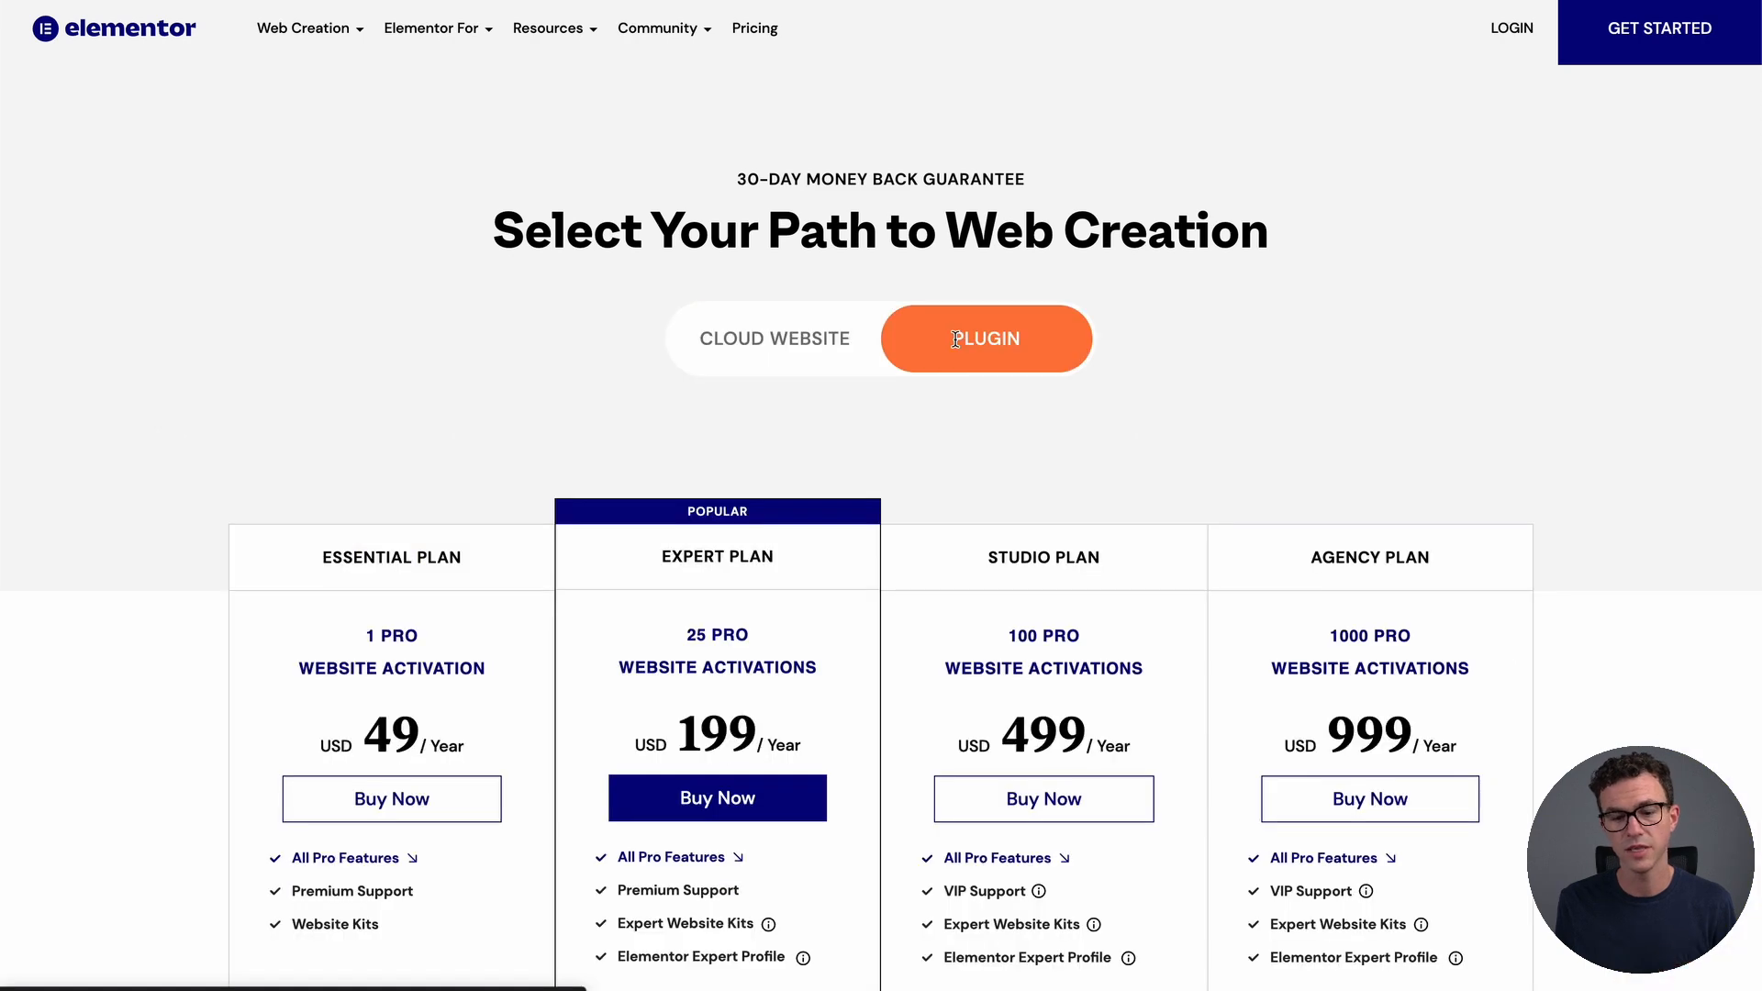
Switch the pricing to Cloud Website and buy the 99 USD/year plan
{"action": "left_click", "coordinate": [780, 336]}
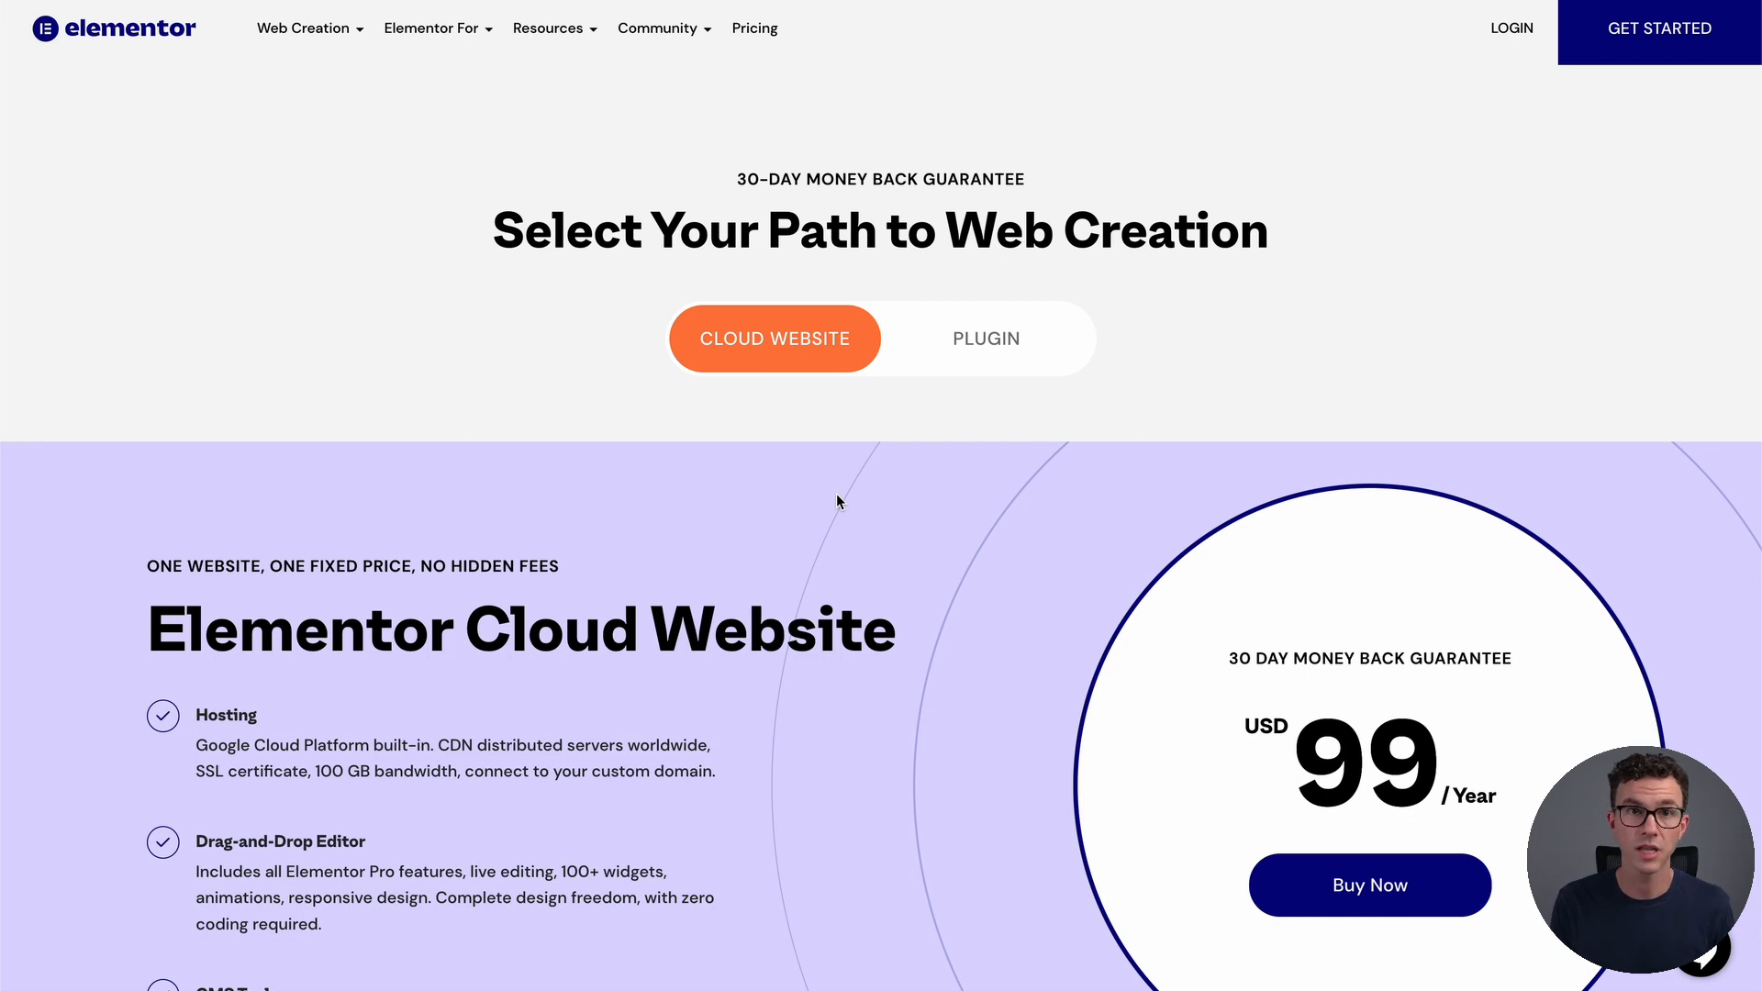
{"action": "left_click", "coordinate": [1366, 885]}
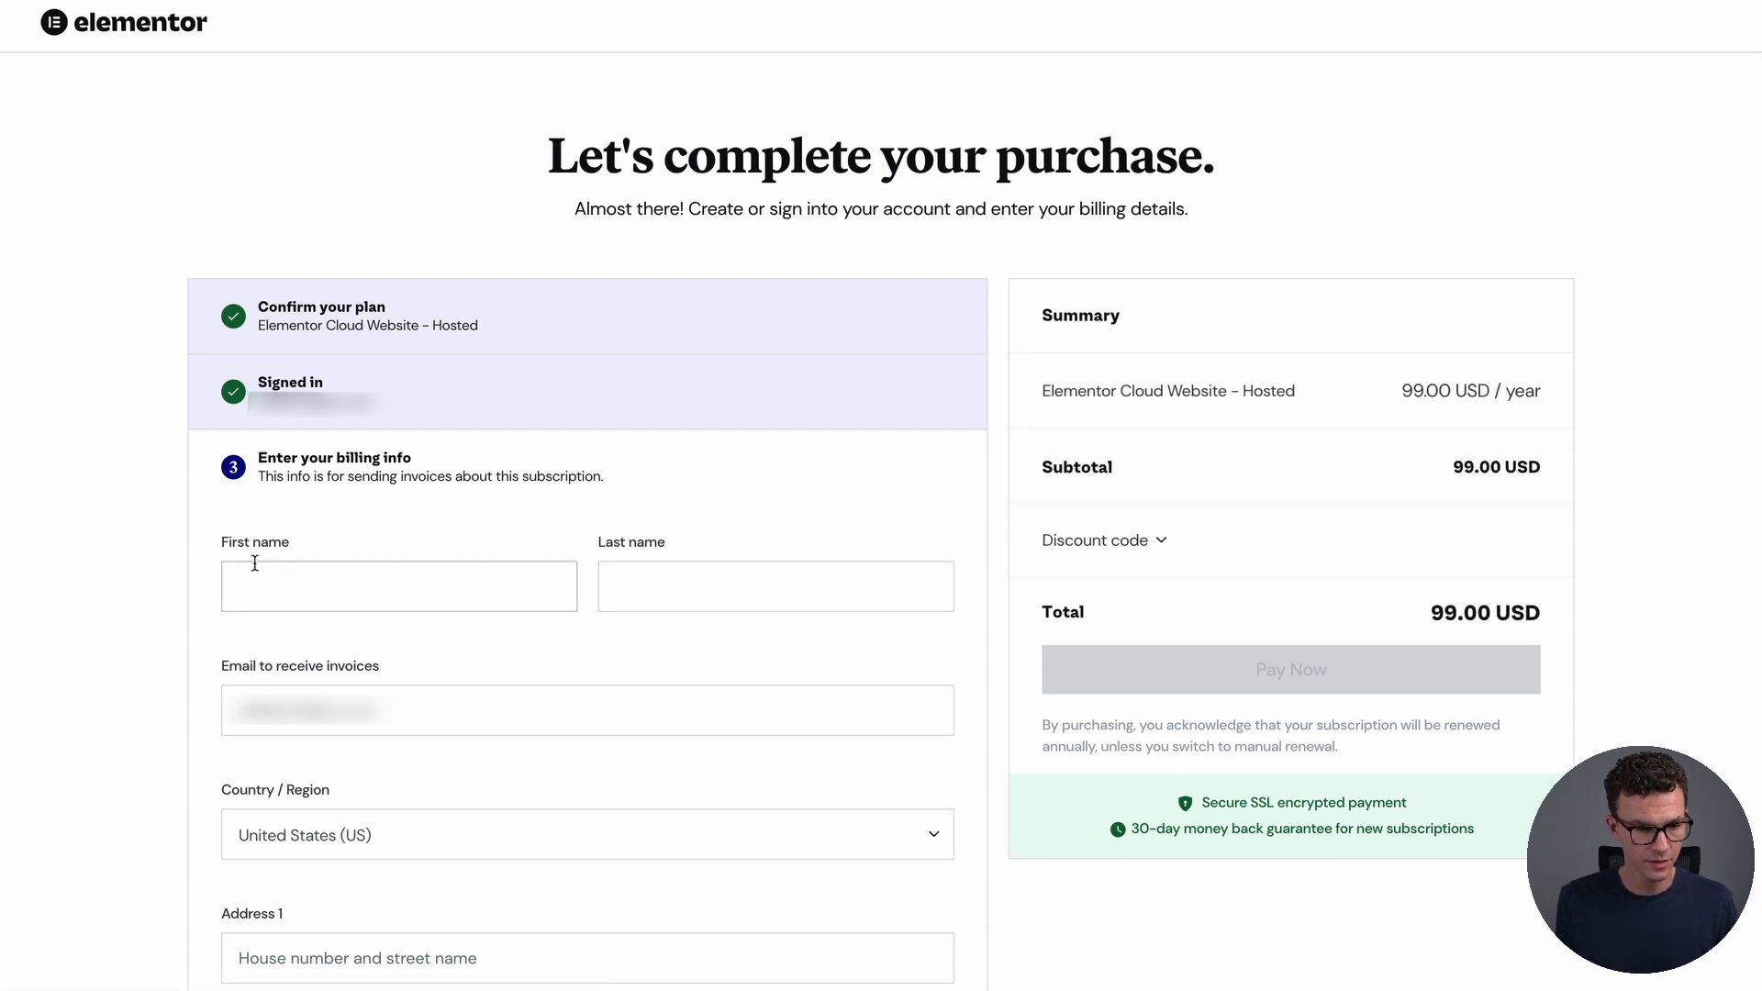
Autofill the billing details from the saved entry, starting at the First name field
{"action": "left_click", "coordinate": [312, 586]}
{"action": "left_click", "coordinate": [619, 473]}
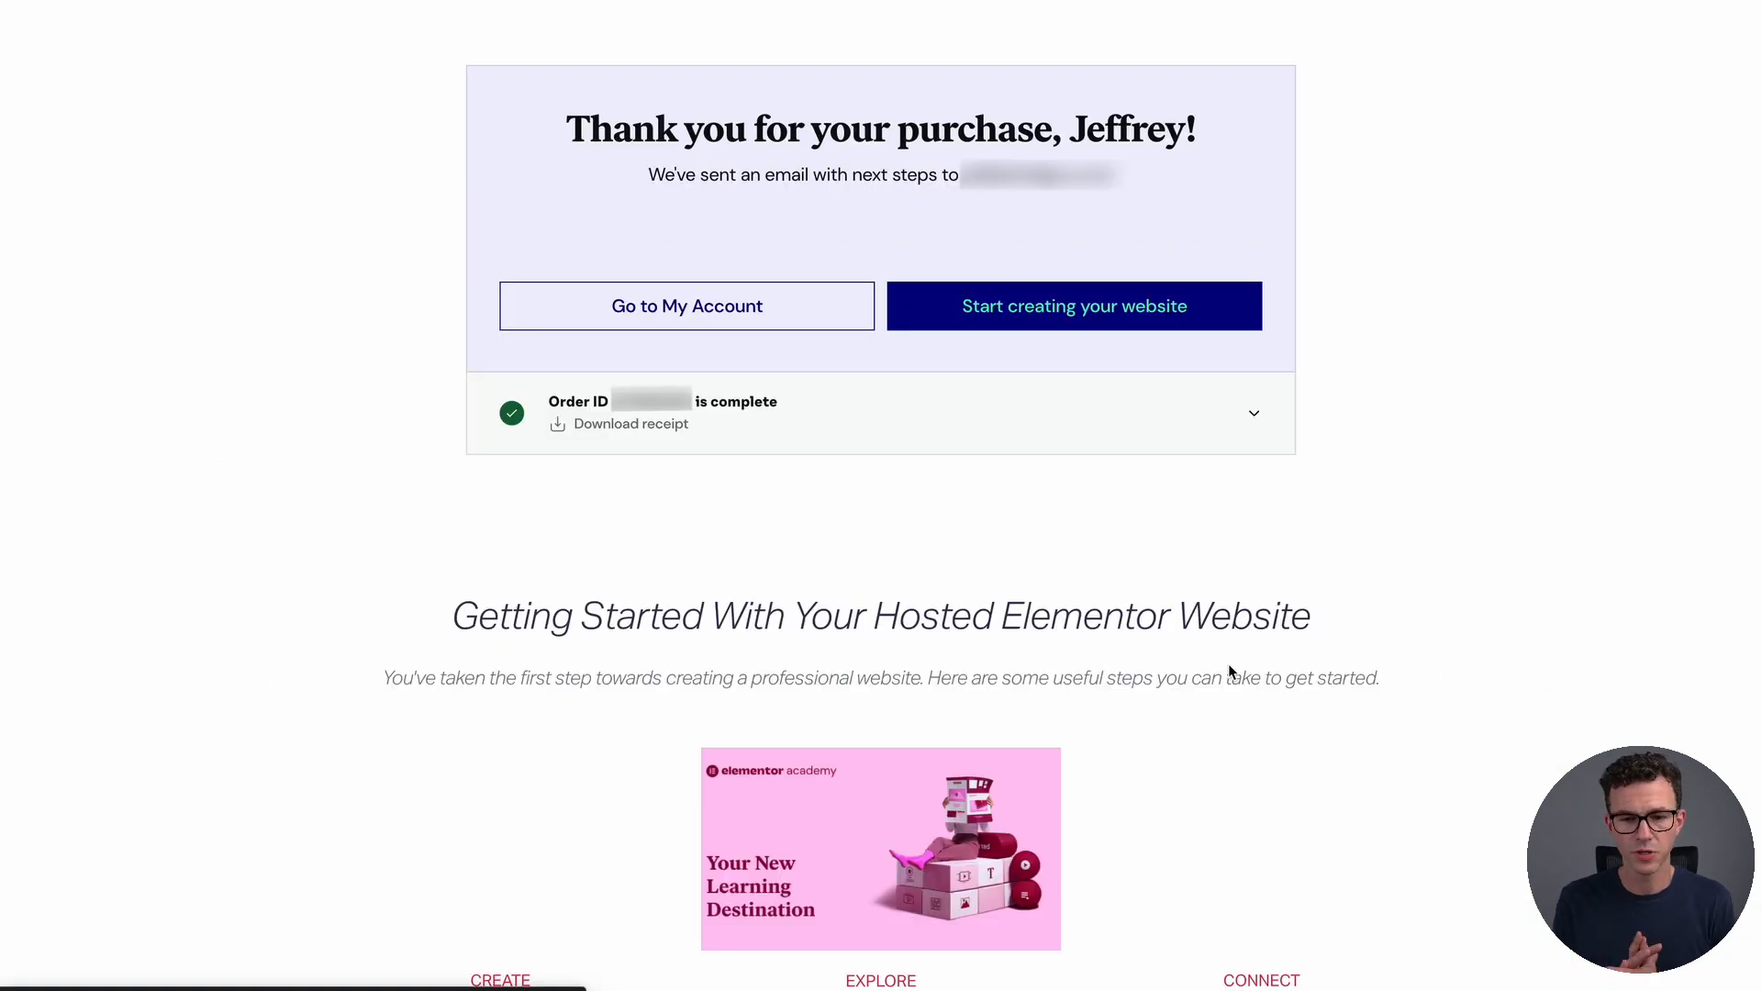
Name the new site 'Greater Than Enough', keep the default domain, and choose Blog as its type
{"action": "left_click", "coordinate": [1032, 316]}
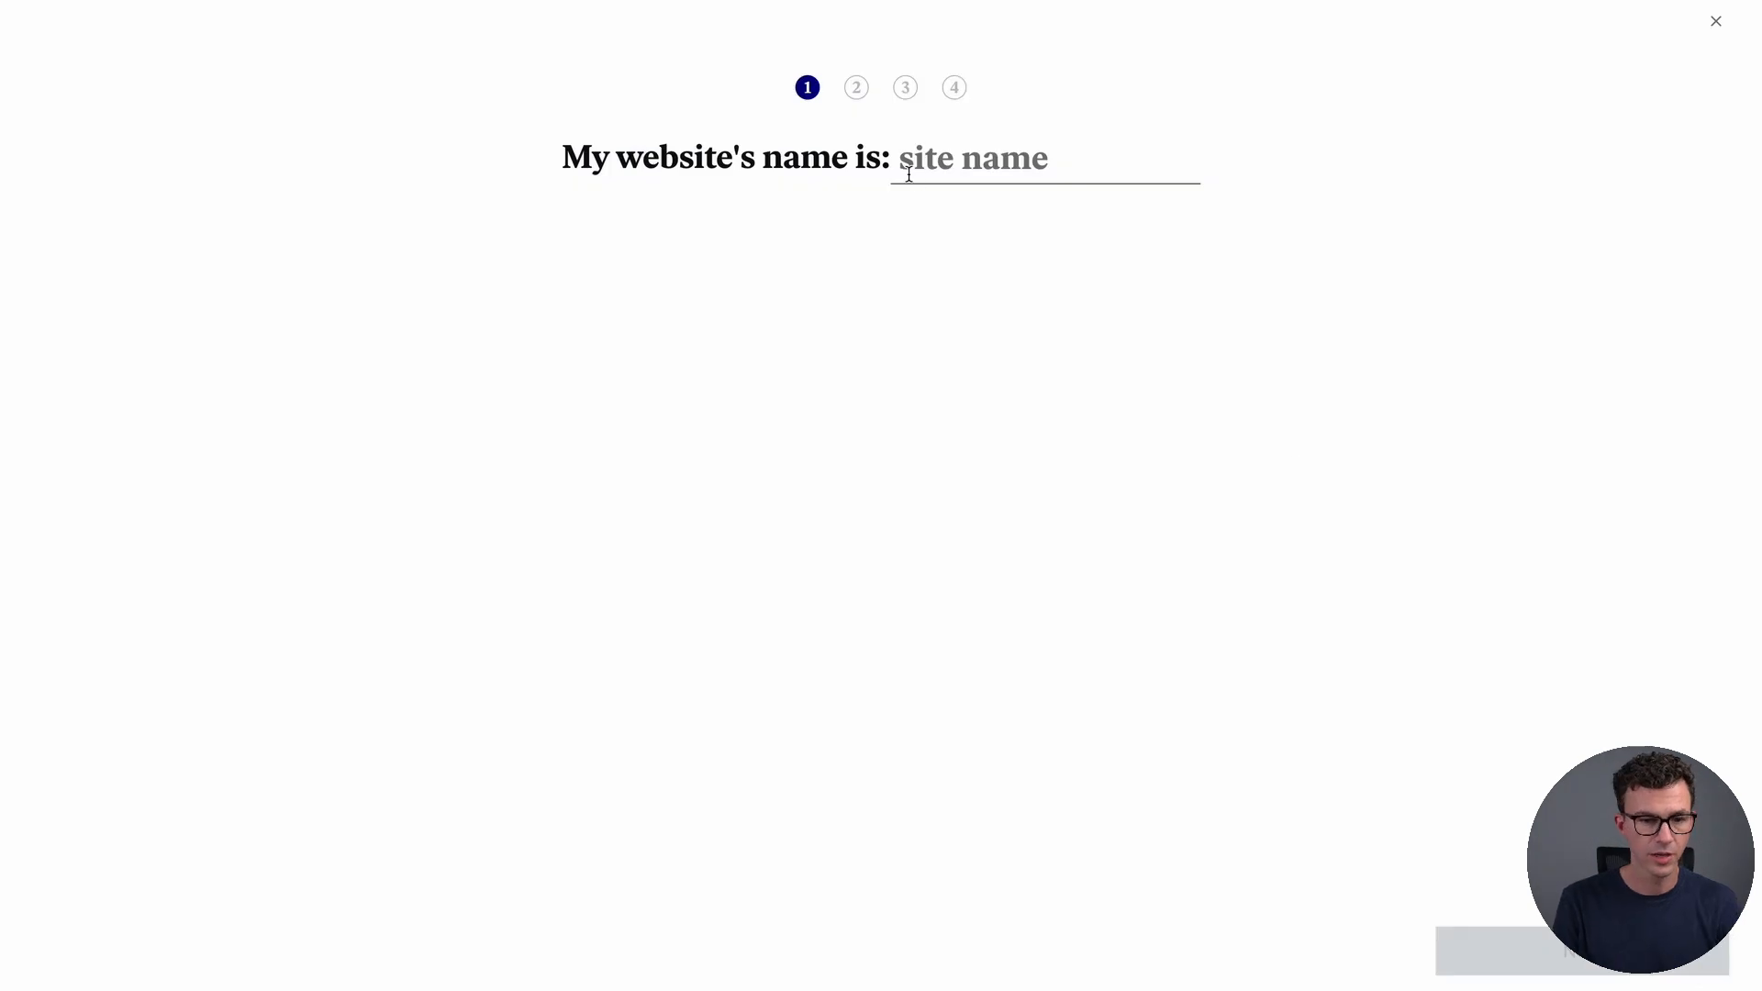
{"action": "type", "text": "Grea"}
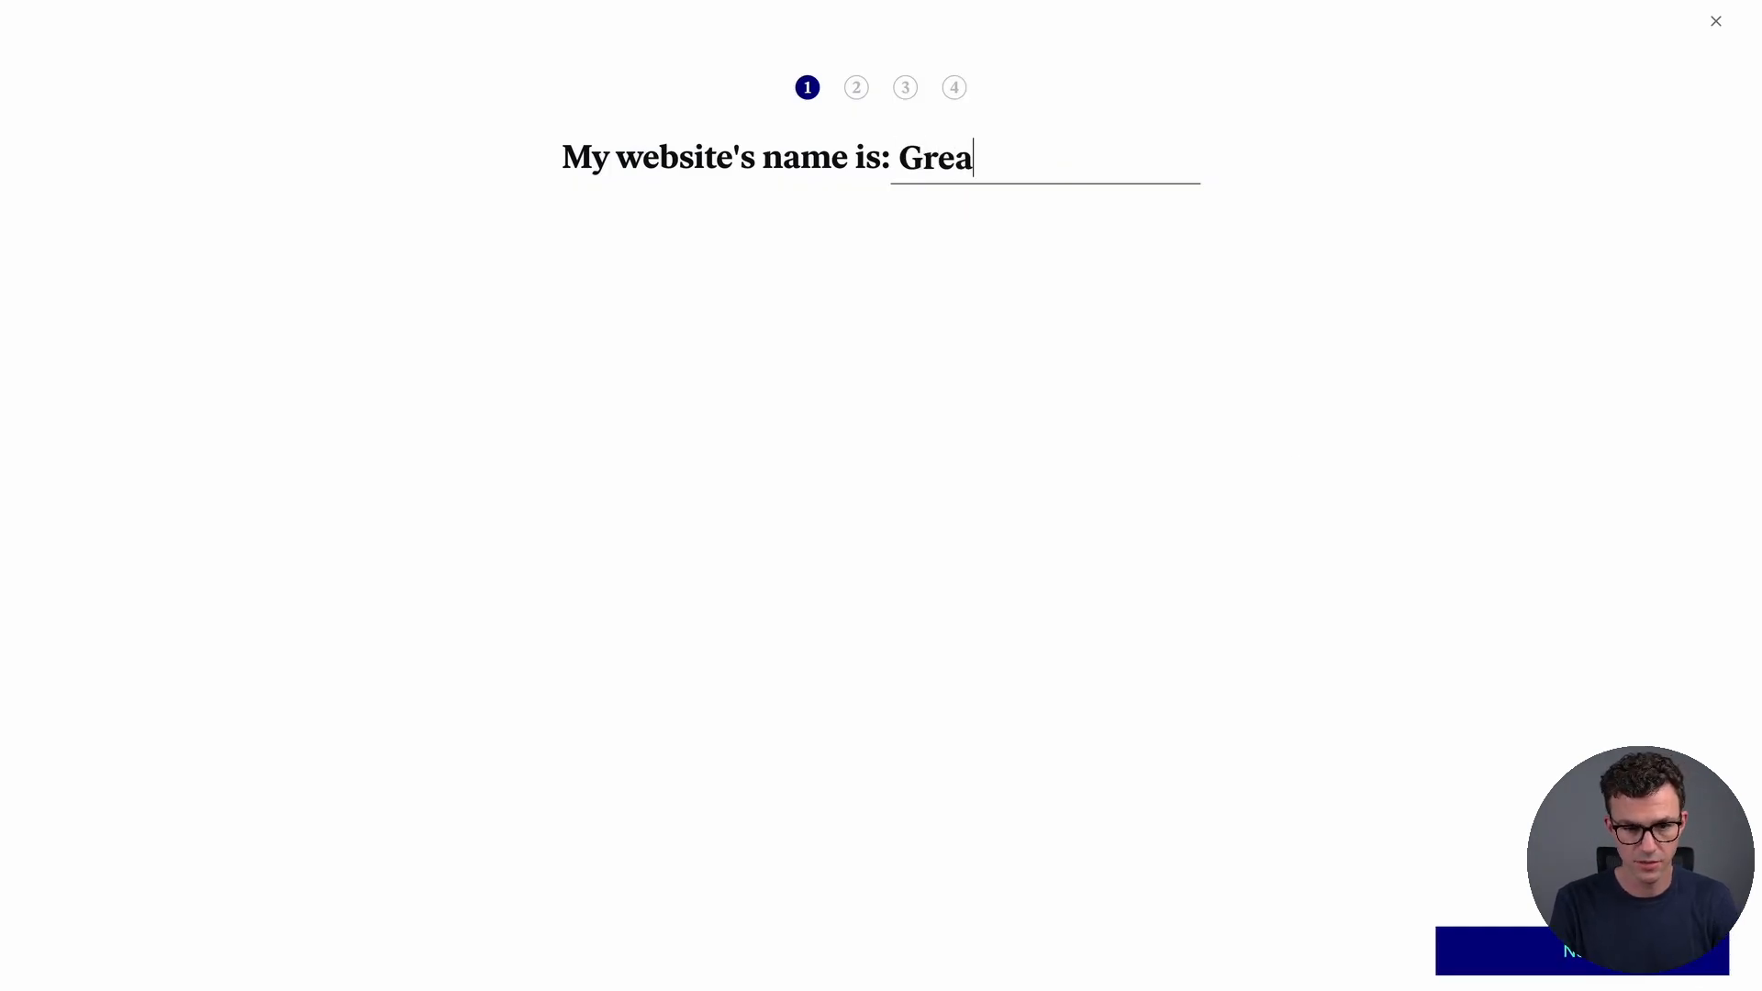
{"action": "type", "text": "ter Than Enough"}
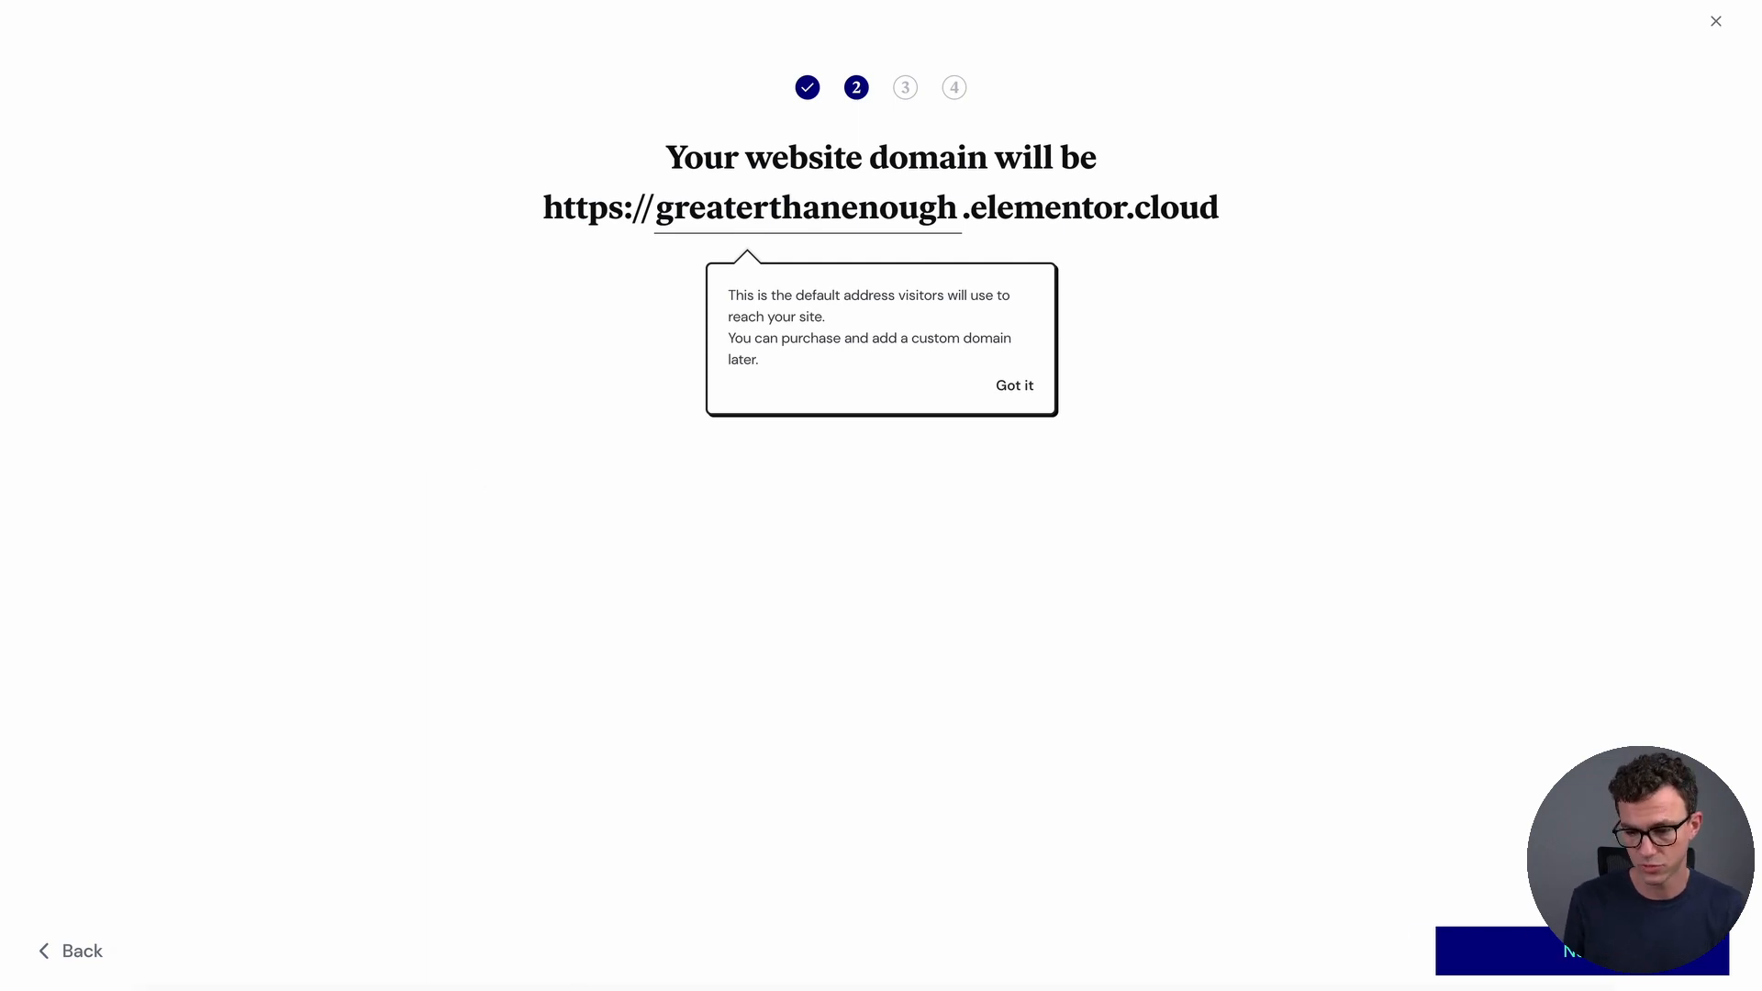
{"action": "left_click", "coordinate": [1587, 955]}
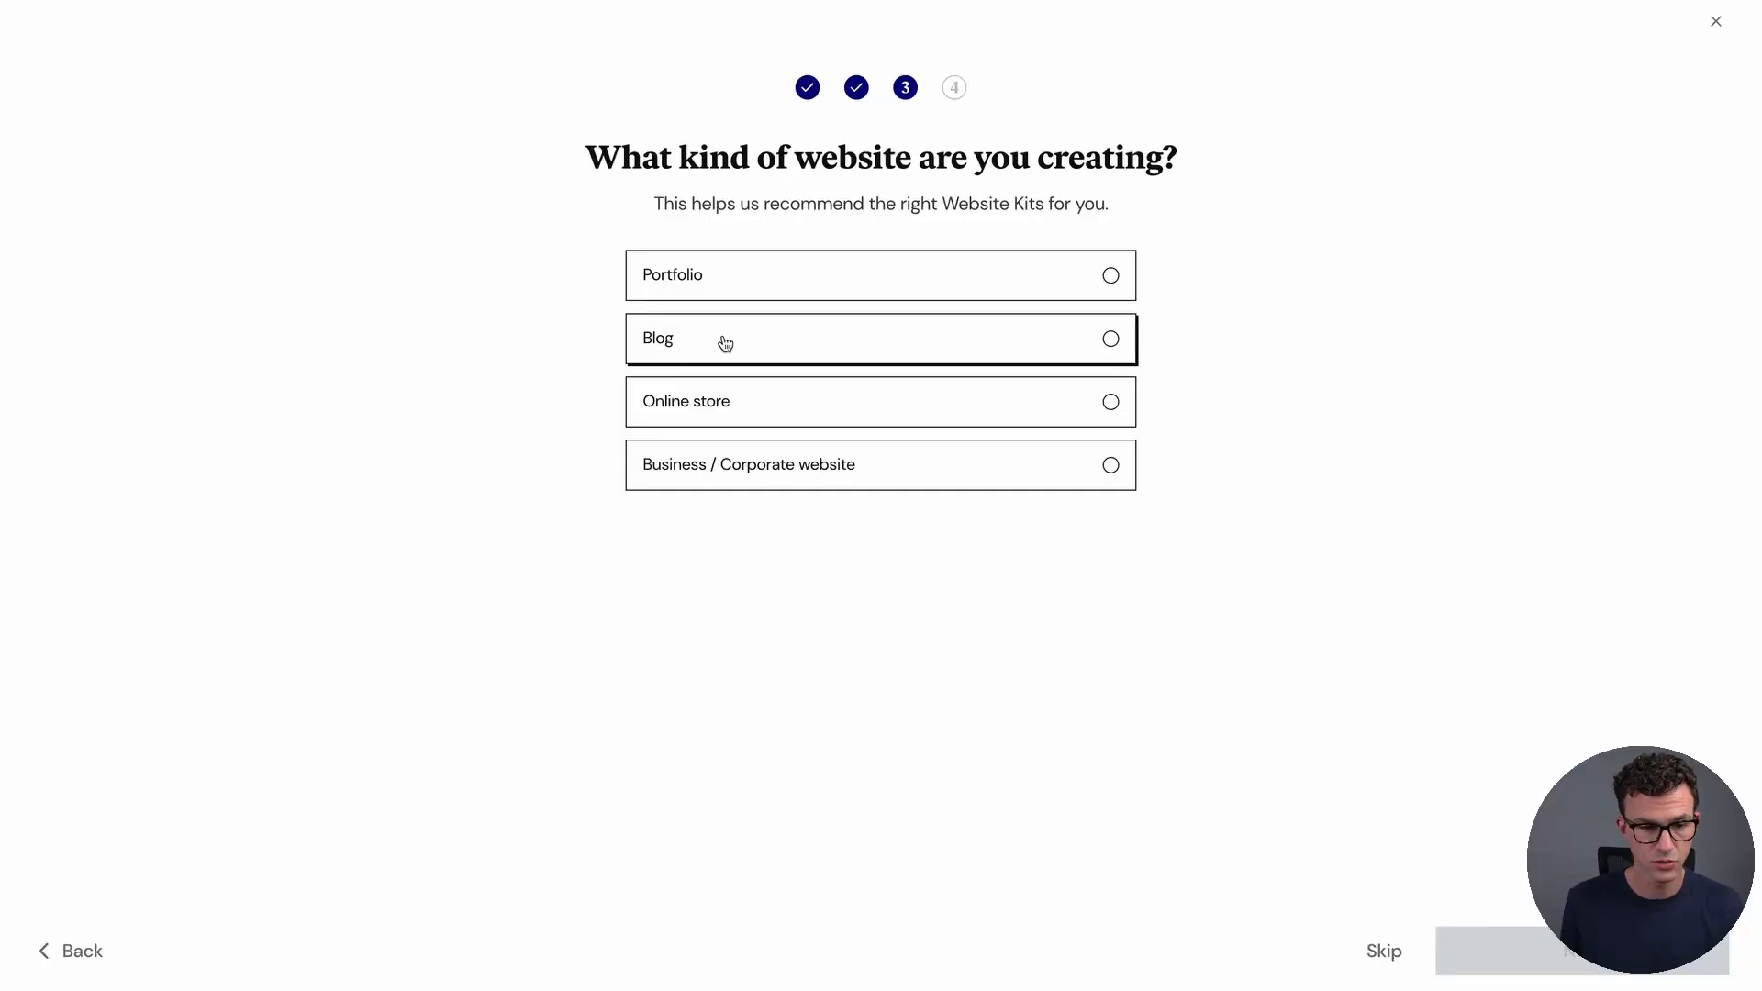
{"action": "left_click", "coordinate": [725, 343]}
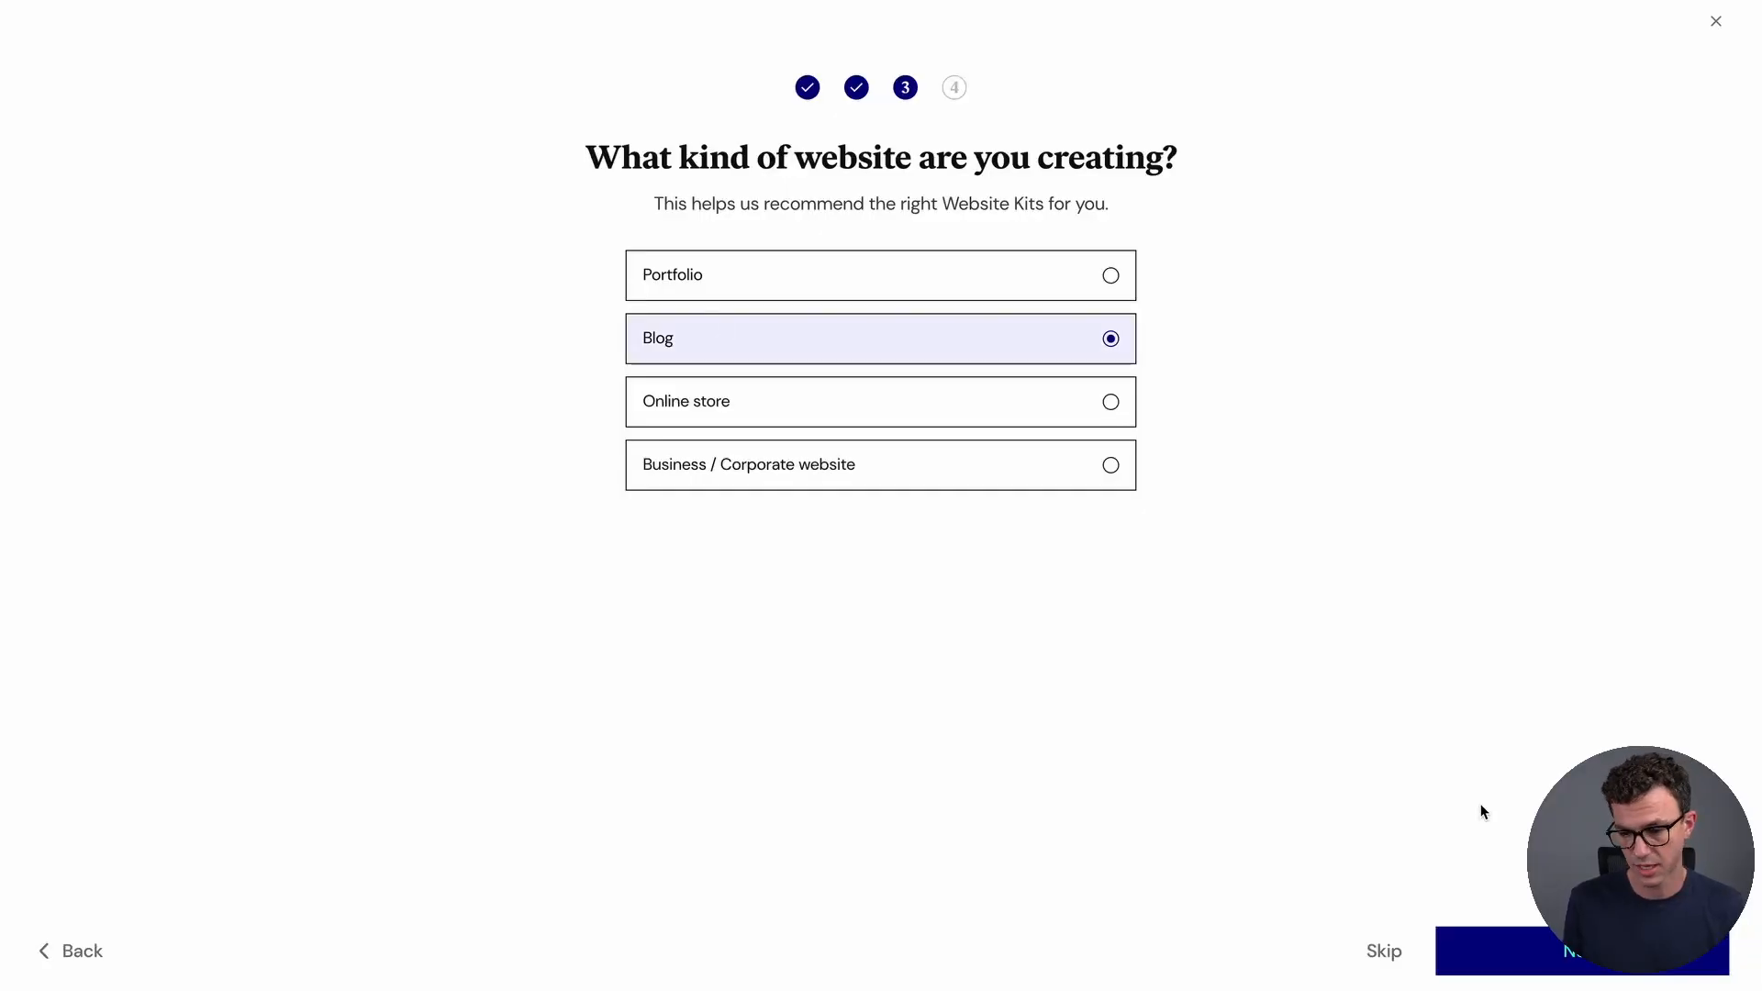
{"action": "left_click", "coordinate": [1571, 956]}
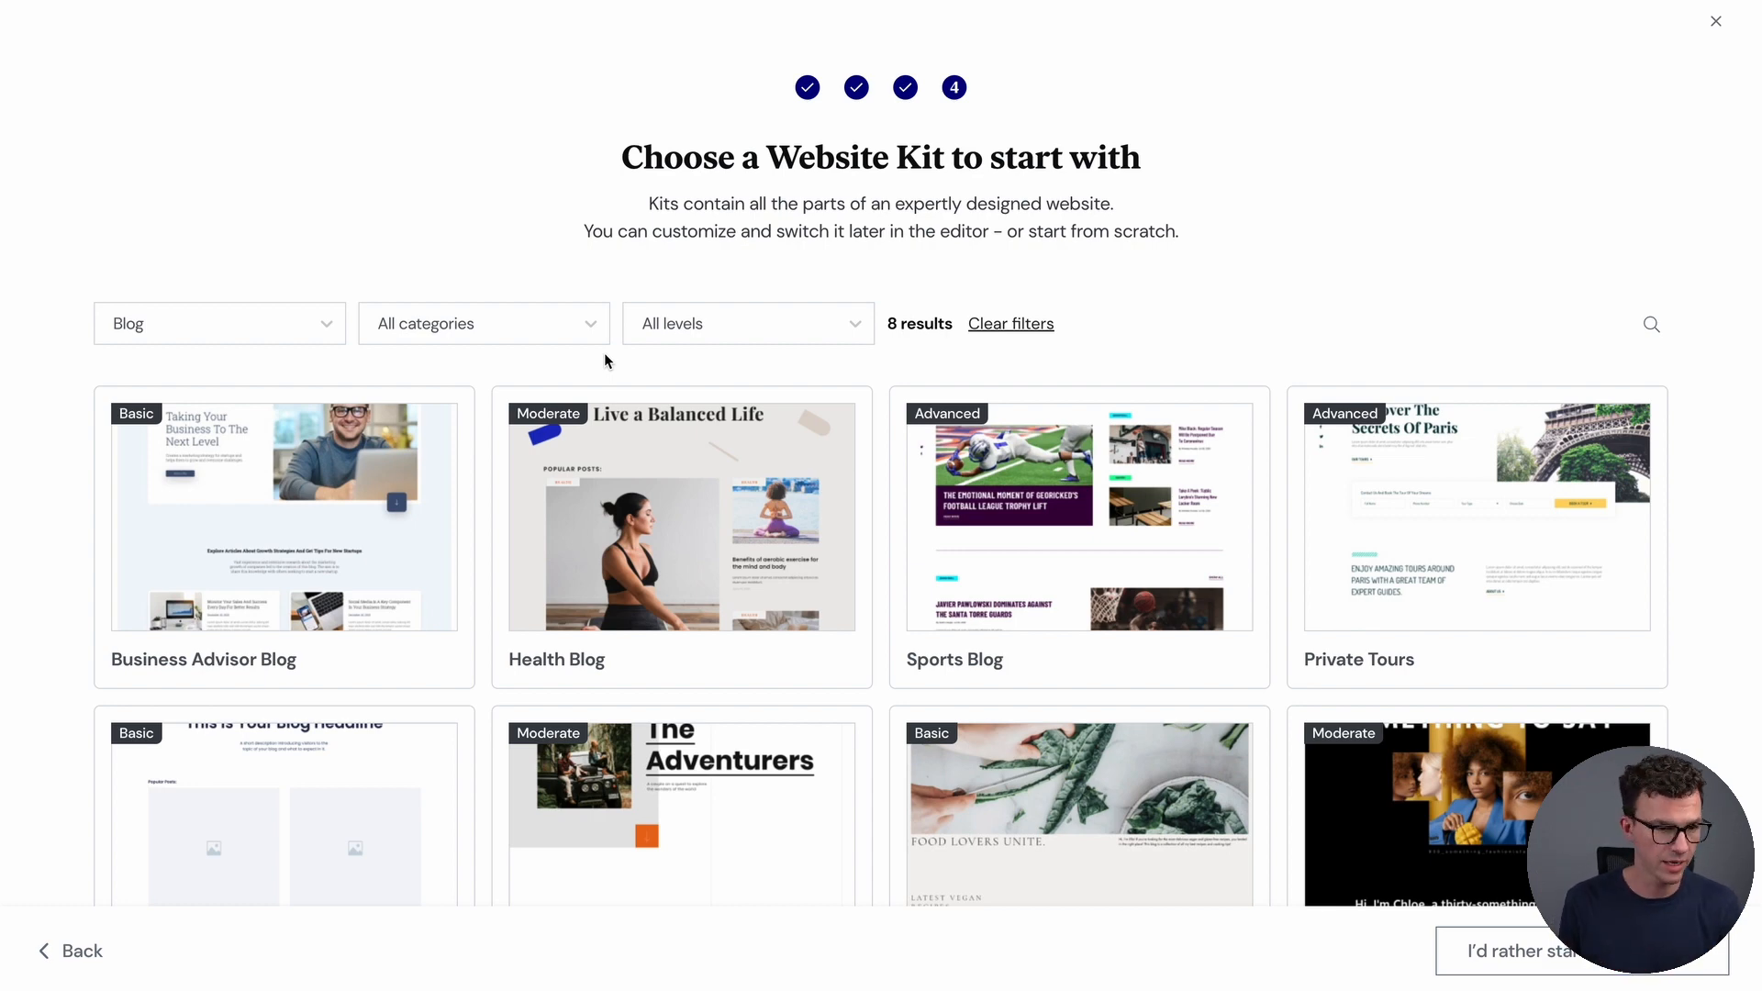
{"action": "left_click", "coordinate": [221, 320]}
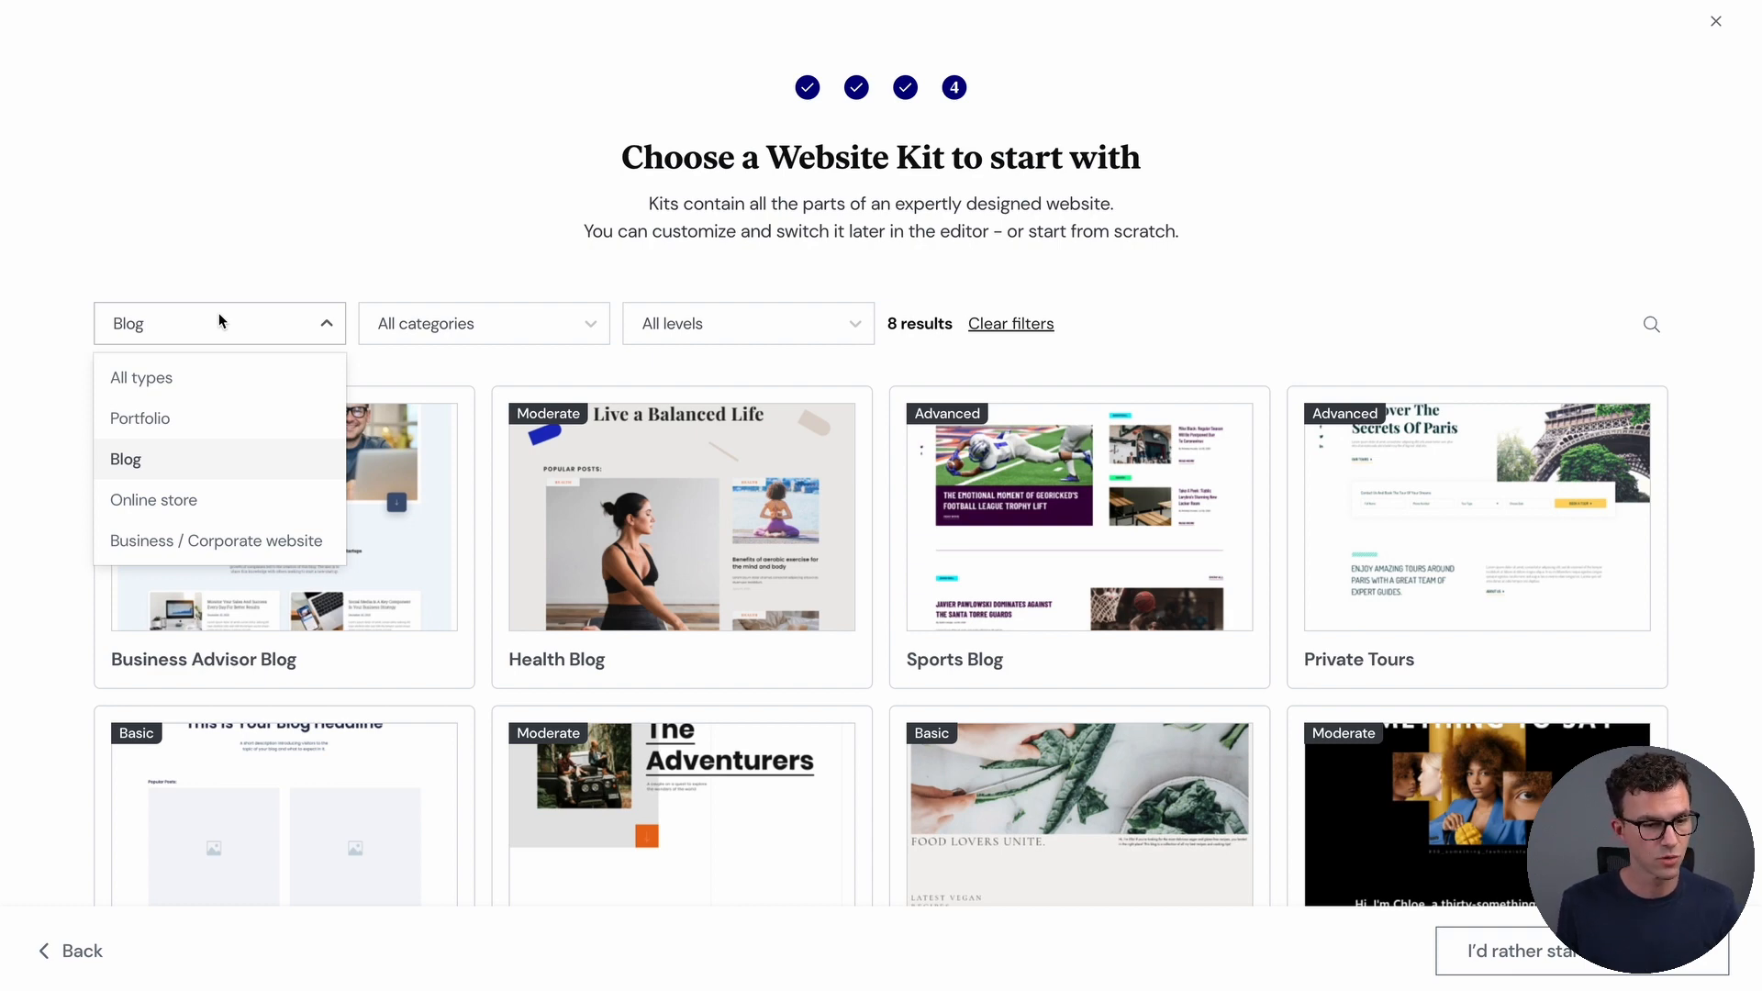
{"action": "left_click", "coordinate": [224, 377]}
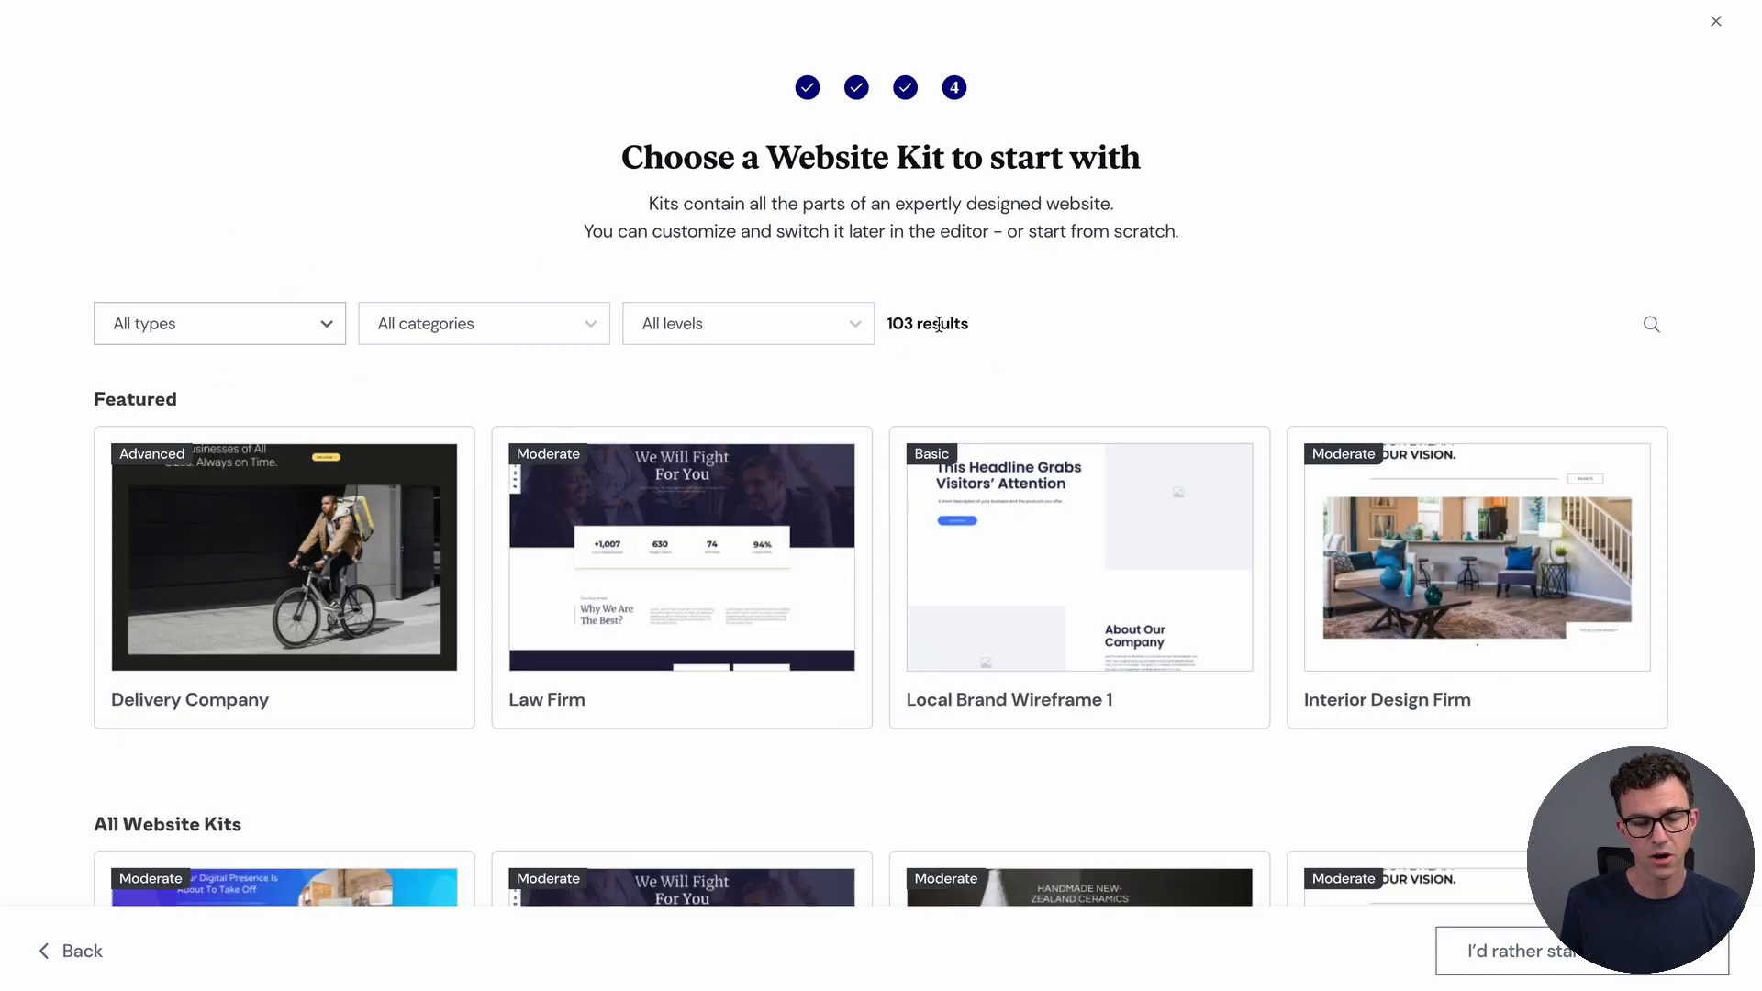
{"action": "left_click", "coordinate": [492, 325]}
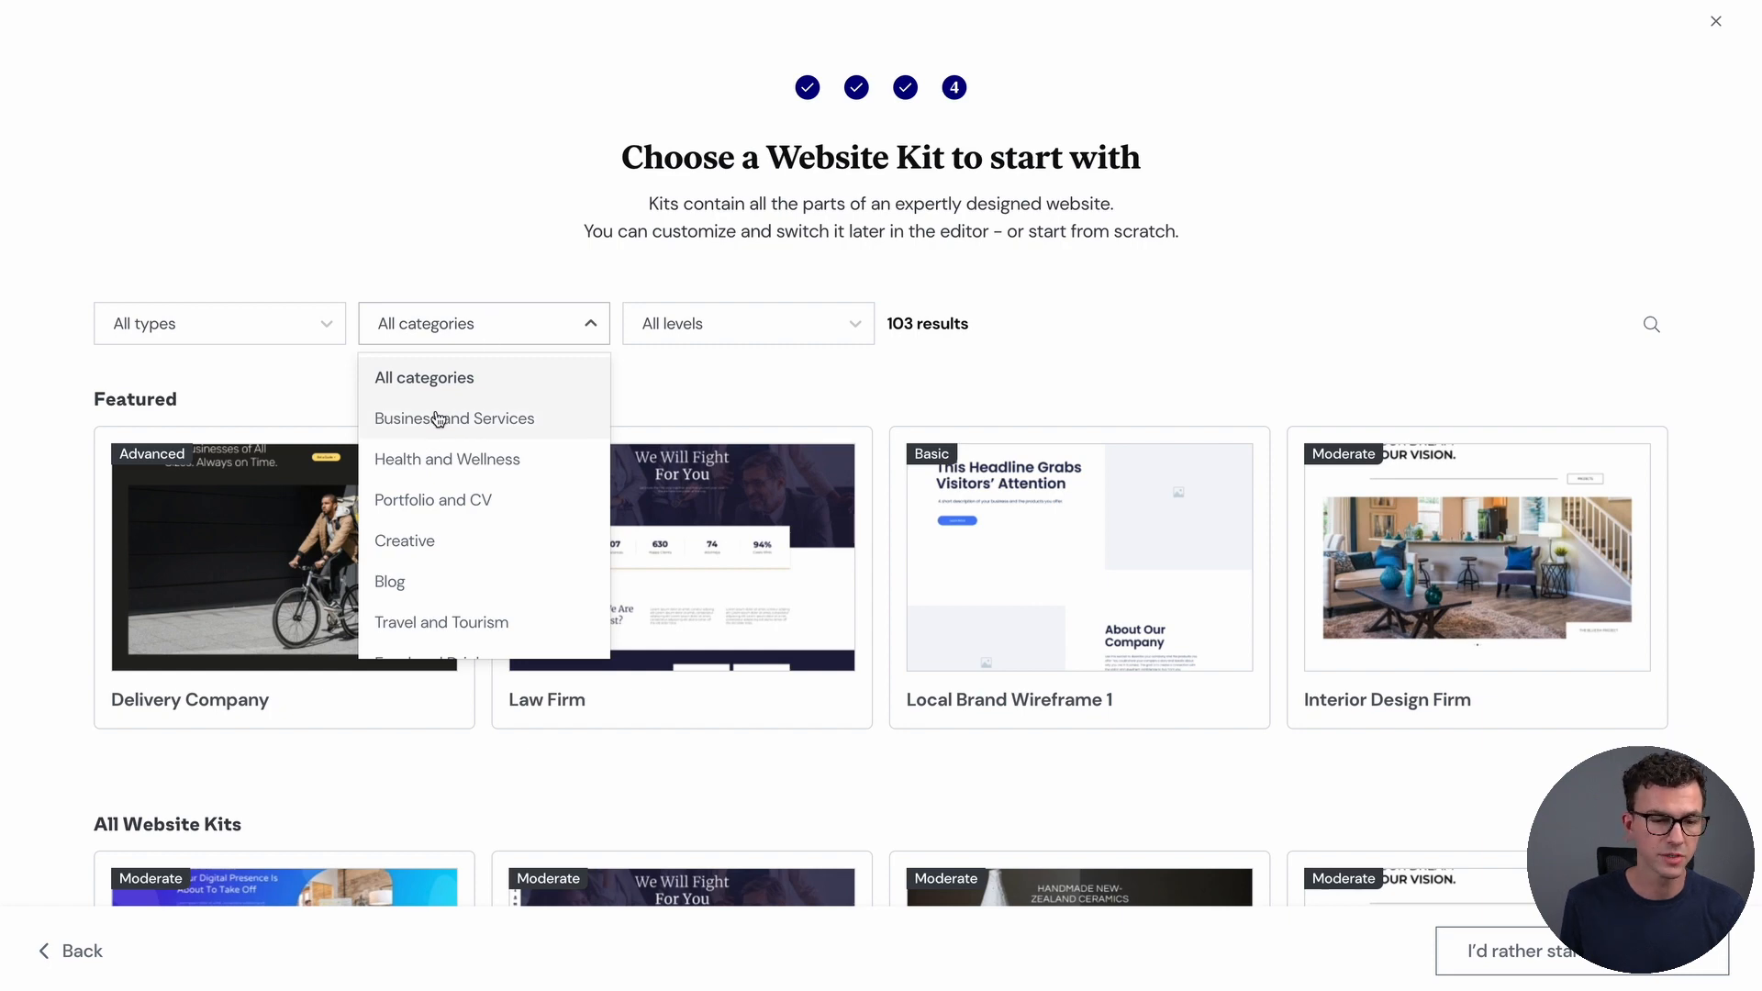
{"action": "scroll", "coordinate": [470, 538], "scroll_direction": "down", "scroll_amount": 4}
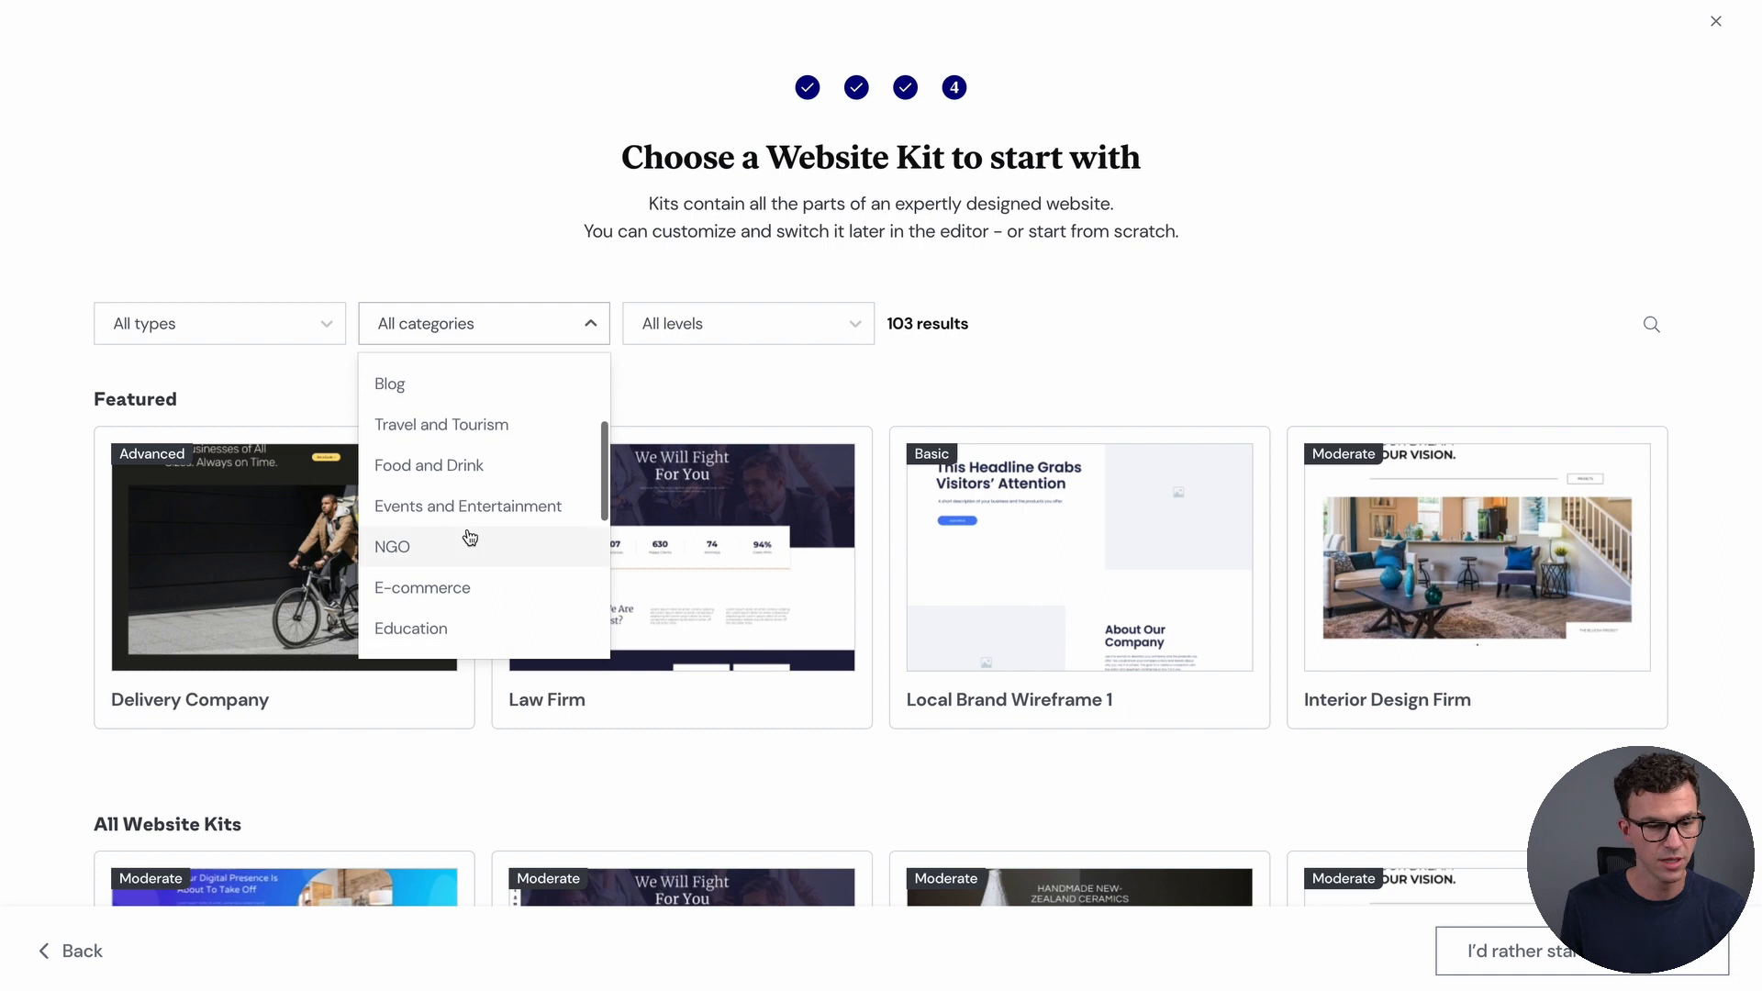
{"action": "scroll", "coordinate": [487, 556], "scroll_direction": "down", "scroll_amount": 3}
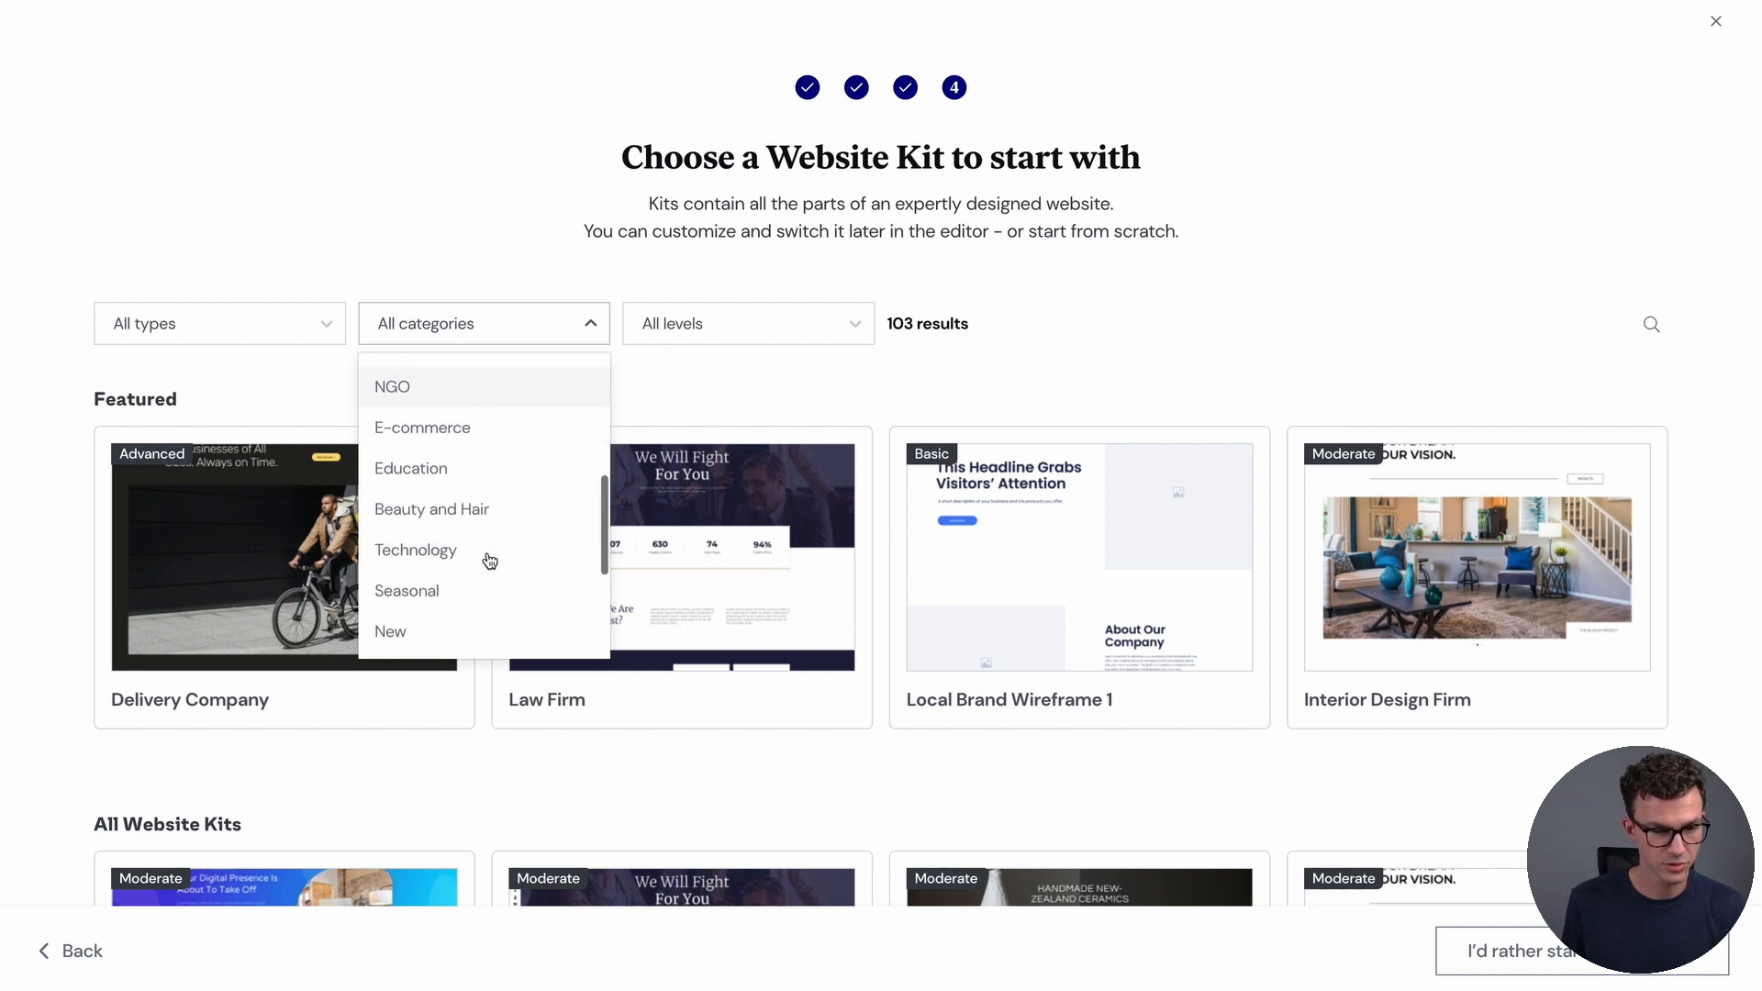
{"action": "scroll", "coordinate": [502, 524], "scroll_direction": "down", "scroll_amount": 5}
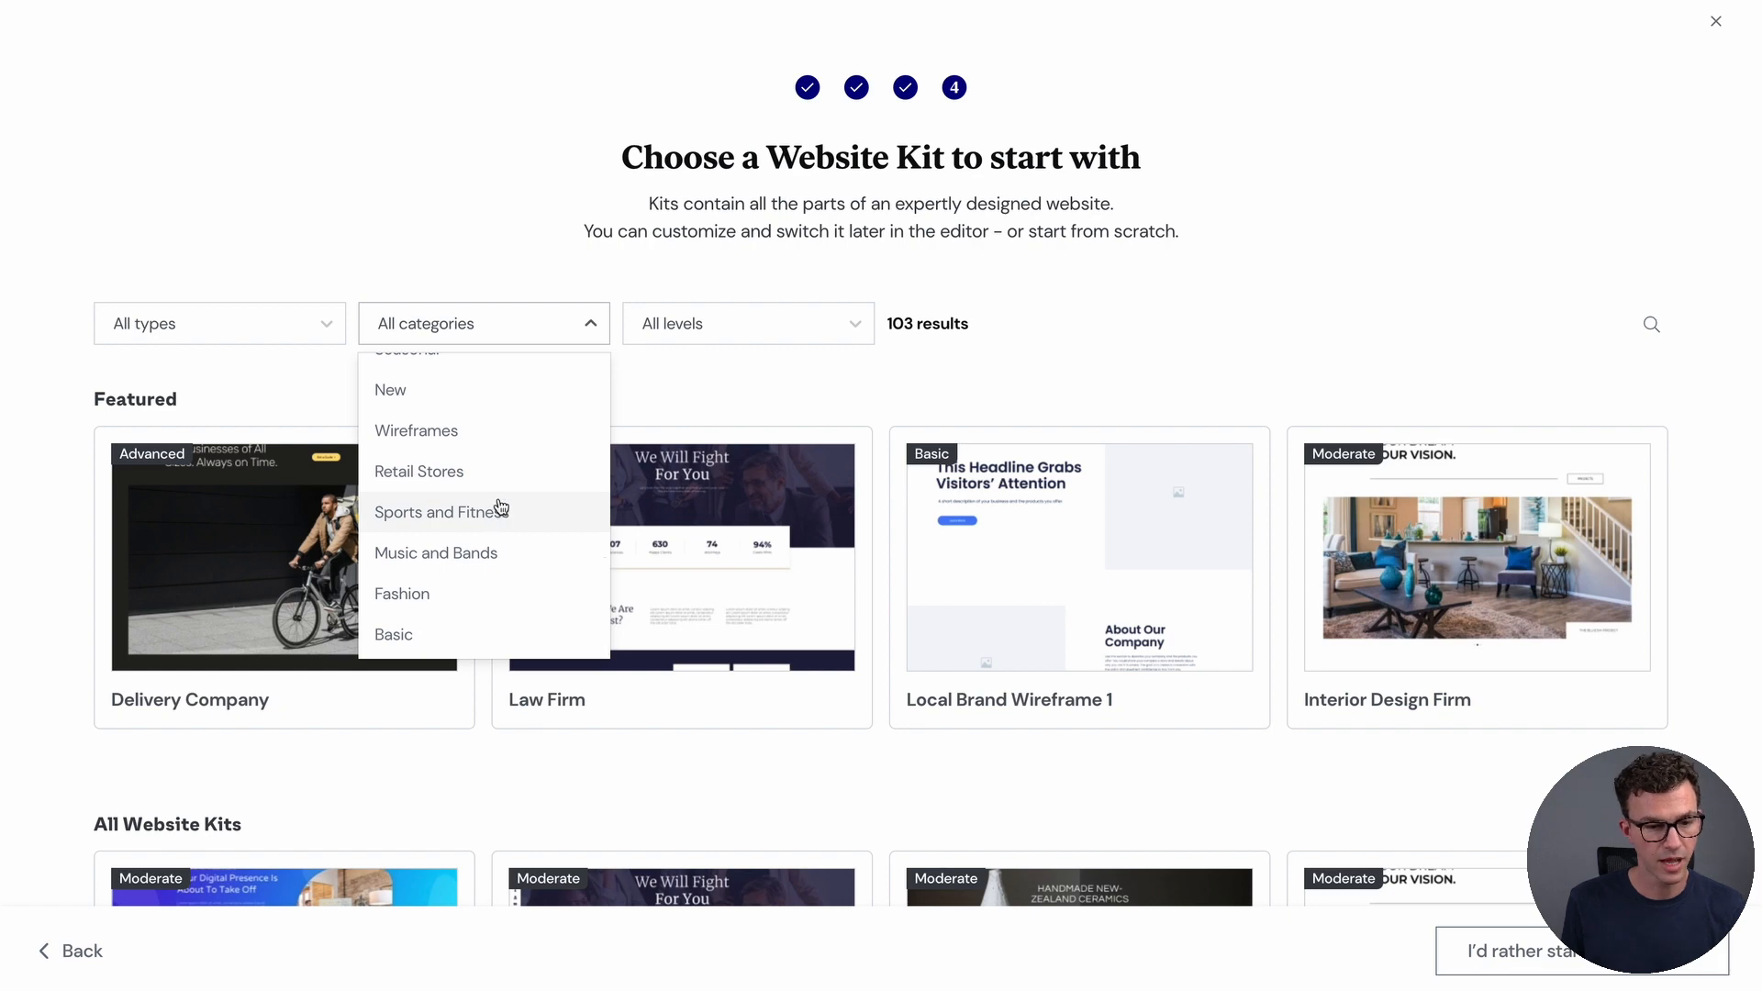
{"action": "scroll", "coordinate": [502, 528], "scroll_direction": "up", "scroll_amount": 10}
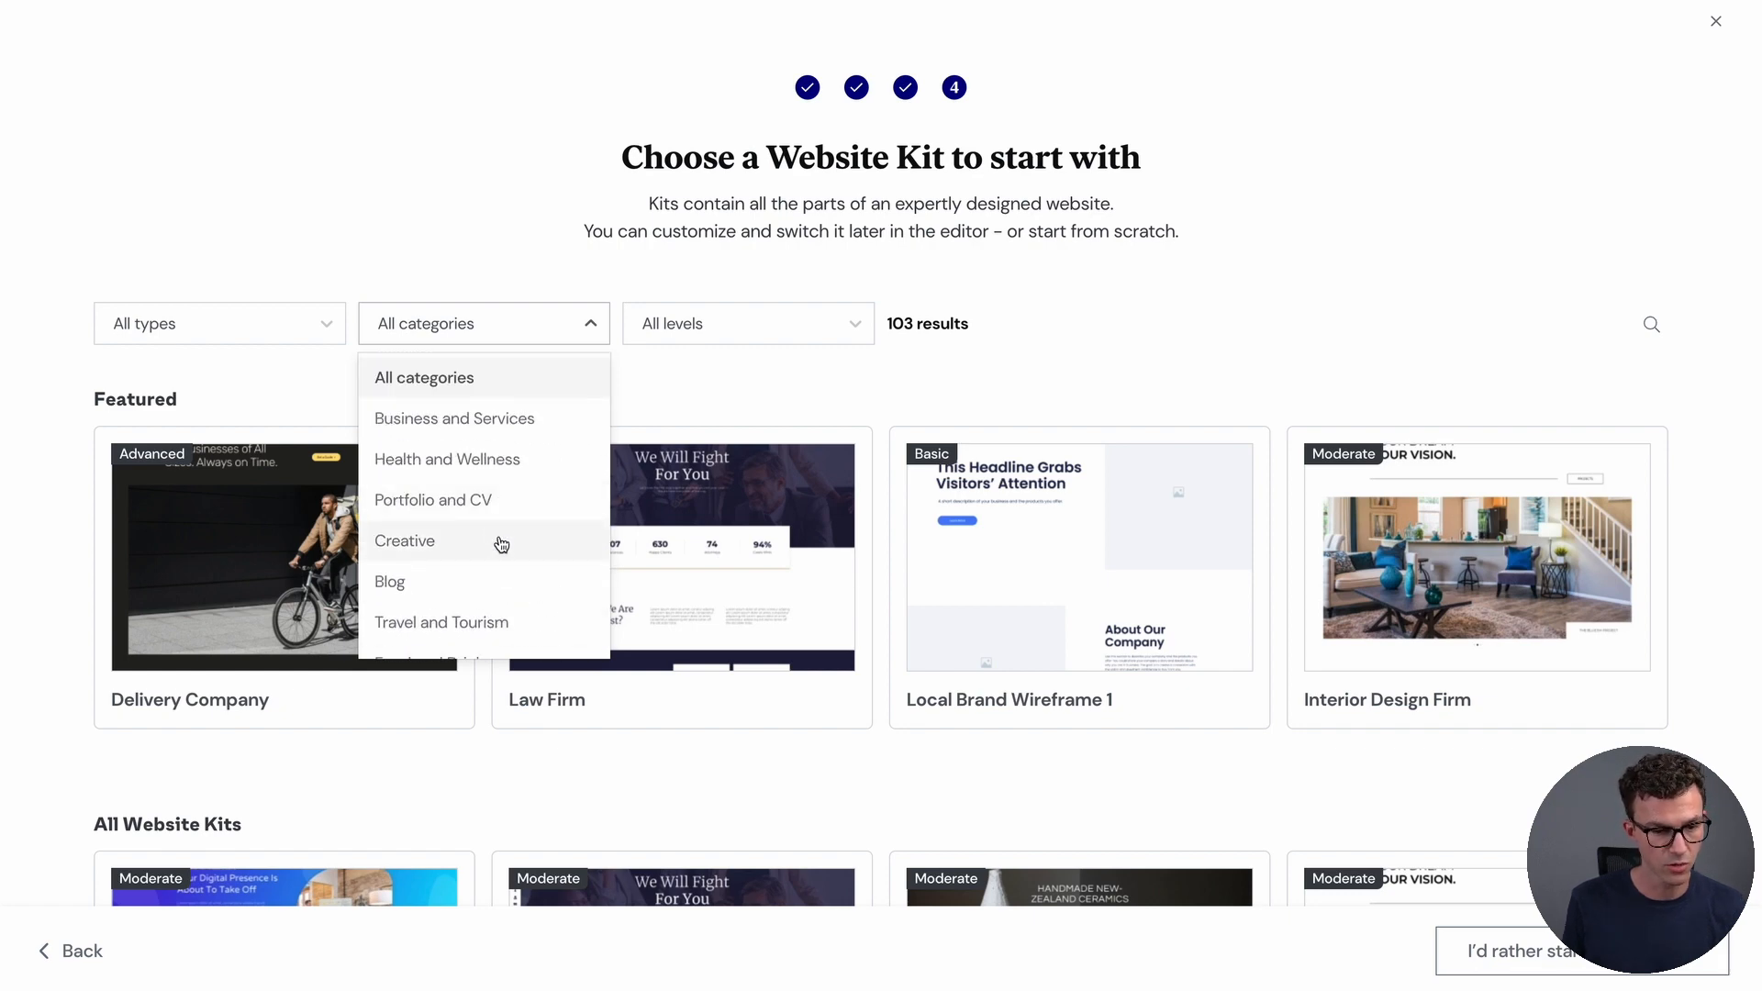
{"action": "left_click", "coordinate": [476, 473]}
{"action": "scroll", "coordinate": [912, 676], "scroll_direction": "down", "scroll_amount": 2}
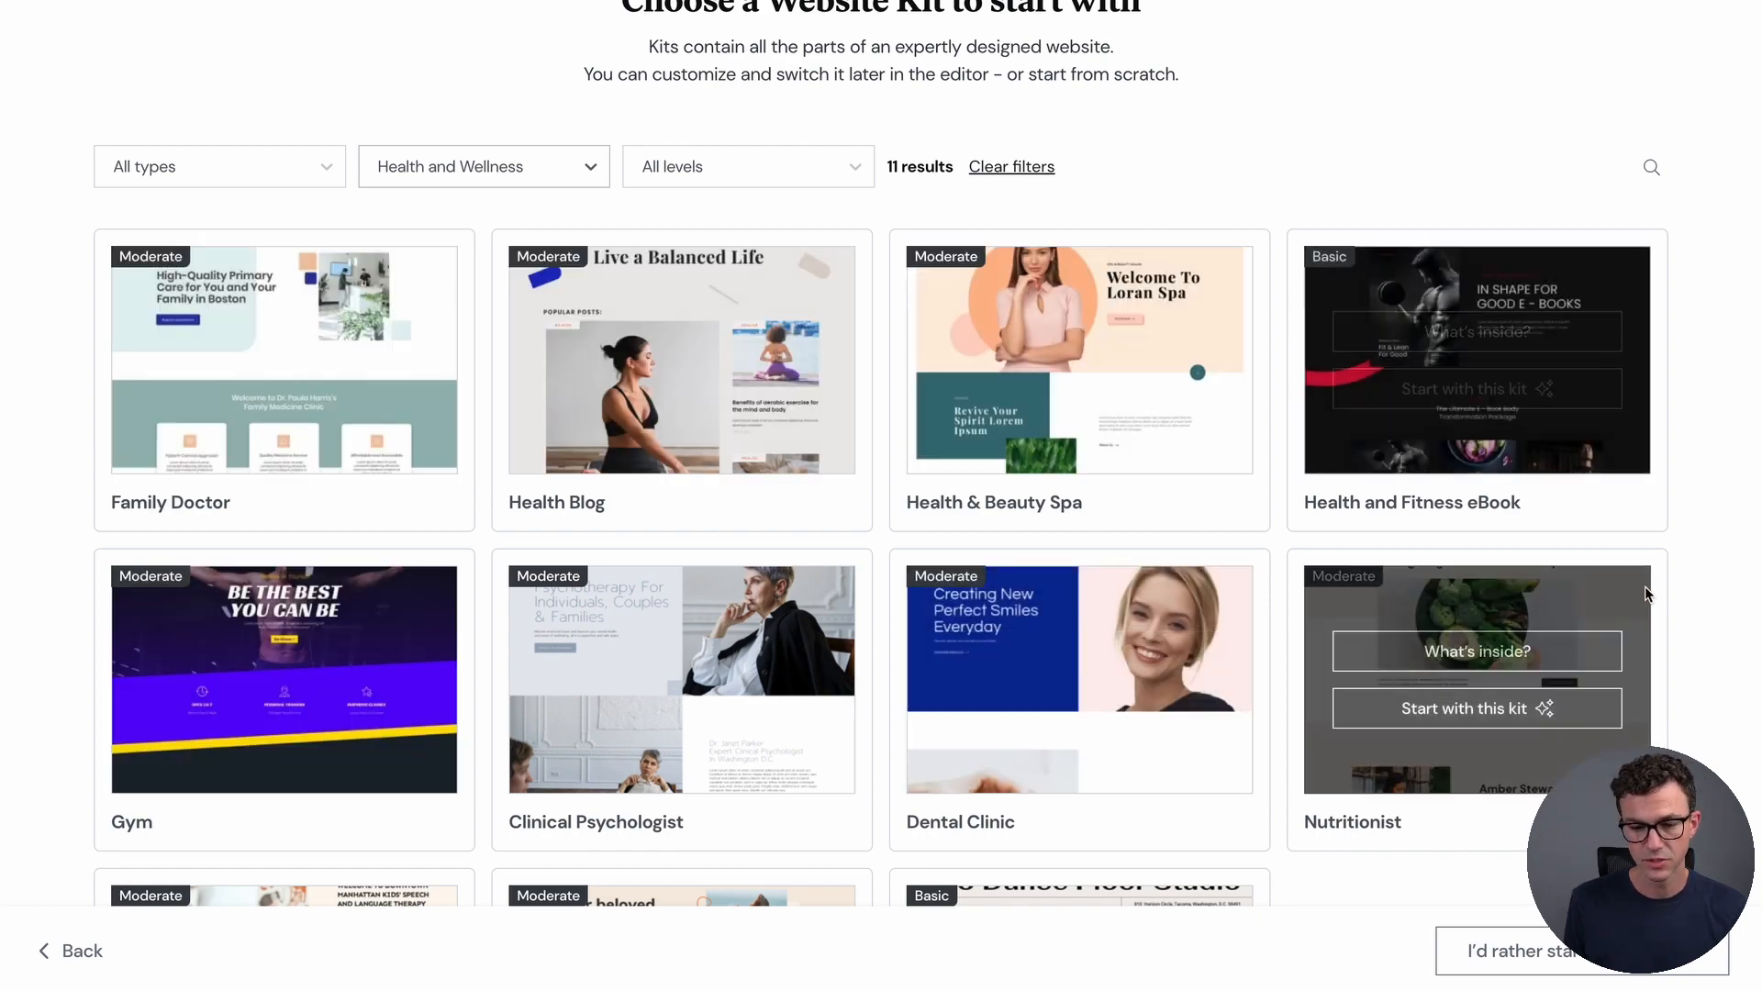
{"action": "scroll", "coordinate": [1645, 586], "scroll_direction": "down", "scroll_amount": 3}
{"action": "scroll", "coordinate": [1644, 587], "scroll_direction": "up", "scroll_amount": 5}
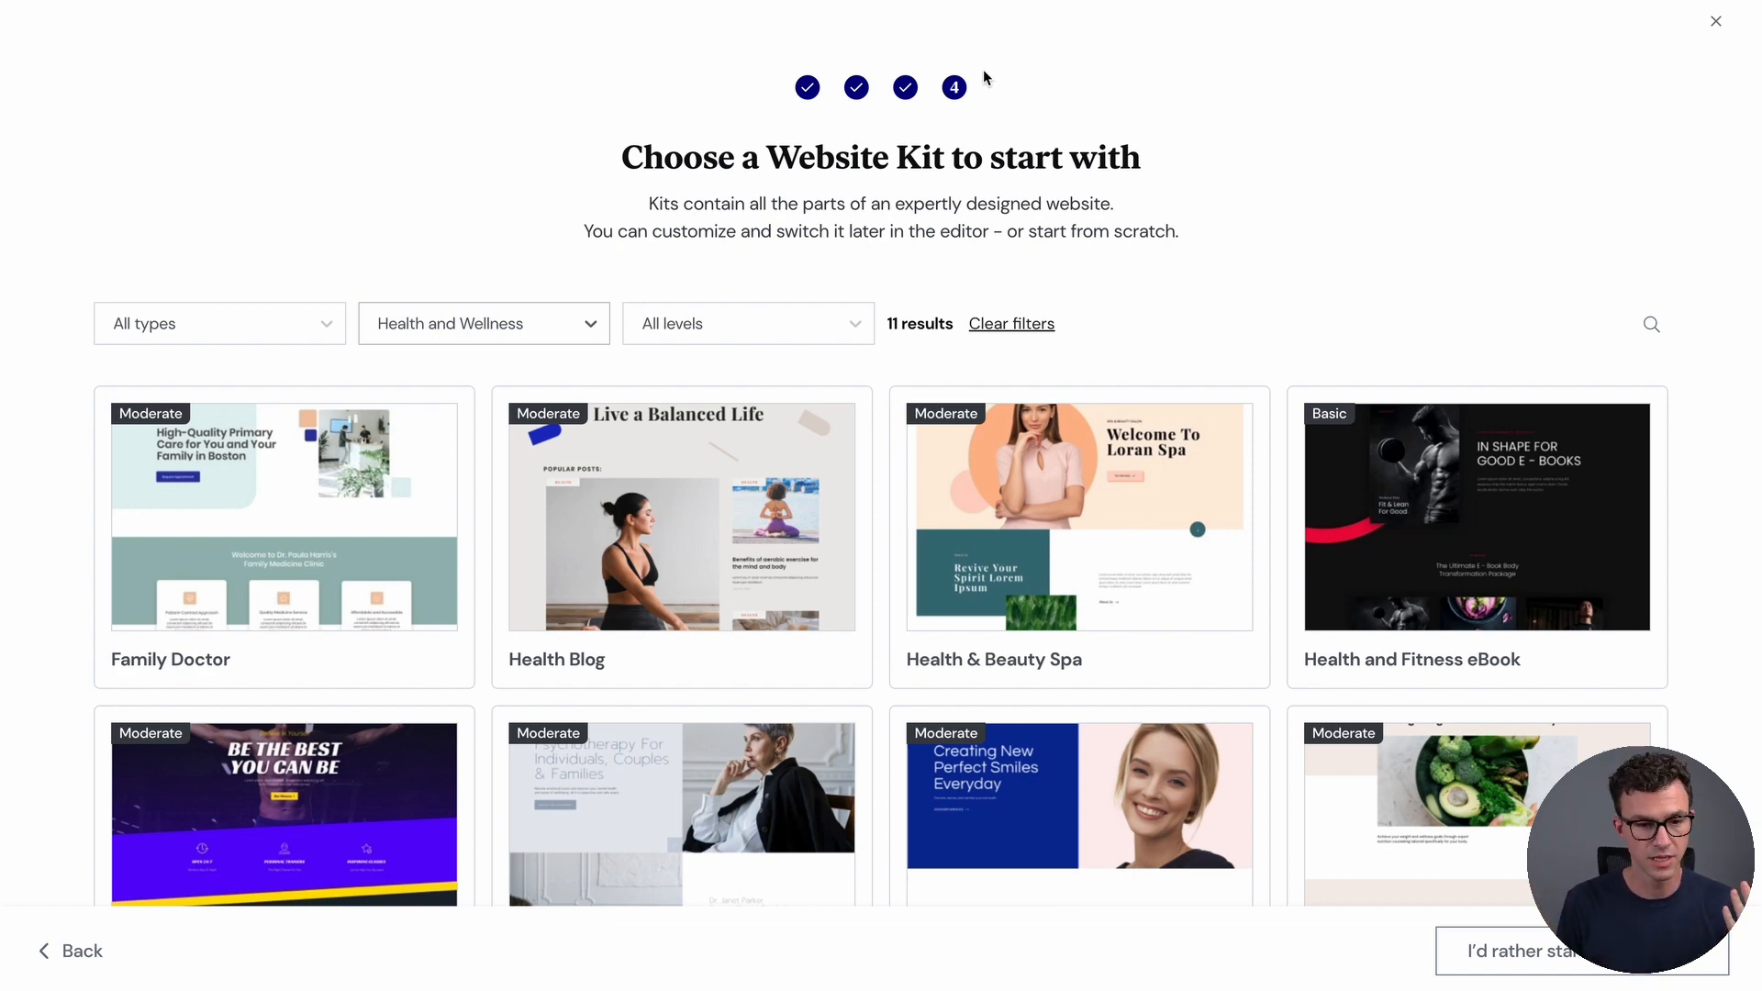
{"action": "left_click", "coordinate": [453, 325]}
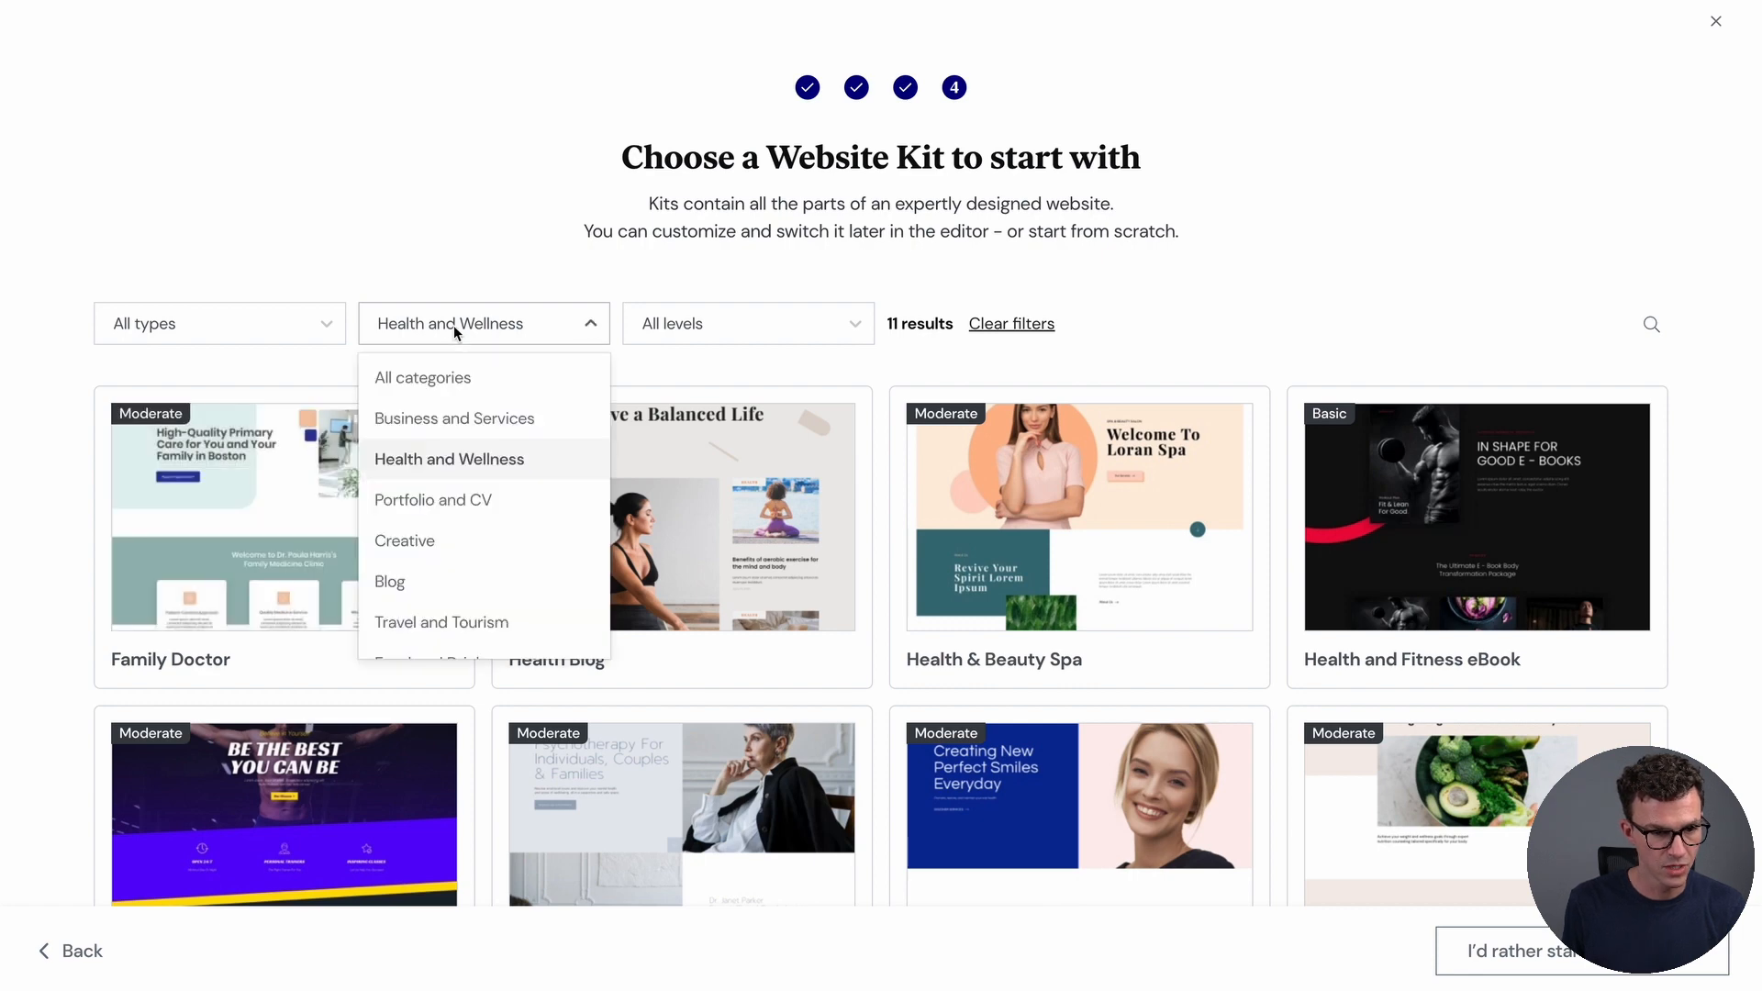
{"action": "left_click", "coordinate": [456, 377]}
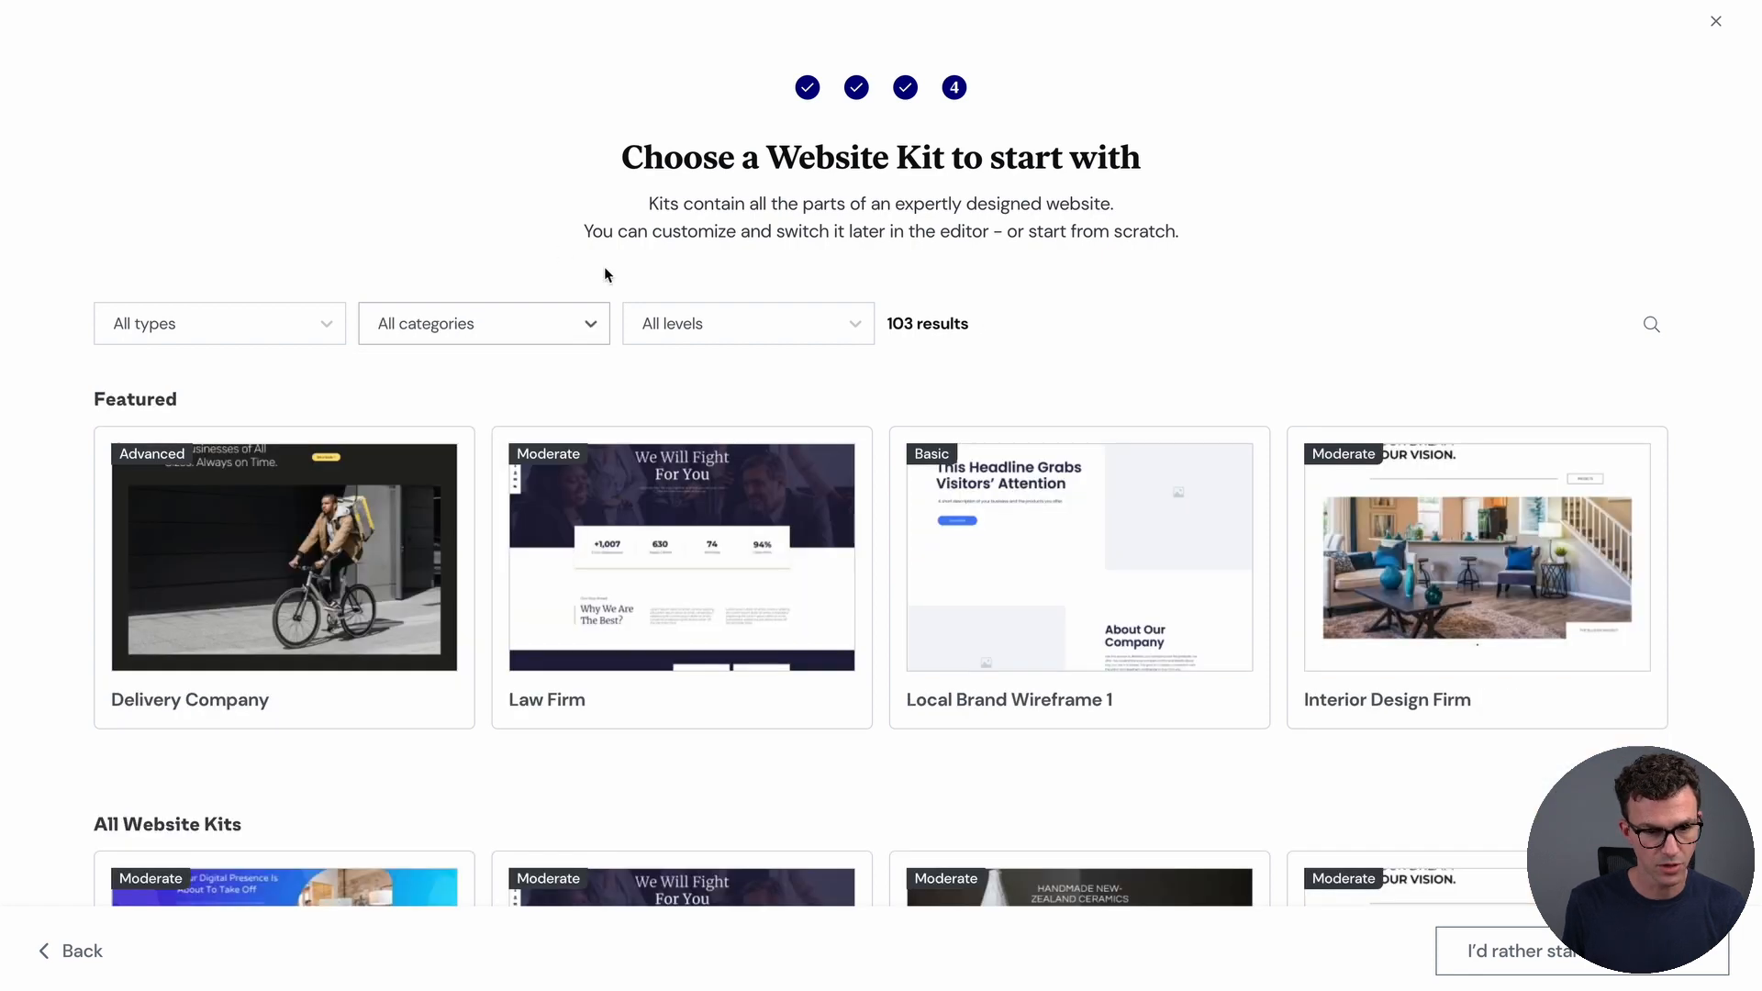
{"action": "left_click", "coordinate": [718, 329]}
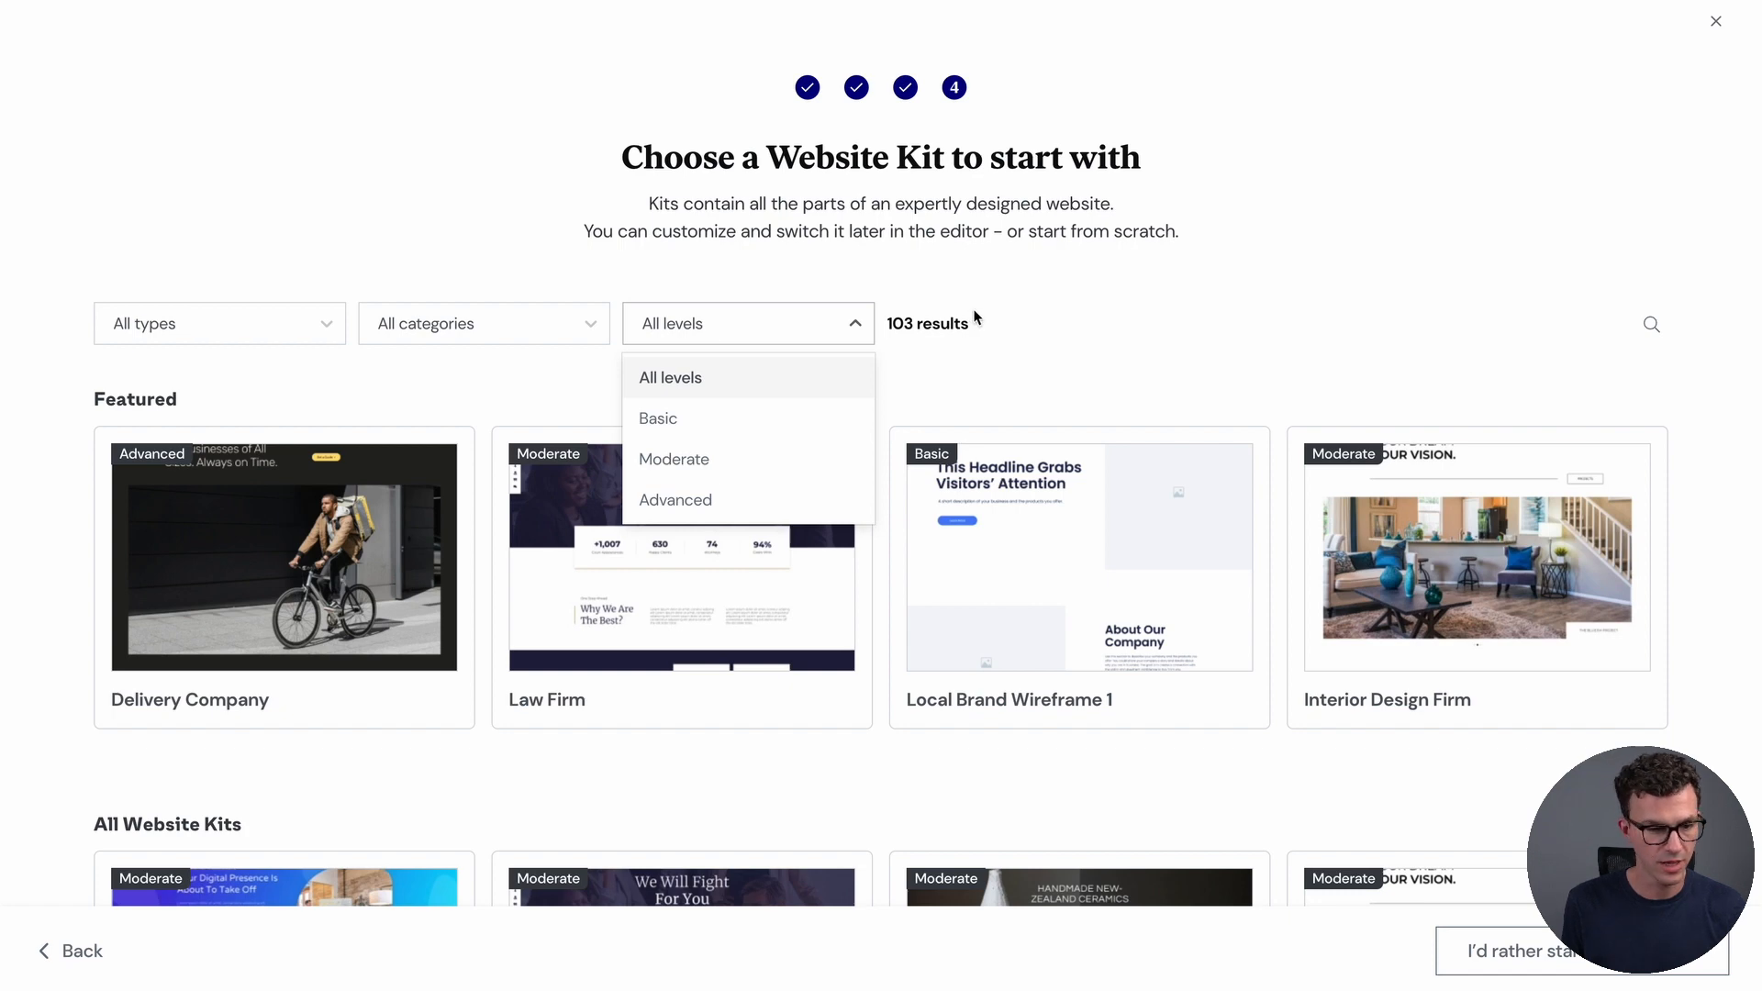
{"action": "left_click", "coordinate": [1019, 321]}
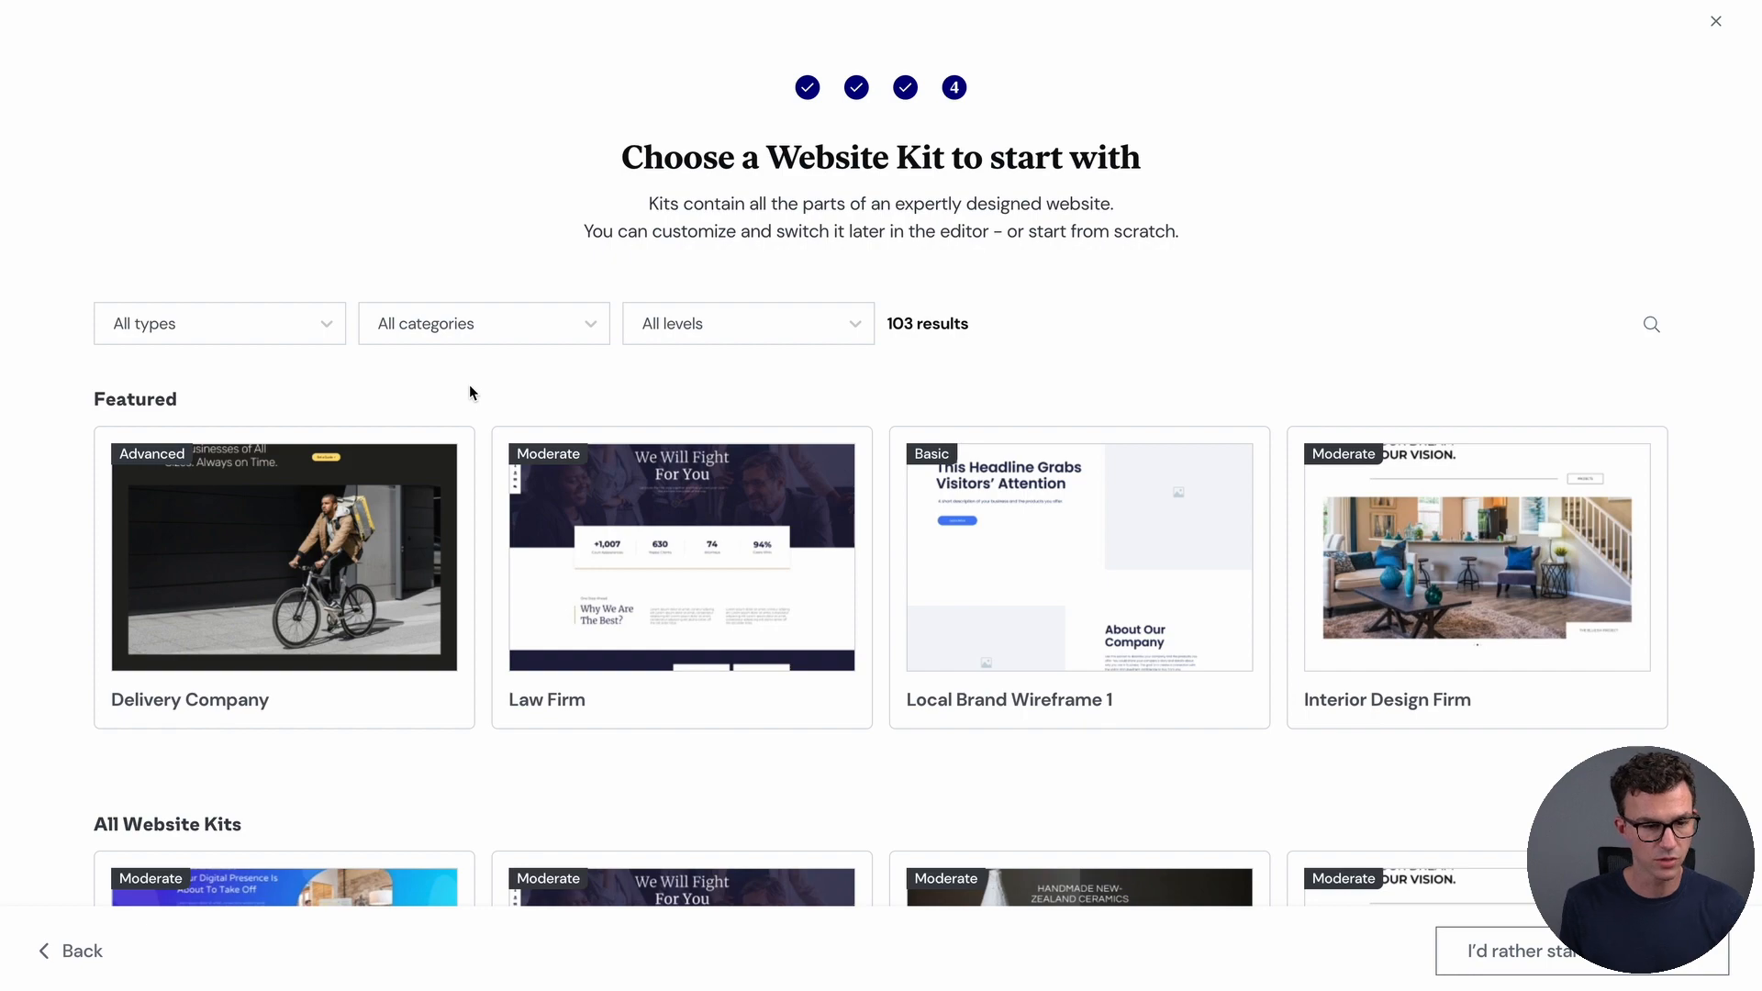
{"action": "scroll", "coordinate": [569, 441], "scroll_direction": "down", "scroll_amount": 6}
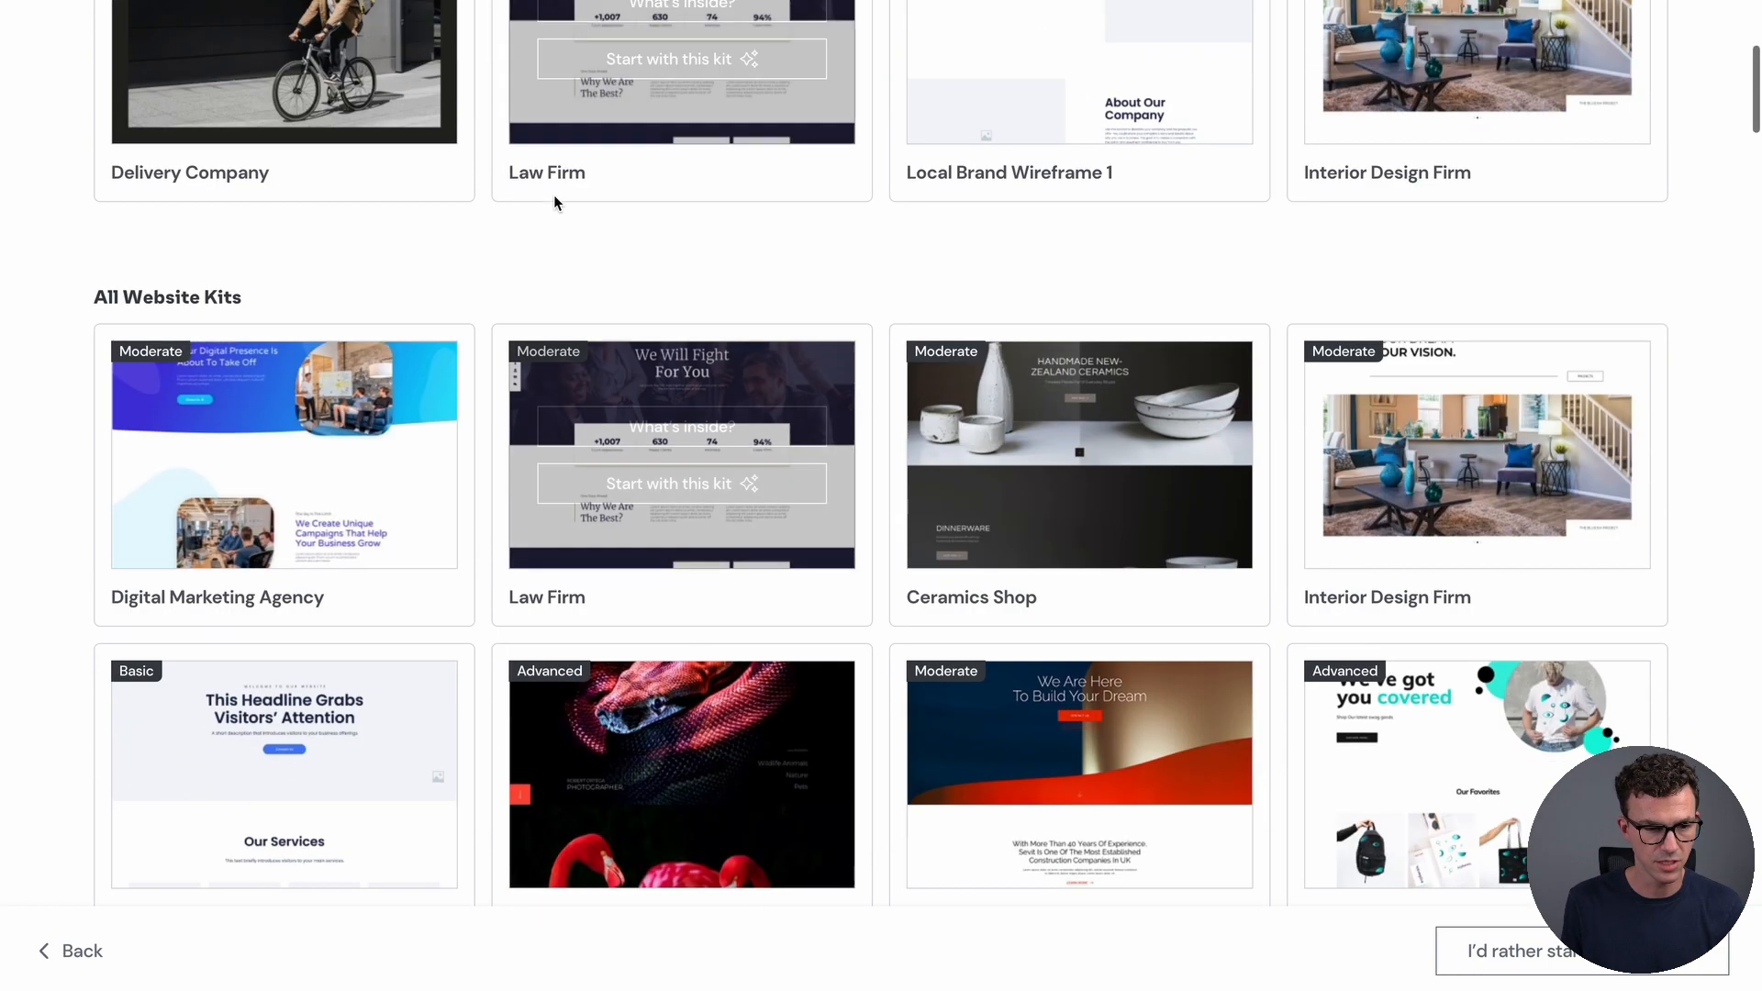
{"action": "scroll", "coordinate": [710, 518], "scroll_direction": "up", "scroll_amount": 6}
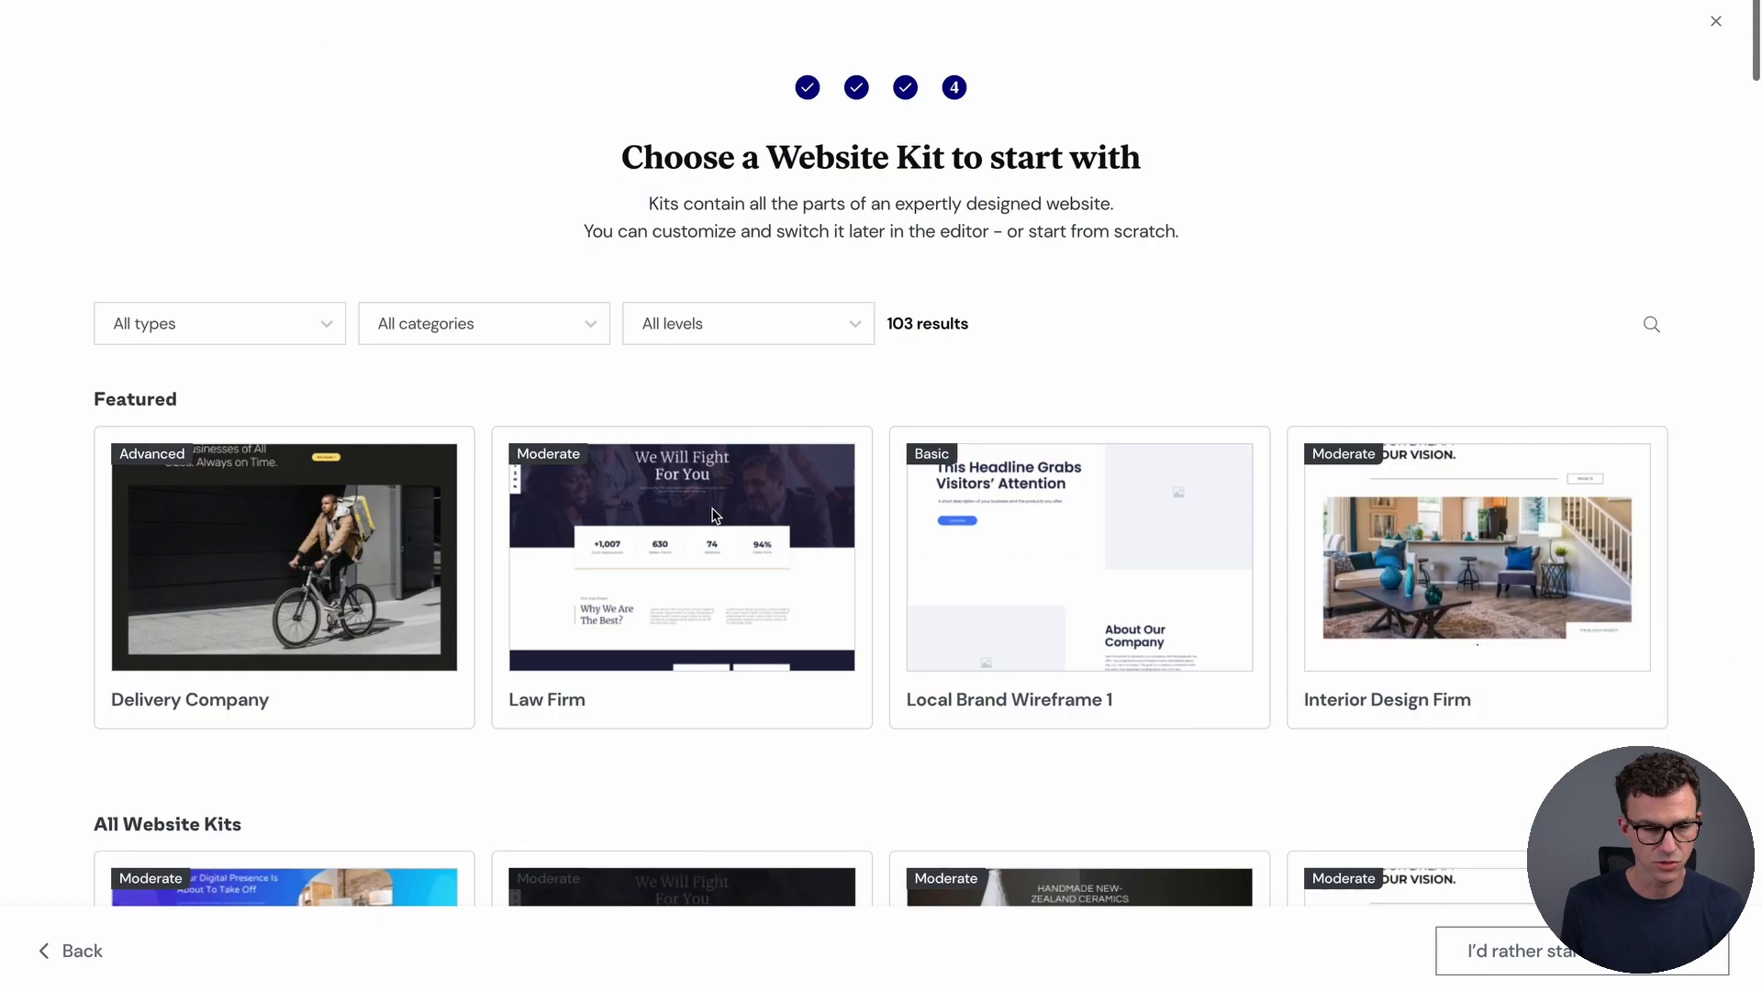
{"action": "left_click", "coordinate": [227, 332]}
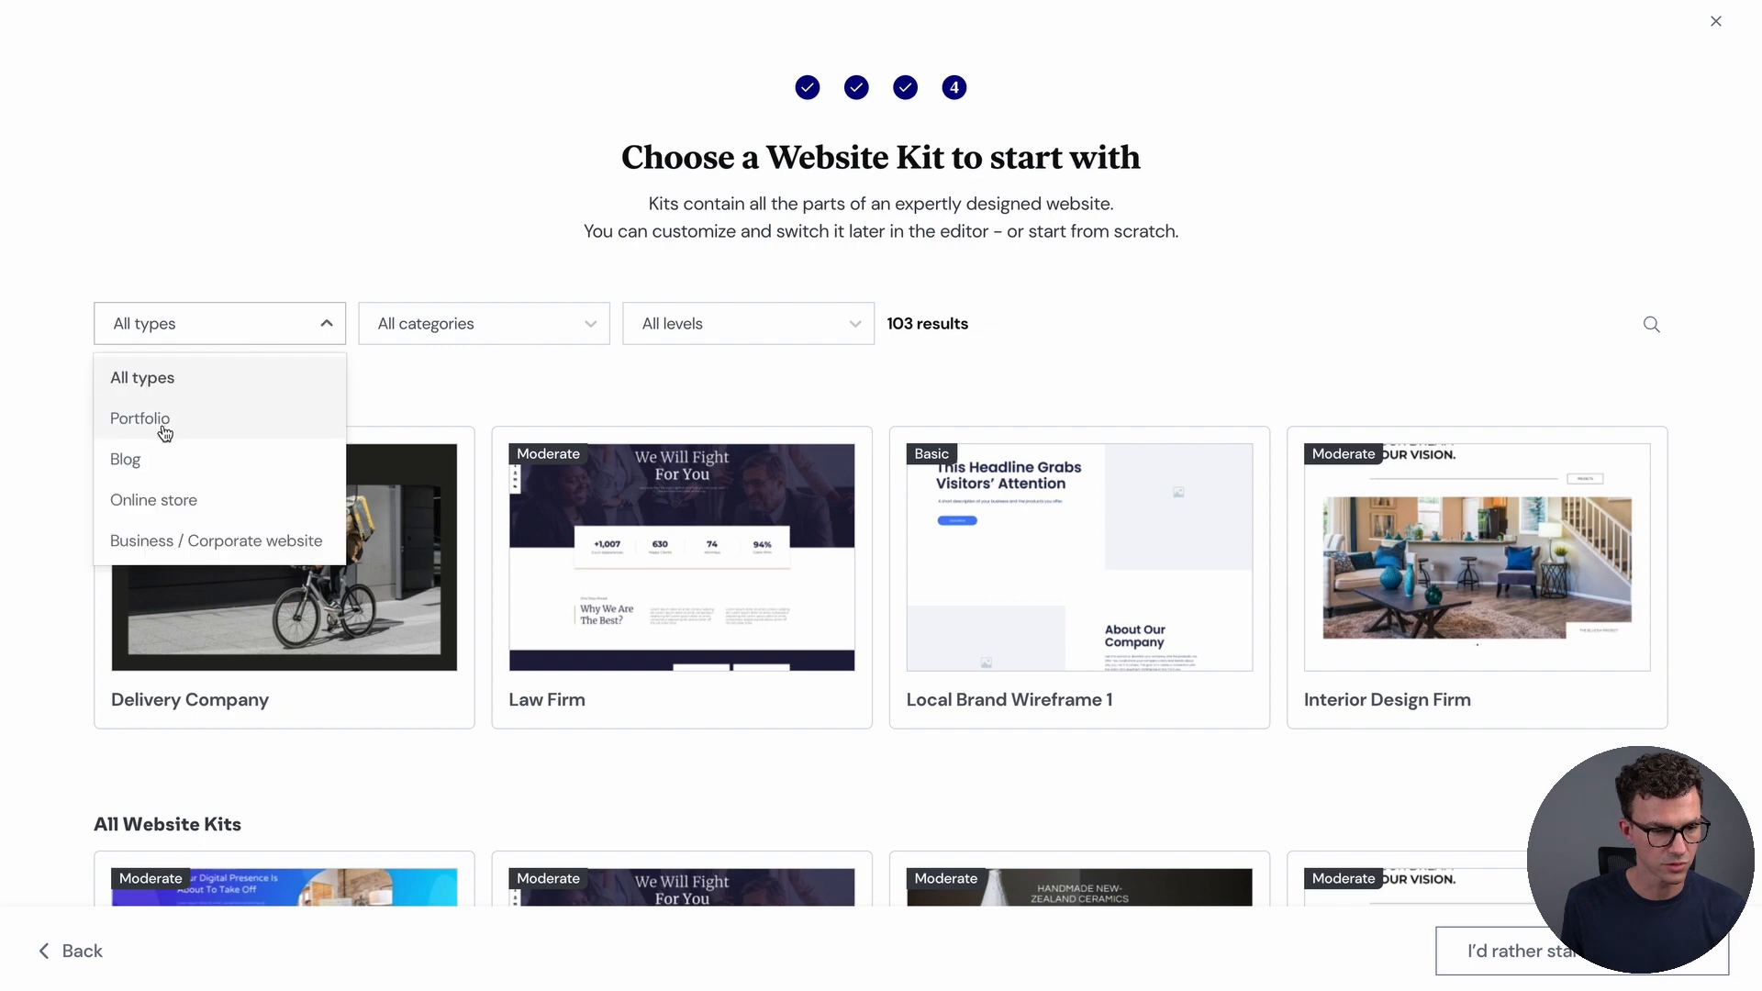
{"action": "left_click", "coordinate": [158, 460]}
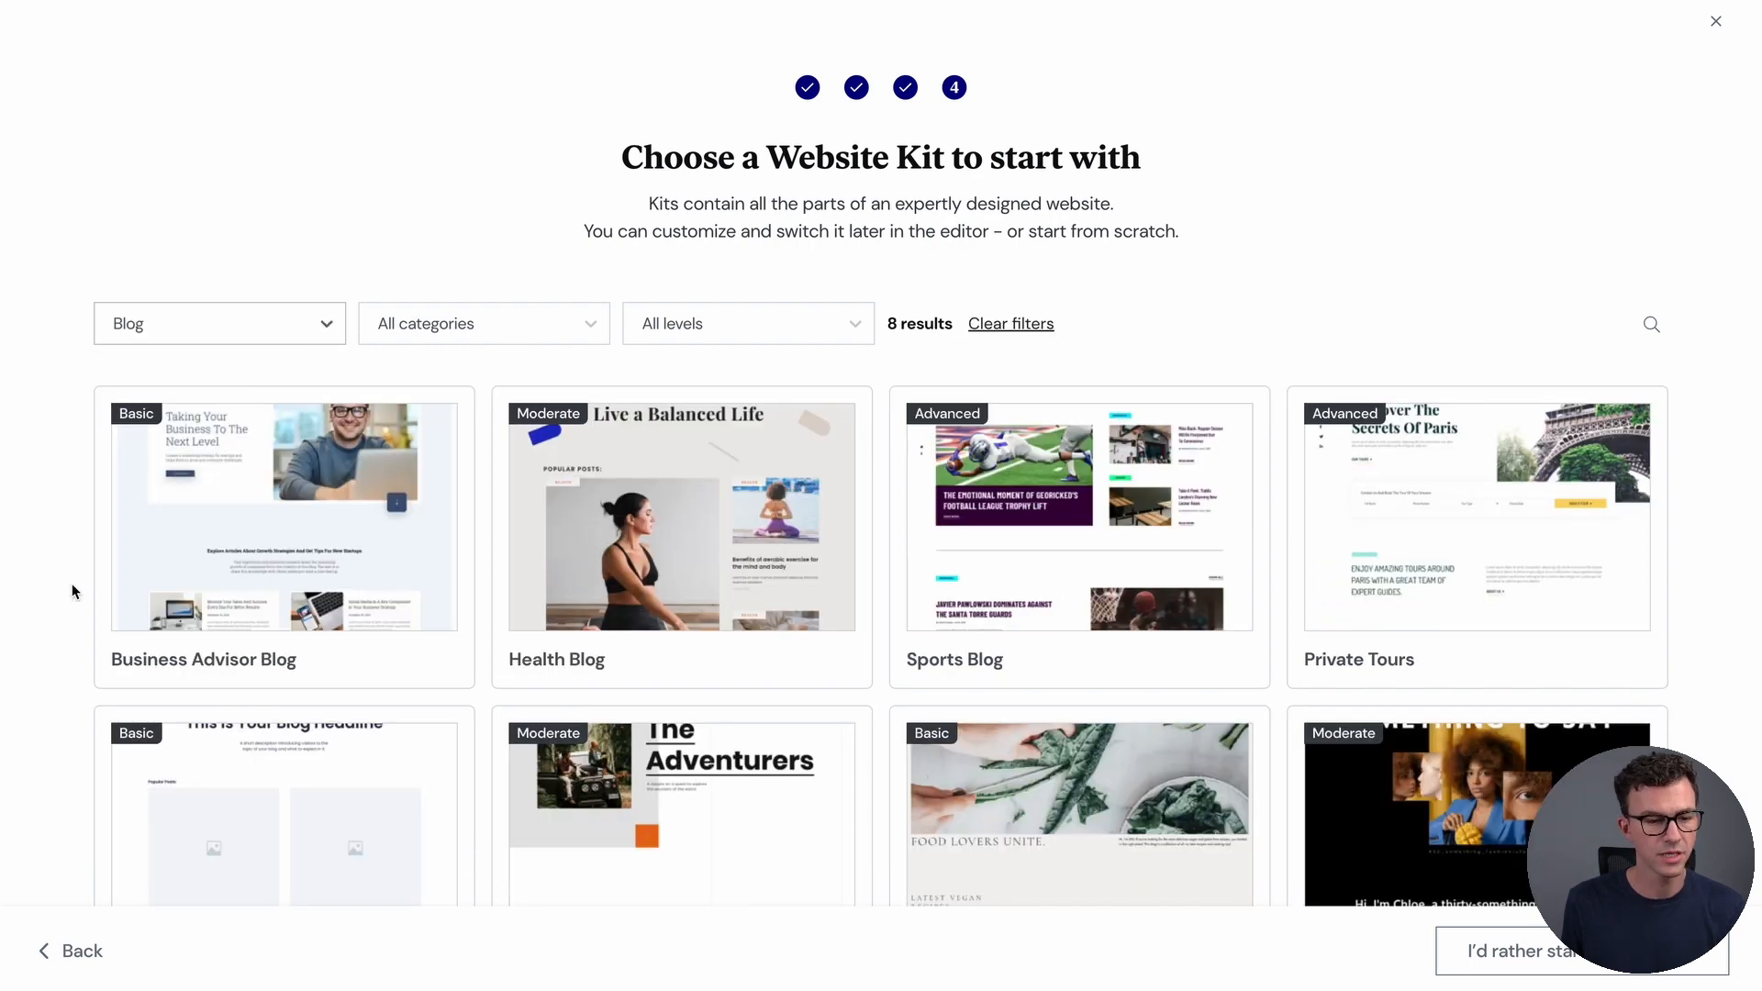
{"action": "mouse_move", "coordinate": [190, 543]}
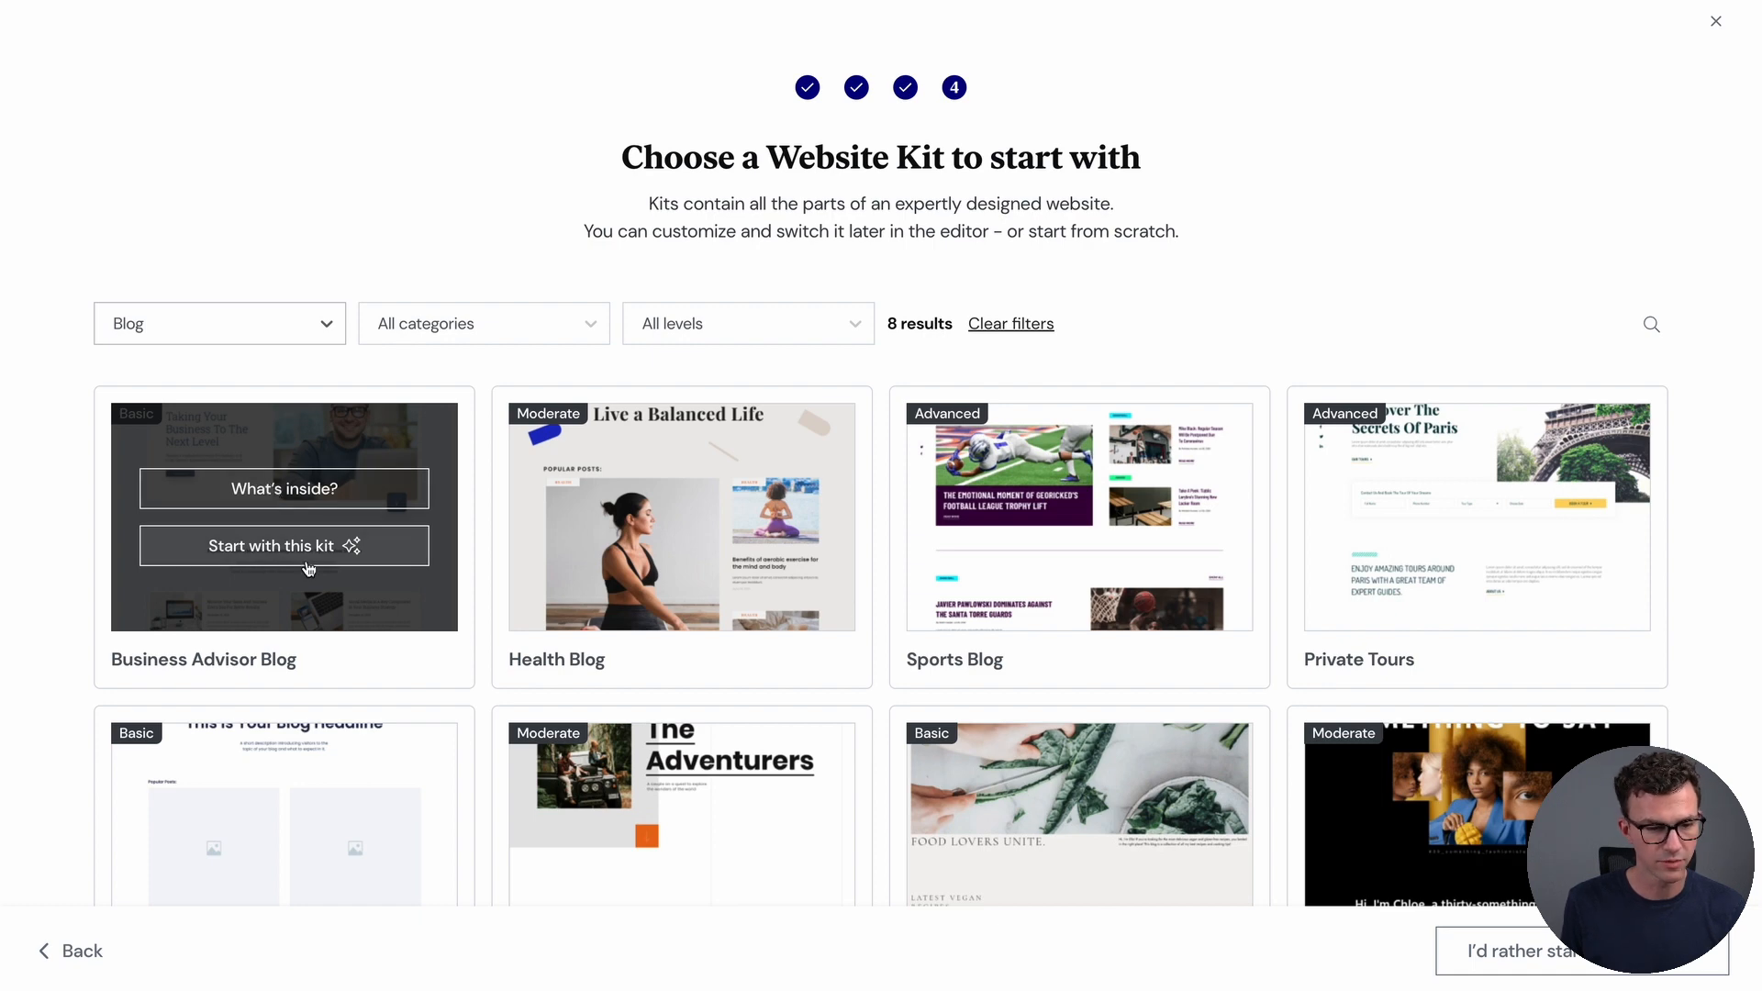
Open the Business Advisor Blog kit and check its tablet, phone and desktop previews
{"action": "left_click", "coordinate": [262, 489]}
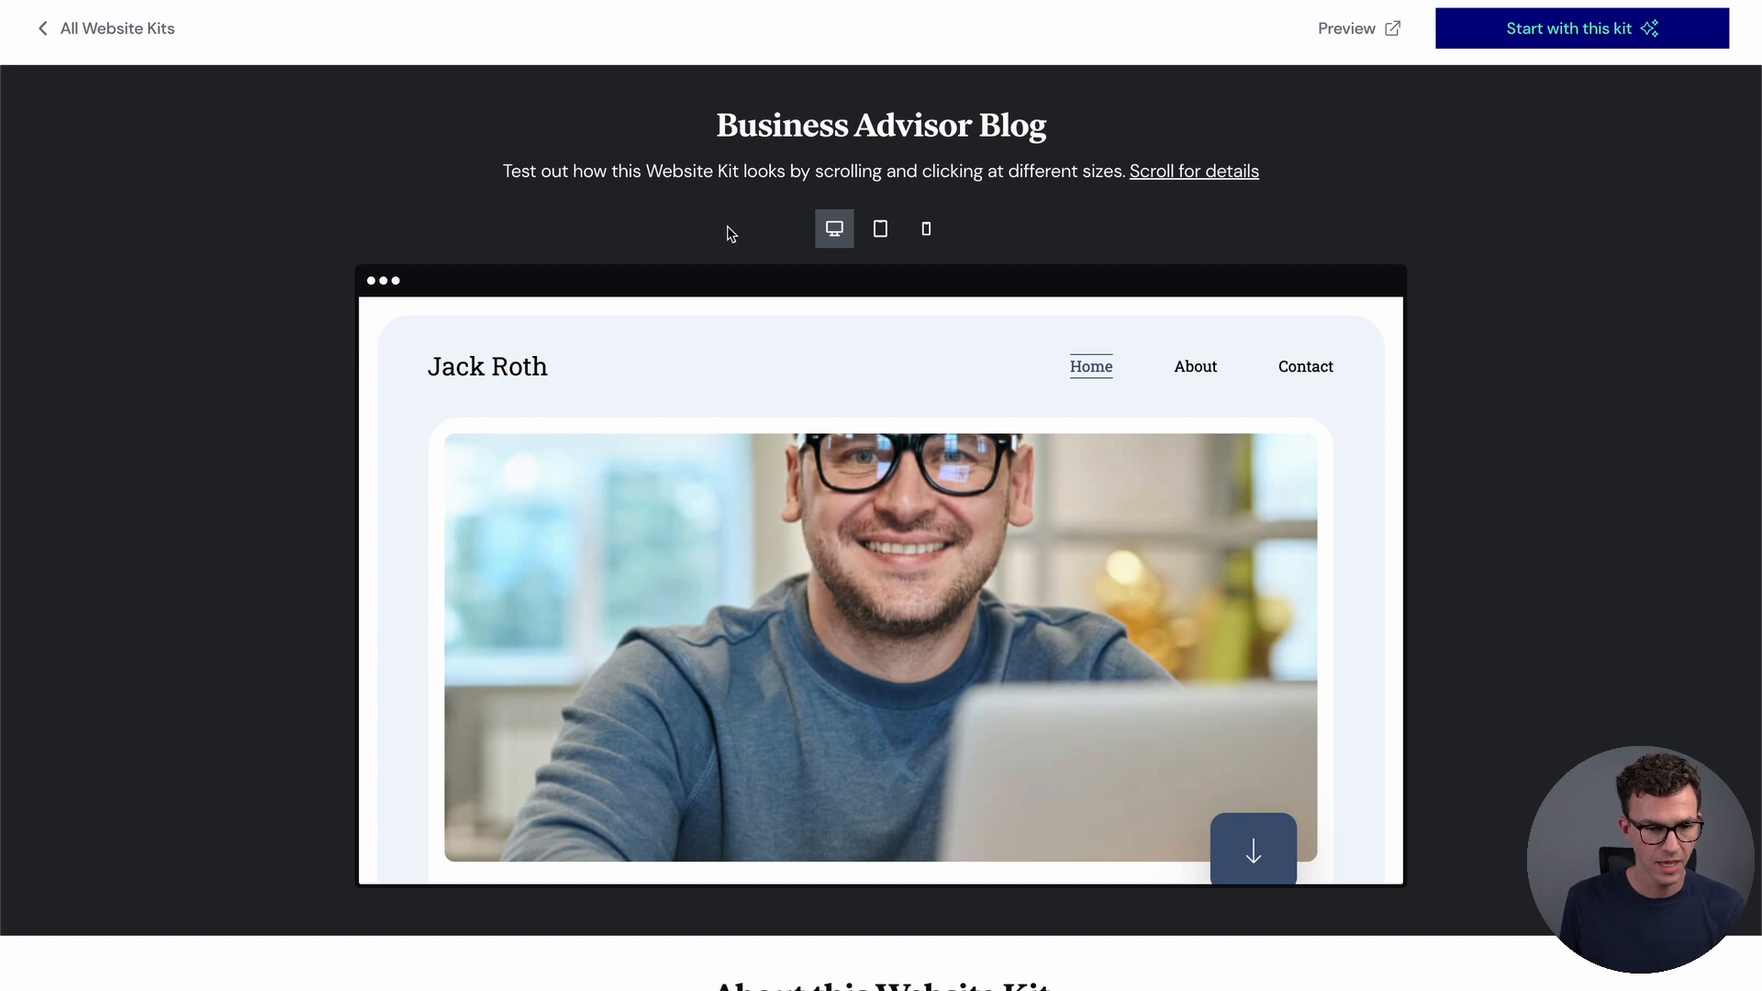
{"action": "scroll", "coordinate": [836, 229], "scroll_direction": "down", "scroll_amount": 1}
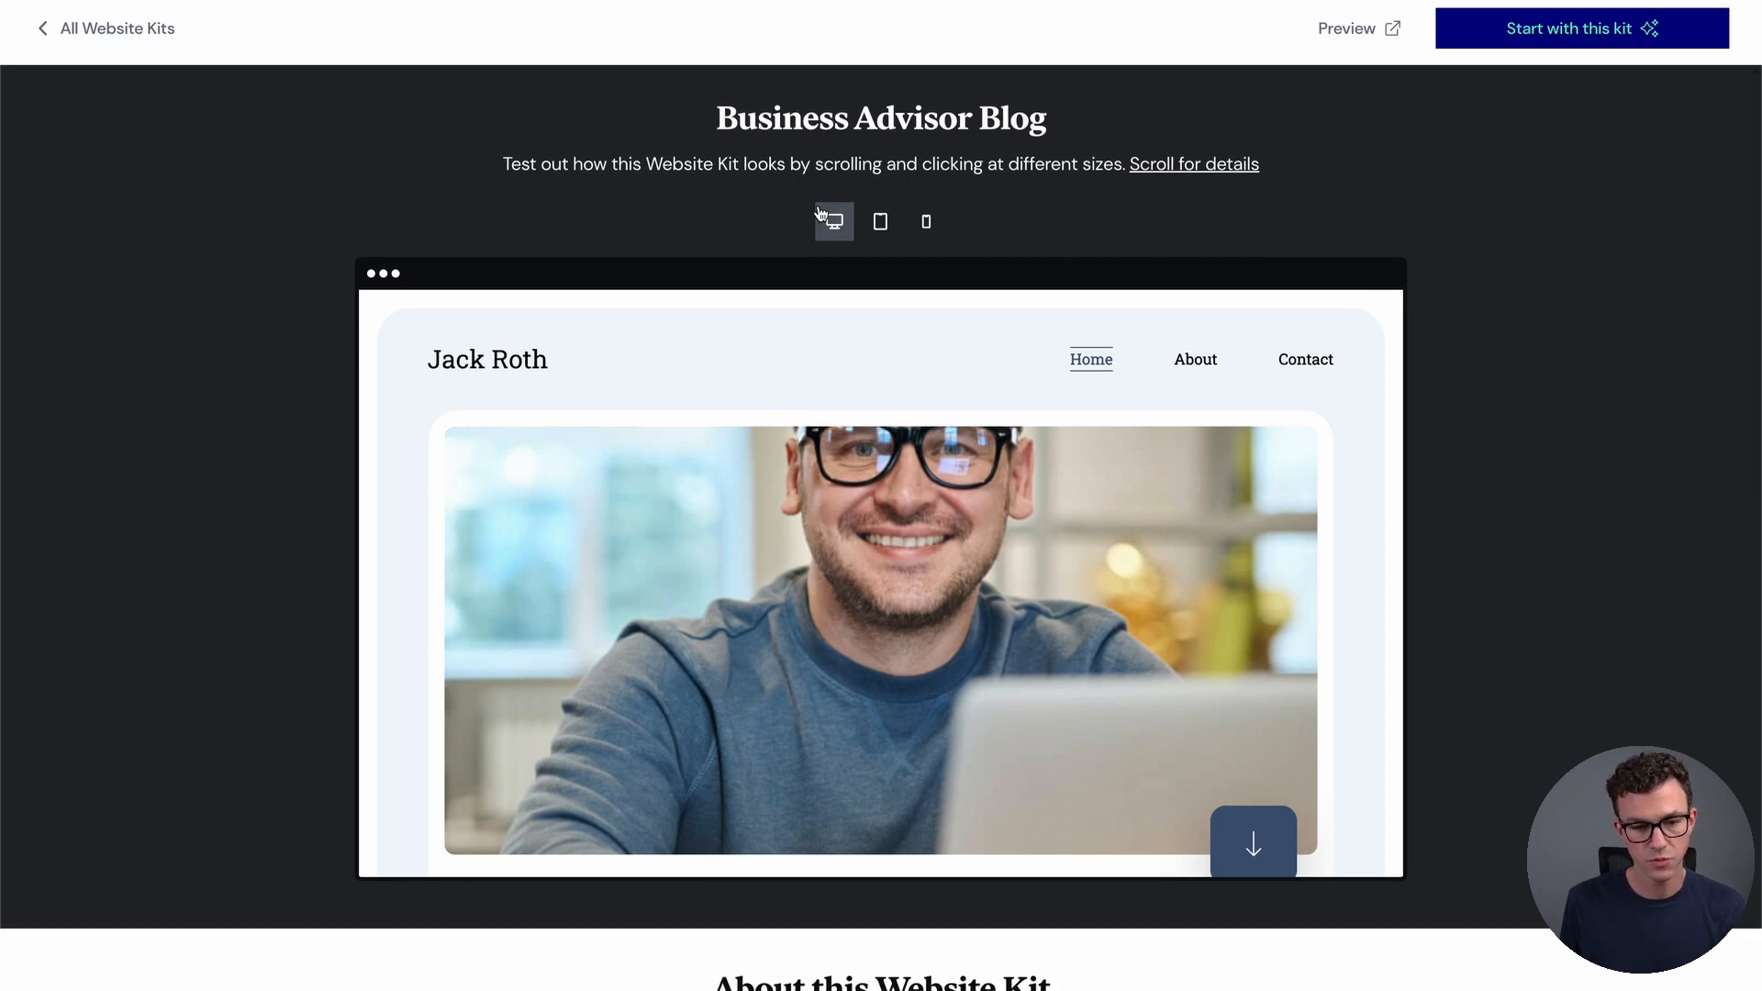
{"action": "left_click", "coordinate": [883, 224]}
{"action": "left_click", "coordinate": [927, 222]}
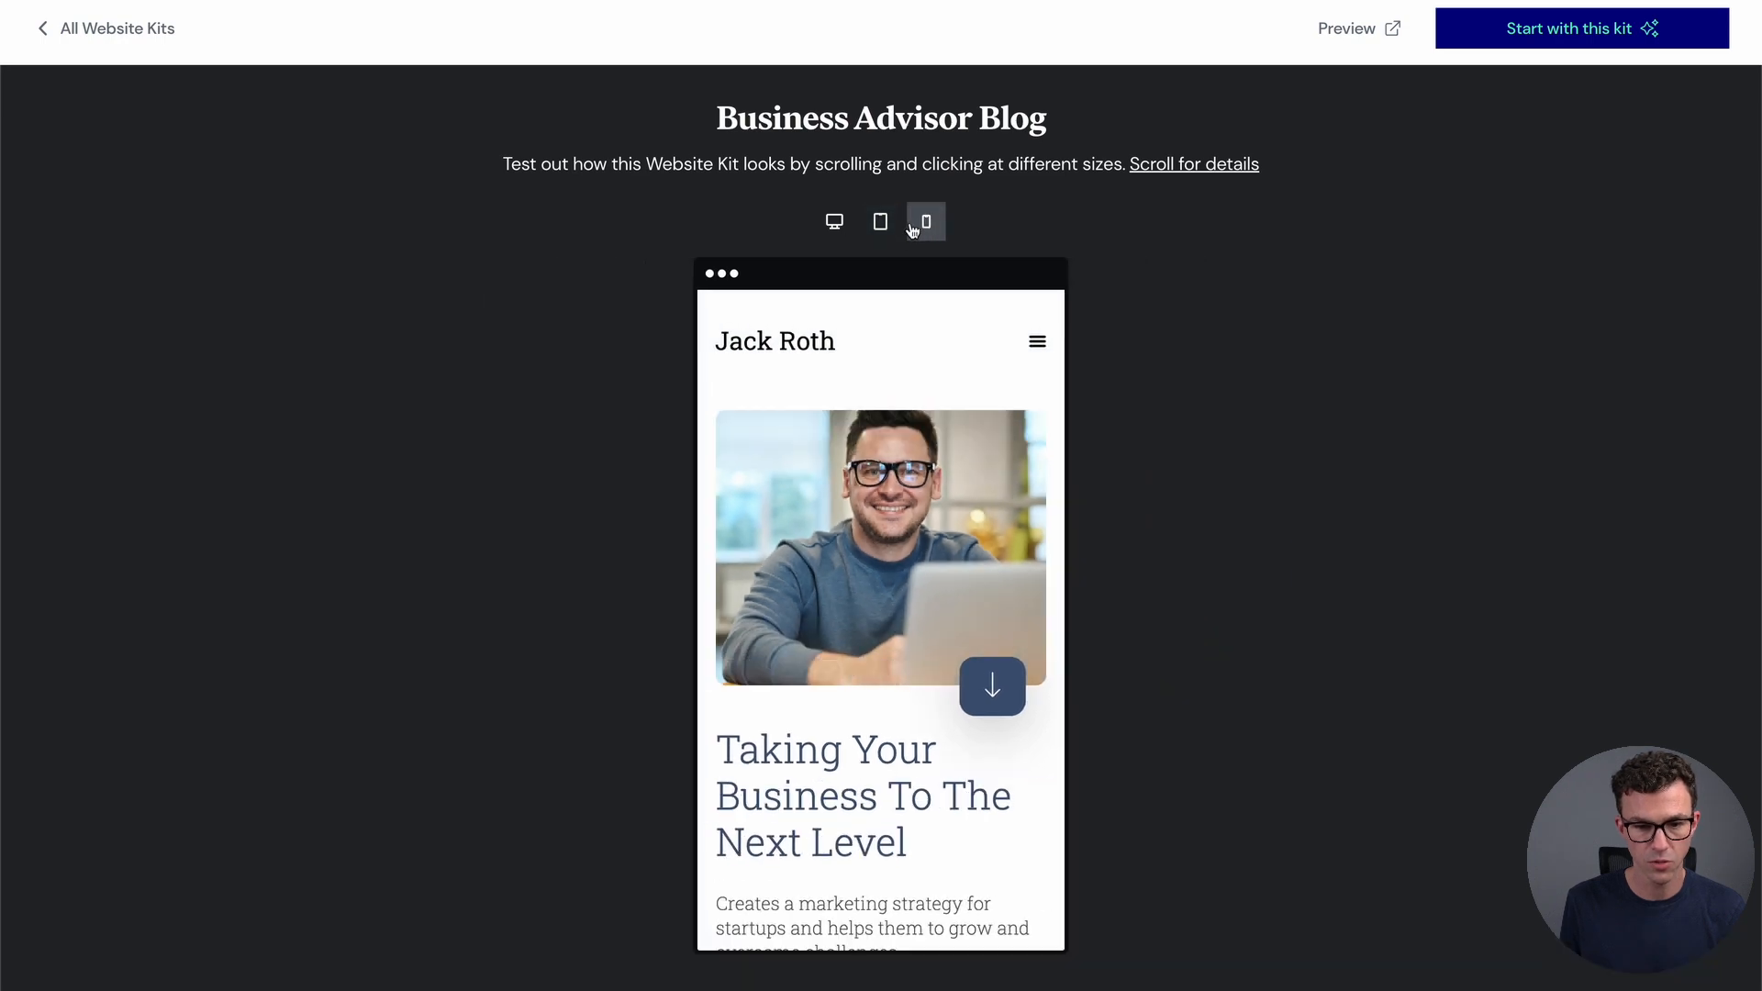
{"action": "left_click", "coordinate": [838, 238]}
Scroll the kit details, view its About page, then open the kit's full-size preview
{"action": "scroll", "coordinate": [504, 643], "scroll_direction": "down", "scroll_amount": 4}
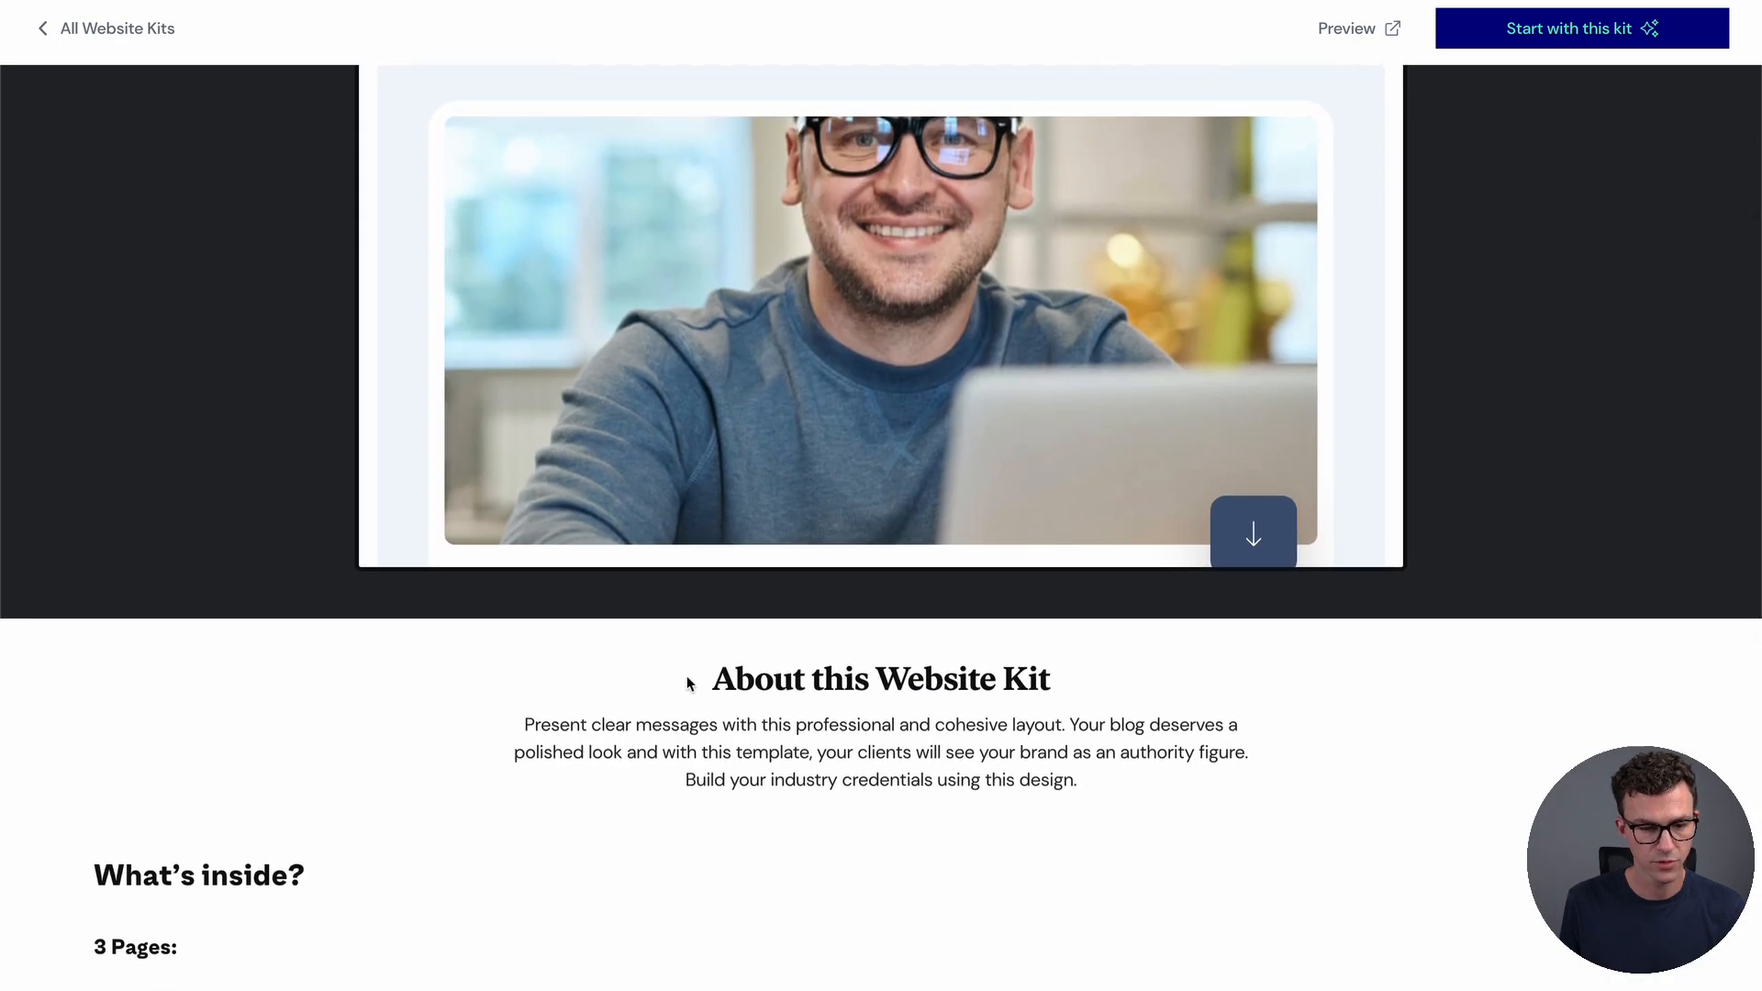
{"action": "scroll", "coordinate": [772, 707], "scroll_direction": "down", "scroll_amount": 3}
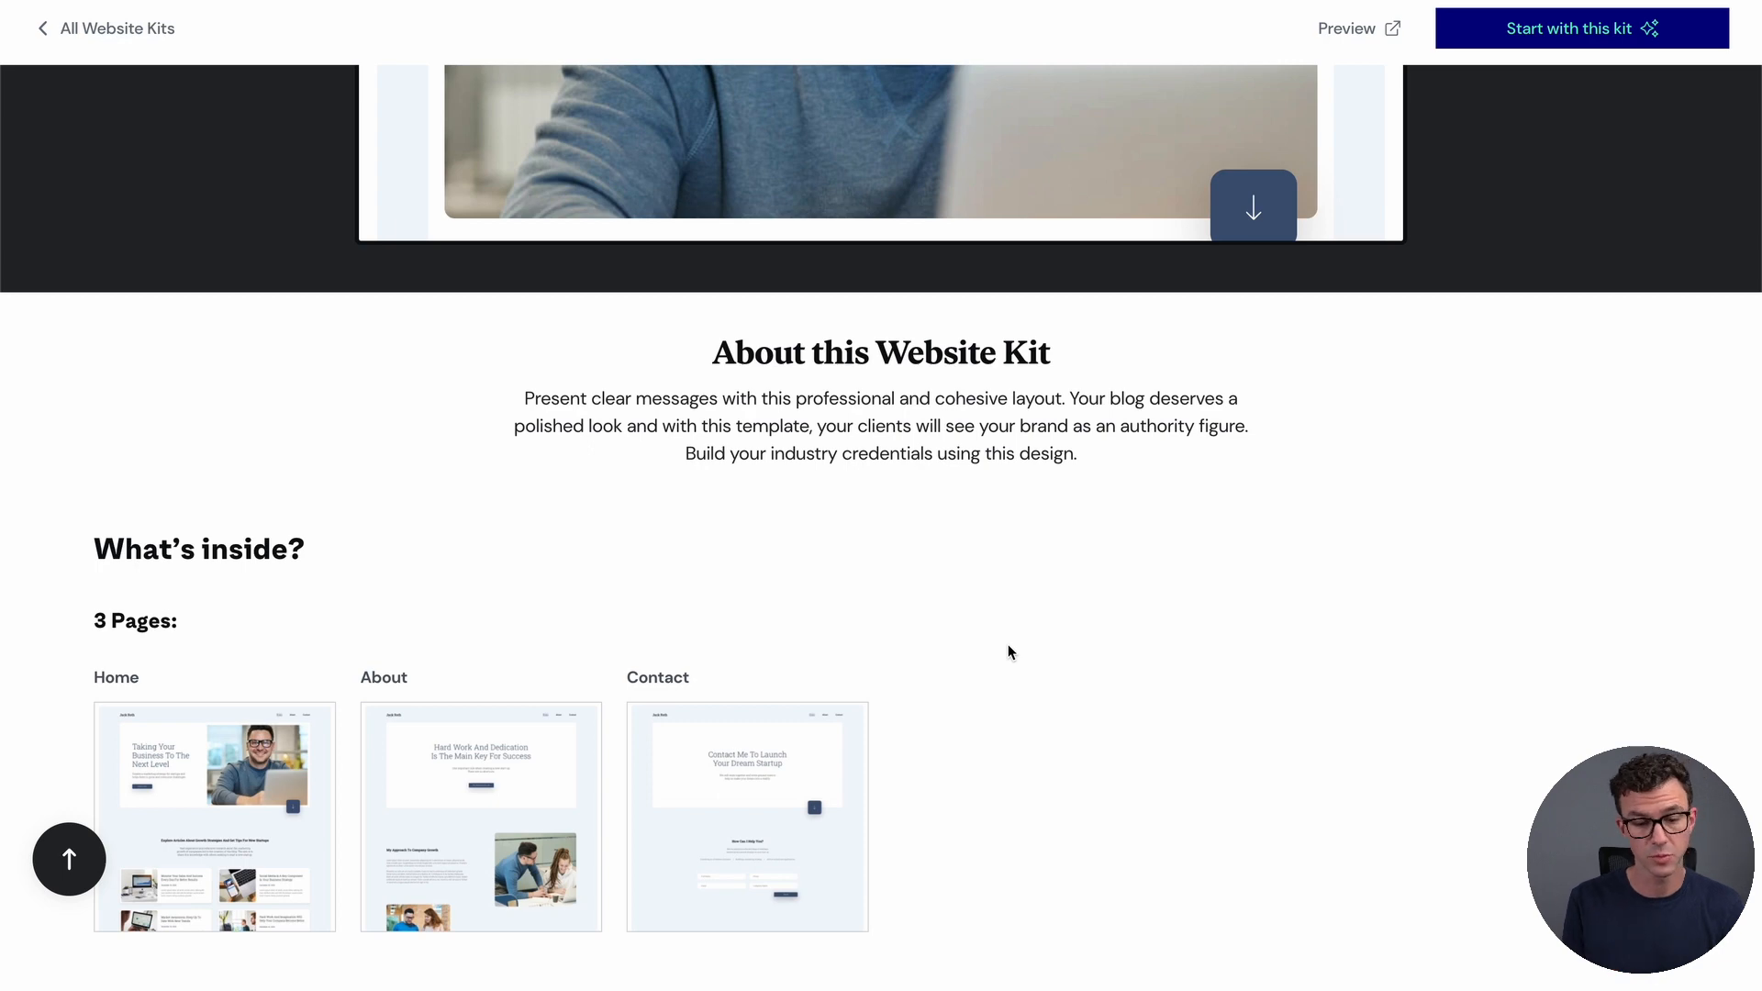
{"action": "scroll", "coordinate": [1081, 725], "scroll_direction": "down", "scroll_amount": 3}
{"action": "scroll", "coordinate": [1082, 725], "scroll_direction": "down", "scroll_amount": 1}
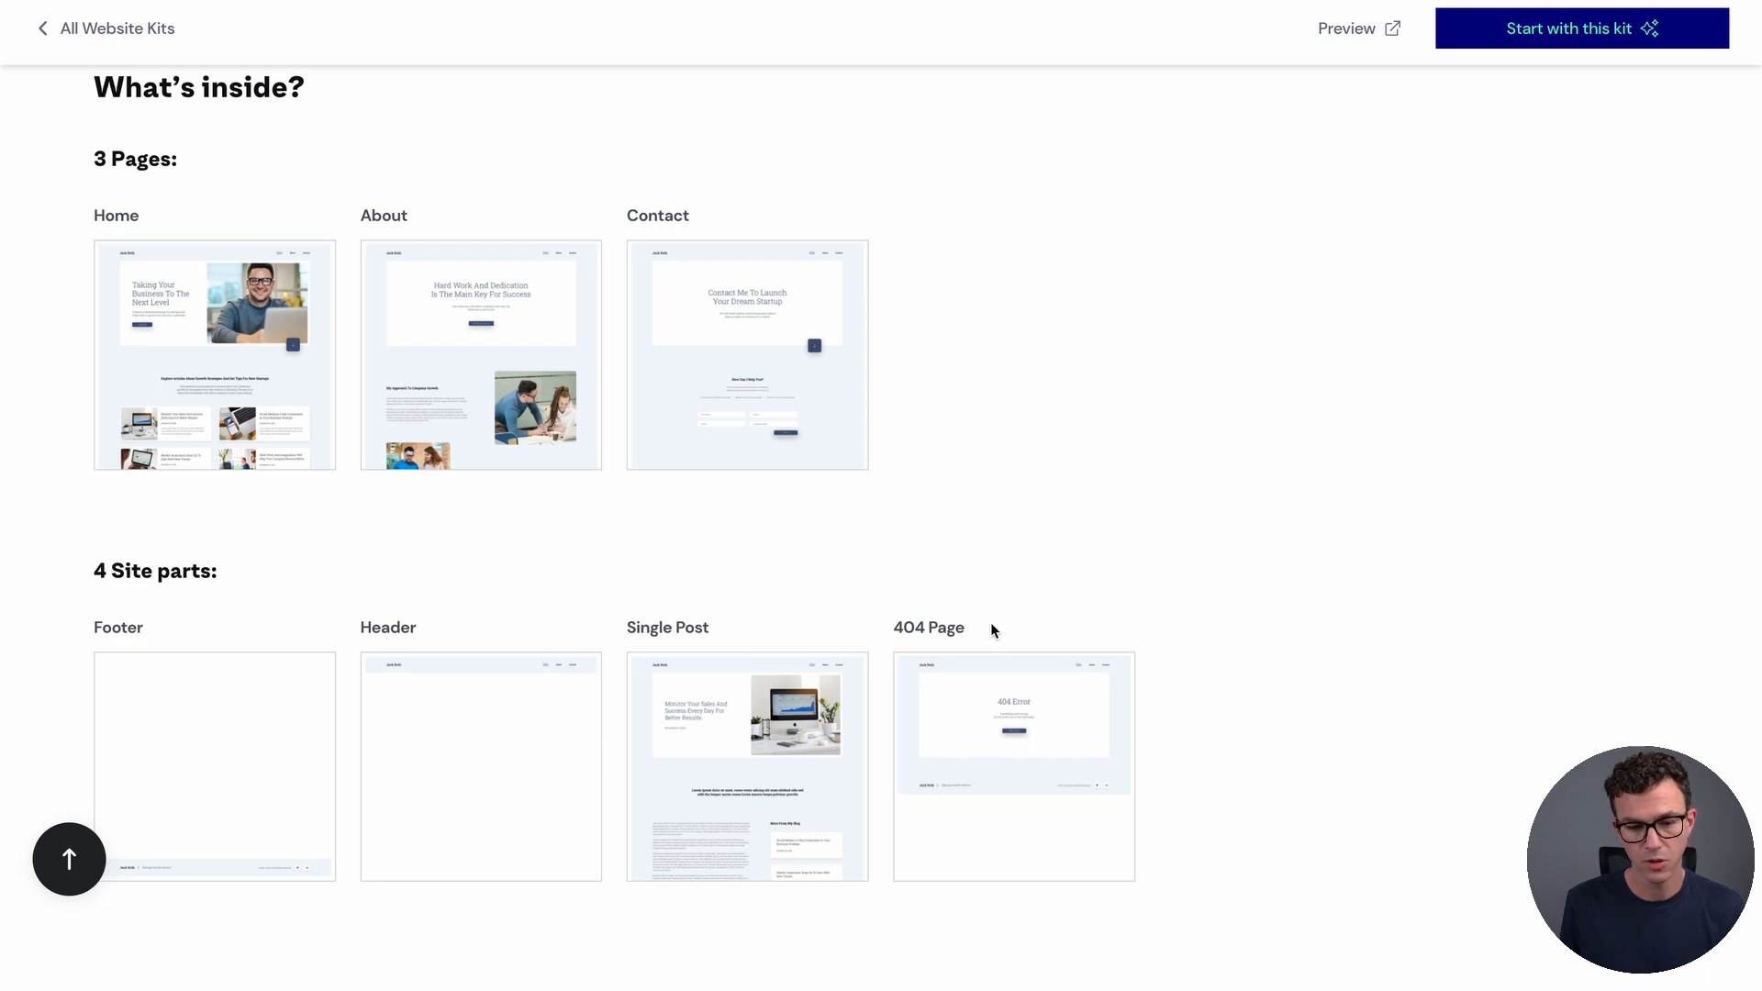
{"action": "scroll", "coordinate": [989, 457], "scroll_direction": "up", "scroll_amount": 15}
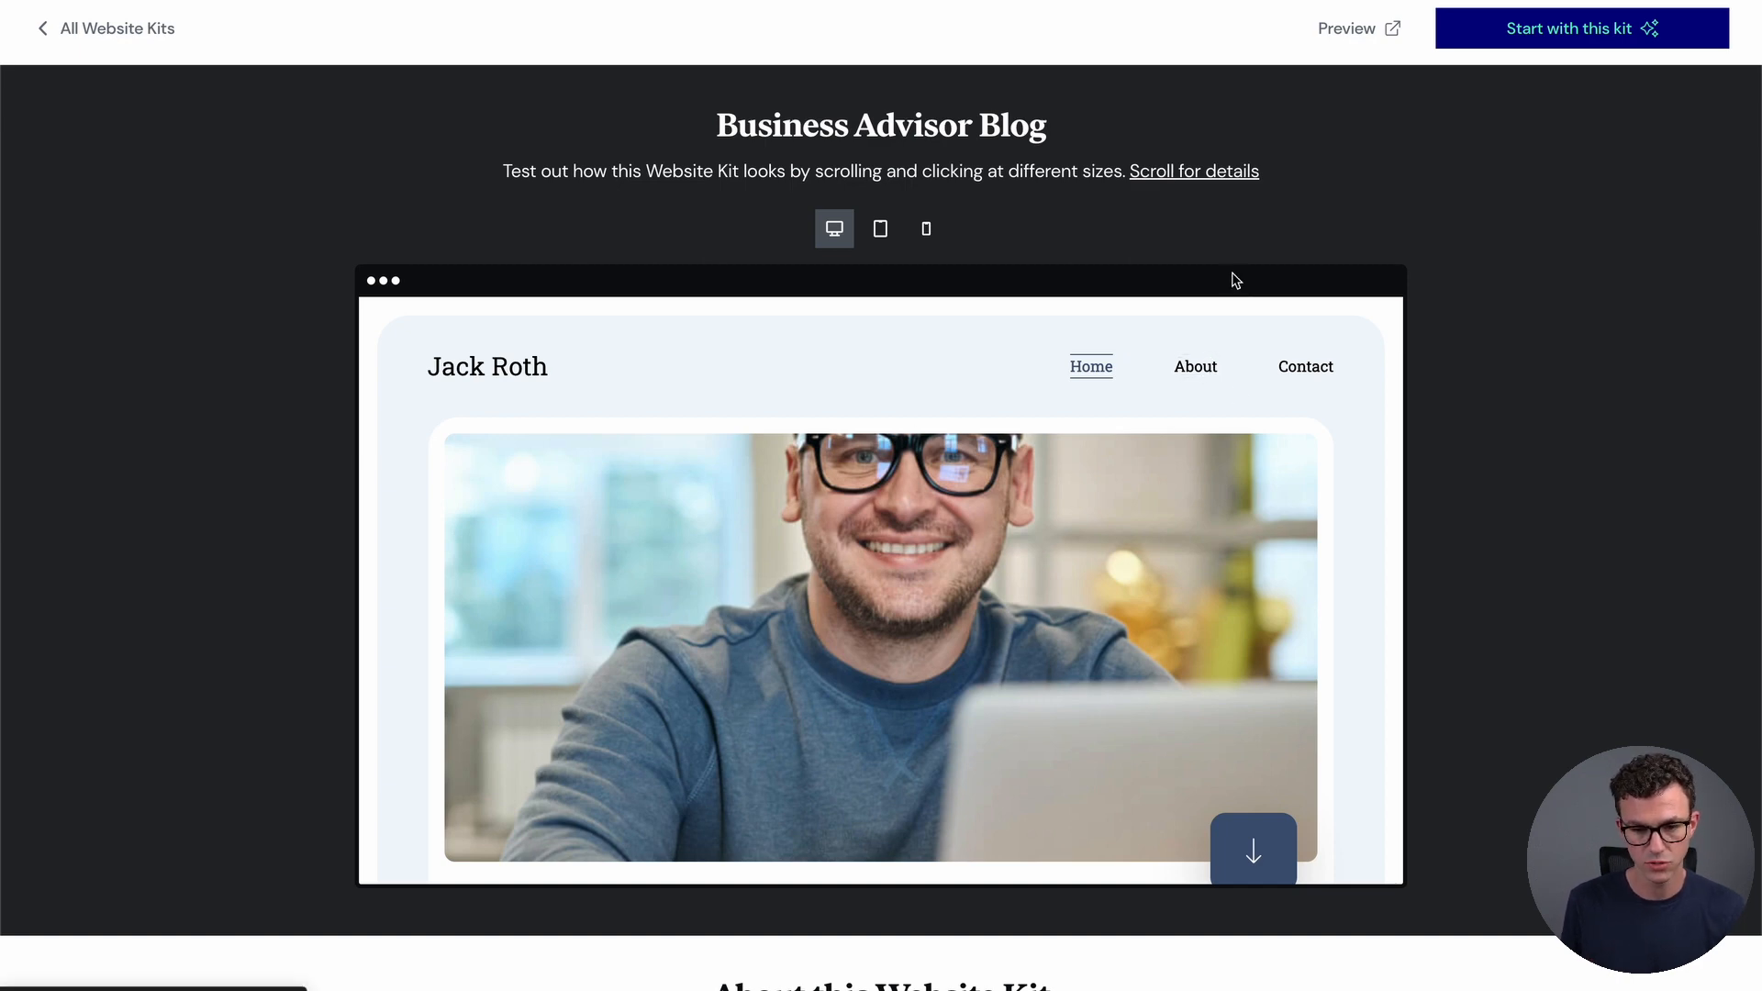
{"action": "left_click", "coordinate": [1193, 367]}
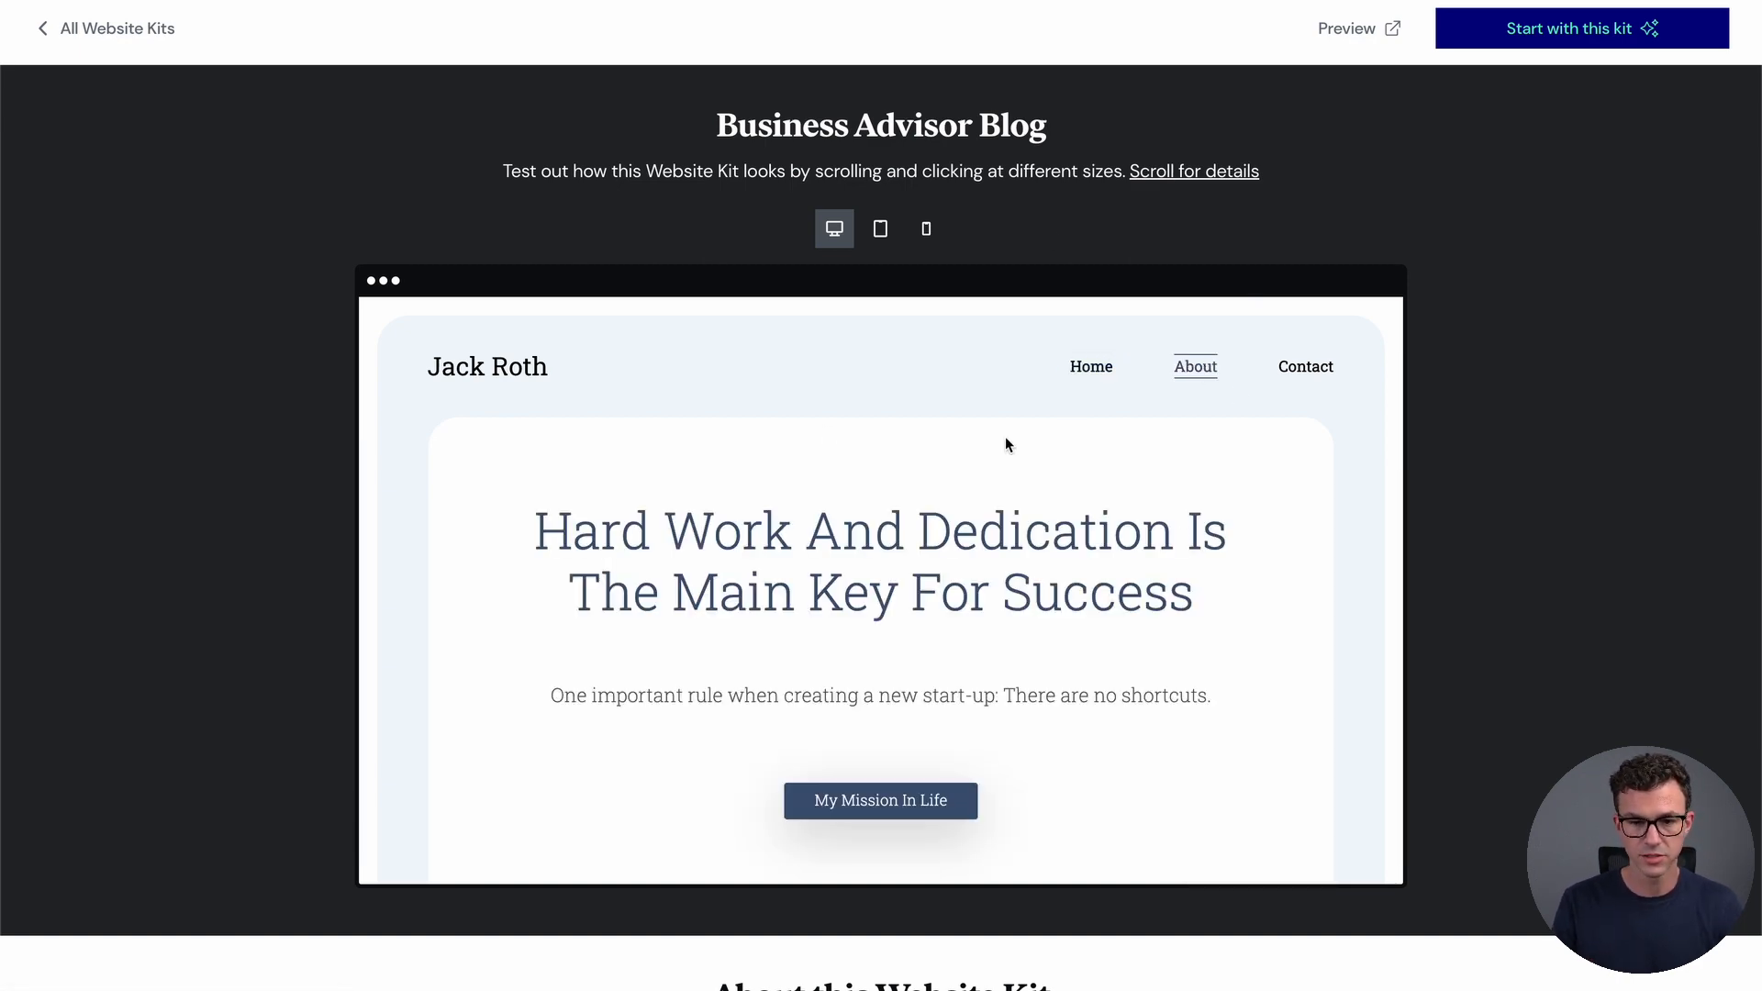
{"action": "left_click", "coordinate": [1349, 44]}
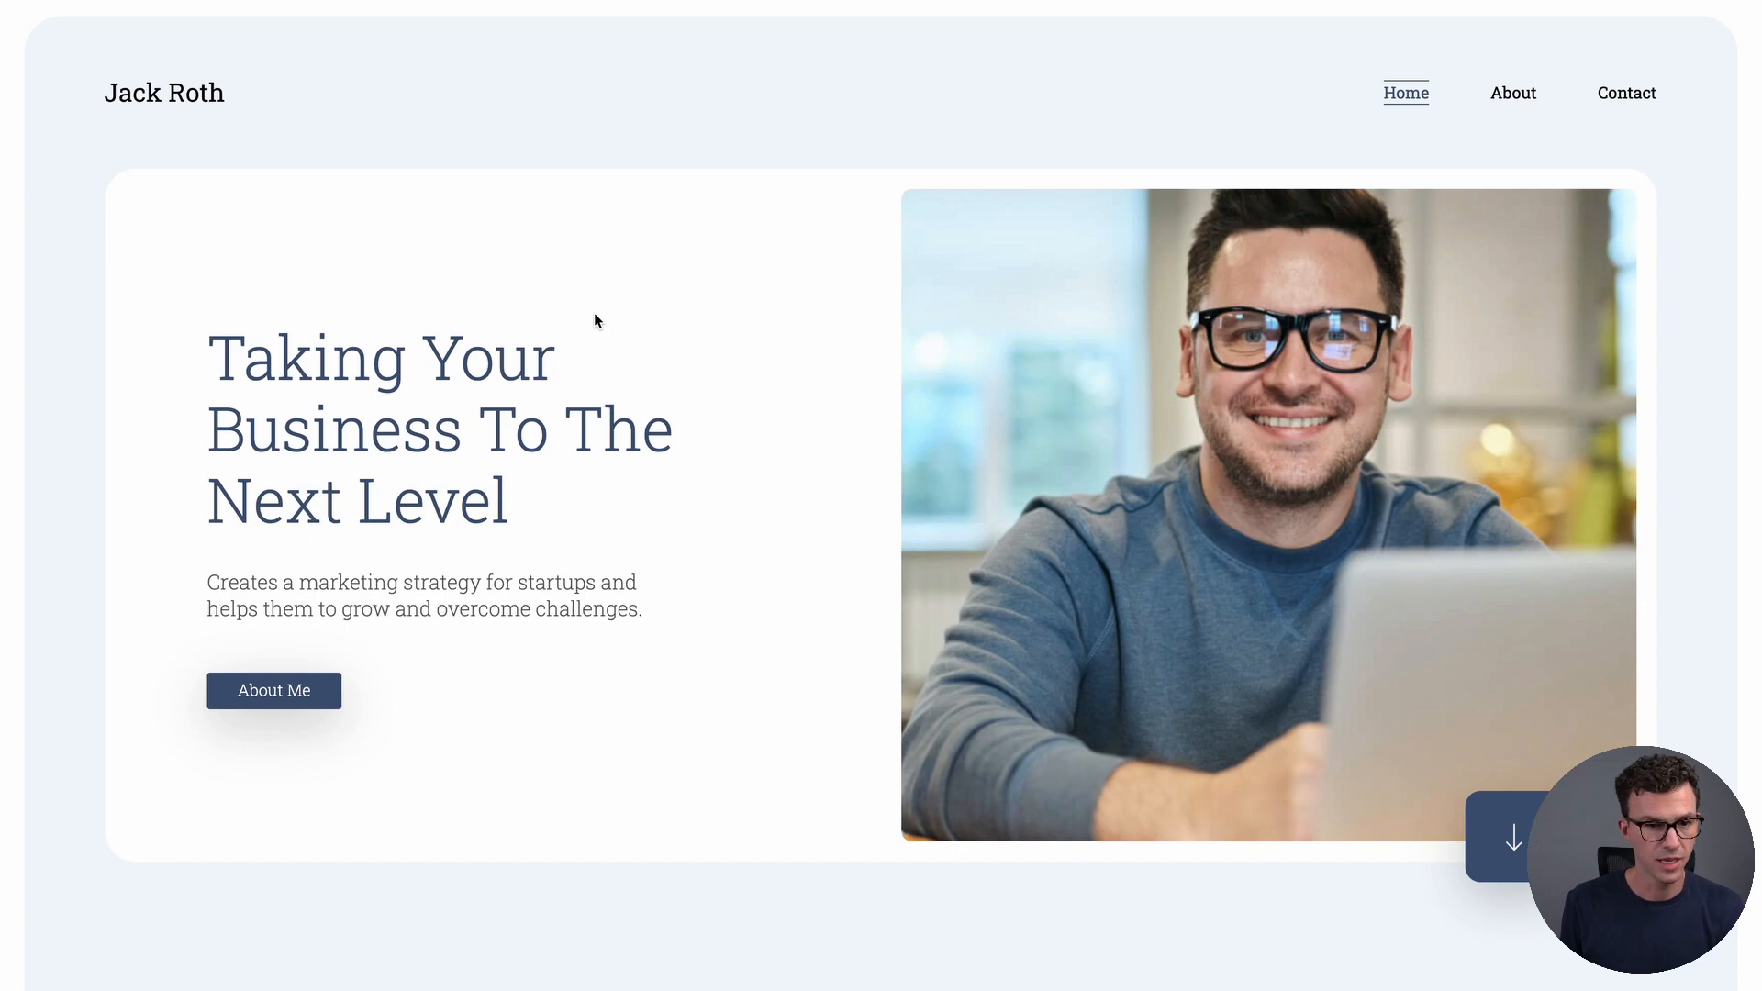
Browse the full preview's About page, then return to Home and scroll down to the footer
{"action": "scroll", "coordinate": [695, 450], "scroll_direction": "down", "scroll_amount": 8}
{"action": "scroll", "coordinate": [696, 448], "scroll_direction": "down", "scroll_amount": 4}
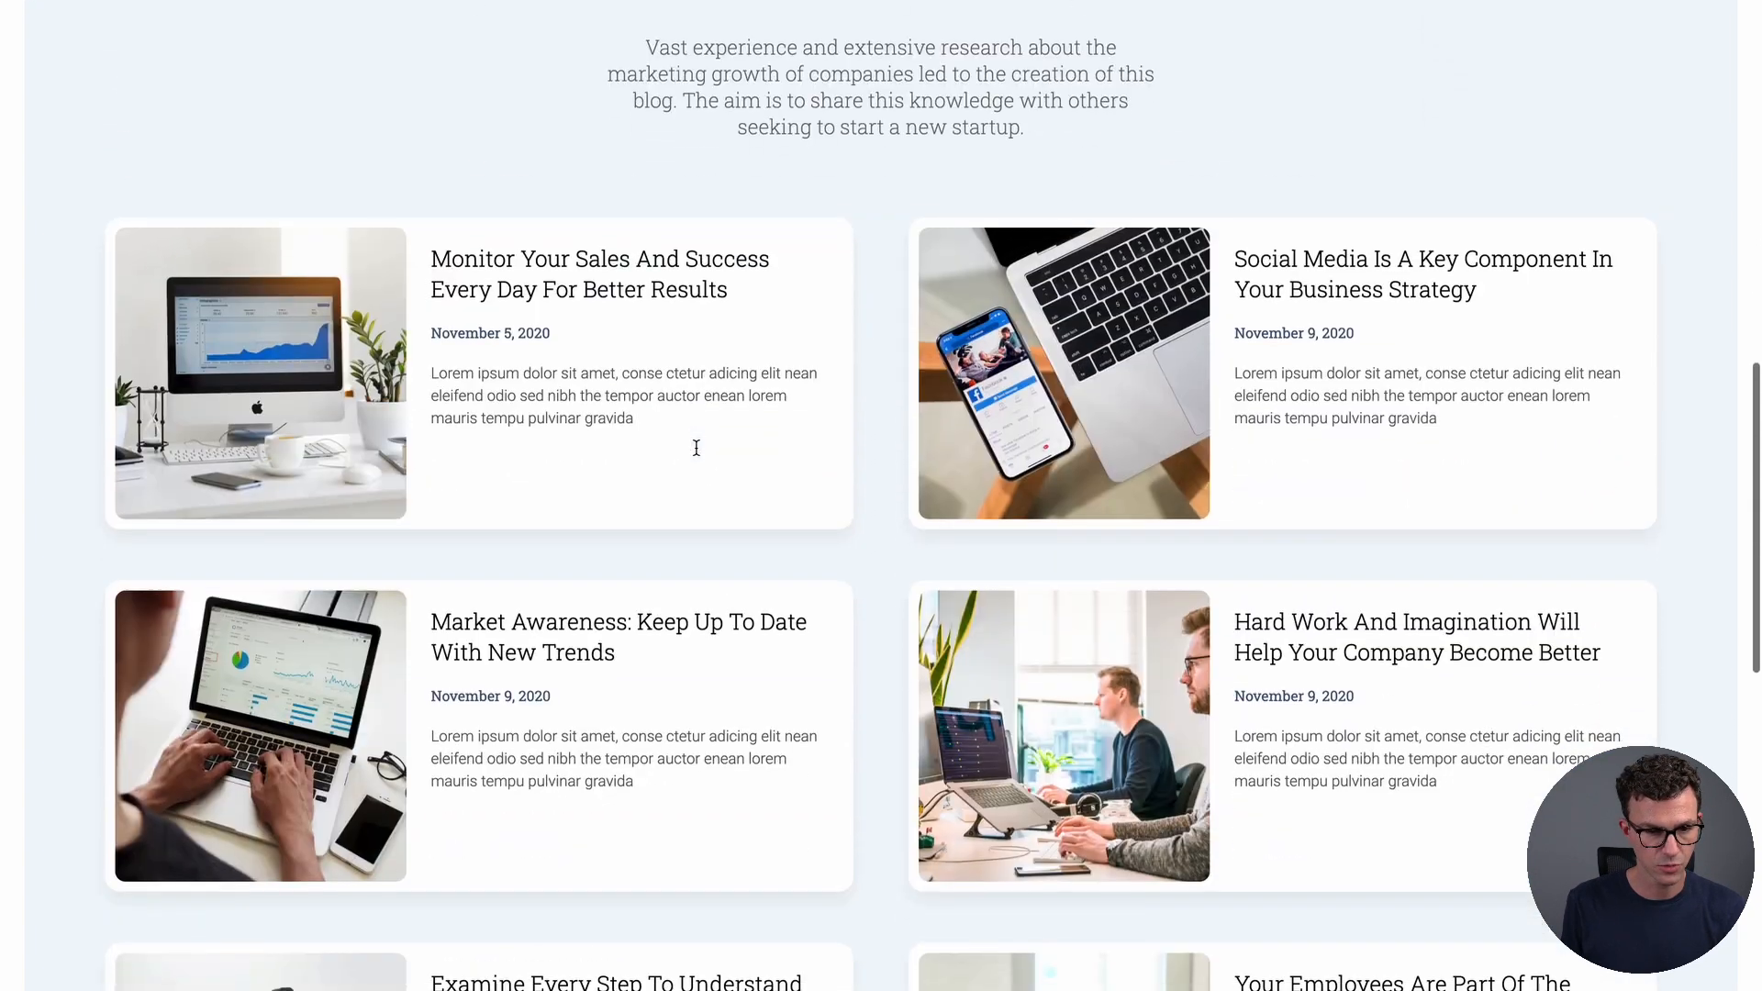
{"action": "scroll", "coordinate": [695, 444], "scroll_direction": "up", "scroll_amount": 13}
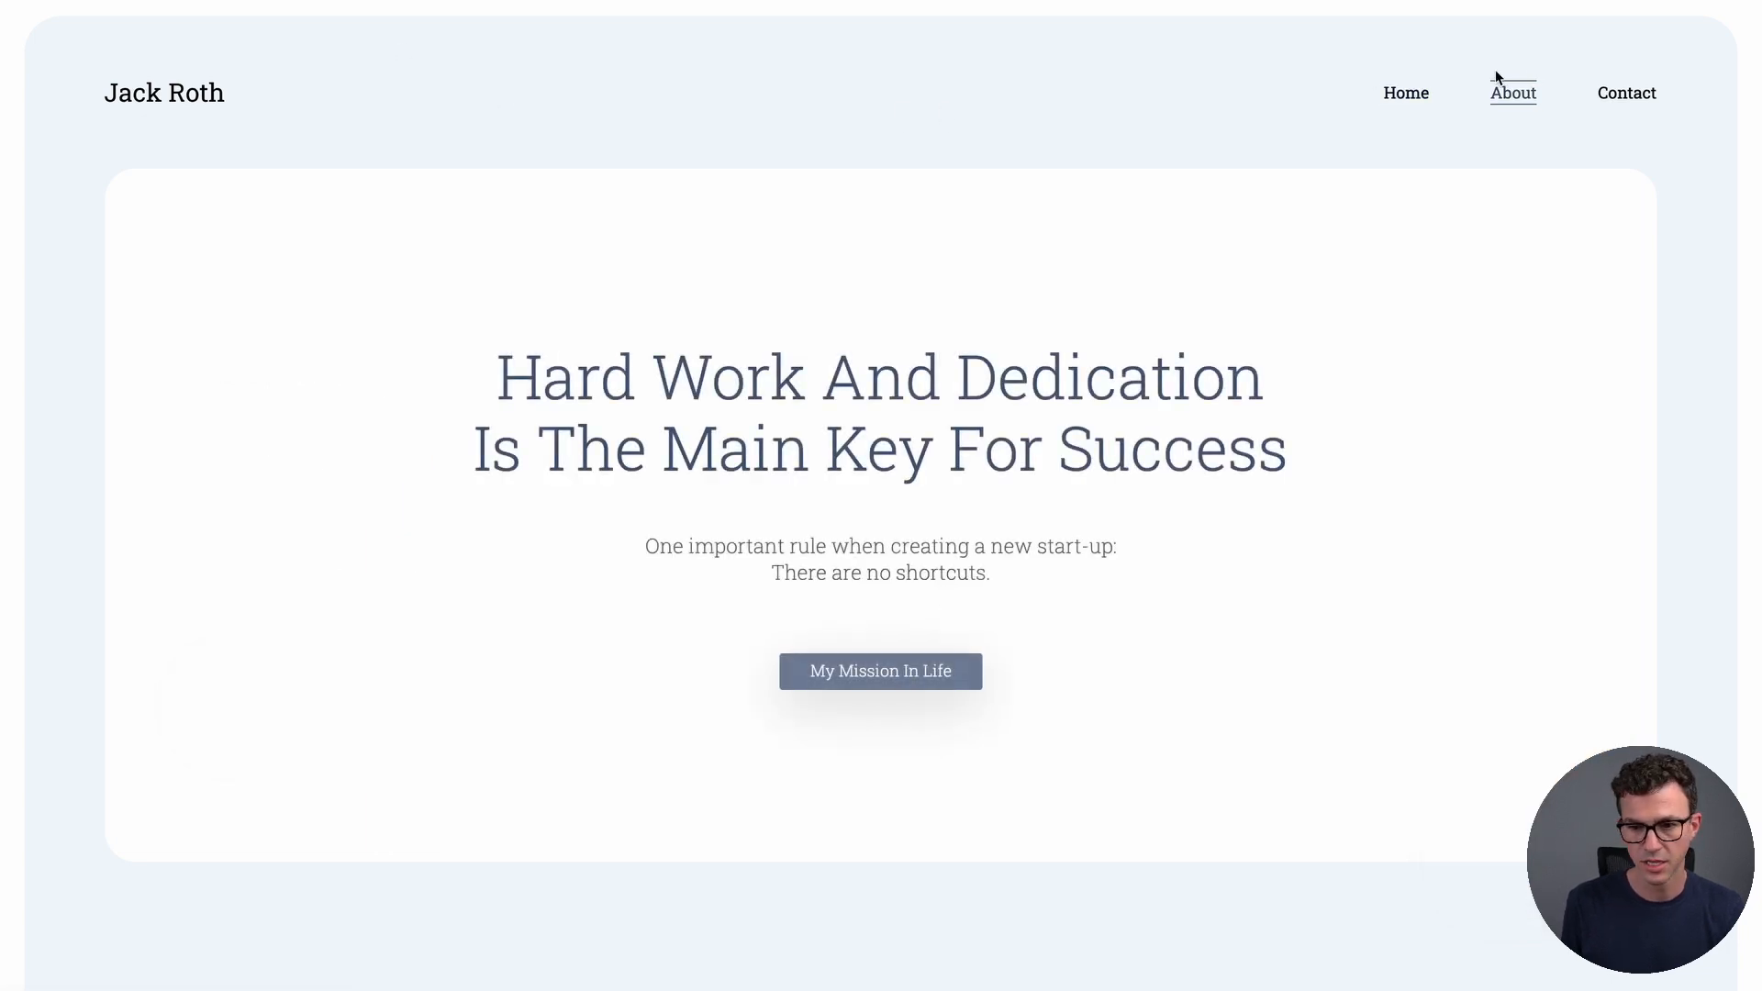
{"action": "left_click", "coordinate": [1387, 106]}
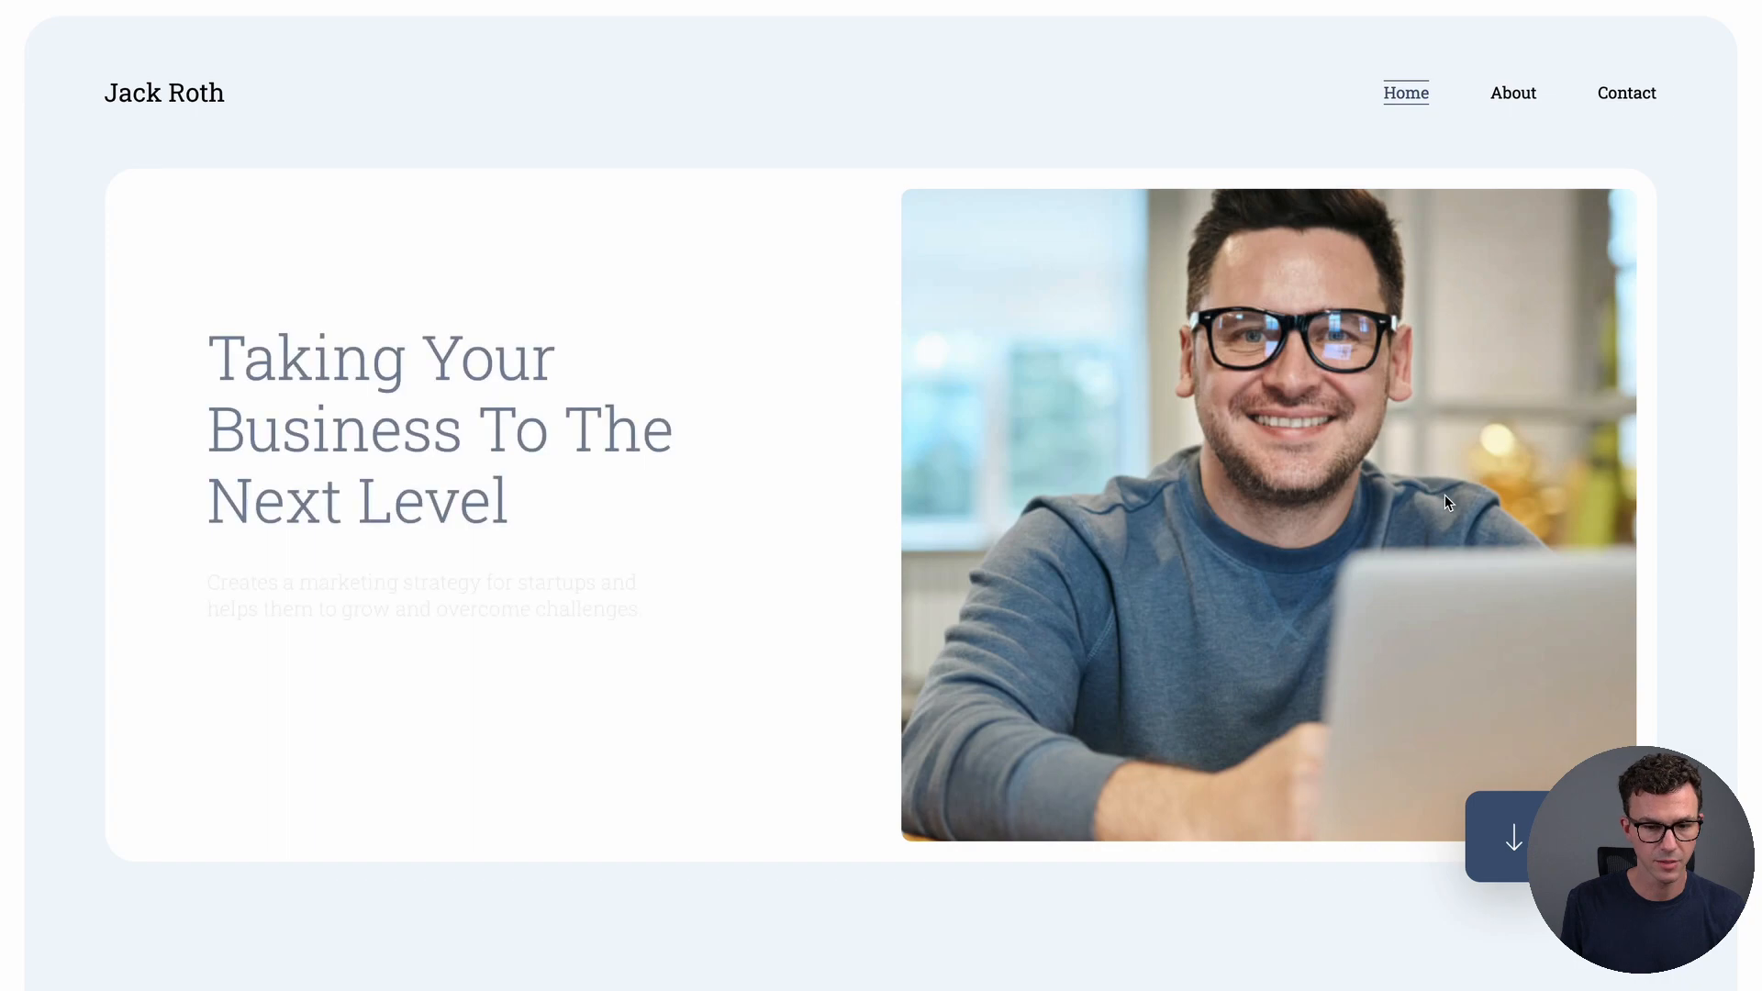
{"action": "scroll", "coordinate": [1447, 500], "scroll_direction": "down", "scroll_amount": 7}
{"action": "scroll", "coordinate": [774, 507], "scroll_direction": "down", "scroll_amount": 5}
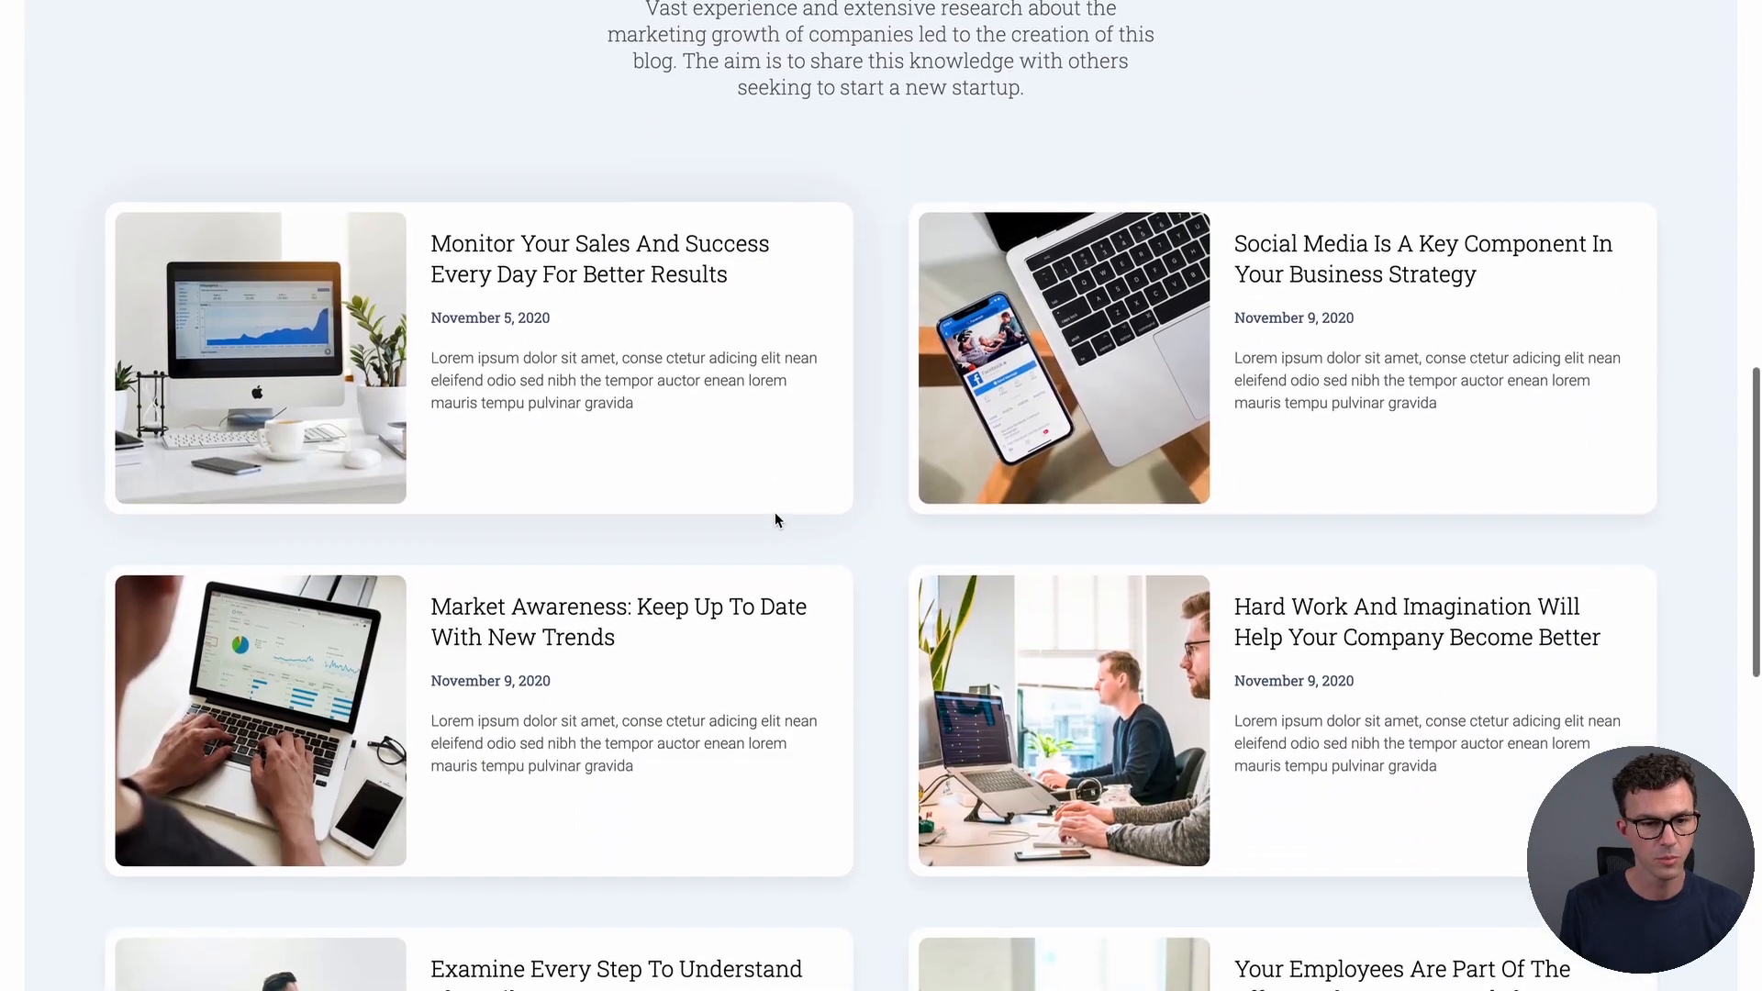
{"action": "scroll", "coordinate": [683, 567], "scroll_direction": "down", "scroll_amount": 9}
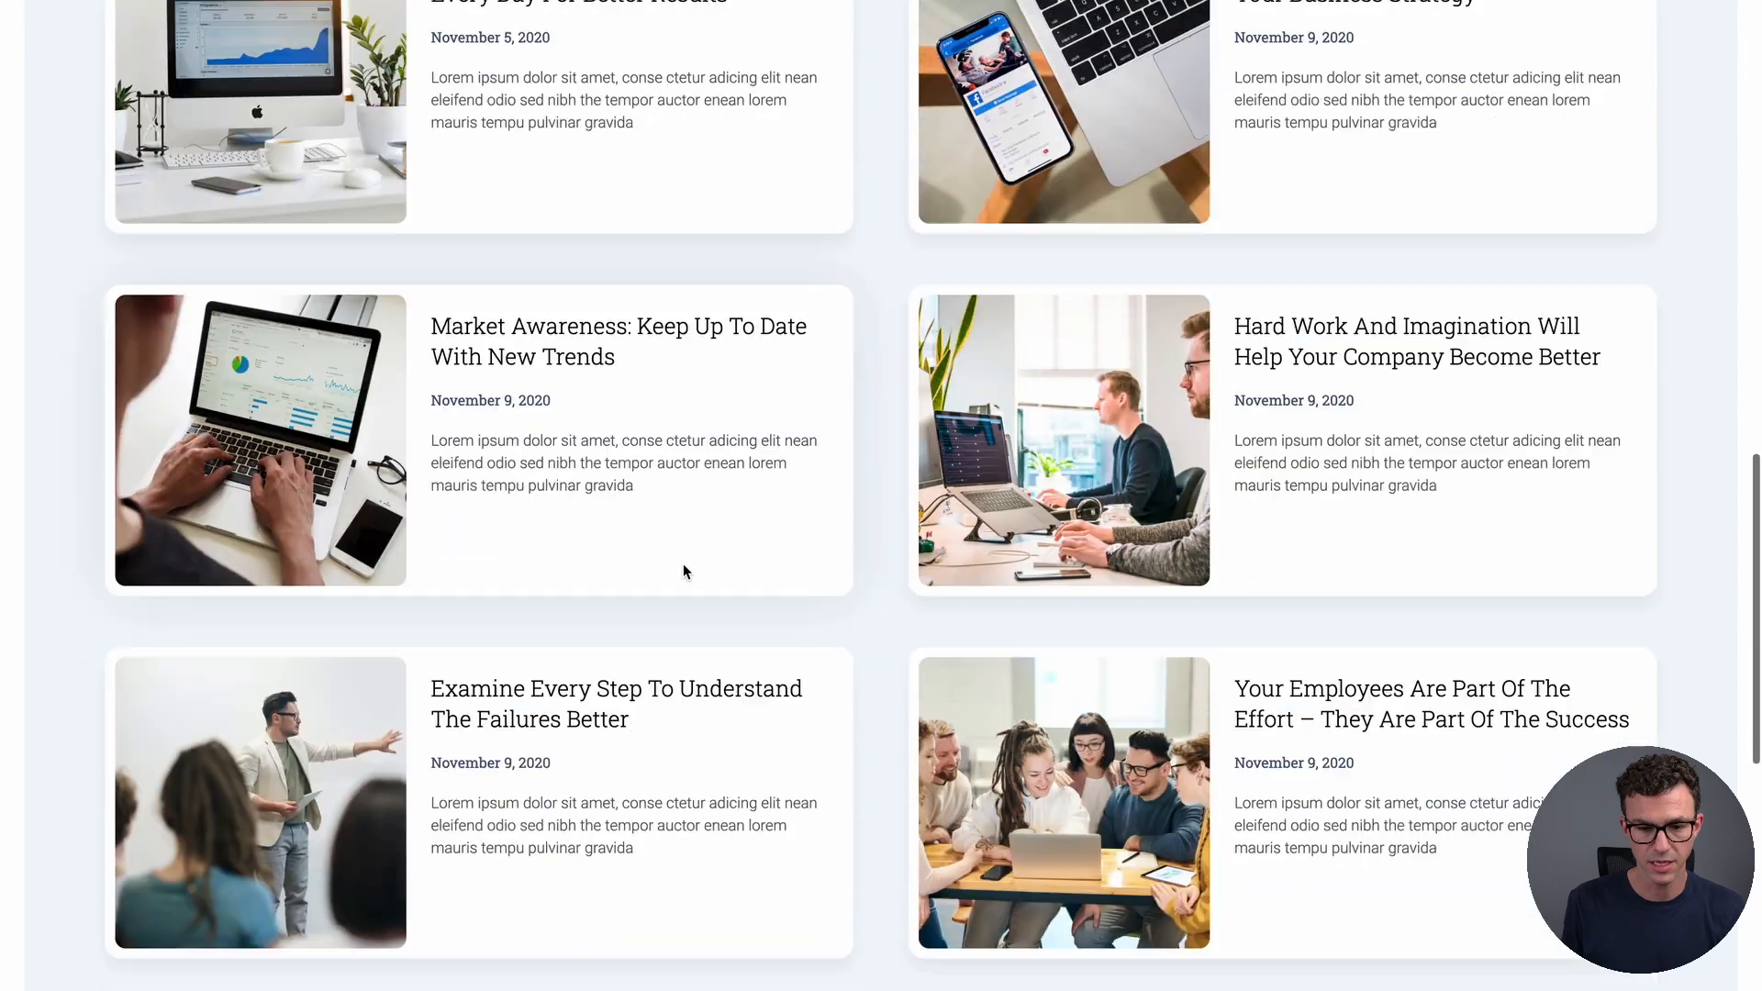
{"action": "scroll", "coordinate": [684, 569], "scroll_direction": "down", "scroll_amount": 1}
{"action": "scroll", "coordinate": [684, 569], "scroll_direction": "down", "scroll_amount": 2}
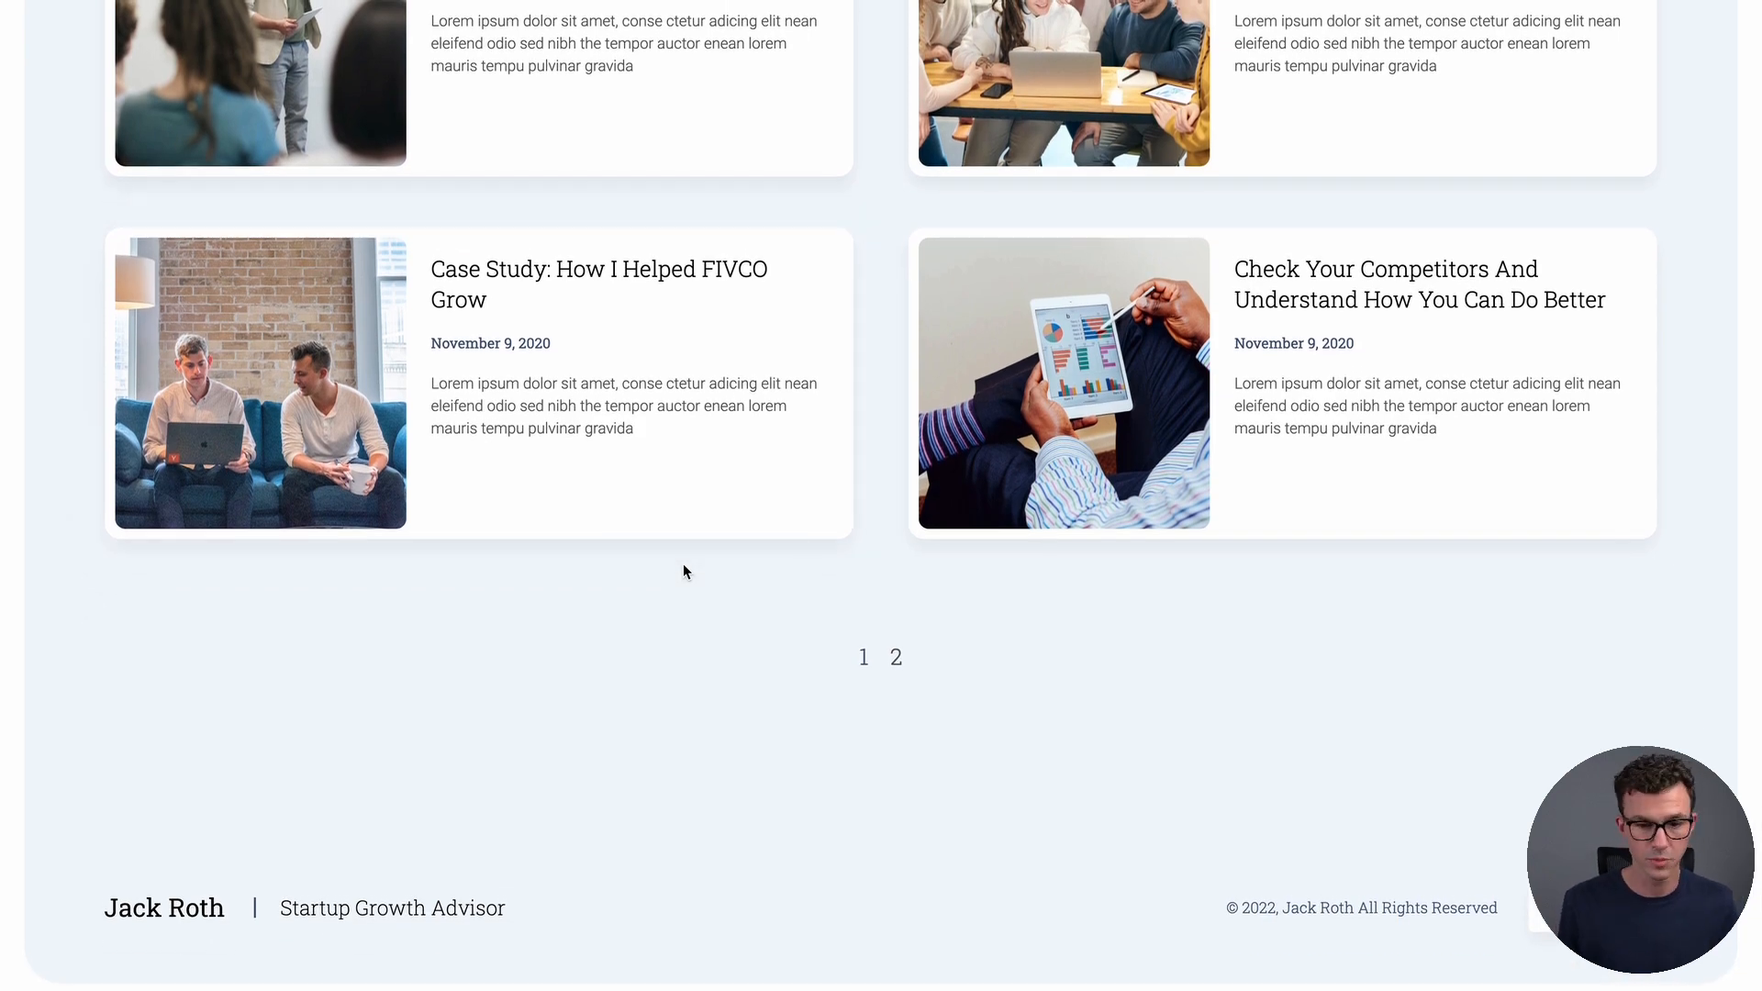
{"action": "scroll", "coordinate": [618, 468], "scroll_direction": "up", "scroll_amount": 20}
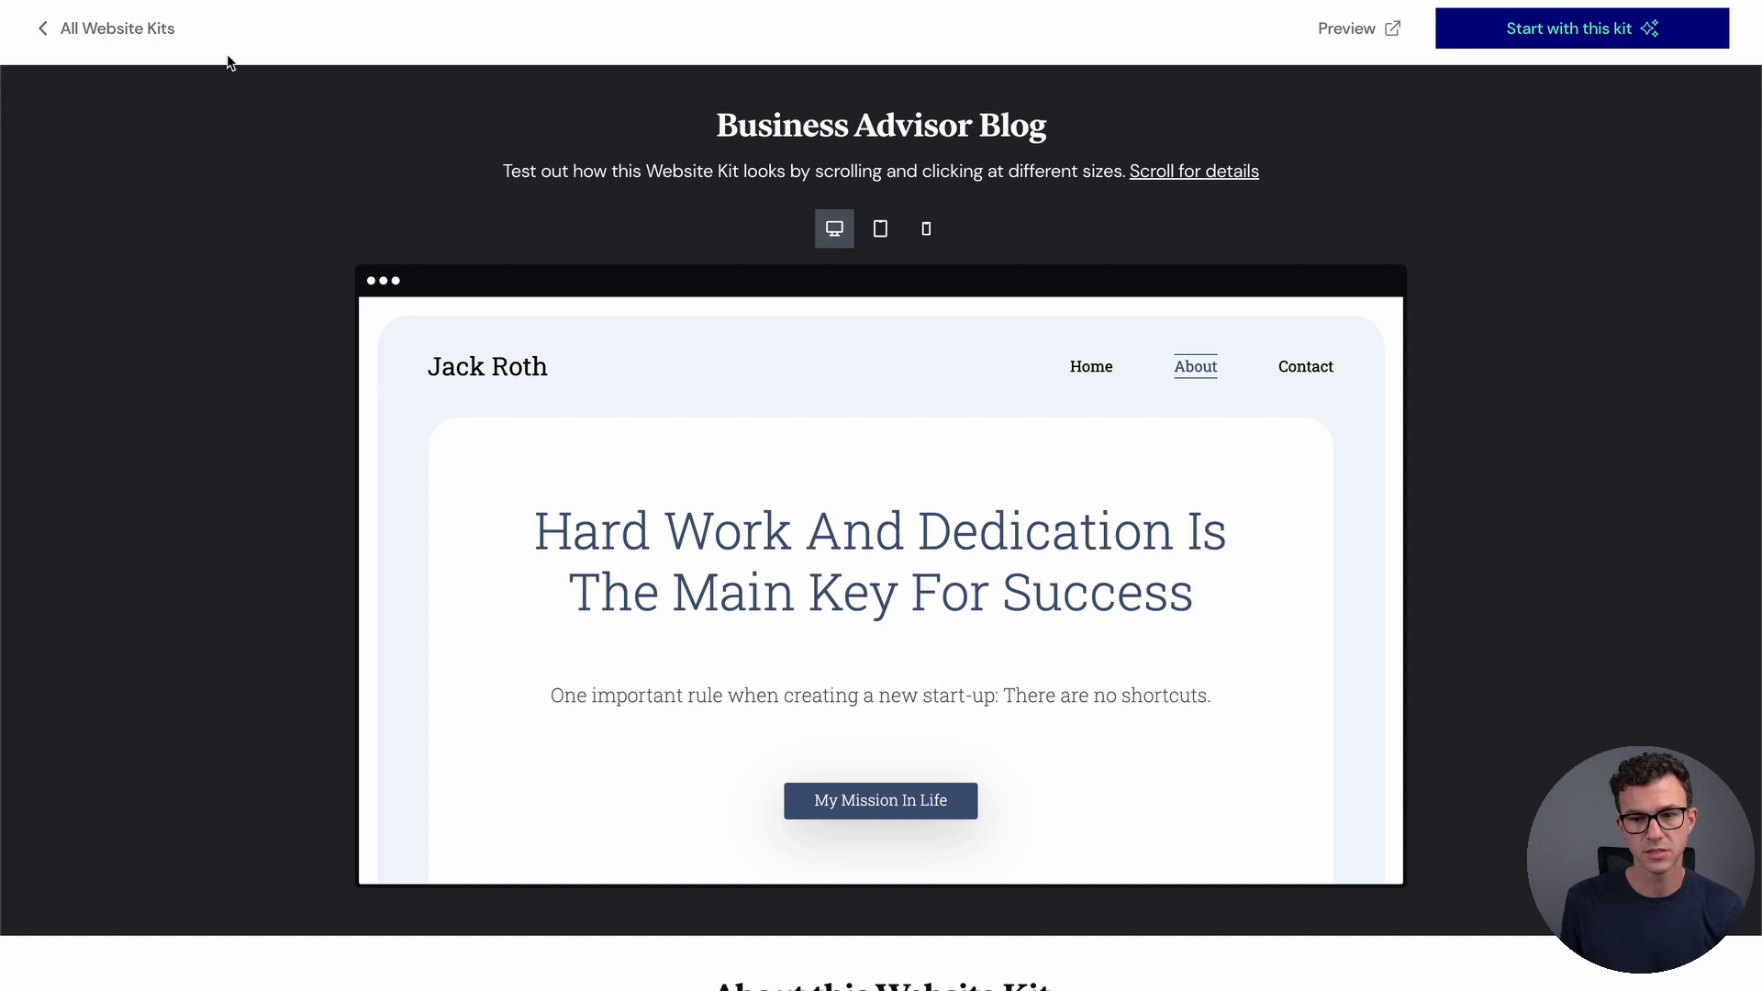
Start the new site with the Business Advisor Blog kit
{"action": "left_click", "coordinate": [1572, 30]}
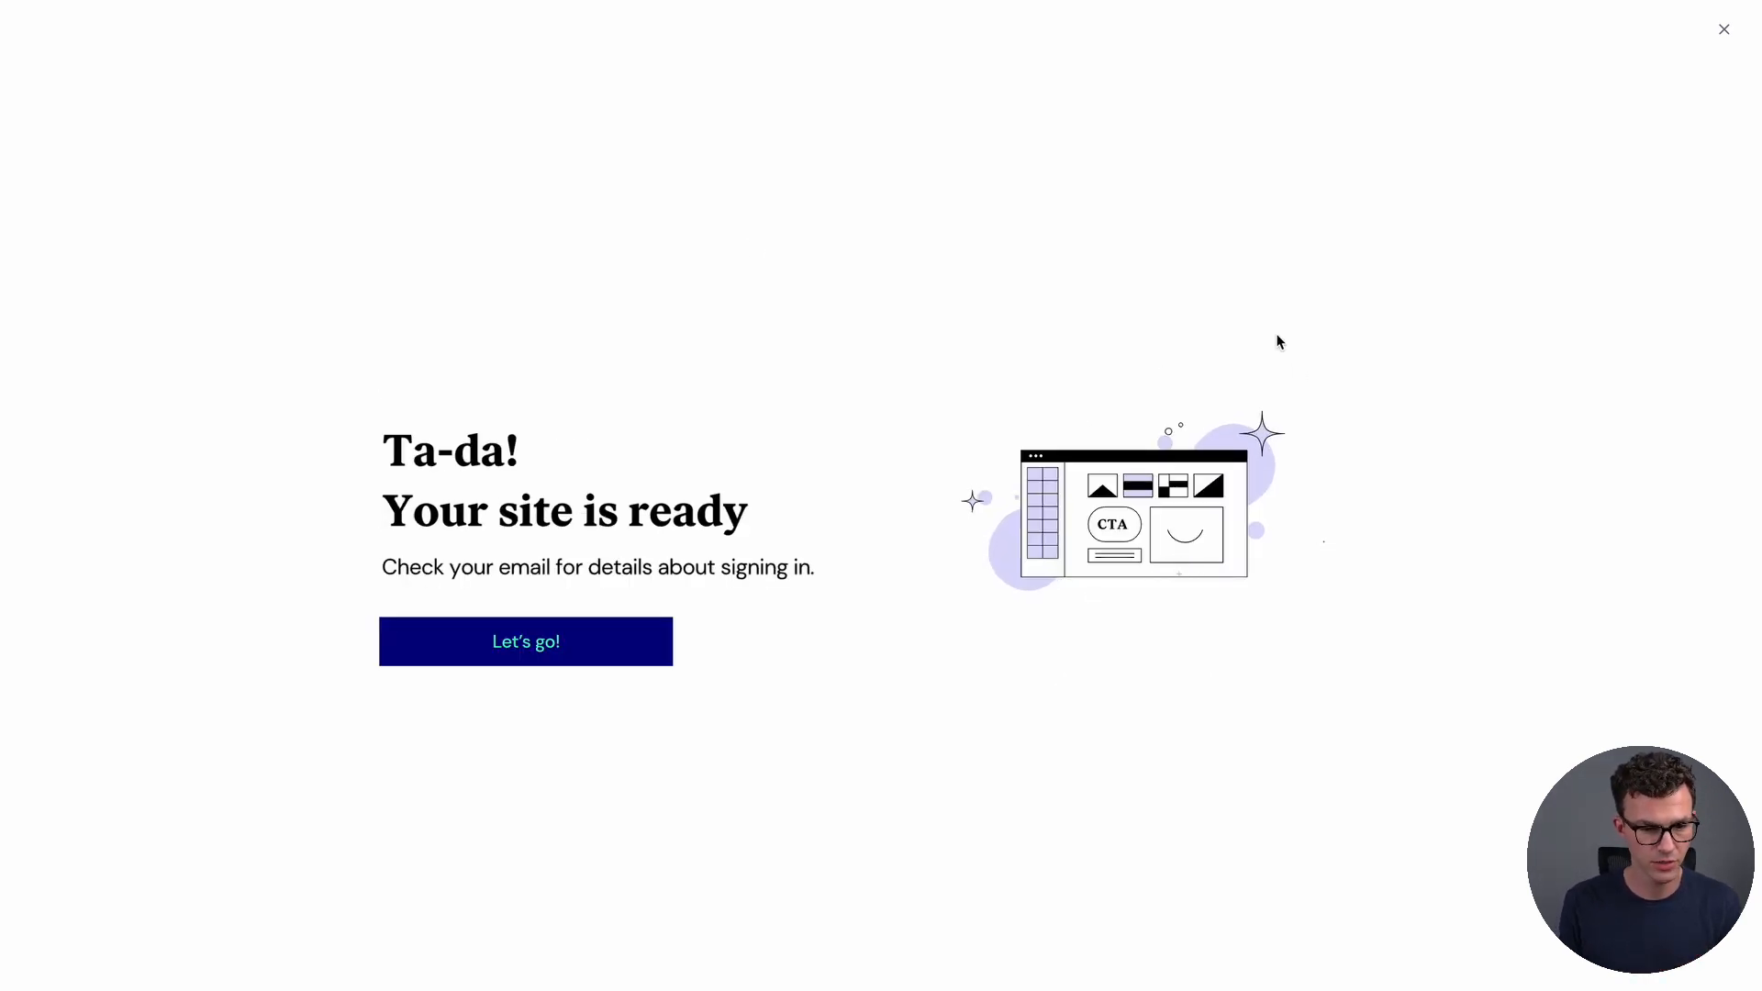
Continue to the Websites dashboard, dismiss the tip, and reveal the Greater Than Enough card's options
{"action": "left_click", "coordinate": [547, 642]}
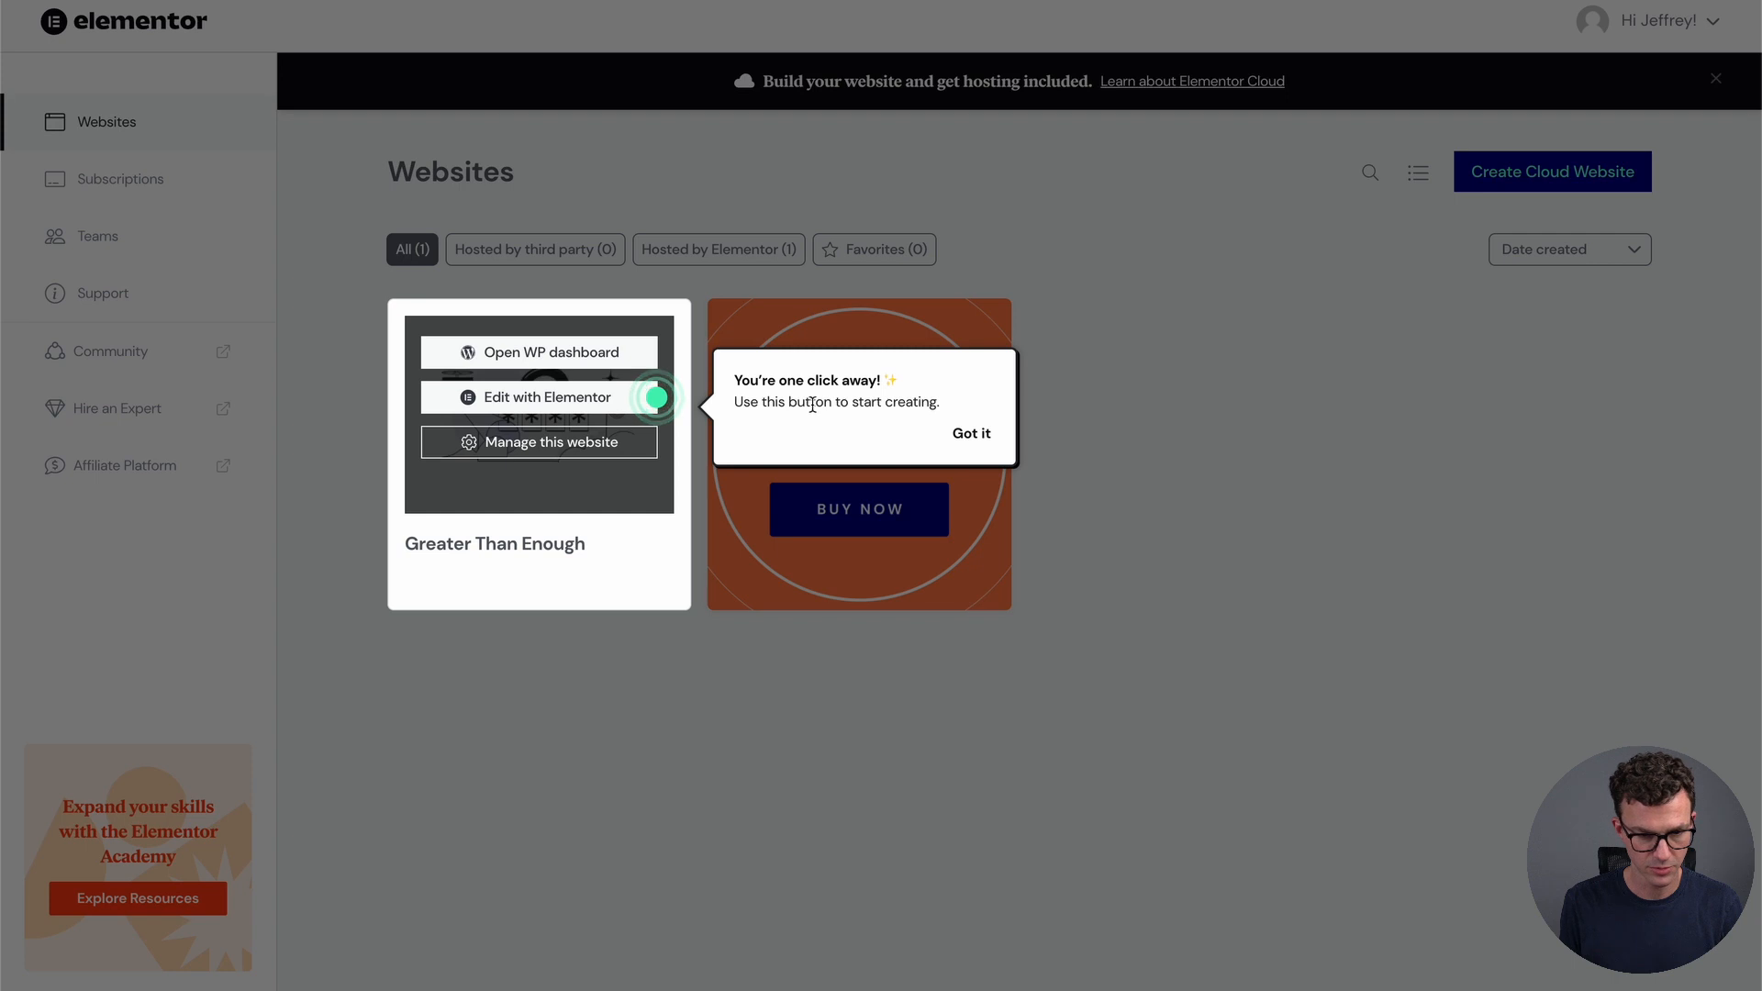
{"action": "left_click", "coordinate": [973, 435]}
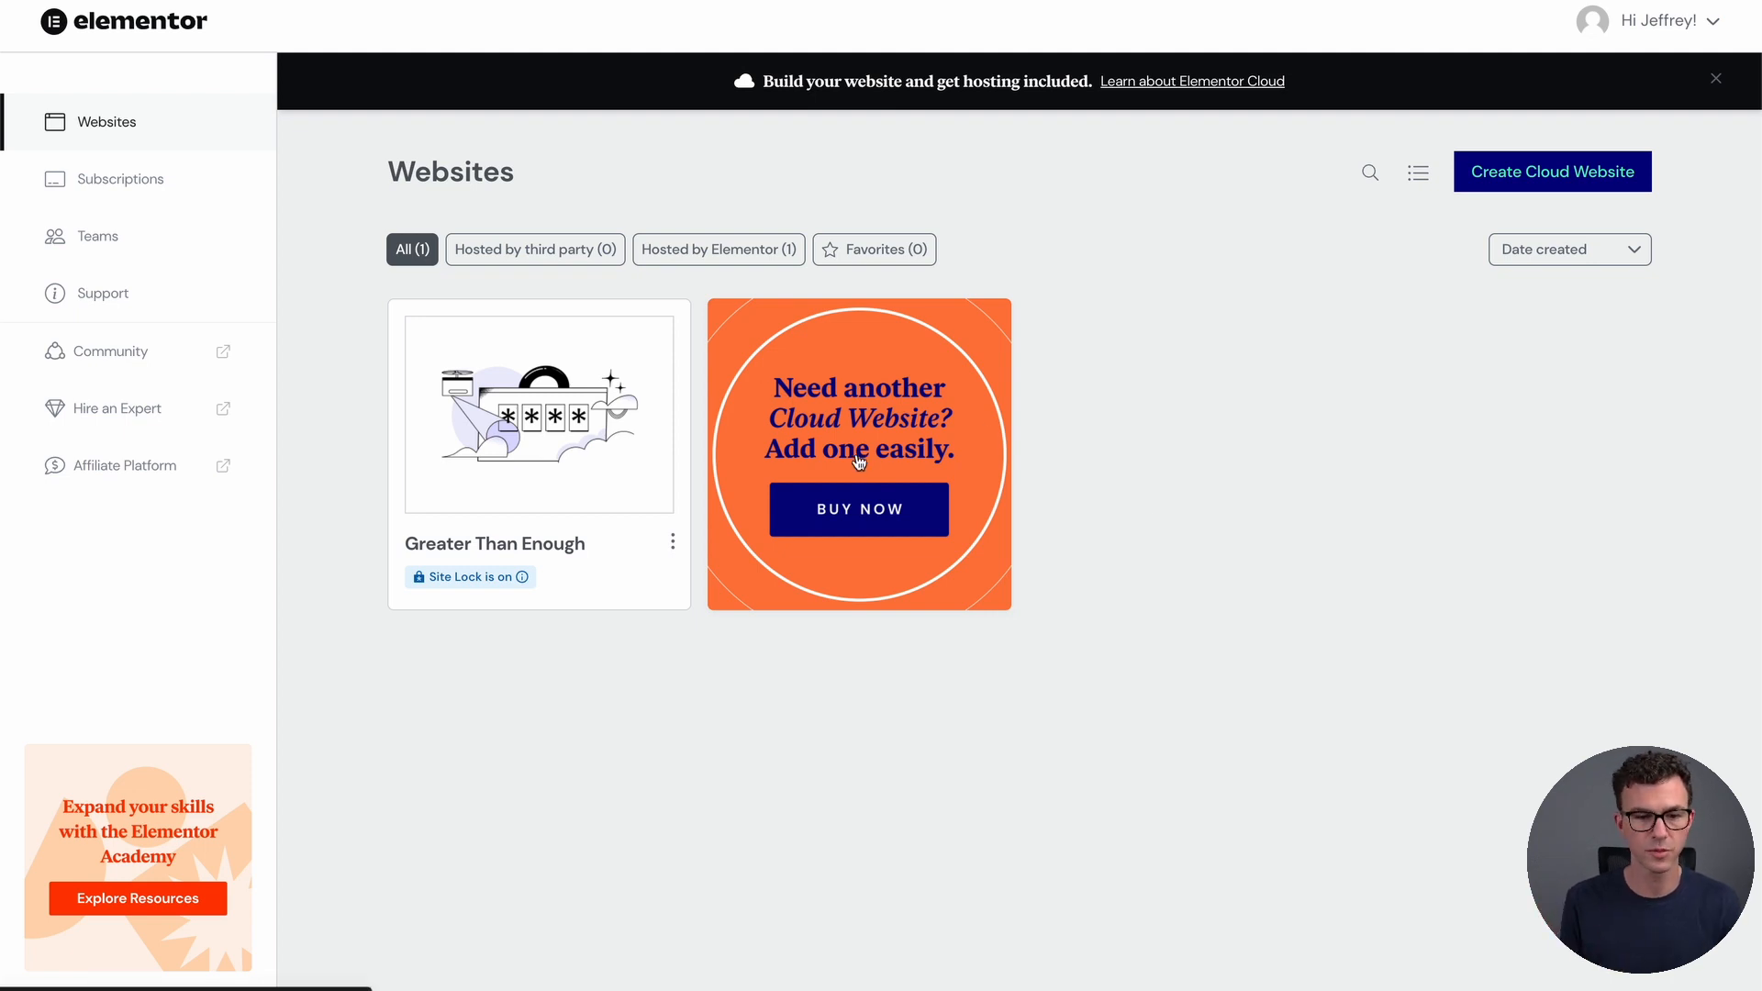
{"action": "mouse_move", "coordinate": [573, 429]}
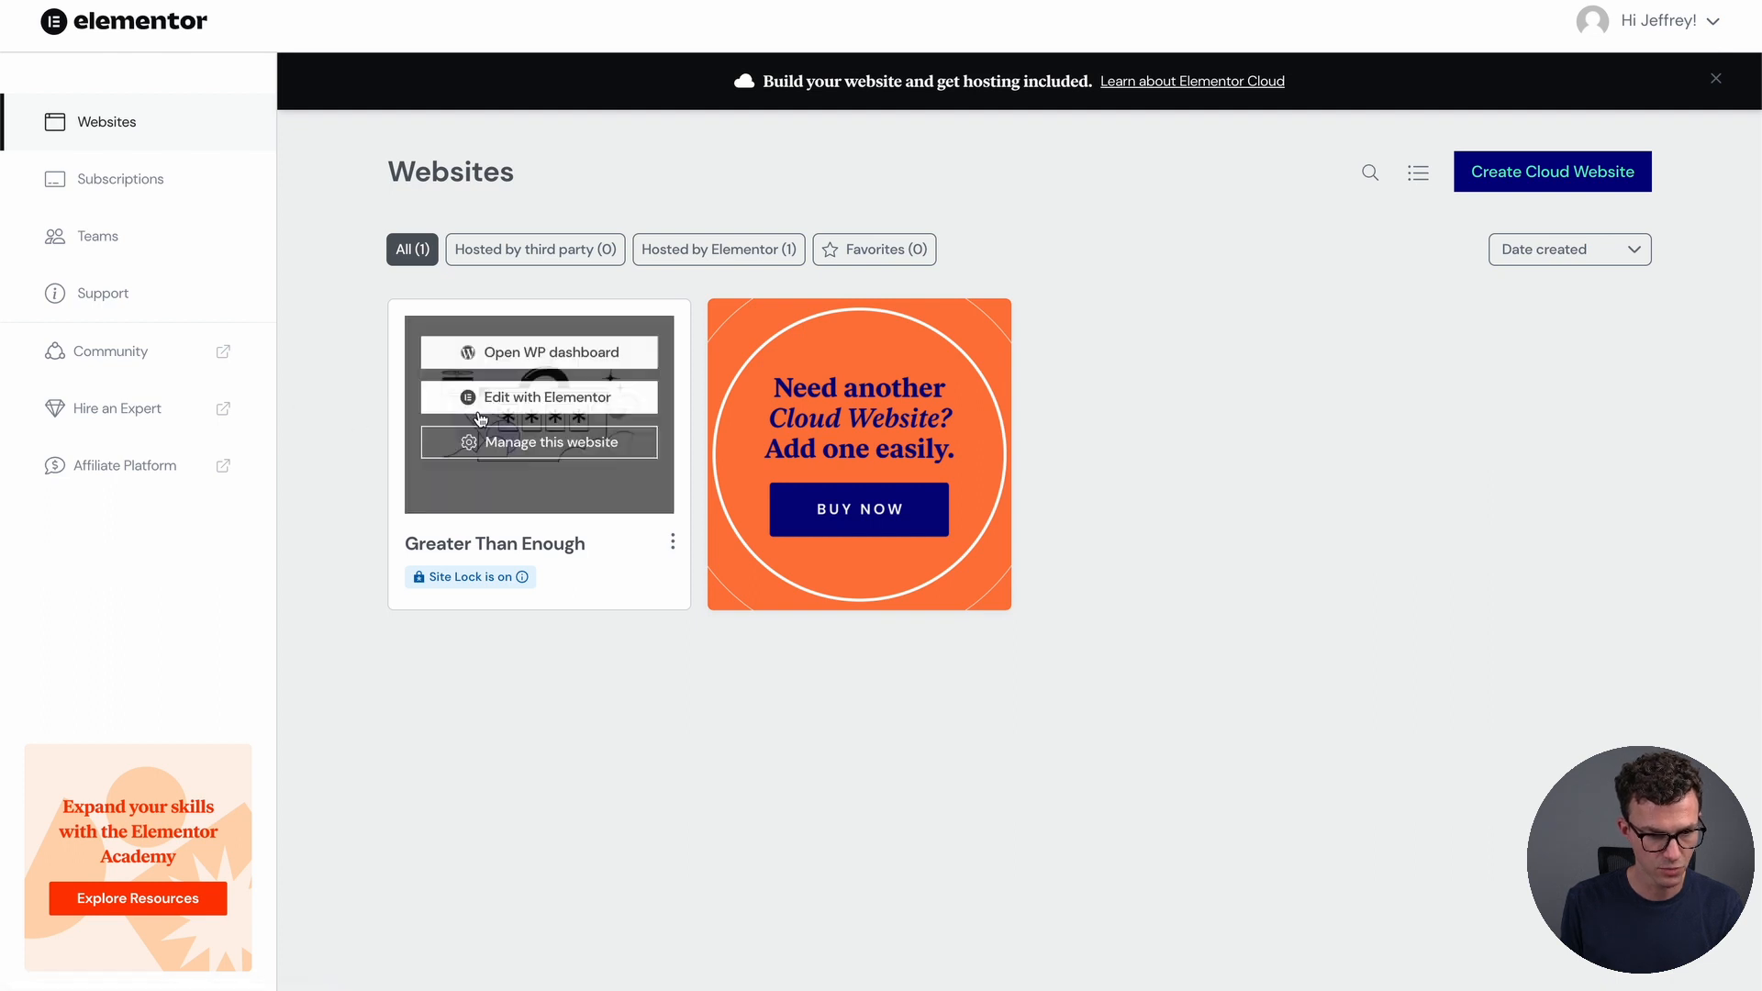
Edit the Greater Than Enough homepage in Elementor and open Site Settings from the menu
{"action": "left_click", "coordinate": [537, 404]}
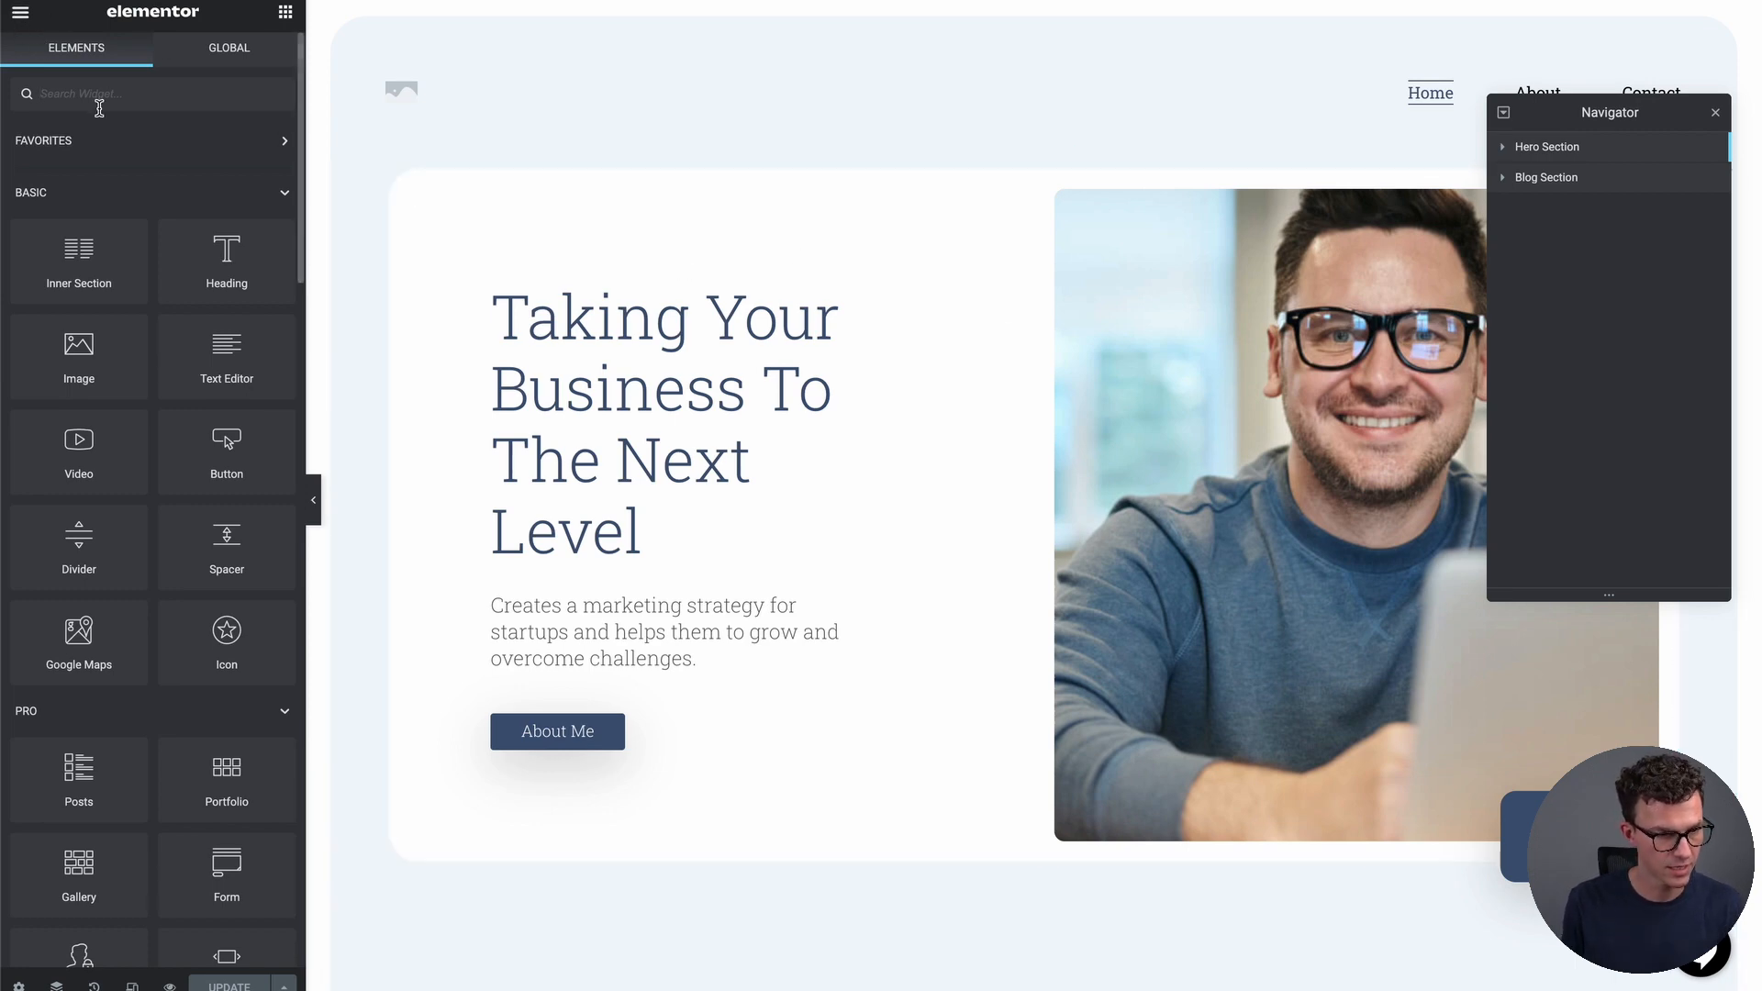
{"action": "left_click", "coordinate": [20, 14]}
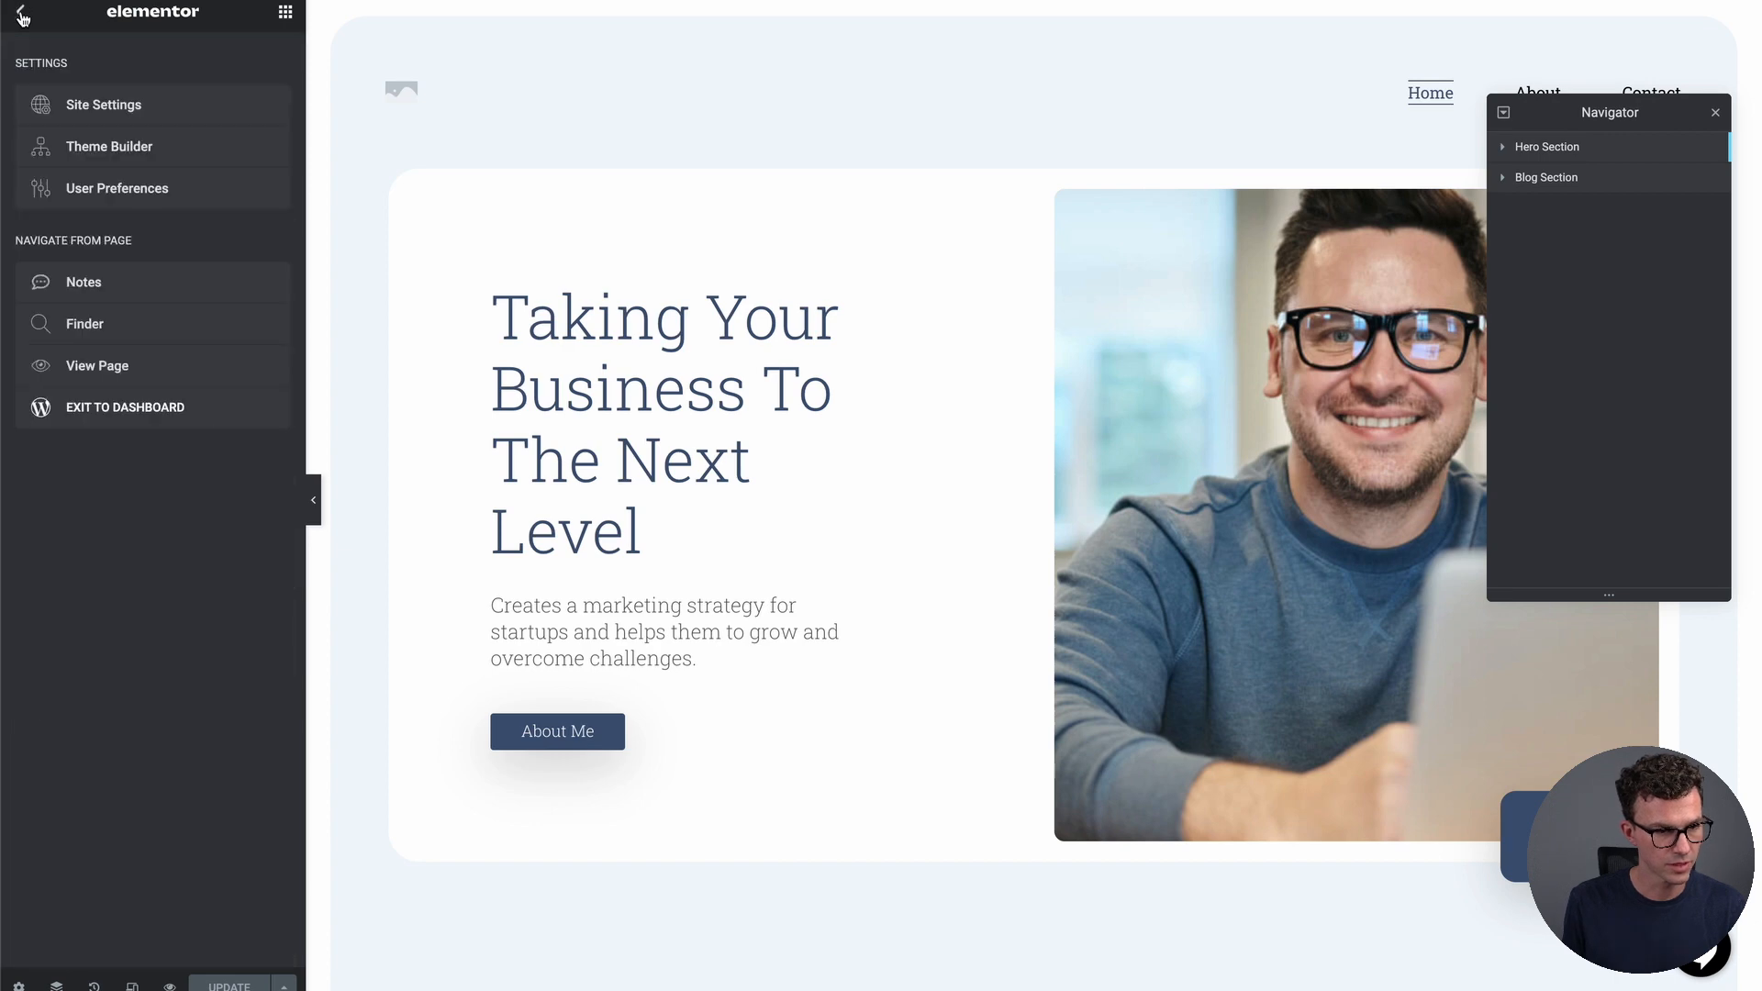
{"action": "left_click", "coordinate": [114, 108]}
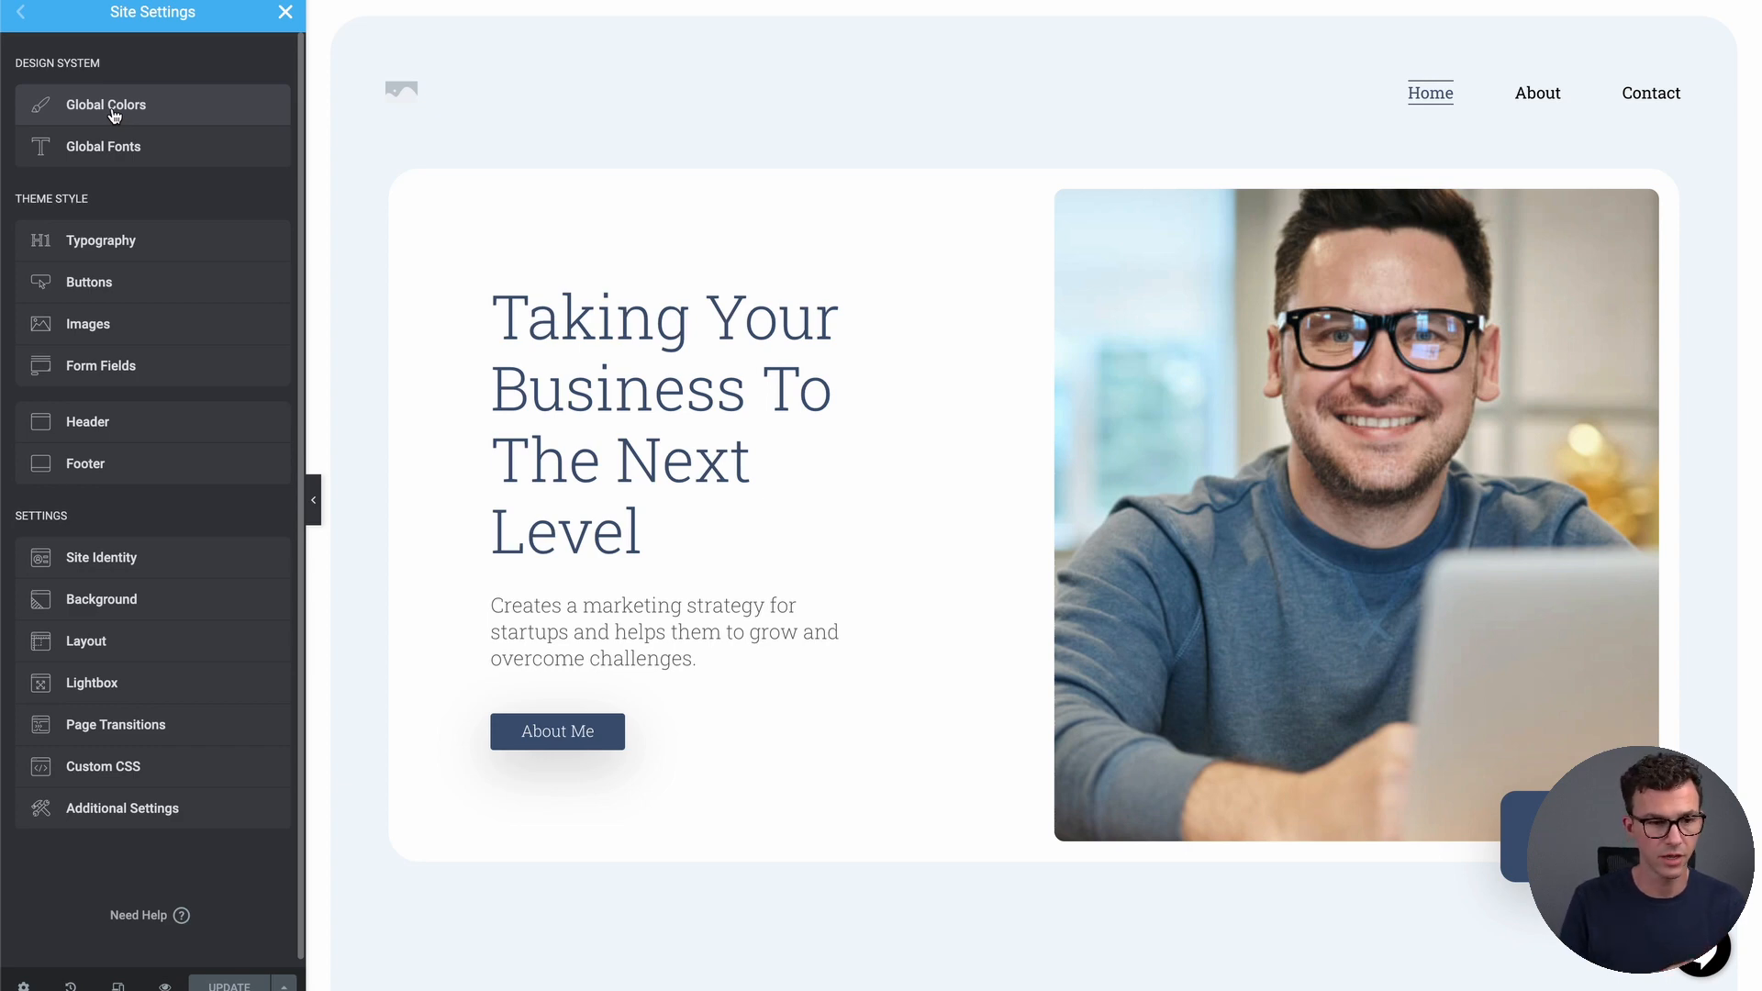
Show the Global Colors settings, then switch over to the Word colour notes
{"action": "left_click", "coordinate": [113, 111]}
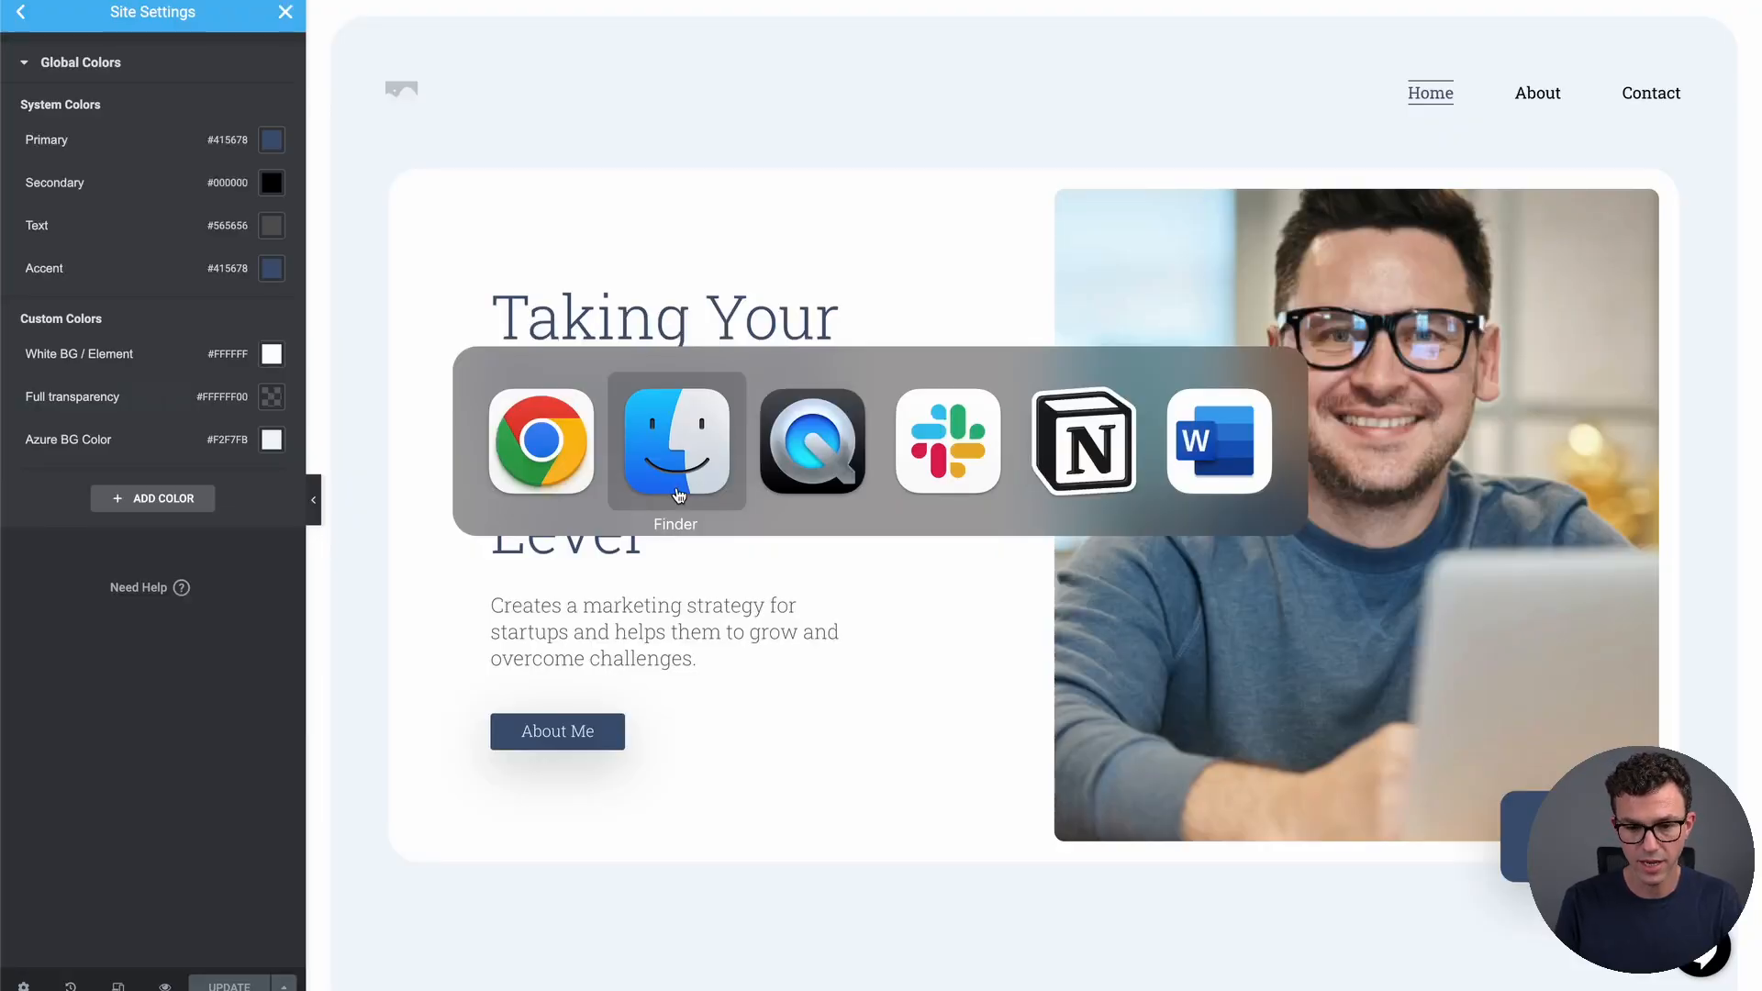
{"action": "key", "text": "super+Tab"}
{"action": "key", "text": "super+Tab"}
{"action": "key", "text": "super+Tab"}
{"action": "key", "text": "super+Tab"}
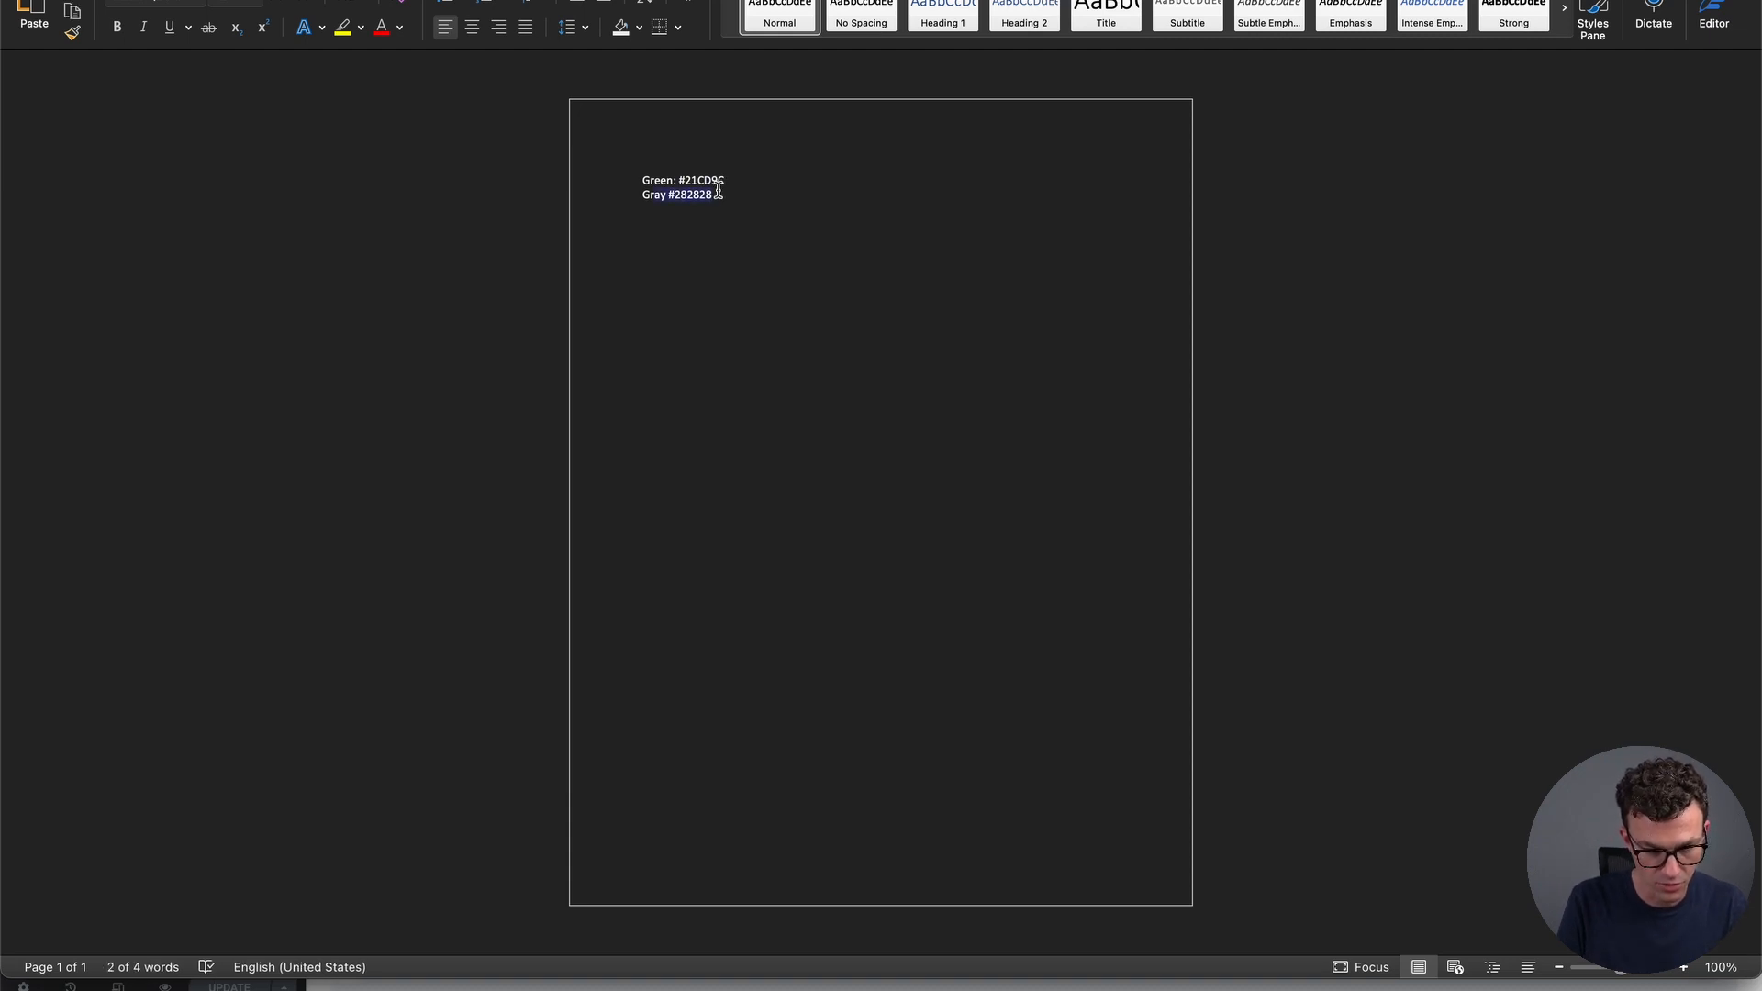
Select green #21CD9C in the Word notes and open Elementor's Accent colour picker
{"action": "left_click_drag", "start_coordinate": [728, 179], "coordinate": [684, 175]}
{"action": "key", "text": "super+c"}
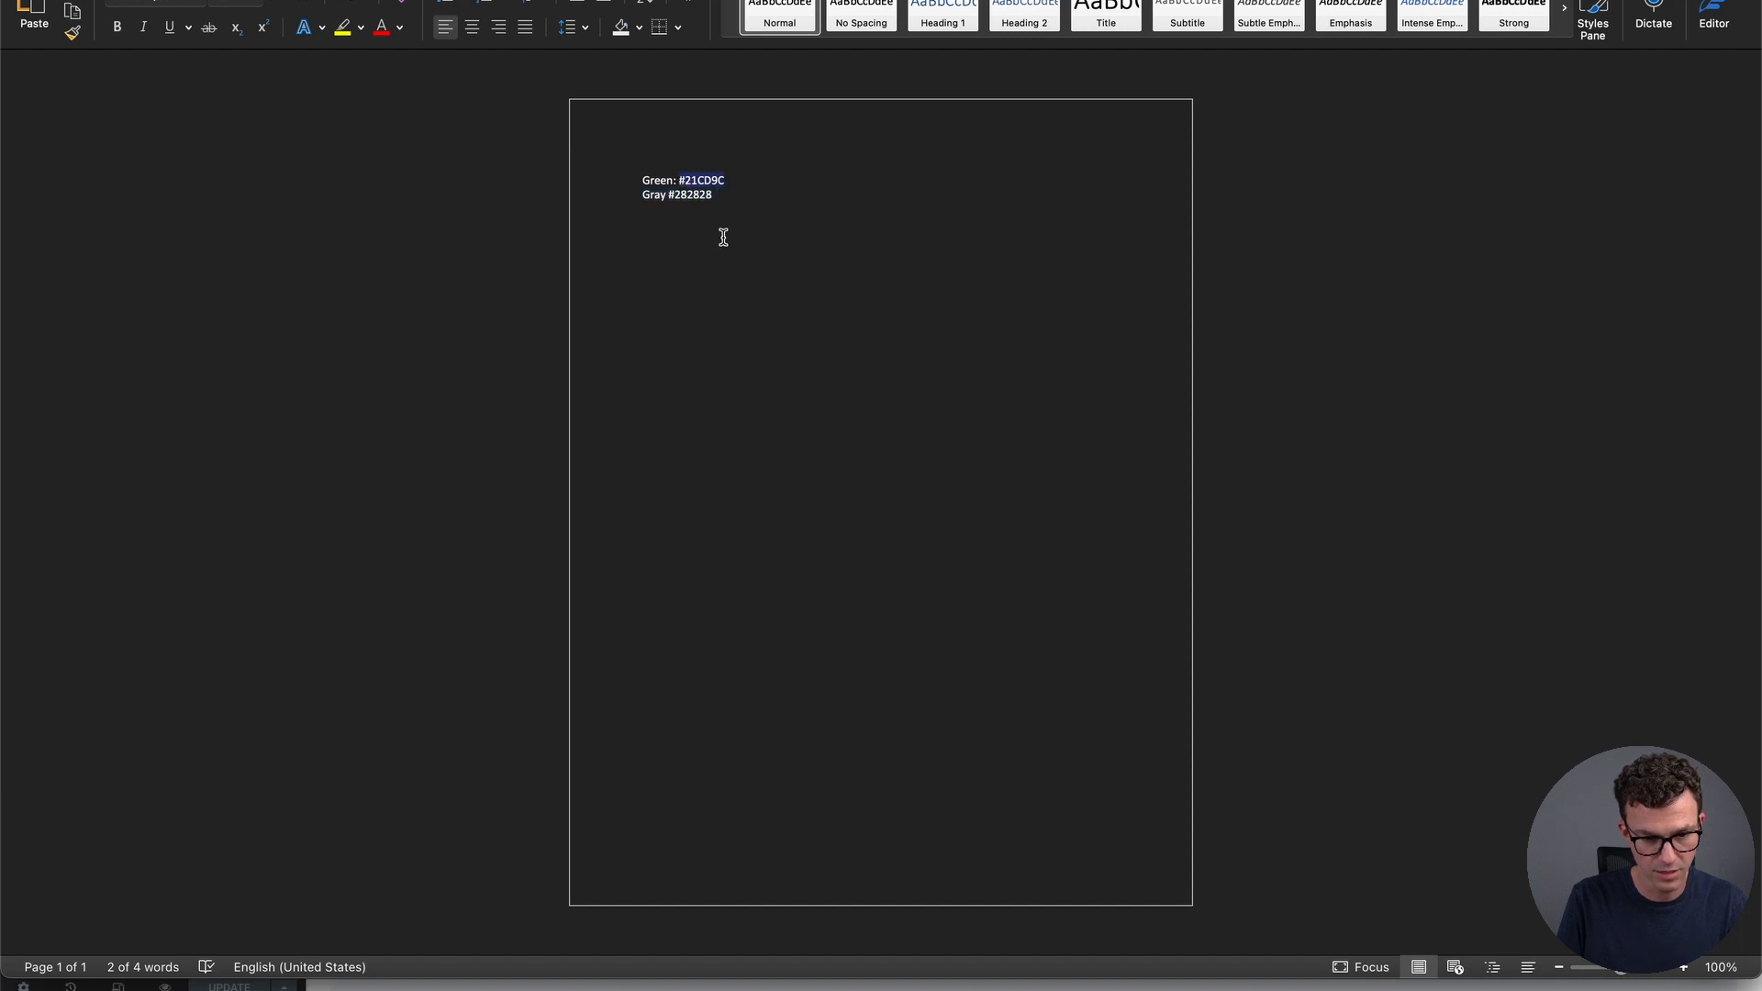
{"action": "key", "text": "super+Tab"}
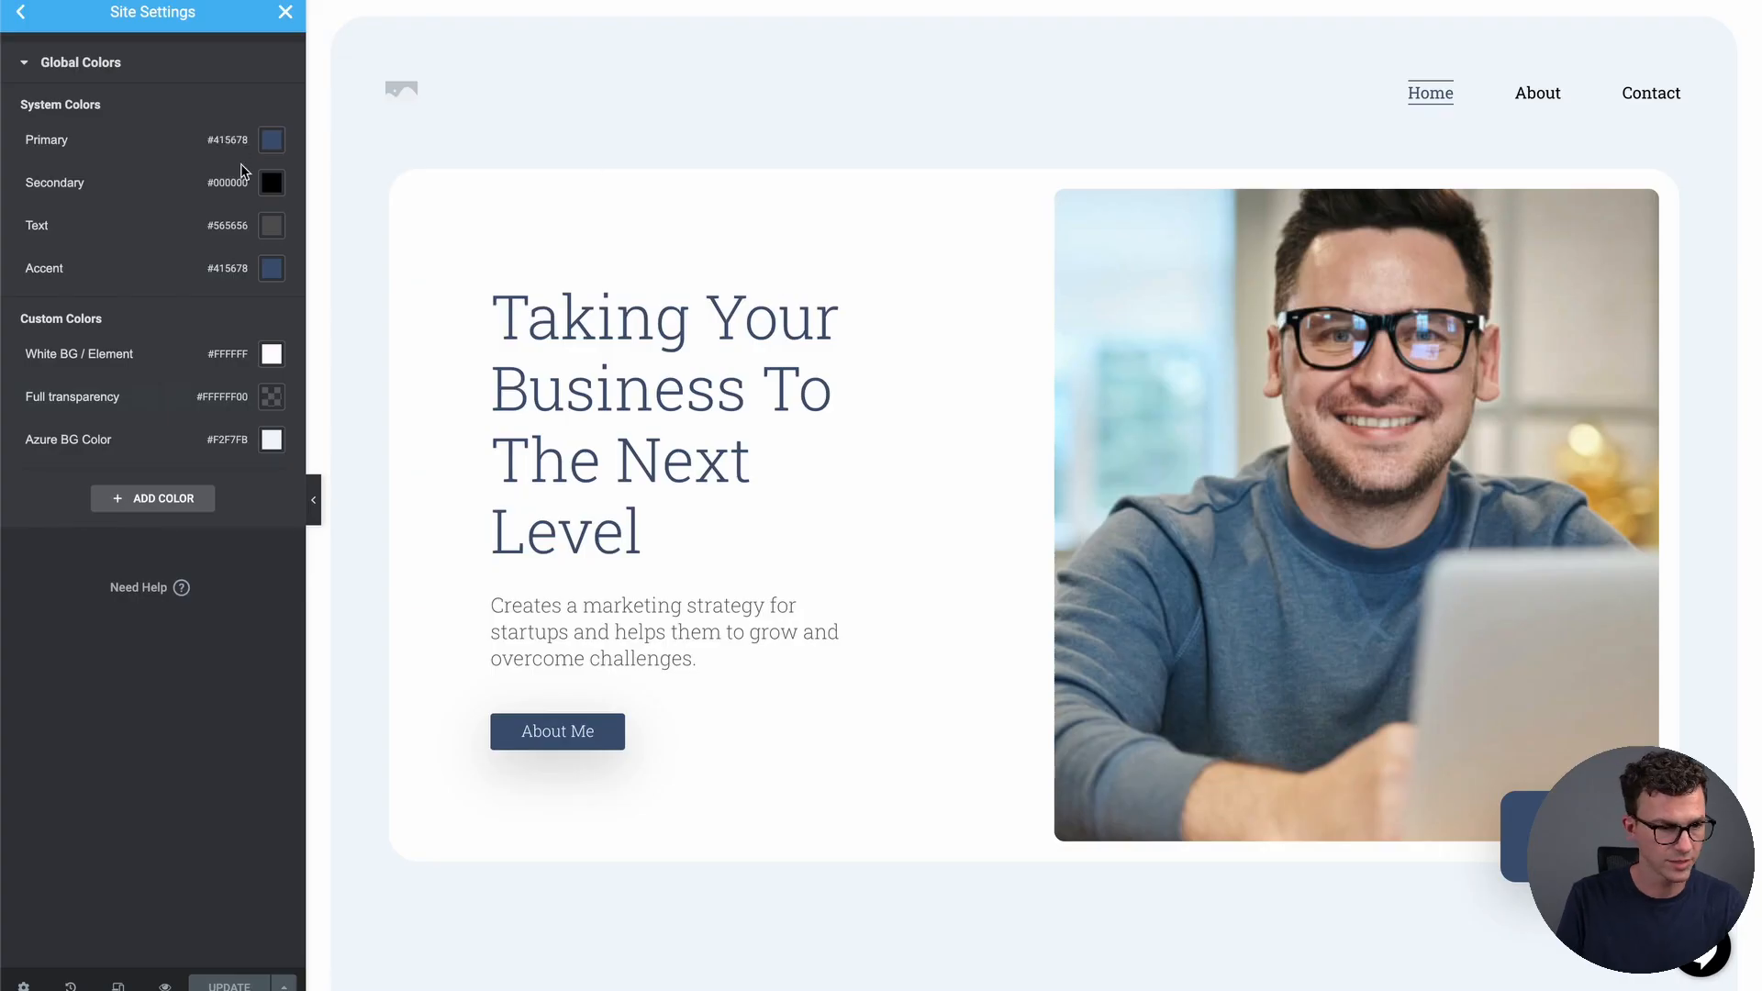
{"action": "left_click", "coordinate": [269, 269]}
Set the global Accent colour to green #21CD9C
{"action": "left_click", "coordinate": [118, 583]}
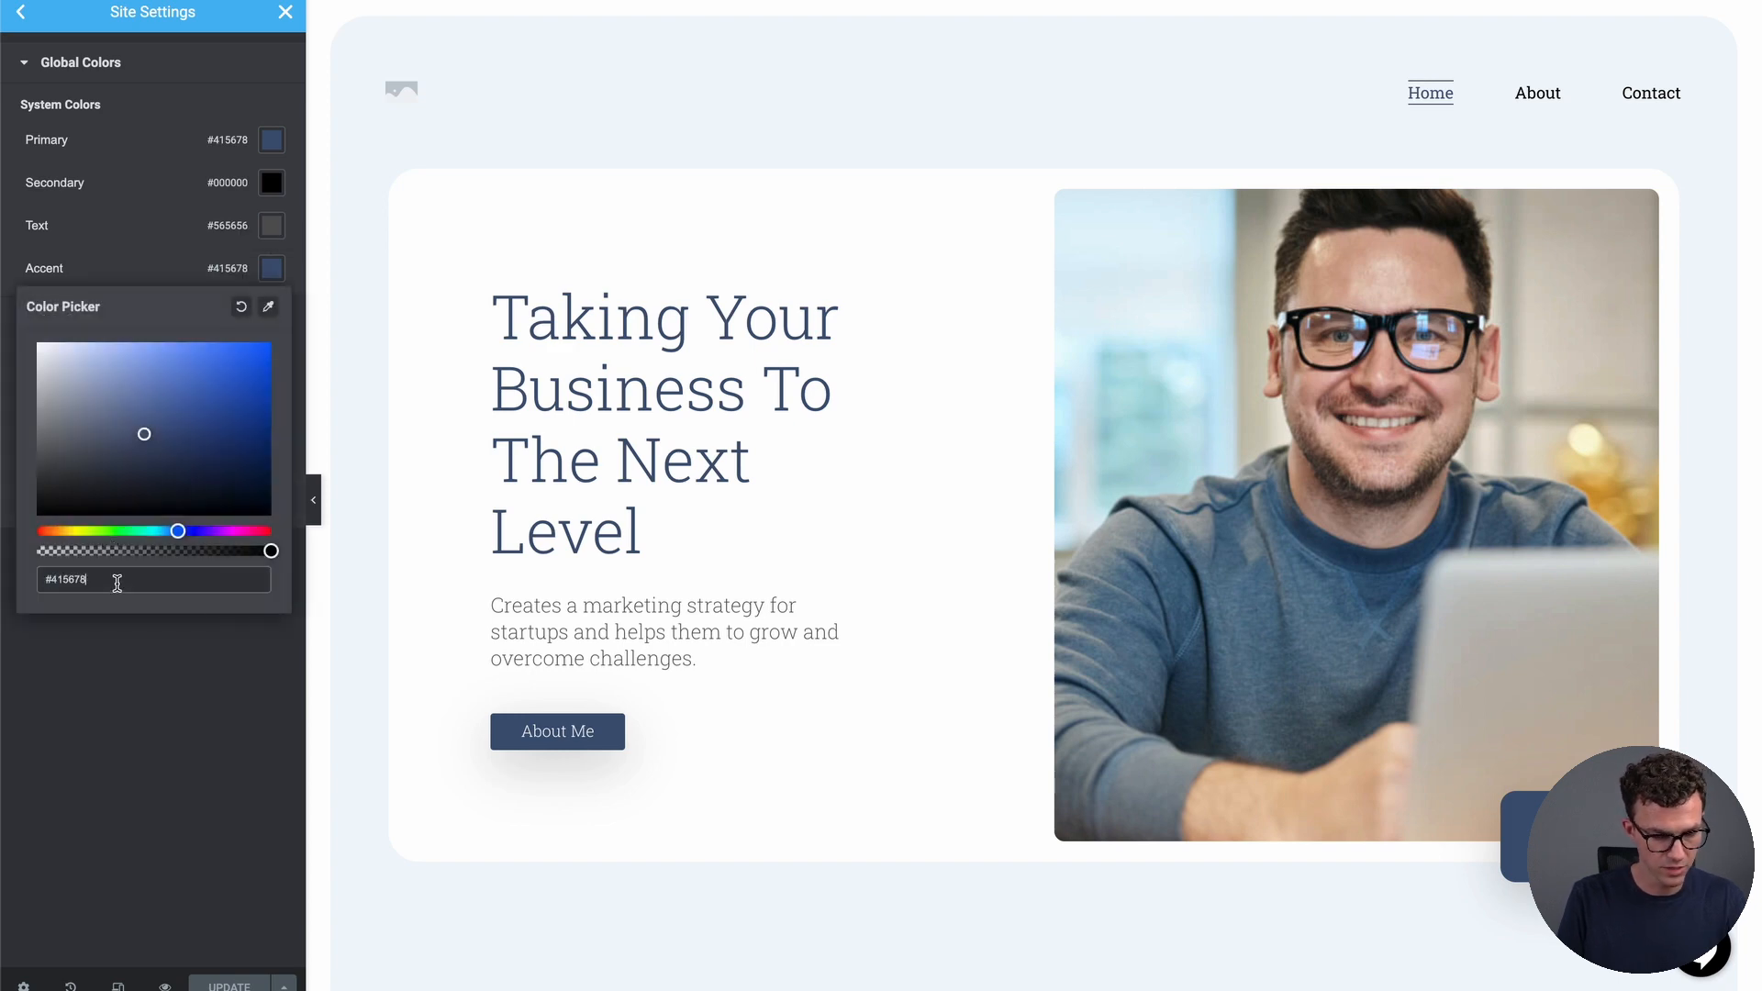
{"action": "key", "text": "super+a"}
{"action": "key", "text": "super+v"}
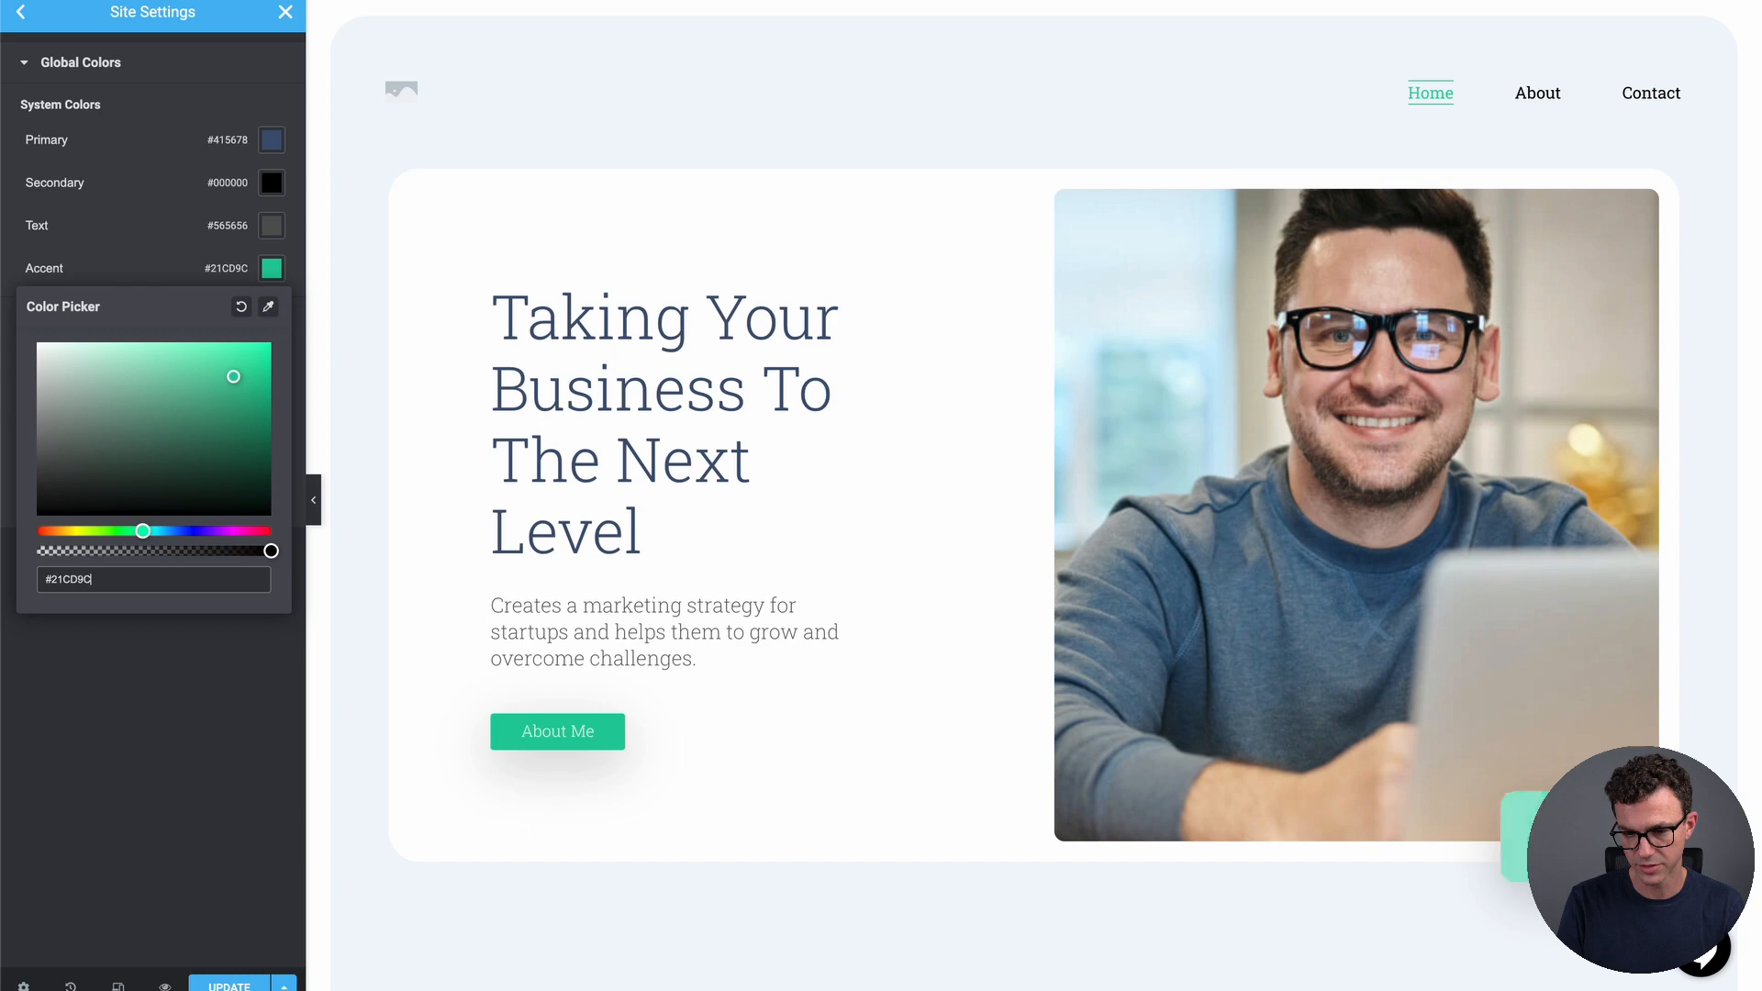
Set both the global Text and Primary colours to #282828, then collapse Global Colors
{"action": "scroll", "coordinate": [1560, 826], "scroll_direction": "down", "scroll_amount": 2}
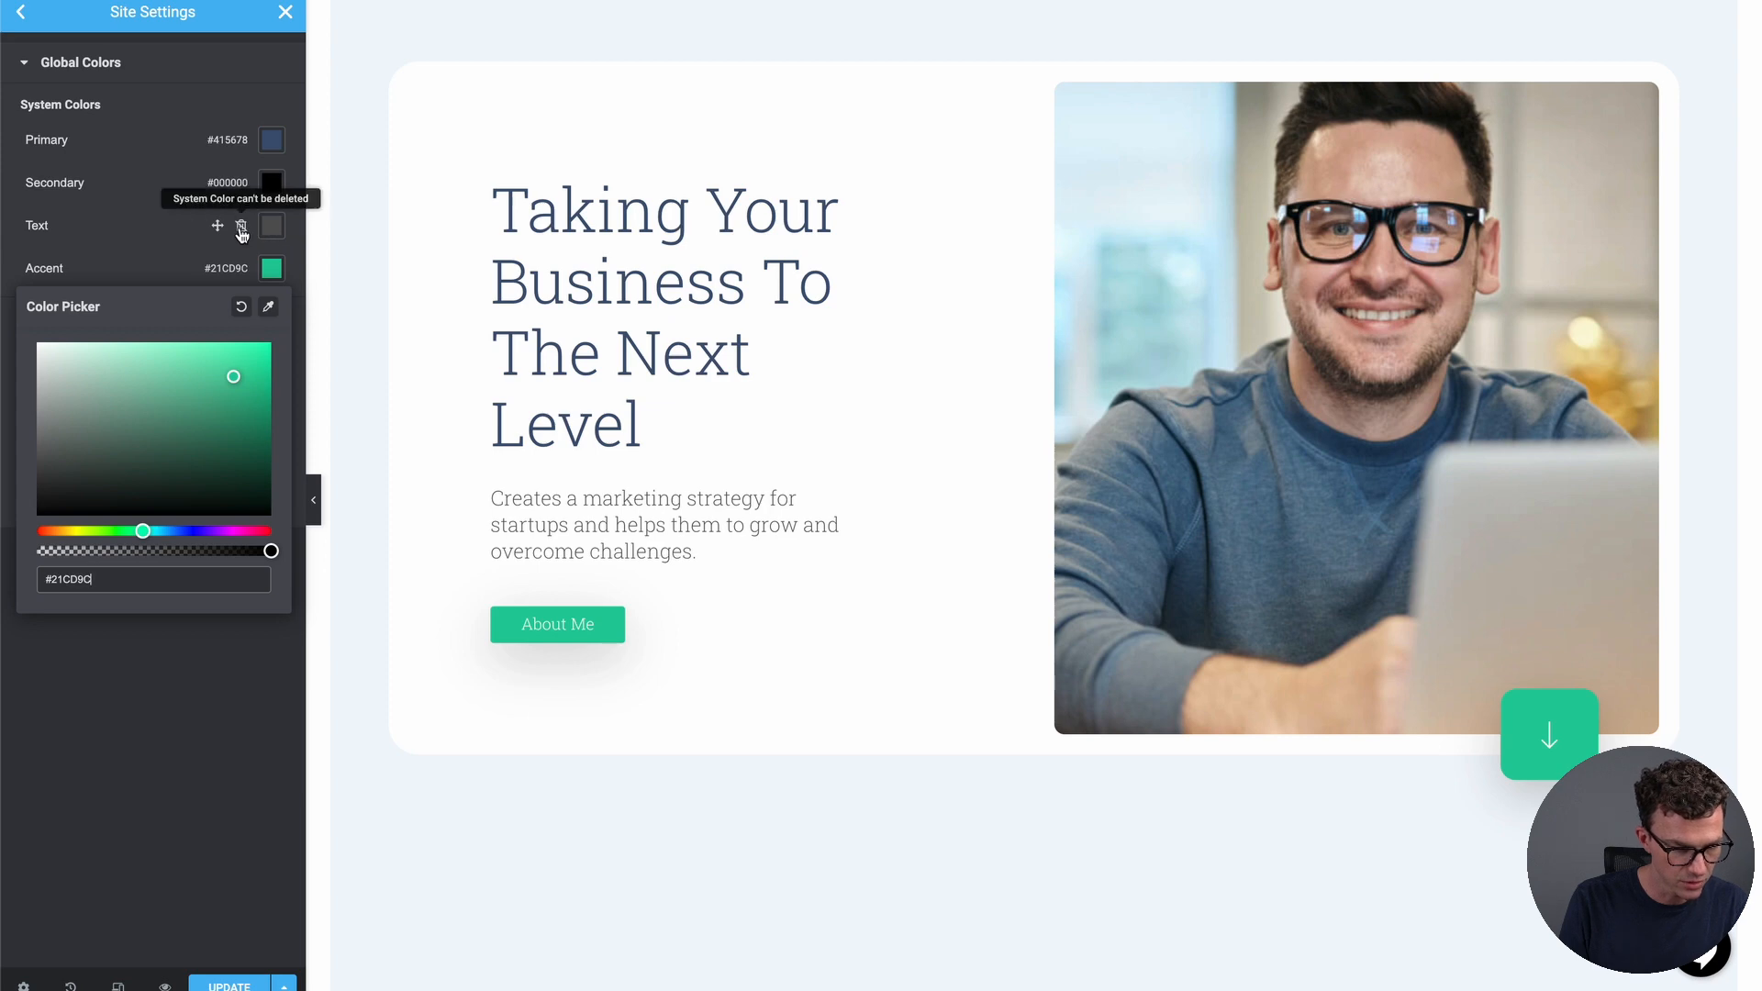
{"action": "left_click", "coordinate": [279, 235]}
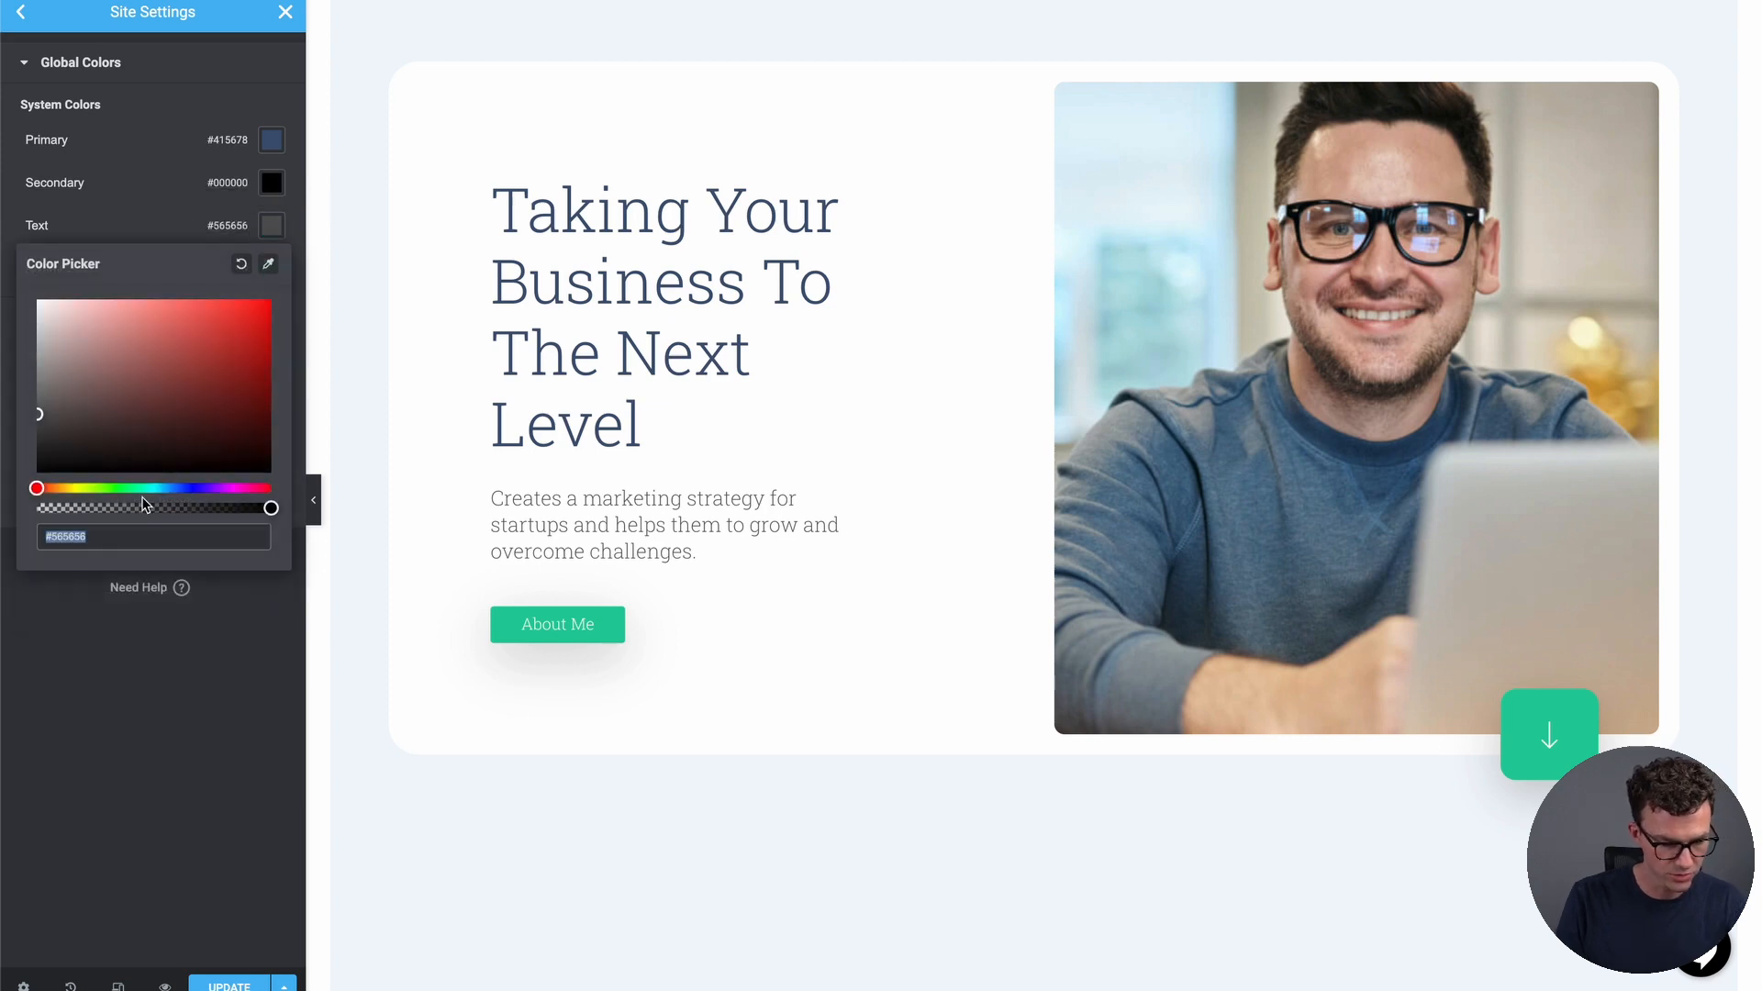
{"action": "type", "text": "282828"}
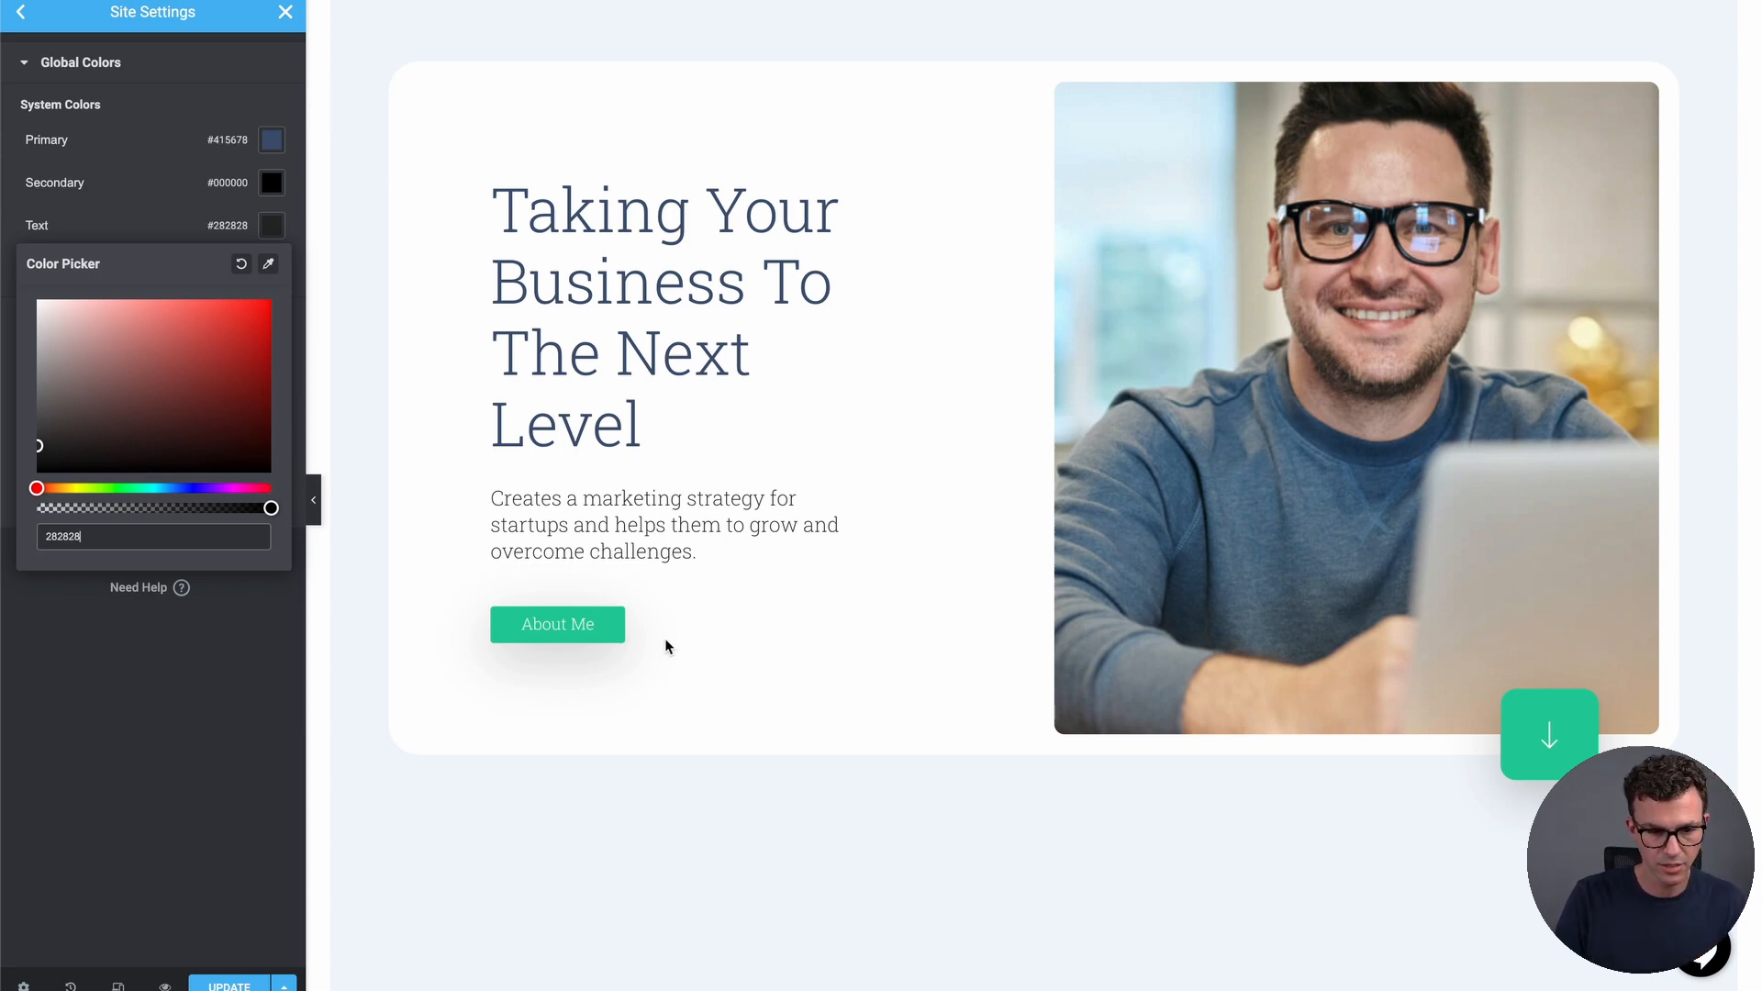
{"action": "left_click", "coordinate": [270, 147]}
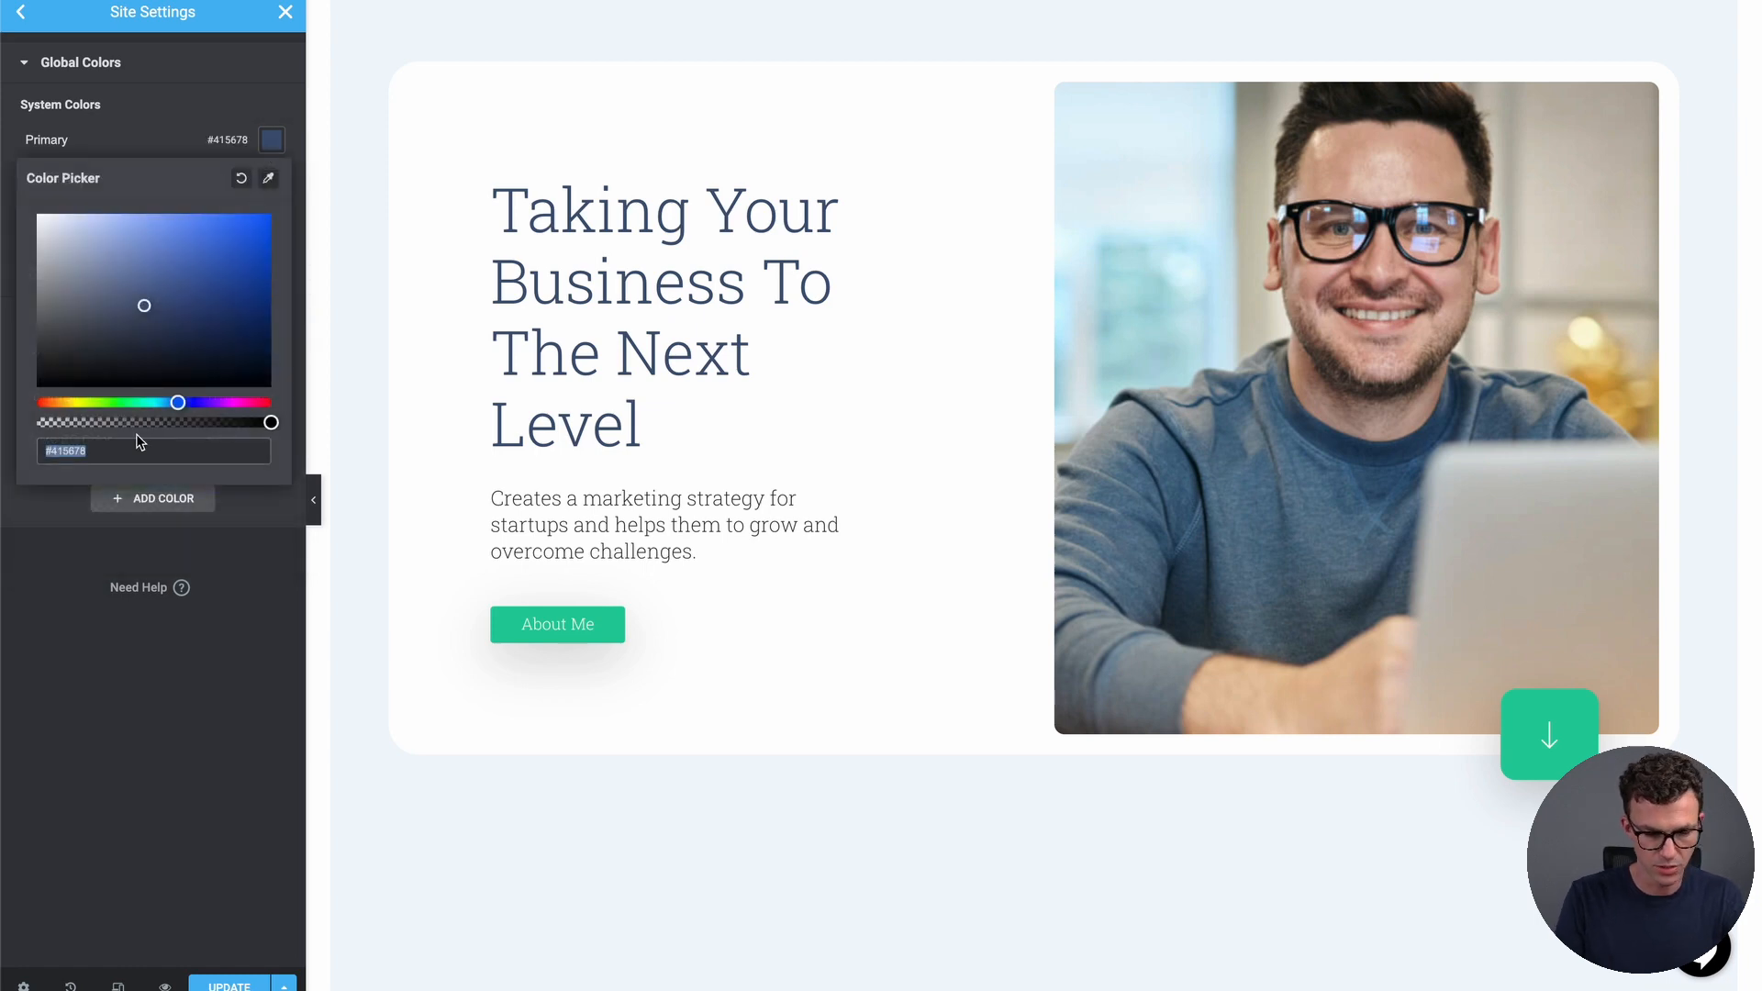
{"action": "type", "text": "282828"}
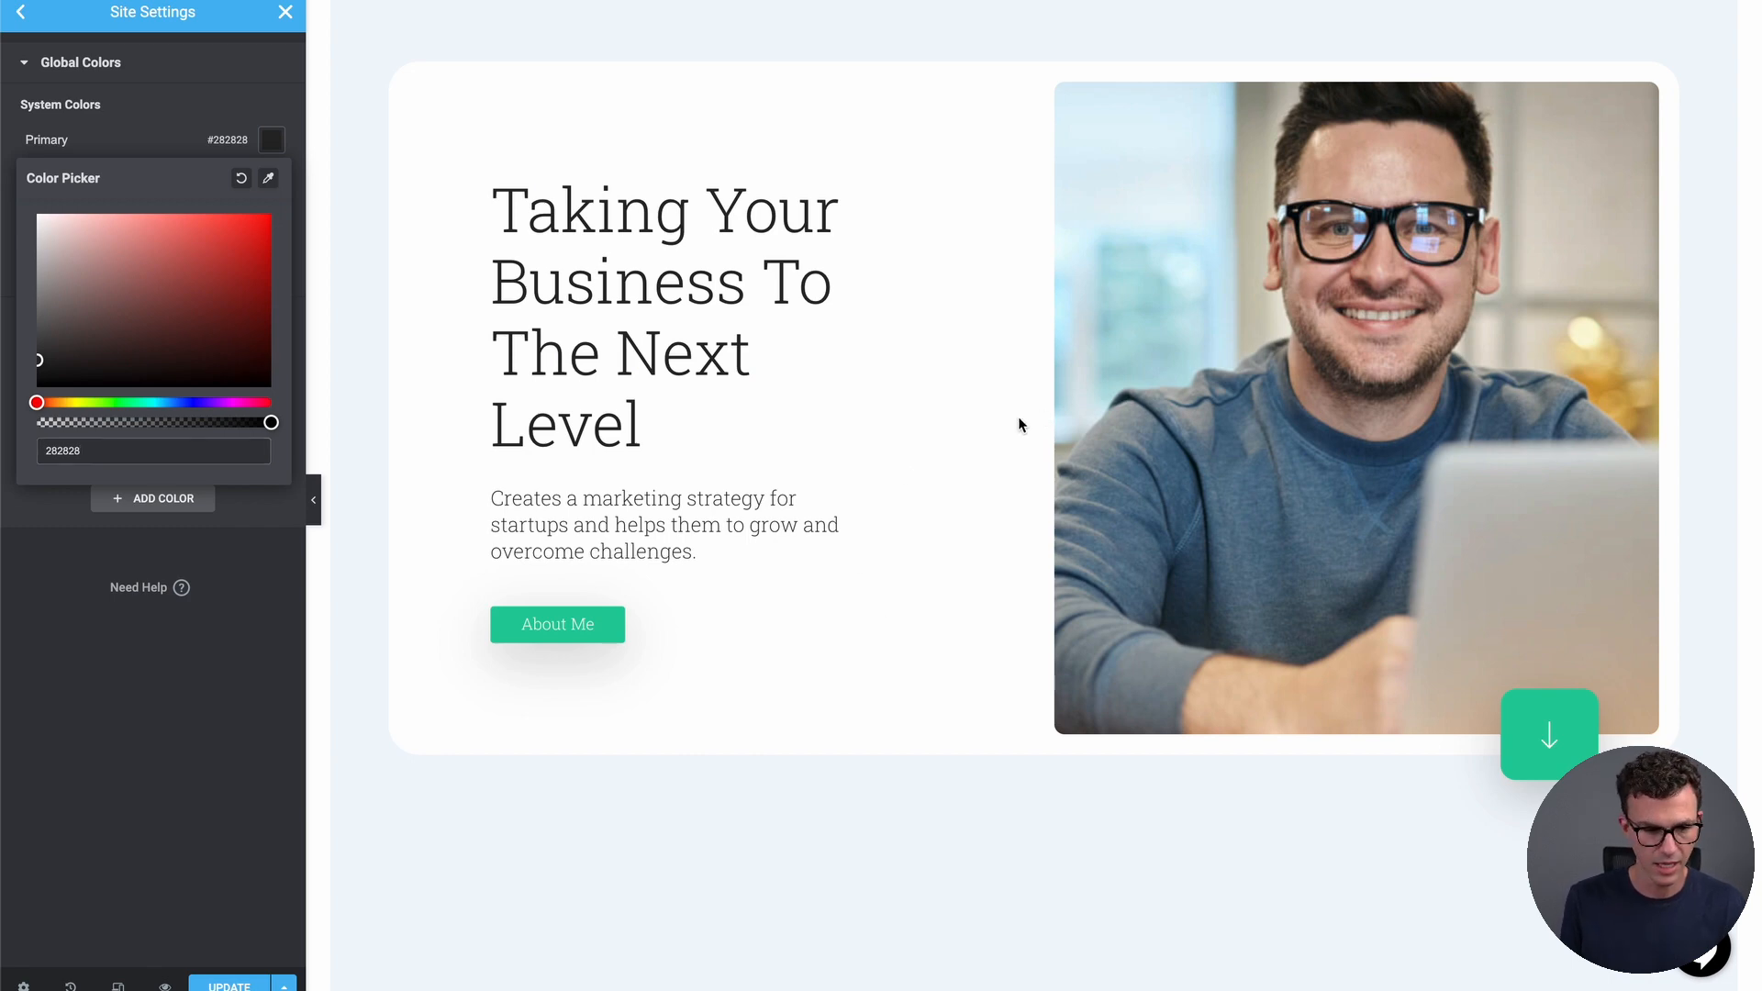
{"action": "left_click", "coordinate": [250, 66]}
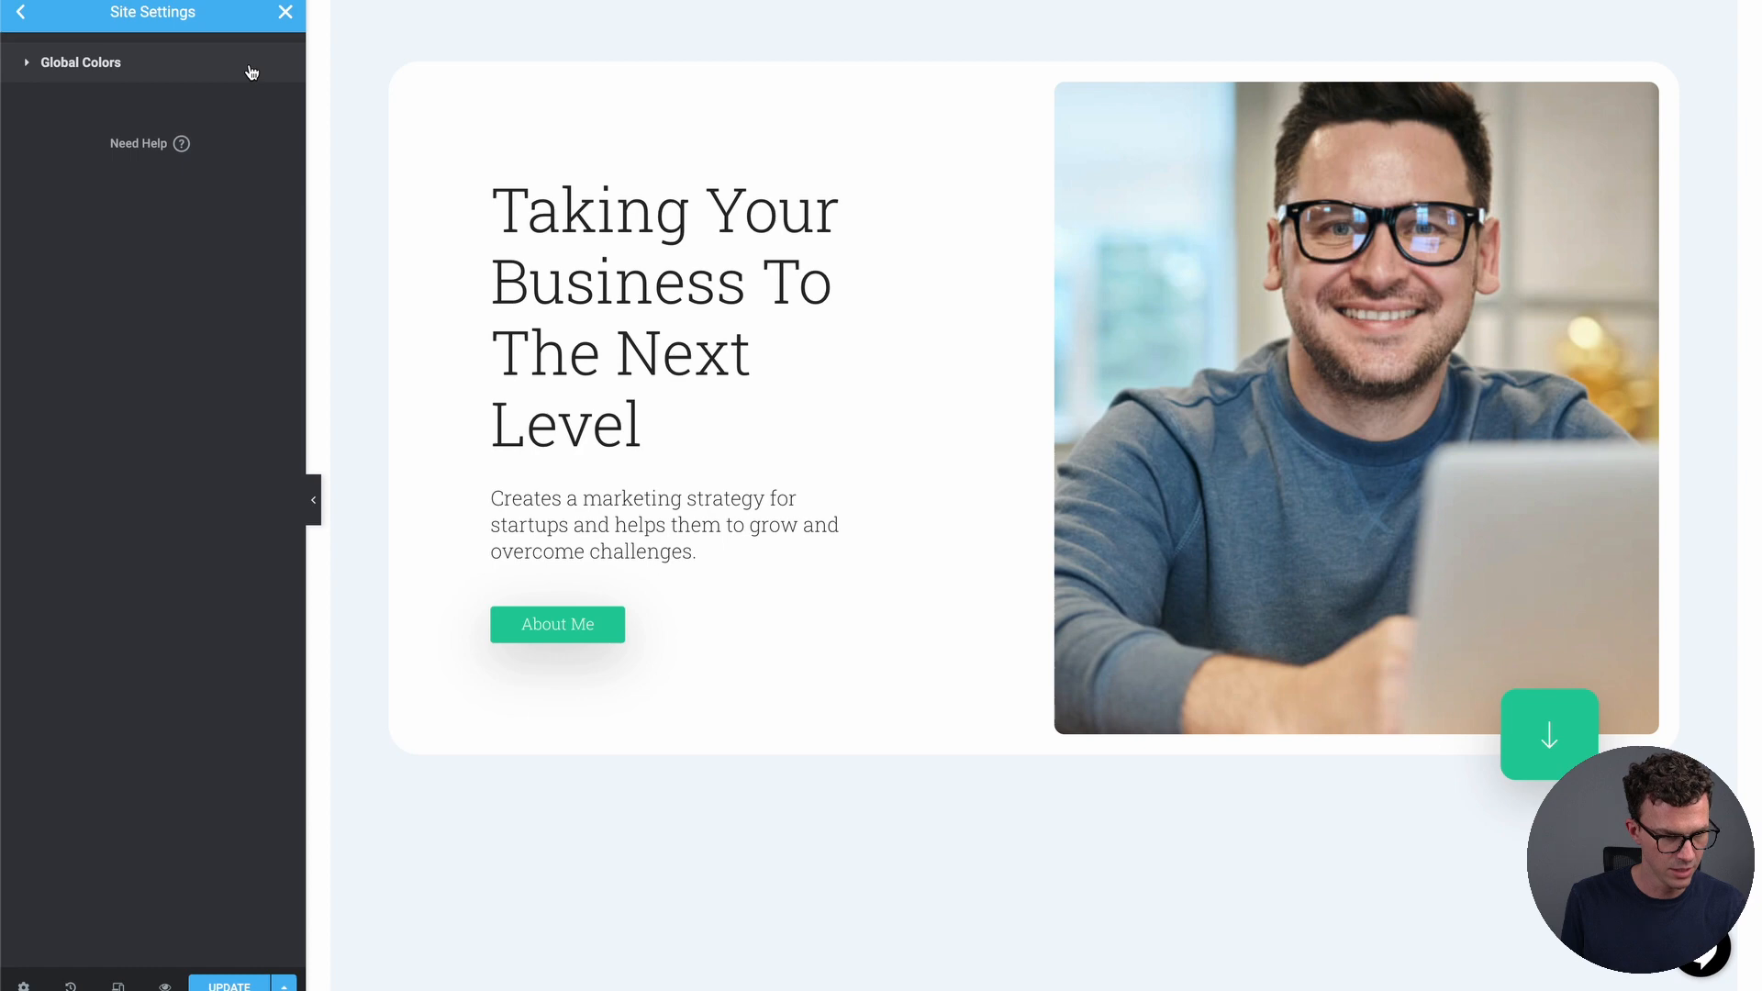
{"action": "left_click", "coordinate": [108, 66]}
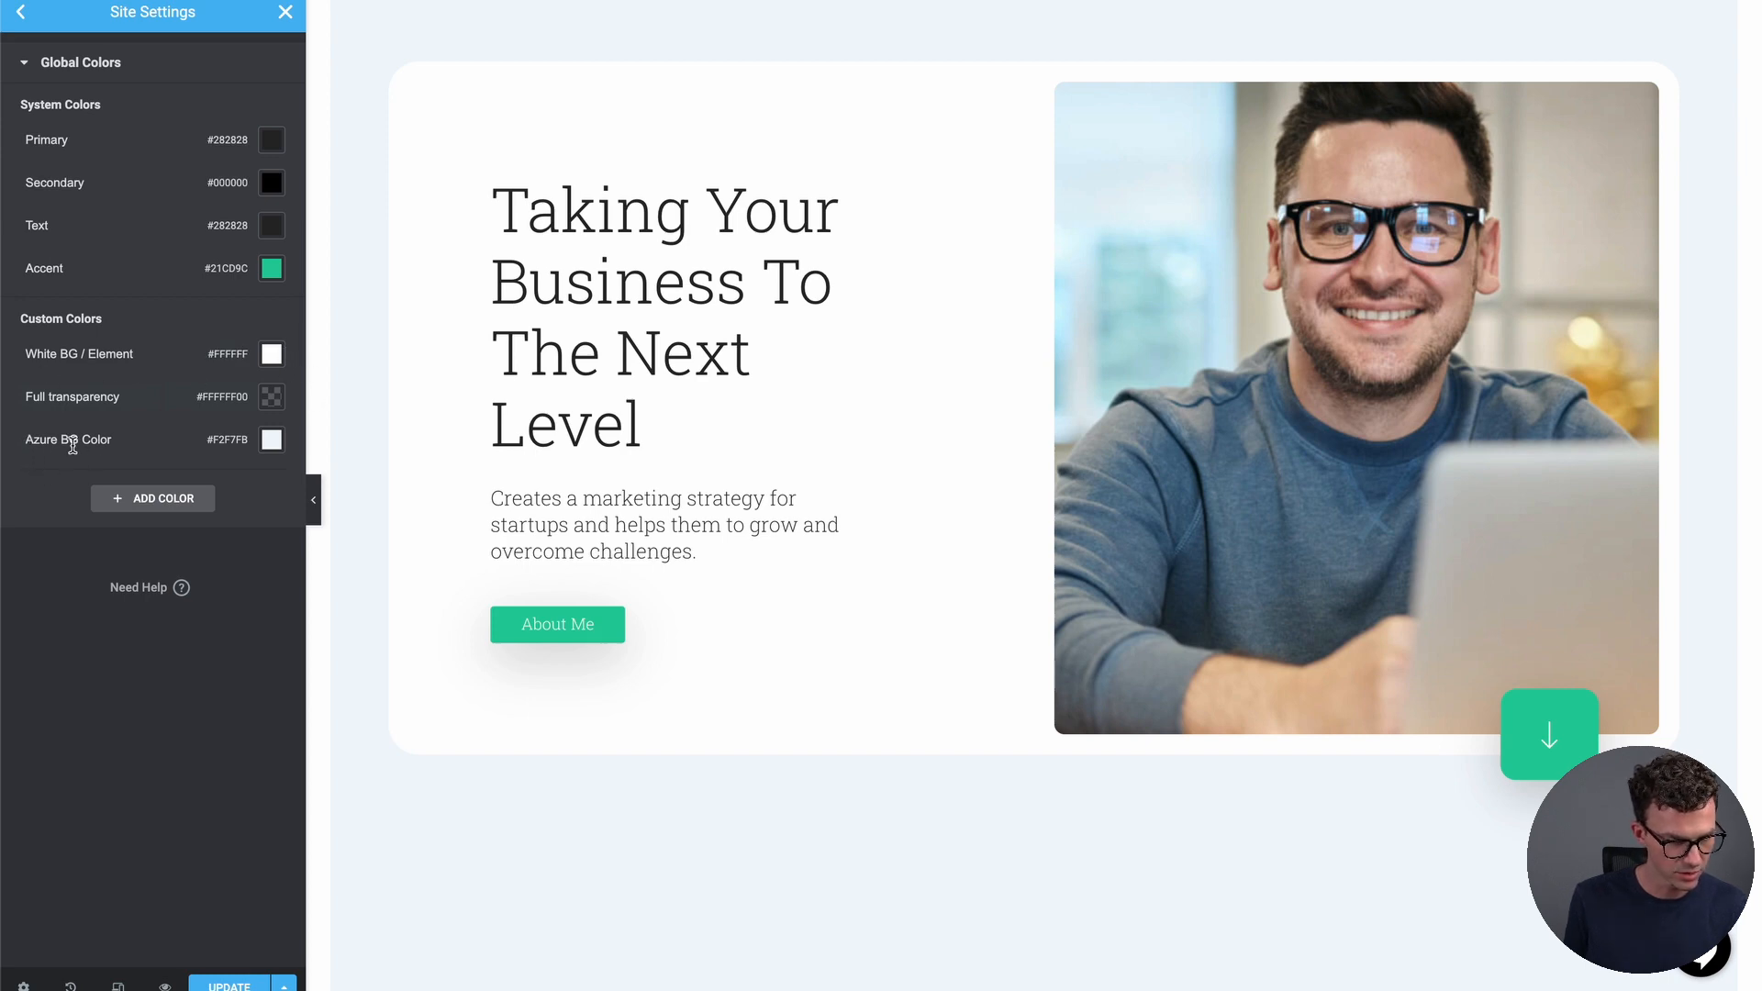
{"action": "mouse_move", "coordinate": [177, 449]}
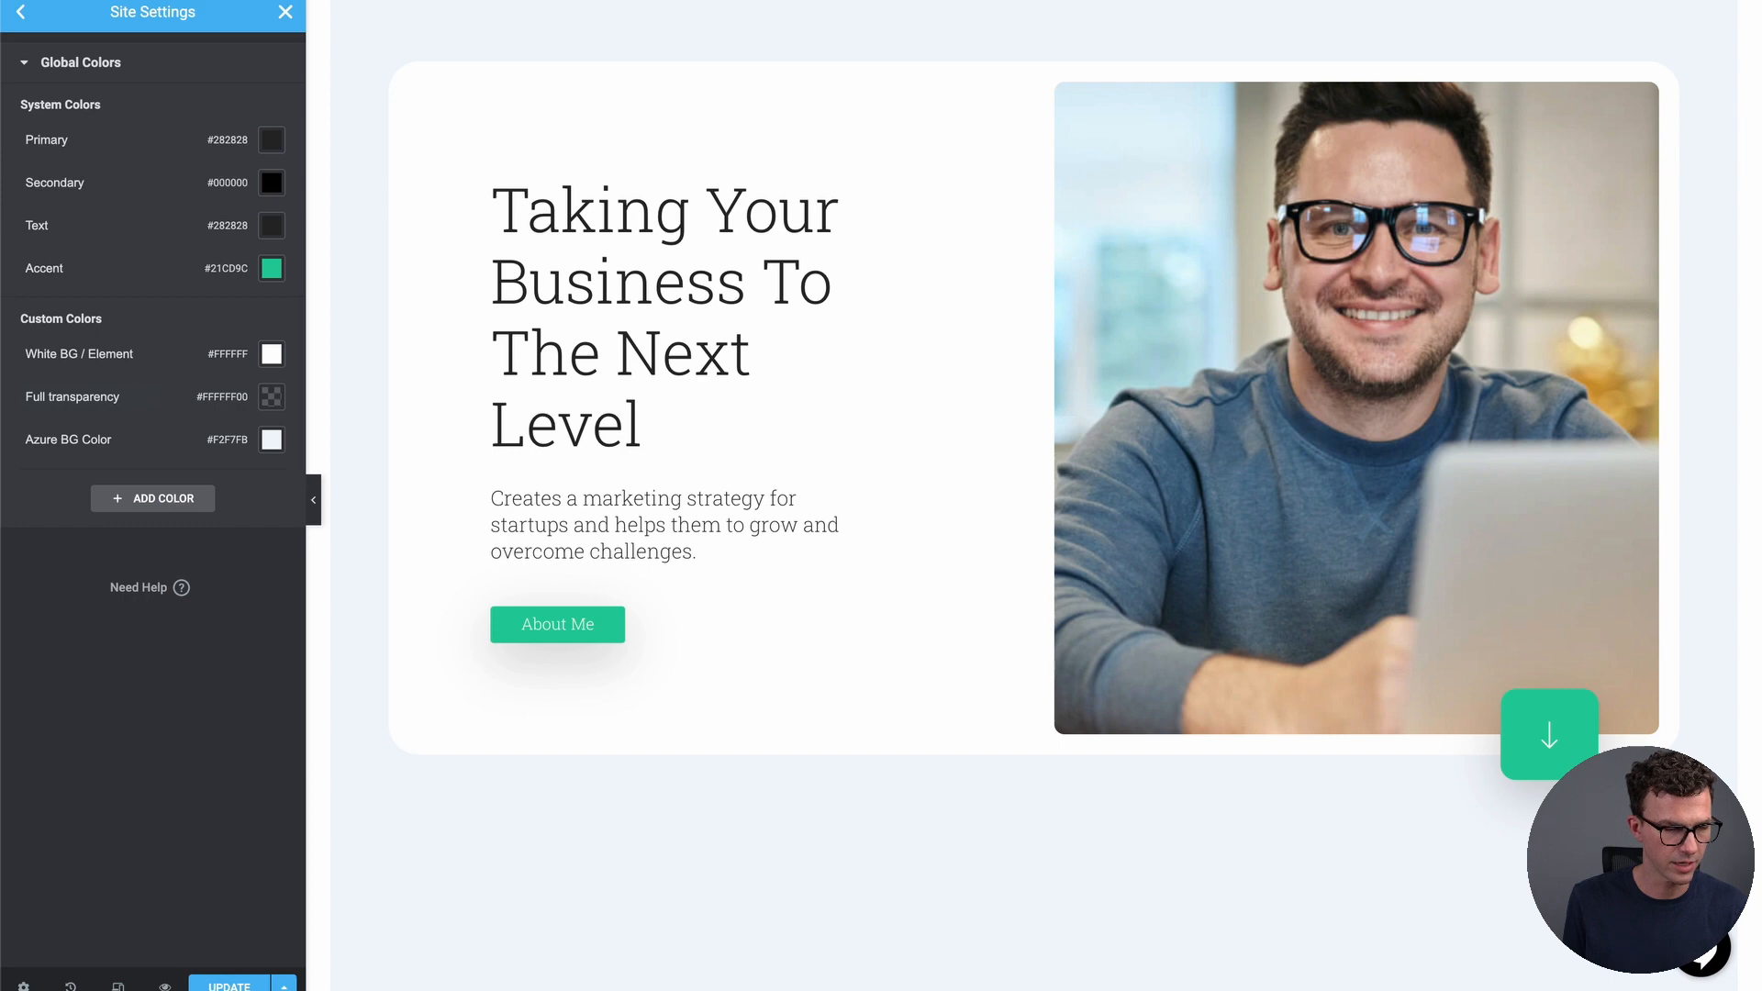
{"action": "left_click", "coordinate": [29, 64]}
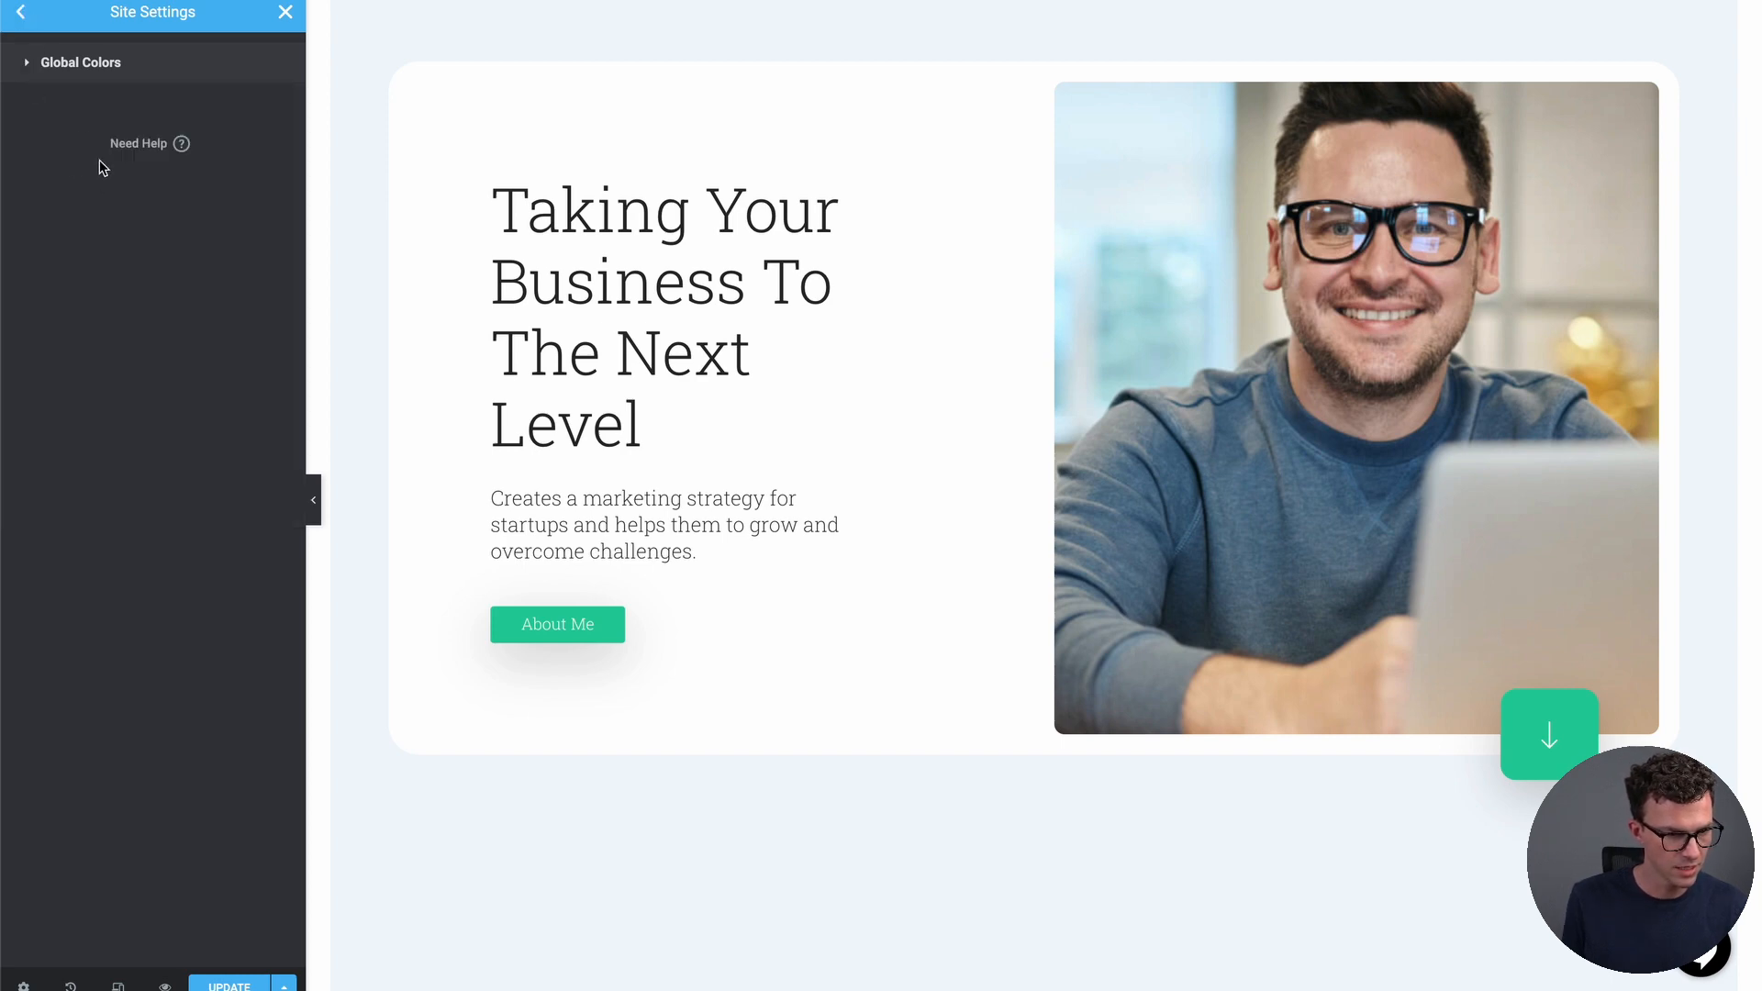
In Global Fonts, switch the Medium Title font family from Roboto Slab to Roboto
{"action": "left_click", "coordinate": [20, 16]}
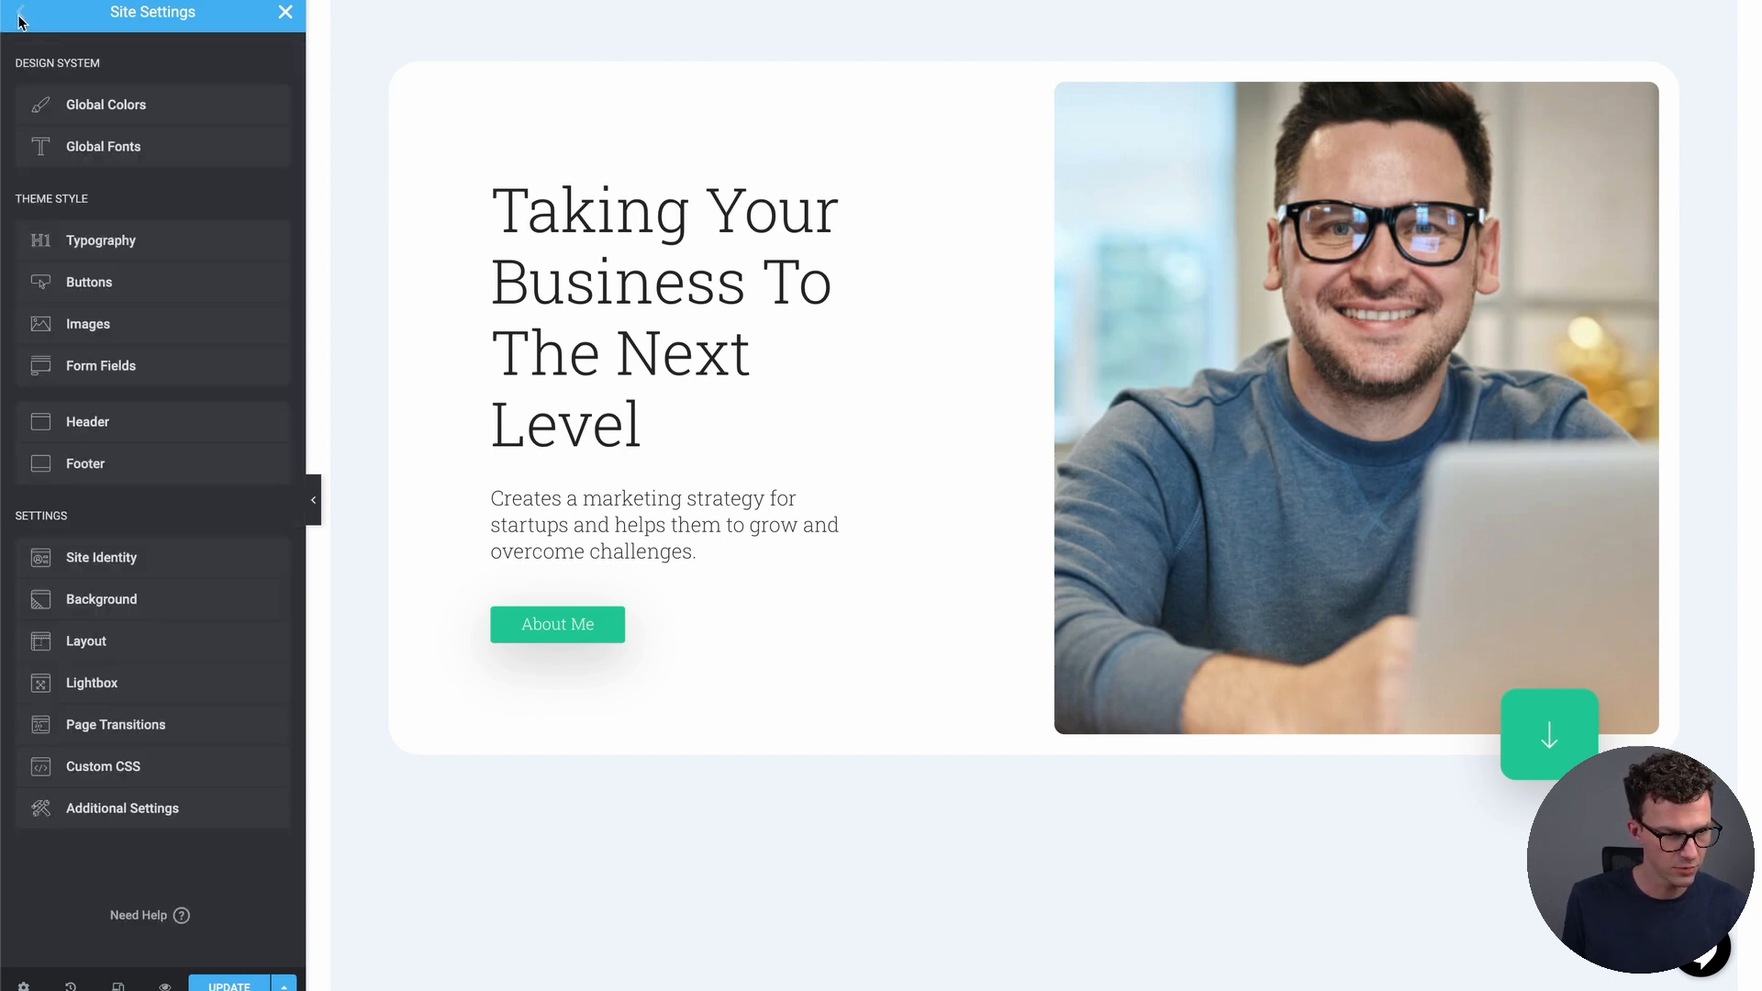
{"action": "left_click", "coordinate": [150, 150]}
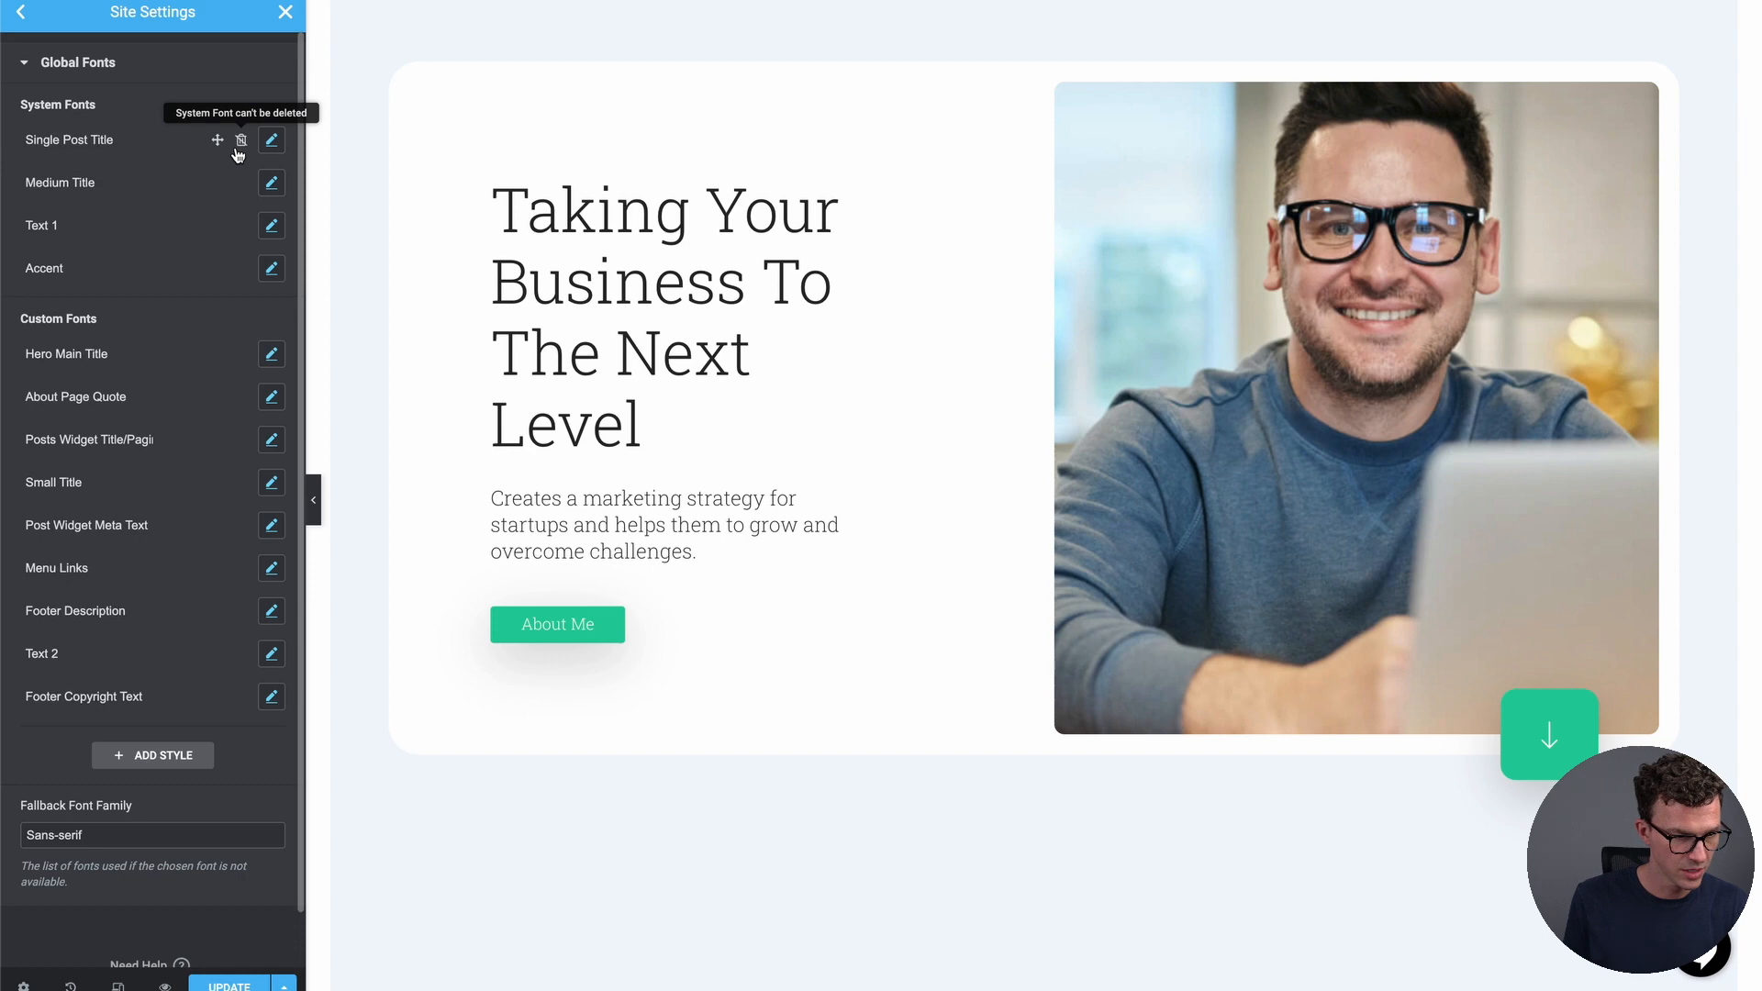
{"action": "left_click", "coordinate": [272, 141]}
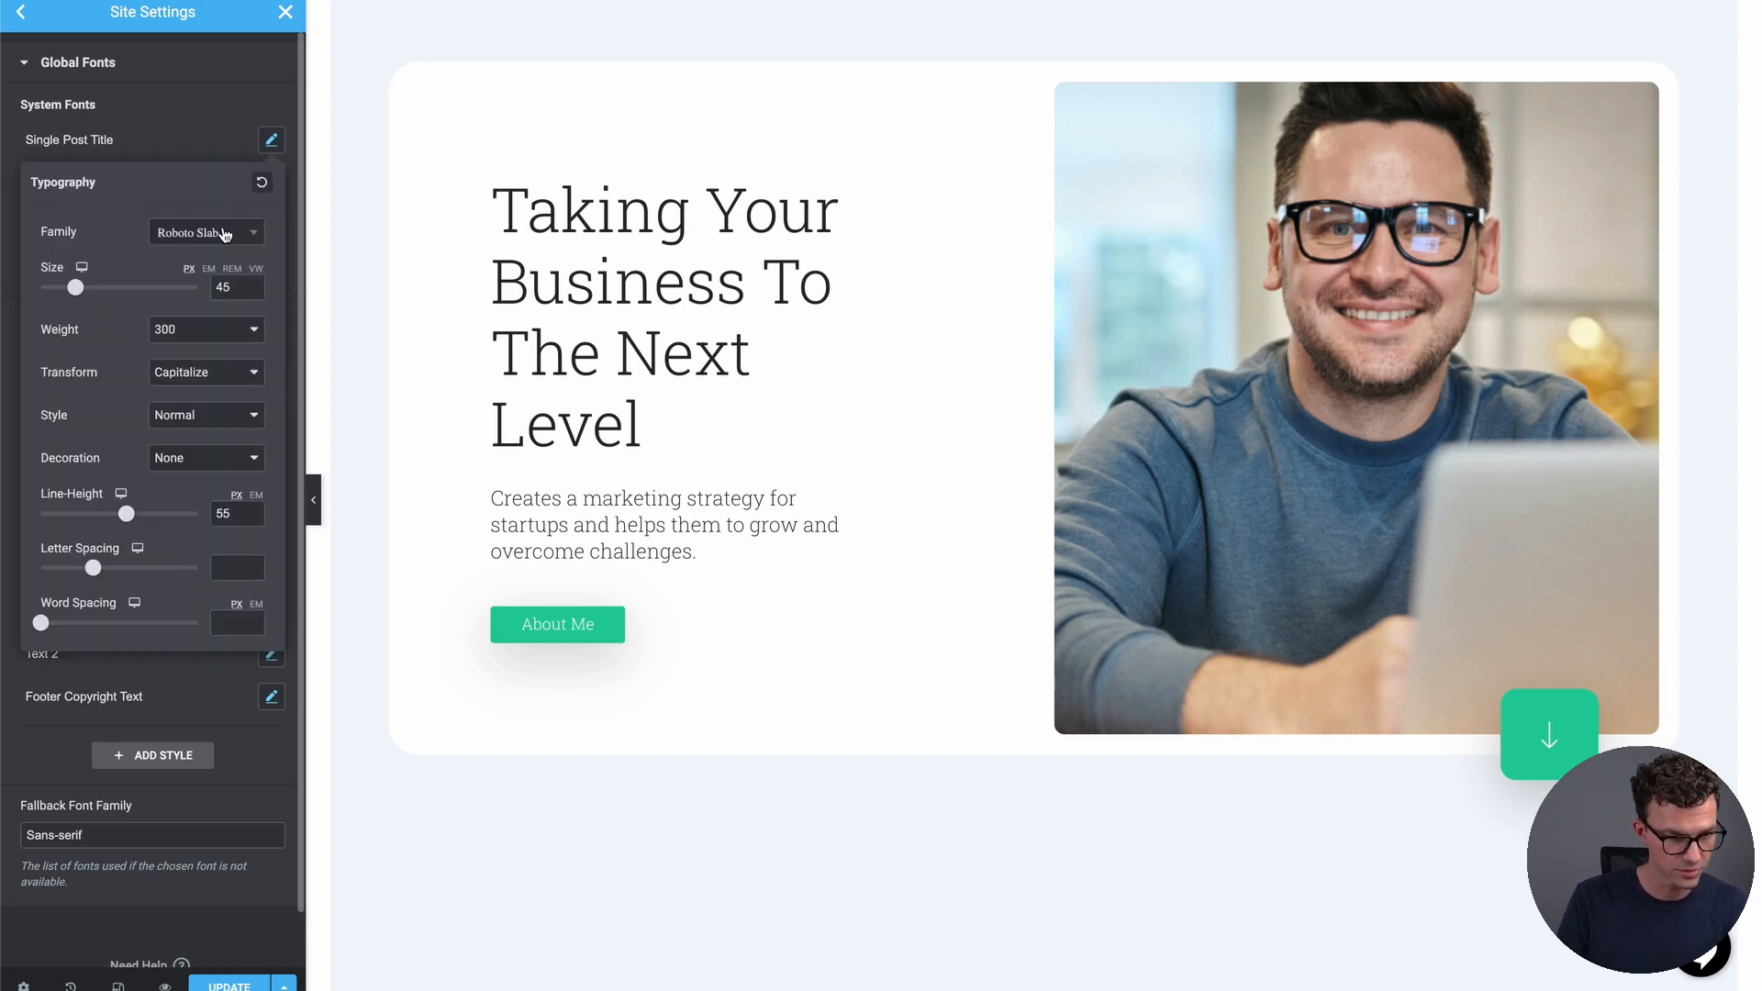
{"action": "left_click", "coordinate": [11, 408]}
{"action": "left_click", "coordinate": [271, 183]}
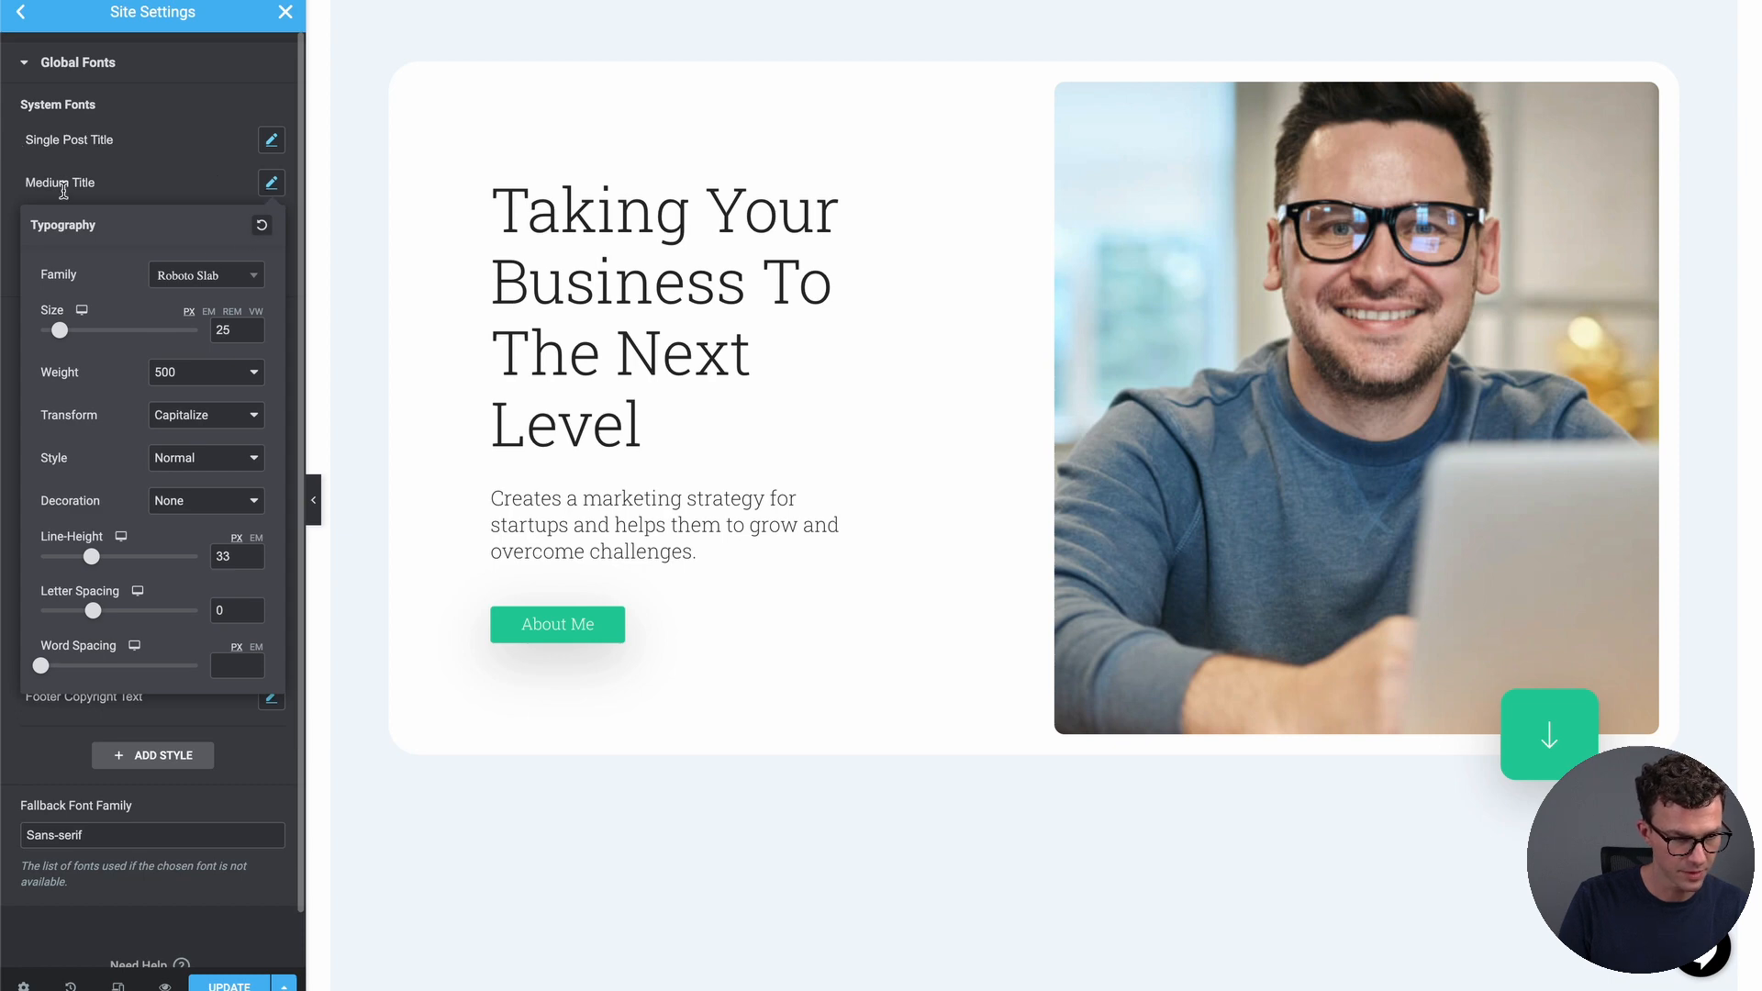
{"action": "left_click", "coordinate": [234, 275]}
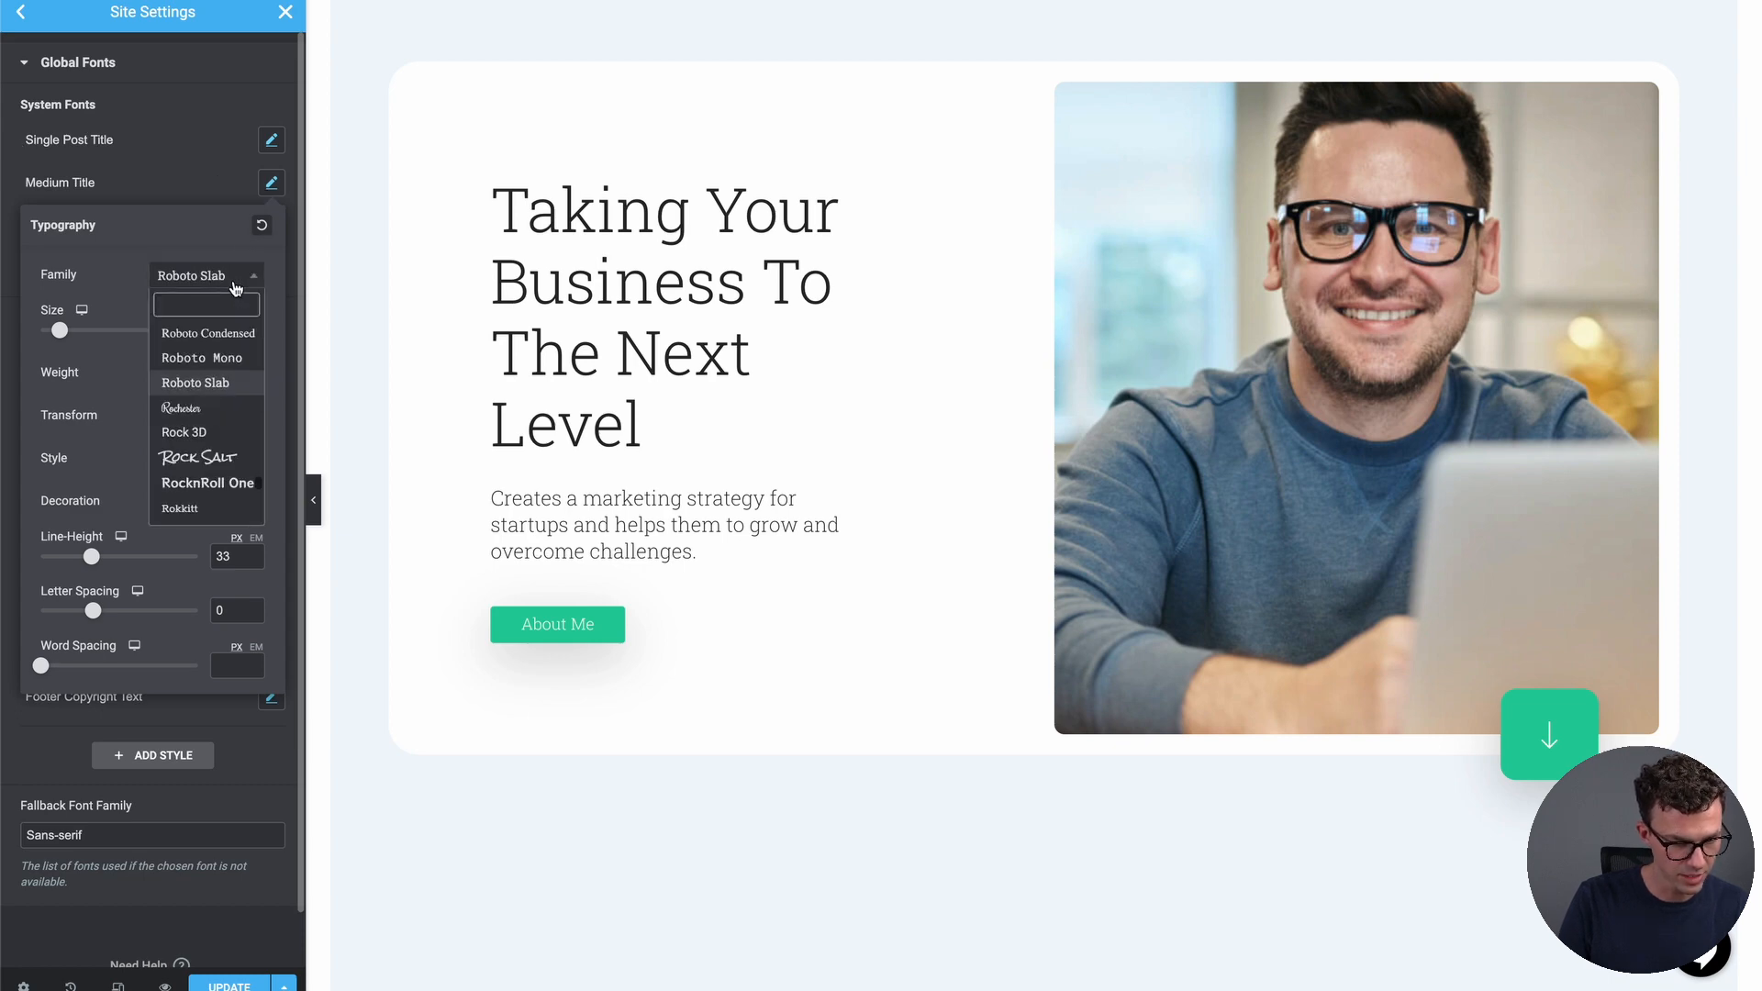
{"action": "scroll", "coordinate": [216, 367], "scroll_direction": "up", "scroll_amount": 2}
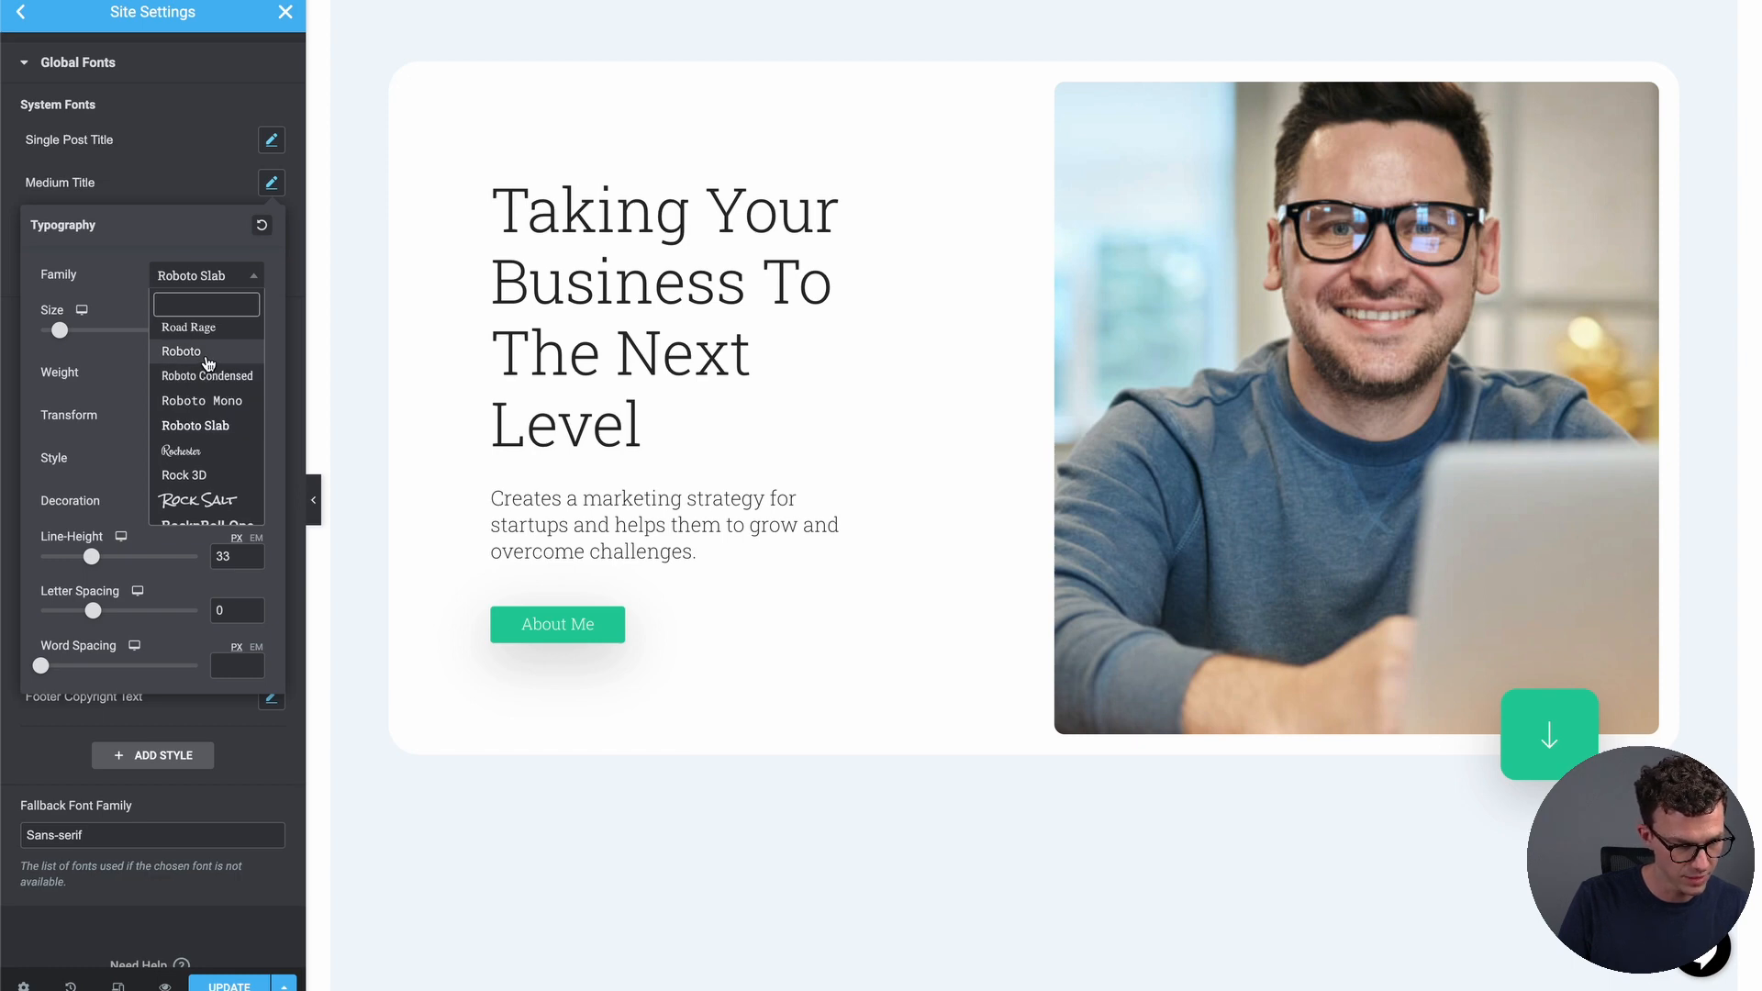
{"action": "left_click", "coordinate": [208, 354]}
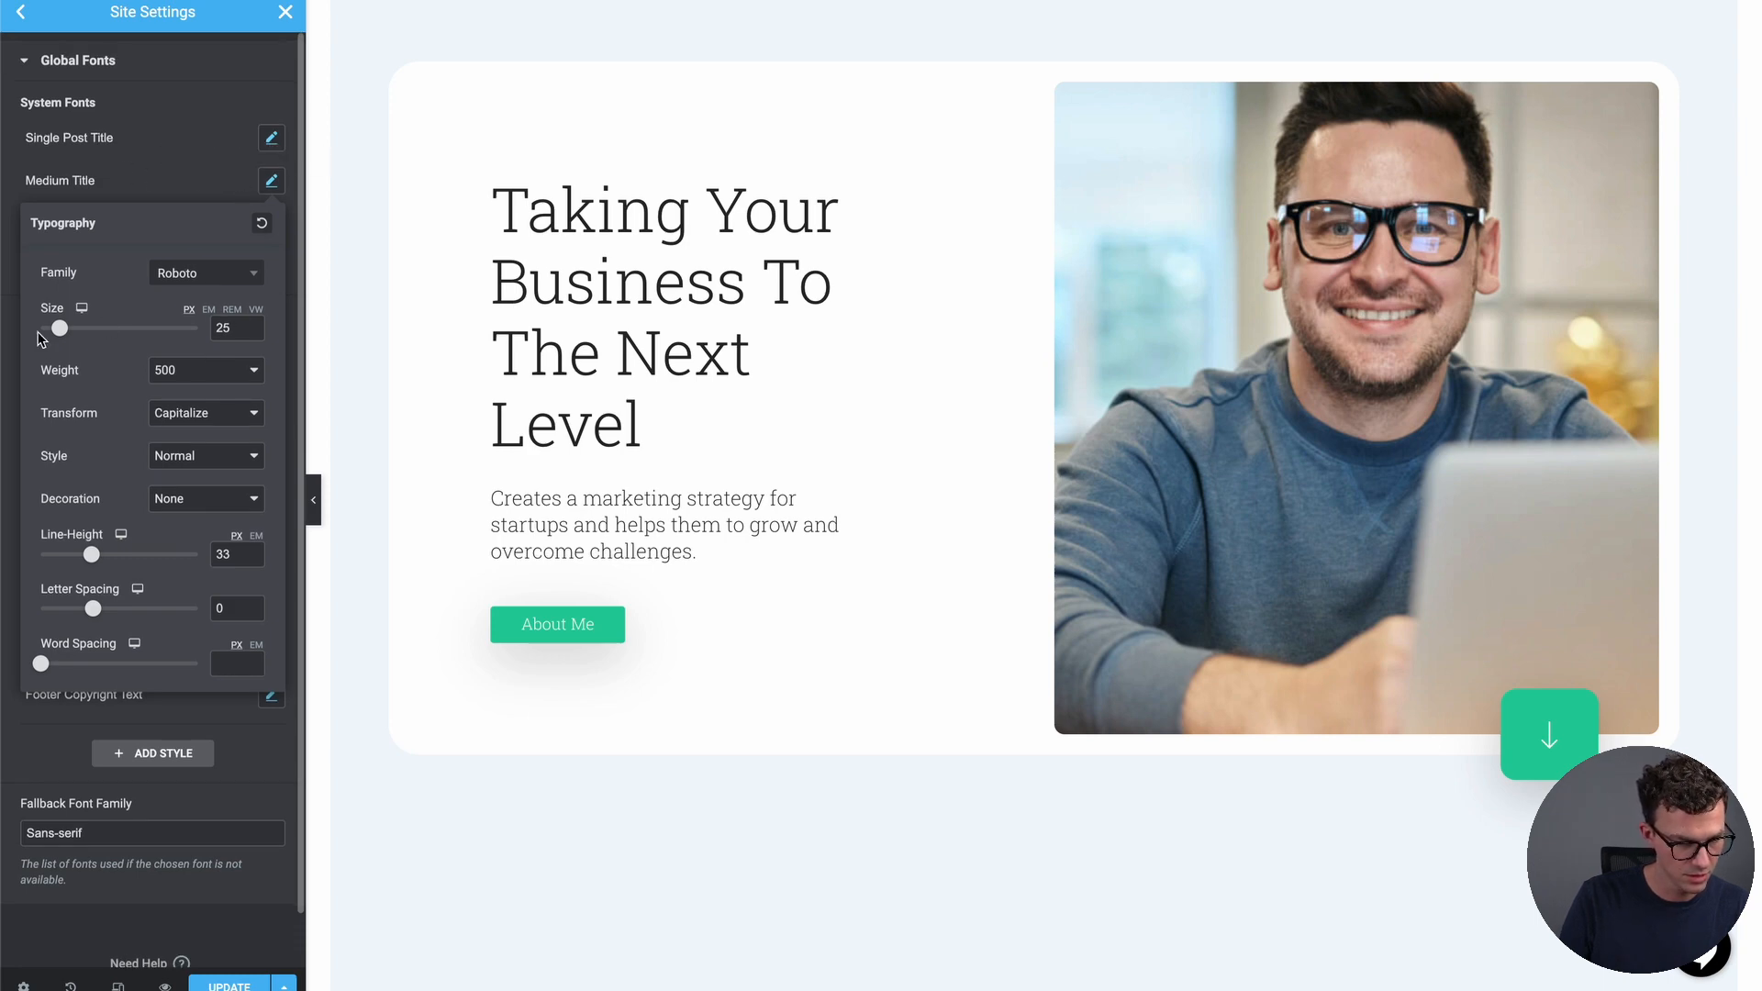
{"action": "left_click", "coordinate": [12, 291]}
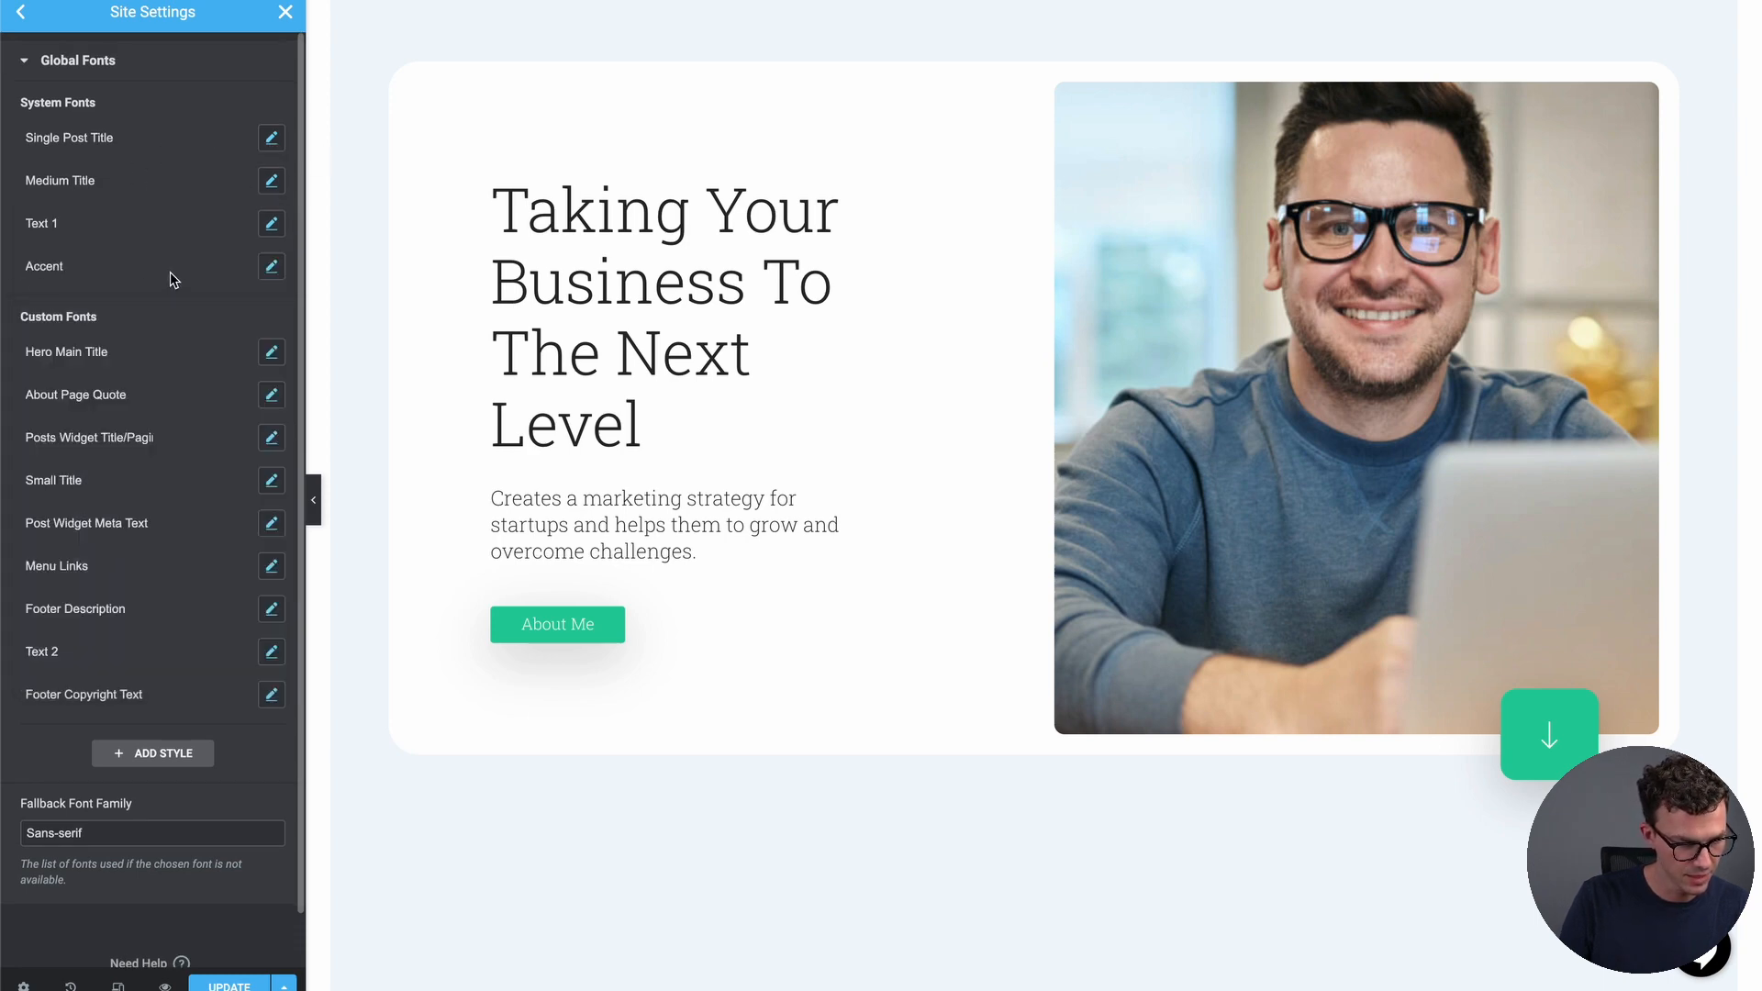
{"action": "left_click", "coordinate": [271, 352]}
Change the Hero Main Title and Accent global fonts to Roboto
{"action": "left_click", "coordinate": [215, 447]}
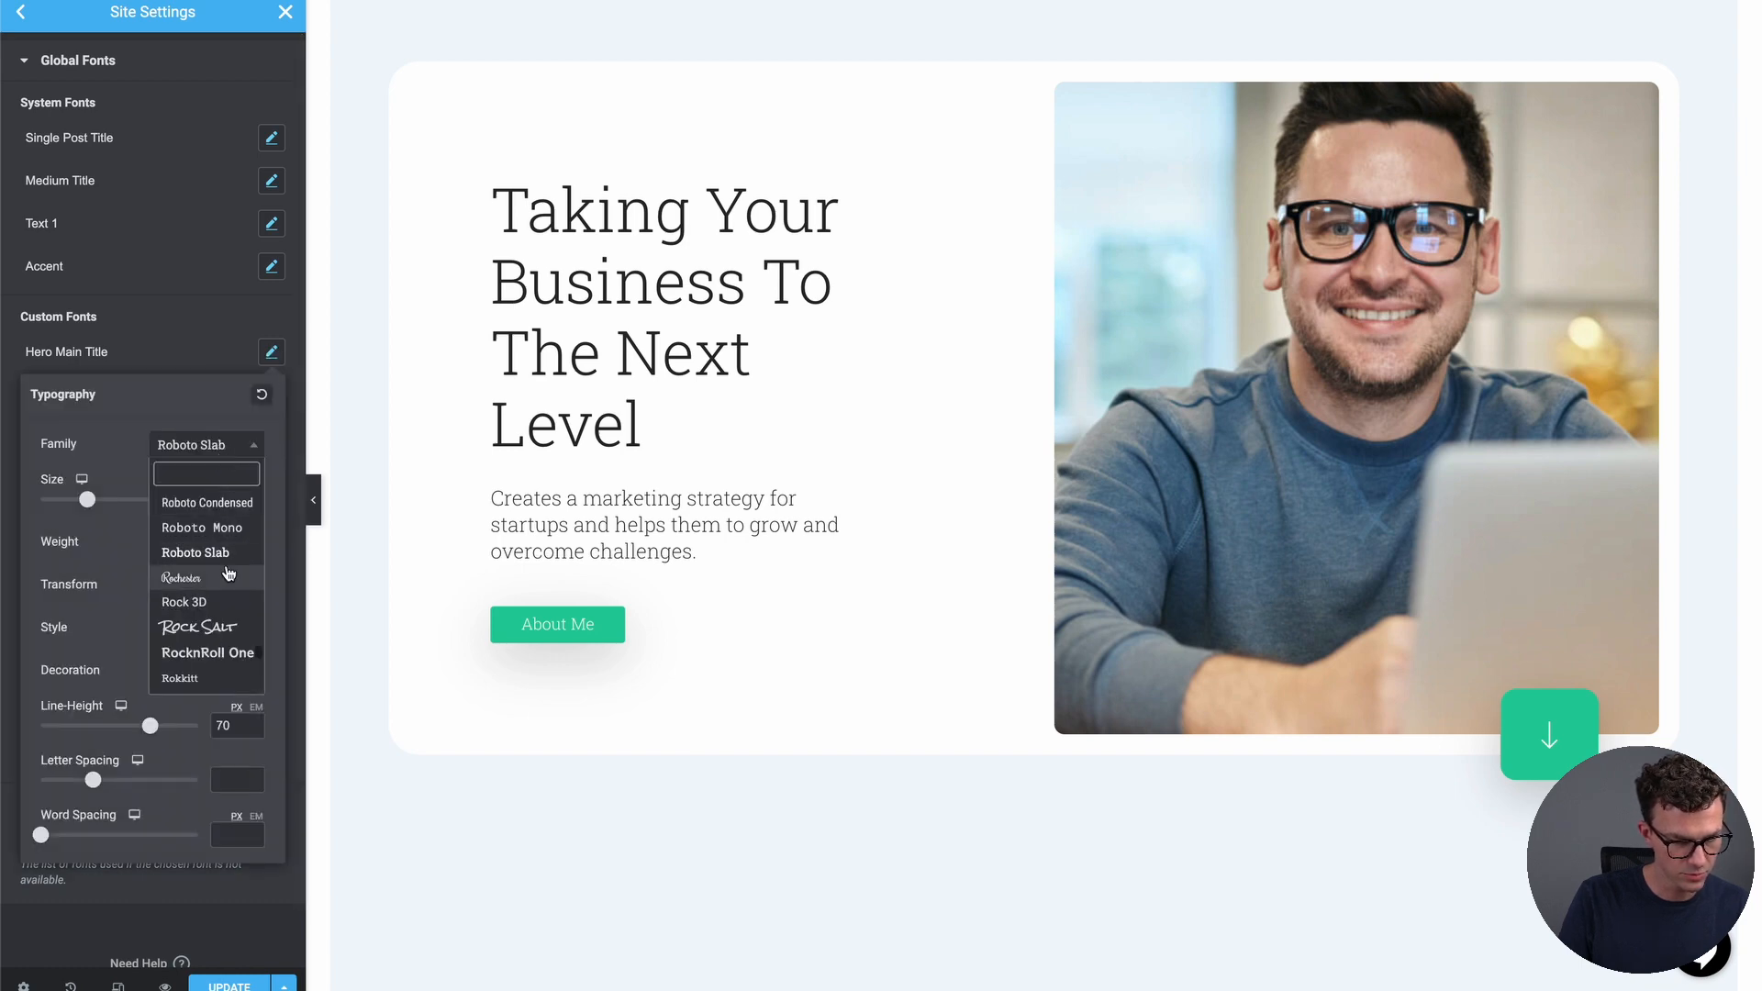
{"action": "scroll", "coordinate": [209, 541], "scroll_direction": "up", "scroll_amount": 1}
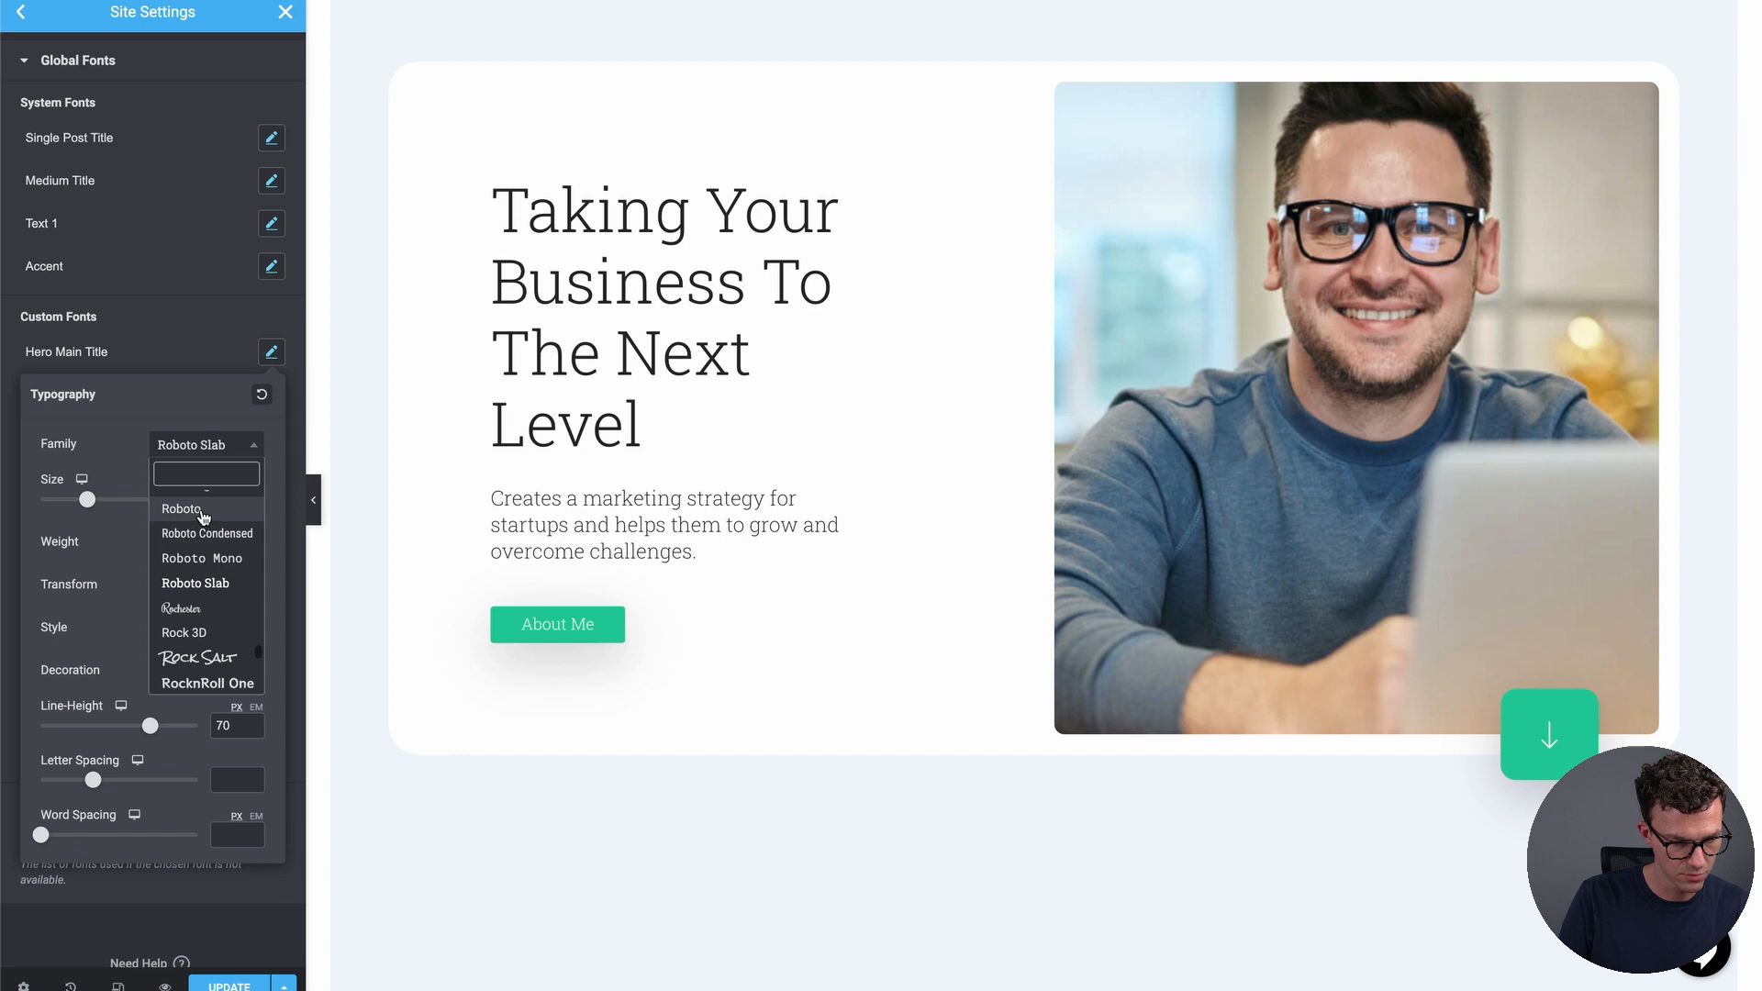
{"action": "left_click", "coordinate": [182, 510]}
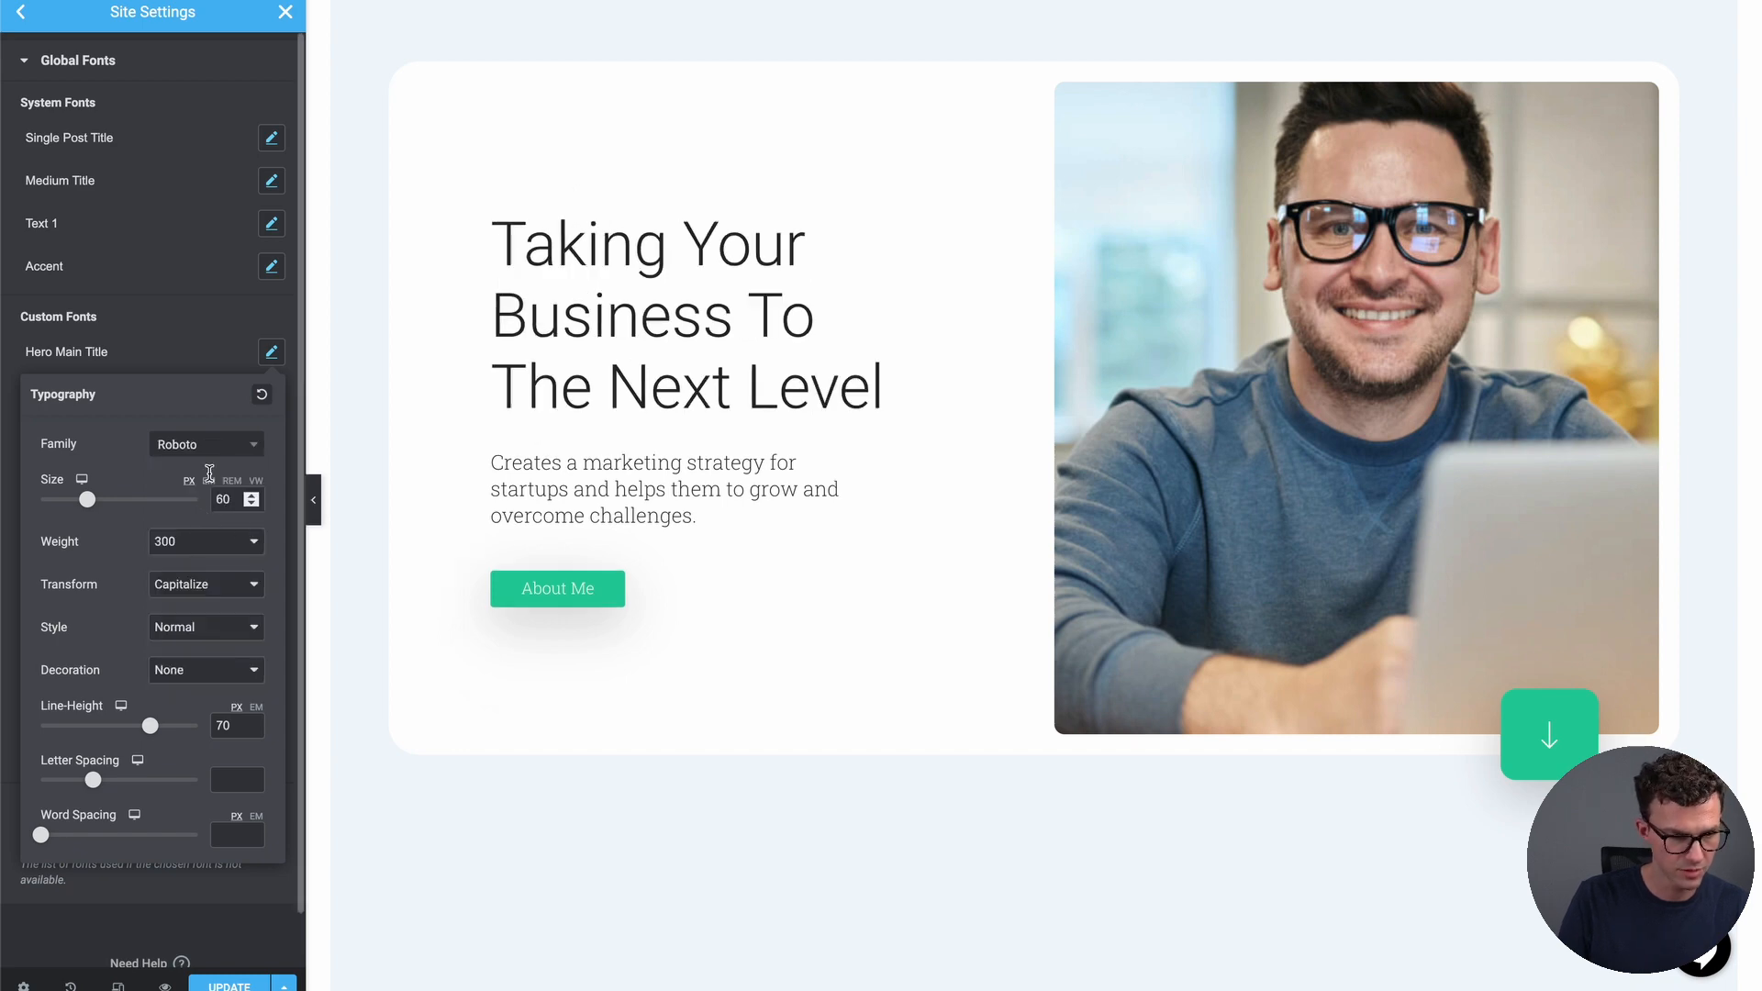
{"action": "left_click", "coordinate": [4, 299]}
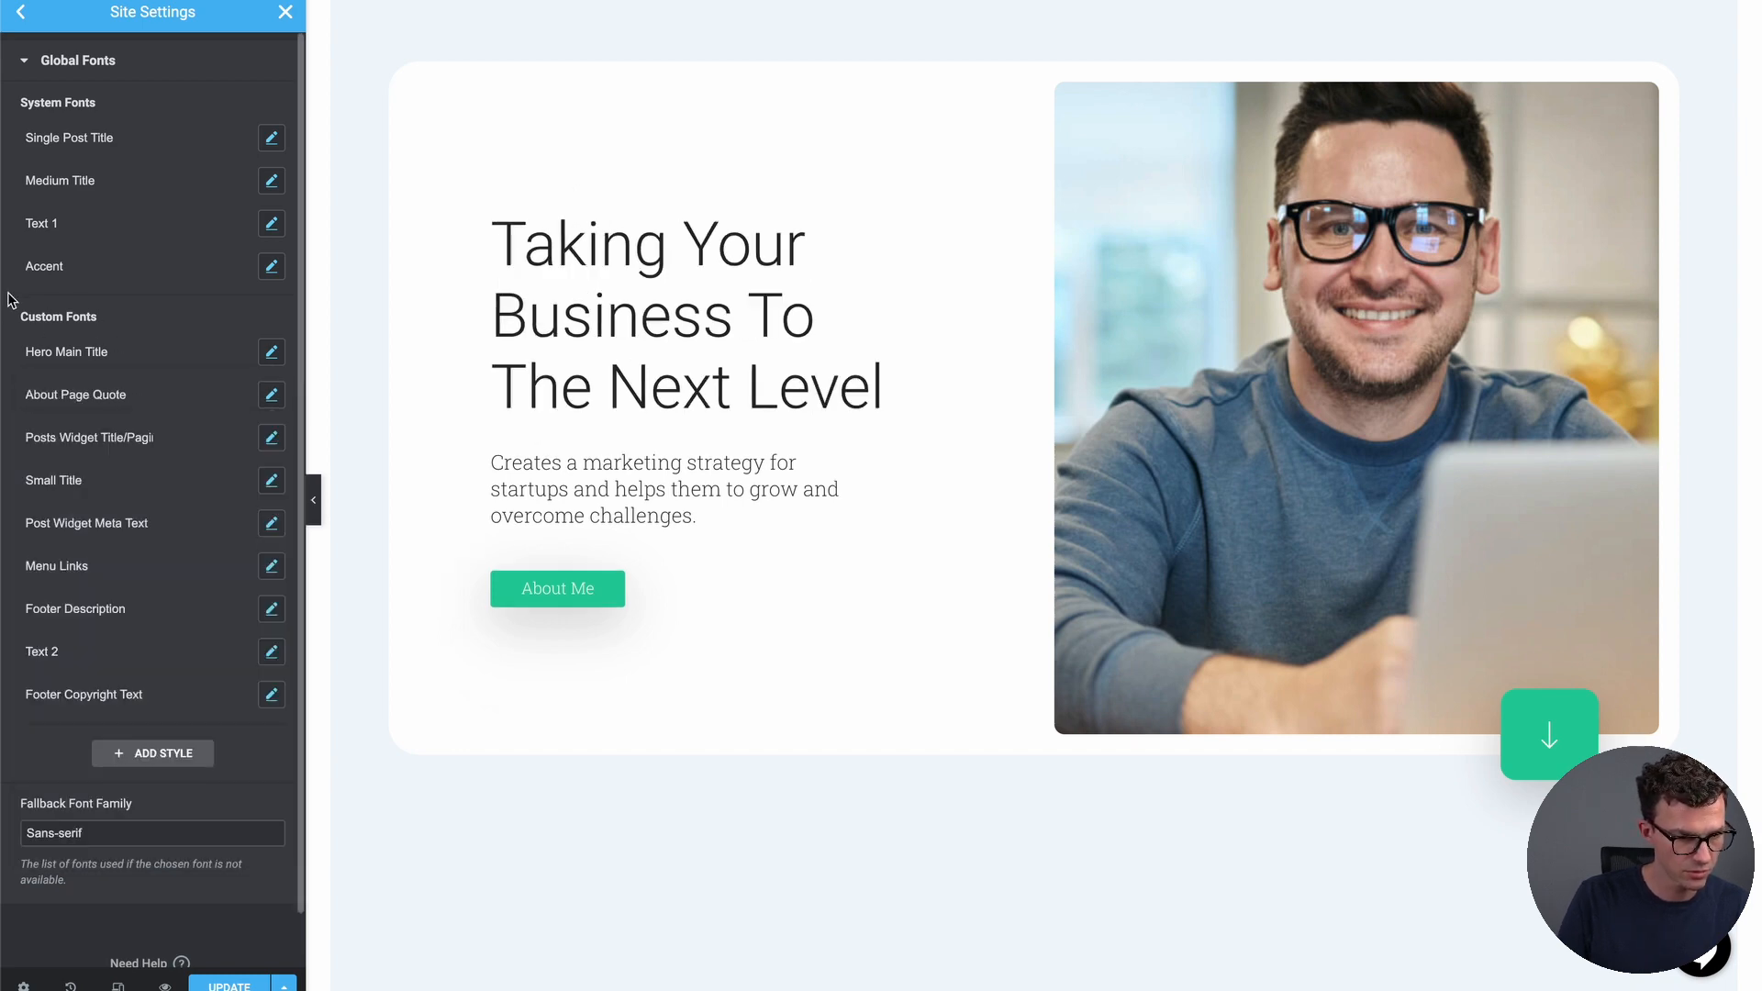
{"action": "left_click", "coordinate": [273, 268]}
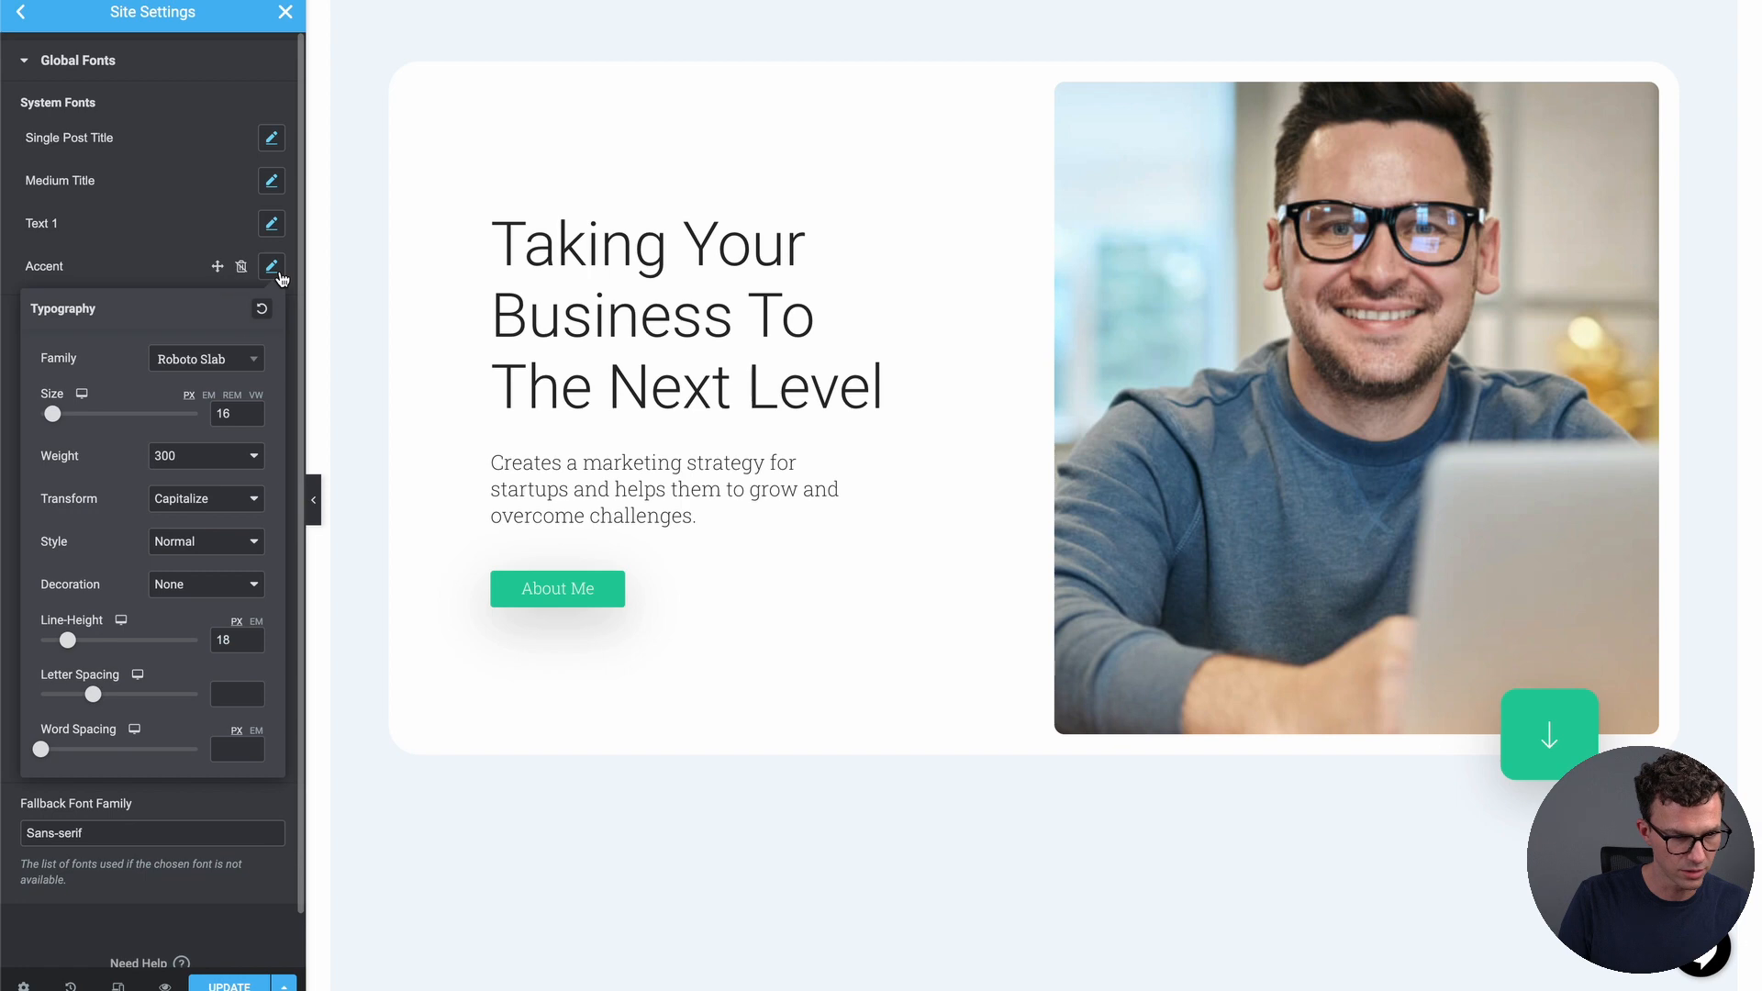
{"action": "left_click", "coordinate": [219, 361]}
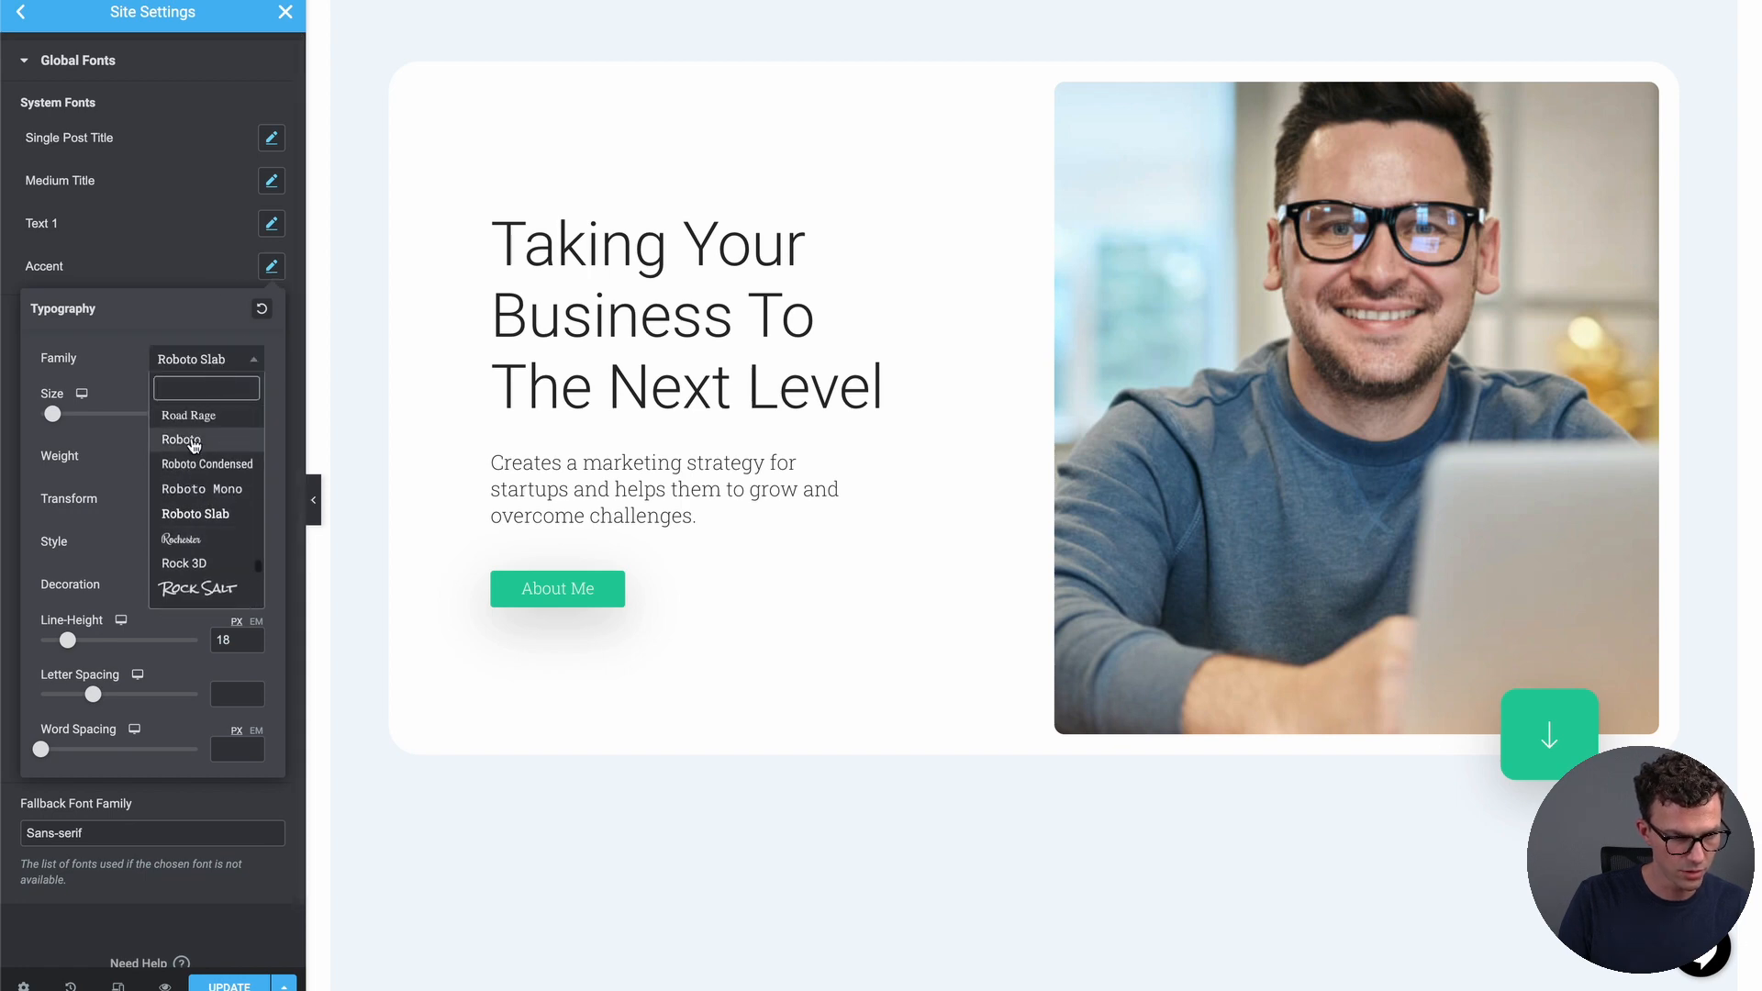
{"action": "left_click", "coordinate": [182, 421]}
Review the Text 1, Medium Title and Single Post Title typography settings
{"action": "left_click", "coordinate": [270, 230]}
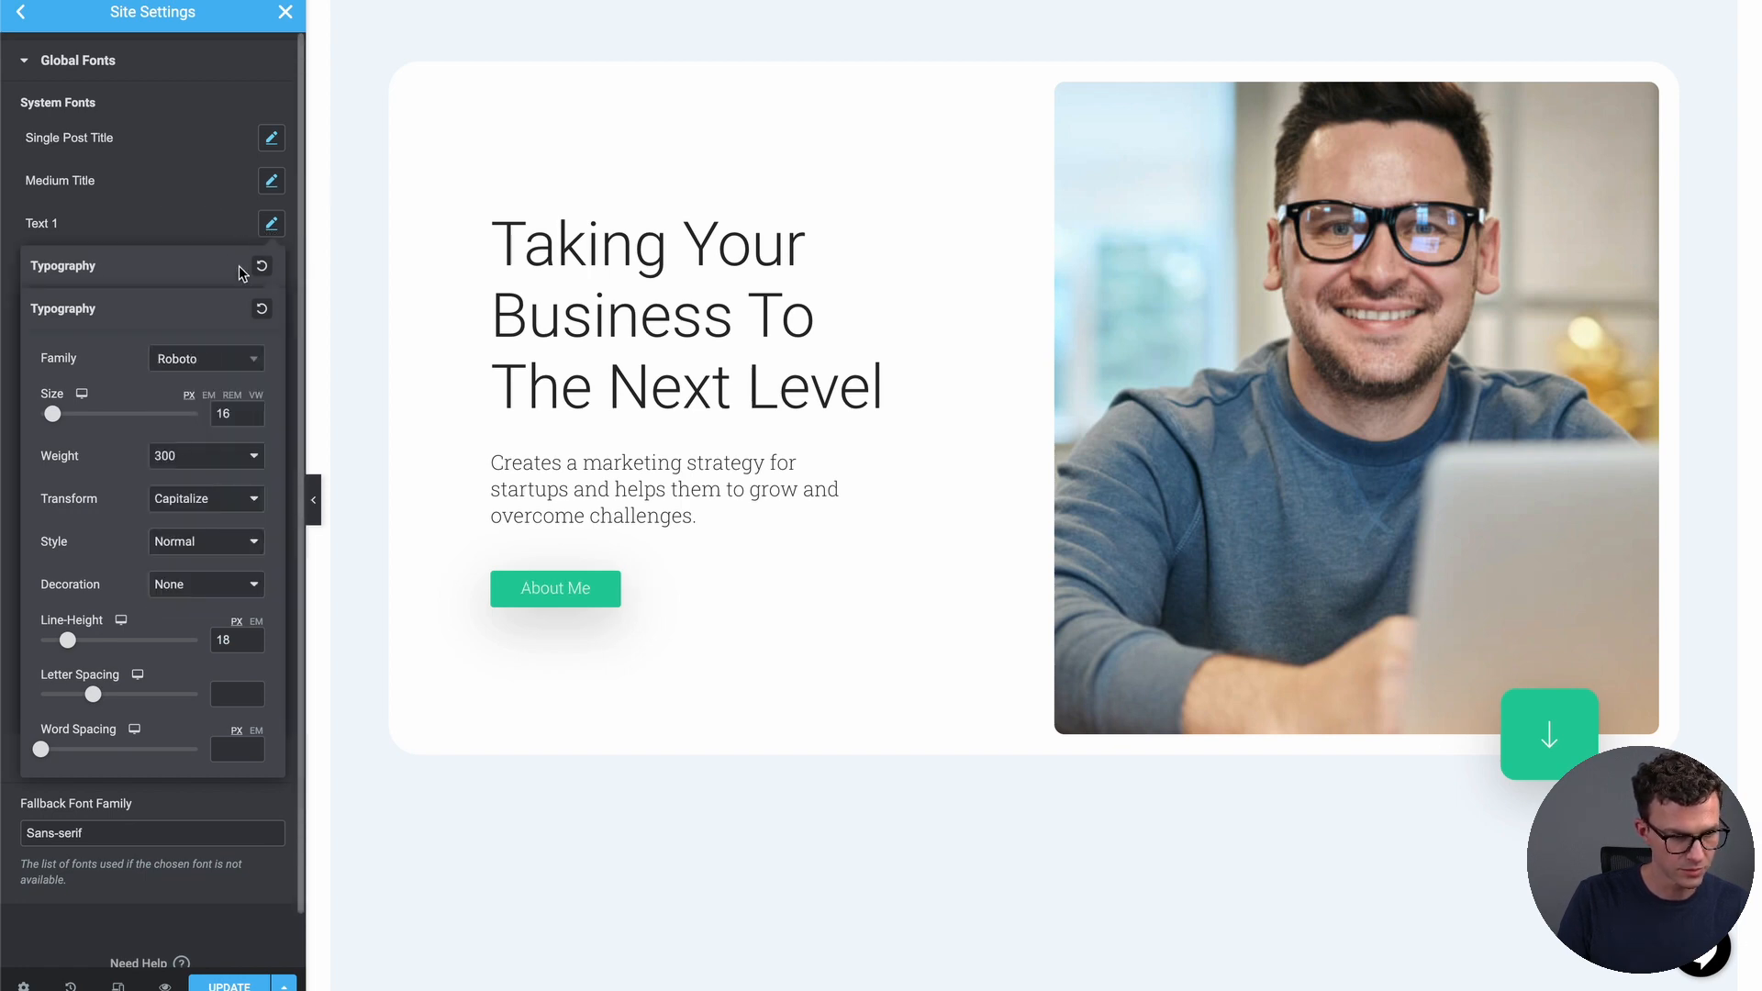
{"action": "left_click", "coordinate": [273, 193]}
{"action": "left_click", "coordinate": [271, 139]}
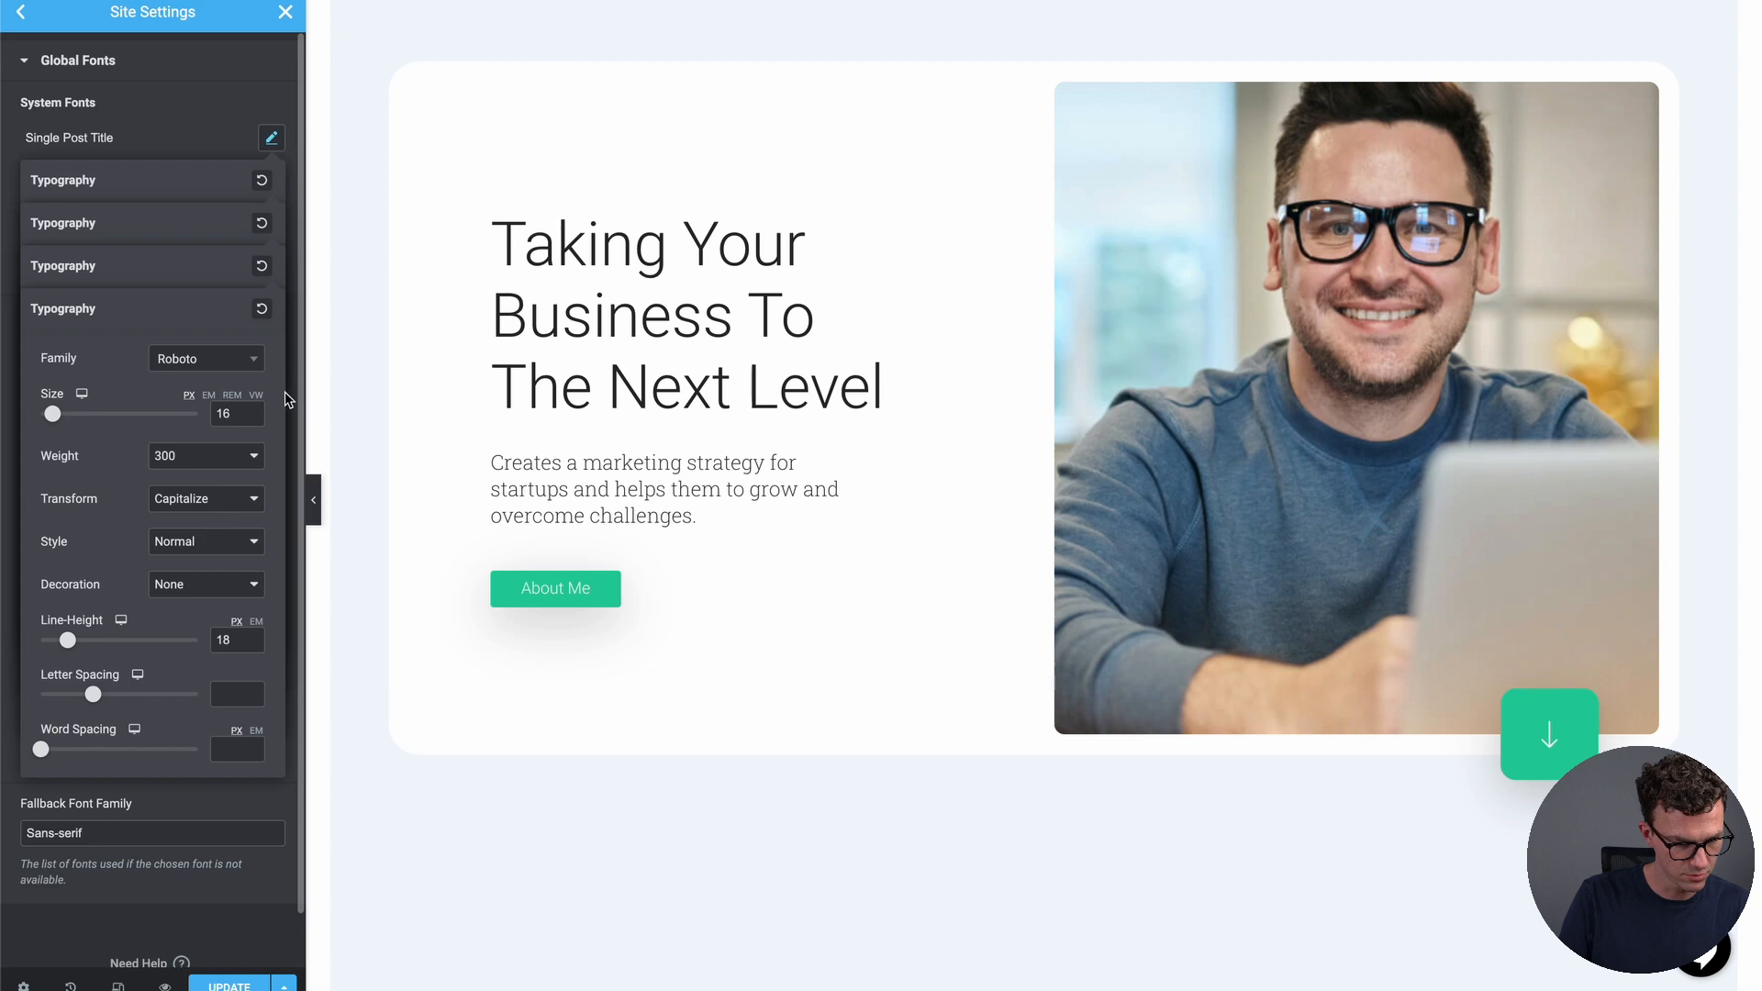
{"action": "left_click", "coordinate": [20, 314]}
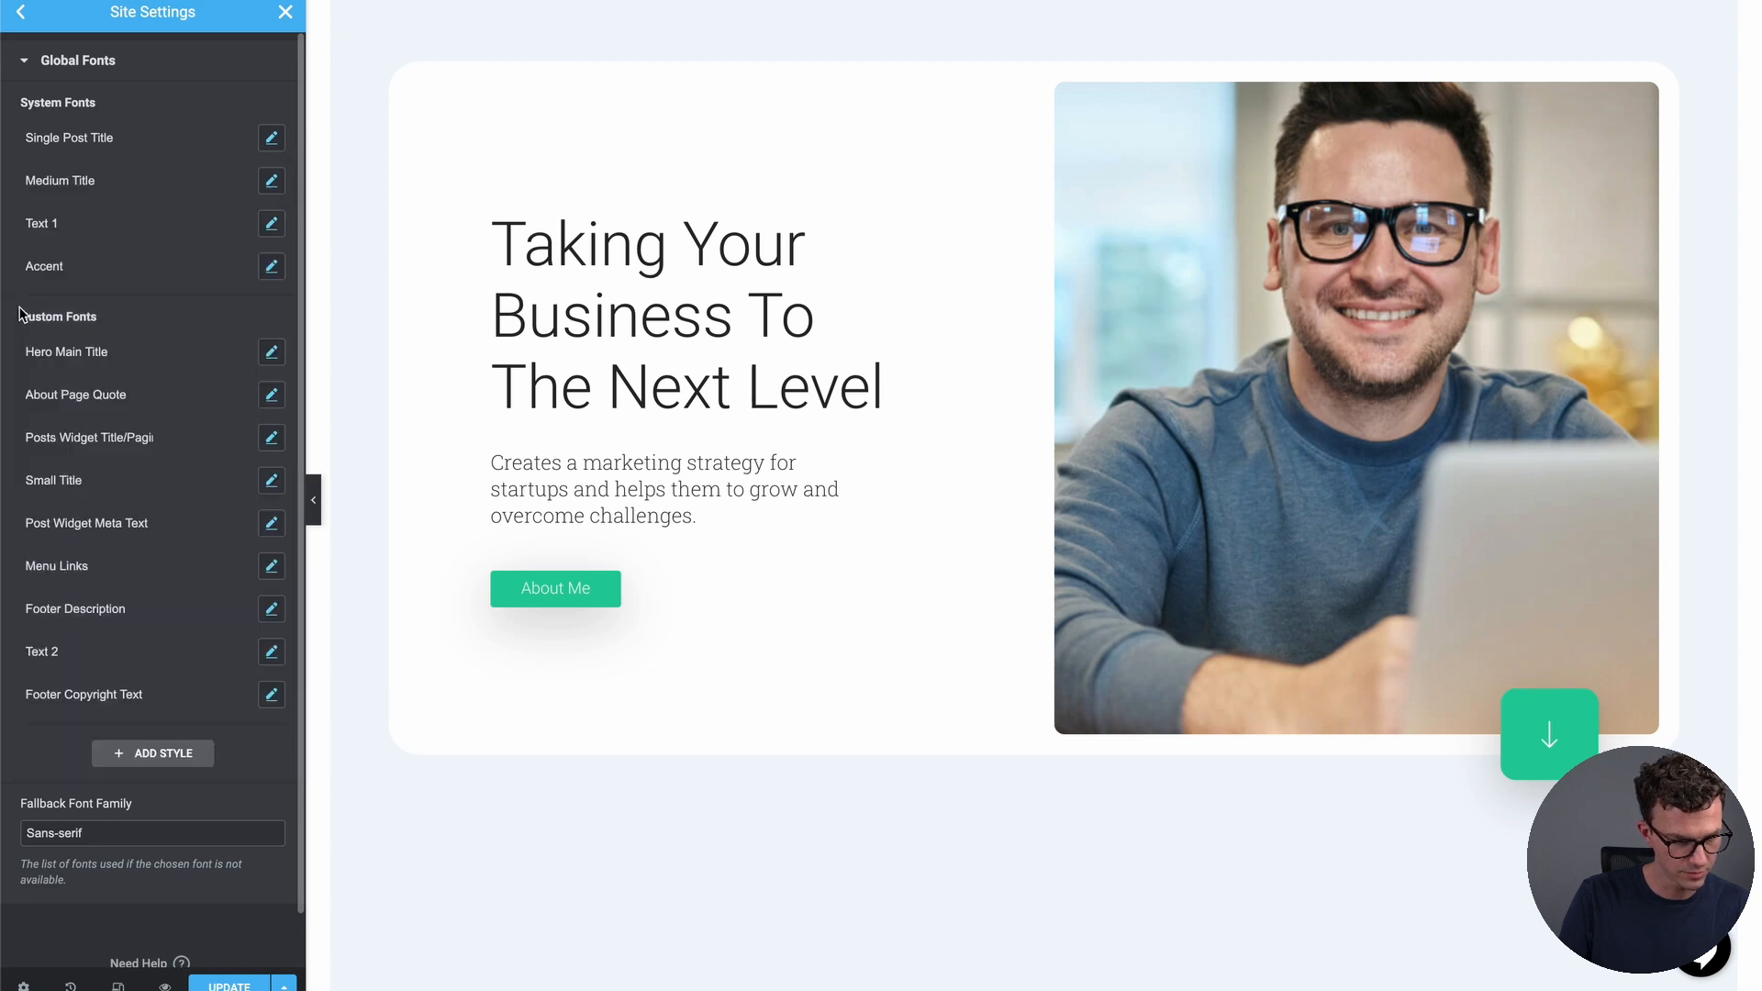
{"action": "left_click", "coordinate": [271, 138]}
{"action": "left_click", "coordinate": [272, 139]}
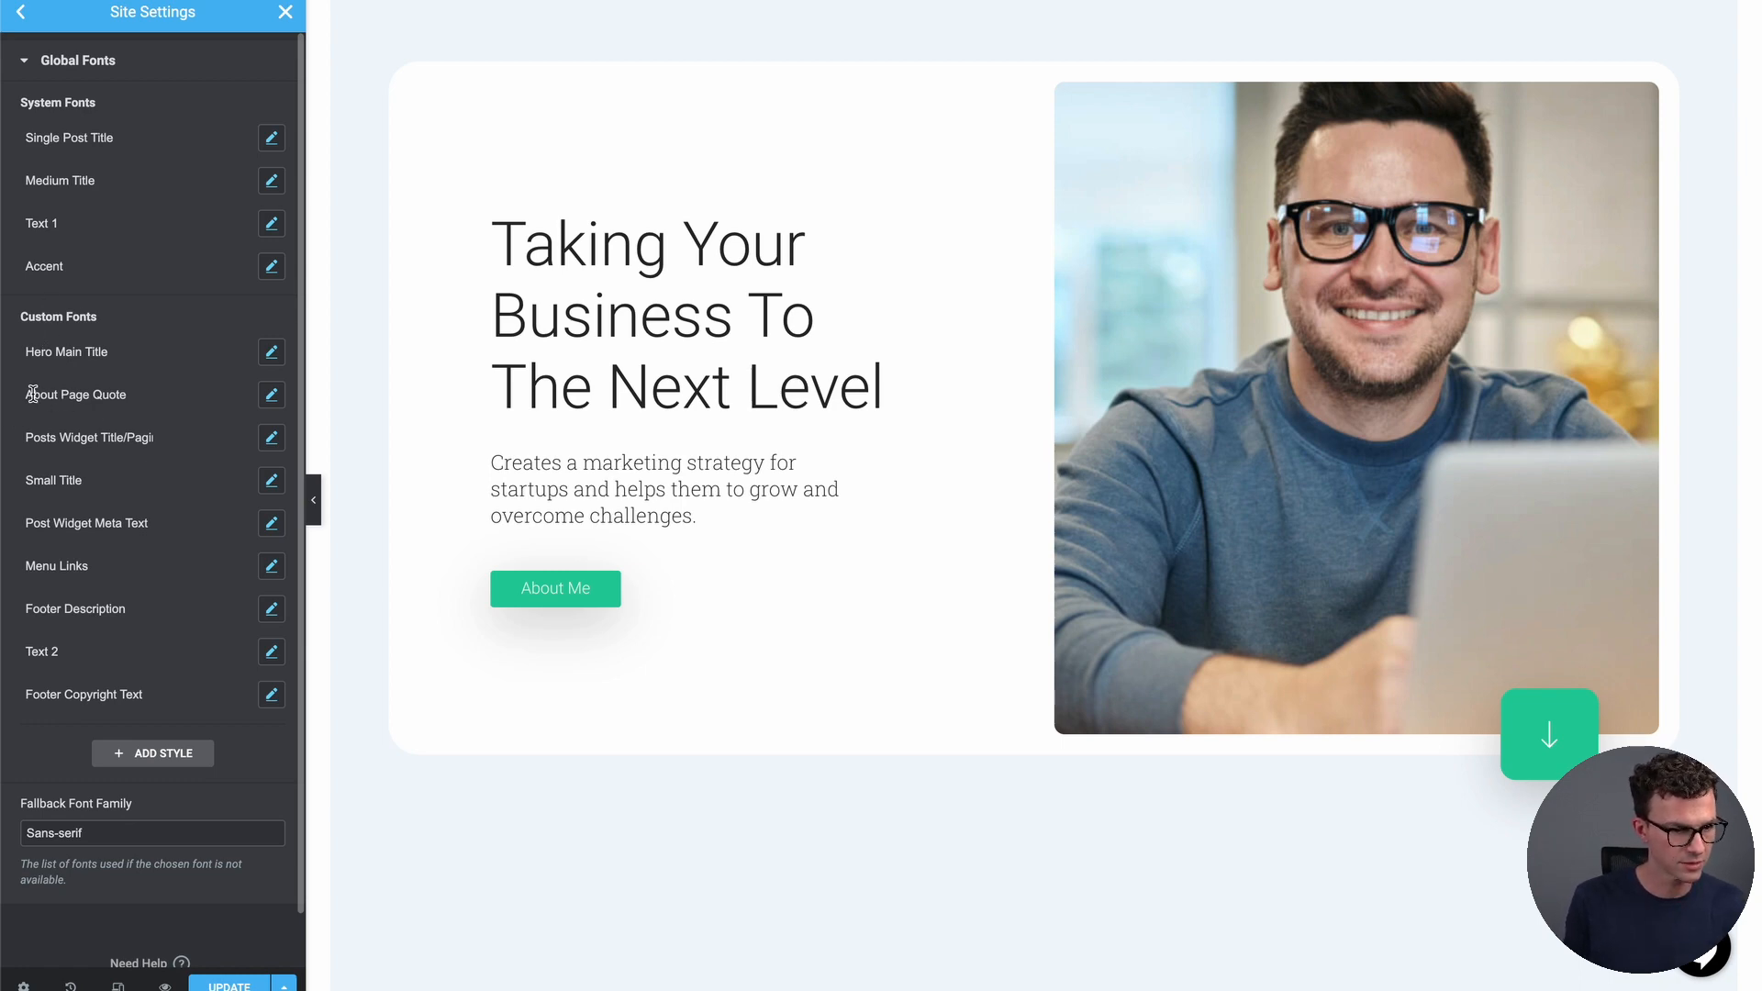
Set the About Page Quote font to Roboto and return to the Site Settings overview
{"action": "left_click", "coordinate": [271, 395]}
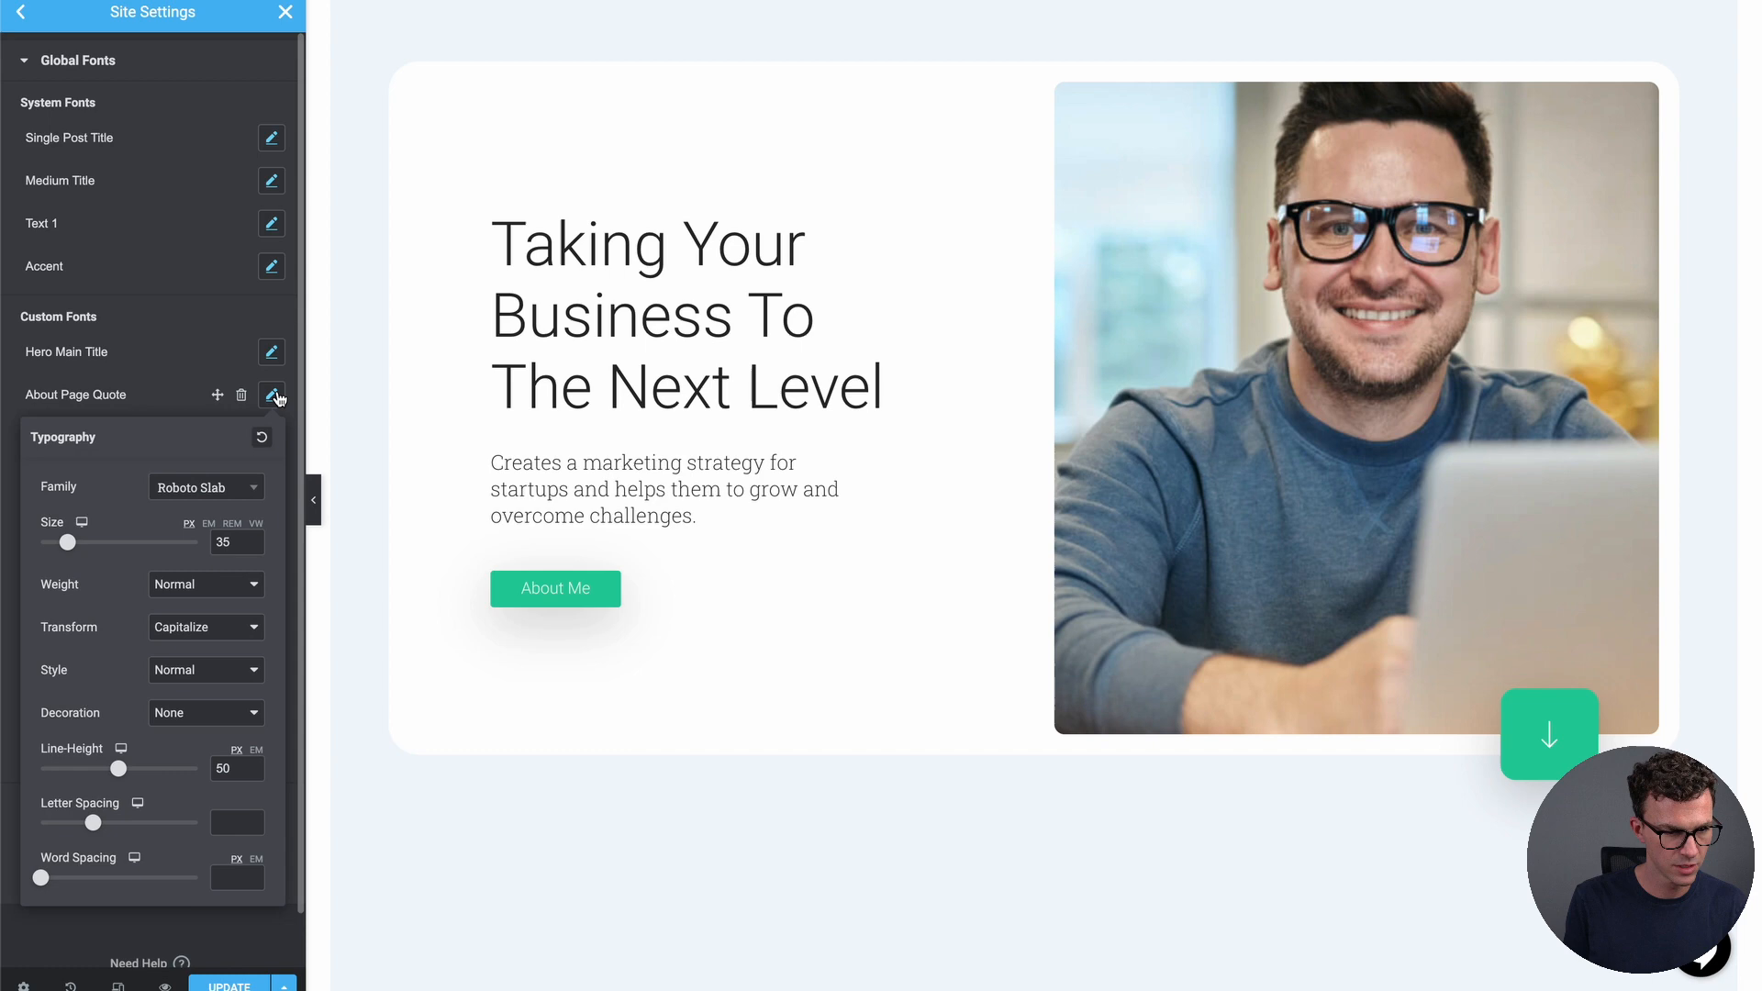
{"action": "left_click", "coordinate": [222, 488]}
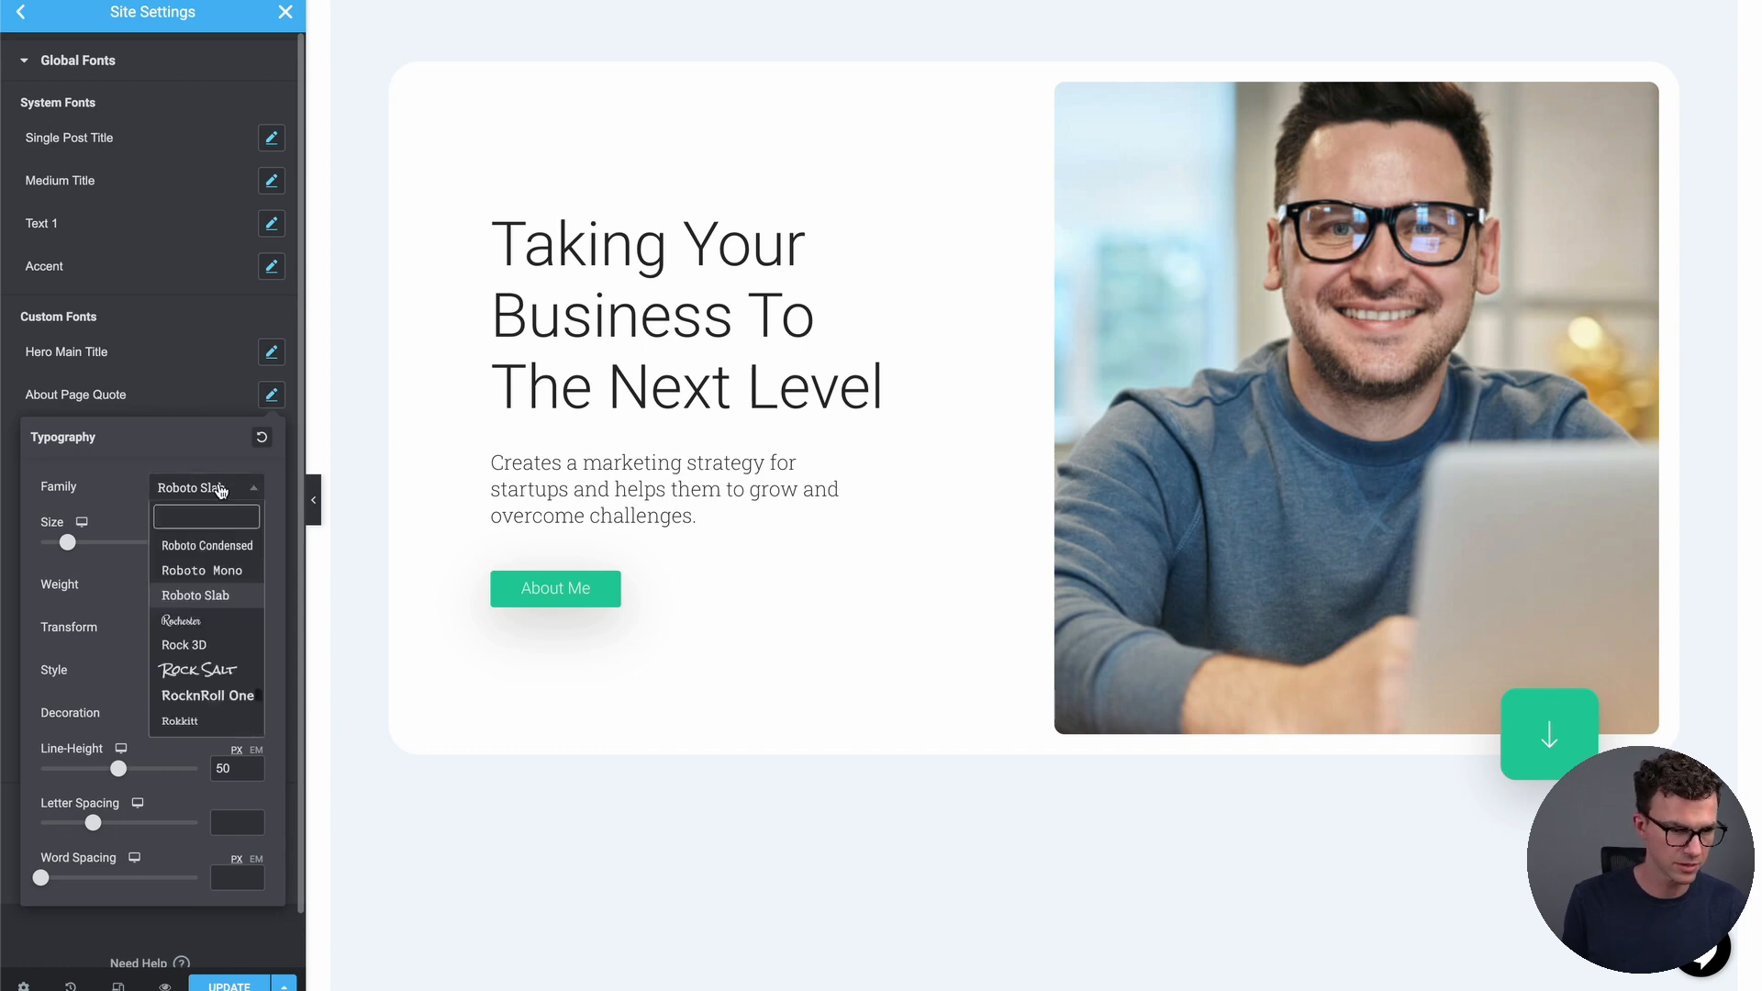
{"action": "left_click", "coordinate": [220, 567]}
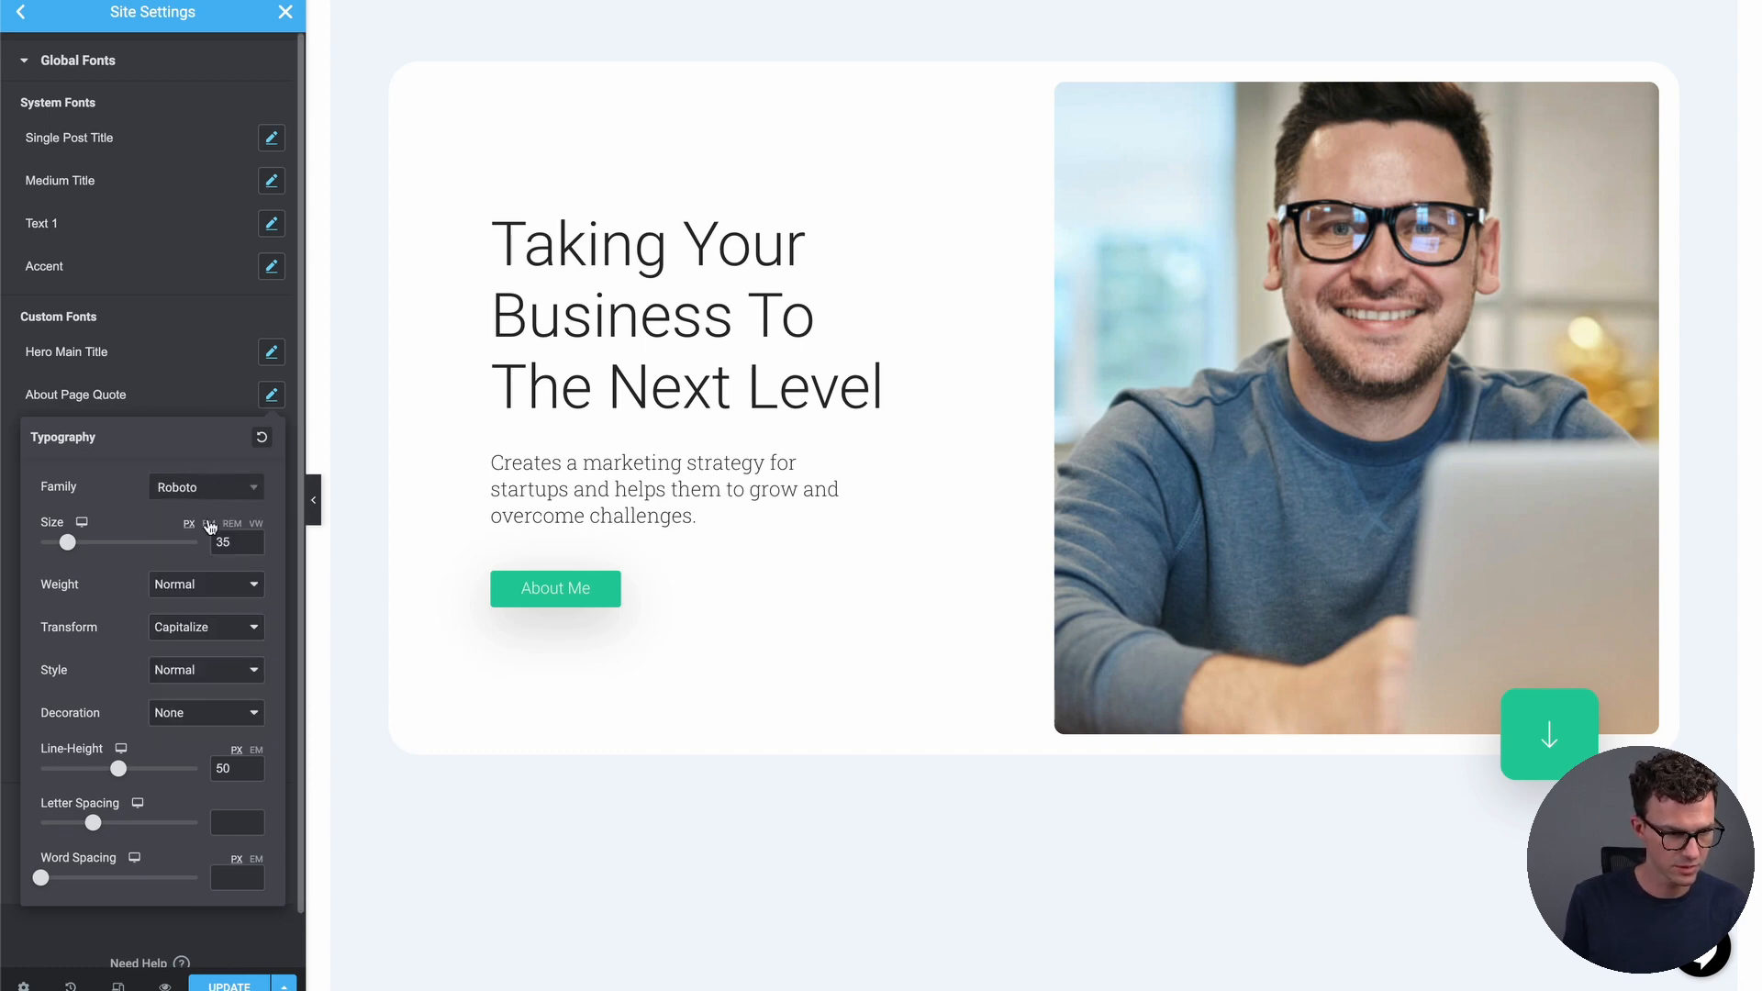
{"action": "left_click", "coordinate": [295, 361]}
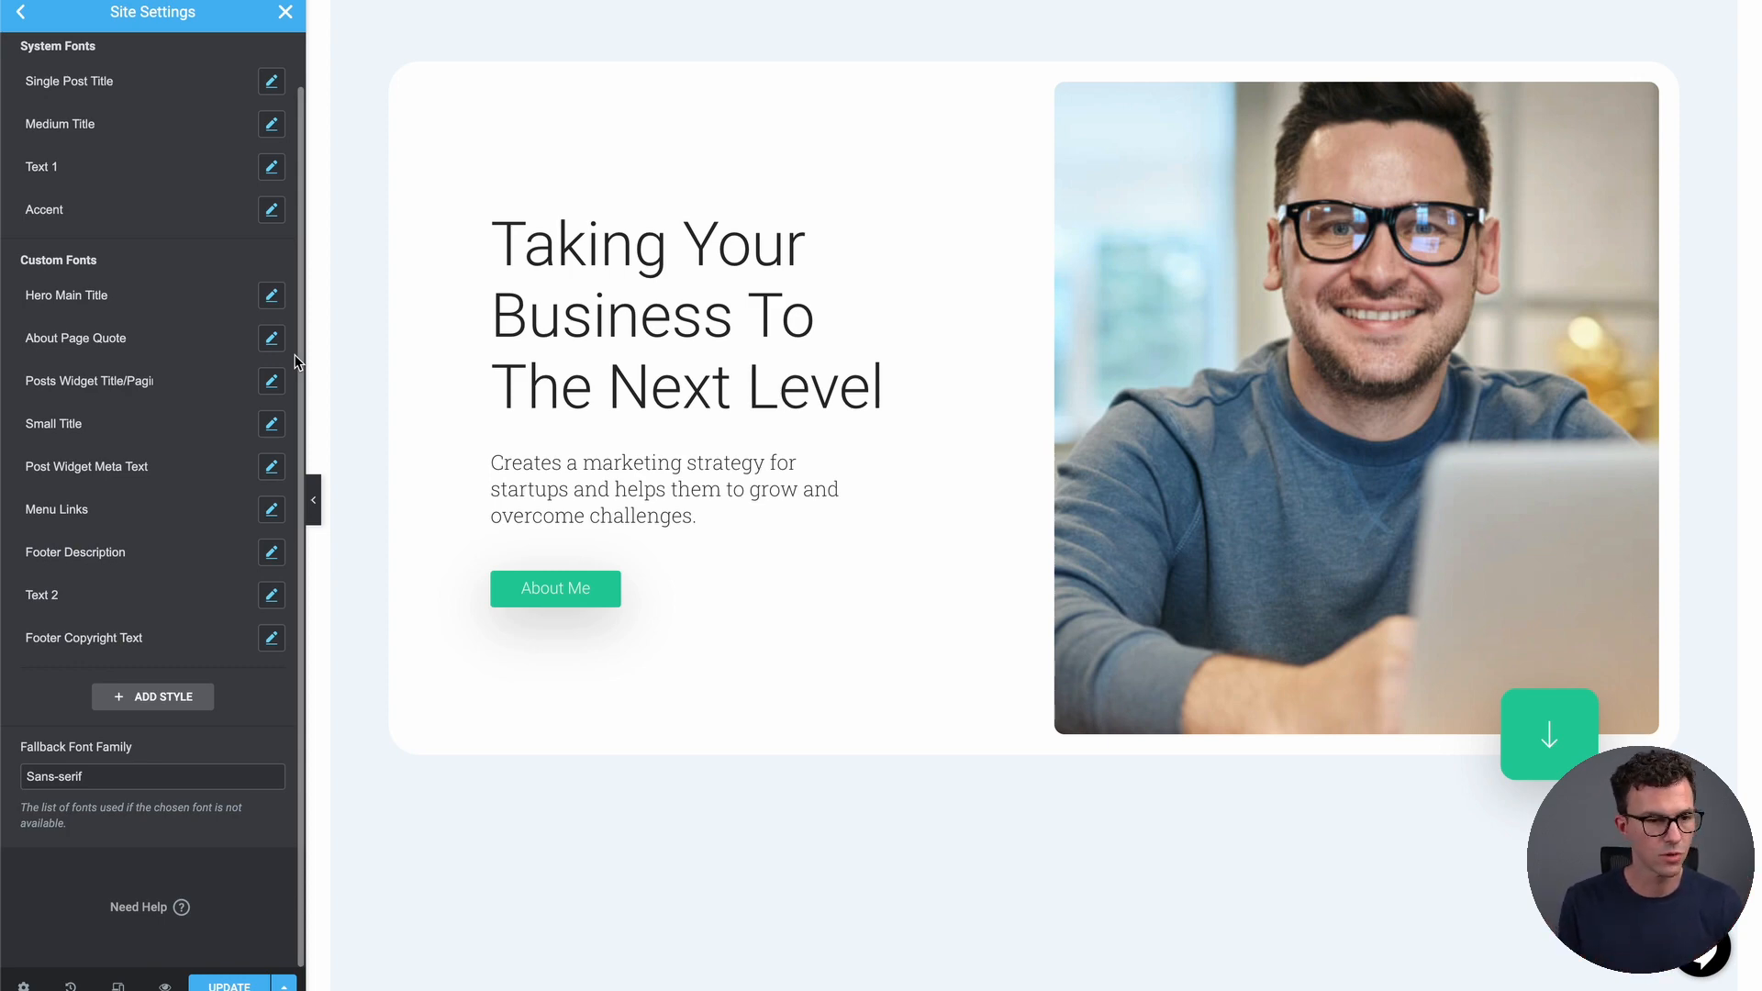
{"action": "left_click", "coordinate": [21, 15]}
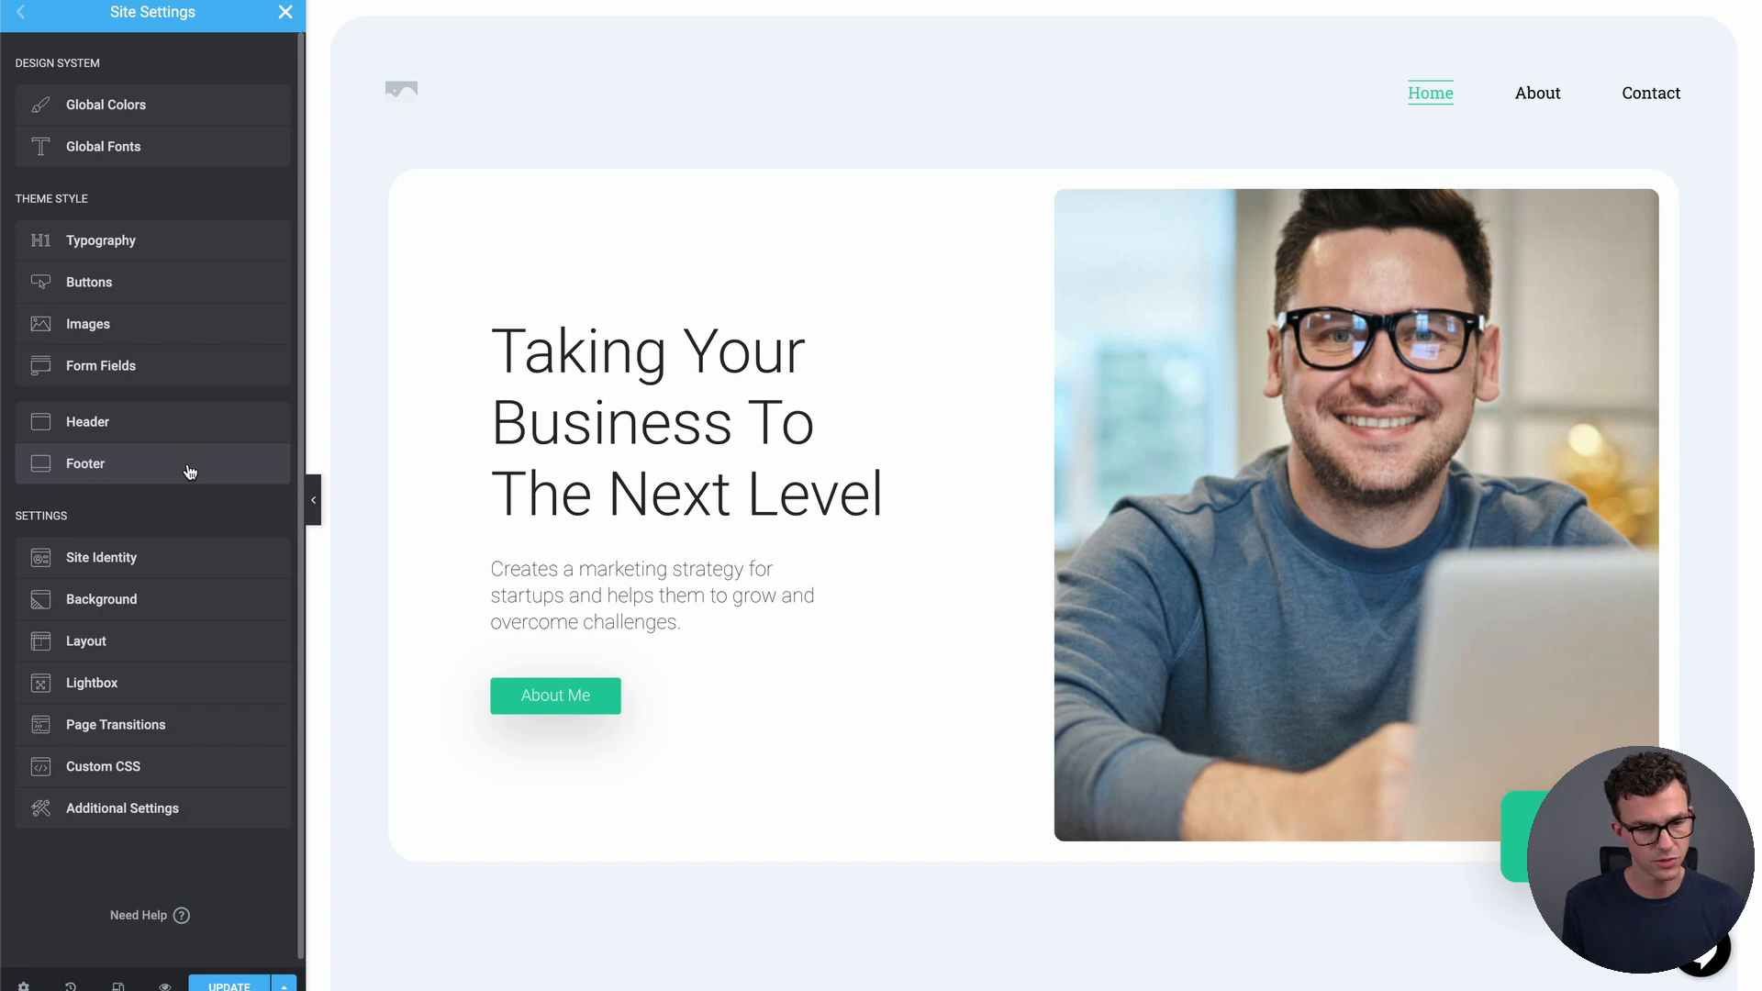
In Site Identity, replace the Site Description with 'Best personal finance website on the internet'
{"action": "left_click", "coordinate": [128, 562]}
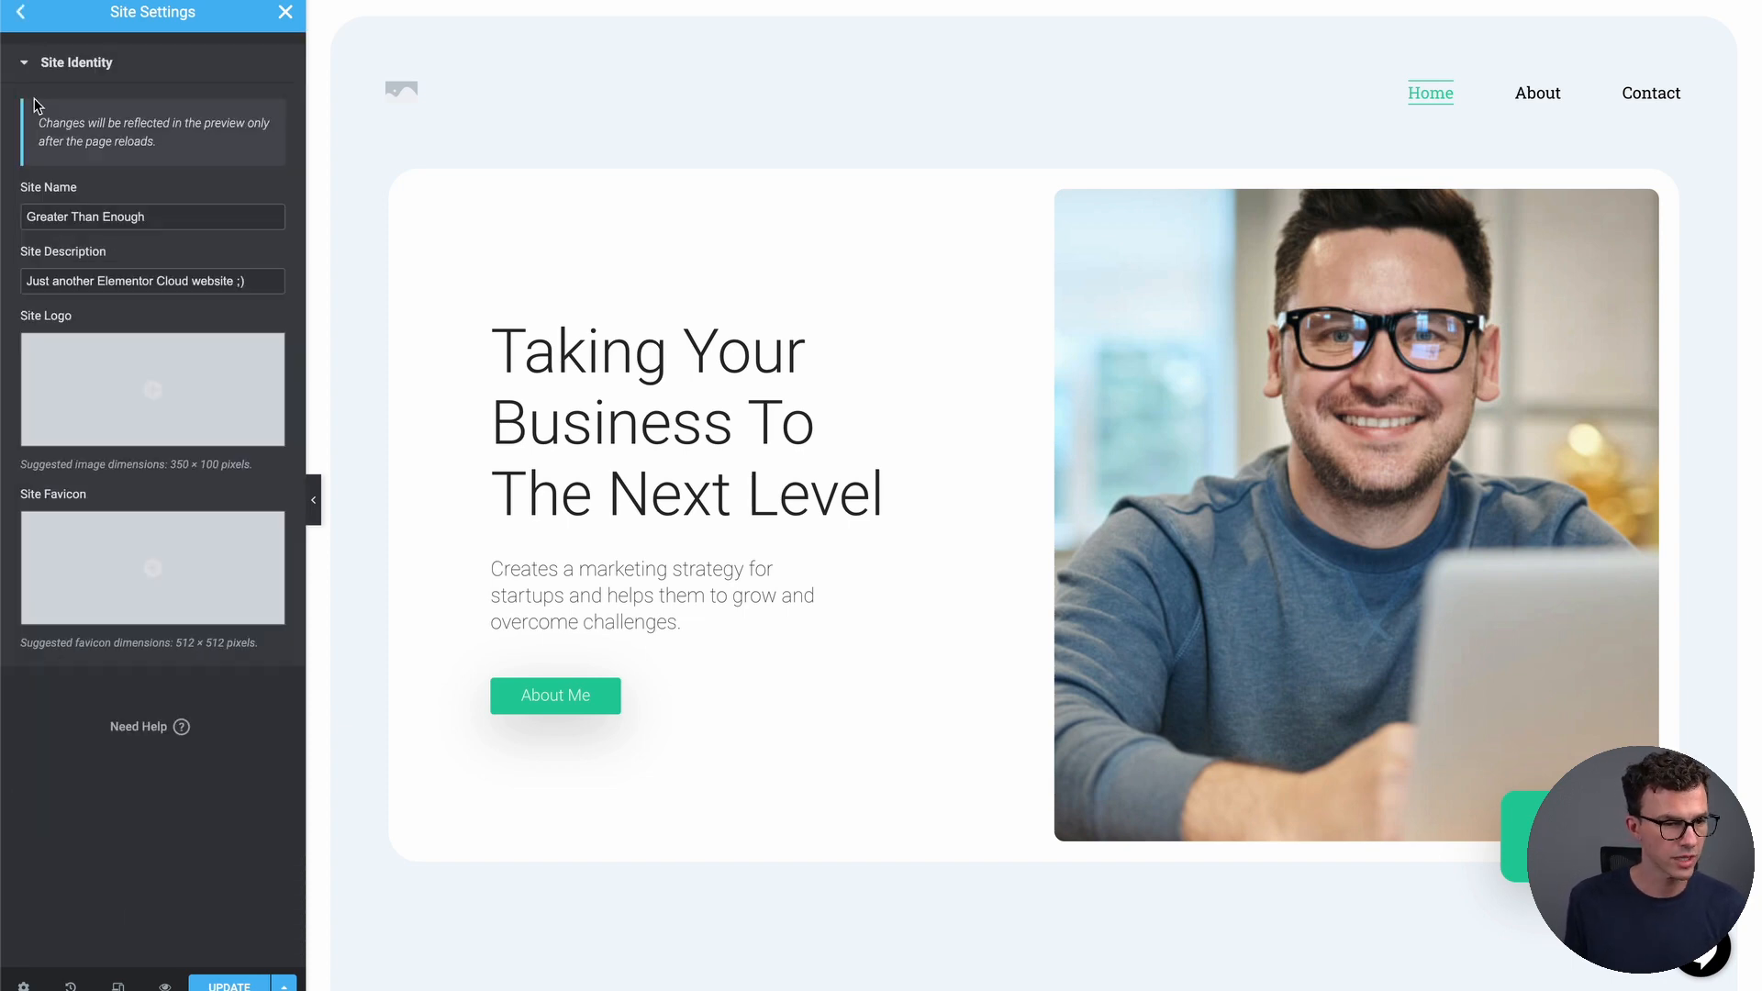
{"action": "triple_click", "coordinate": [247, 282]}
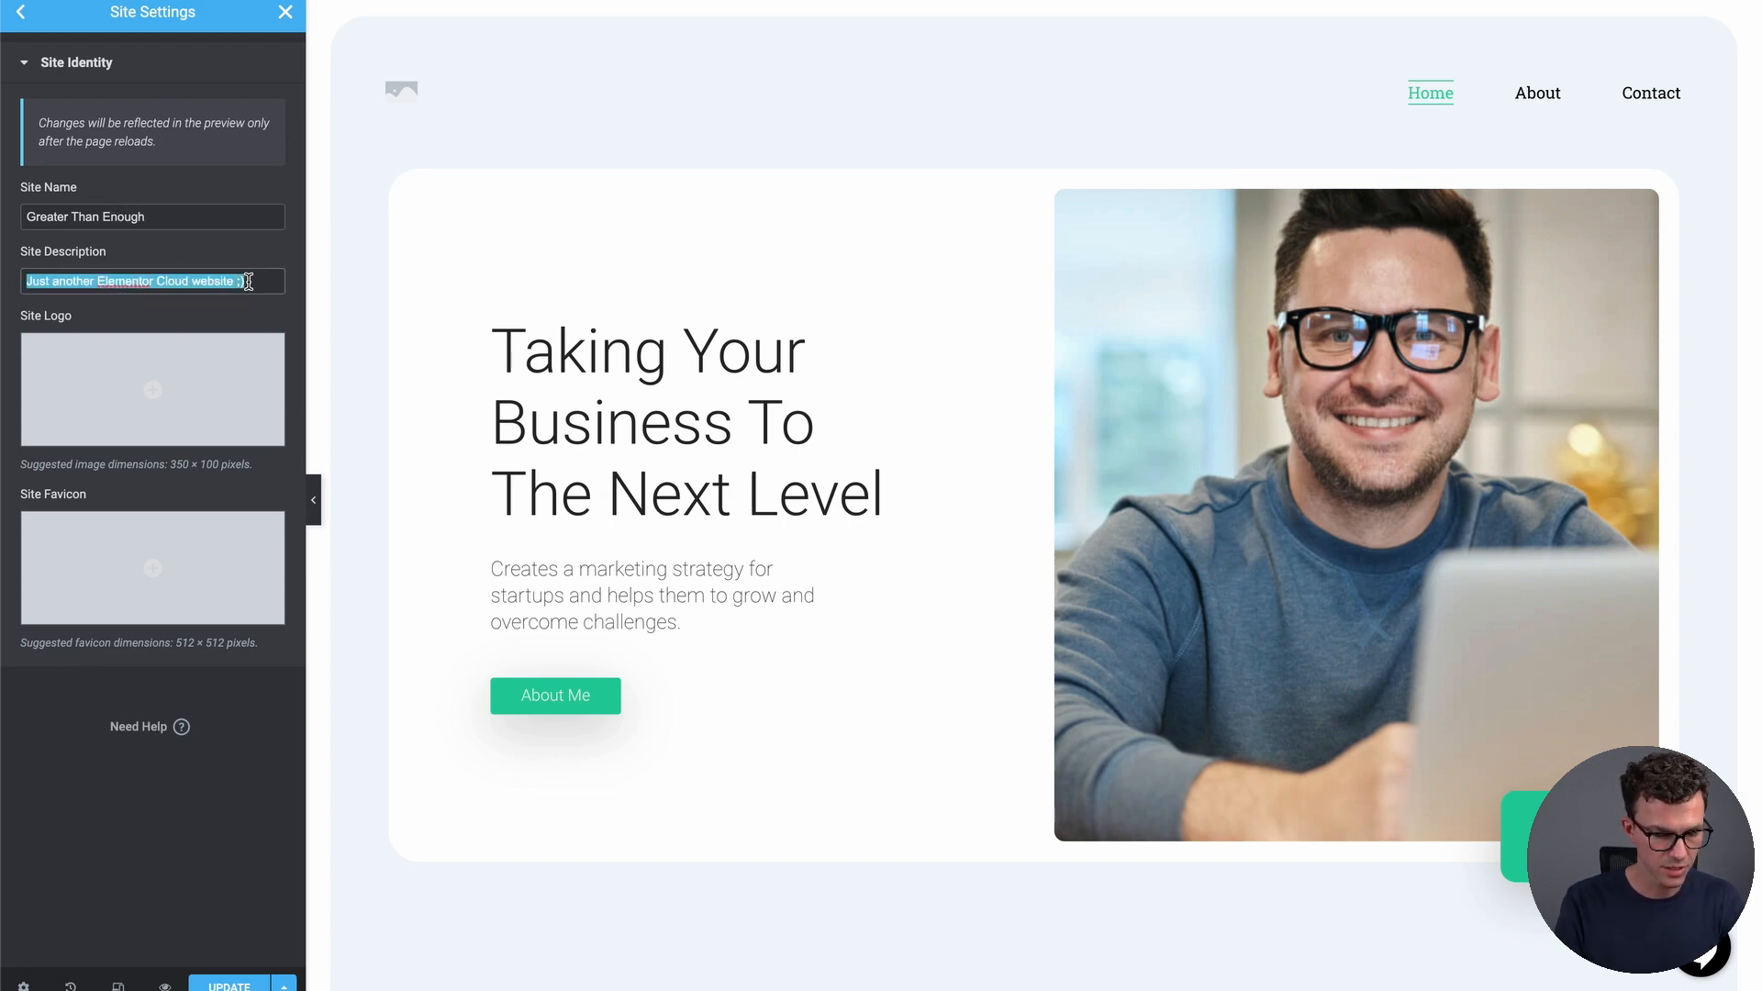
{"action": "type", "text": "Best "}
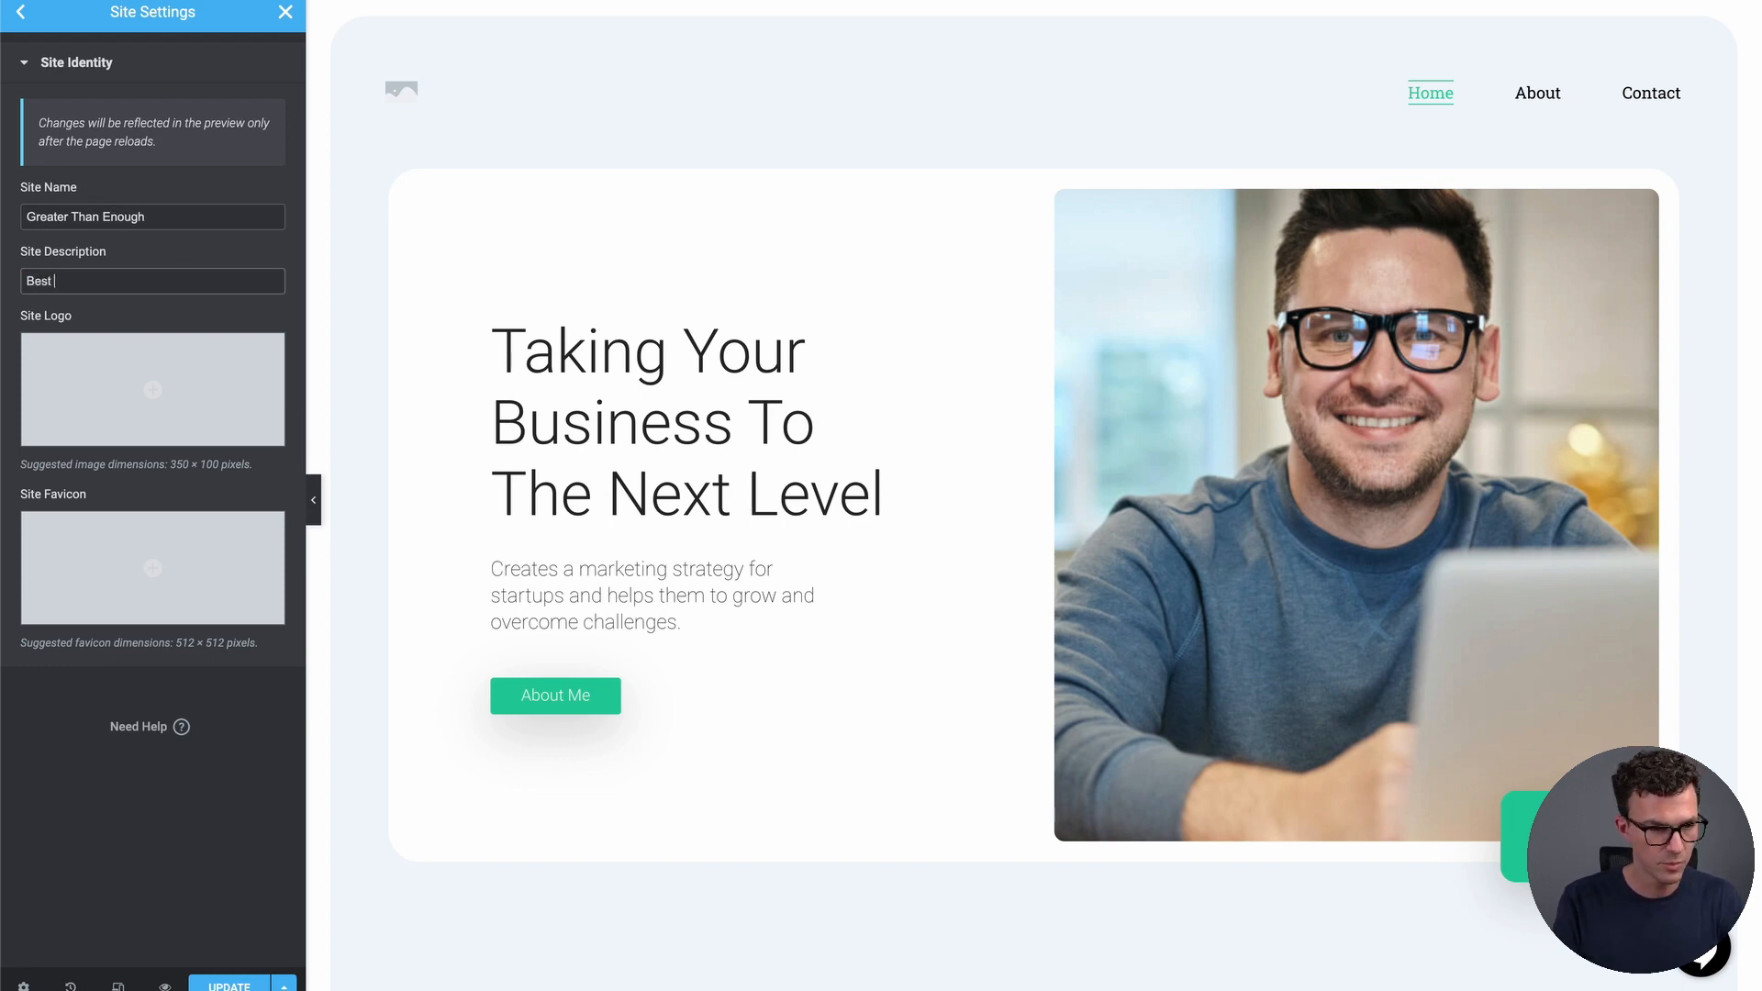
{"action": "type", "text": "personal finance webstie "}
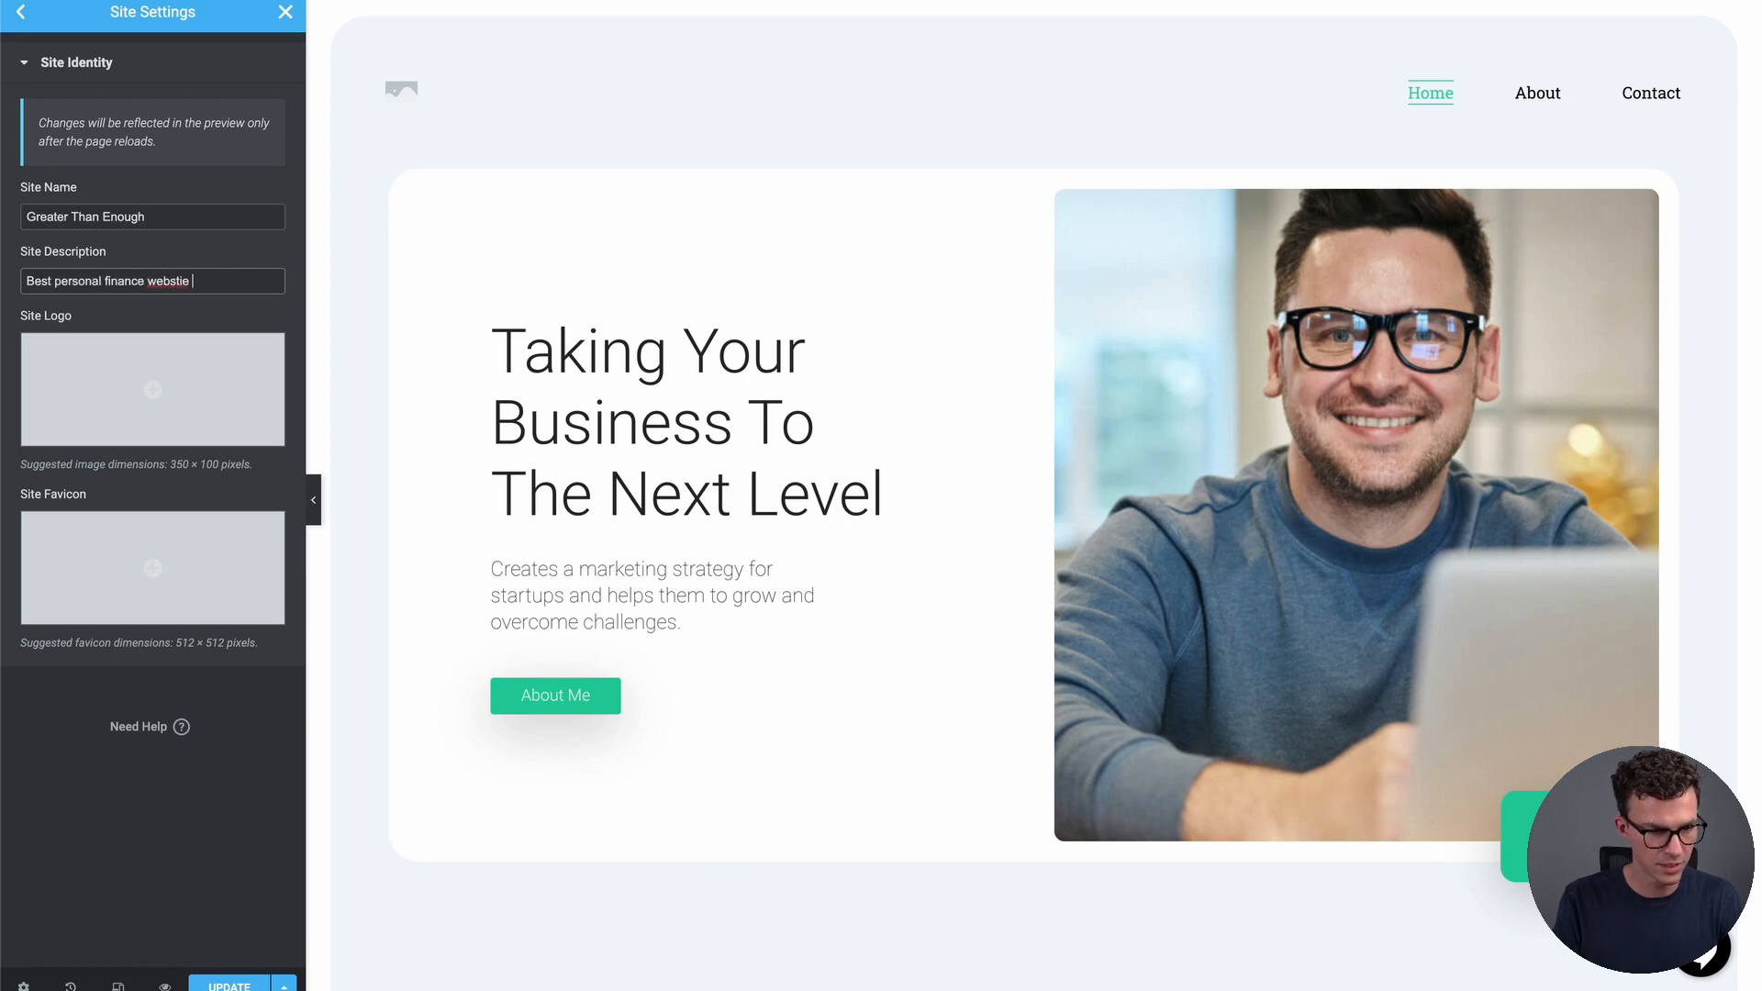
{"action": "type", "text": "on"}
{"action": "key", "text": "BackSpace"}
{"action": "key", "text": "BackSpace"}
{"action": "key", "text": "BackSpace"}
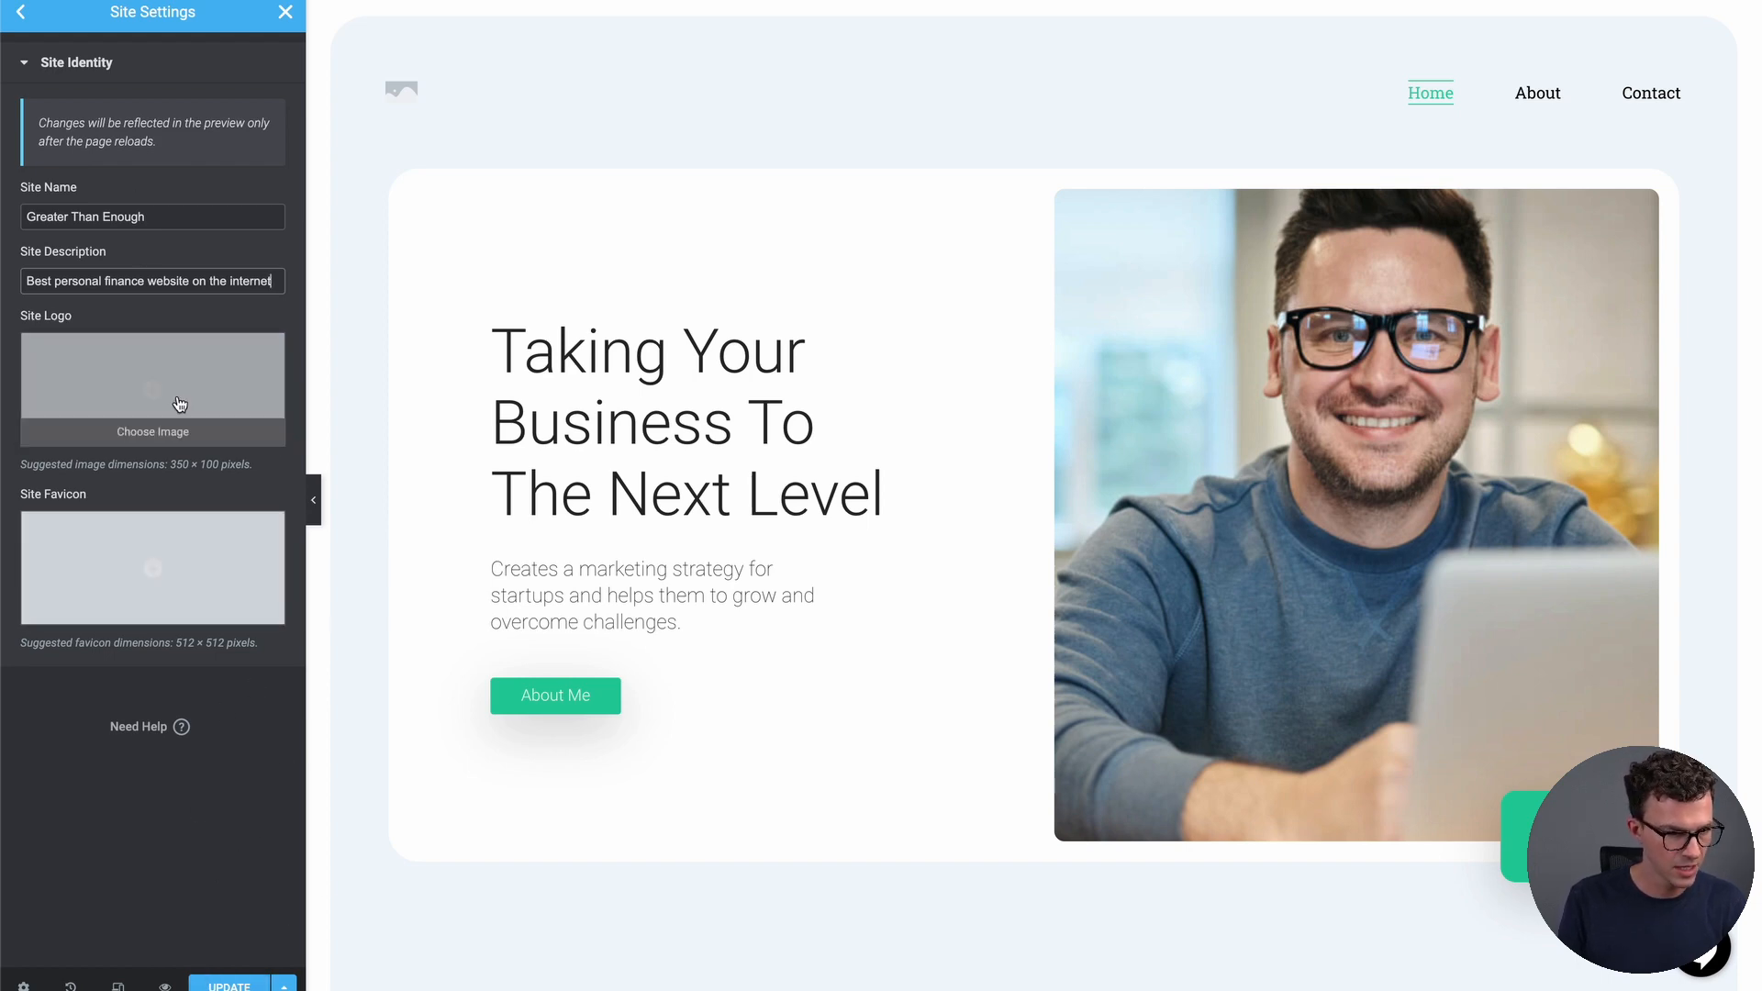
Set the 'enough' logo image from the Media Library as the Site Logo
{"action": "left_click", "coordinate": [151, 382]}
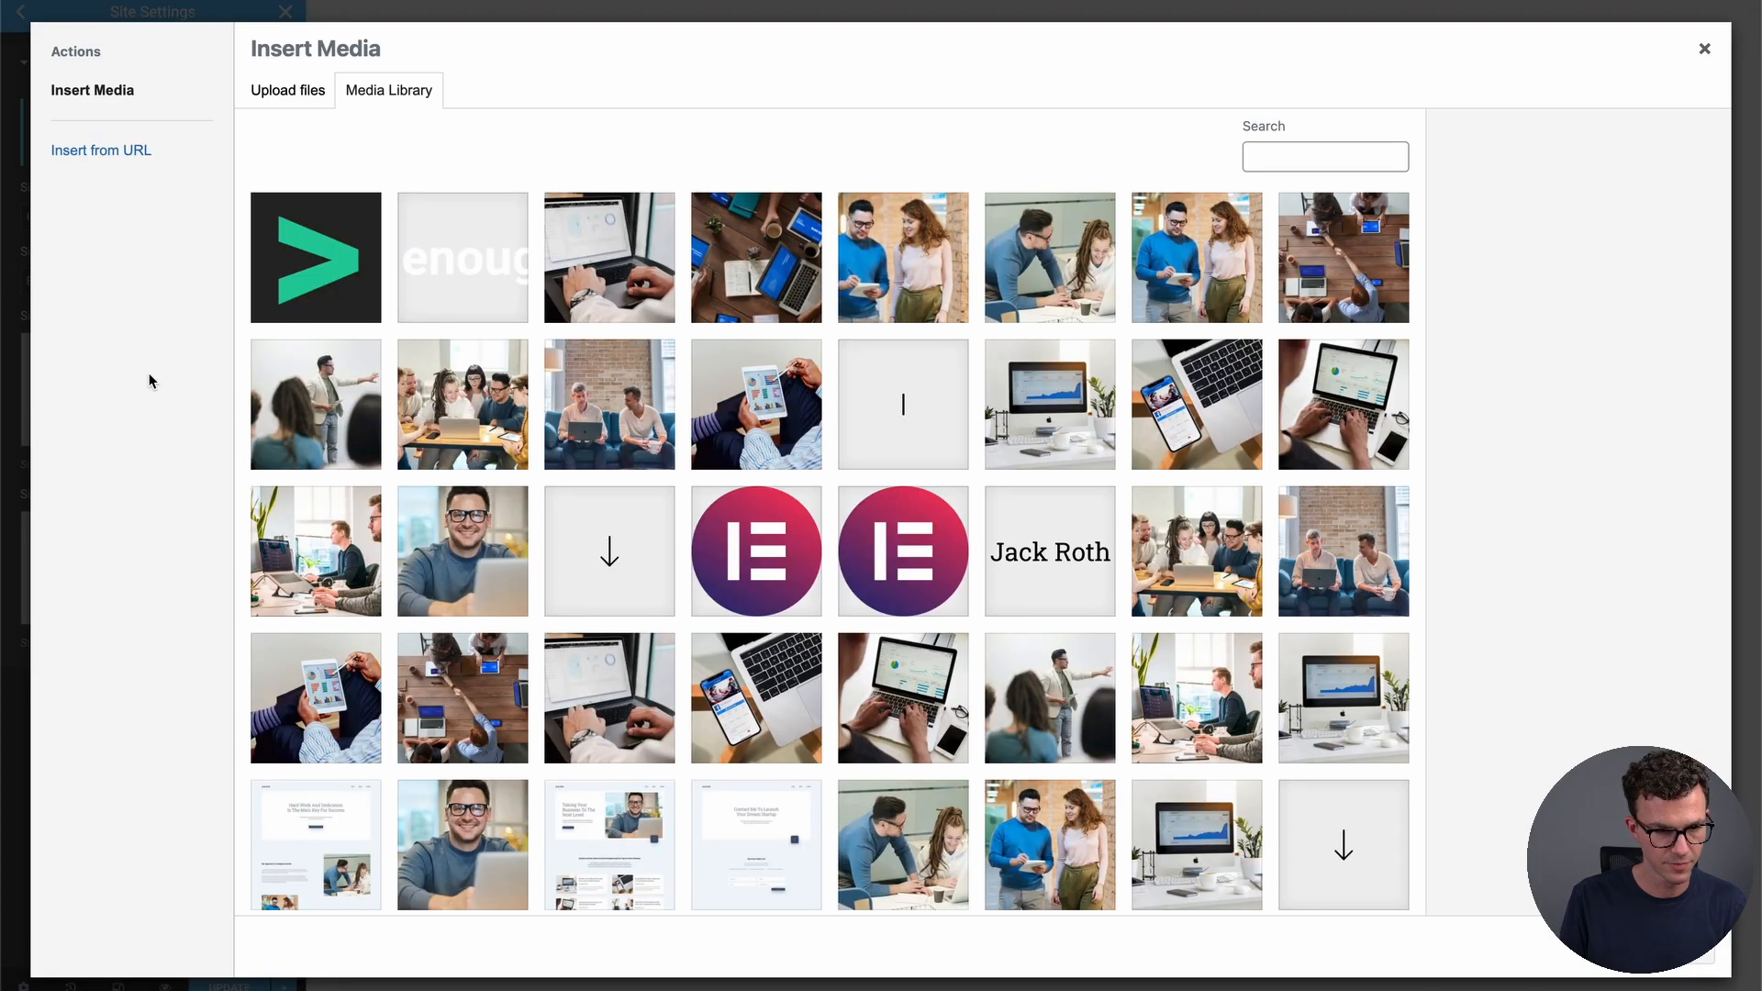
{"action": "left_click", "coordinate": [460, 257]}
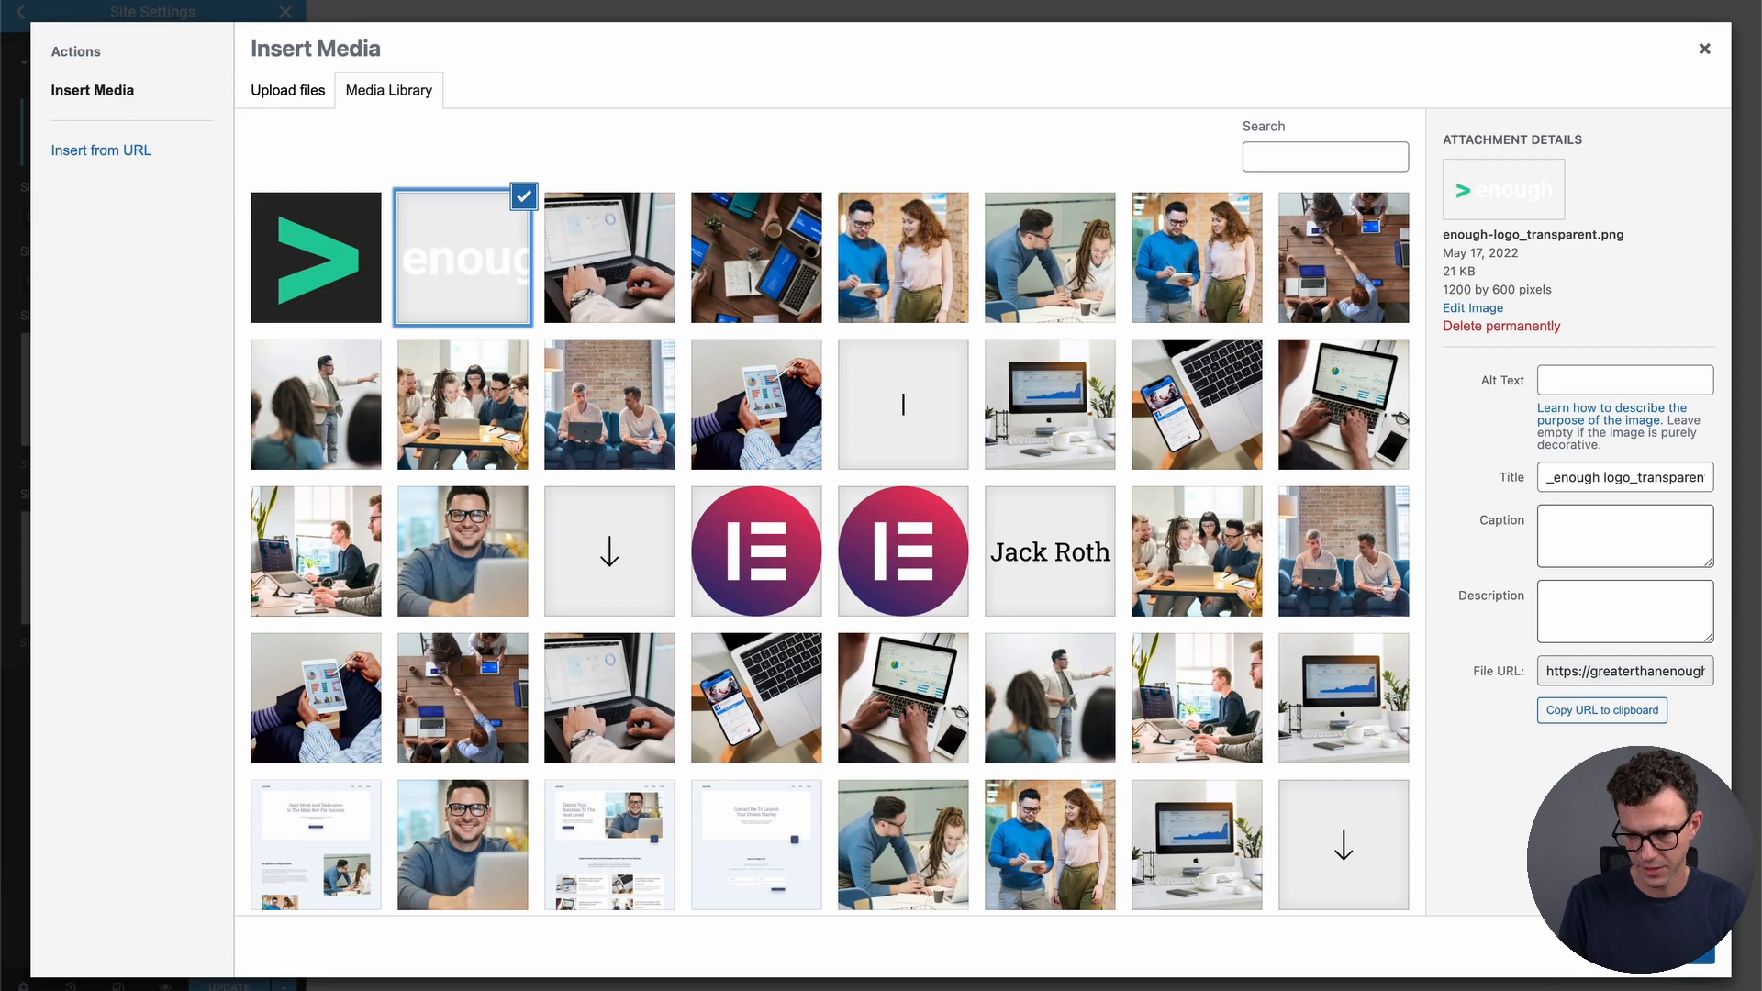
{"action": "left_click", "coordinate": [1671, 950]}
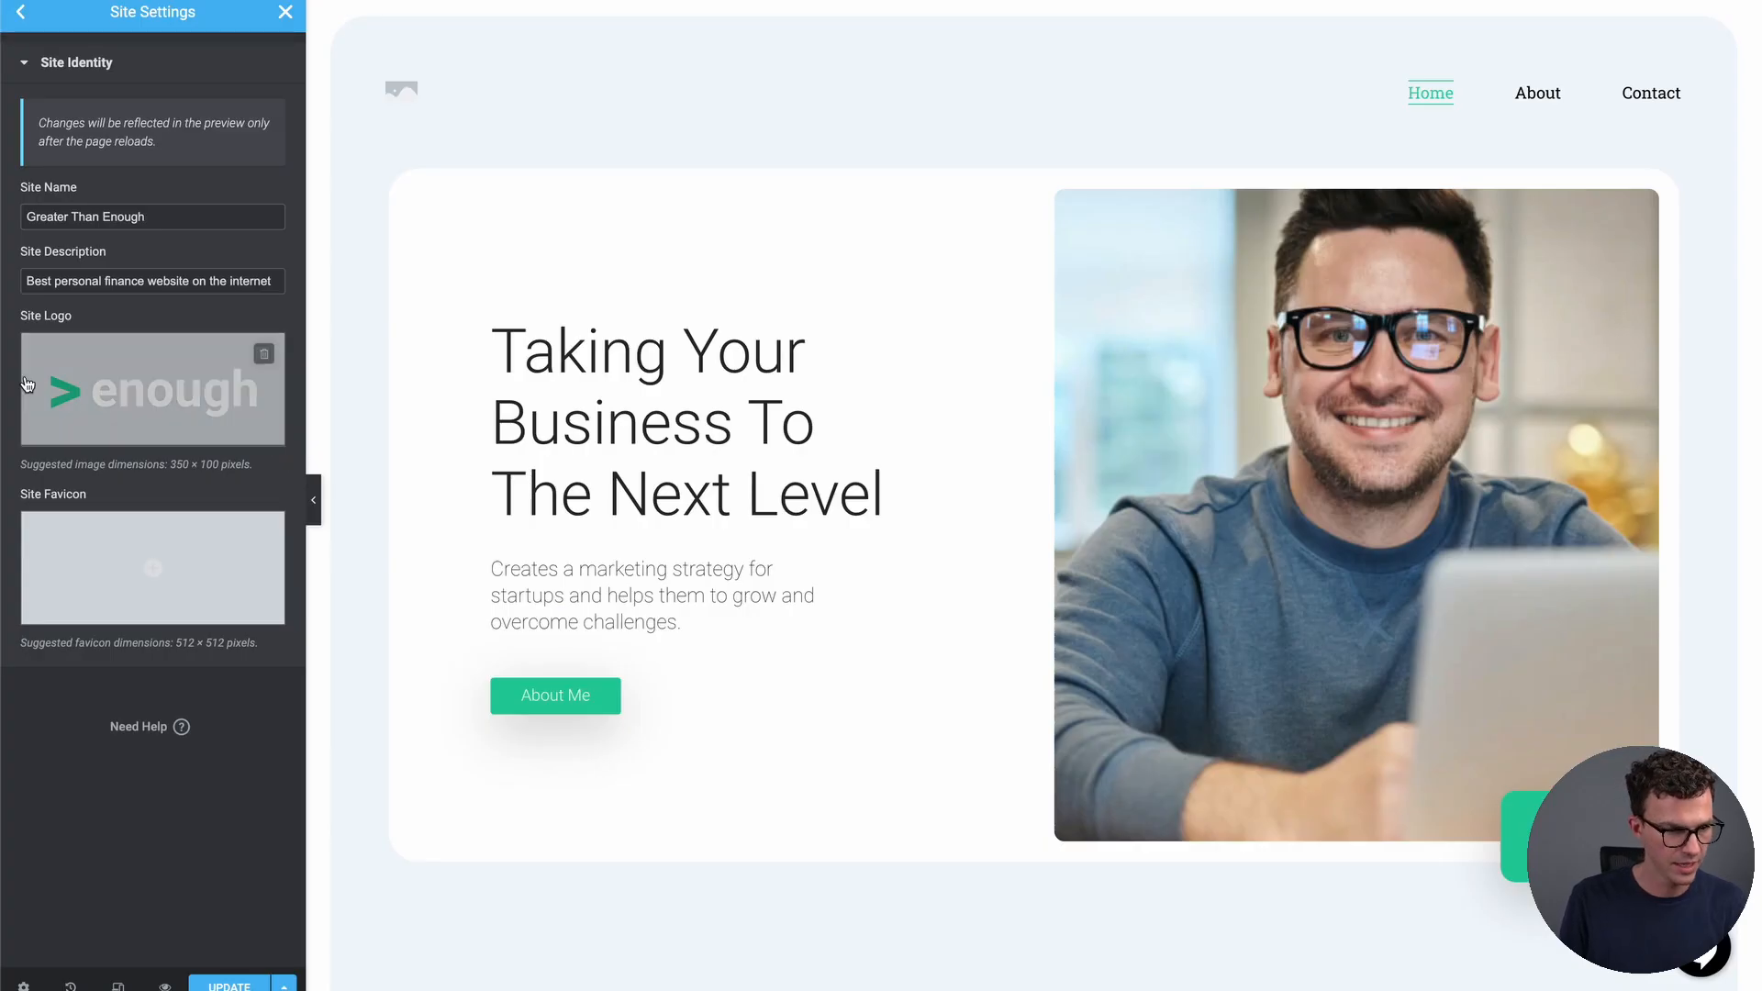
Set the green arrow enough-icon.png as the Site Favicon and save the settings
{"action": "mouse_move", "coordinate": [117, 578]}
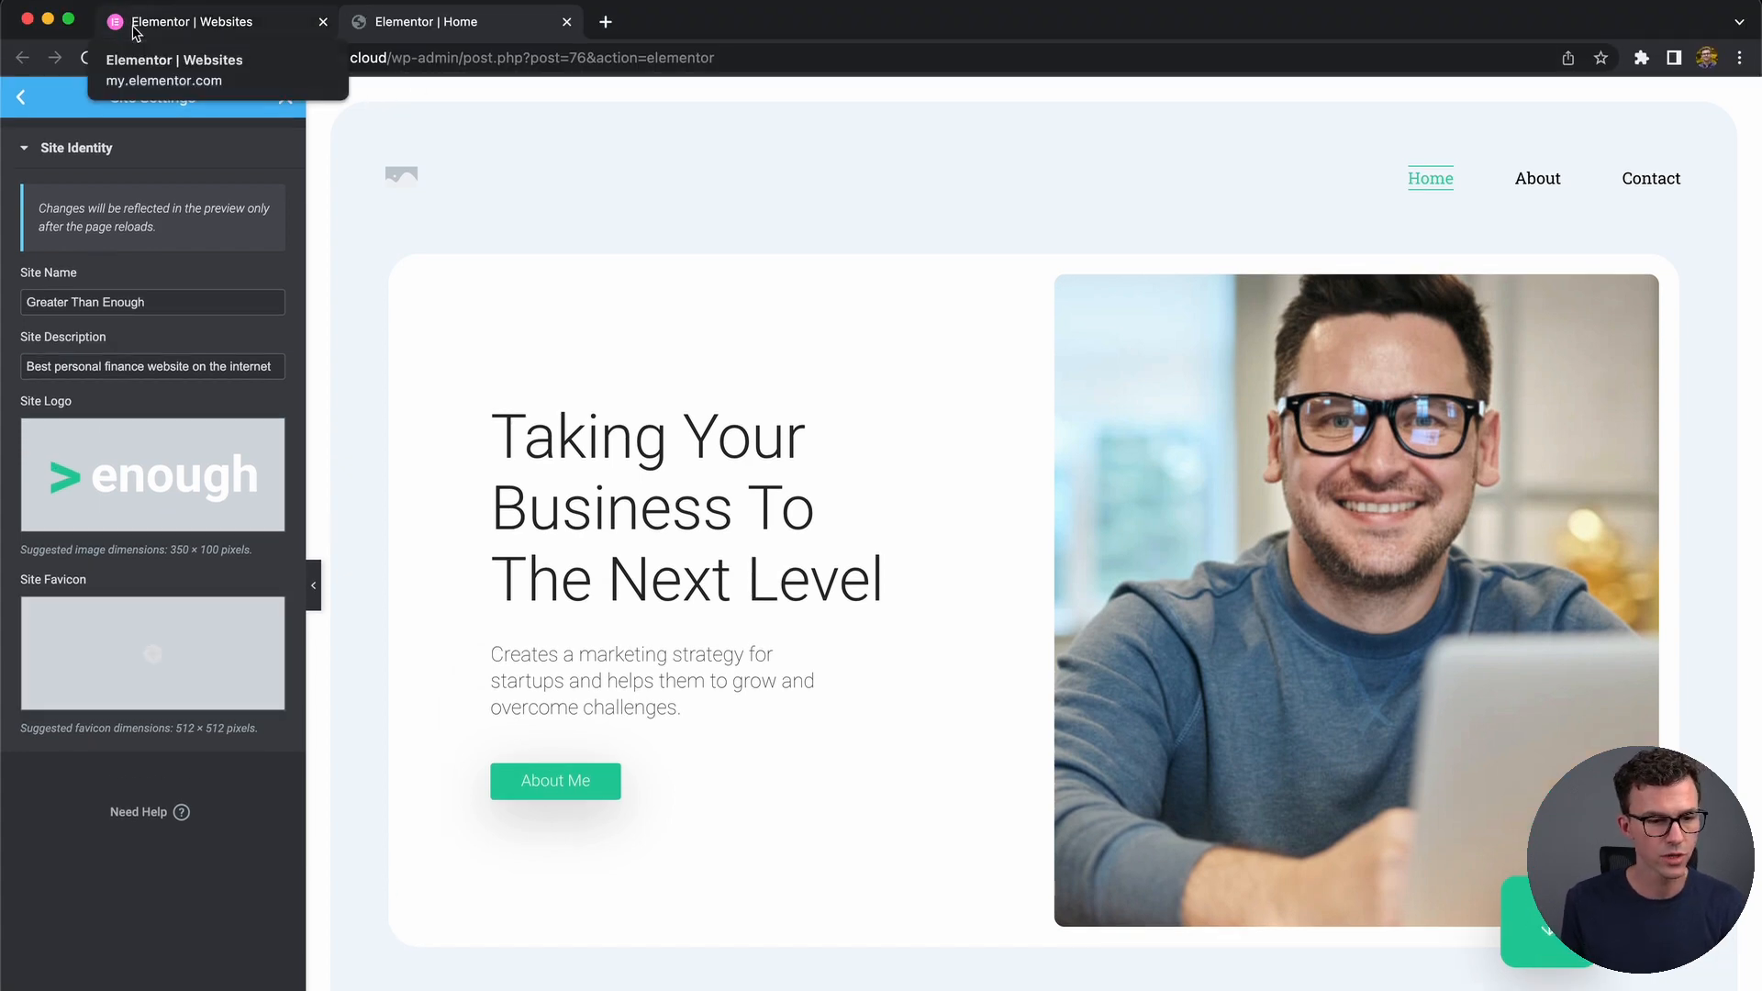
{"action": "mouse_move", "coordinate": [183, 684]}
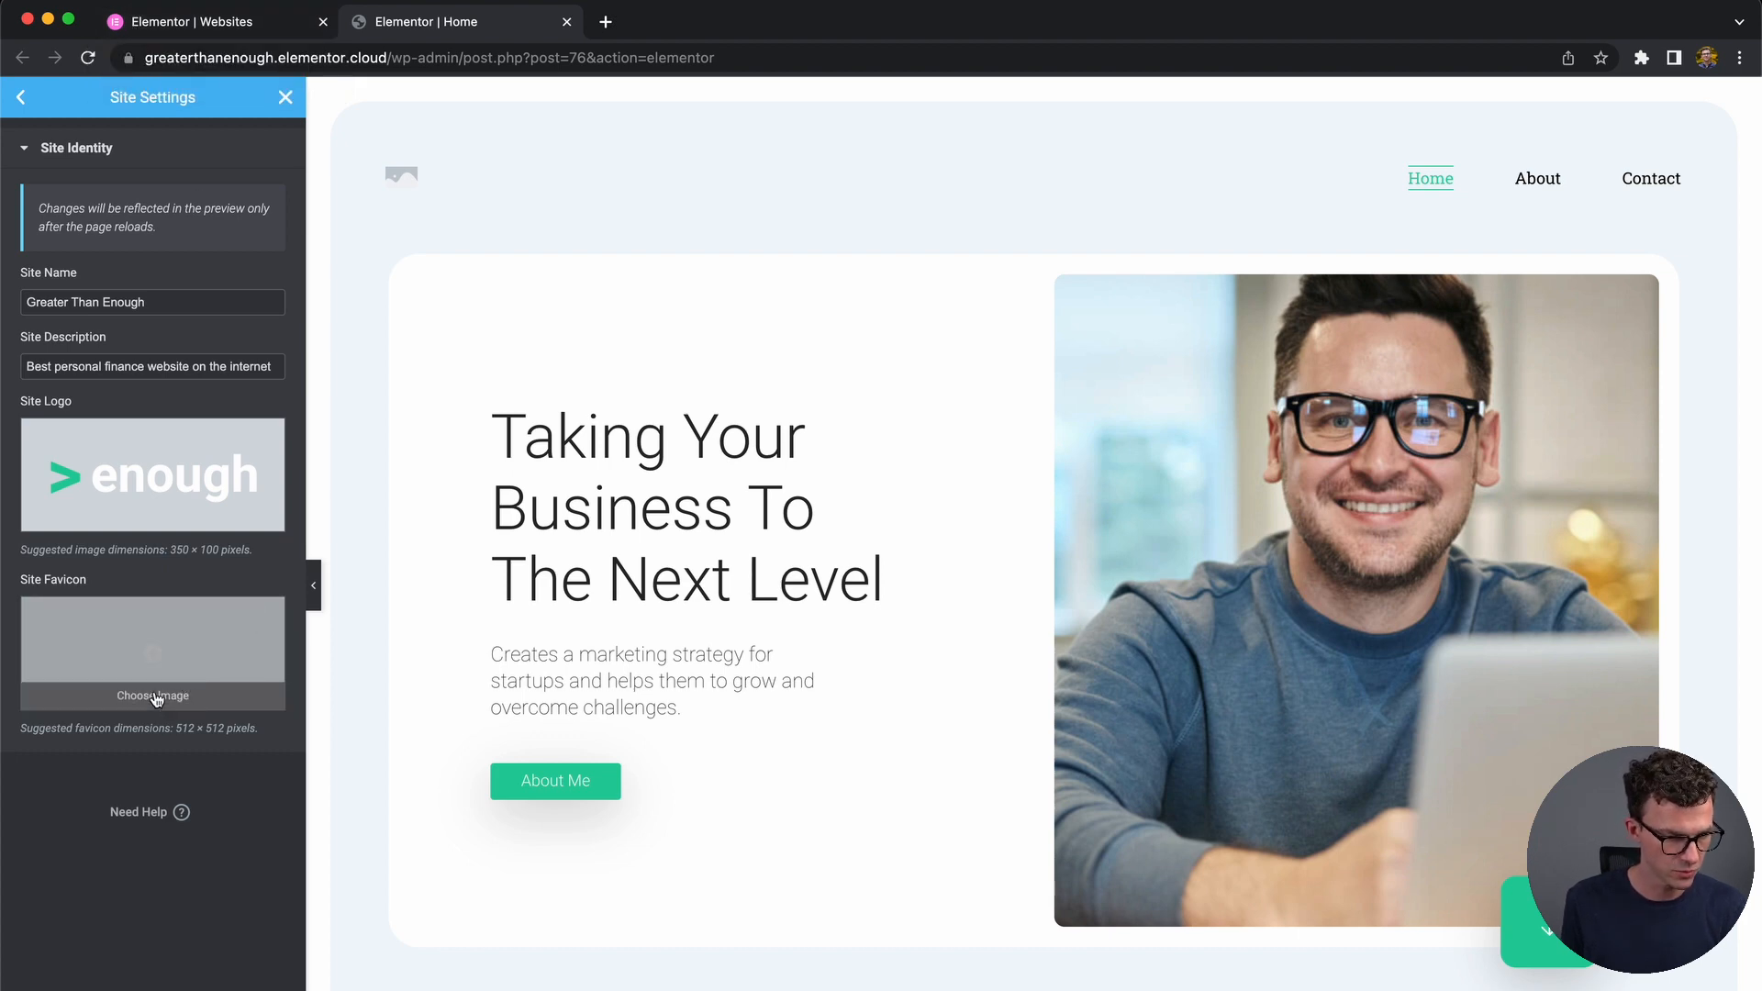
{"action": "left_click", "coordinate": [152, 694]}
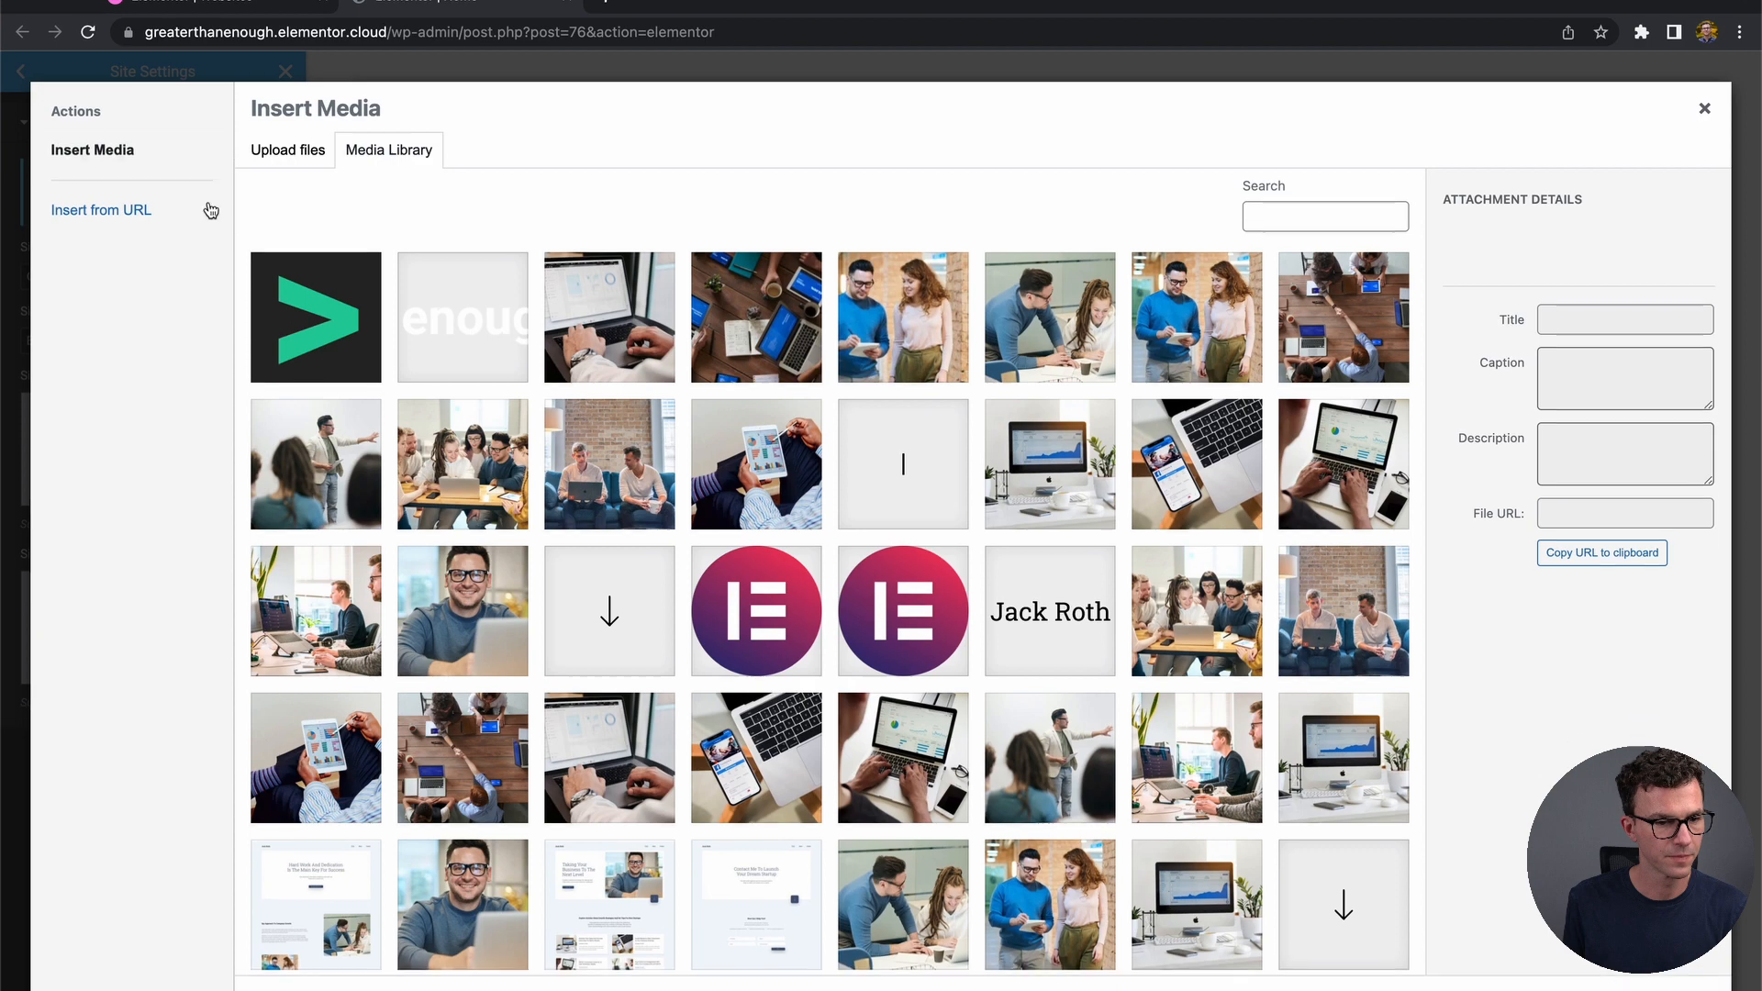
{"action": "left_click", "coordinate": [316, 316]}
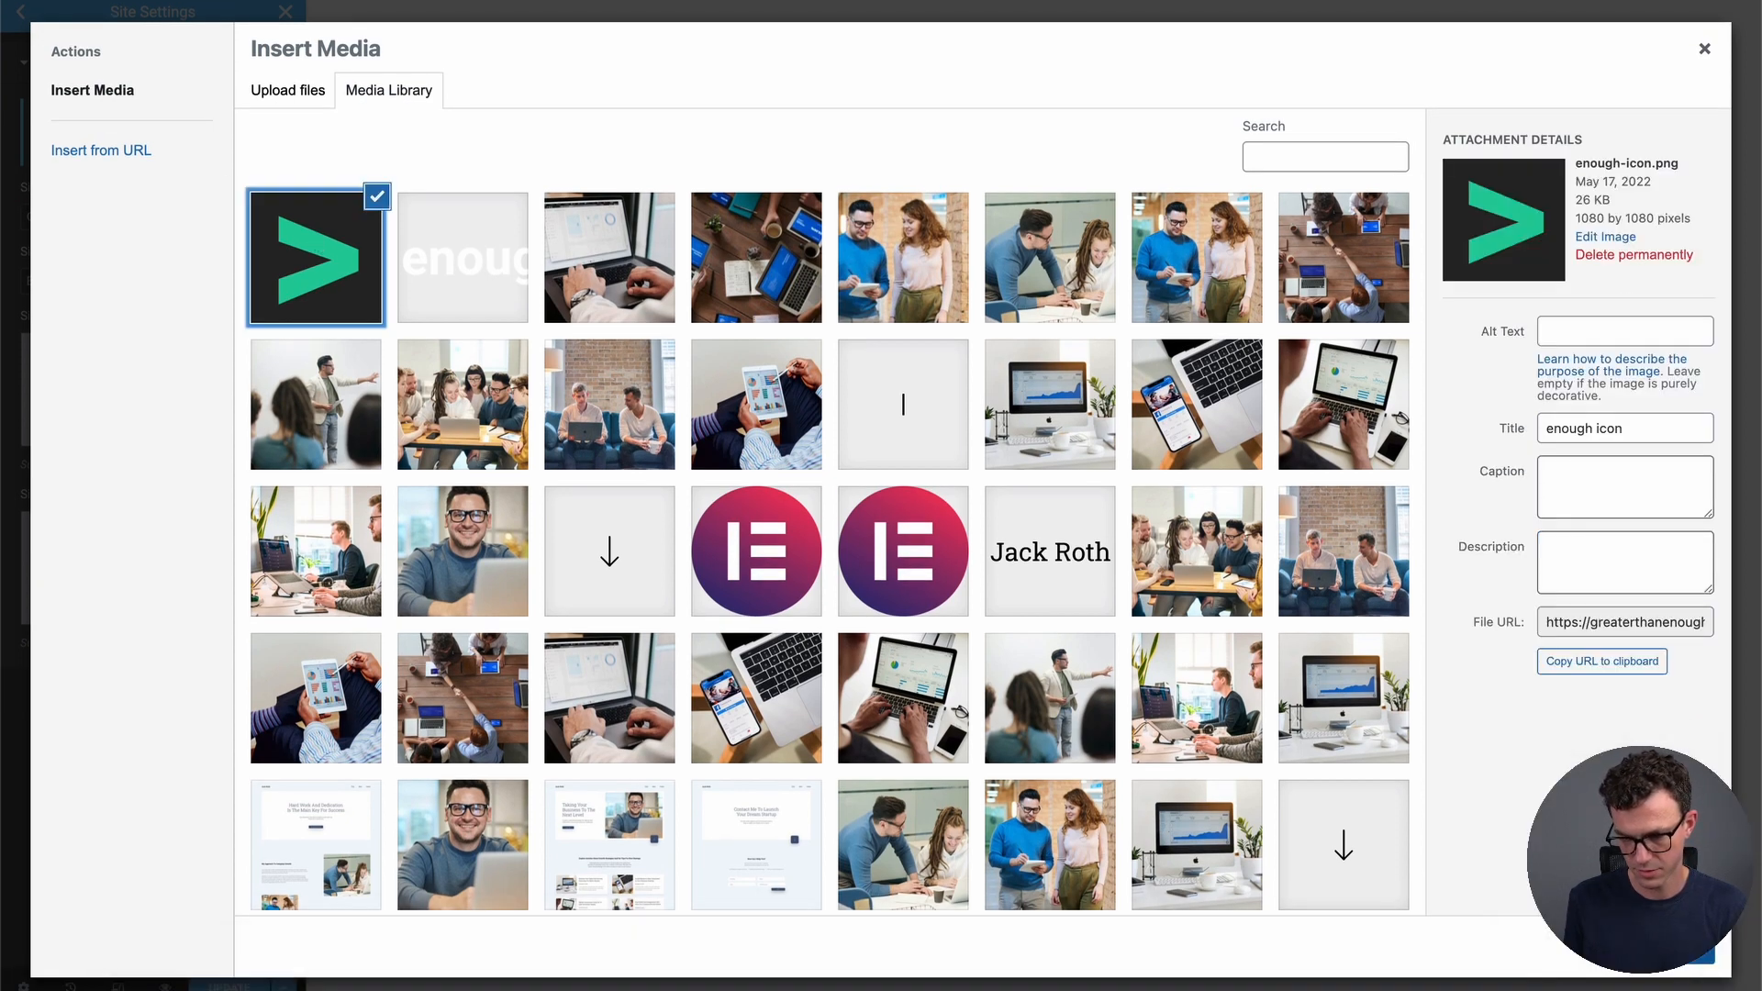
{"action": "left_click", "coordinate": [1668, 949]}
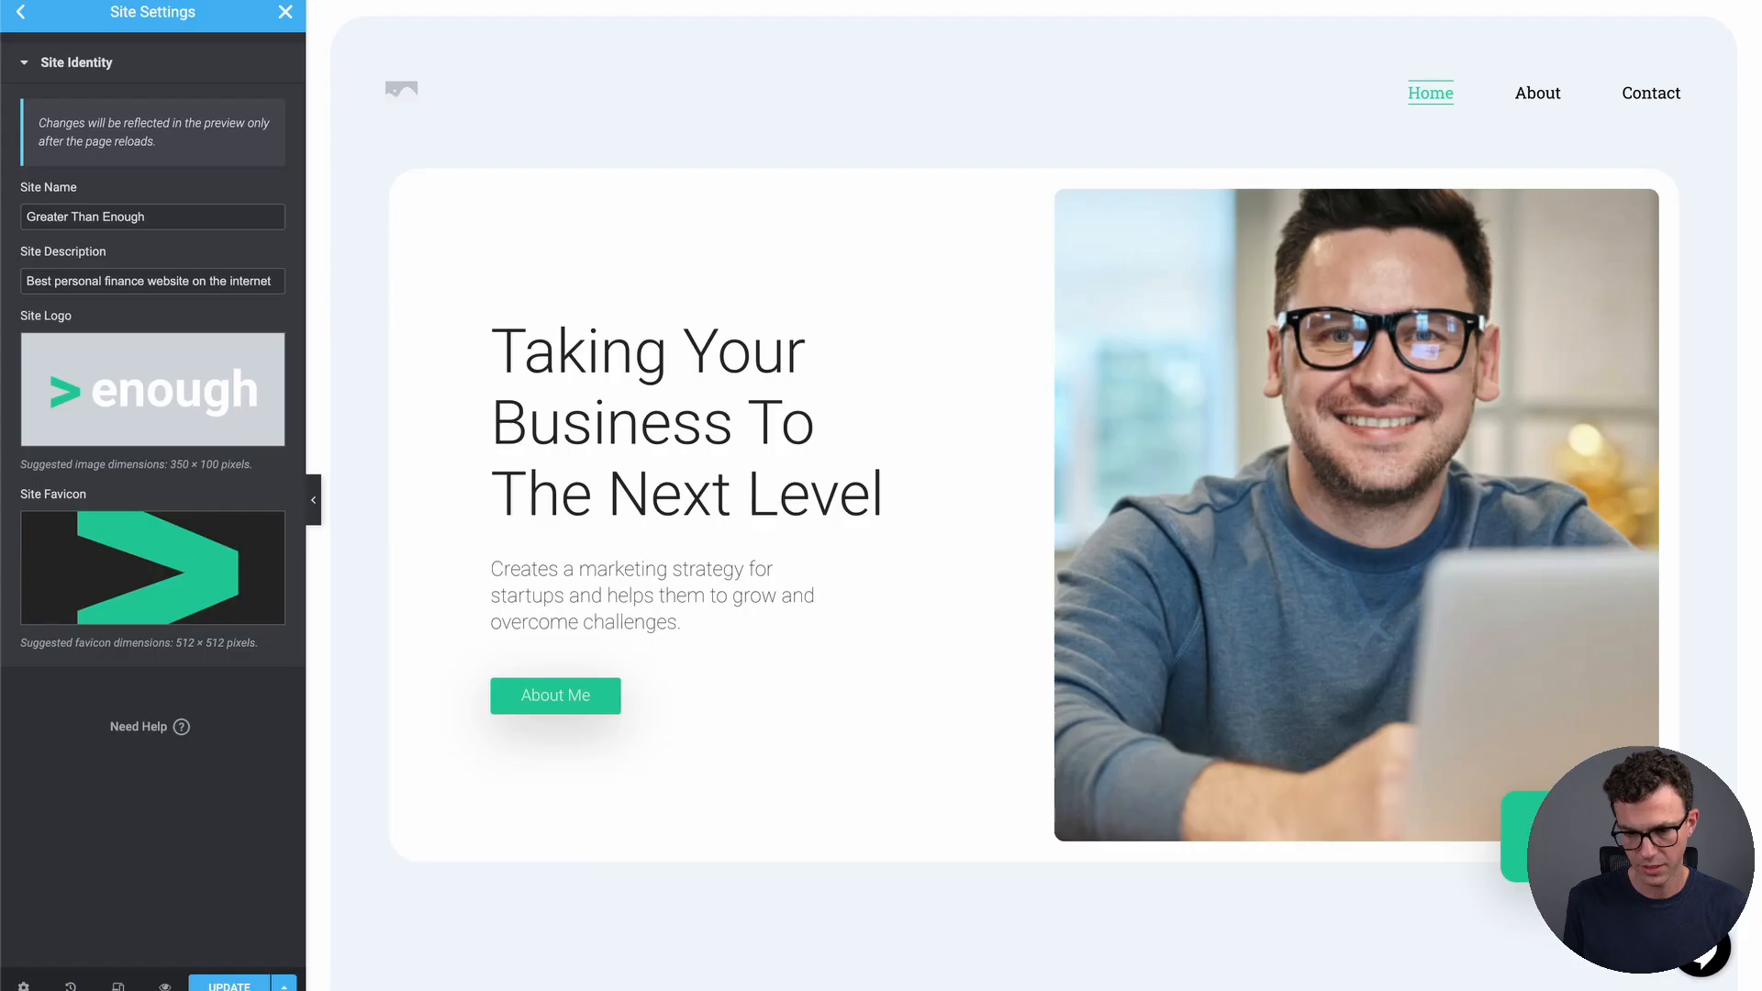
{"action": "left_click", "coordinate": [229, 985]}
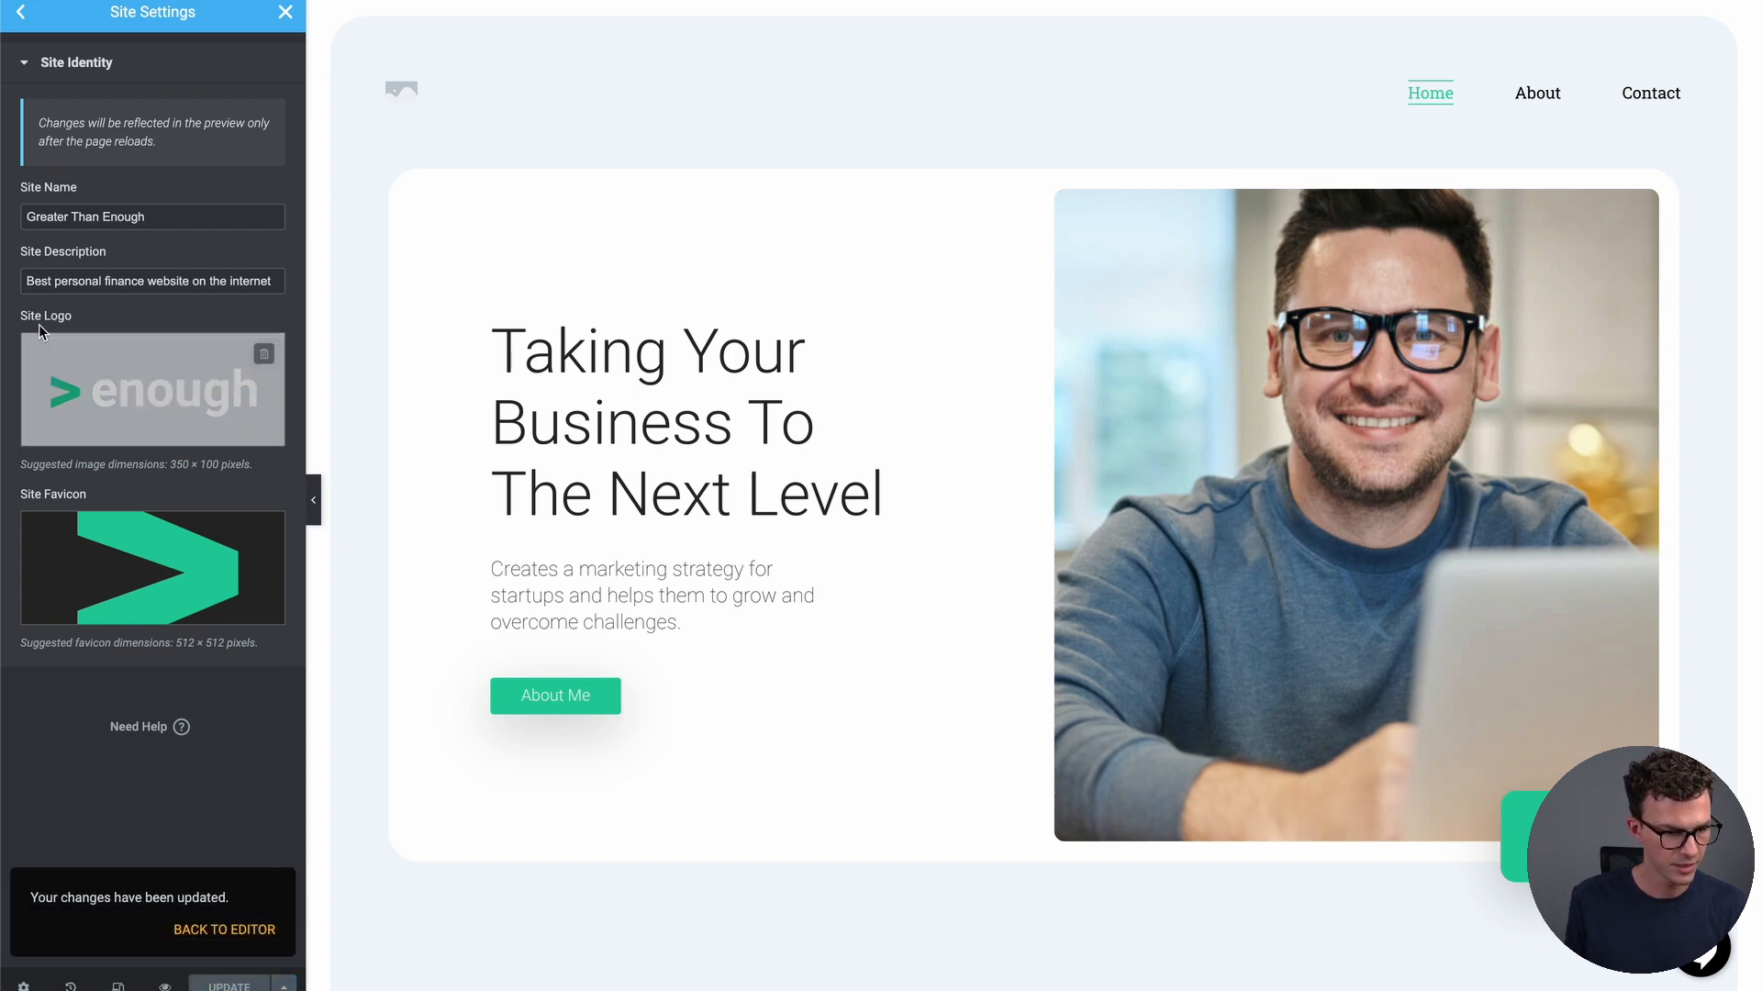
Reload the editor and open the site's Header template for editing
{"action": "left_click", "coordinate": [23, 16]}
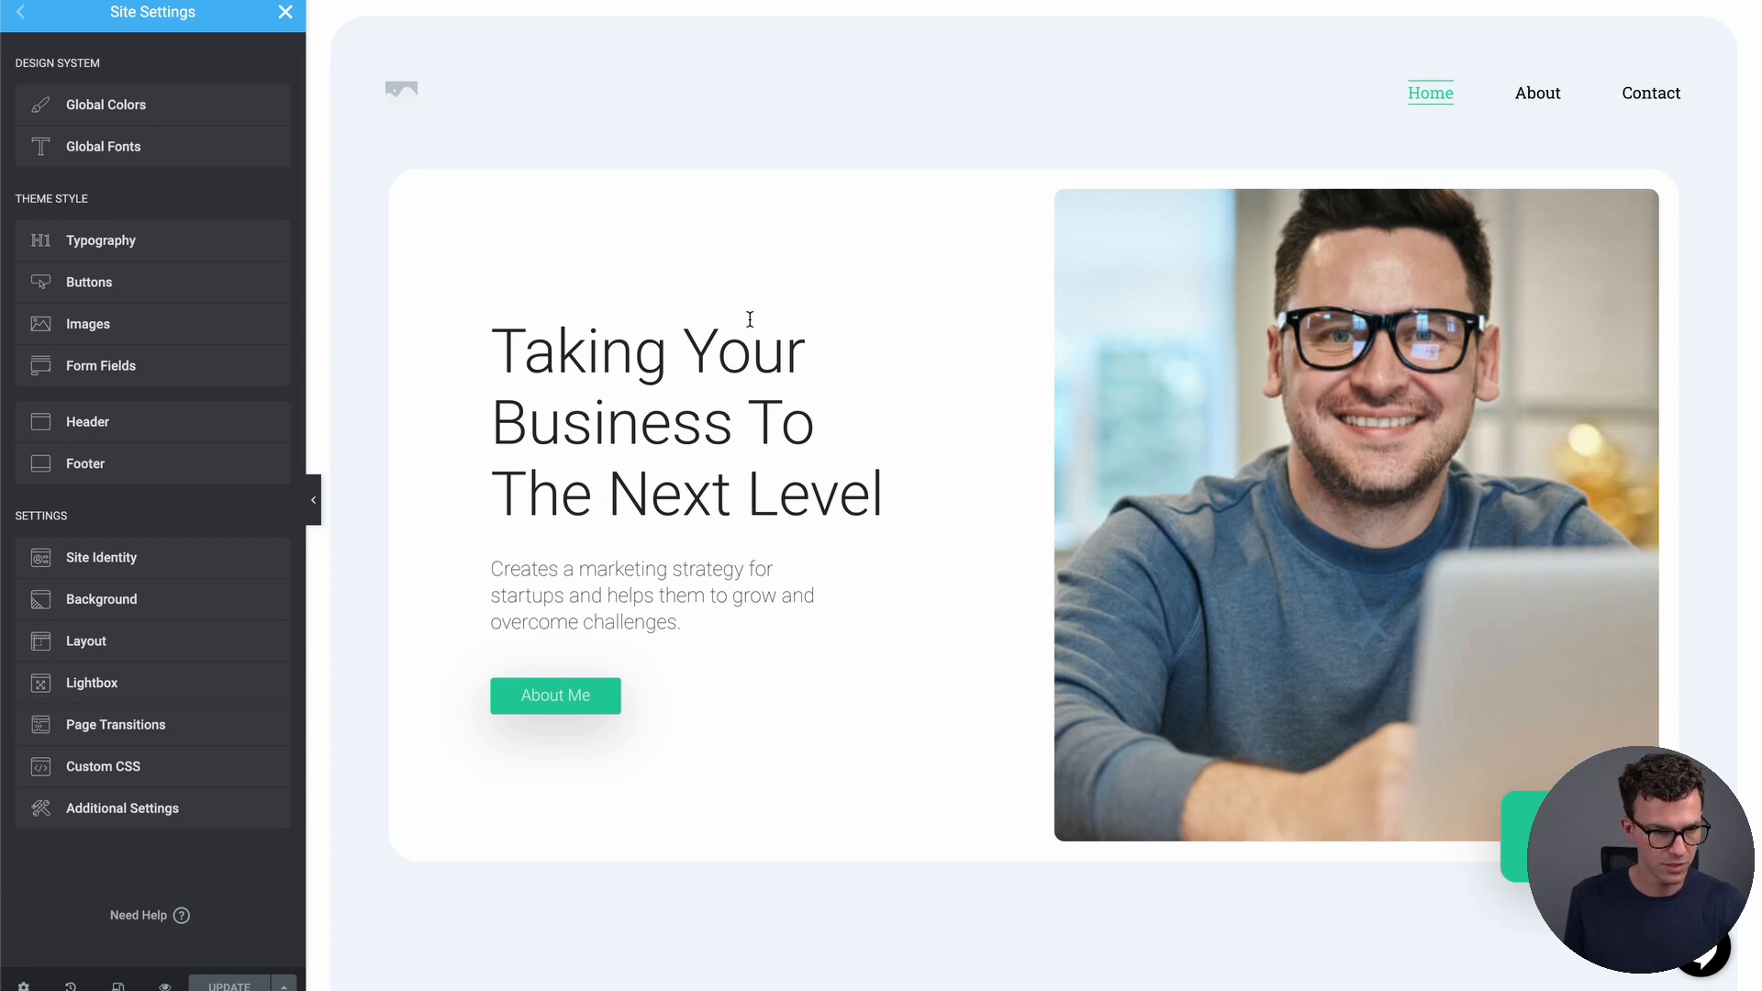
{"action": "key", "text": "super+r"}
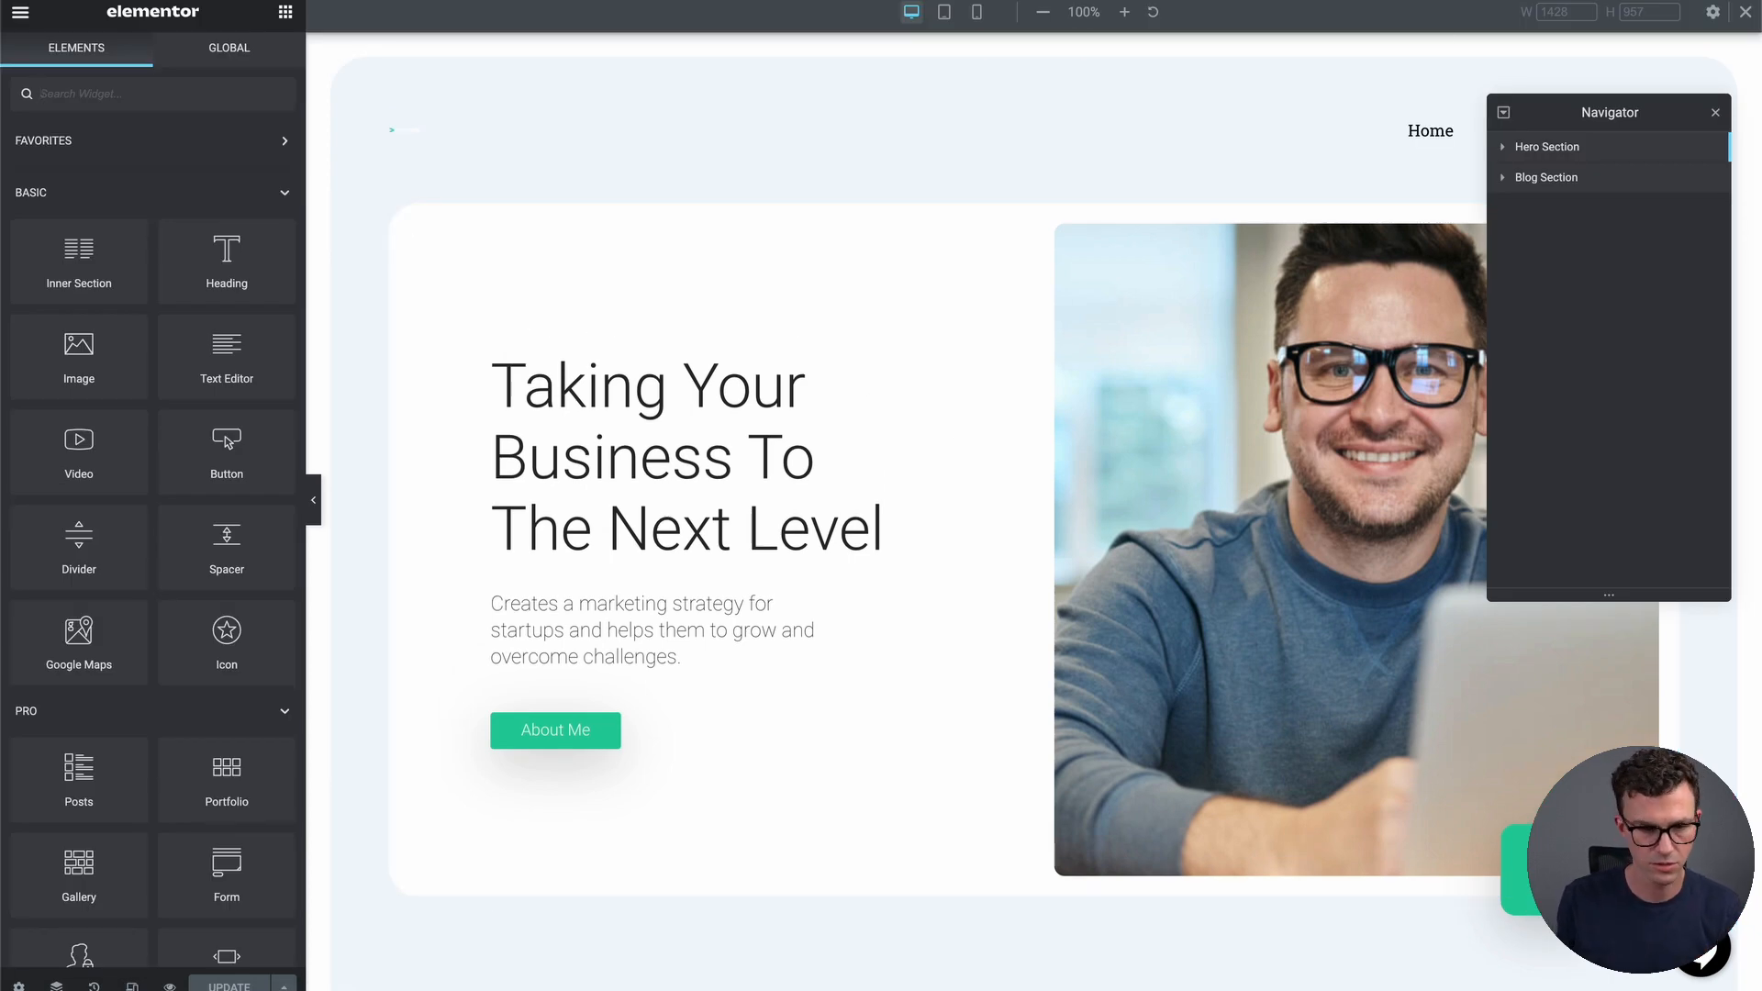
{"action": "left_click", "coordinate": [275, 81]}
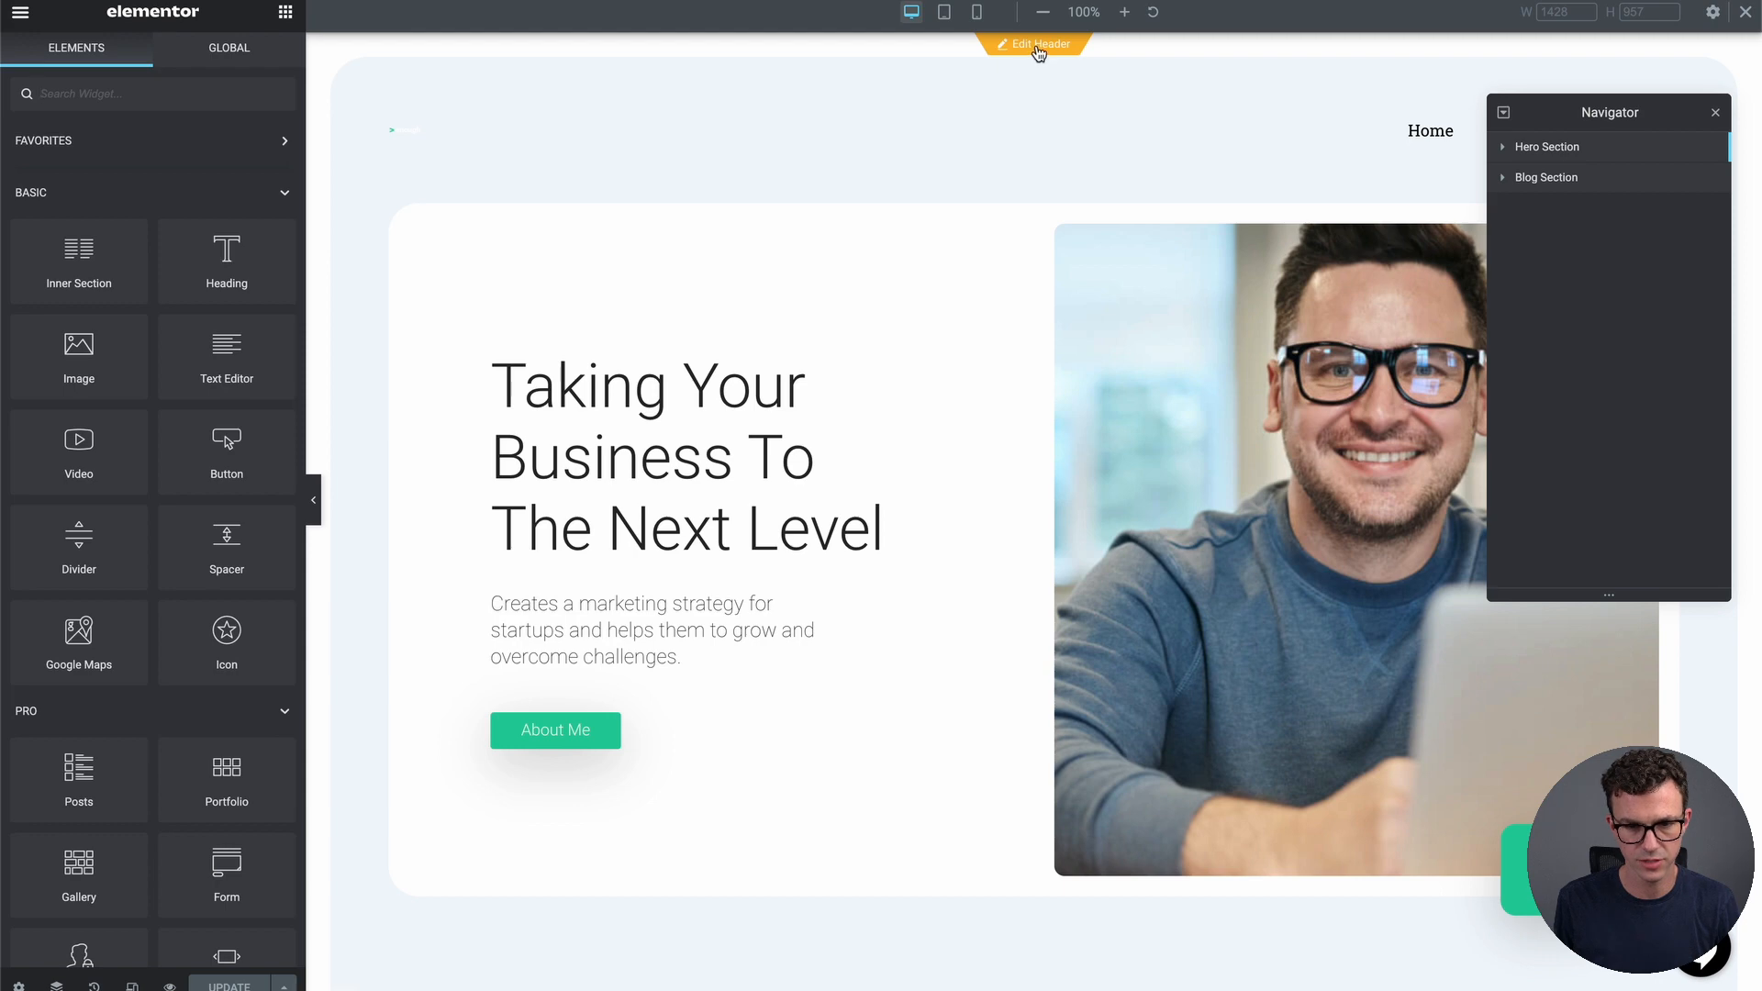
{"action": "left_click", "coordinate": [1040, 46]}
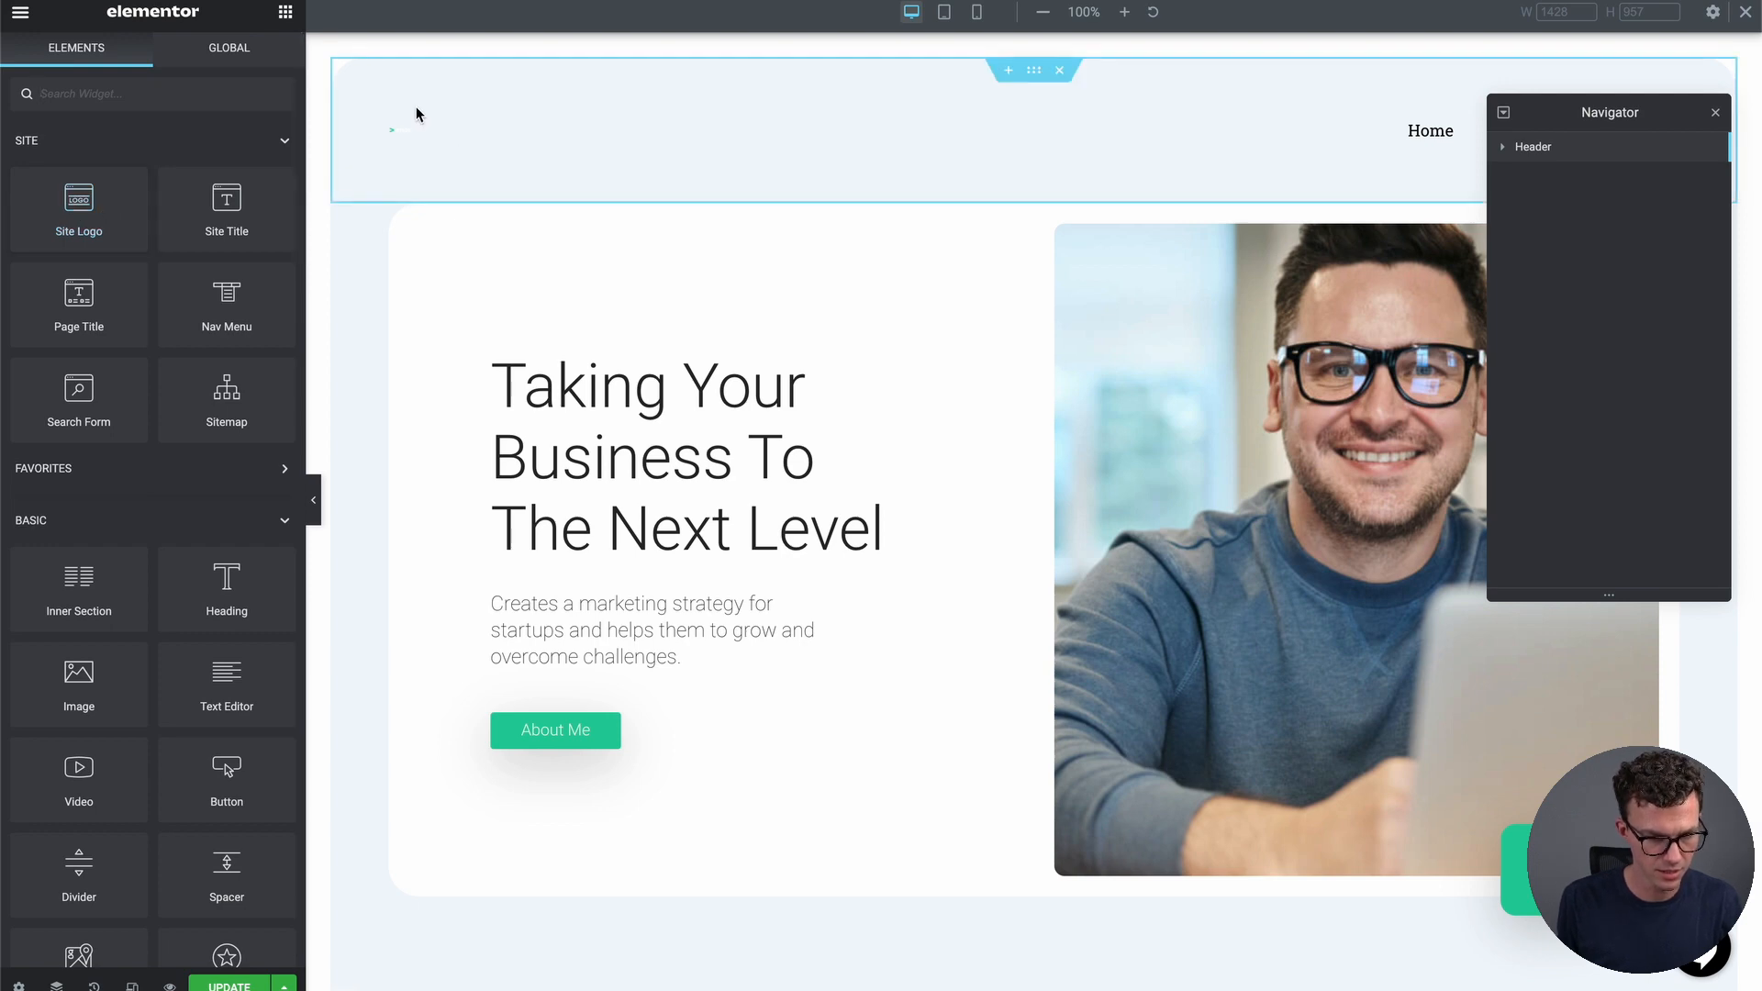
Enlarge the header Site Logo to 76 px height, then select the header section
{"action": "left_click", "coordinate": [506, 134]}
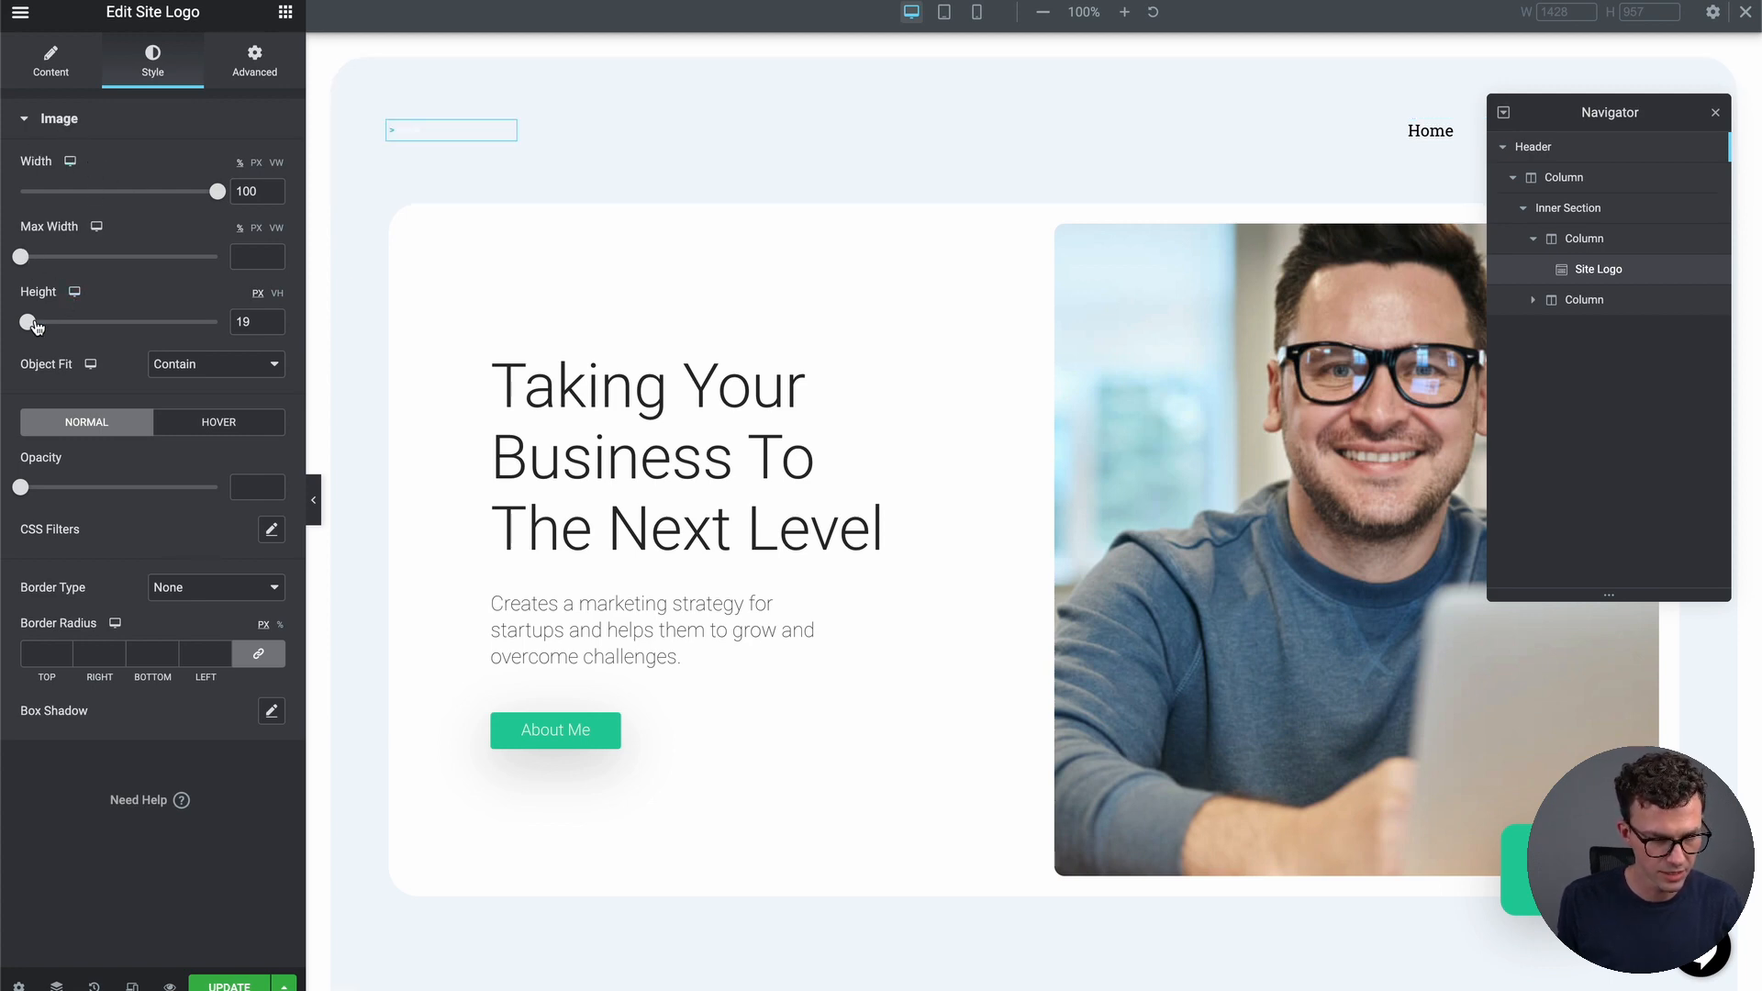
{"action": "left_click_drag", "start_coordinate": [35, 326], "coordinate": [60, 327]}
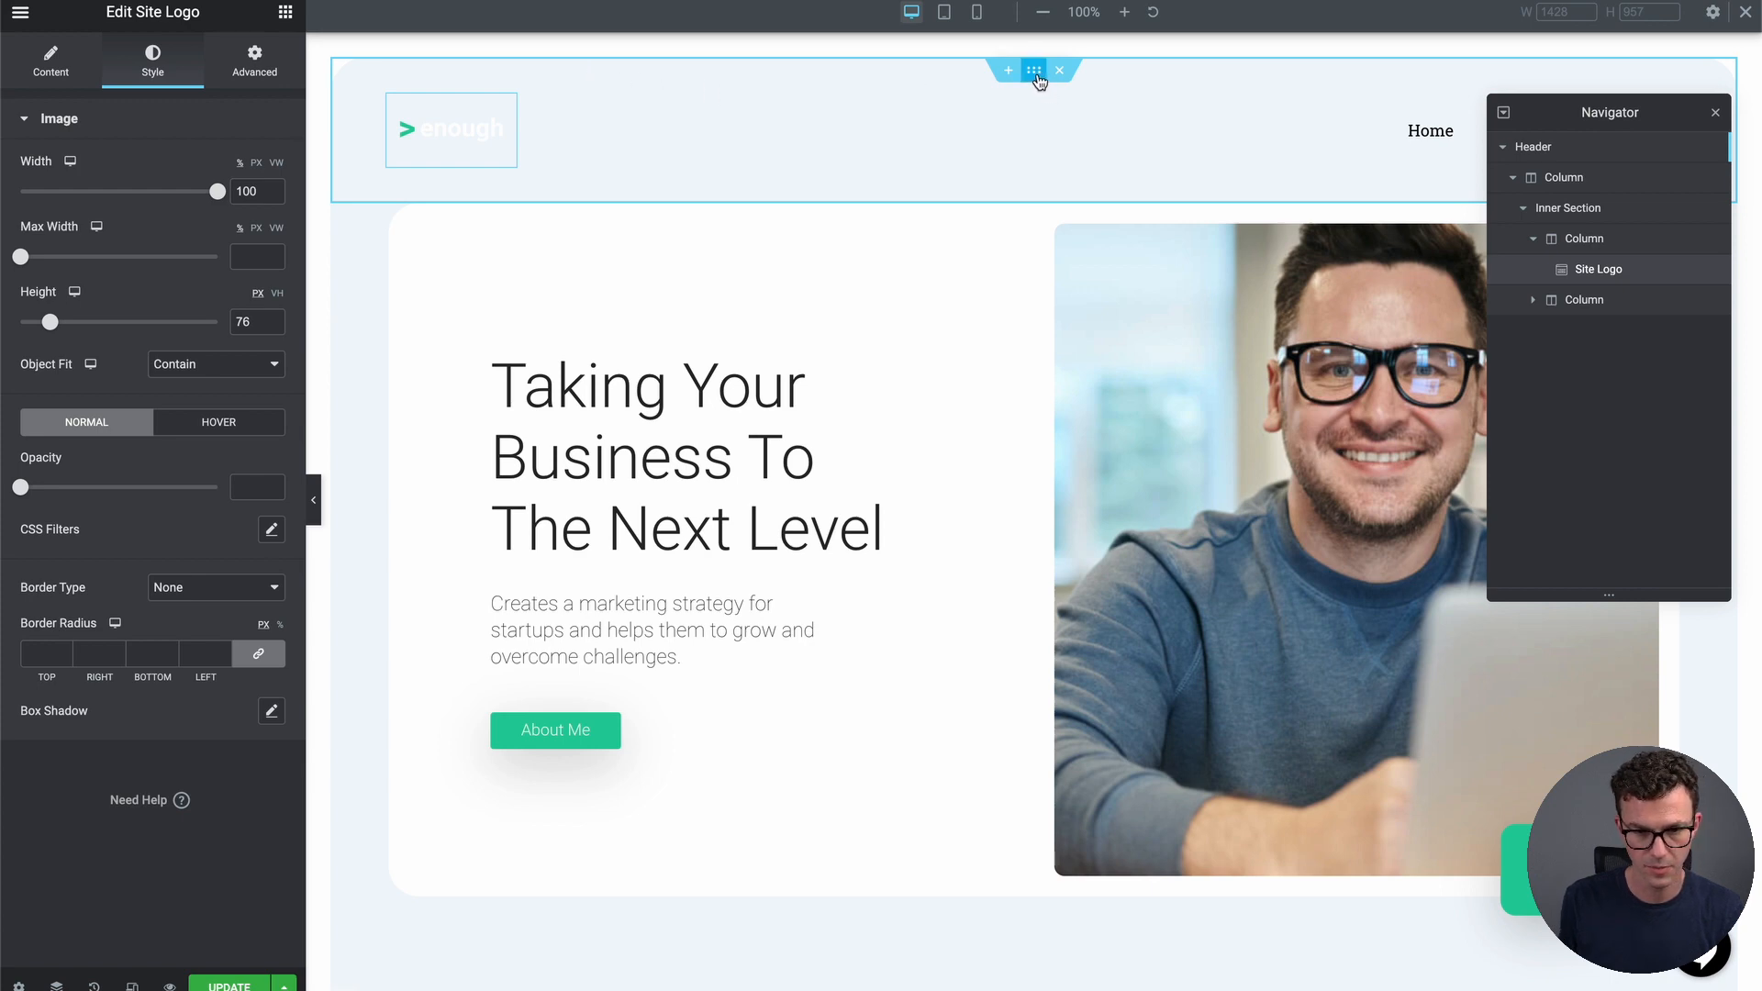
{"action": "left_click", "coordinate": [1035, 71]}
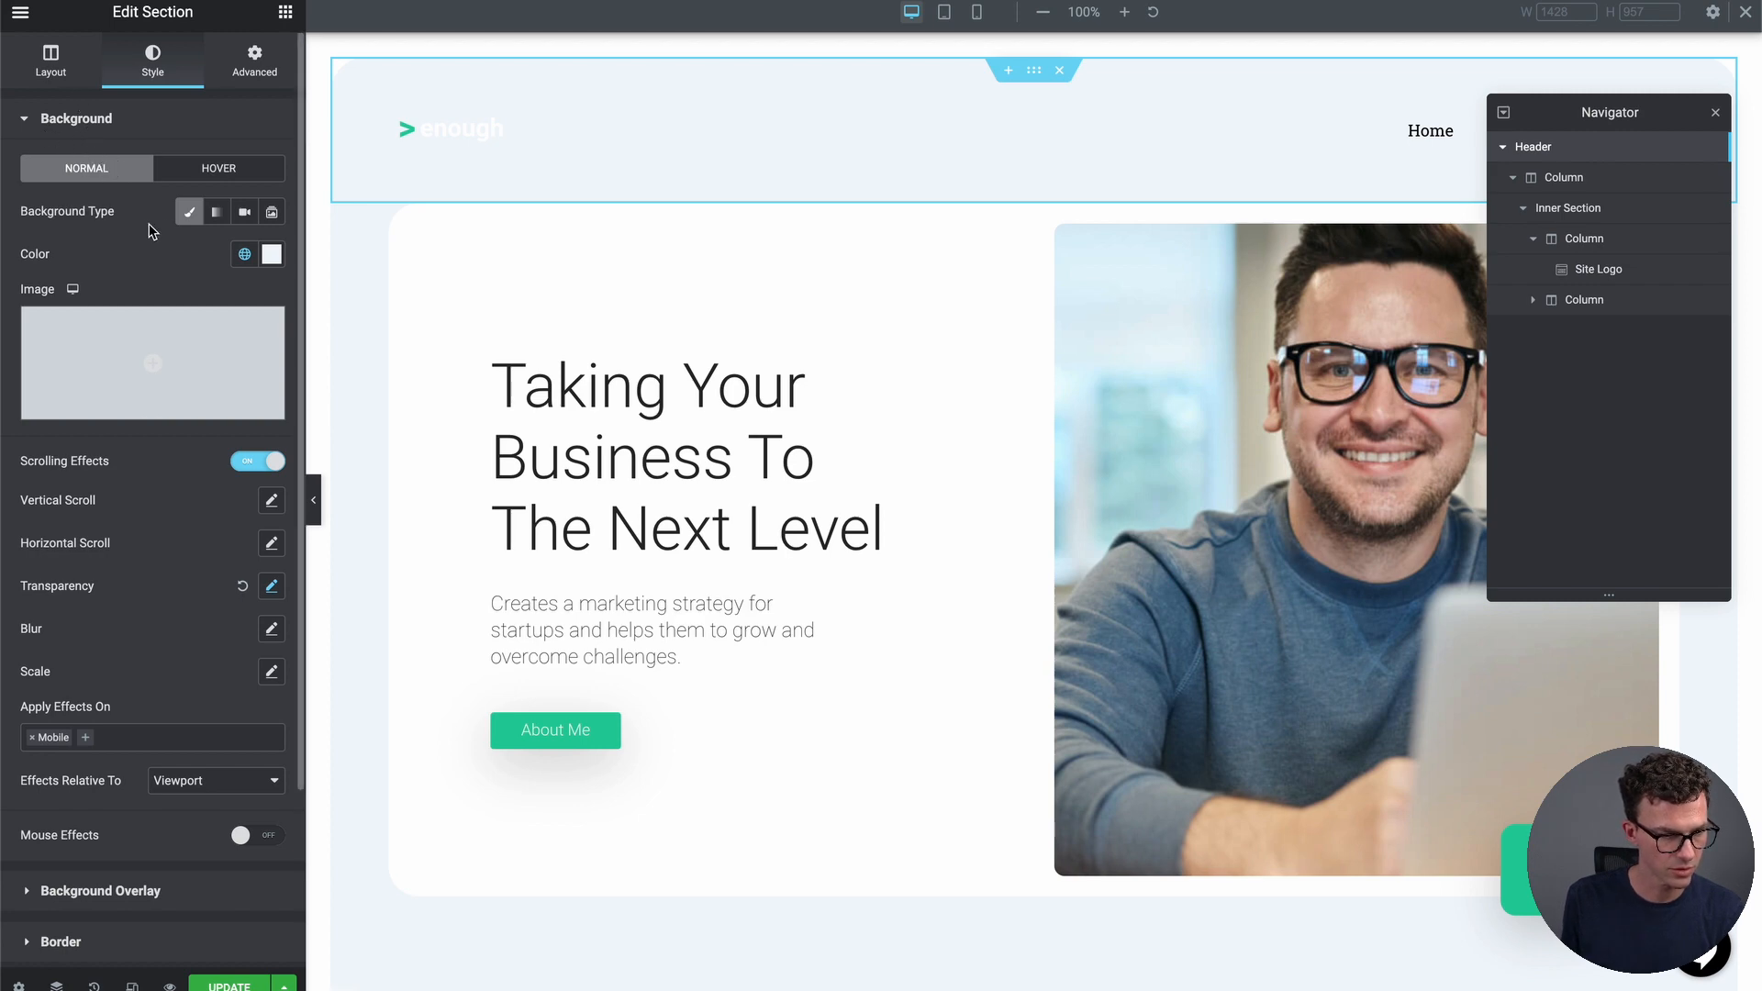
Set the header section's background colour to dark grey #494C4E
{"action": "left_click", "coordinate": [271, 257]}
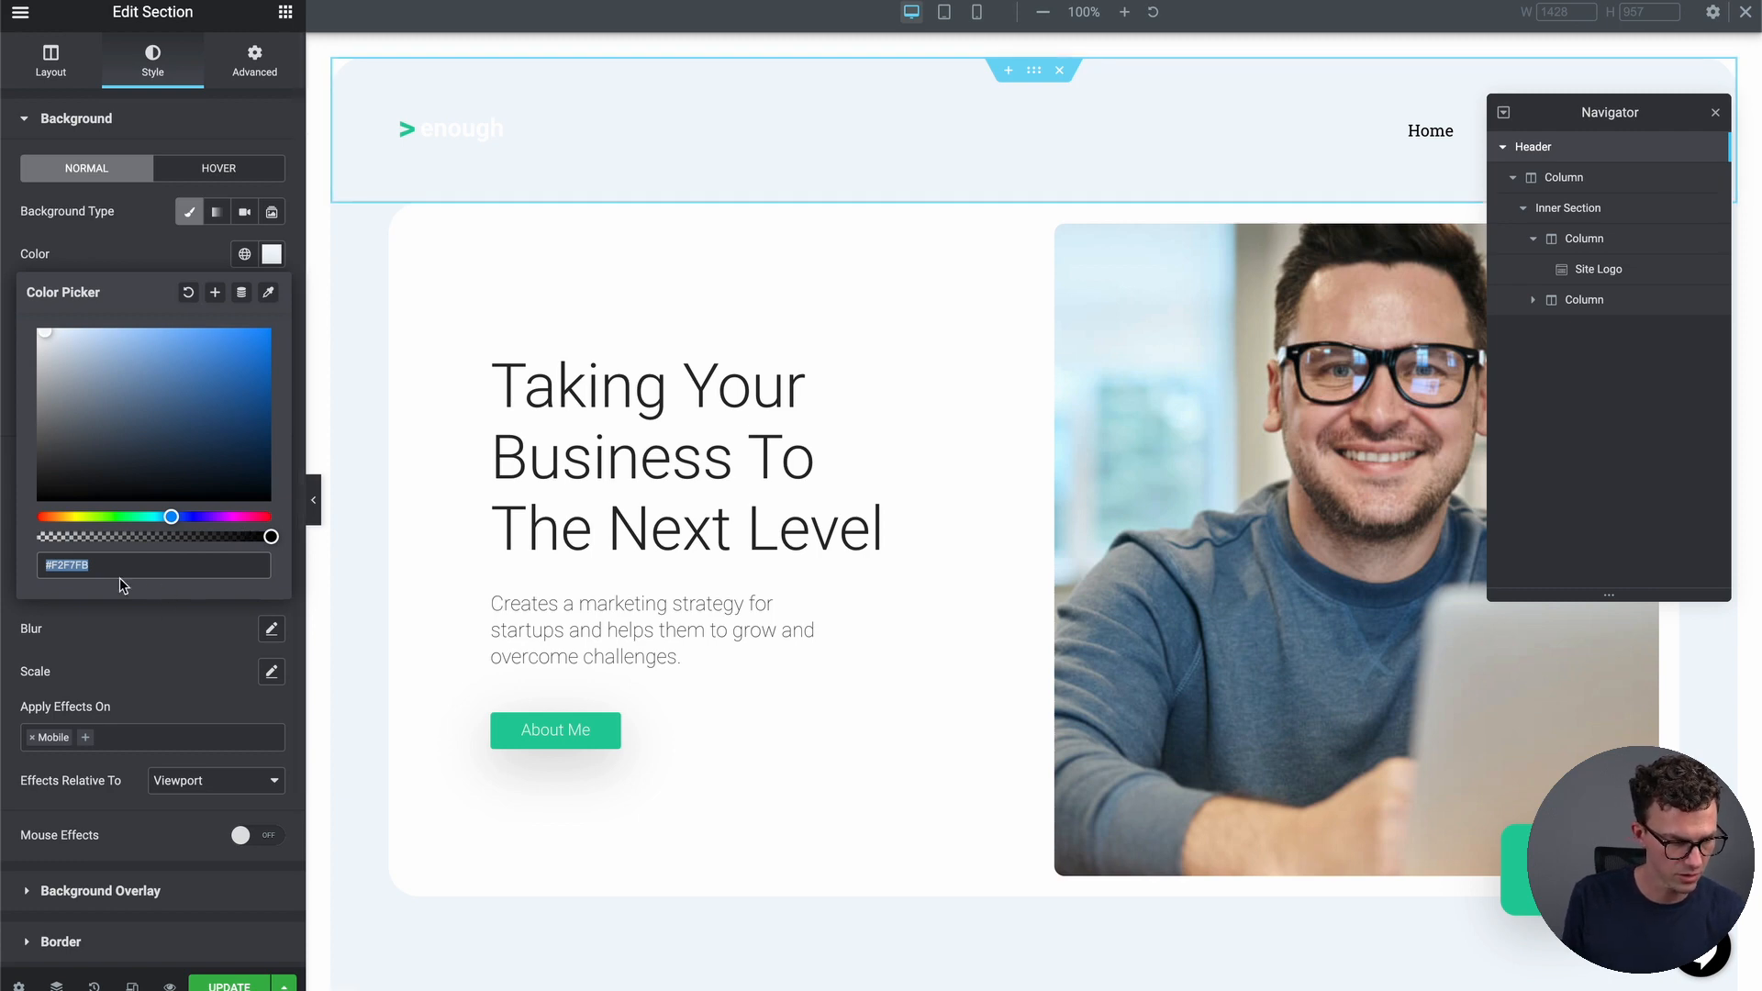
{"action": "left_click_drag", "start_coordinate": [46, 344], "coordinate": [50, 527]}
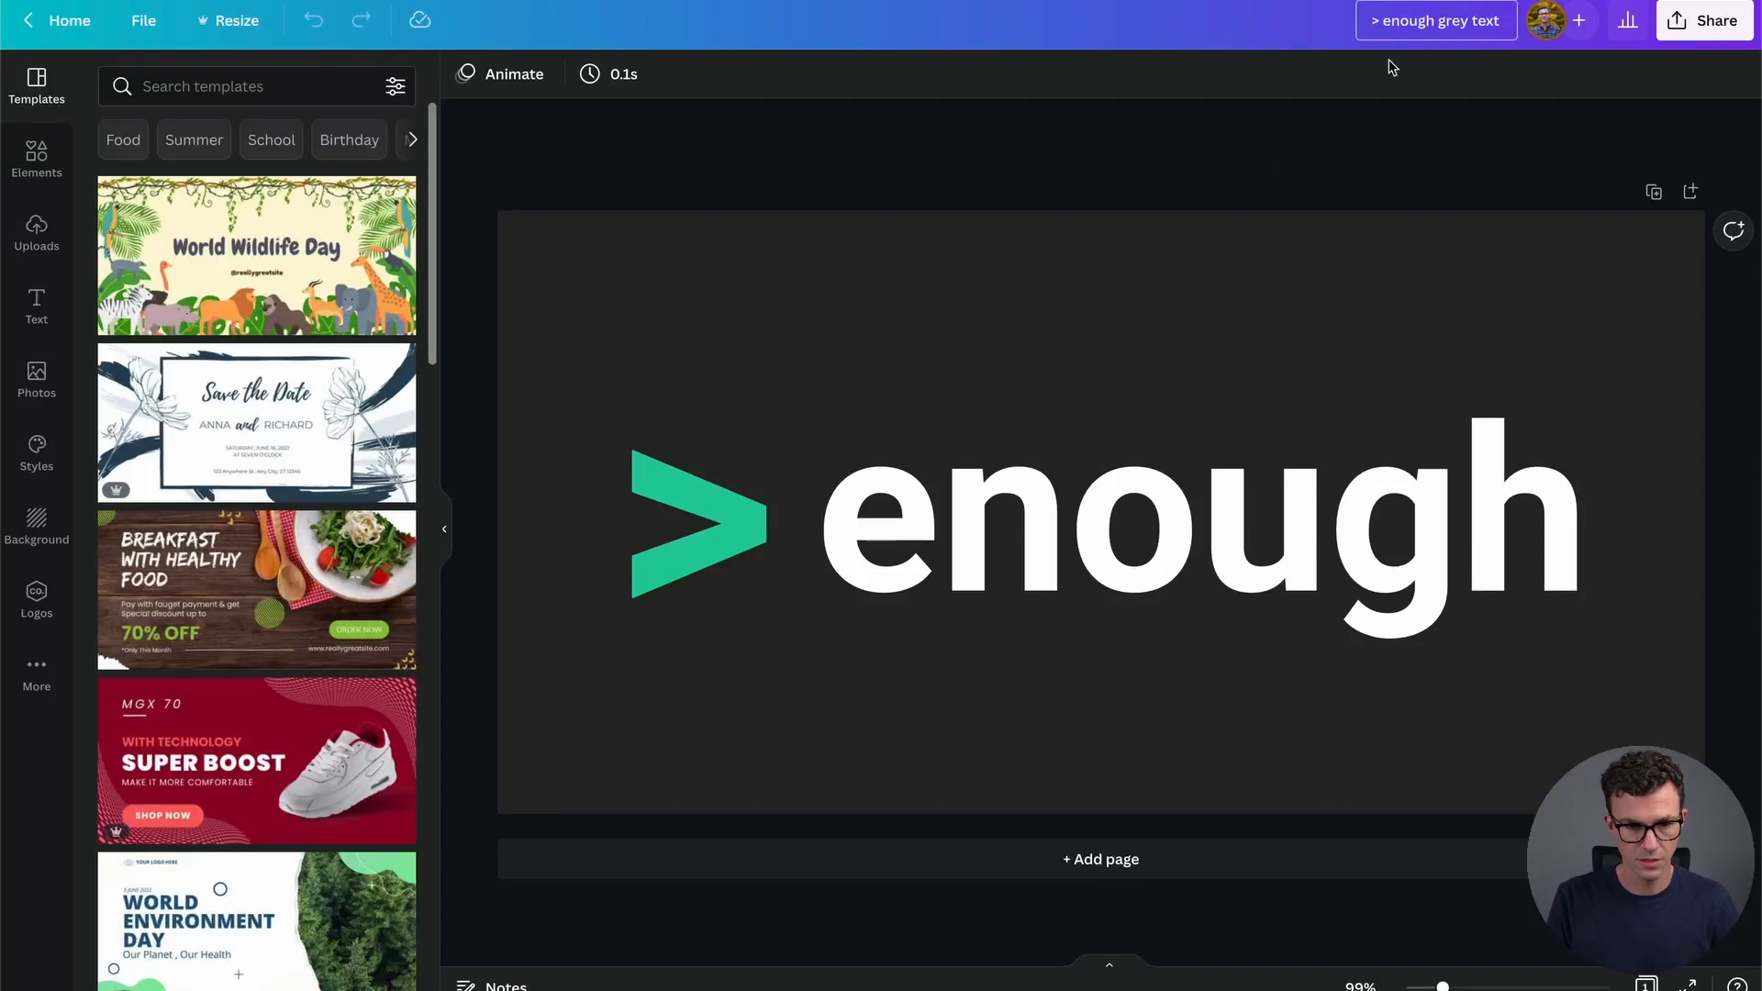
In Canva, make the page background white and the 'enough' text dark grey
{"action": "left_click", "coordinate": [538, 285]}
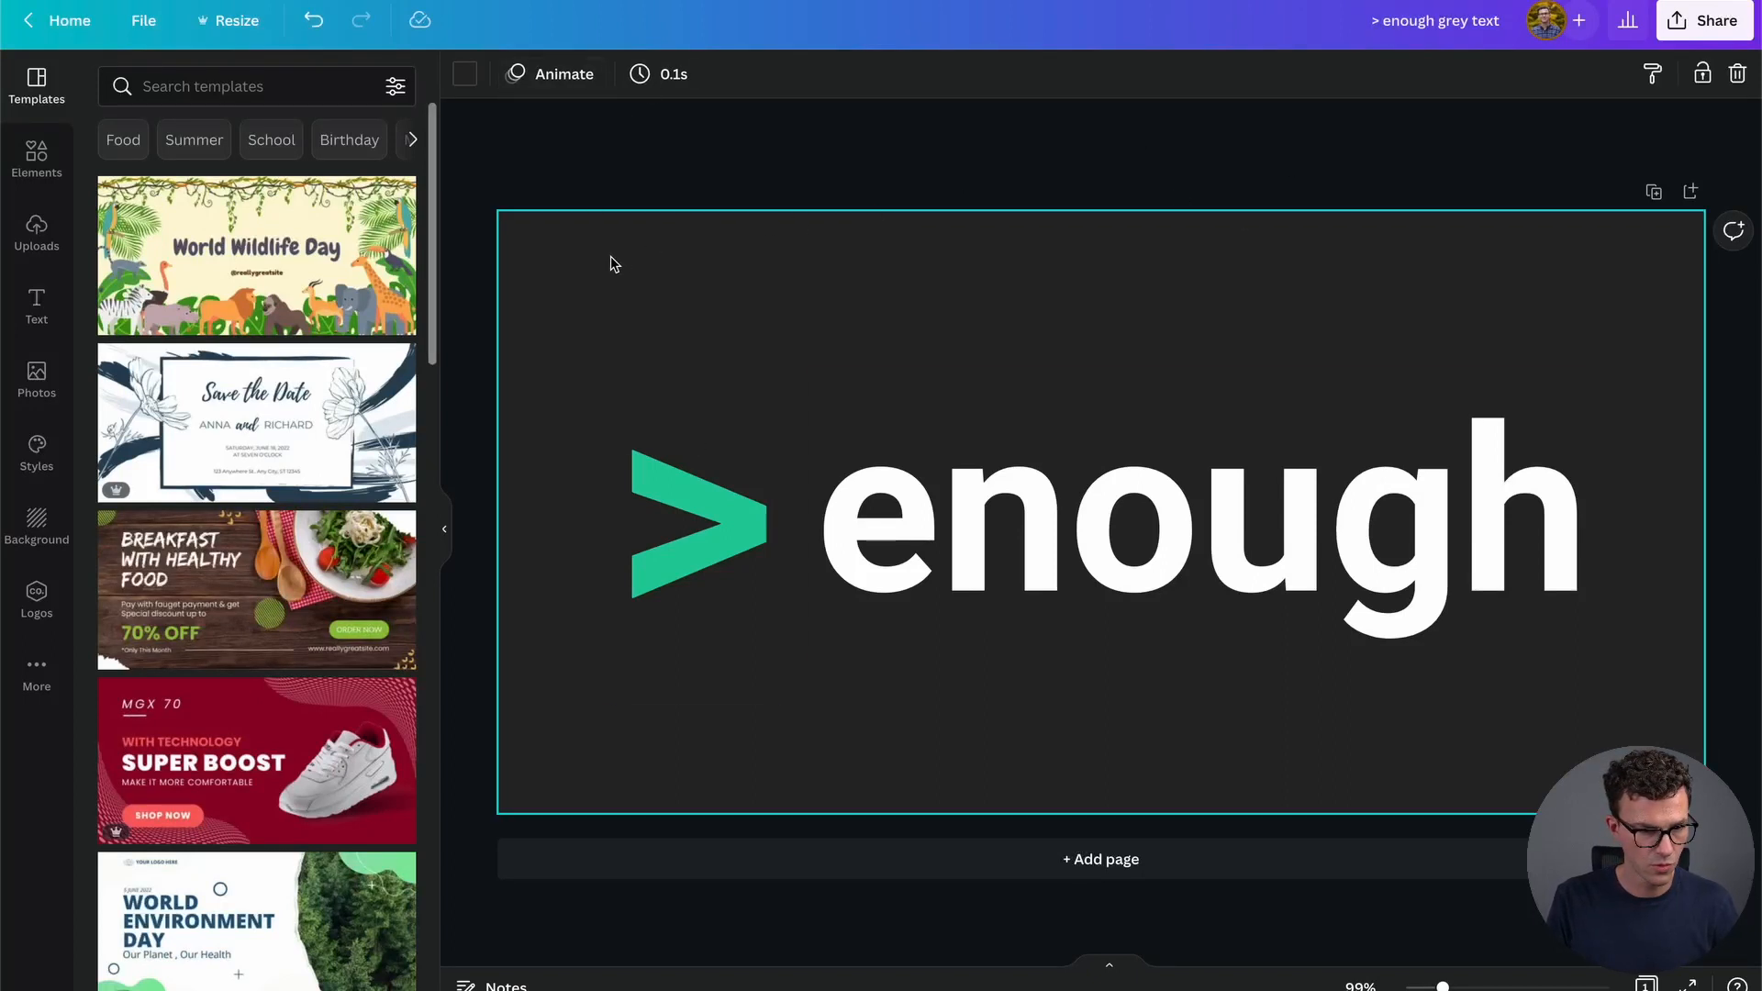
{"action": "left_click", "coordinate": [465, 73]}
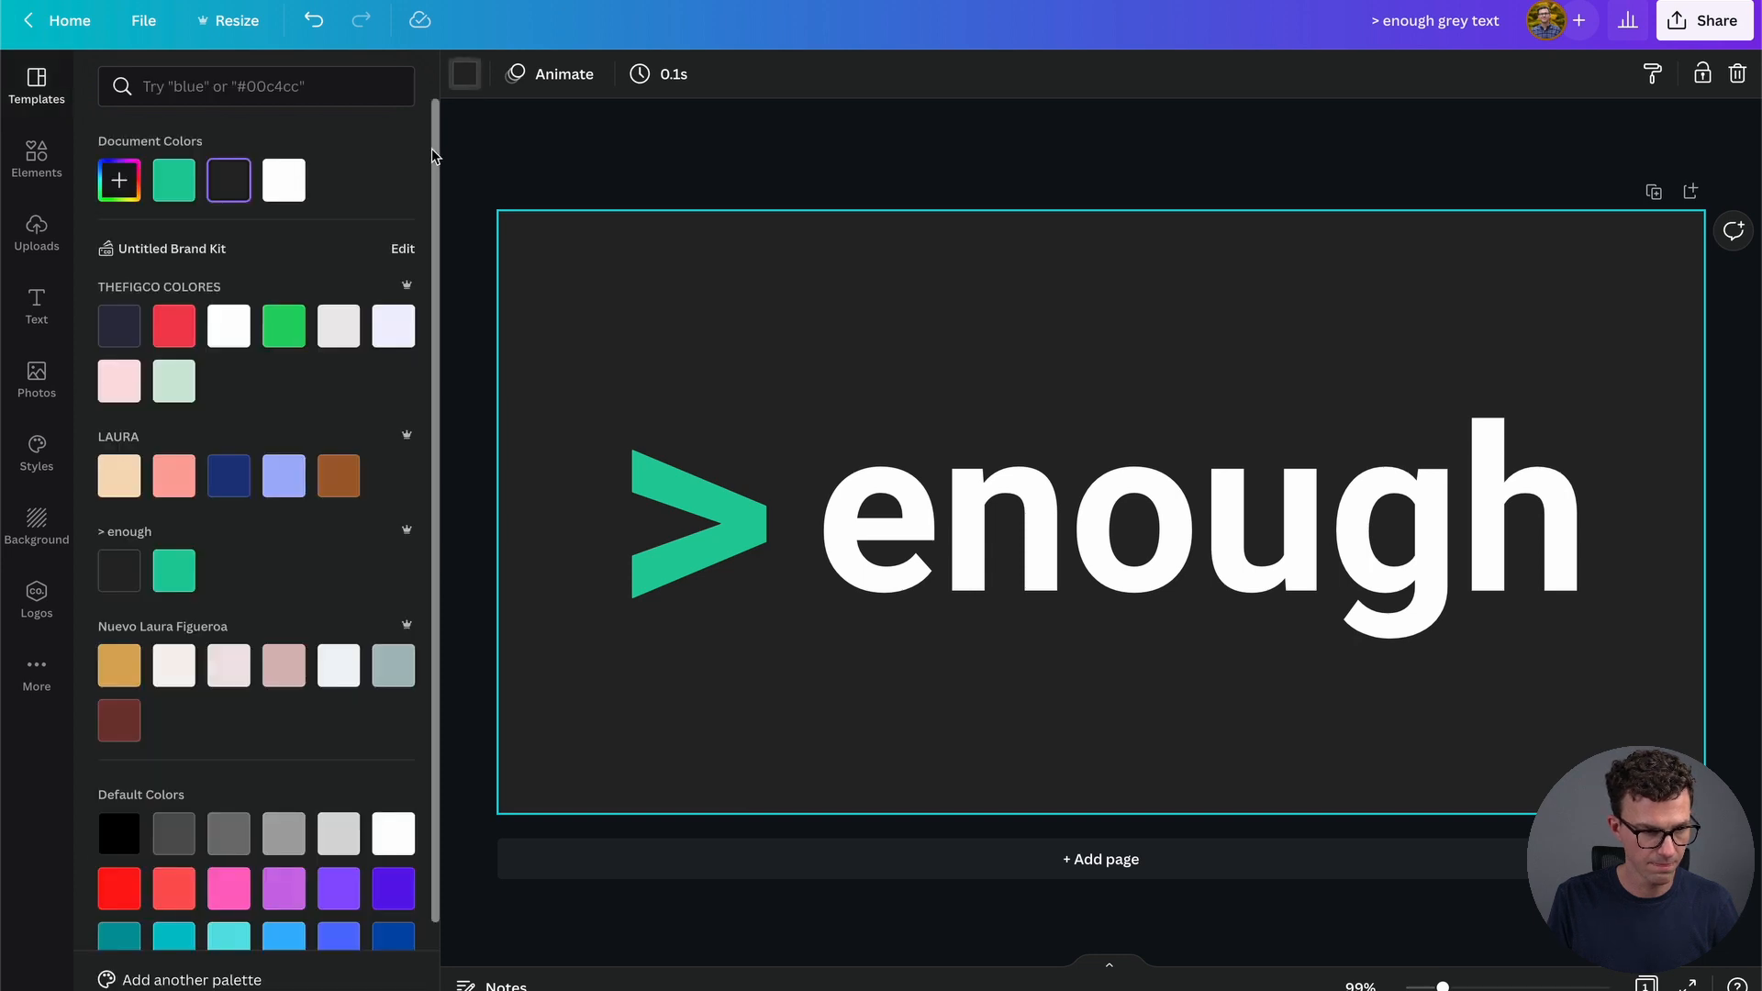
{"action": "left_click", "coordinate": [284, 180]}
{"action": "left_click", "coordinate": [979, 413]}
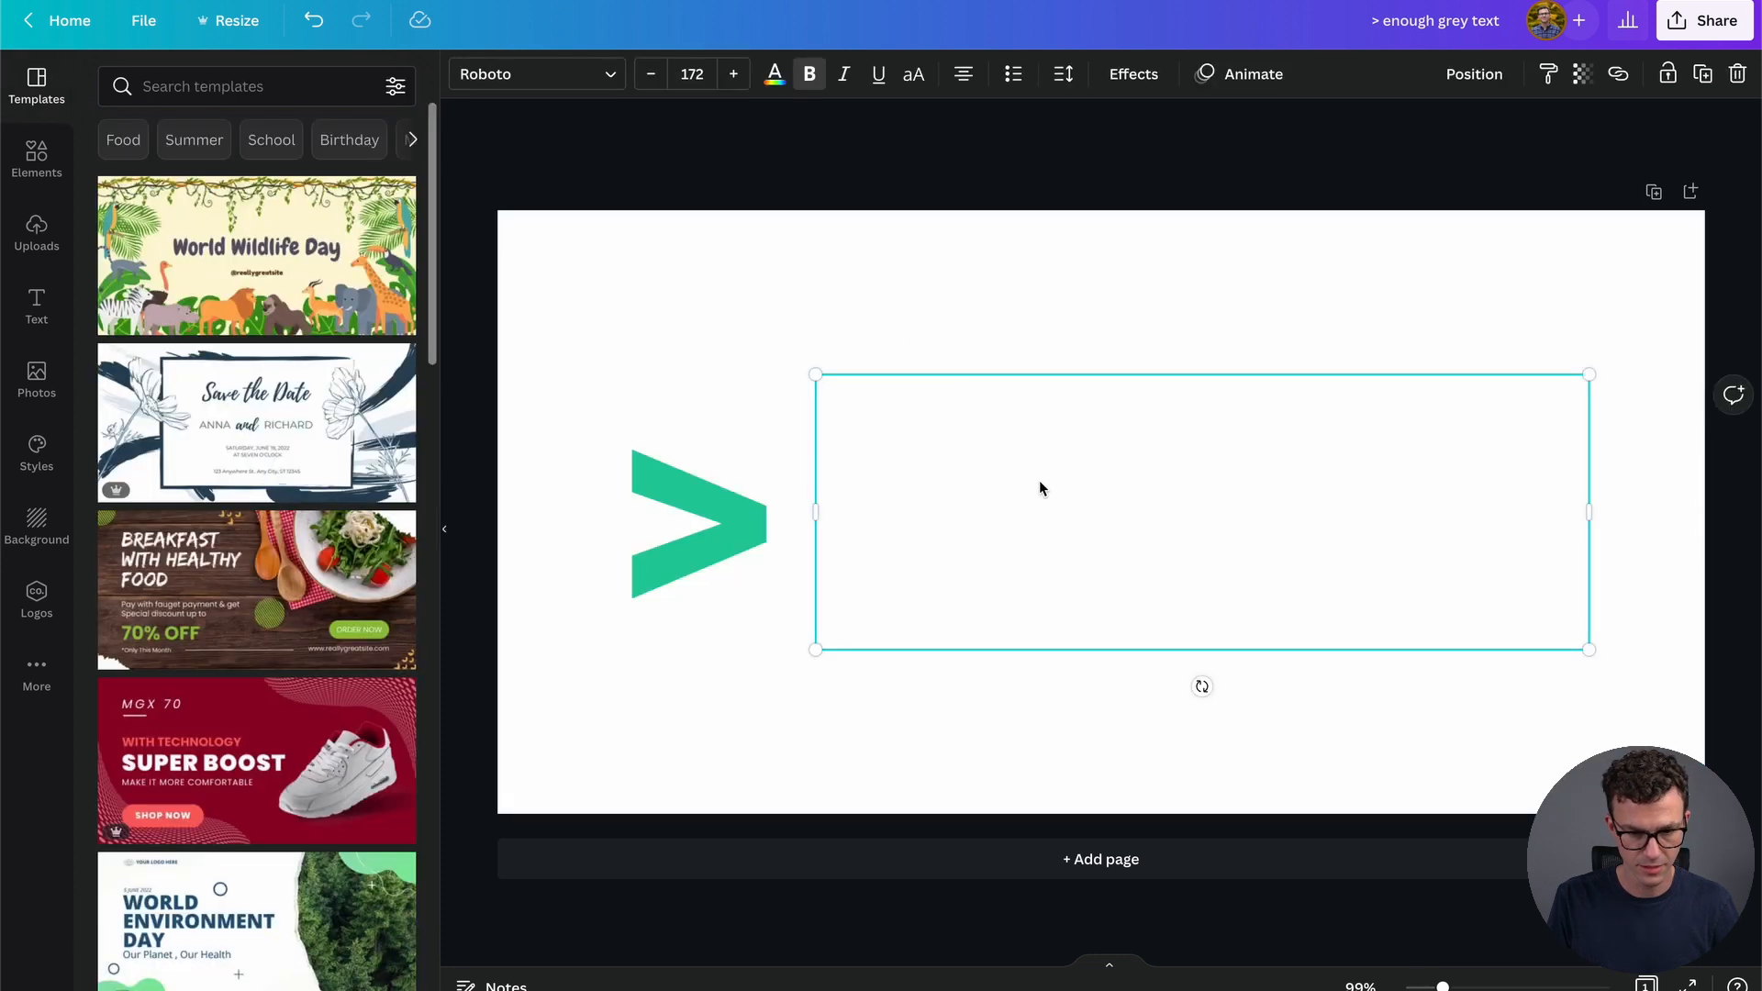
{"action": "left_click", "coordinate": [774, 73]}
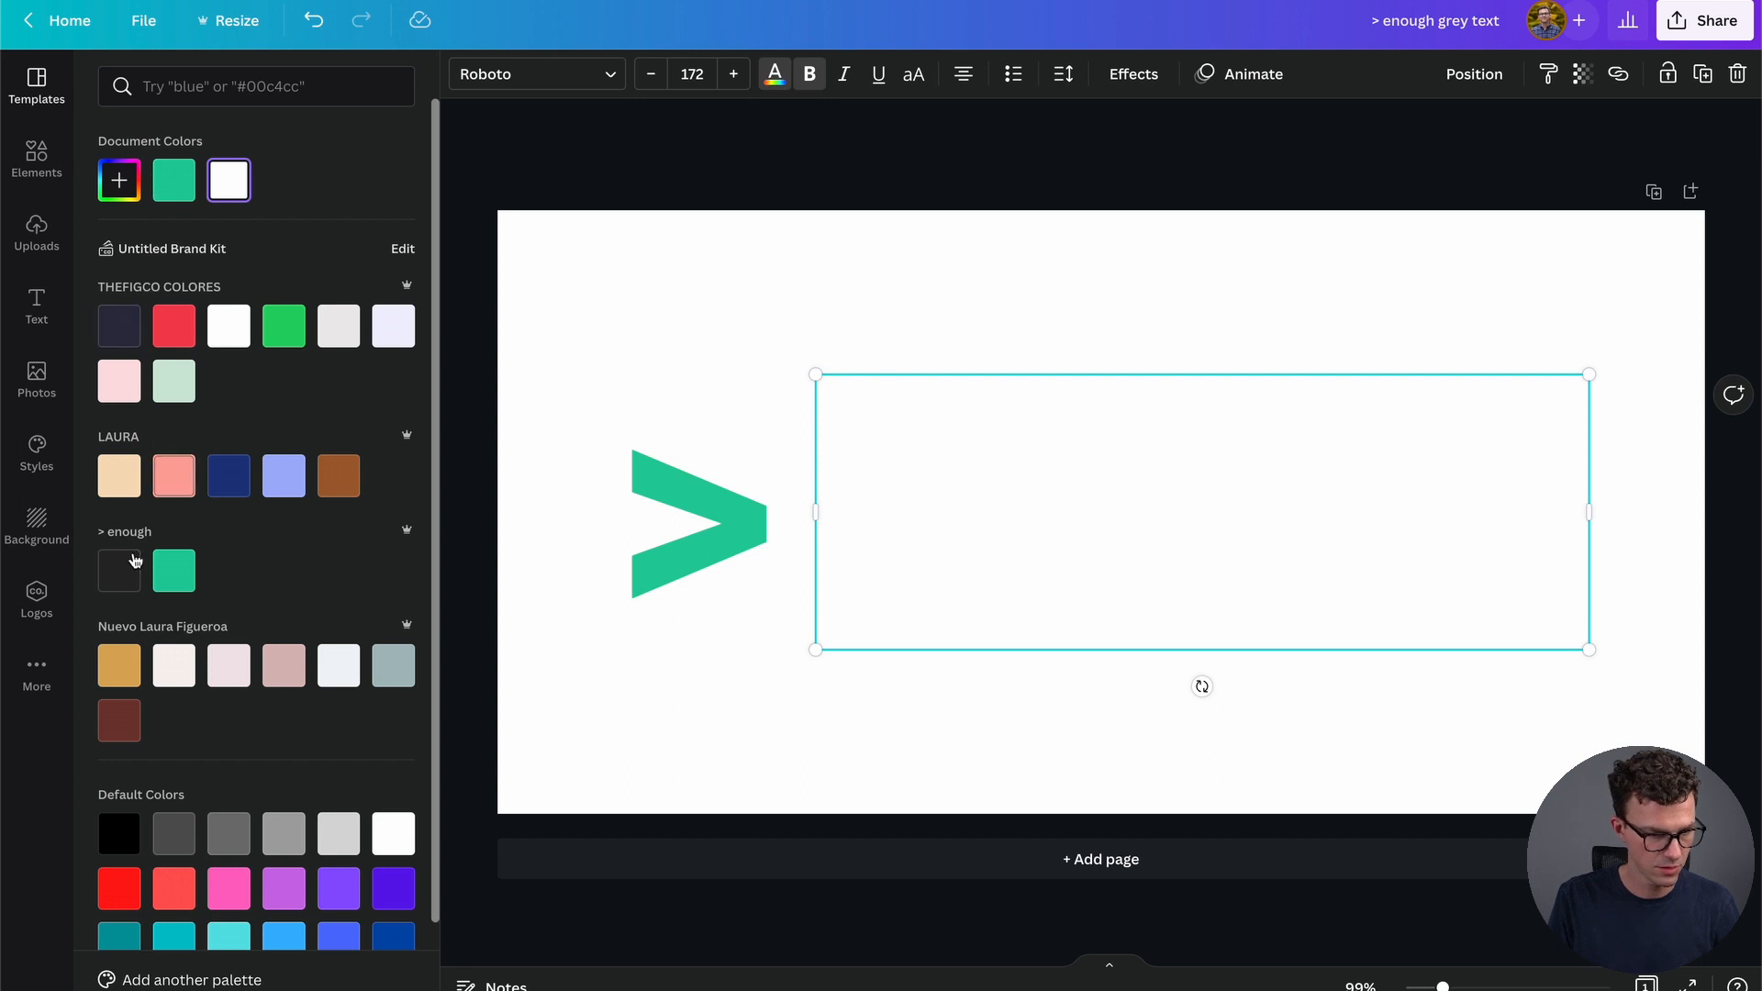
{"action": "left_click", "coordinate": [131, 569]}
{"action": "left_click", "coordinate": [1079, 245]}
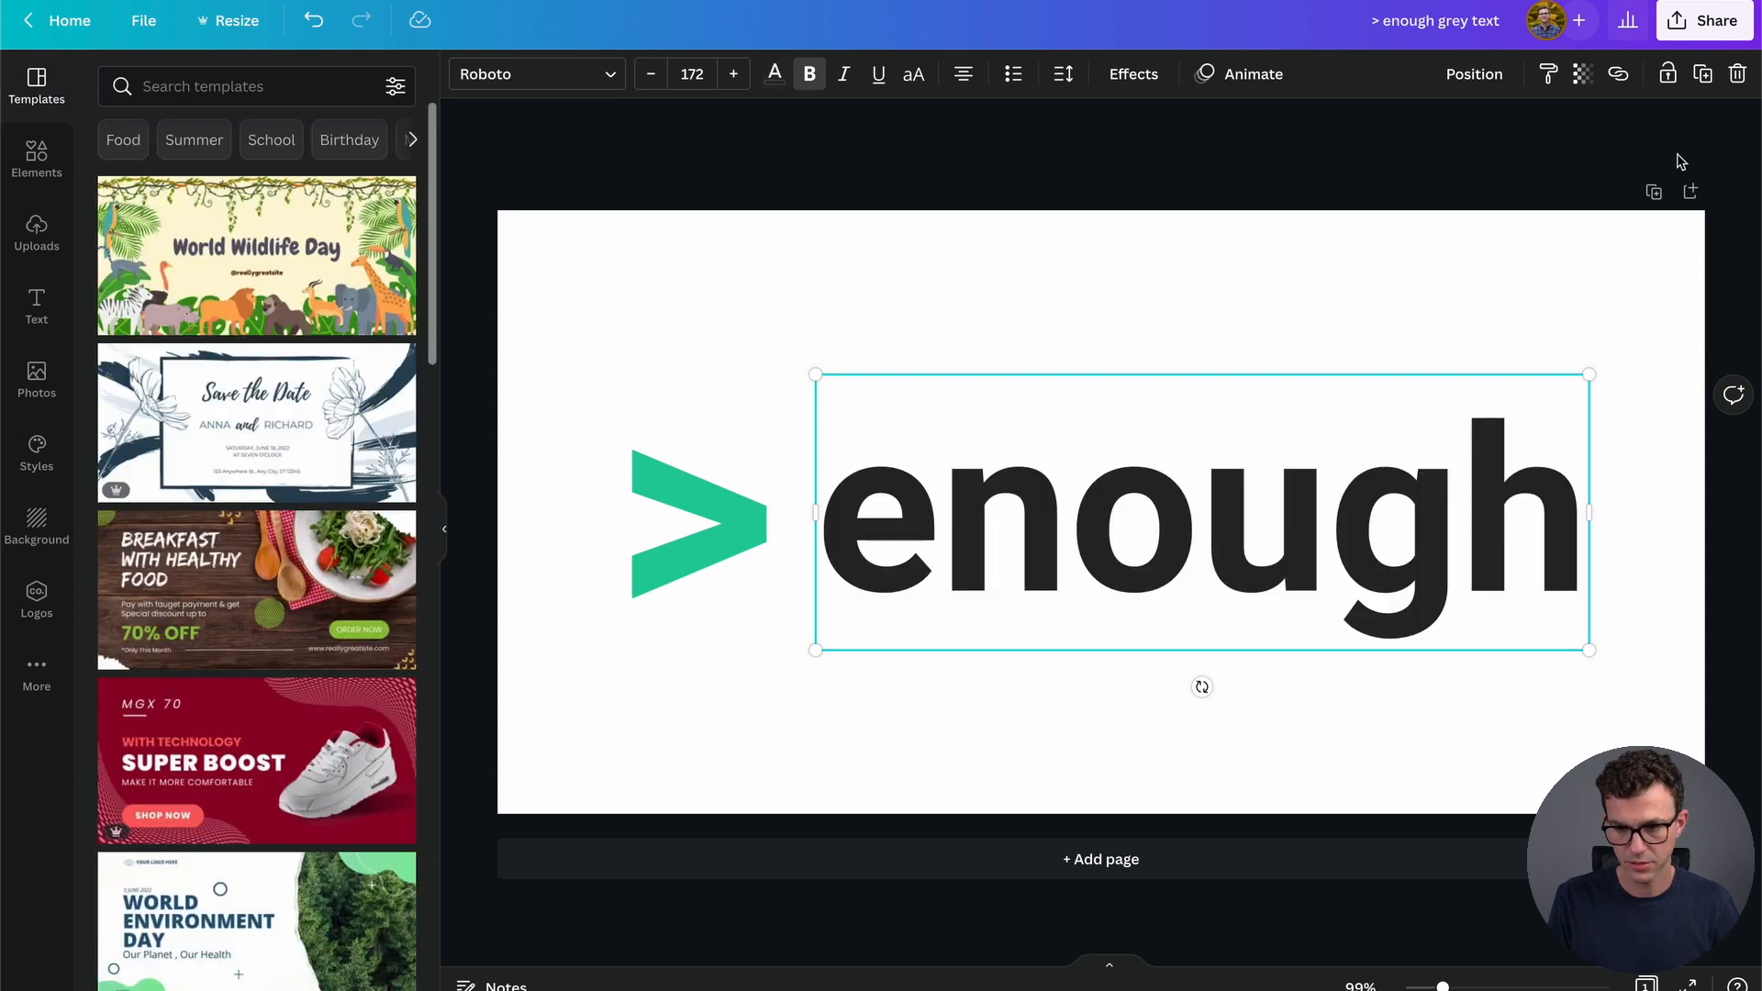
Download the design as a PNG with a transparent background
{"action": "left_click", "coordinate": [1716, 22]}
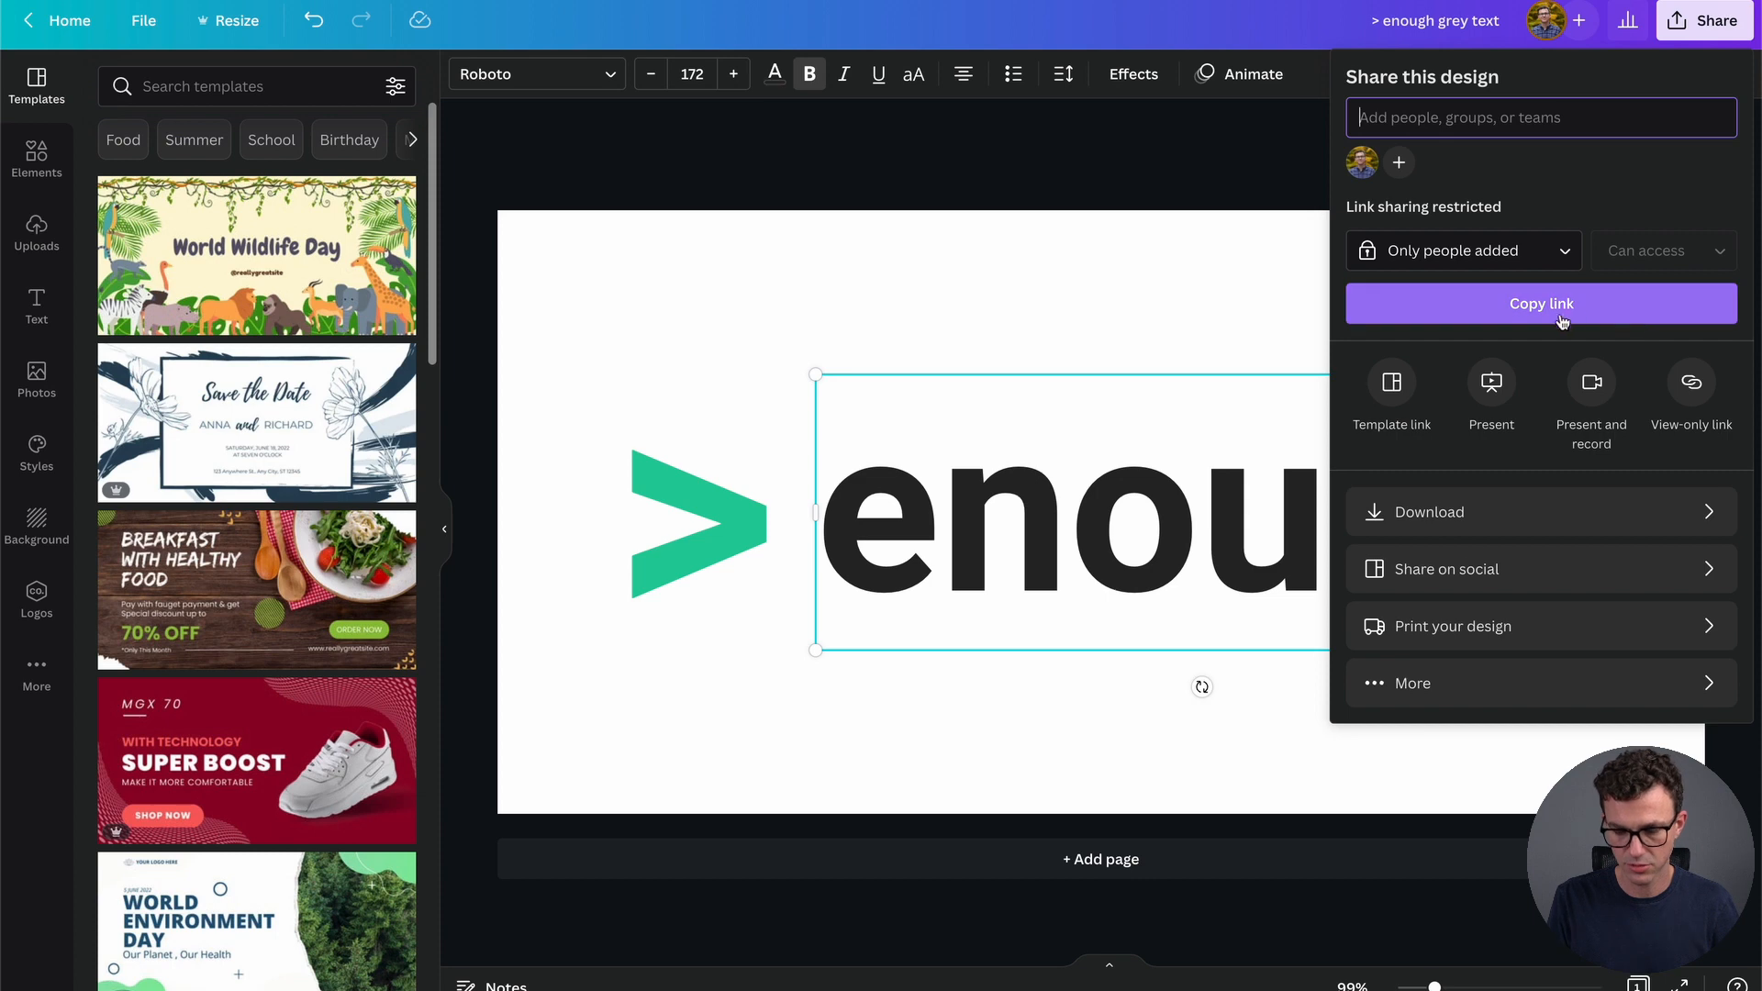
{"action": "left_click", "coordinate": [1453, 530]}
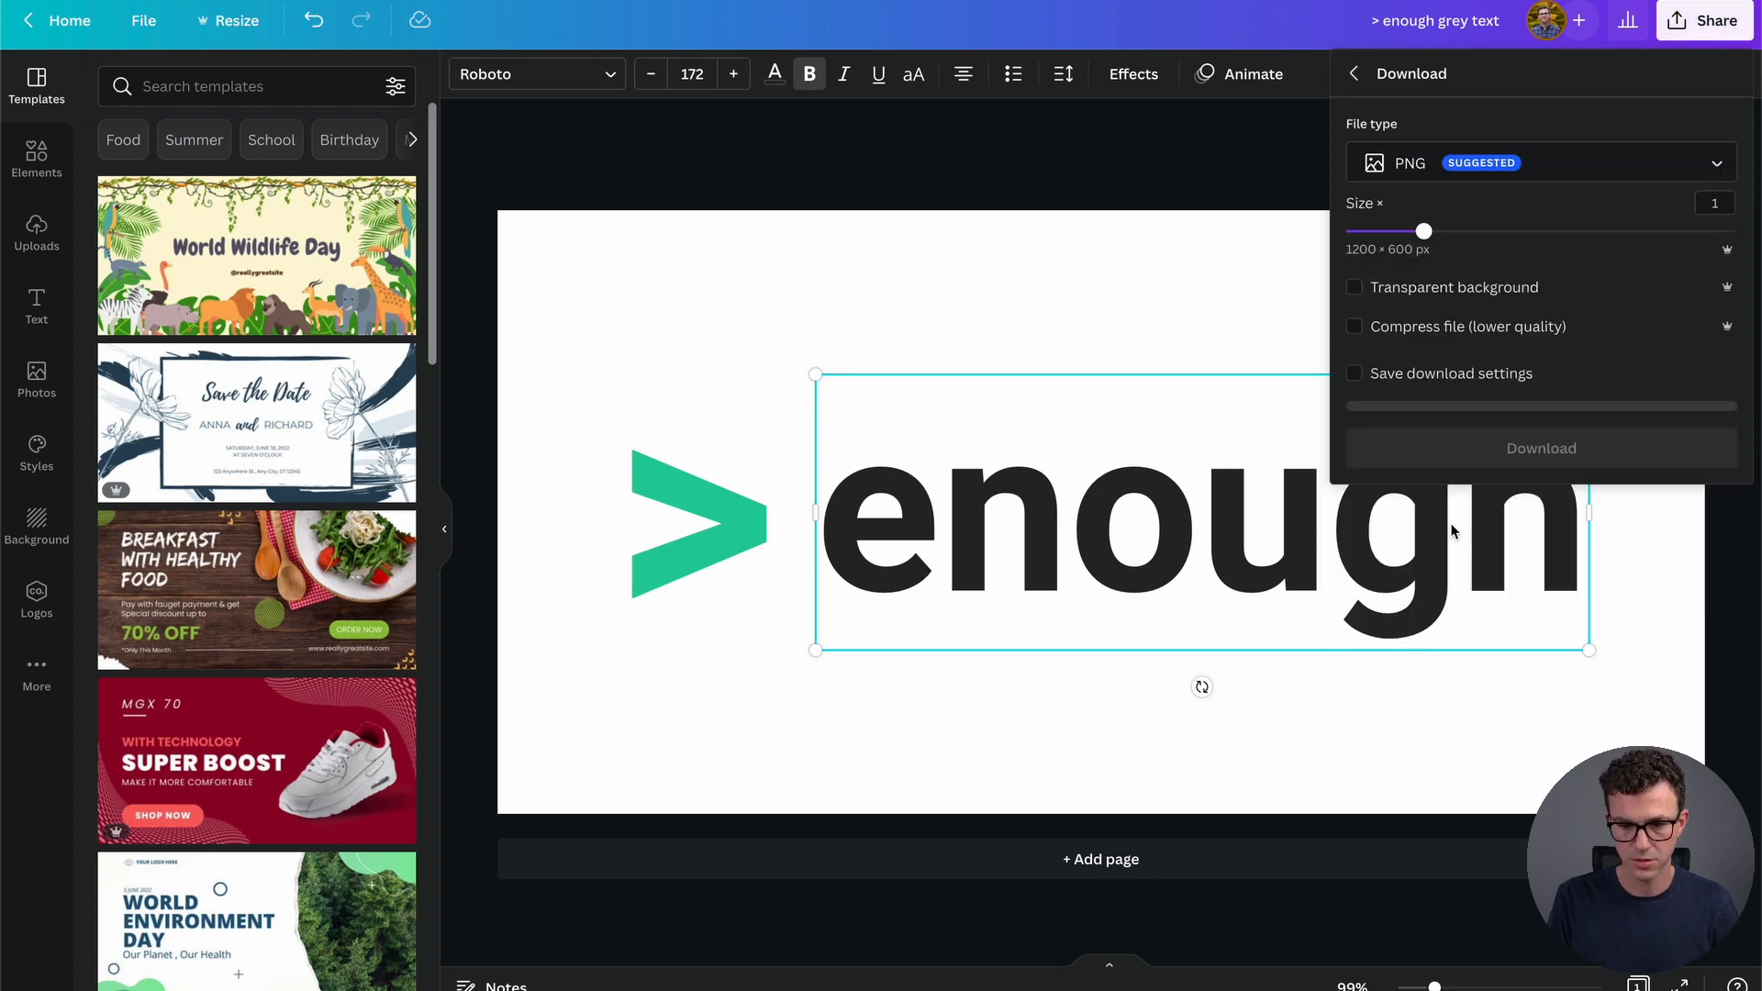
{"action": "left_click", "coordinate": [1507, 439]}
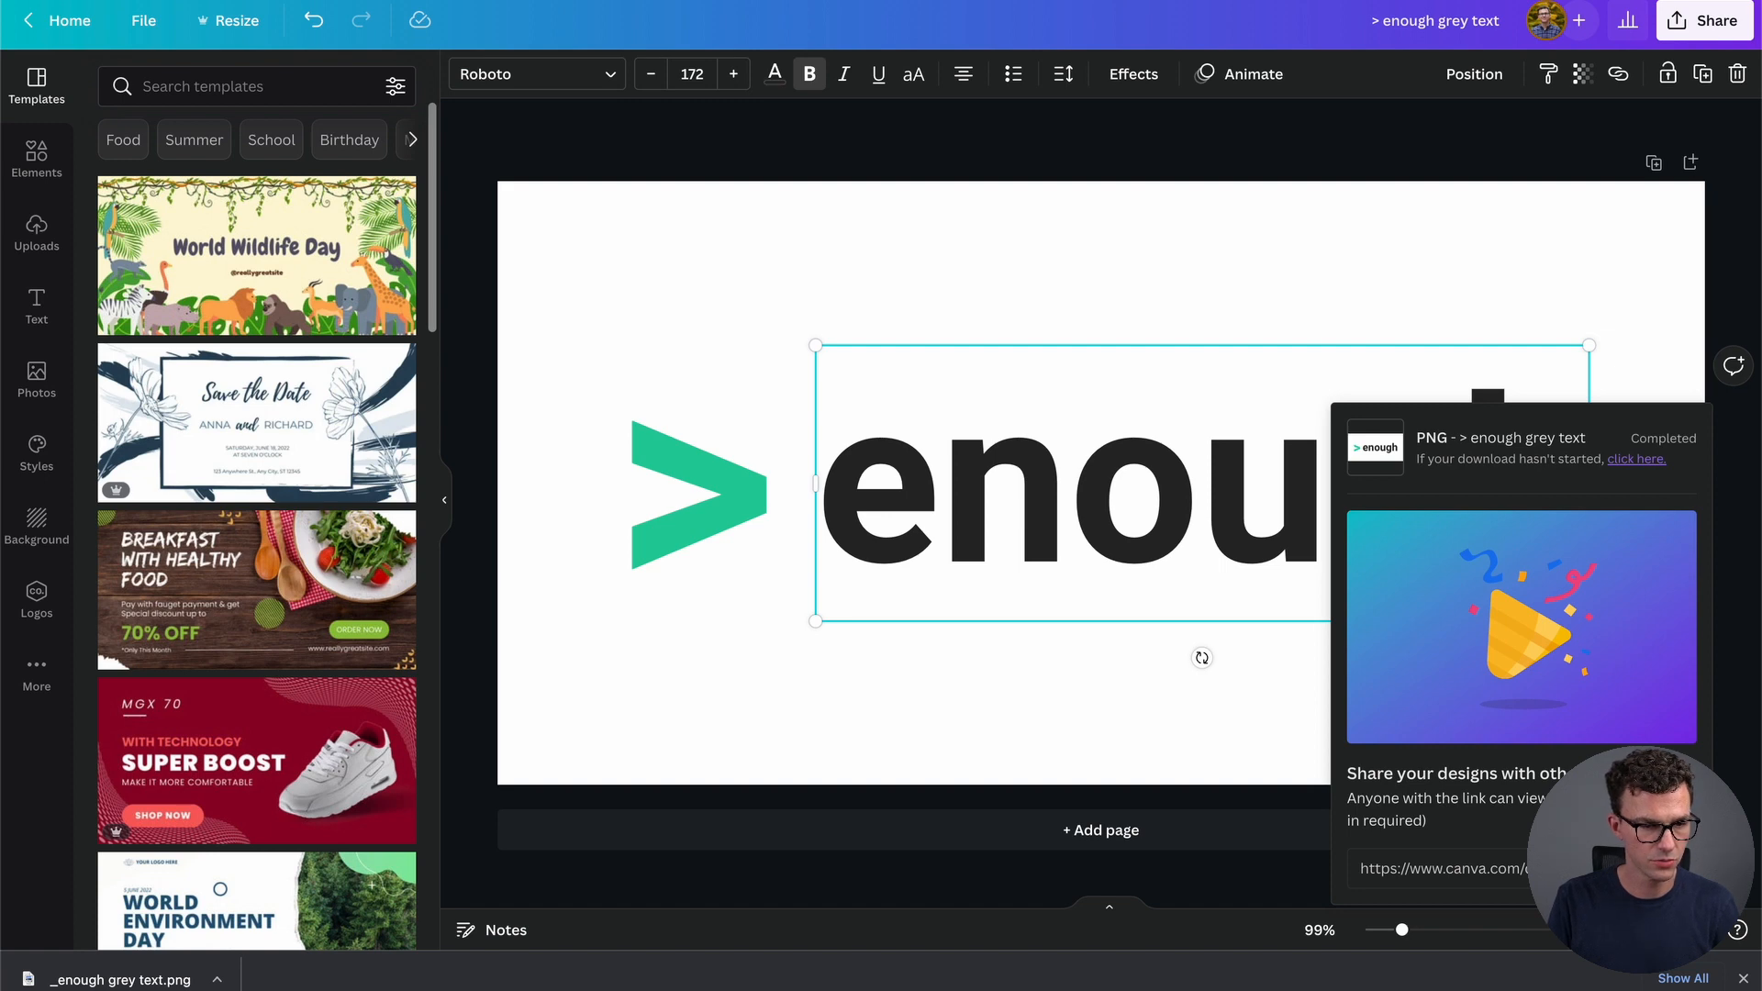
{"action": "left_click", "coordinate": [459, 1]}
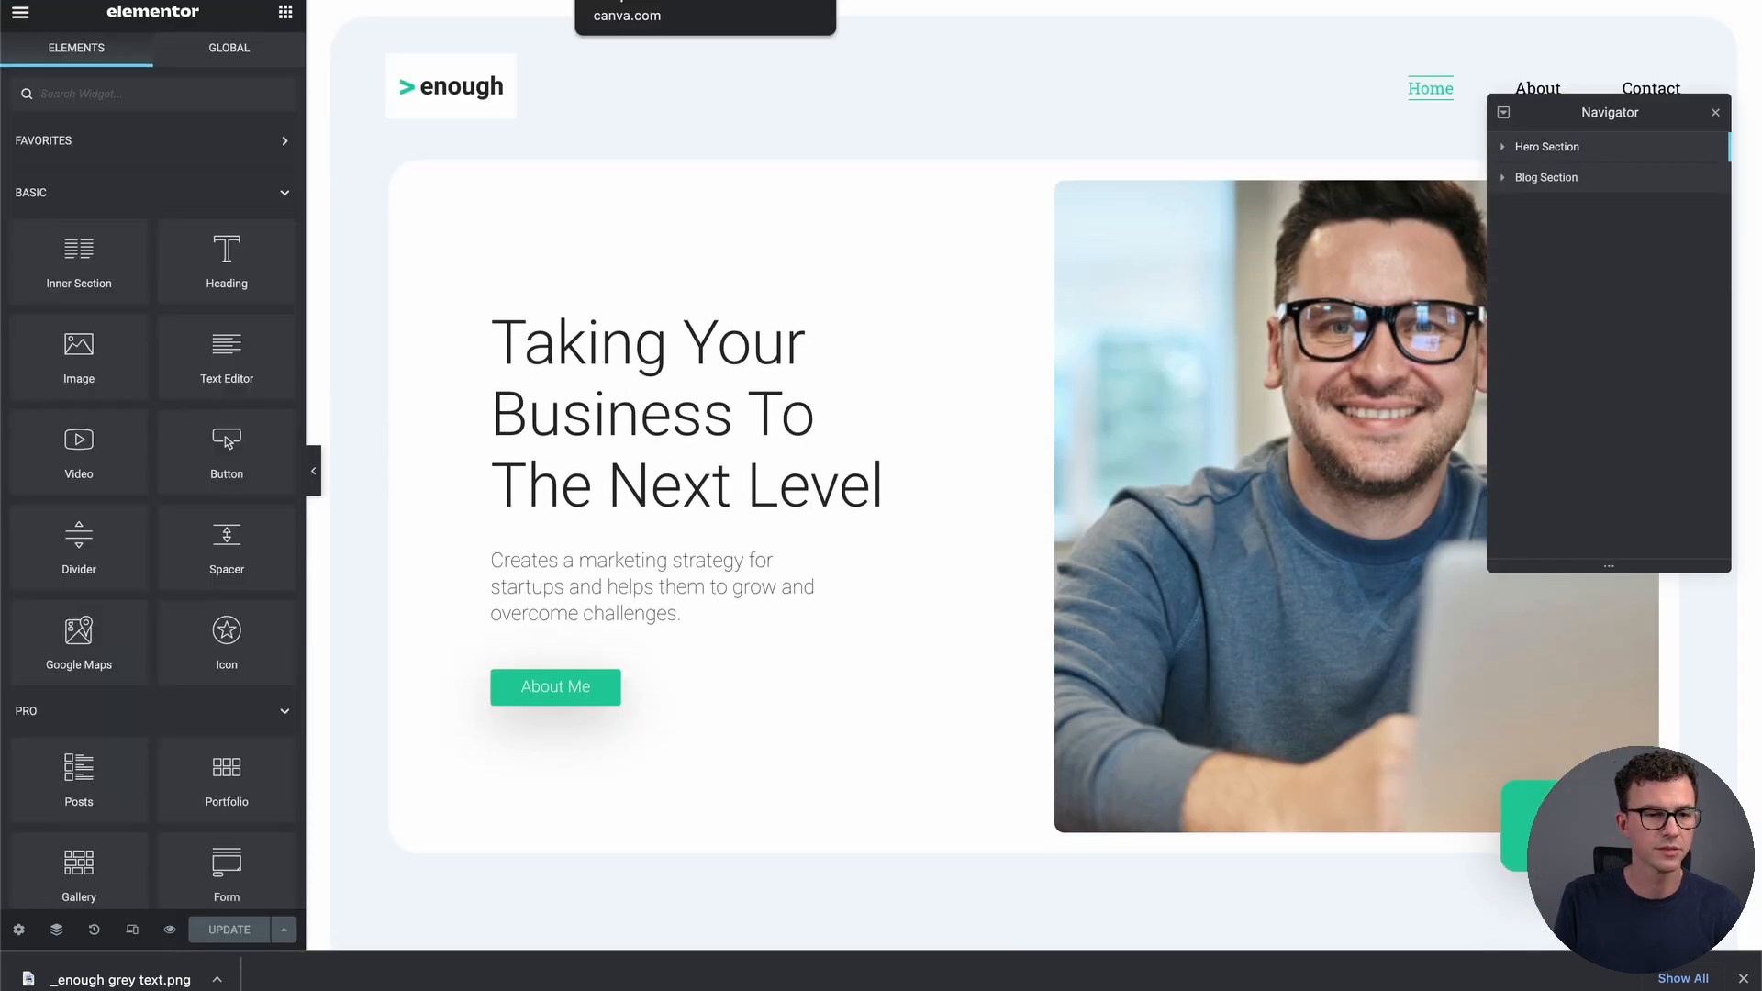
{"action": "left_click", "coordinate": [642, 1]}
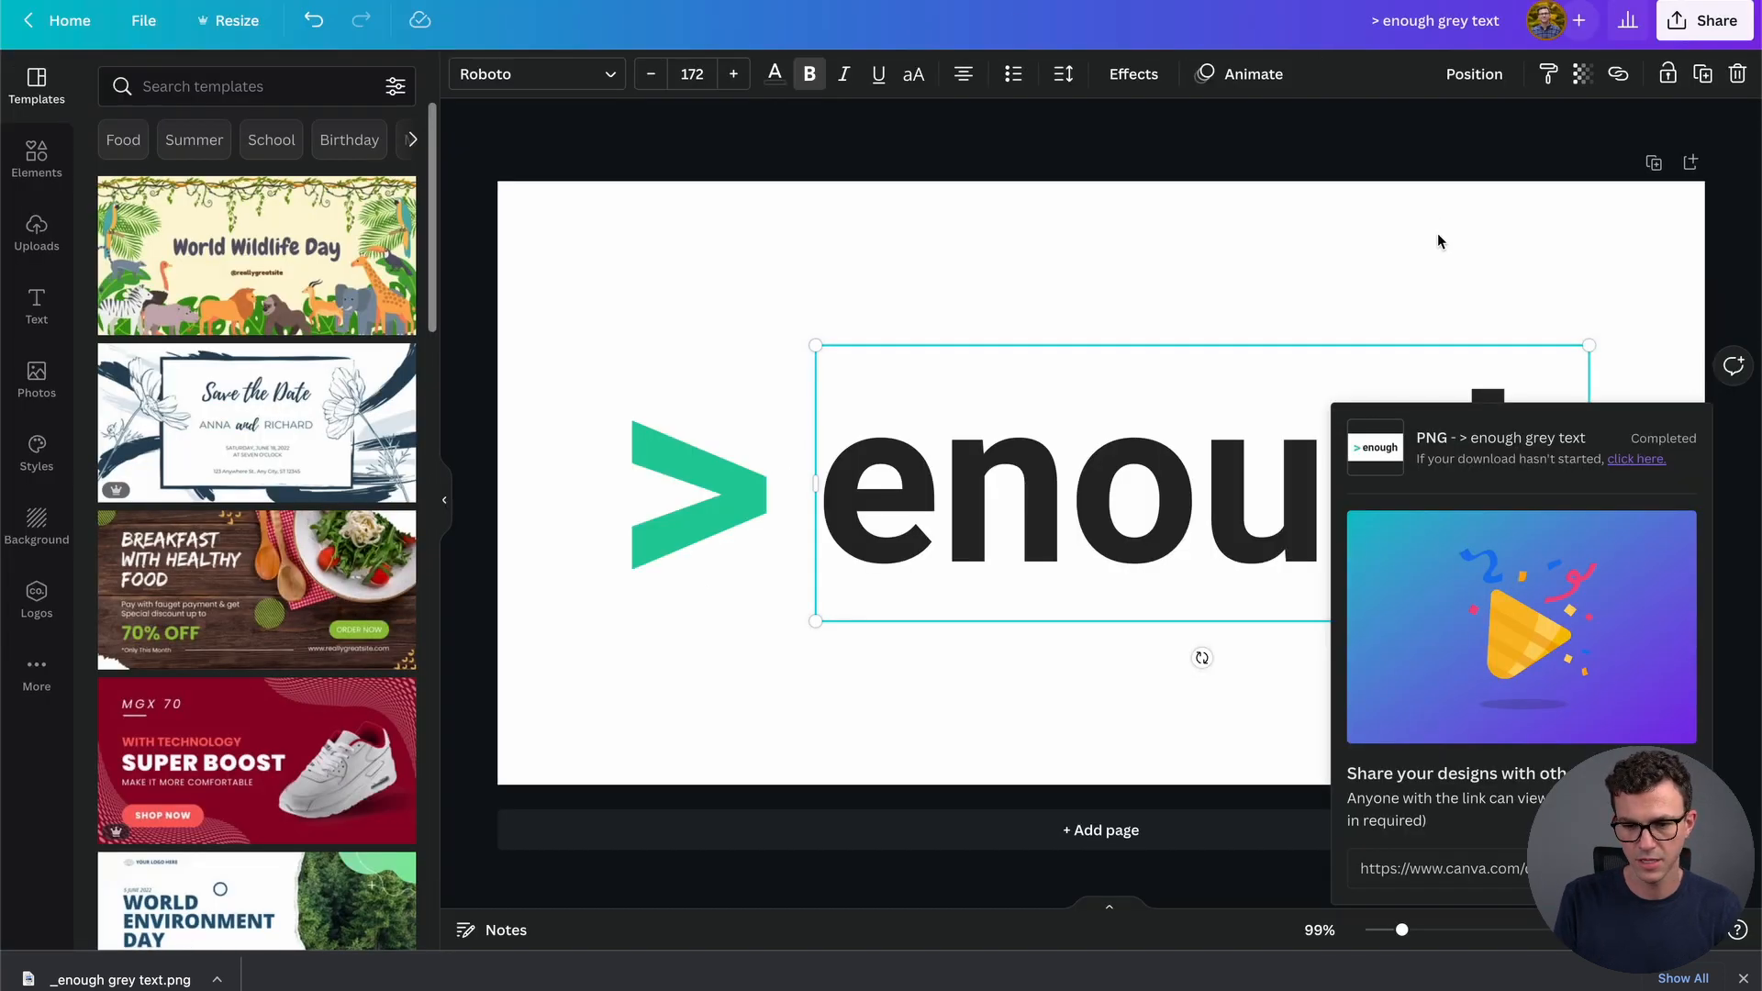
{"action": "left_click", "coordinate": [1685, 18]}
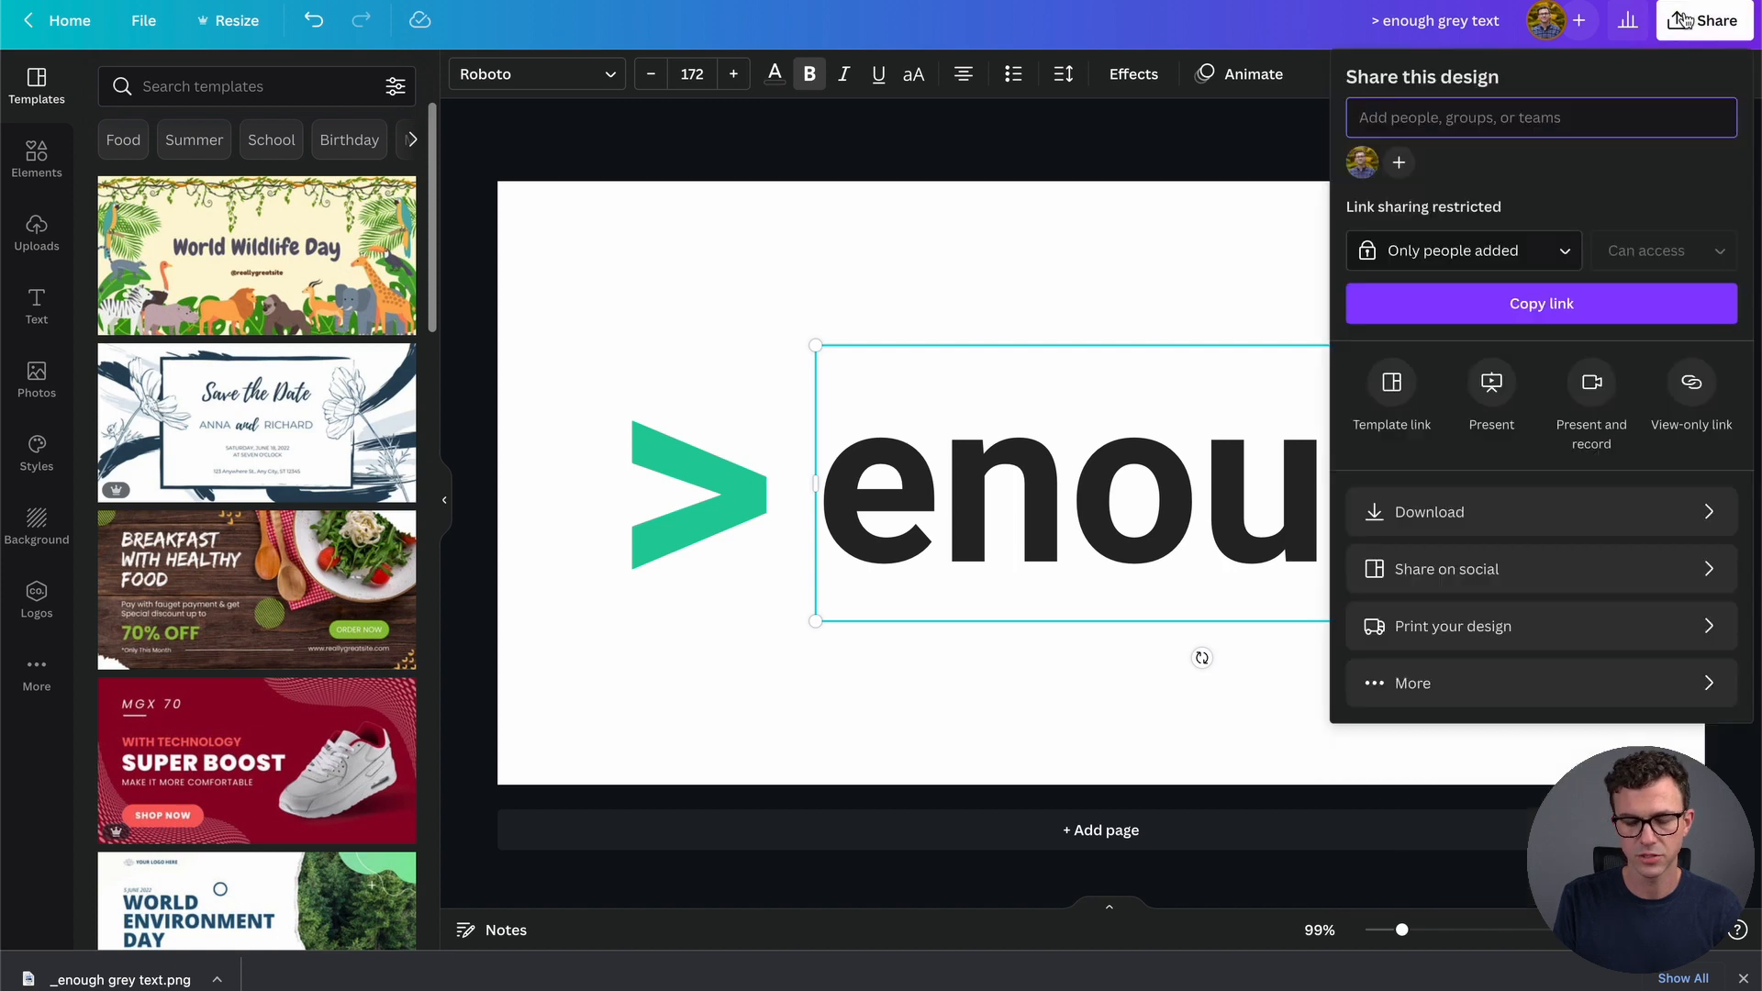
{"action": "left_click", "coordinate": [1530, 526]}
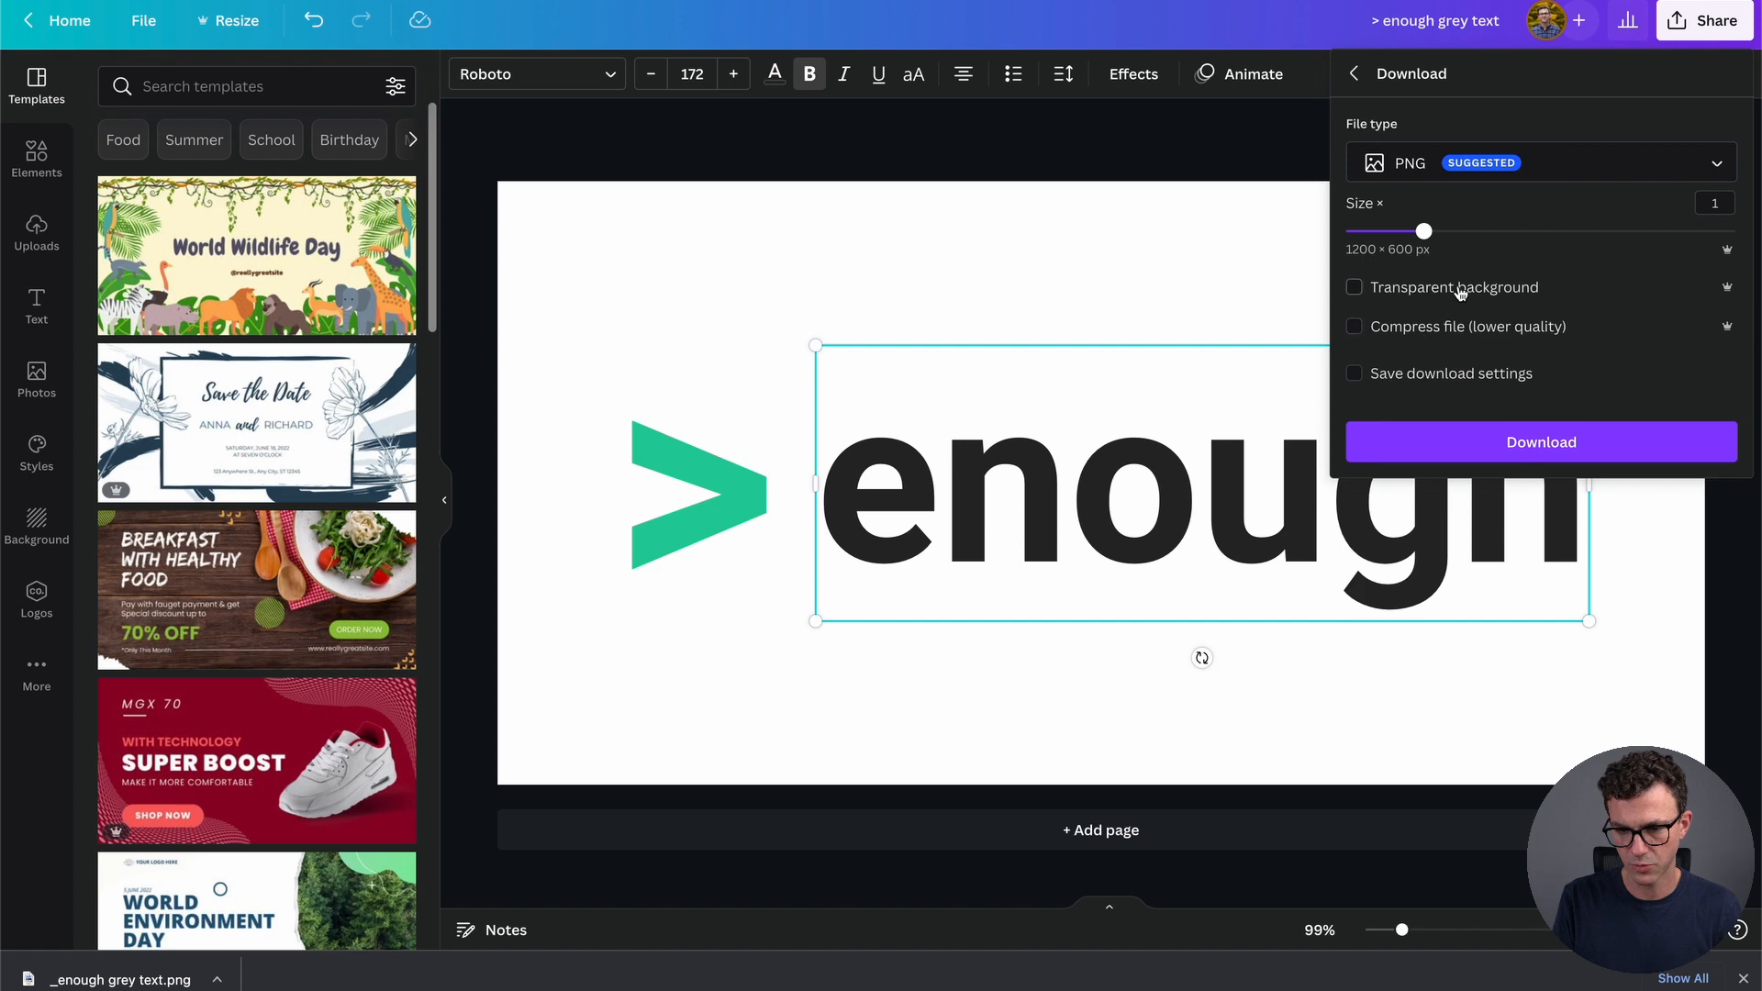
{"action": "left_click", "coordinate": [1507, 446]}
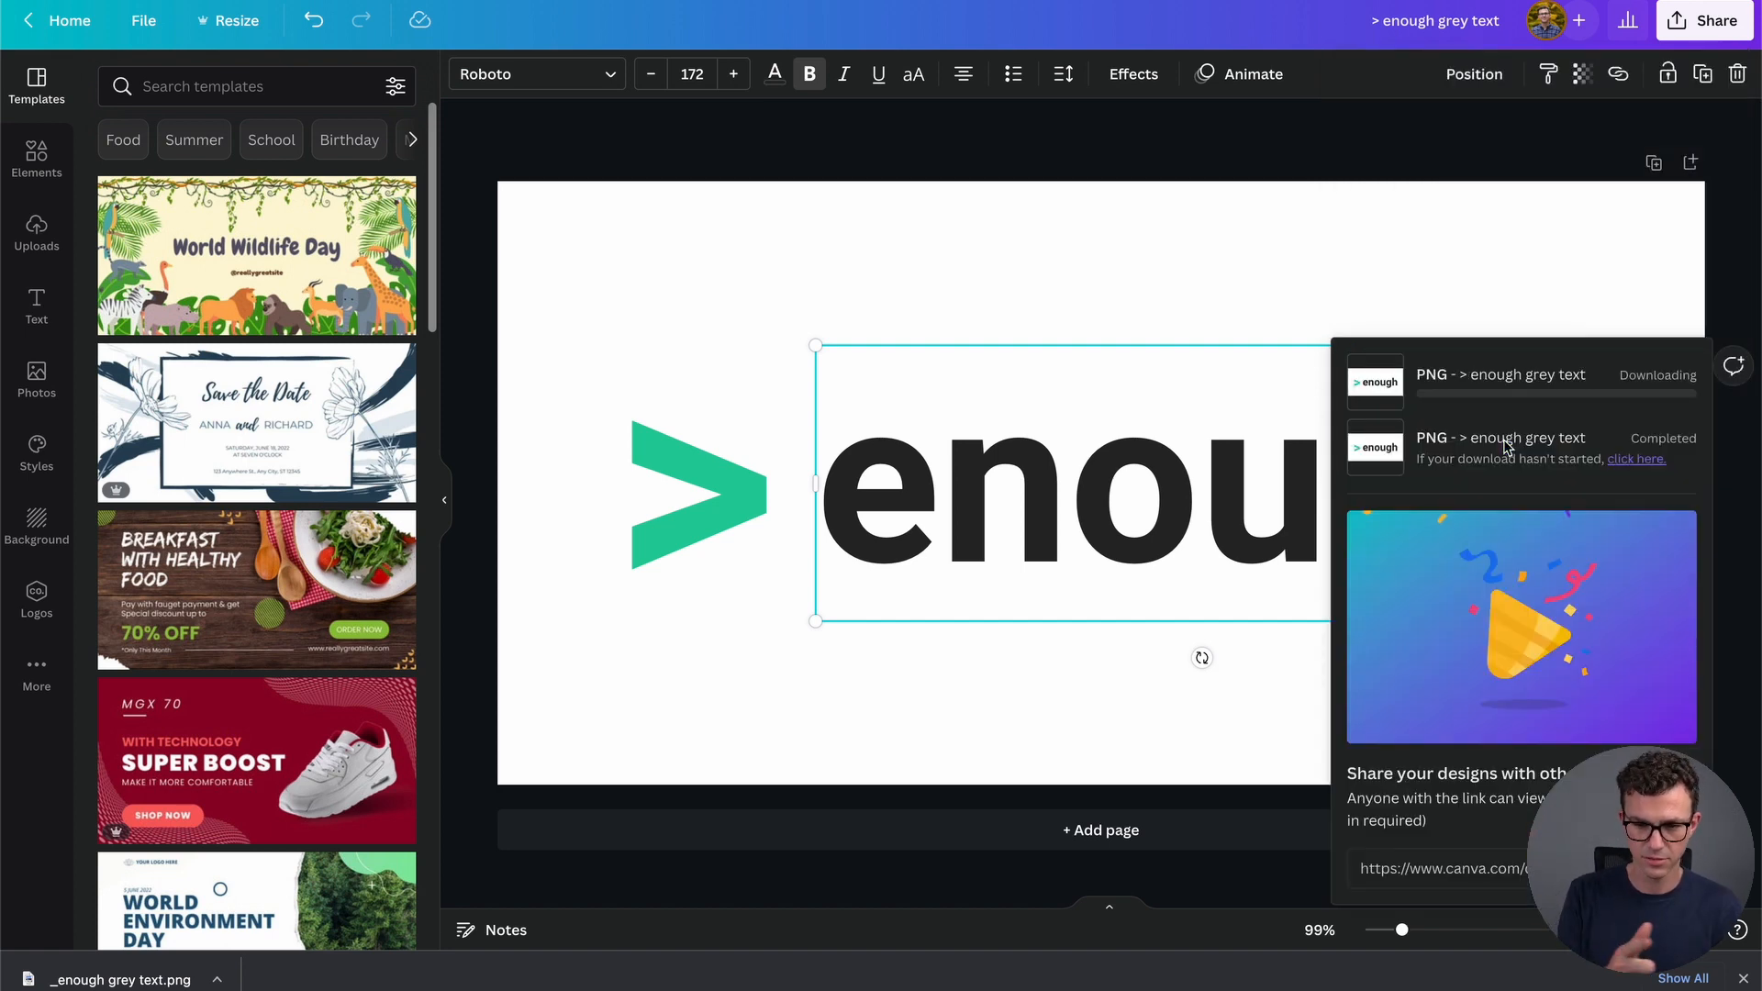
Back in Elementor, go to Site Settings > Site Identity
{"action": "left_click", "coordinate": [194, 2]}
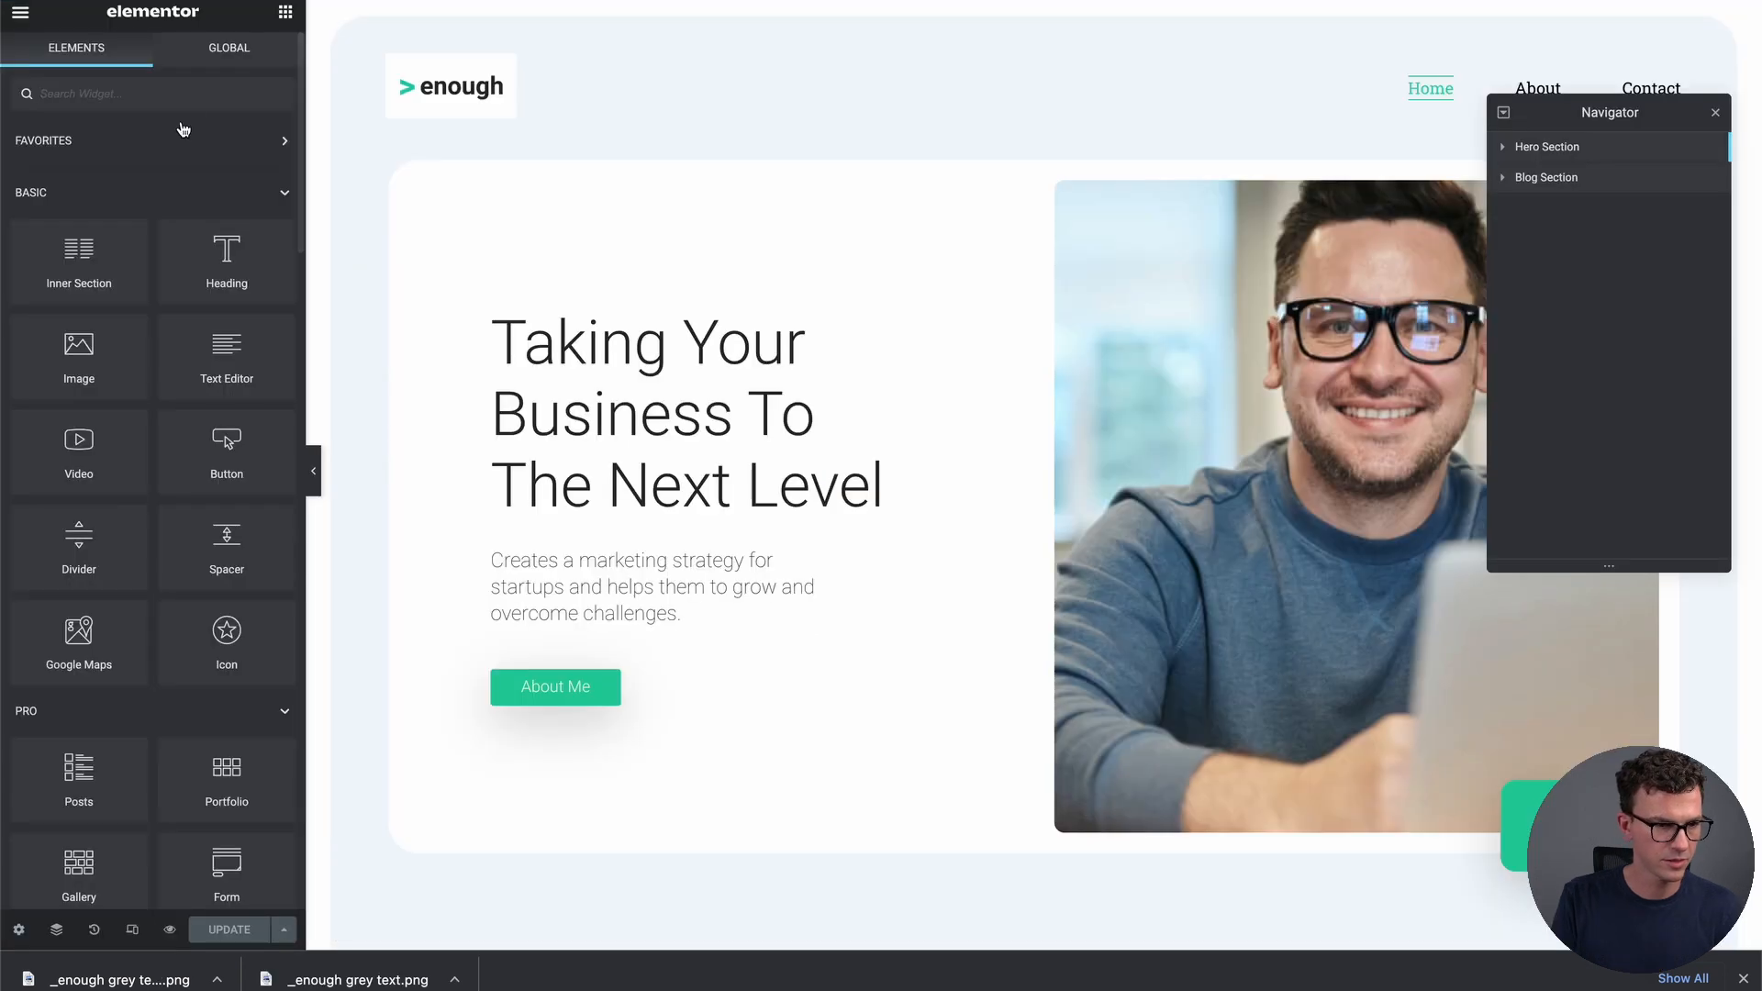
{"action": "left_click", "coordinate": [21, 12]}
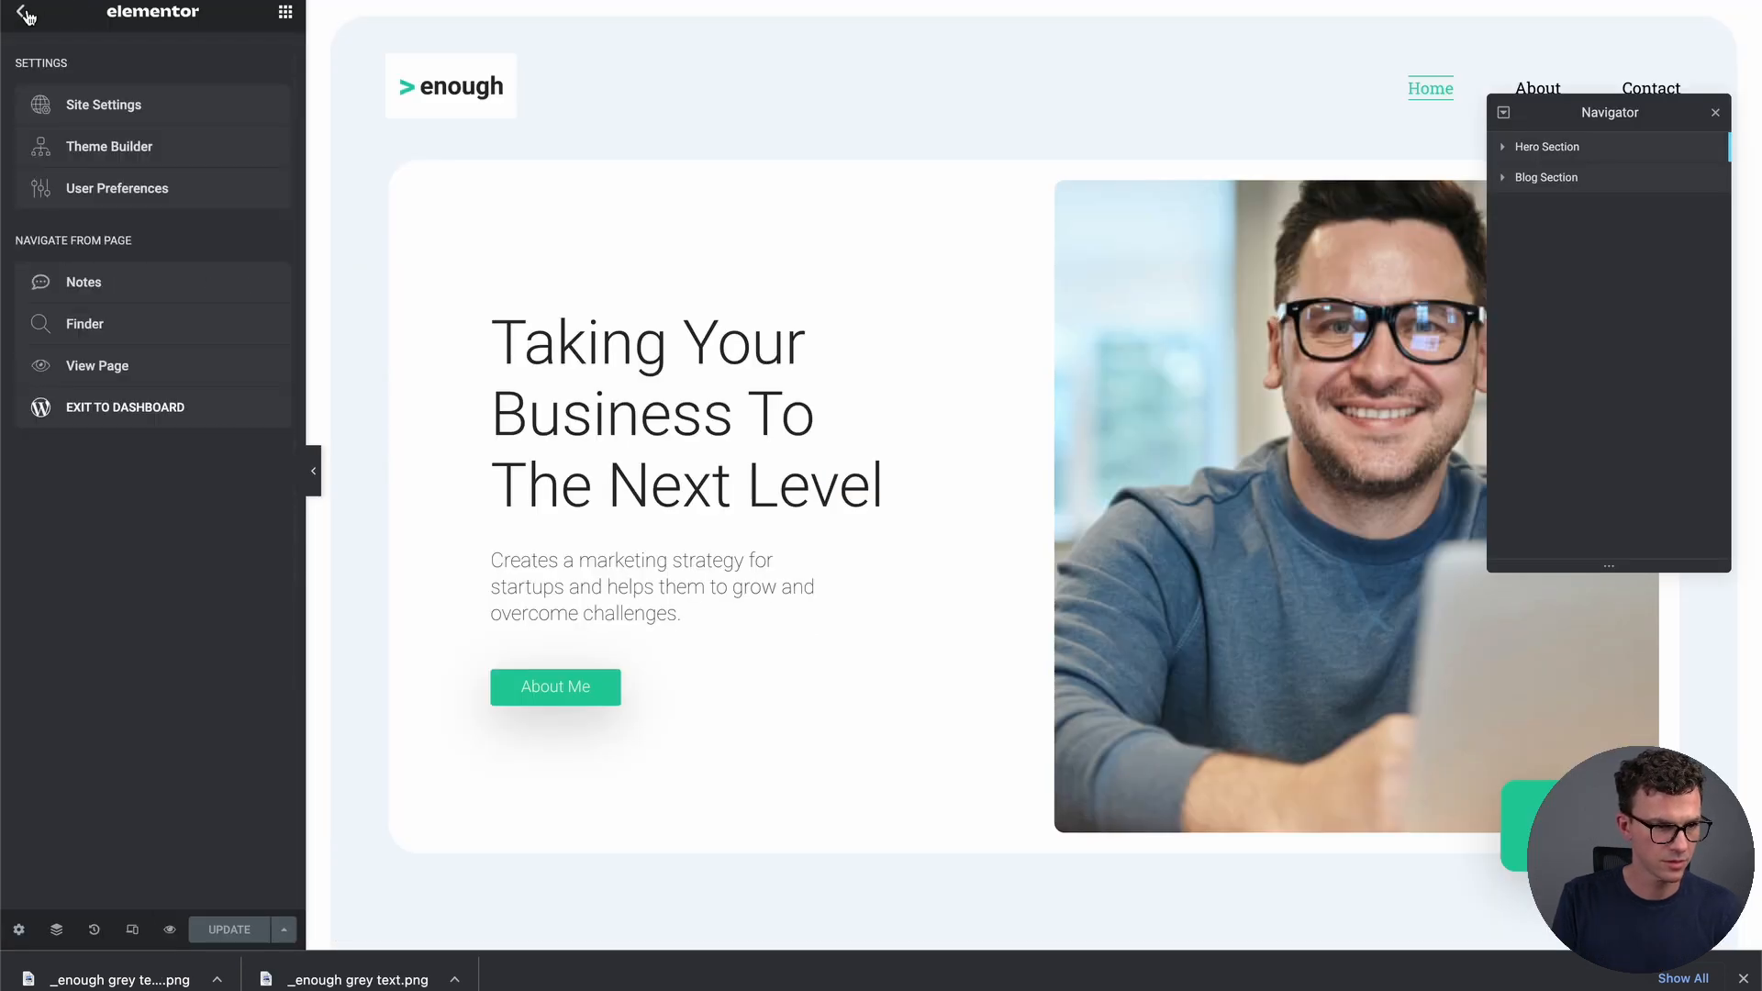
{"action": "left_click", "coordinate": [96, 99]}
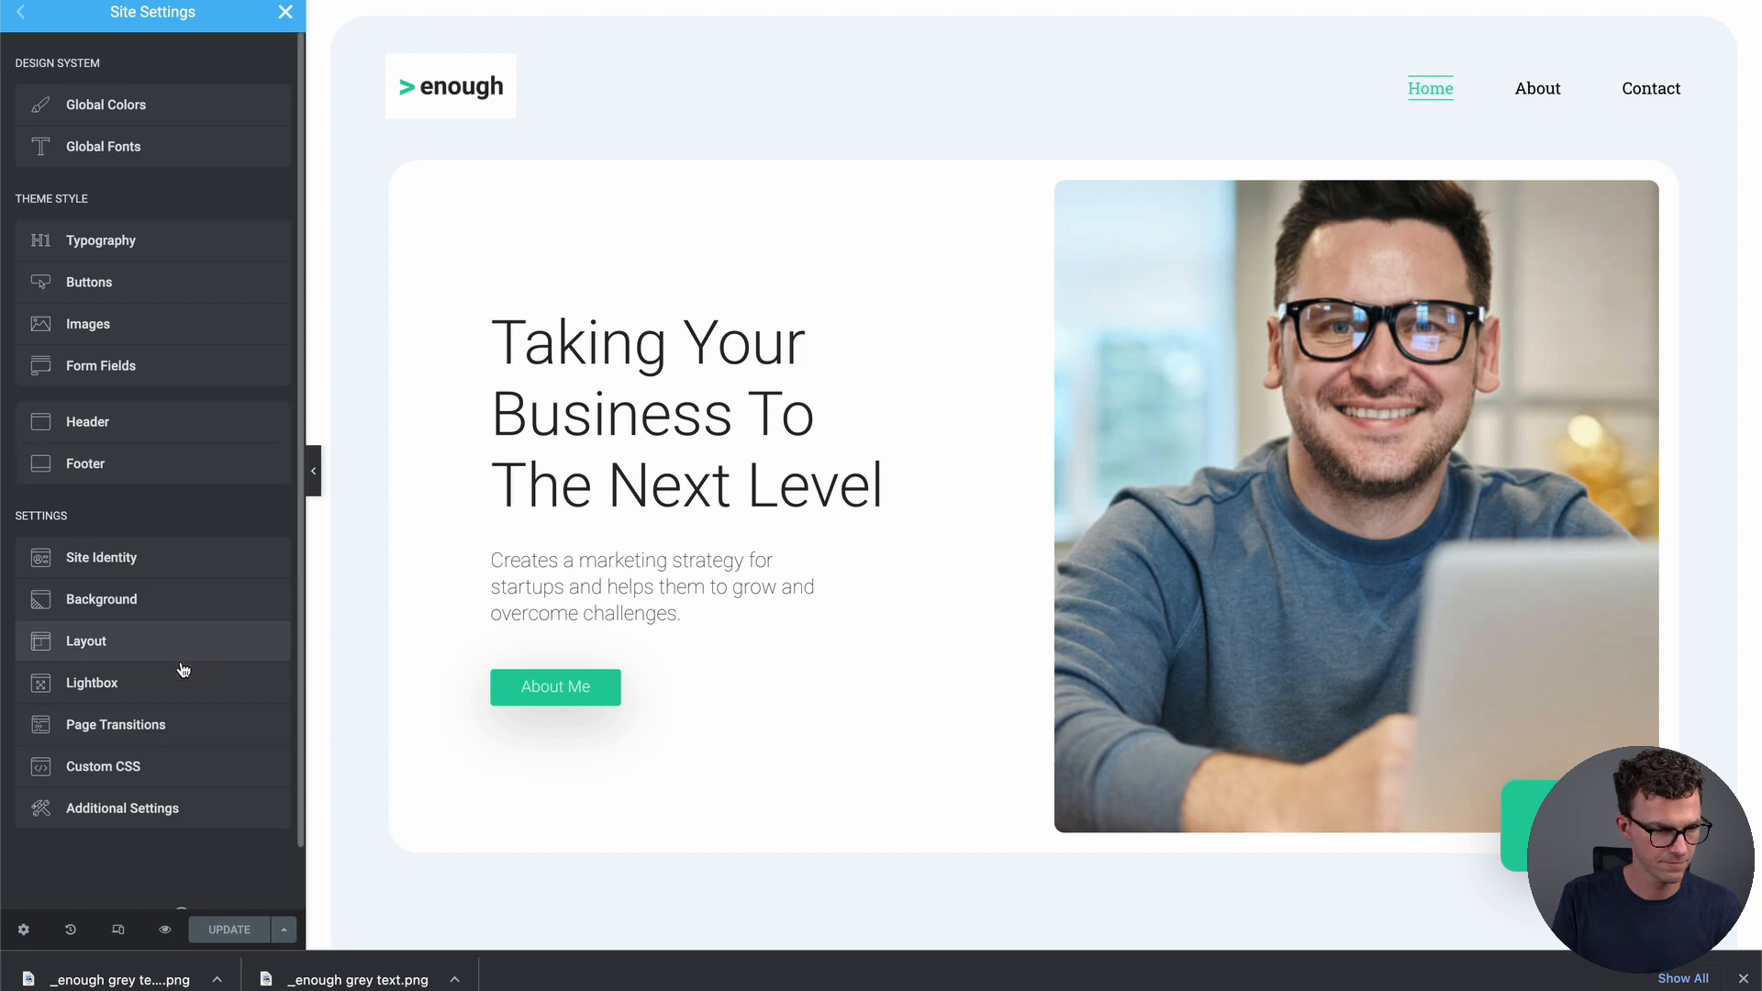
{"action": "left_click", "coordinate": [108, 558]}
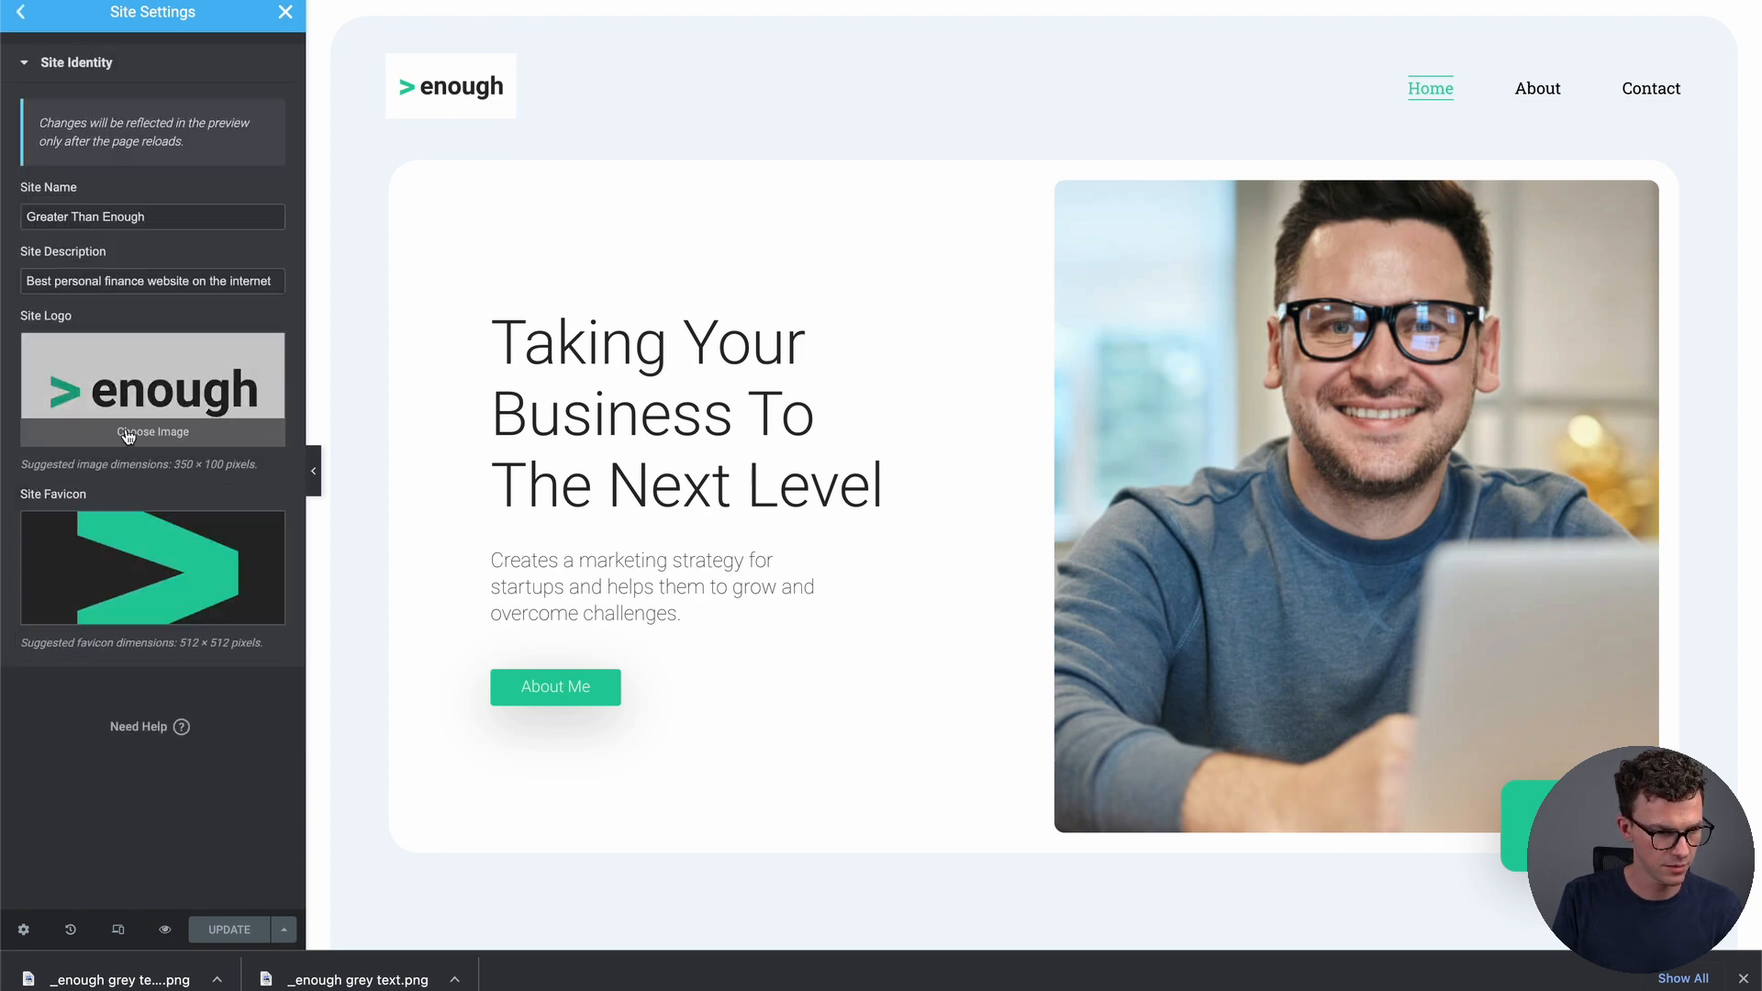
Upload the transparent 'enough' PNG as the site logo, save, and reload the editor
{"action": "left_click", "coordinate": [127, 433]}
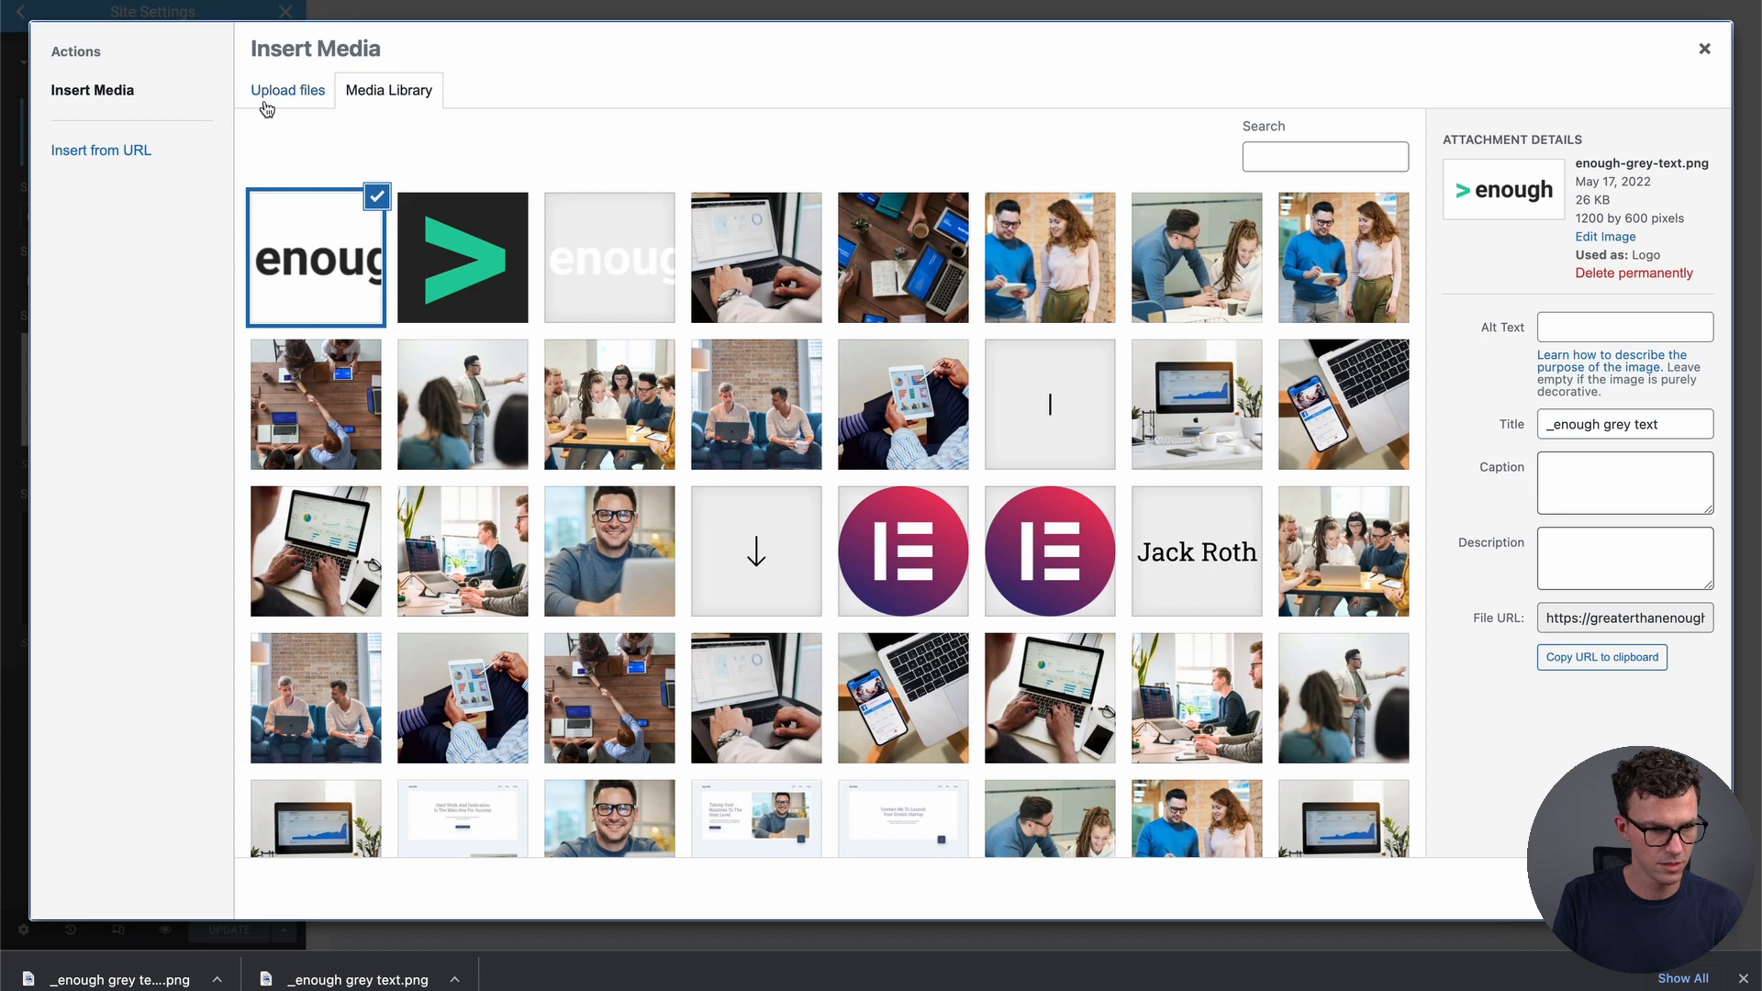
{"action": "left_click", "coordinate": [266, 108]}
{"action": "key", "text": "super+Tab"}
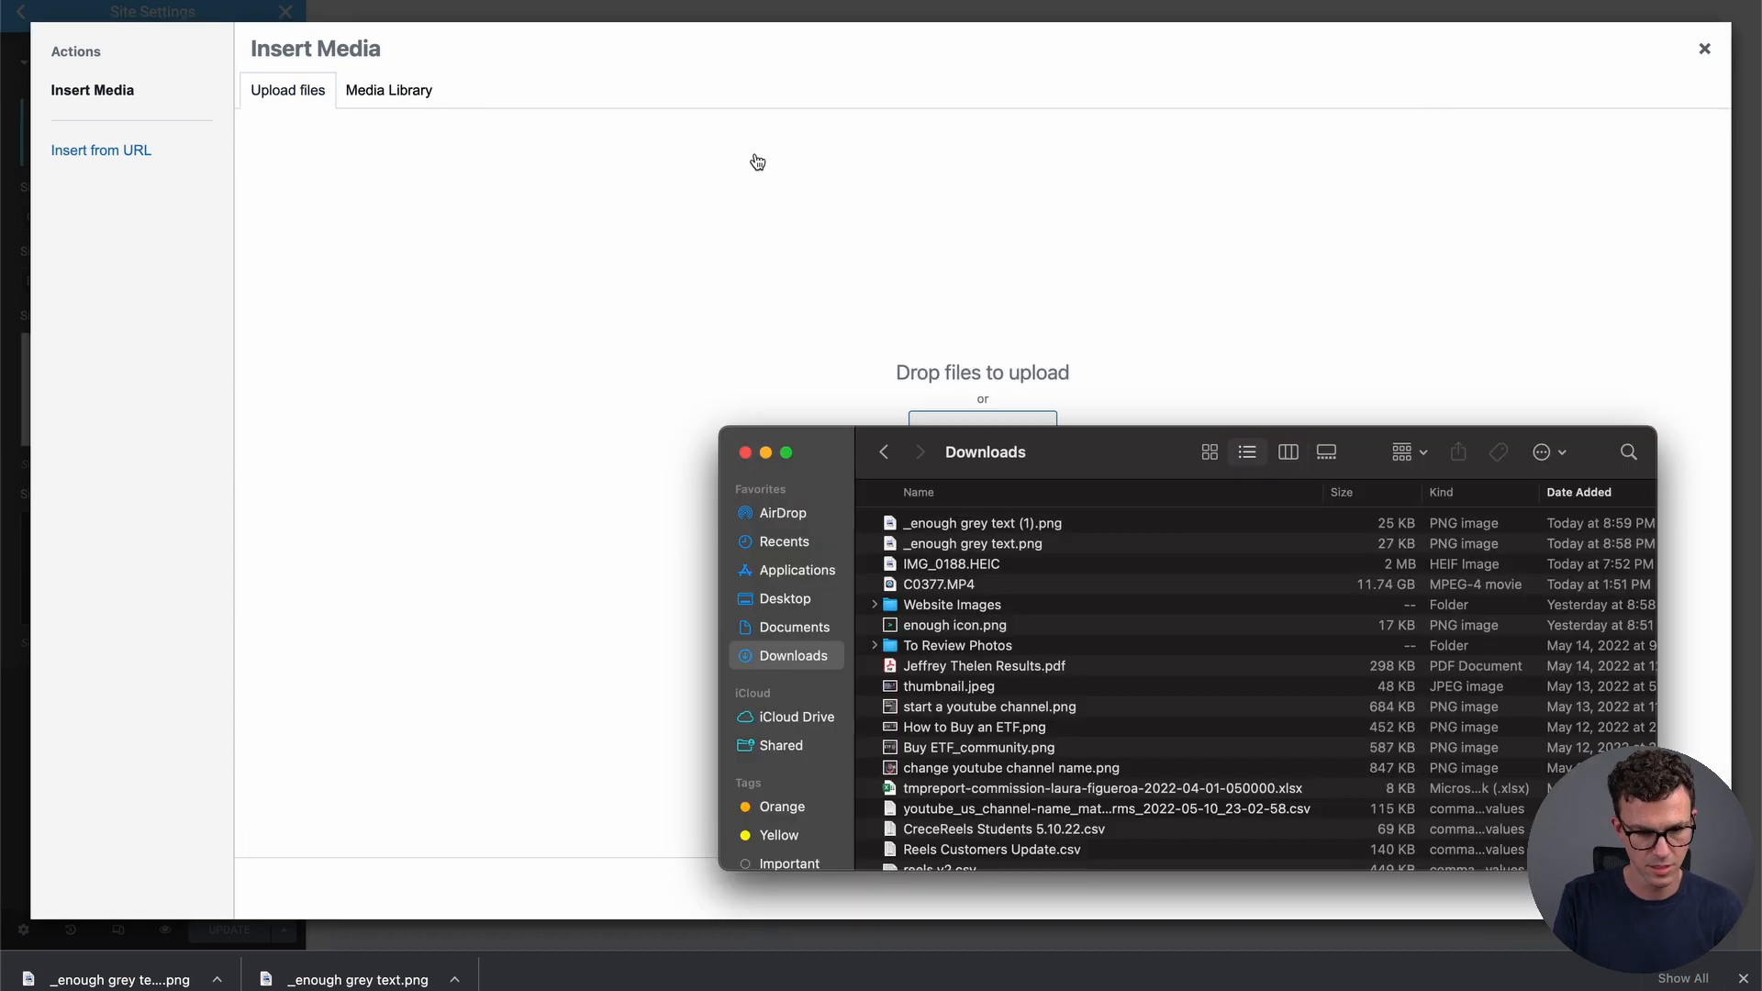
{"action": "left_click", "coordinate": [1000, 527]}
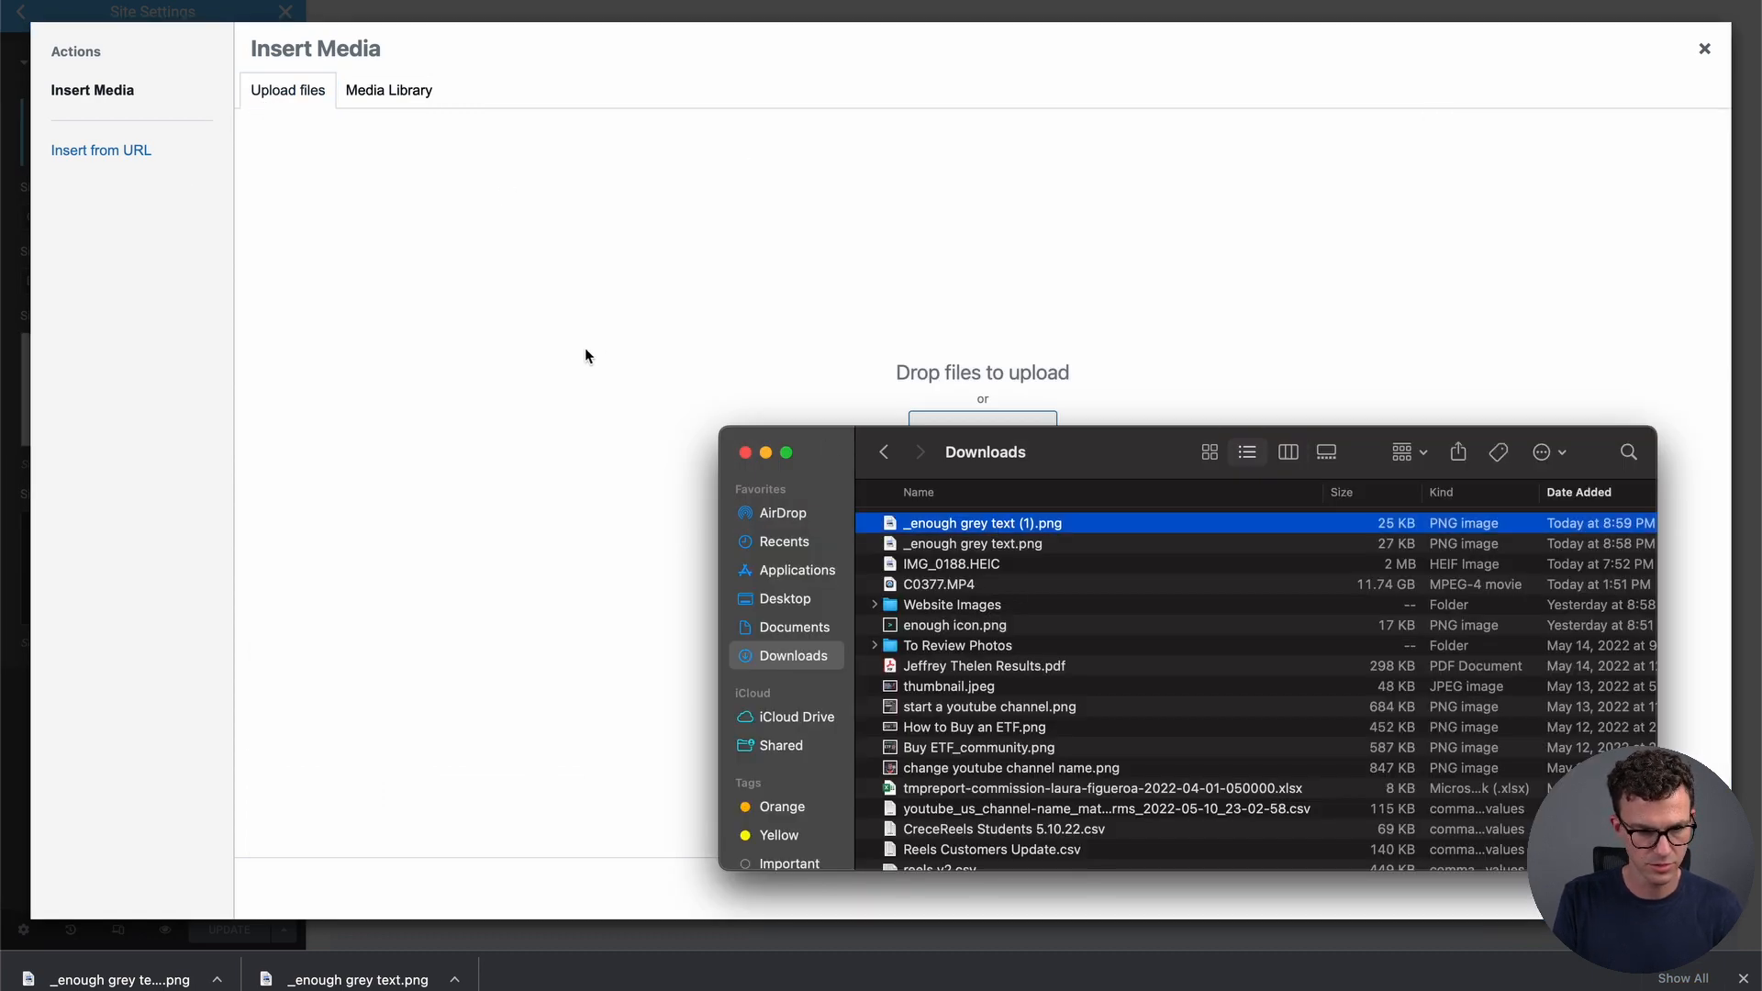
{"action": "left_click_drag", "start_coordinate": [966, 525], "coordinate": [877, 335]}
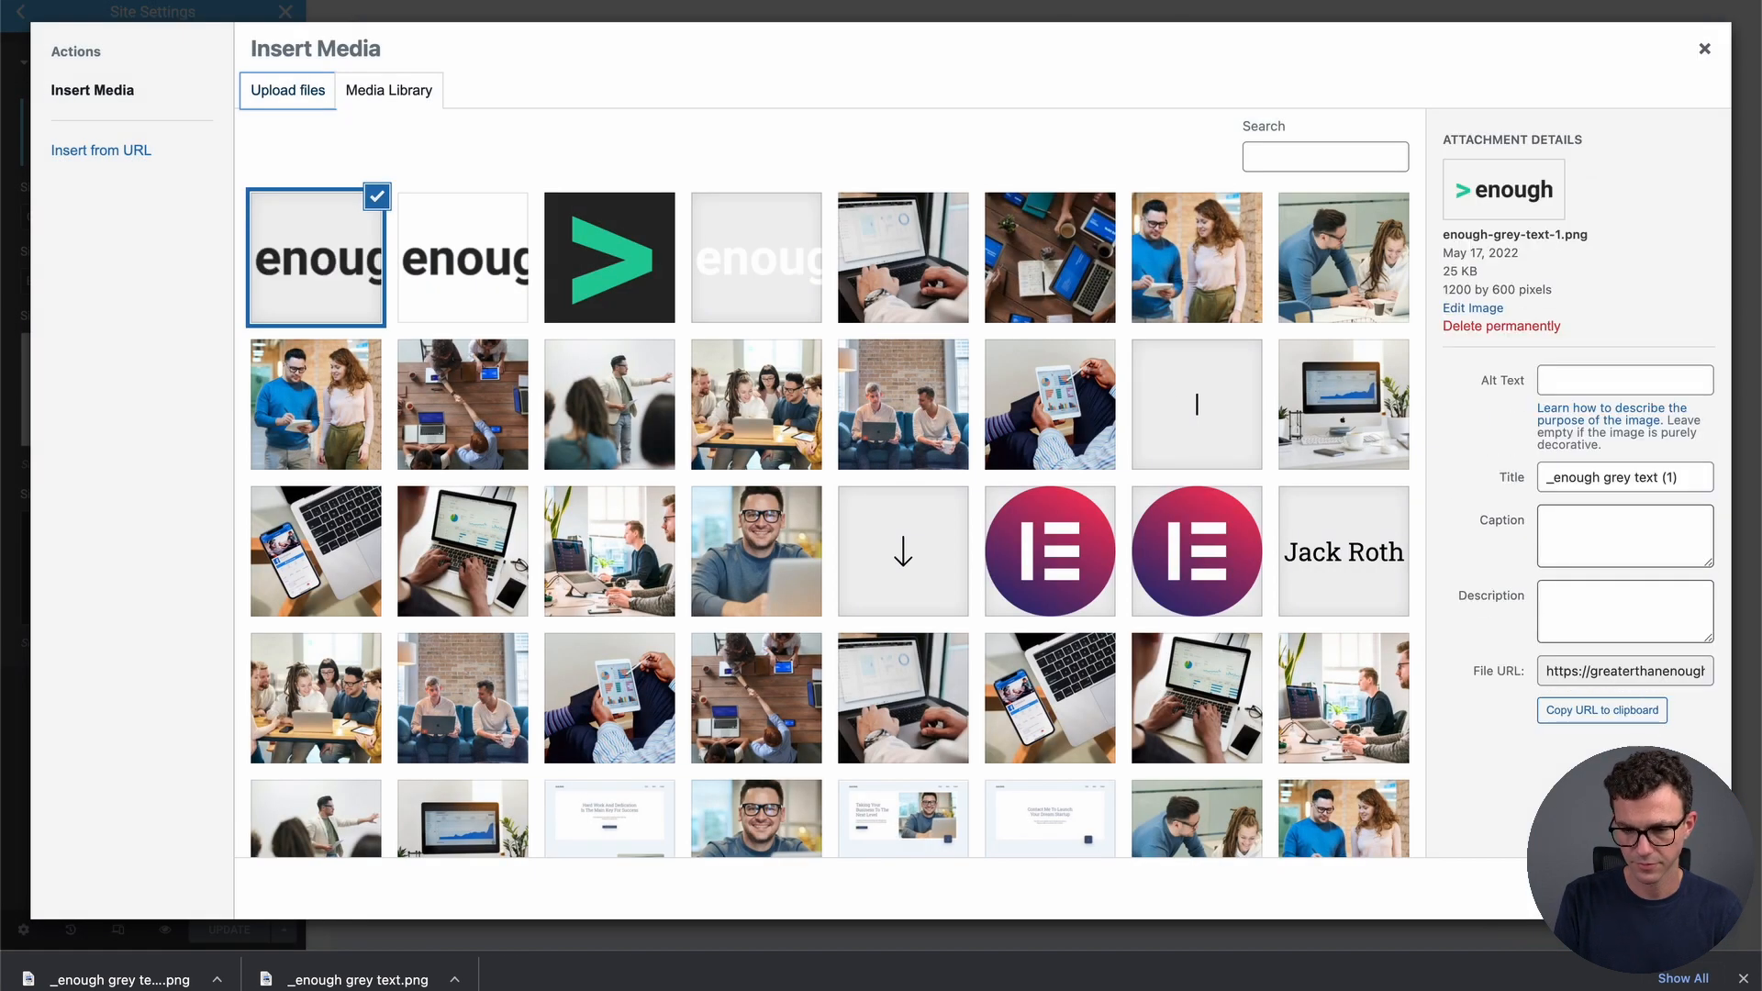
{"action": "left_click", "coordinate": [1666, 889]}
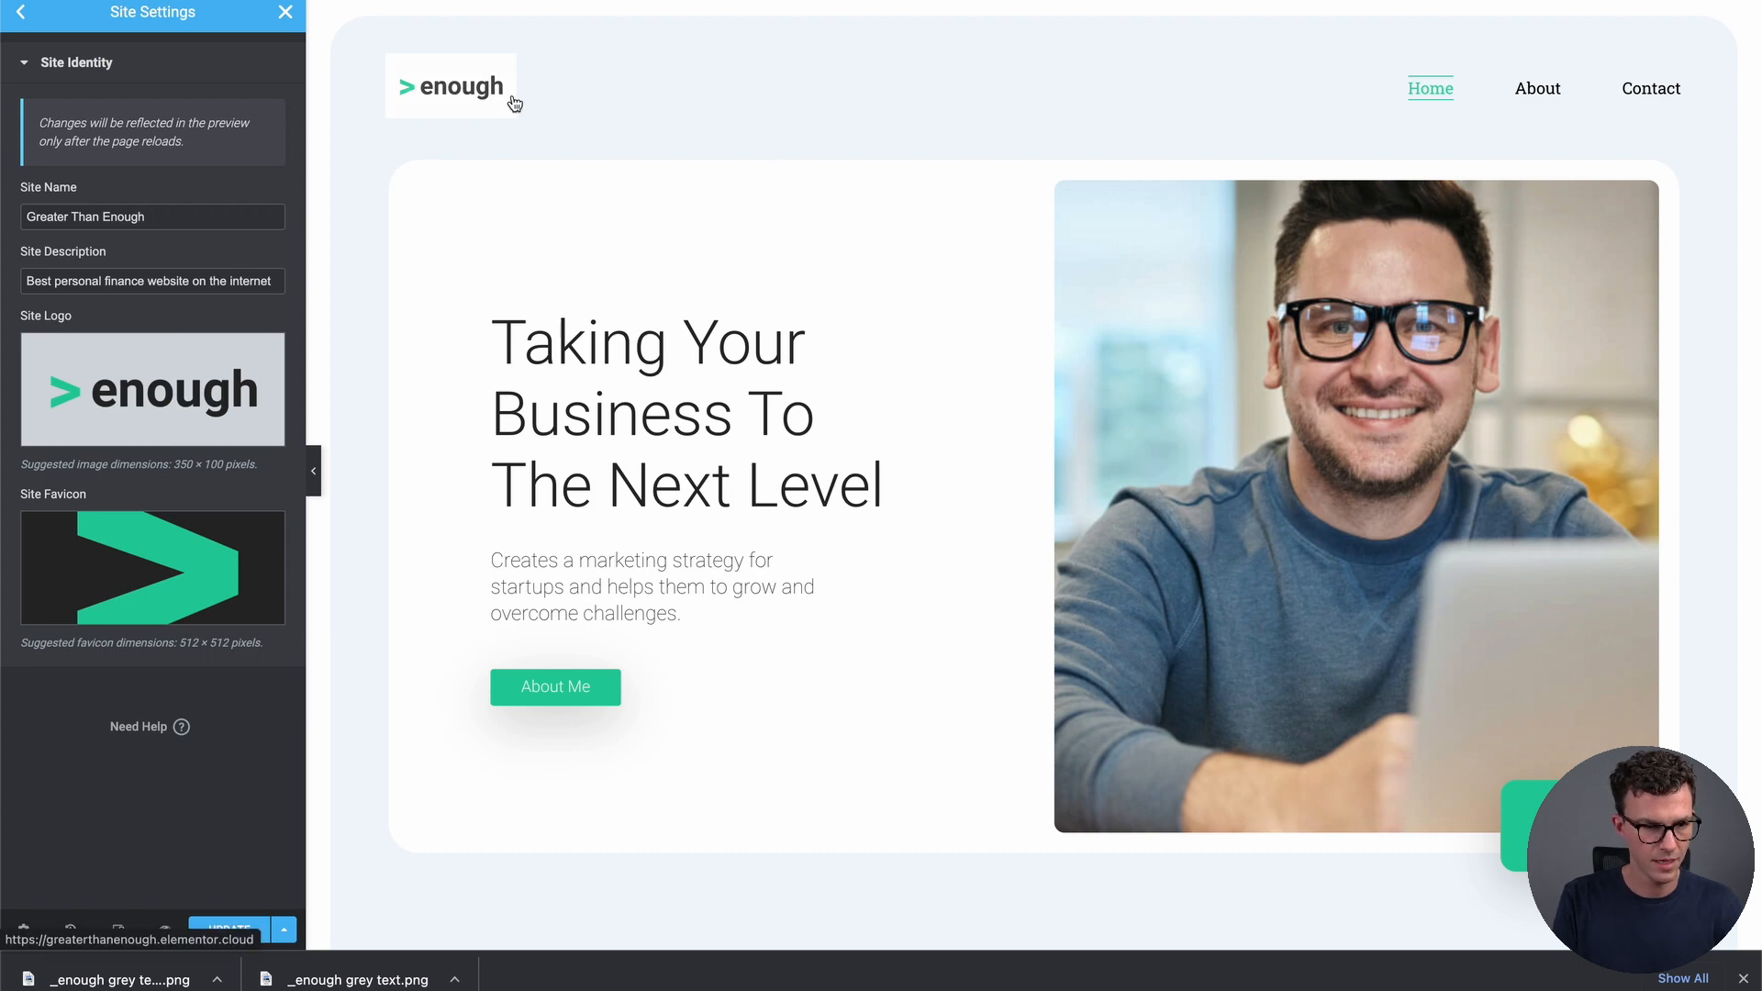
{"action": "left_click", "coordinate": [229, 930]}
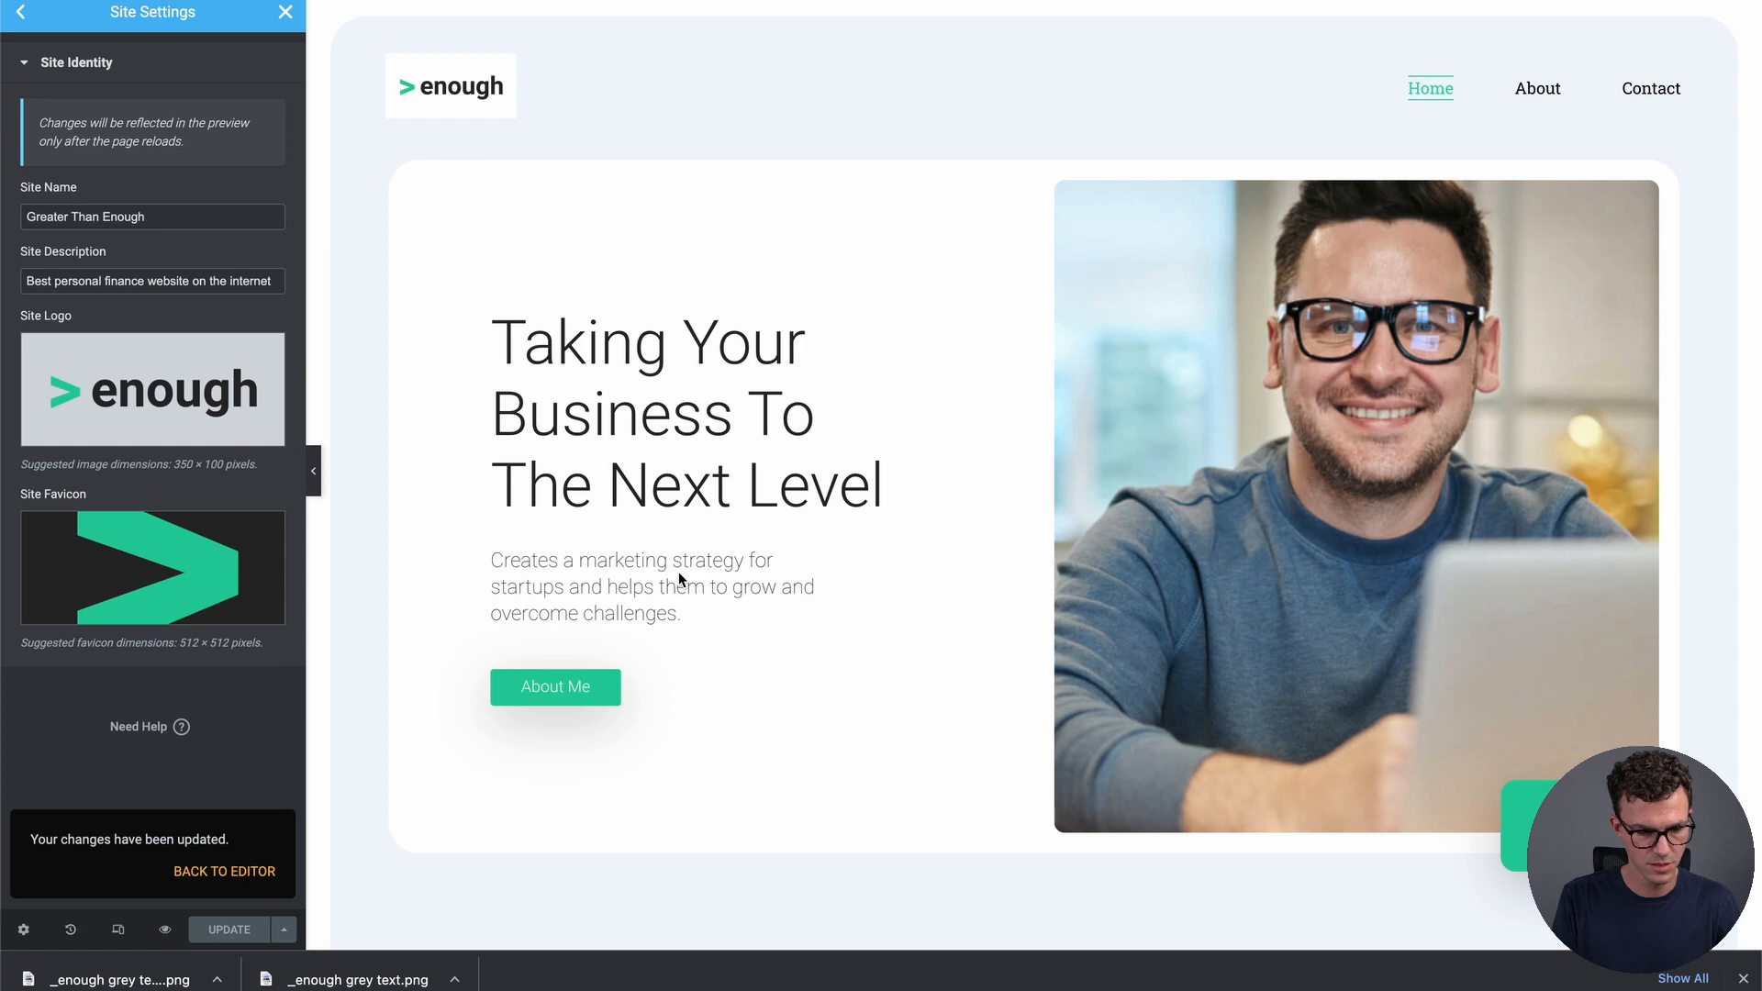
{"action": "key", "text": "super+r"}
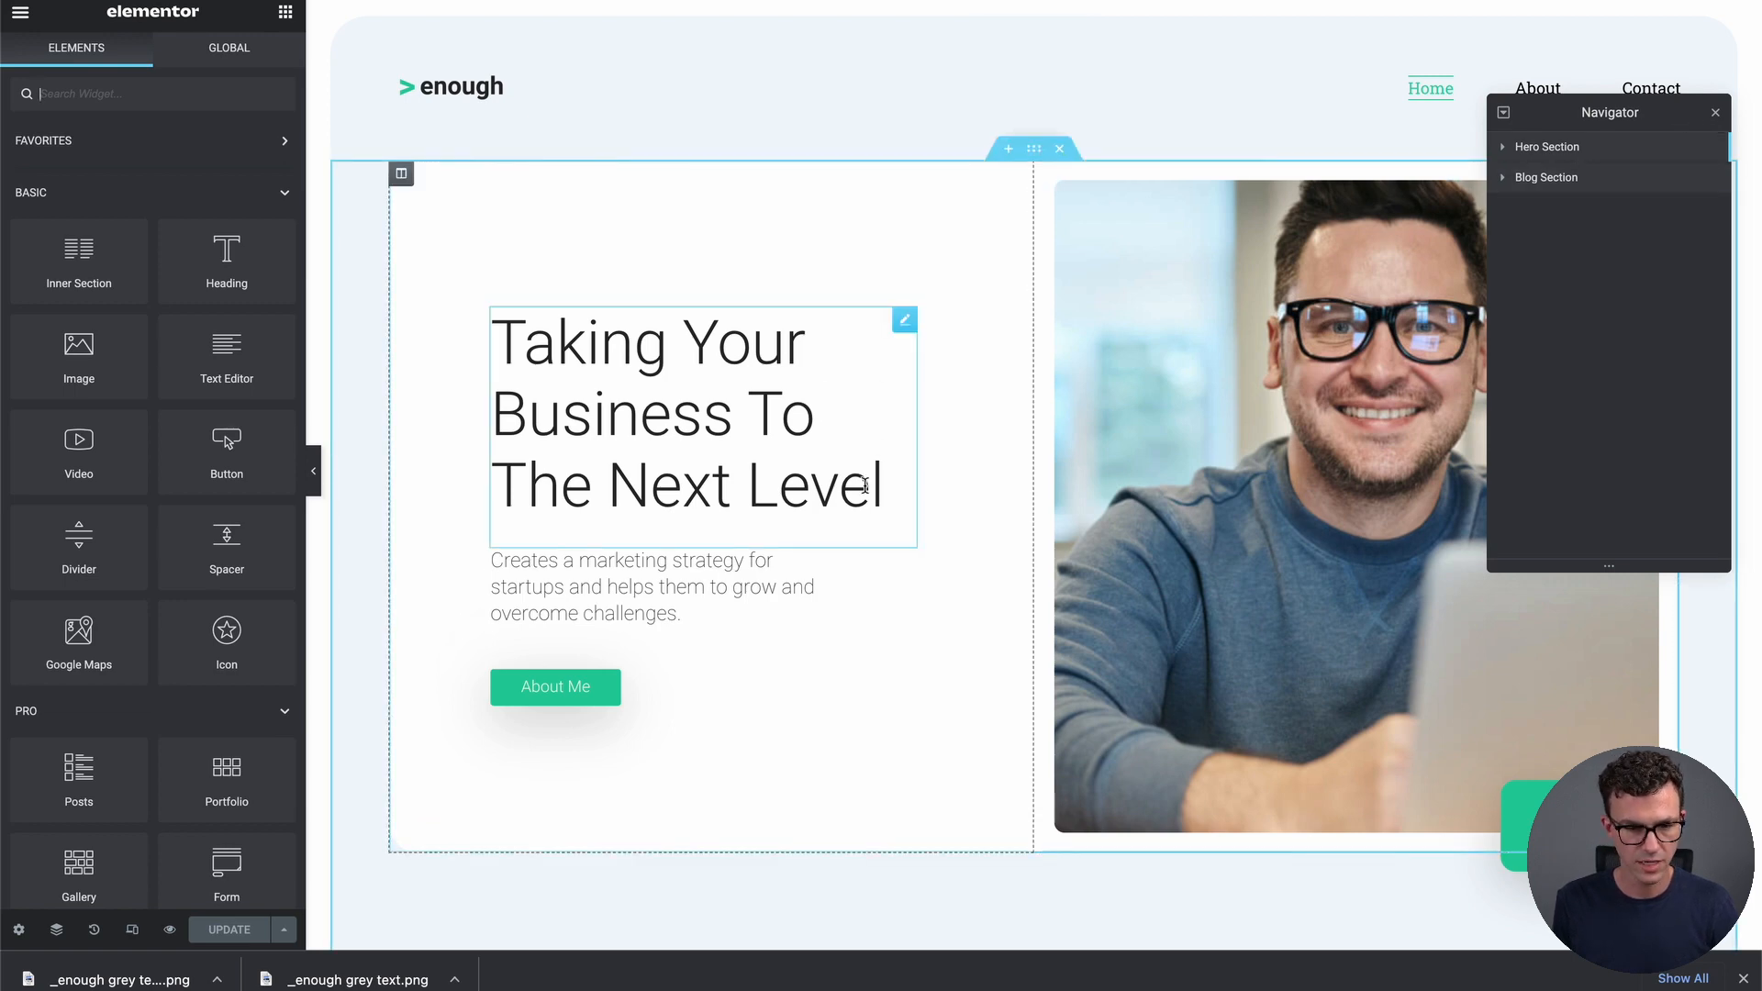
Retype the hero heading inline so it reads 'Creating Abundance'
{"action": "left_click", "coordinate": [908, 325]}
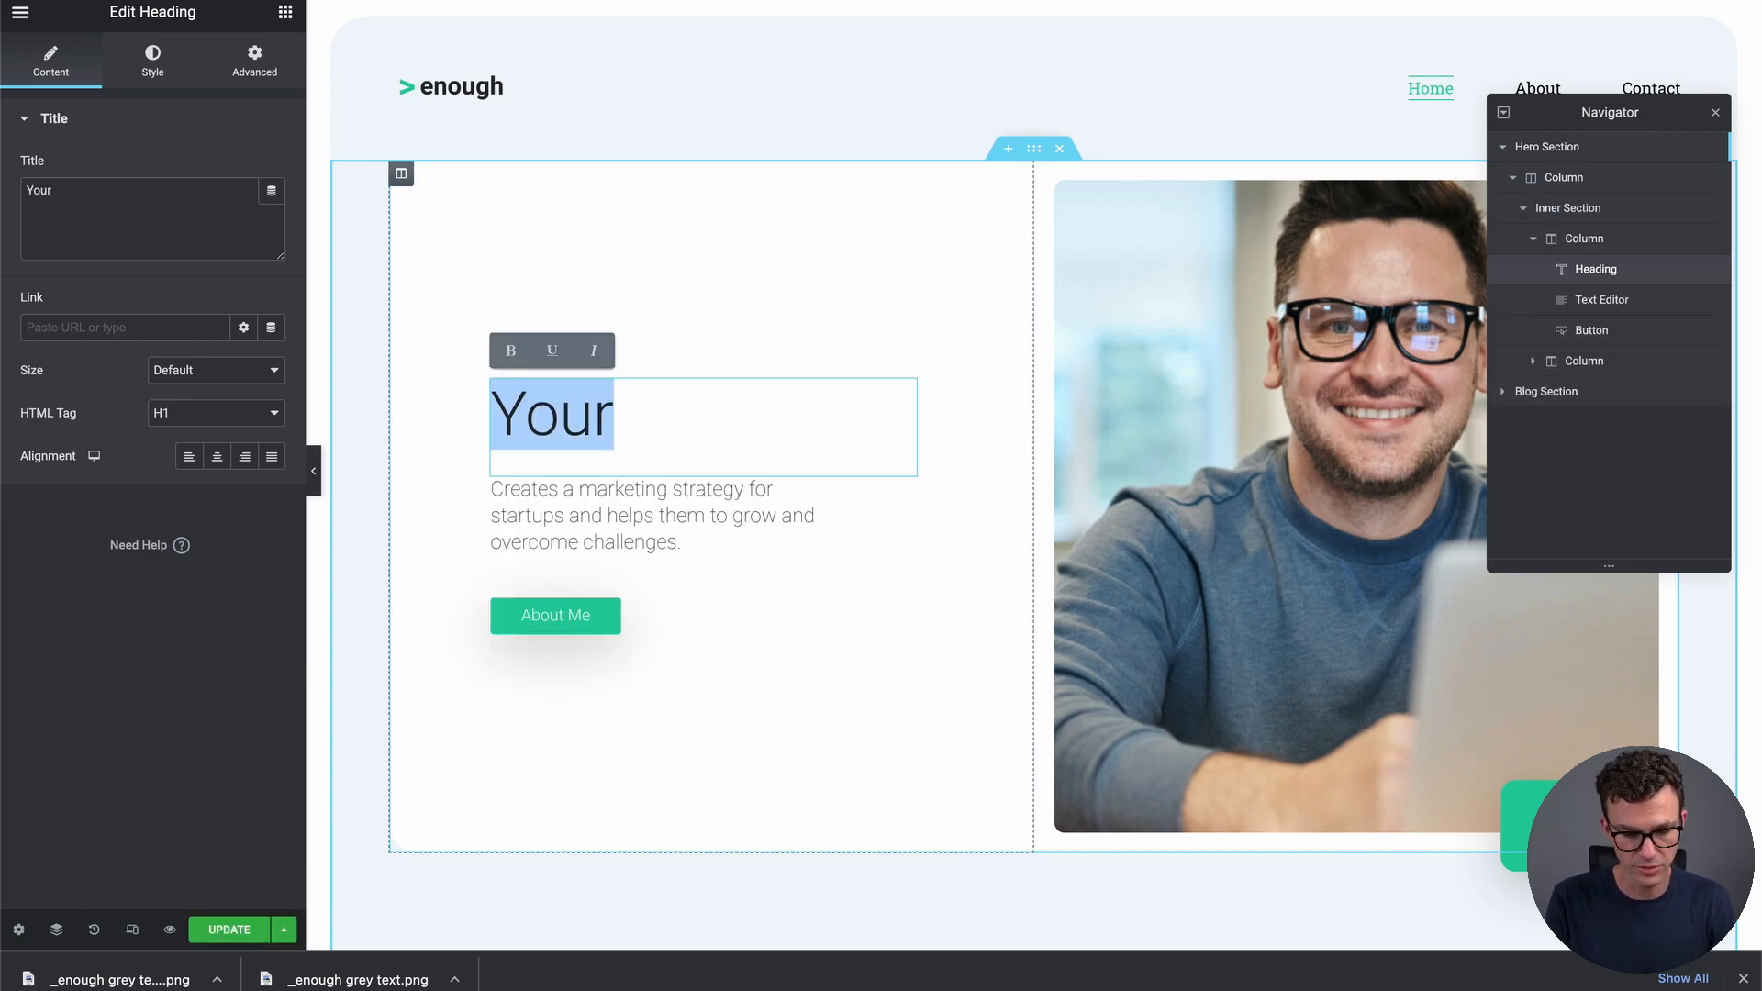
{"action": "type", "text": "Creating Abu"}
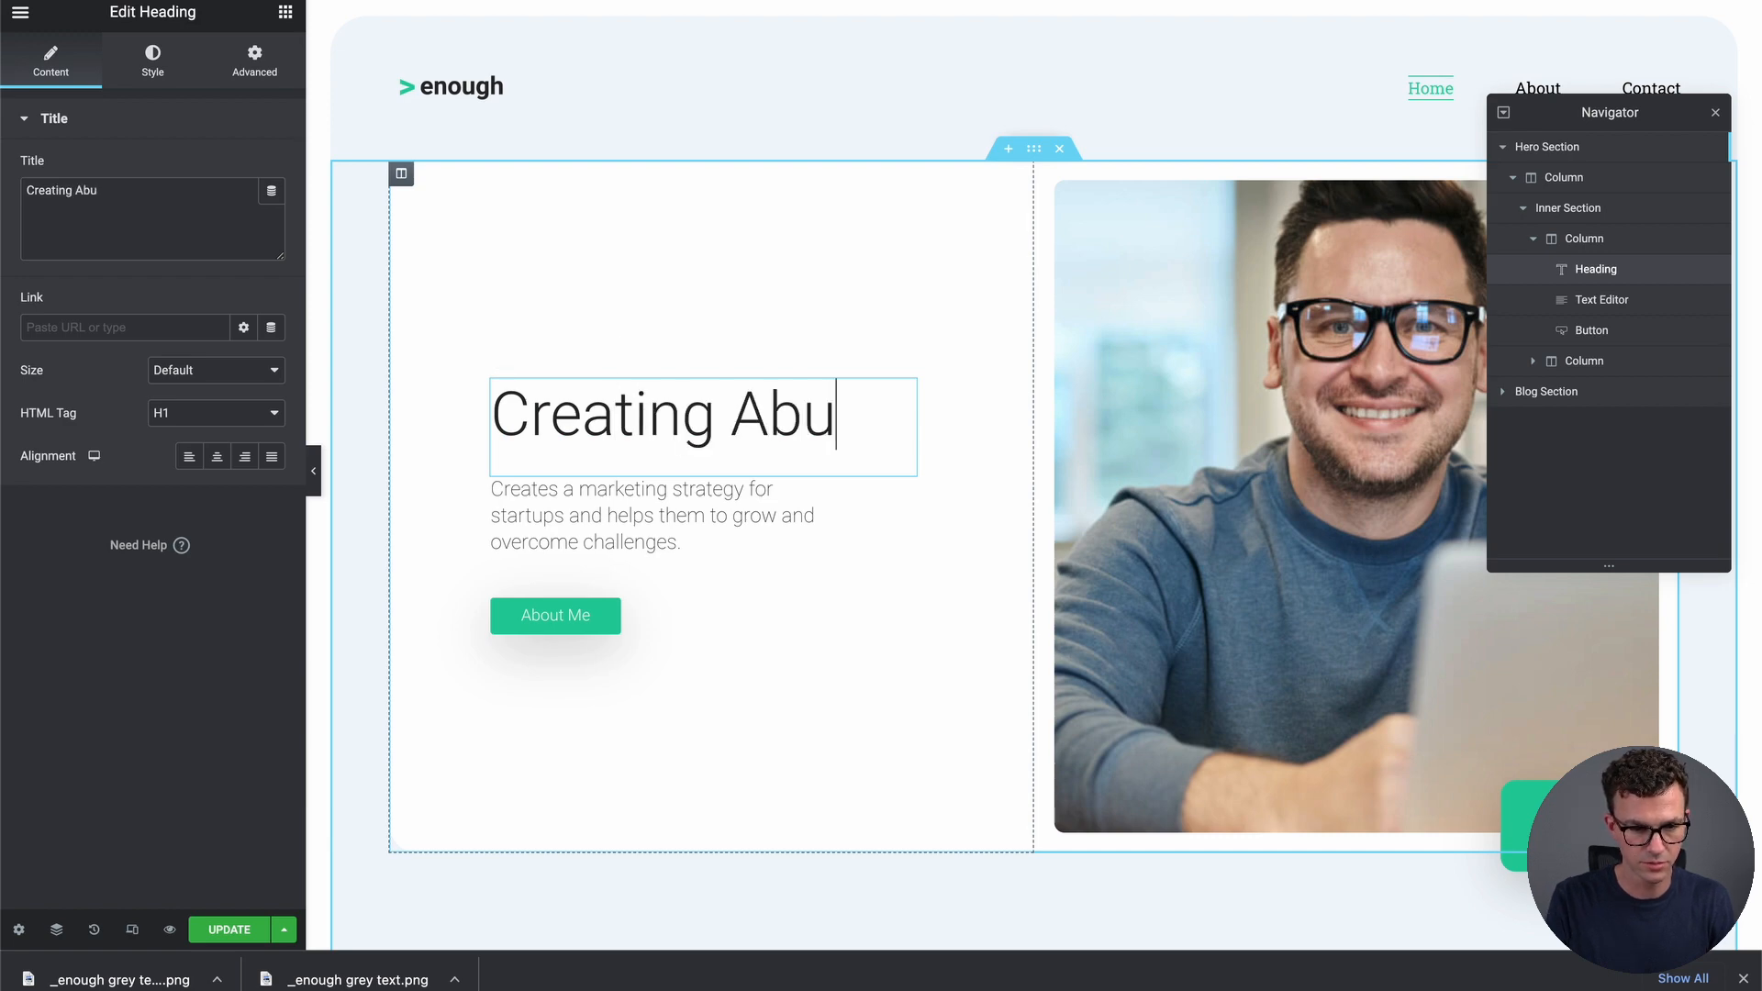
{"action": "type", "text": "ndance"}
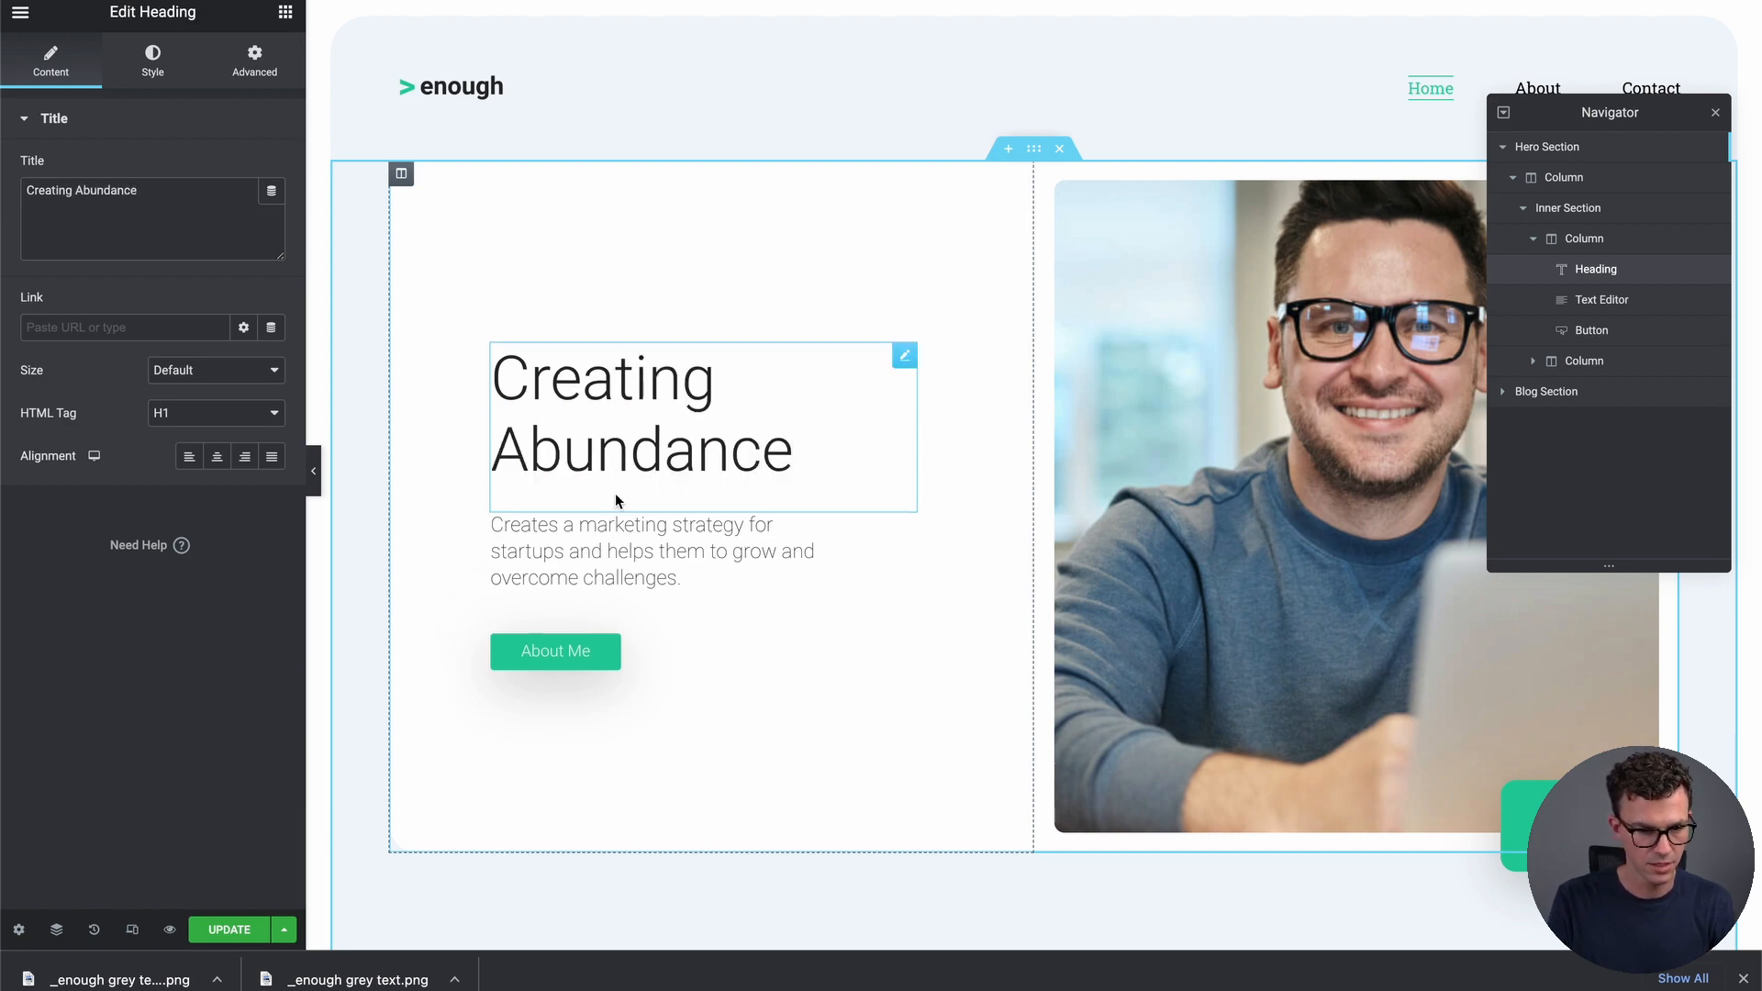
{"action": "triple_click", "coordinate": [628, 550]}
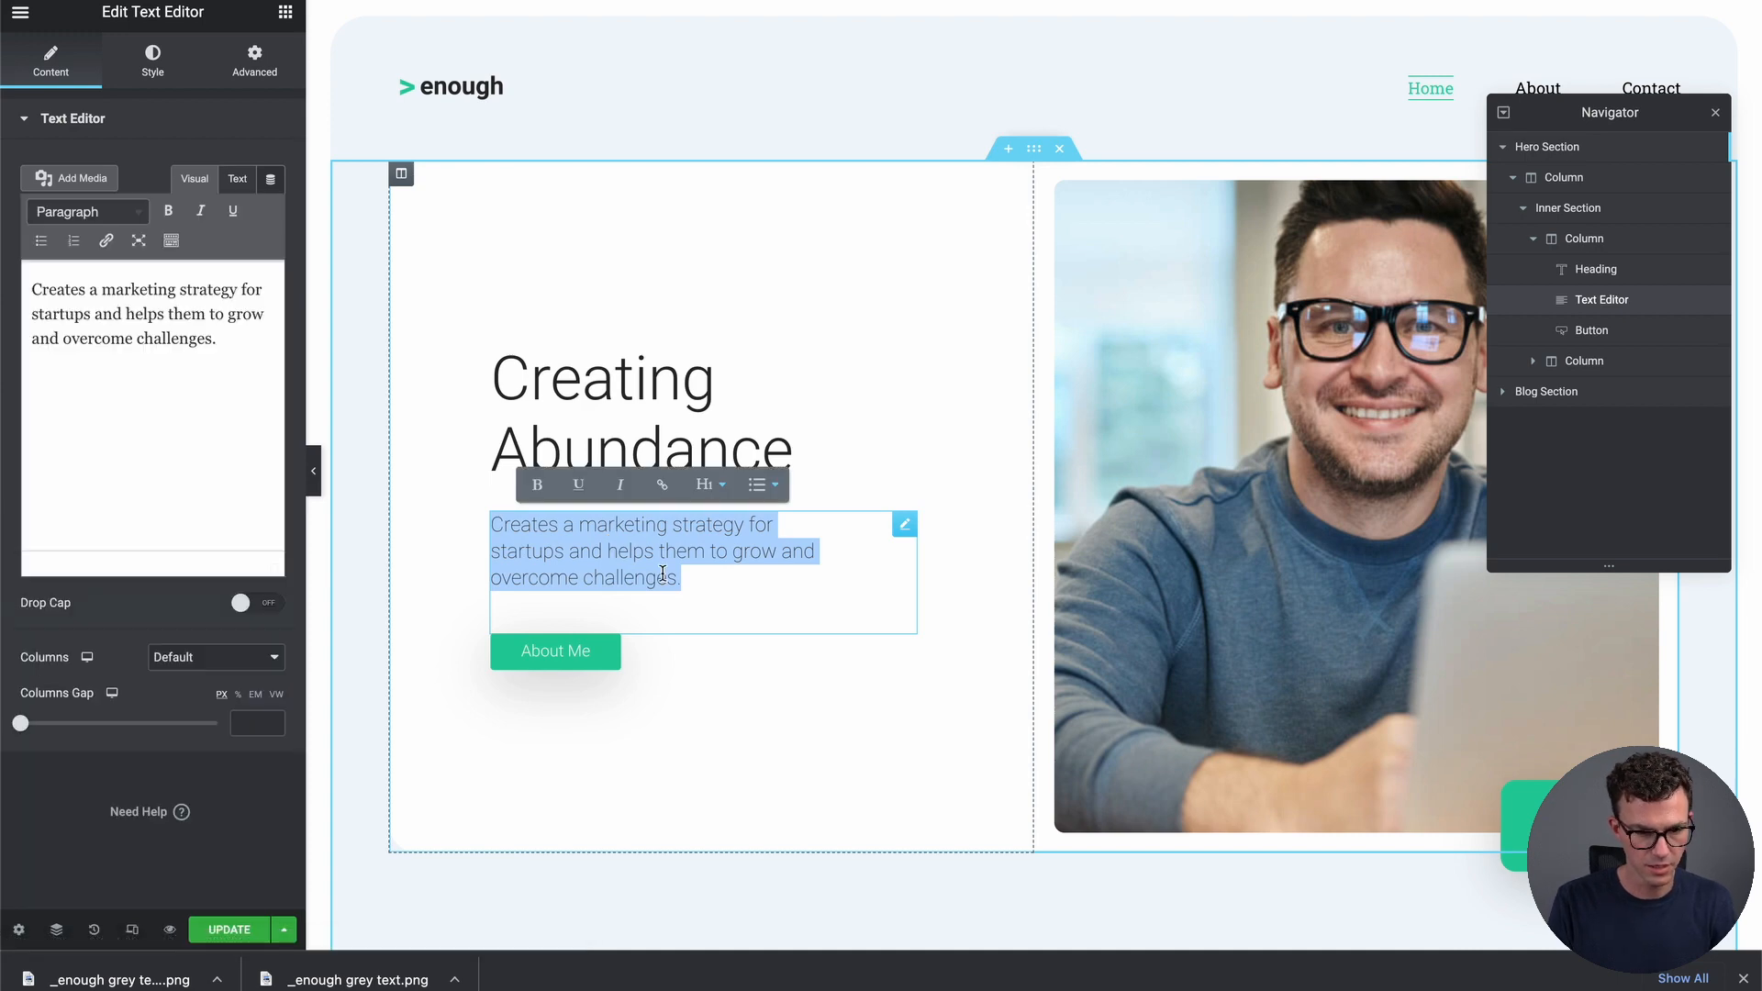
Rewrite the hero paragraph as 'Earn more, spend smartly & invest wisely'
{"action": "type", "text": "E"}
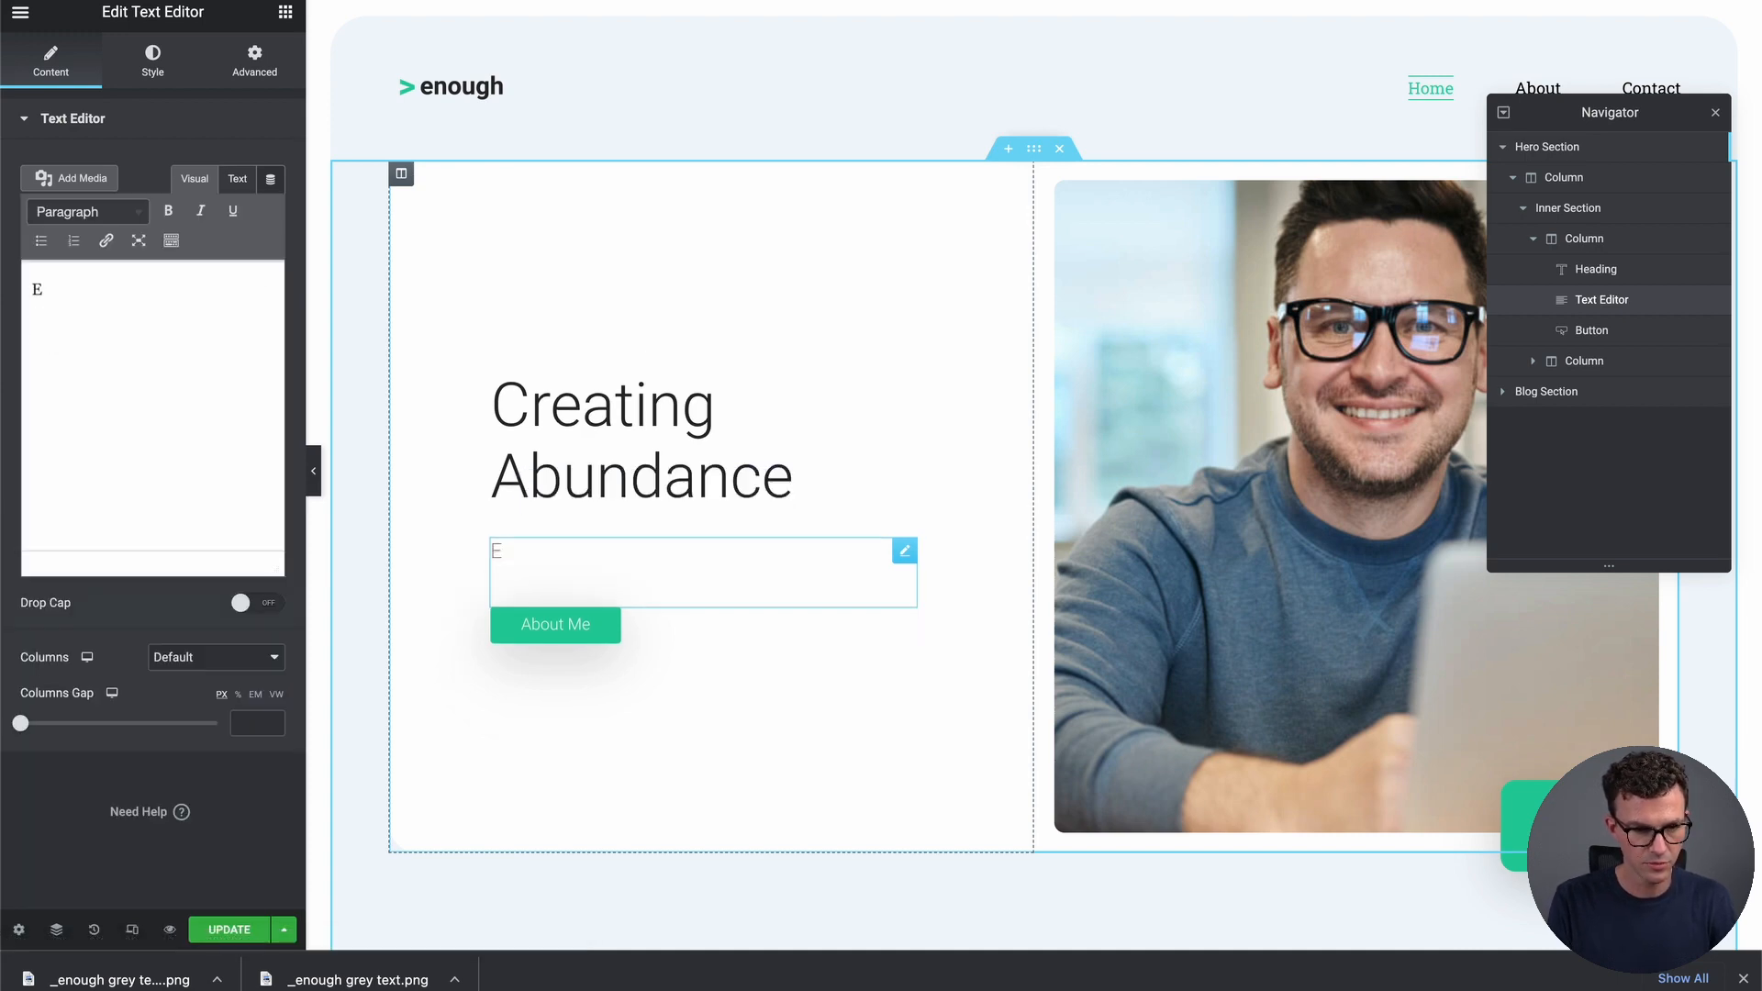
{"action": "type", "text": "arn more, spend smartly"}
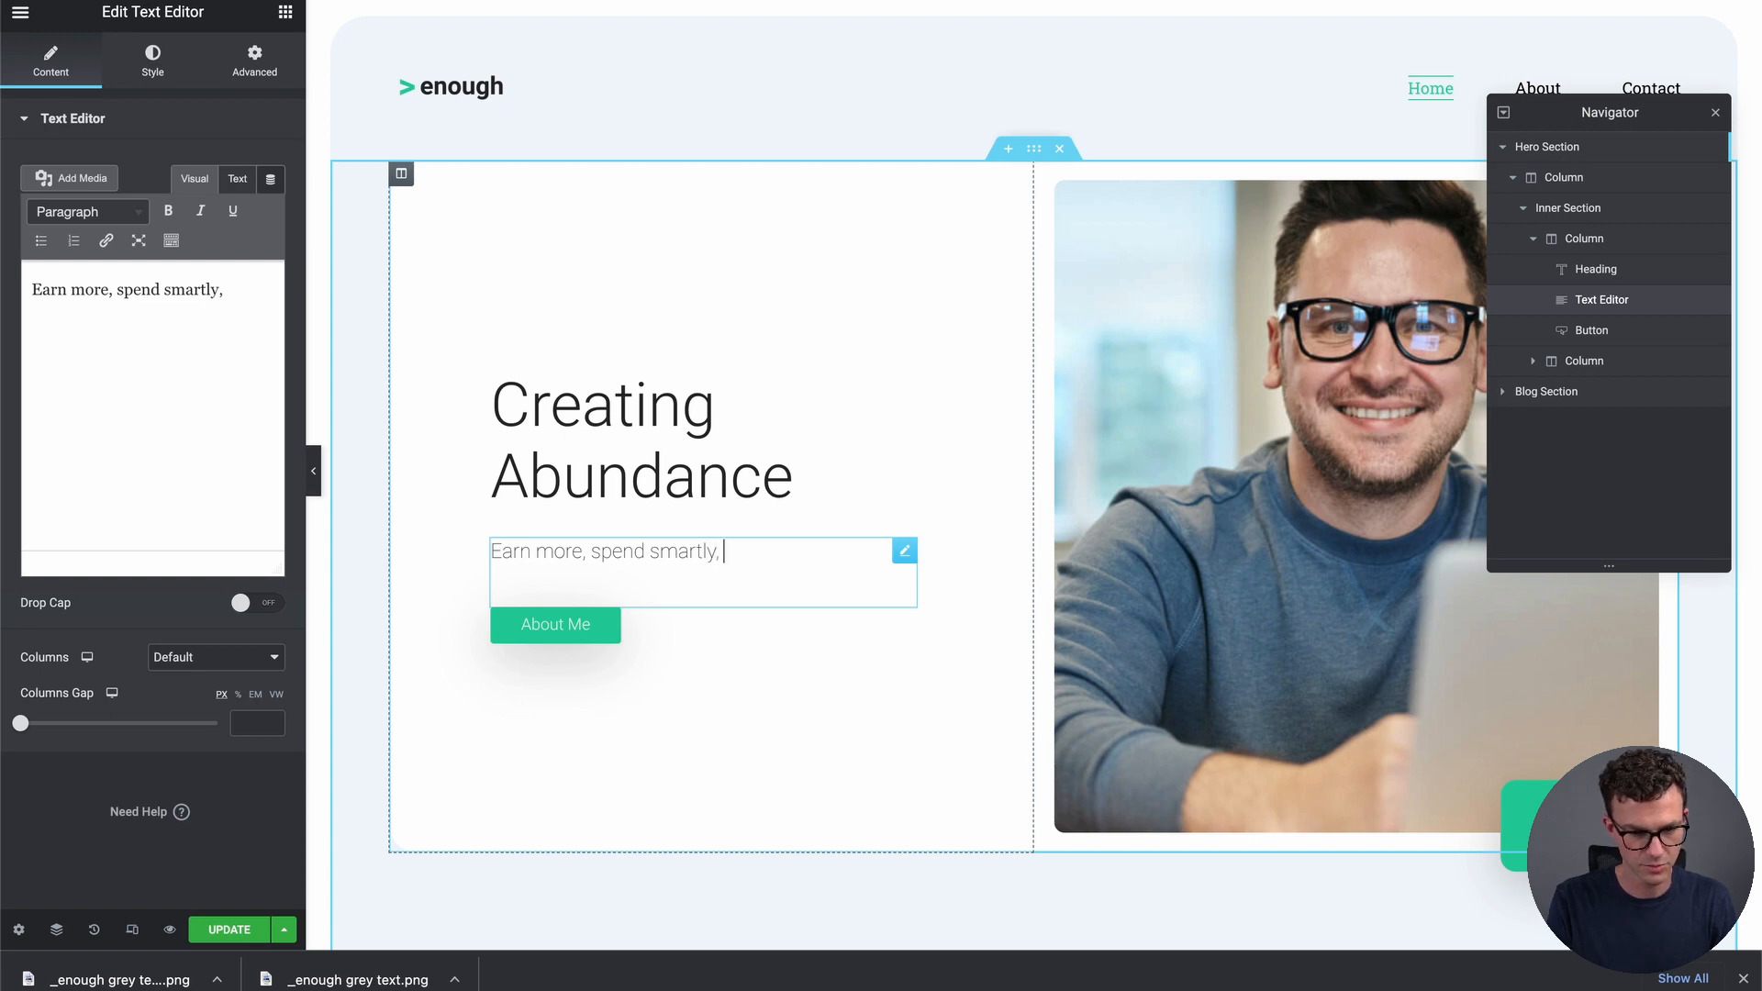
{"action": "type", "text": ", invest"}
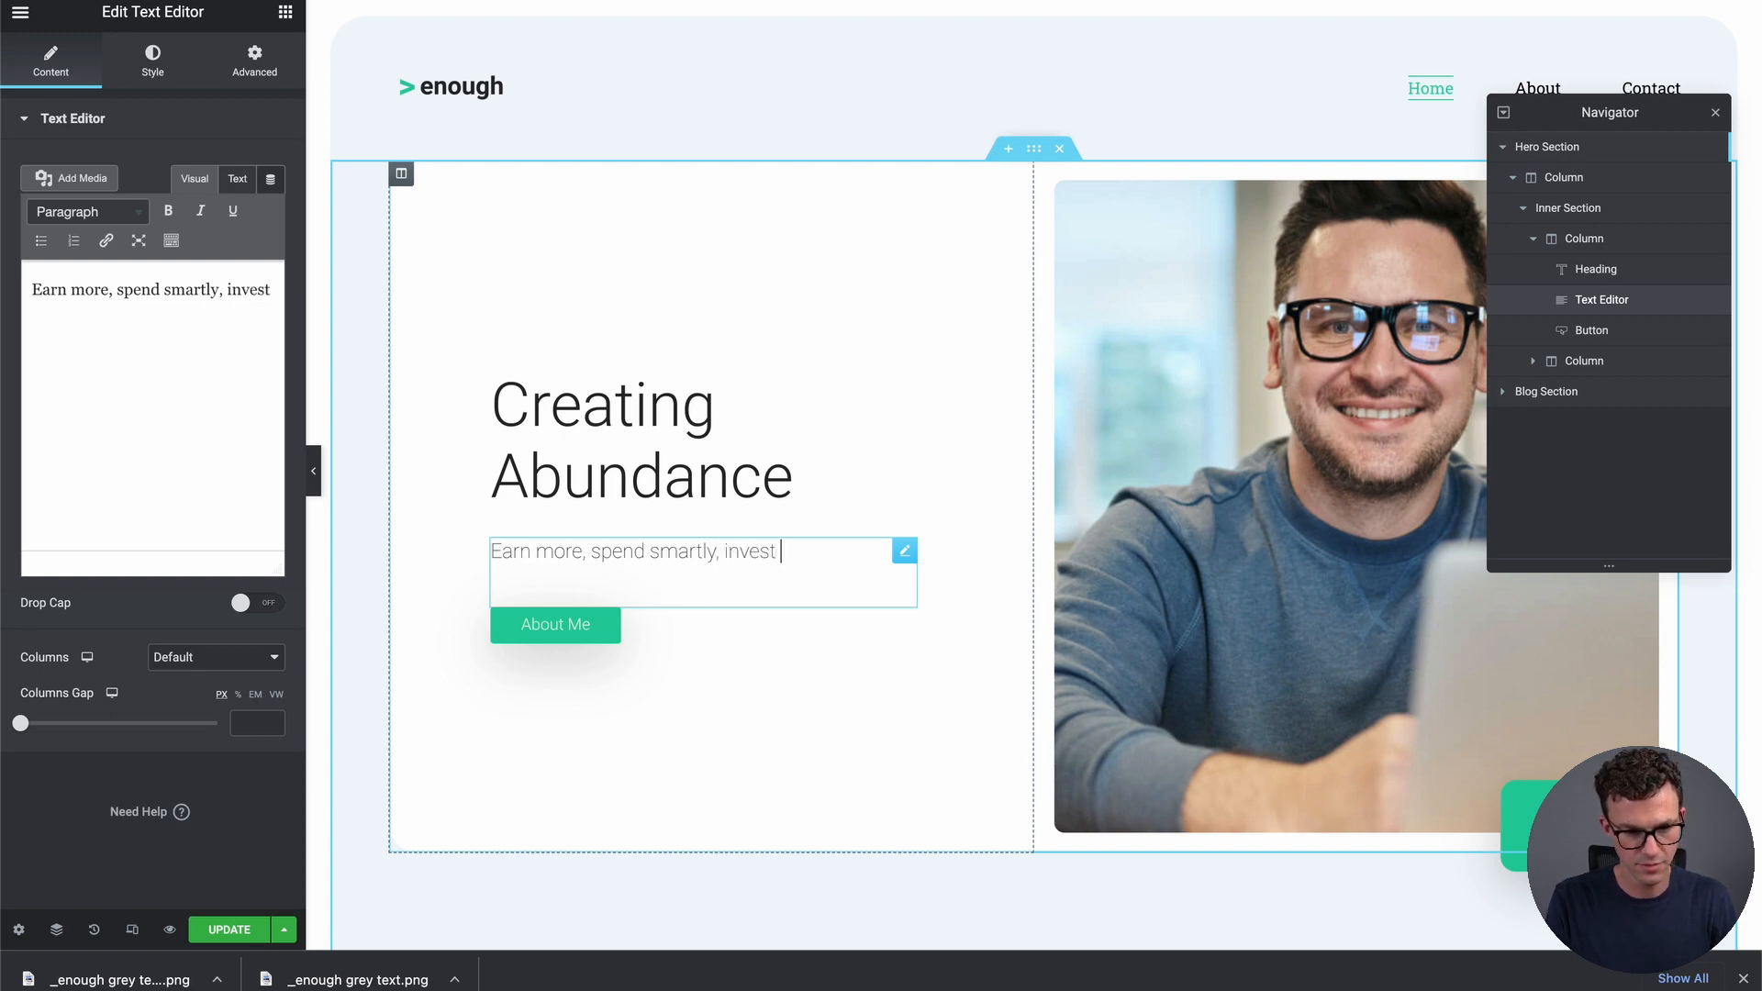
{"action": "type", "text": " wisely"}
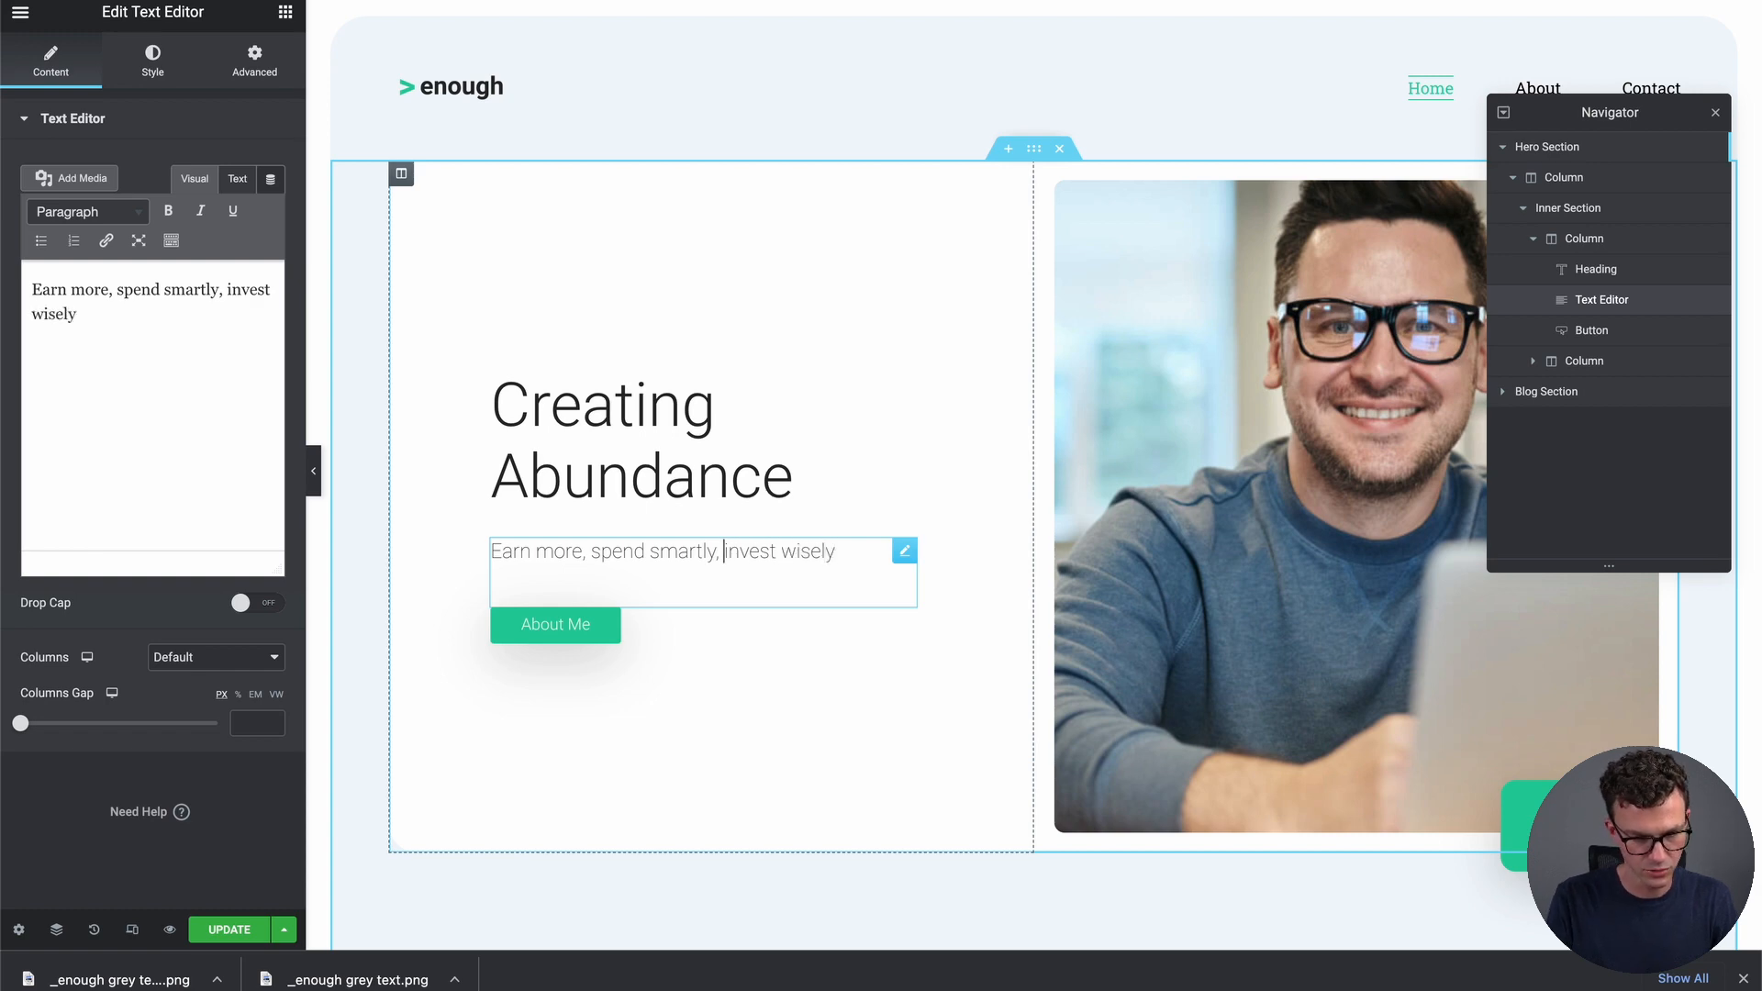
{"action": "key", "text": "BackSpace"}
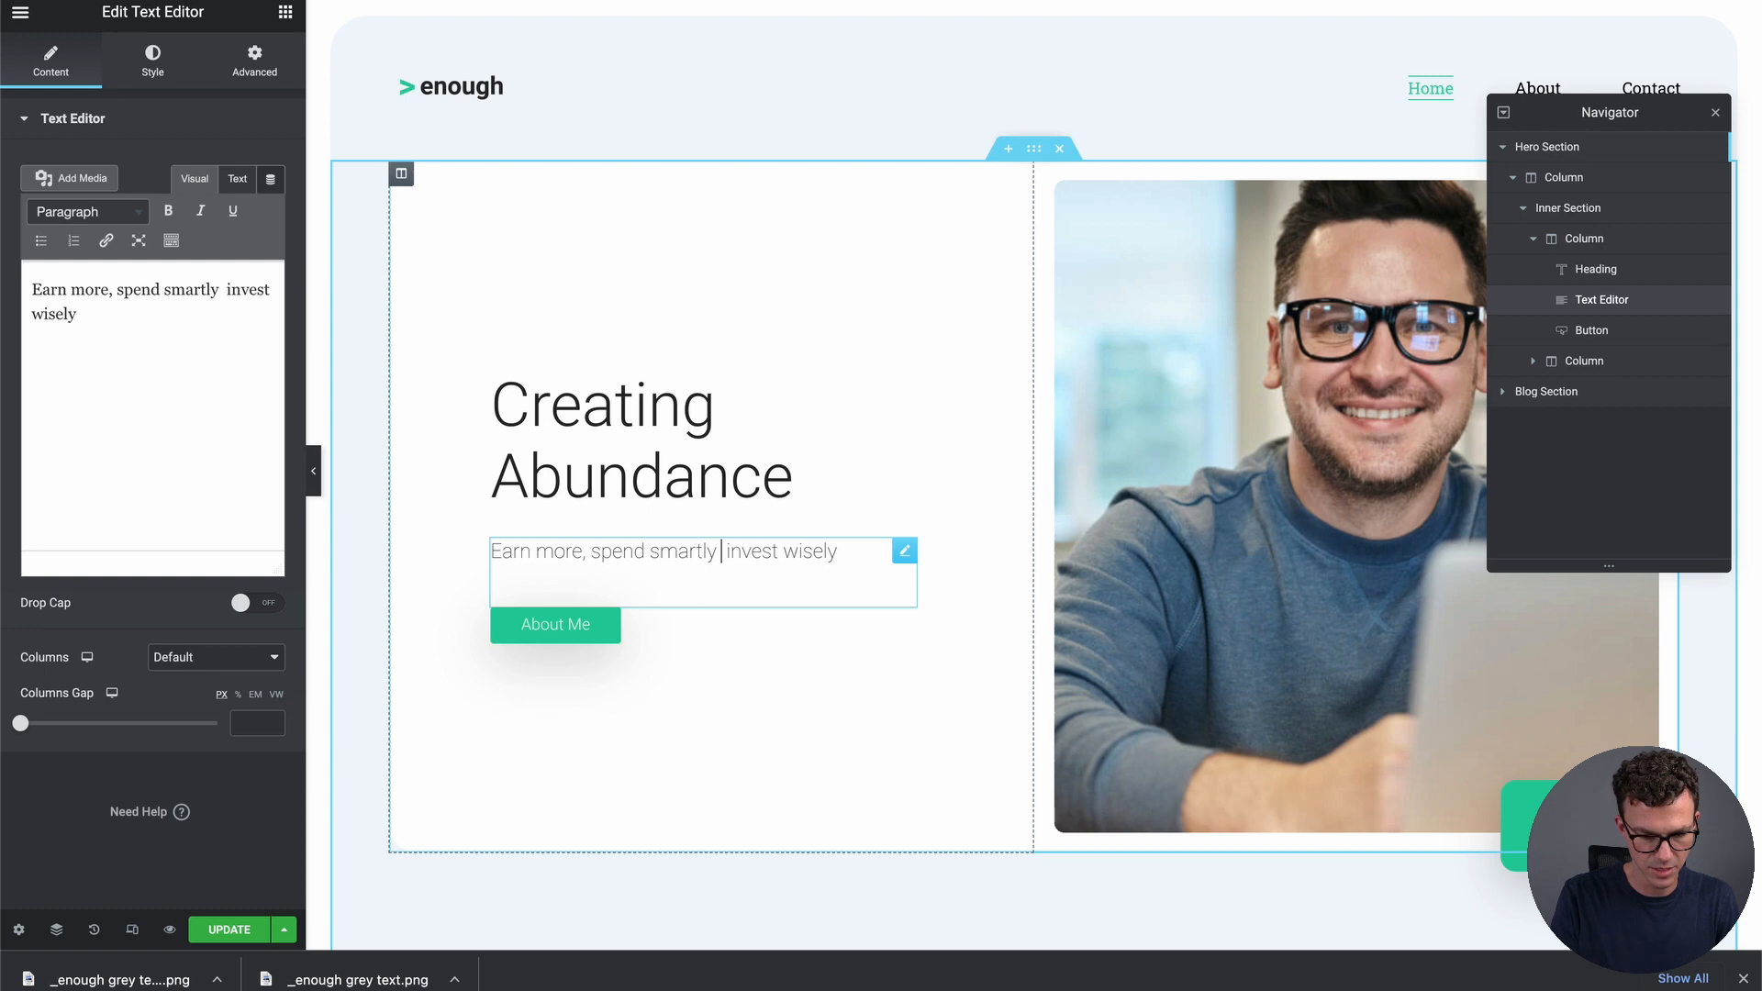
{"action": "type", "text": "&"}
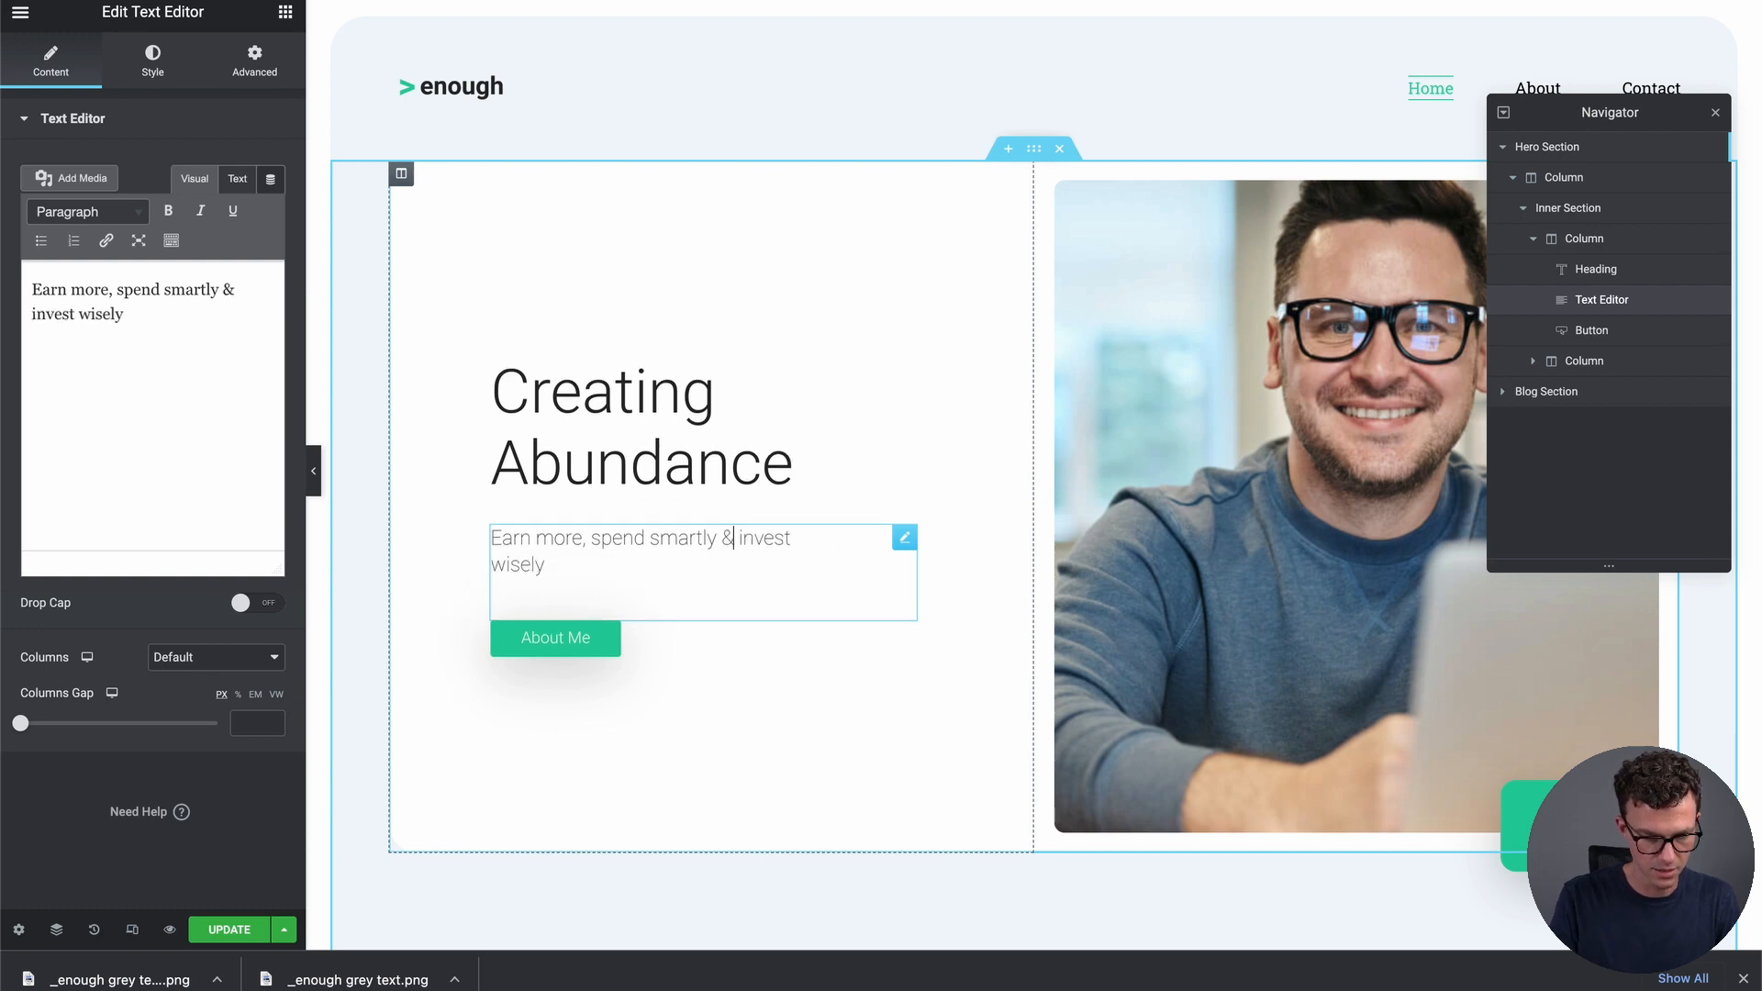
Try the button label 'Automate Your Finances', then restore it to 'About Me'
{"action": "left_click", "coordinate": [579, 636]}
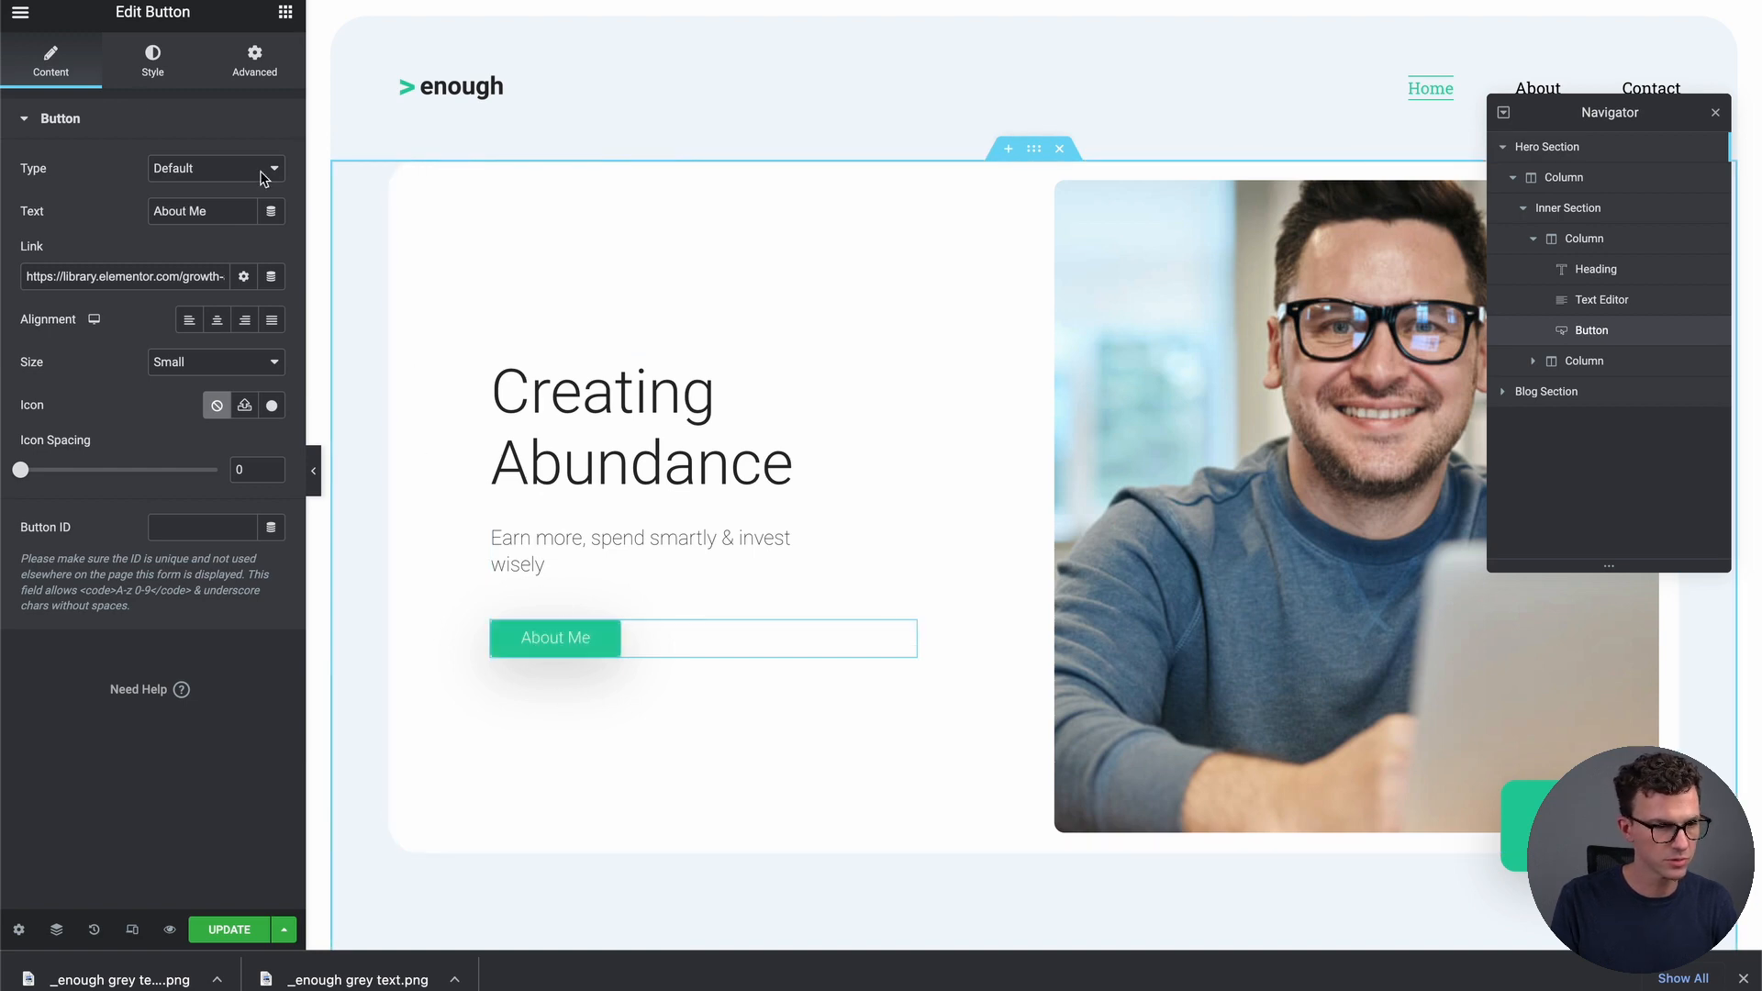
{"action": "triple_click", "coordinate": [224, 207]}
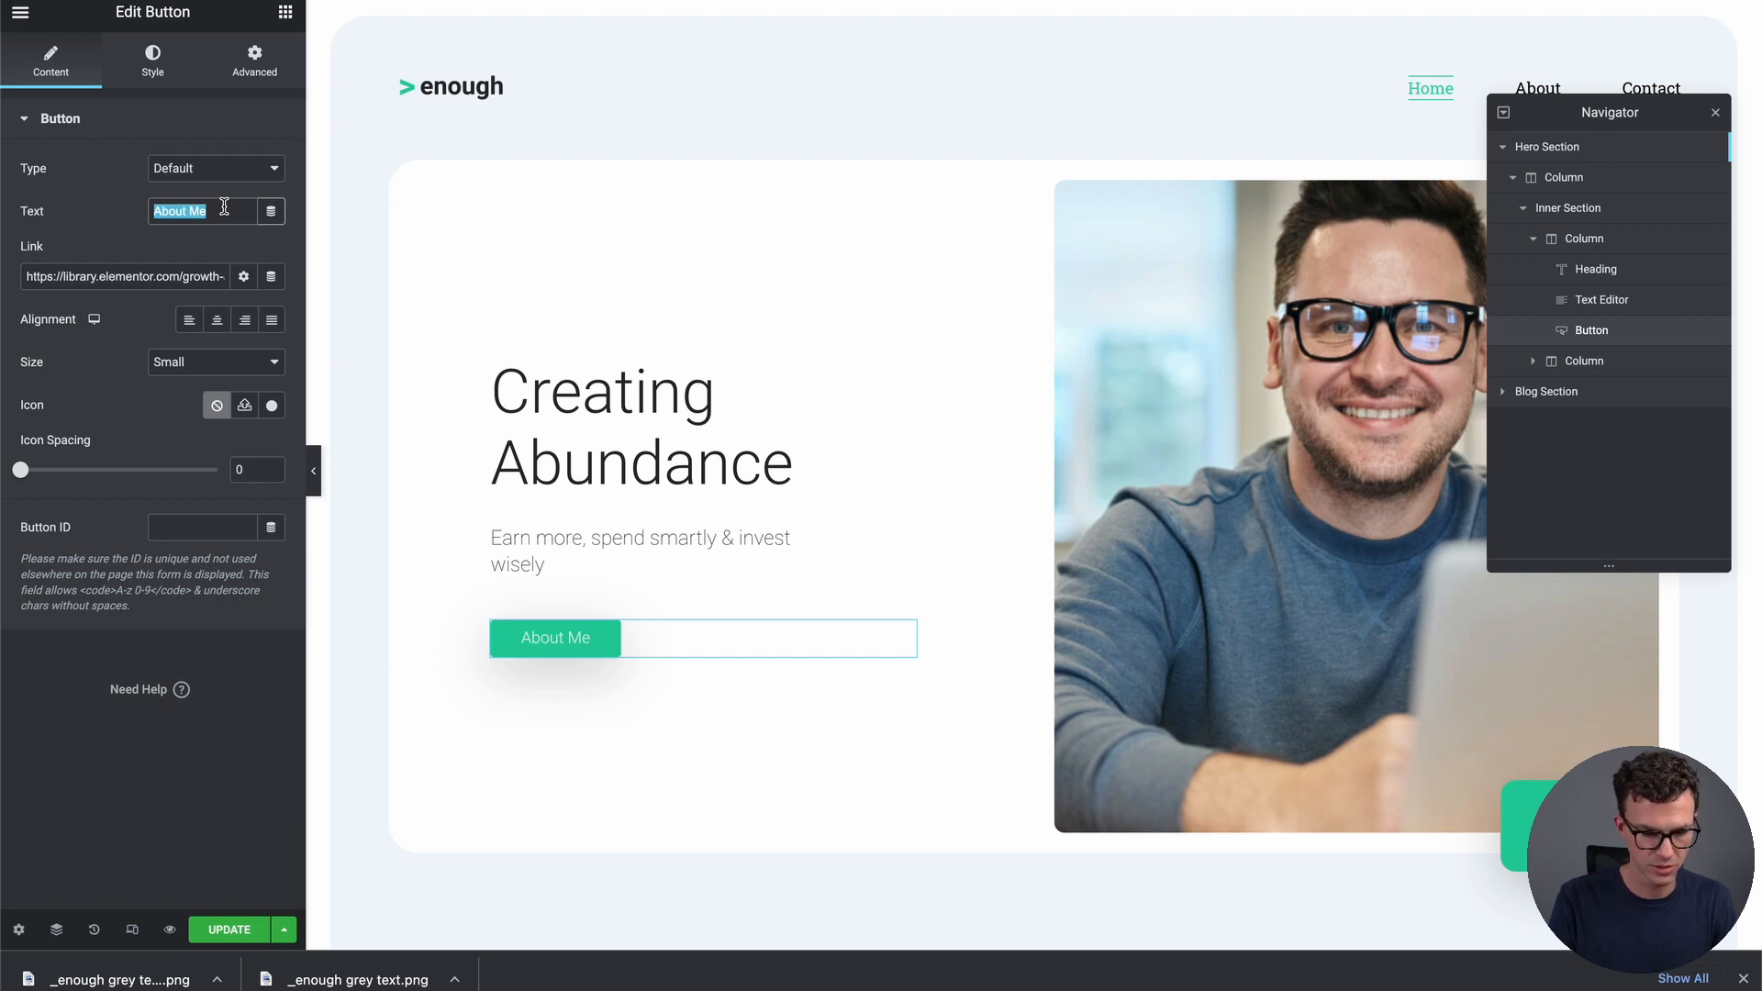
{"action": "type", "text": "Automate "}
{"action": "type", "text": "Your Finances"}
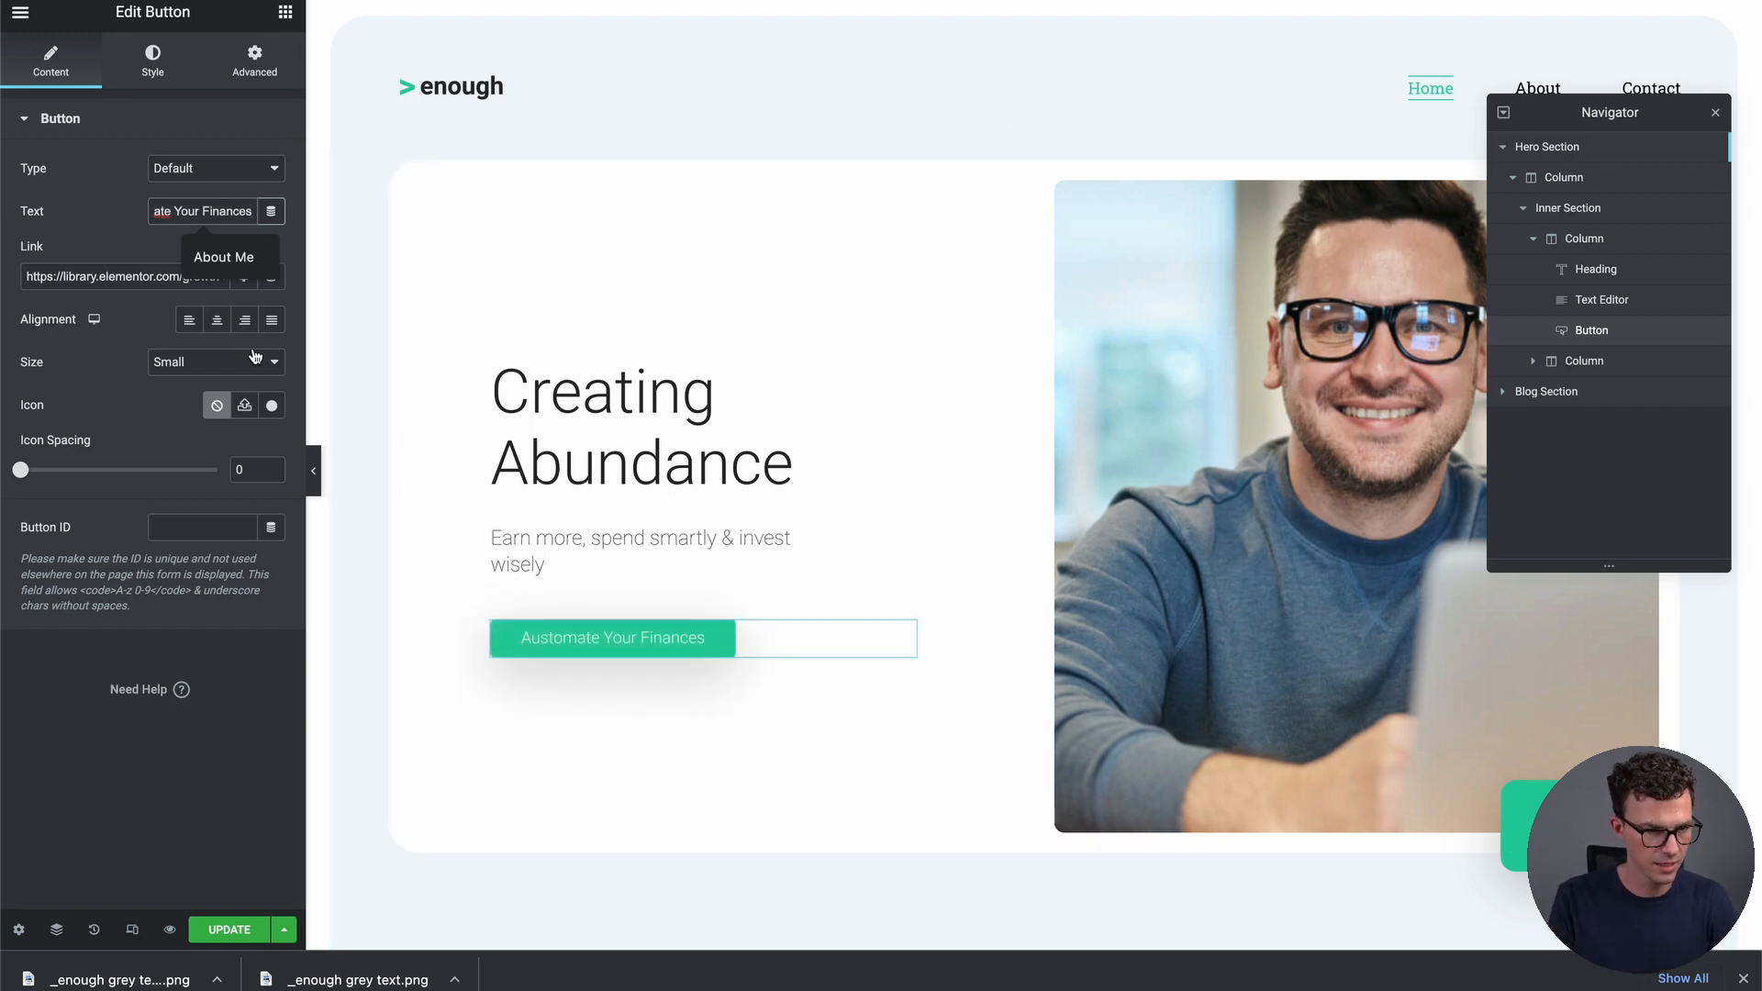
{"action": "triple_click", "coordinate": [223, 212]}
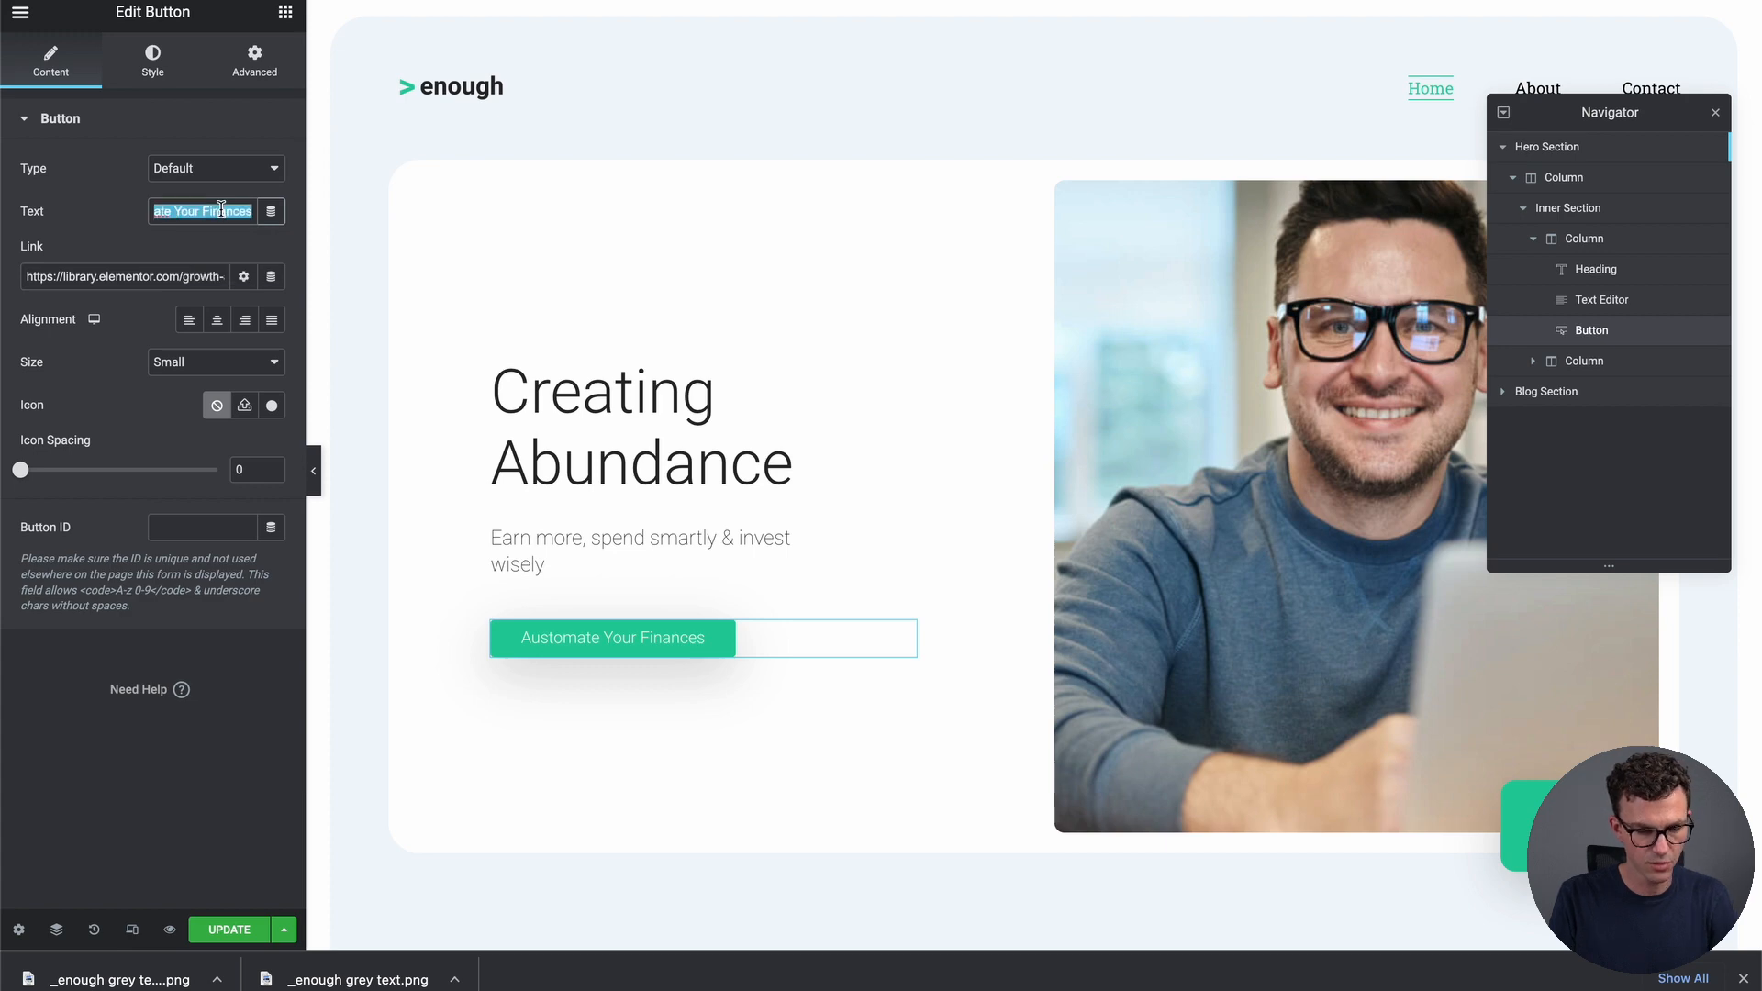
{"action": "type", "text": "About Me"}
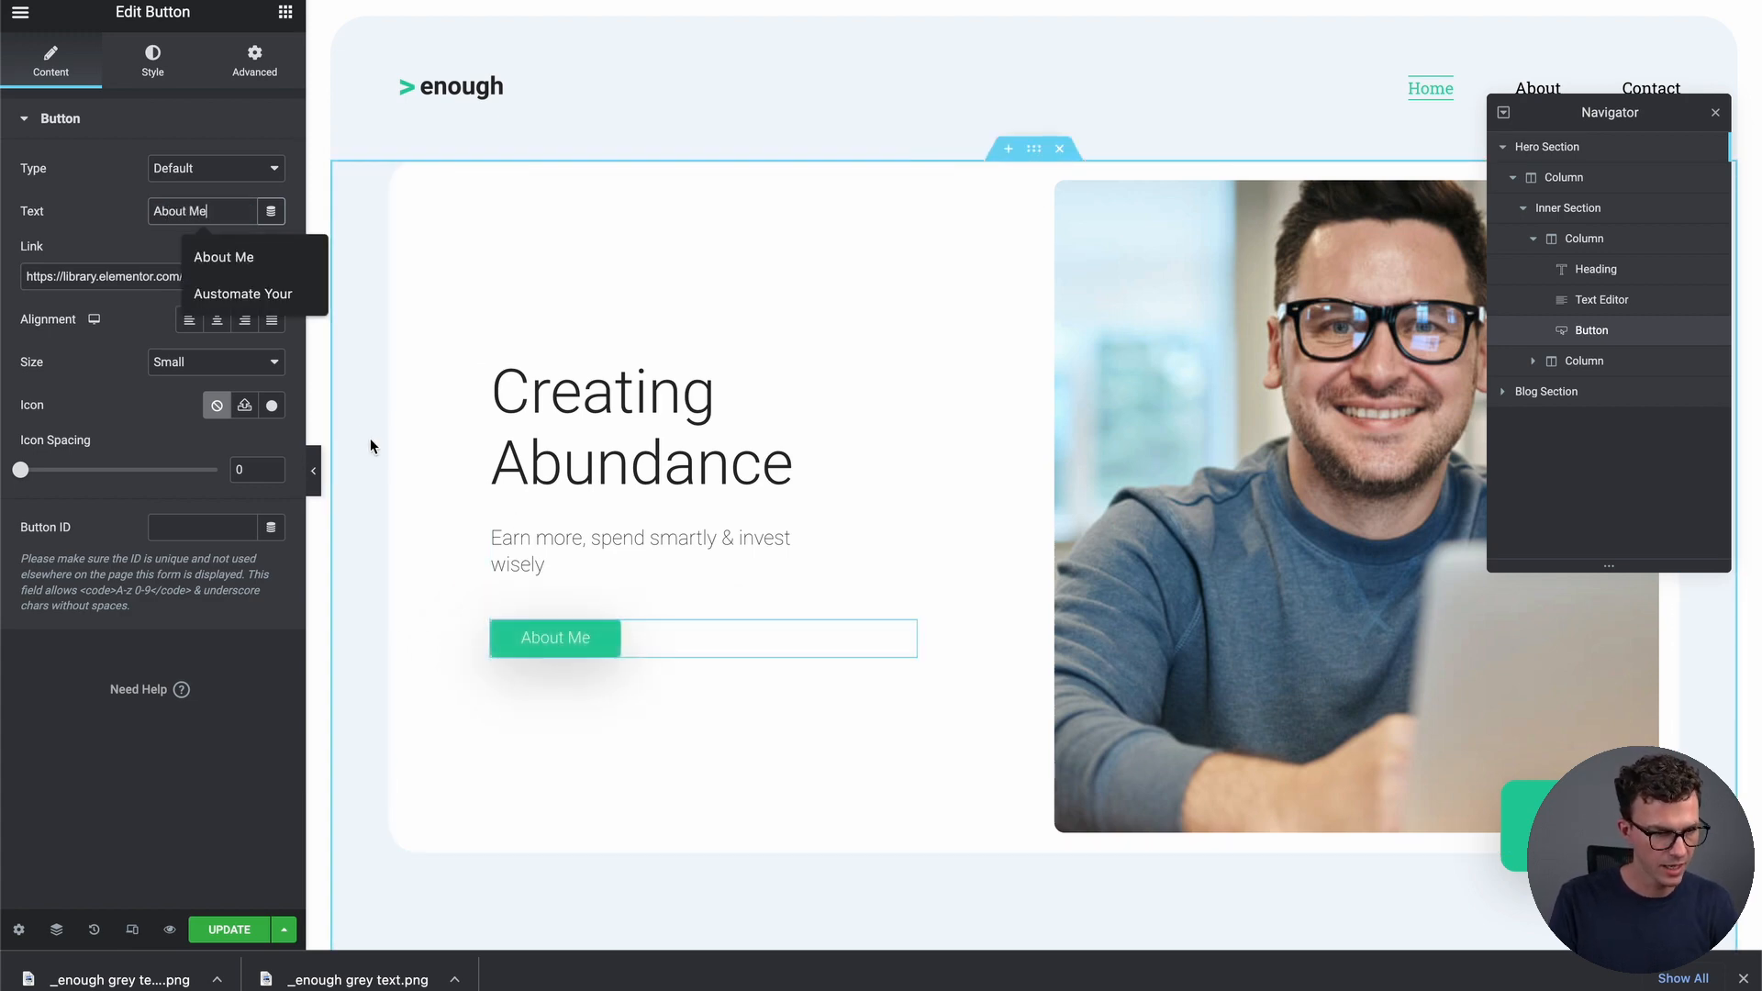
{"action": "left_click", "coordinate": [18, 266]}
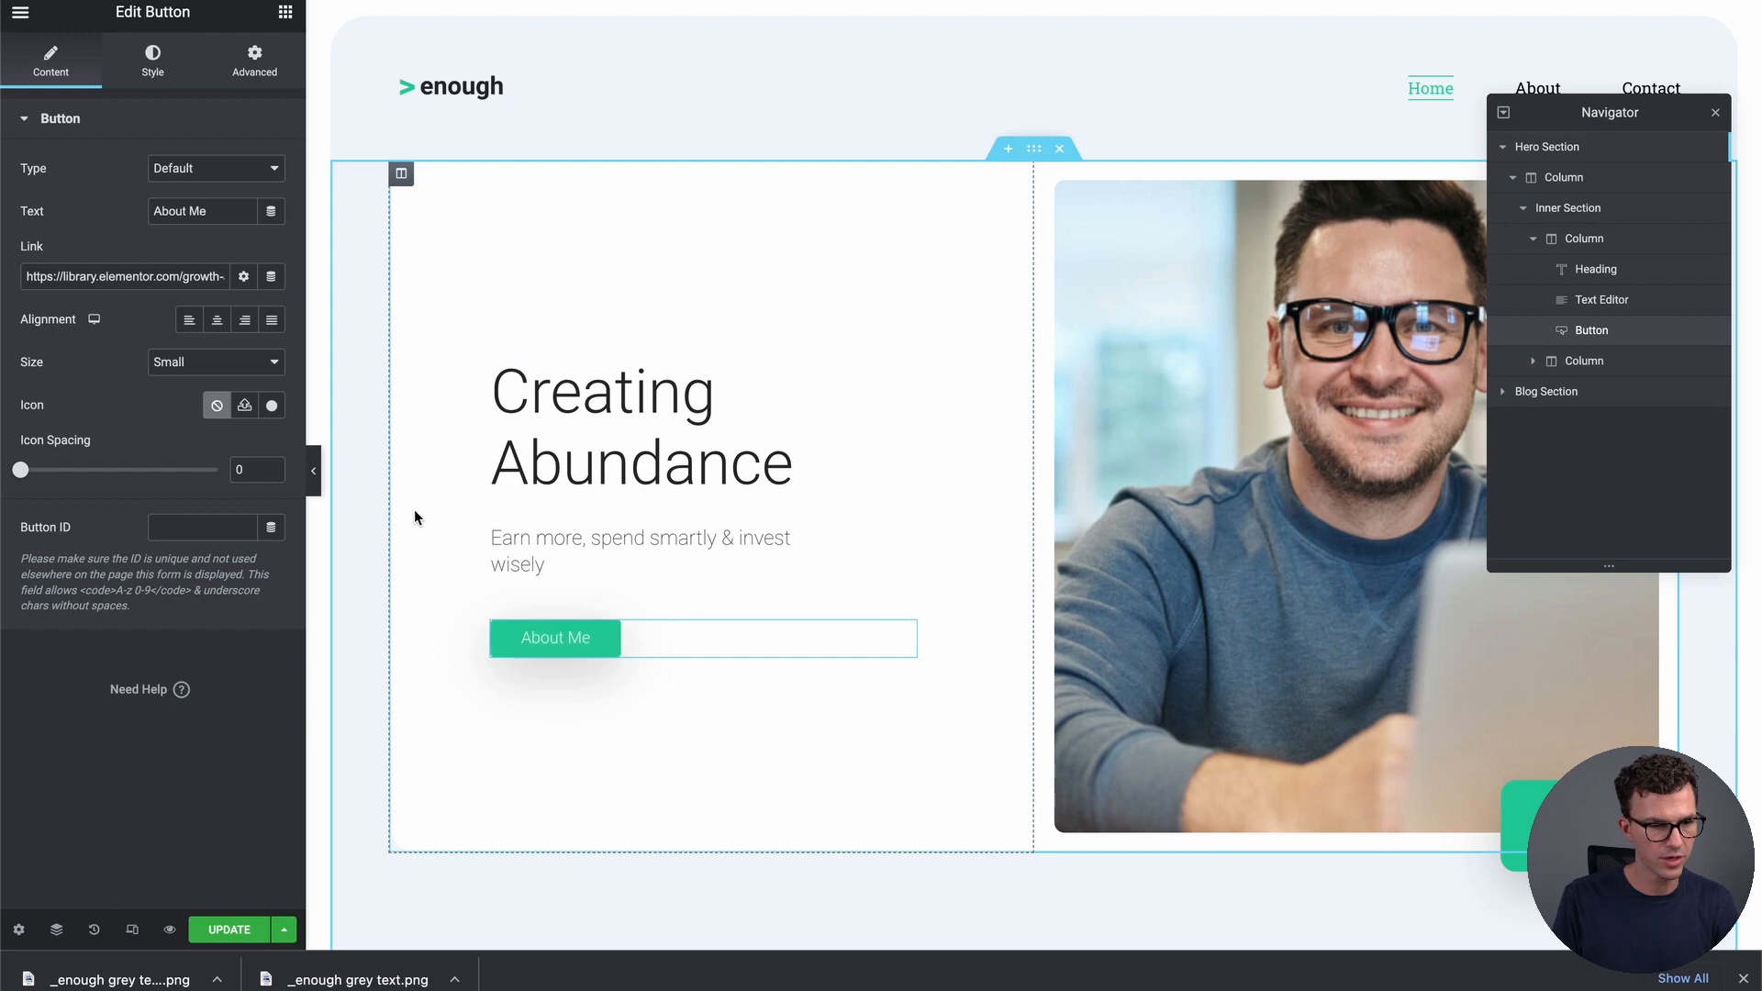
Keep the button left-aligned and set its size to Extra Large
{"action": "left_click", "coordinate": [217, 332]}
{"action": "left_click", "coordinate": [245, 321]}
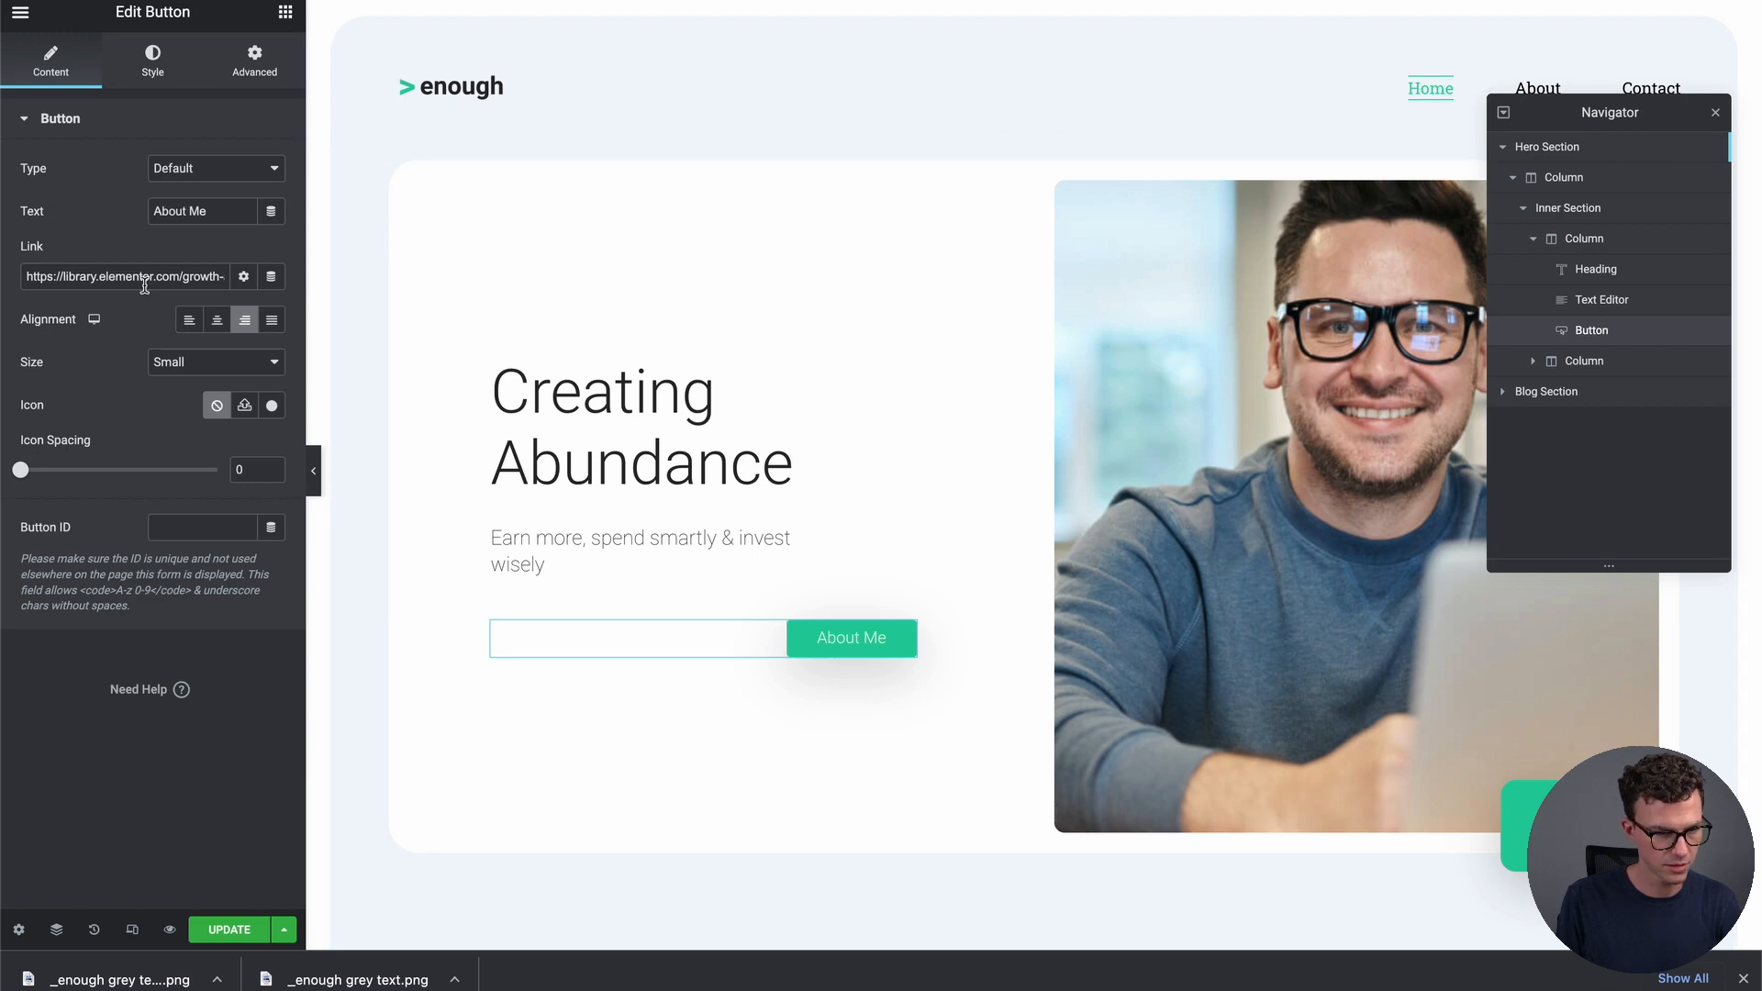
{"action": "left_click", "coordinate": [189, 319]}
{"action": "left_click", "coordinate": [222, 364]}
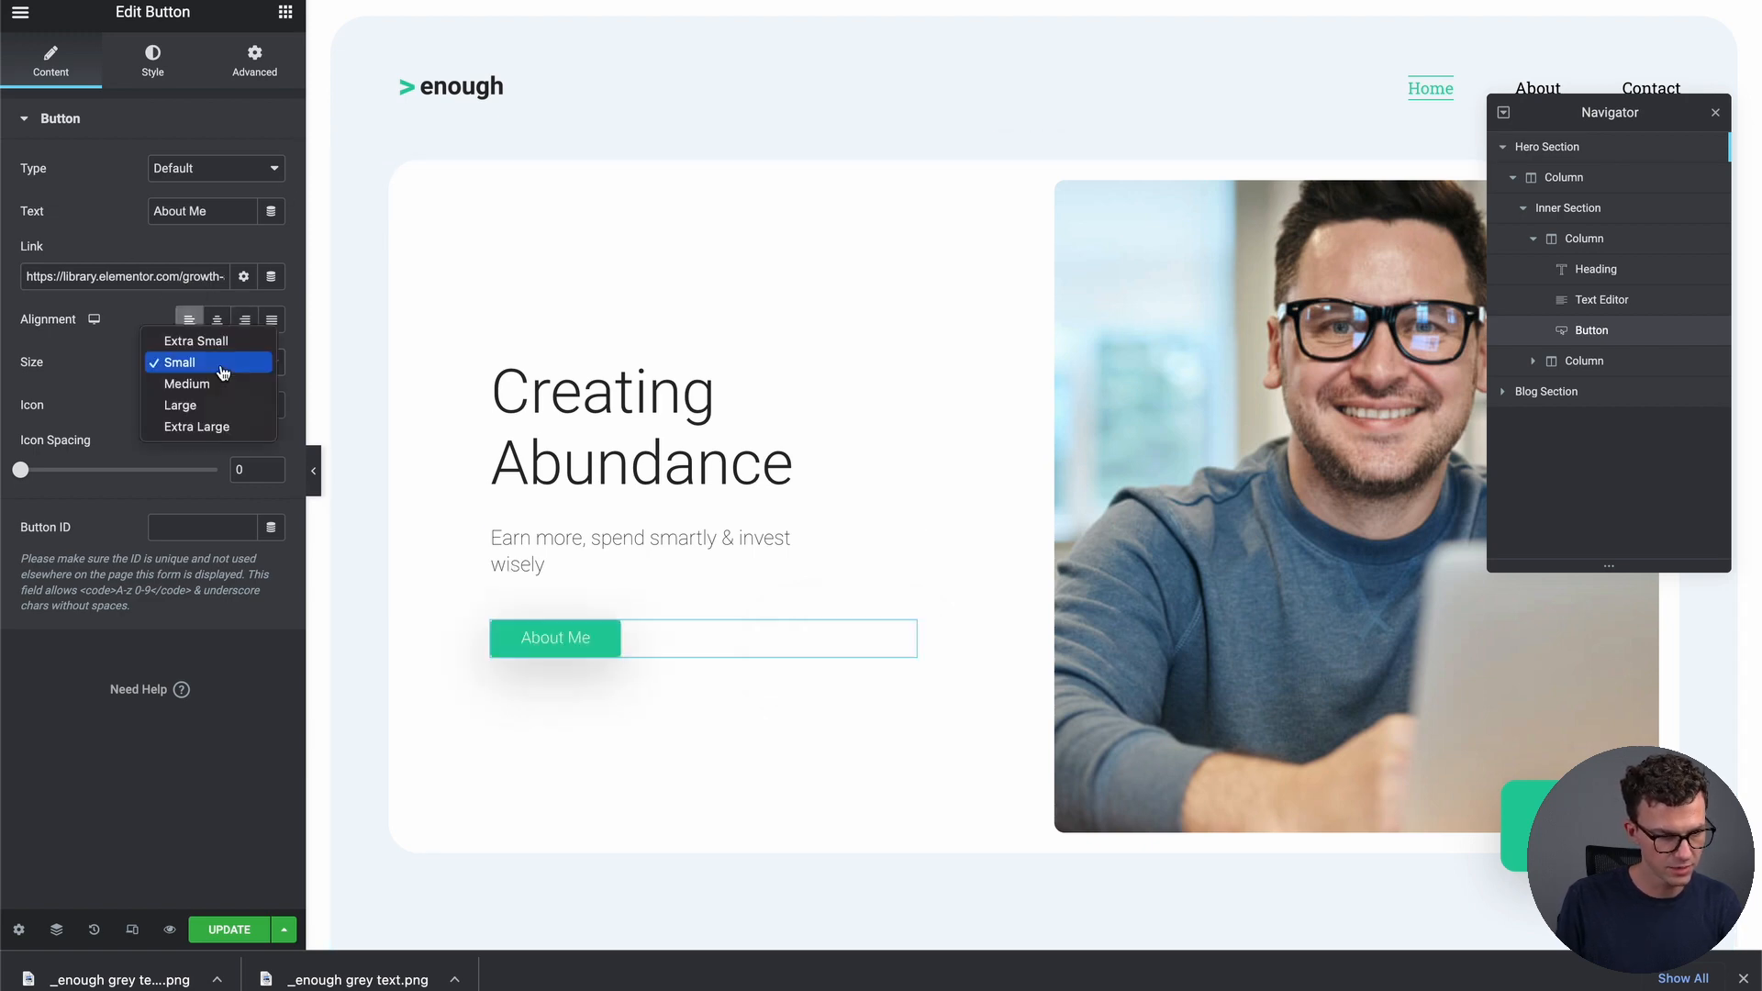
{"action": "left_click", "coordinate": [219, 342]}
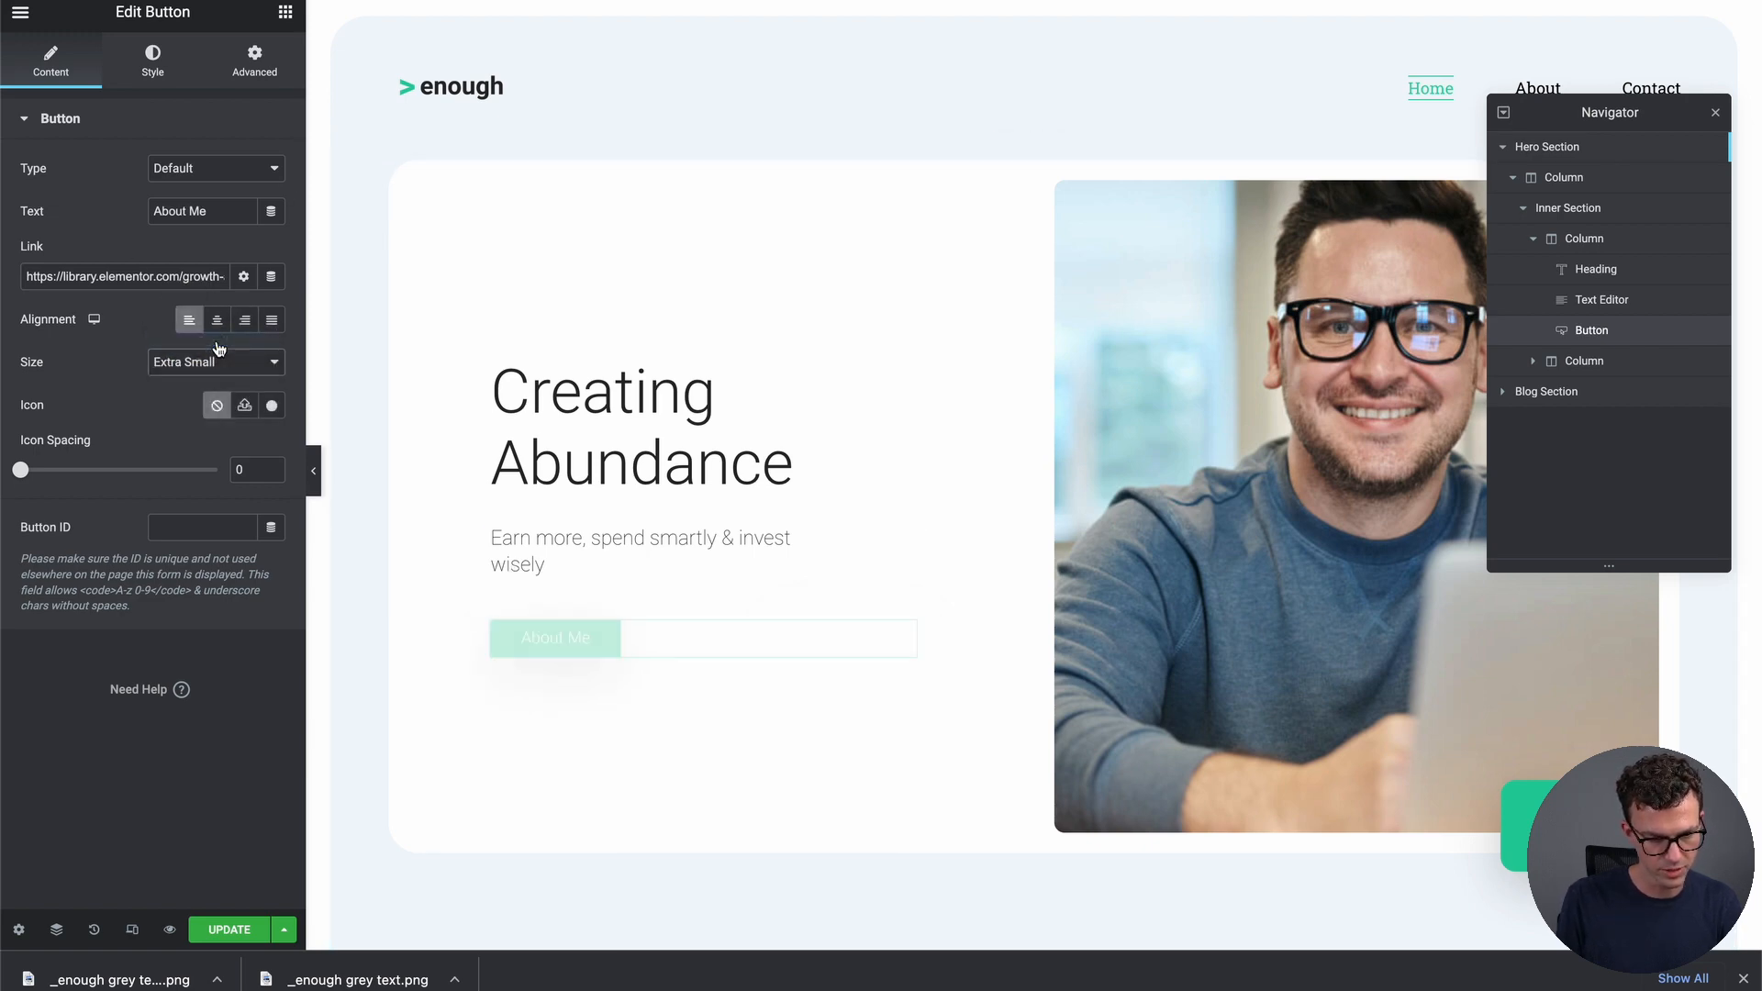
{"action": "left_click", "coordinate": [220, 358]}
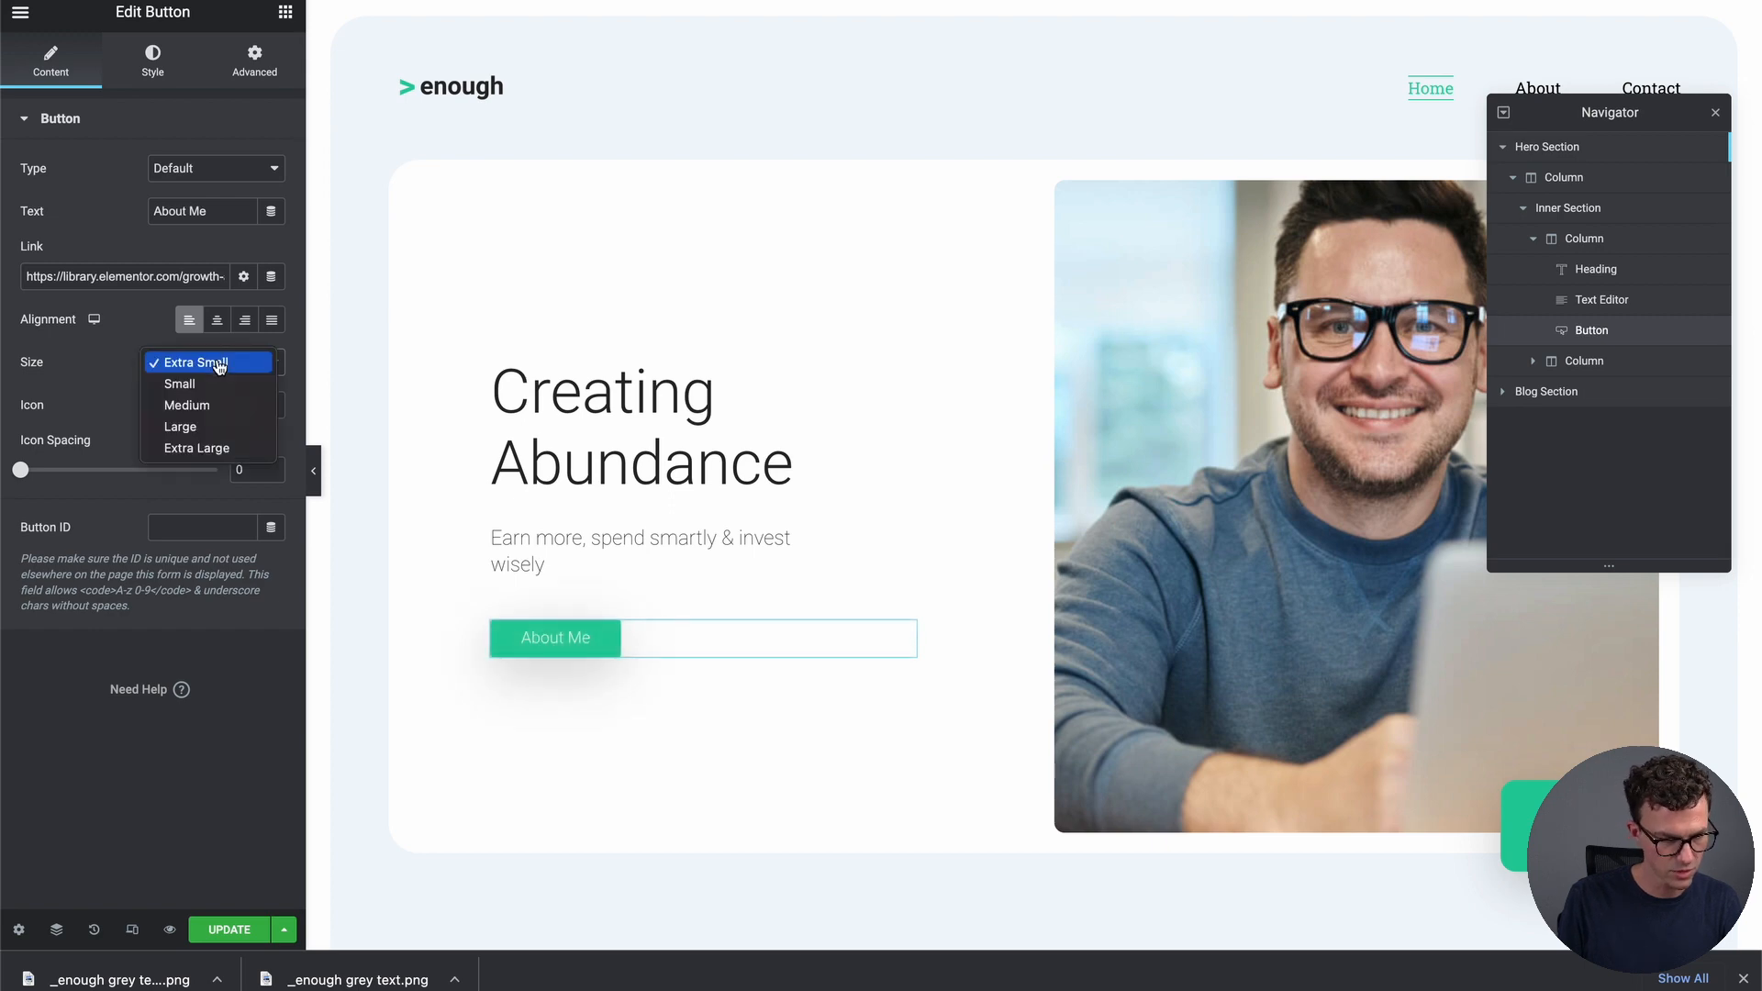
{"action": "left_click", "coordinate": [225, 445]}
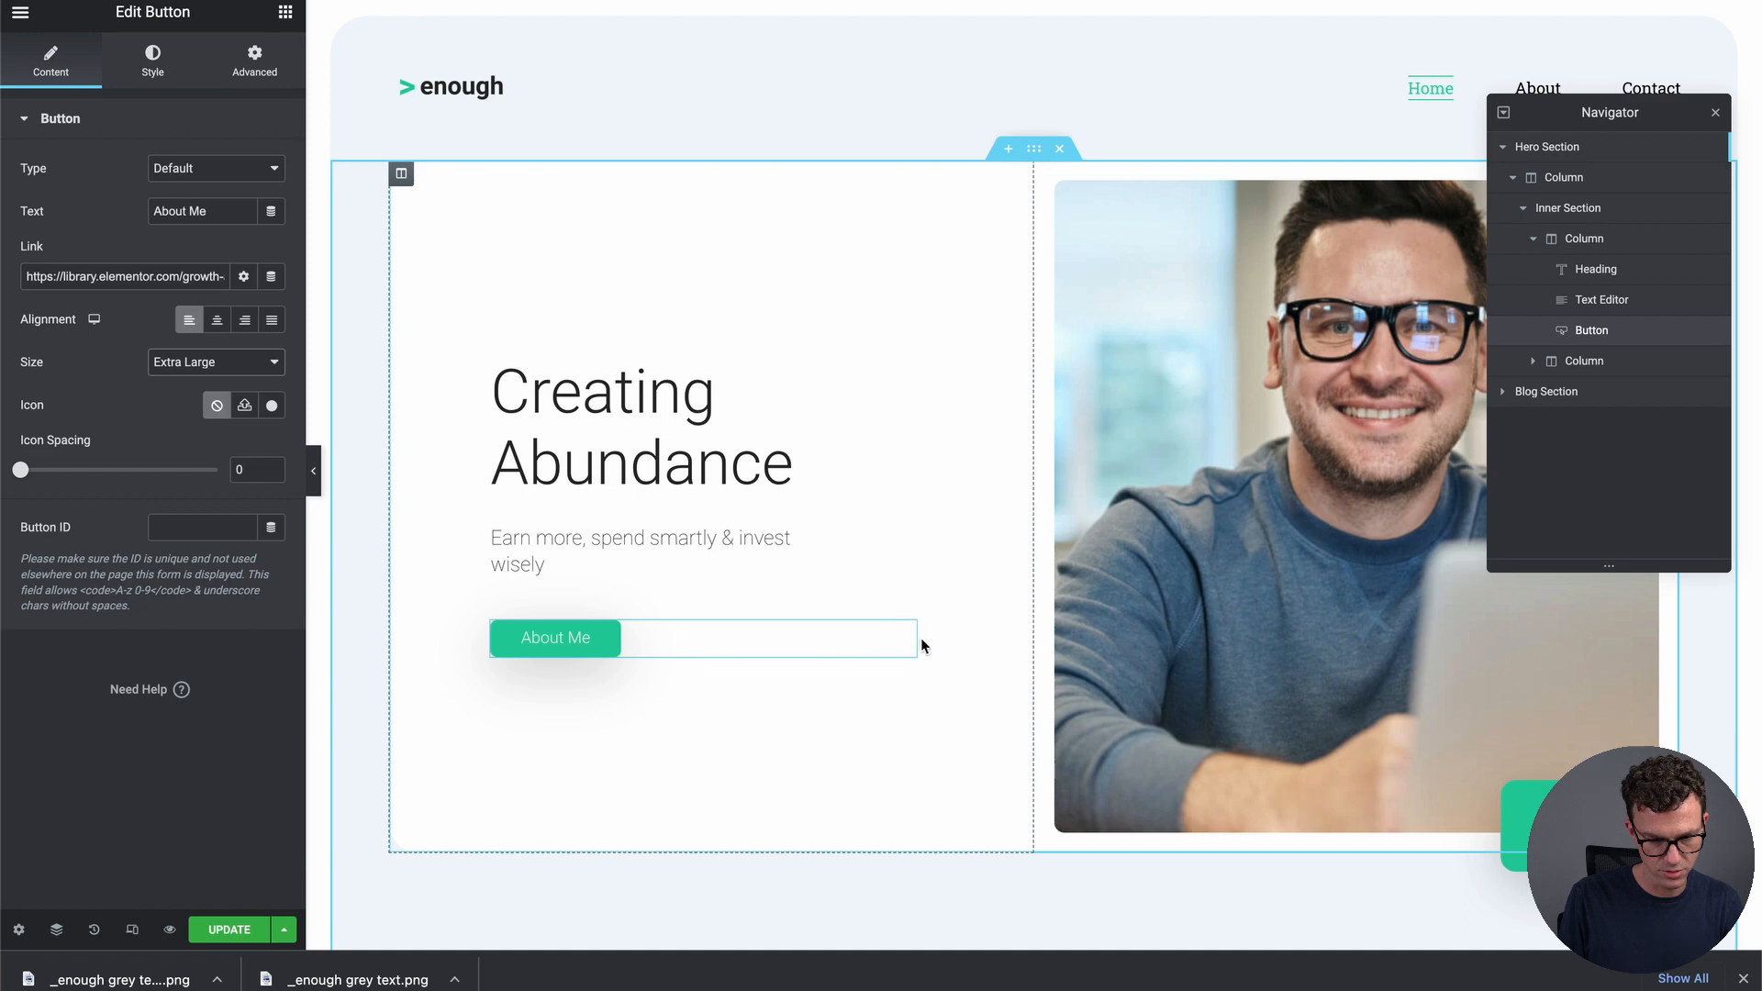
{"action": "triple_click", "coordinate": [174, 278]}
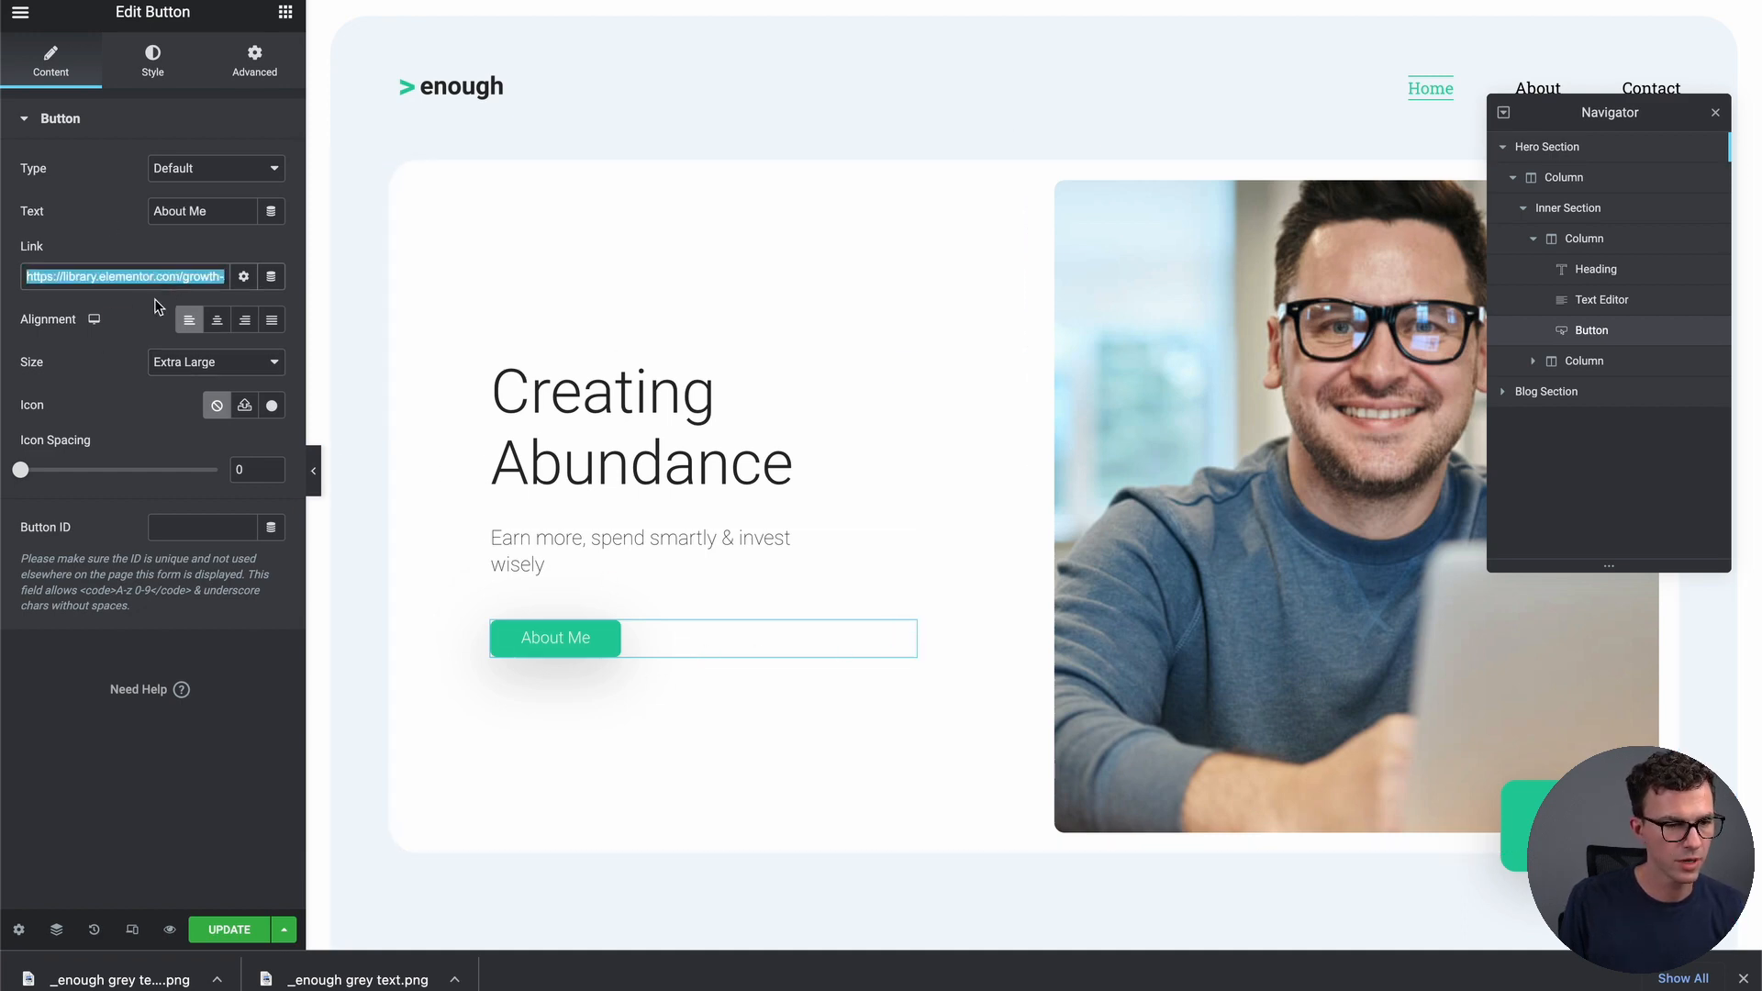
Paste the info.greaterthanenough.com signup URL into the button's Link field
{"action": "left_click", "coordinate": [244, 279]}
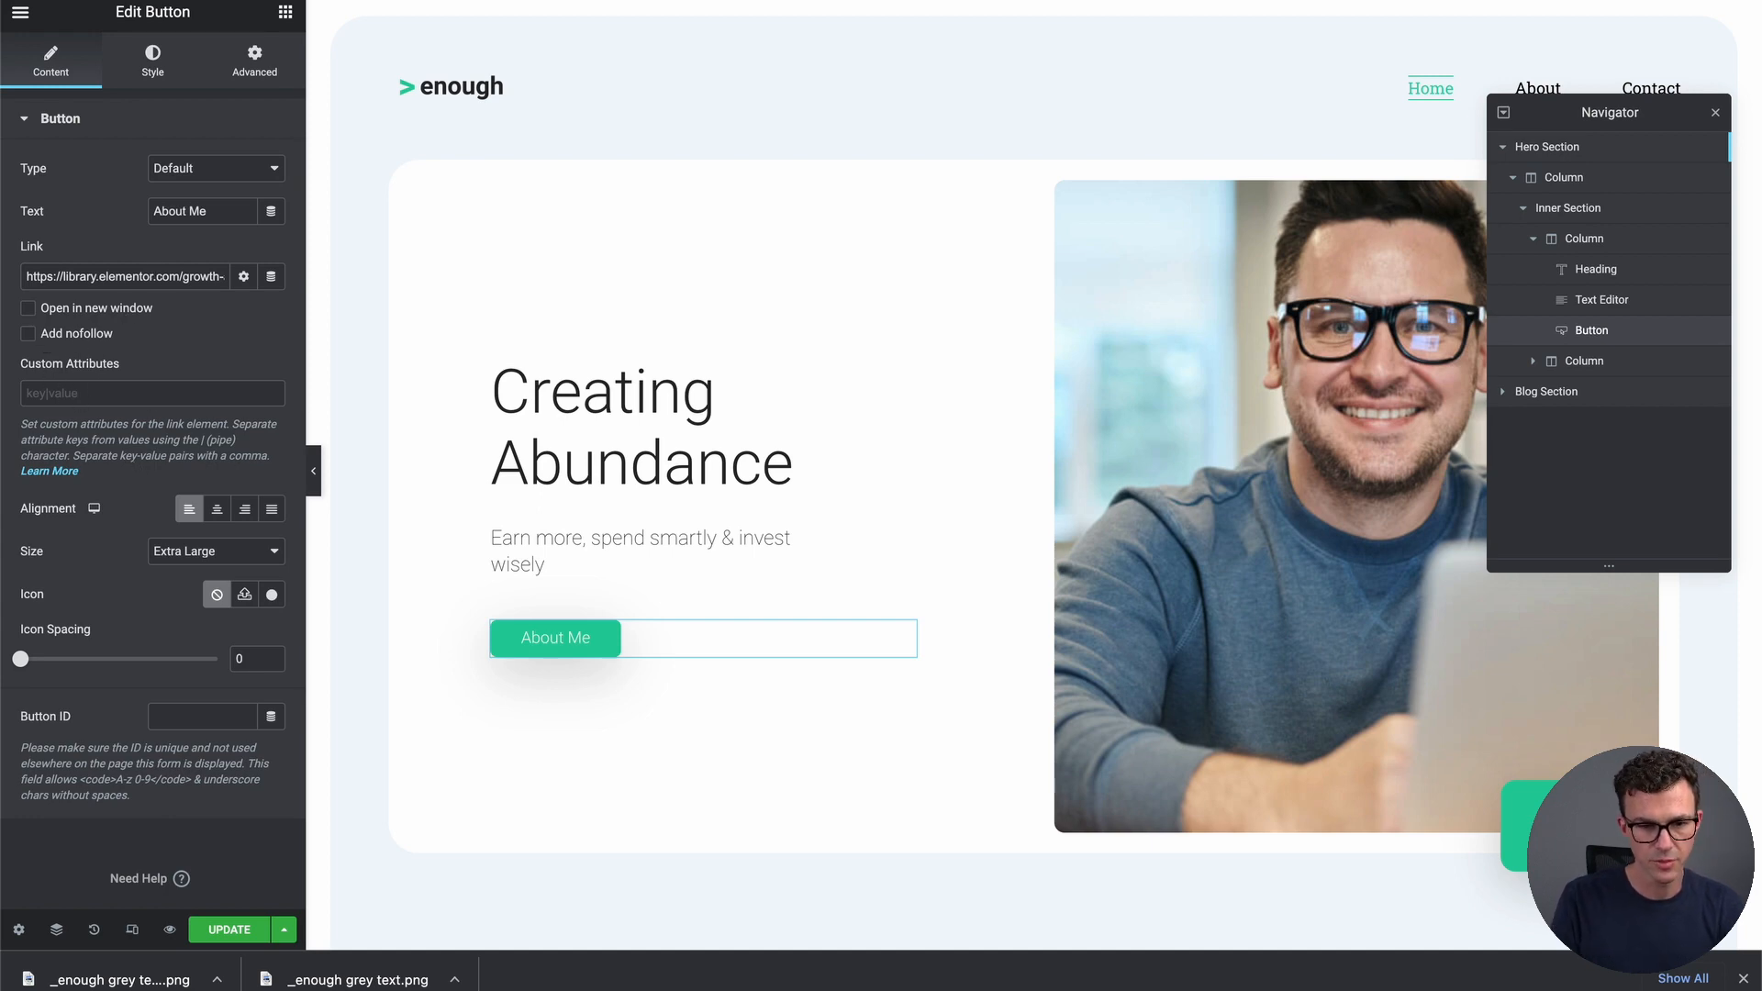
{"action": "key", "text": "super+t"}
{"action": "type", "text": "info"}
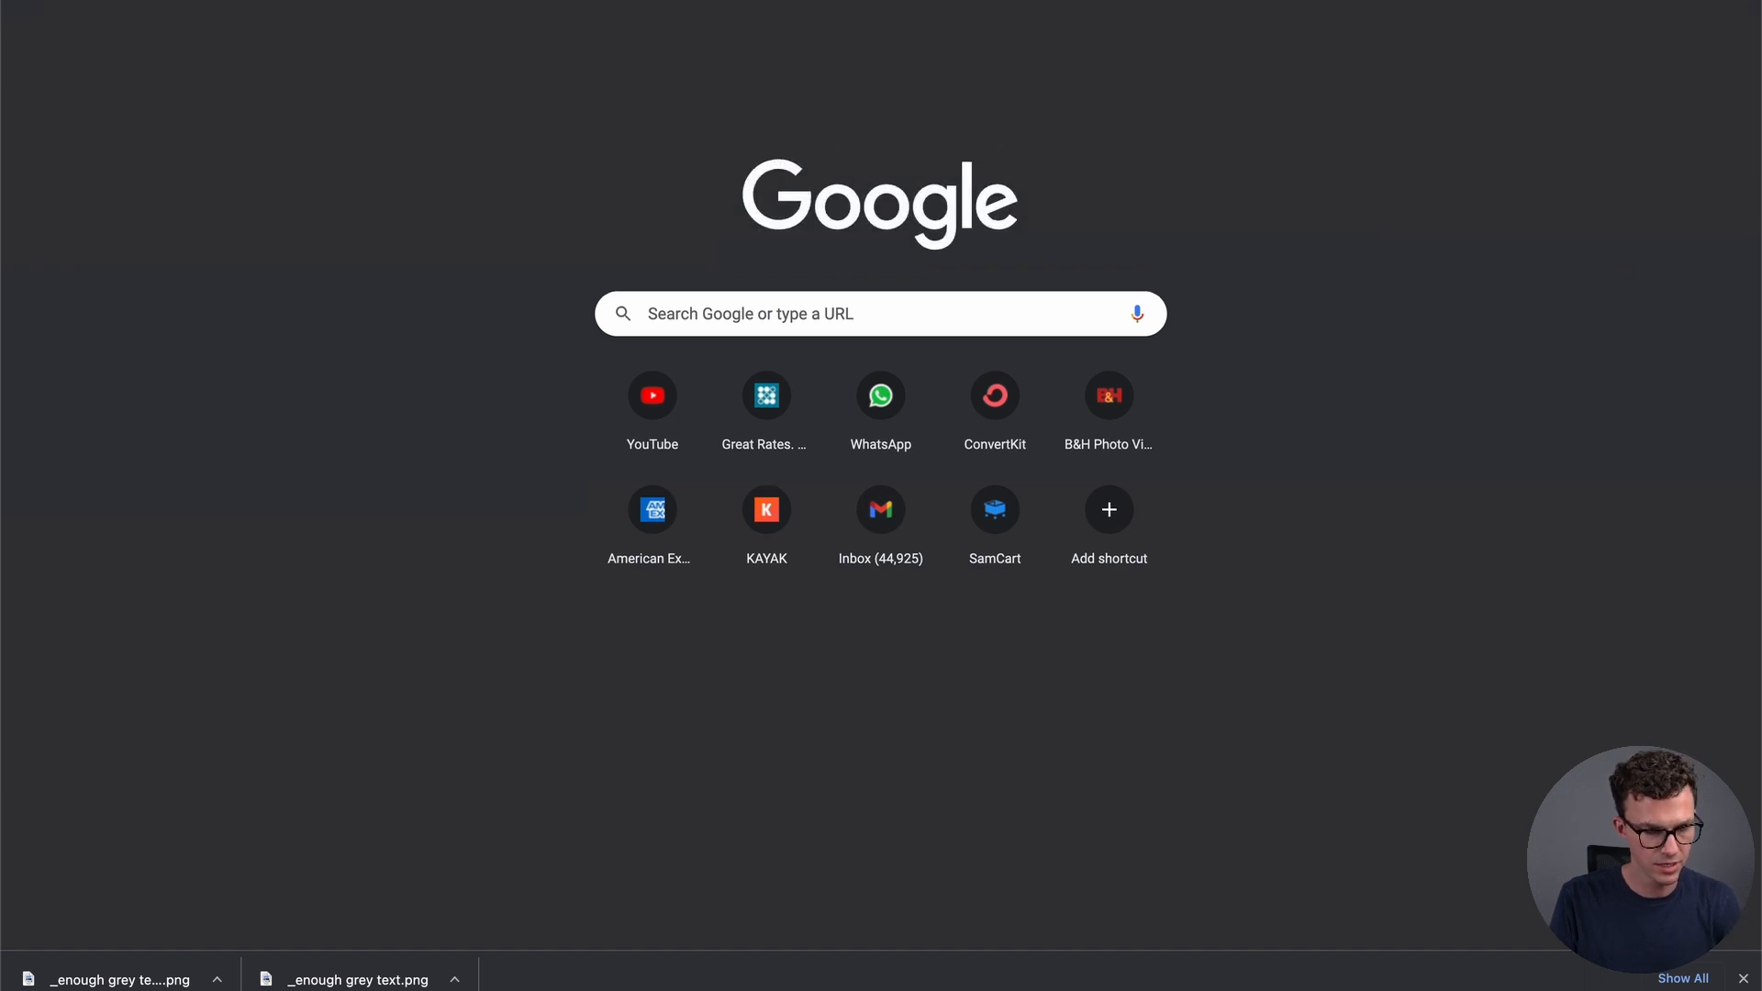
{"action": "key", "text": "super+w"}
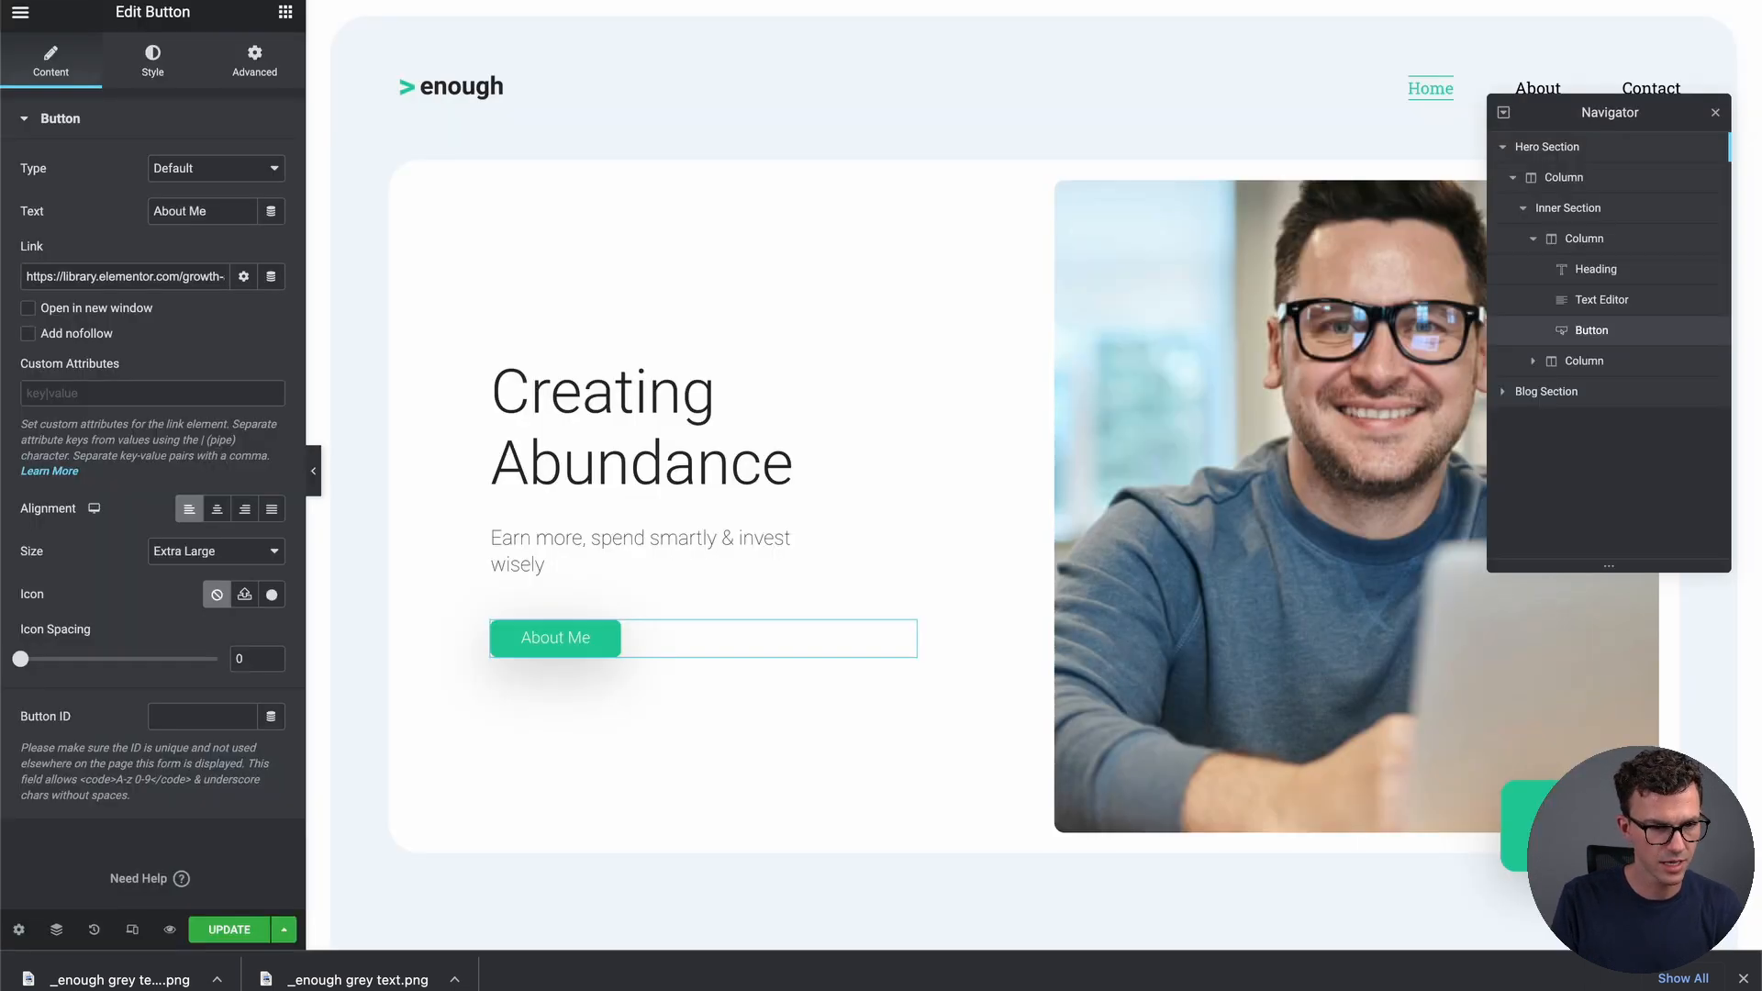
{"action": "triple_click", "coordinate": [162, 277]}
{"action": "key", "text": "super+v"}
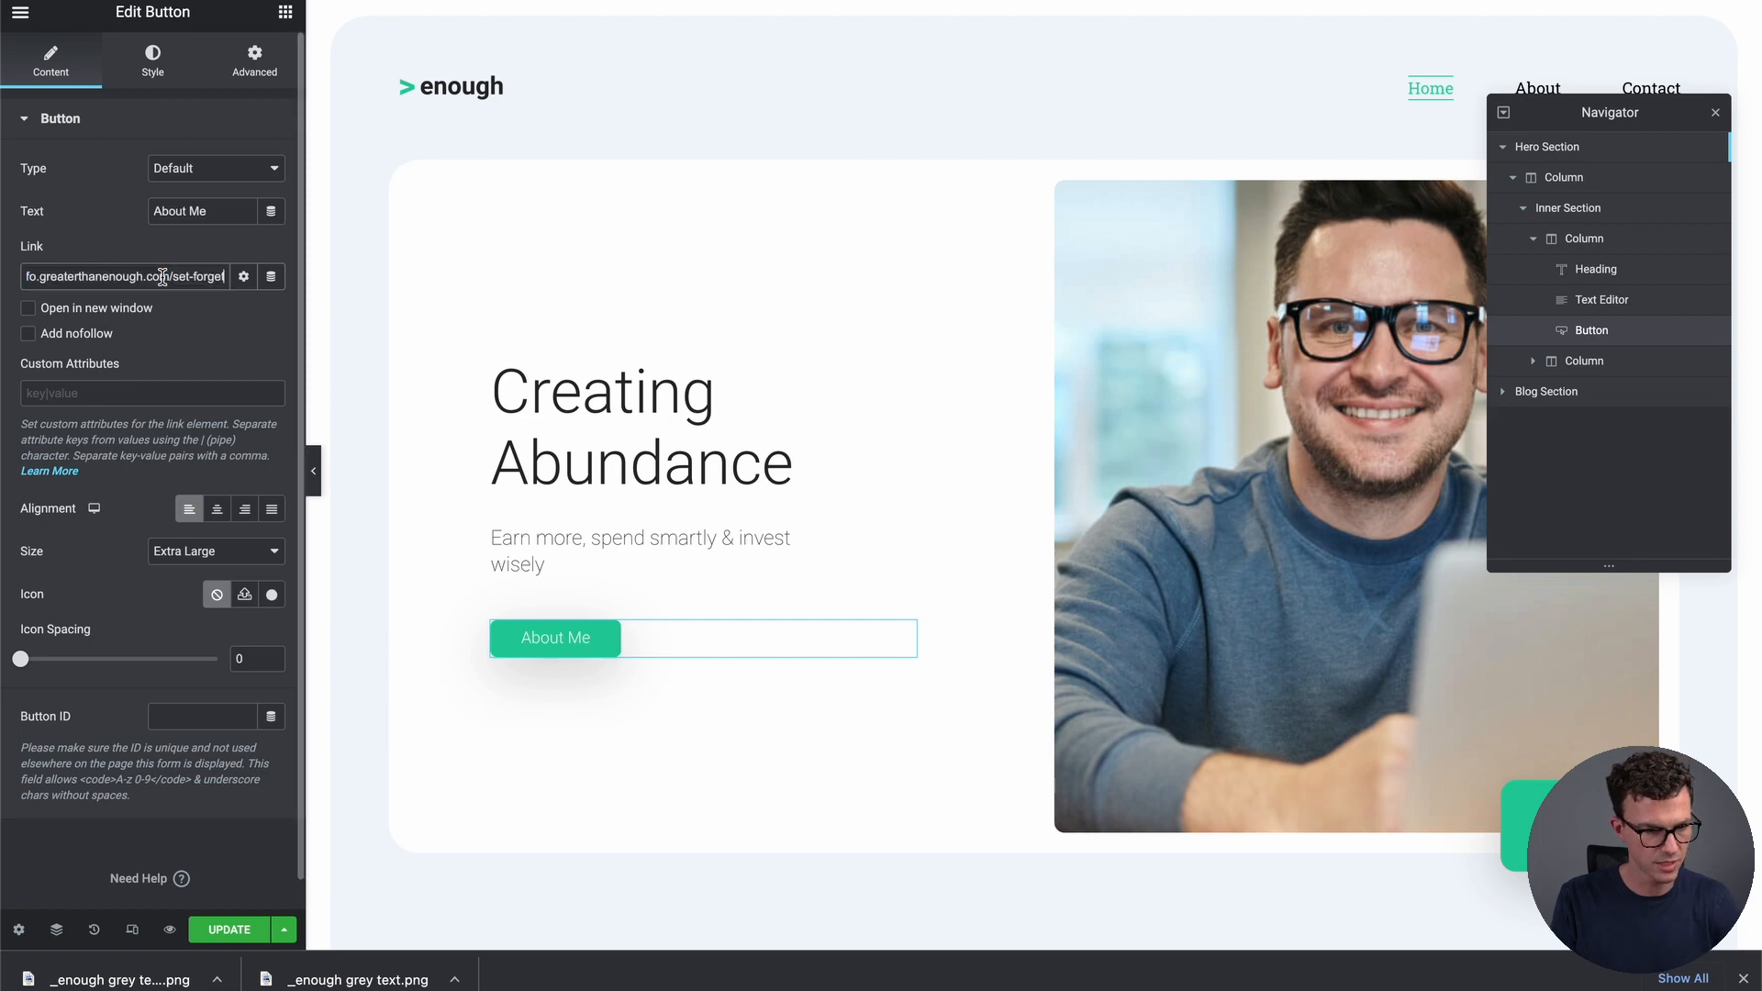
Relabel the button 'Sign Up' and type subtitle 'Learn to automate your finances, sign up below'
{"action": "triple_click", "coordinate": [200, 200]}
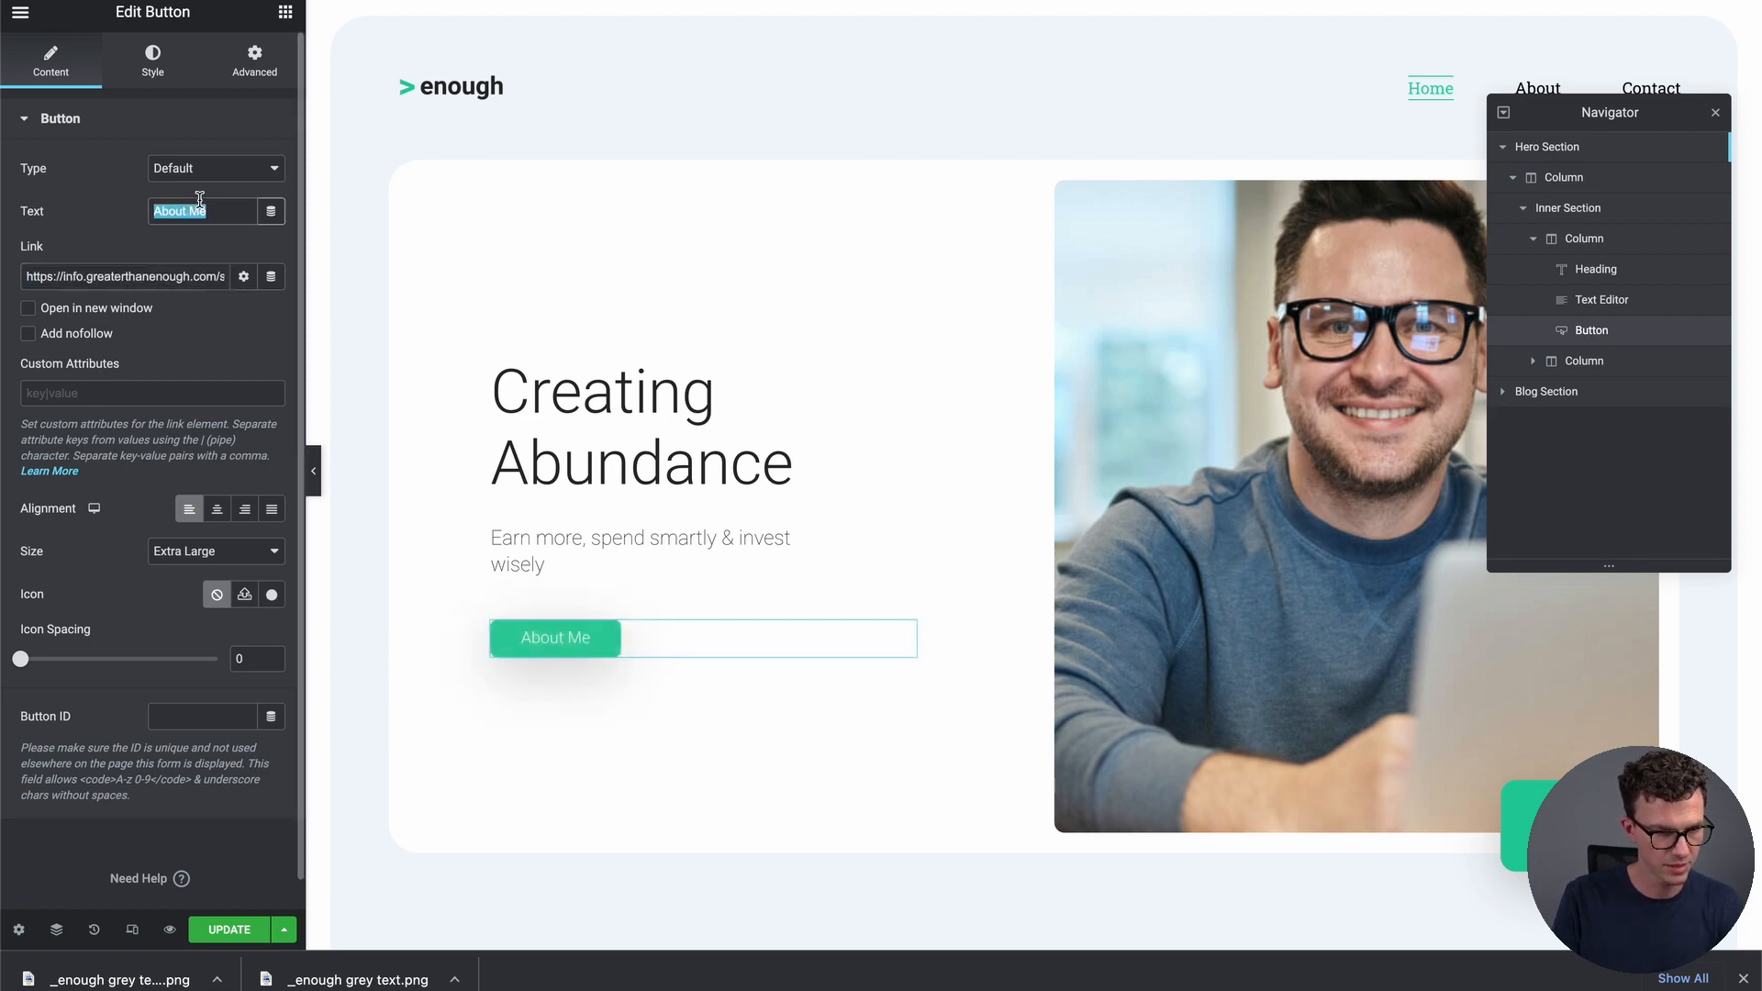
{"action": "type", "text": "Sign Up"}
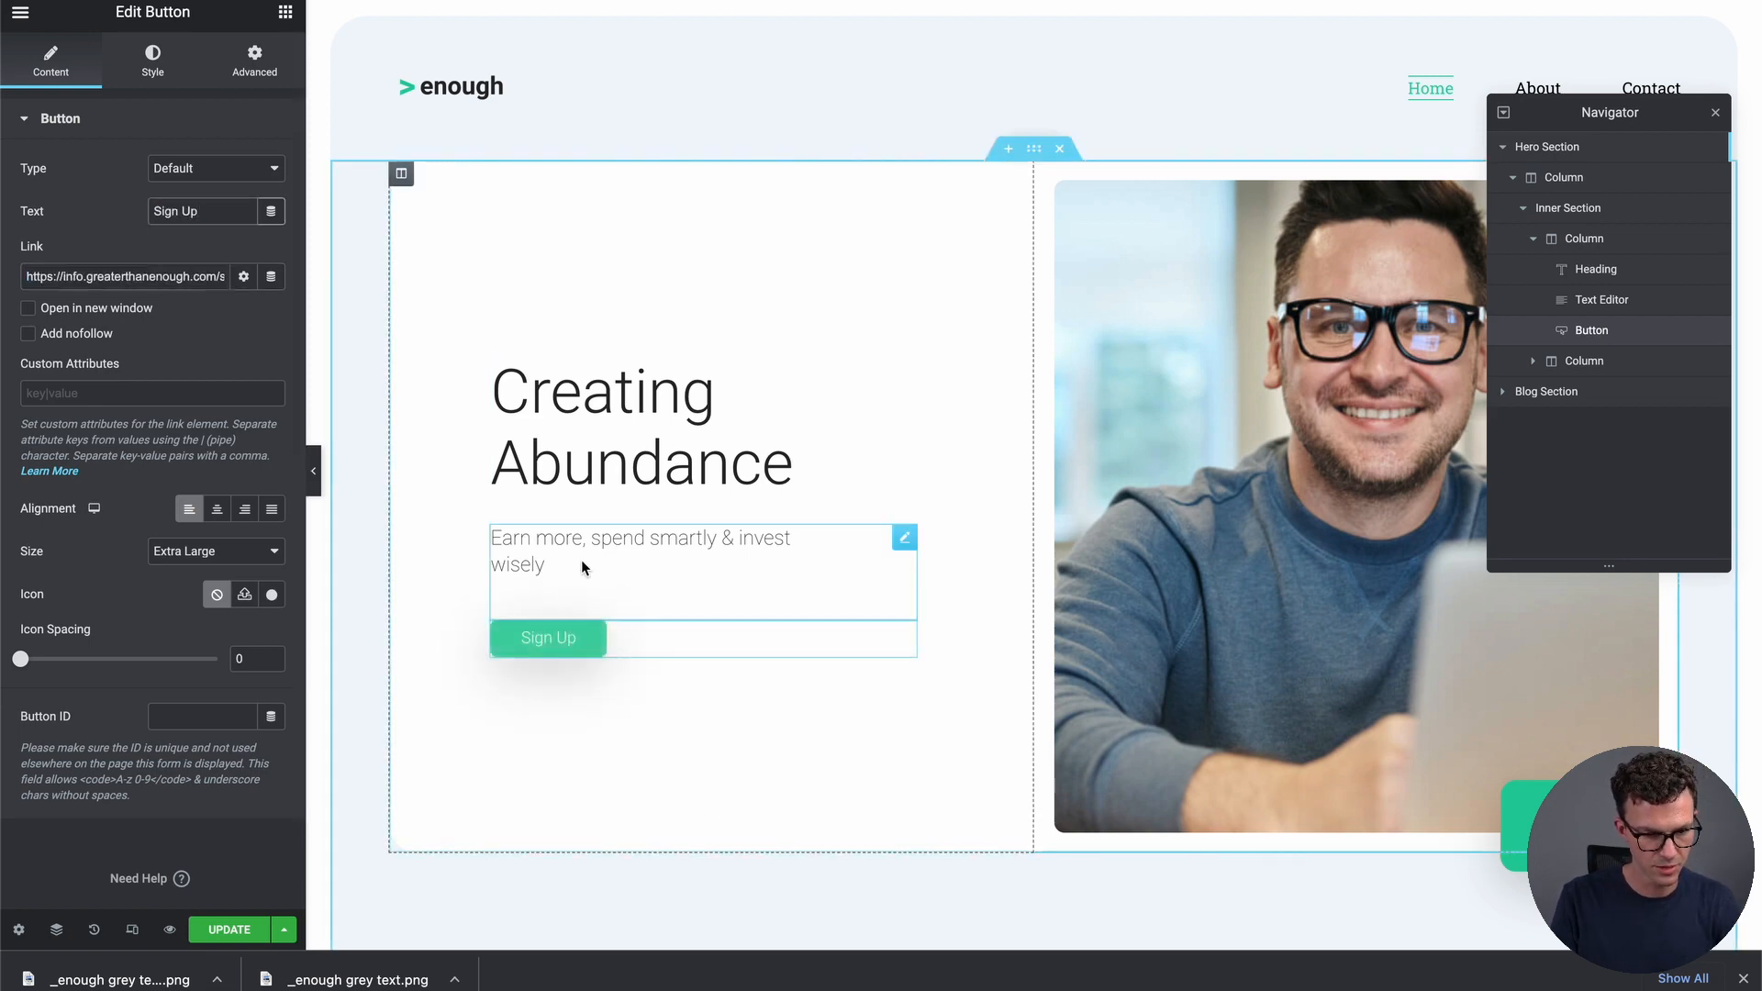
{"action": "triple_click", "coordinate": [581, 560]}
{"action": "type", "text": "Learn to a"}
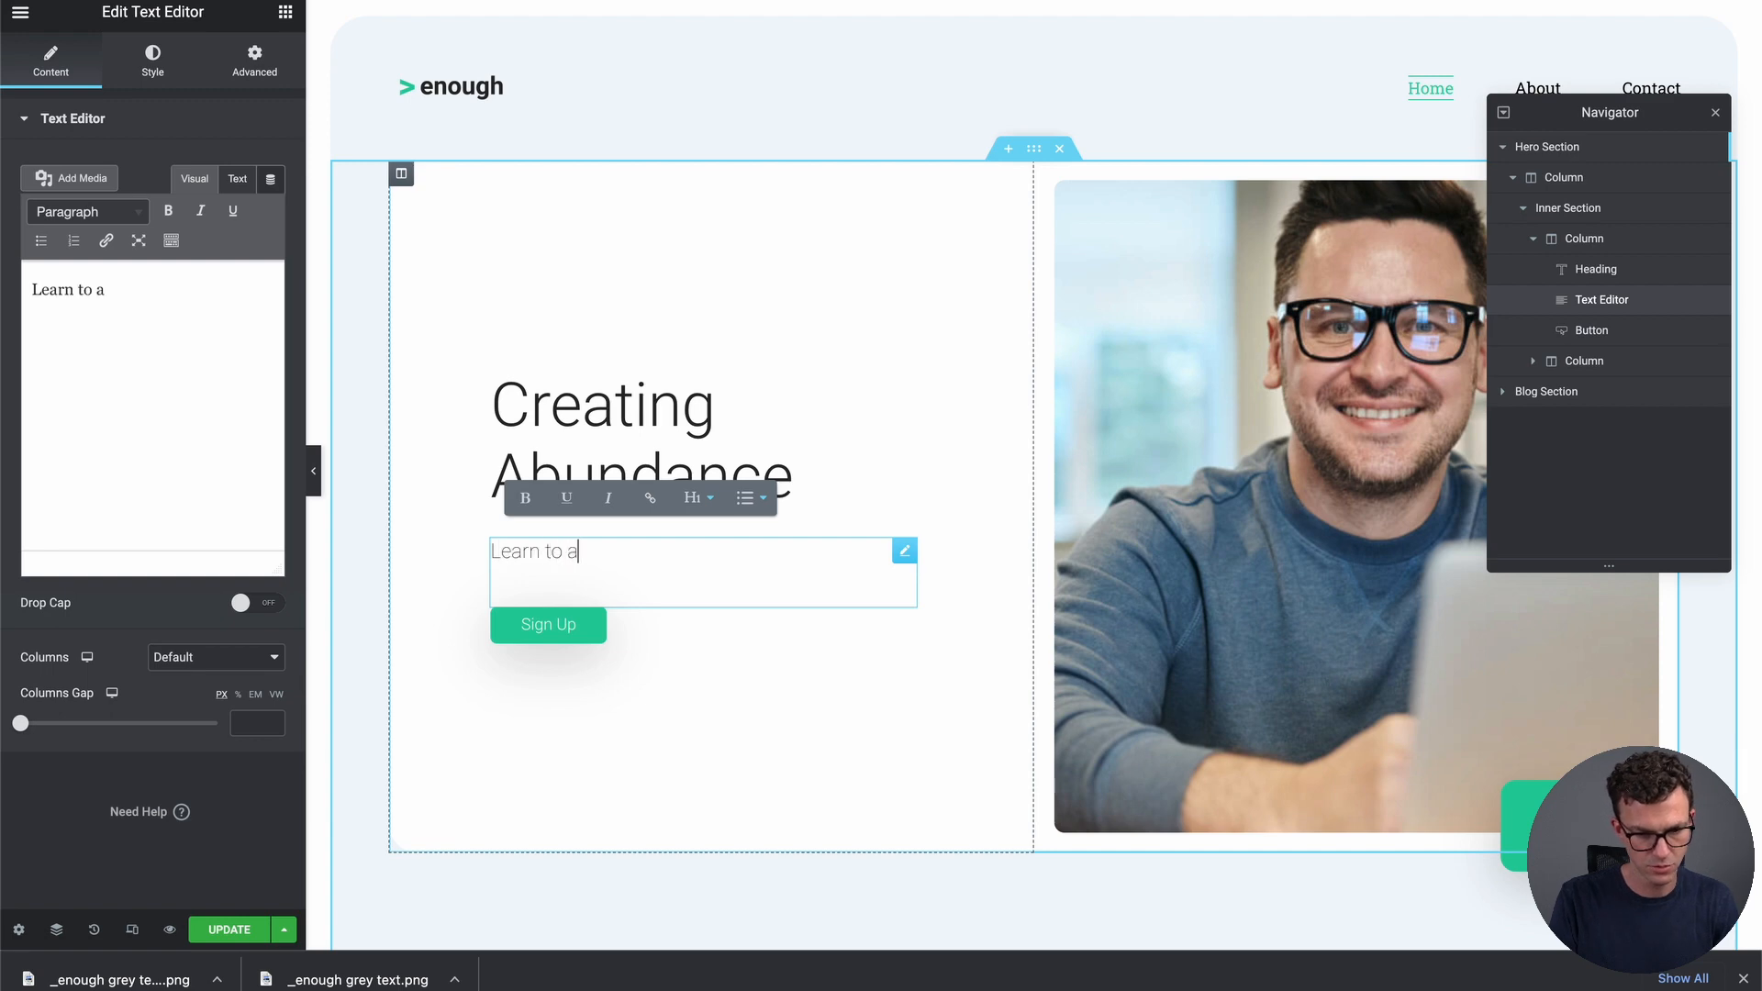
{"action": "type", "text": "utomate your "}
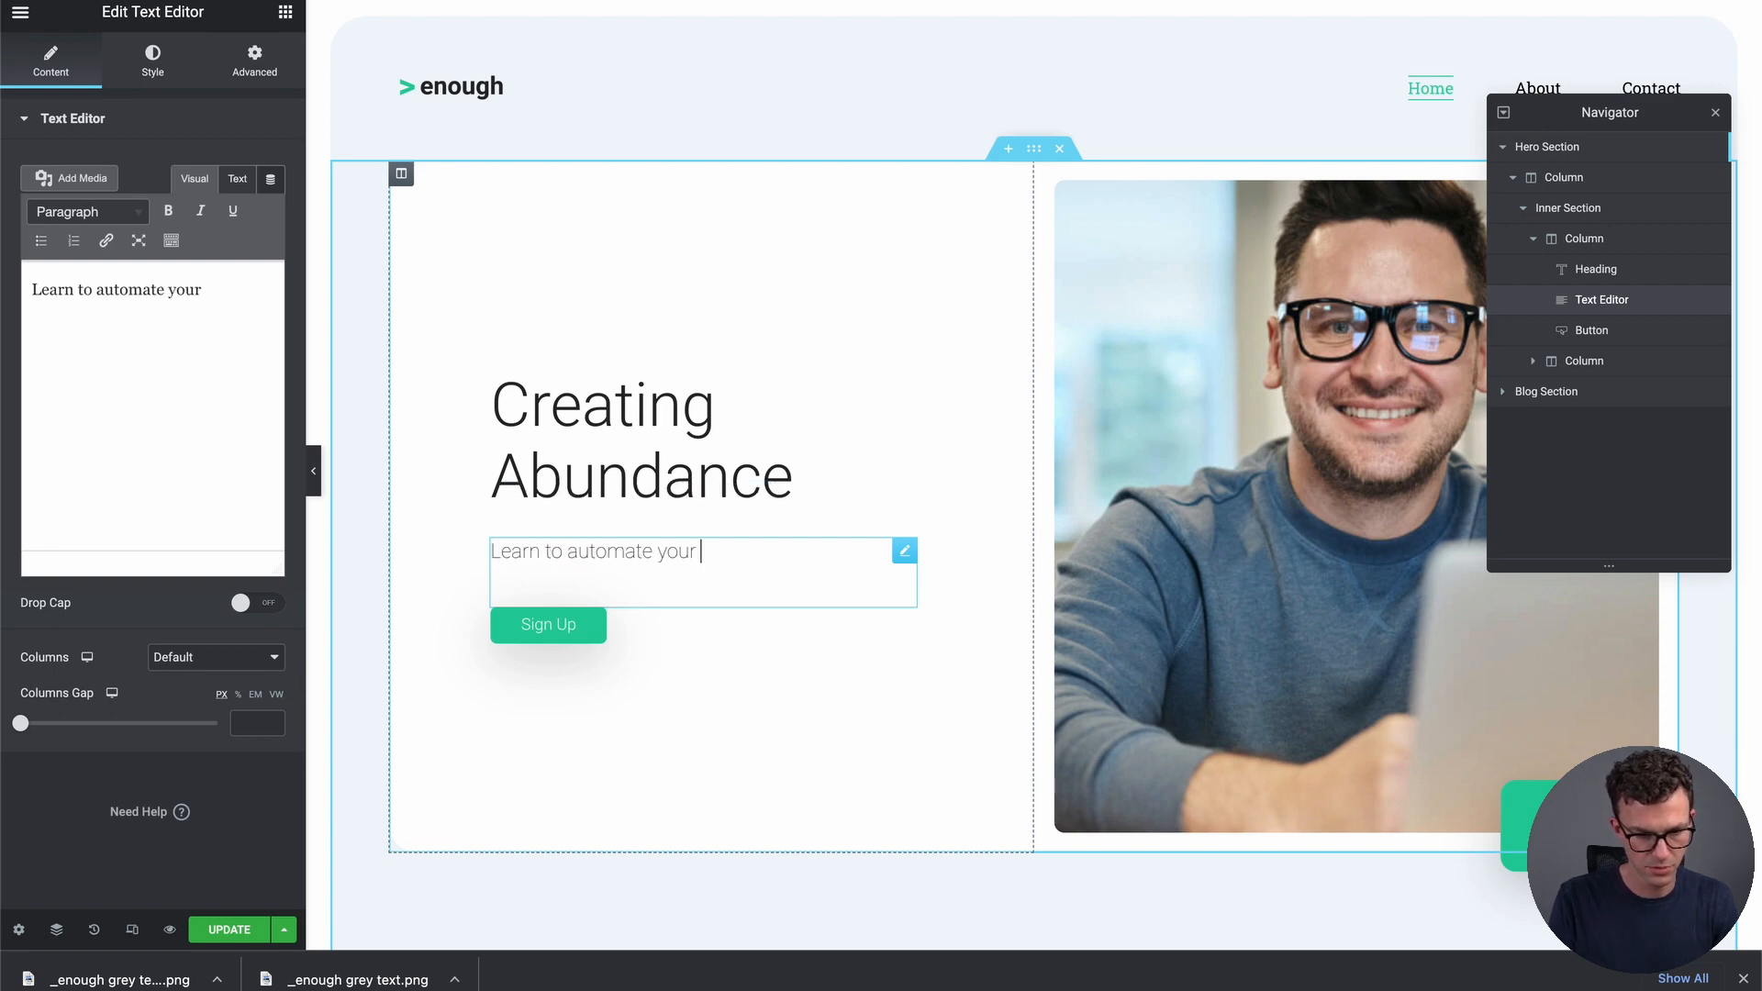
{"action": "type", "text": "finances, sign up below."}
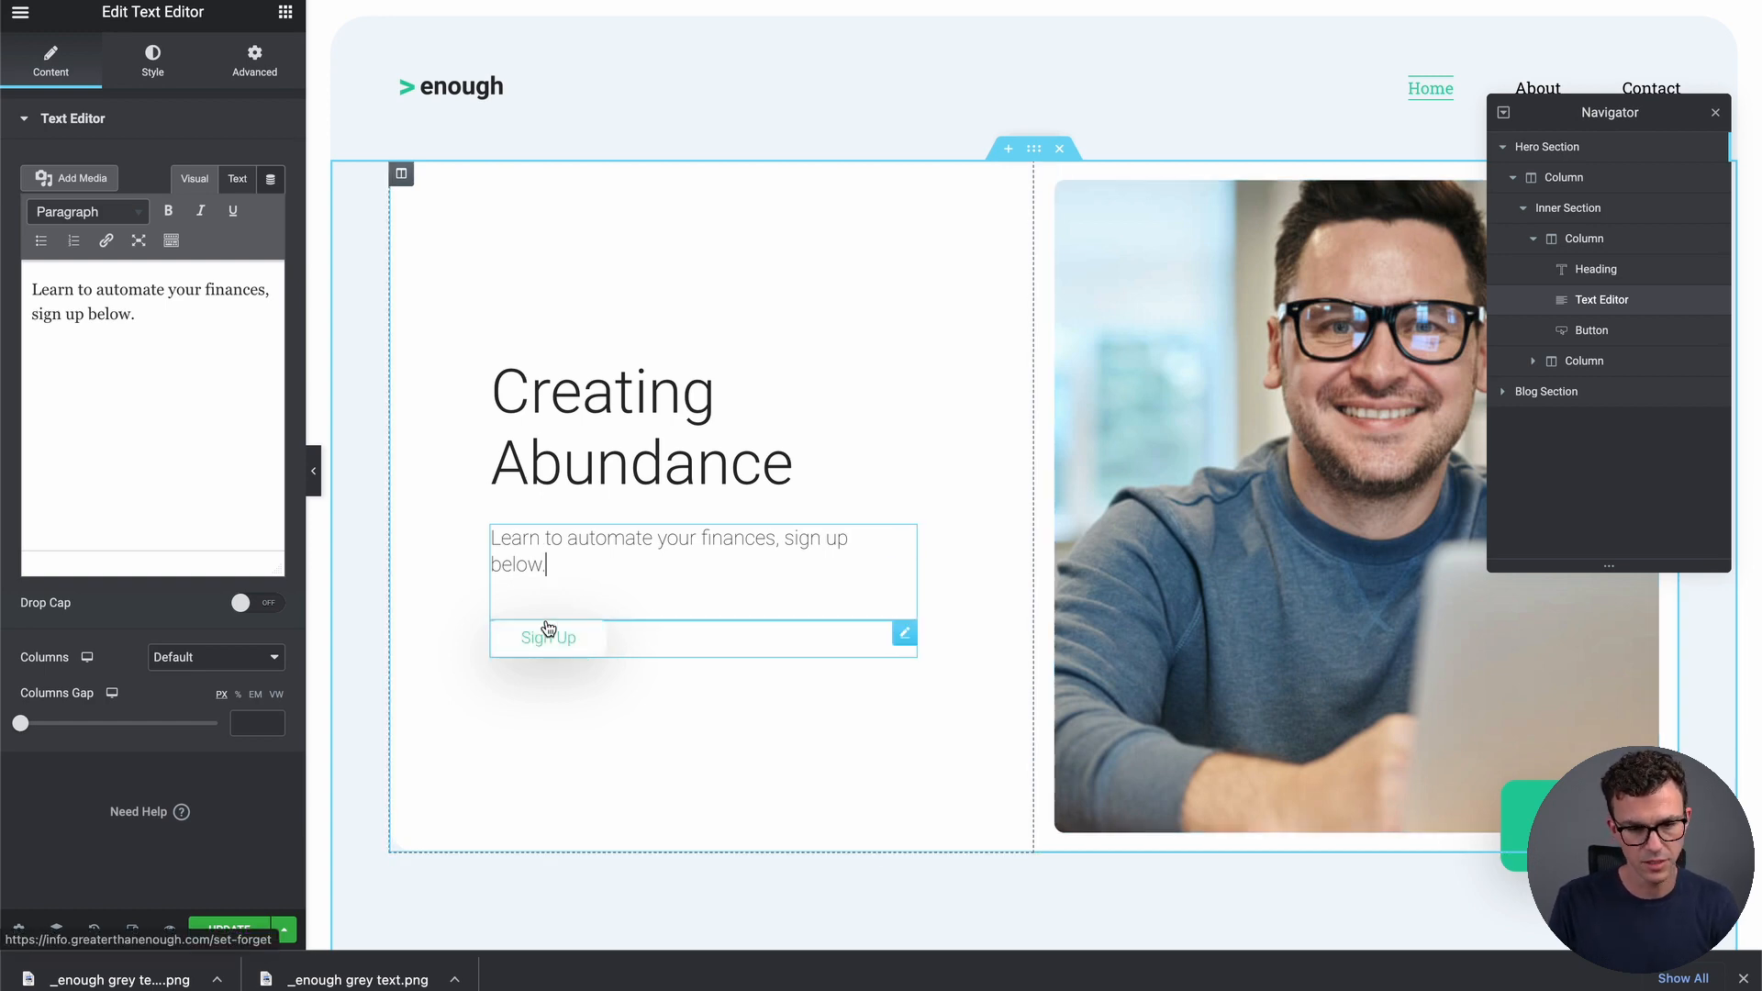
Select the hero photo to bring up its image settings
{"action": "left_click", "coordinate": [1241, 422]}
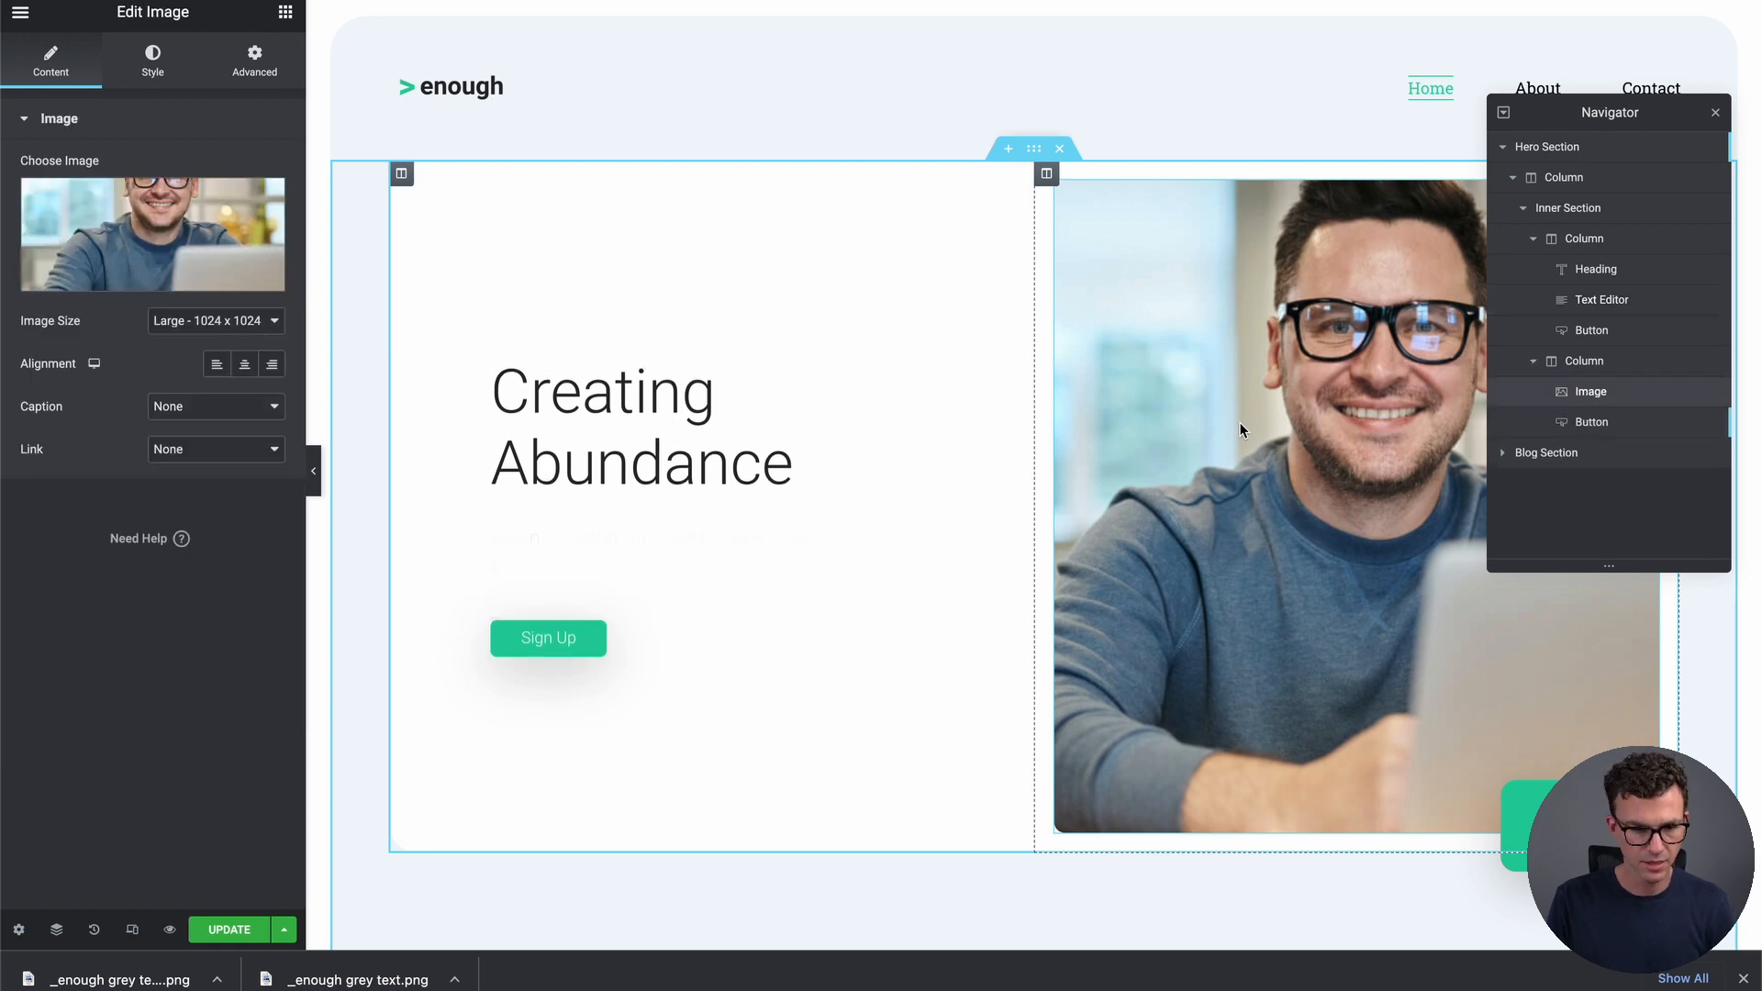
{"action": "left_click_drag", "start_coordinate": [1644, 115], "coordinate": [1761, 120]}
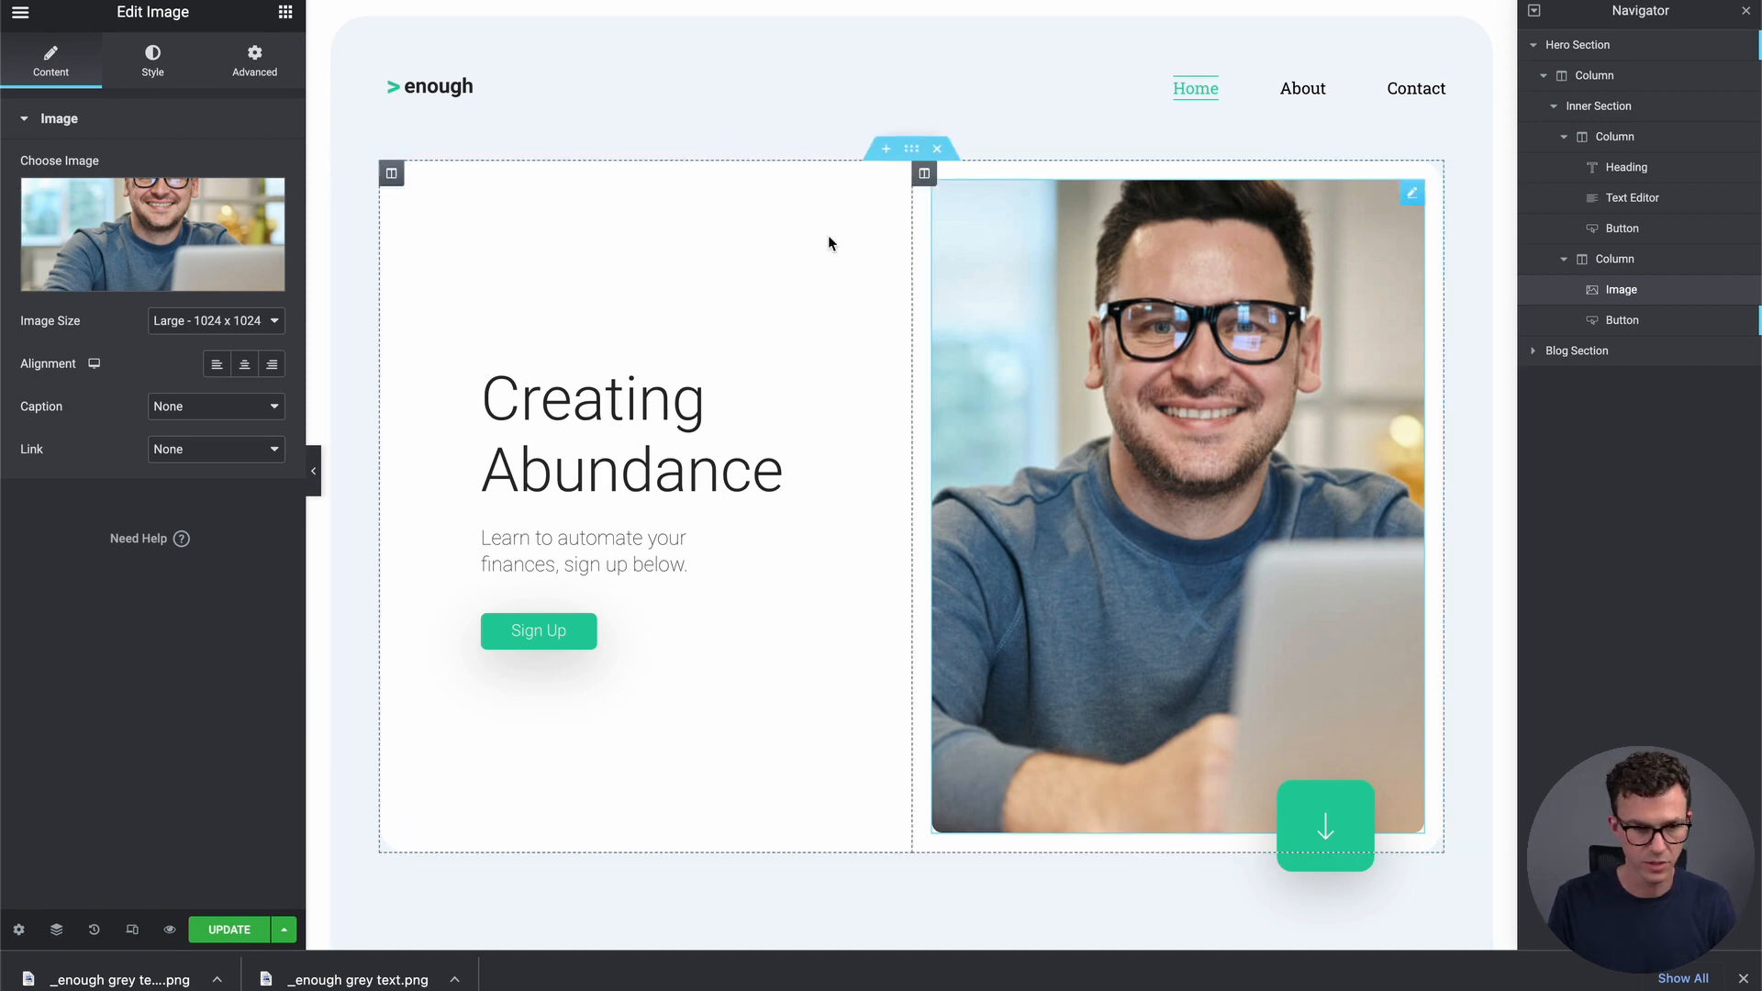
{"action": "left_click", "coordinate": [154, 286]}
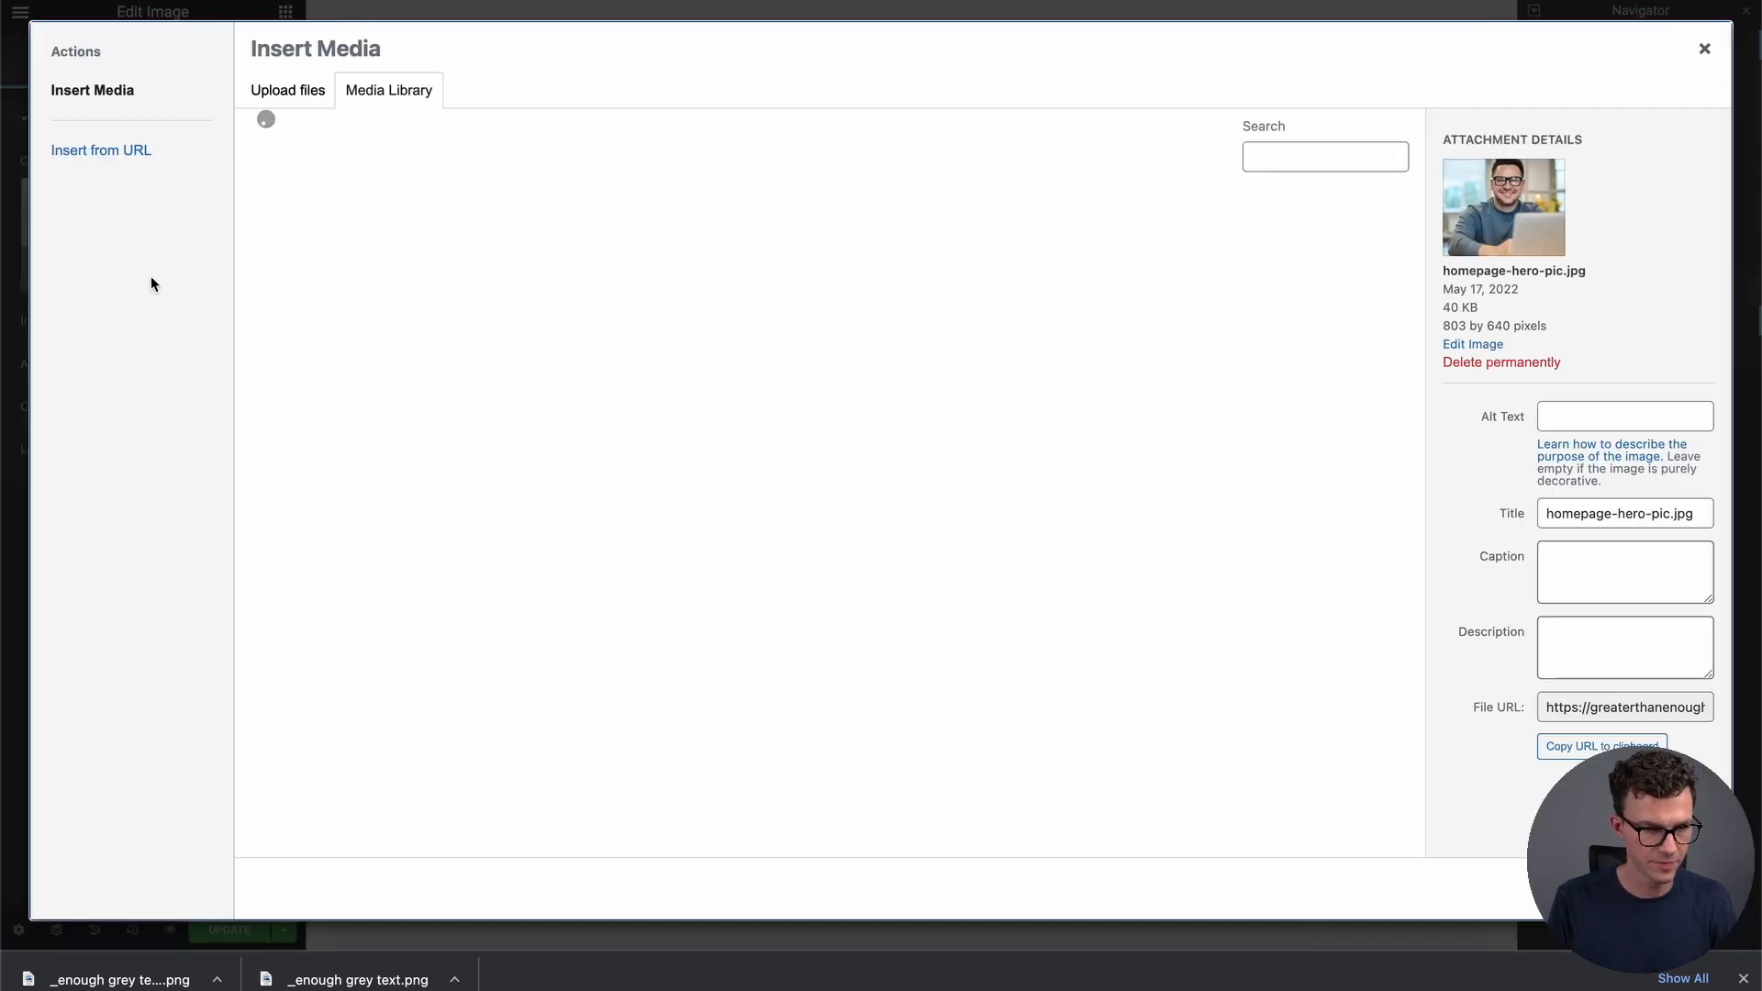
{"action": "key", "text": "super+Tab"}
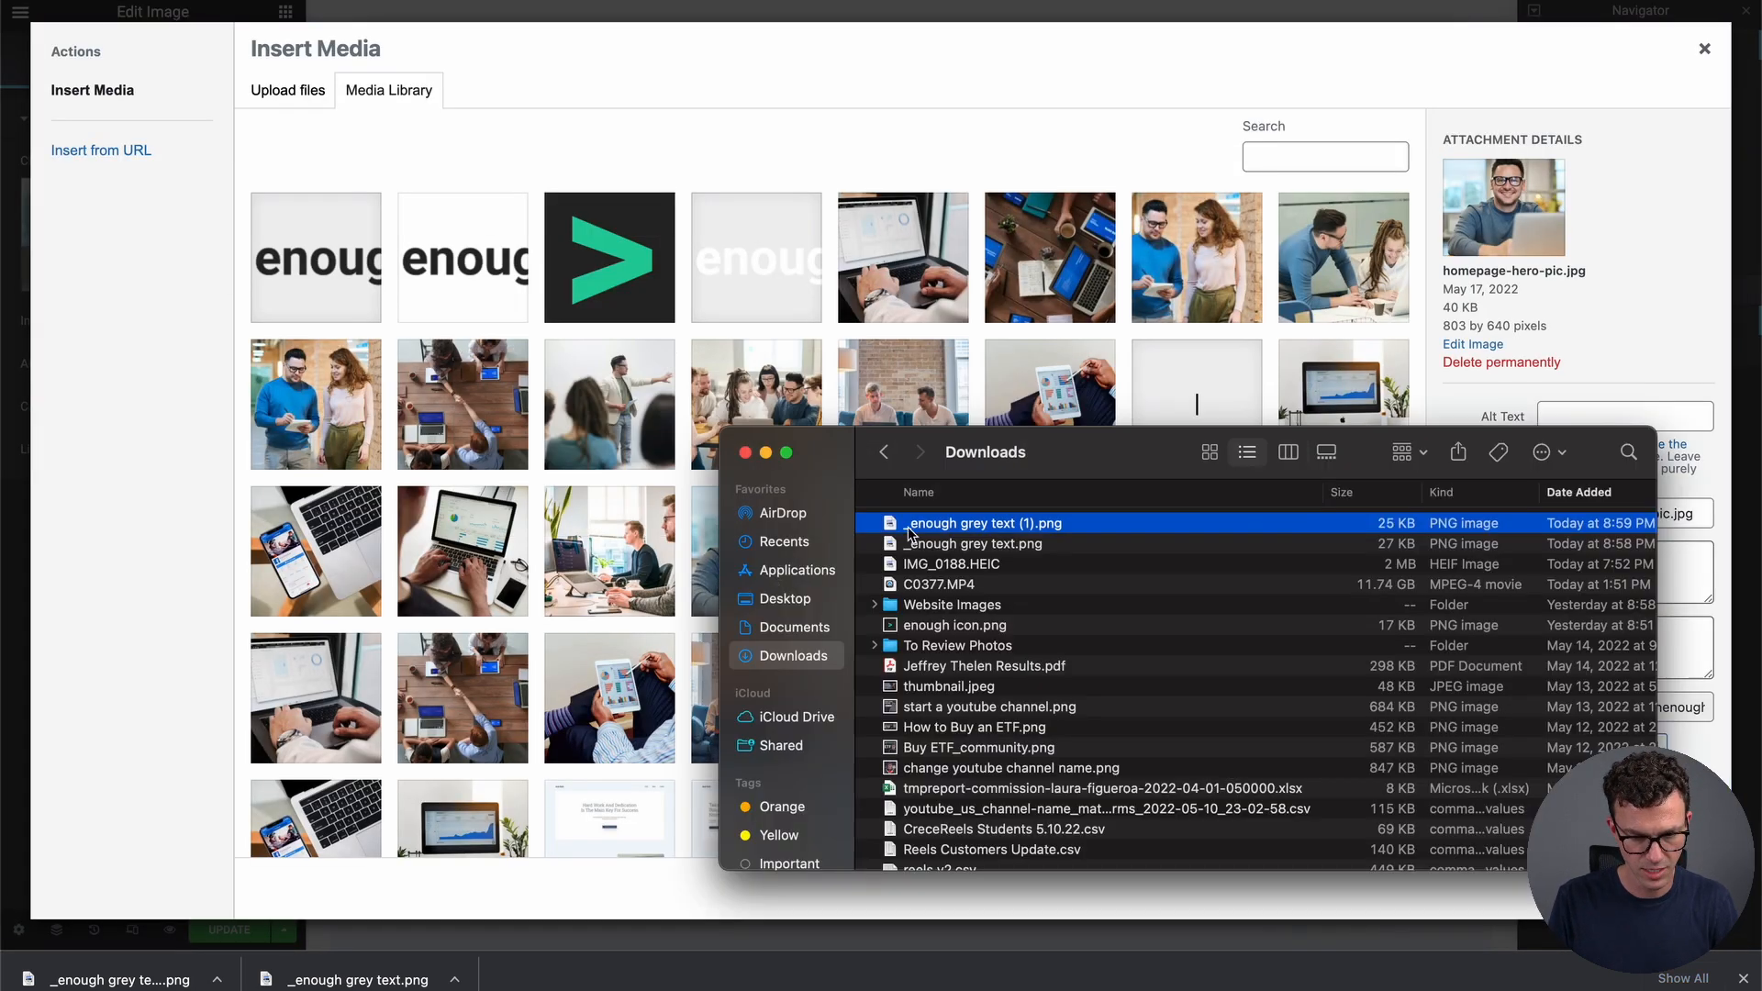
{"action": "double_click", "coordinate": [950, 608]}
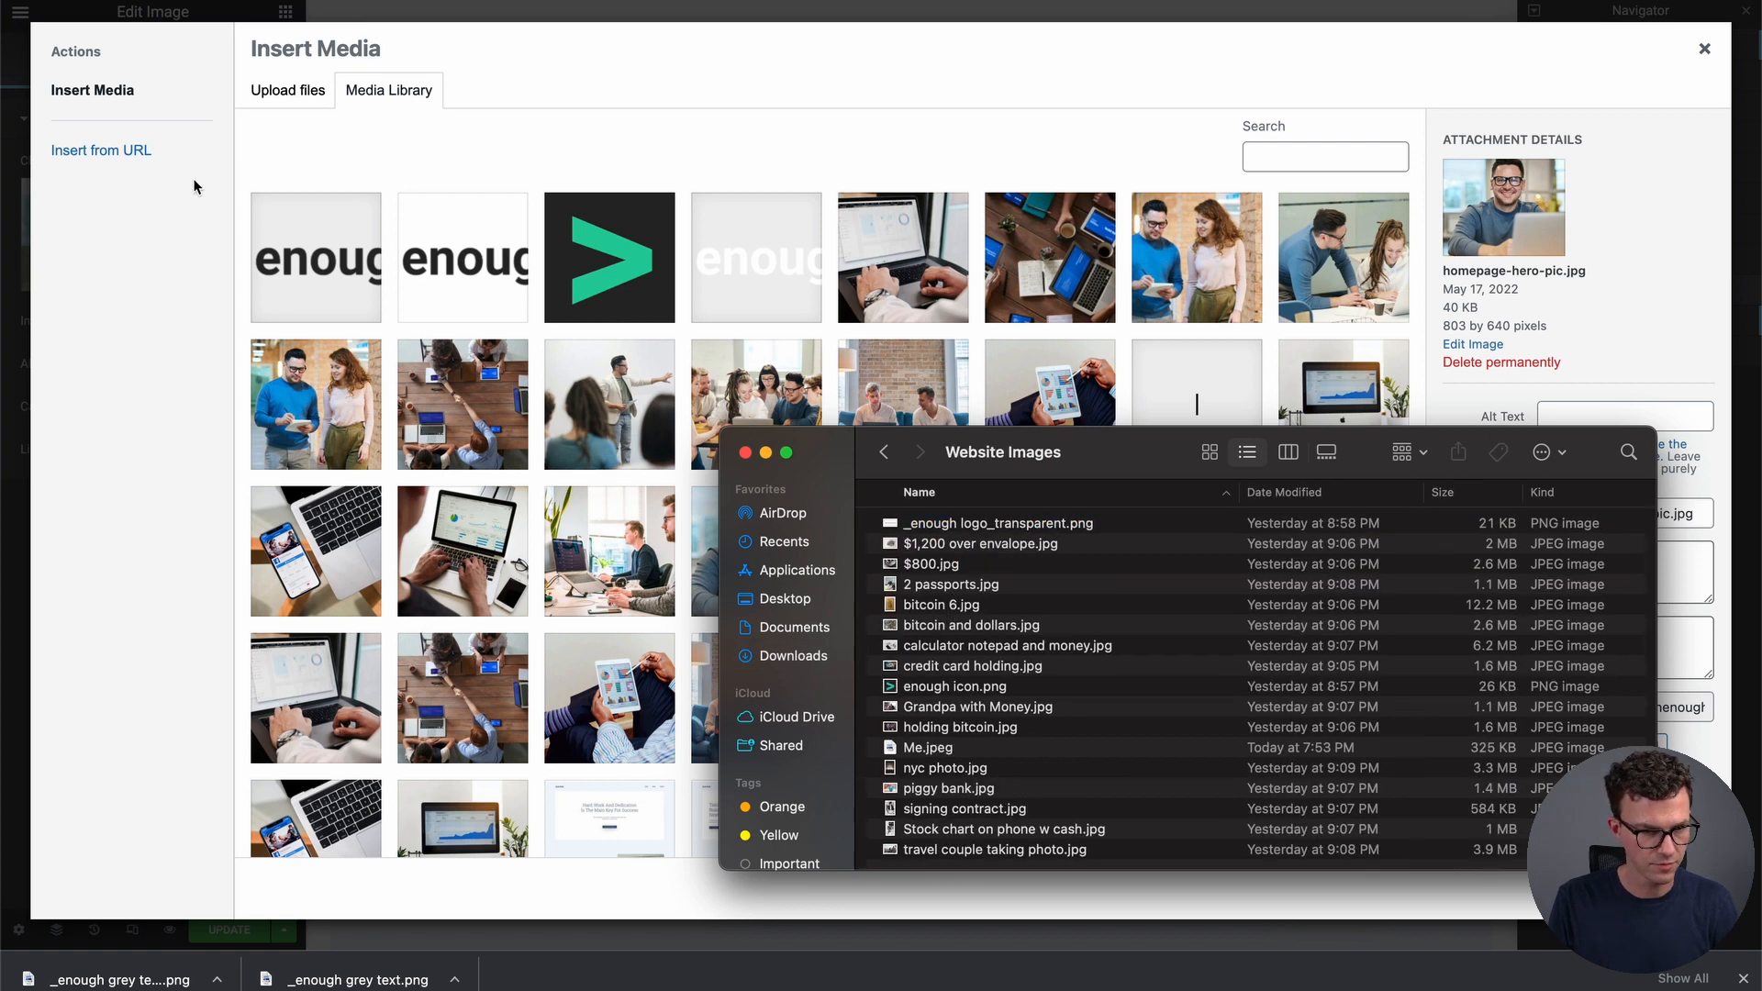
{"action": "left_click", "coordinate": [285, 96]}
{"action": "left_click", "coordinate": [285, 92]}
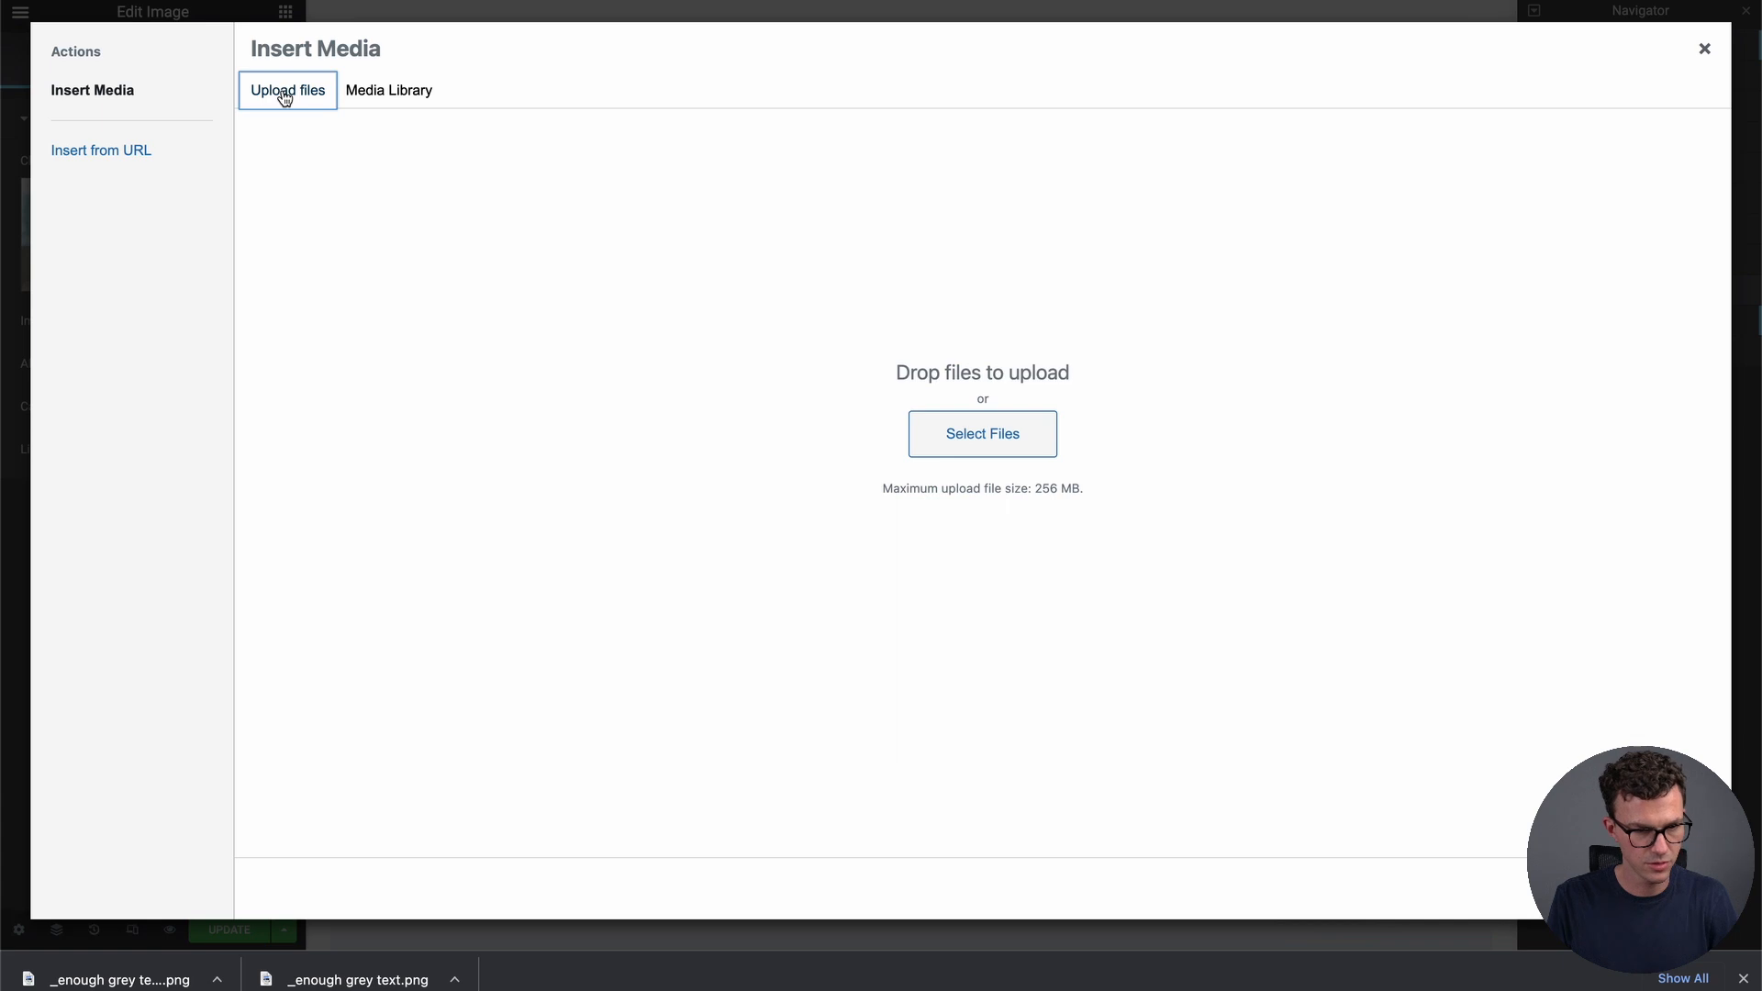
{"action": "left_click", "coordinate": [984, 420]}
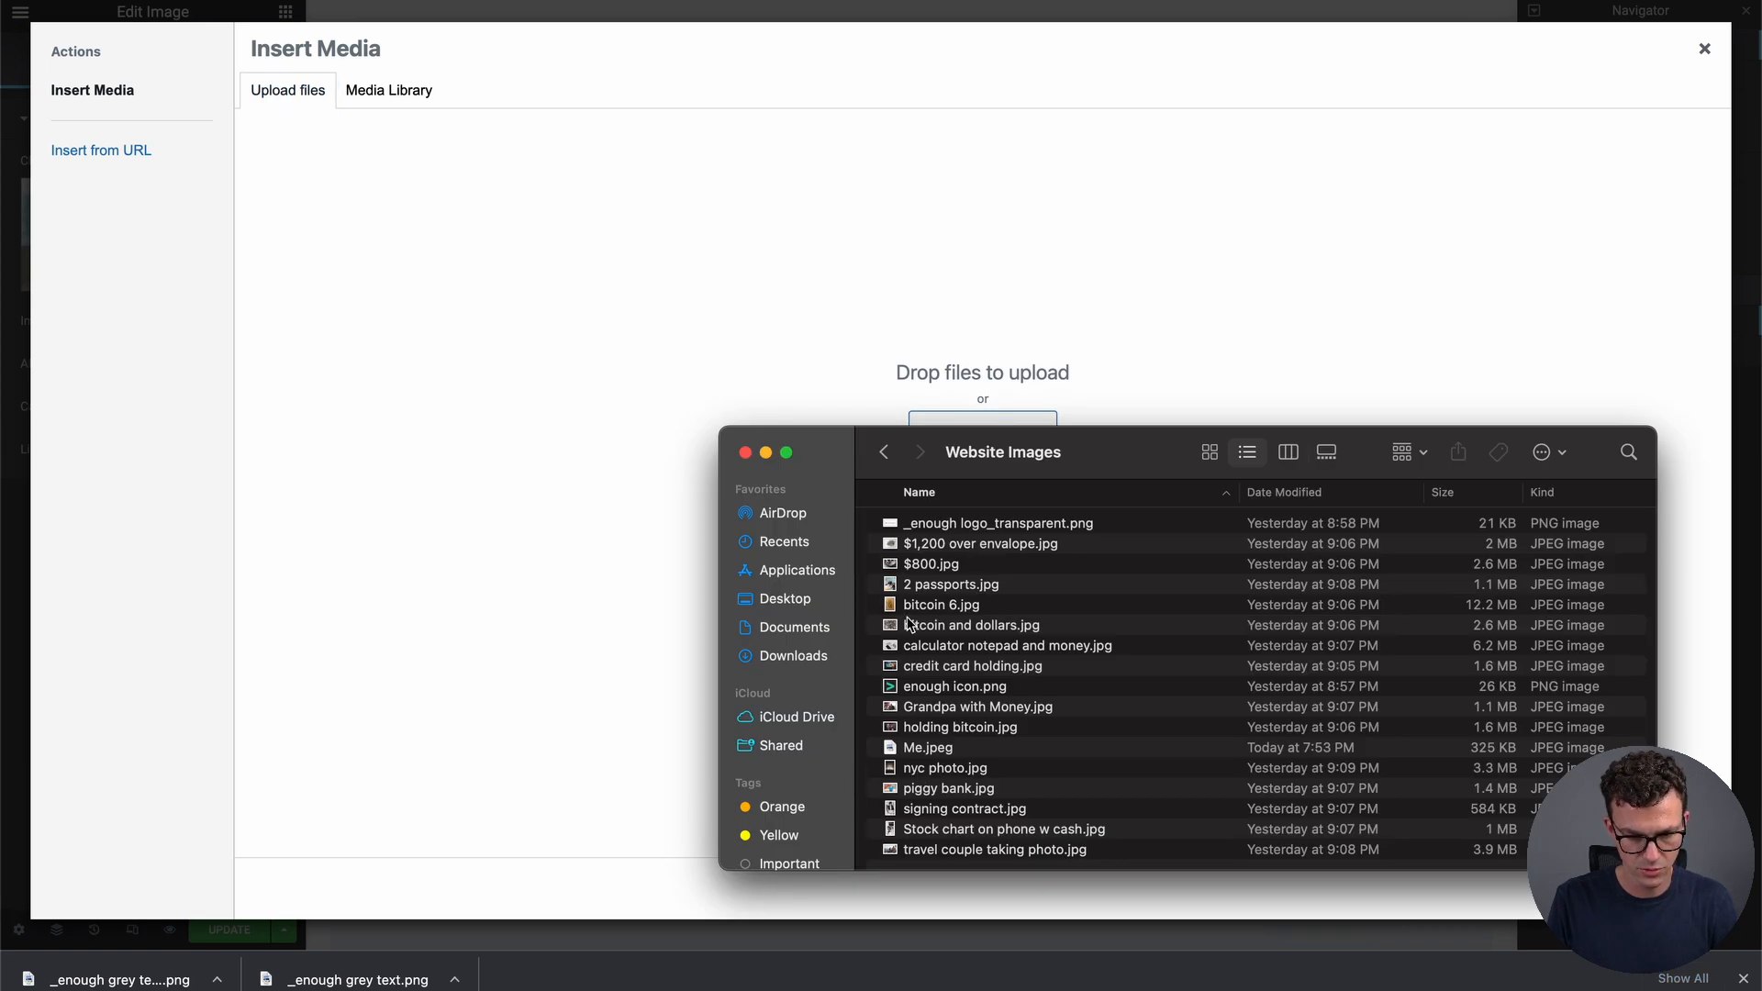
{"action": "left_click_drag", "start_coordinate": [944, 749], "coordinate": [683, 532]}
{"action": "left_click", "coordinate": [1663, 888]}
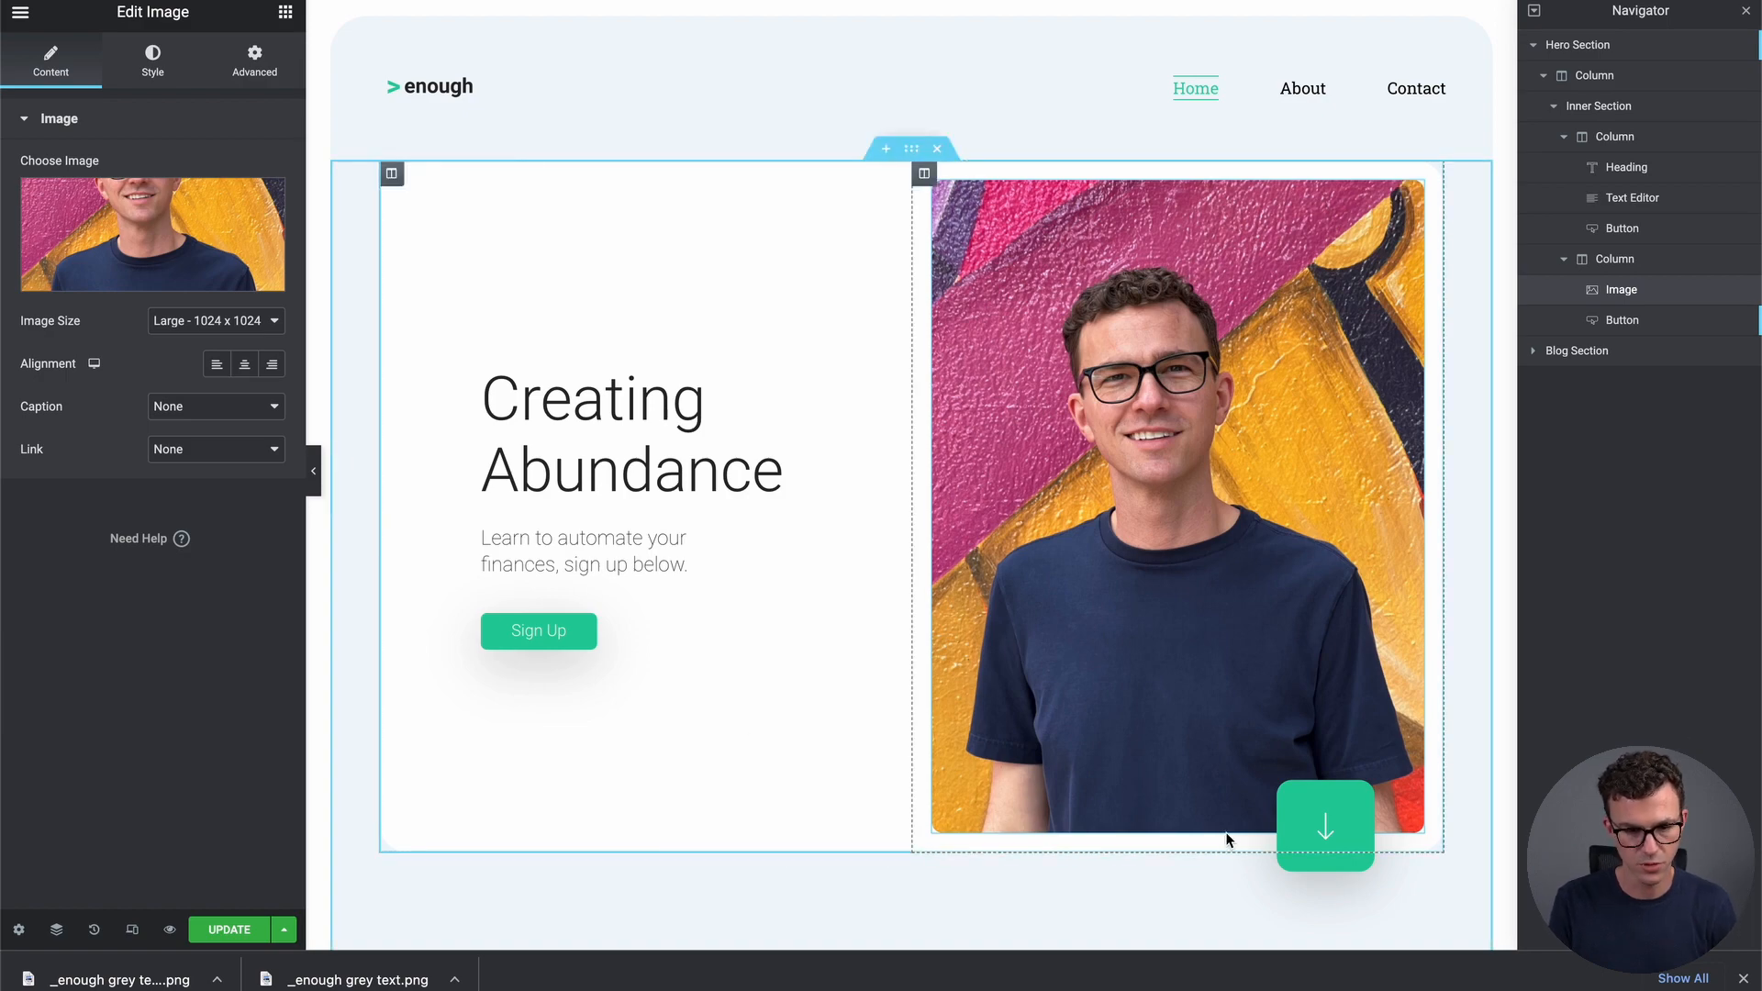
{"action": "scroll", "coordinate": [1153, 578], "scroll_direction": "down", "scroll_amount": 5}
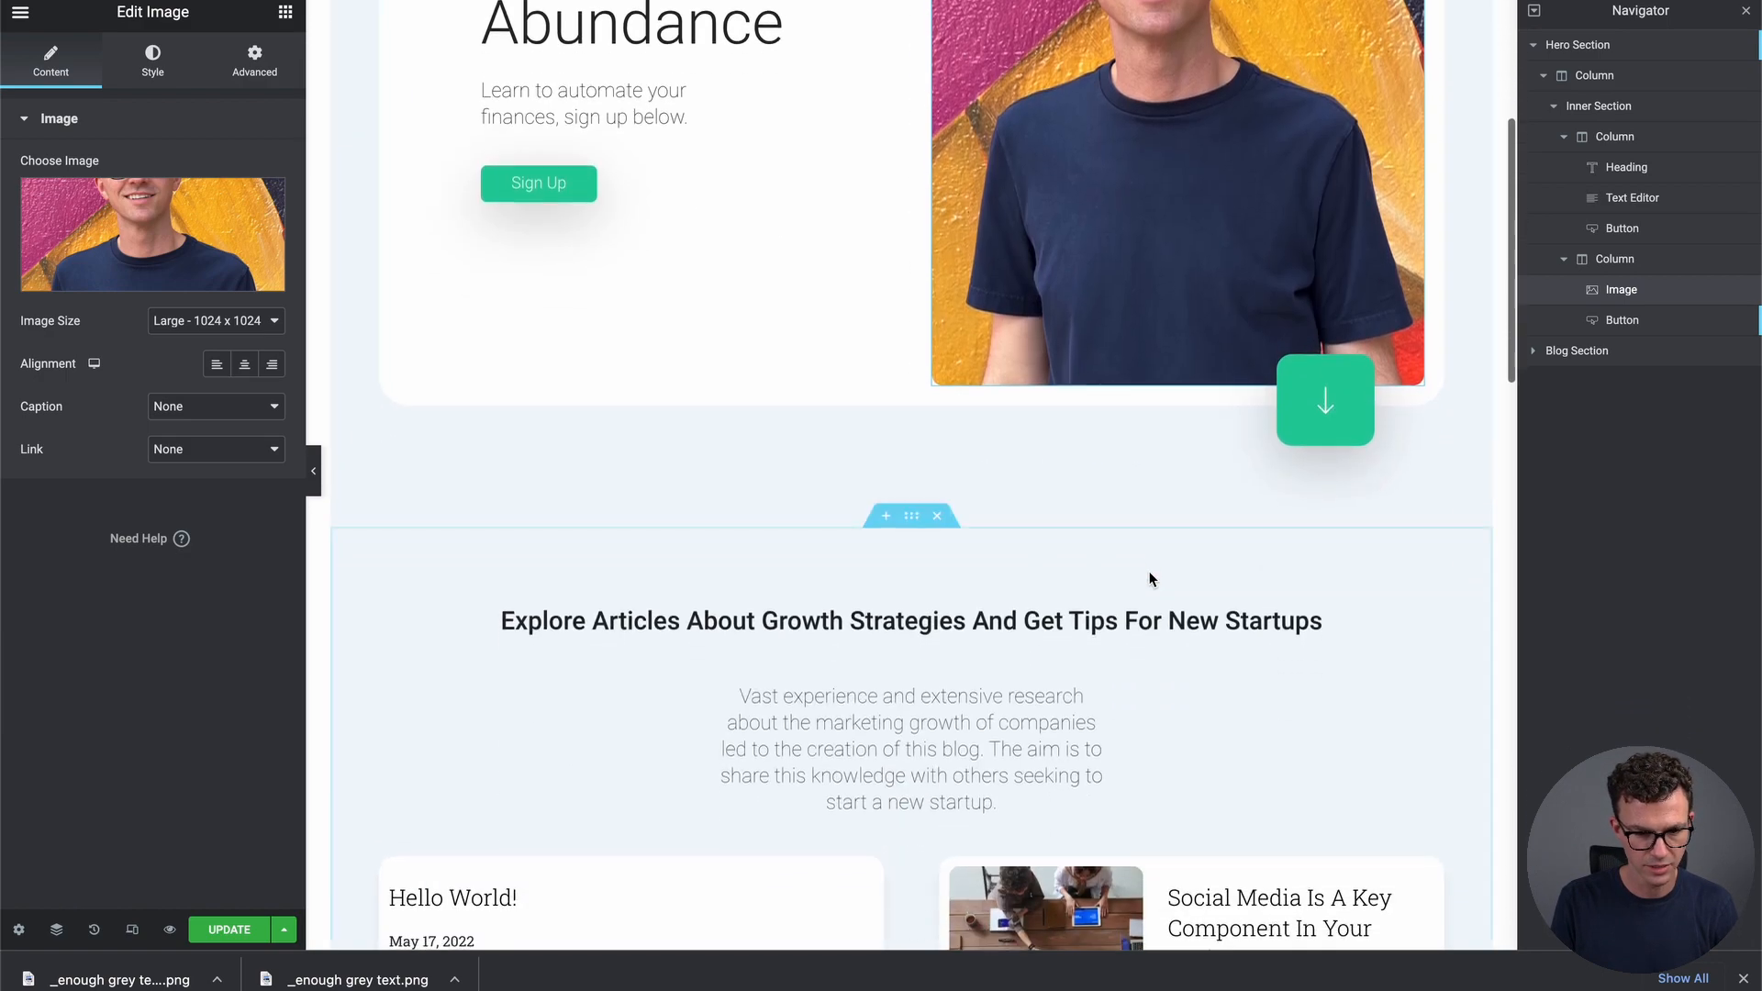
{"action": "scroll", "coordinate": [1150, 578], "scroll_direction": "down", "scroll_amount": 3}
{"action": "scroll", "coordinate": [1150, 578], "scroll_direction": "up", "scroll_amount": 1}
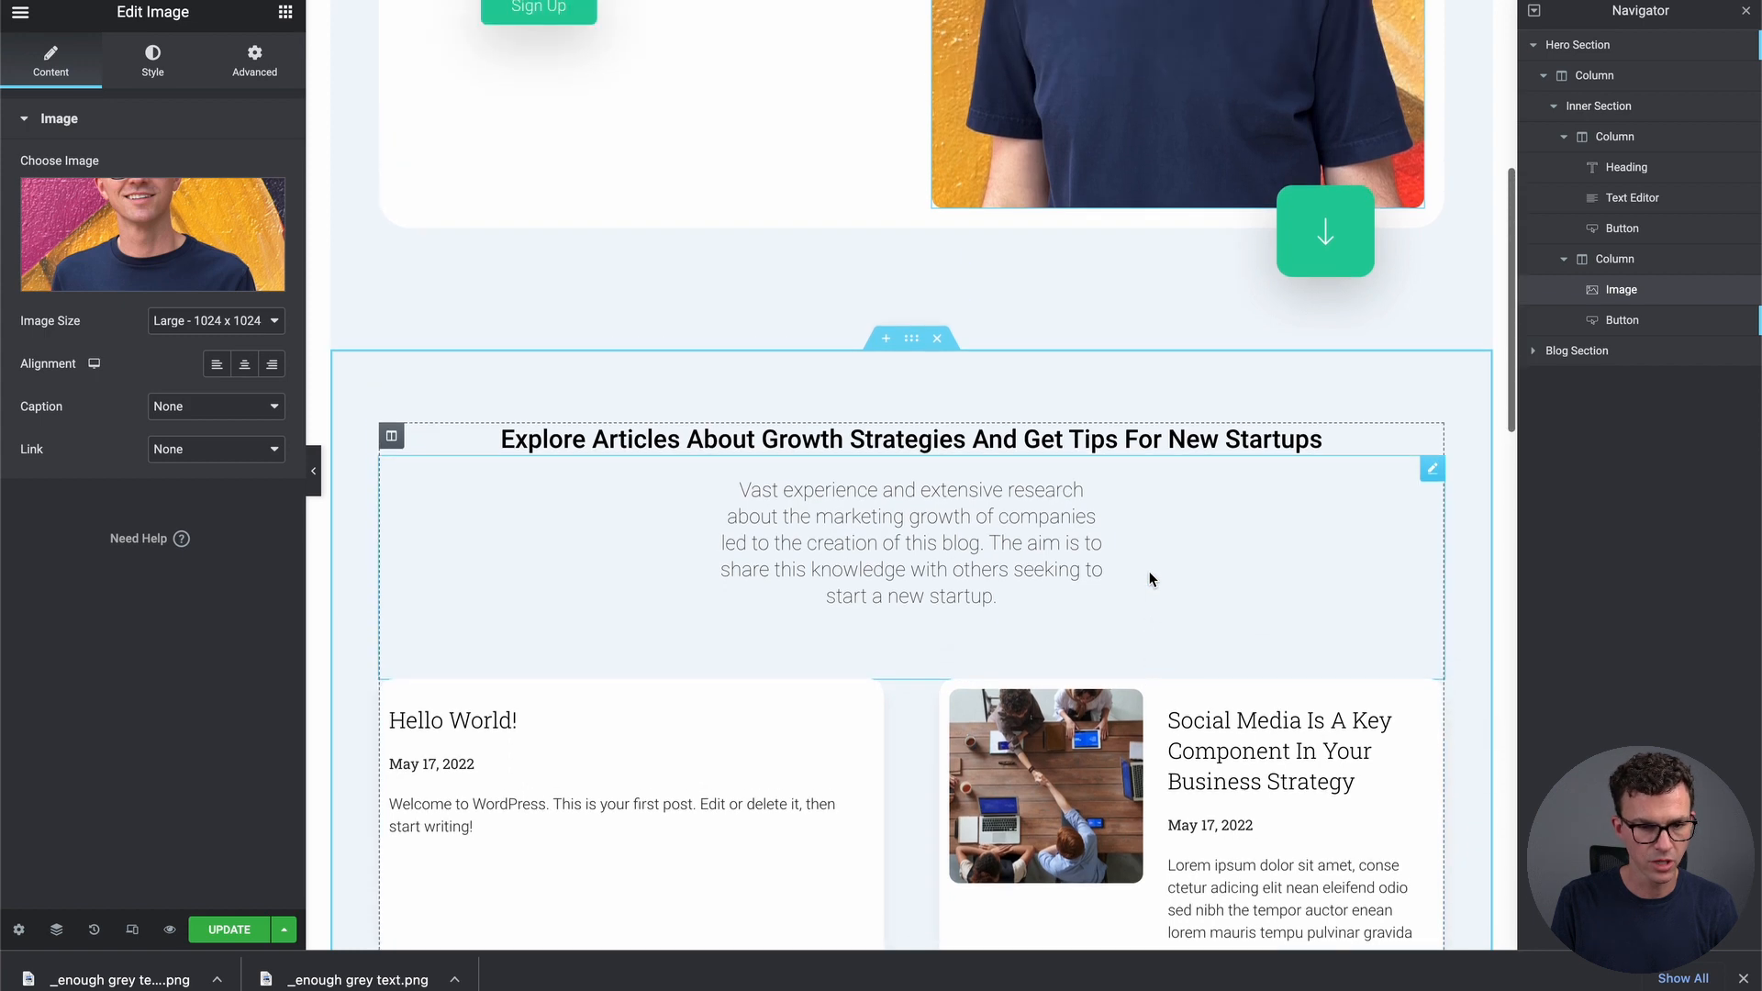
{"action": "scroll", "coordinate": [1150, 579], "scroll_direction": "up", "scroll_amount": 2}
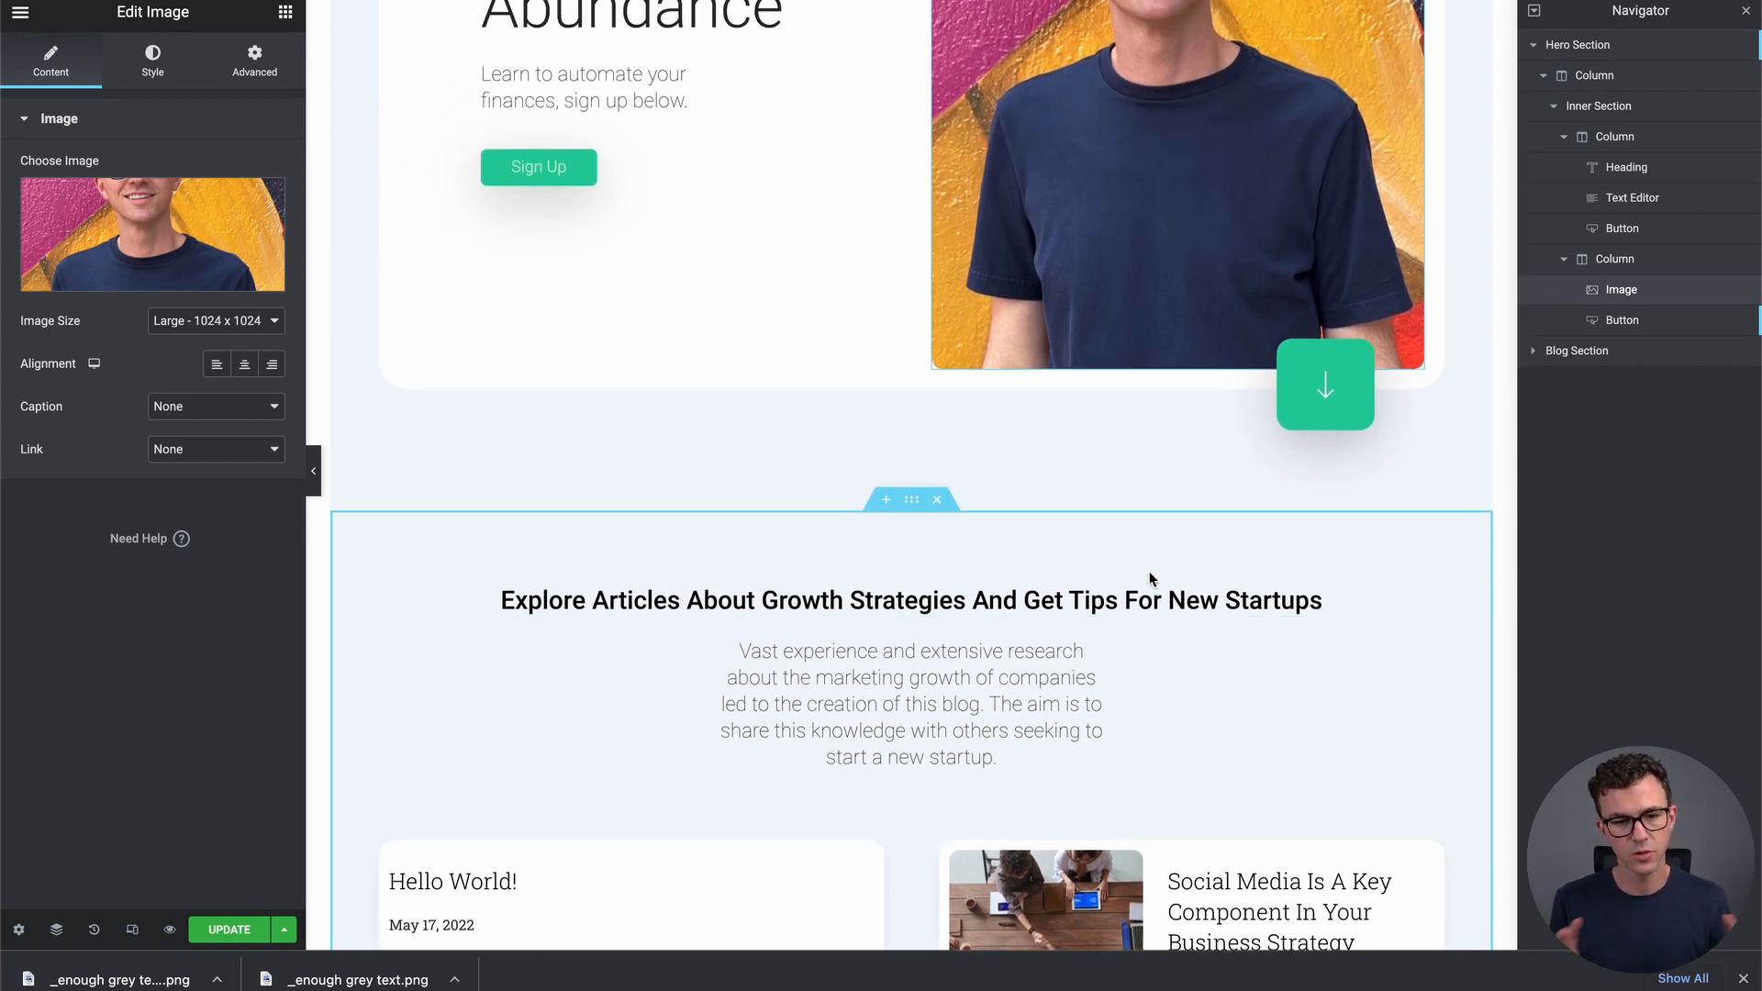
{"action": "scroll", "coordinate": [1150, 578], "scroll_direction": "up", "scroll_amount": 5}
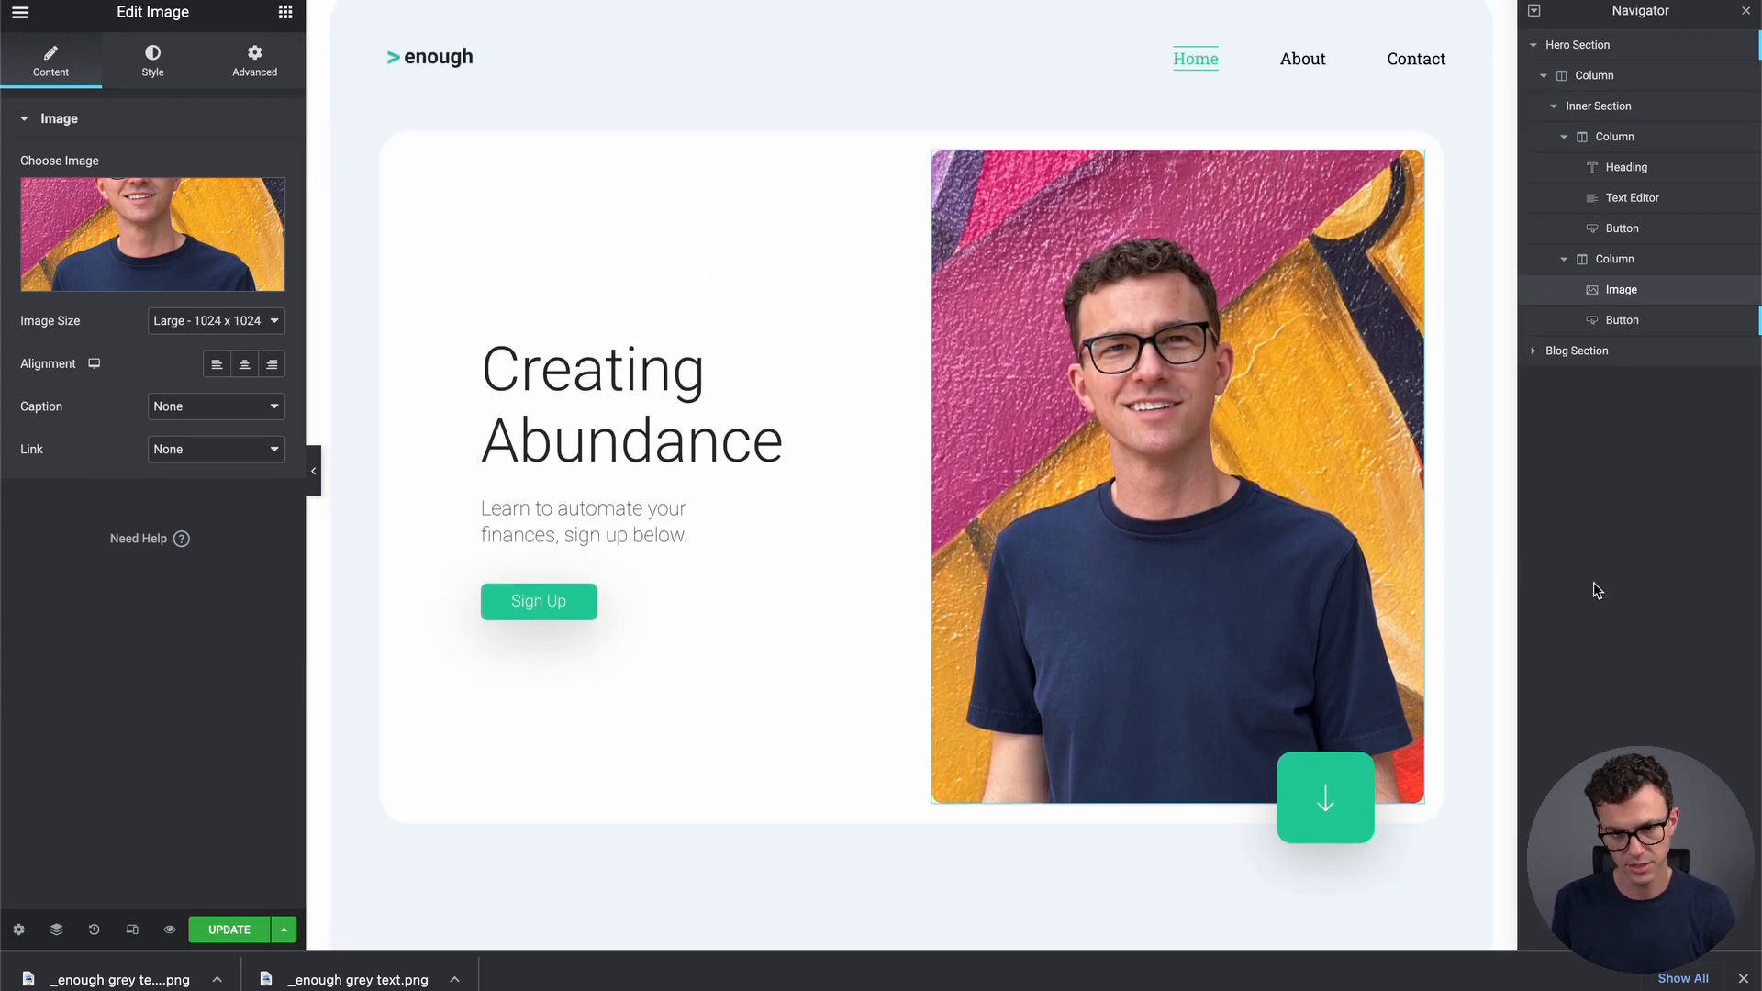
{"action": "scroll", "coordinate": [885, 753], "scroll_direction": "down", "scroll_amount": 10}
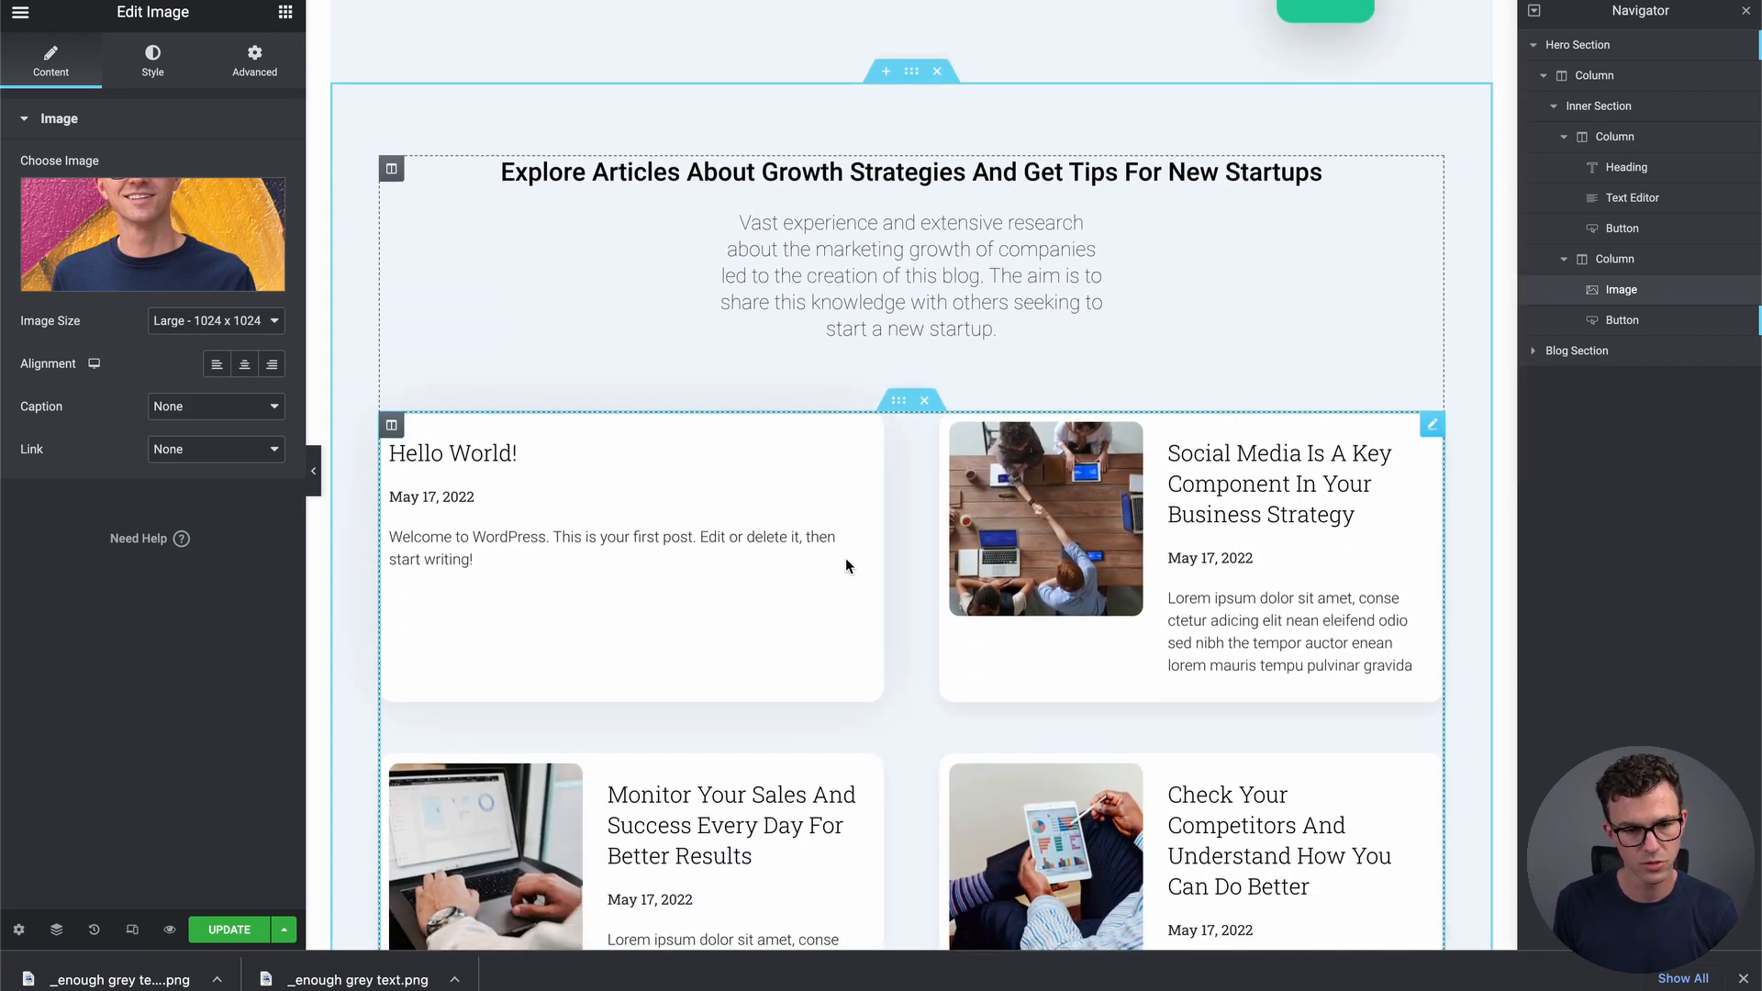
{"action": "scroll", "coordinate": [778, 165], "scroll_direction": "up", "scroll_amount": 5}
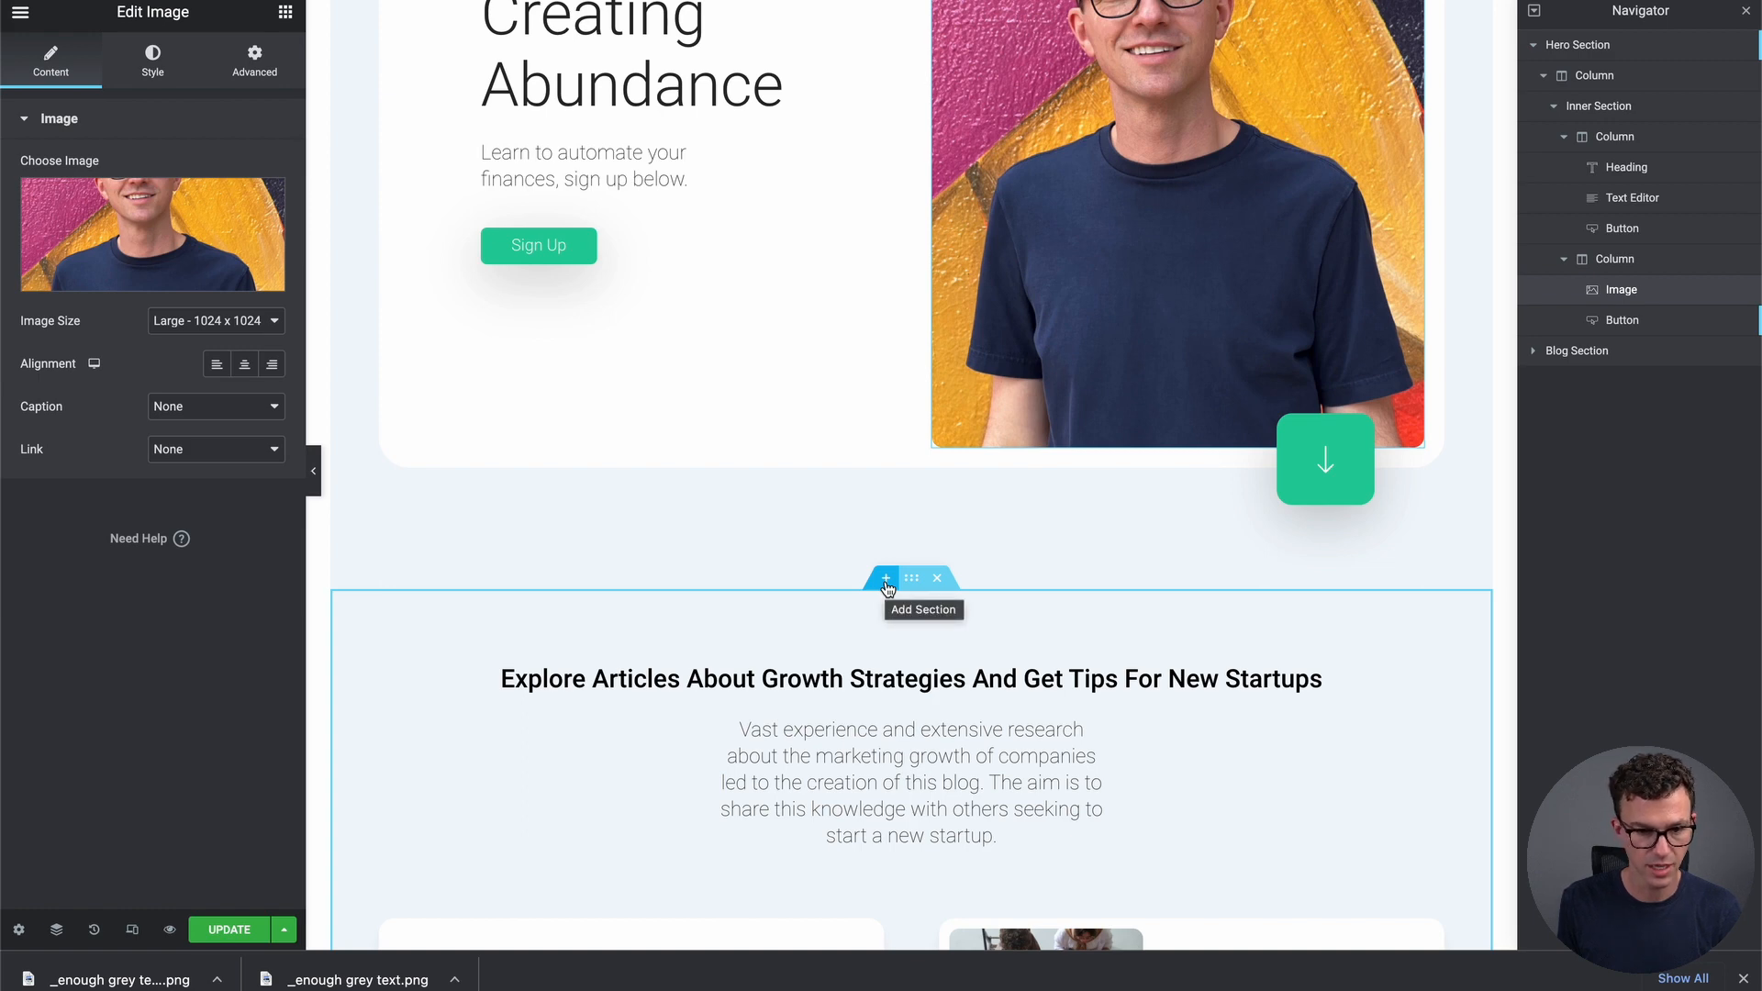
Insert an empty section above the blog section and drop a Video widget into it
{"action": "left_click", "coordinate": [887, 586]}
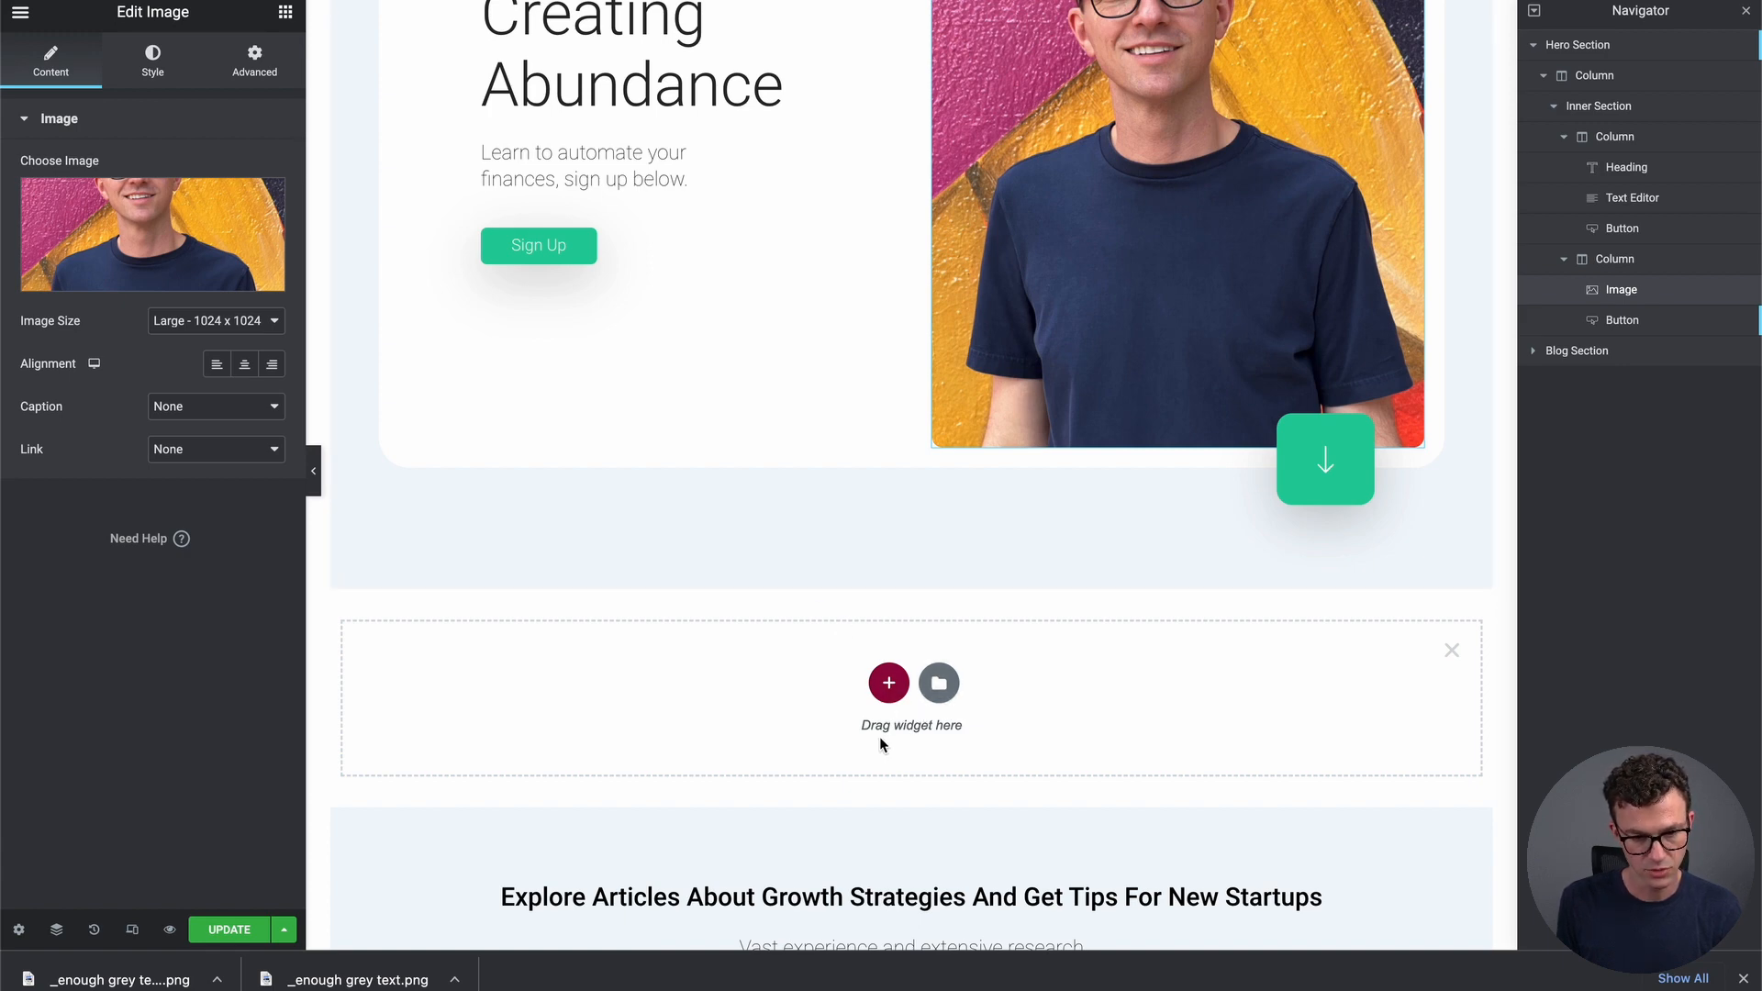
{"action": "left_click", "coordinate": [284, 15]}
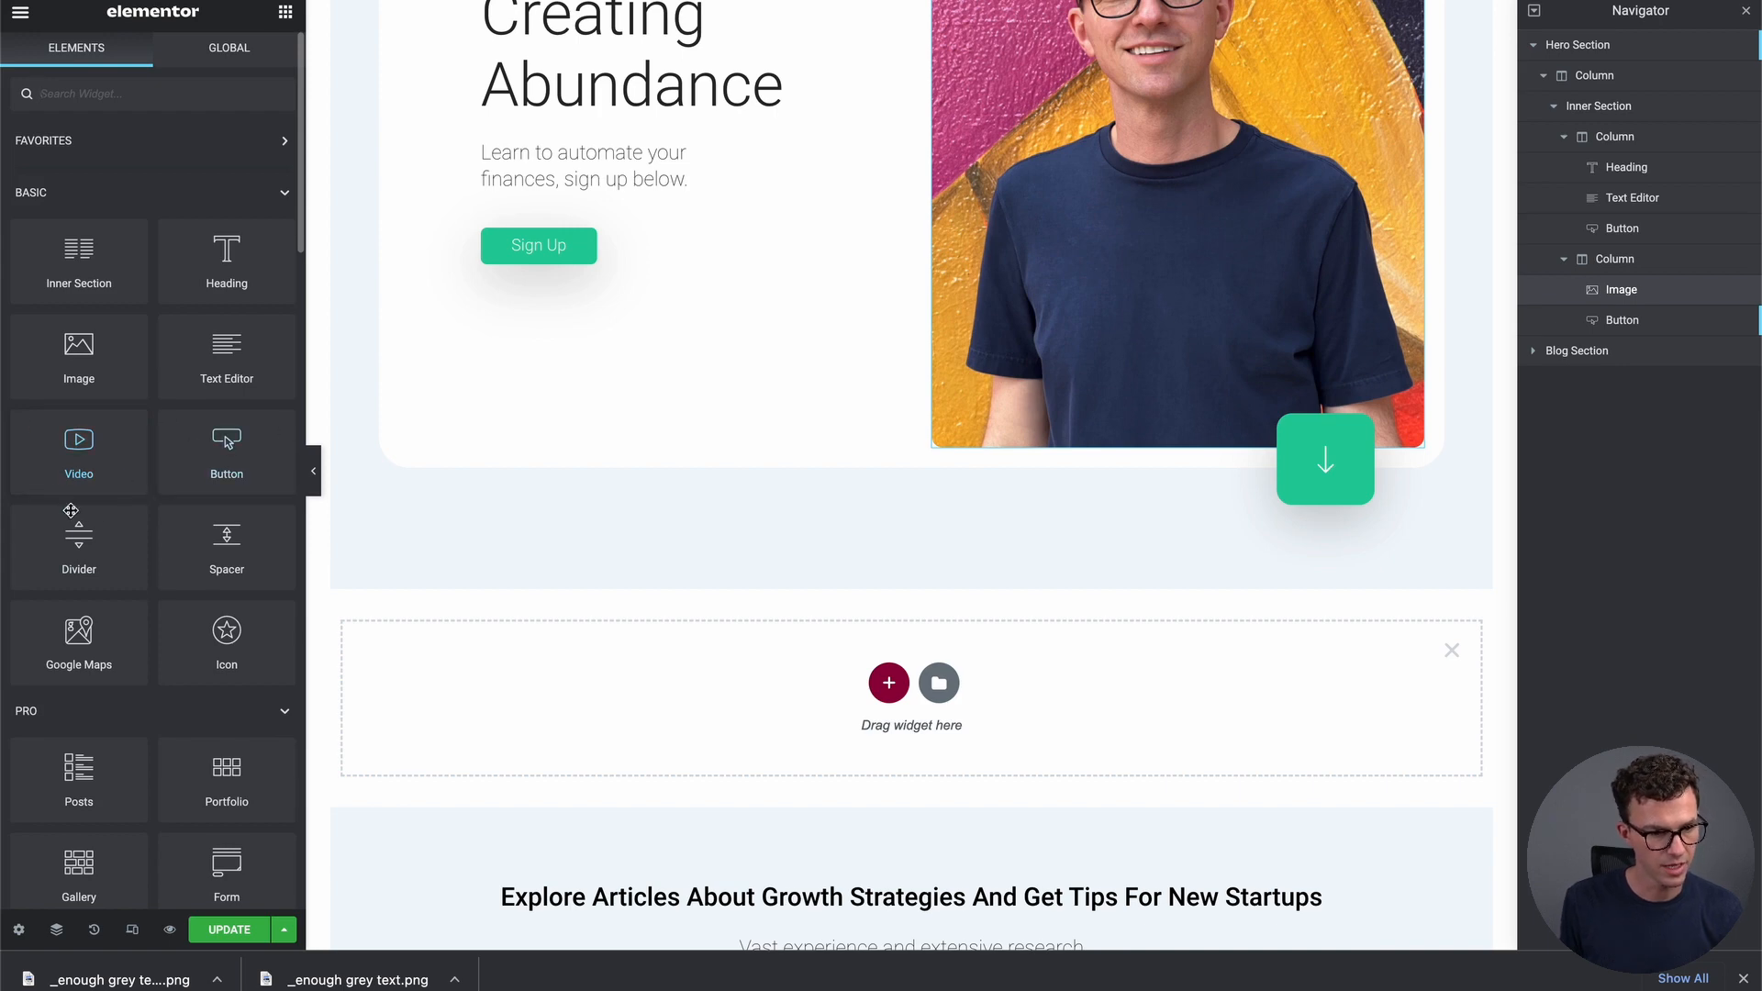
{"action": "left_click_drag", "start_coordinate": [72, 457], "coordinate": [900, 707]}
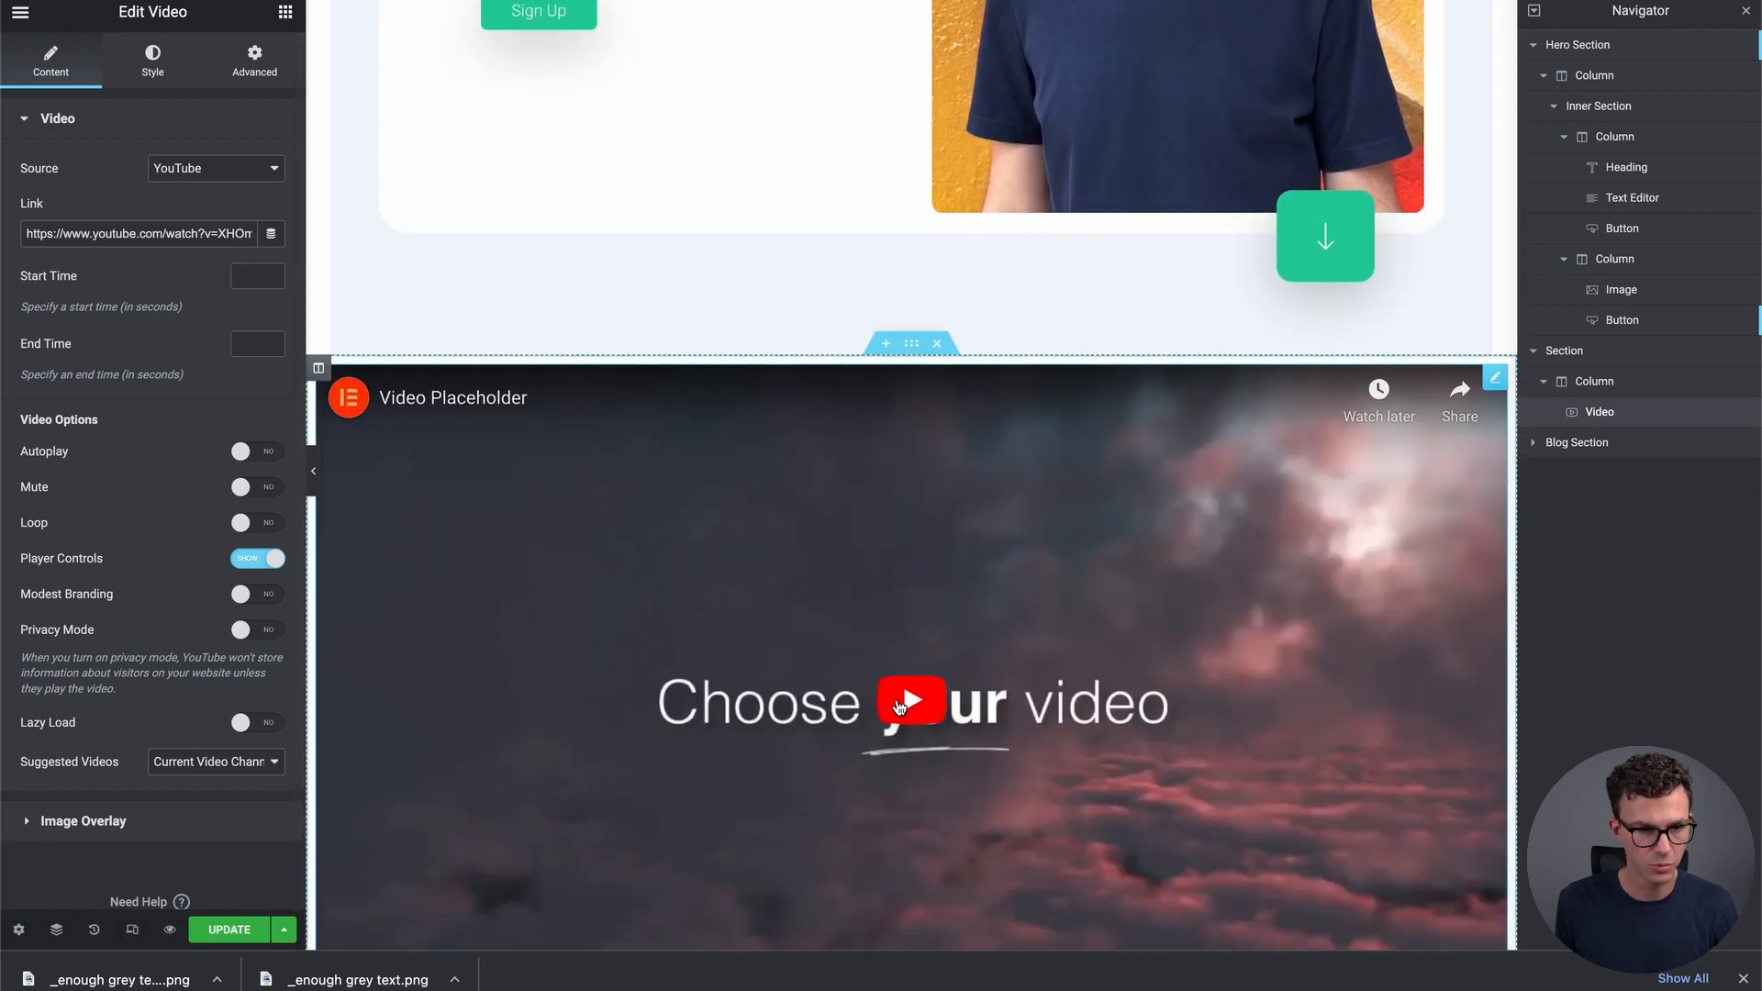
Copy the YouTube share link for 'How to Buy an ETF in 2022' from the Greater Than Enough channel
{"action": "key", "text": "super+t"}
{"action": "type", "text": "yout"}
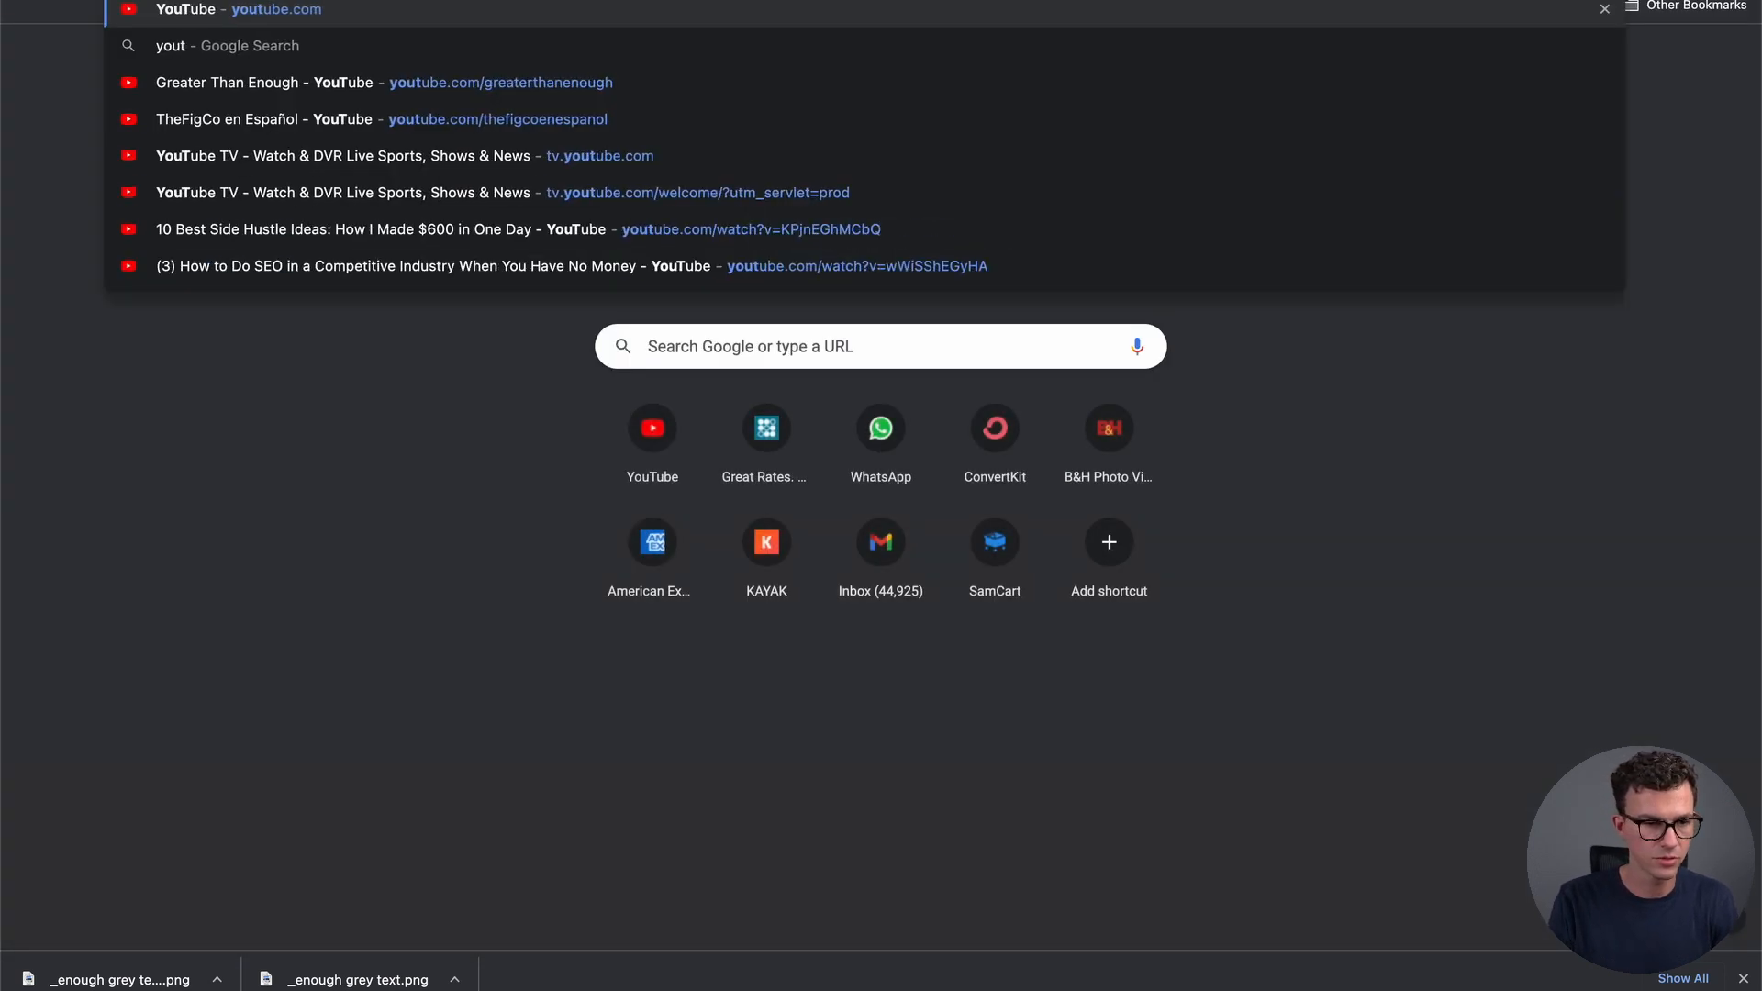
{"action": "key", "text": "Down"}
{"action": "key", "text": "Down"}
{"action": "key", "text": "Return"}
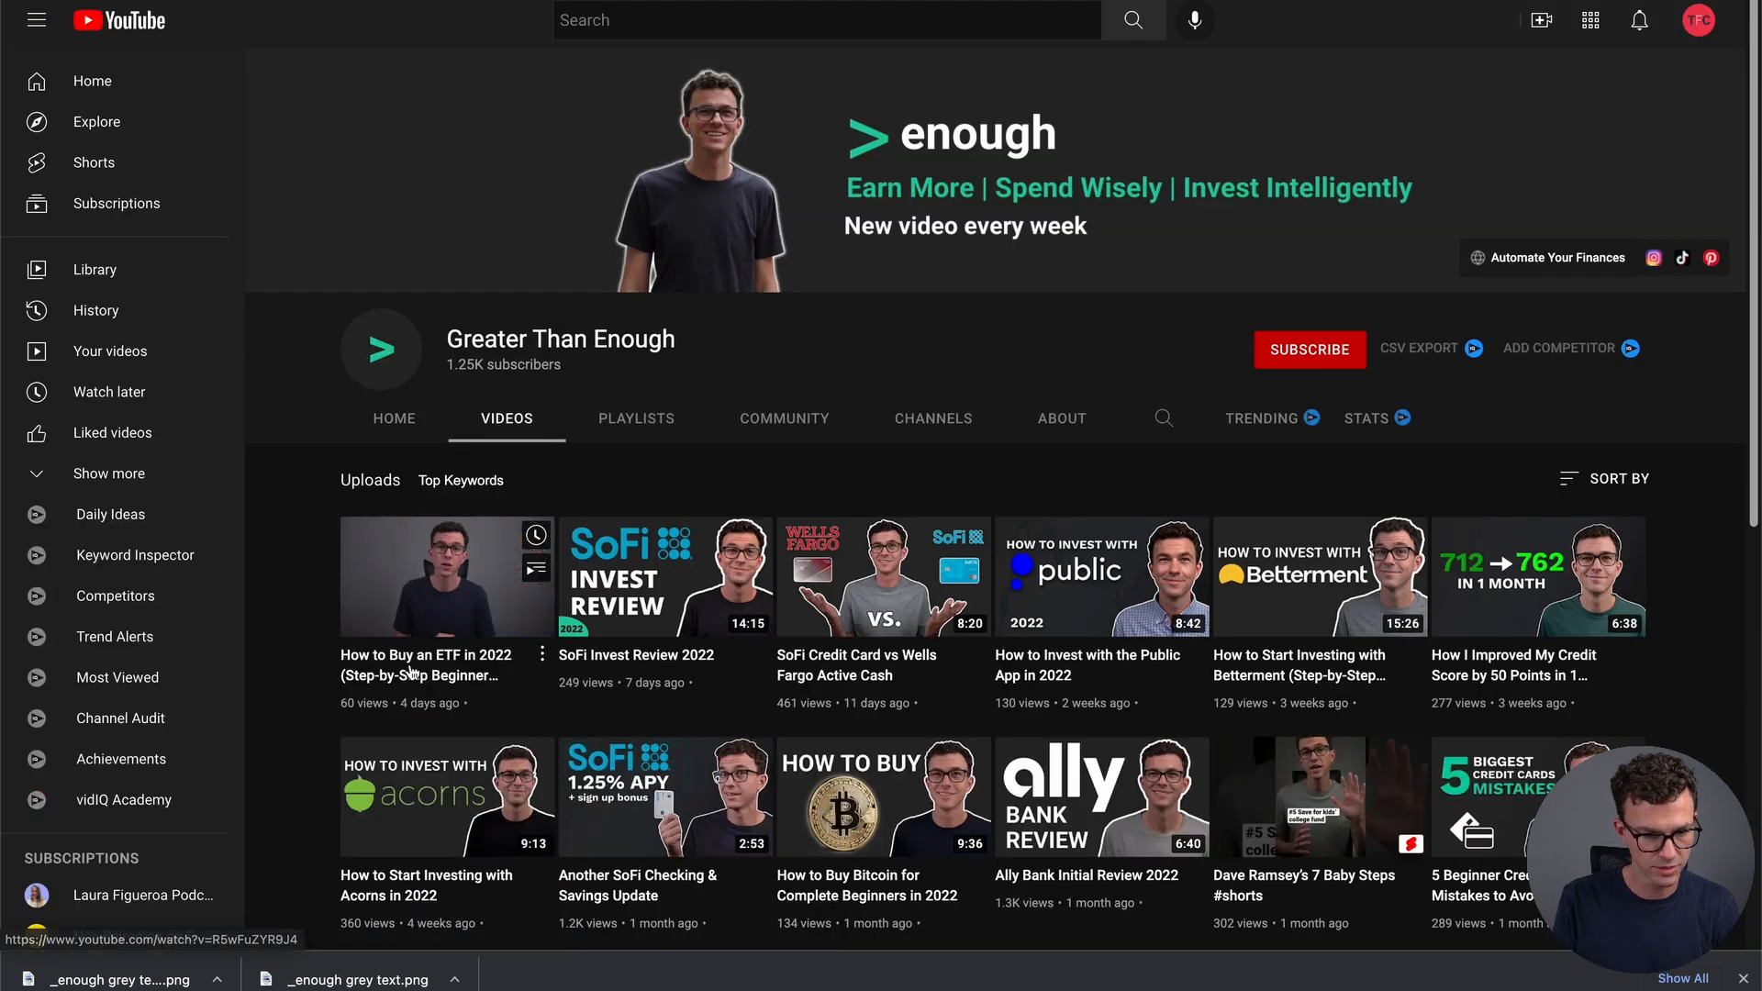
{"action": "left_click", "coordinate": [410, 670]}
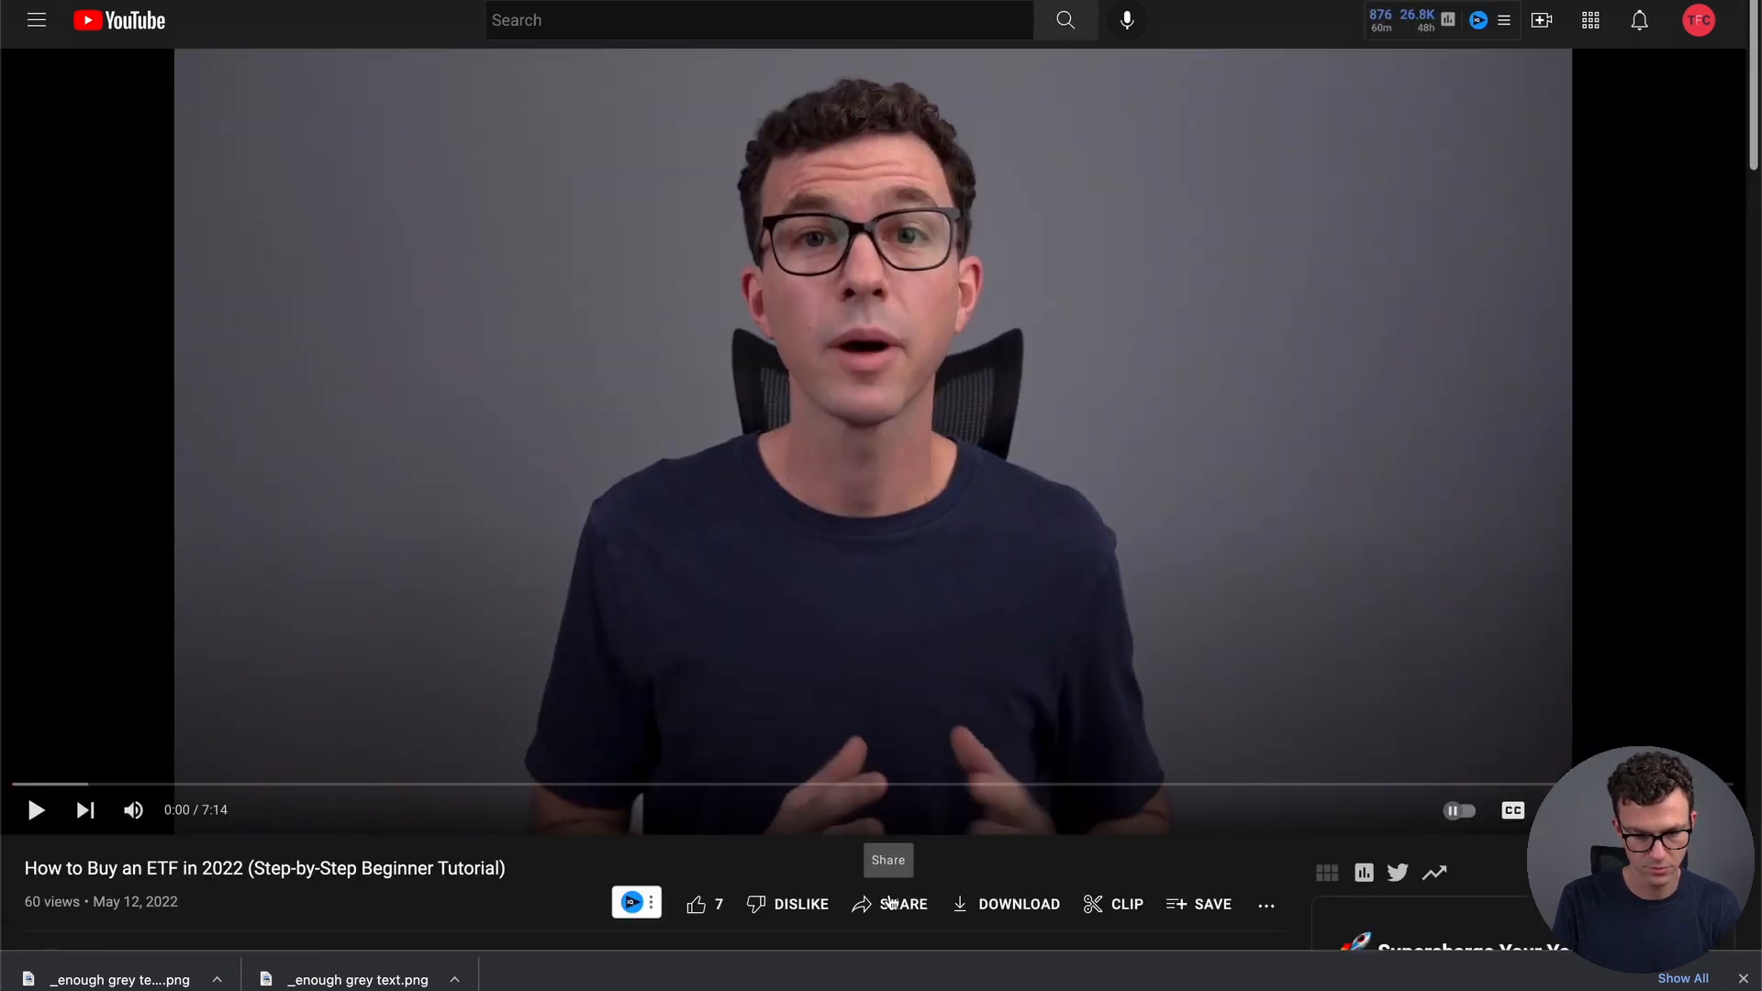
{"action": "left_click", "coordinate": [895, 904]}
{"action": "left_click", "coordinate": [1060, 571]}
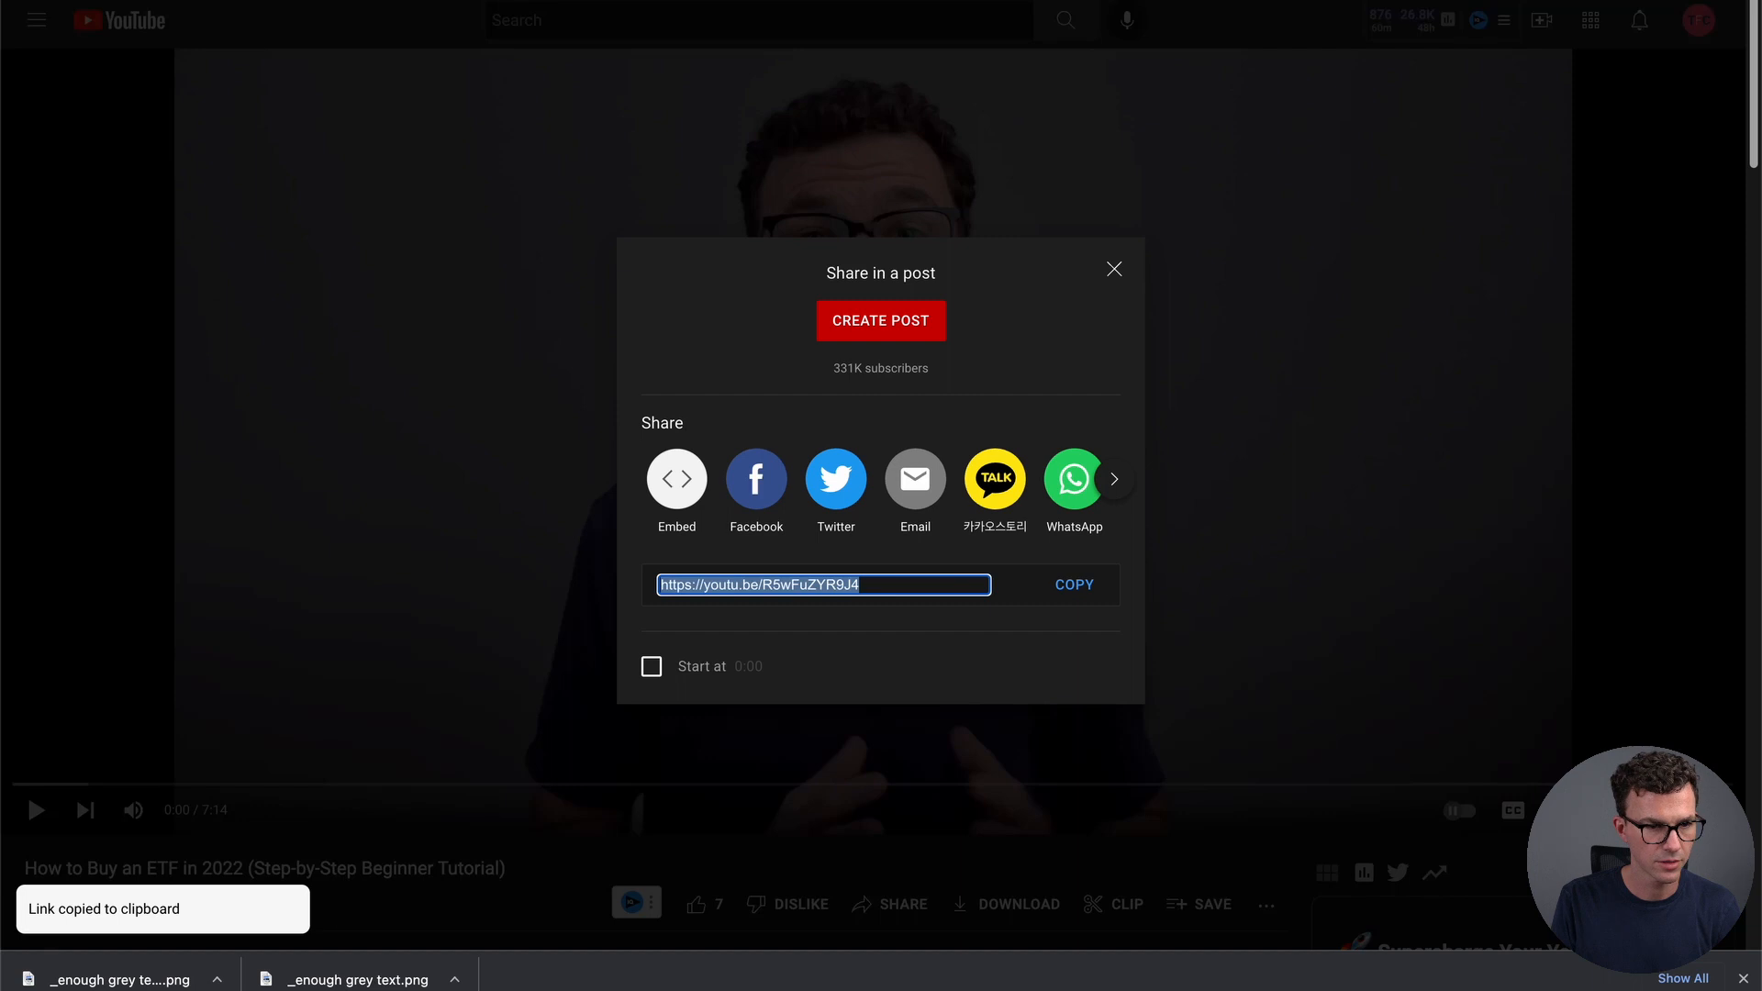
{"action": "left_click", "coordinate": [367, 2]}
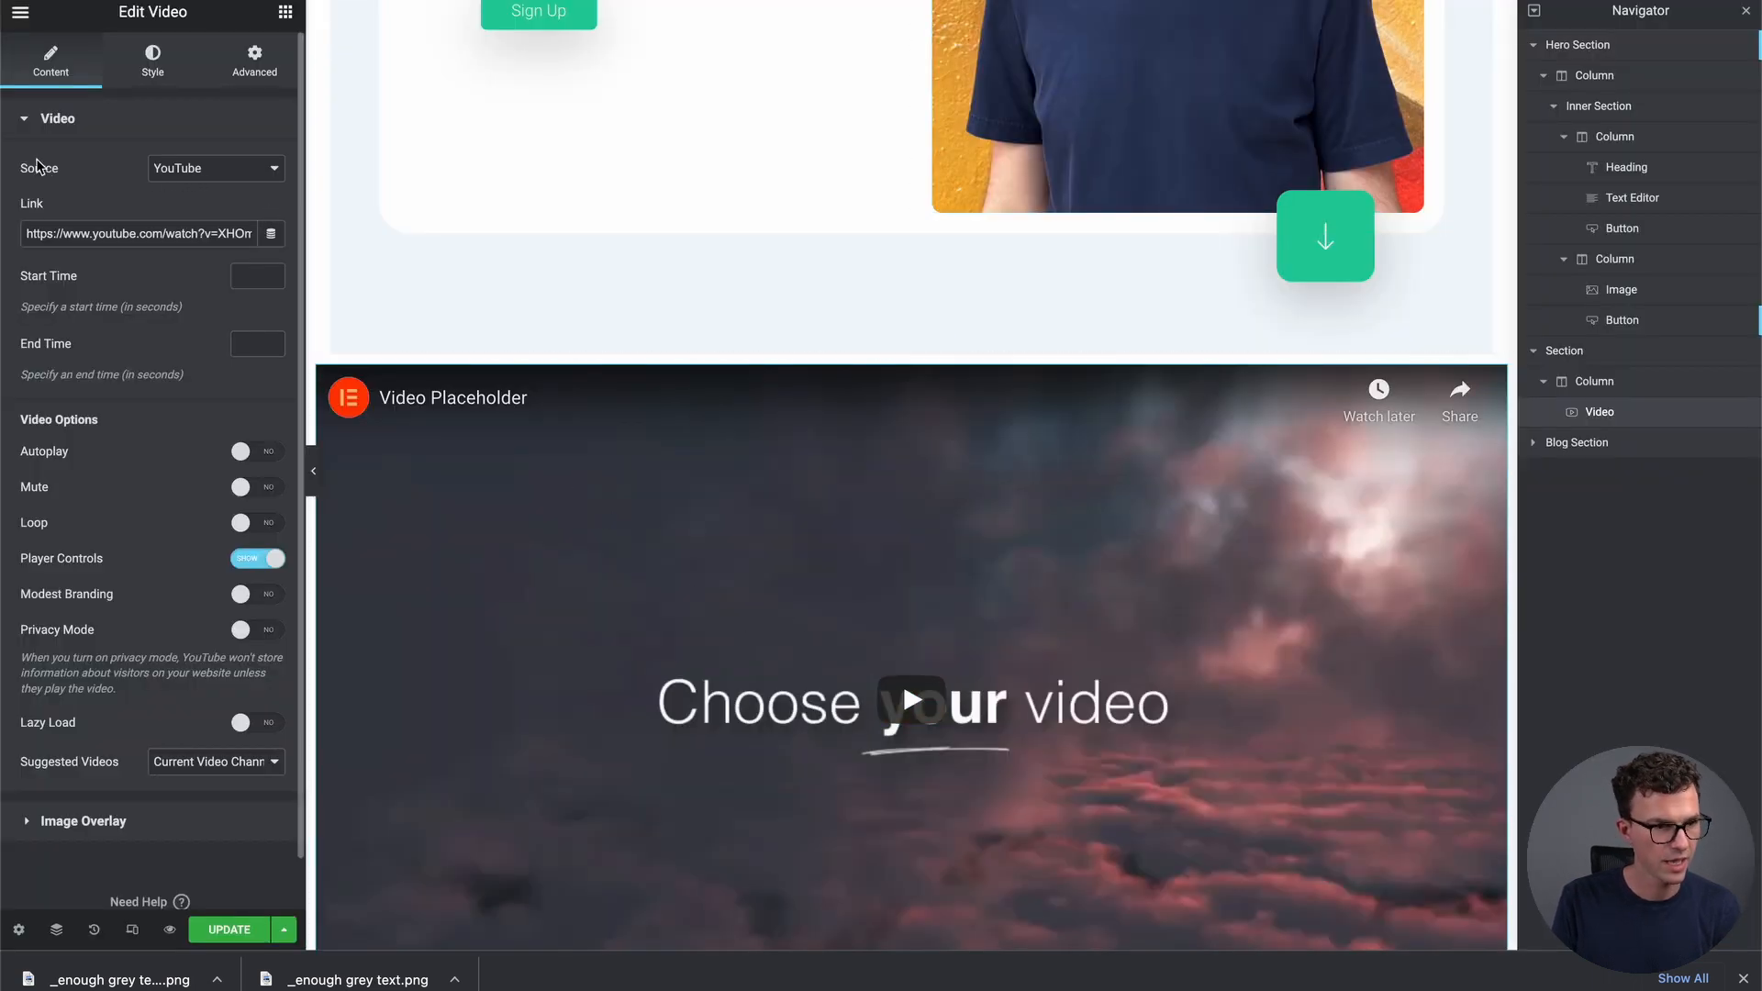
Keep YouTube as the source and paste the copied ETF video URL into the Link field
{"action": "left_click", "coordinate": [274, 175]}
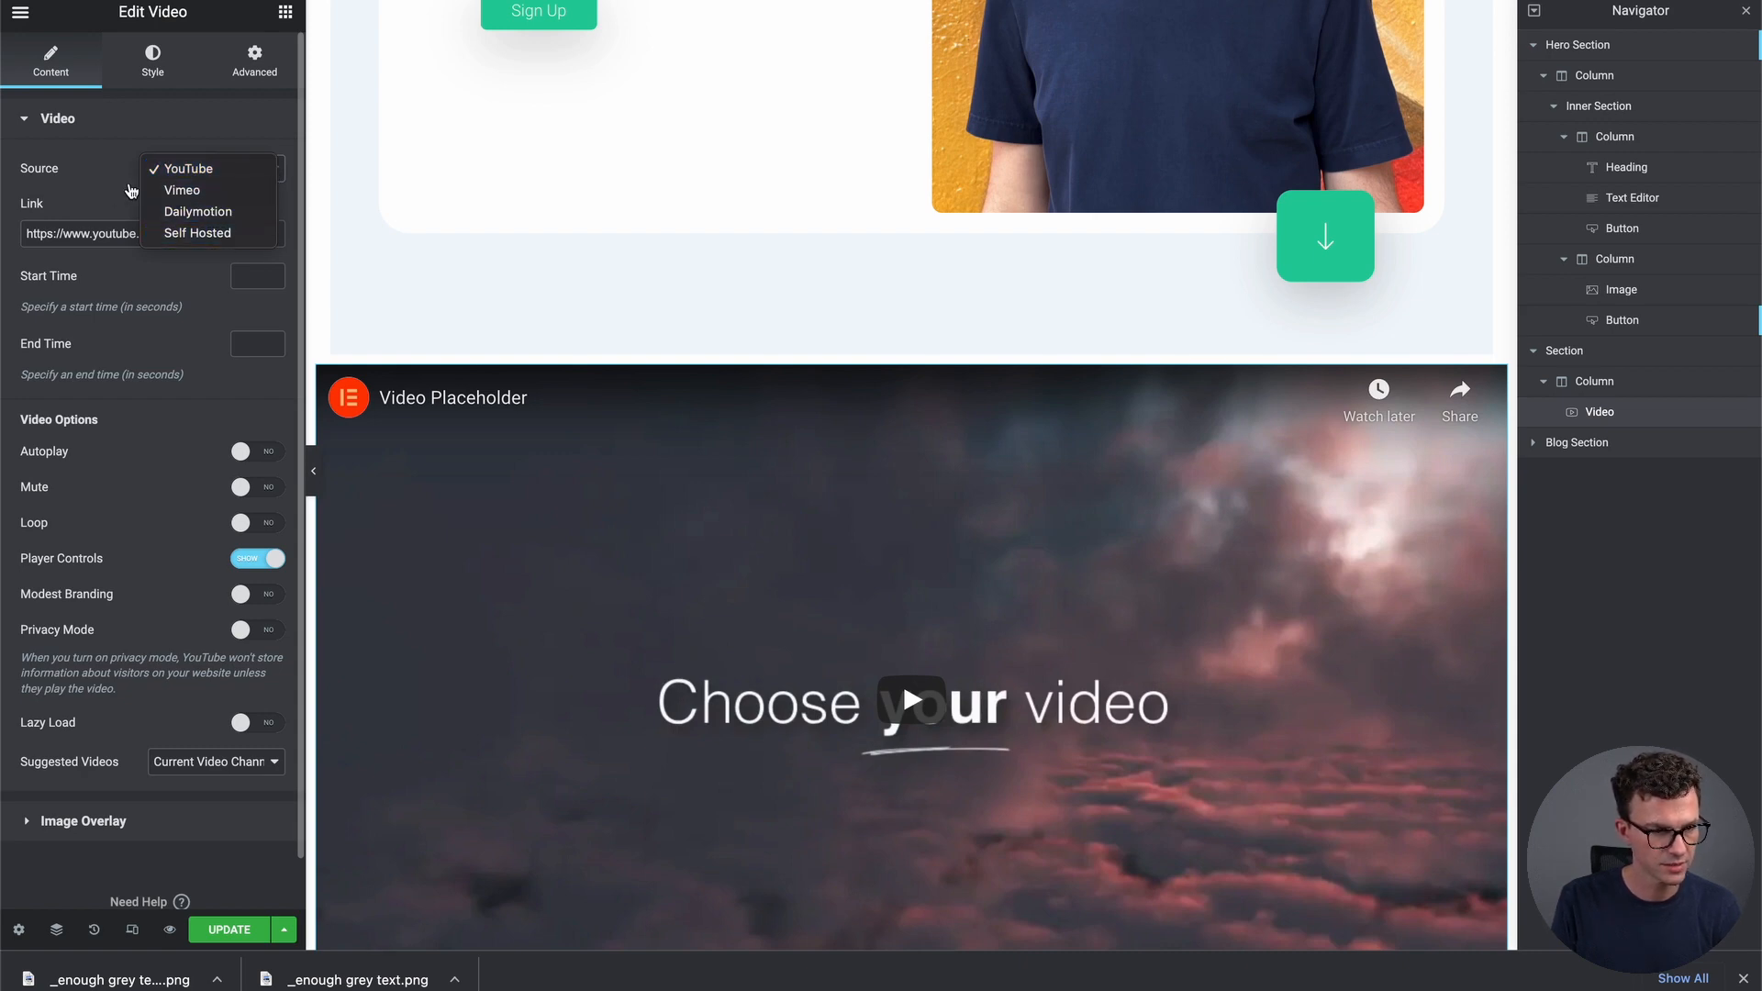
{"action": "left_click", "coordinate": [101, 197]}
{"action": "left_click", "coordinate": [120, 237]}
{"action": "key", "text": "ctrl+a"}
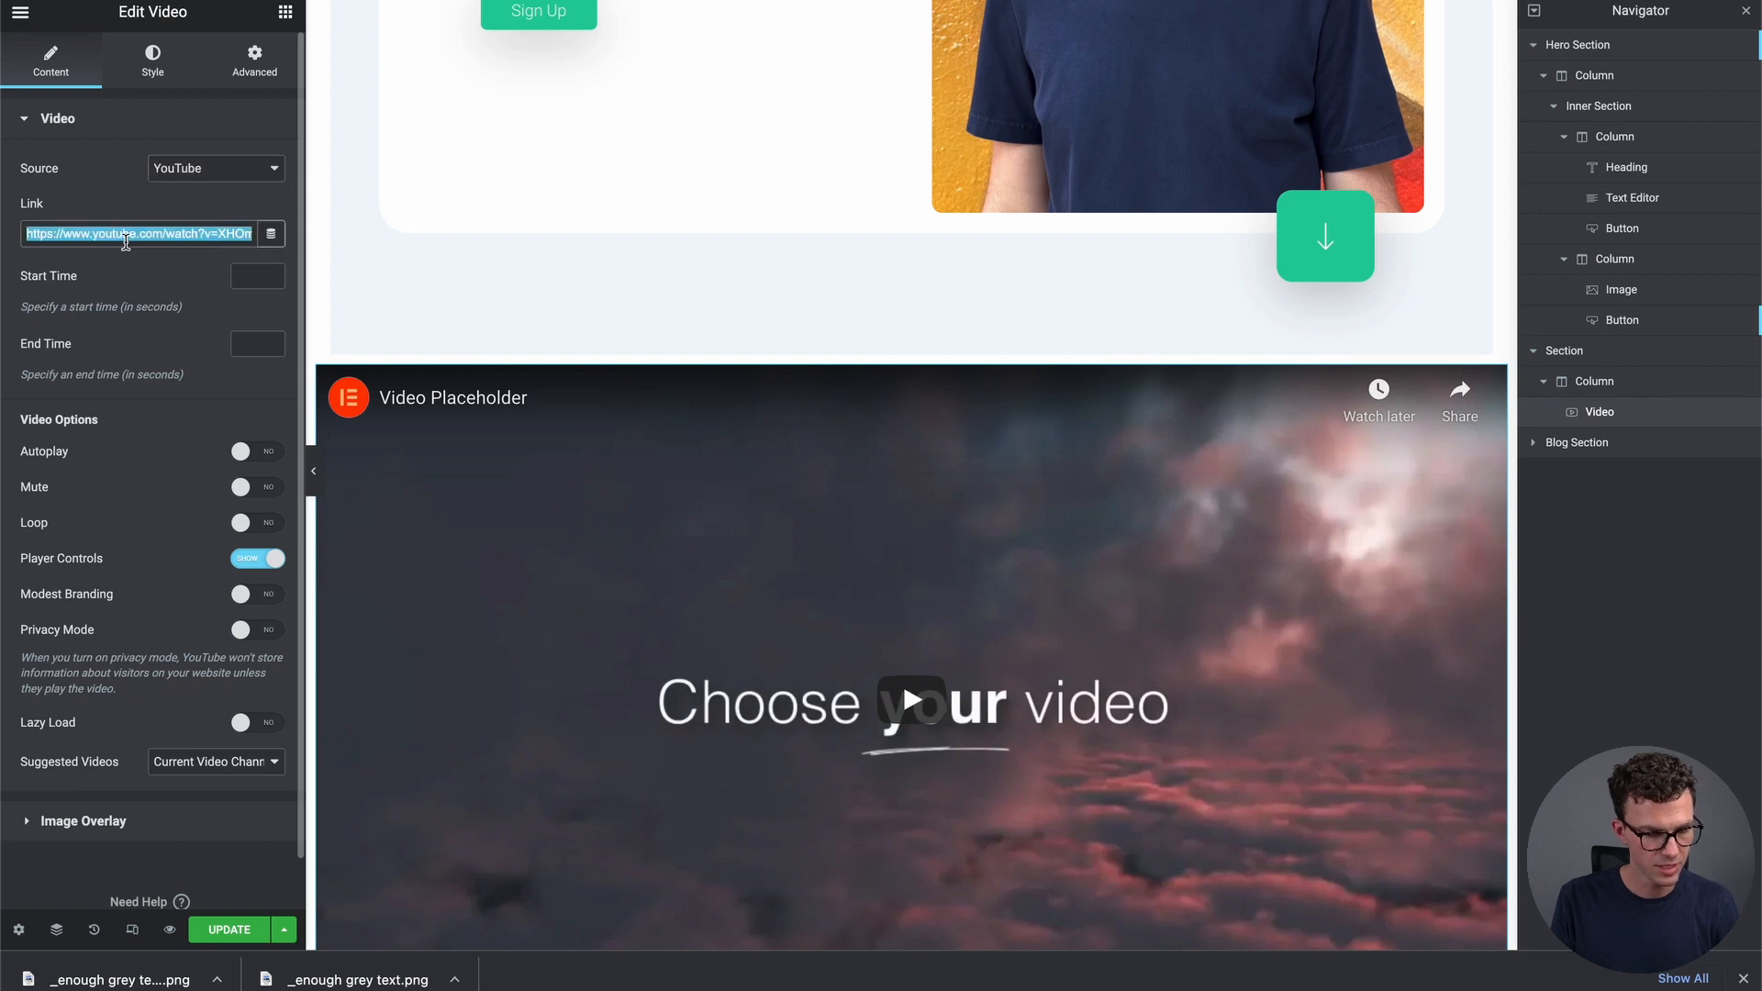
{"action": "key", "text": "ctrl+v"}
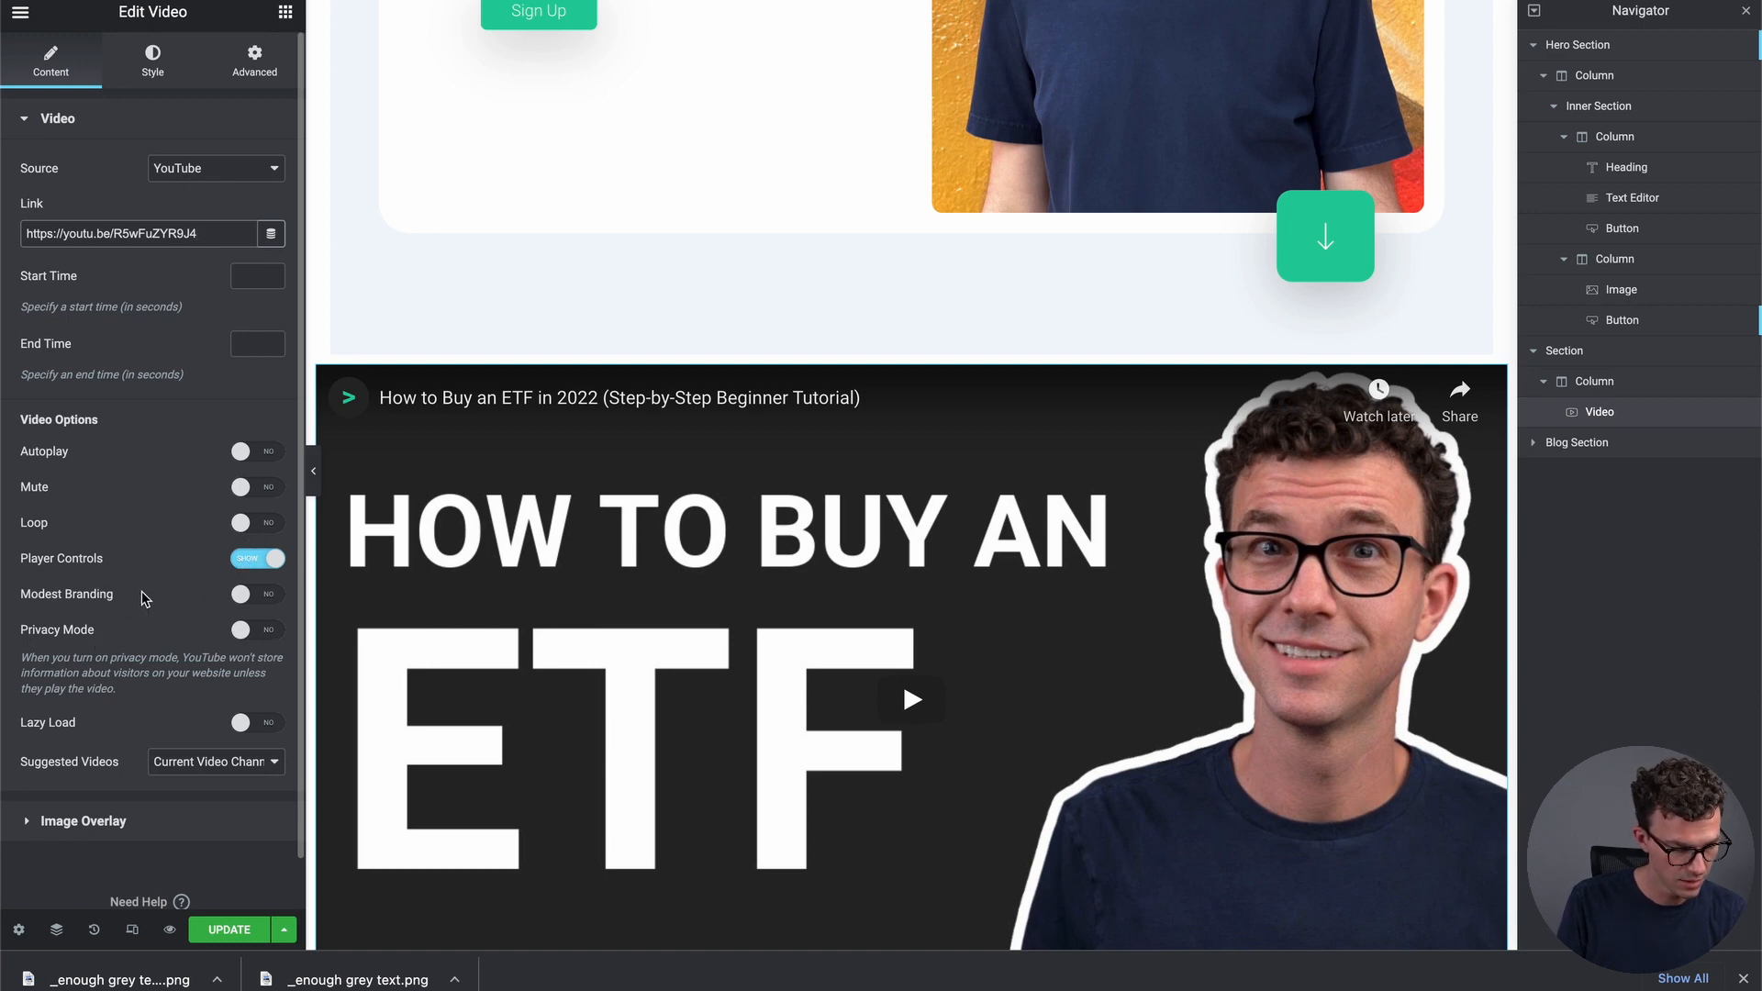
{"action": "scroll", "coordinate": [185, 616], "scroll_direction": "down", "scroll_amount": 1}
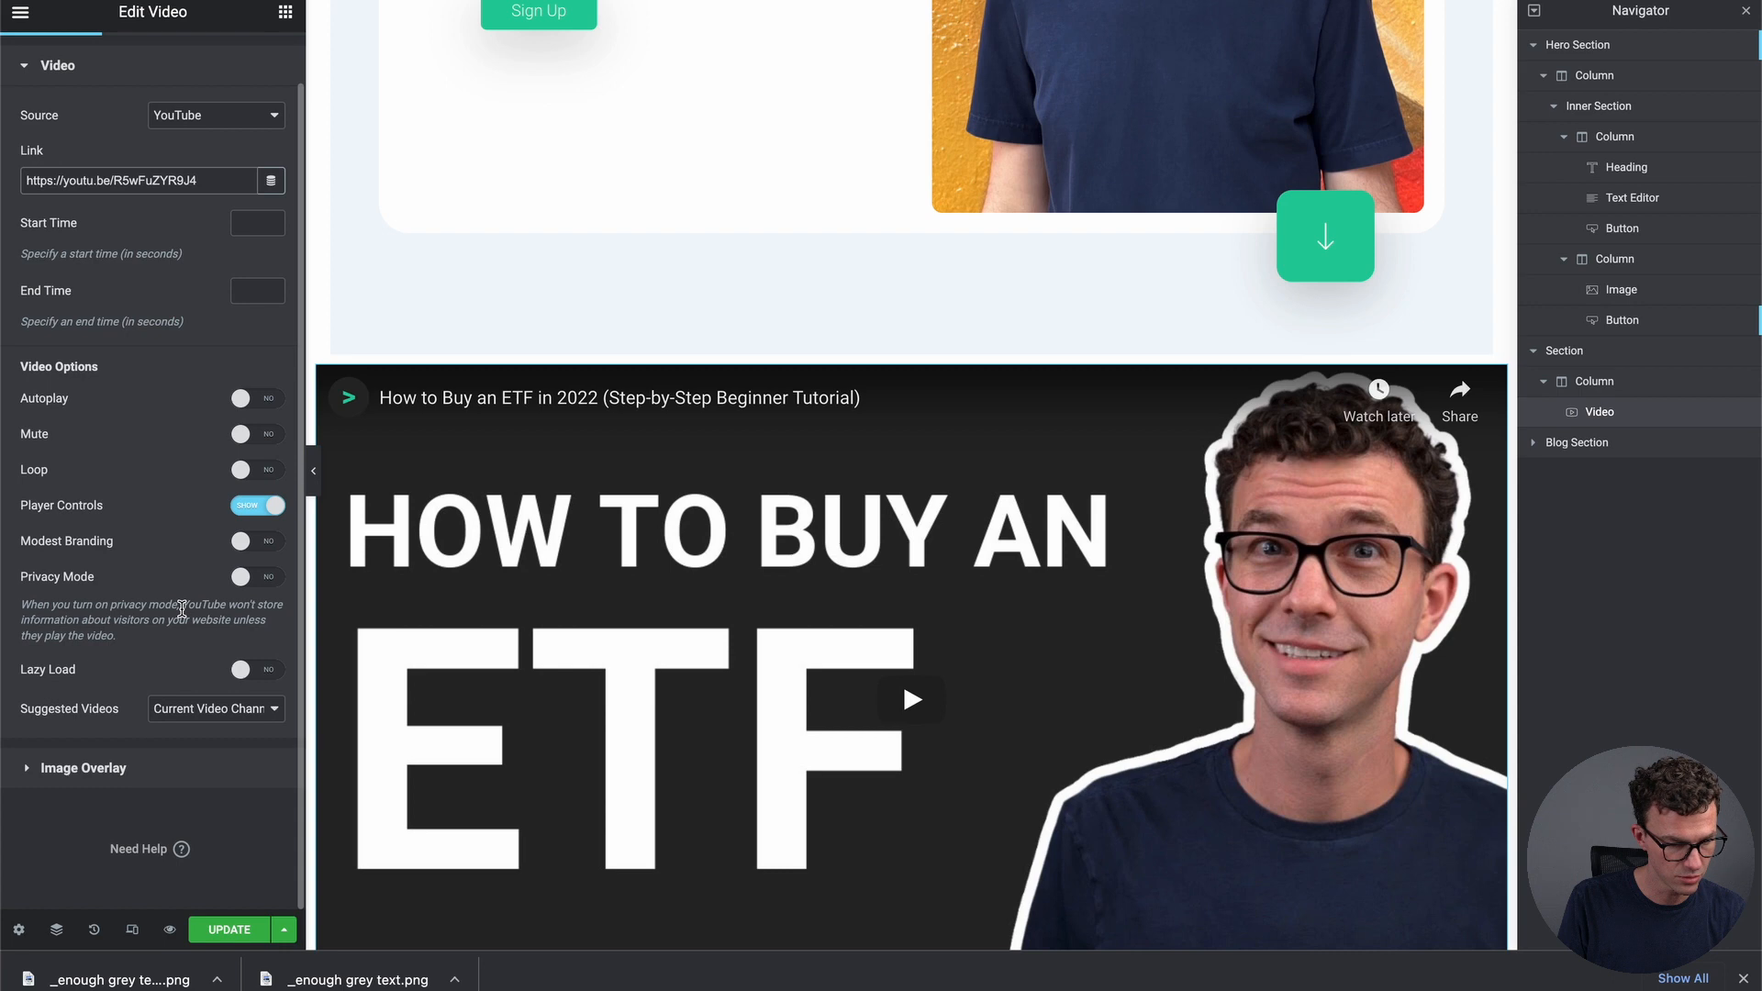
{"action": "scroll", "coordinate": [182, 608], "scroll_direction": "up", "scroll_amount": 1}
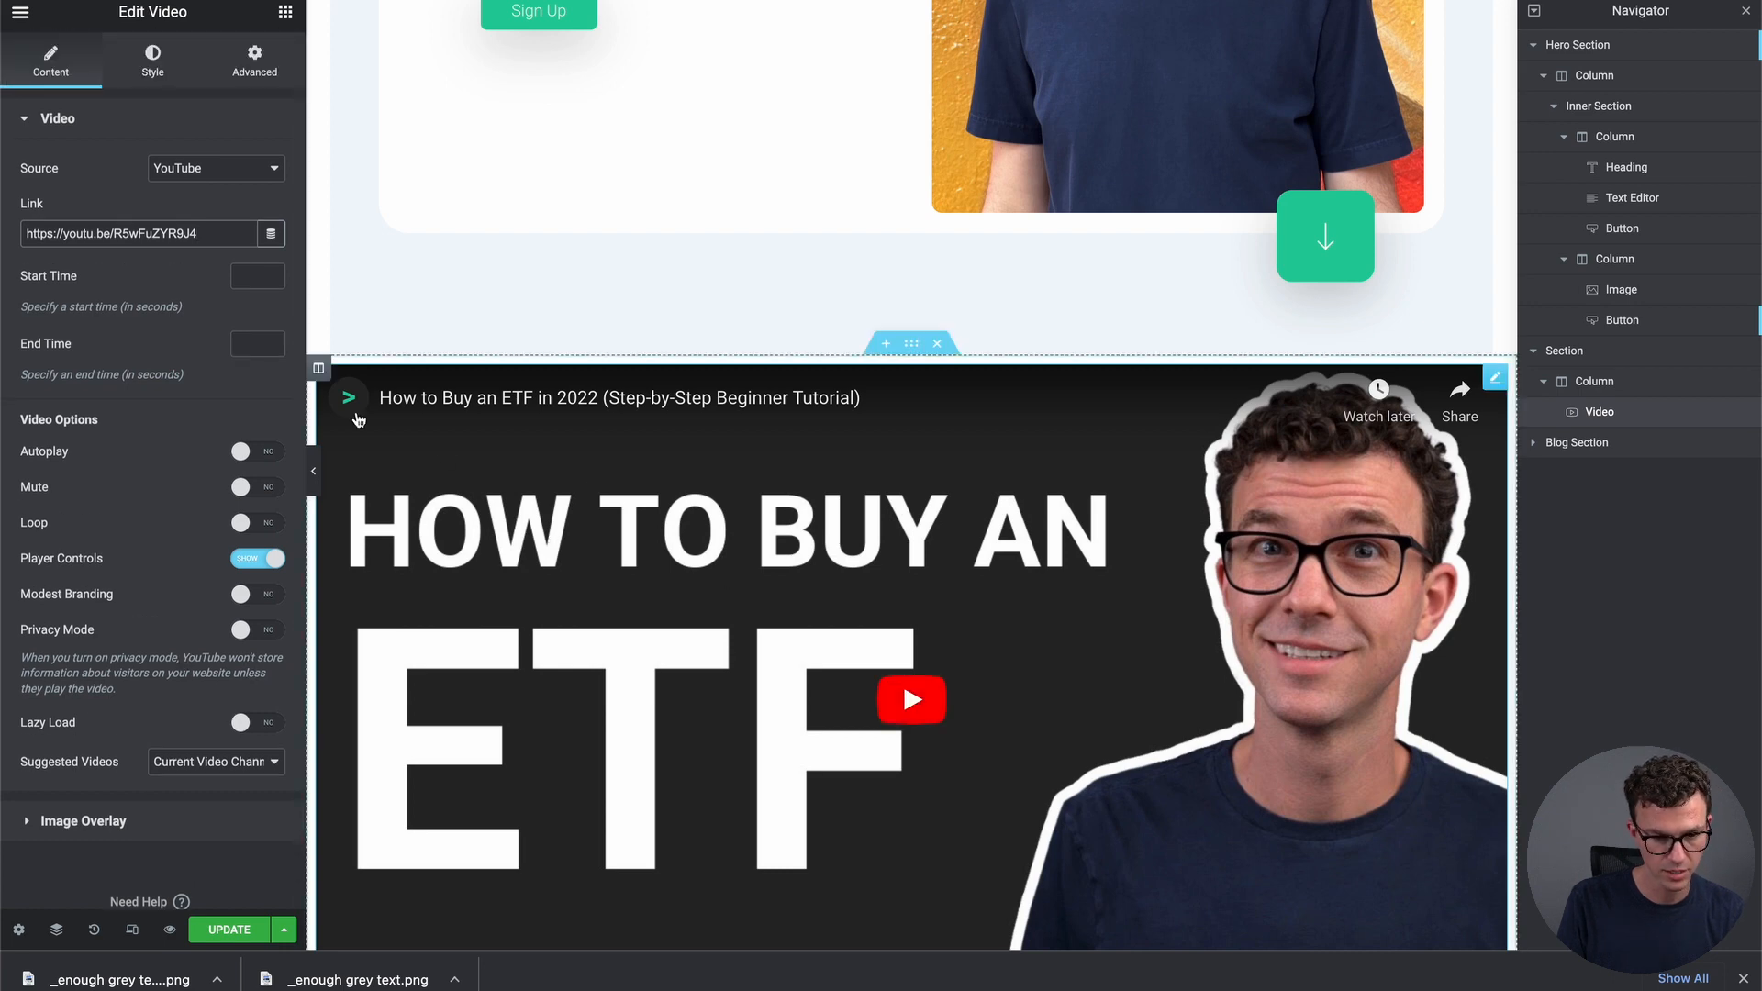
Set the video widget's linked margin to 108 px on all sides
{"action": "left_click", "coordinate": [164, 71]}
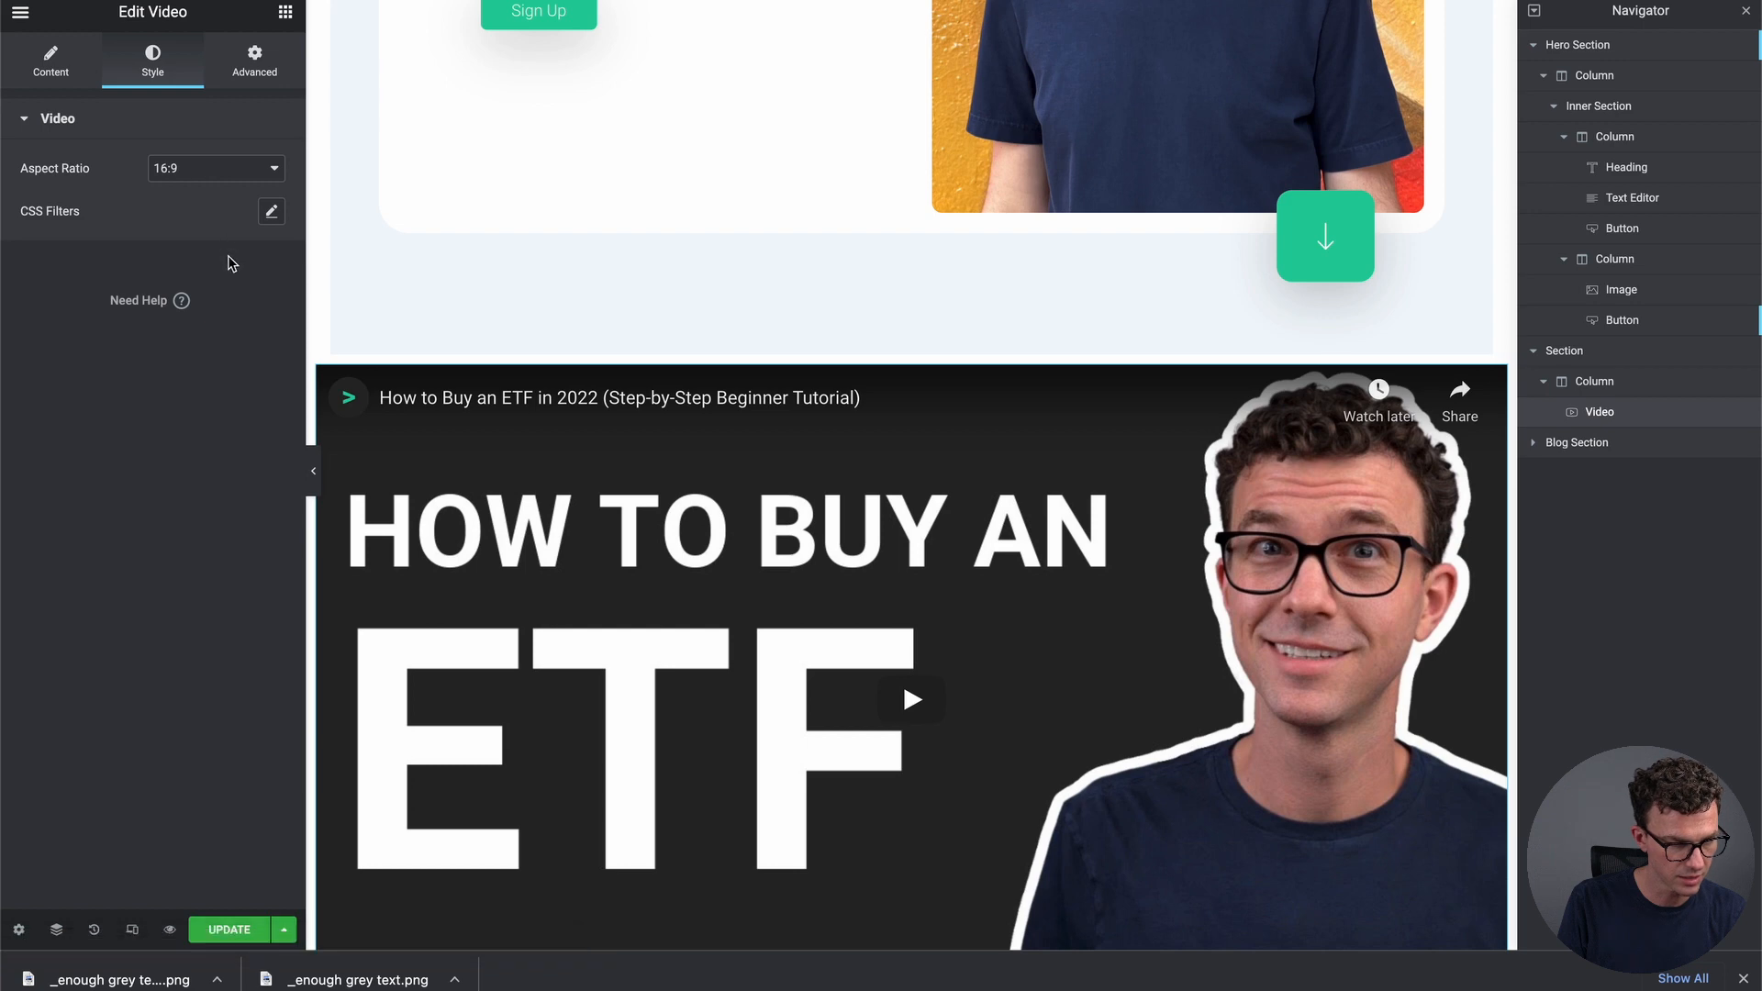
{"action": "left_click", "coordinate": [256, 80]}
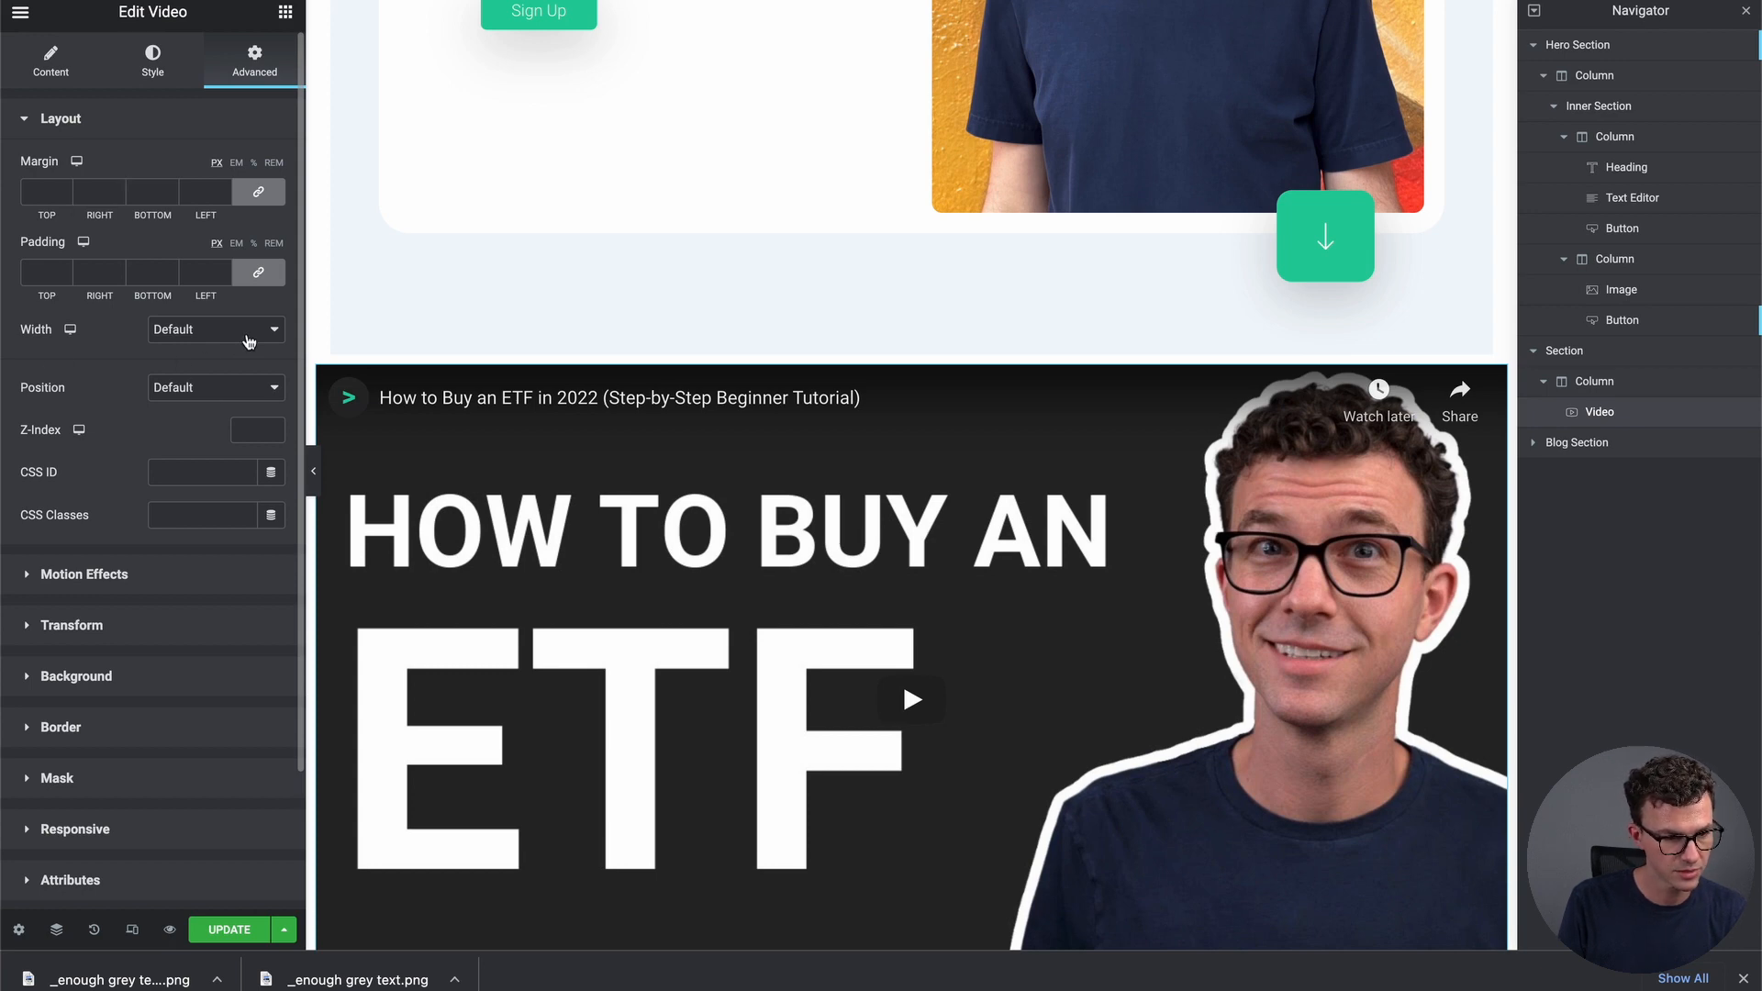
{"action": "left_click", "coordinate": [64, 189]}
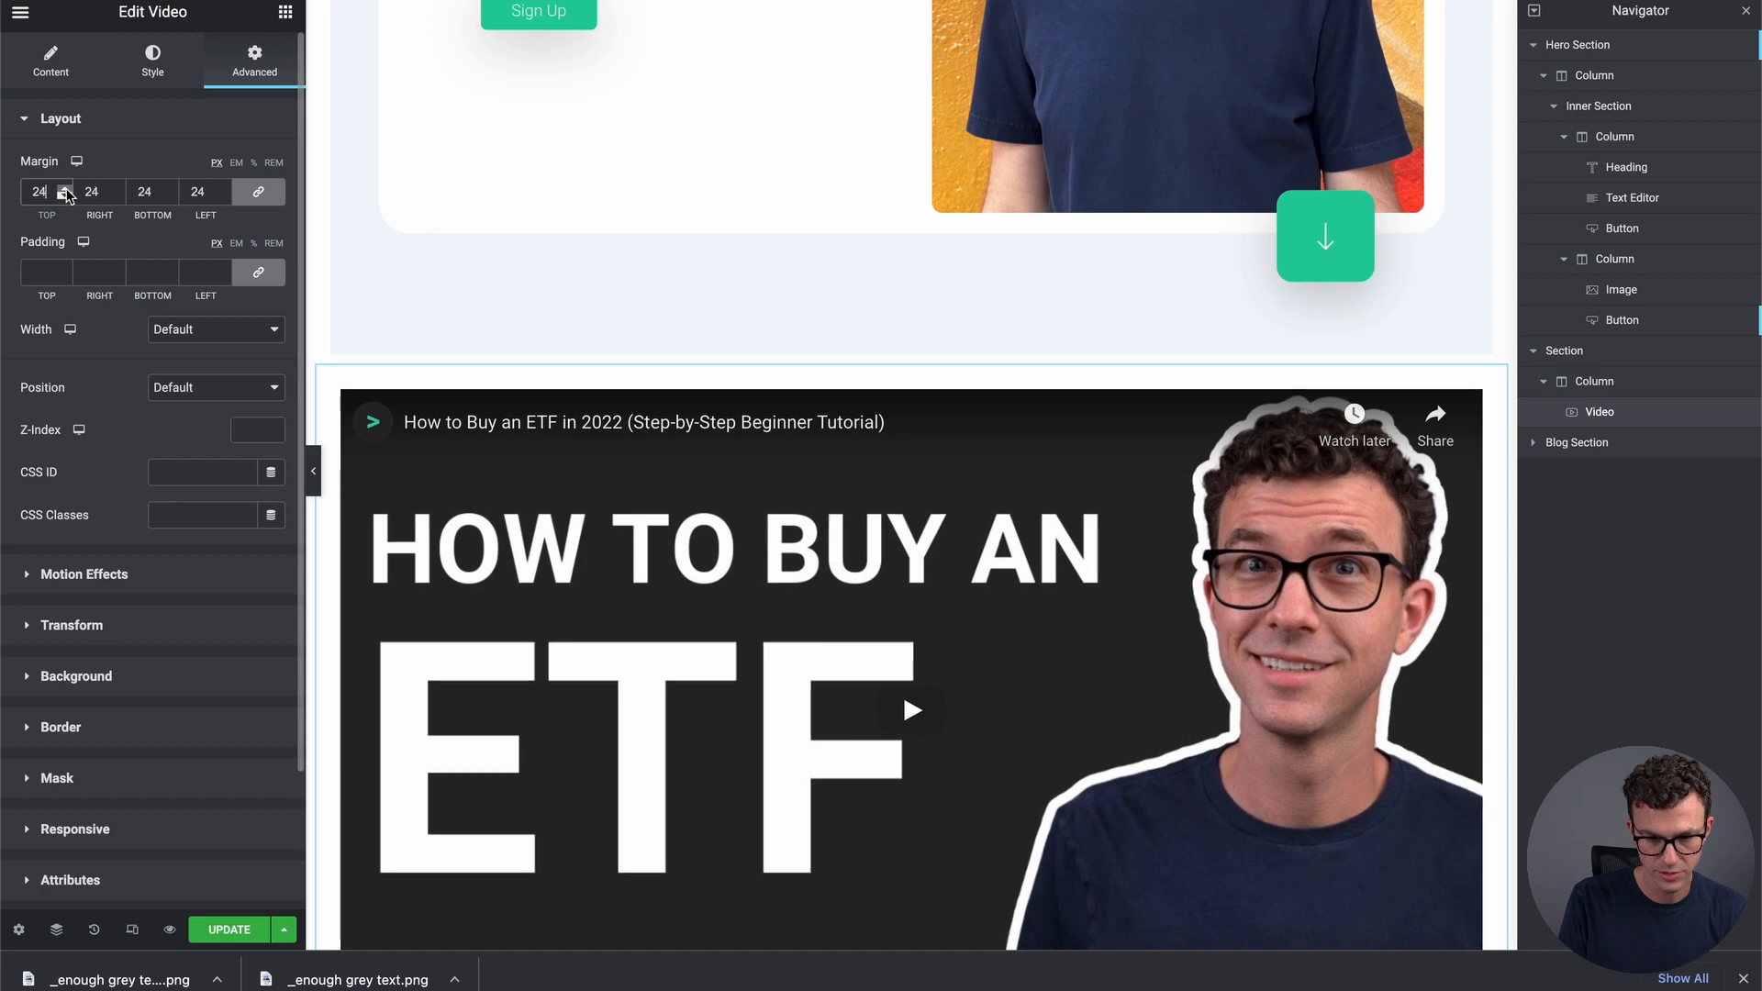
{"action": "left_click", "coordinate": [65, 190]}
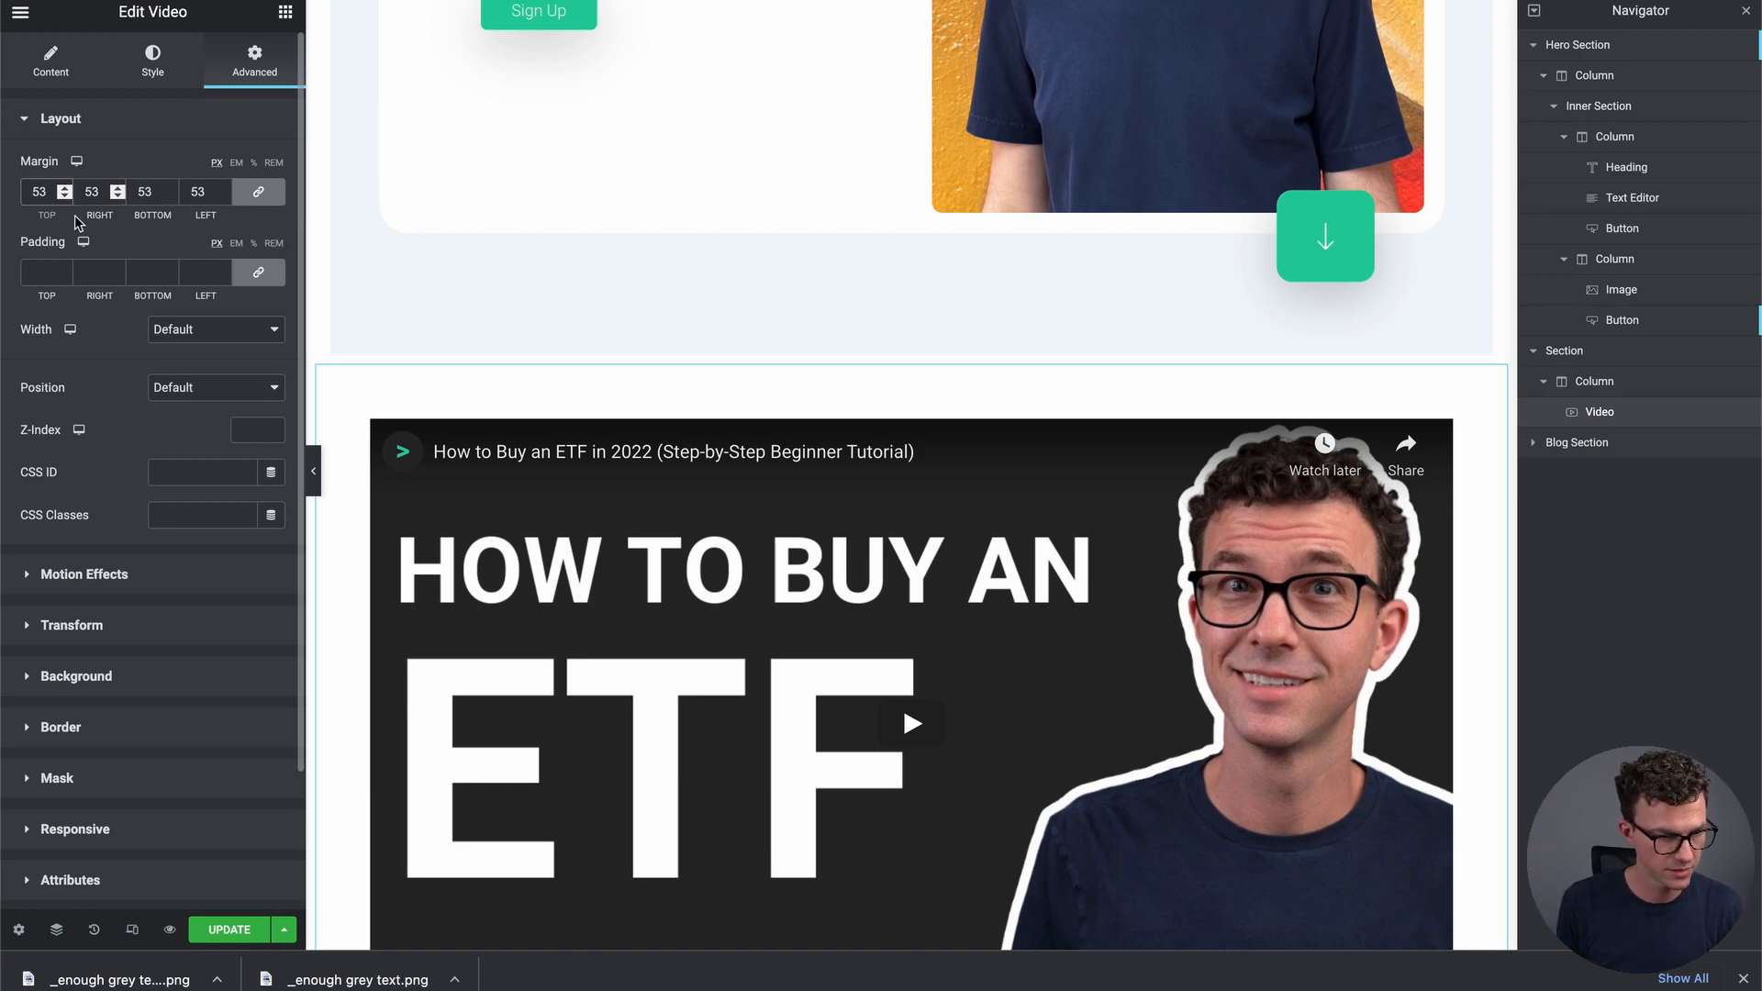
{"action": "left_click", "coordinate": [65, 190]}
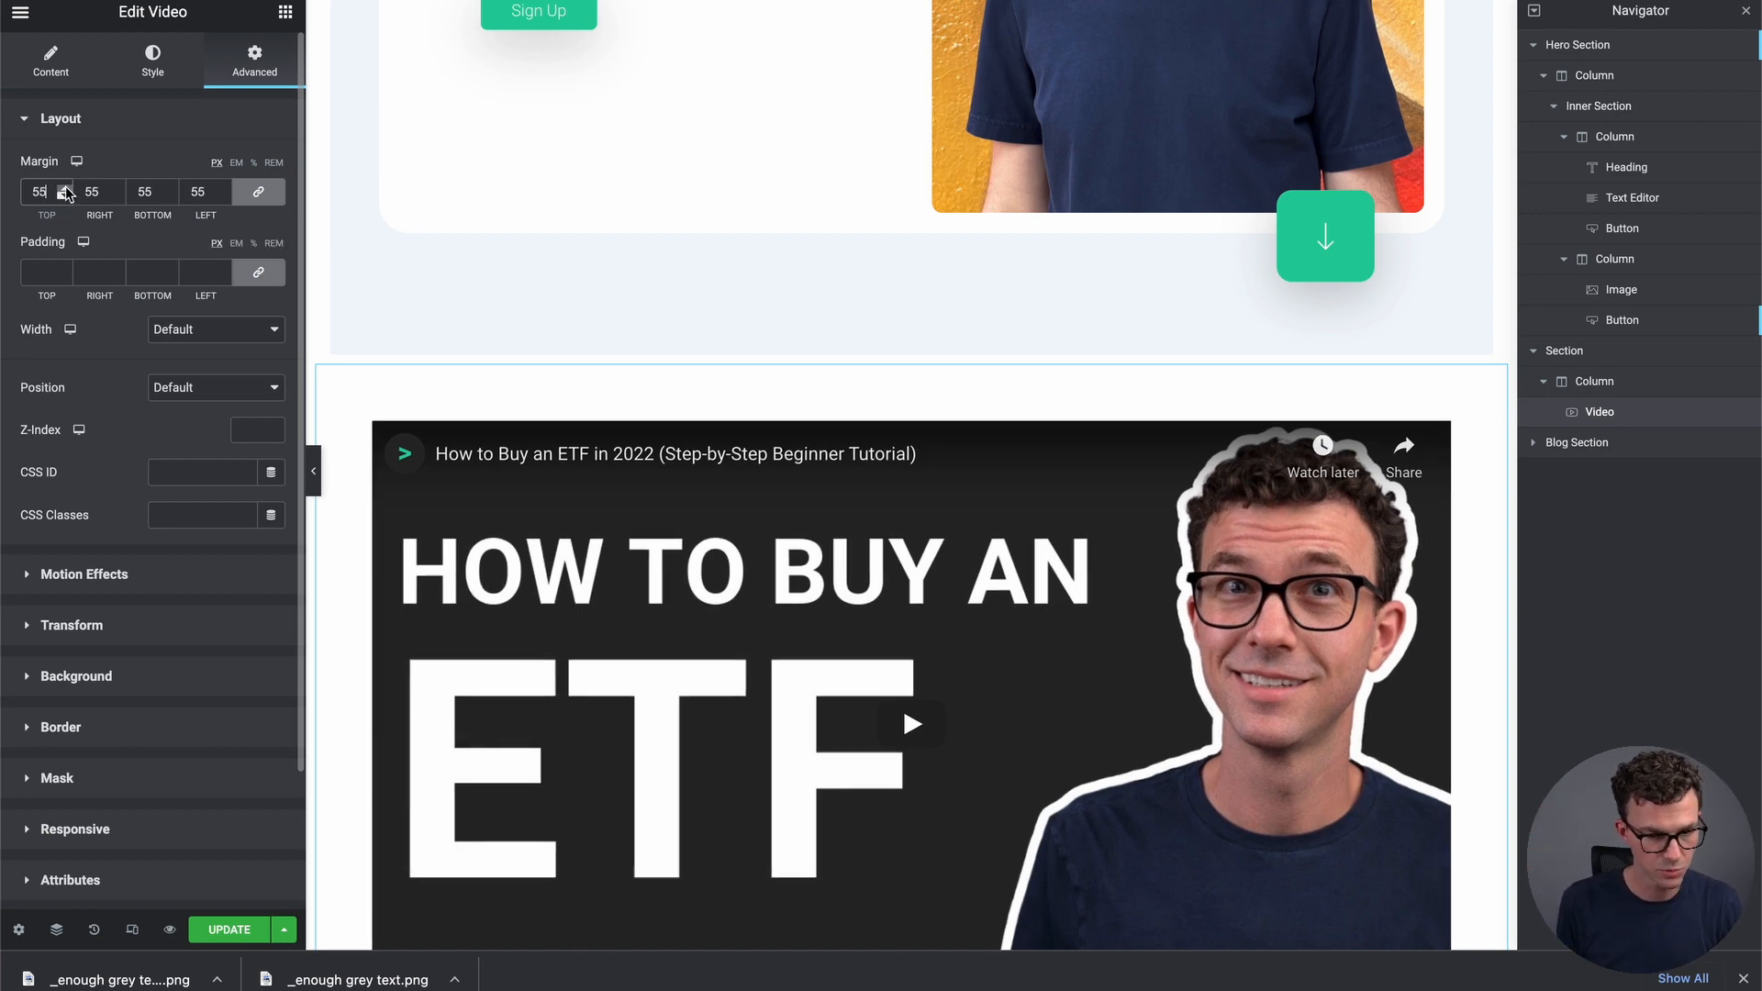
{"action": "left_click_drag", "start_coordinate": [64, 190], "coordinate": [64, 190]}
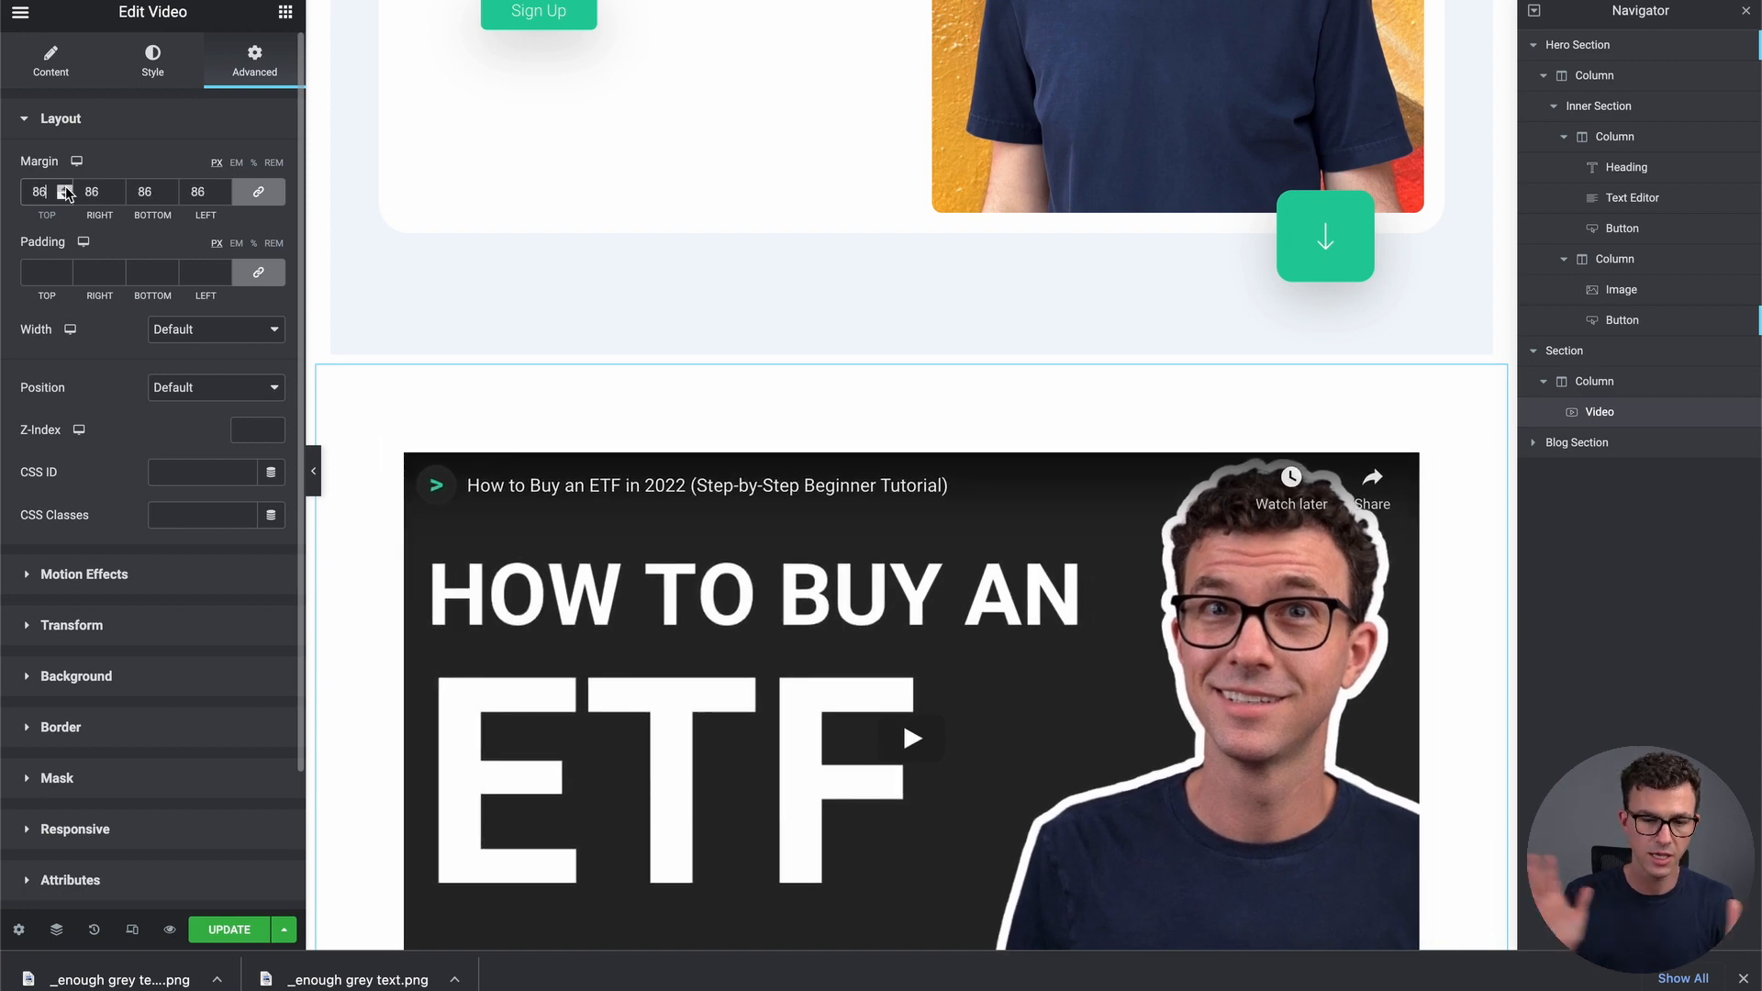
{"action": "left_click_drag", "start_coordinate": [64, 190], "coordinate": [64, 190]}
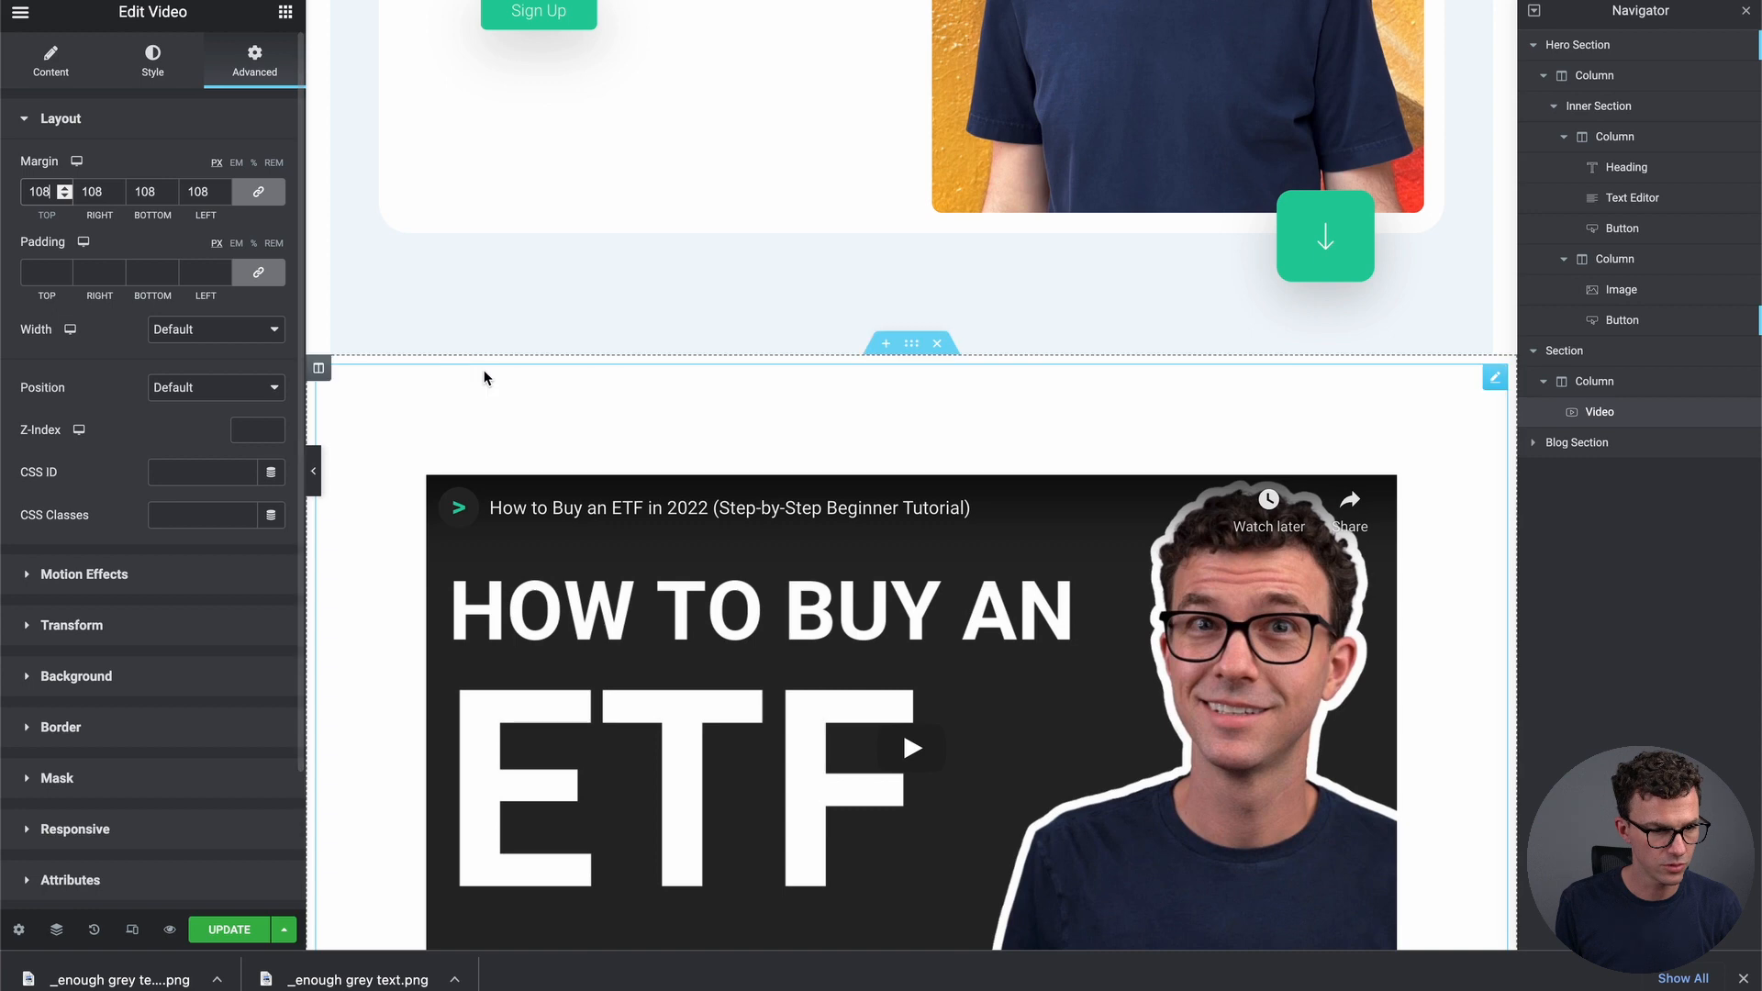
{"action": "scroll", "coordinate": [551, 431], "scroll_direction": "down", "scroll_amount": 3}
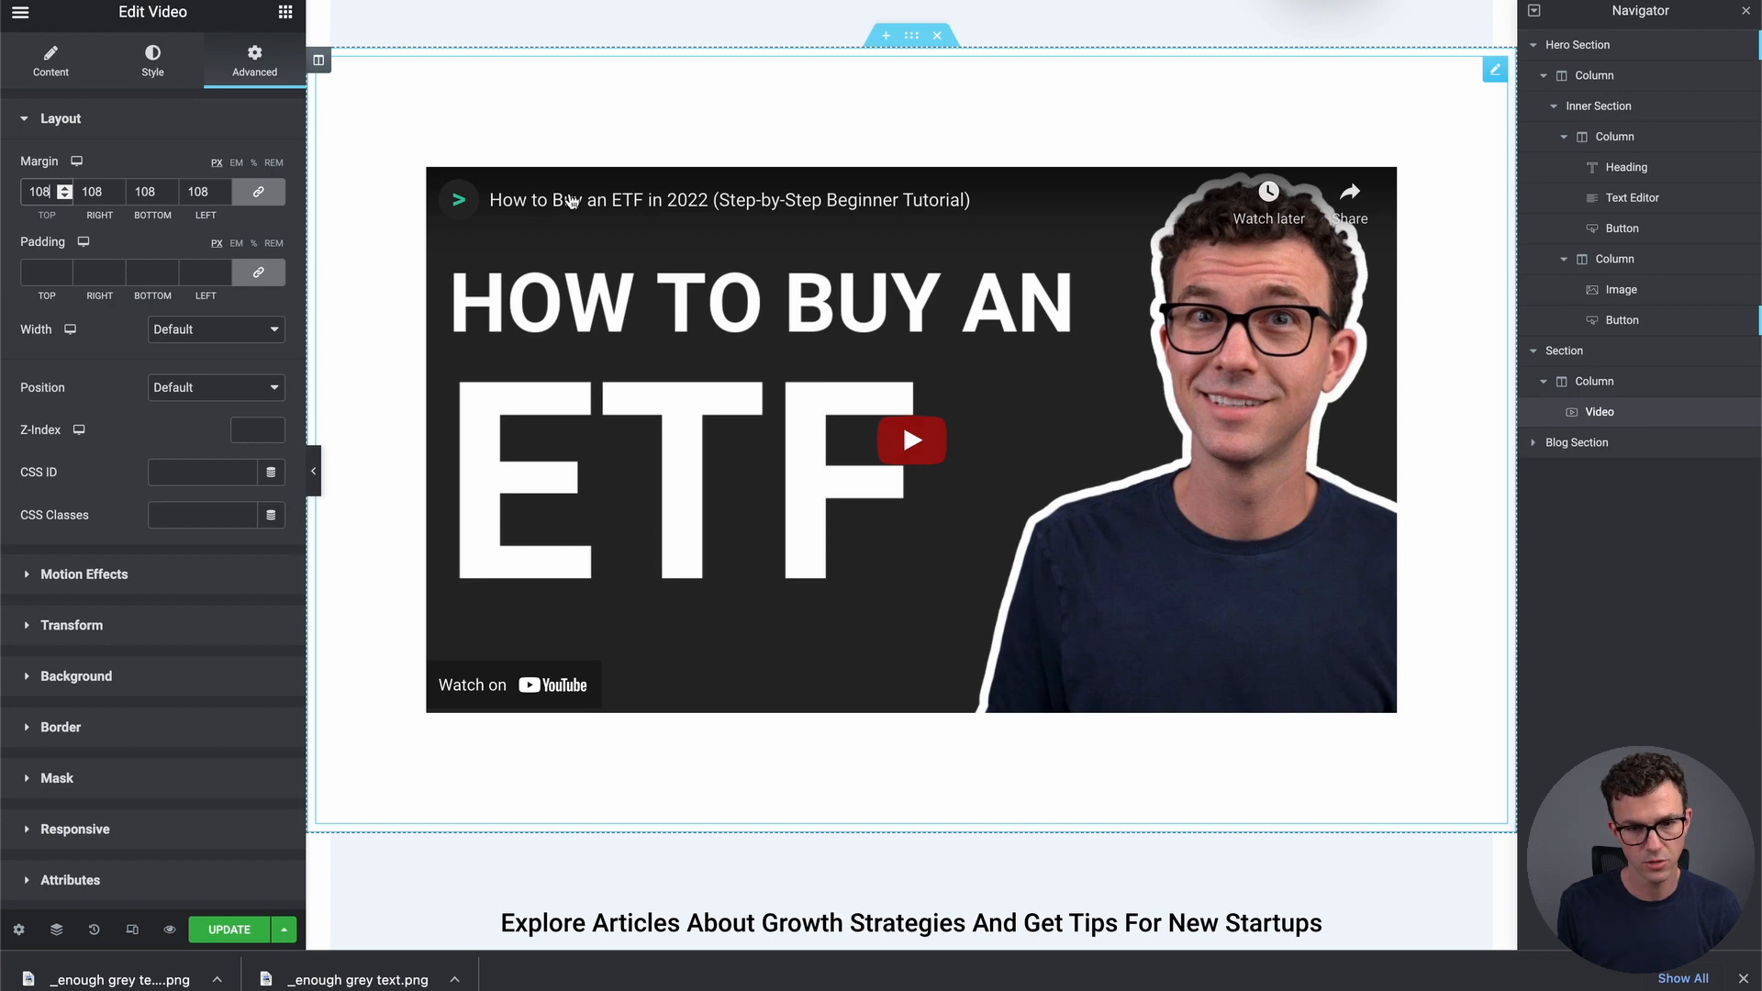
{"action": "scroll", "coordinate": [974, 506], "scroll_direction": "down", "scroll_amount": 3}
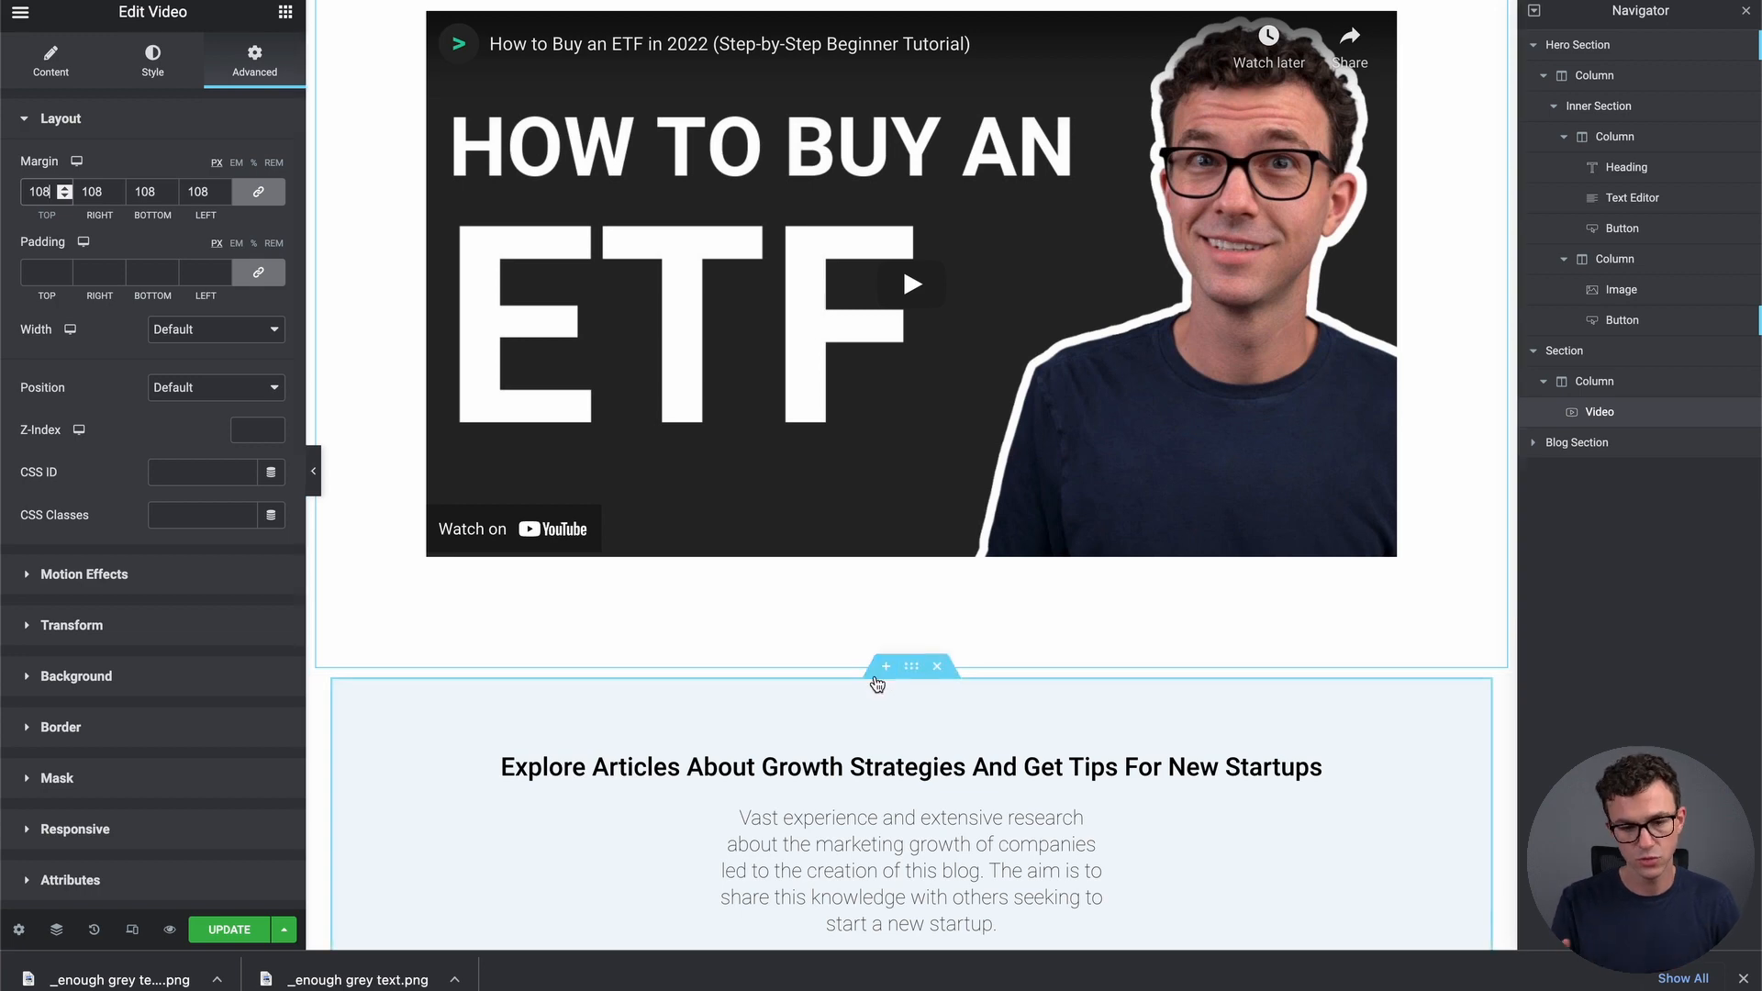
Add a single-column section below the video and place a Heading widget in it
{"action": "left_click", "coordinate": [884, 668]}
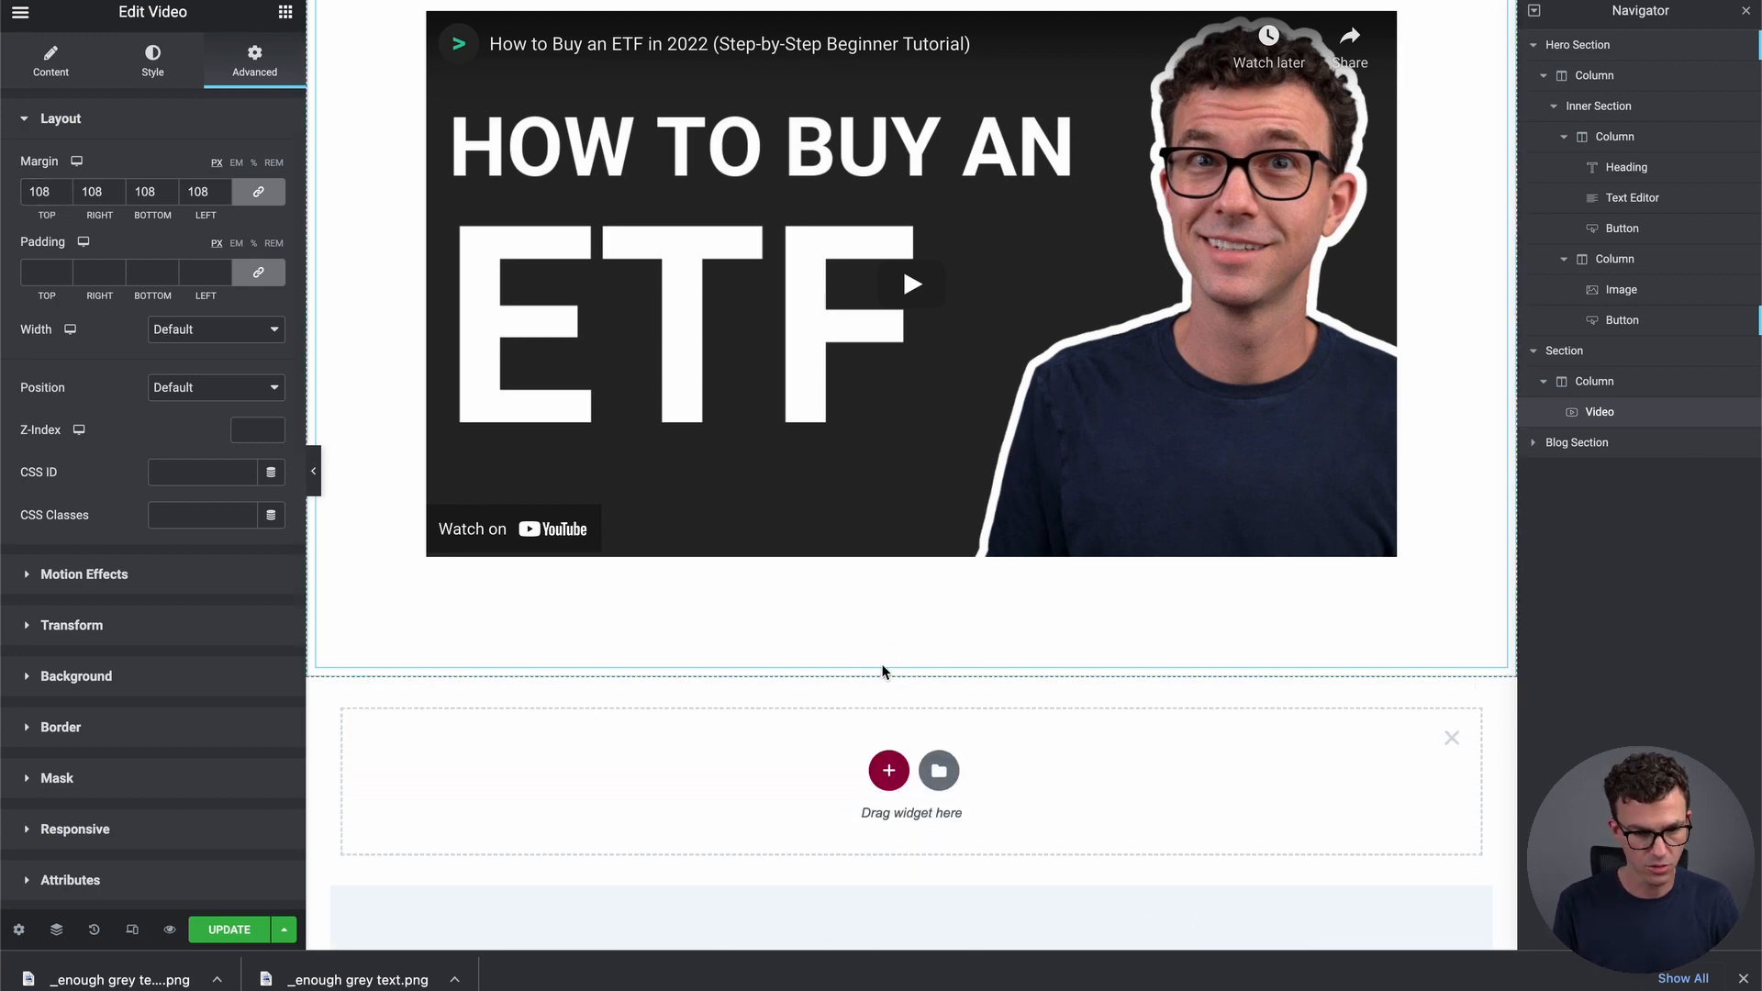
{"action": "left_click", "coordinate": [890, 773]}
{"action": "scroll", "coordinate": [895, 779], "scroll_direction": "down", "scroll_amount": 1}
{"action": "scroll", "coordinate": [893, 779], "scroll_direction": "down", "scroll_amount": 2}
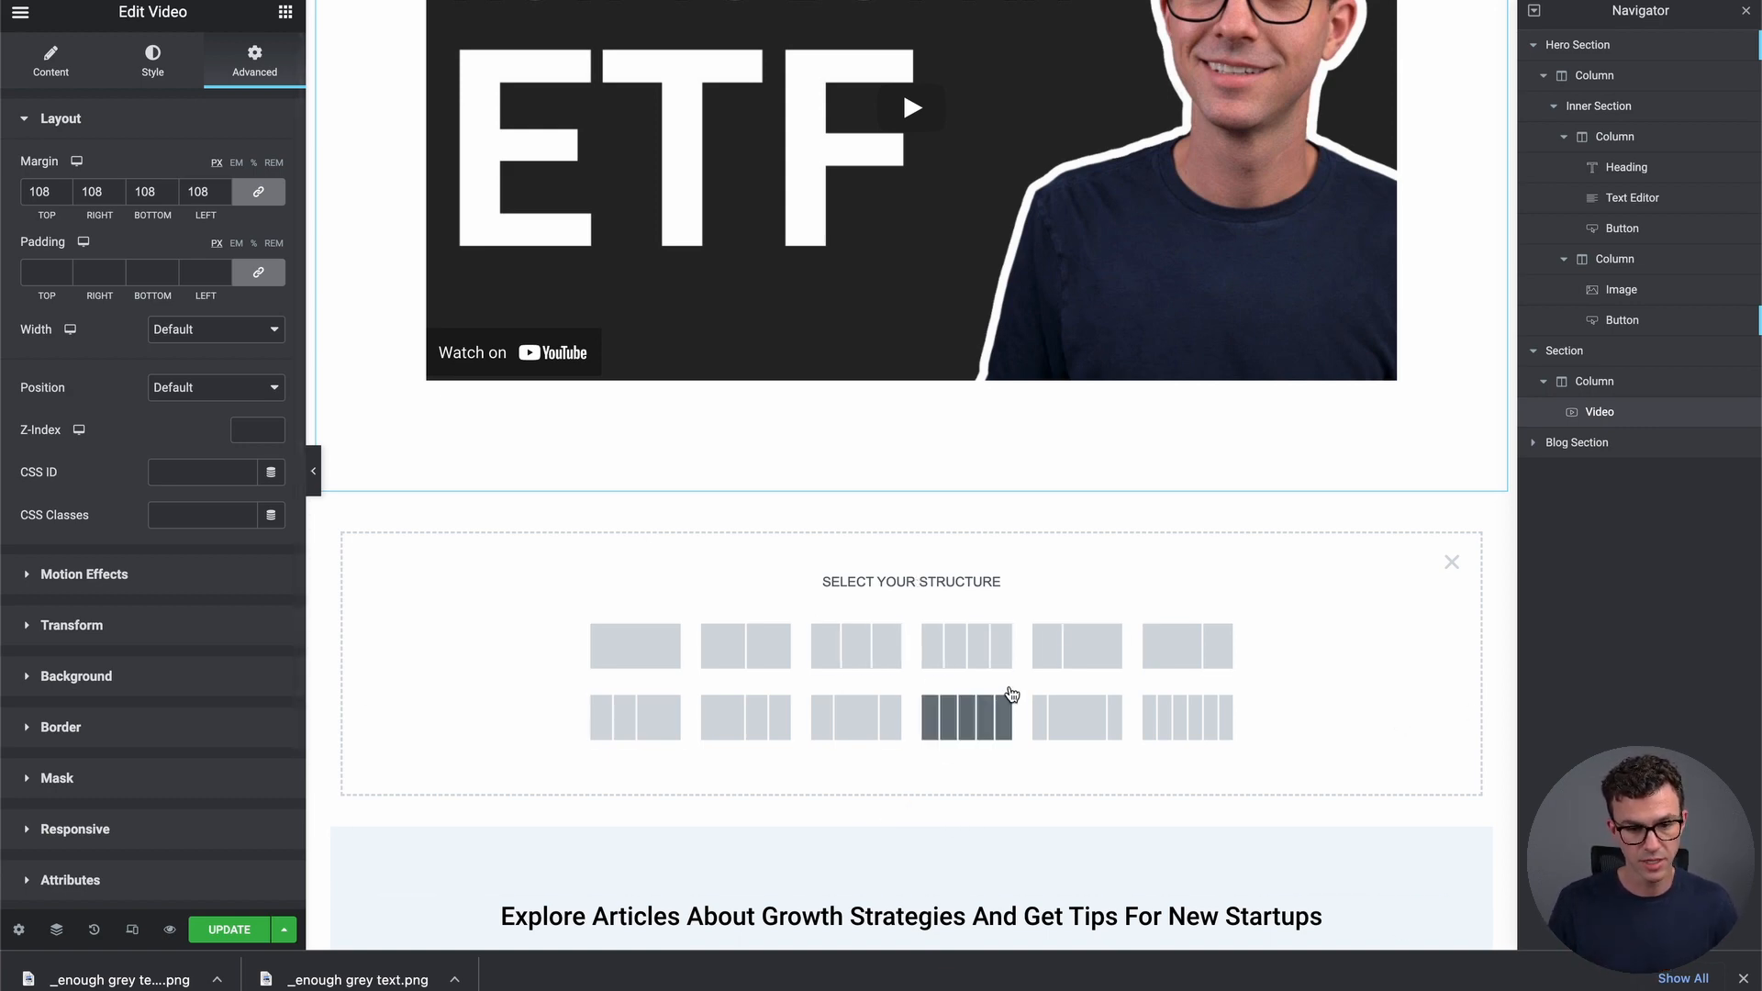
{"action": "left_click", "coordinate": [675, 642]}
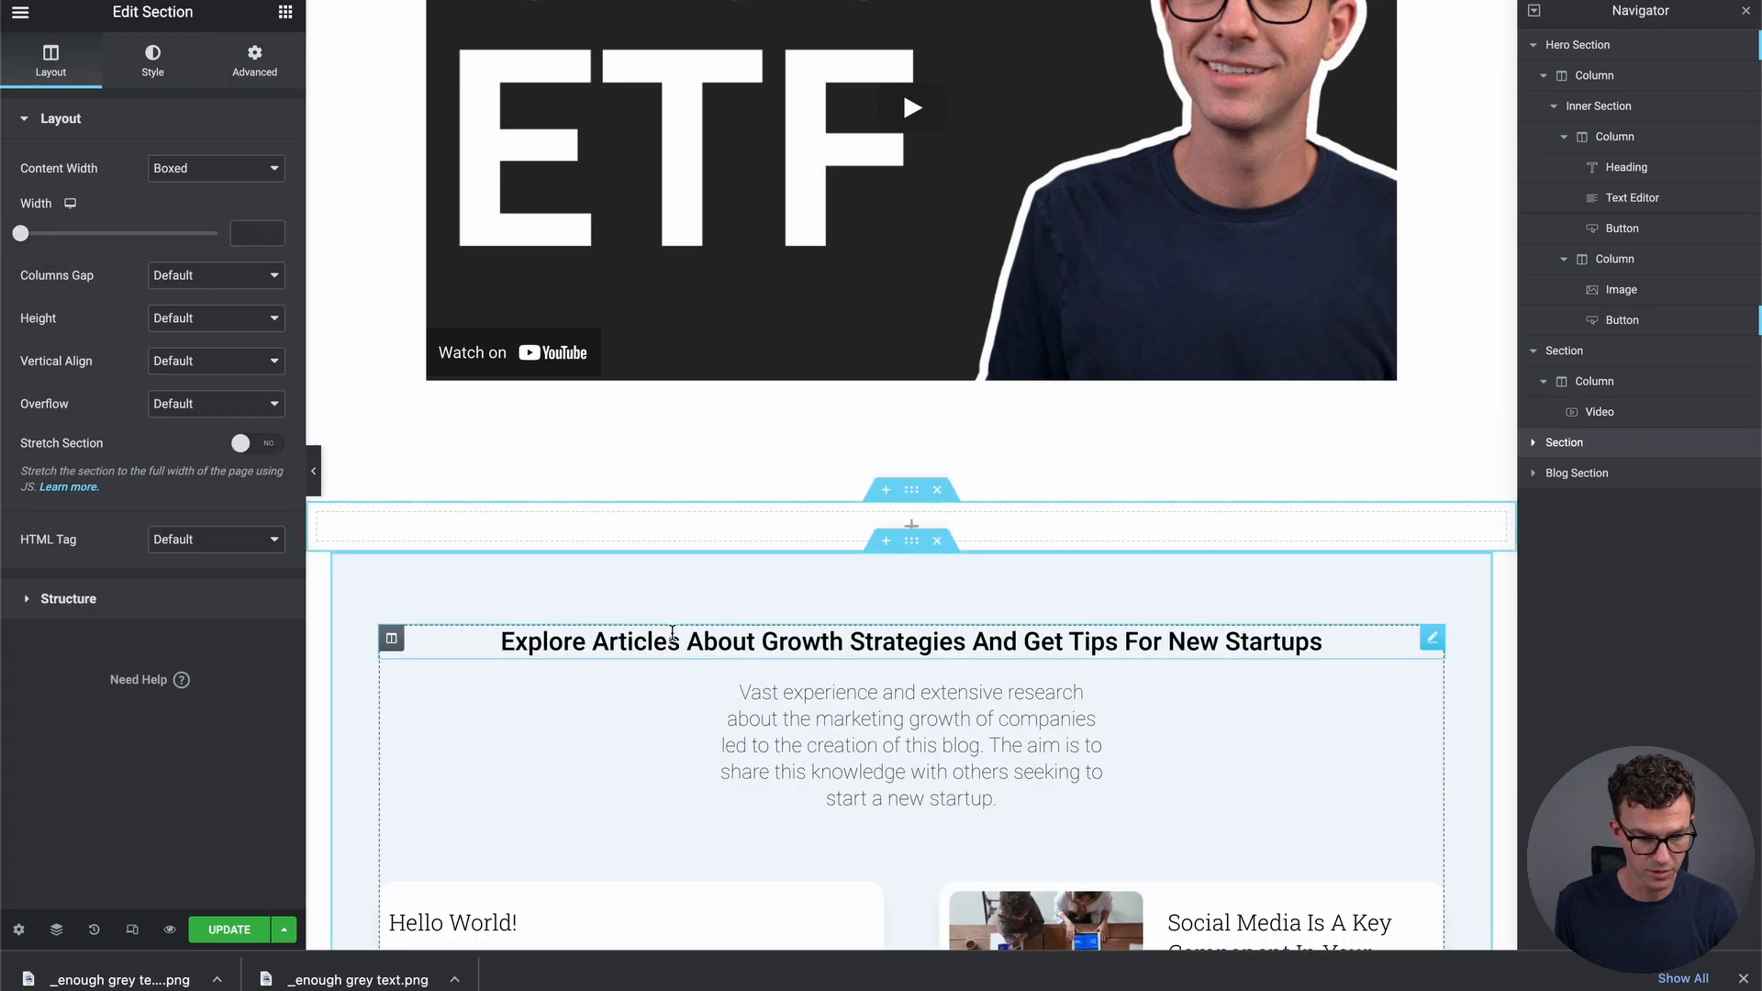
{"action": "left_click", "coordinate": [912, 531]}
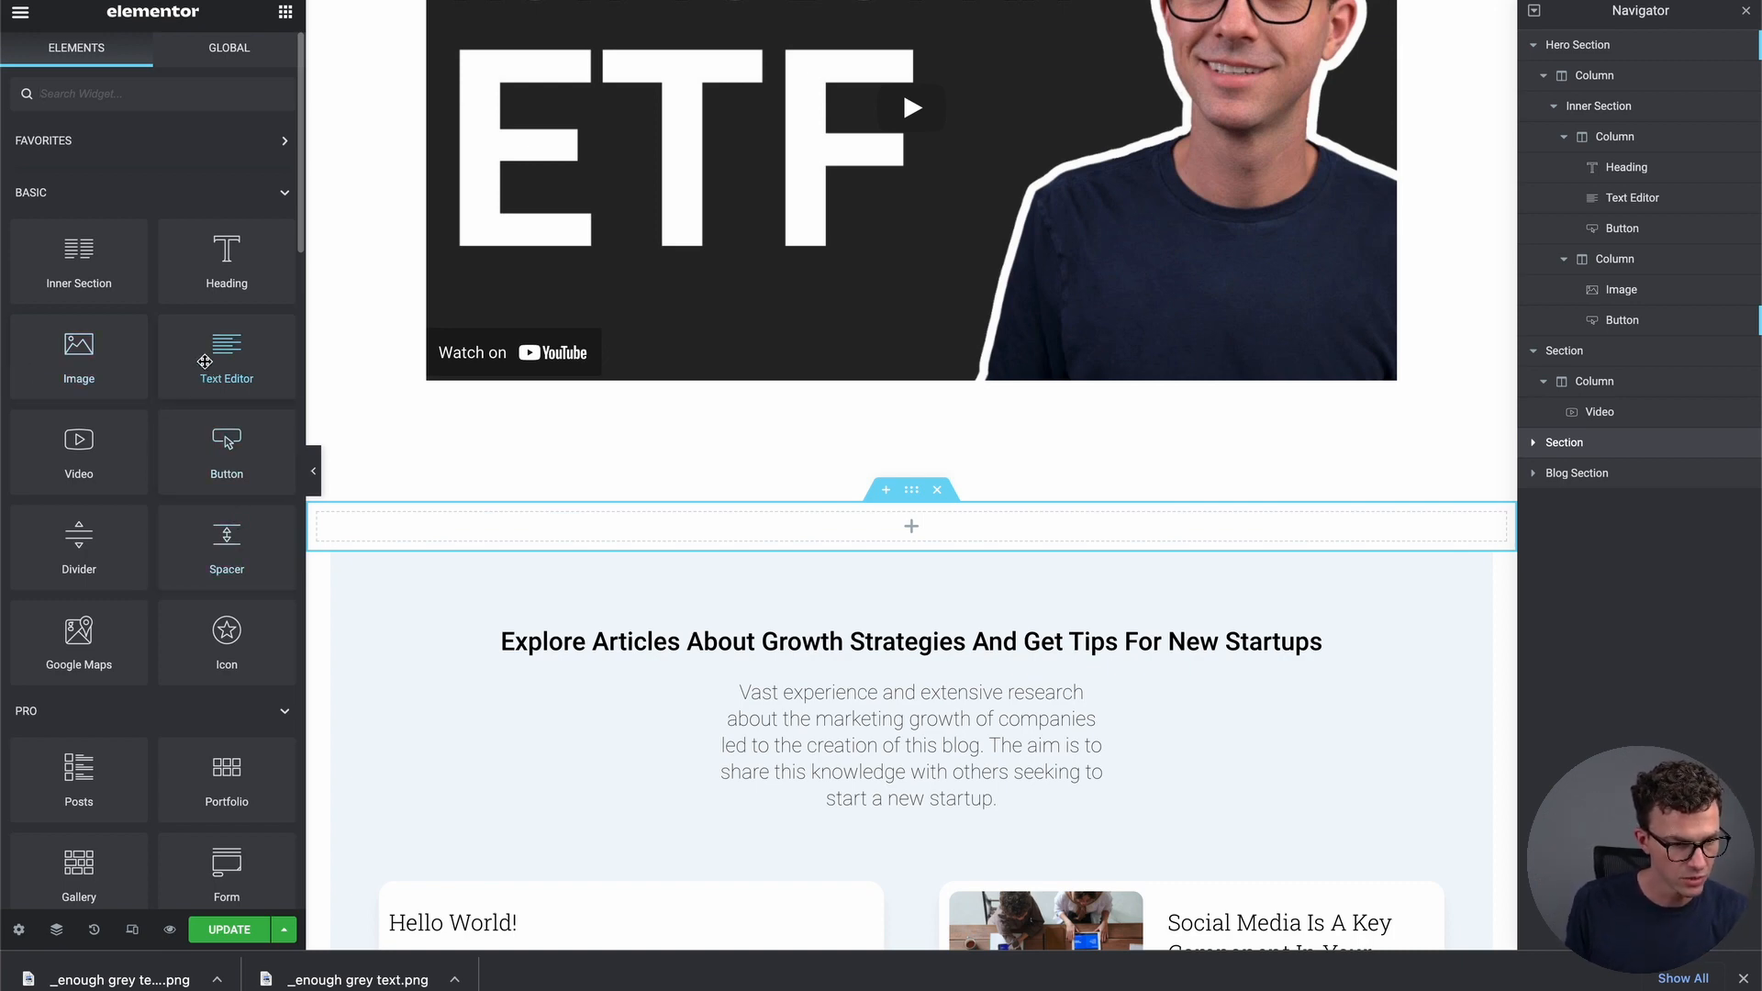
{"action": "left_click_drag", "start_coordinate": [218, 265], "coordinate": [936, 546]}
Replace the placeholder heading text with 'Here's a cool heading about Money'
{"action": "triple_click", "coordinate": [535, 530]}
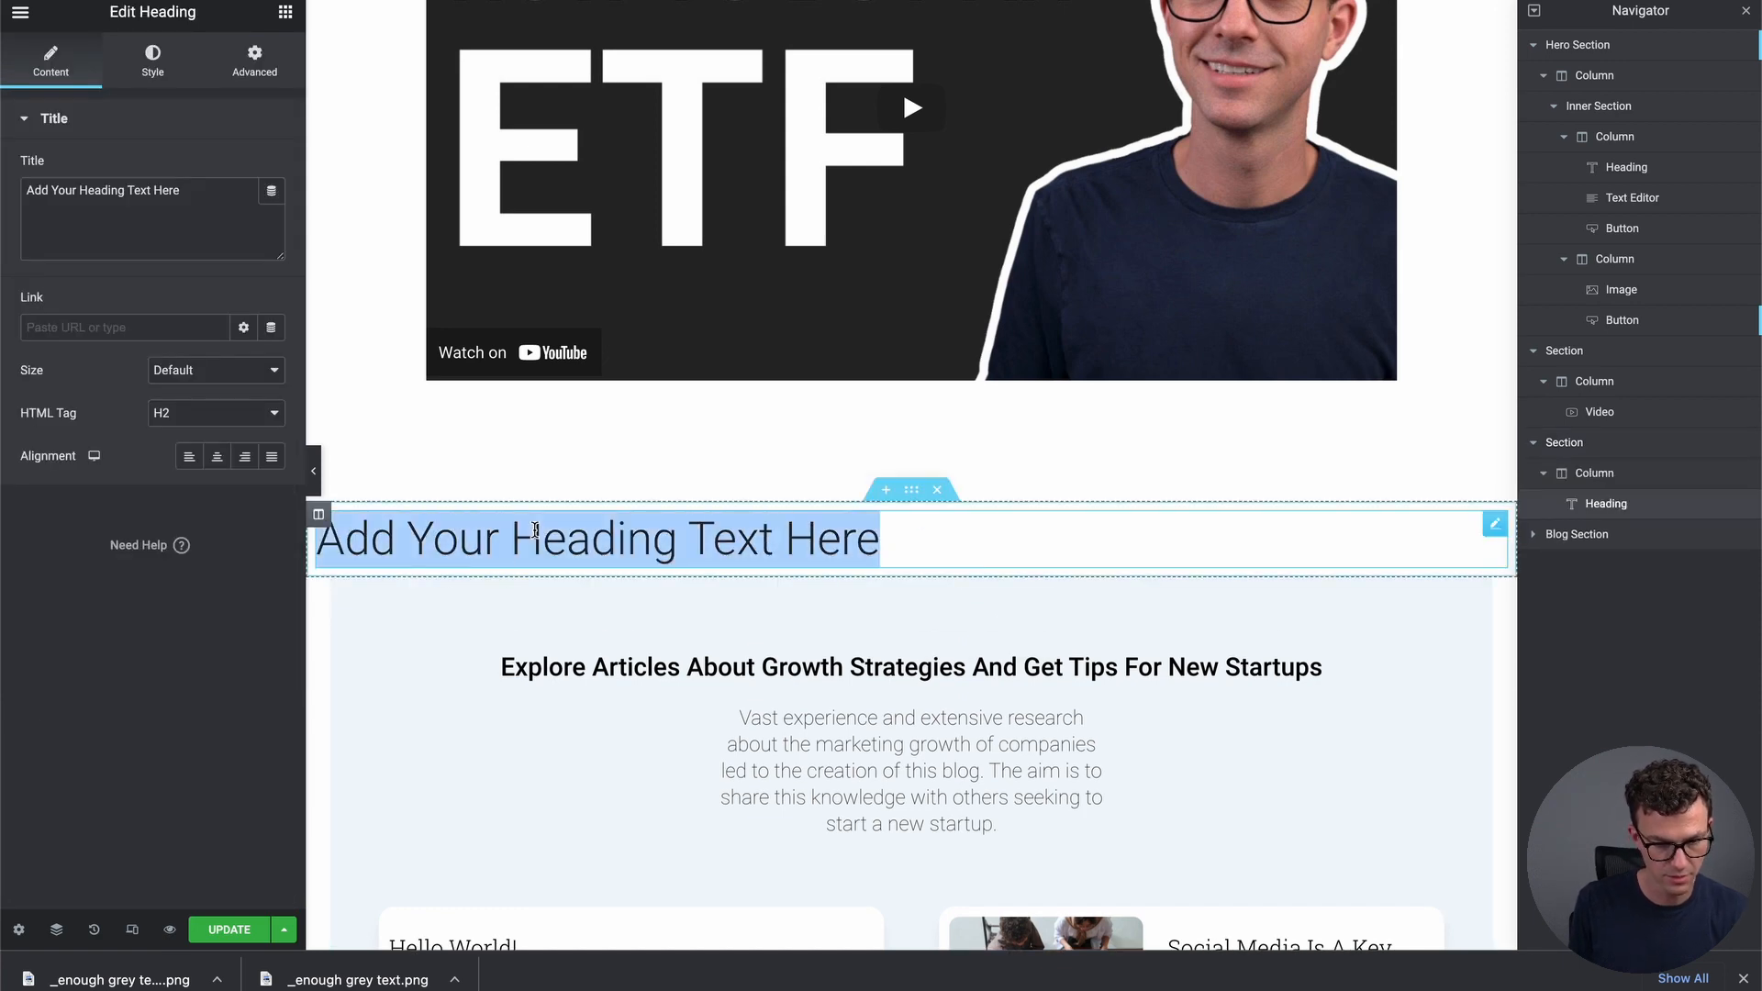
{"action": "type", "text": "Here's a co"}
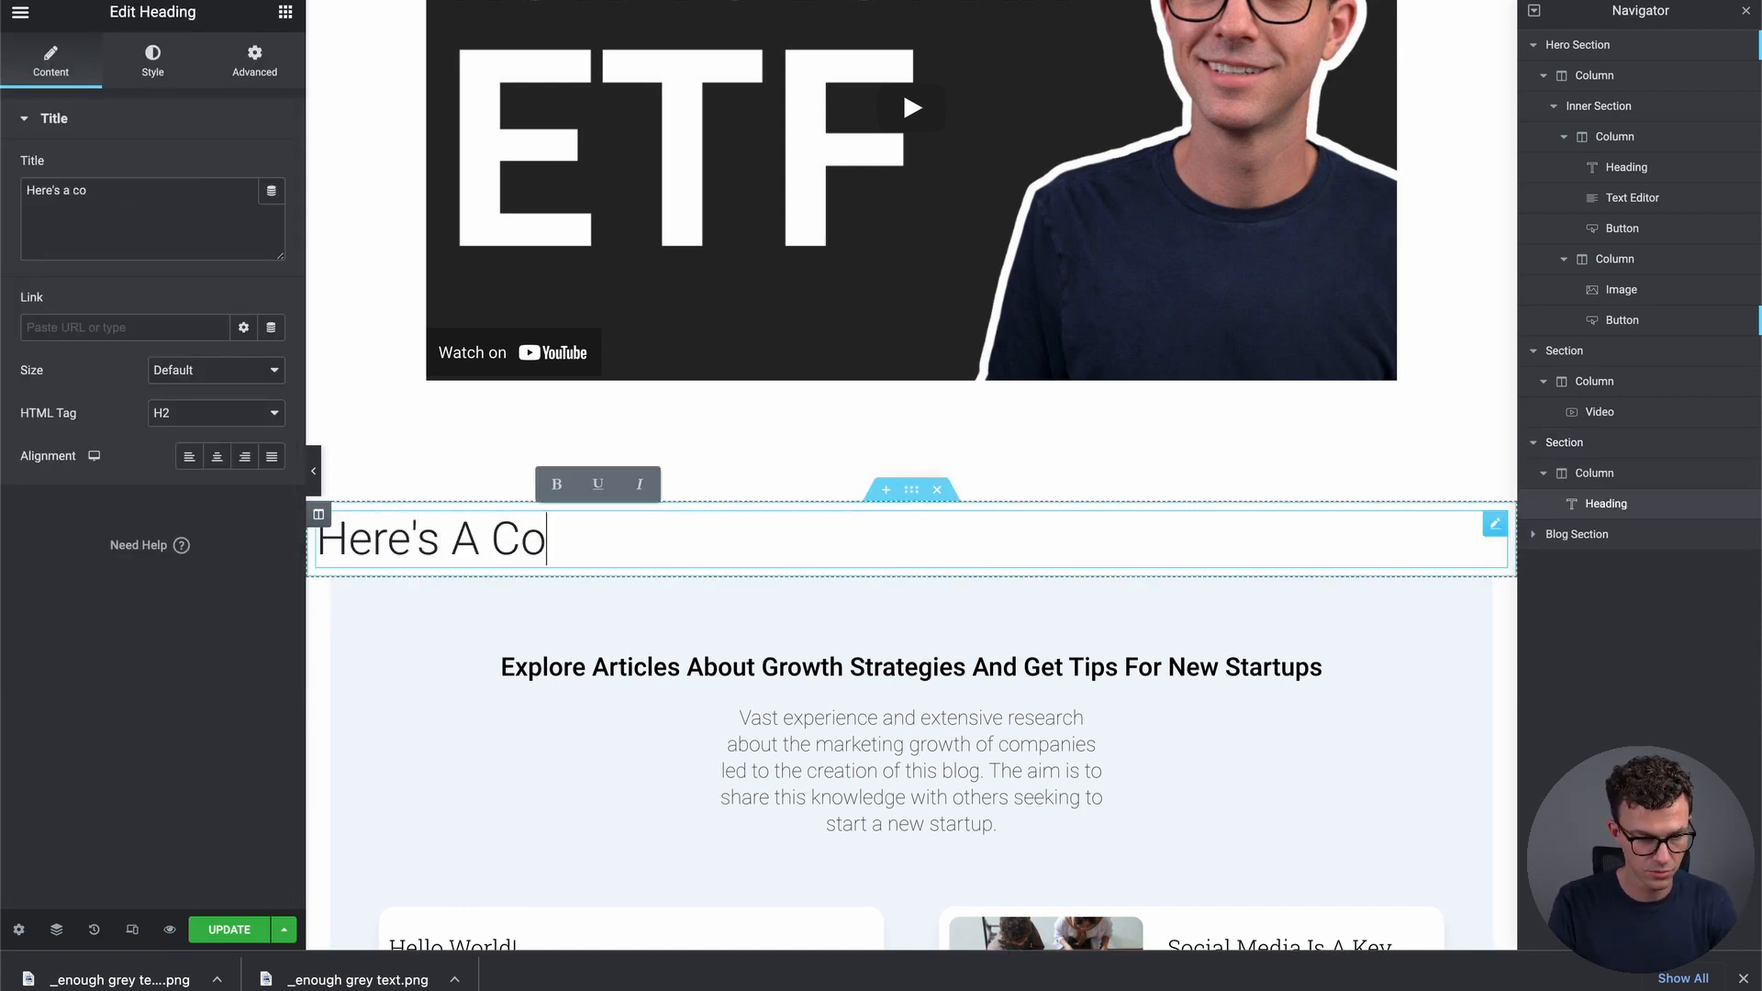
{"action": "type", "text": "ol heading abou"}
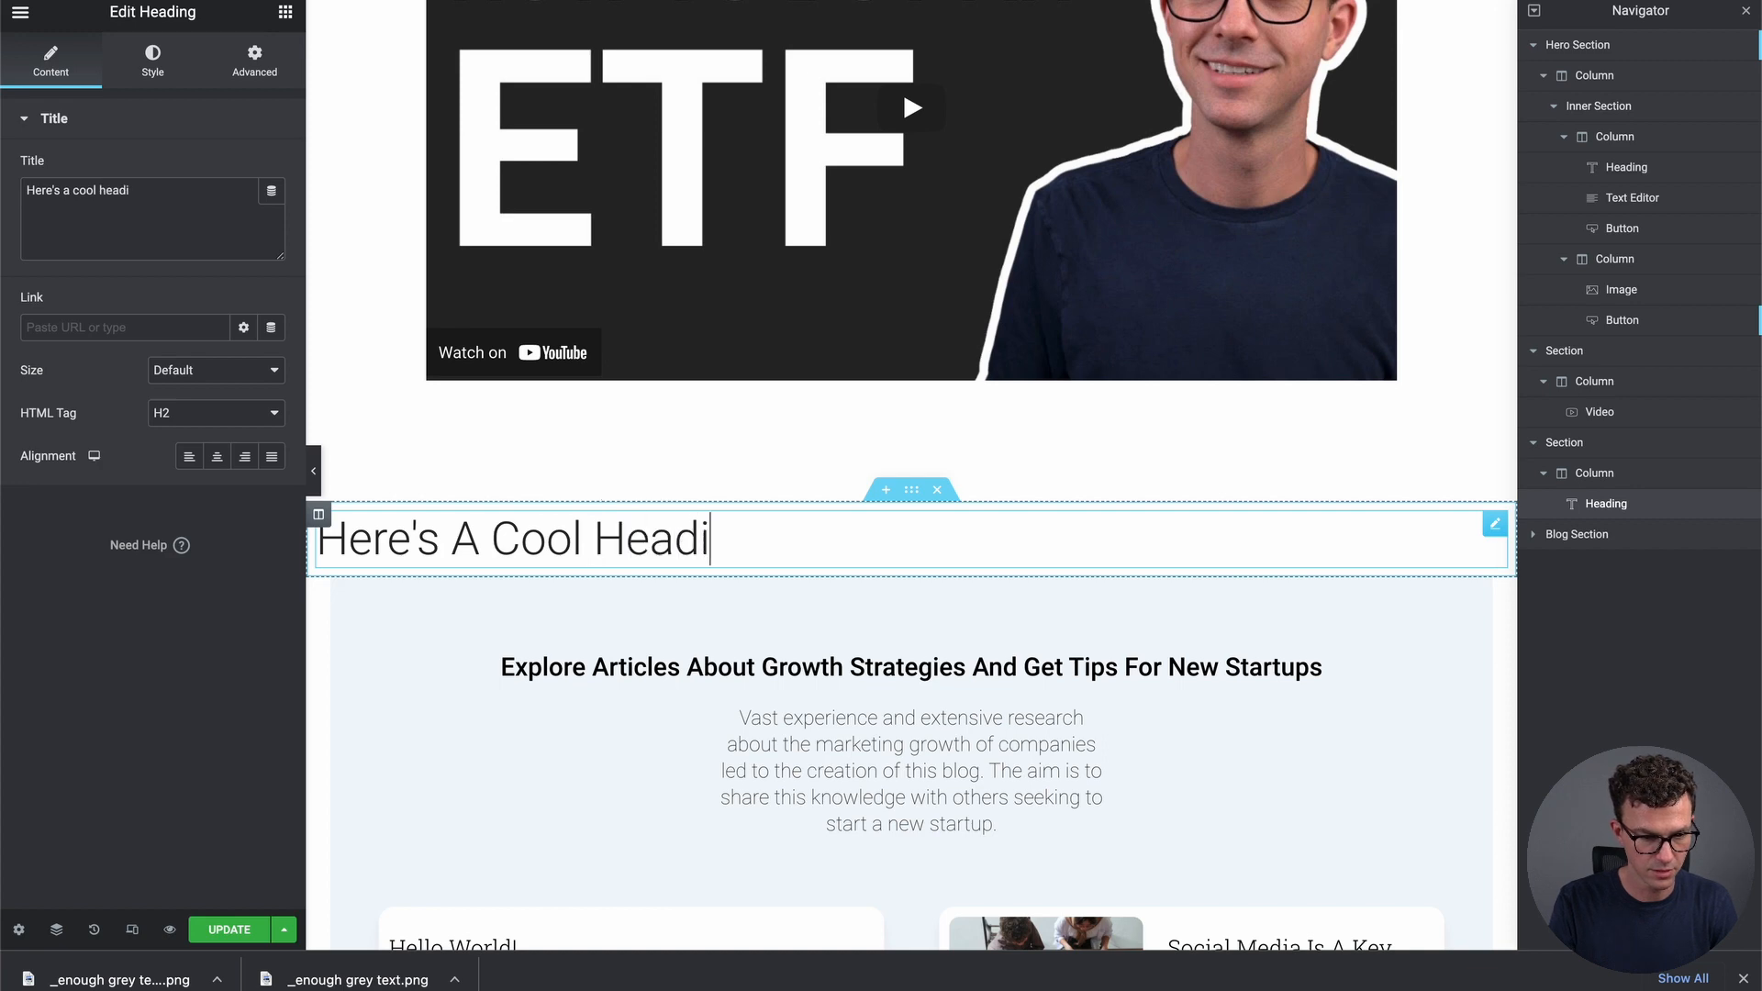
{"action": "type", "text": "t Money"}
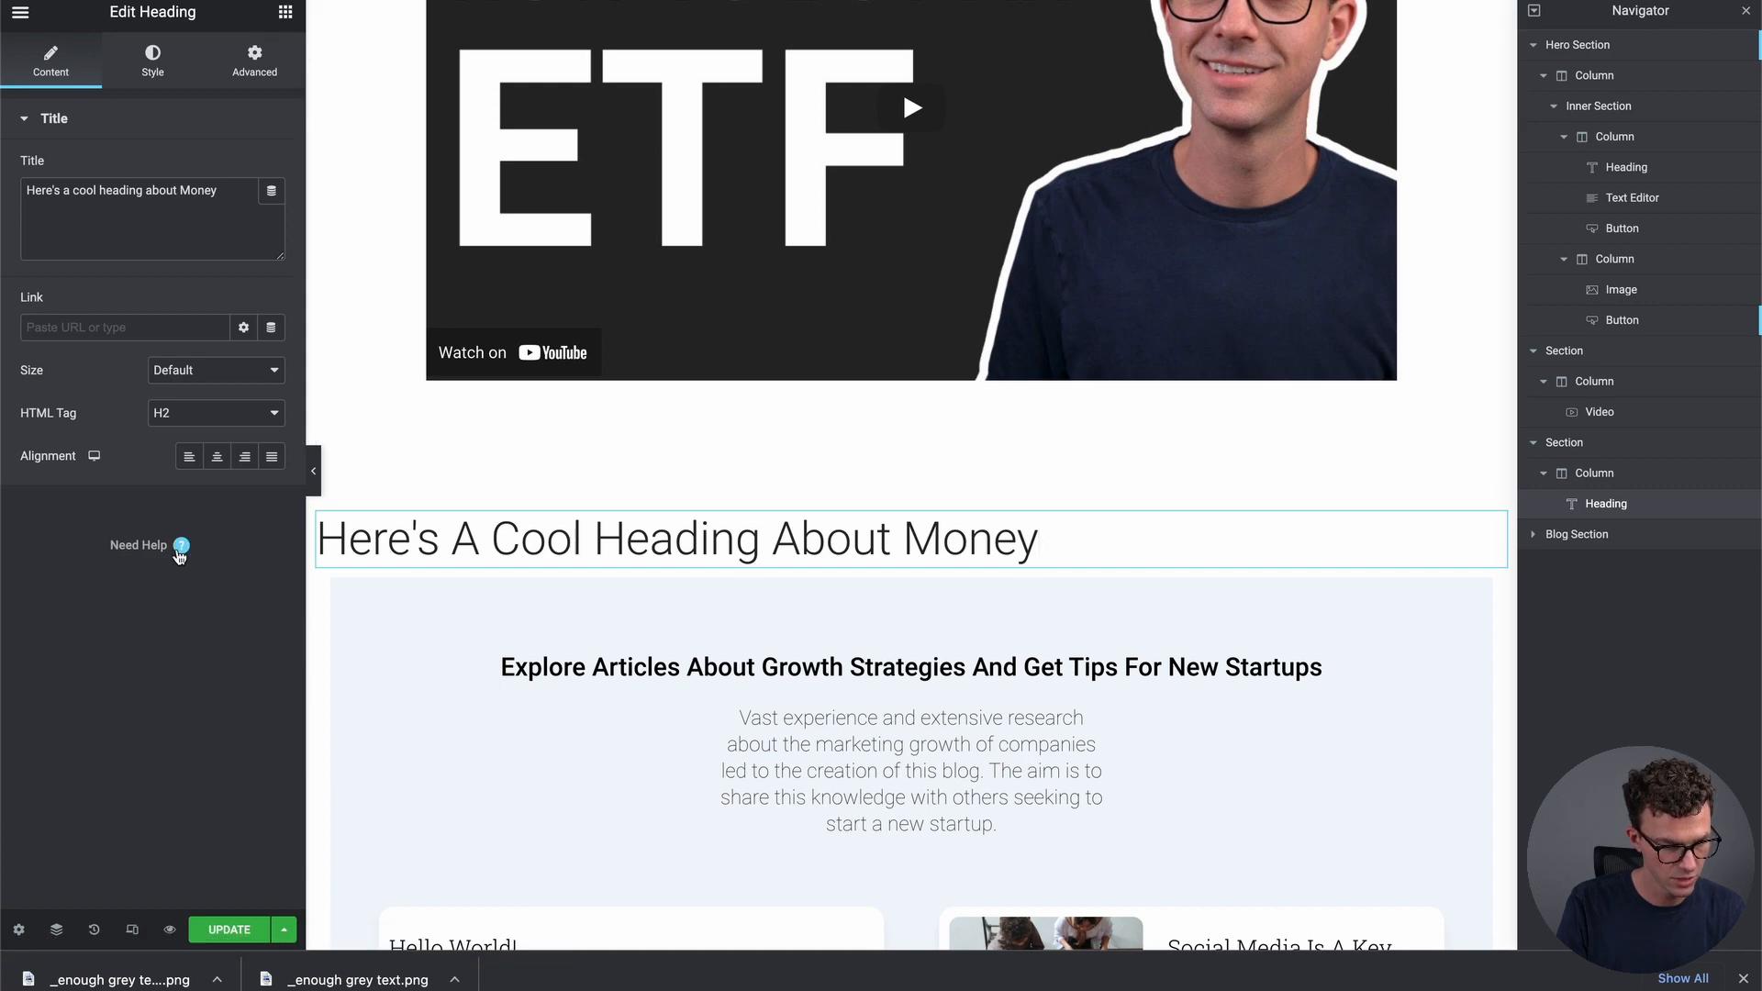
Return to the Elements panel and scroll down to the PRO widget category
{"action": "left_click", "coordinate": [285, 12]}
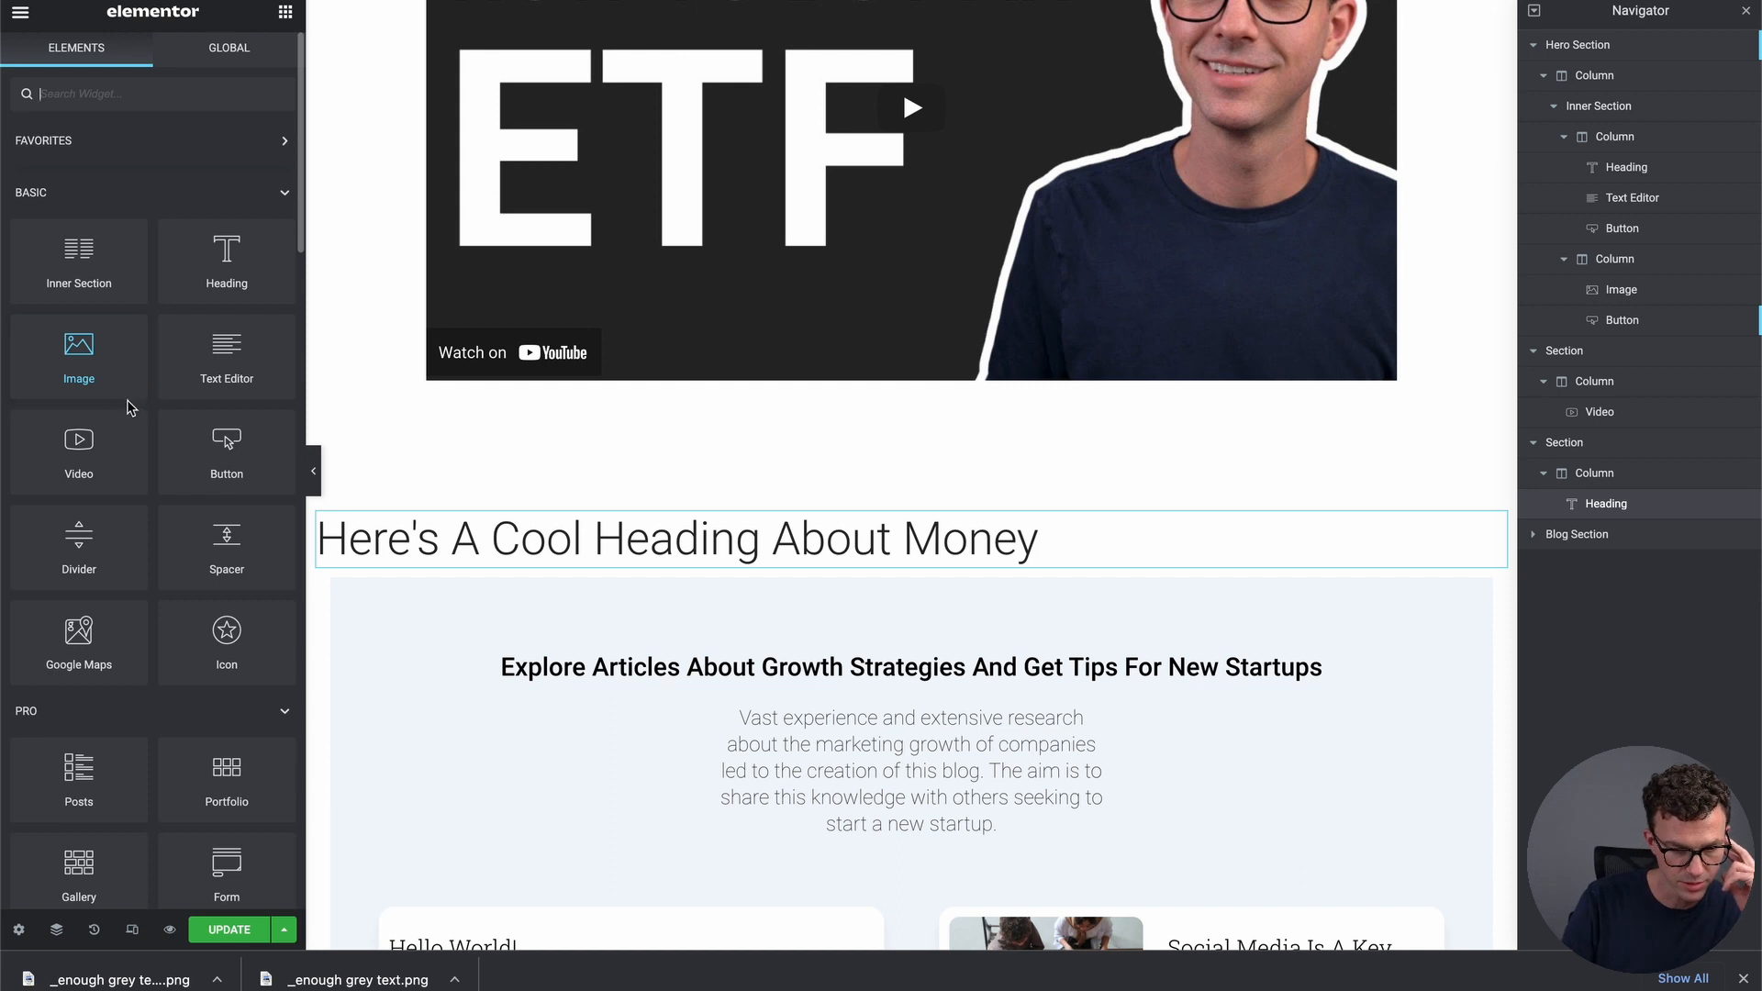
{"action": "scroll", "coordinate": [126, 401], "scroll_direction": "down", "scroll_amount": 1}
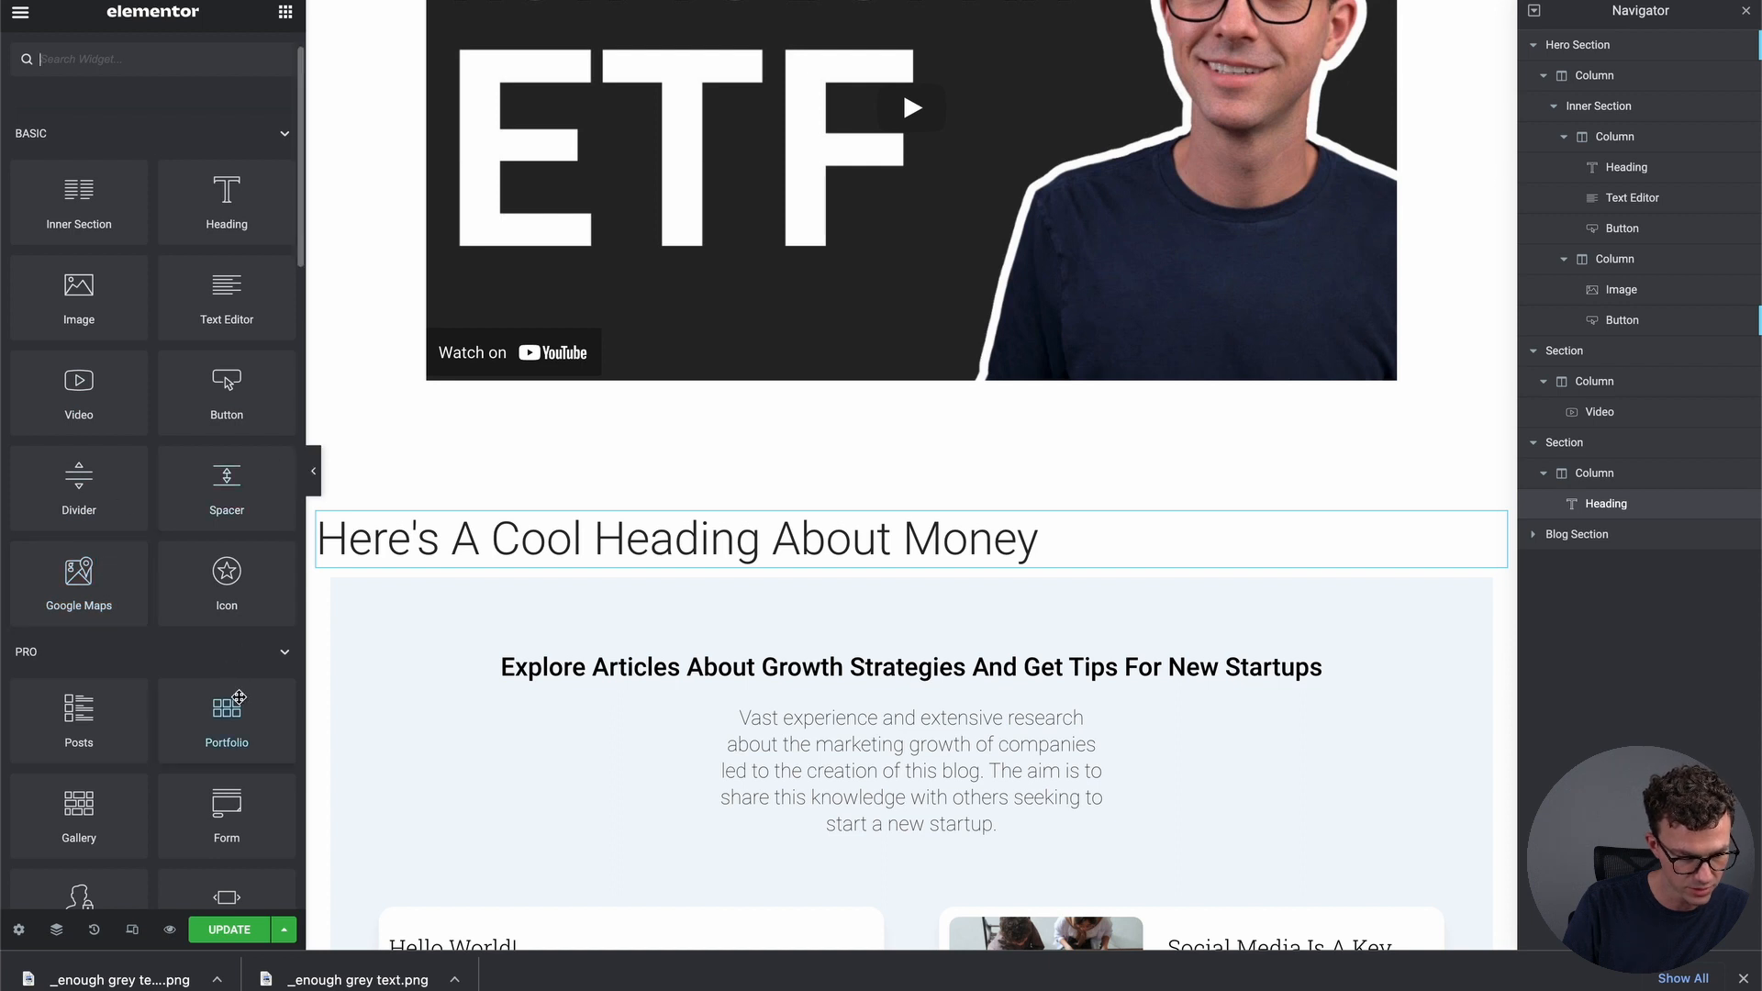
{"action": "scroll", "coordinate": [190, 680], "scroll_direction": "down", "scroll_amount": 3}
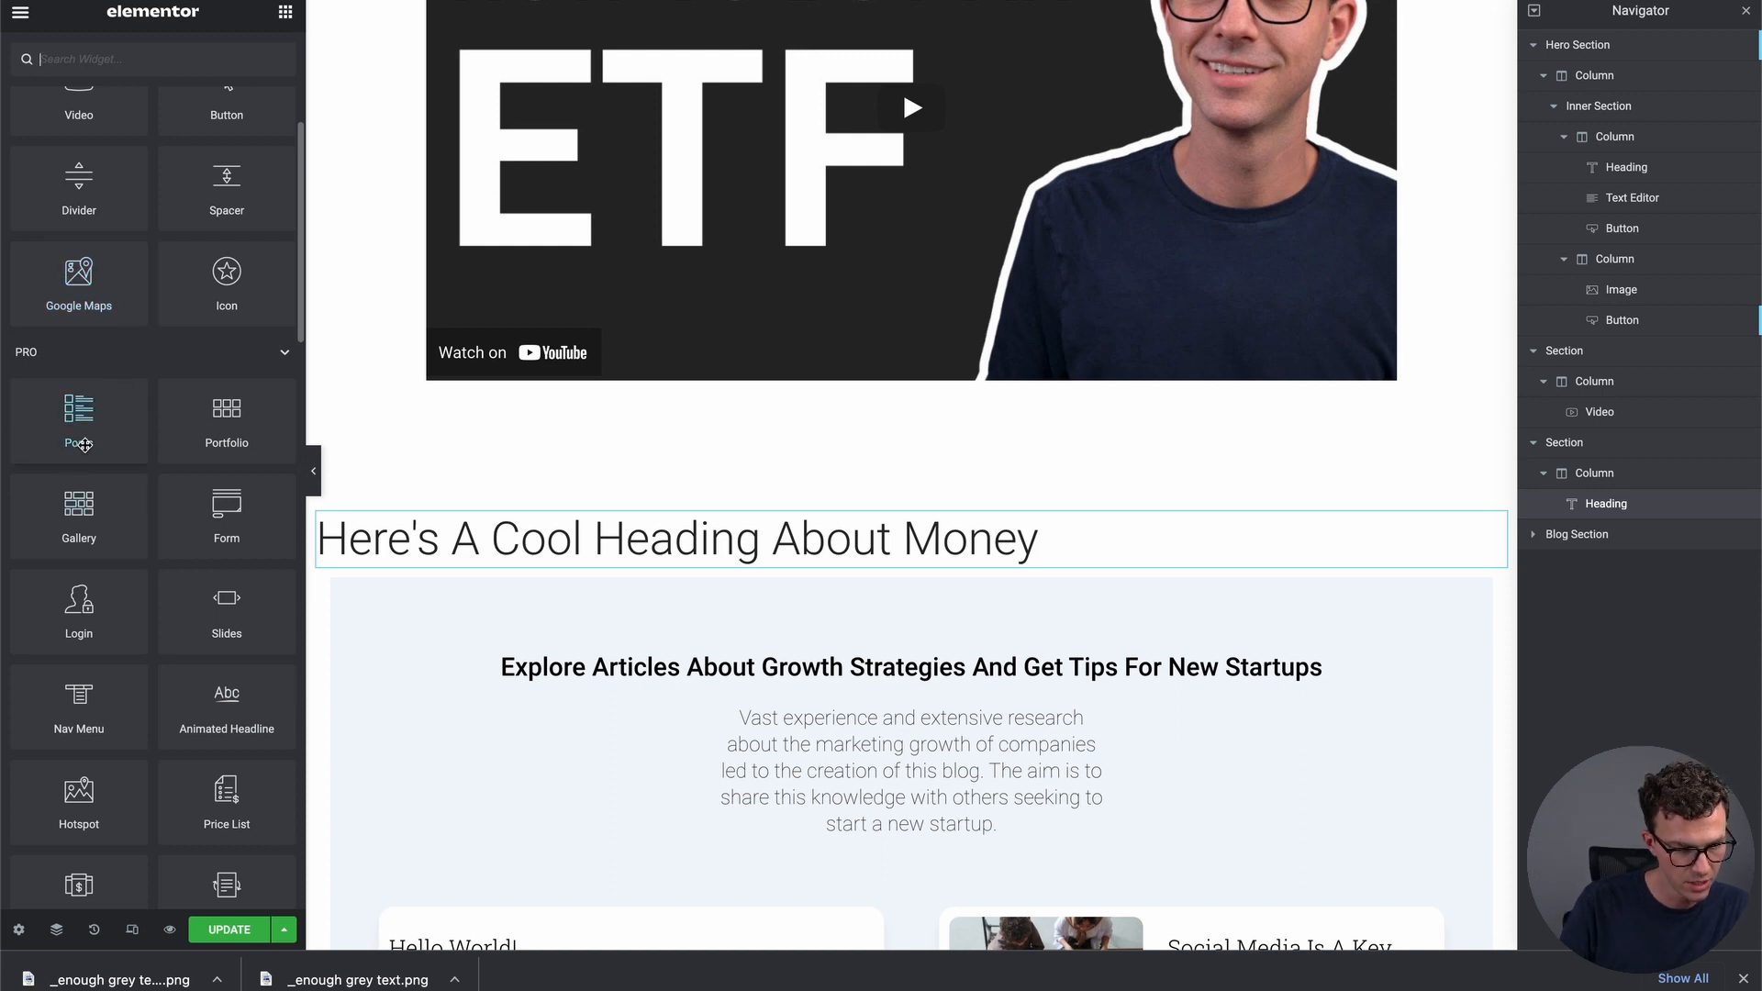
{"action": "scroll", "coordinate": [71, 602], "scroll_direction": "down", "scroll_amount": 5}
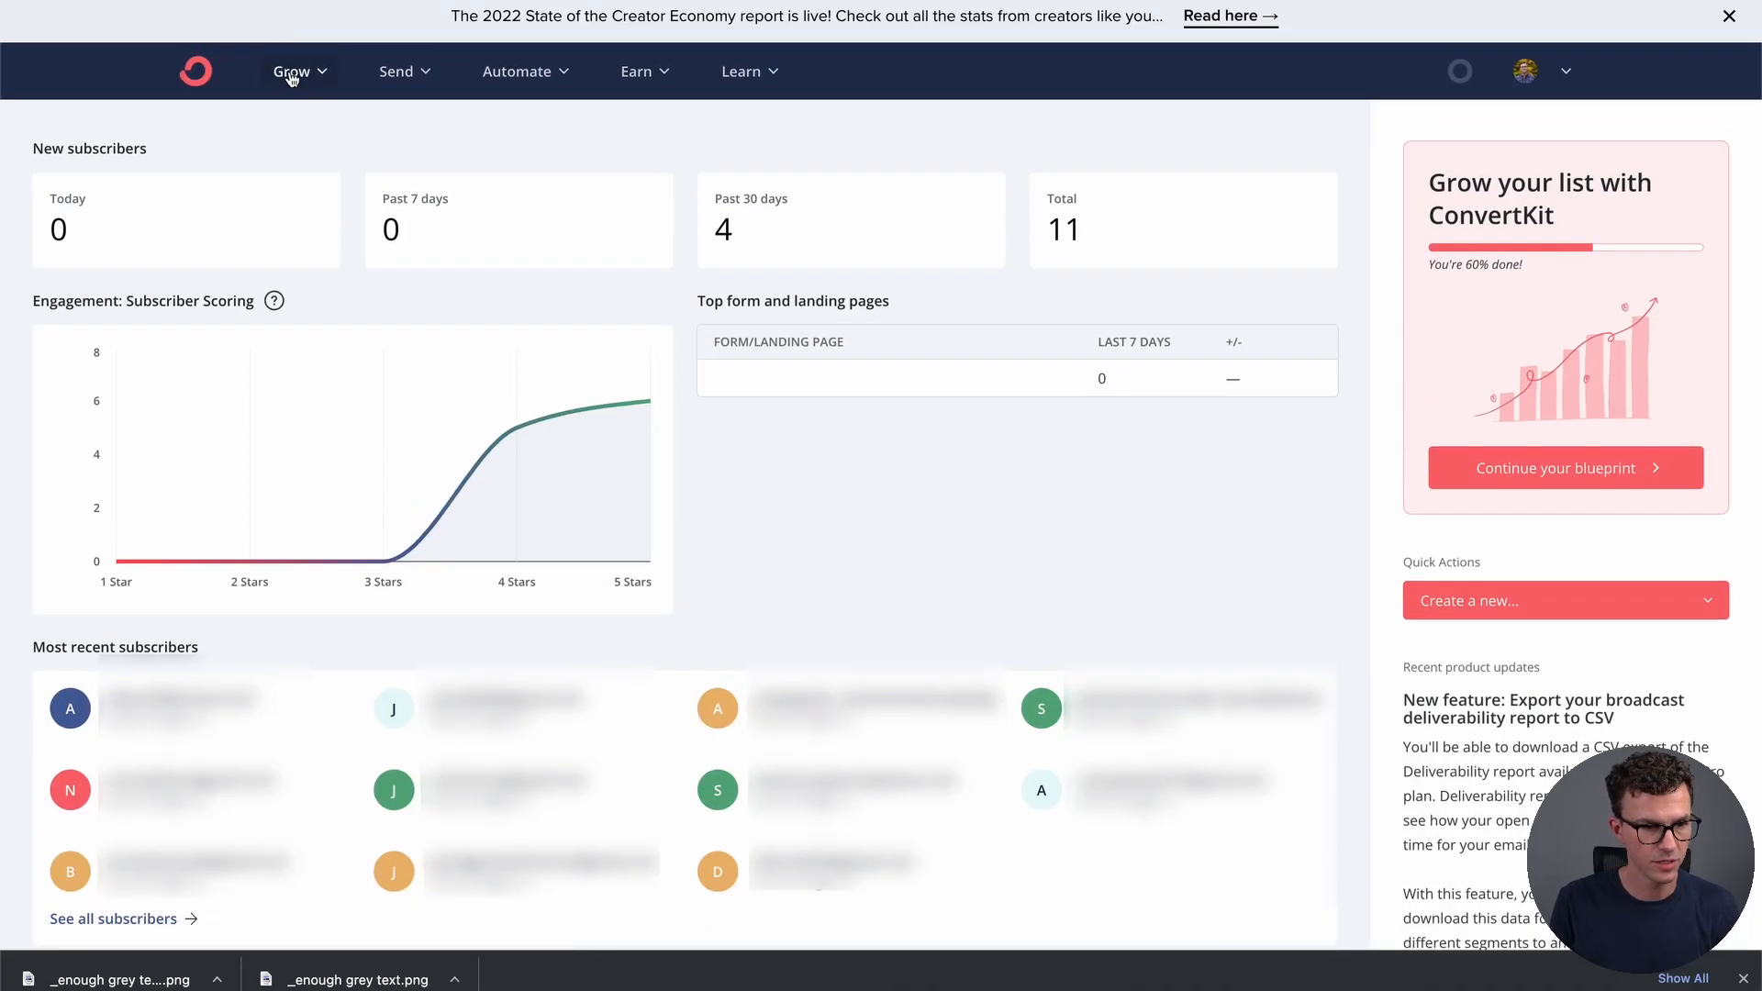
In ConvertKit, open the Automate Your Finances Form from Grow > Landing Pages & Forms
{"action": "left_click", "coordinate": [292, 73]}
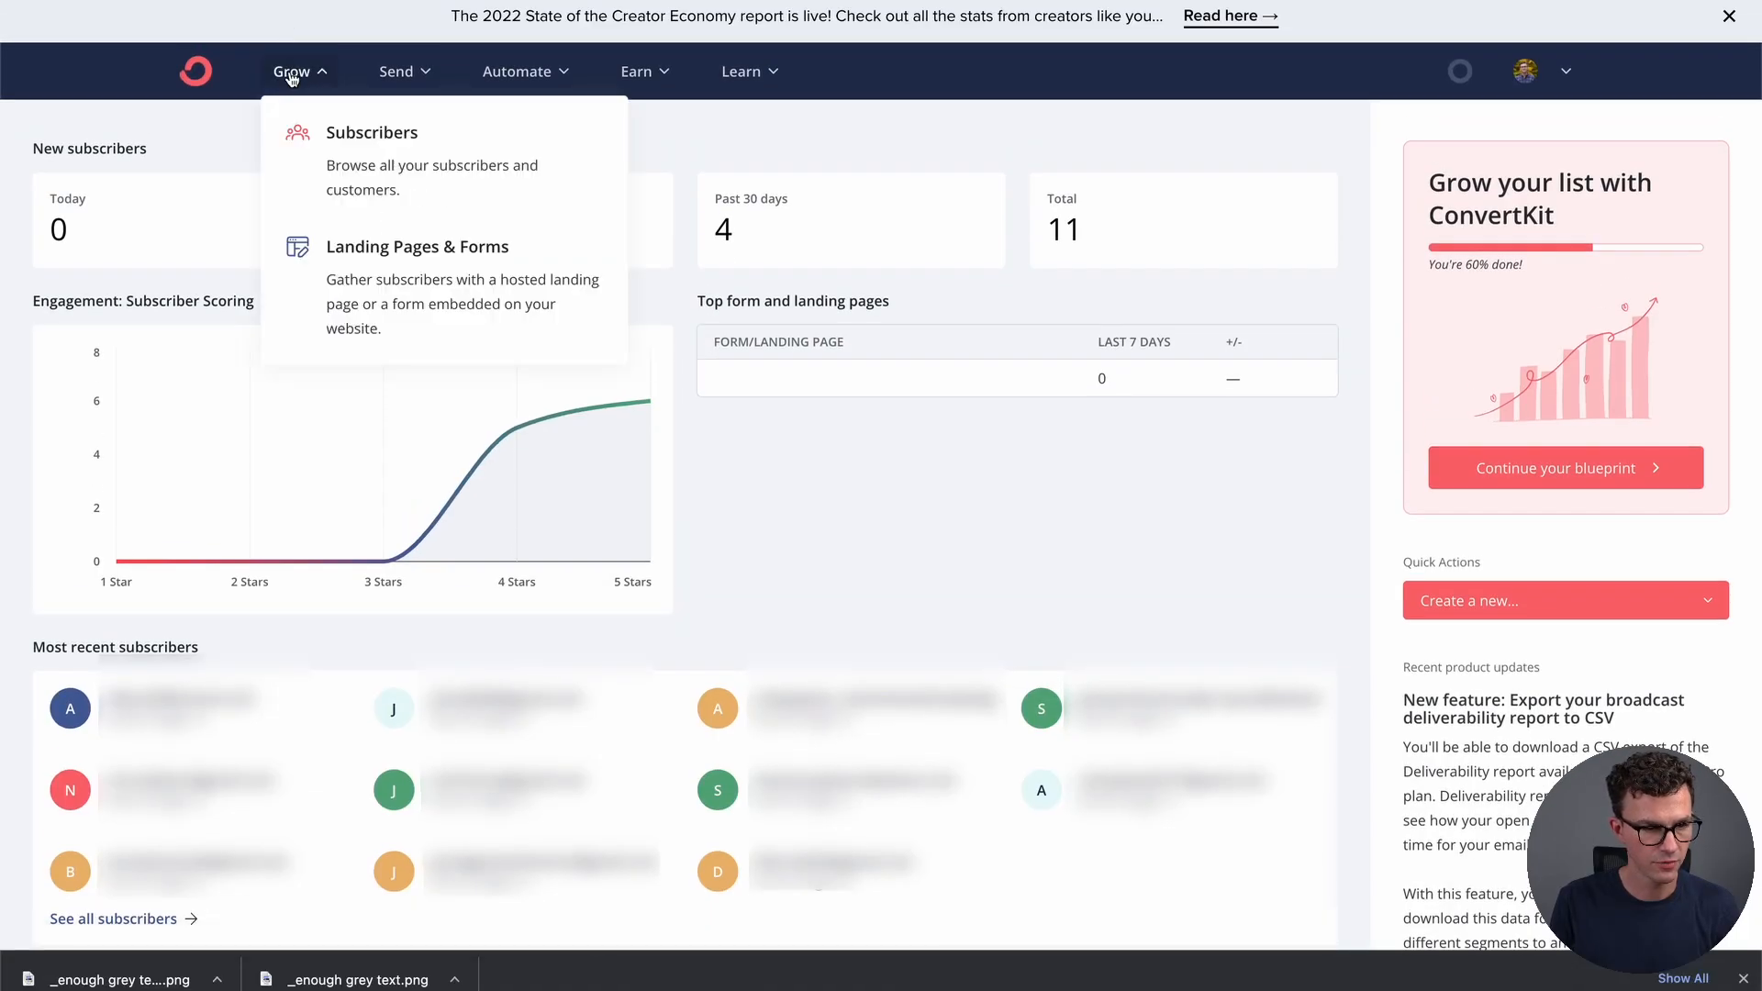
{"action": "left_click", "coordinate": [372, 260]}
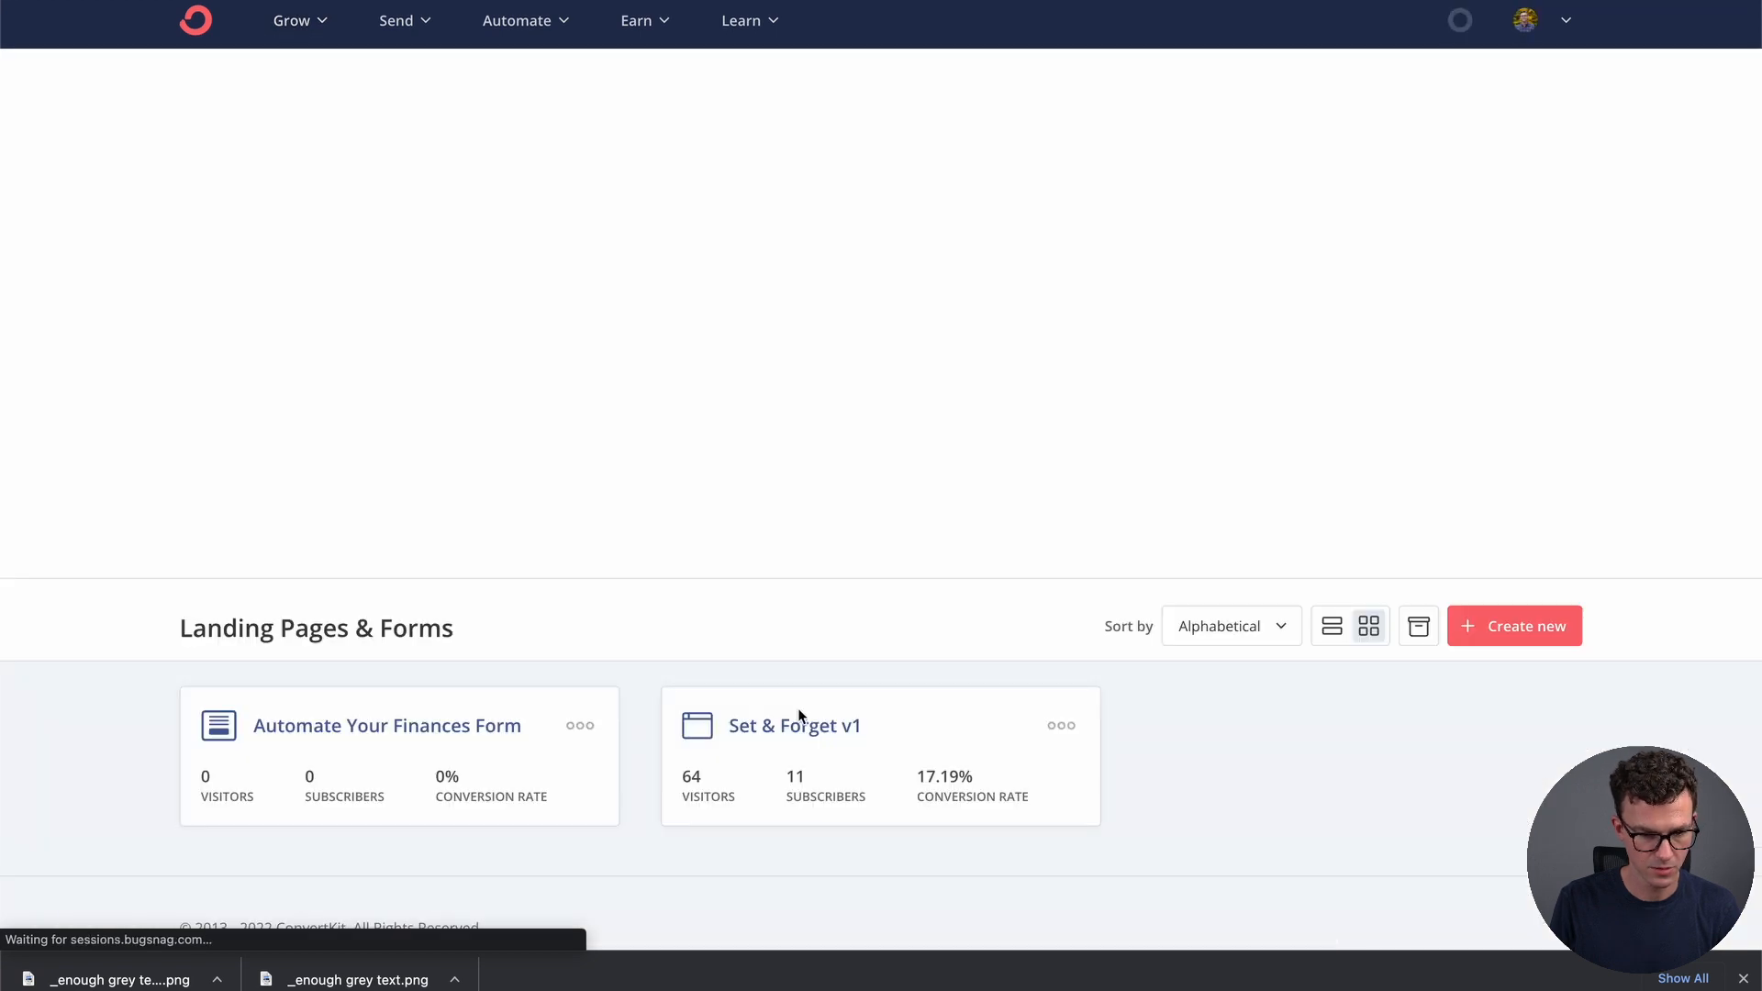
{"action": "scroll", "coordinate": [798, 715], "scroll_direction": "down", "scroll_amount": 1}
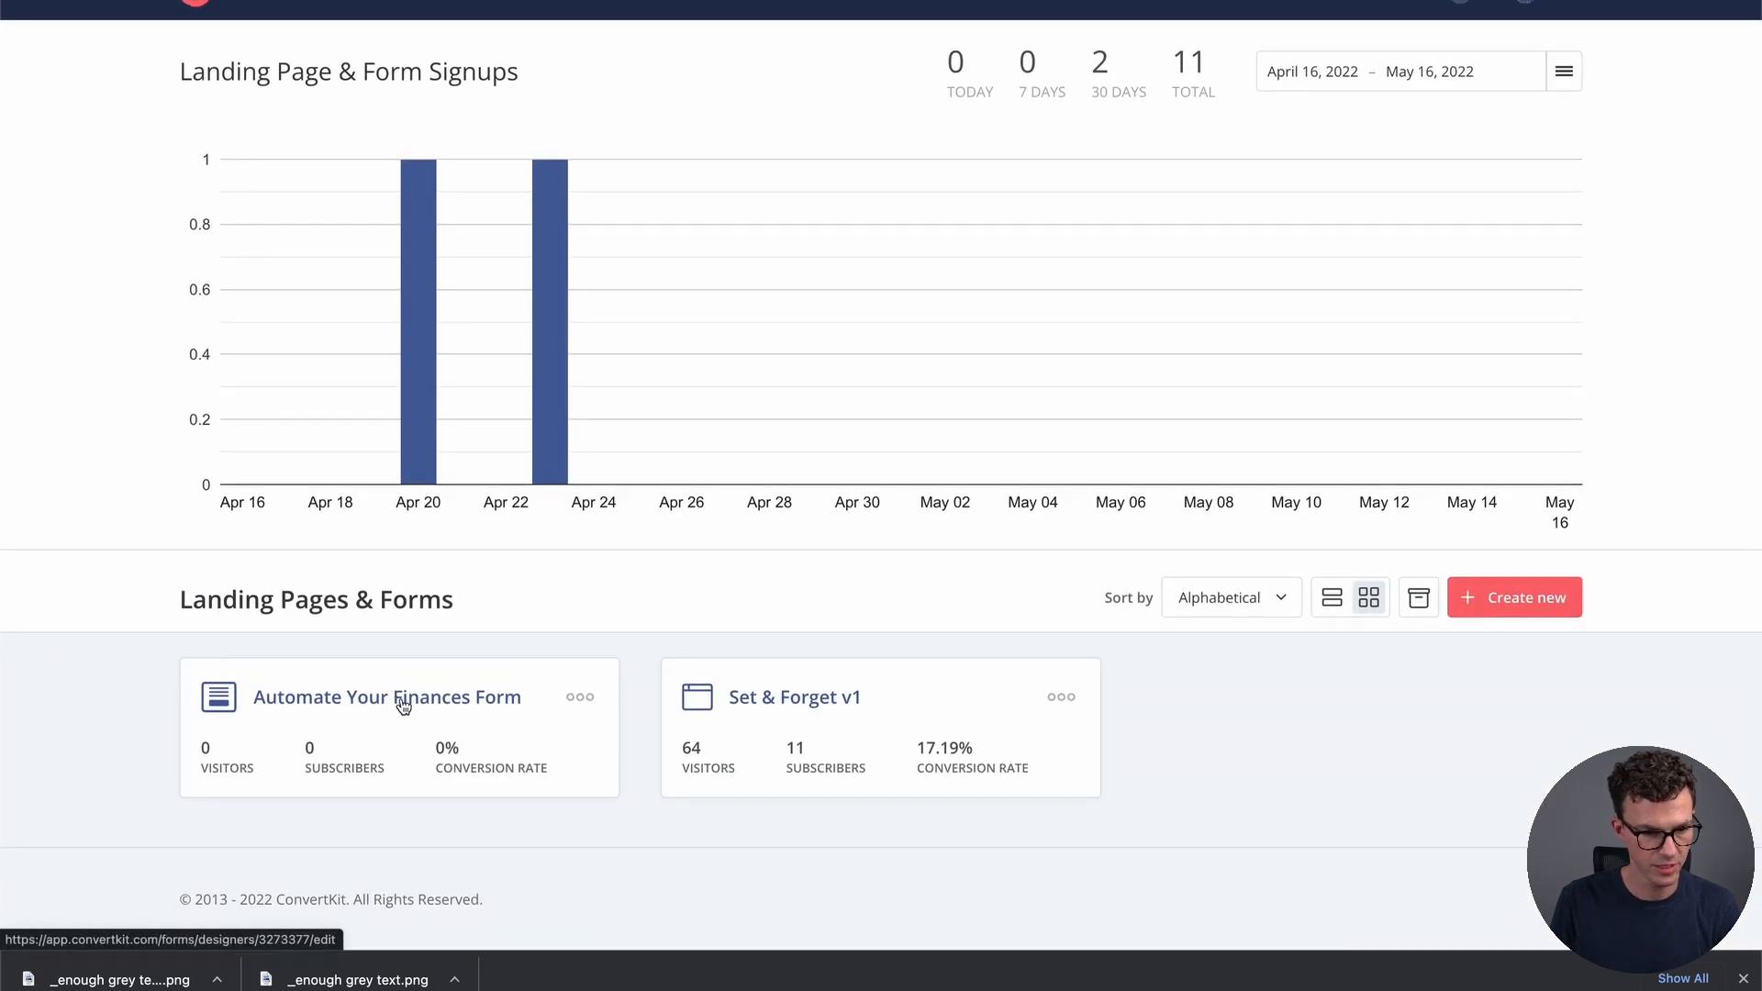
{"action": "left_click", "coordinate": [507, 744]}
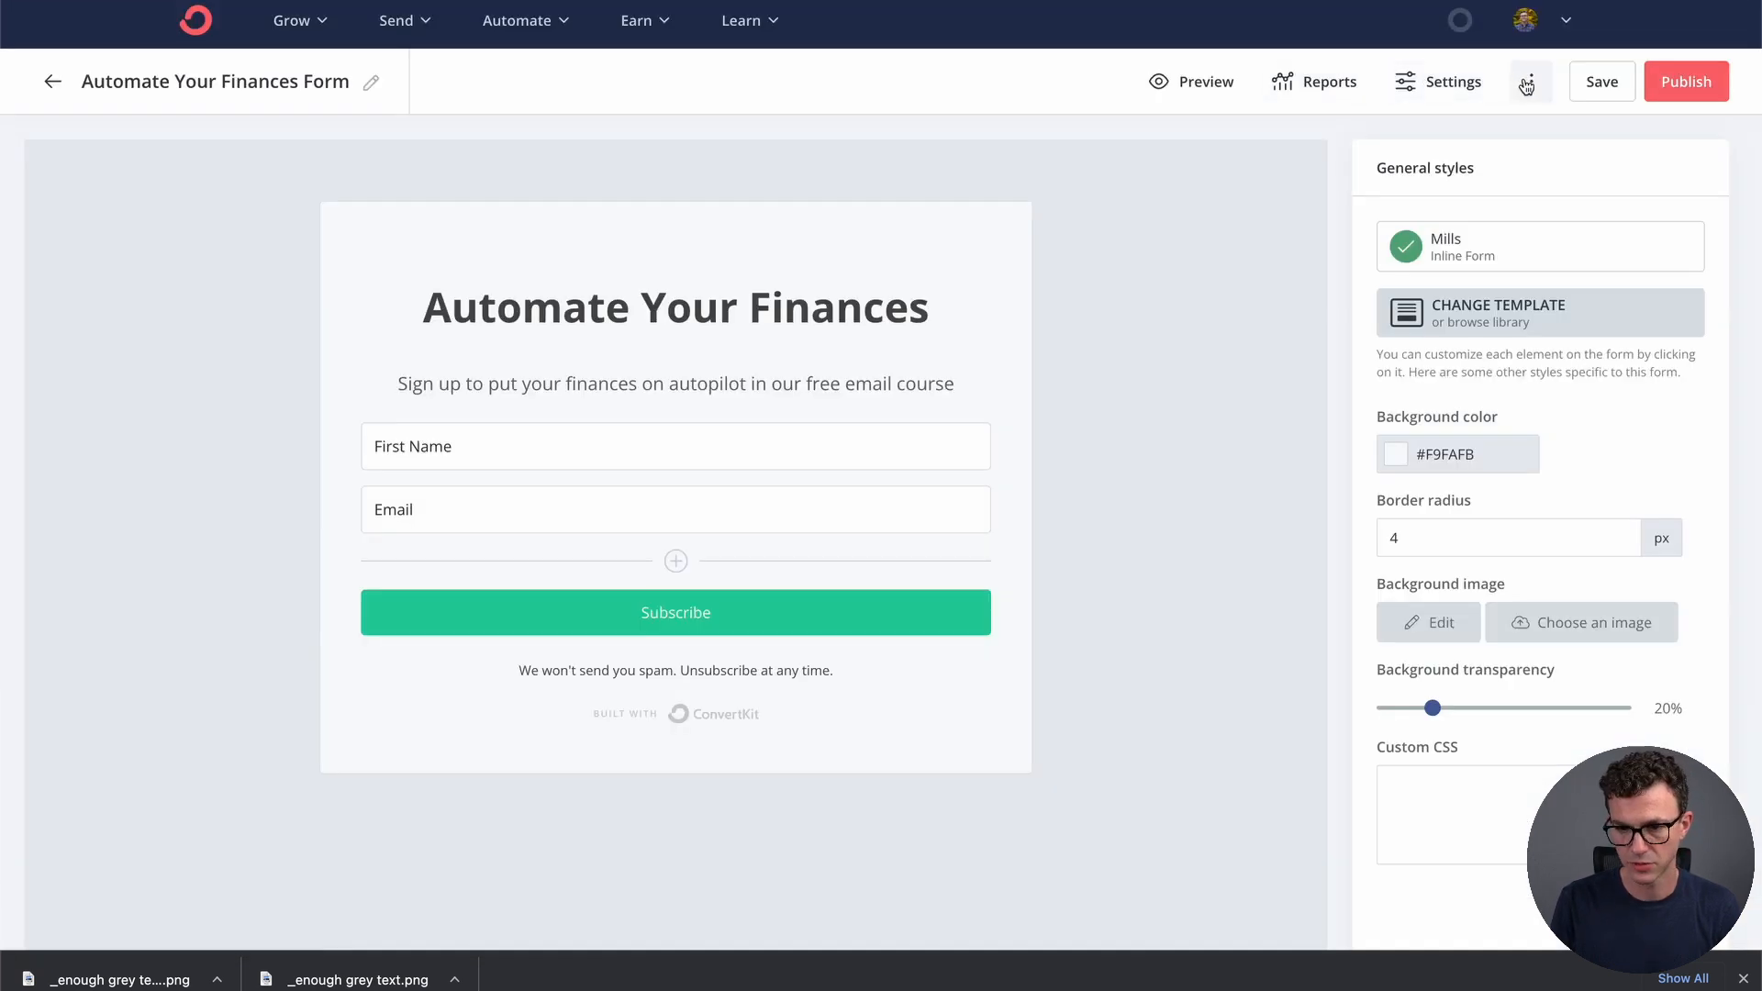
Copy the form's HTML embed code and return to the Elementor editor
{"action": "left_click", "coordinate": [1663, 84]}
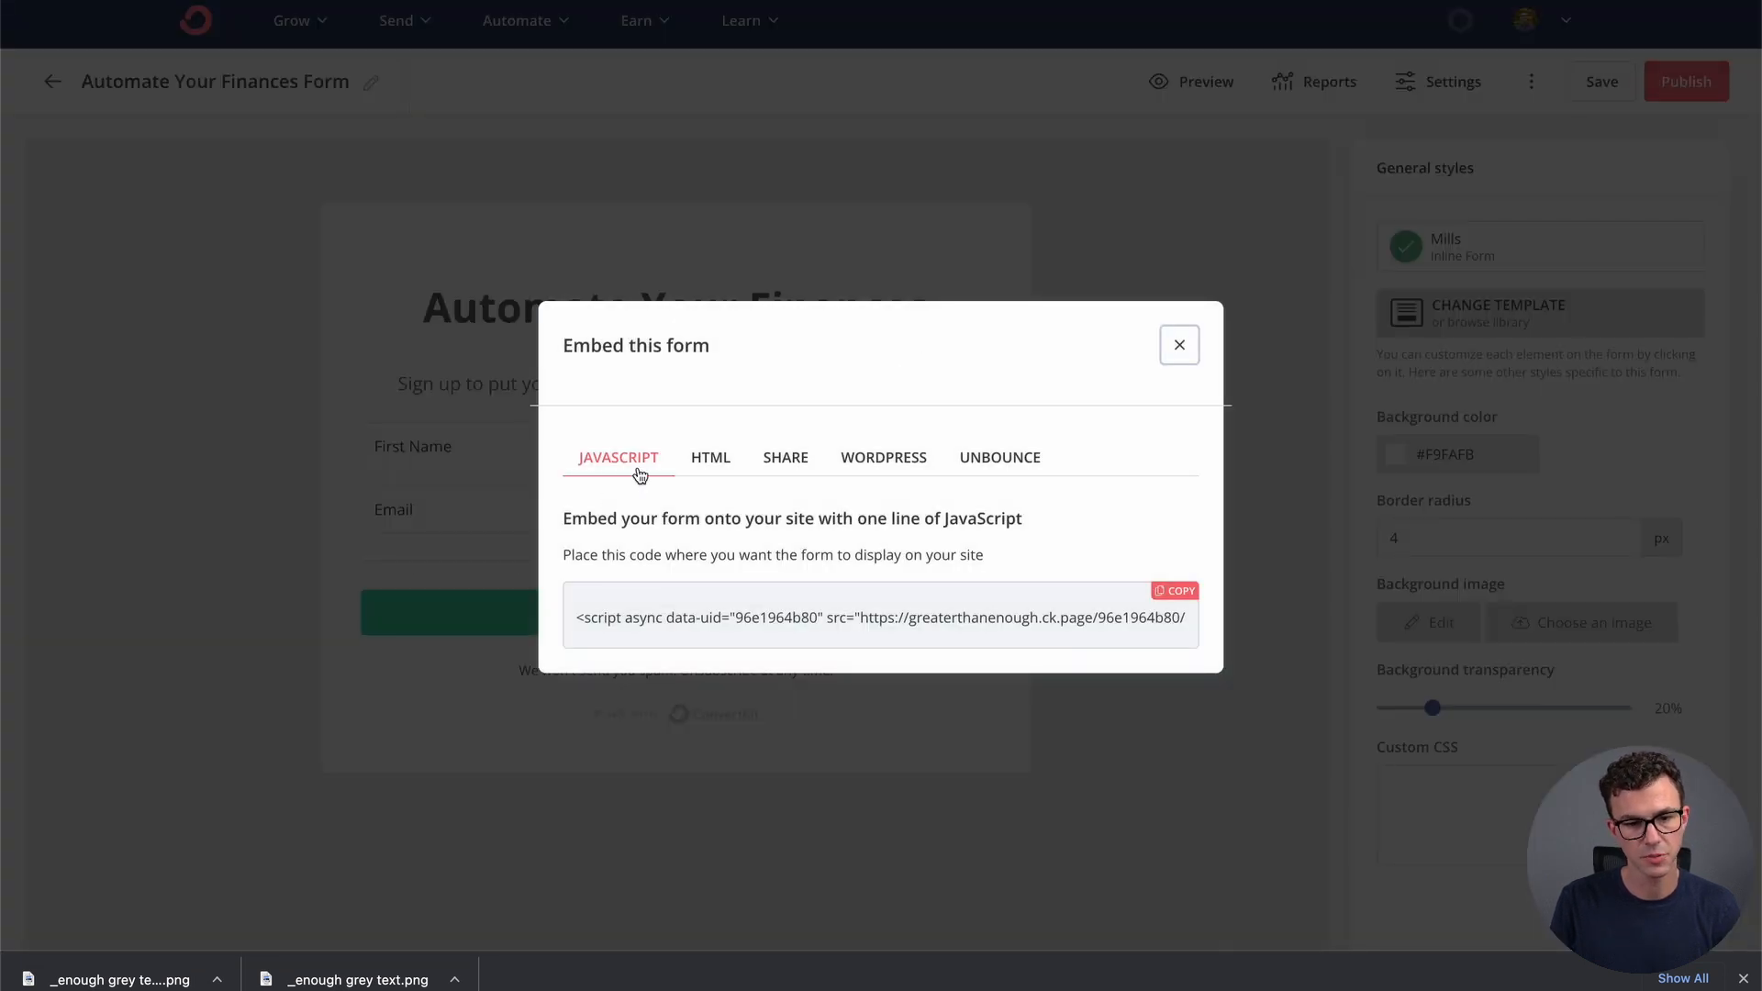
{"action": "left_click", "coordinate": [711, 459]}
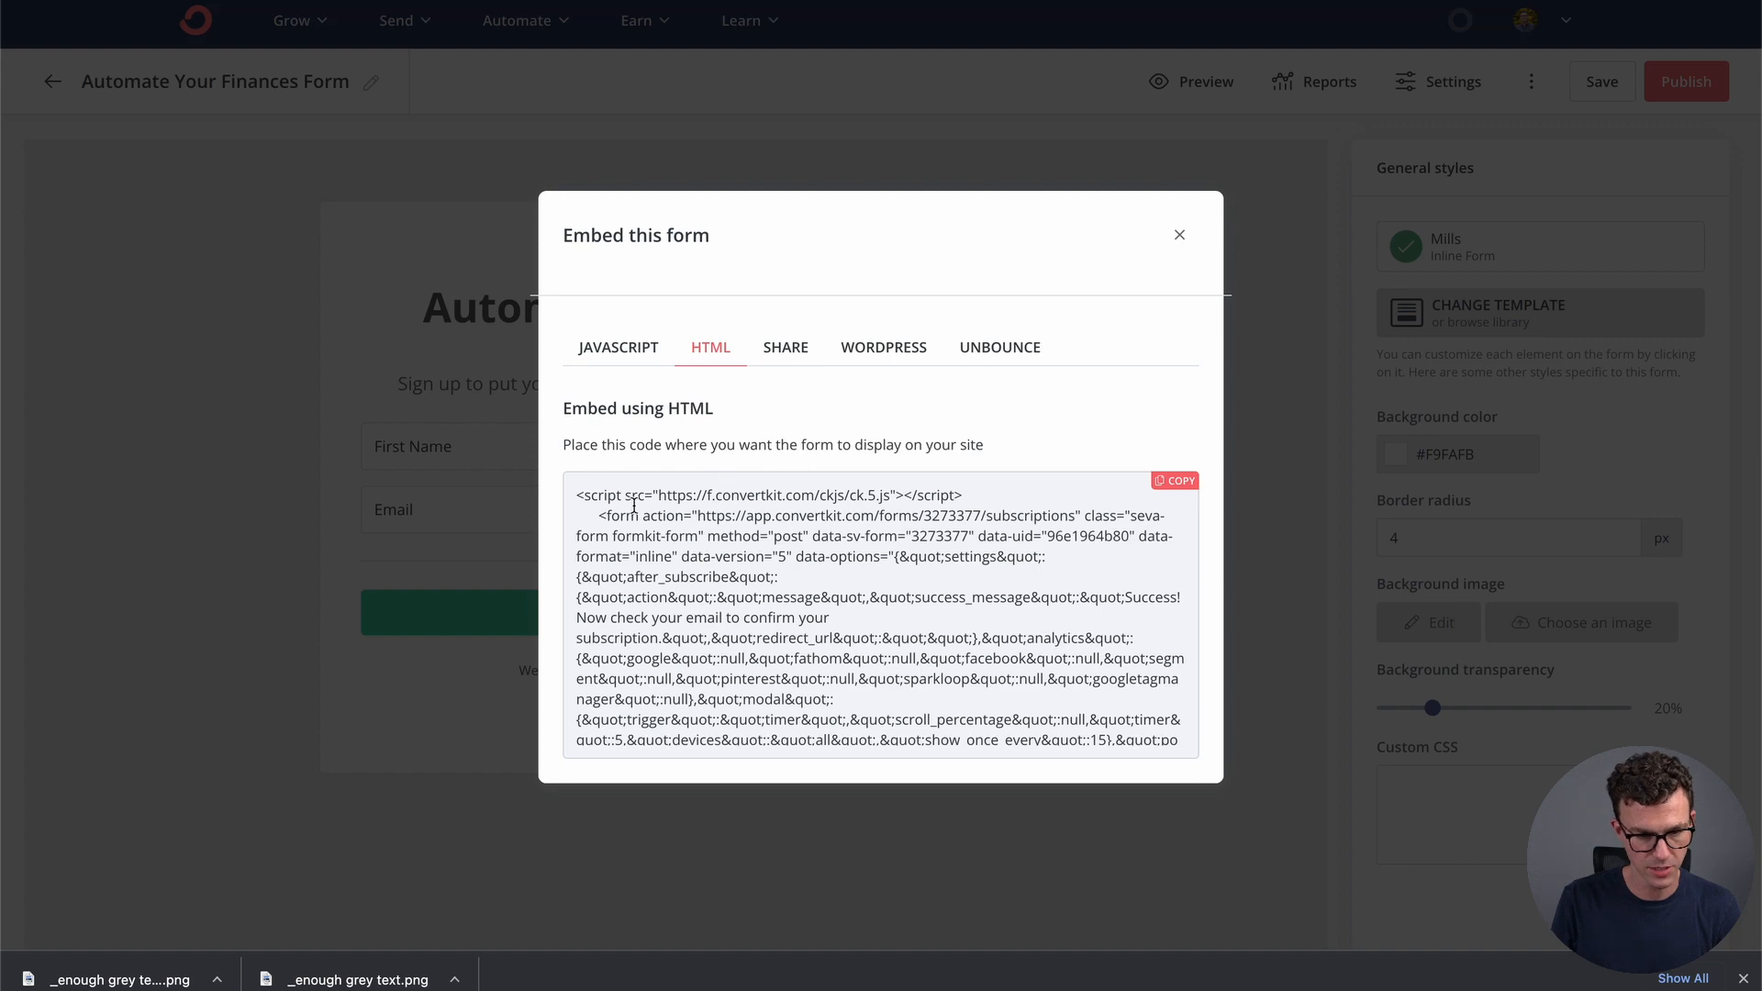
{"action": "triple_click", "coordinate": [598, 498]}
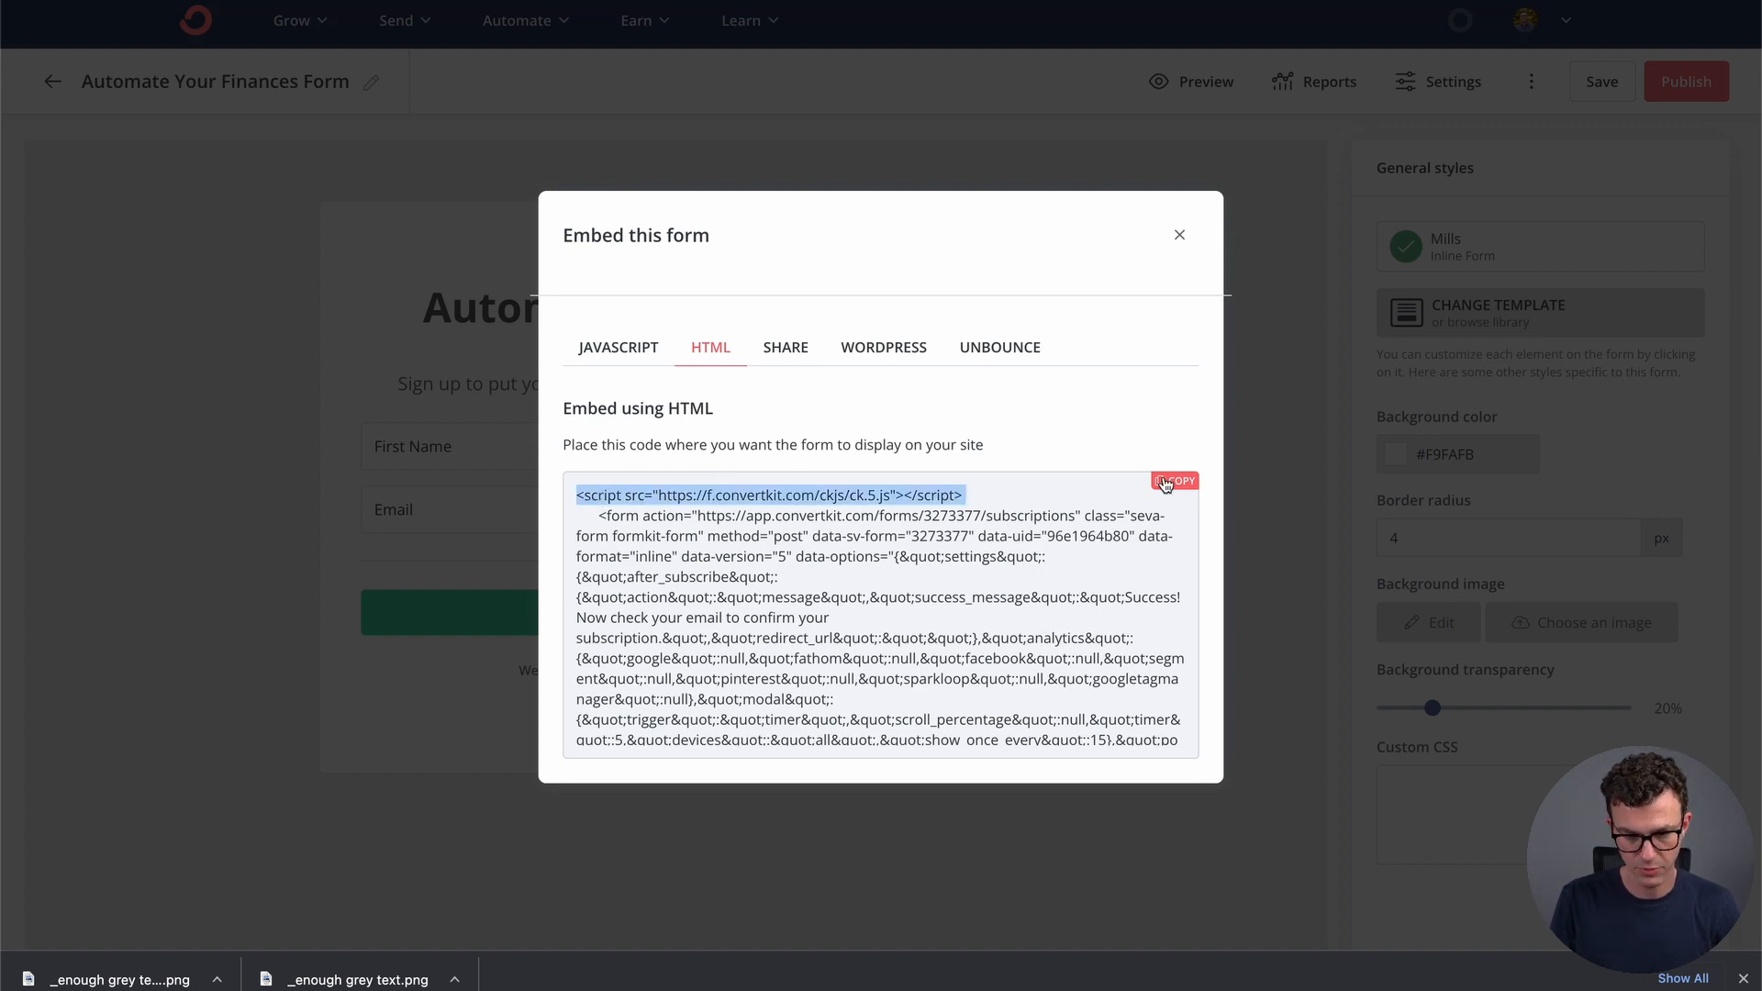
{"action": "left_click", "coordinate": [1165, 482]}
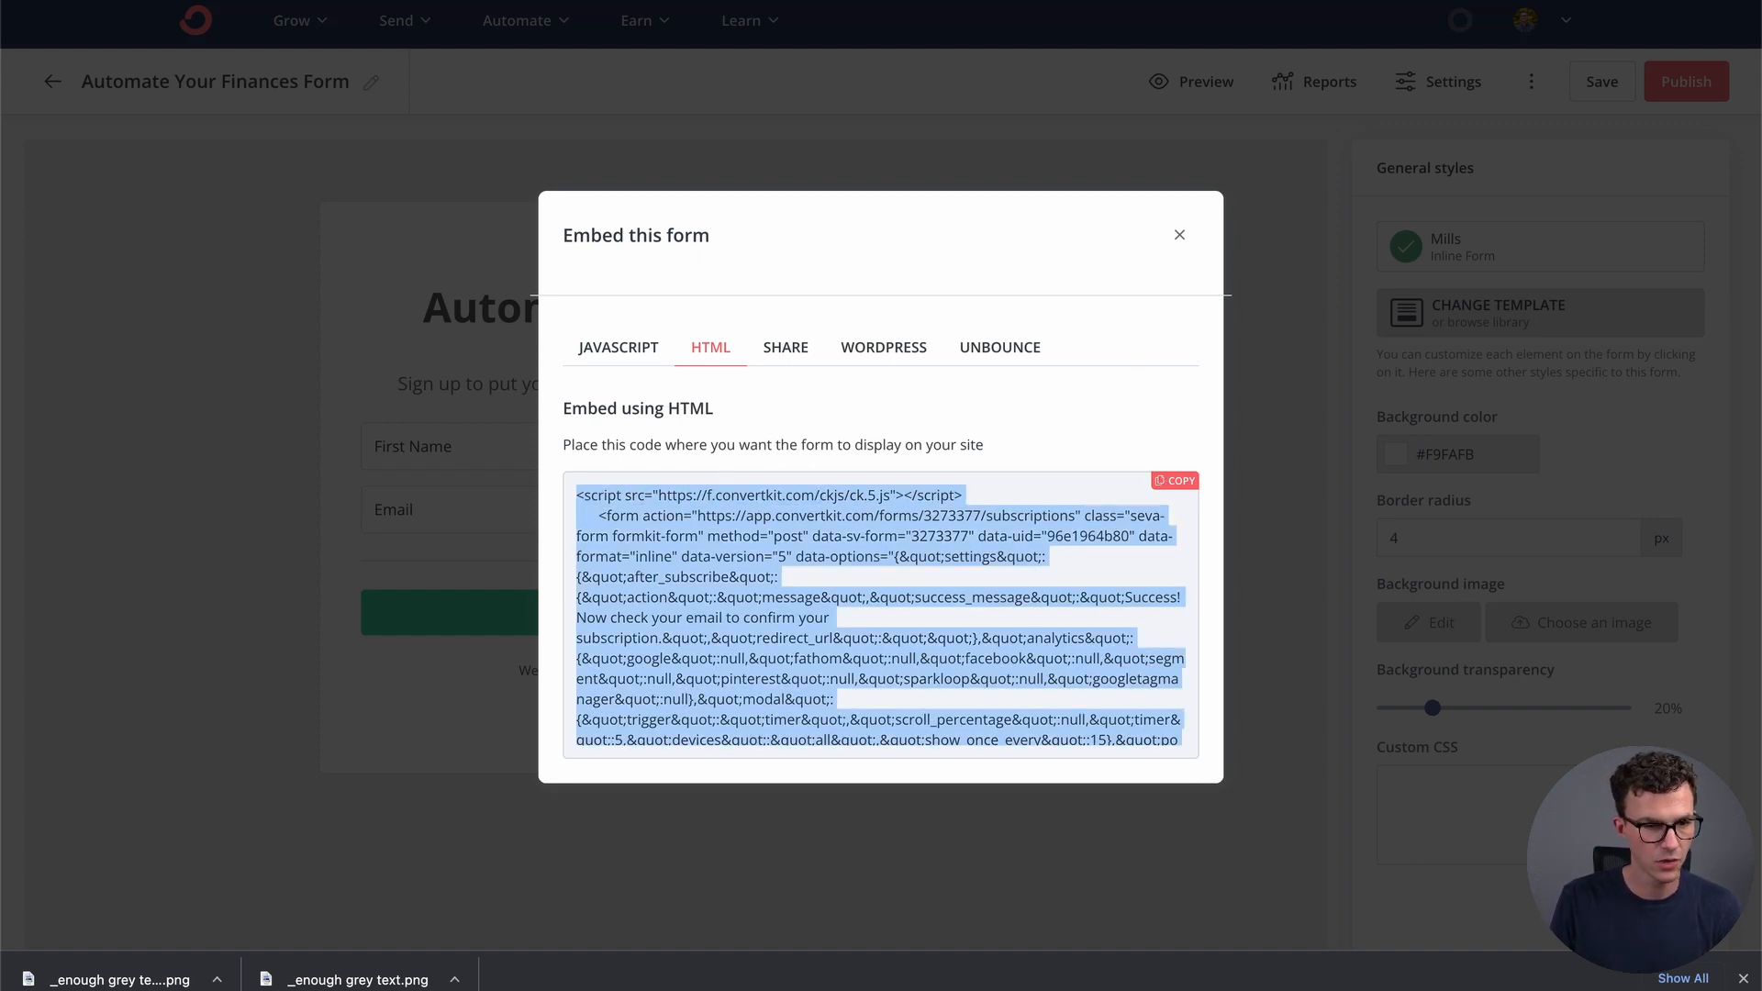
{"action": "left_click", "coordinate": [588, 2]}
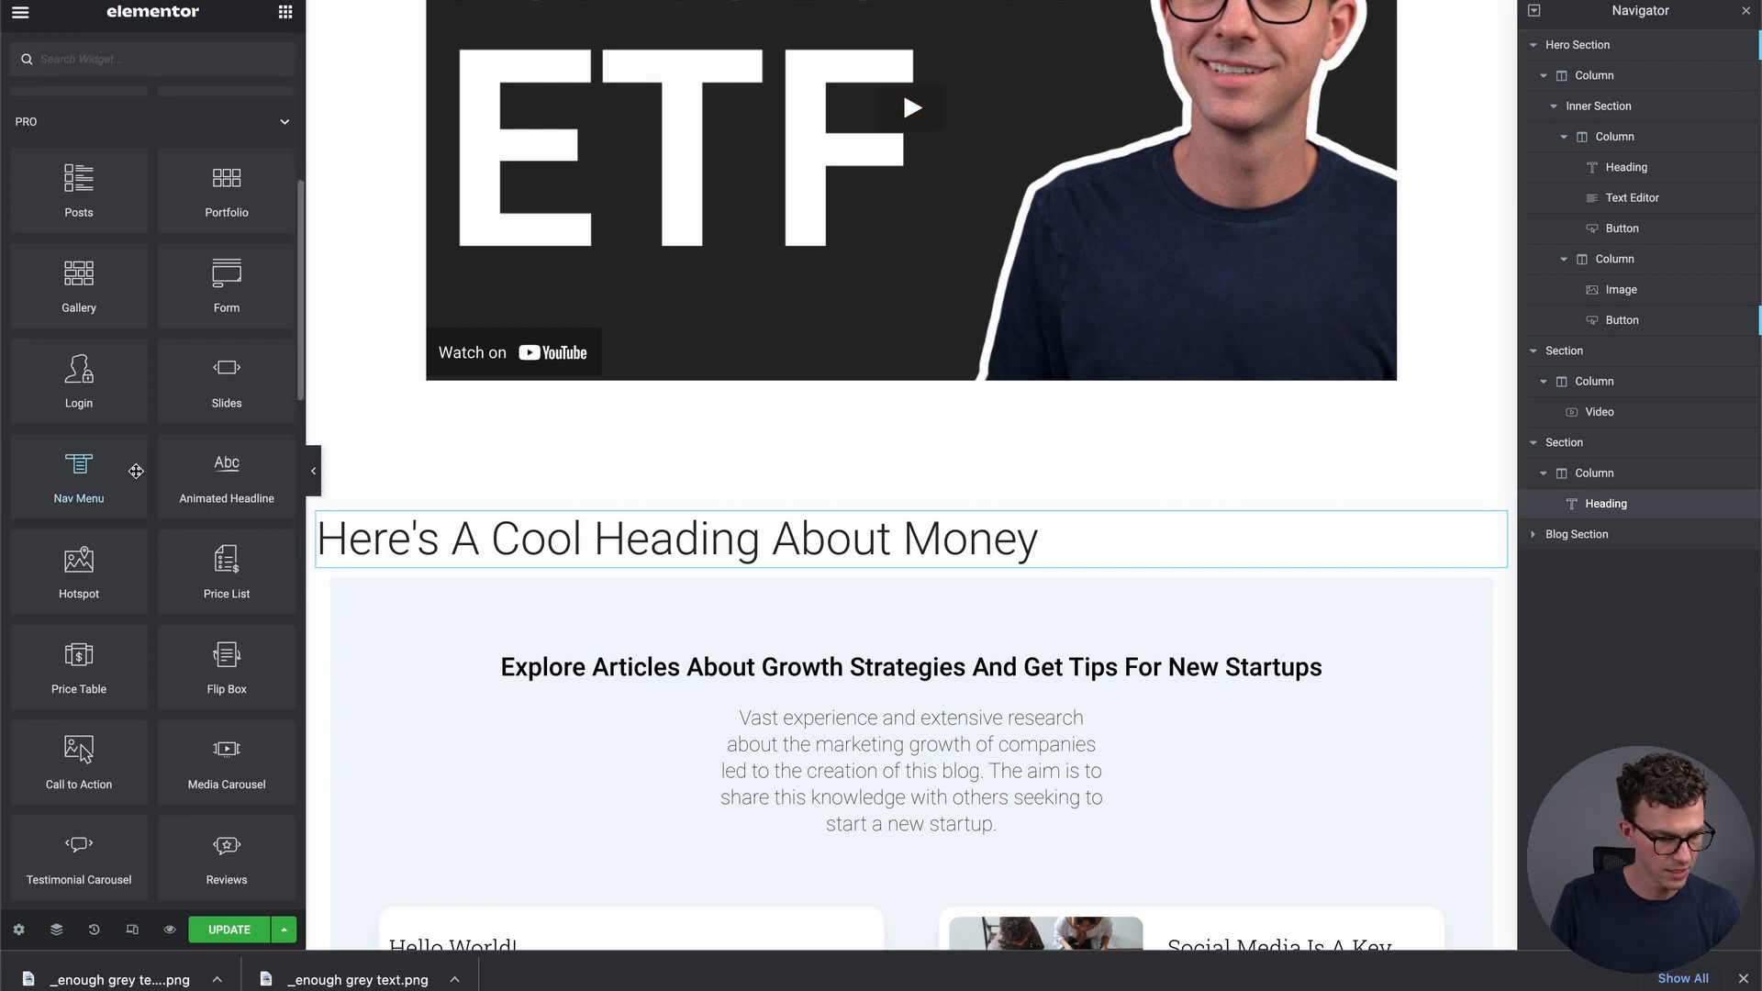
Add an HTML widget below the money heading and paste the ConvertKit embed code into it
{"action": "scroll", "coordinate": [187, 659], "scroll_direction": "down", "scroll_amount": 3}
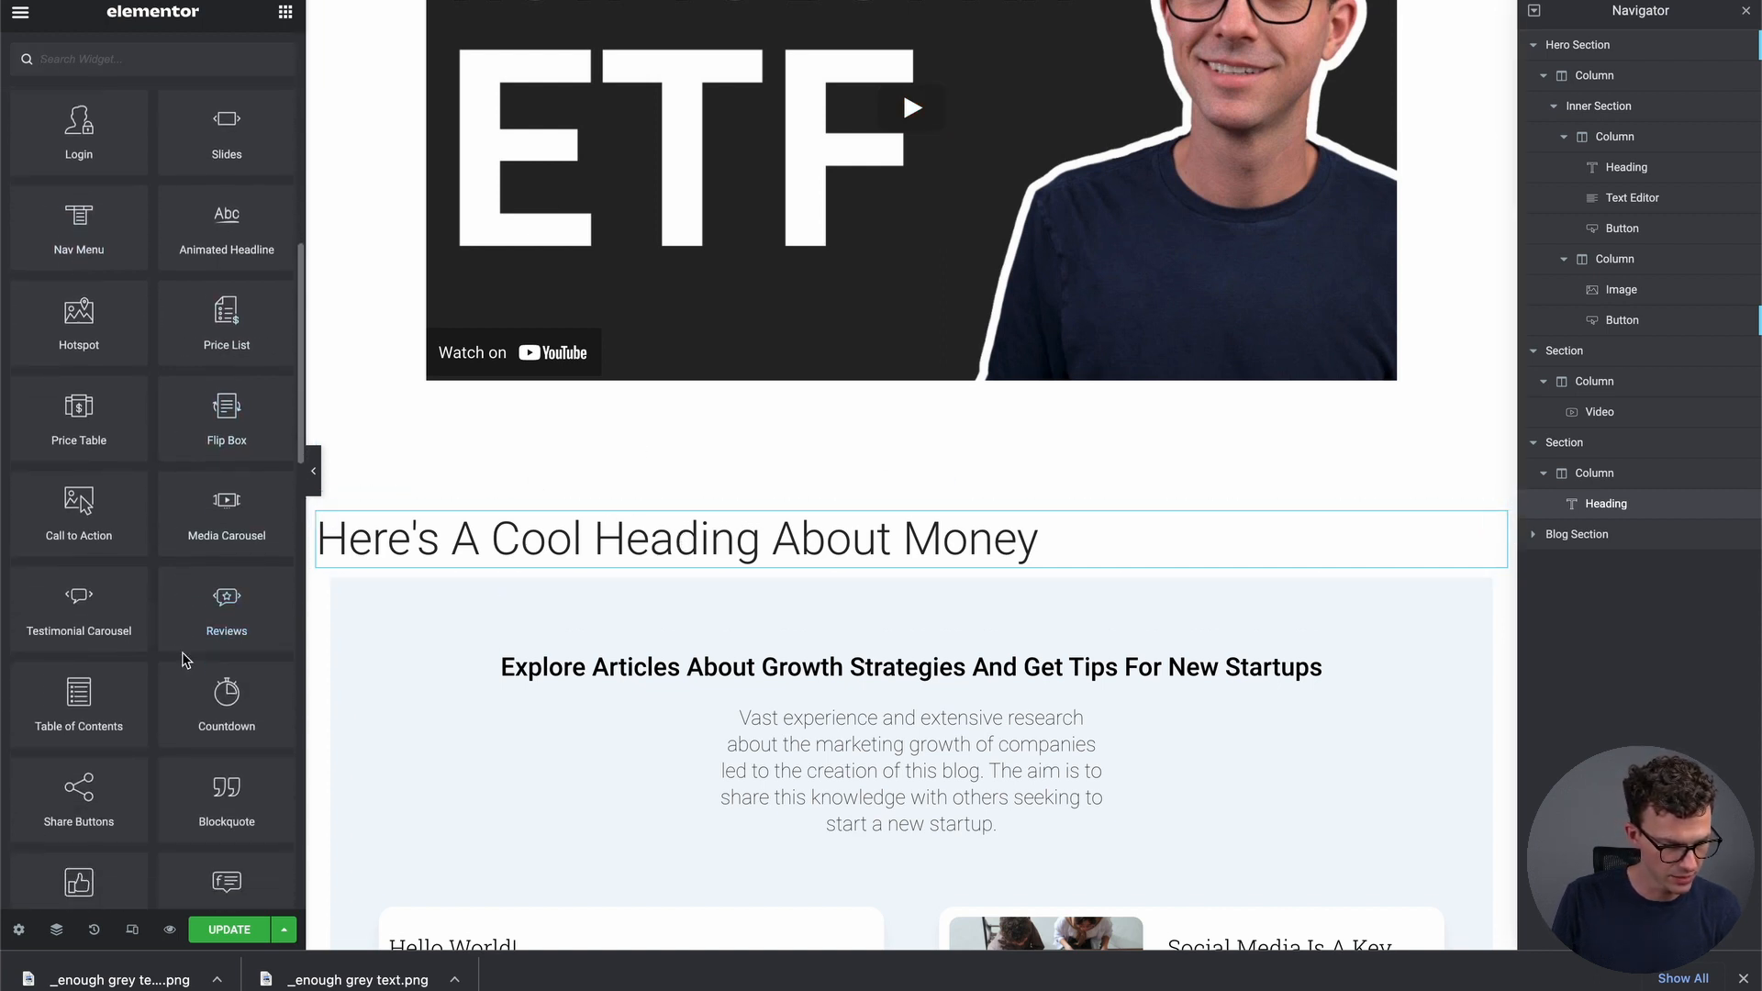
{"action": "scroll", "coordinate": [186, 659], "scroll_direction": "down", "scroll_amount": 15}
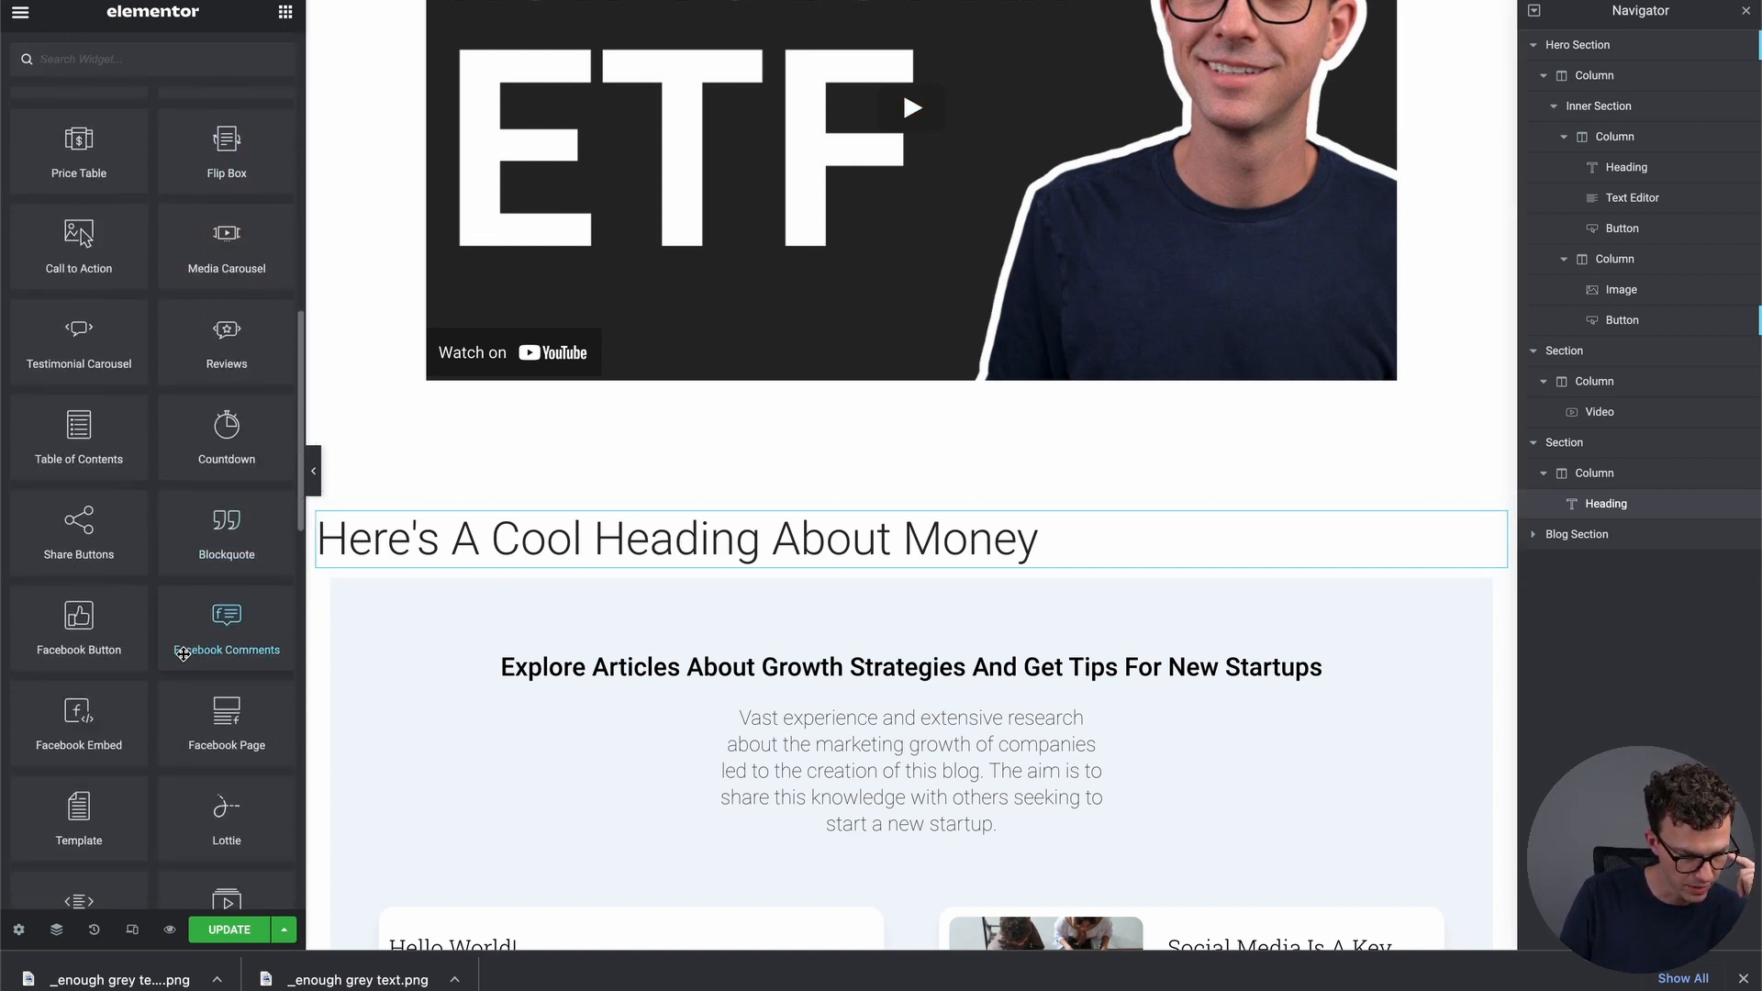
{"action": "key", "text": "ctrl+f"}
{"action": "type", "text": "html"}
{"action": "scroll", "coordinate": [145, 540], "scroll_direction": "down", "scroll_amount": 1}
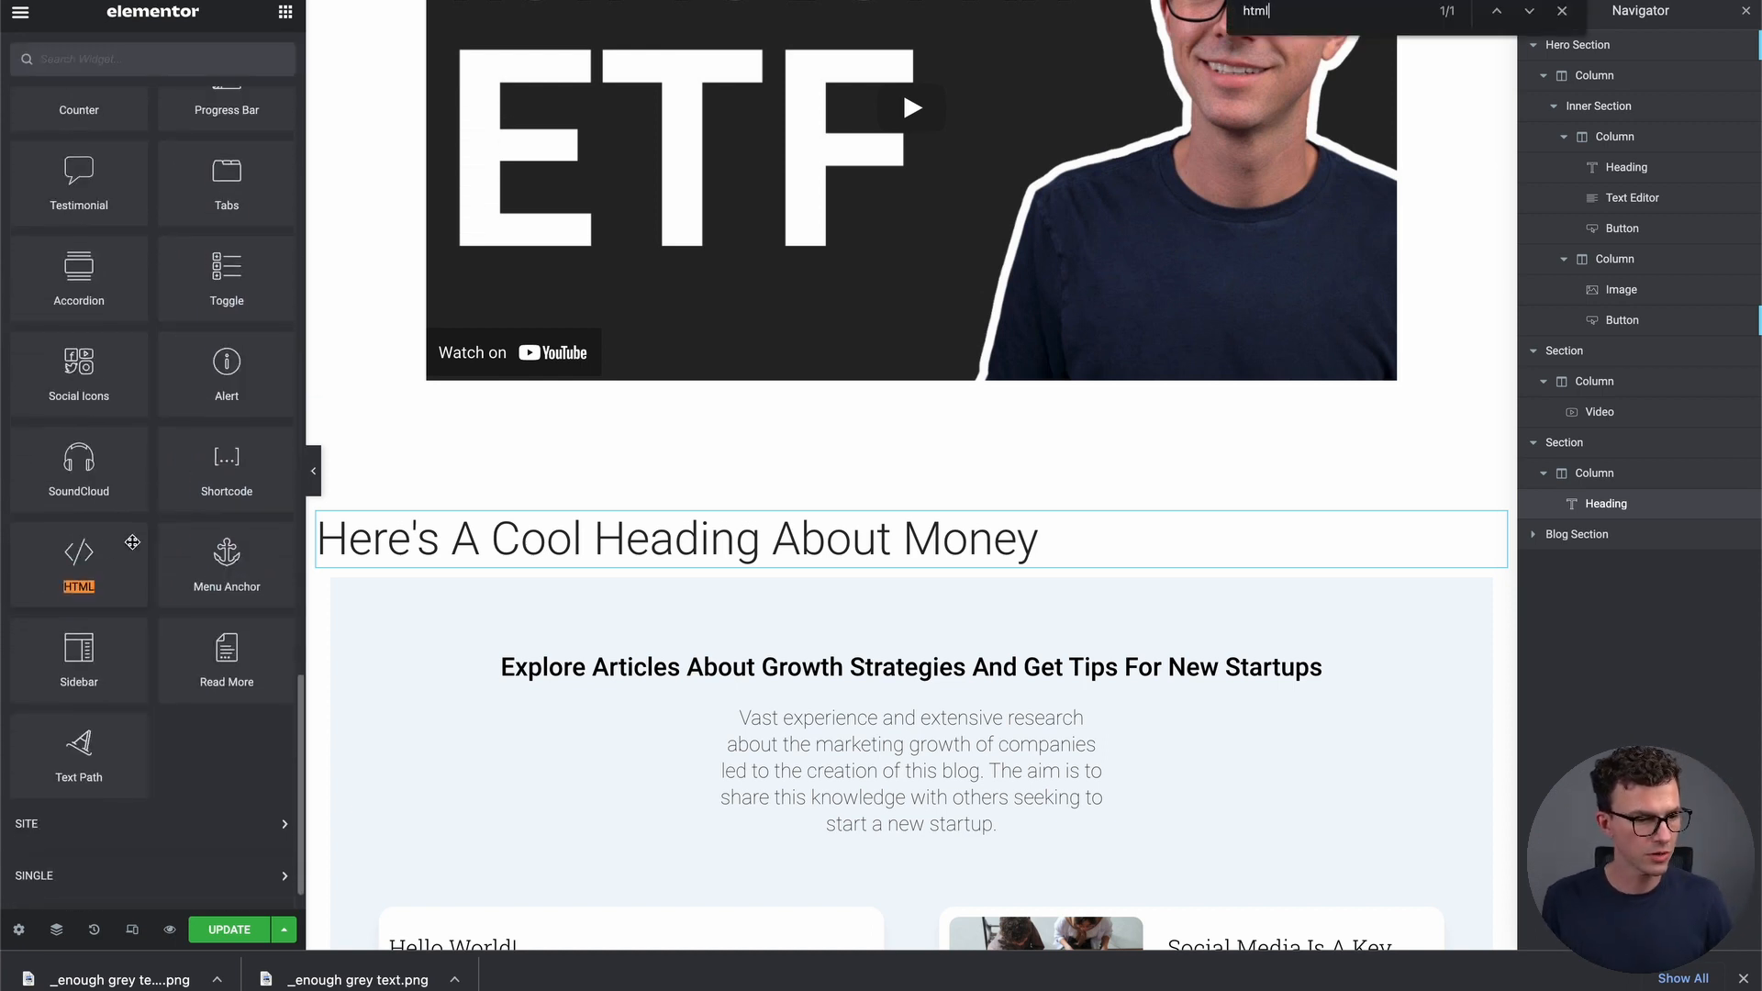
{"action": "left_click_drag", "start_coordinate": [76, 551], "coordinate": [823, 569]}
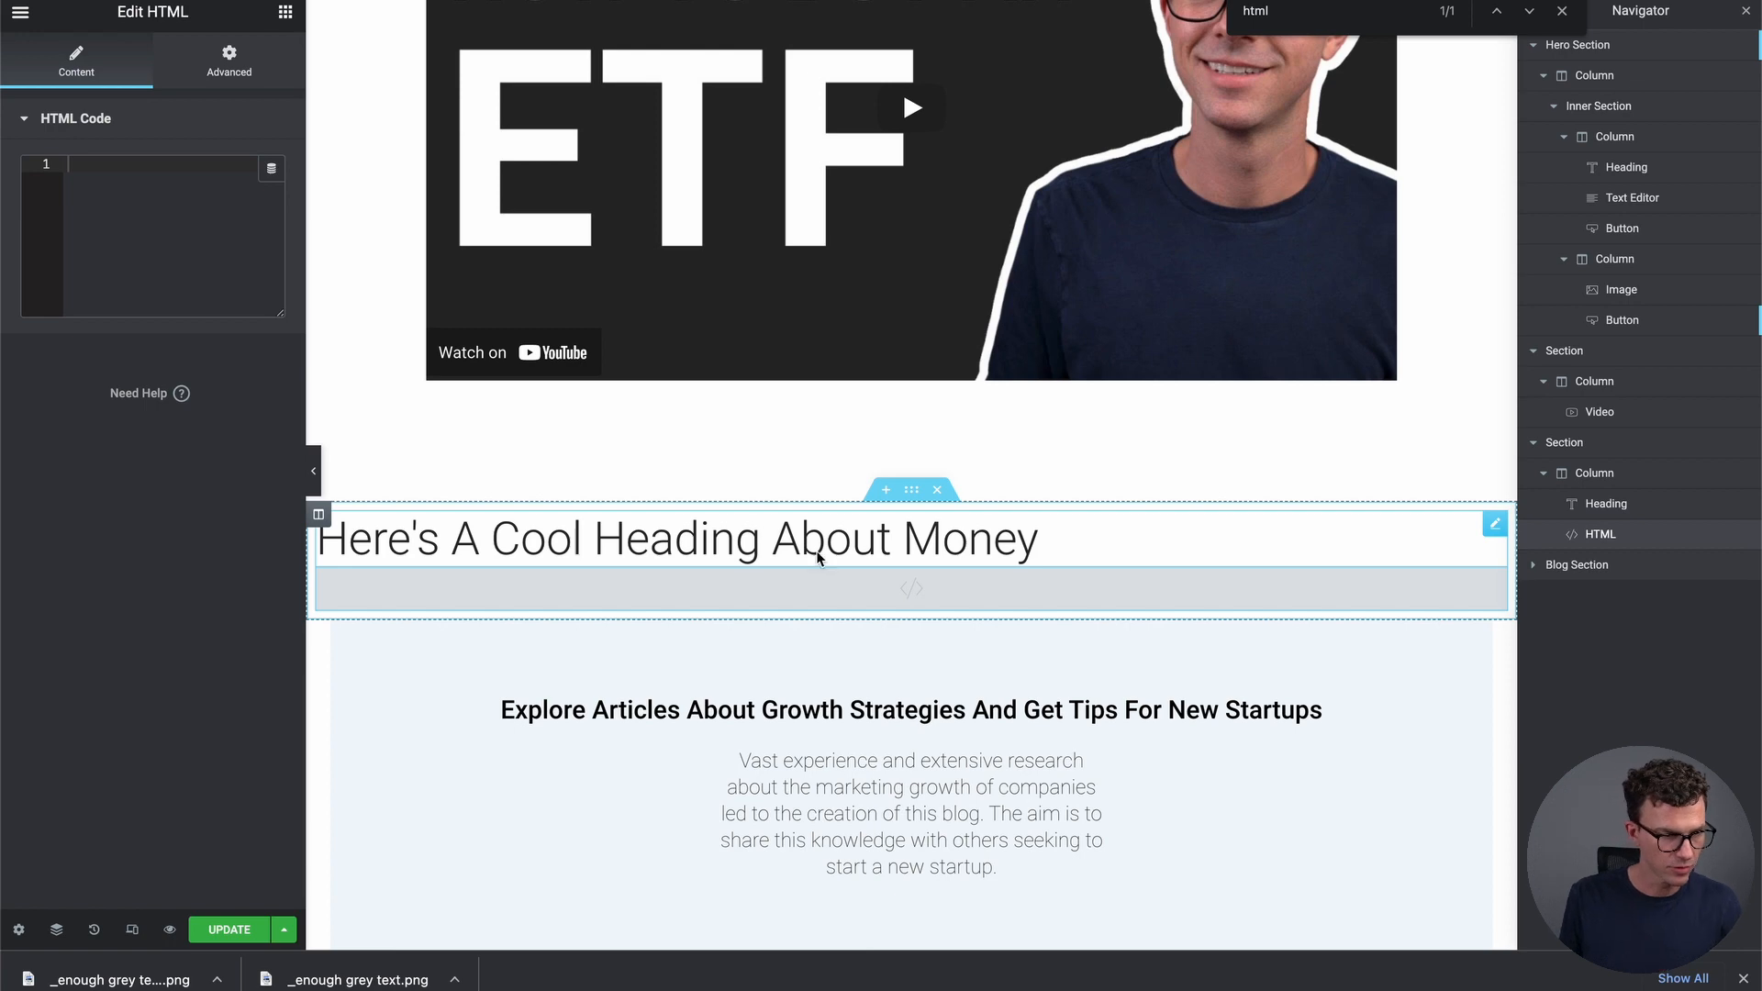
{"action": "key", "text": "ctrl+v"}
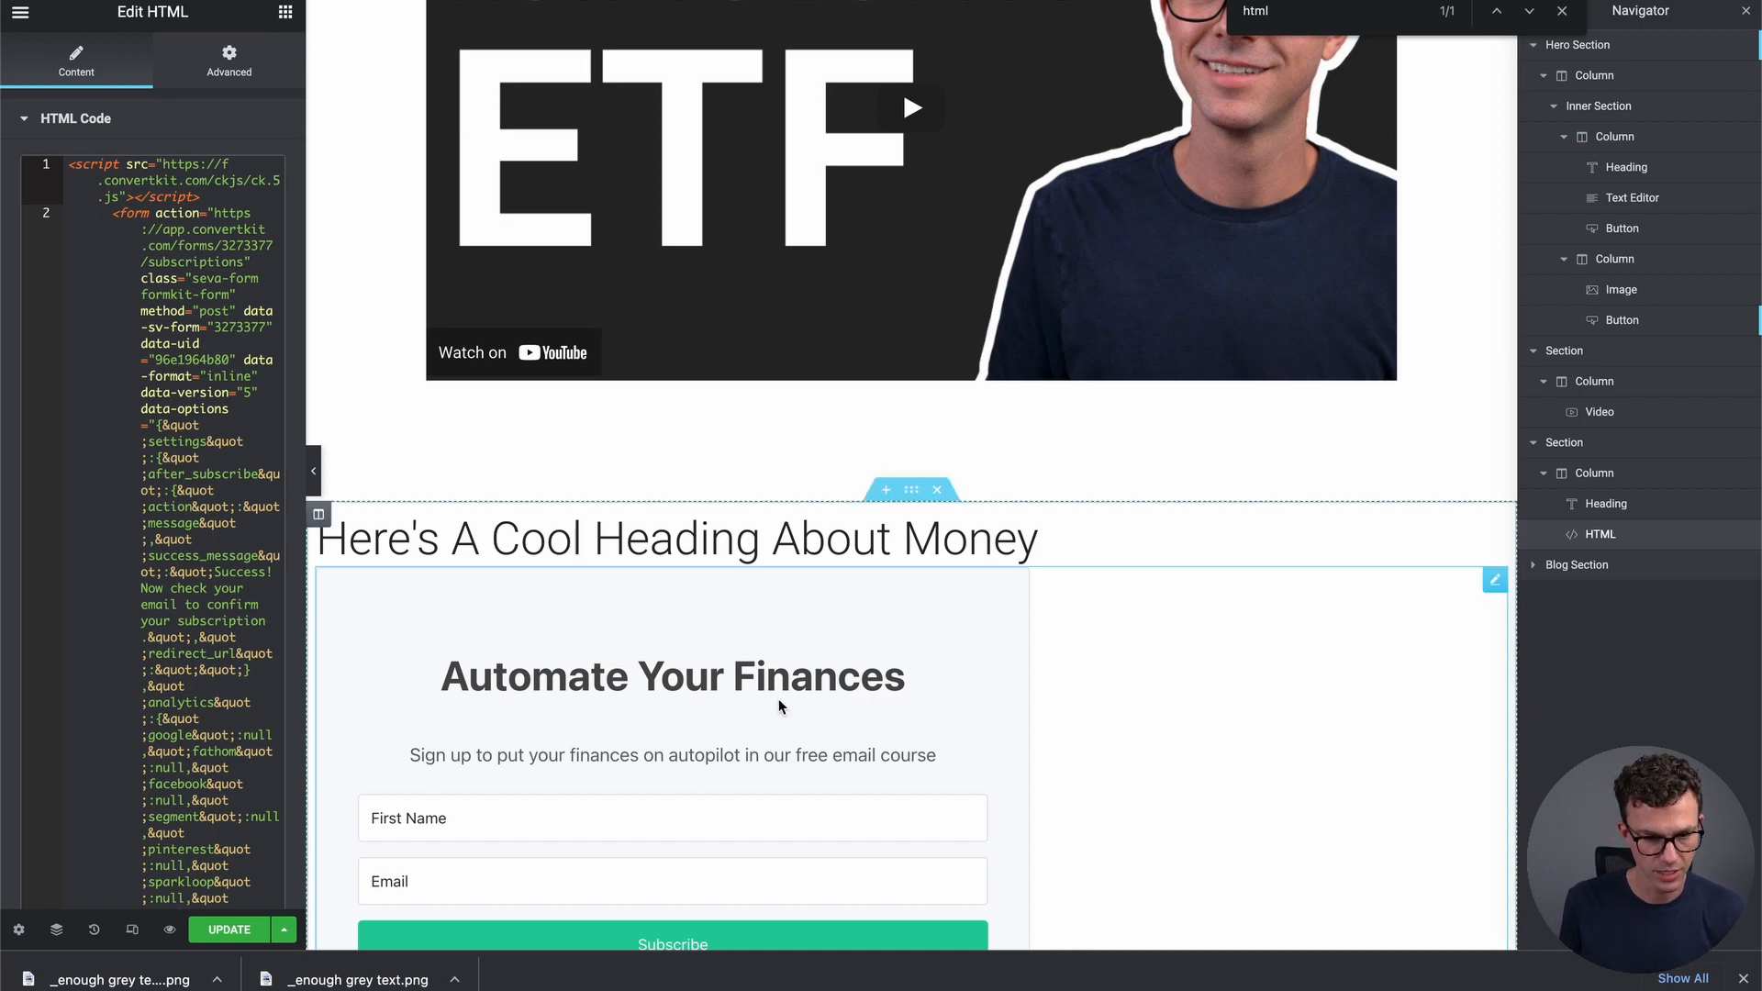
{"action": "scroll", "coordinate": [961, 723], "scroll_direction": "down", "scroll_amount": 3}
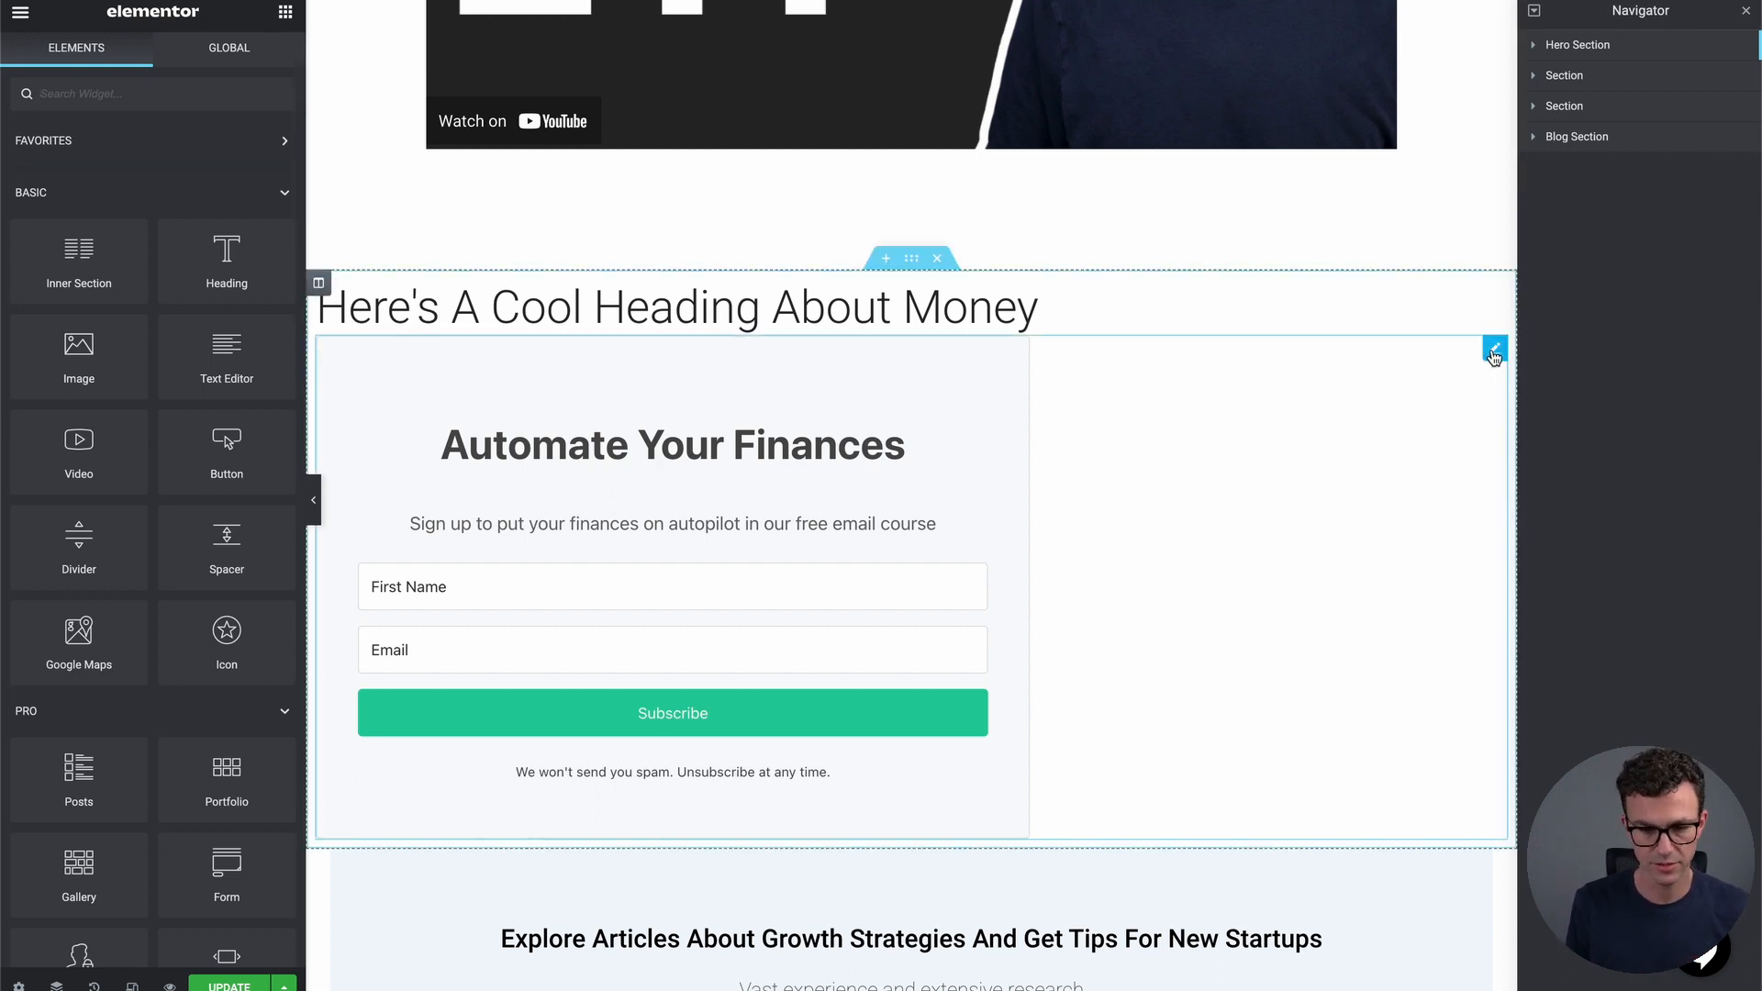
{"action": "left_click", "coordinate": [1493, 352]}
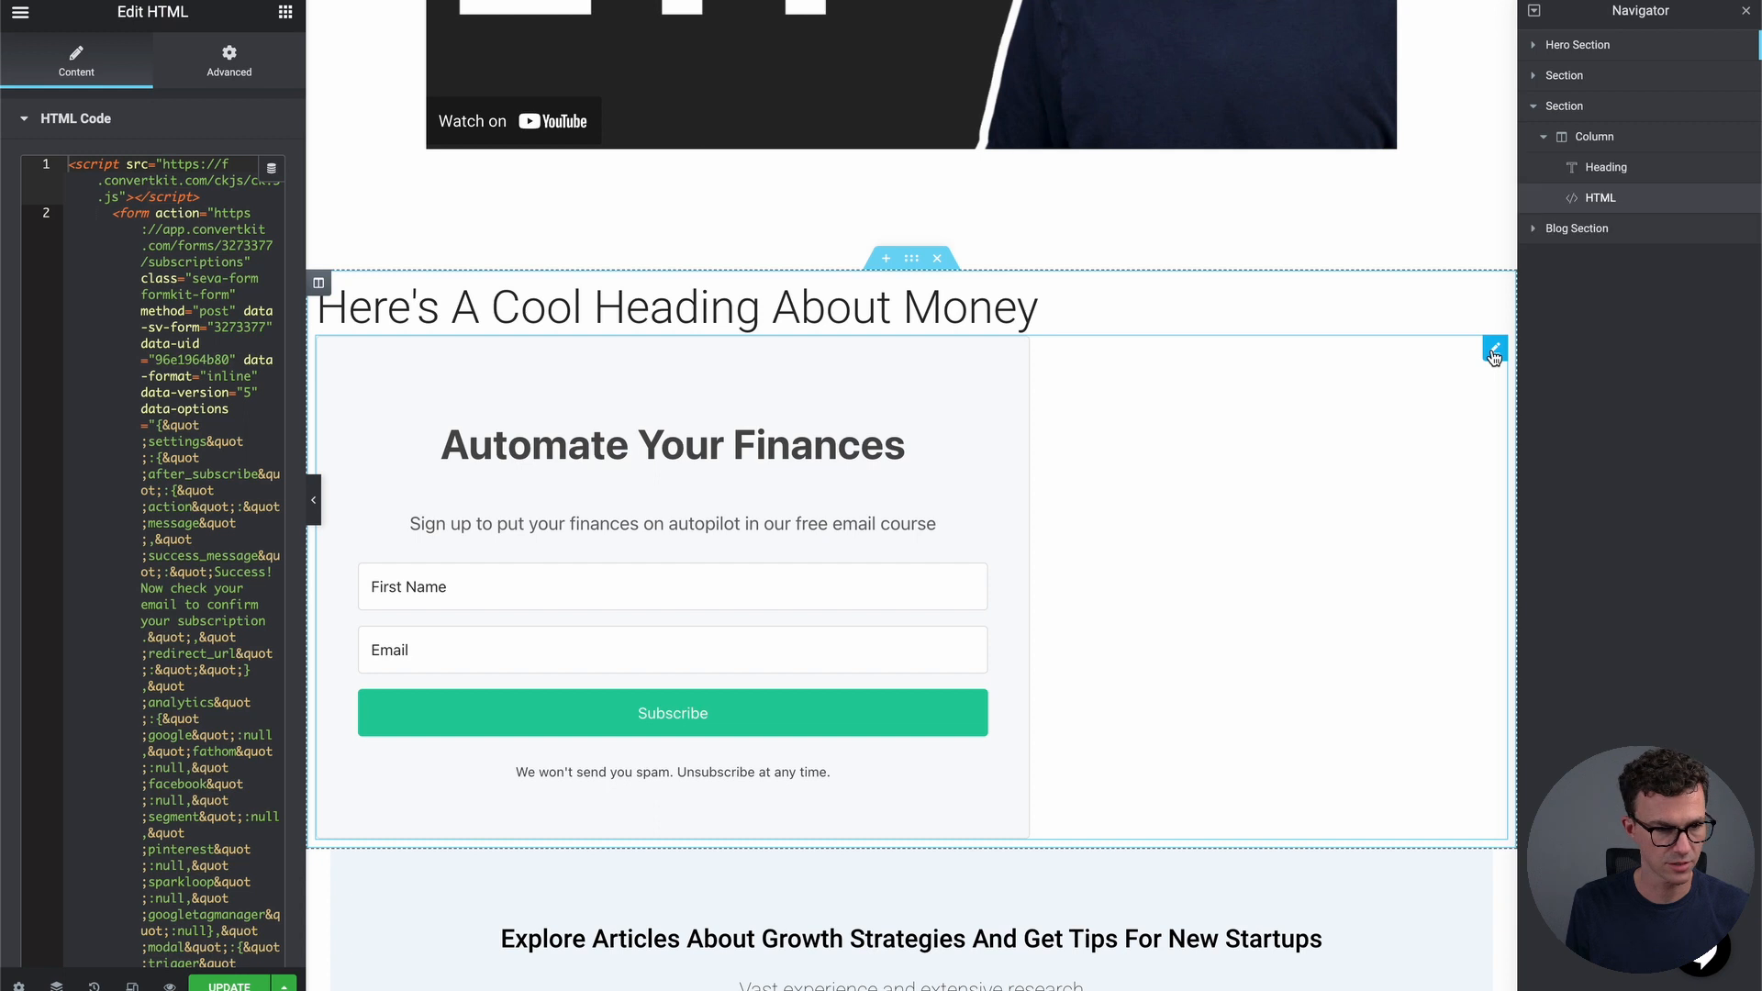
In the HTML widget's Advanced layout, adjust the linked padding to 44 on all sides
{"action": "left_click", "coordinate": [218, 67]}
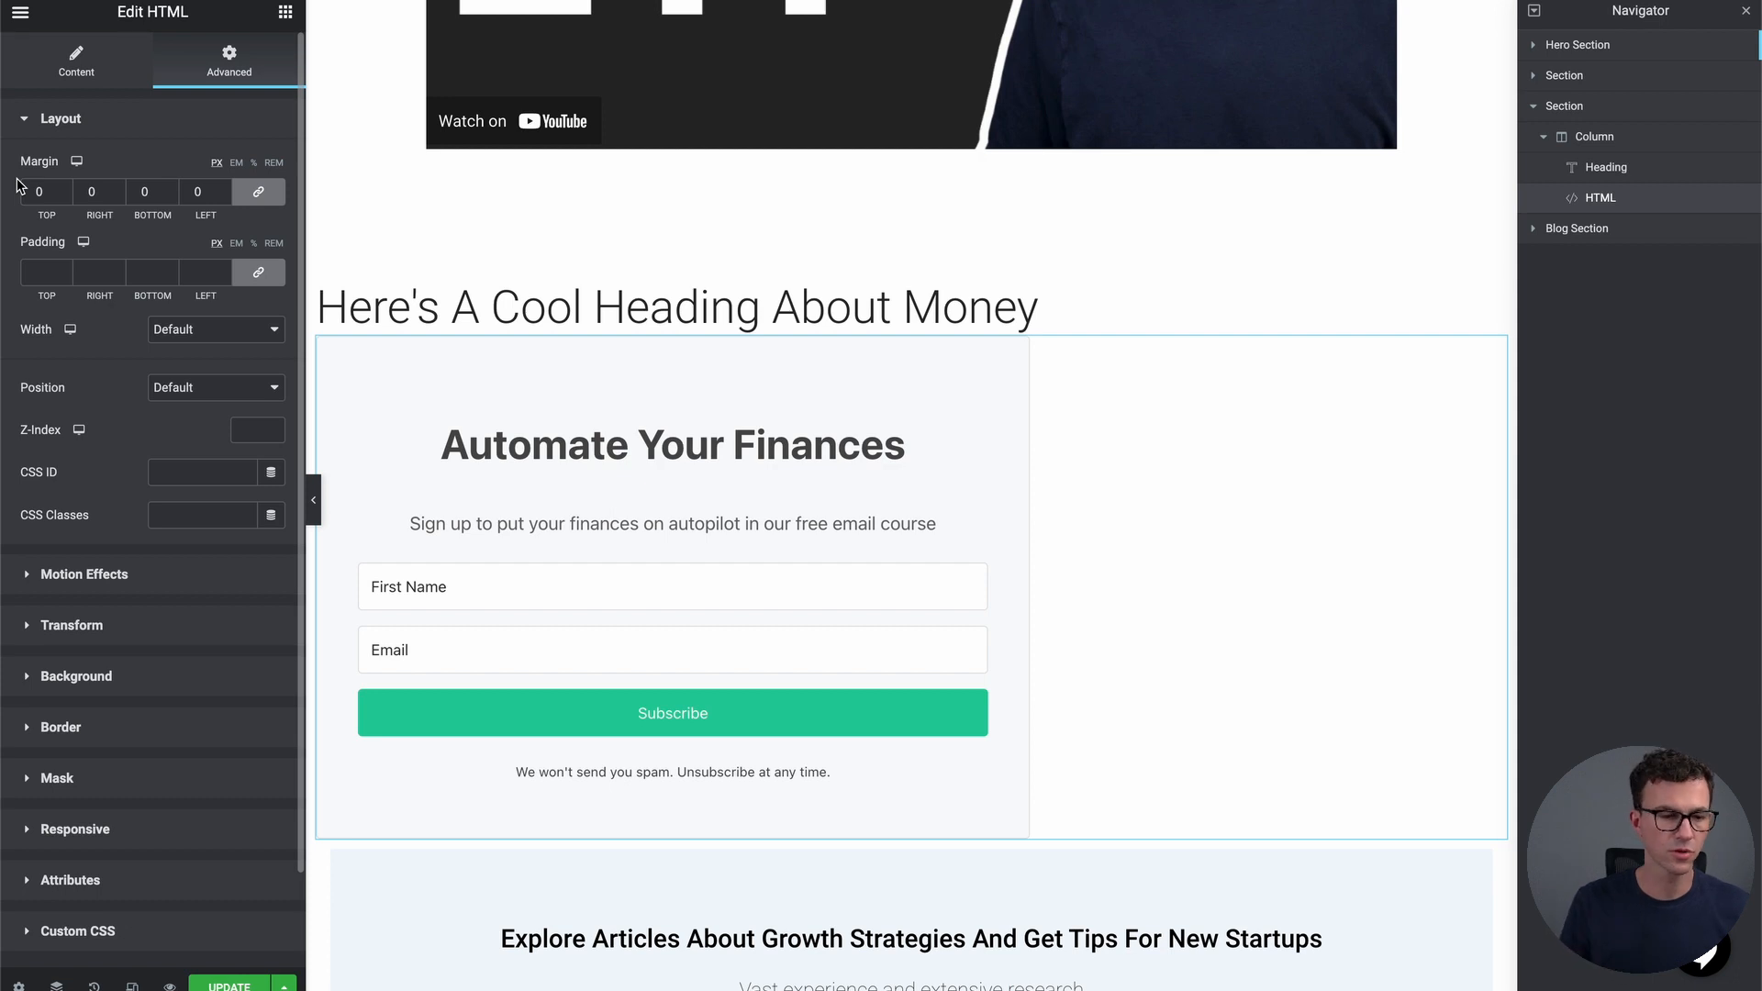
{"action": "left_click", "coordinate": [223, 270]}
{"action": "left_click", "coordinate": [223, 270]}
{"action": "left_click", "coordinate": [223, 270]}
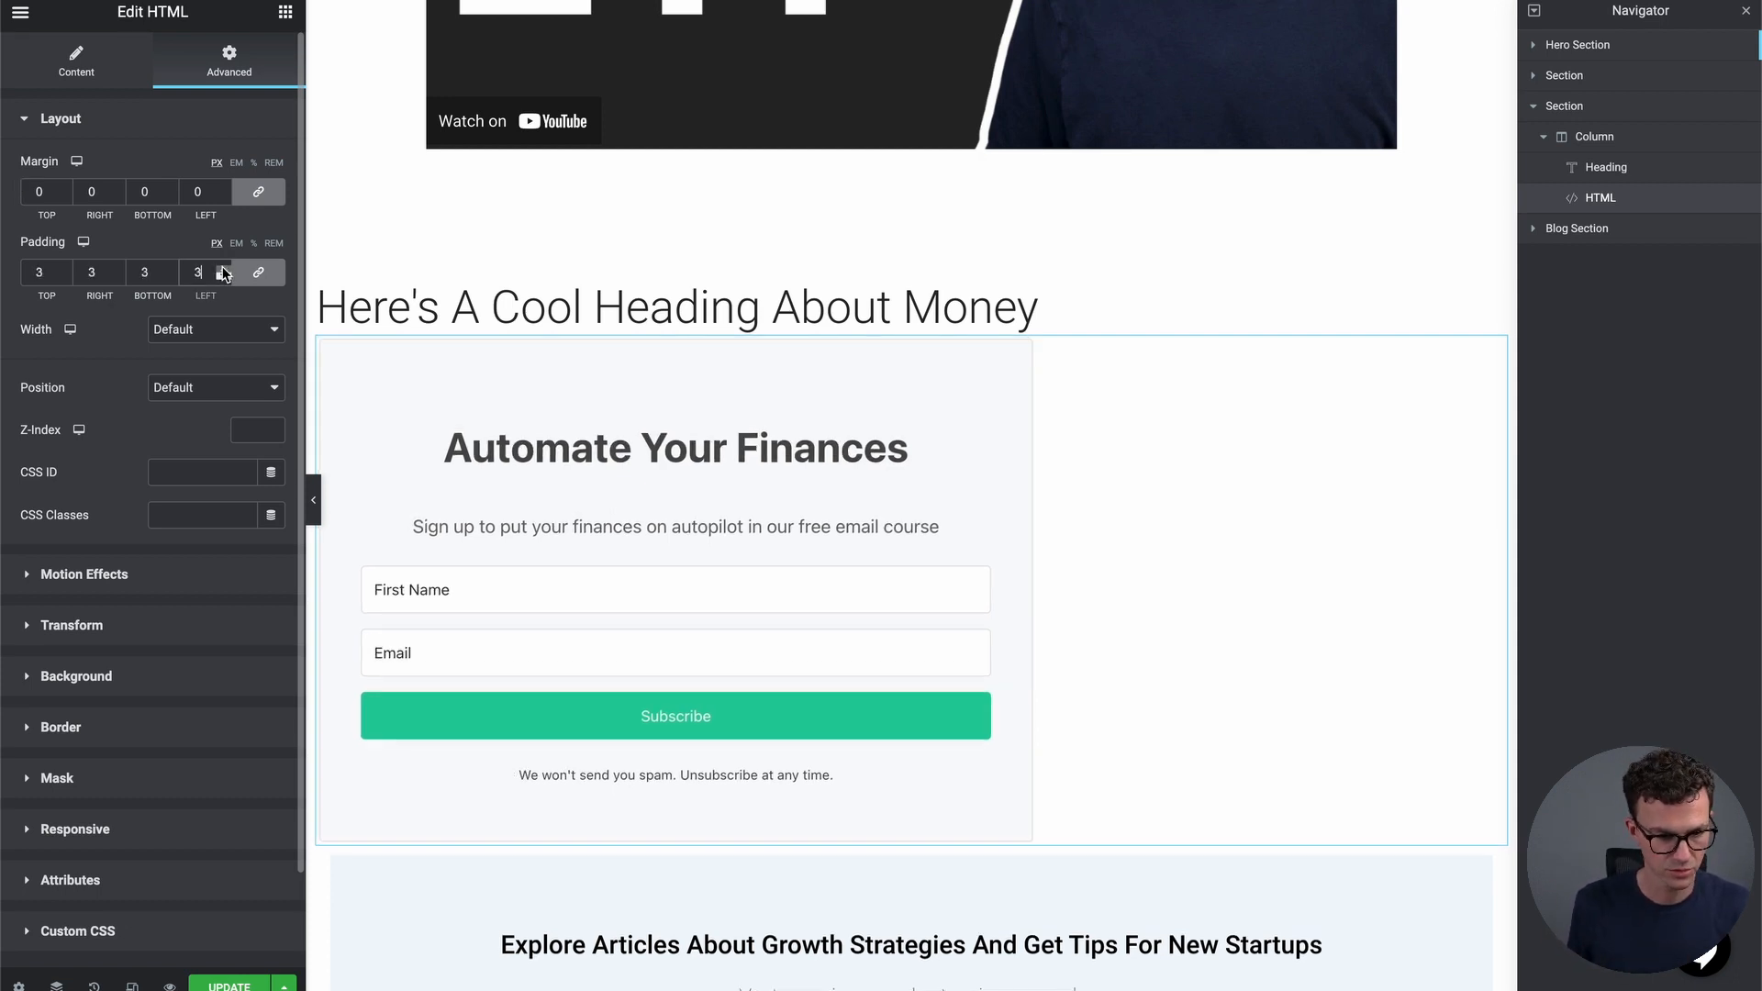
{"action": "left_click", "coordinate": [223, 270]}
{"action": "left_click", "coordinate": [223, 270]}
{"action": "left_click", "coordinate": [223, 270]}
{"action": "left_click", "coordinate": [223, 269]}
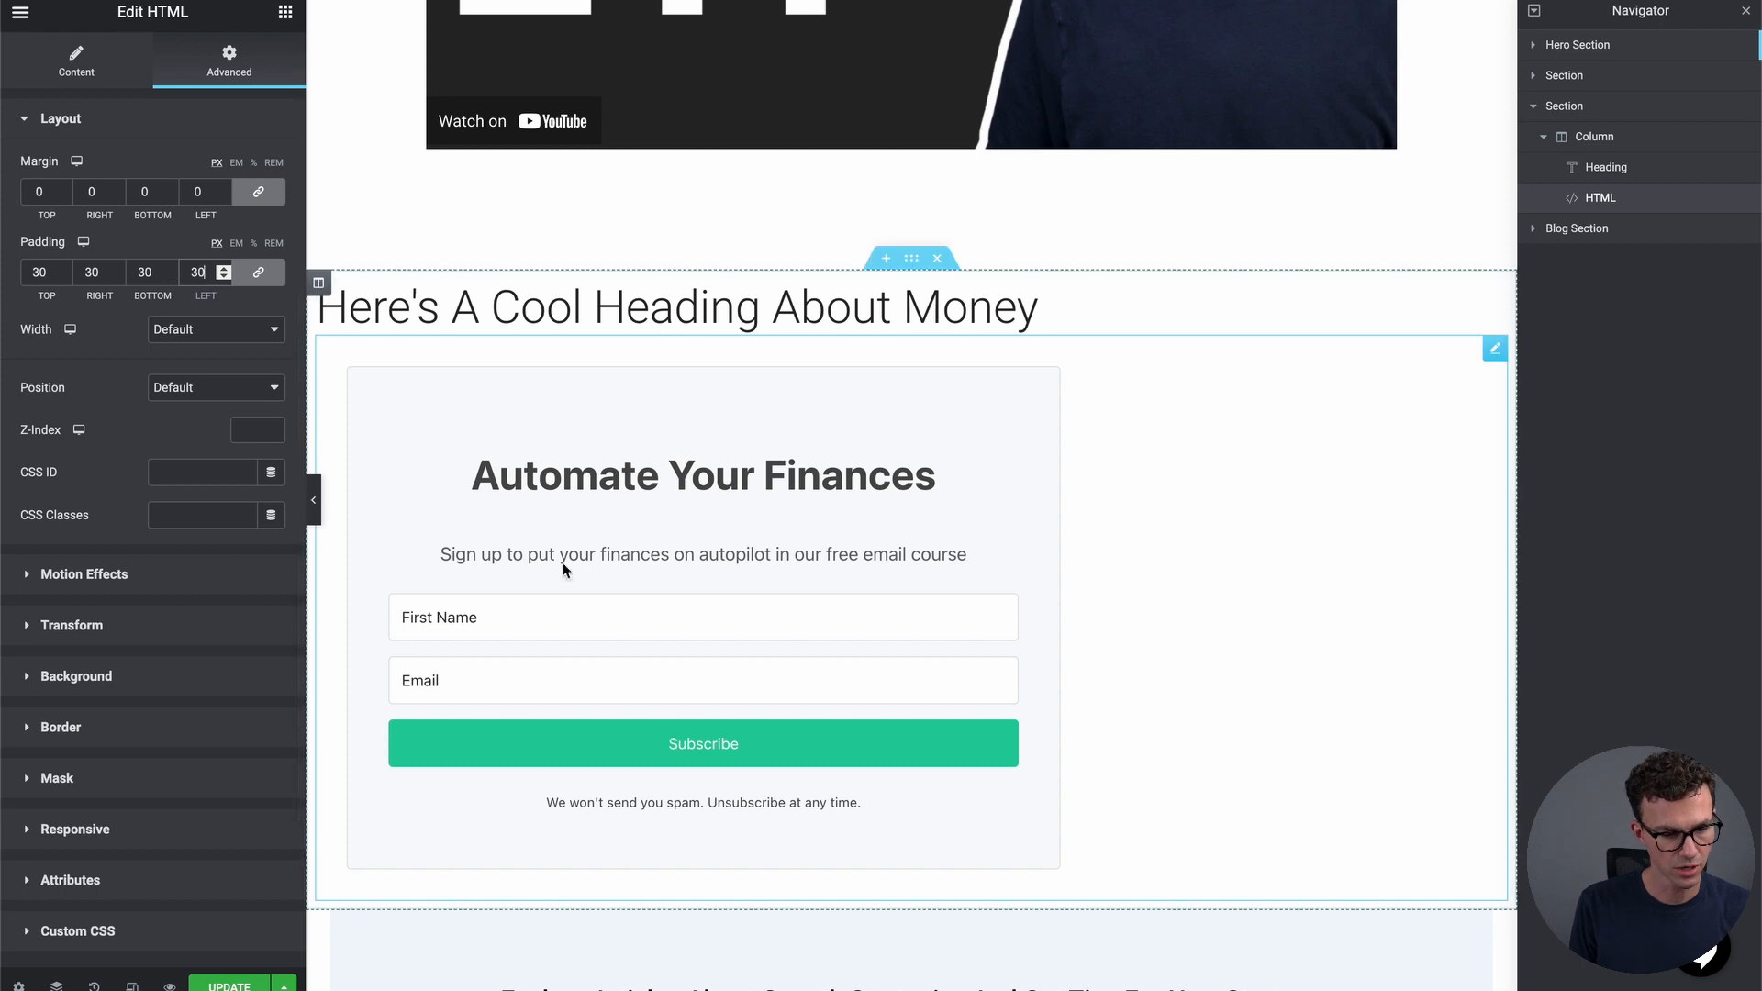
{"action": "left_click", "coordinate": [223, 276]}
{"action": "left_click", "coordinate": [223, 276]}
{"action": "left_click", "coordinate": [223, 276]}
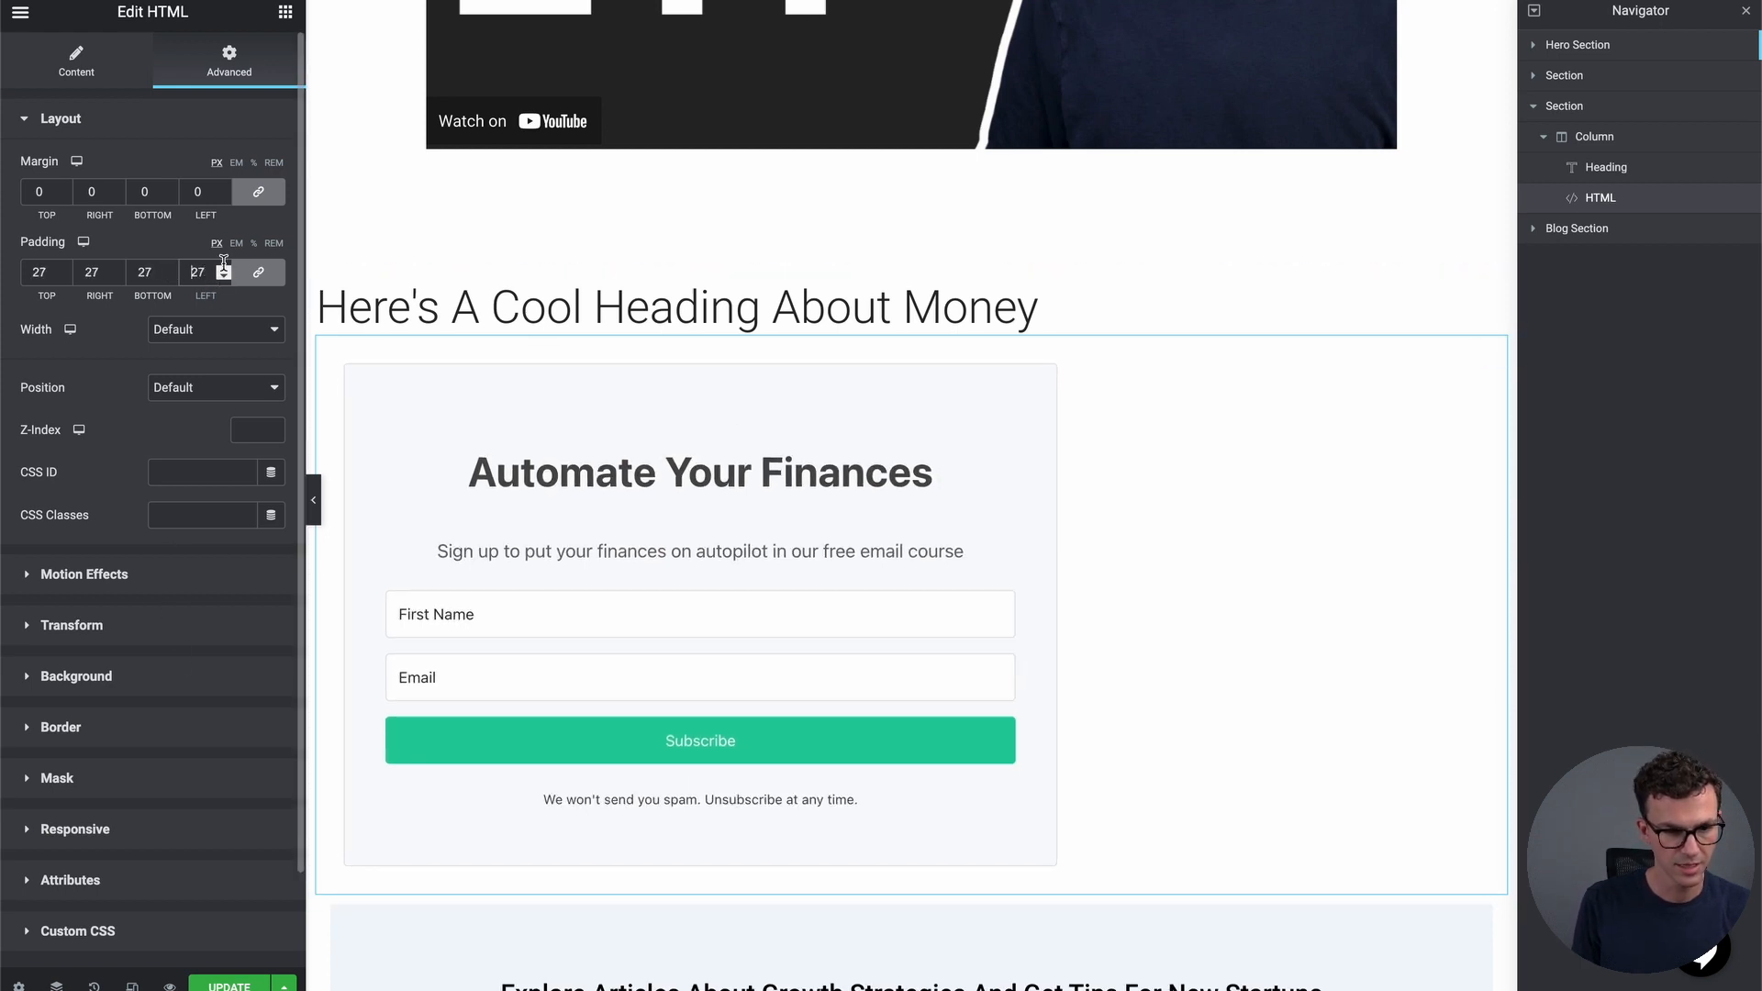
{"action": "left_click_drag", "start_coordinate": [223, 268], "coordinate": [223, 268]}
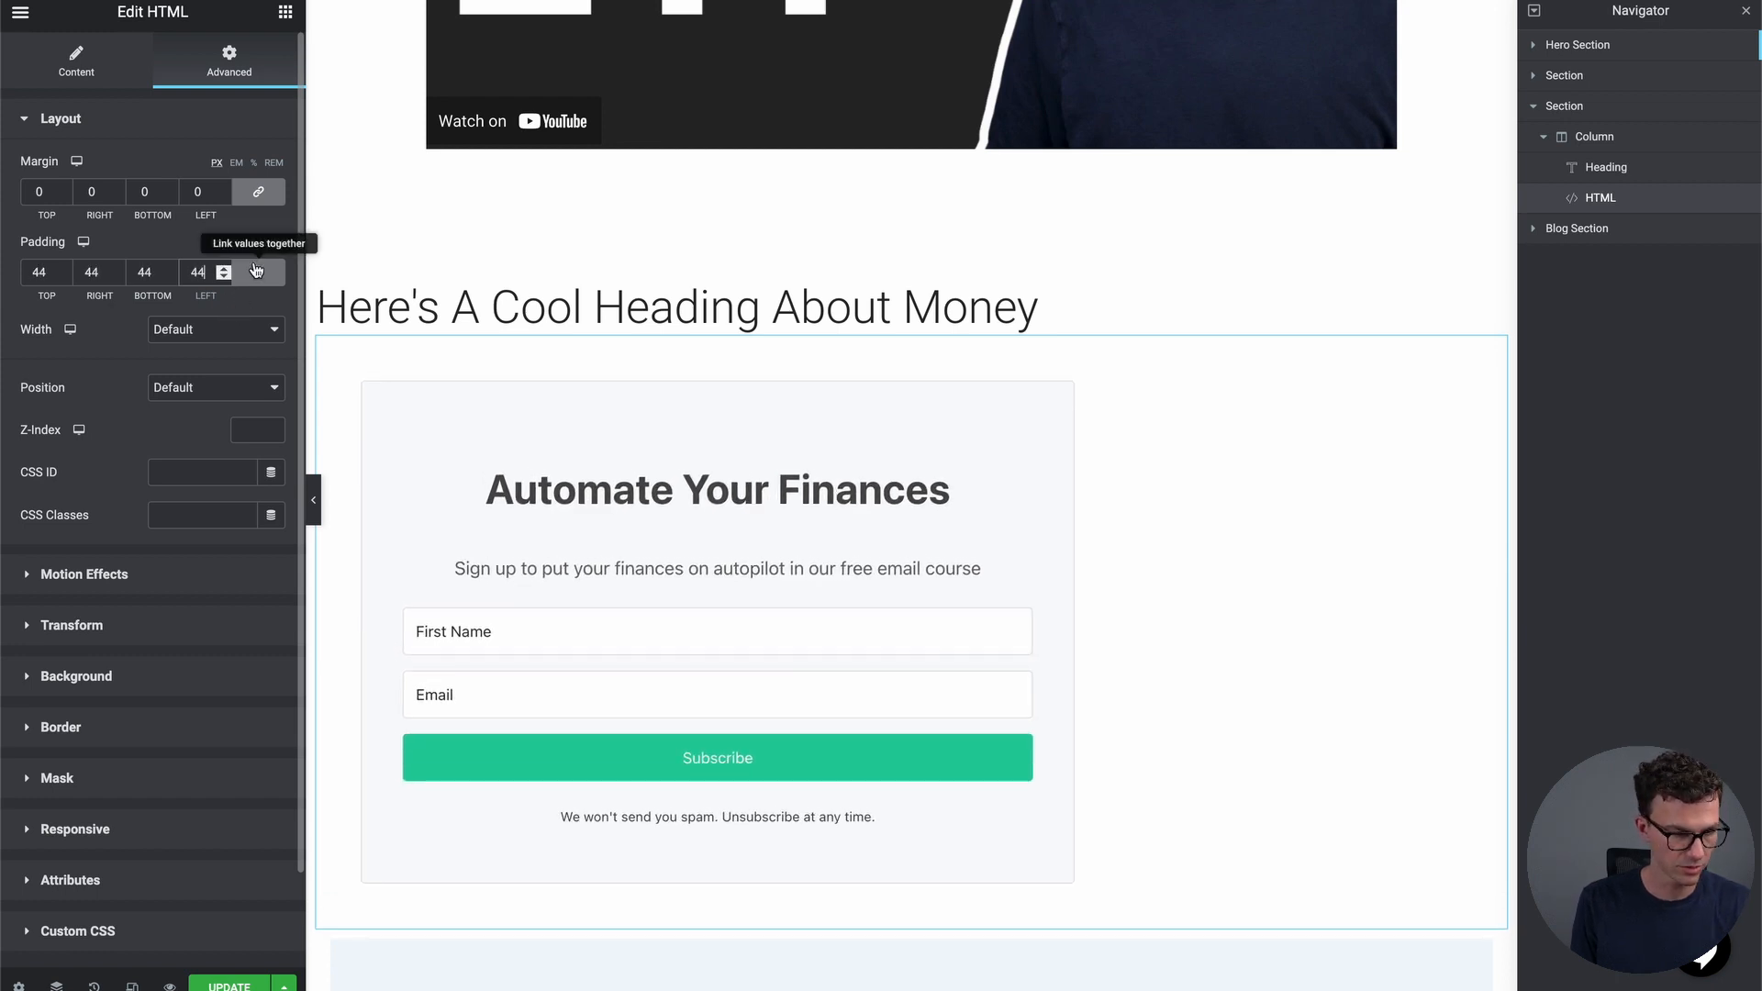
Unlink the padding and set top and bottom to 10 px, left and right to 50 px
{"action": "left_click", "coordinate": [258, 275]}
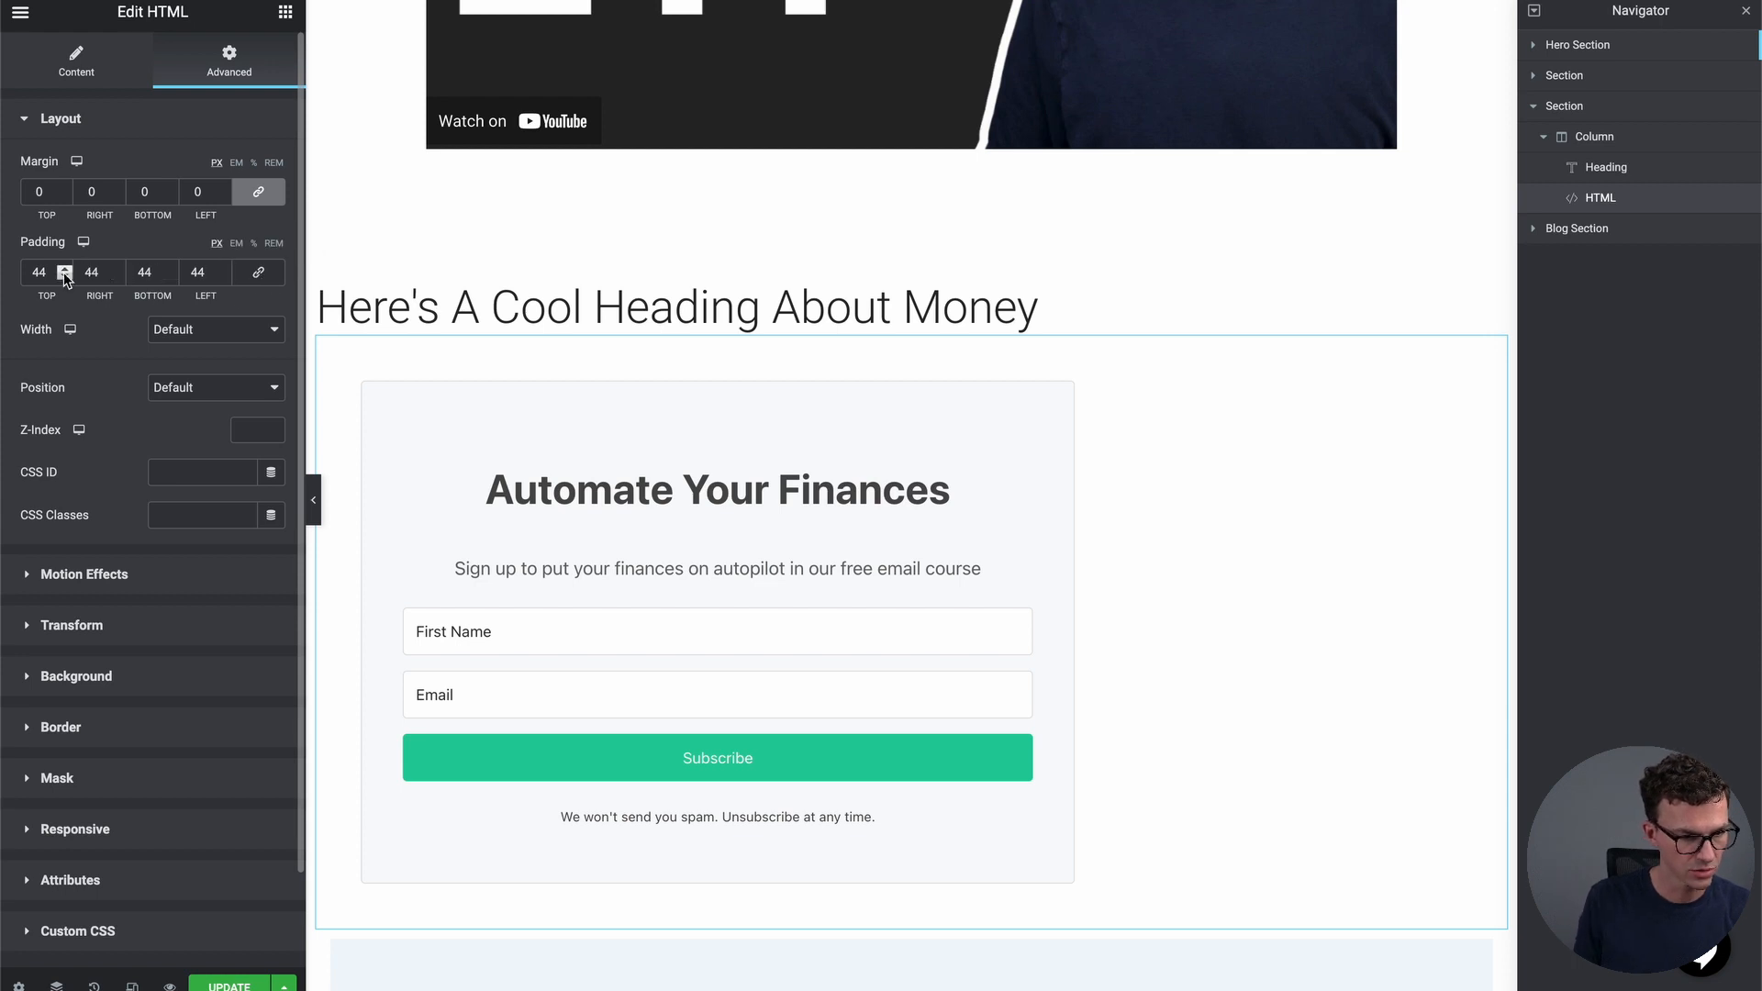
{"action": "left_click_drag", "start_coordinate": [52, 272], "coordinate": [20, 273]}
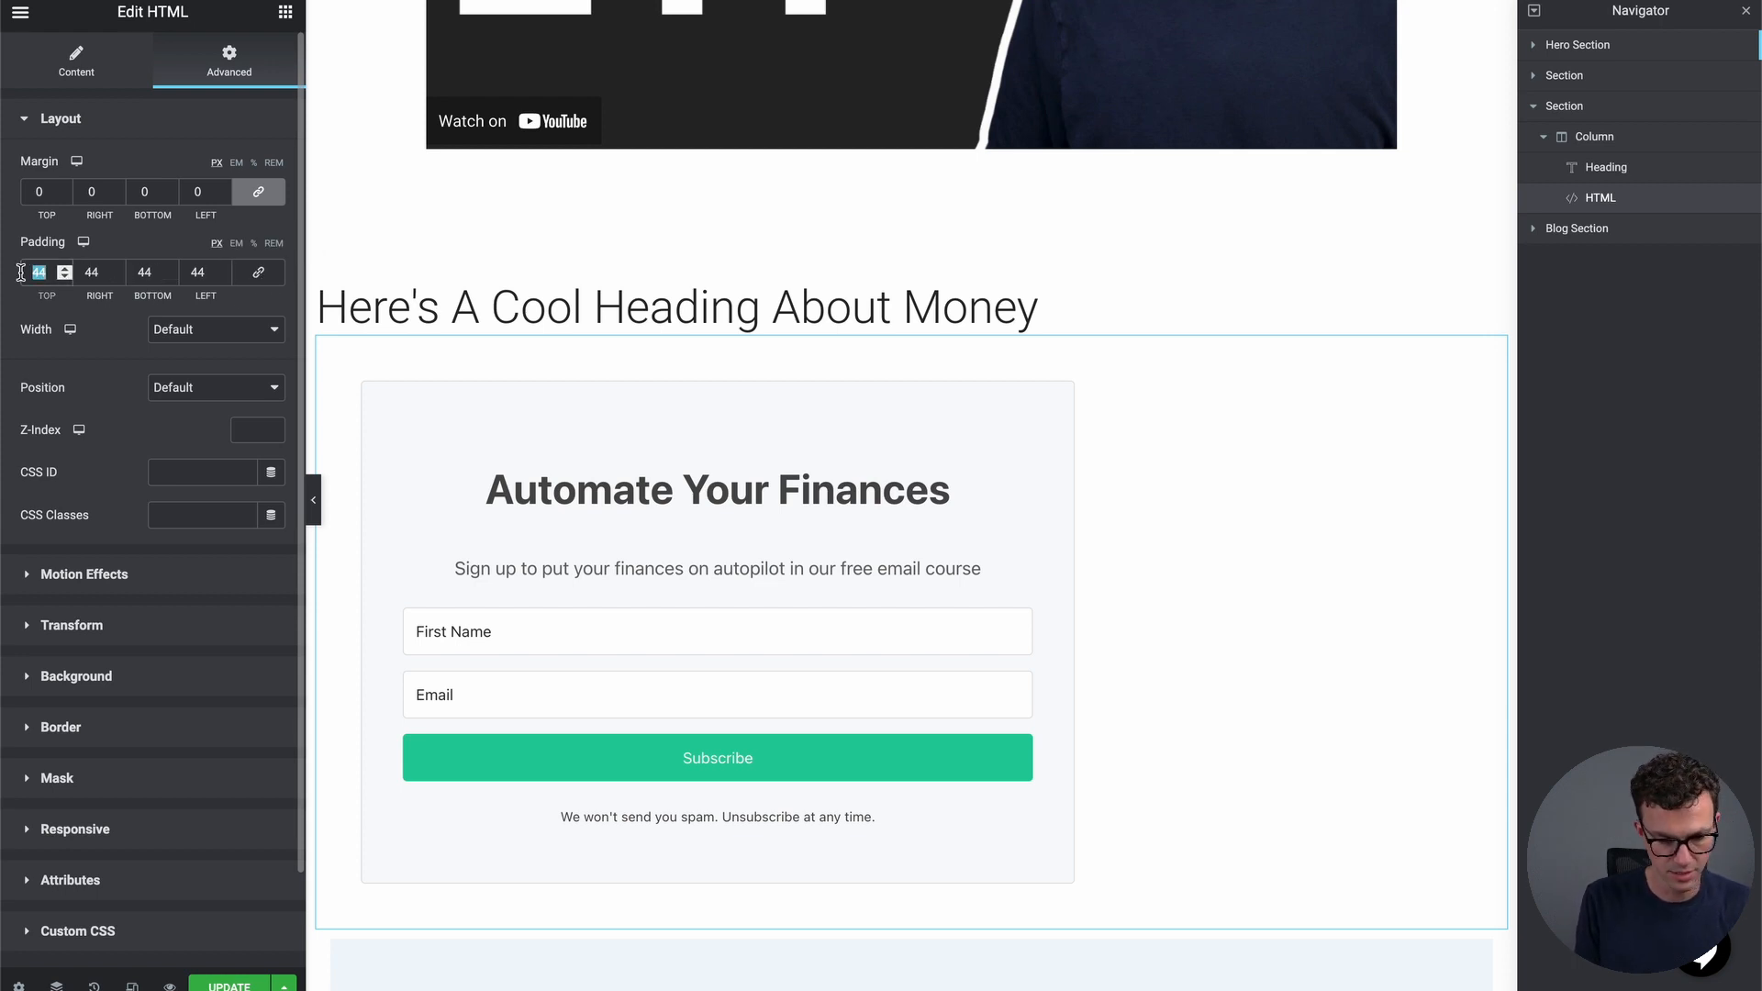
{"action": "type", "text": "10"}
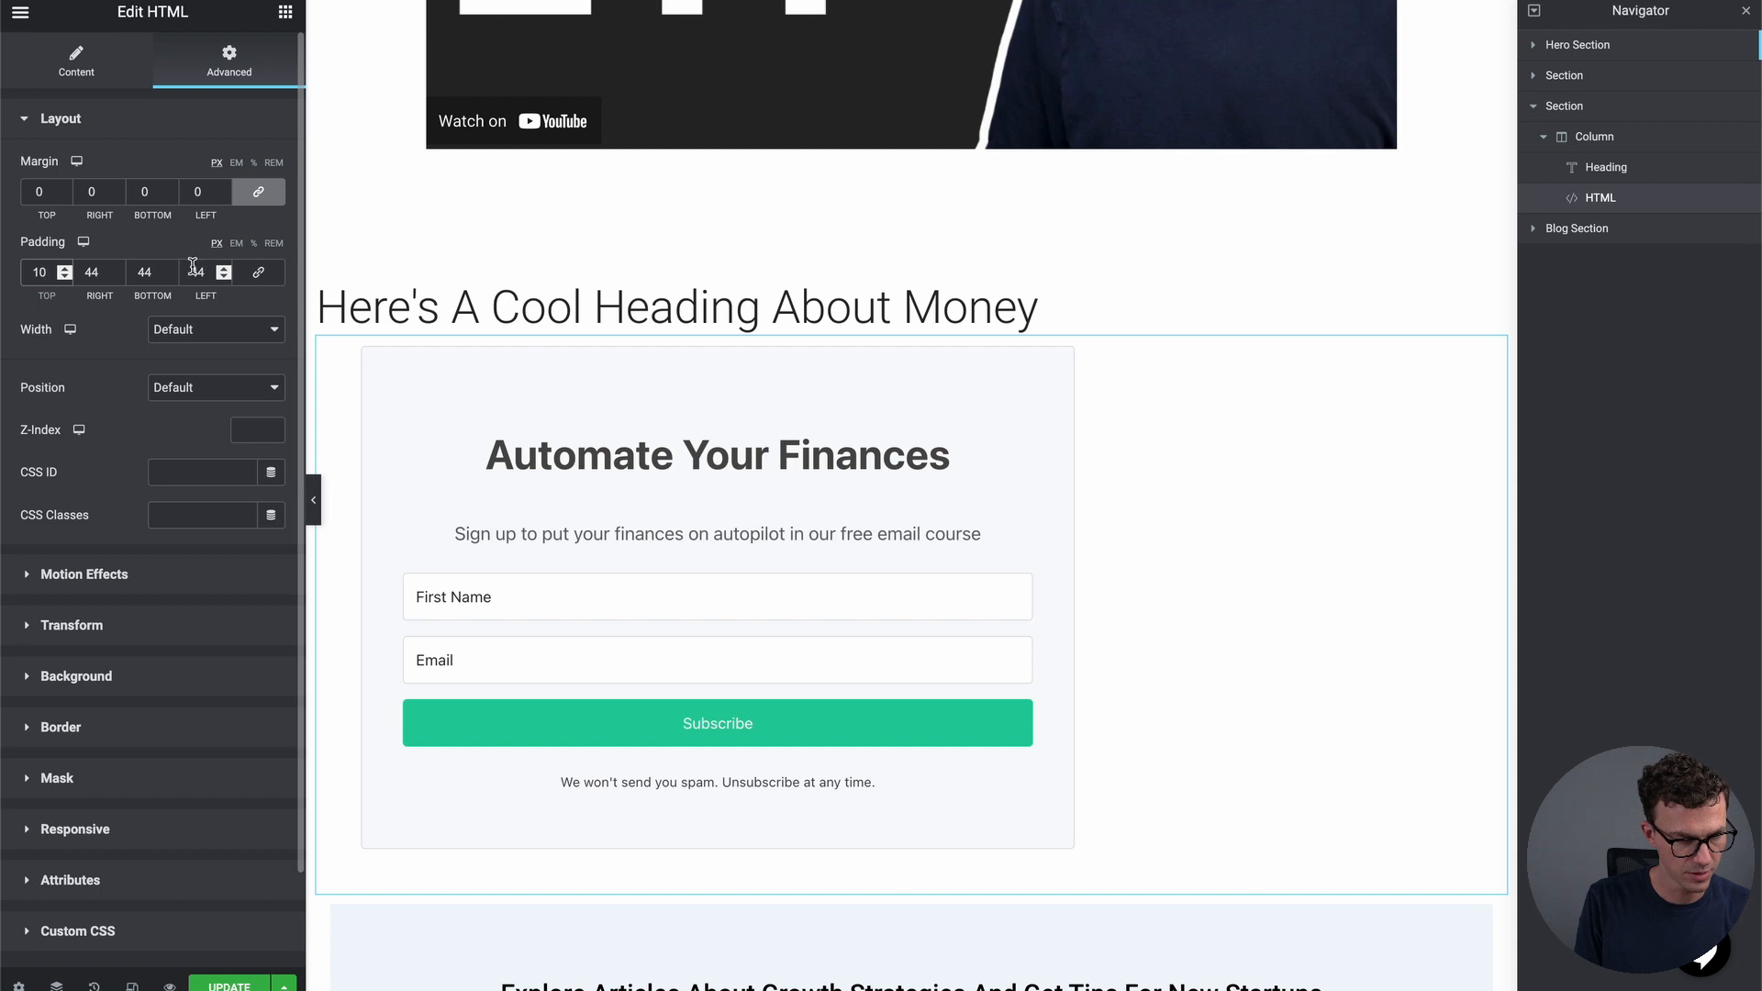
{"action": "left_click_drag", "start_coordinate": [156, 272], "coordinate": [128, 273]}
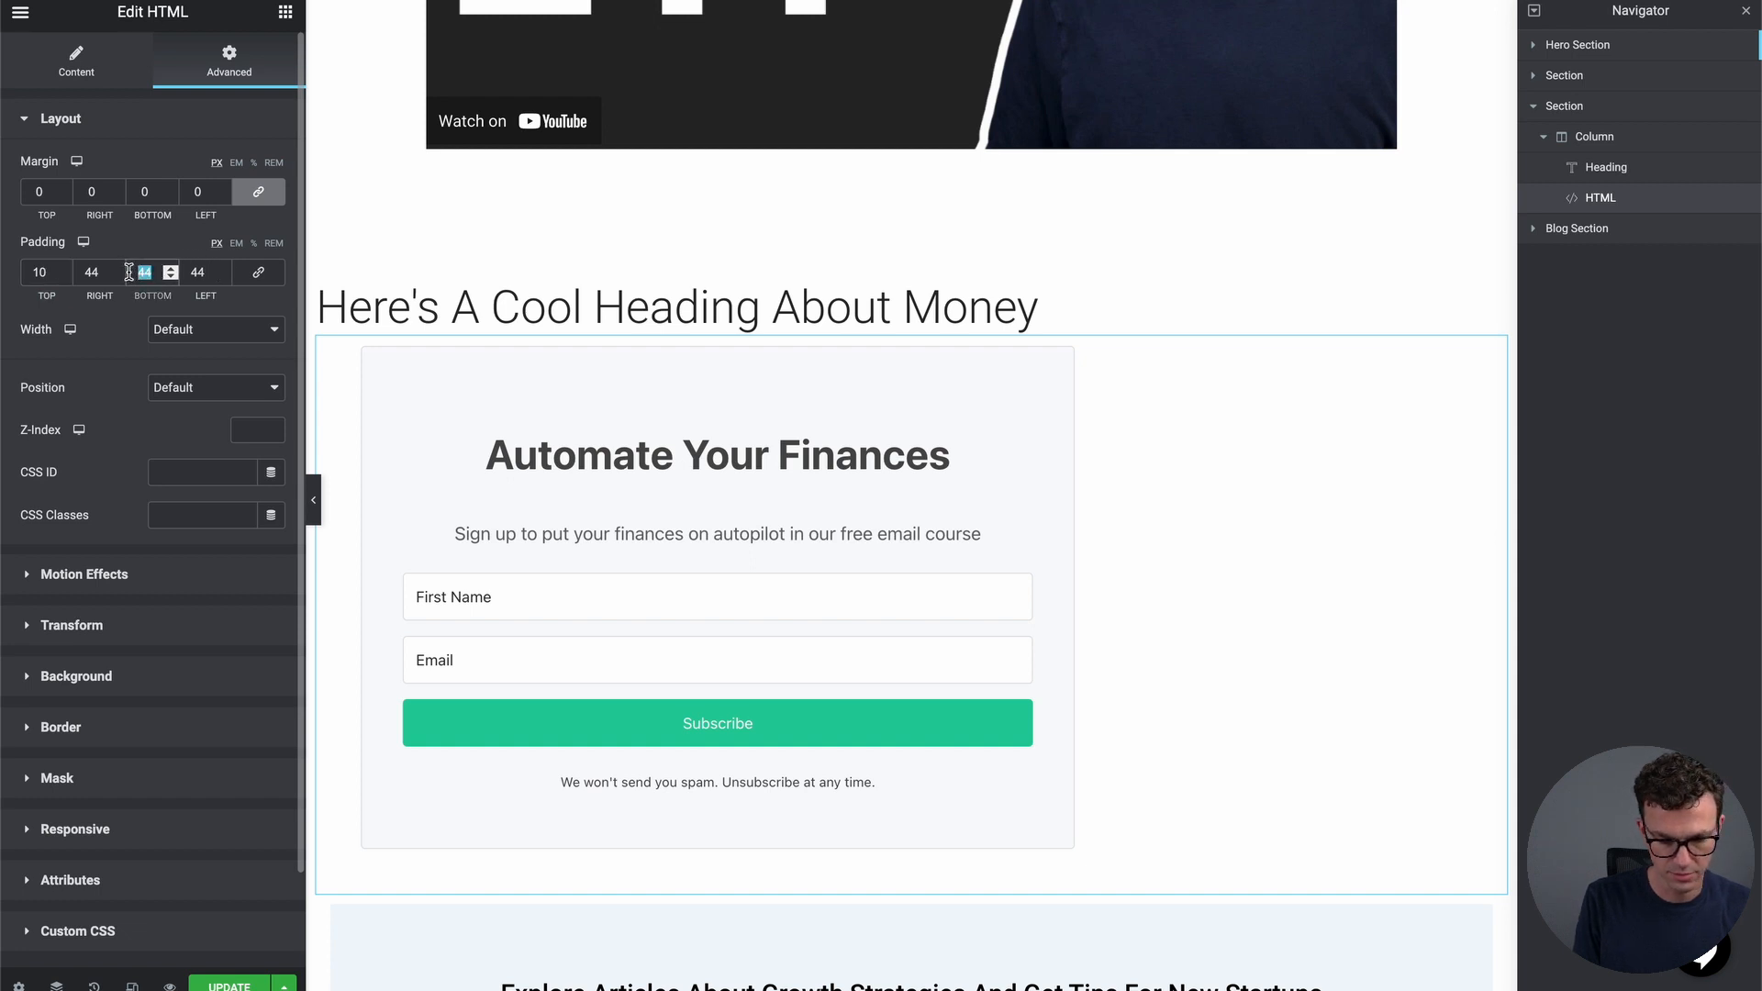
{"action": "type", "text": "10"}
{"action": "right_click", "coordinate": [98, 275]}
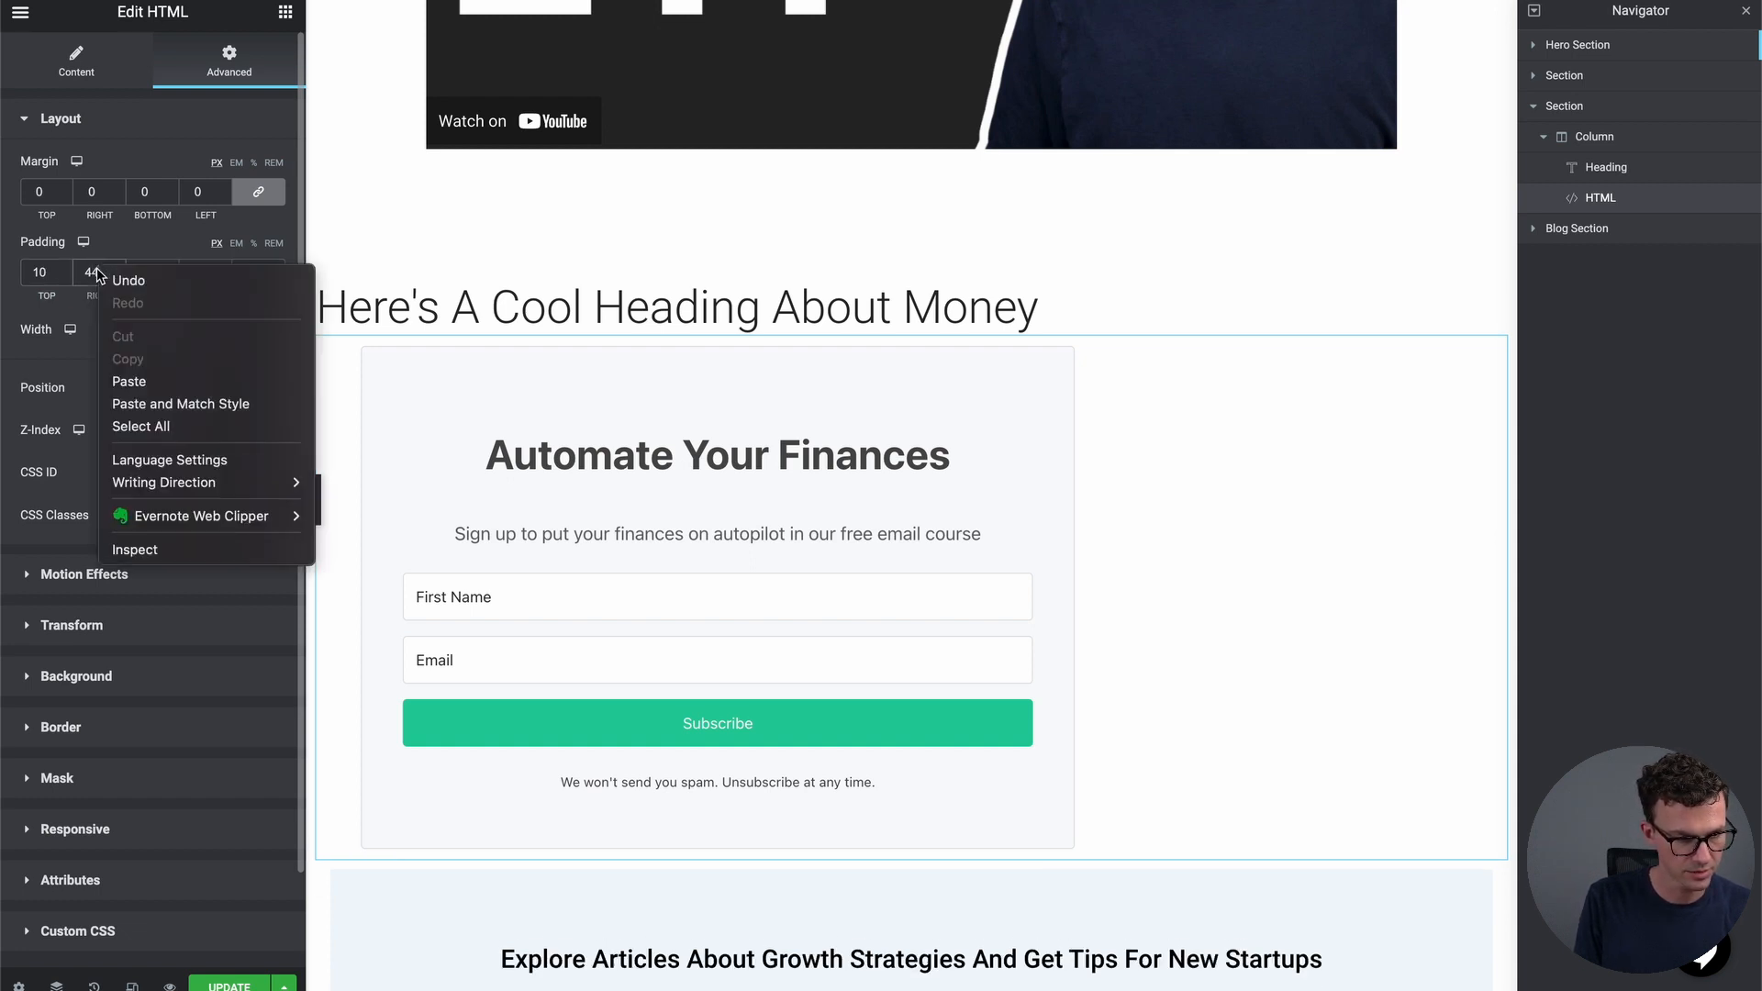
{"action": "key", "text": "Escape"}
{"action": "double_click", "coordinate": [194, 273]}
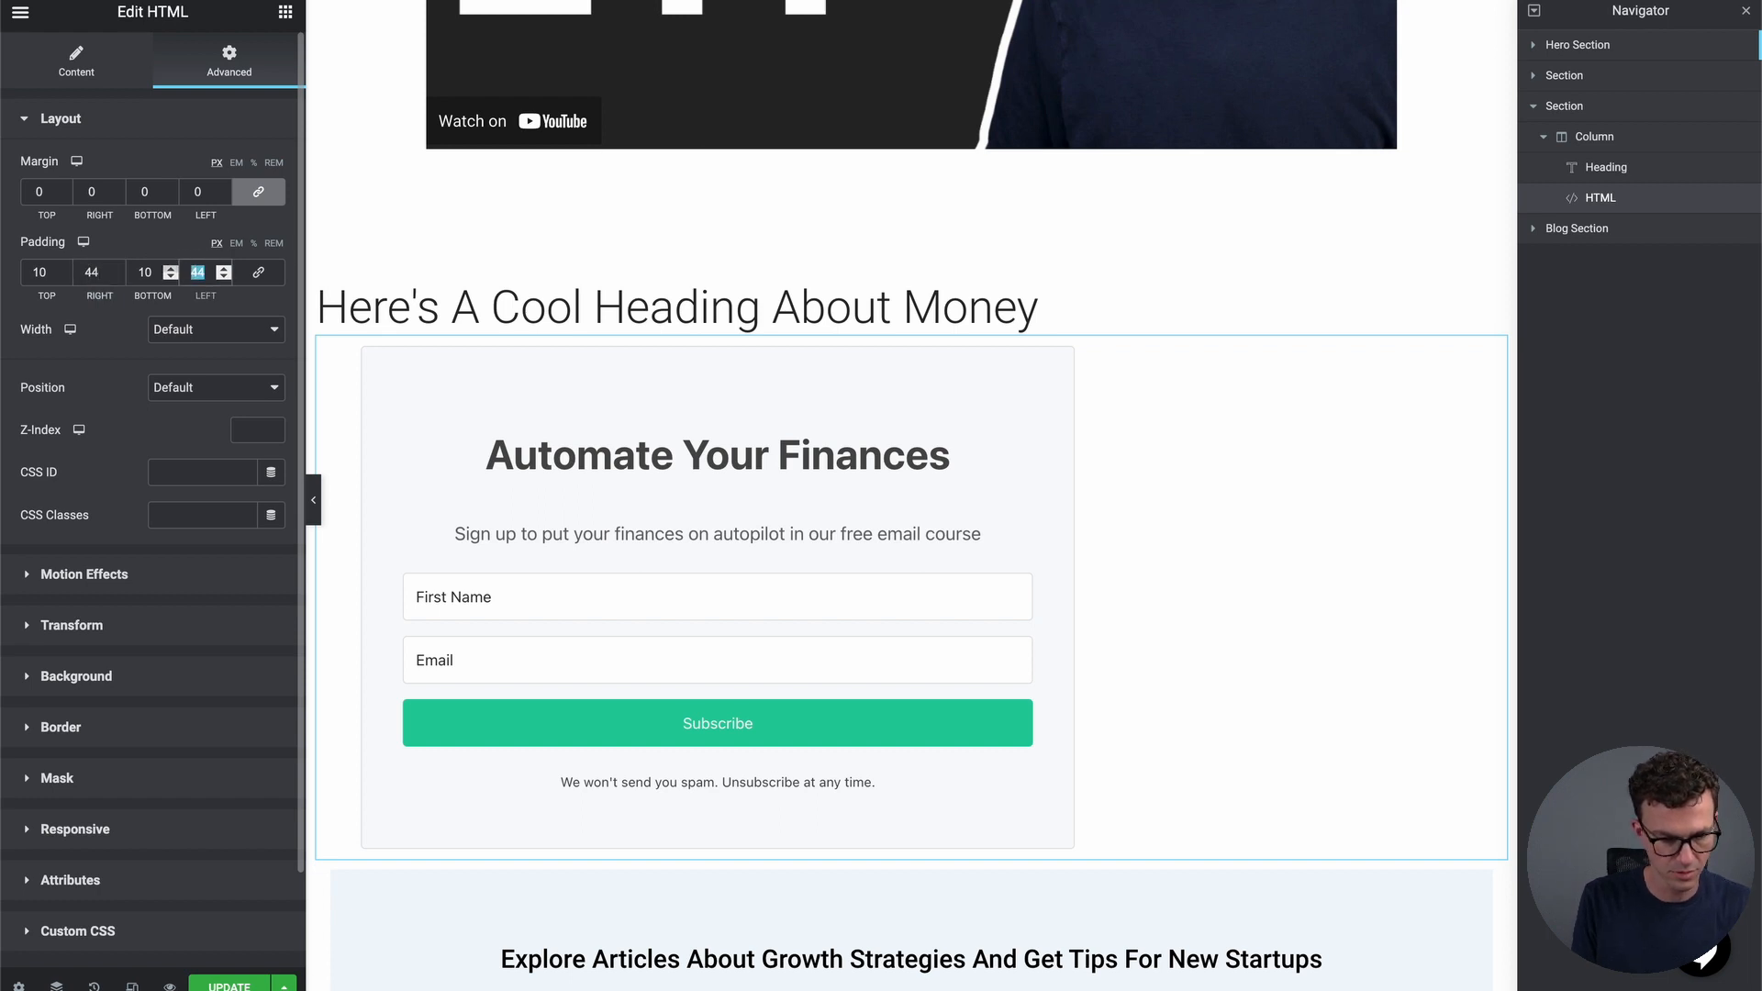
{"action": "type", "text": "50"}
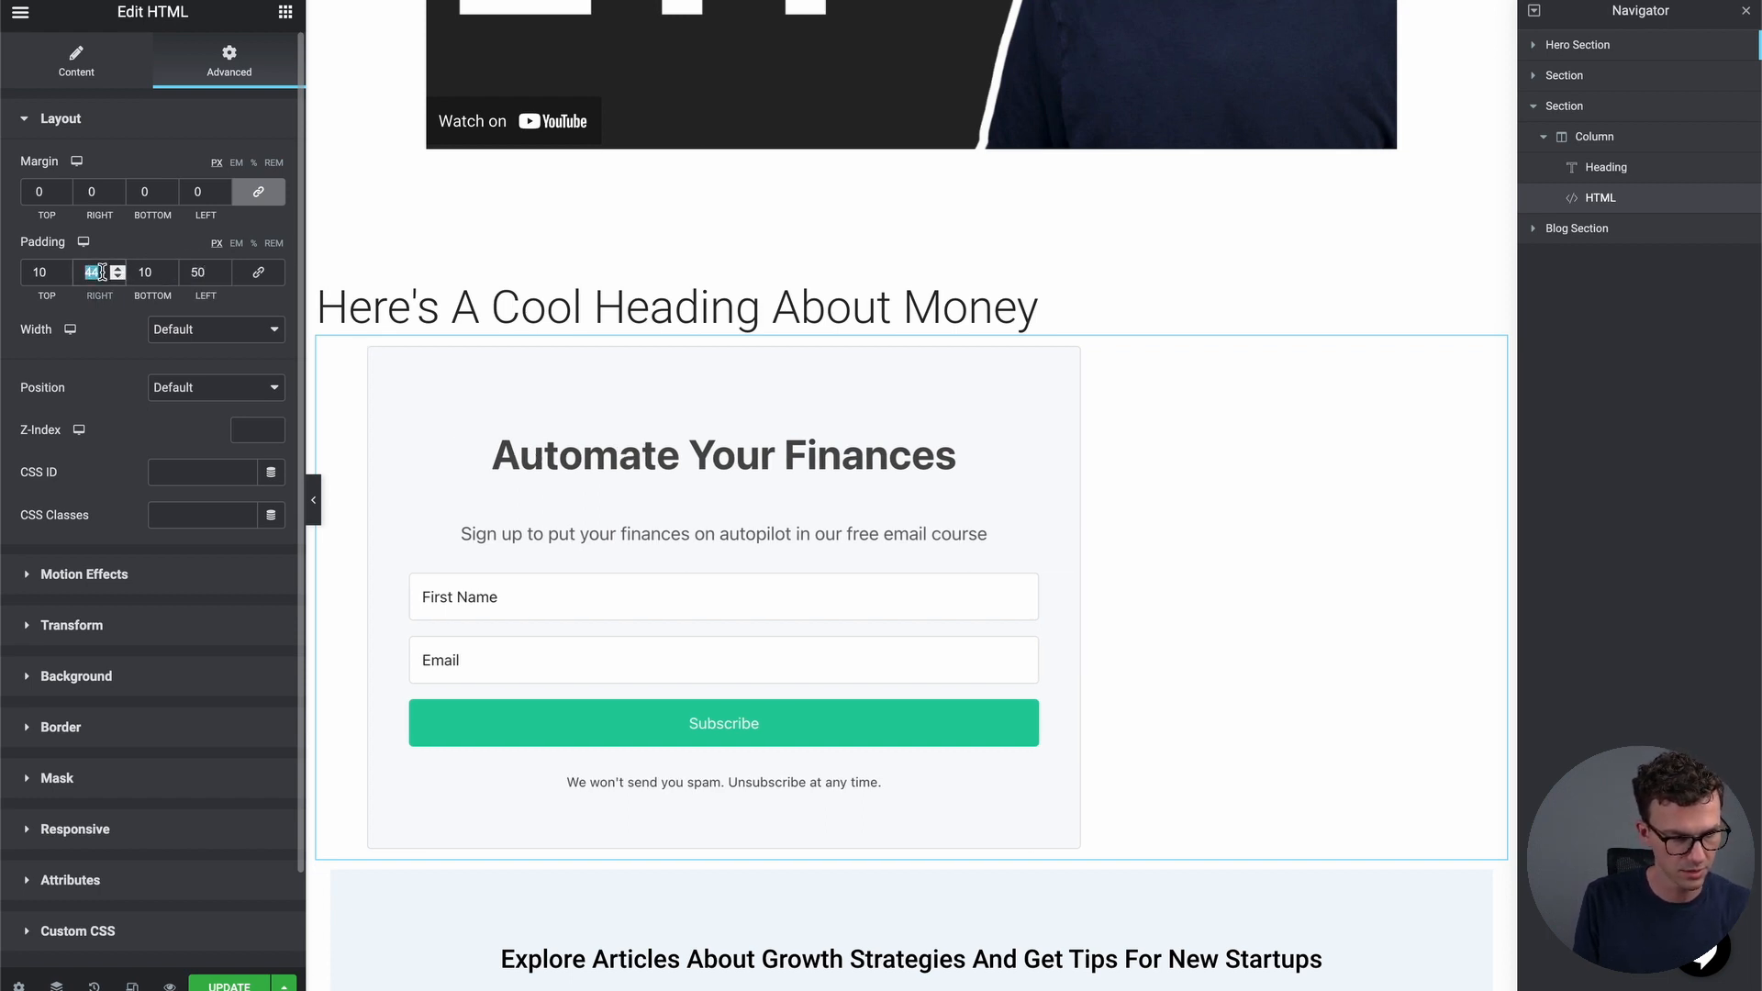
{"action": "type", "text": "50"}
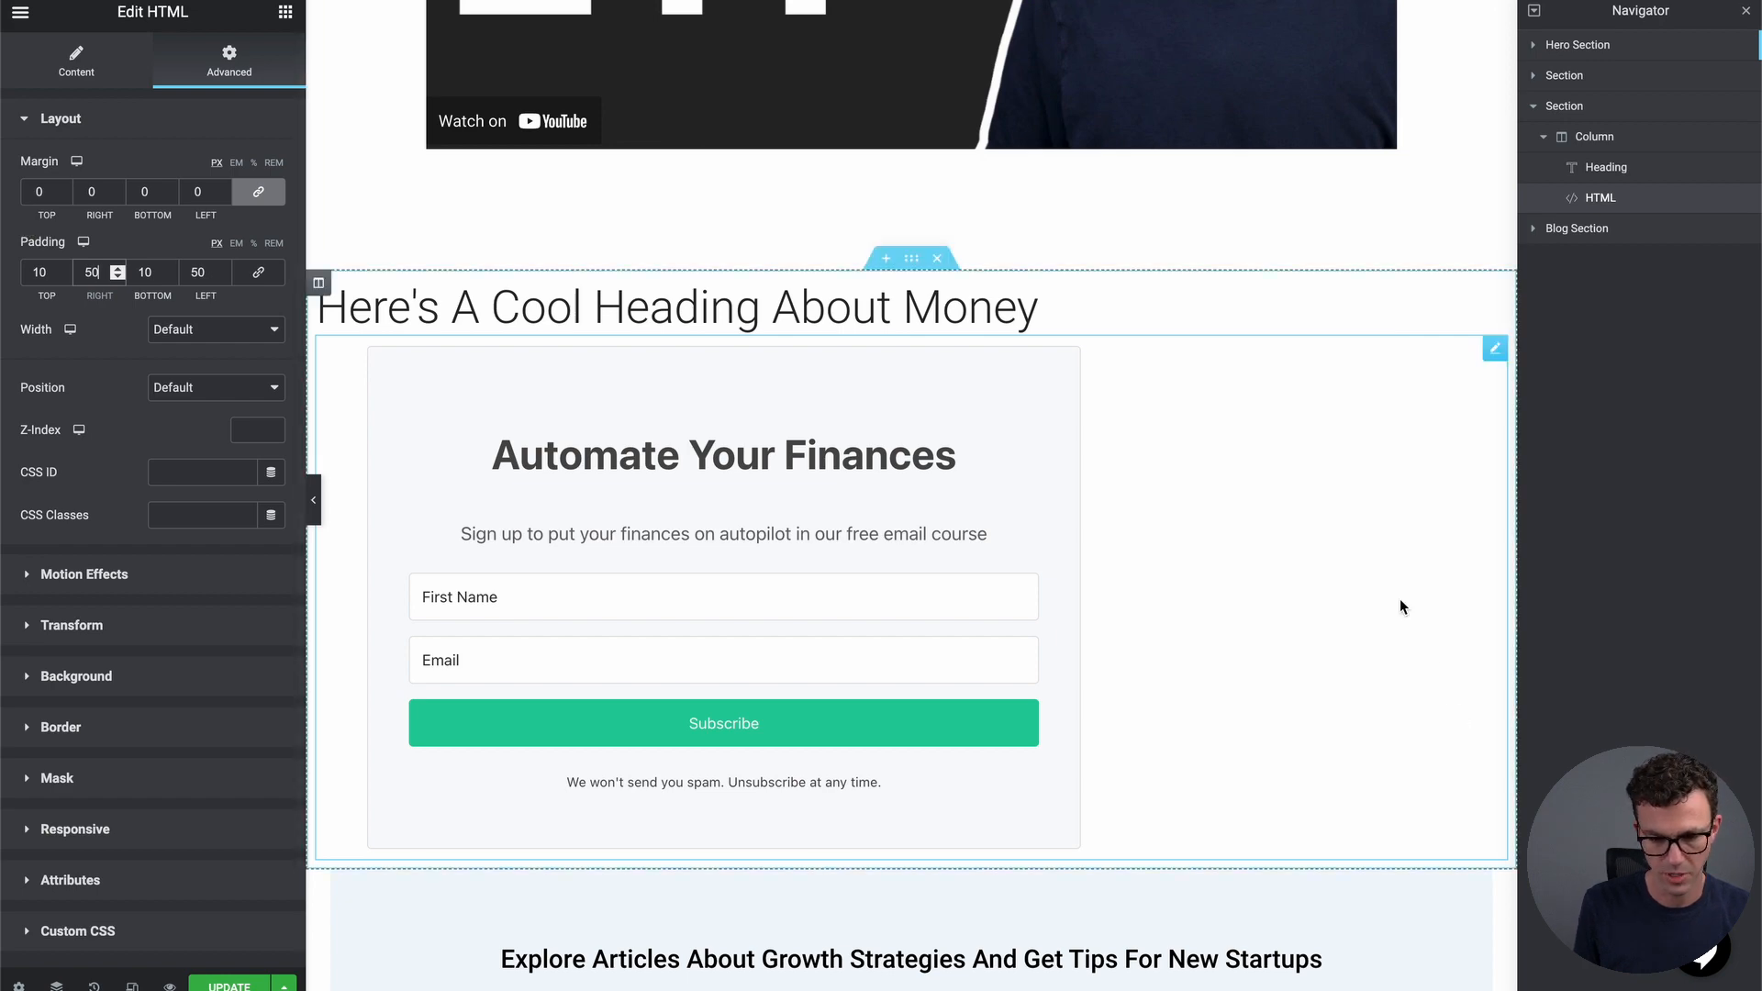
{"action": "scroll", "coordinate": [1401, 606], "scroll_direction": "down", "scroll_amount": 7}
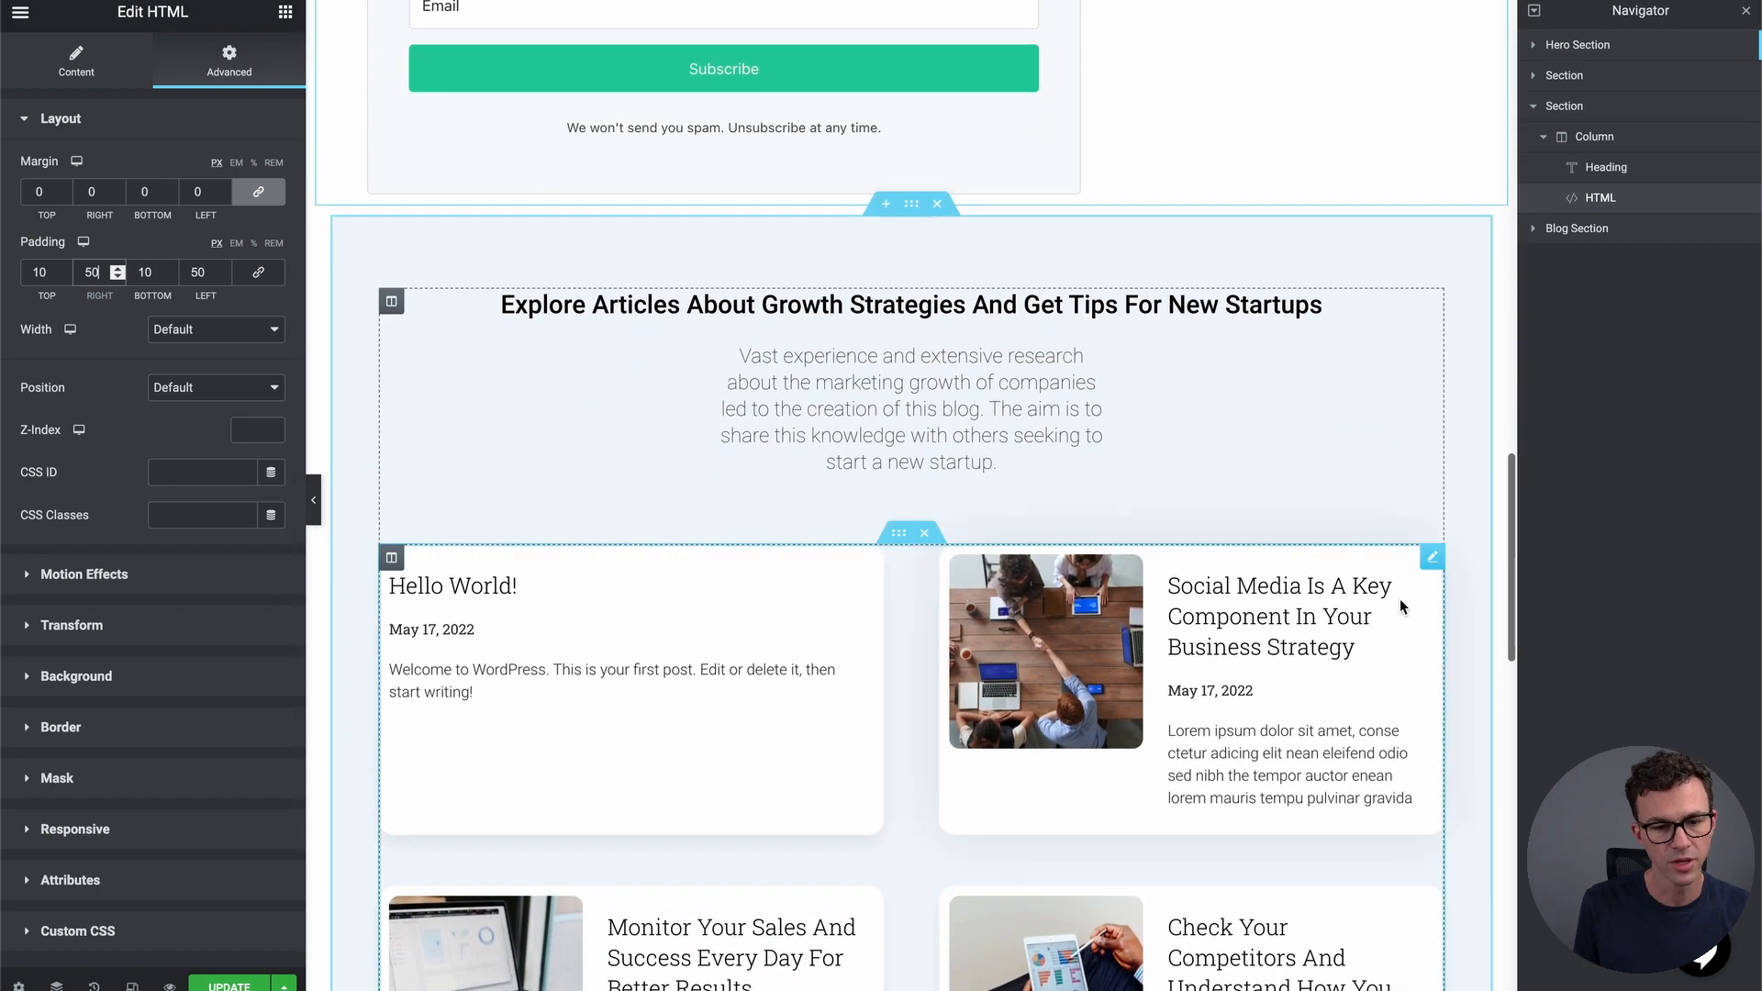
Replace the blog heading text with 'Become A Personal Finance Expert', correcting typos
{"action": "scroll", "coordinate": [1316, 479], "scroll_direction": "down", "scroll_amount": 2}
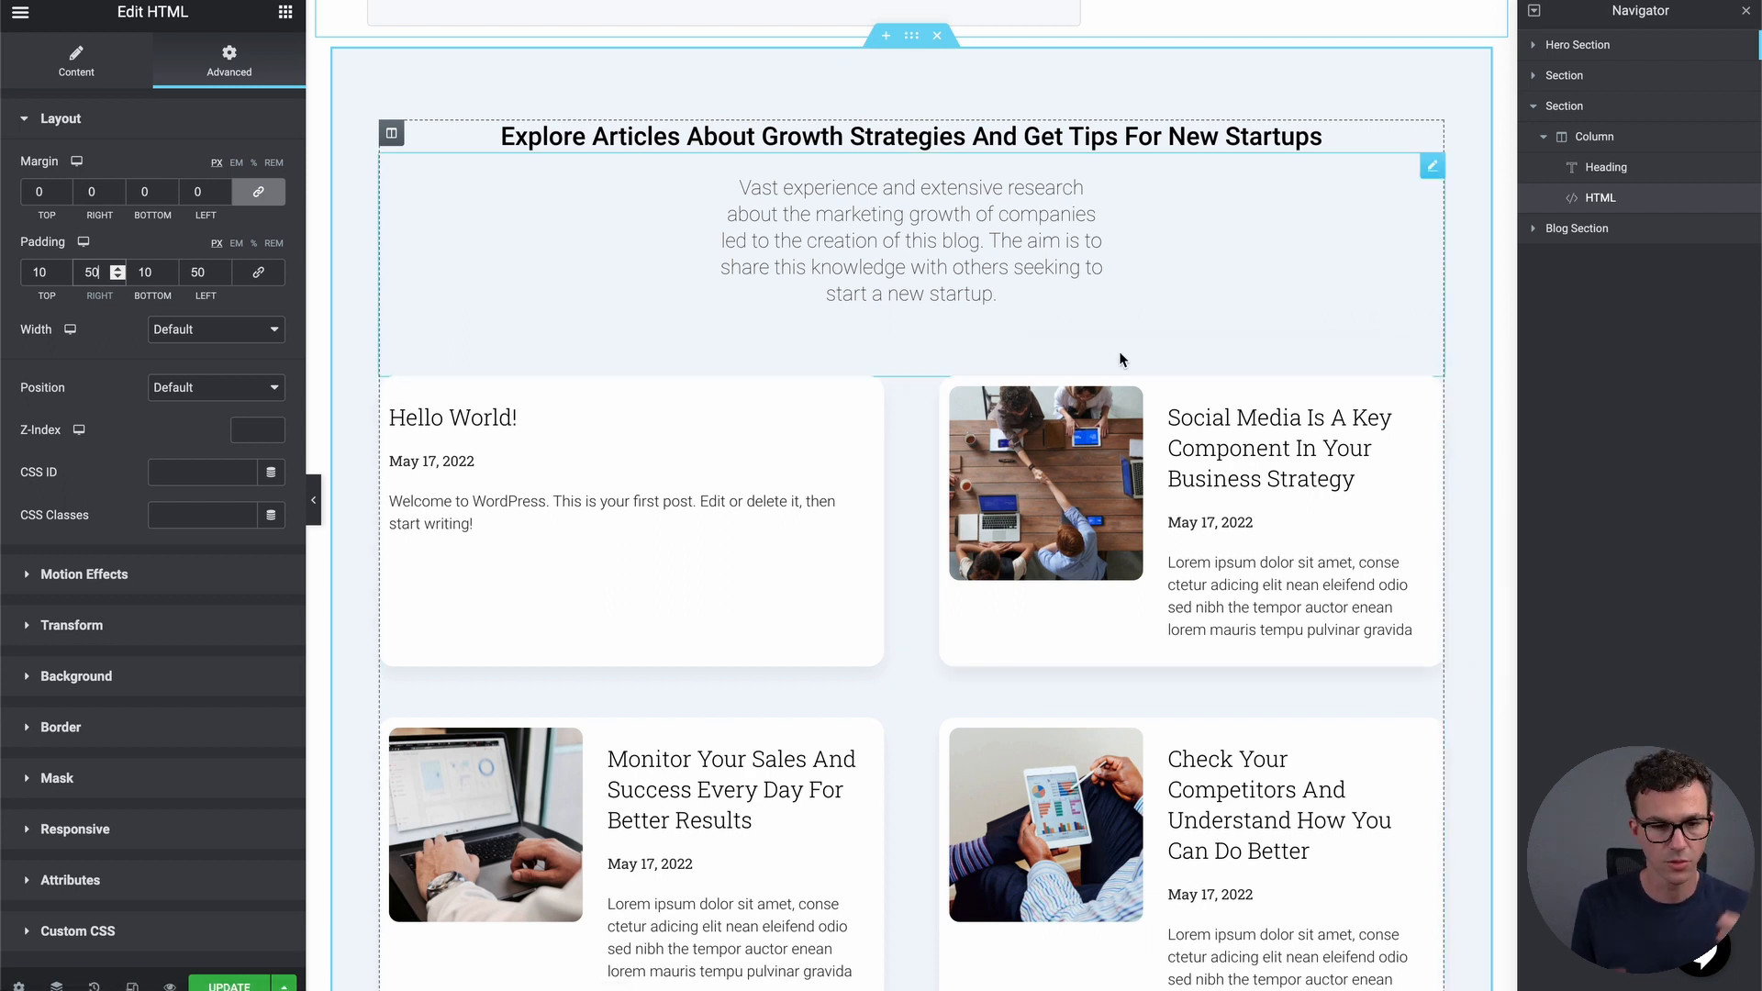
{"action": "double_click", "coordinate": [979, 138]}
{"action": "triple_click", "coordinate": [979, 138]}
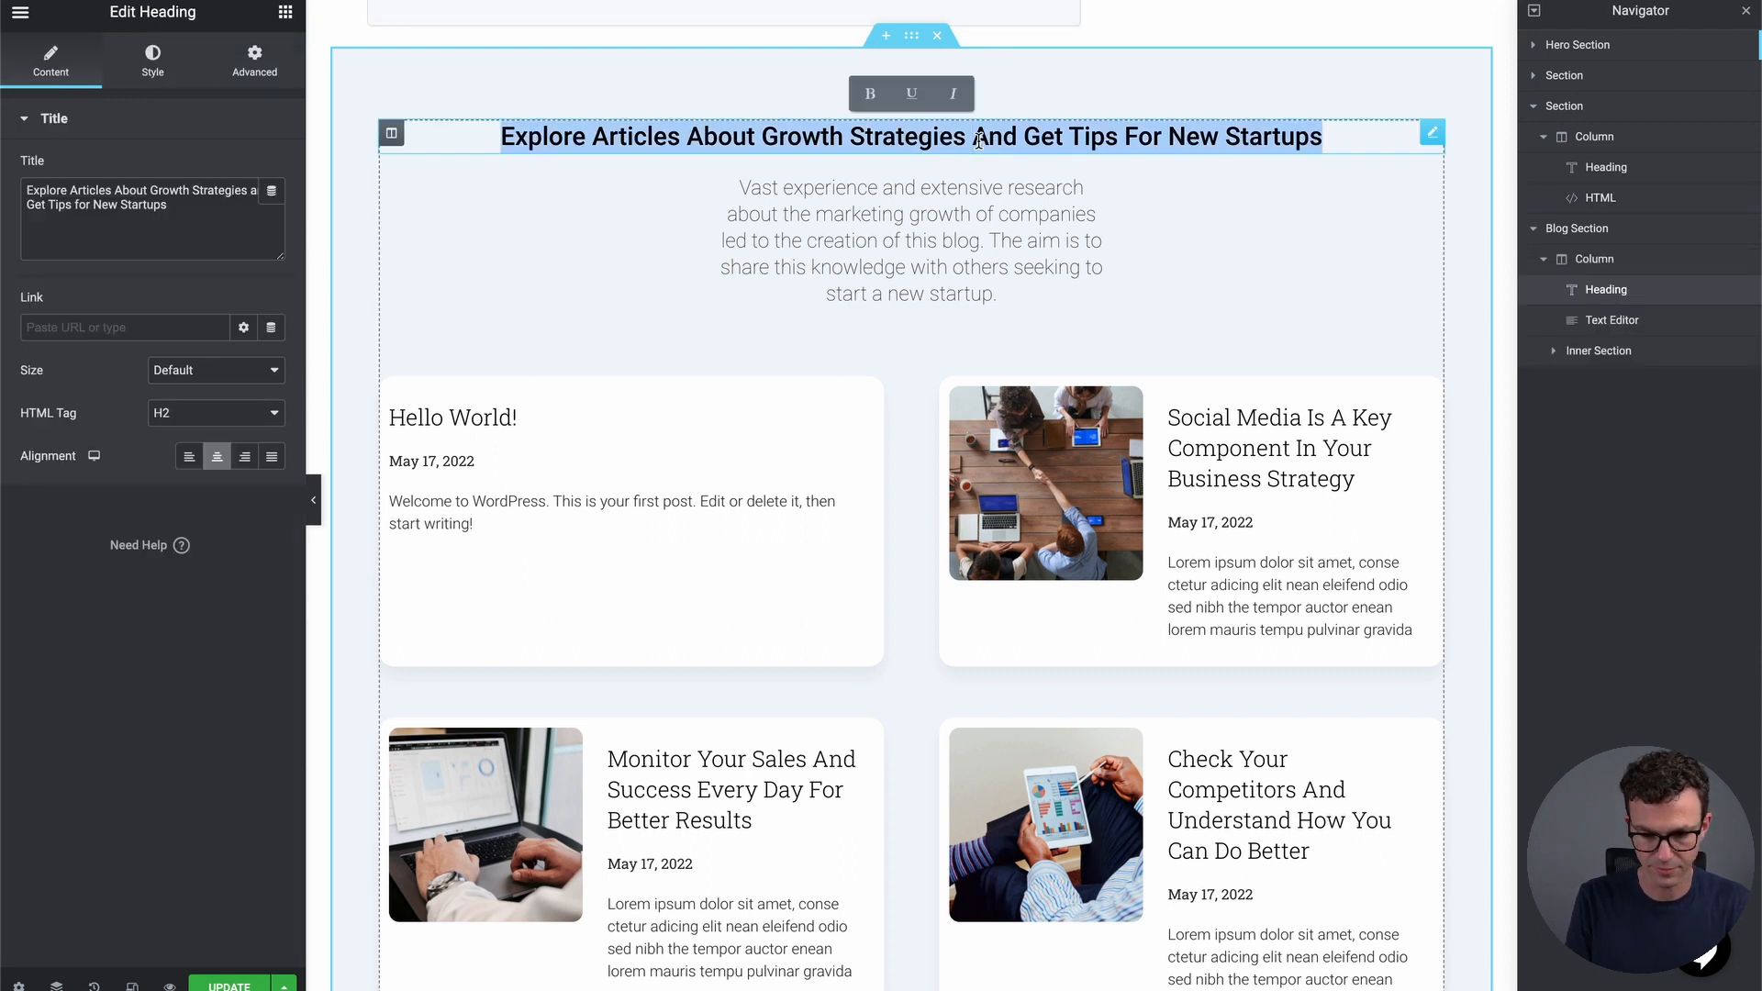
{"action": "type", "text": "Become a "}
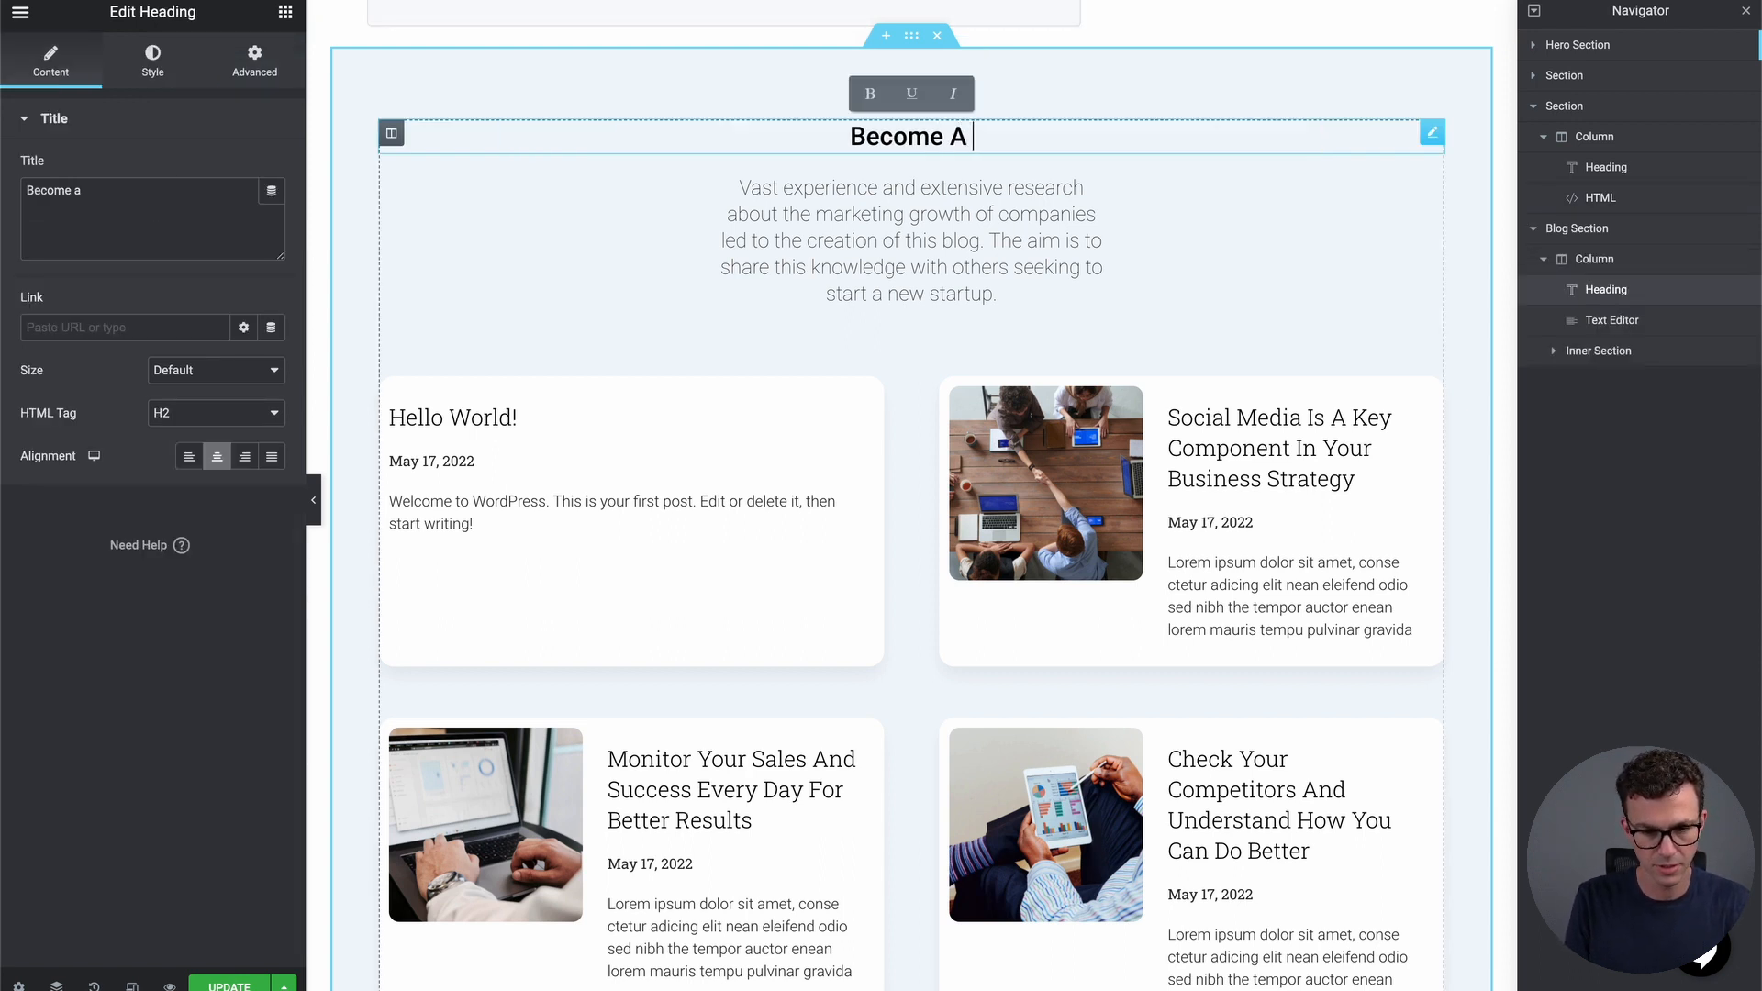
{"action": "type", "text": "personal finance exper"}
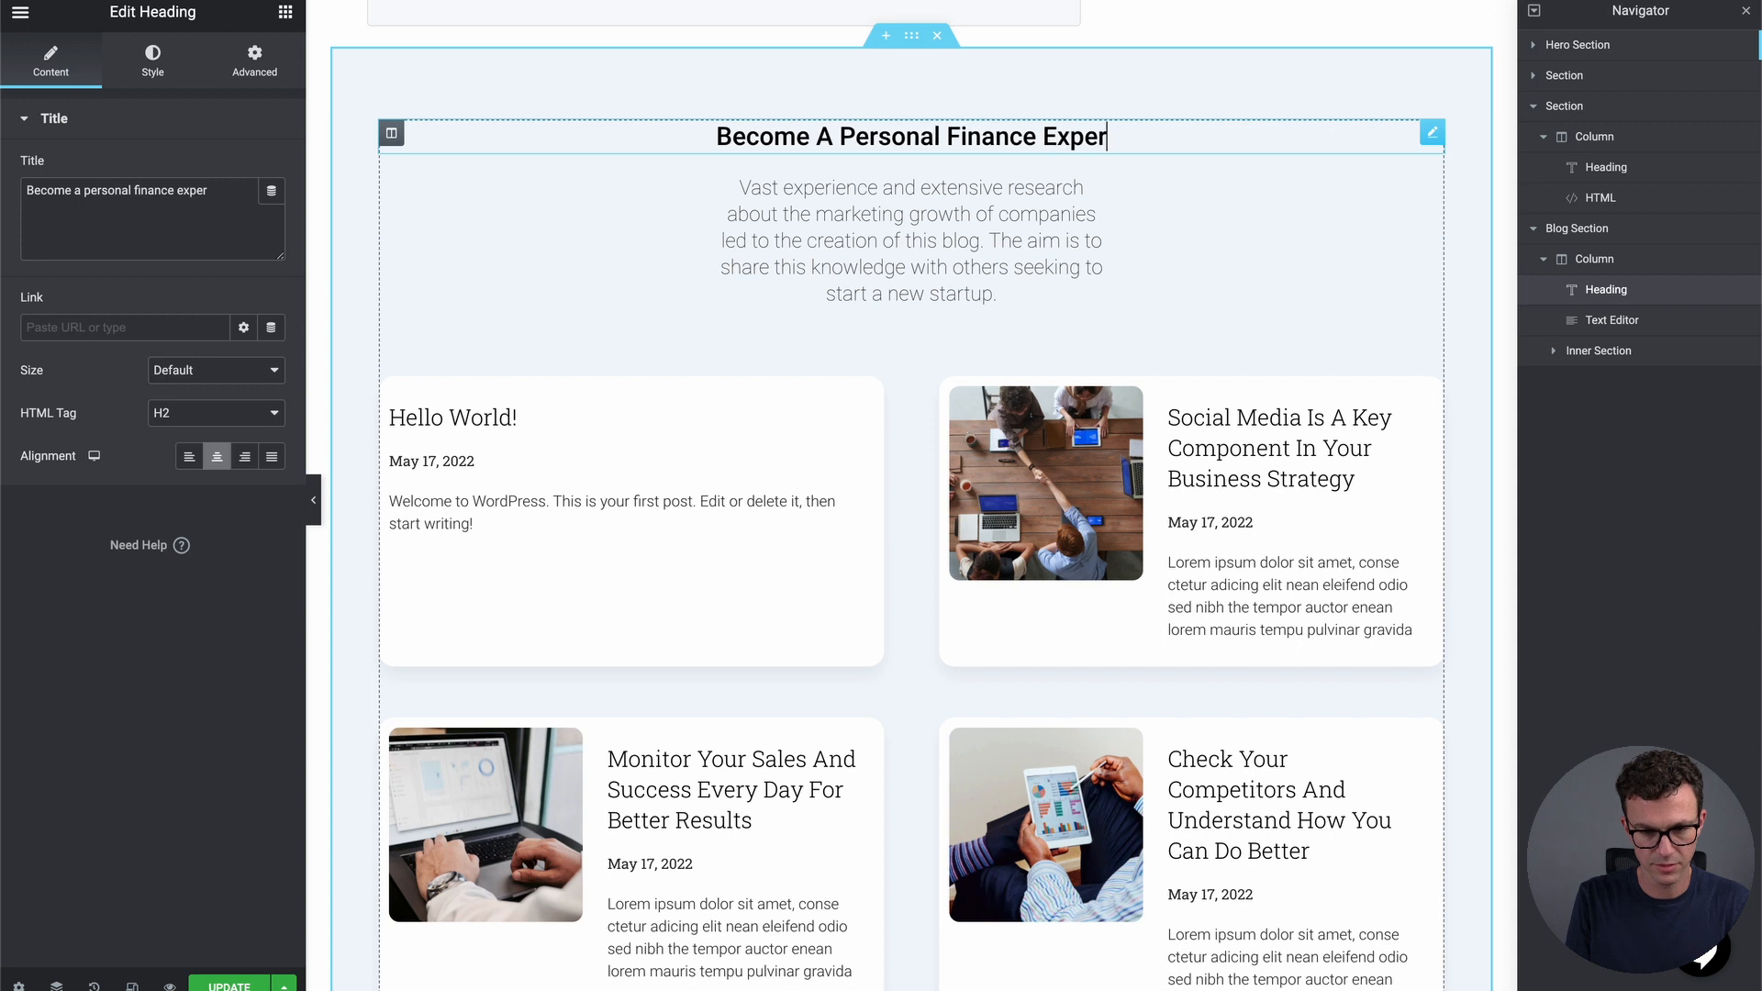
{"action": "type", "text": "p"}
{"action": "key", "text": "BackSpace"}
{"action": "type", "text": "t"}
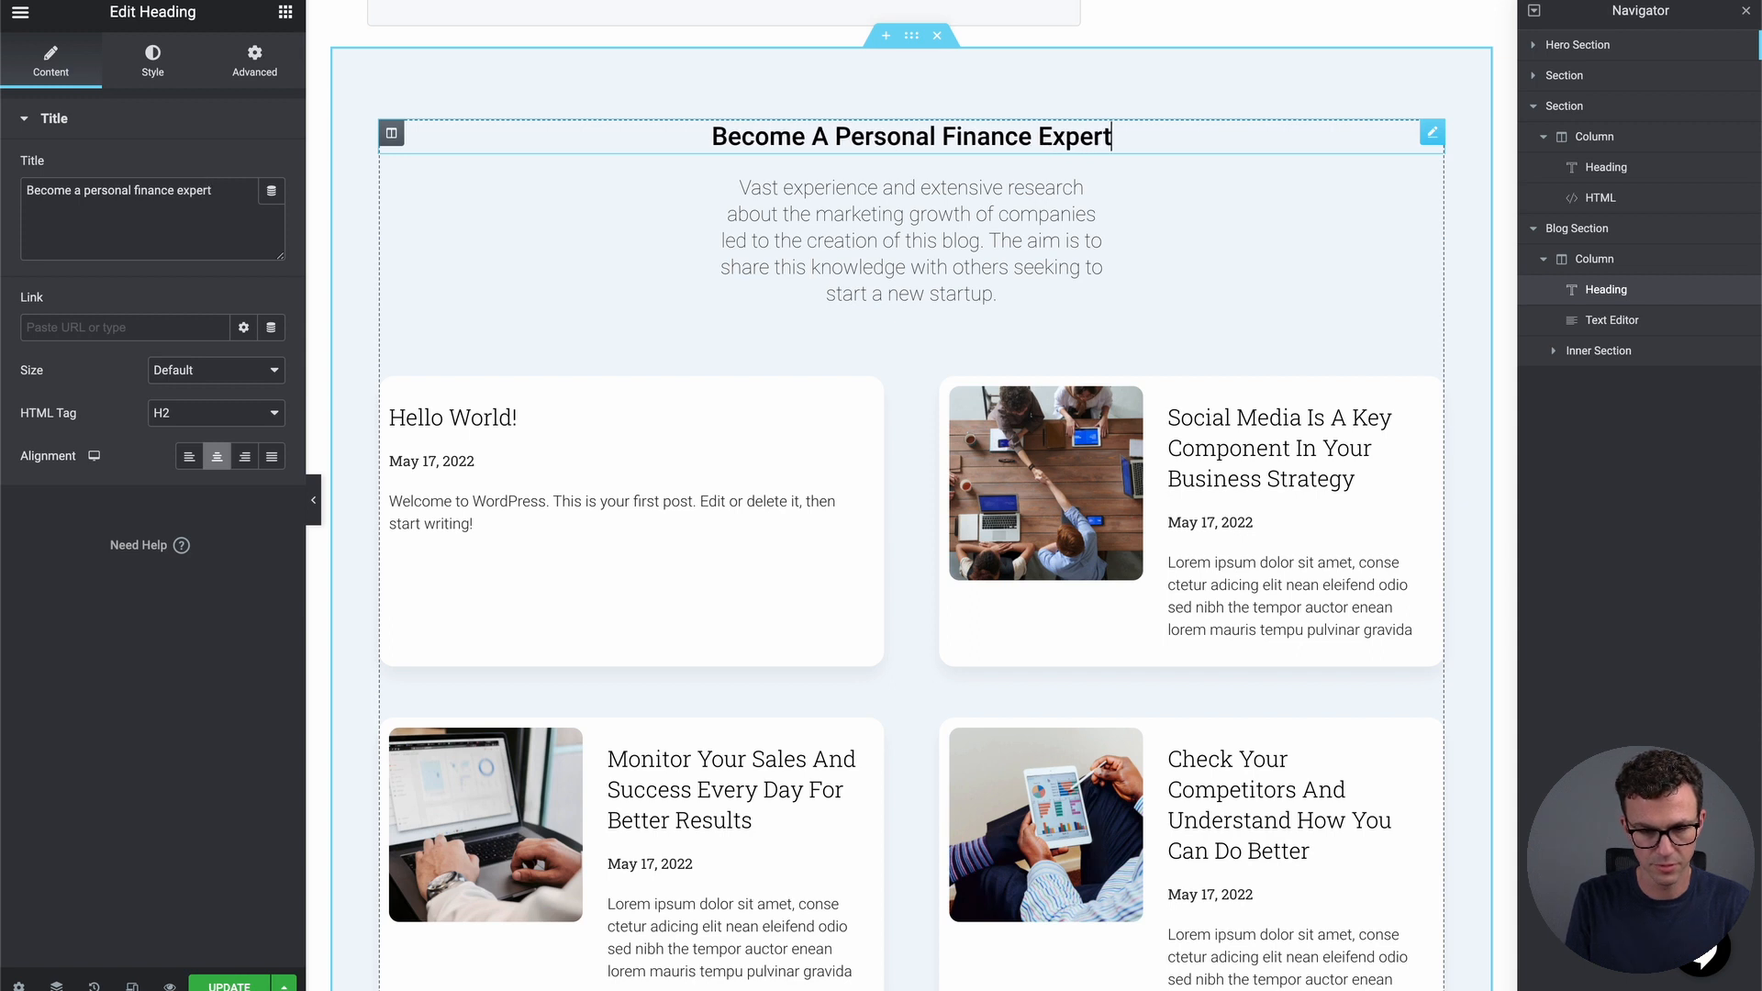
{"action": "left_click", "coordinate": [948, 205]}
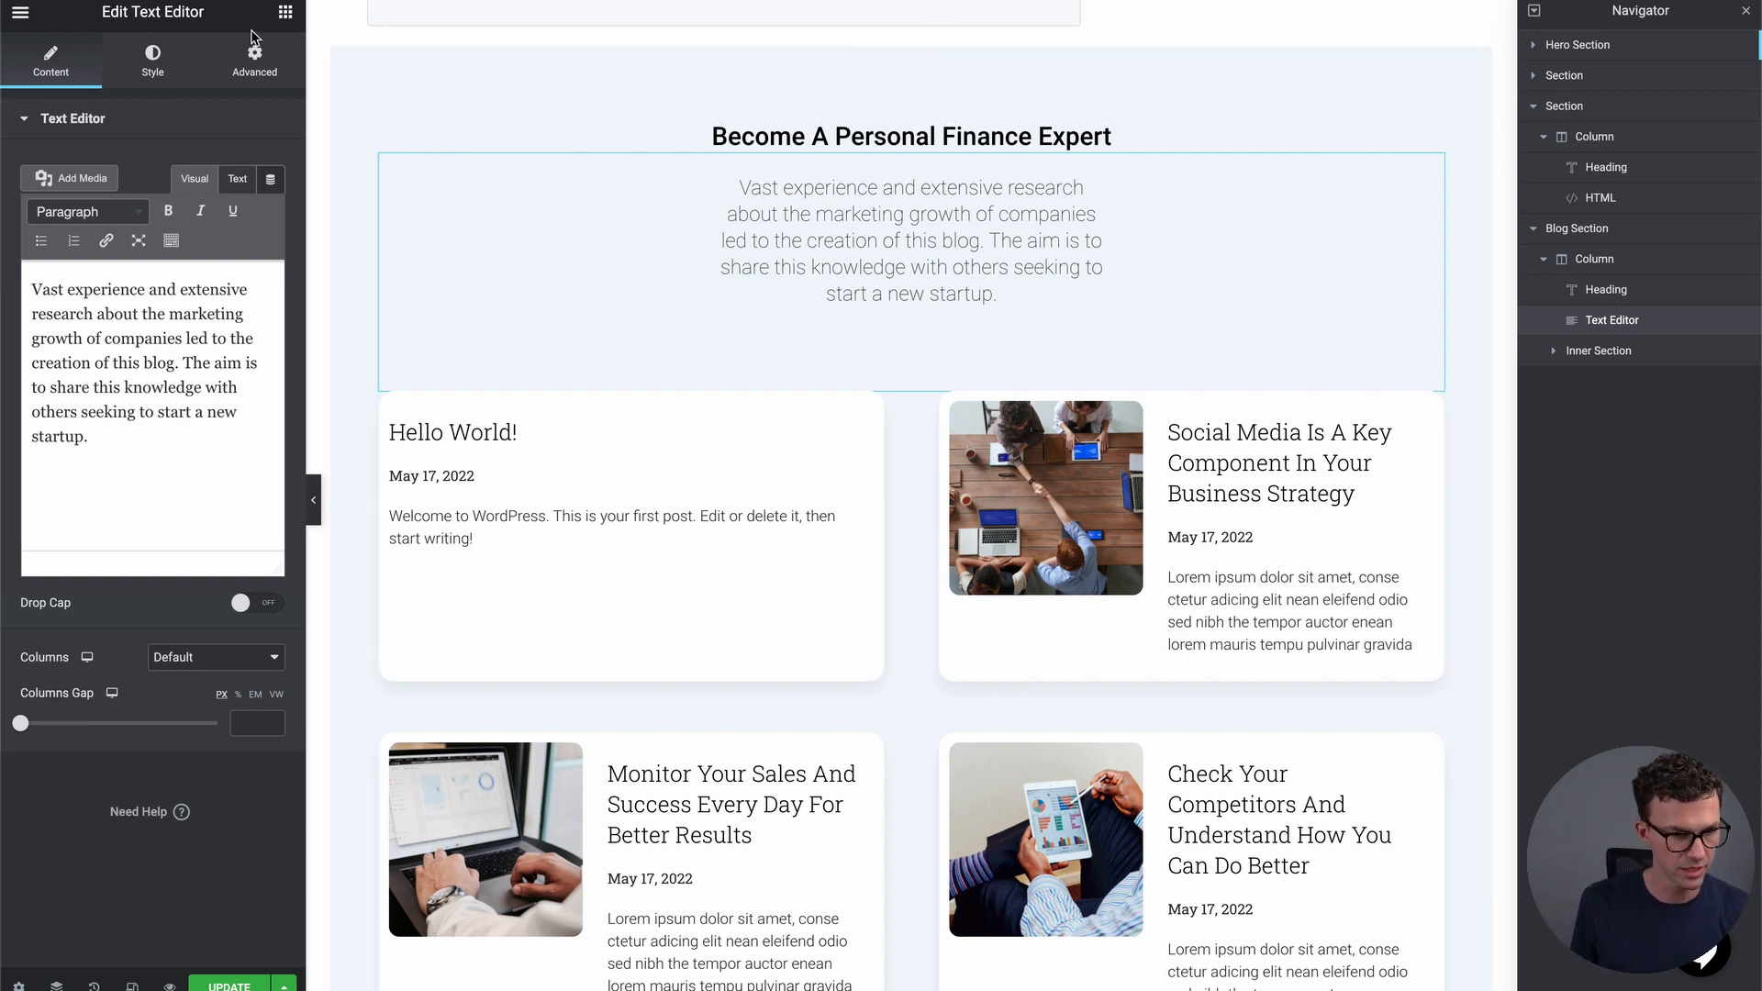
Lower the description paragraph's left and right padding to 16 px in its Advanced layout settings
{"action": "left_click", "coordinate": [137, 73]}
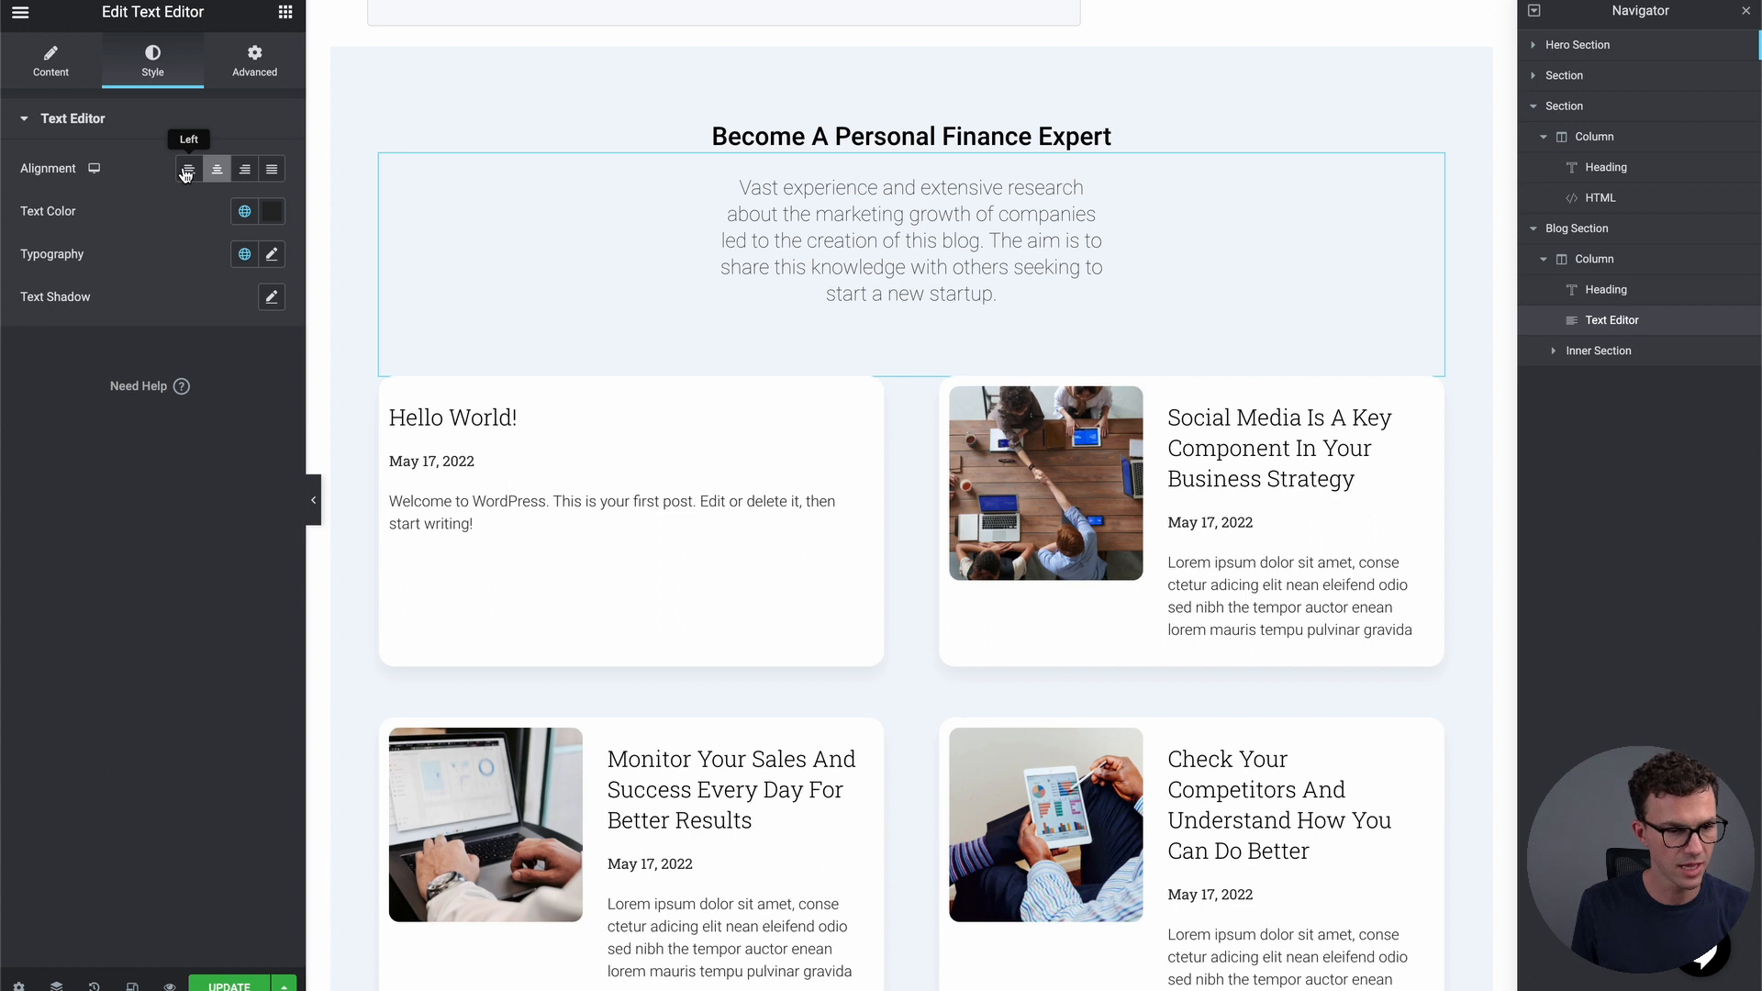
{"action": "left_click", "coordinate": [272, 61]}
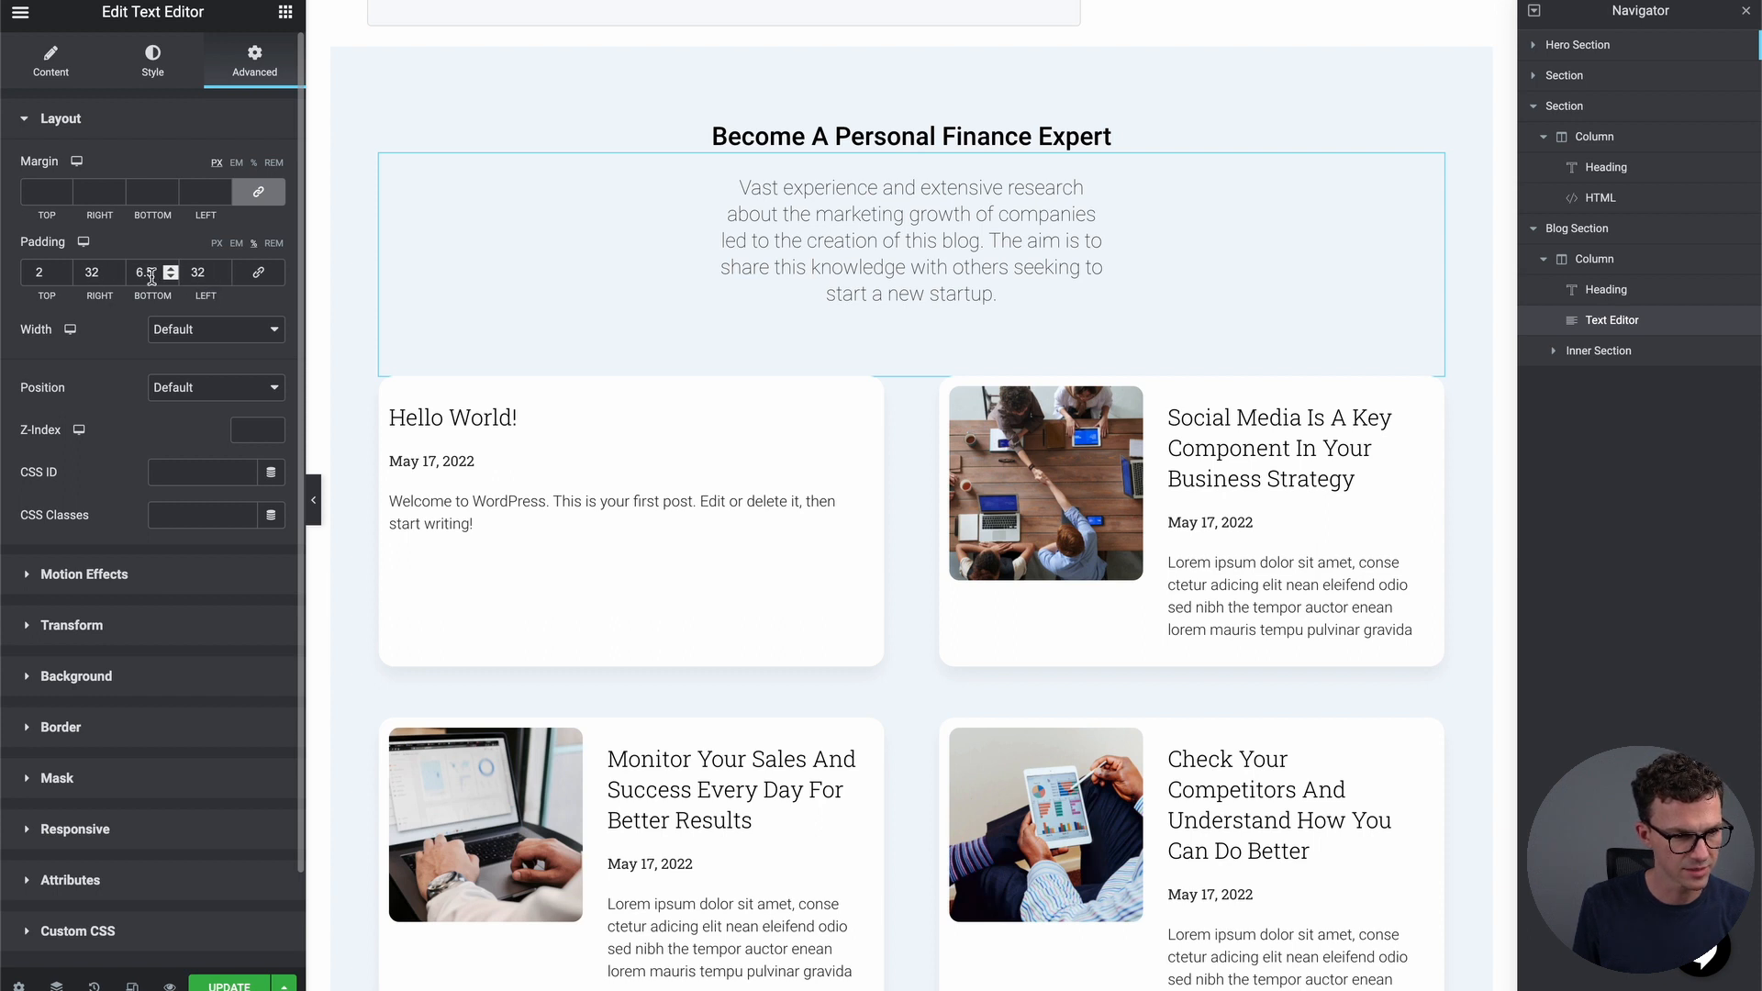
{"action": "left_click", "coordinate": [220, 276]}
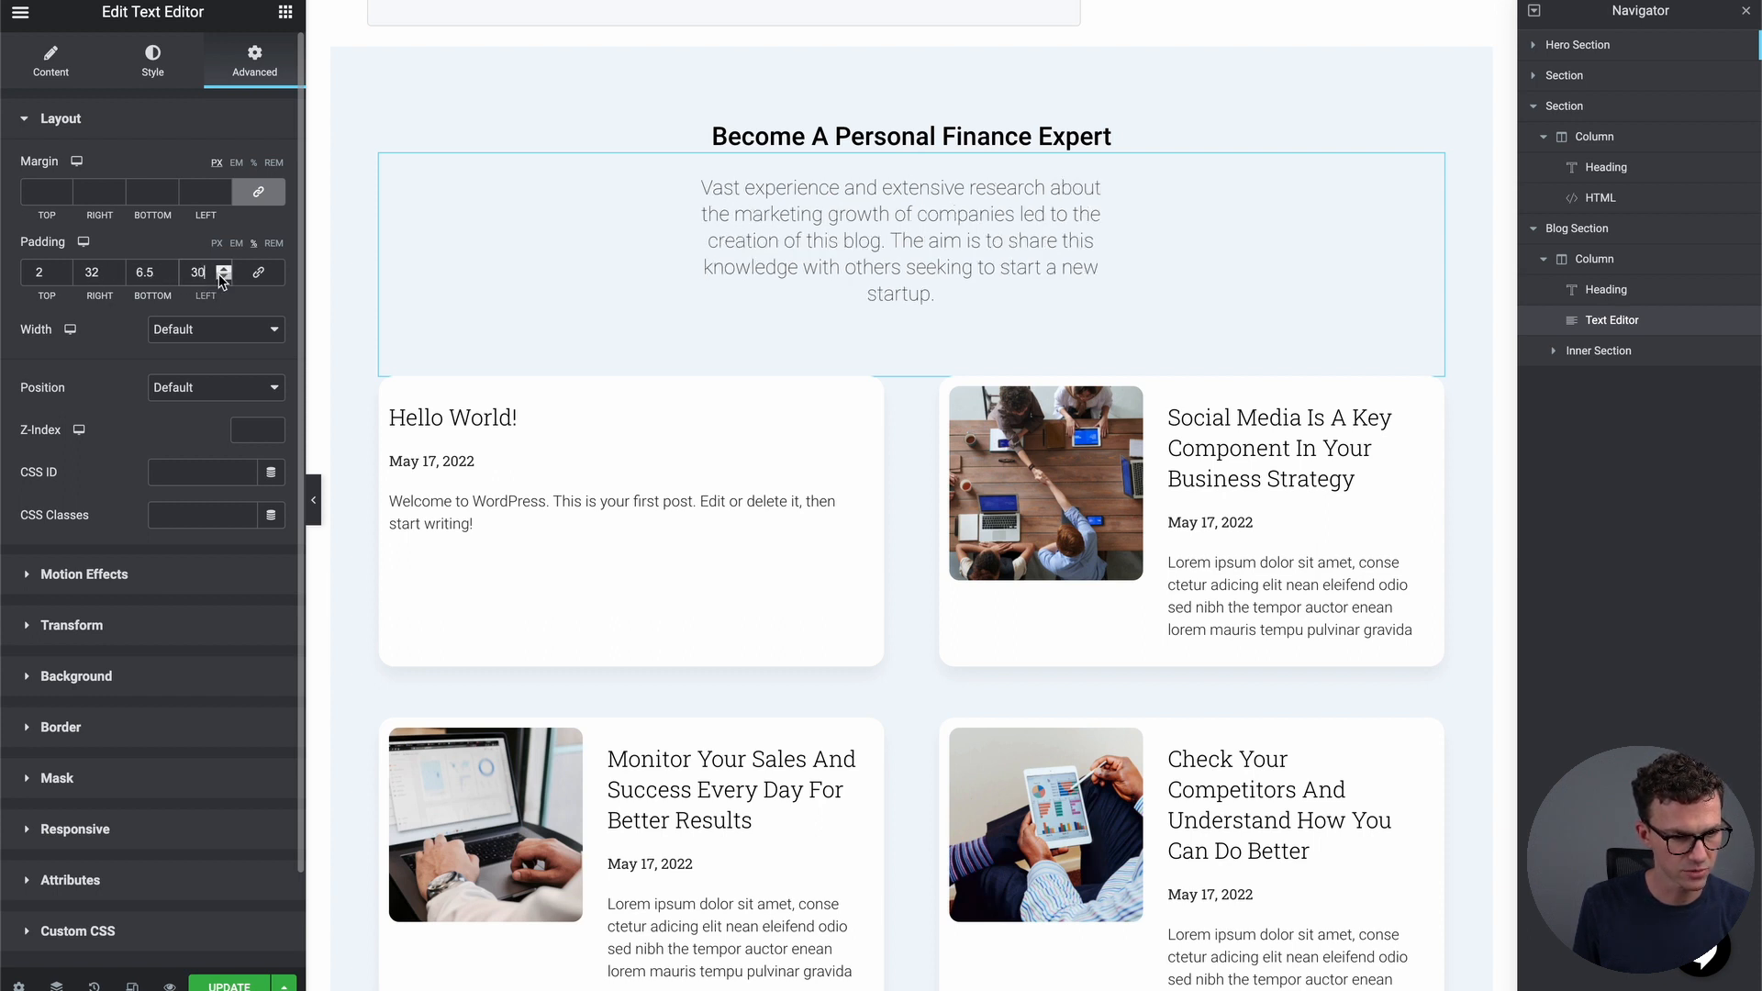
{"action": "left_click", "coordinate": [220, 276]}
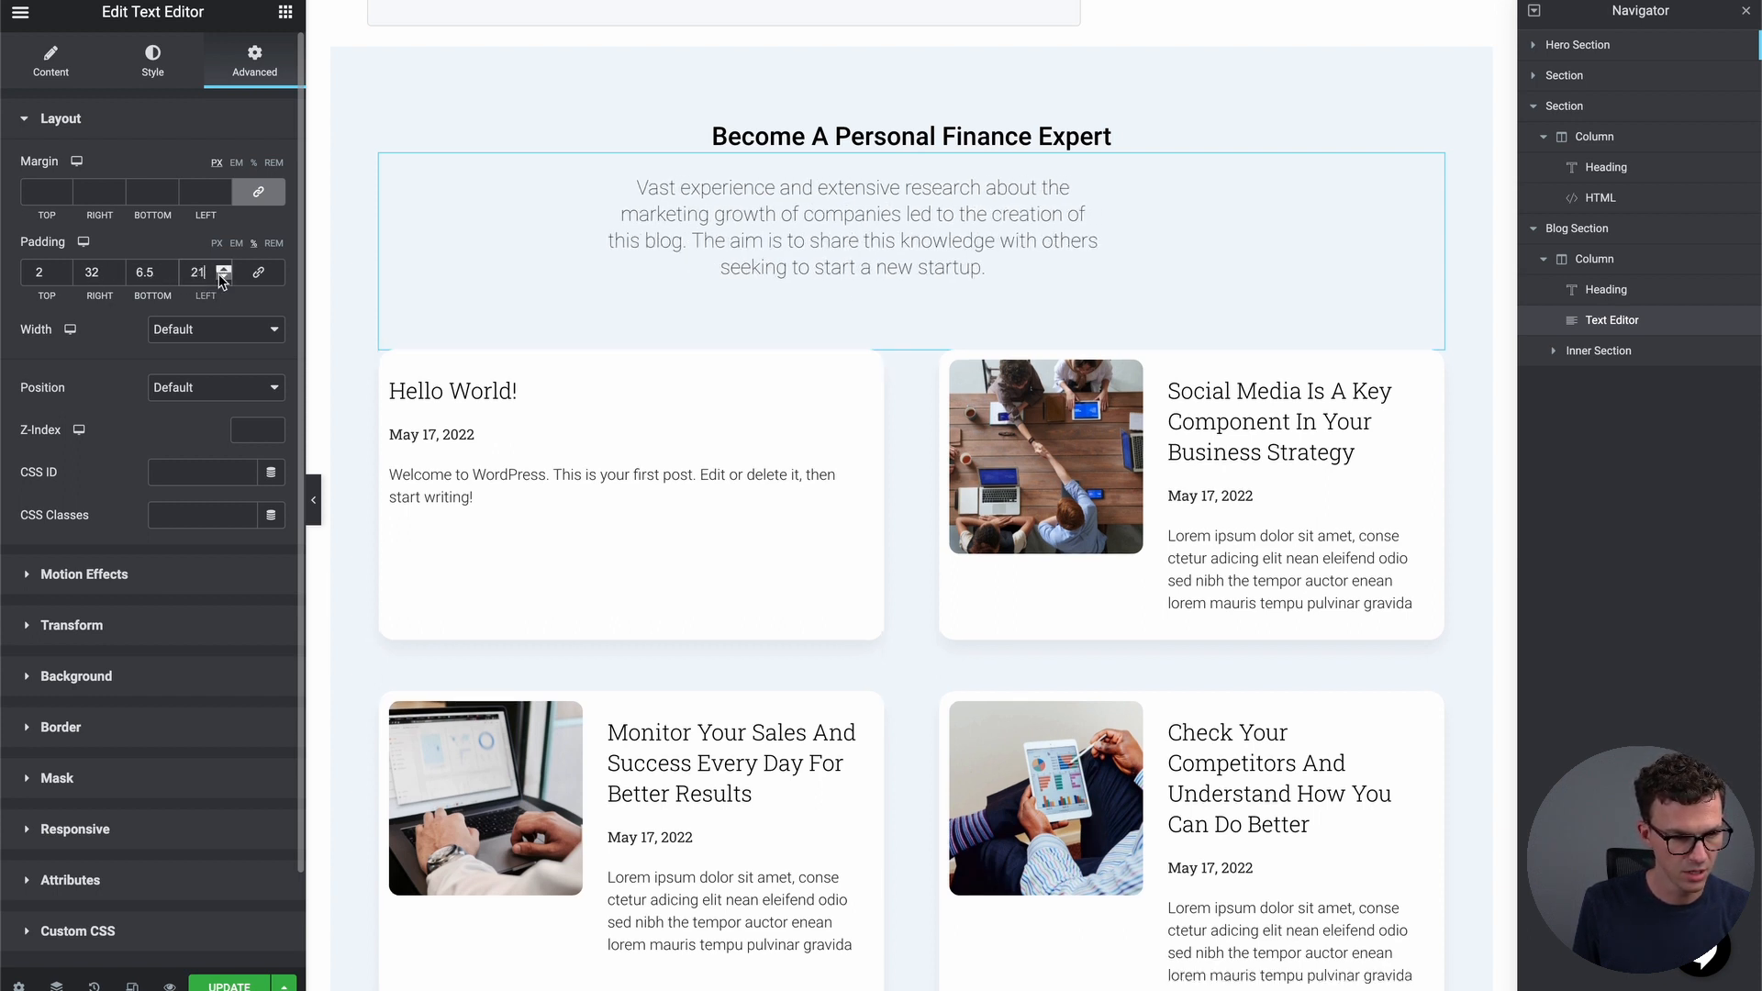
{"action": "left_click", "coordinate": [117, 276]}
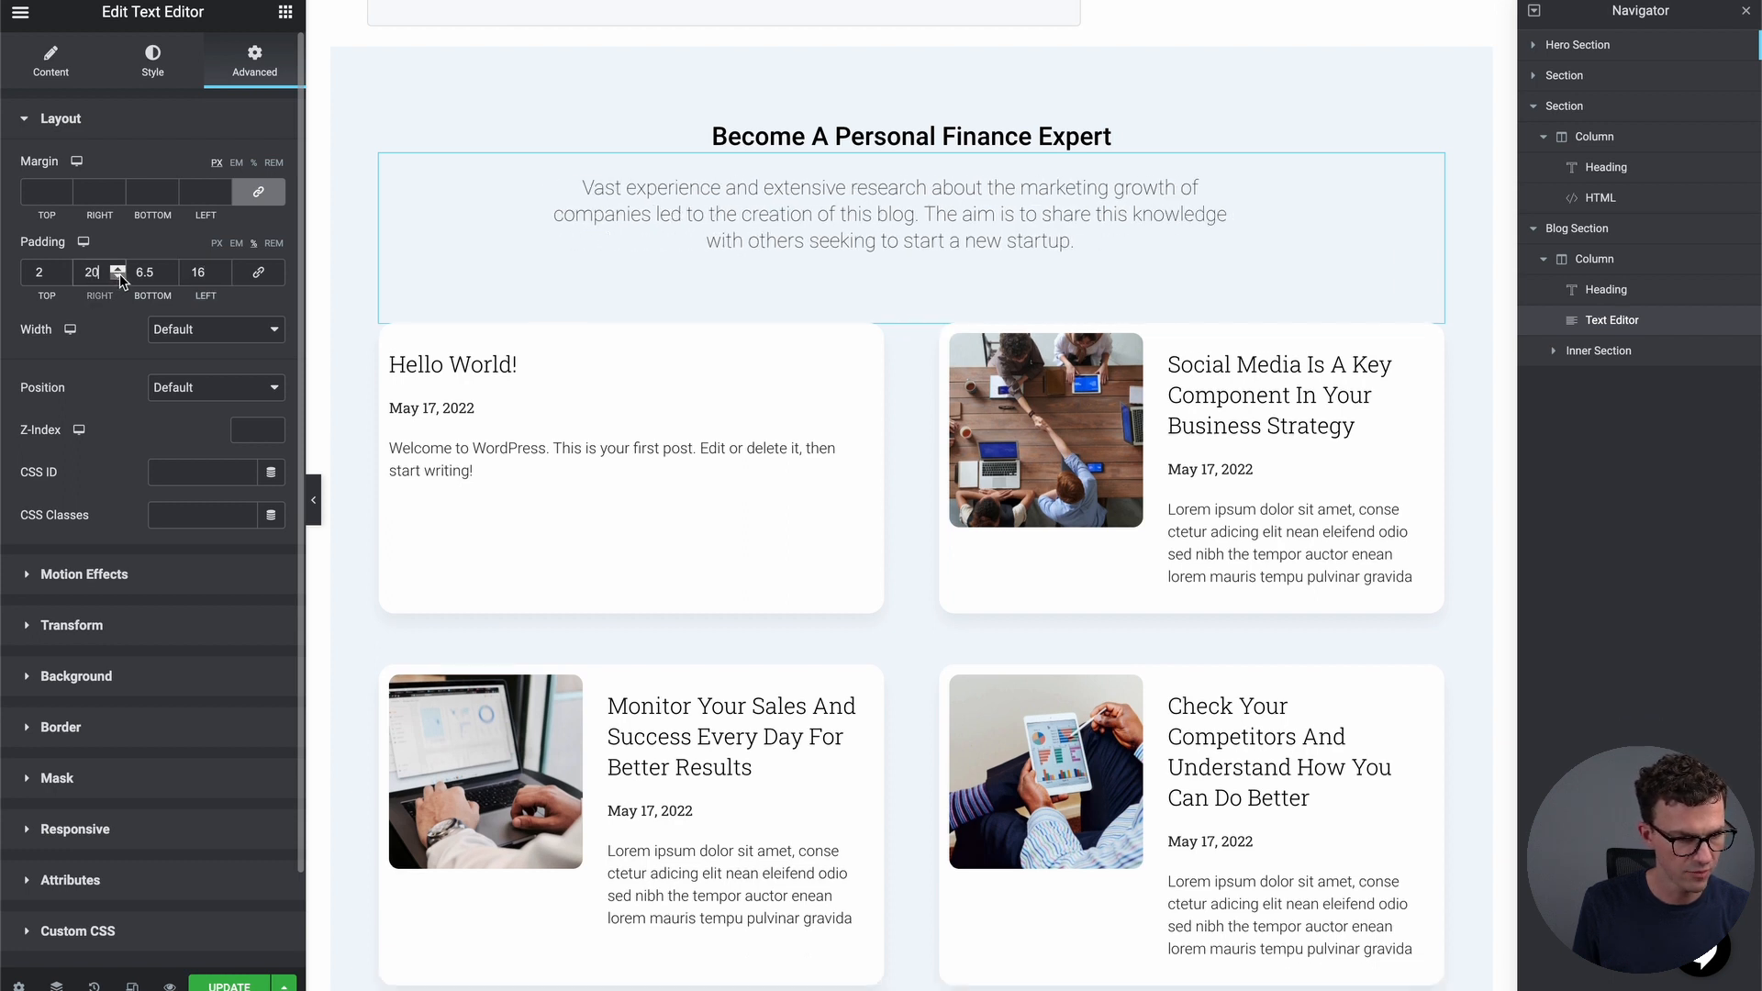
{"action": "left_click", "coordinate": [120, 275]}
{"action": "left_click", "coordinate": [119, 276]}
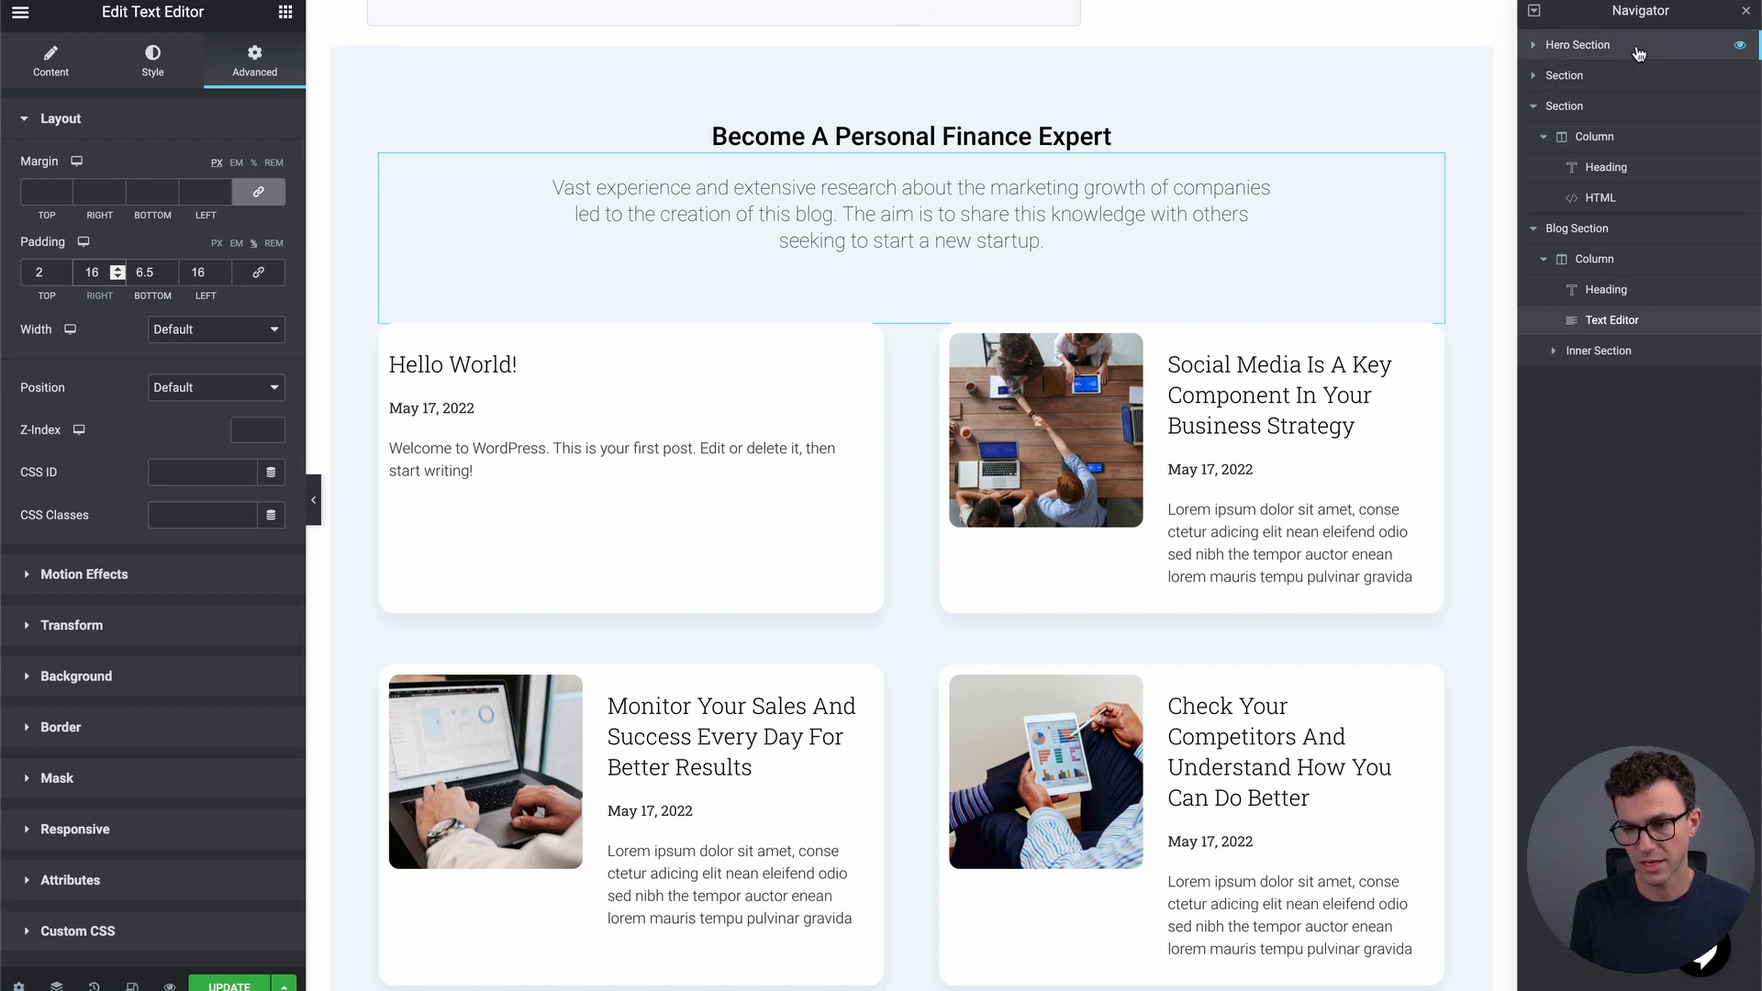
Preview the blog section without its description in the Navigator, then delete that Text Editor element
{"action": "left_click", "coordinate": [1740, 323]}
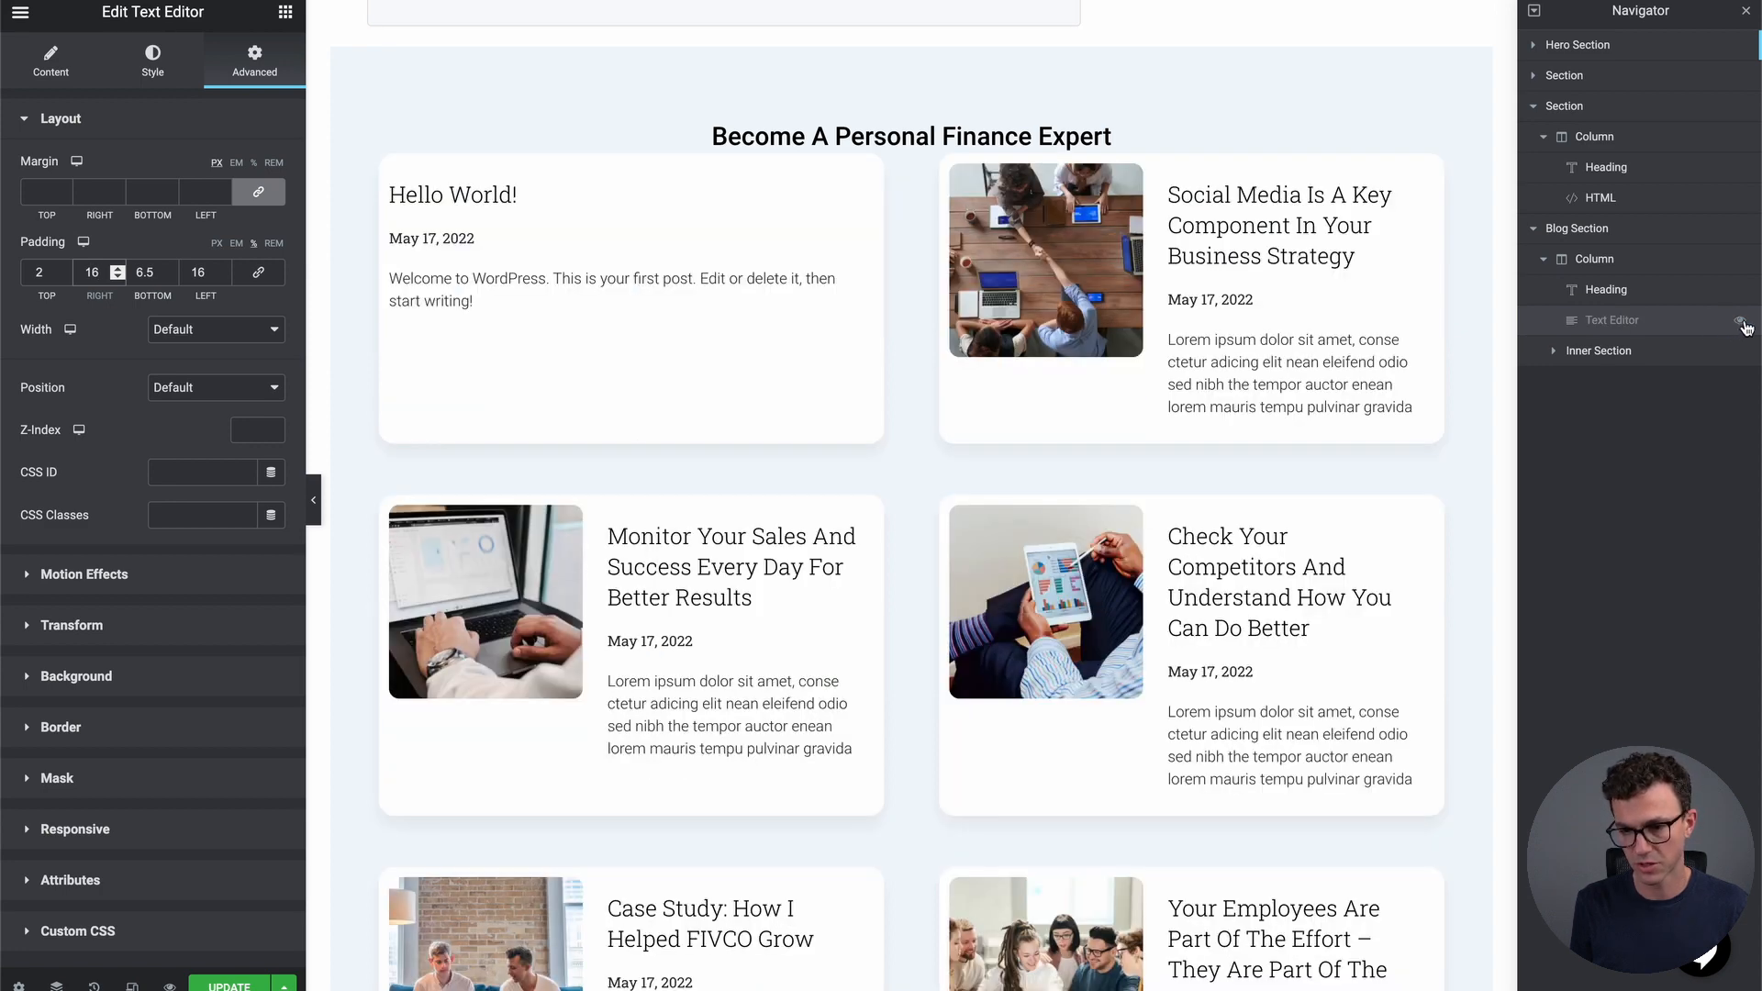
{"action": "left_click", "coordinate": [1741, 323]}
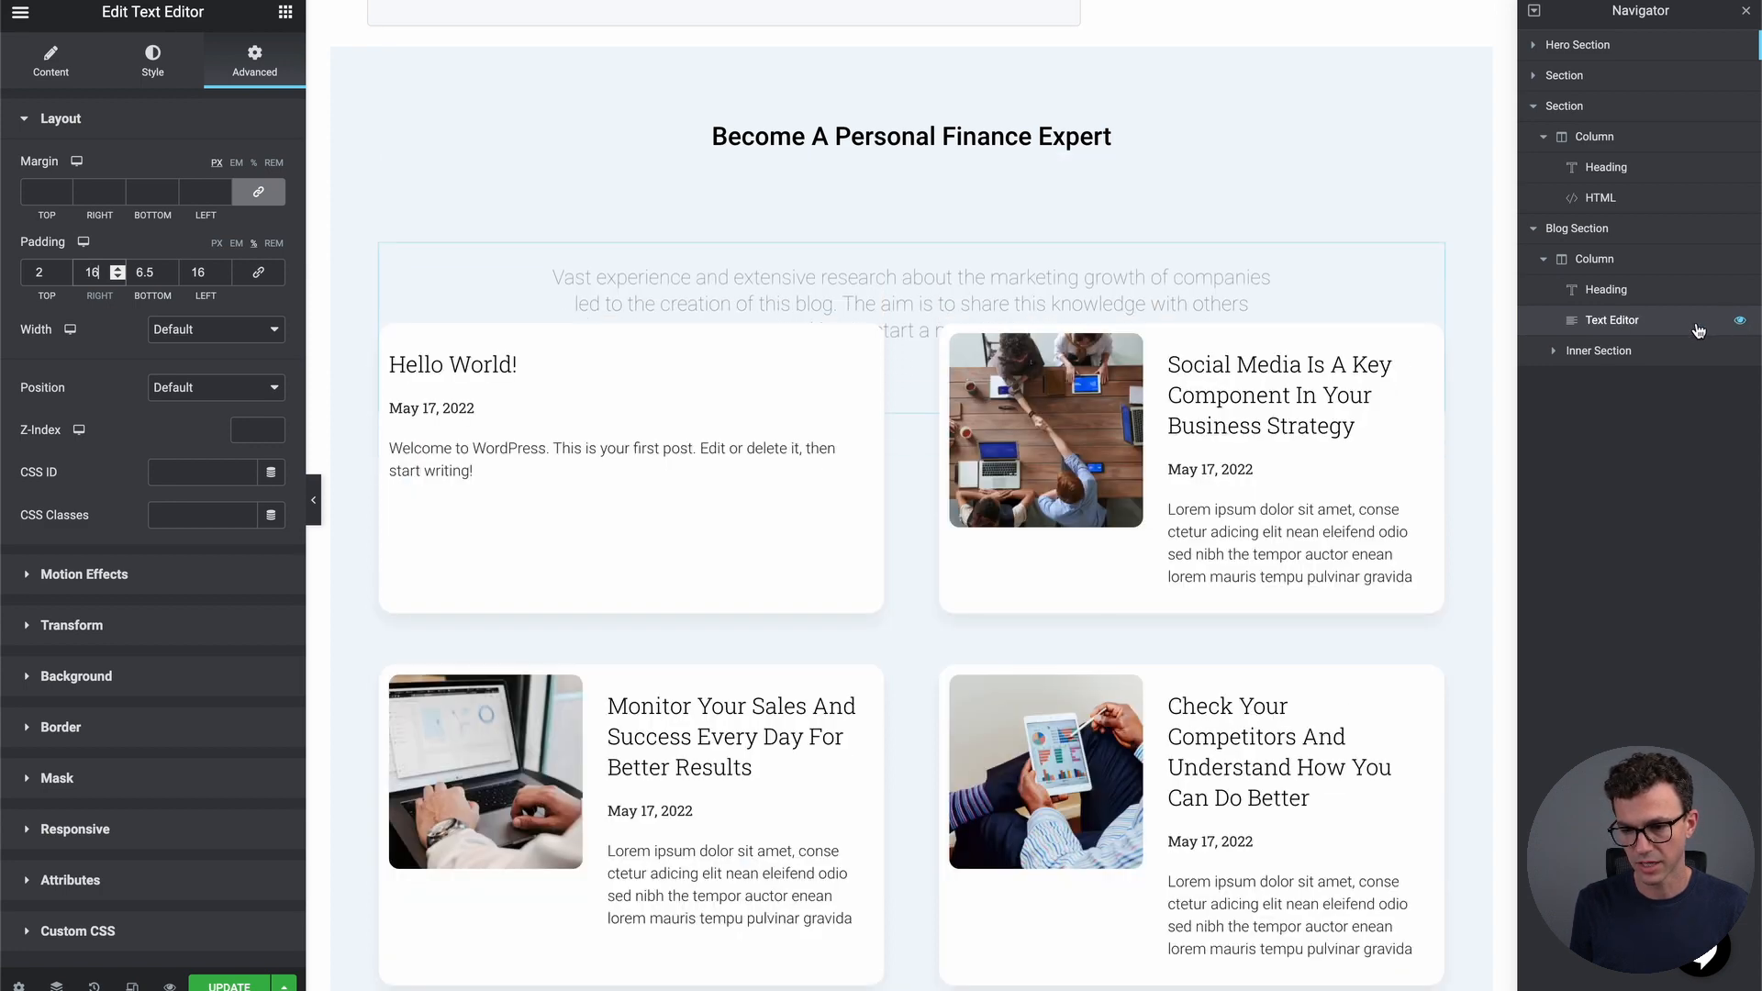
{"action": "right_click", "coordinate": [1600, 332]}
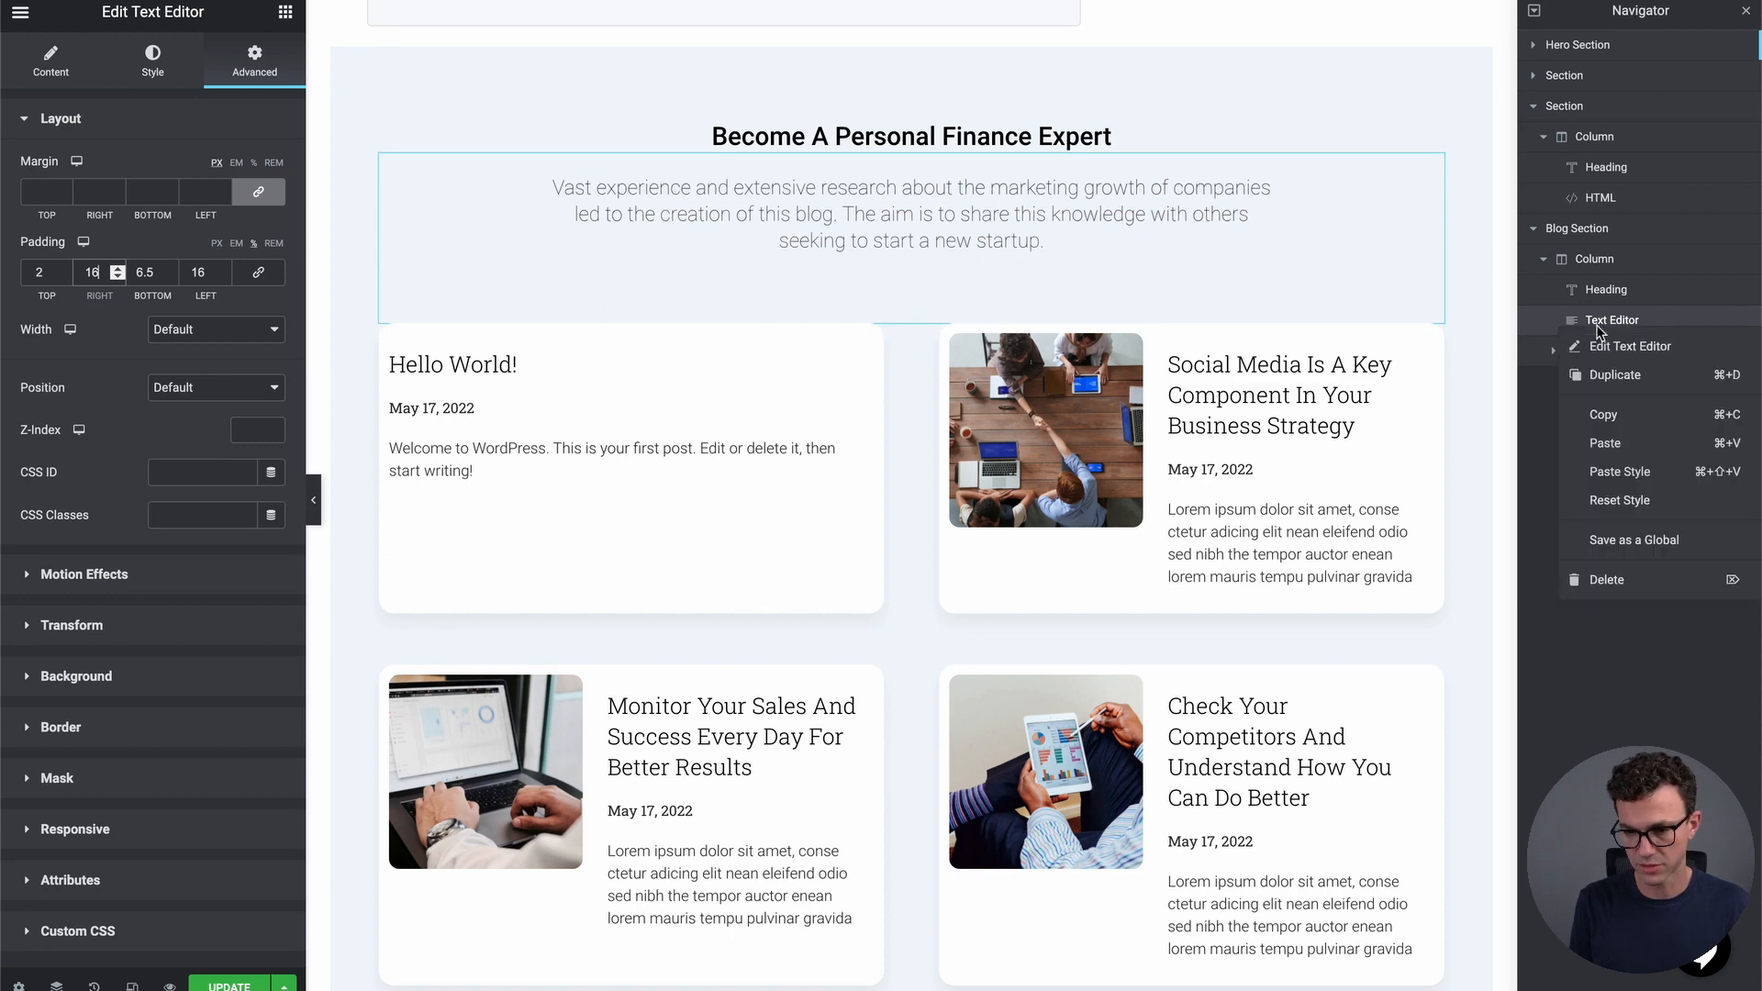
{"action": "left_click", "coordinate": [1618, 580]}
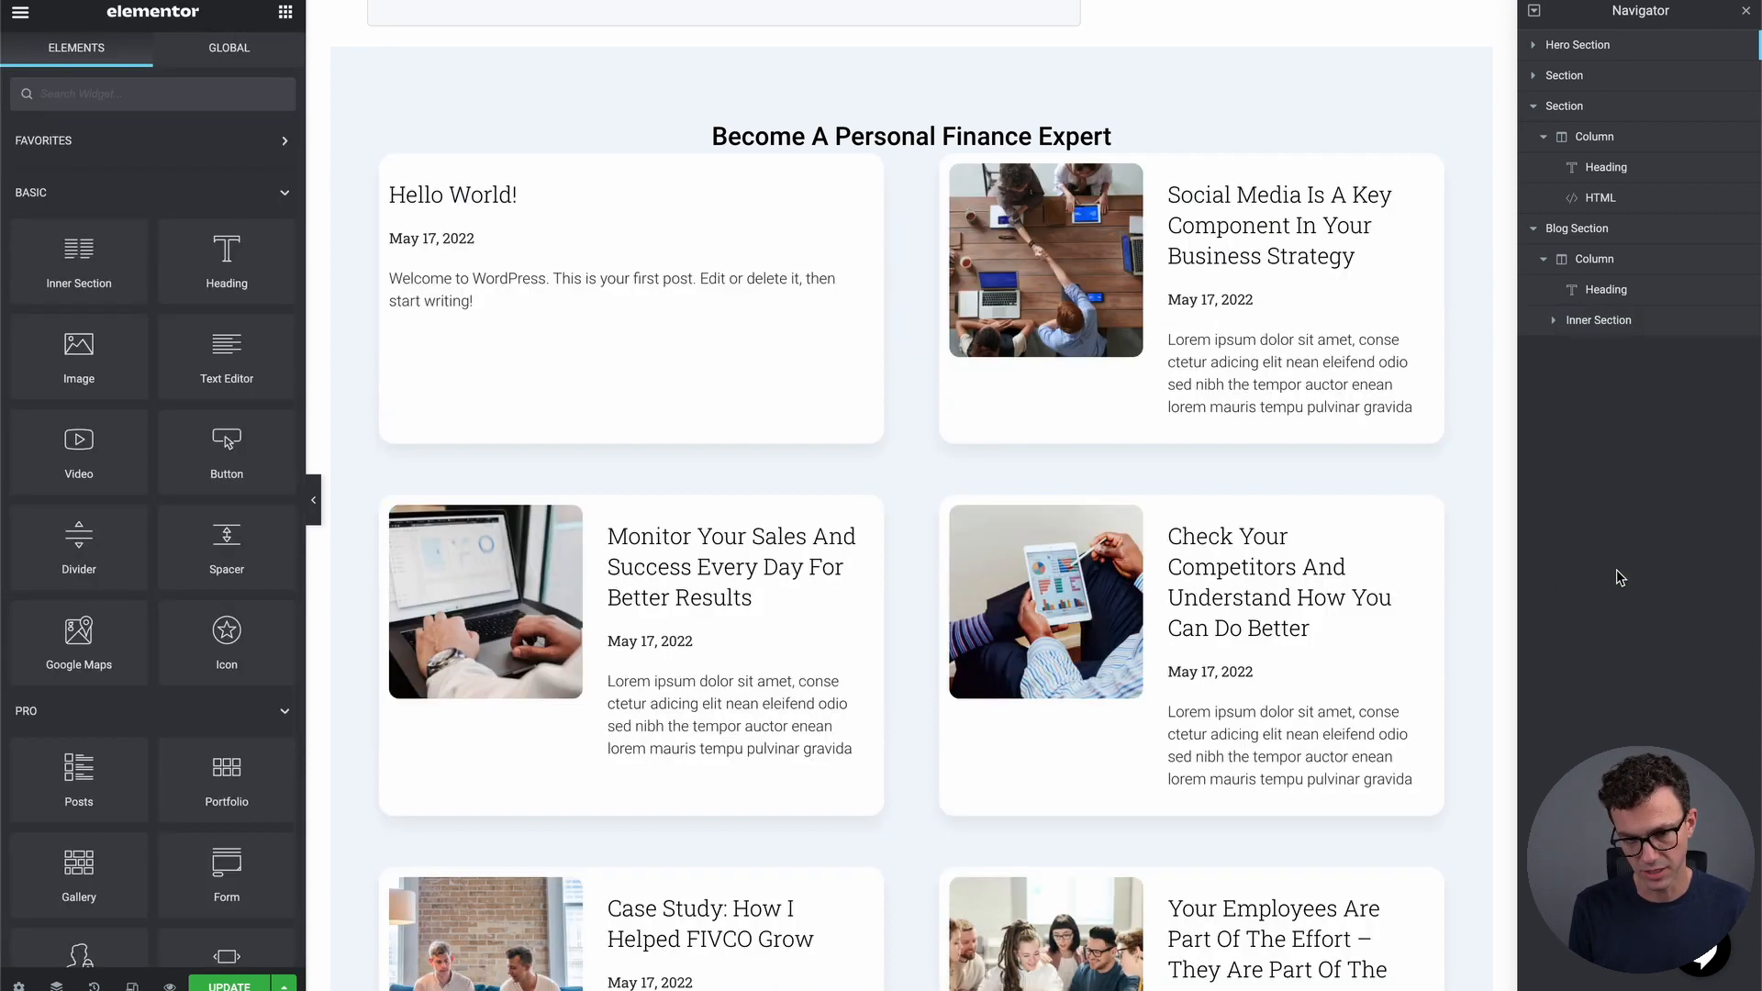
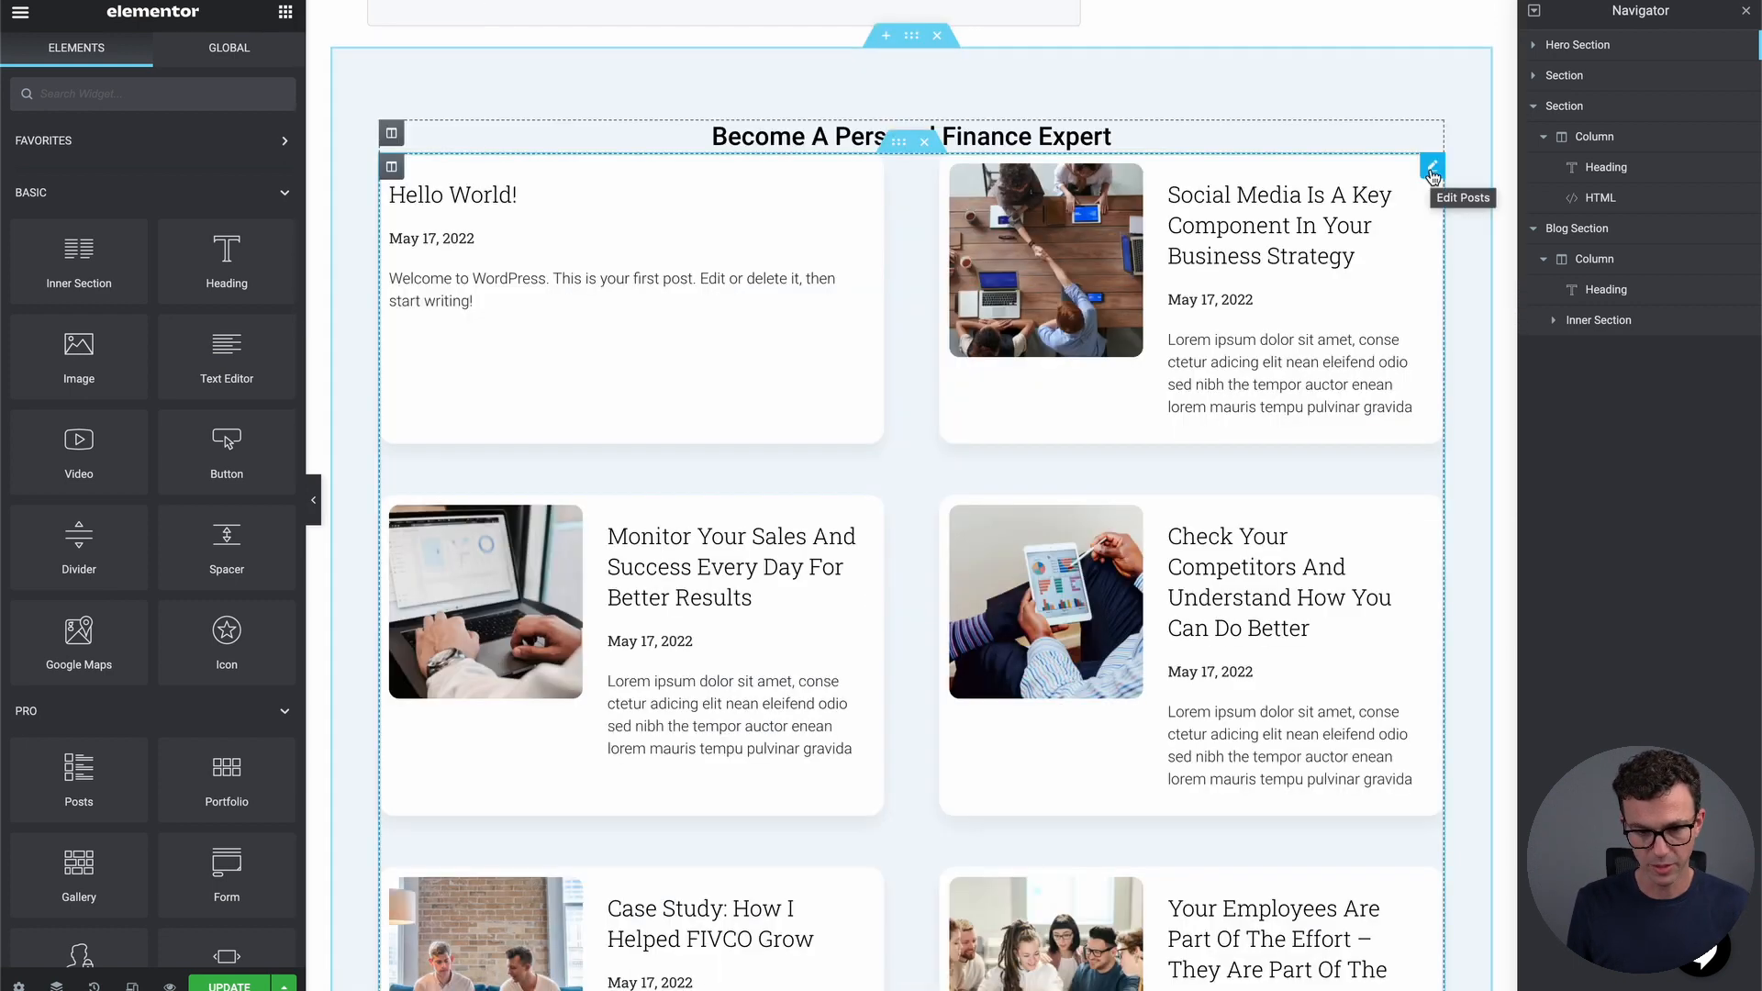
Try 3 columns and right-side images on the posts grid, then settle on 2 columns with images left
{"action": "left_click", "coordinate": [1433, 172]}
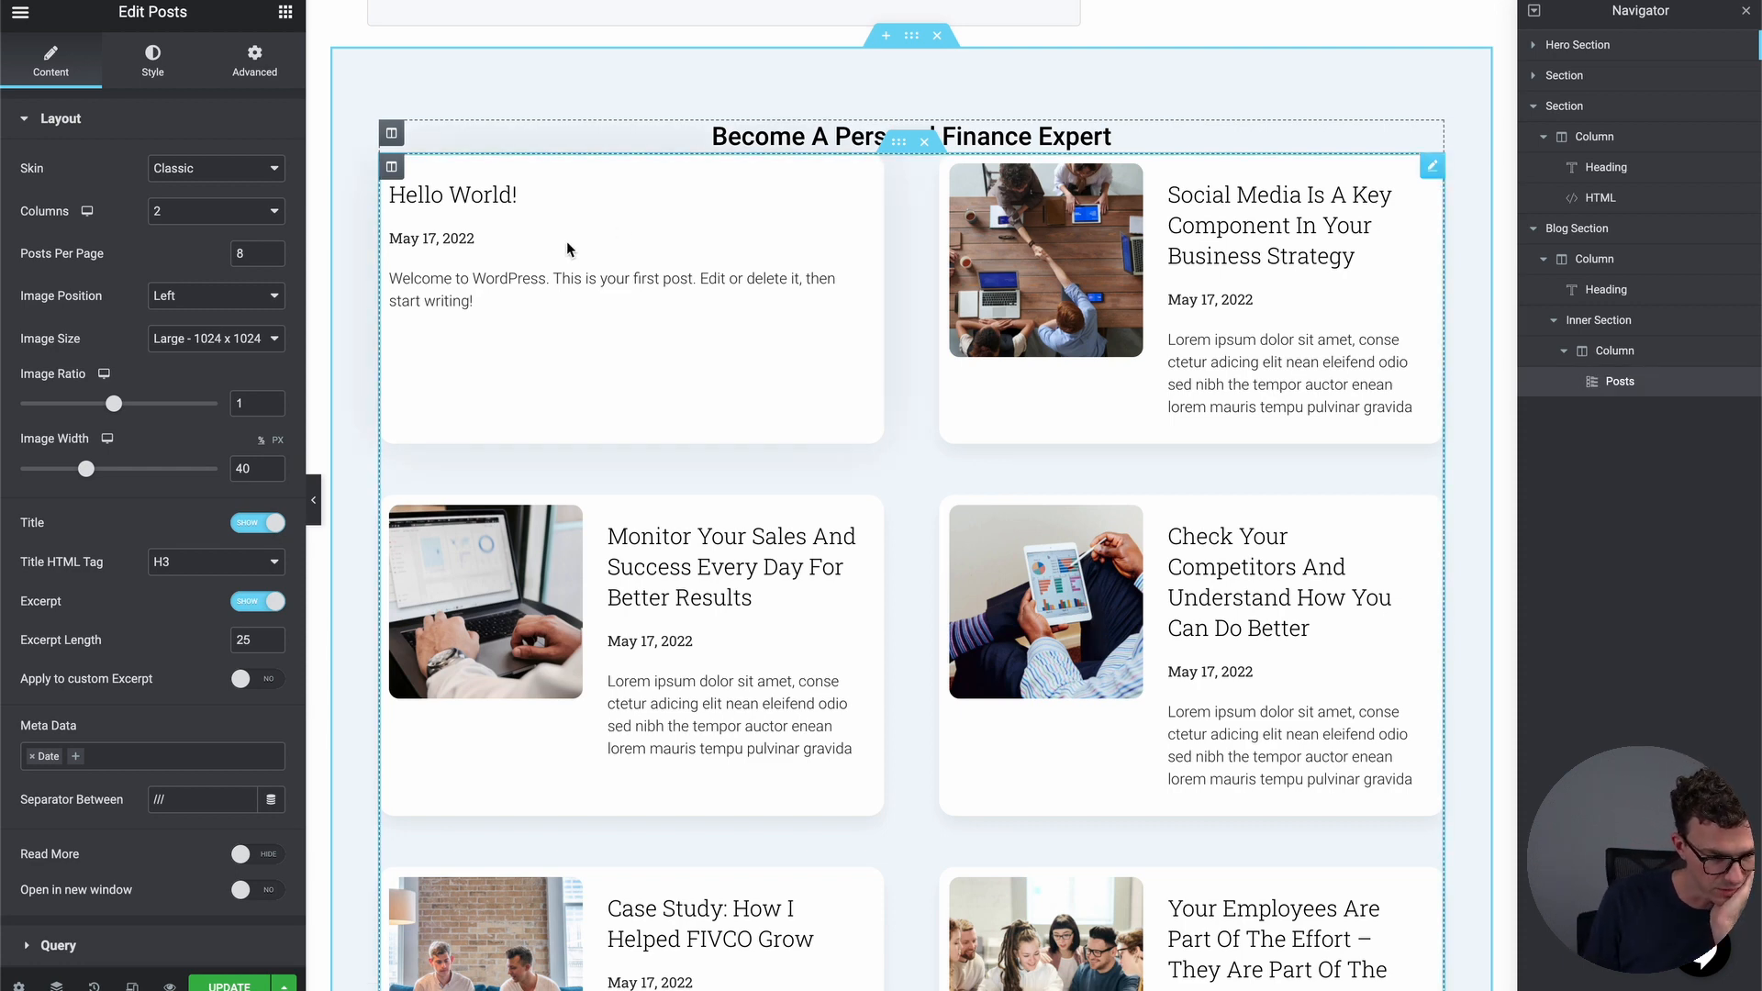
{"action": "left_click", "coordinate": [198, 209]}
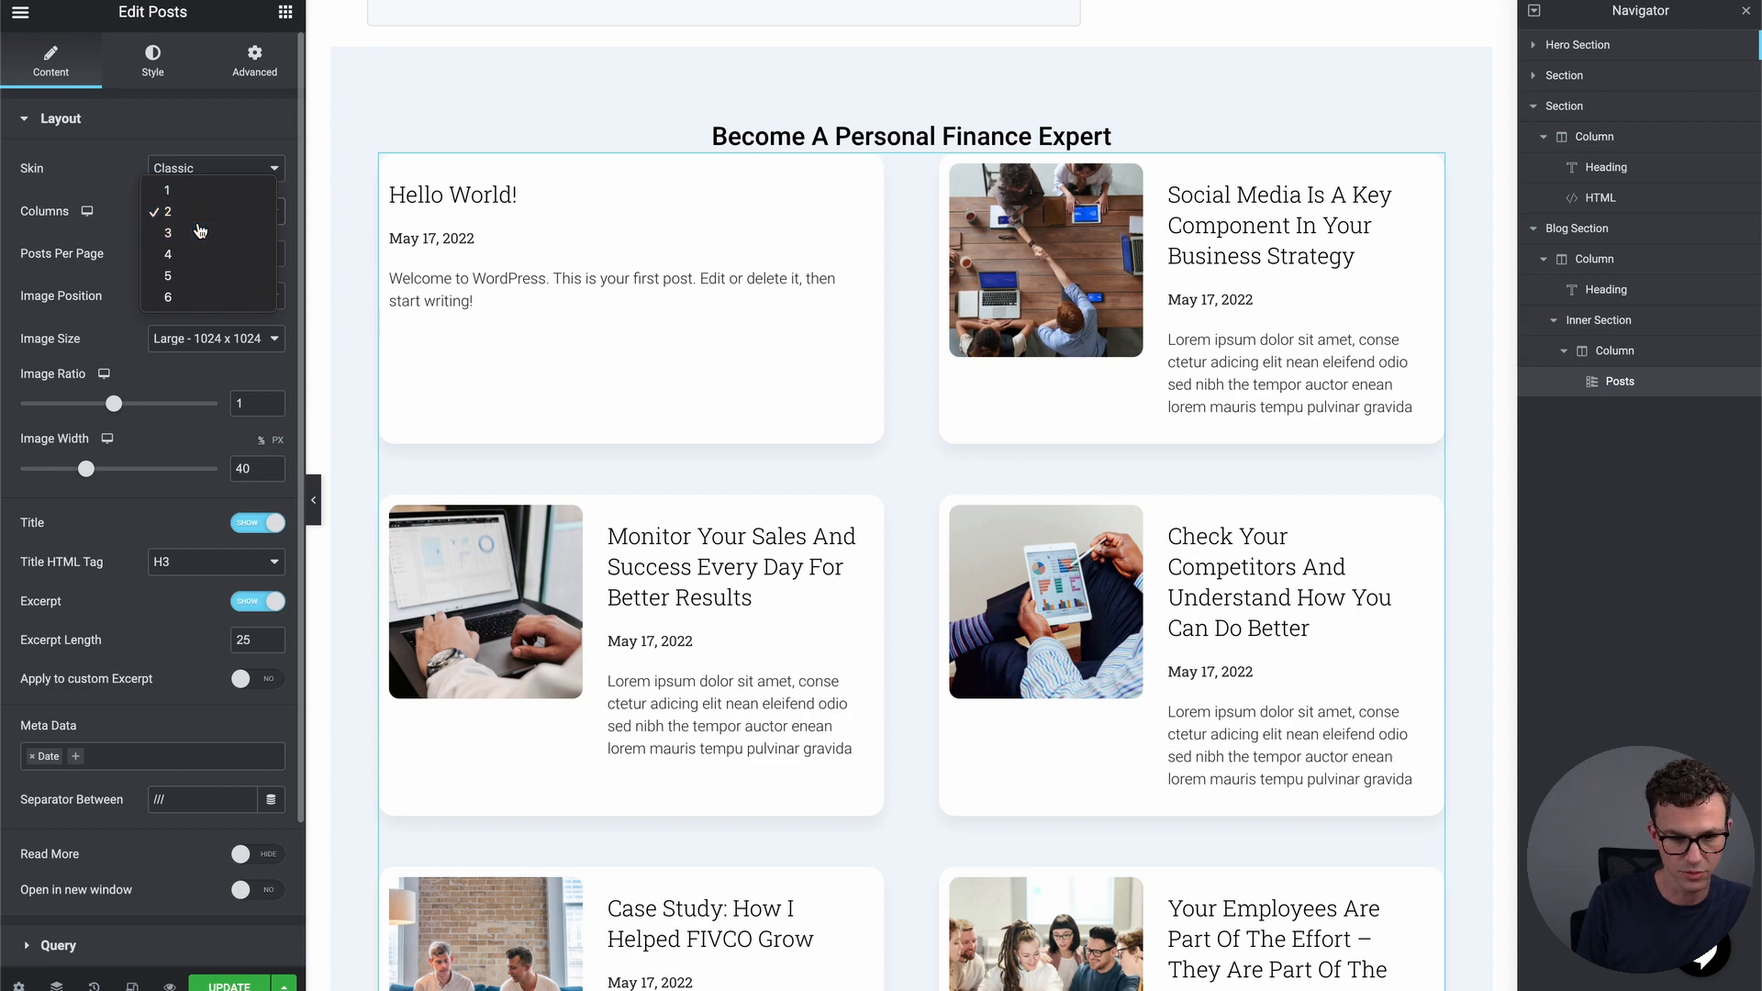
{"action": "left_click", "coordinate": [200, 230]}
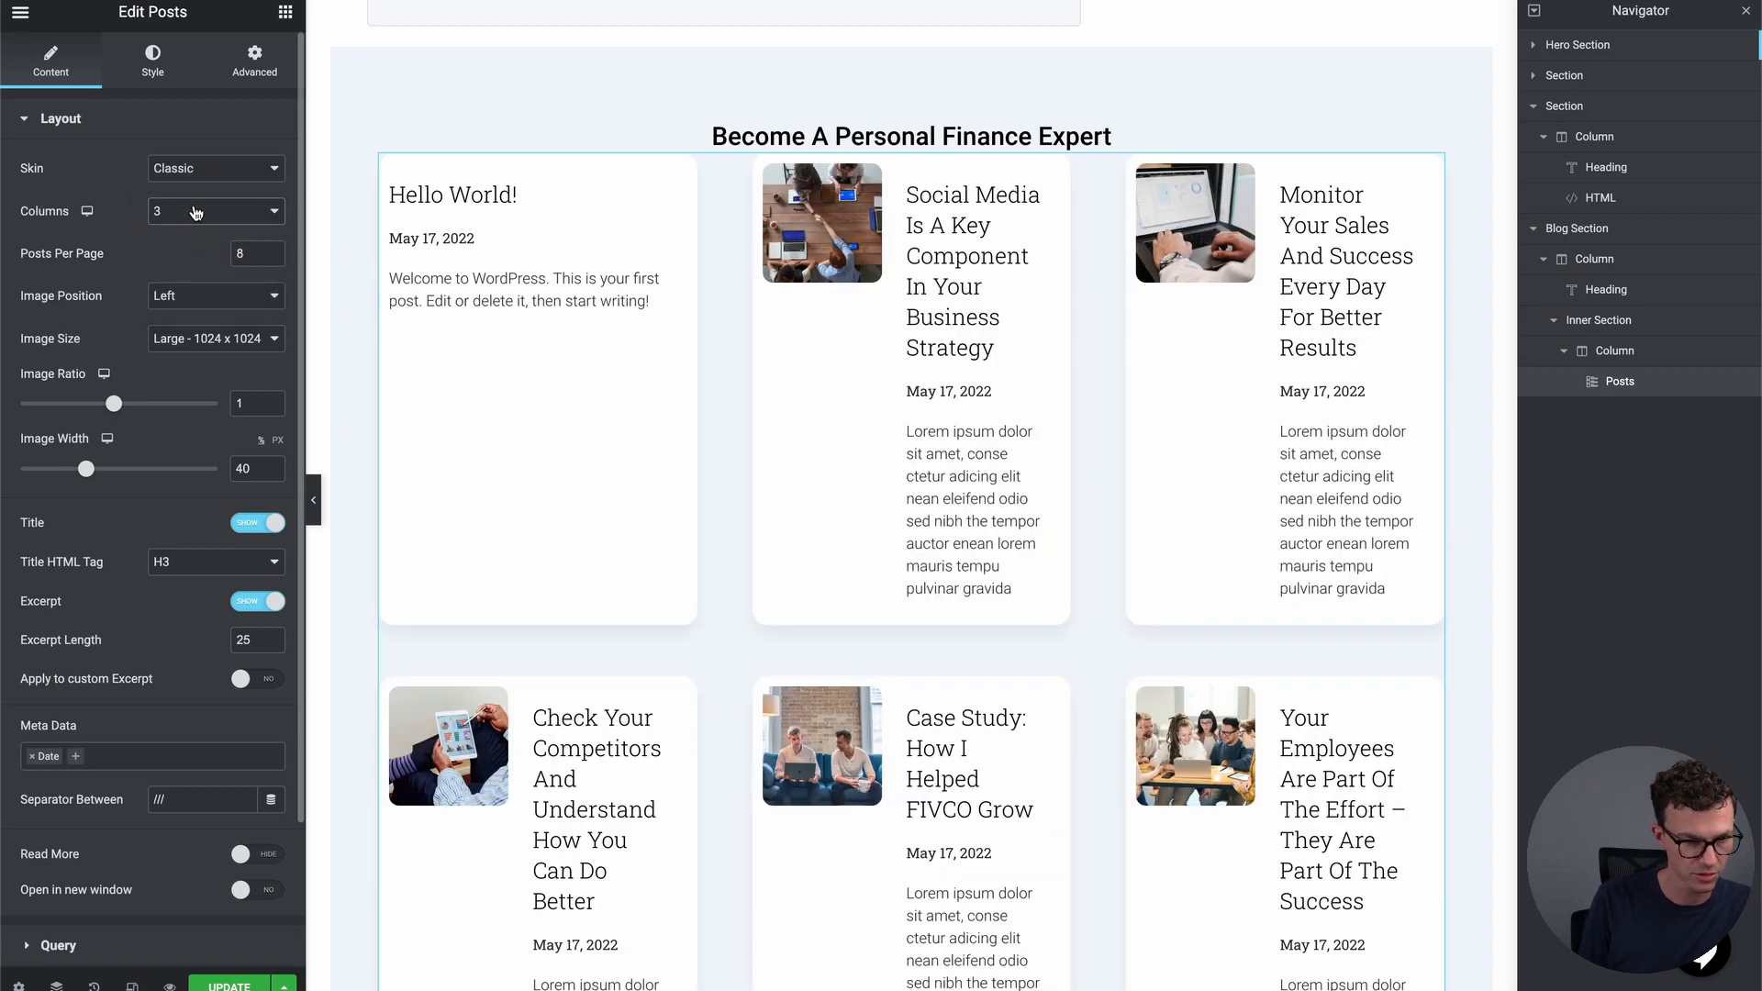
{"action": "left_click", "coordinate": [196, 211]}
{"action": "left_click", "coordinate": [195, 193]}
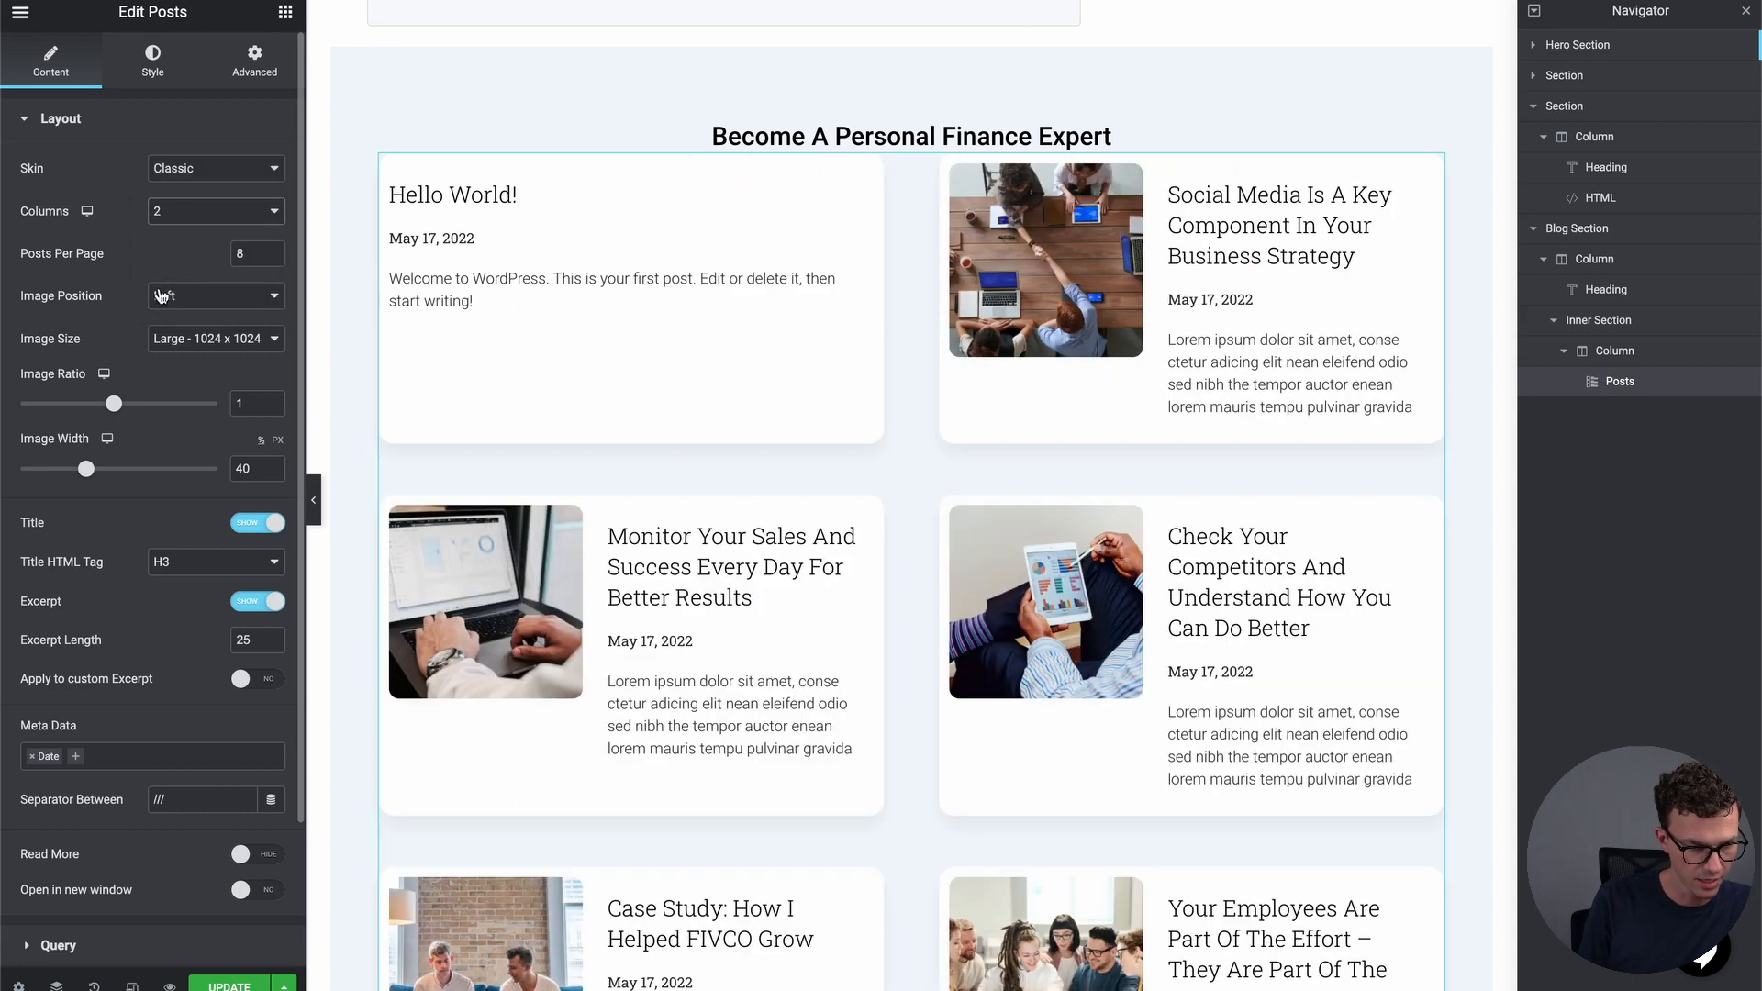
{"action": "left_click", "coordinate": [193, 295]}
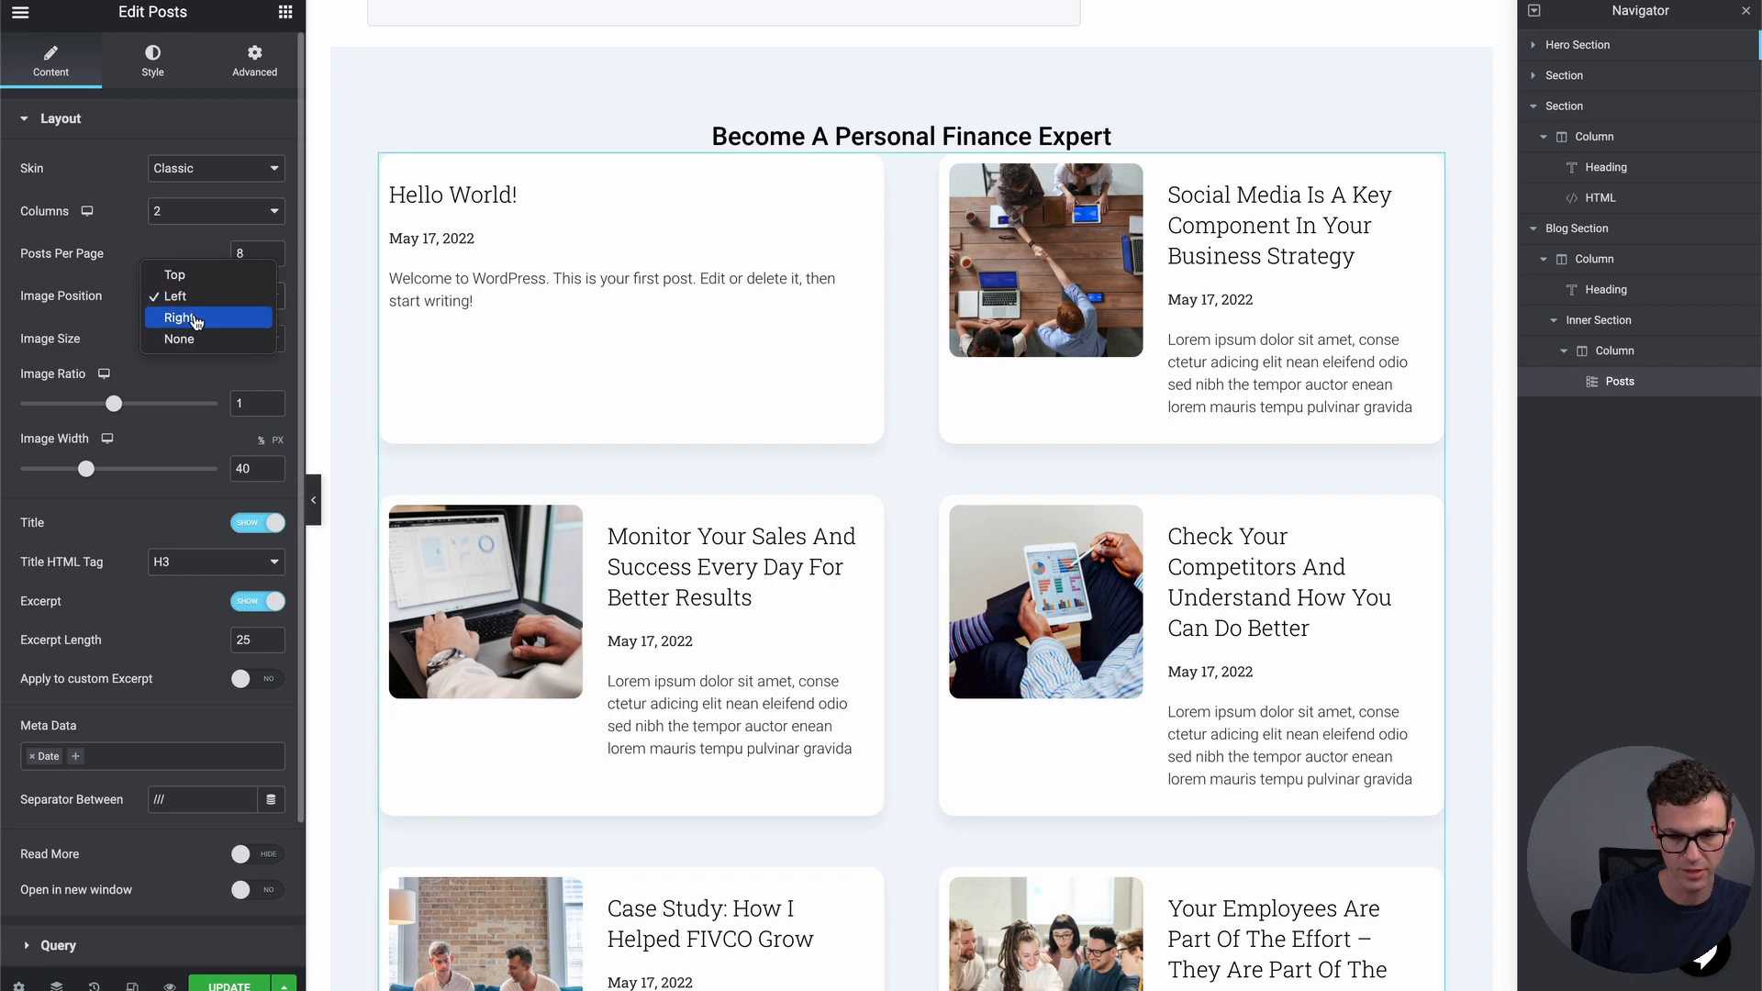
{"action": "left_click", "coordinate": [195, 316]}
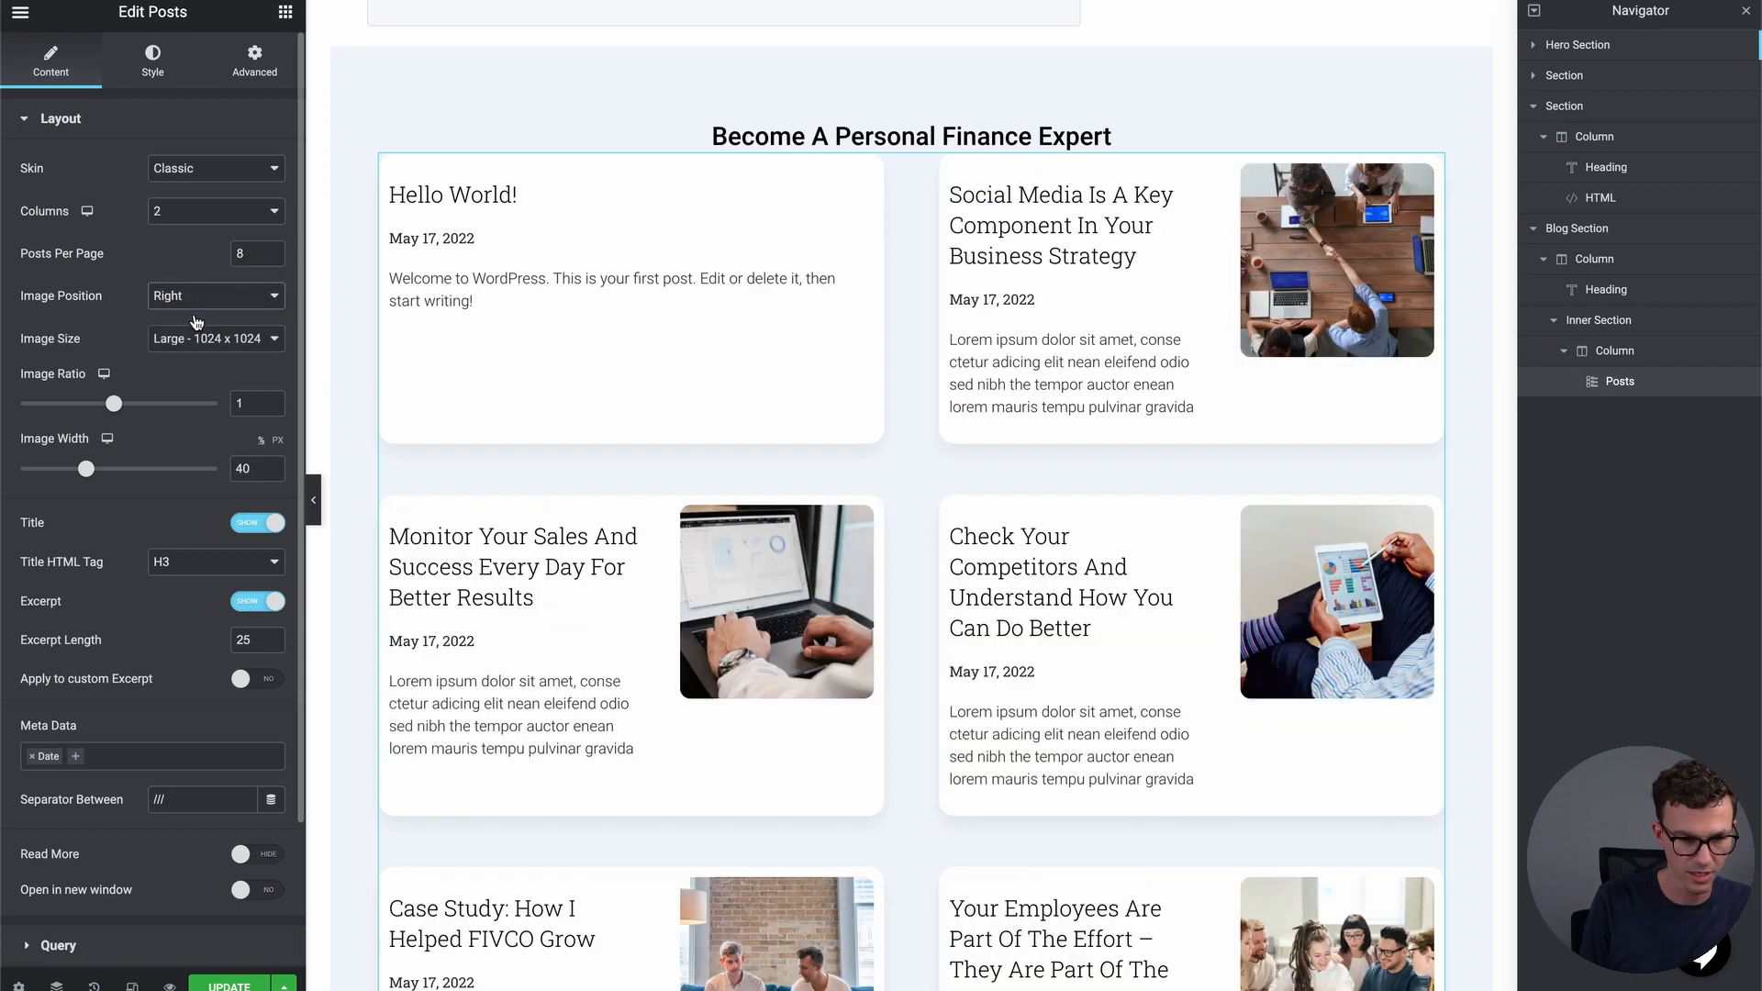
{"action": "left_click", "coordinate": [195, 299]}
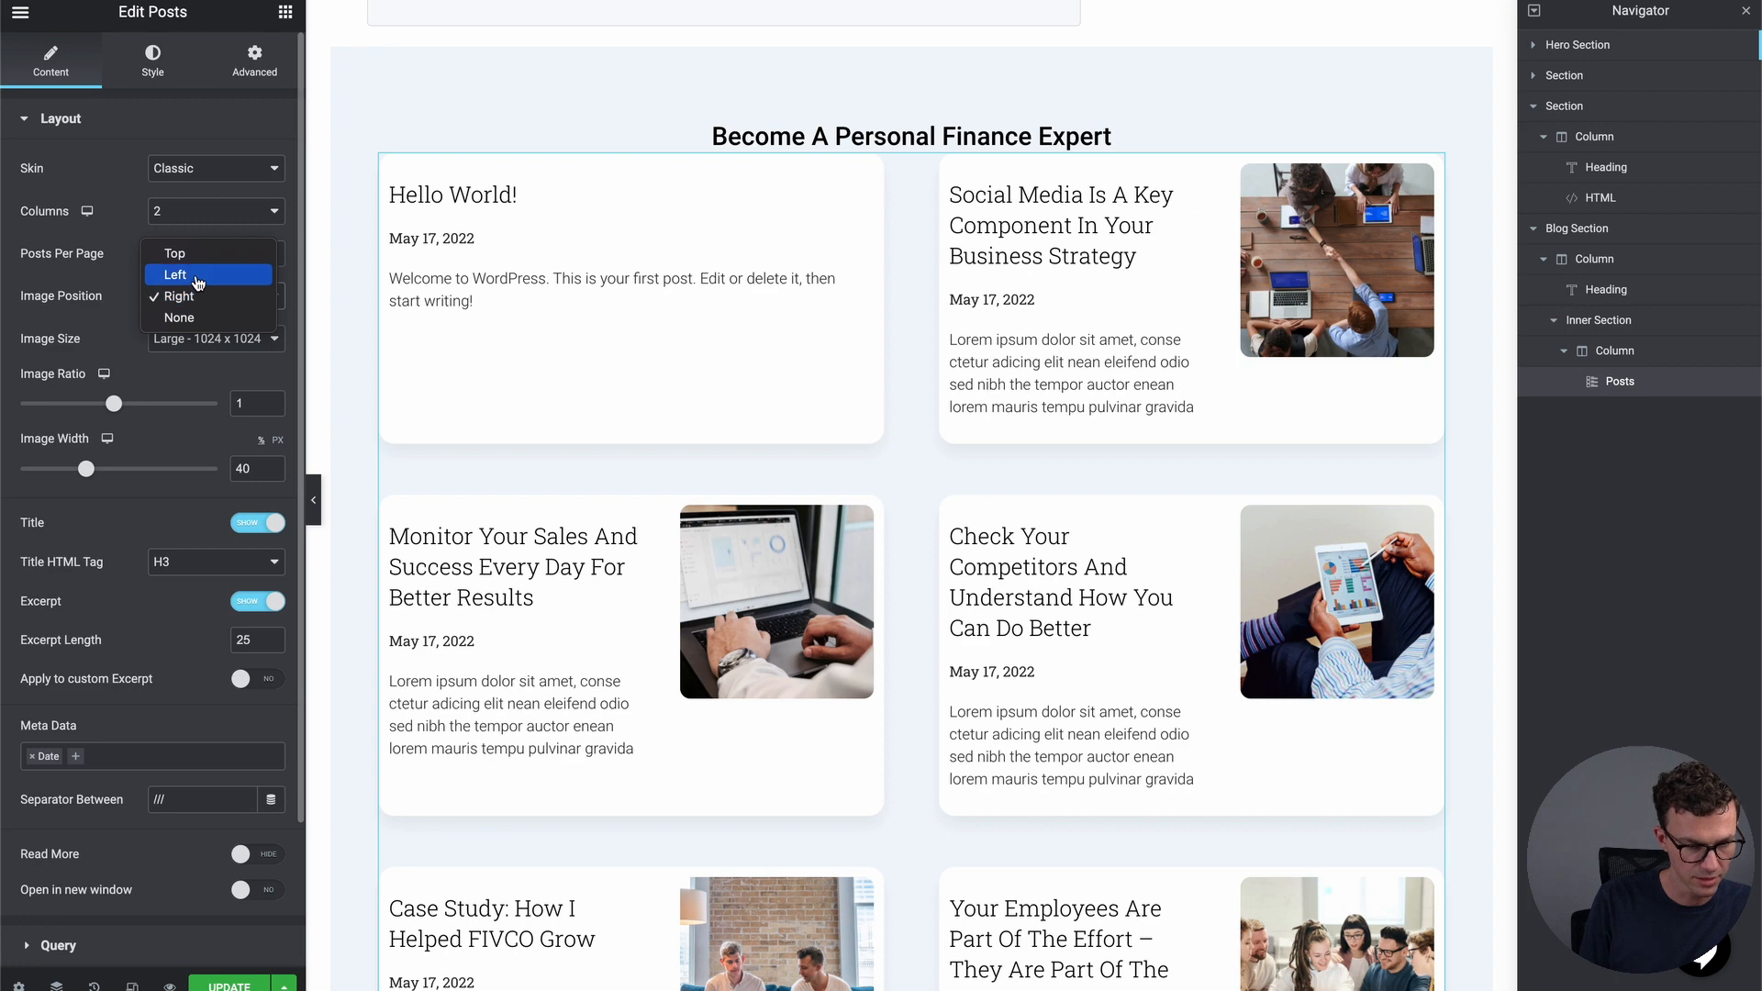
{"action": "left_click", "coordinate": [197, 276]}
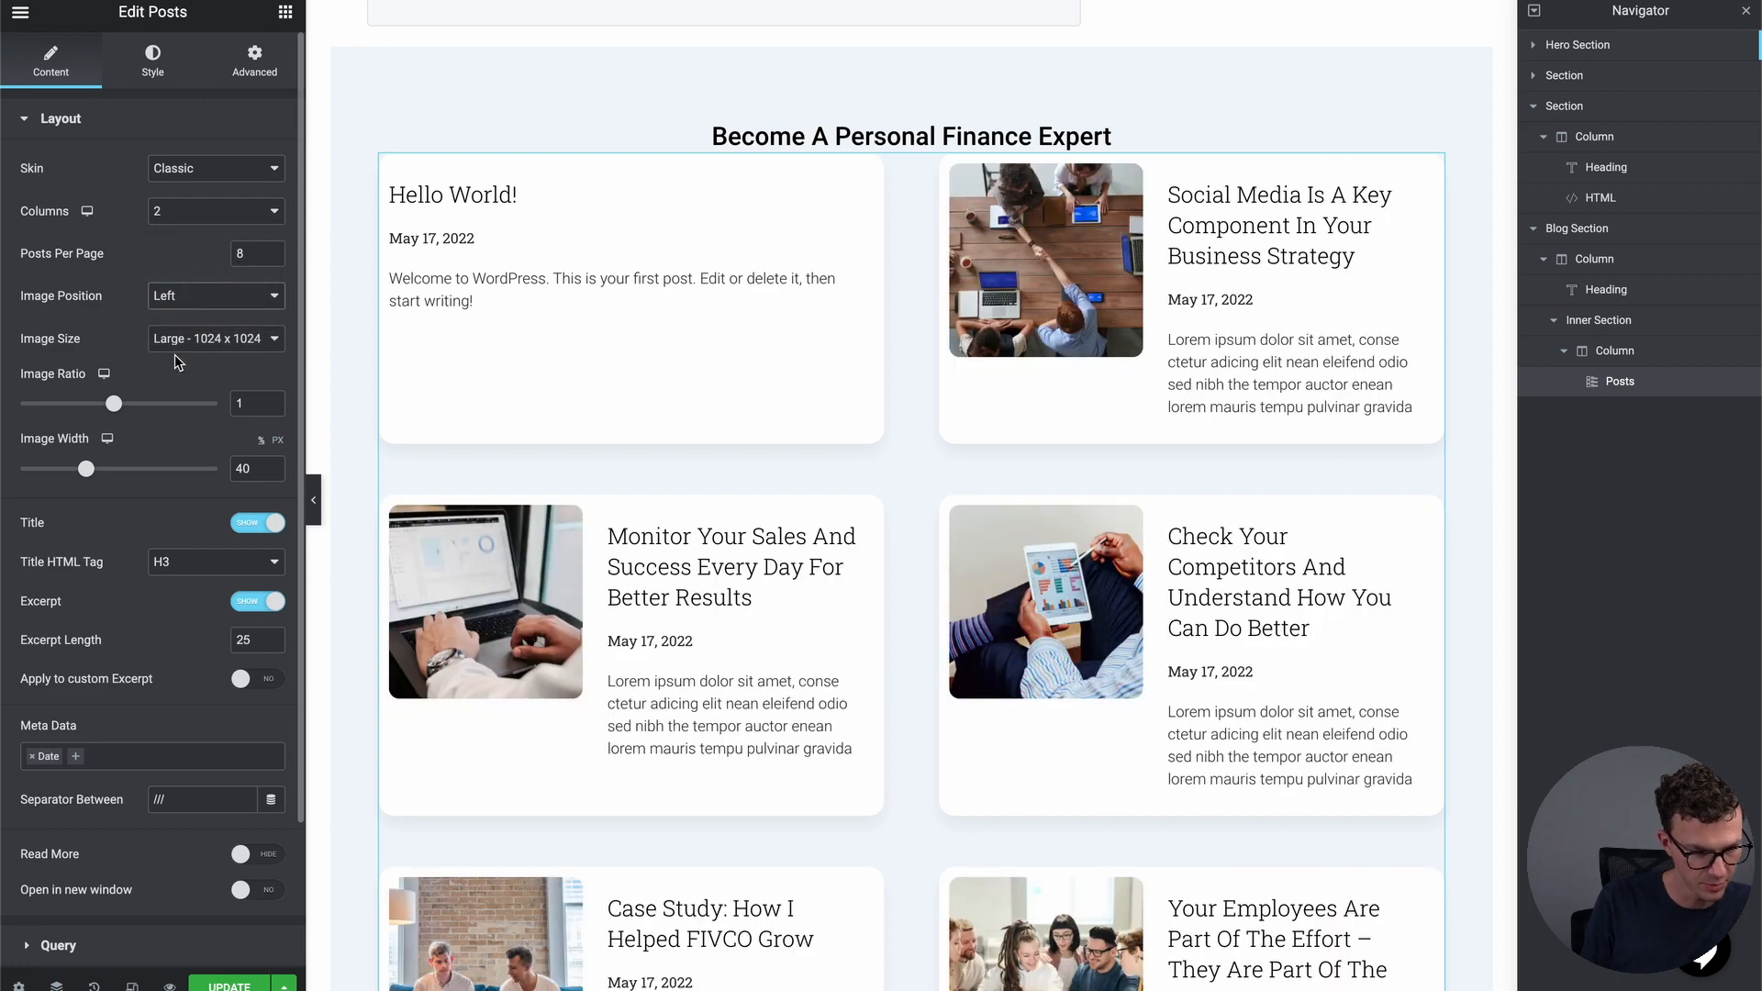
Toggle the post titles off and back on, then hide the post excerpts
{"action": "scroll", "coordinate": [177, 362], "scroll_direction": "down", "scroll_amount": 3}
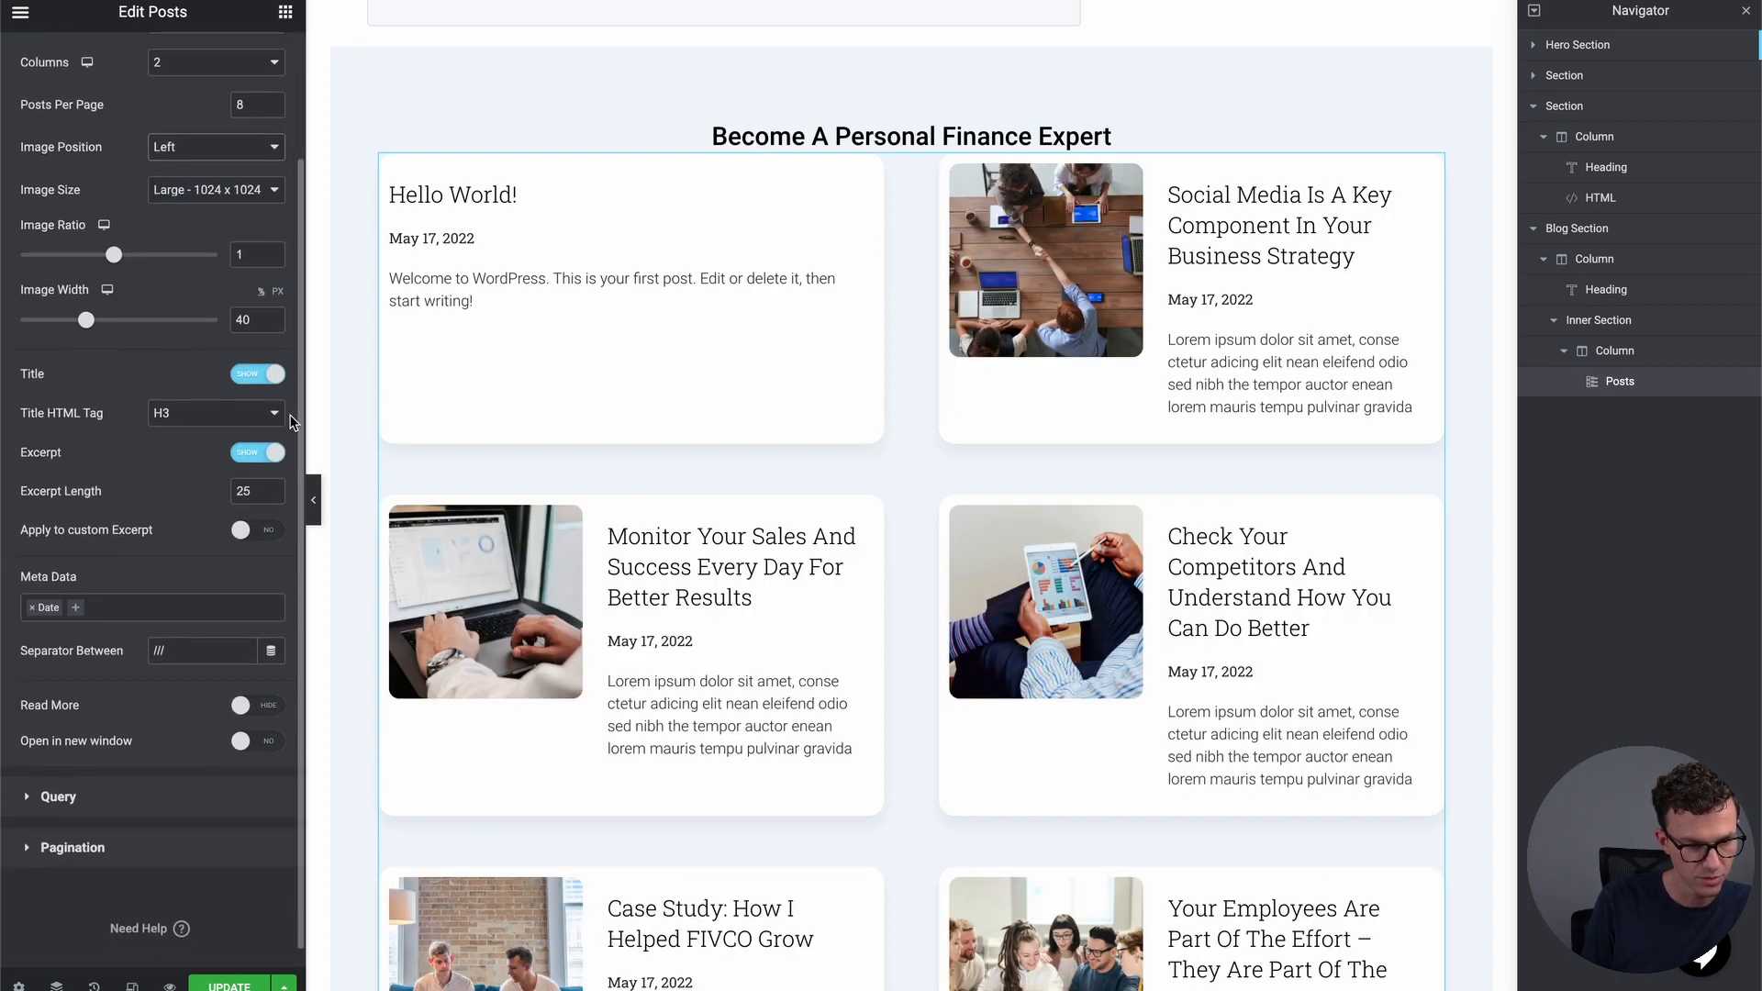
{"action": "left_click", "coordinate": [265, 379]}
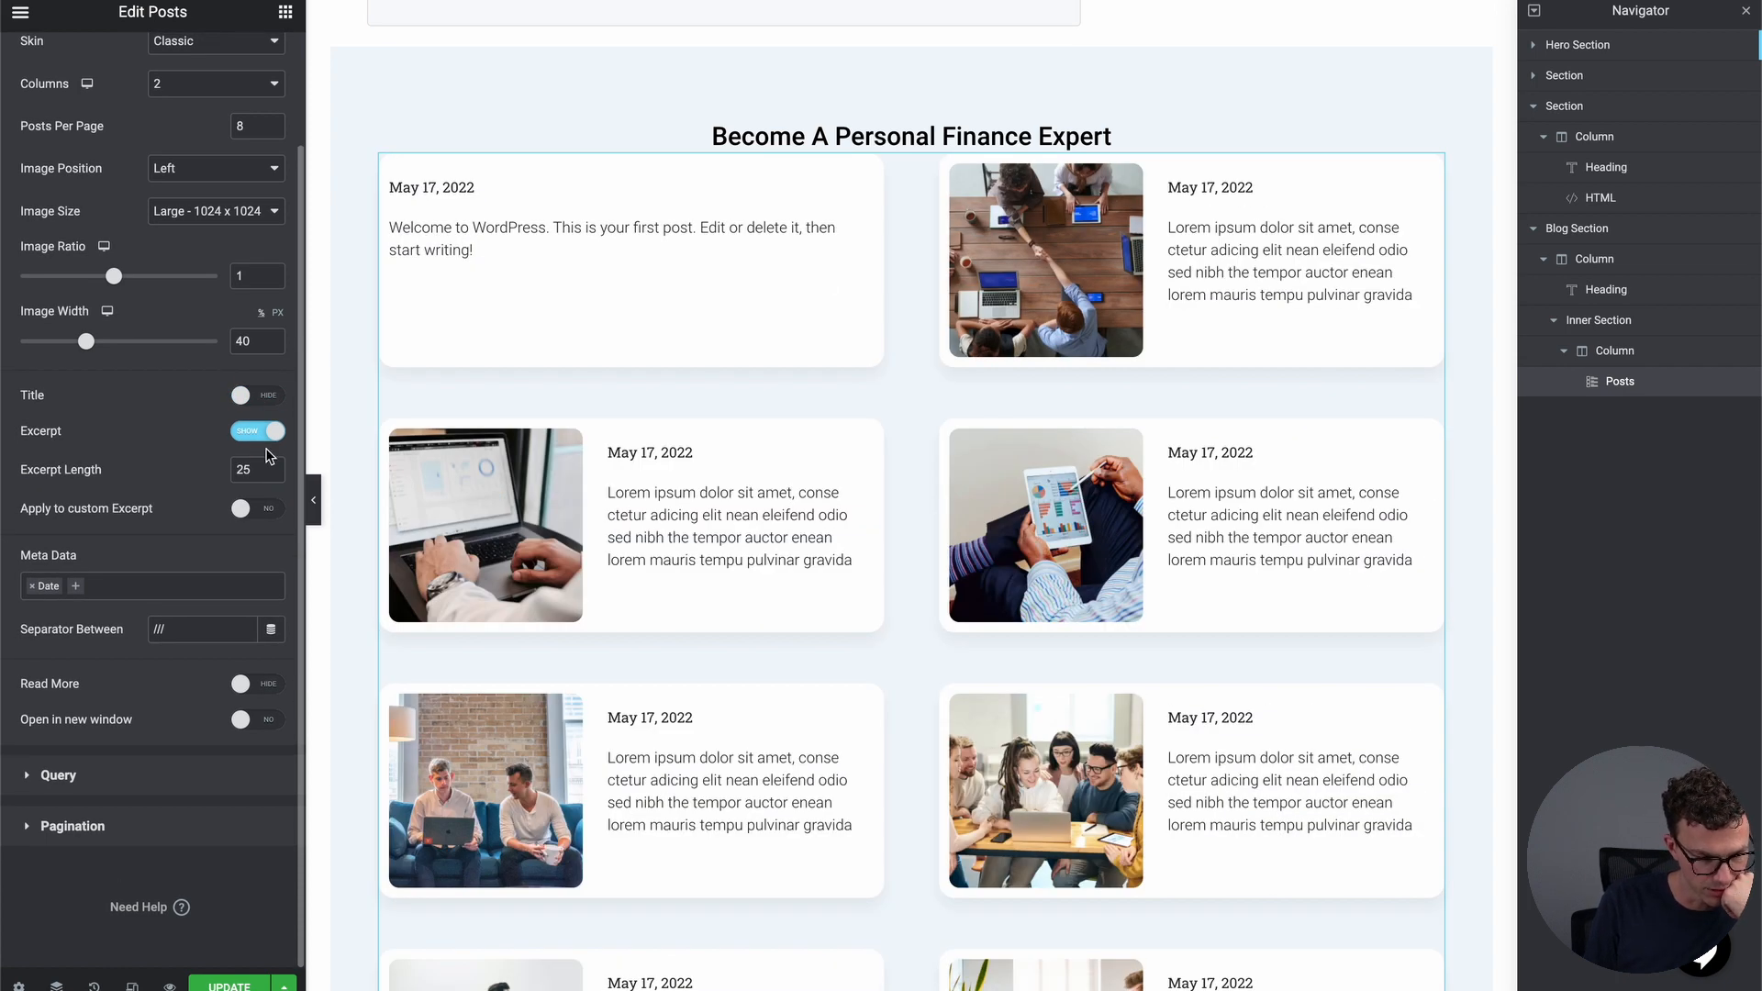
{"action": "left_click", "coordinate": [262, 392]}
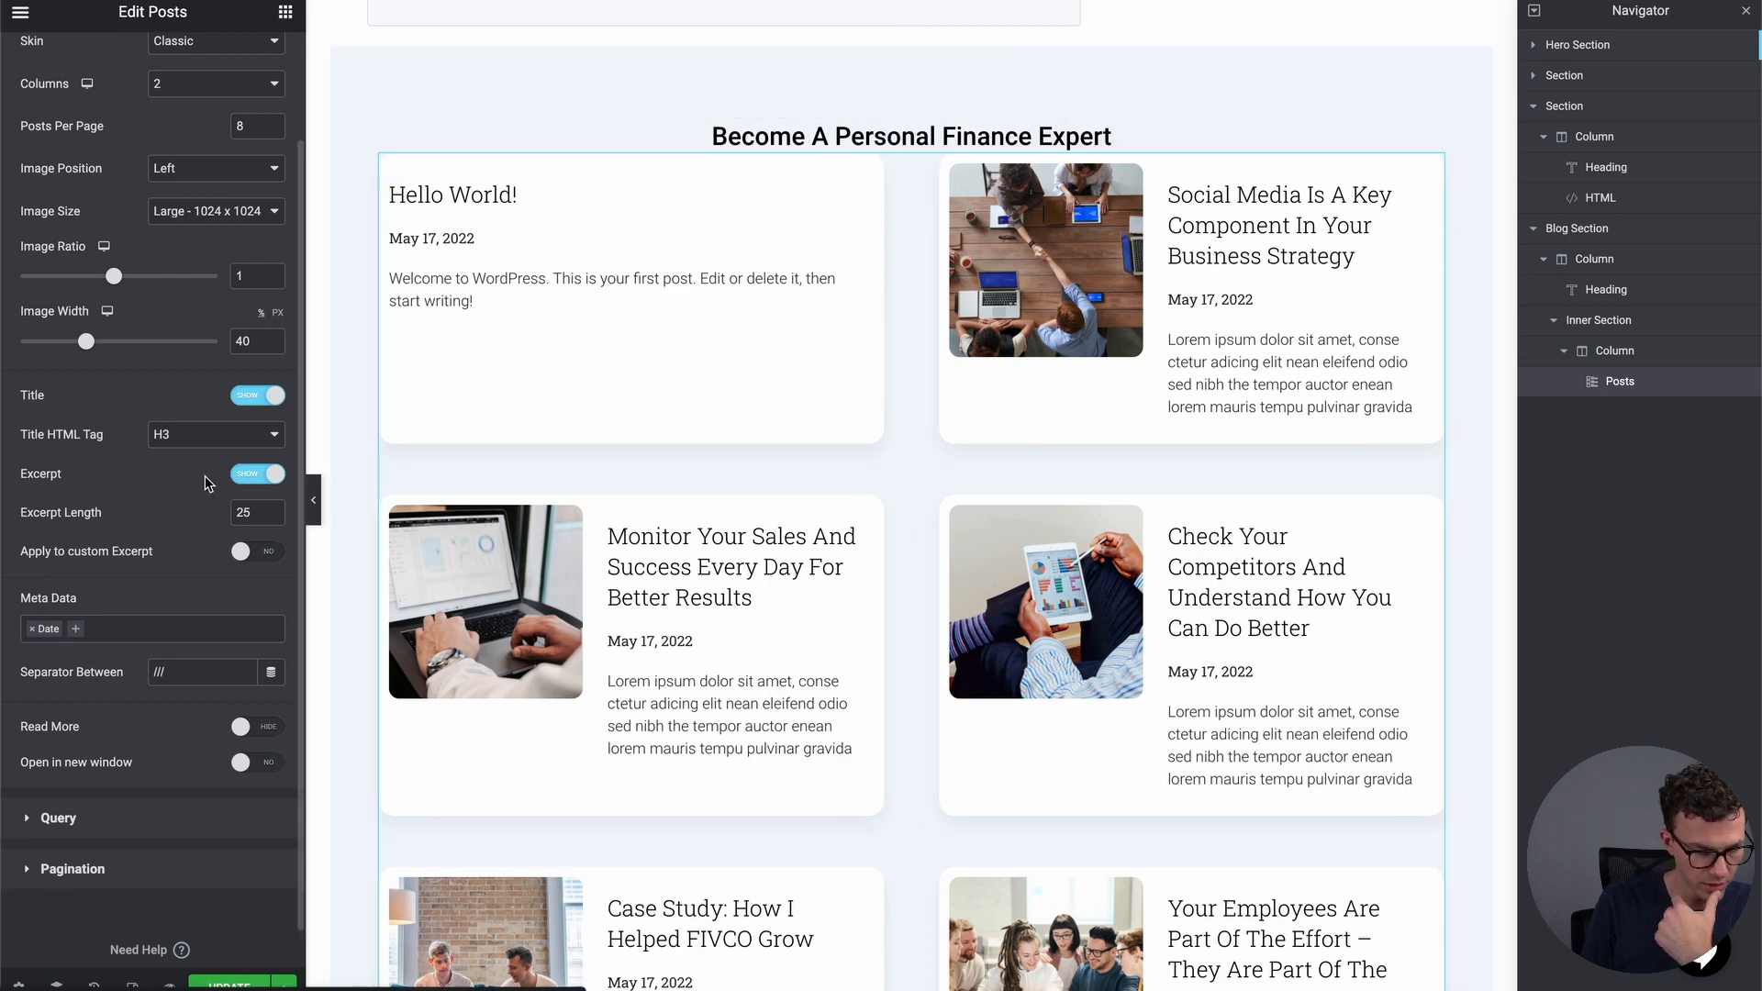
{"action": "left_click", "coordinate": [262, 475]}
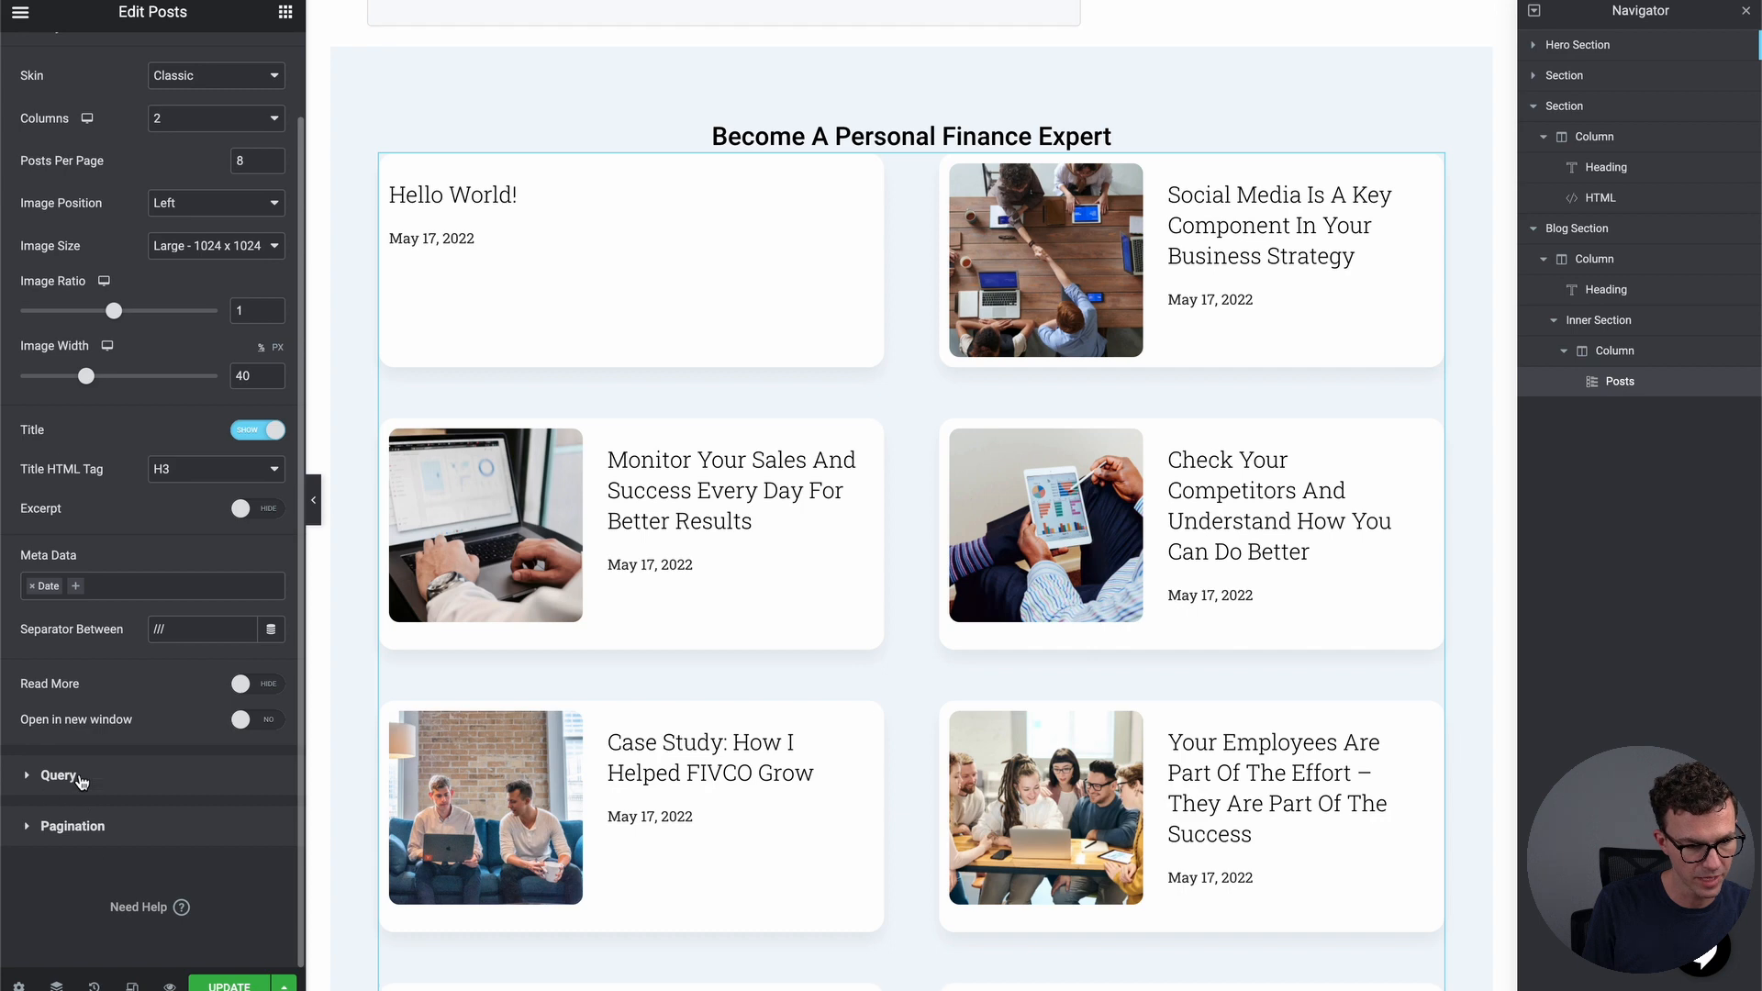
Review the posts grid's Pagination options without changing them, then expand its Query section
{"action": "left_click", "coordinate": [74, 826]}
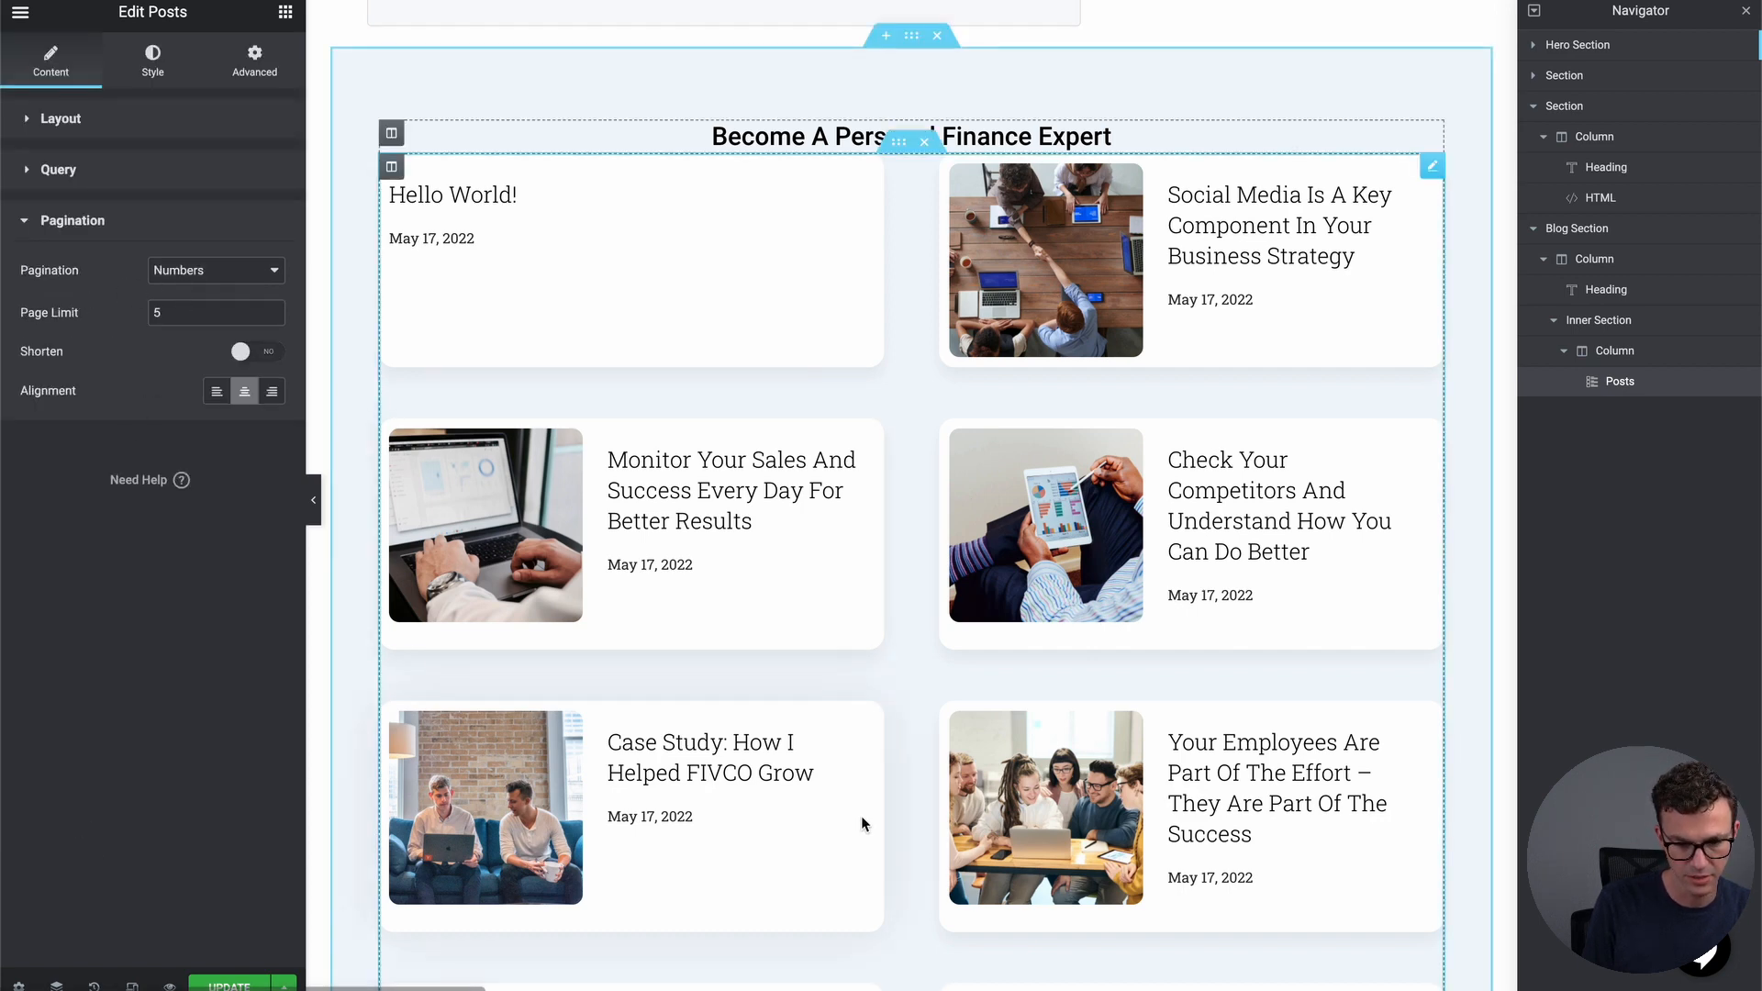
{"action": "scroll", "coordinate": [755, 101], "scroll_direction": "down", "scroll_amount": 2}
{"action": "scroll", "coordinate": [756, 101], "scroll_direction": "down", "scroll_amount": 3}
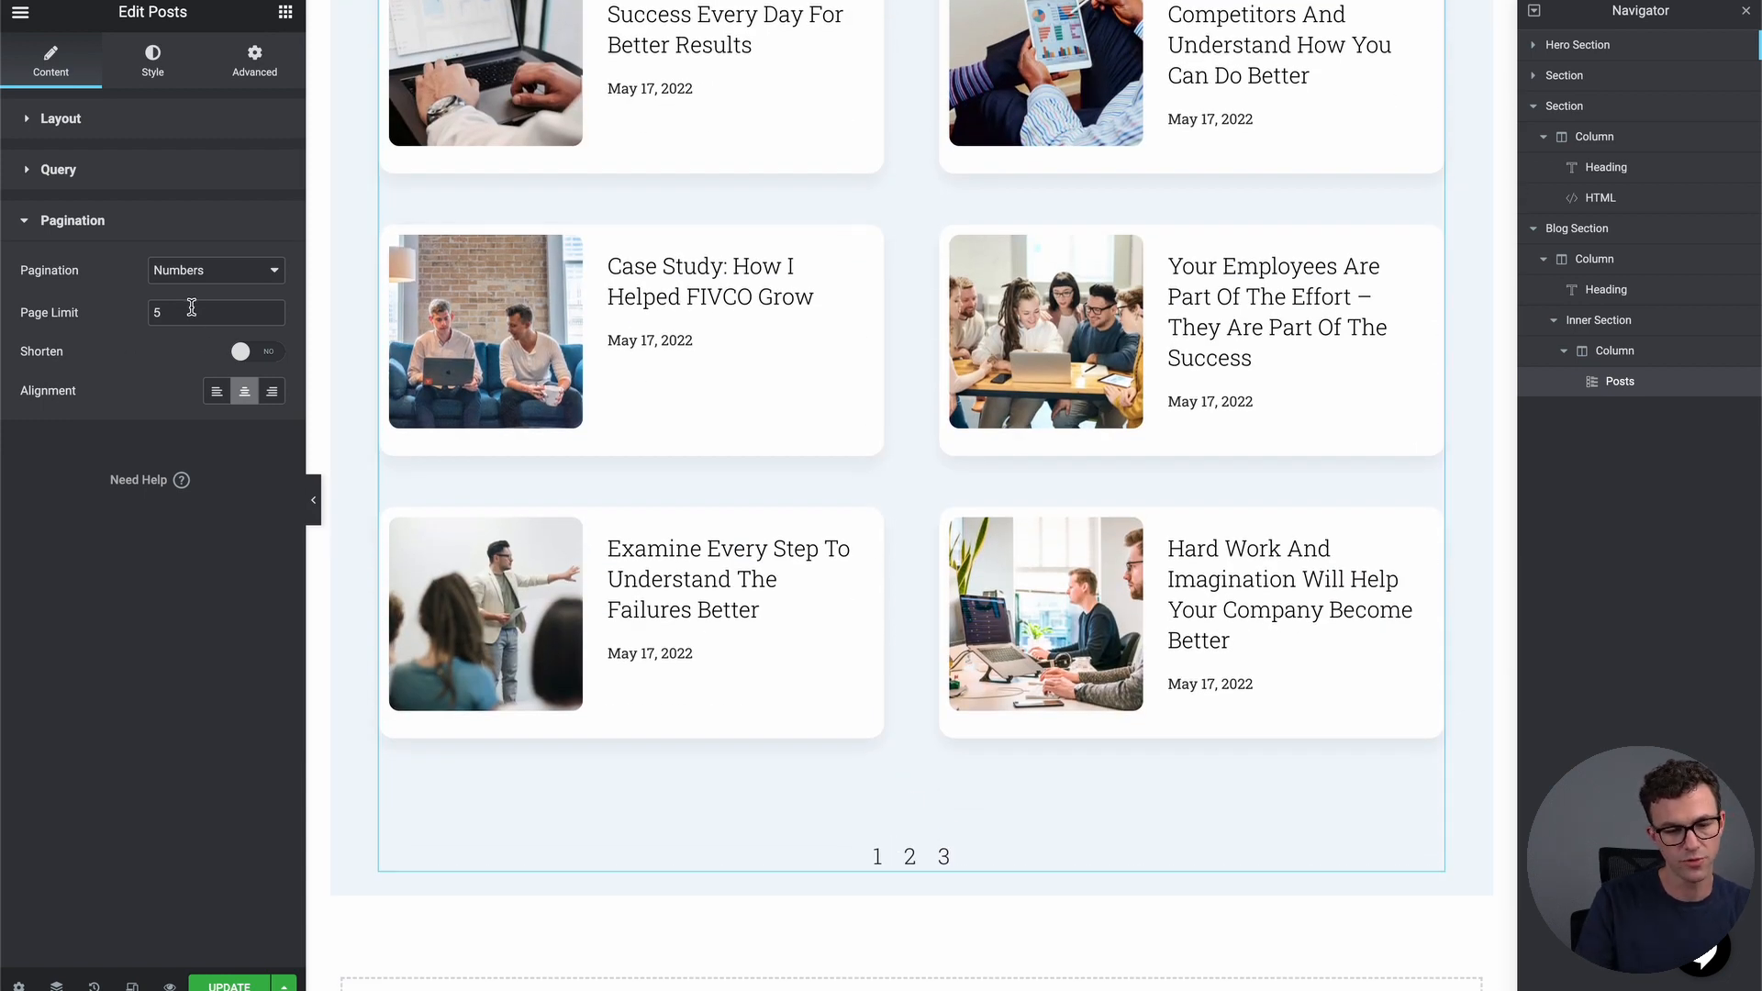
{"action": "left_click", "coordinate": [230, 280]}
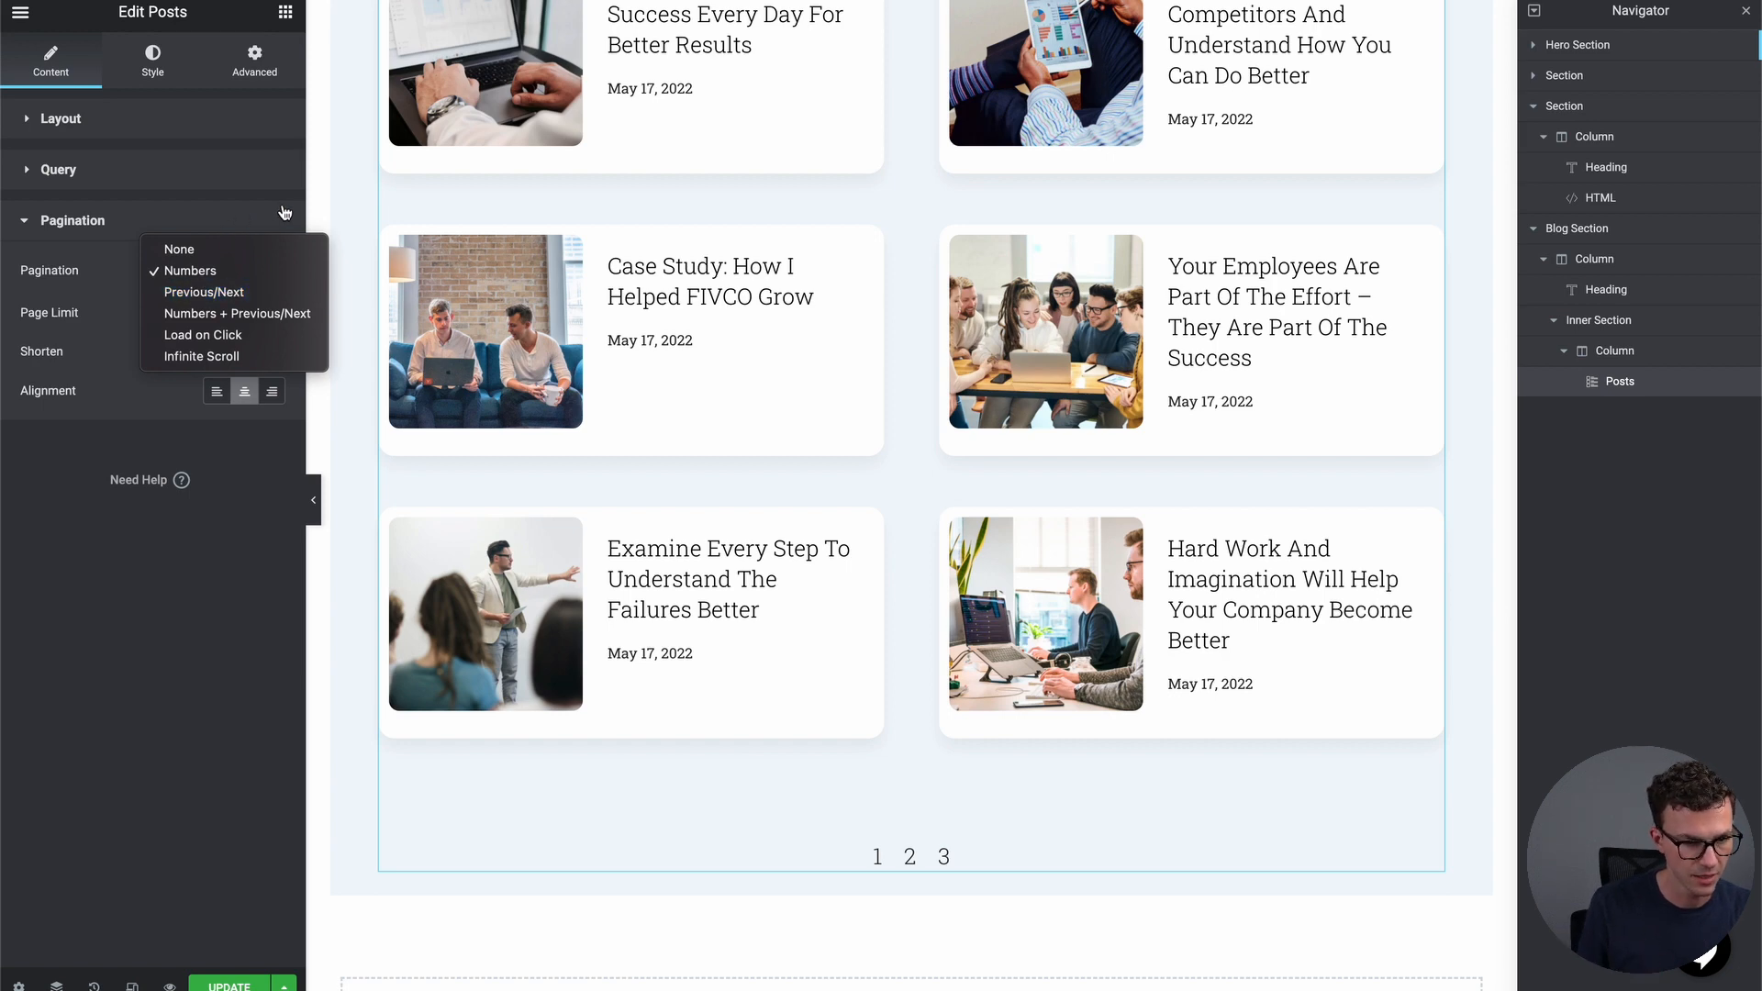
{"action": "left_click", "coordinate": [214, 180]}
{"action": "left_click", "coordinate": [198, 178]}
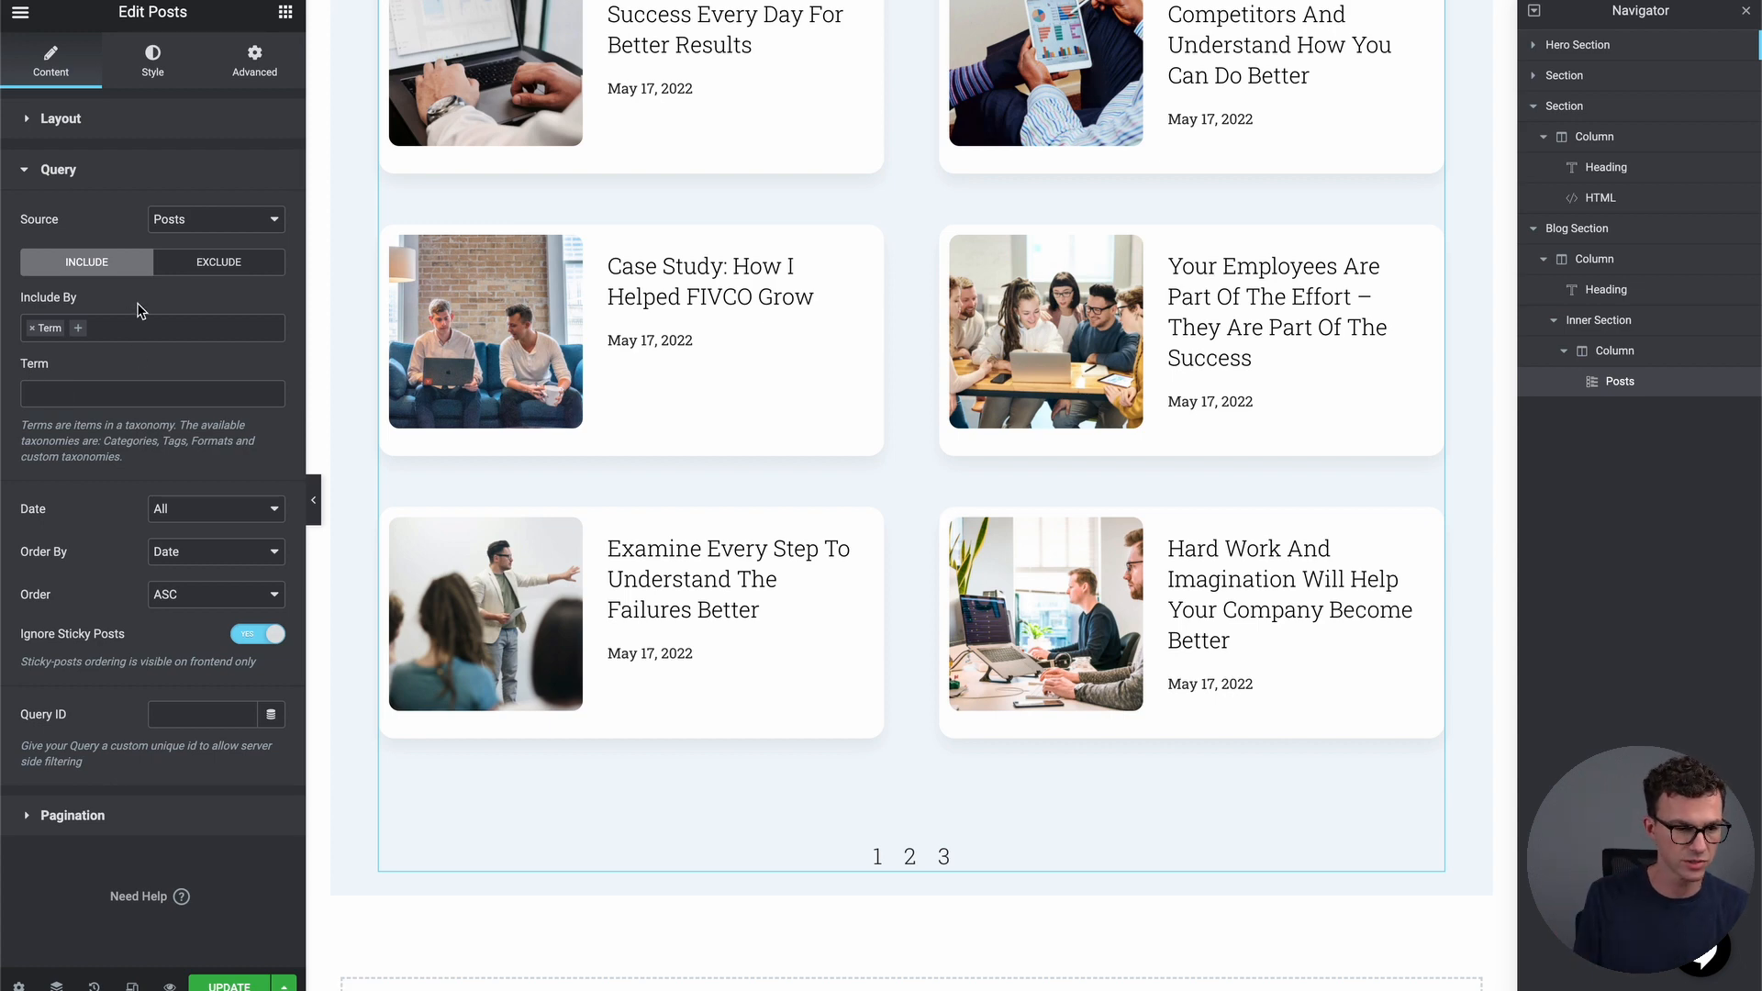
Change the posts grid Order from ASC to DESC, then scroll down the page to the footer
{"action": "left_click", "coordinate": [176, 600]}
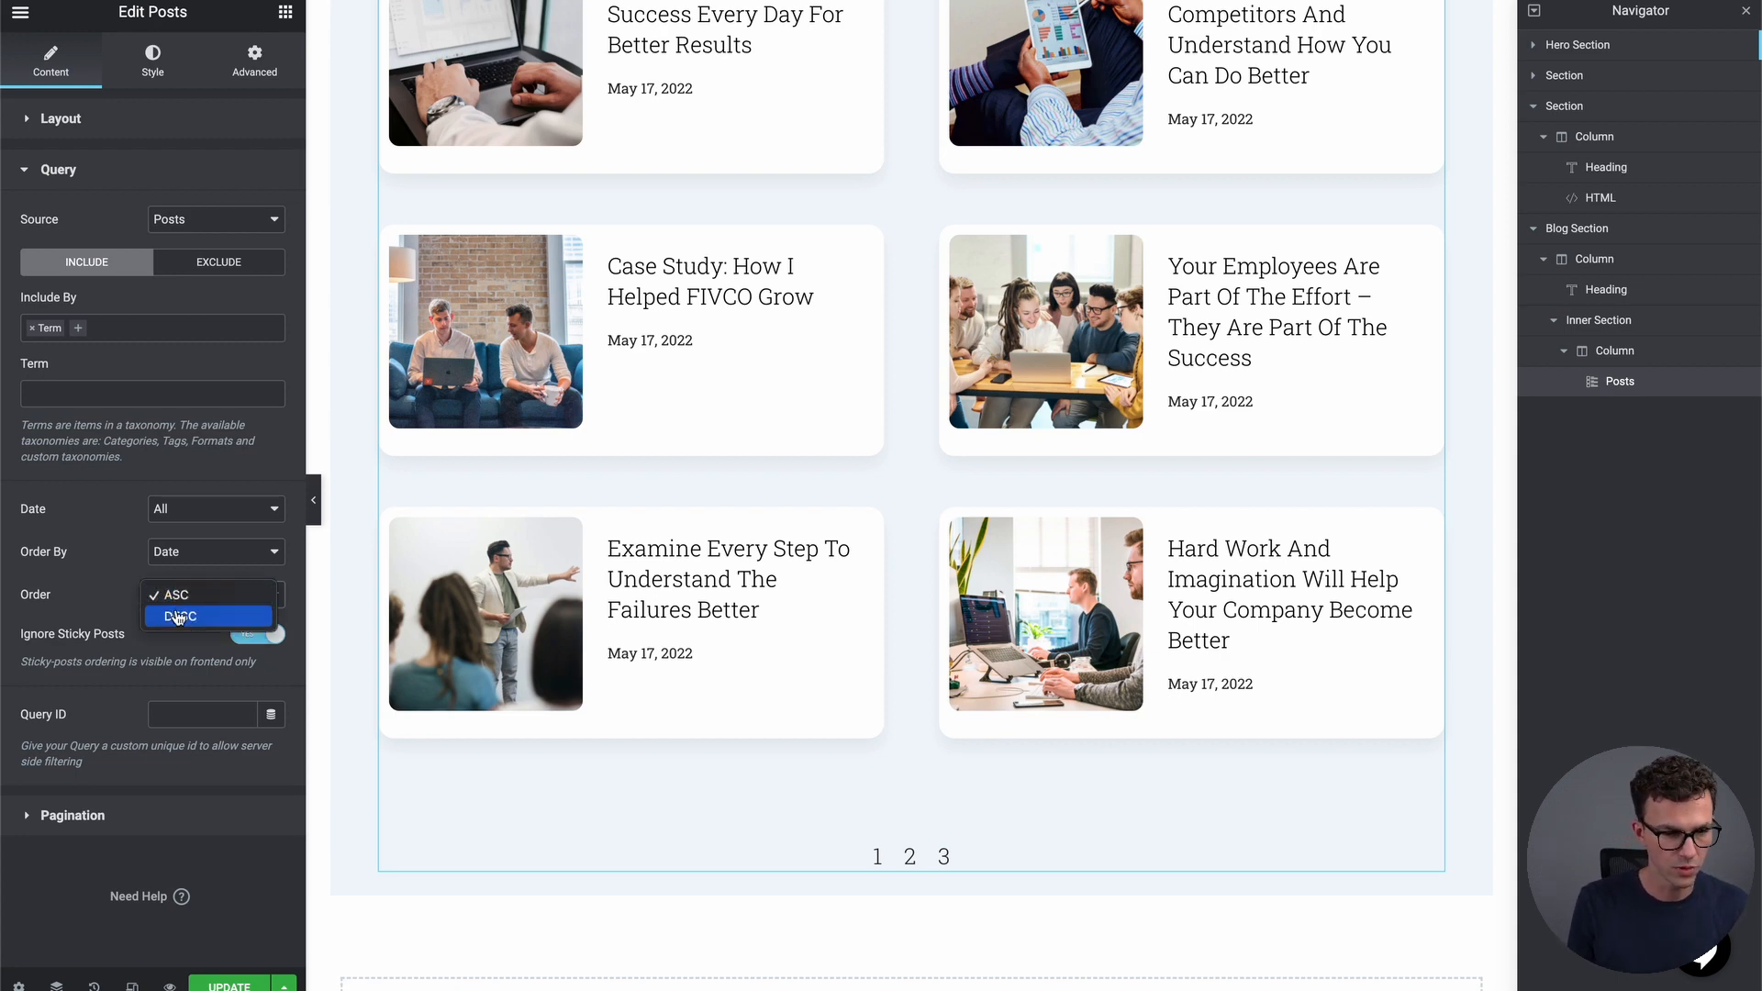
{"action": "left_click", "coordinate": [174, 619]}
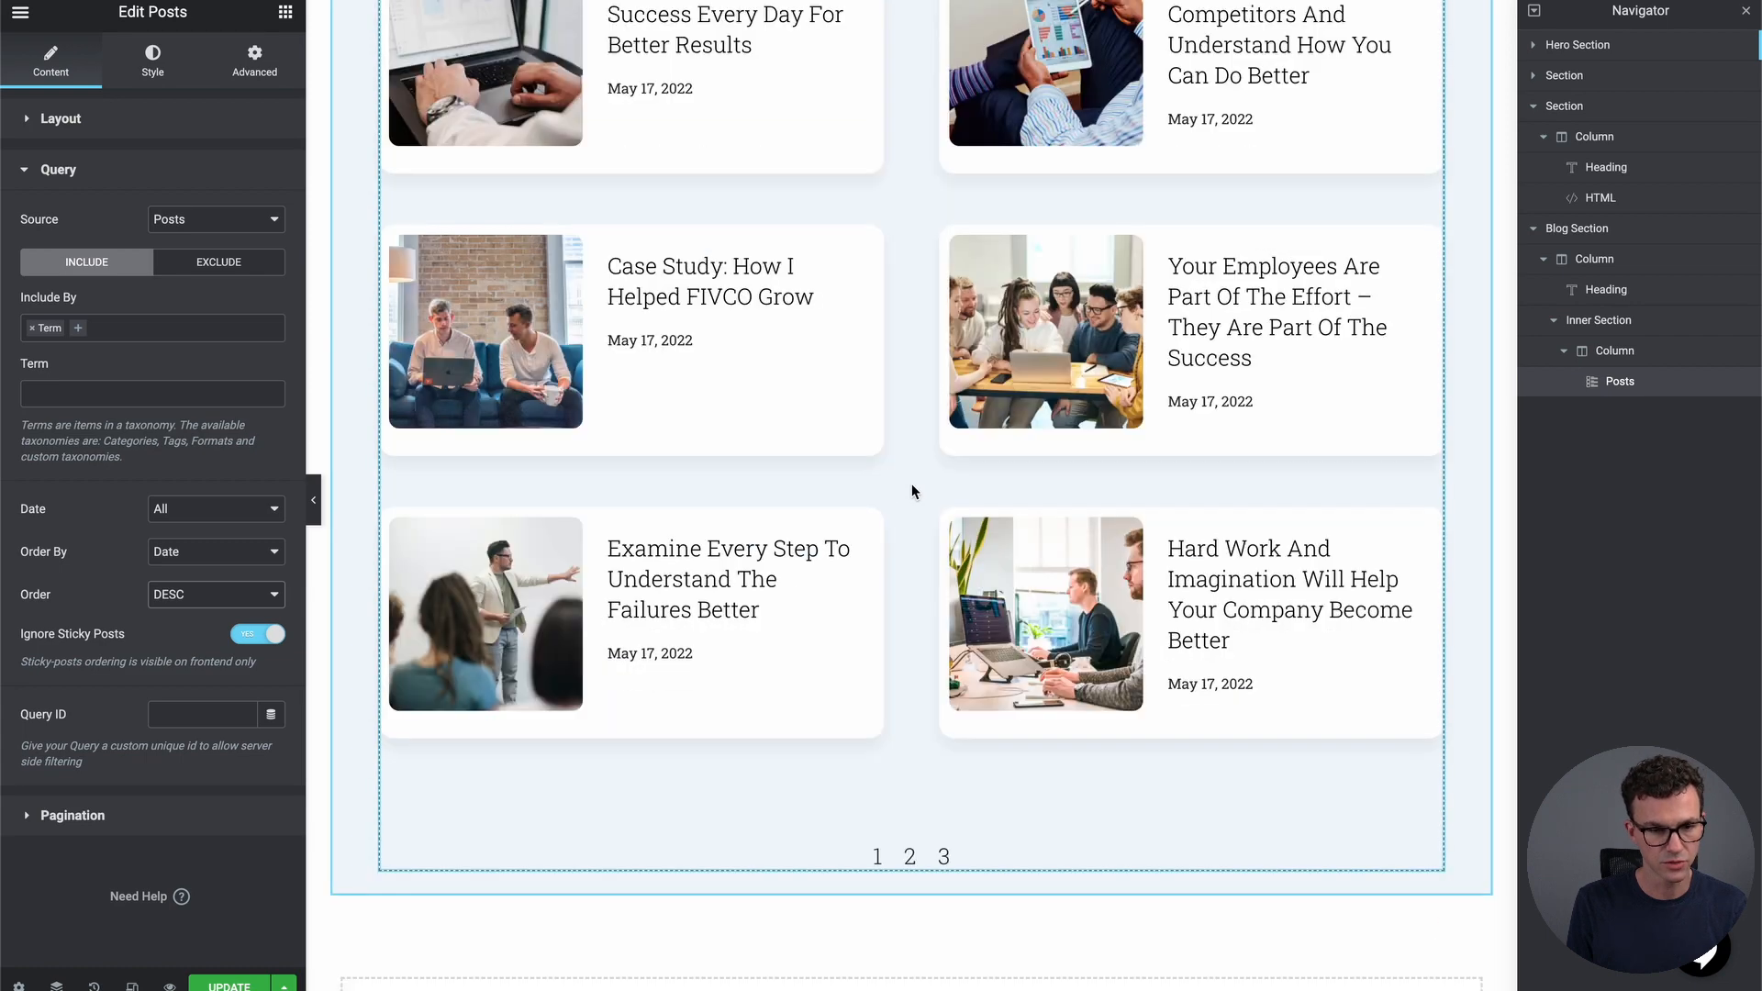
{"action": "scroll", "coordinate": [912, 483], "scroll_direction": "up", "scroll_amount": 7}
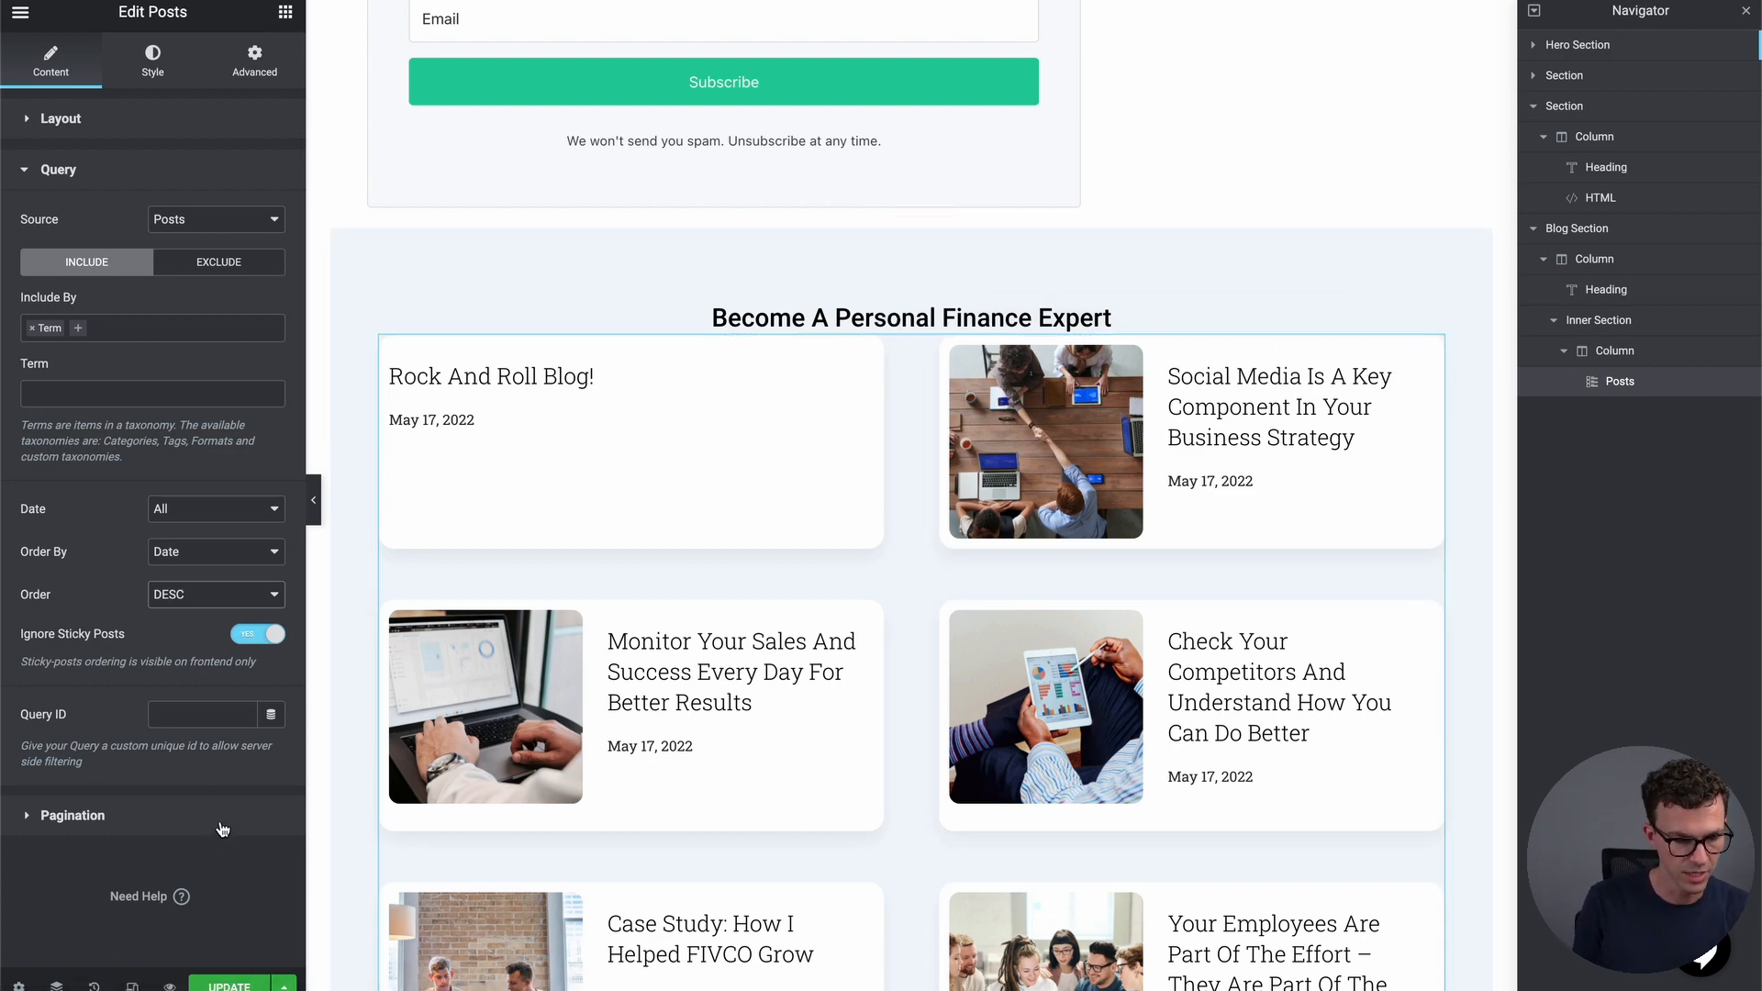
{"action": "scroll", "coordinate": [345, 712], "scroll_direction": "down", "scroll_amount": 1}
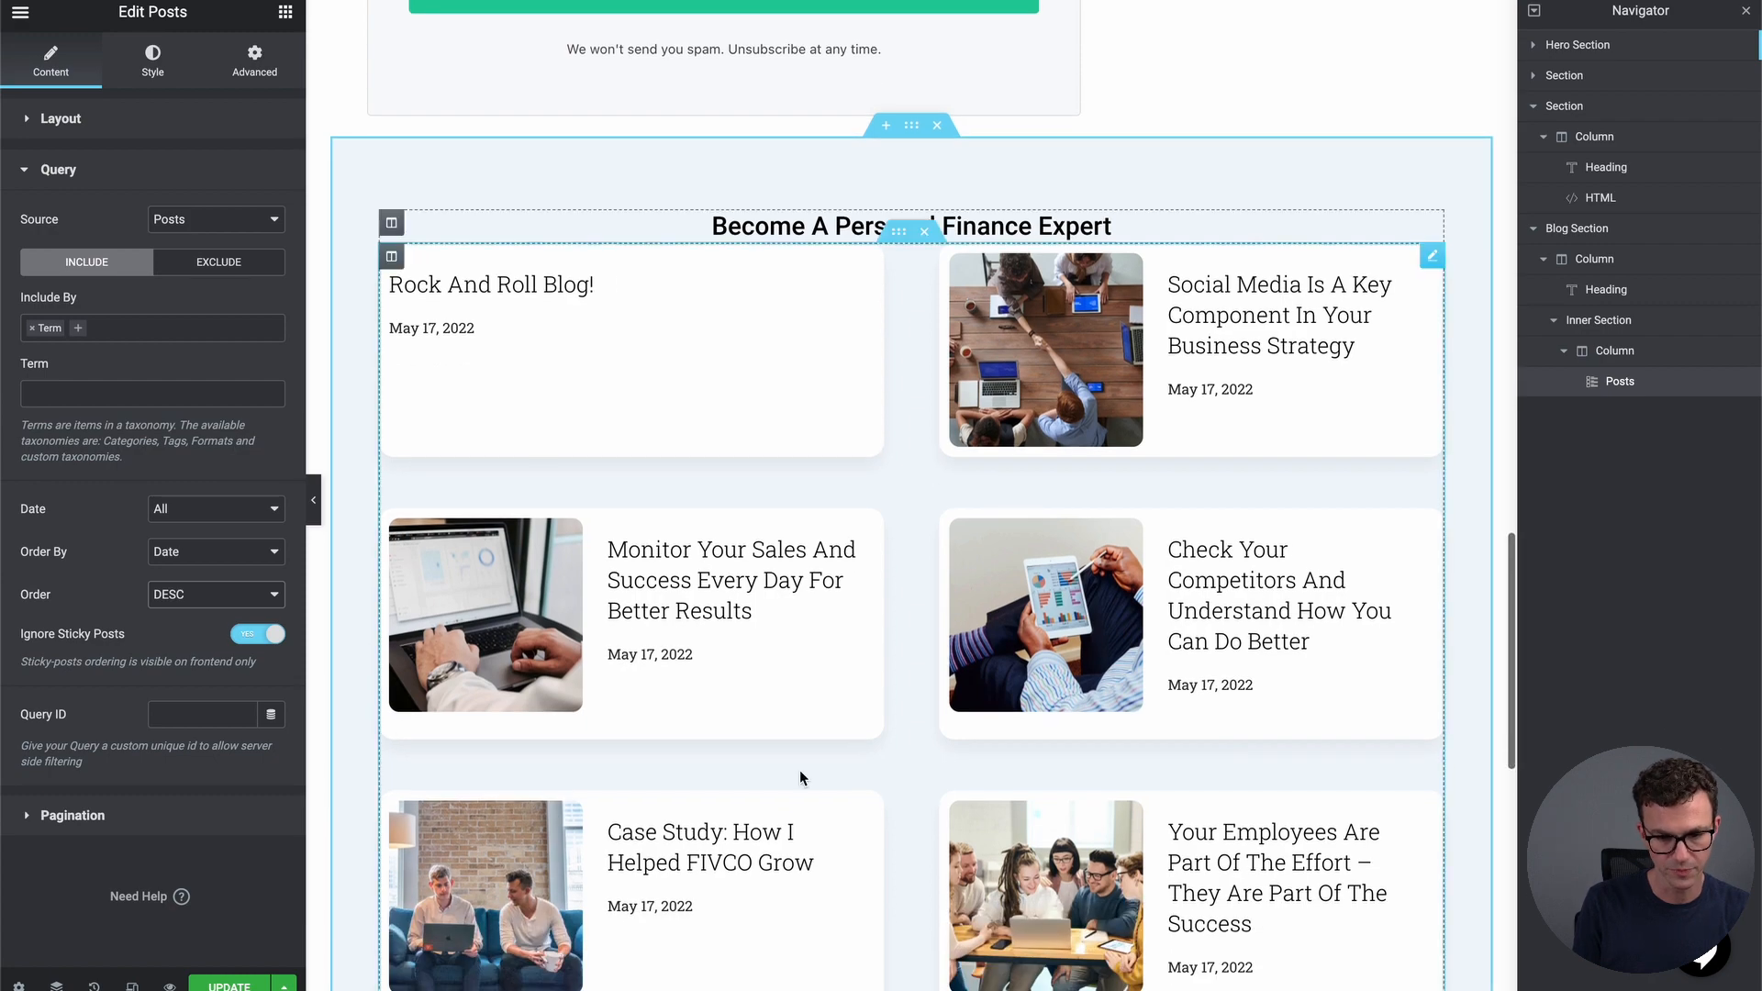
{"action": "scroll", "coordinate": [800, 771], "scroll_direction": "down", "scroll_amount": 9}
{"action": "scroll", "coordinate": [745, 774], "scroll_direction": "up", "scroll_amount": 14}
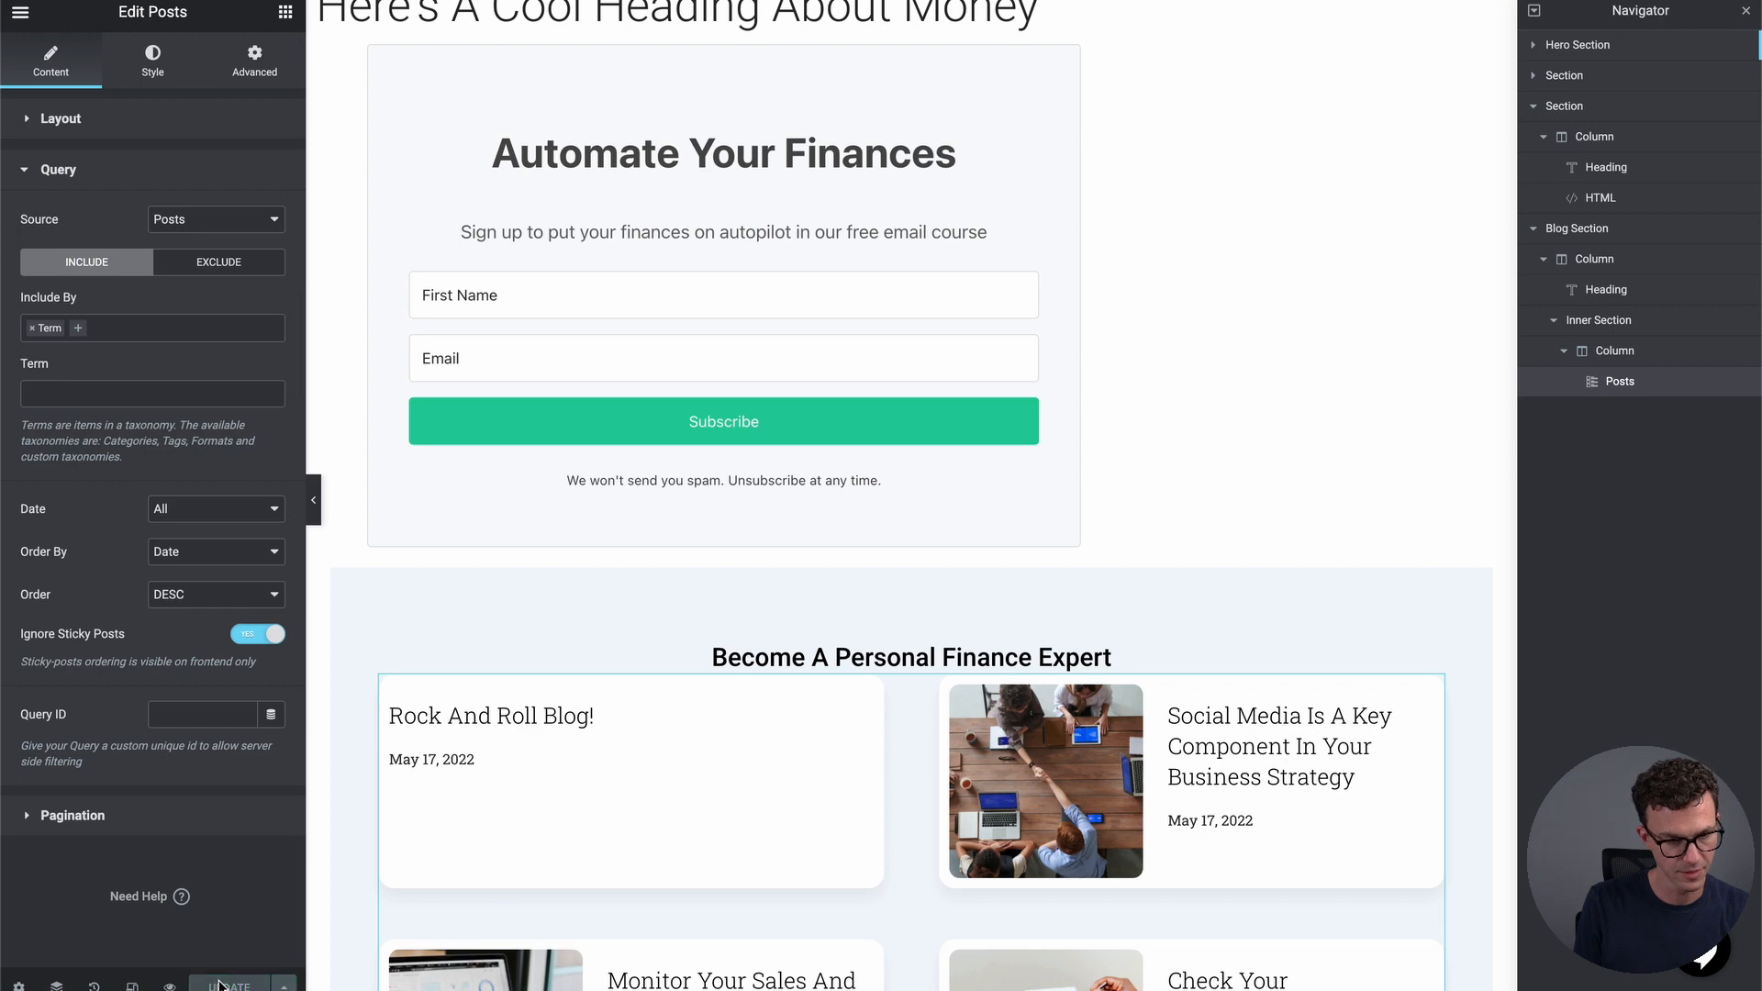
{"action": "scroll", "coordinate": [991, 831], "scroll_direction": "down", "scroll_amount": 4}
{"action": "scroll", "coordinate": [990, 830], "scroll_direction": "down", "scroll_amount": 10}
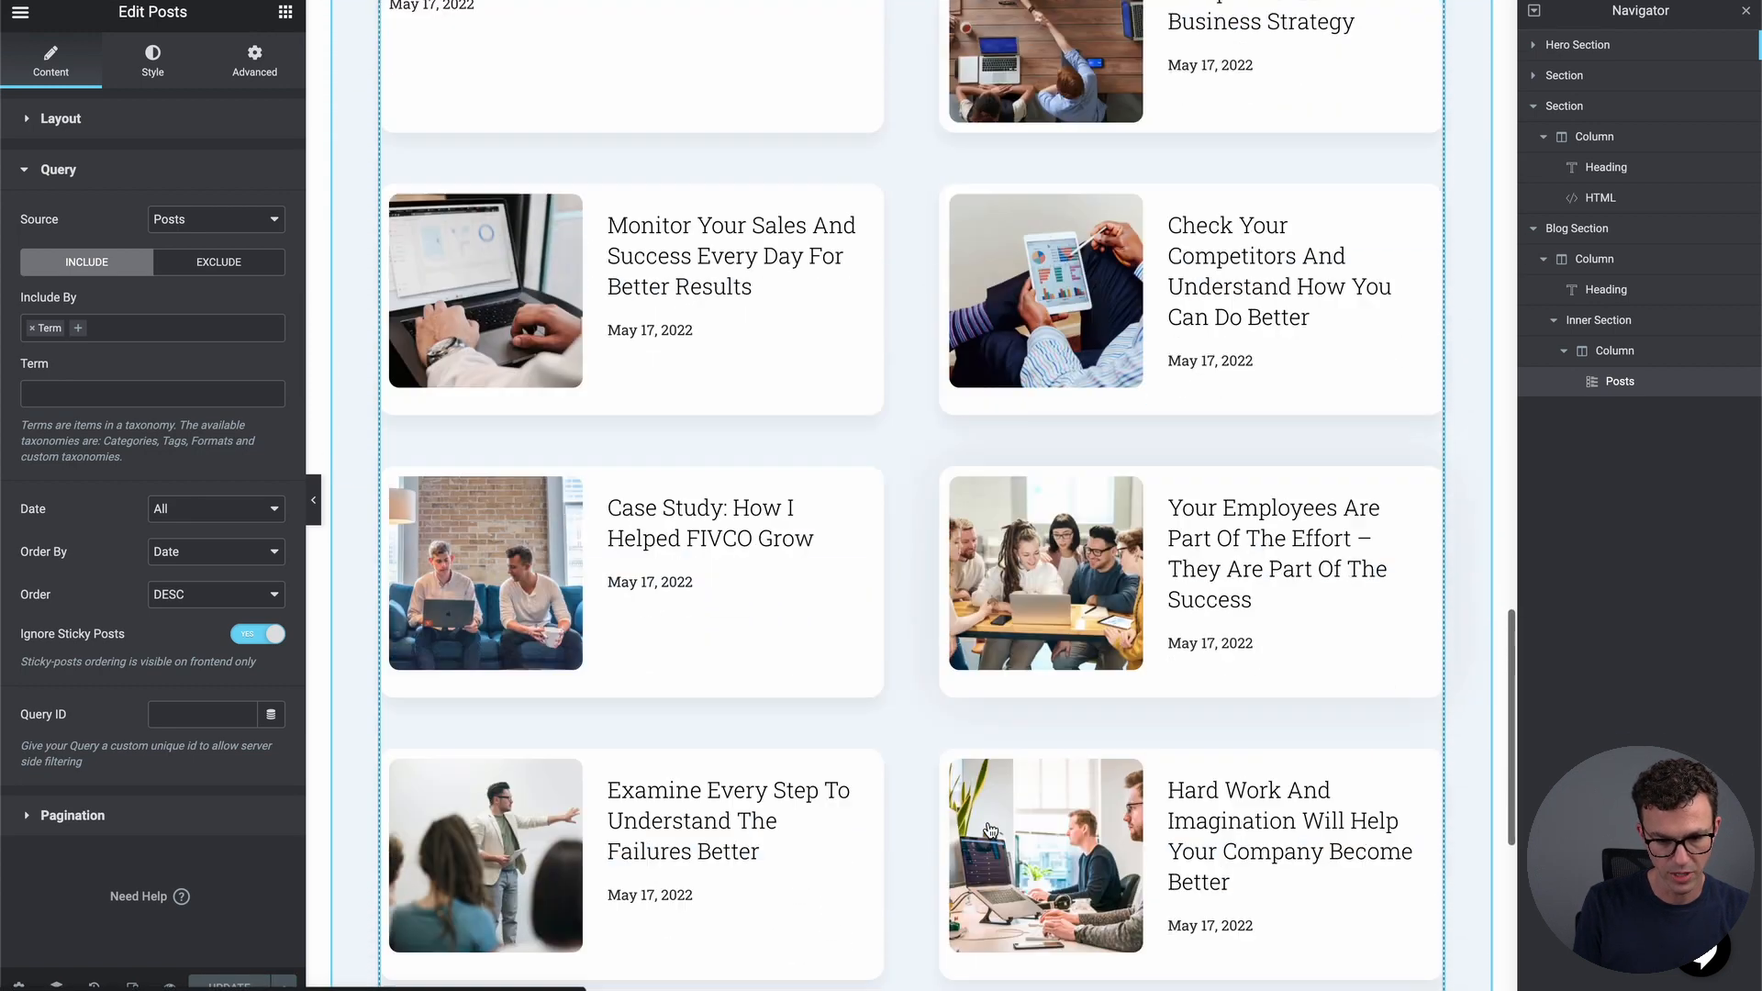
{"action": "scroll", "coordinate": [990, 830], "scroll_direction": "down", "scroll_amount": 2}
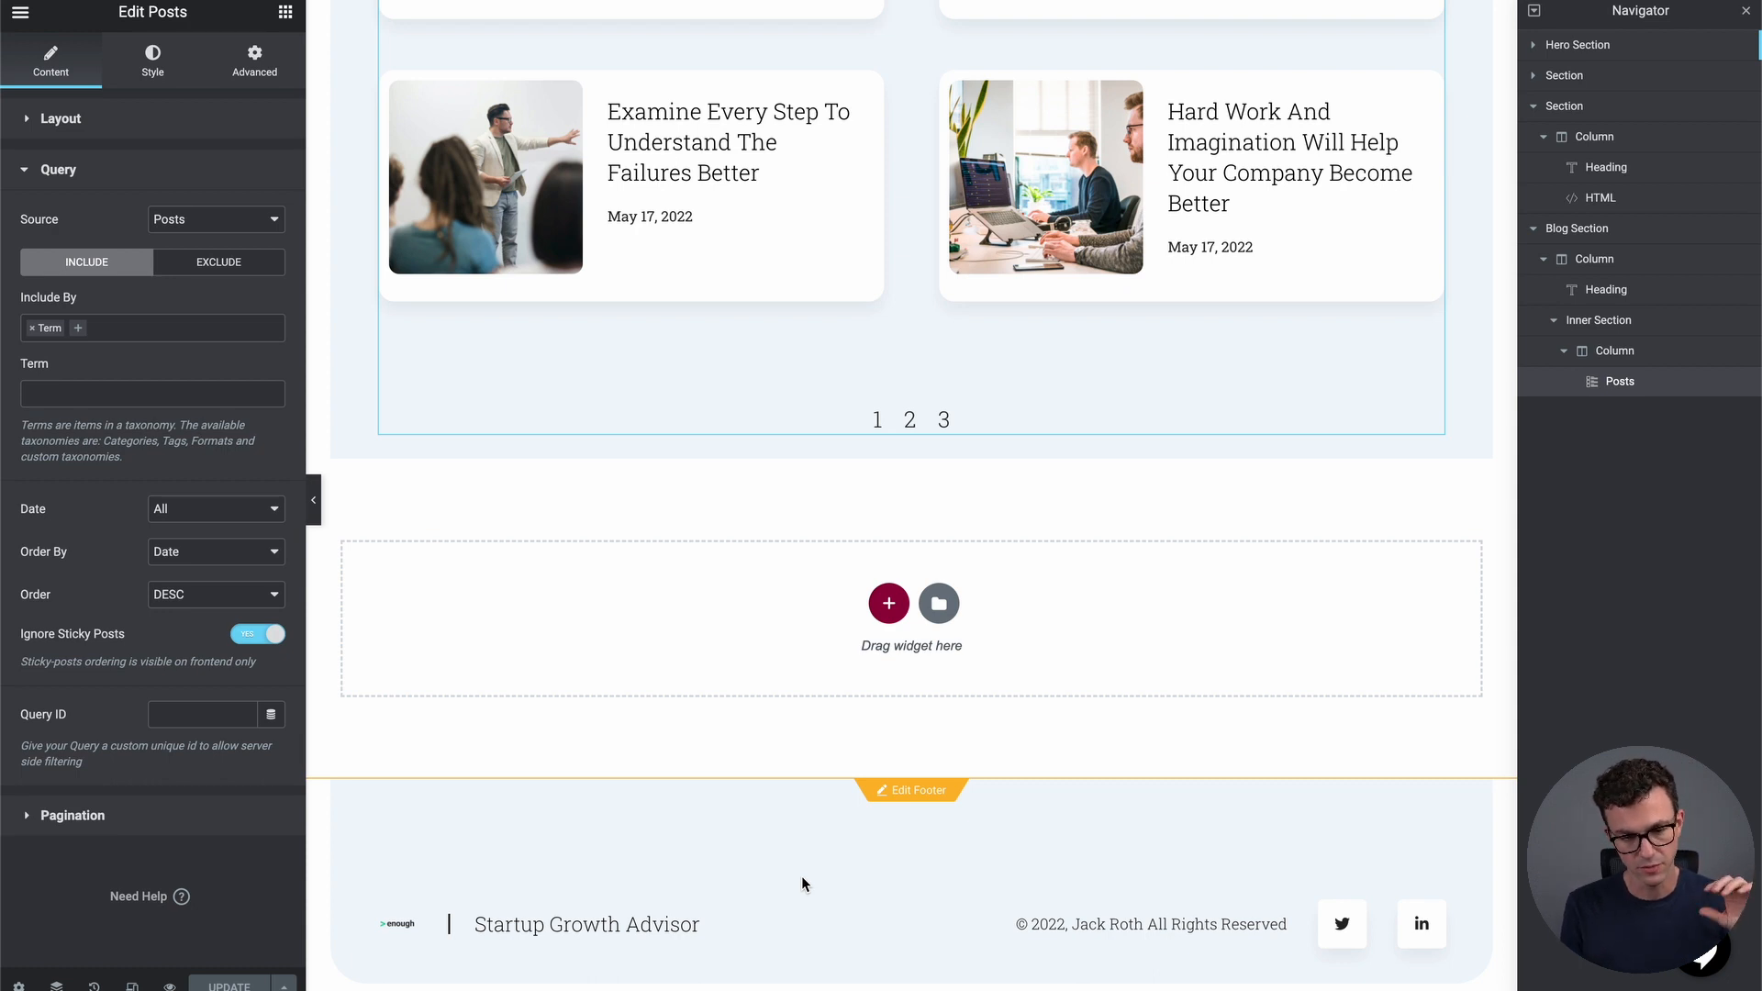
Edit the footer and replace its tagline with 'Make Better Financial Decisions', fixing the typo
{"action": "left_click", "coordinate": [916, 790]}
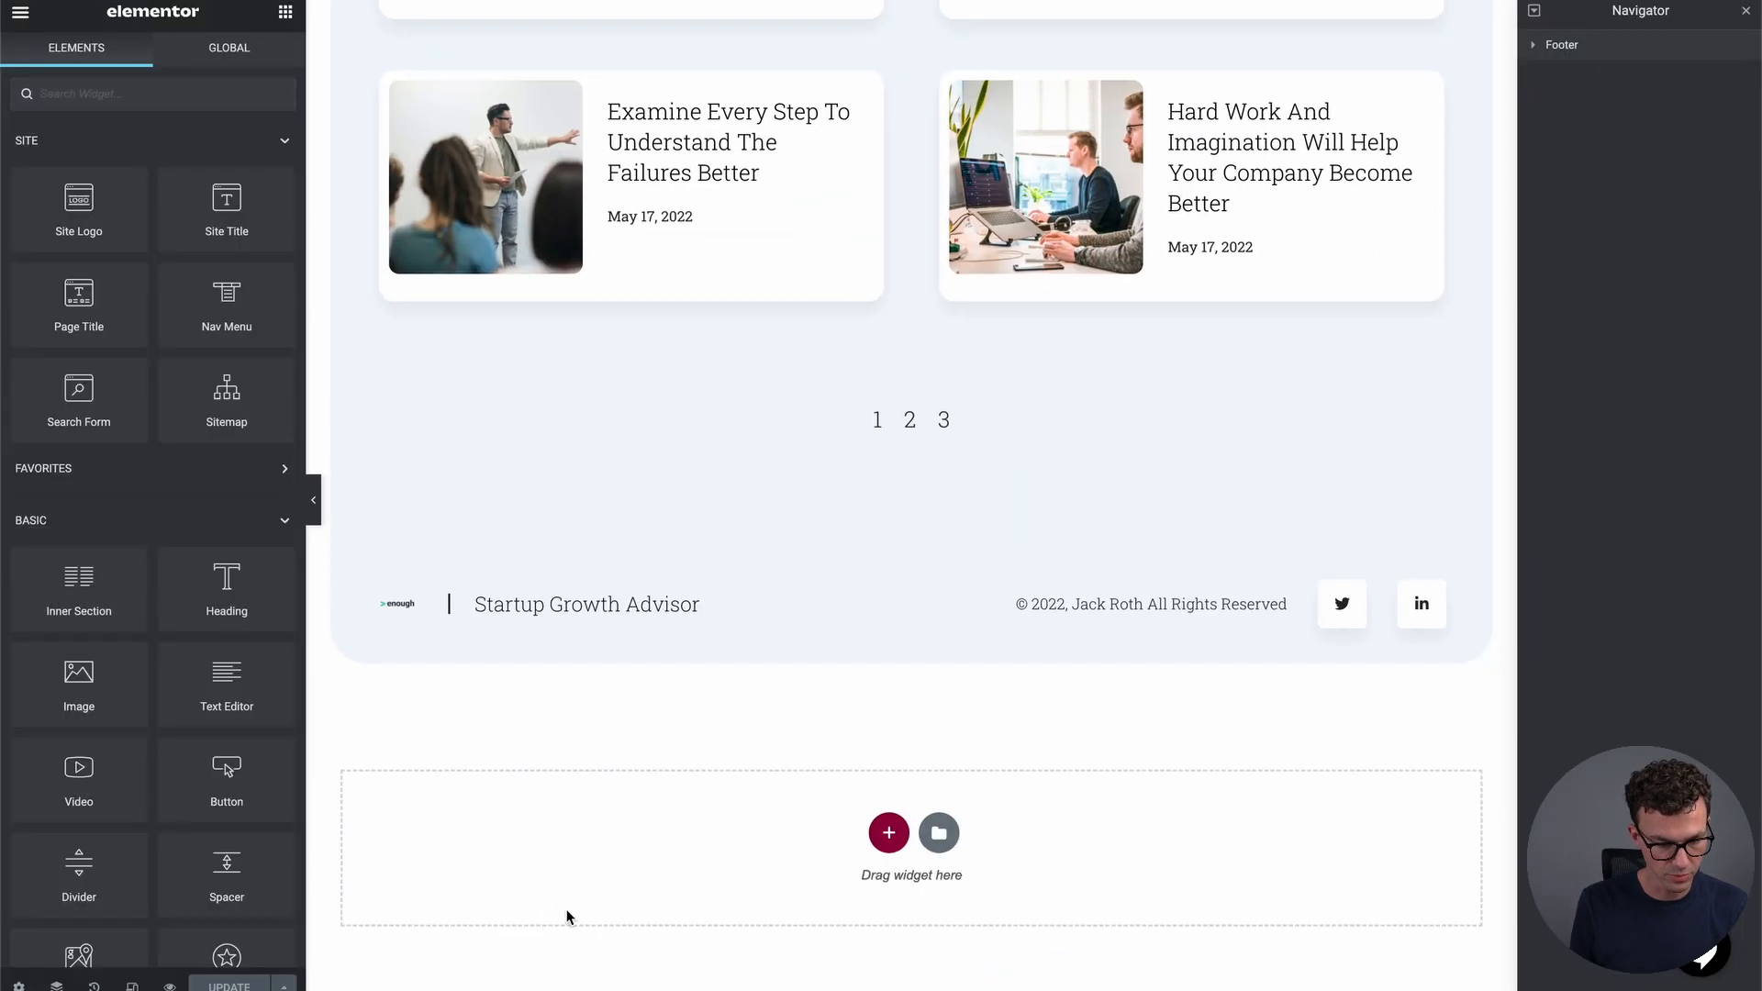
{"action": "triple_click", "coordinate": [486, 595]}
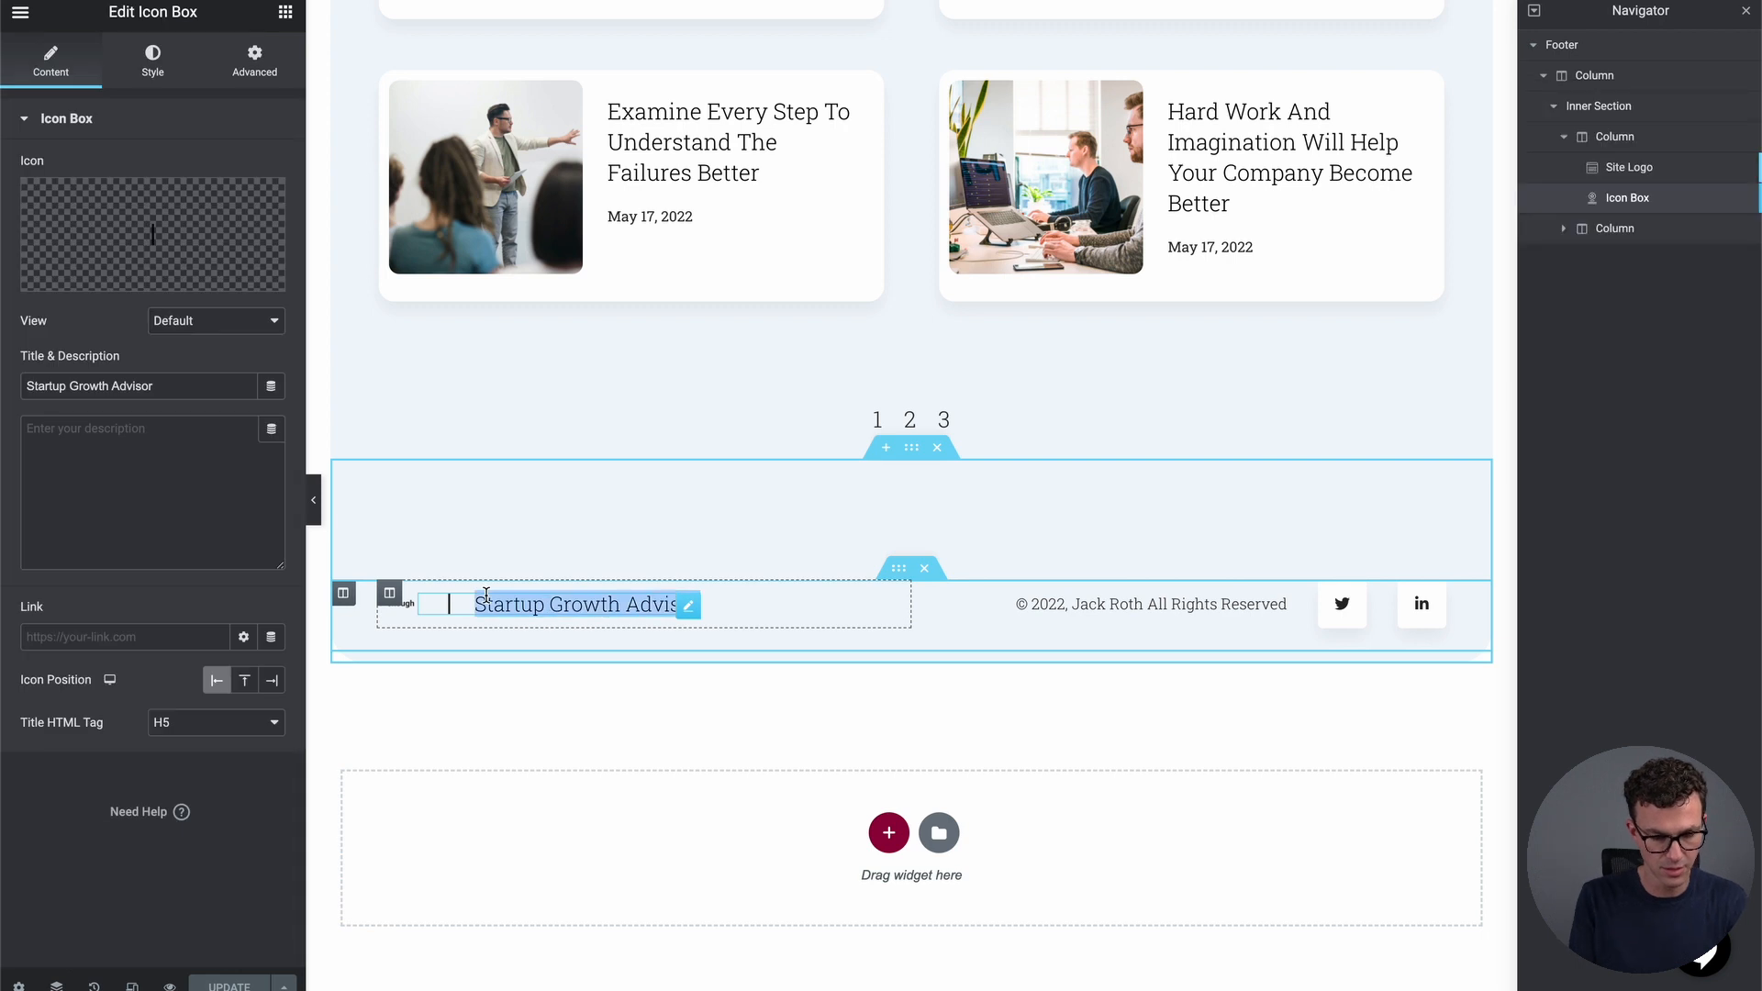
{"action": "type", "text": "Make Bette"}
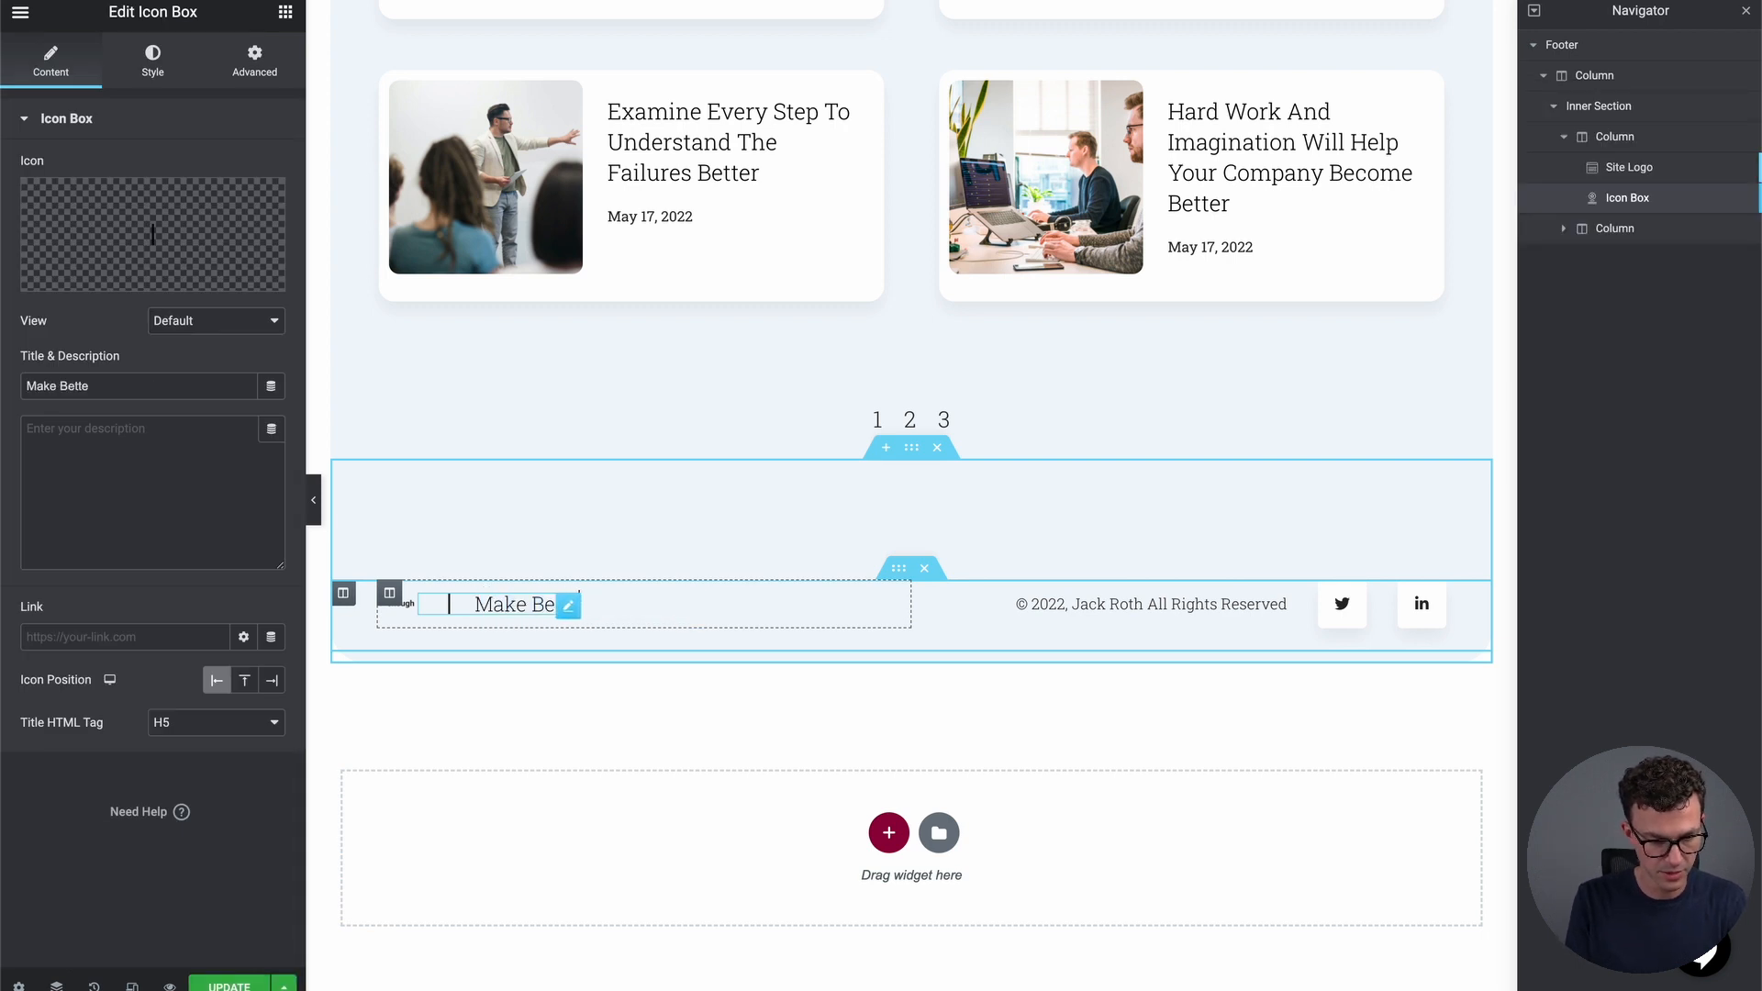
{"action": "type", "text": "r Financial Des"}
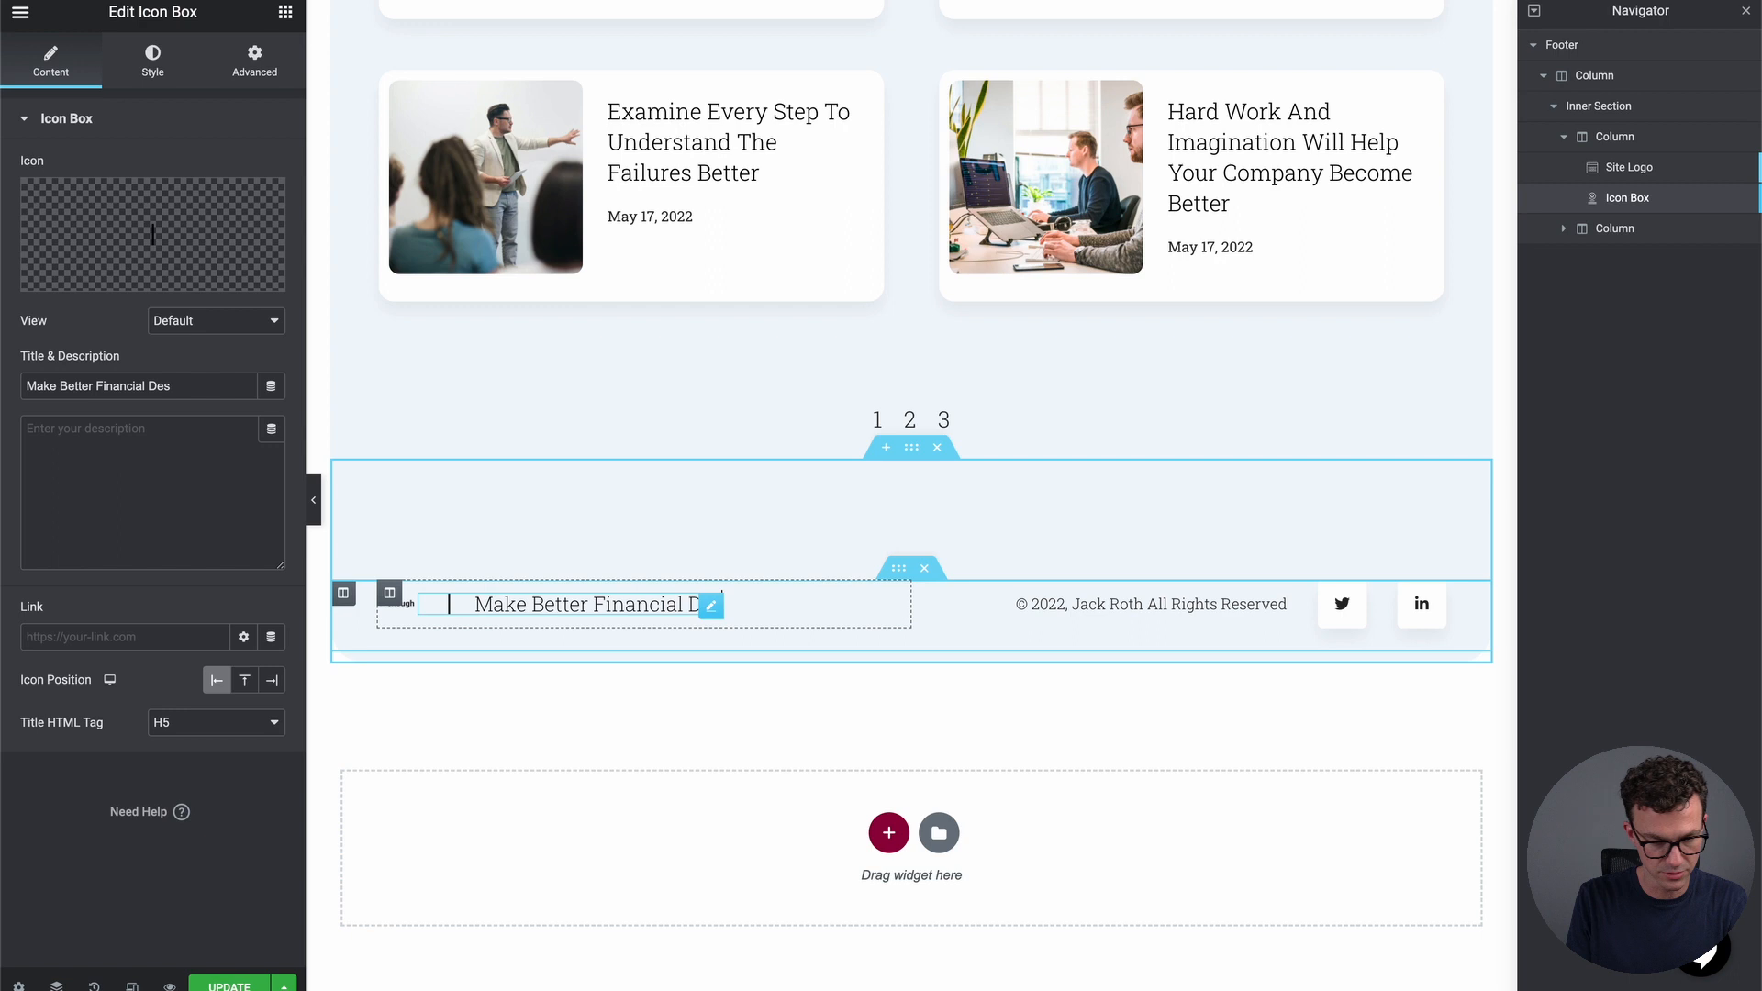
{"action": "key", "text": "BackSpace"}
{"action": "type", "text": "cisions"}
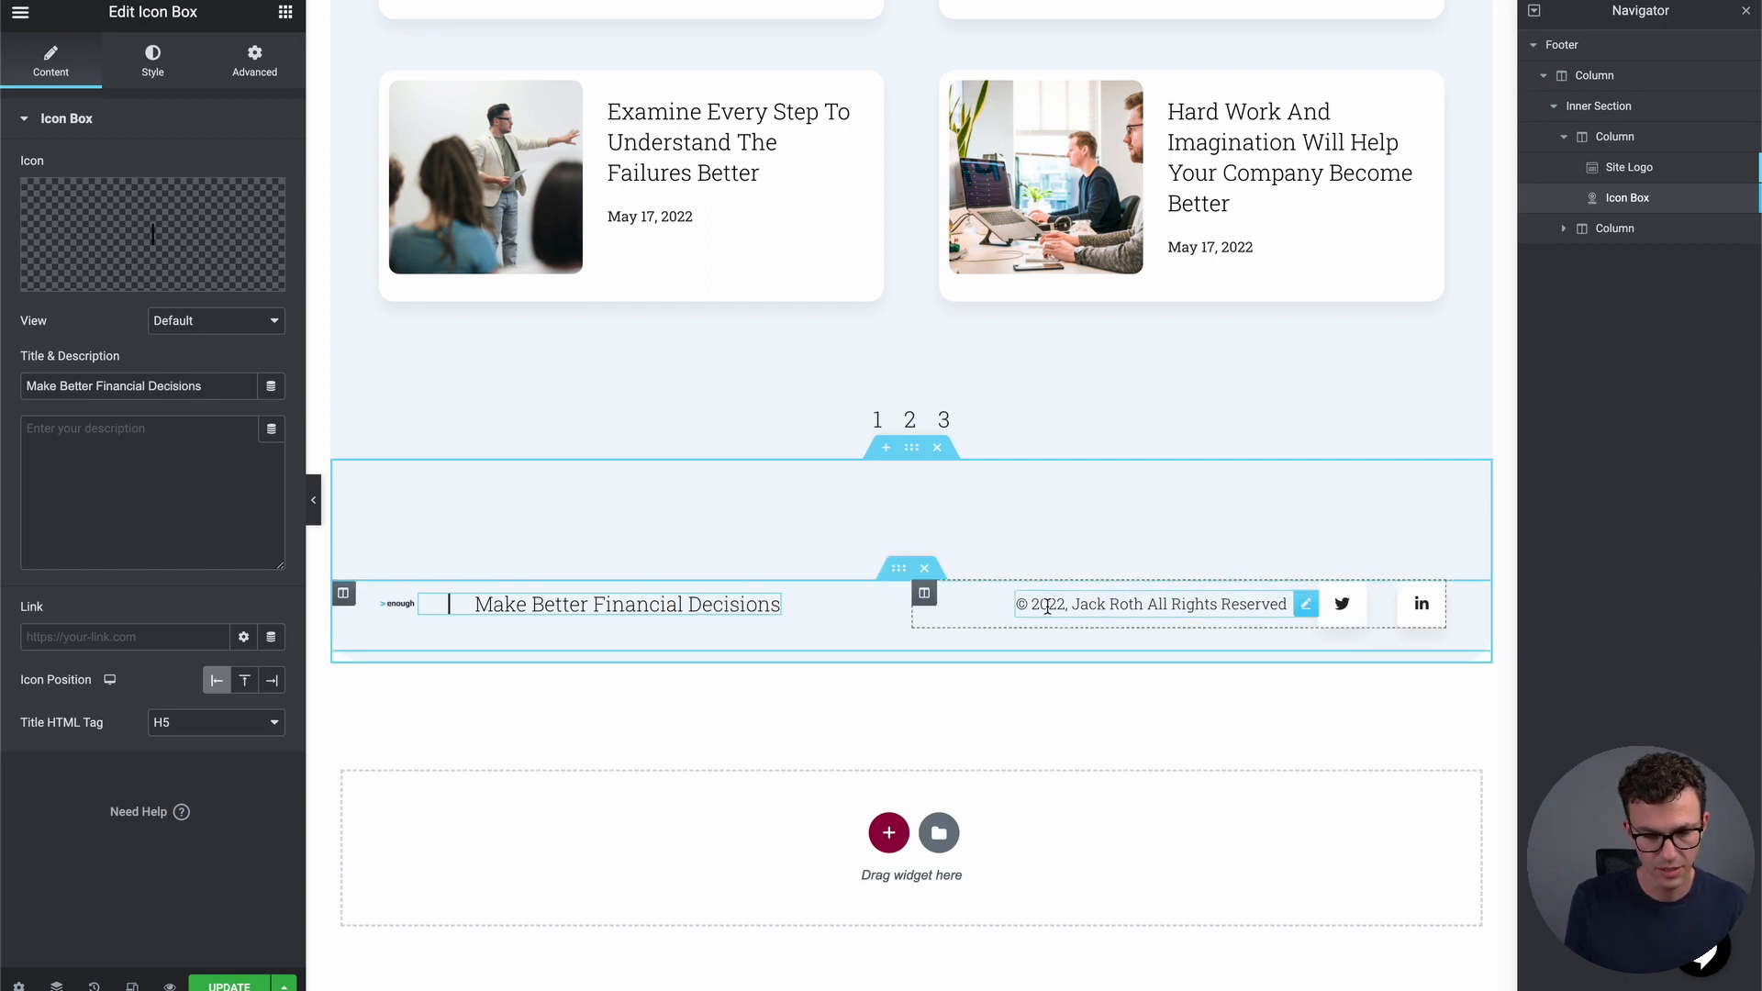
{"action": "left_click", "coordinate": [1047, 607]}
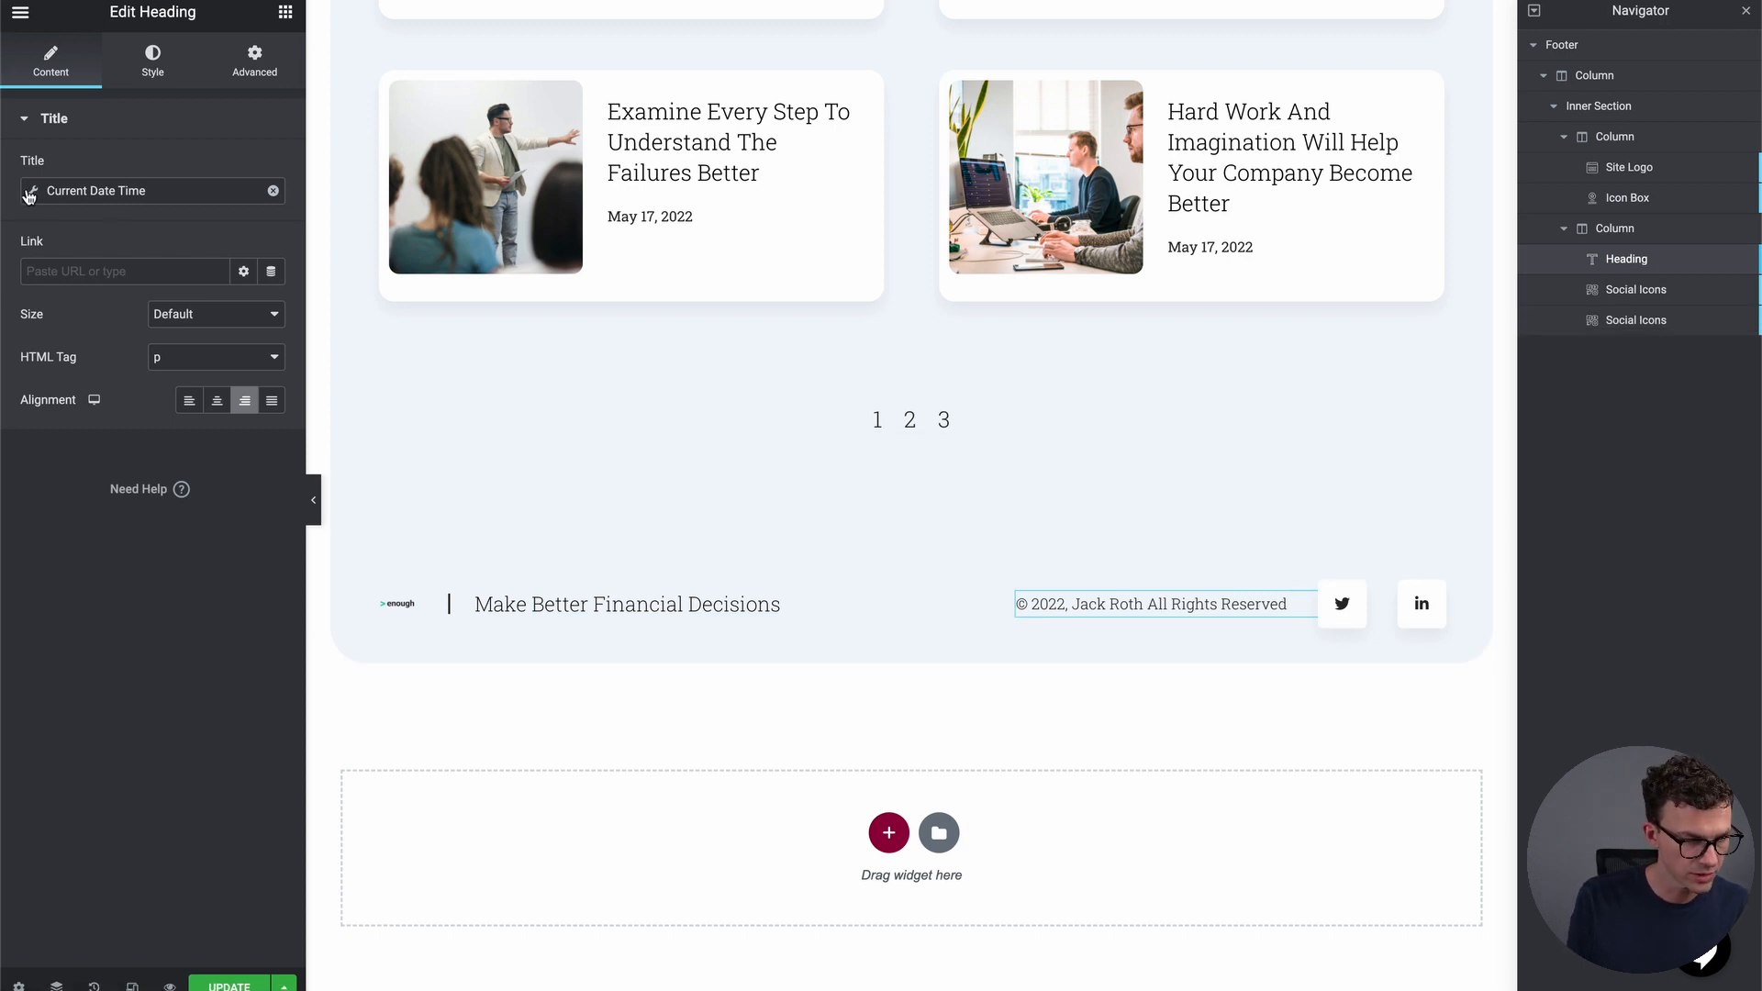
{"action": "left_click", "coordinate": [210, 196]}
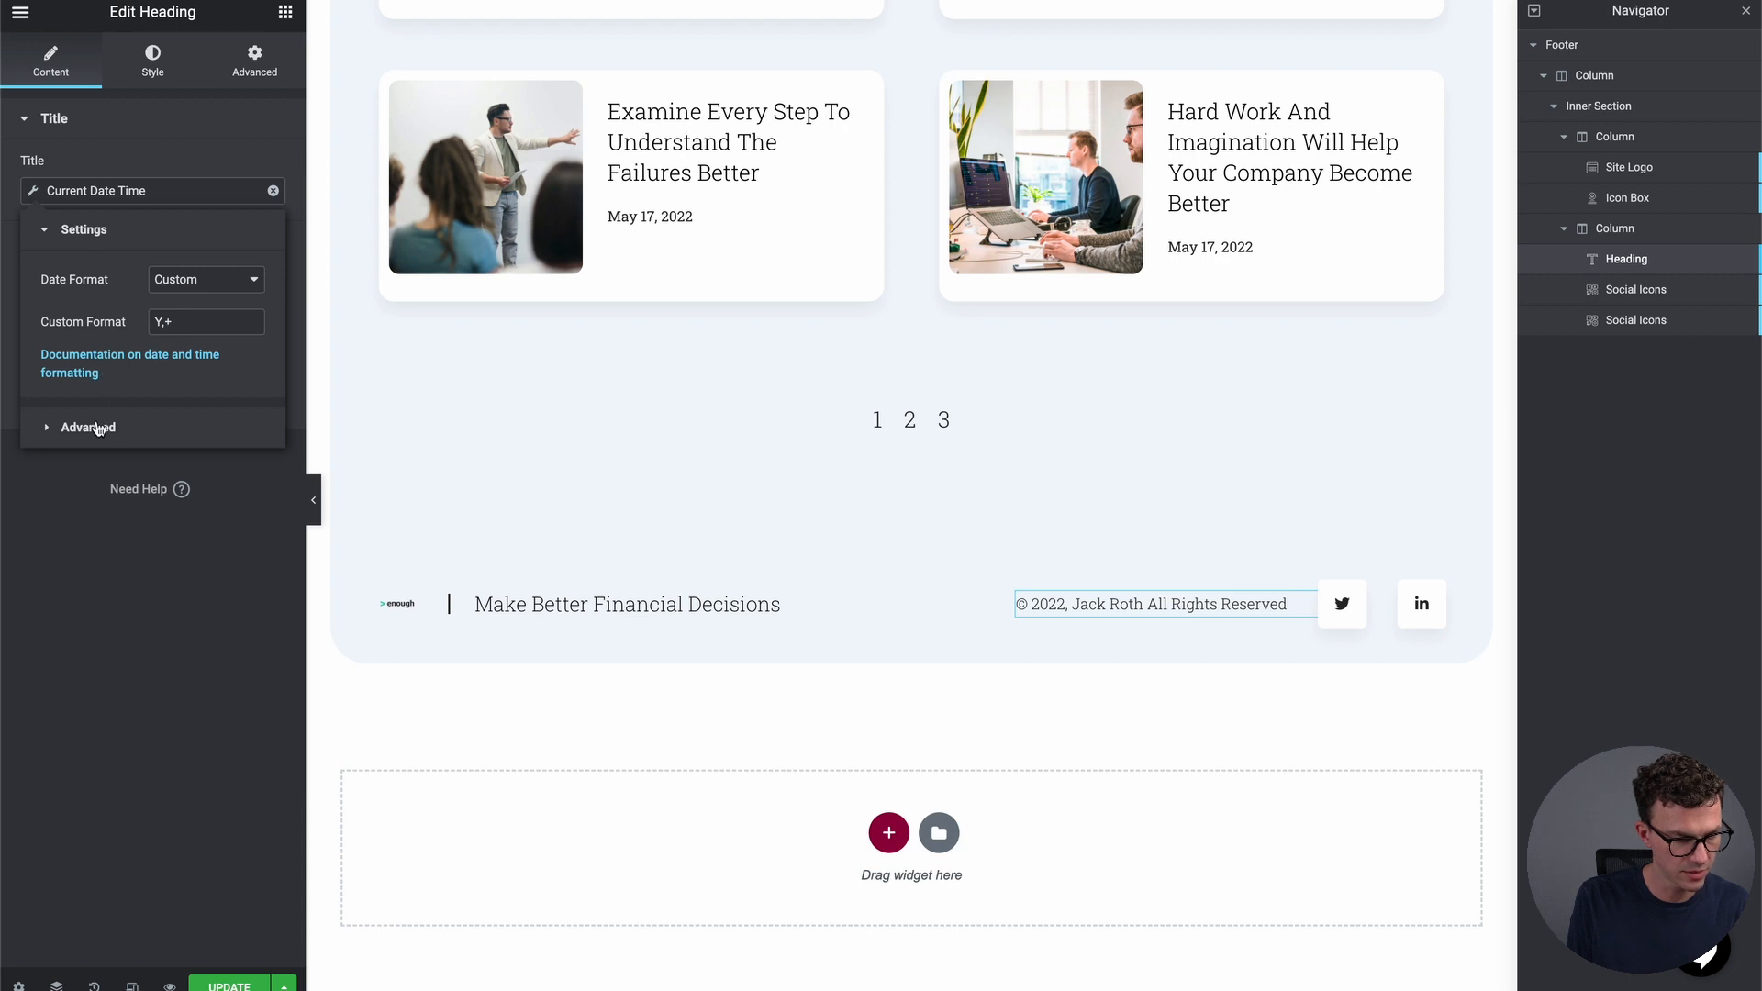
{"action": "left_click", "coordinate": [88, 427]}
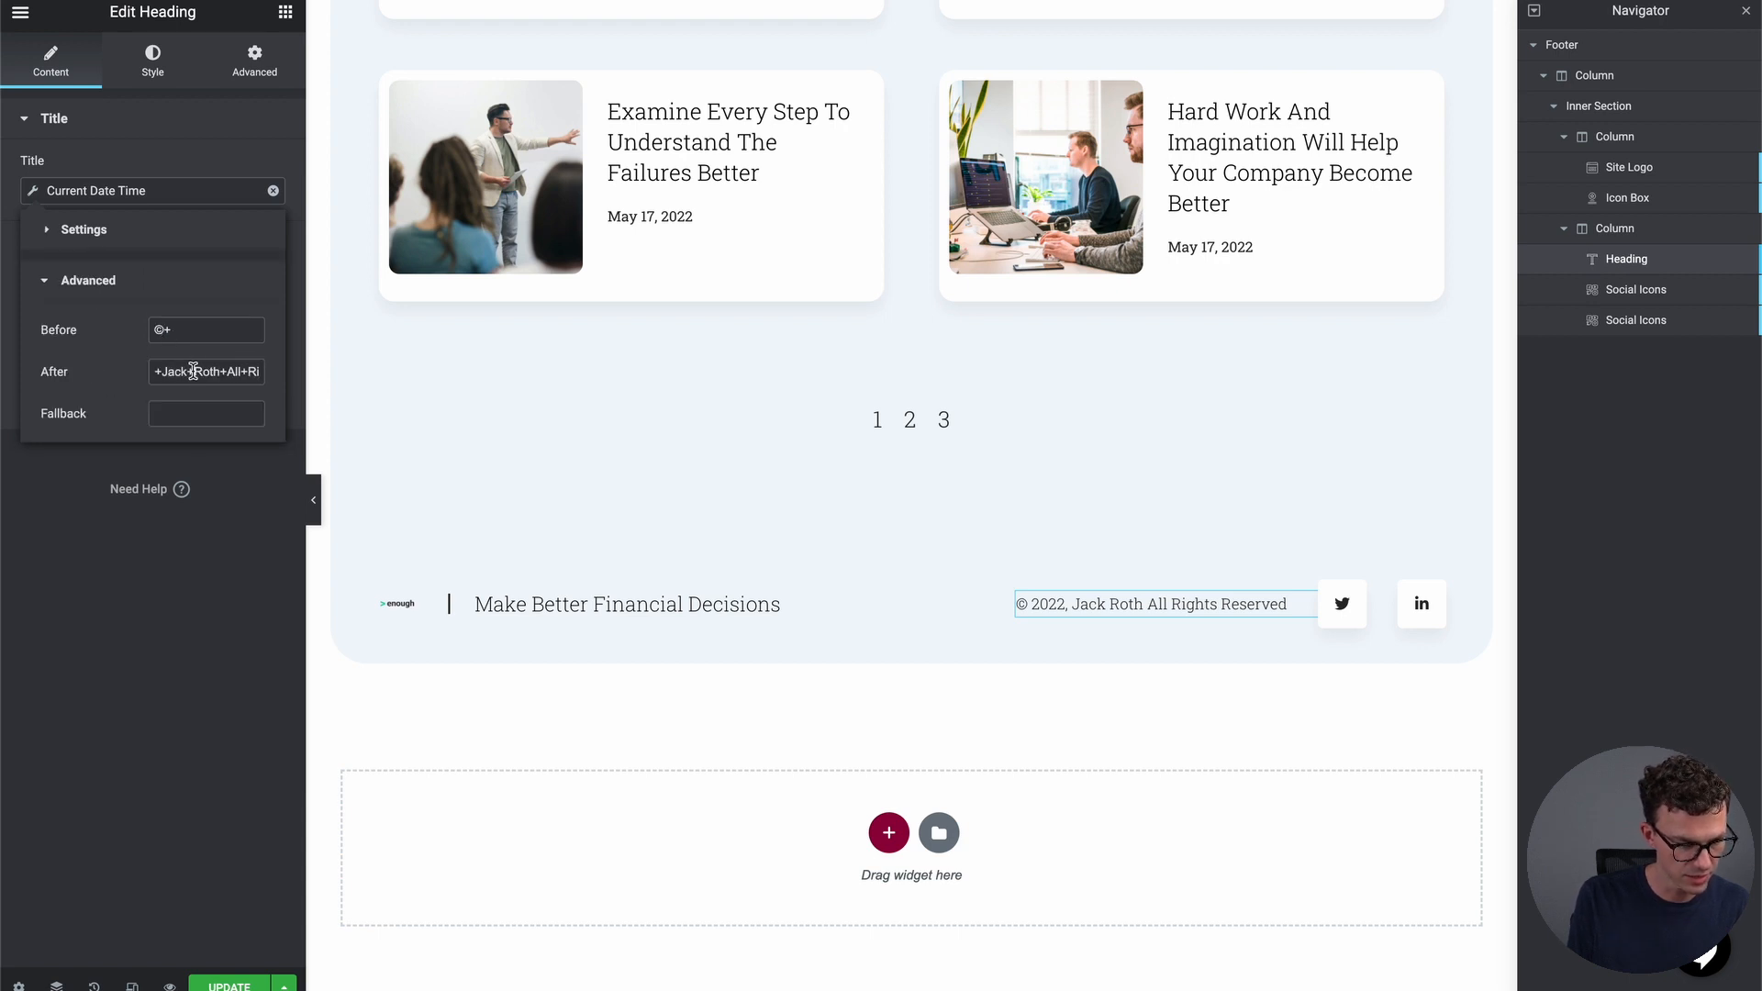
{"action": "right_click", "coordinate": [193, 370]}
{"action": "key", "text": "Escape"}
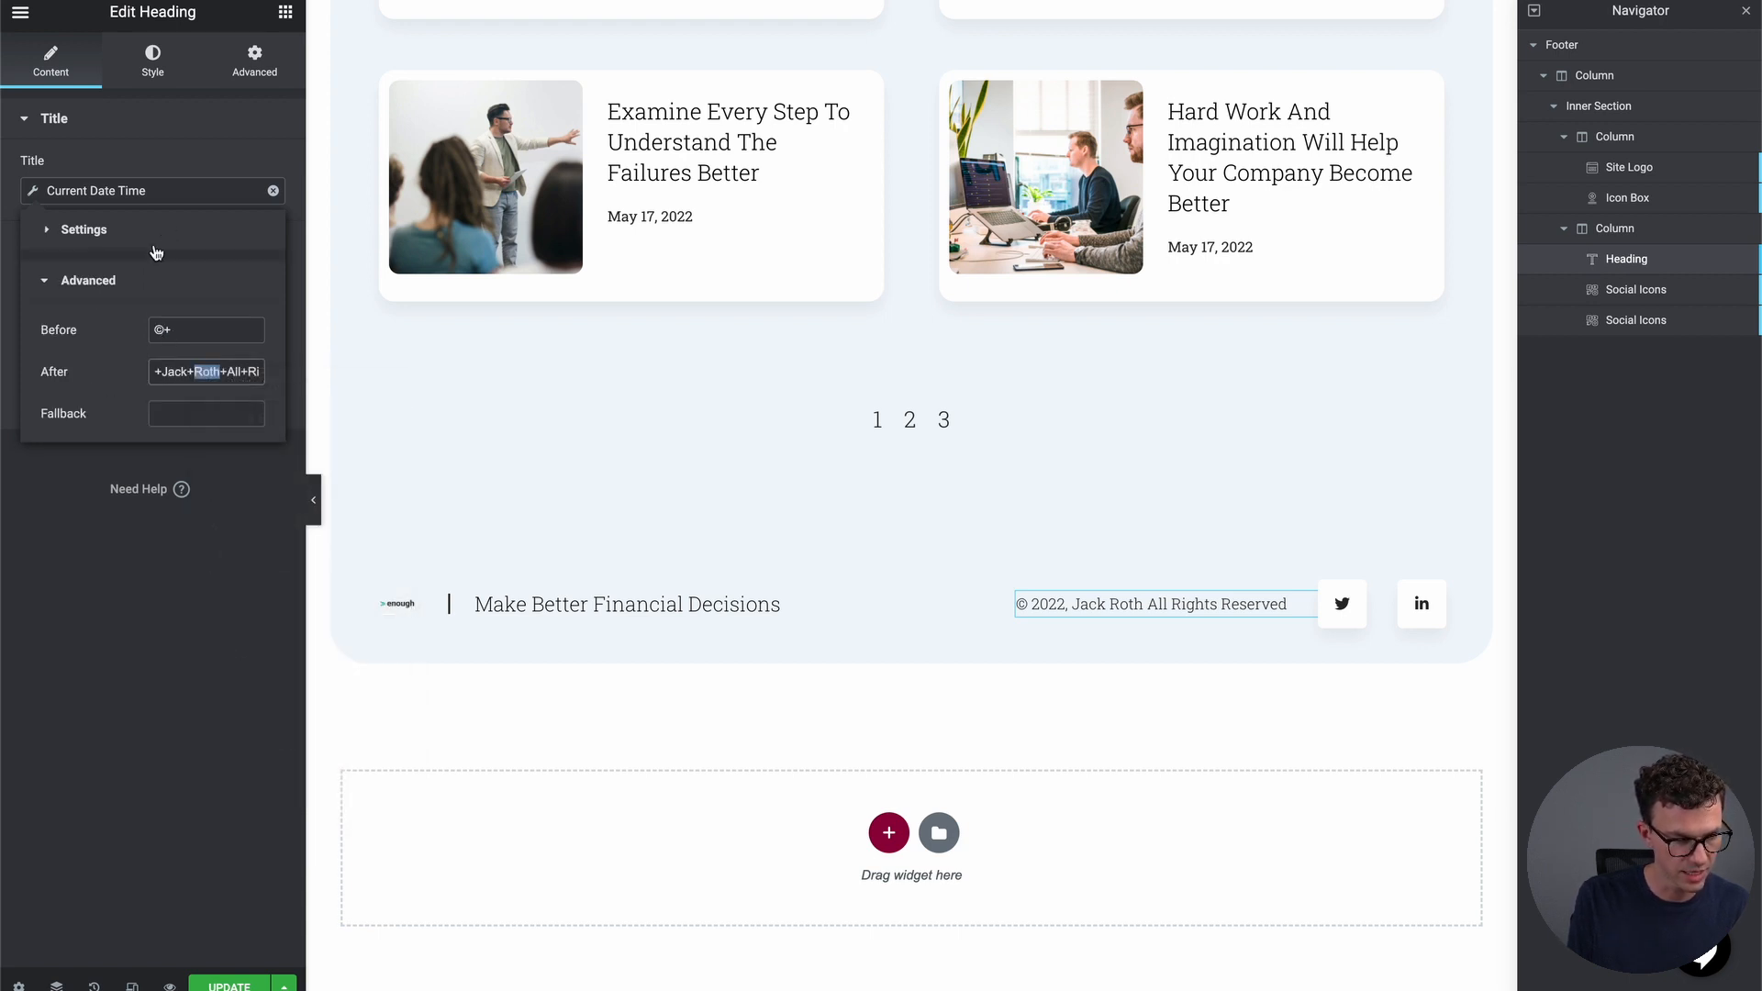
{"action": "left_click", "coordinate": [272, 192]}
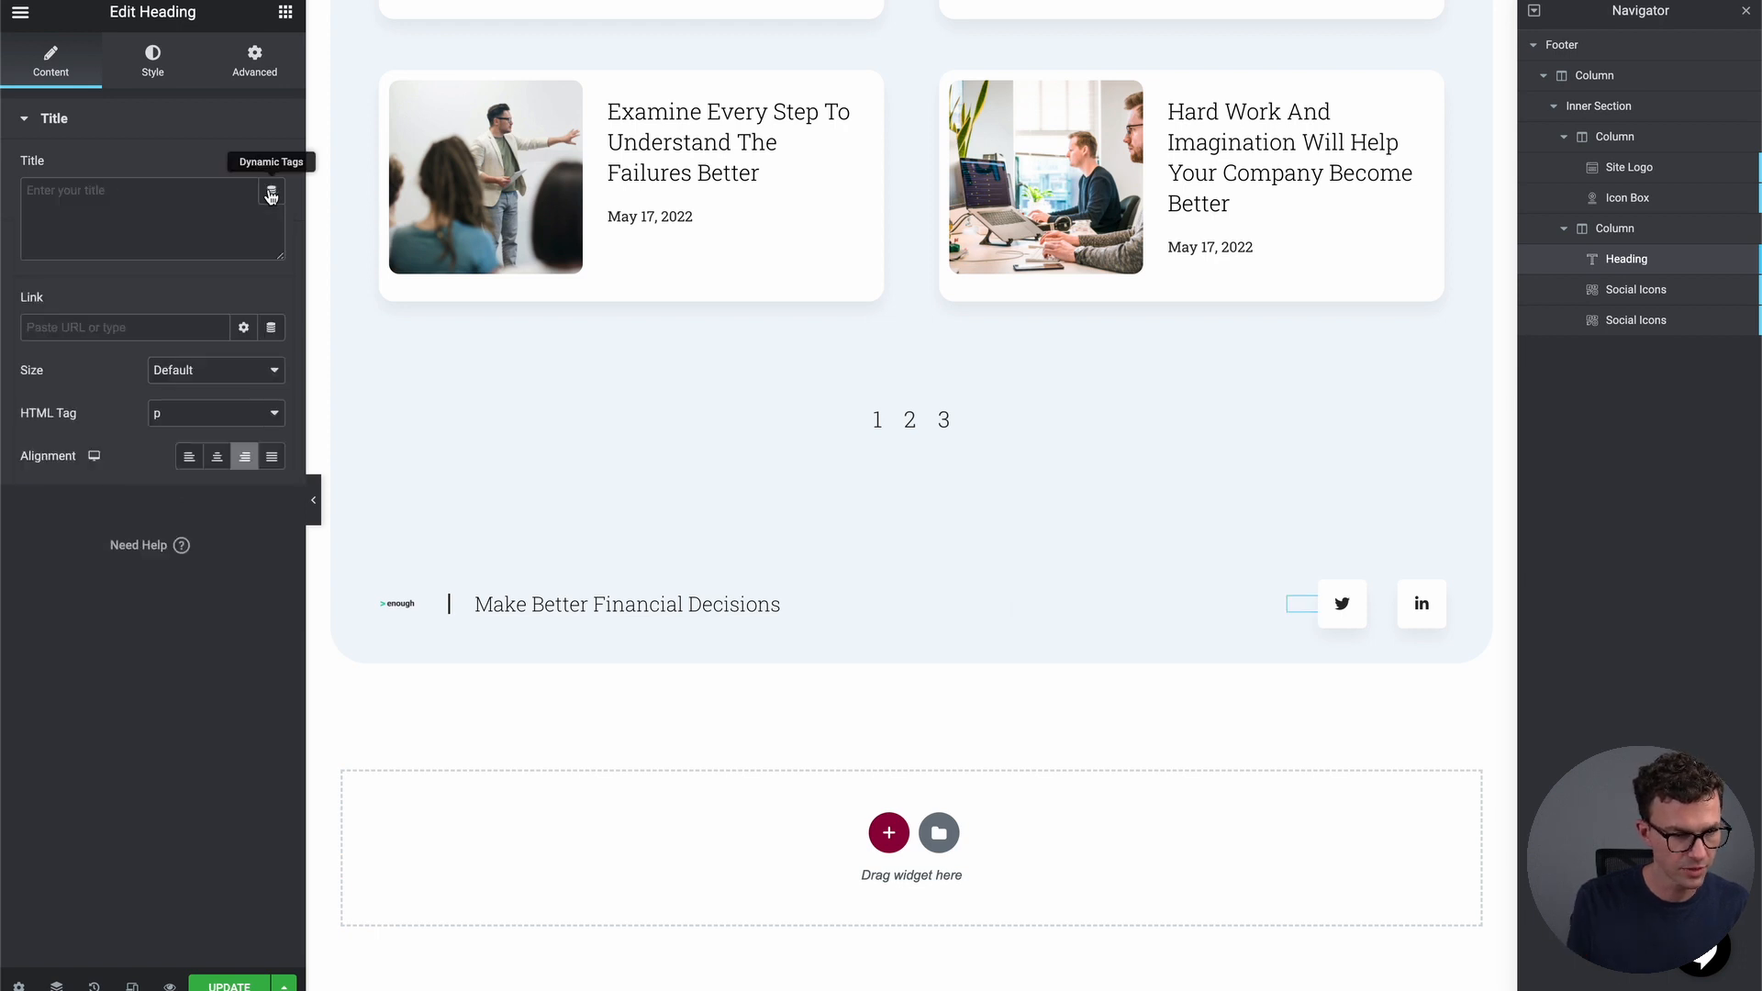
{"action": "left_click", "coordinate": [170, 212]}
{"action": "type", "text": "@"}
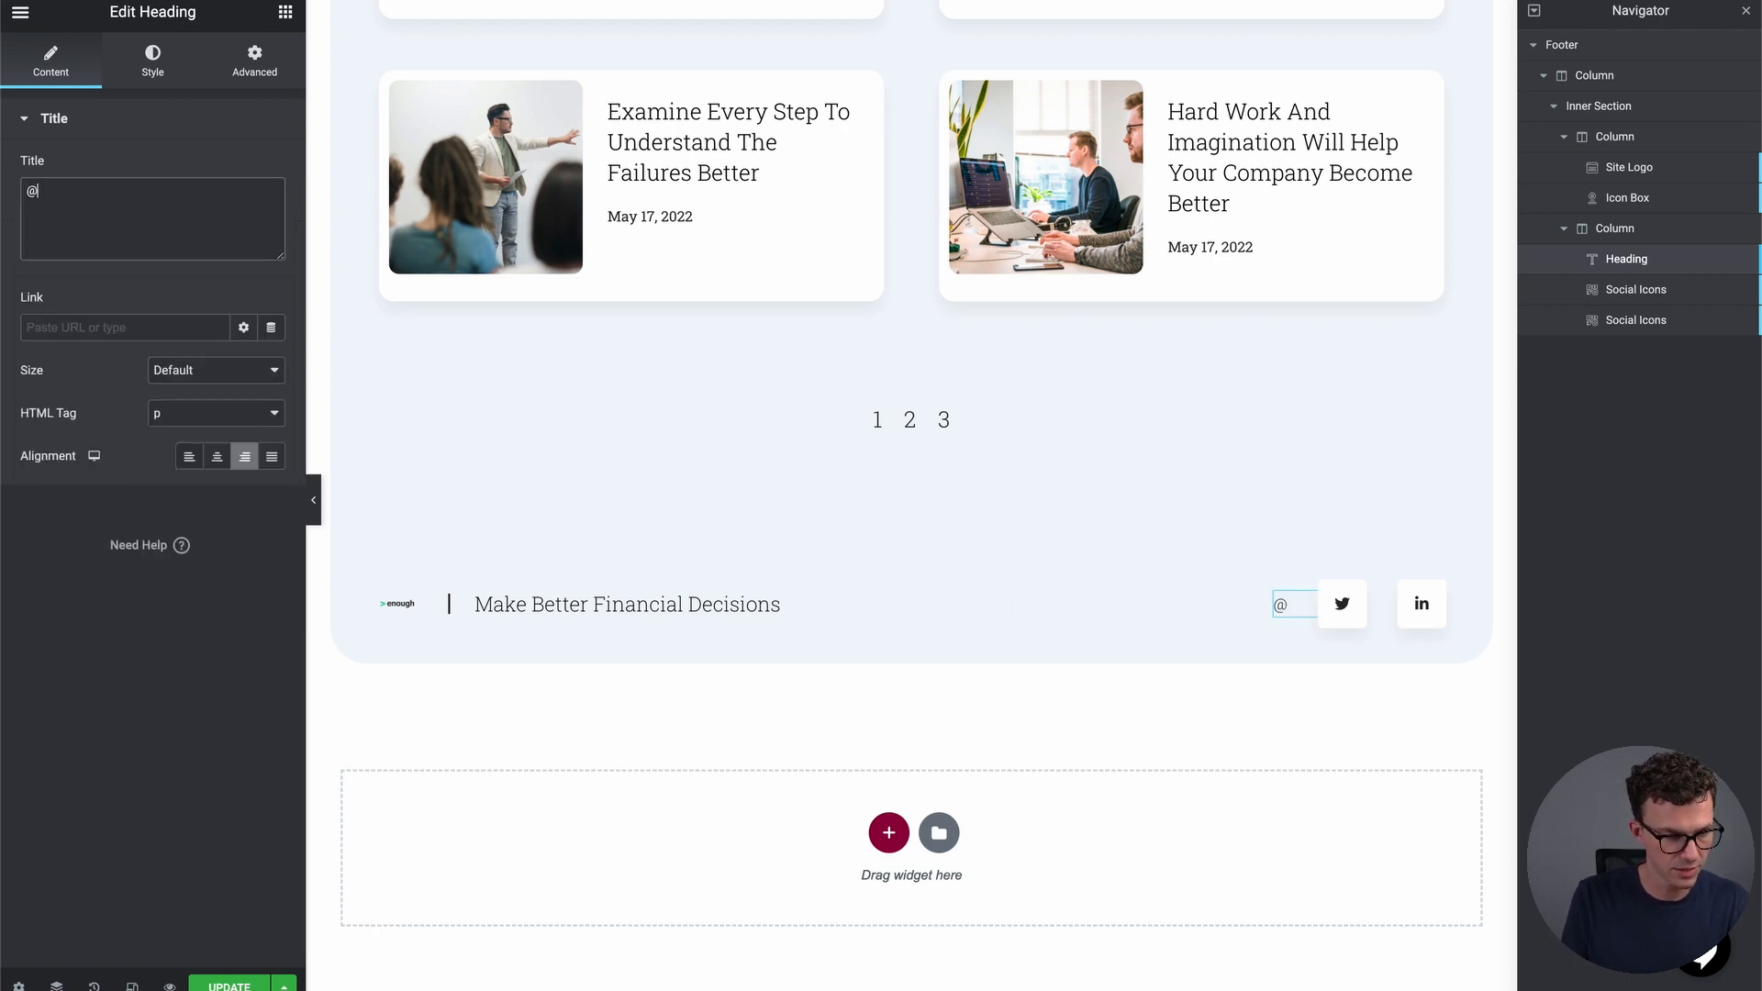
{"action": "type", "text": "2022, "}
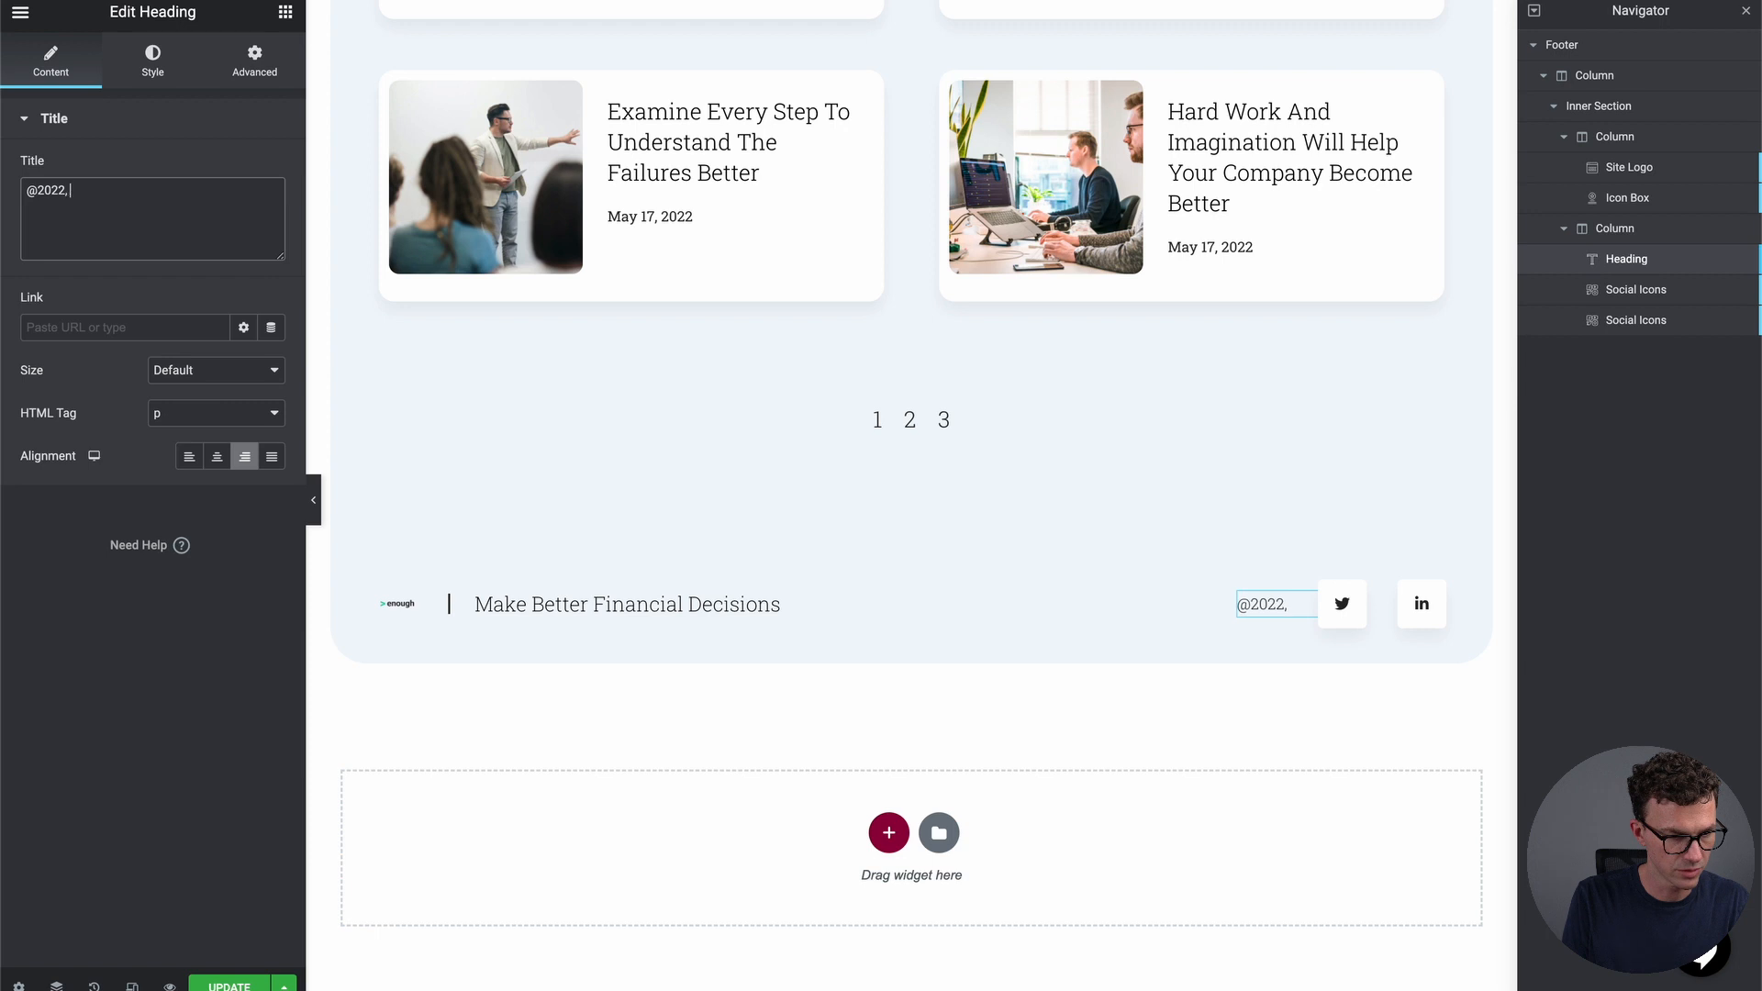
{"action": "type", "text": "Greater Than Enough"}
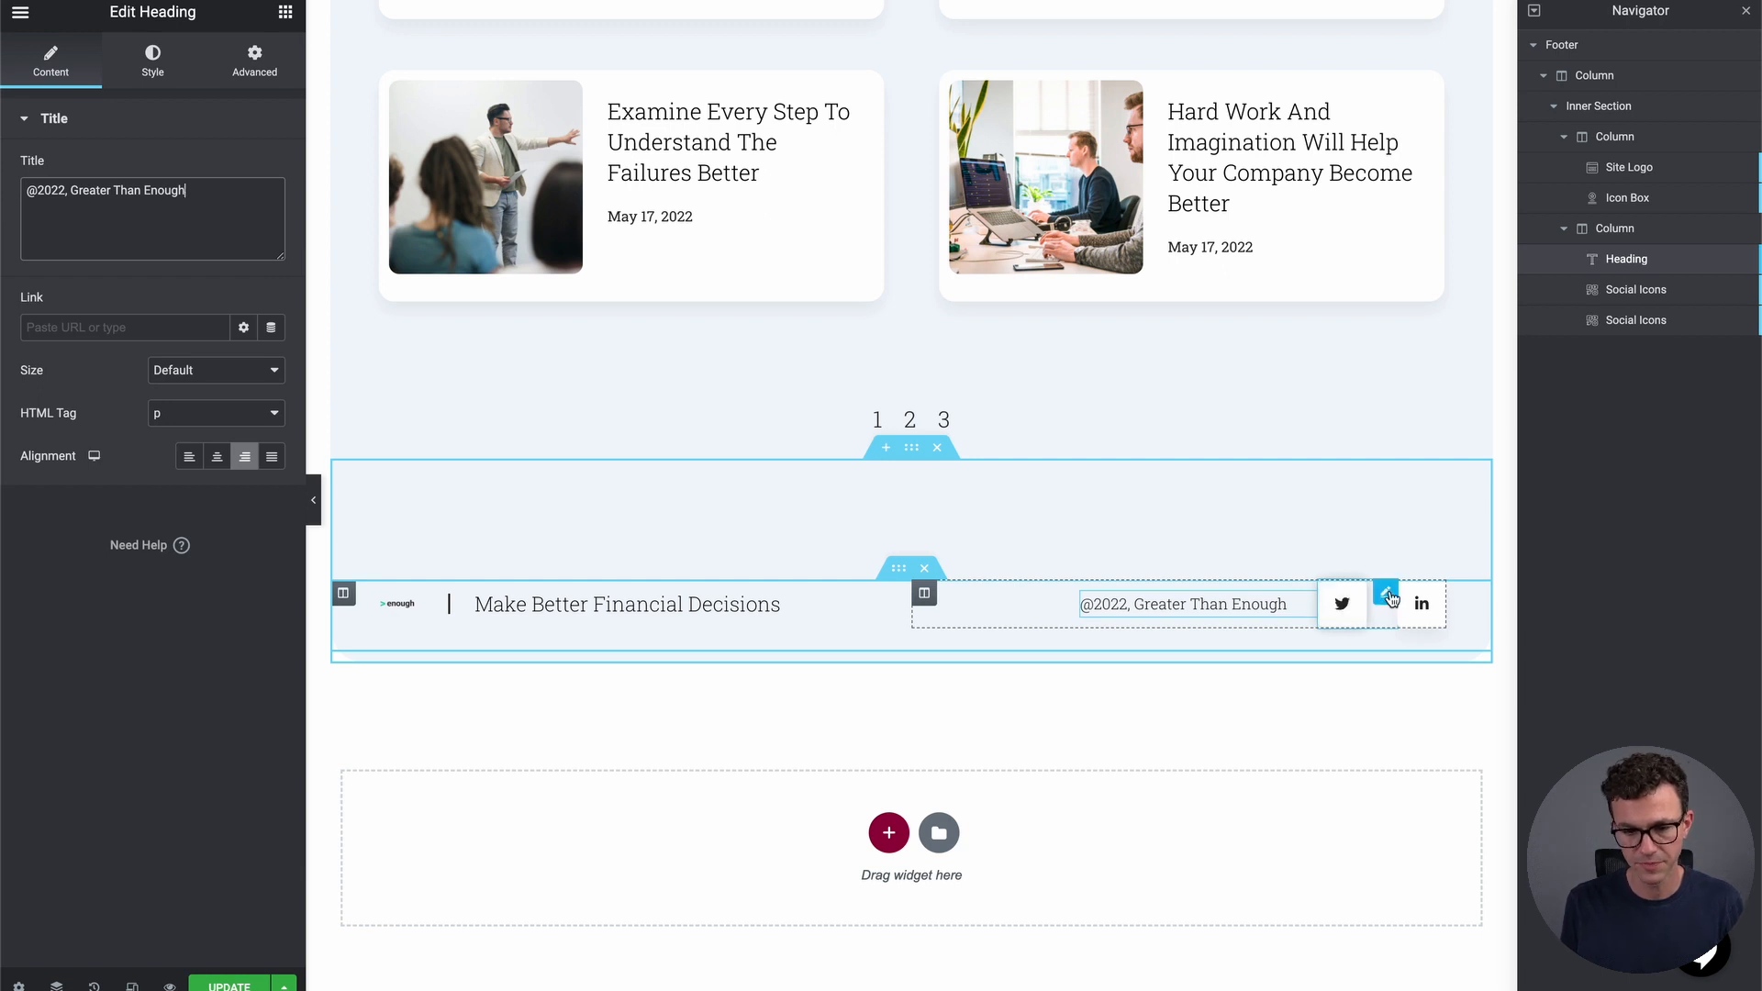
{"action": "left_click", "coordinate": [1388, 595]}
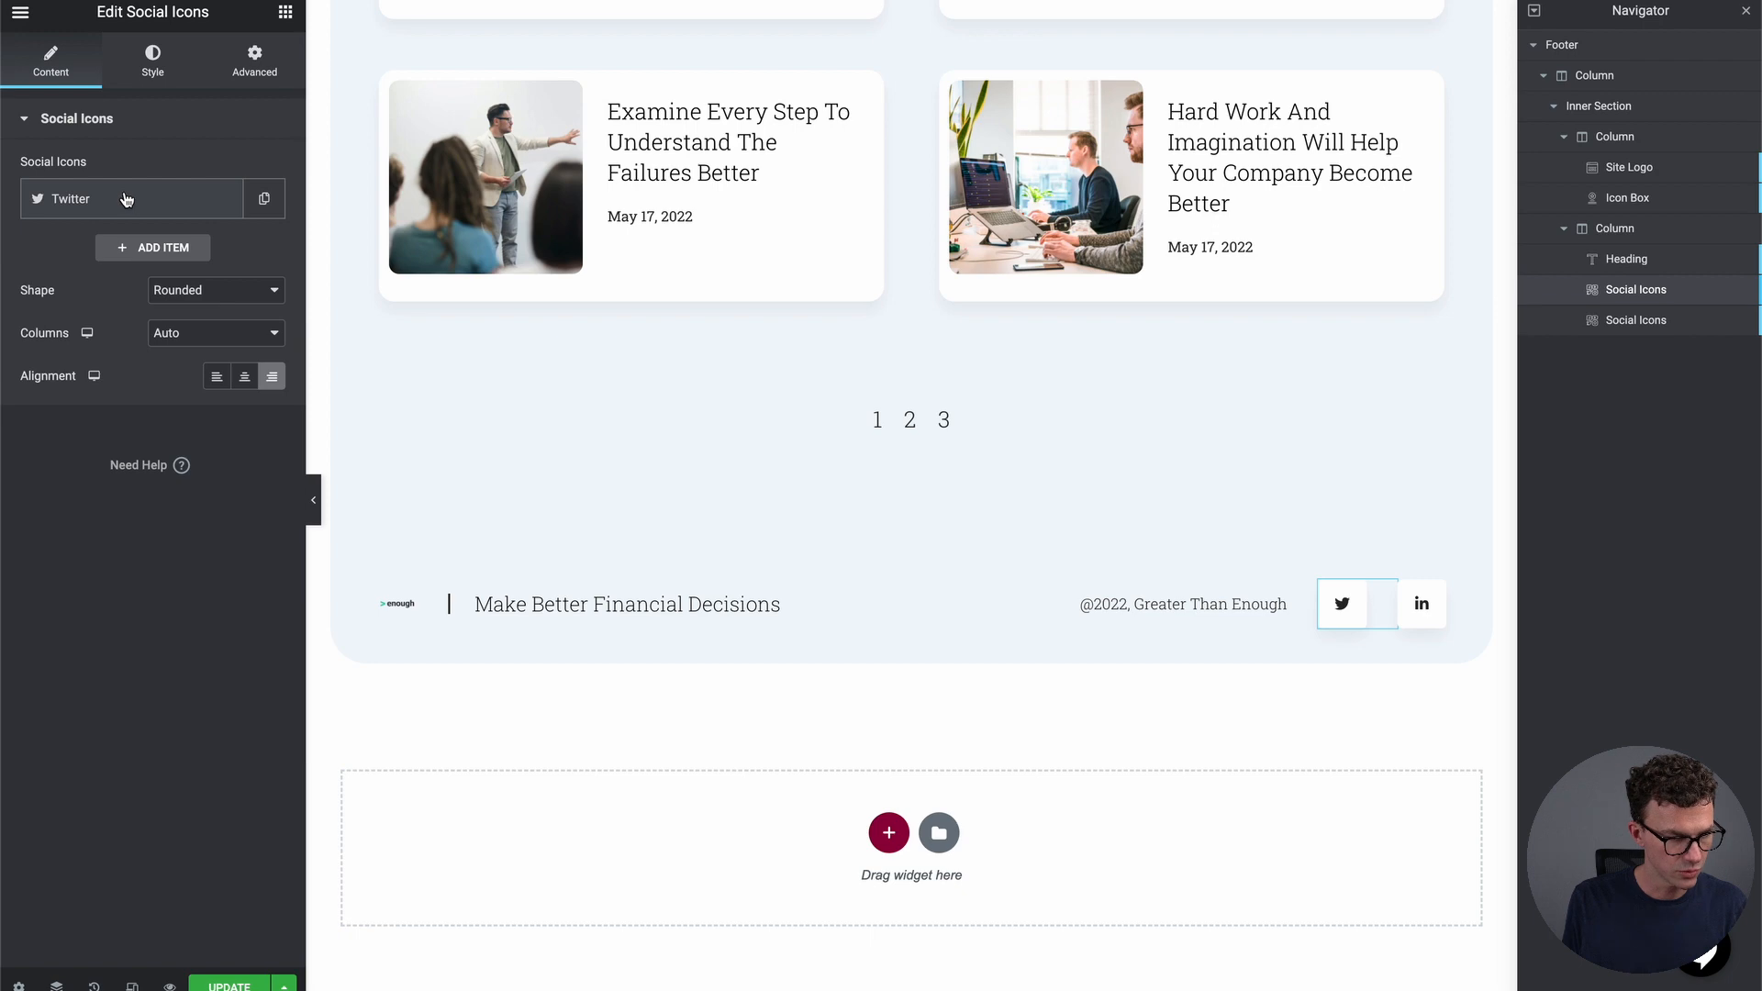
Swap the Twitter social icon for YouTube and paste the YouTube channel link
{"action": "left_click", "coordinate": [126, 199]}
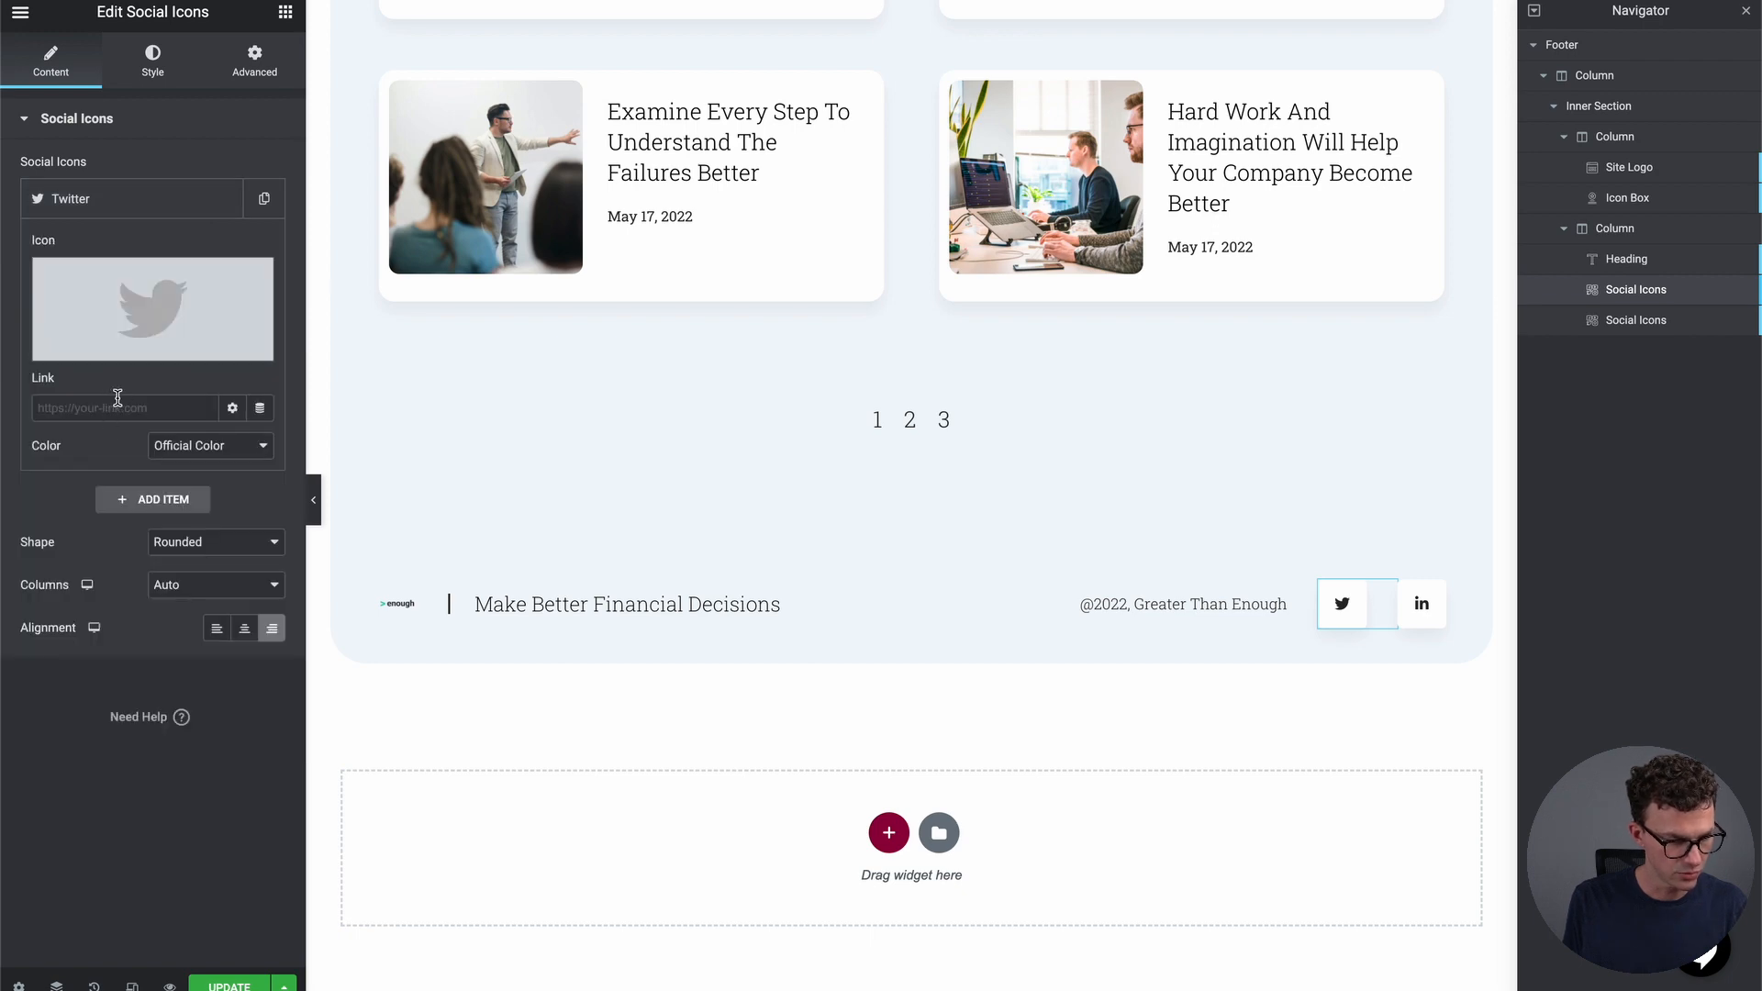
{"action": "left_click", "coordinate": [108, 351]}
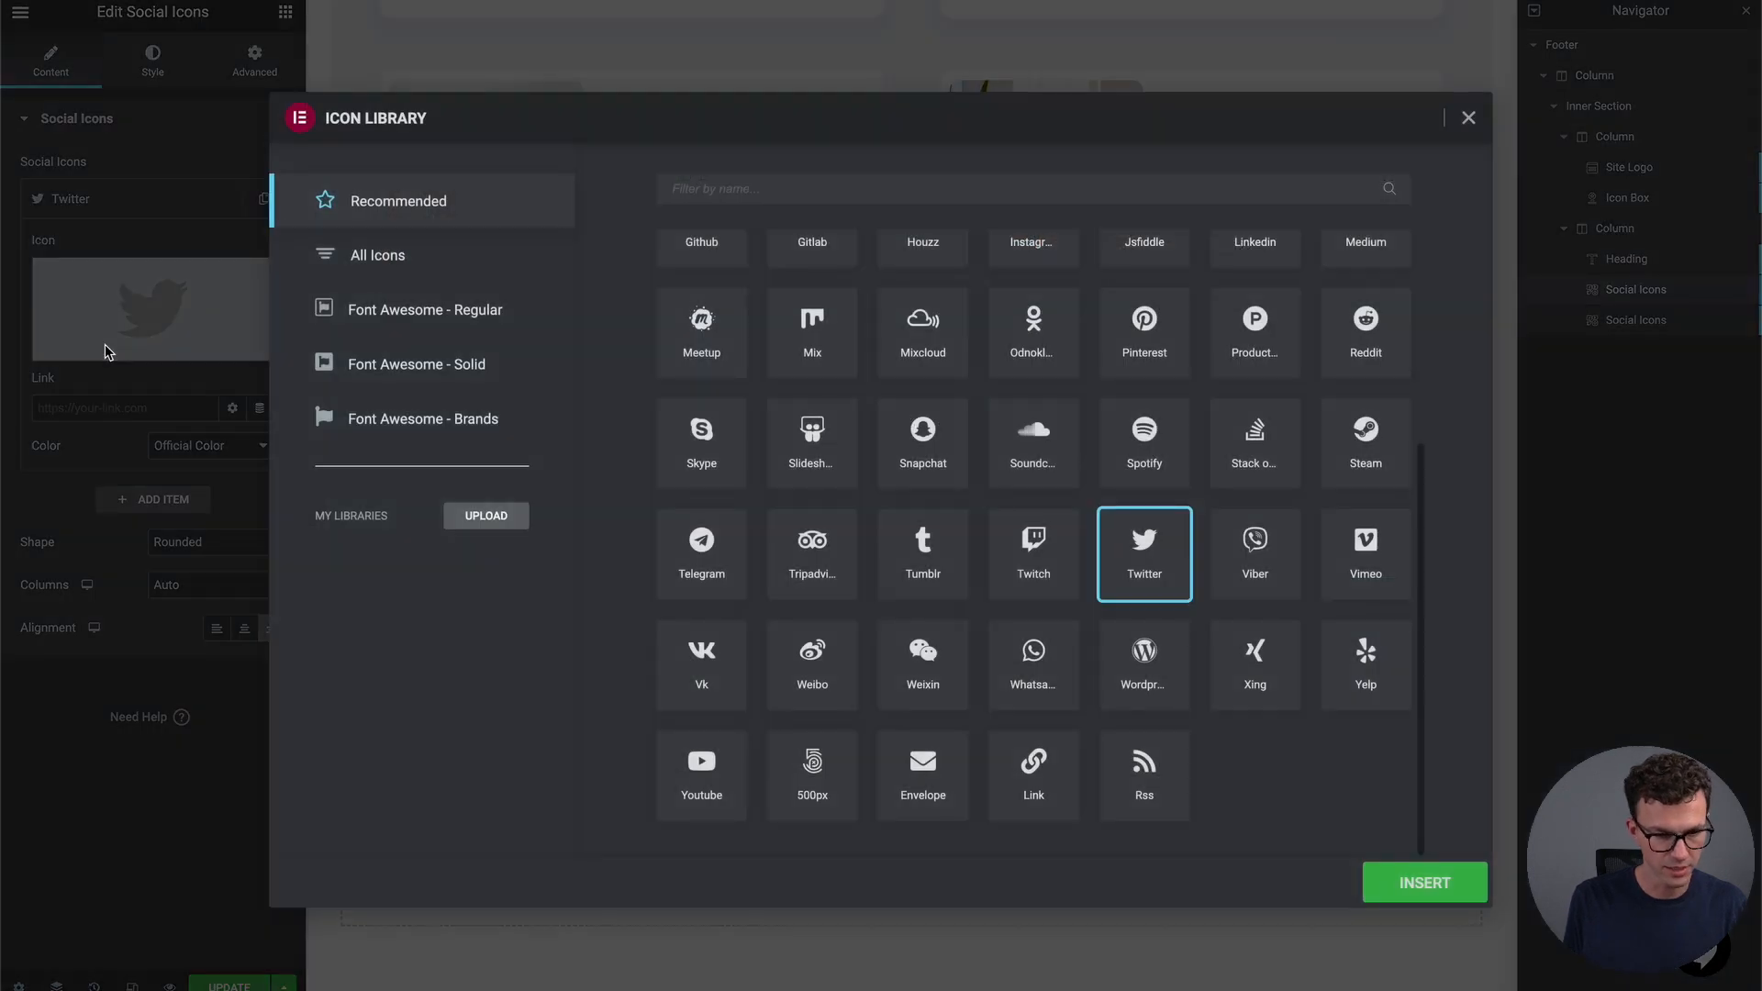
{"action": "left_click", "coordinate": [816, 181]}
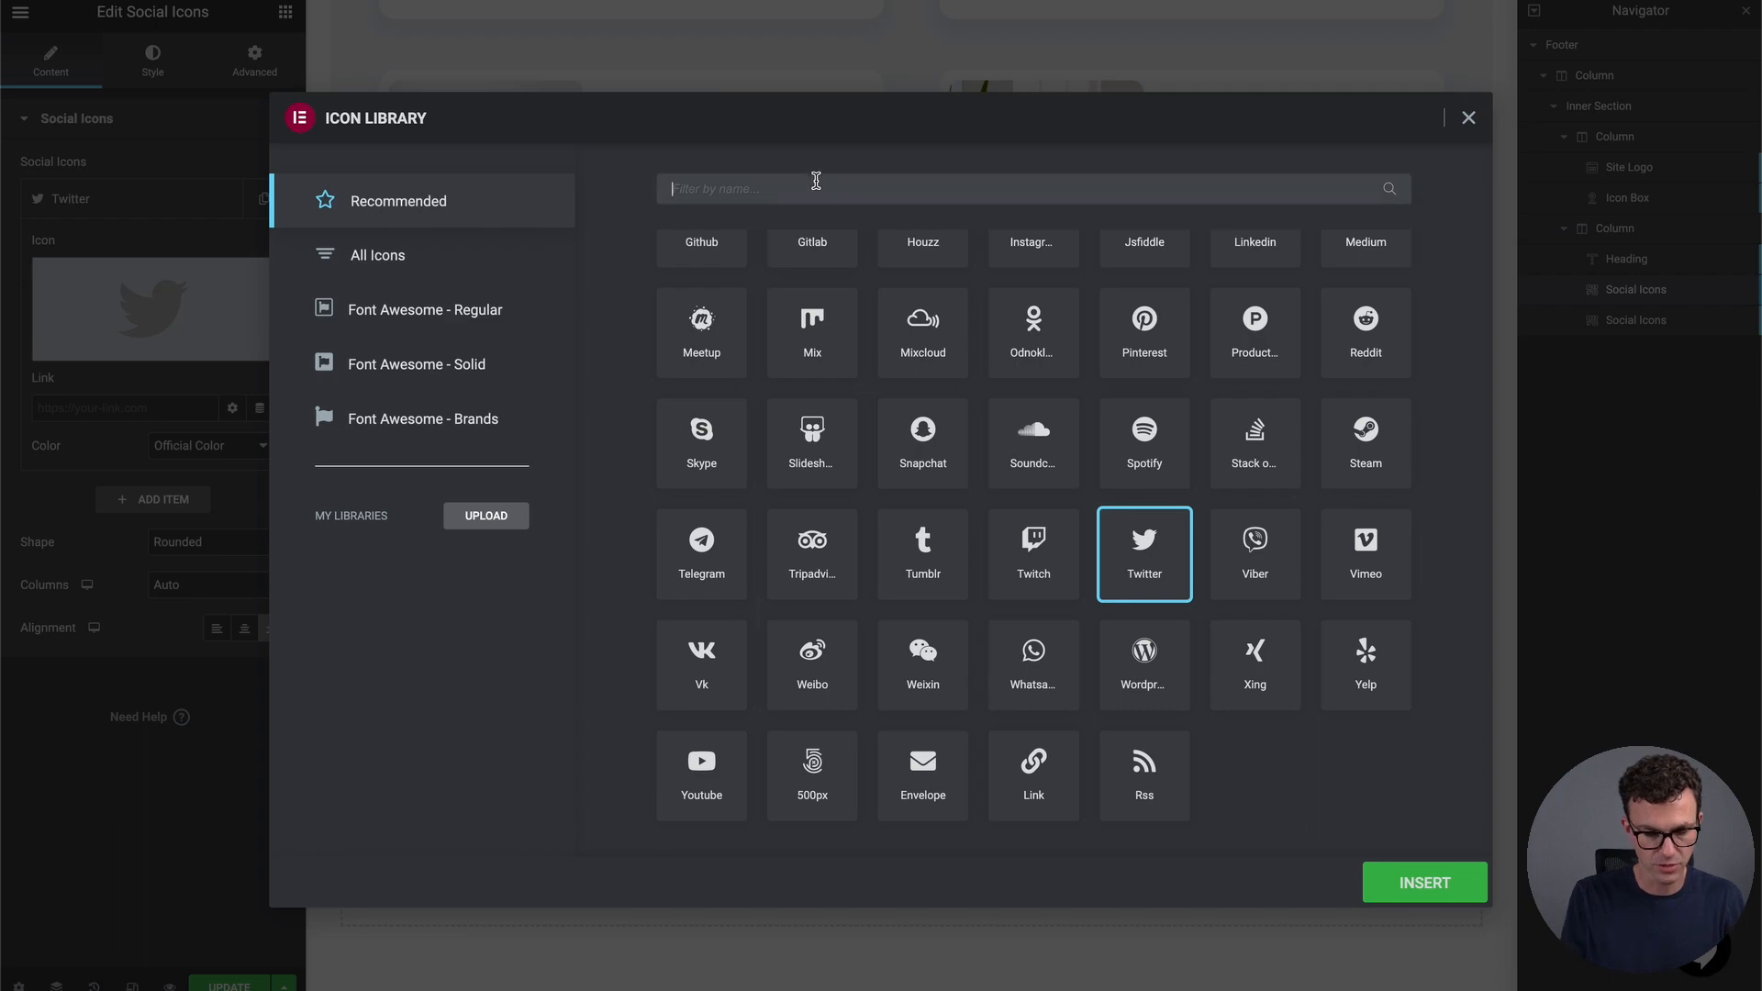
{"action": "type", "text": "yout"}
{"action": "left_click", "coordinate": [689, 315]}
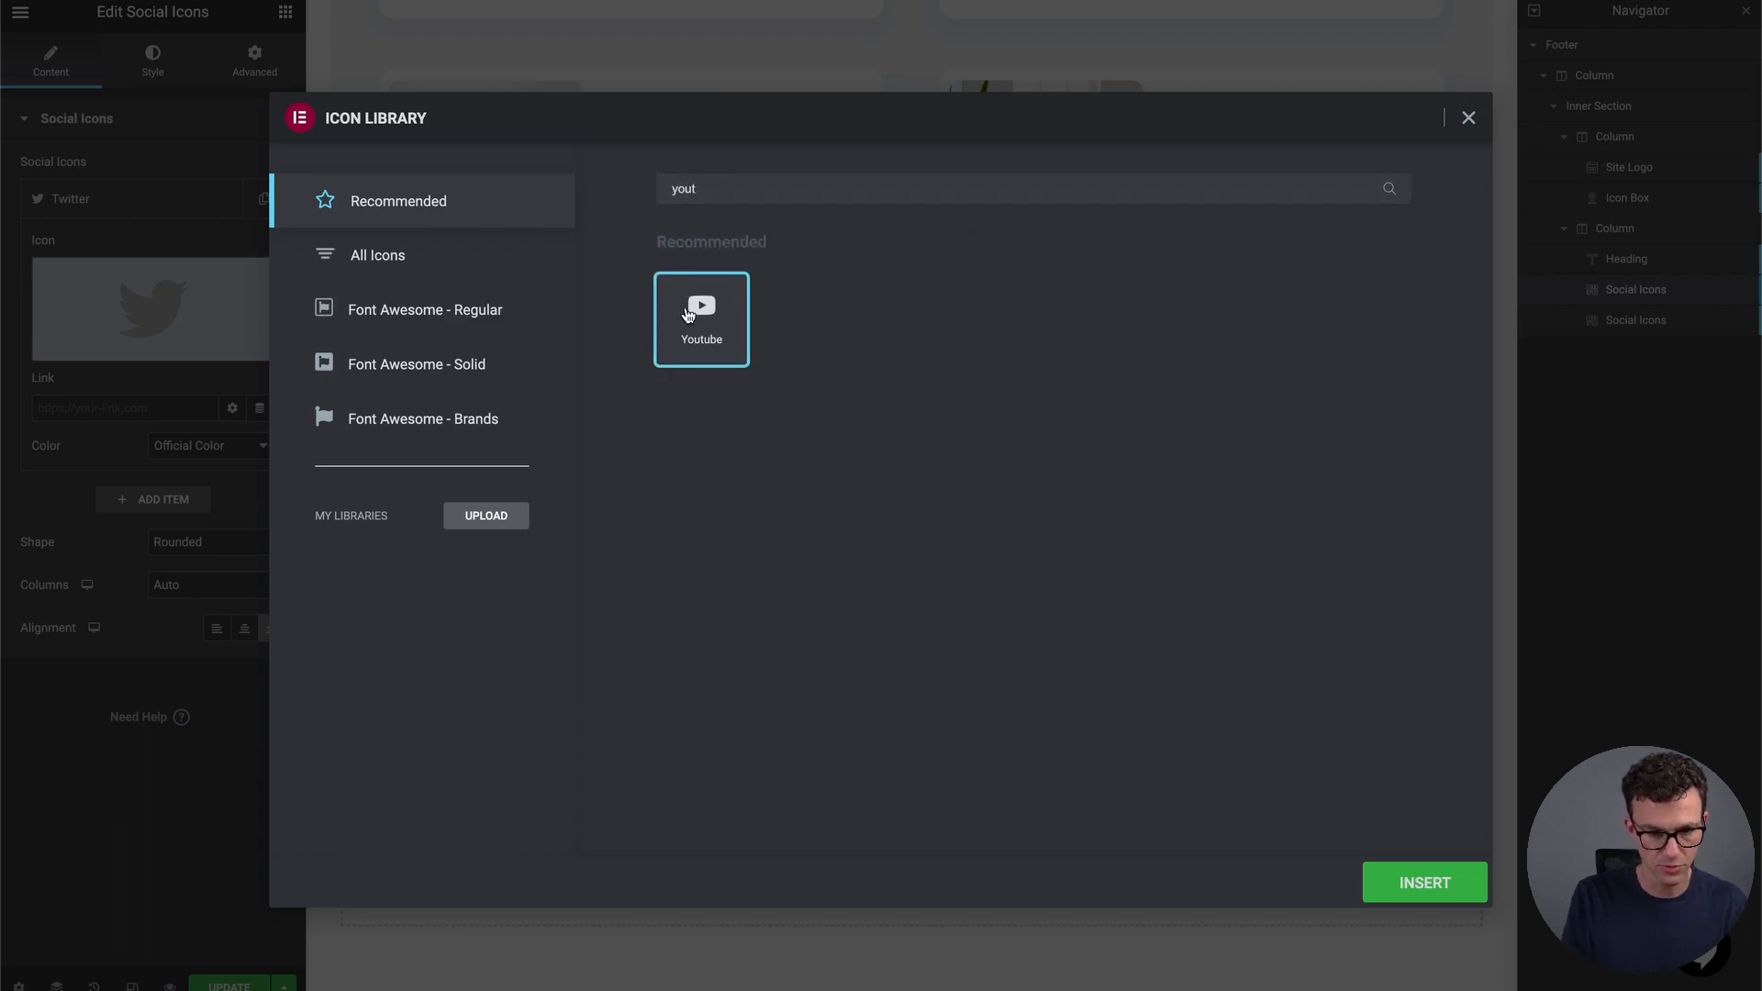
{"action": "left_click", "coordinate": [1432, 883]}
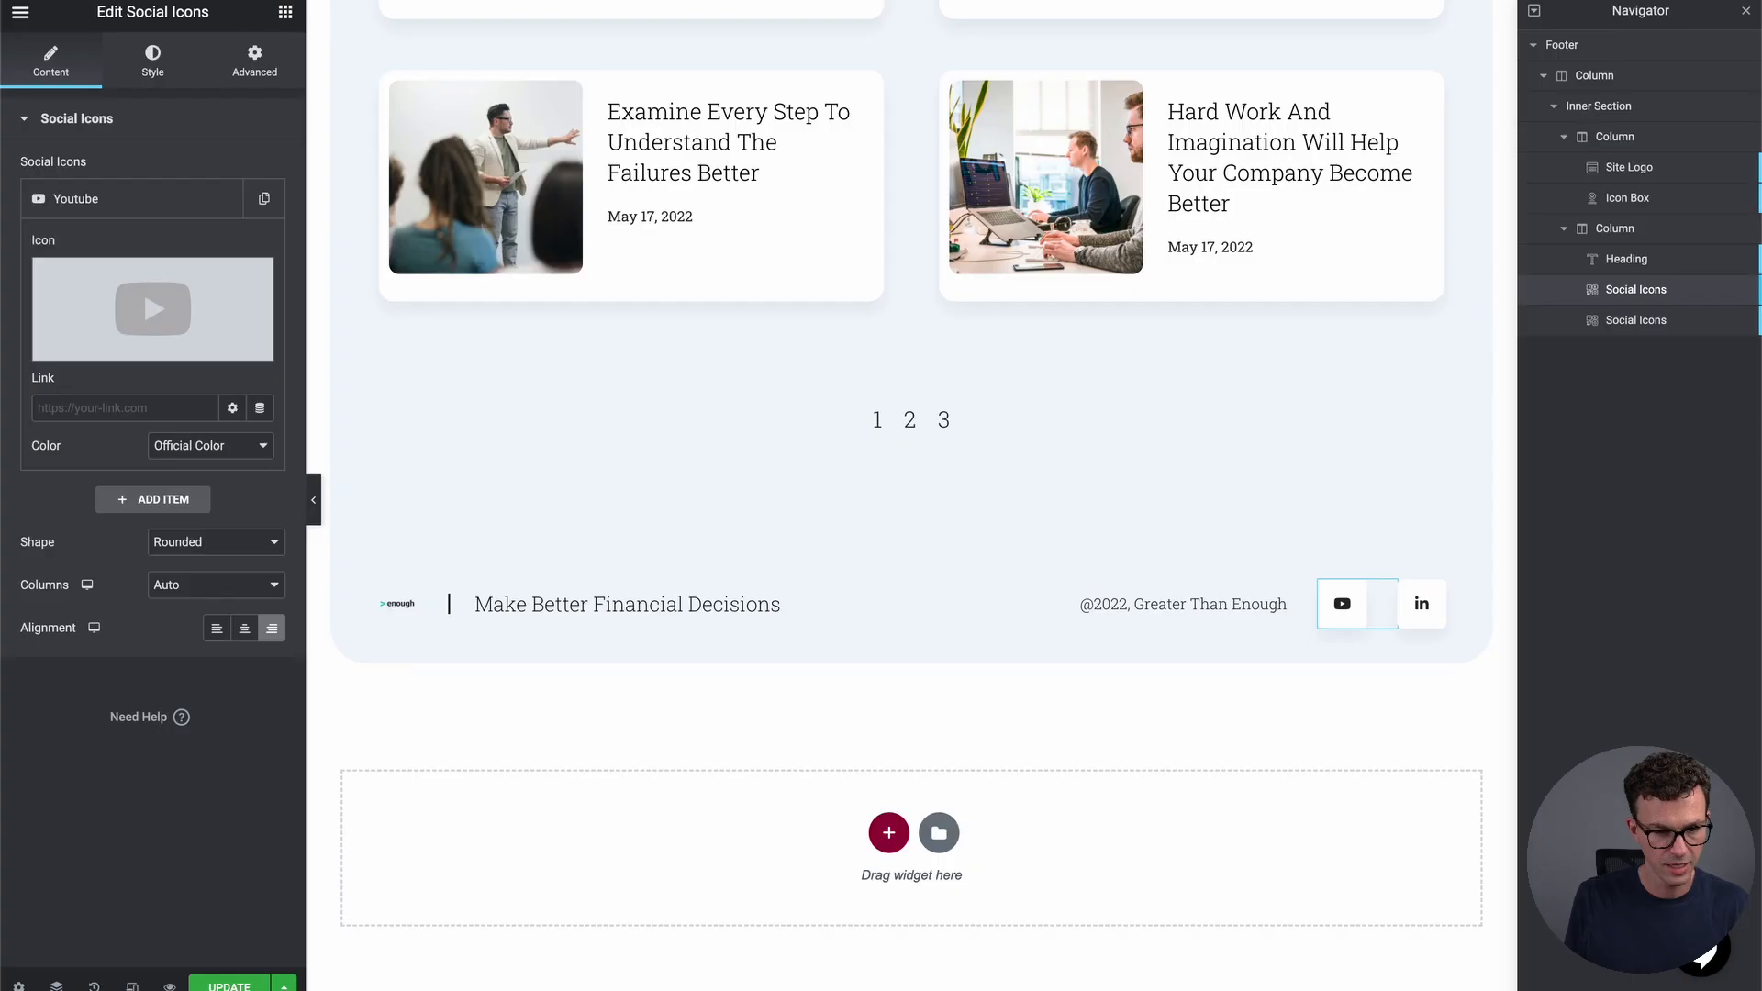
{"action": "left_click", "coordinate": [72, 405]}
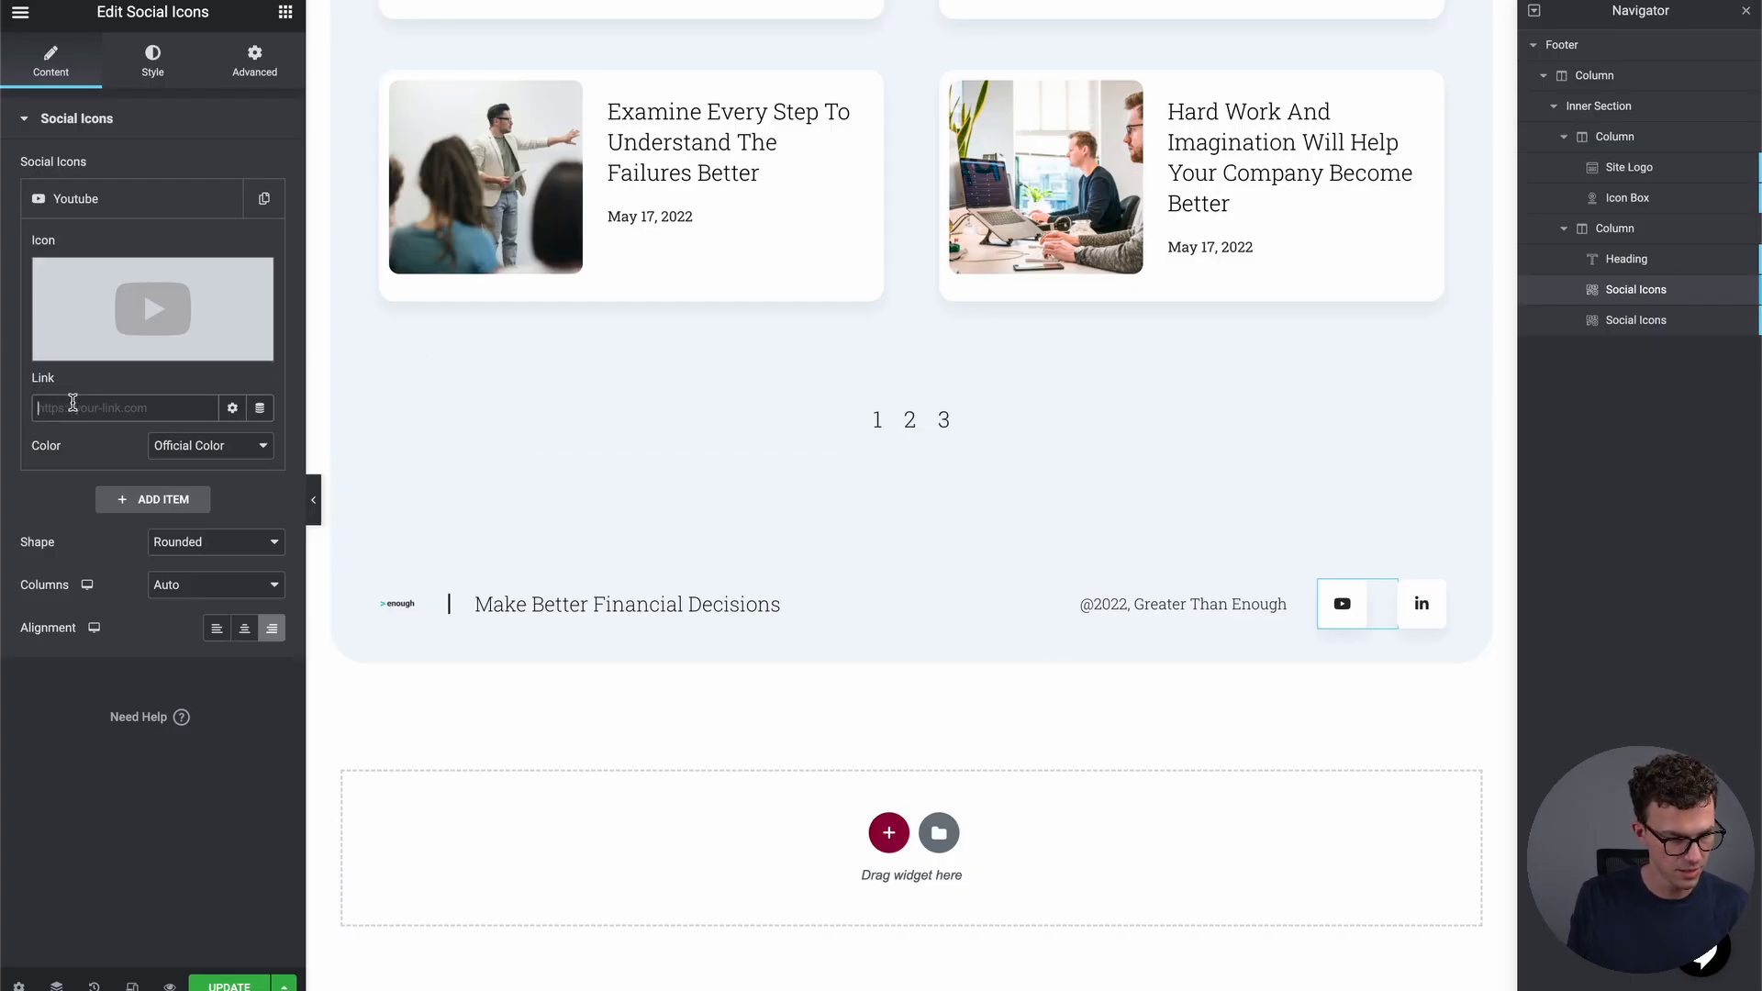
{"action": "type", "text": "https://www.youtube.com/greaterthanenough"}
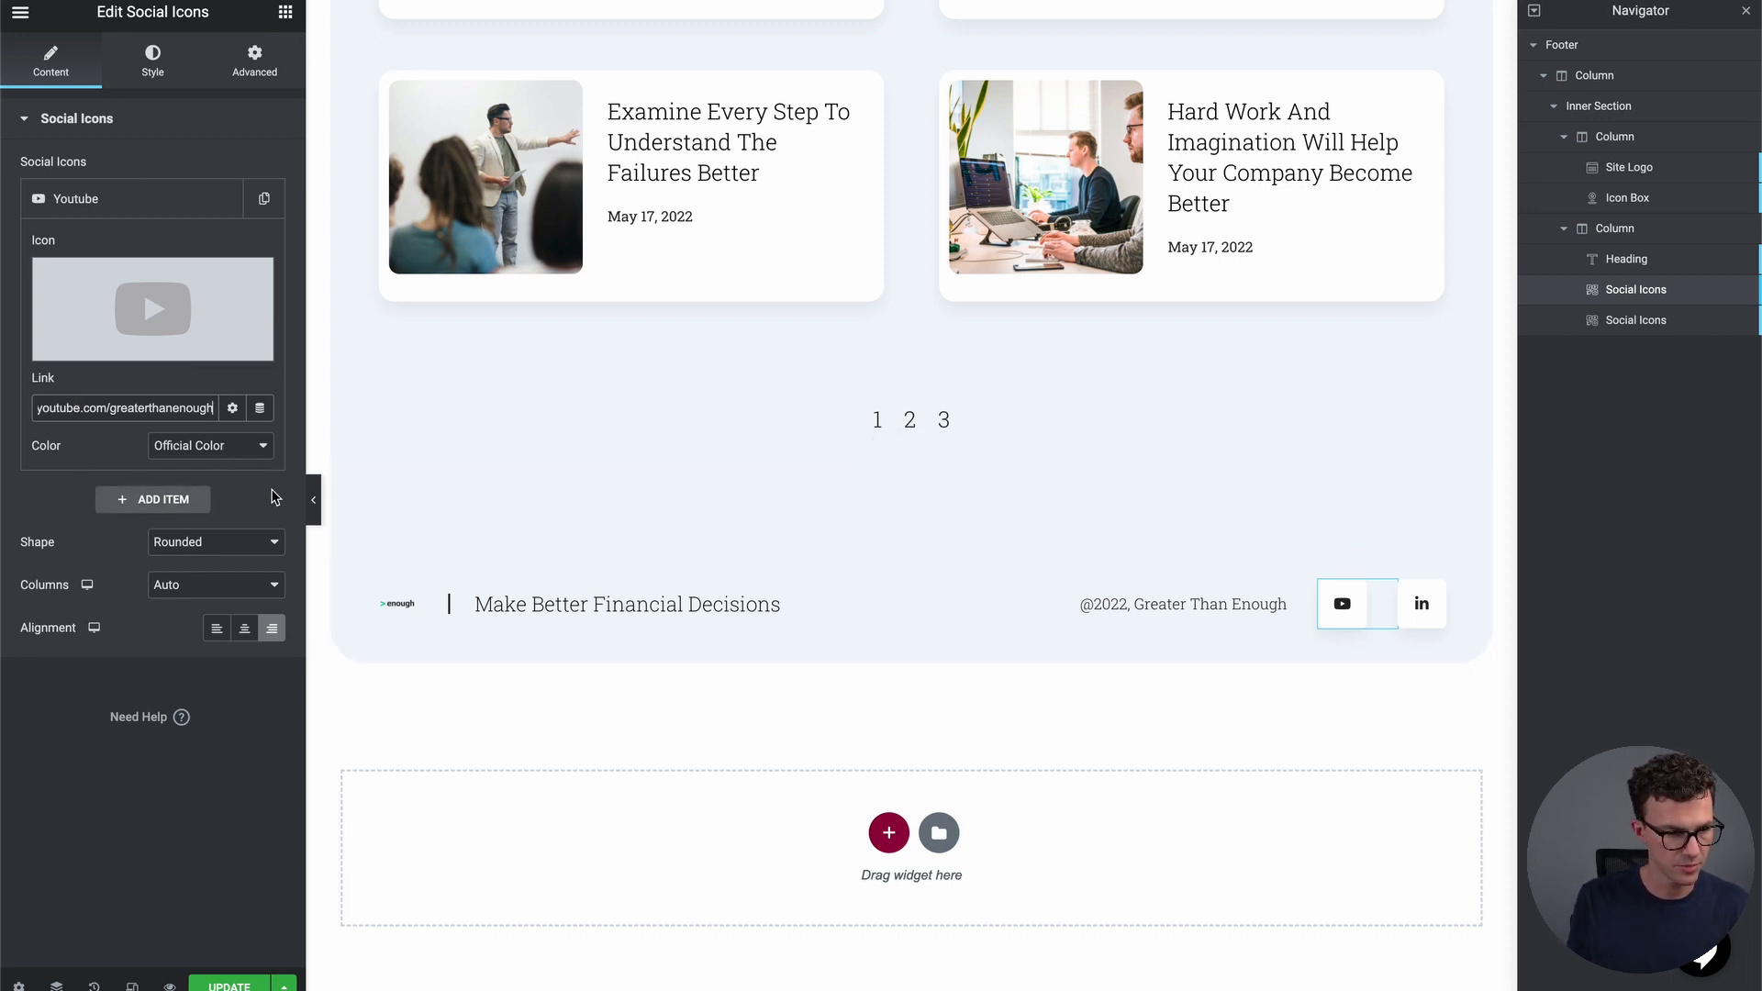
Add an Instagram social icon and paste the Instagram profile link into it
{"action": "left_click", "coordinate": [156, 502]}
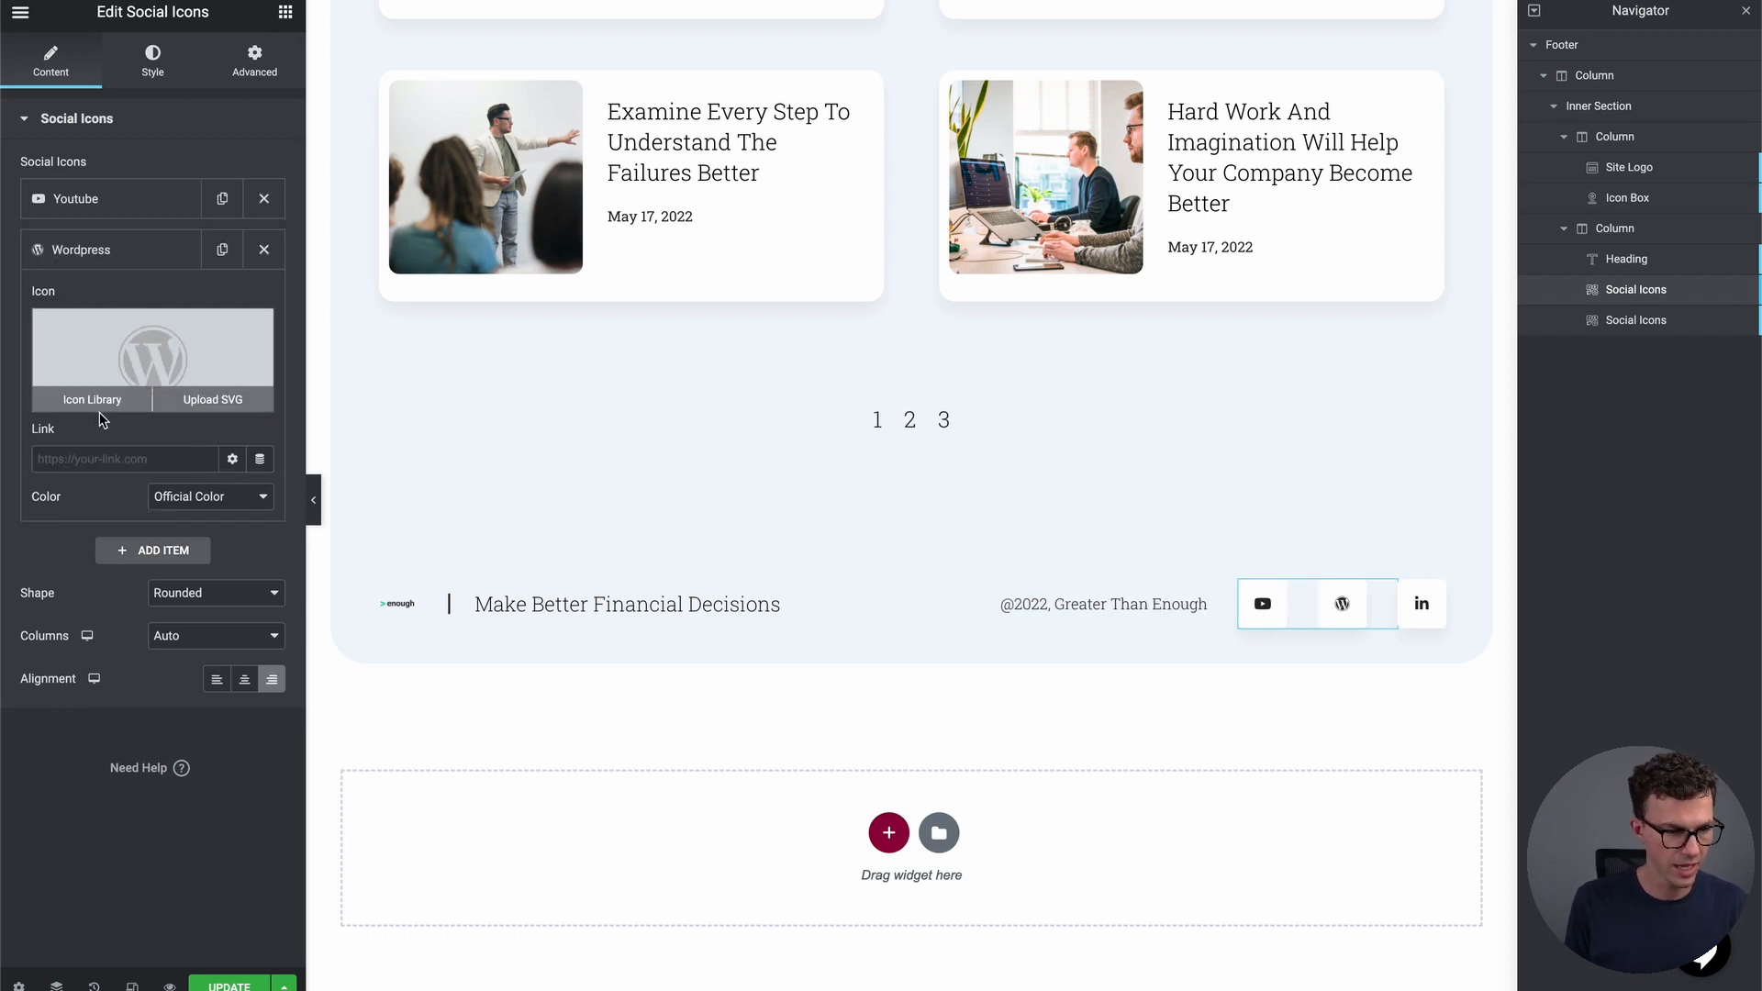
{"action": "left_click", "coordinate": [103, 401]}
{"action": "left_click", "coordinate": [1004, 189]}
{"action": "type", "text": "insta"}
{"action": "left_click", "coordinate": [693, 312]}
{"action": "left_click", "coordinate": [1414, 887]}
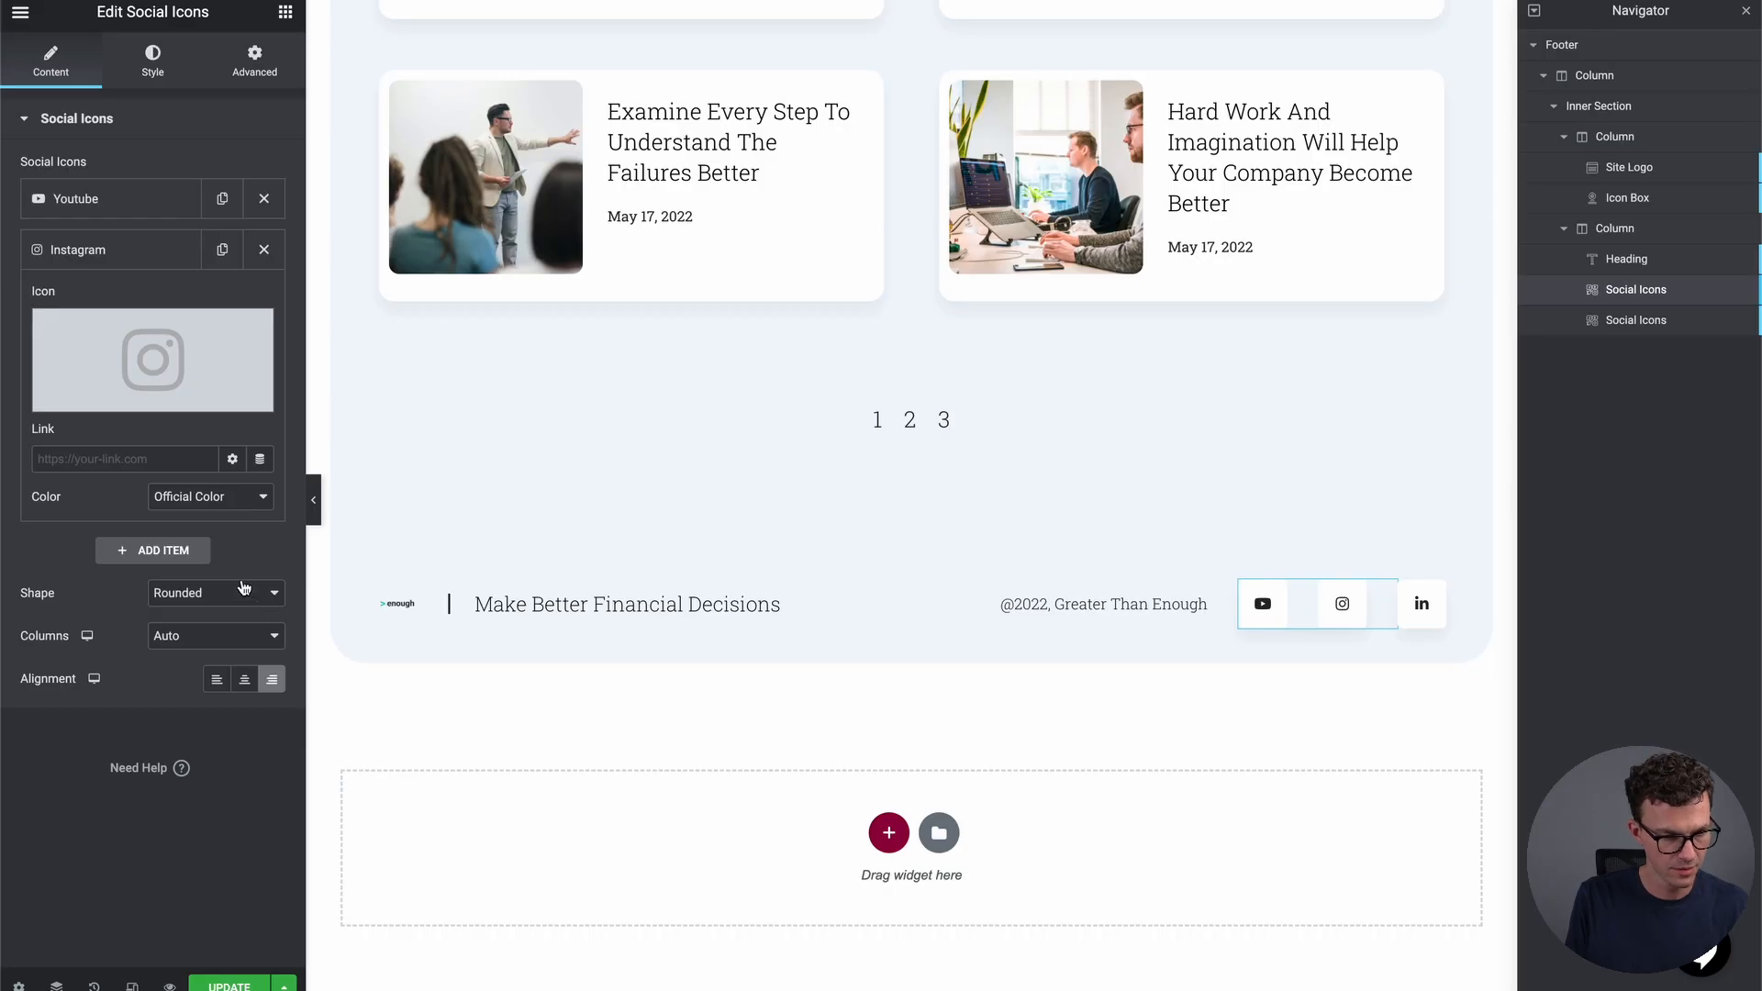
{"action": "left_click", "coordinate": [133, 459]}
{"action": "key", "text": "ctrl+v"}
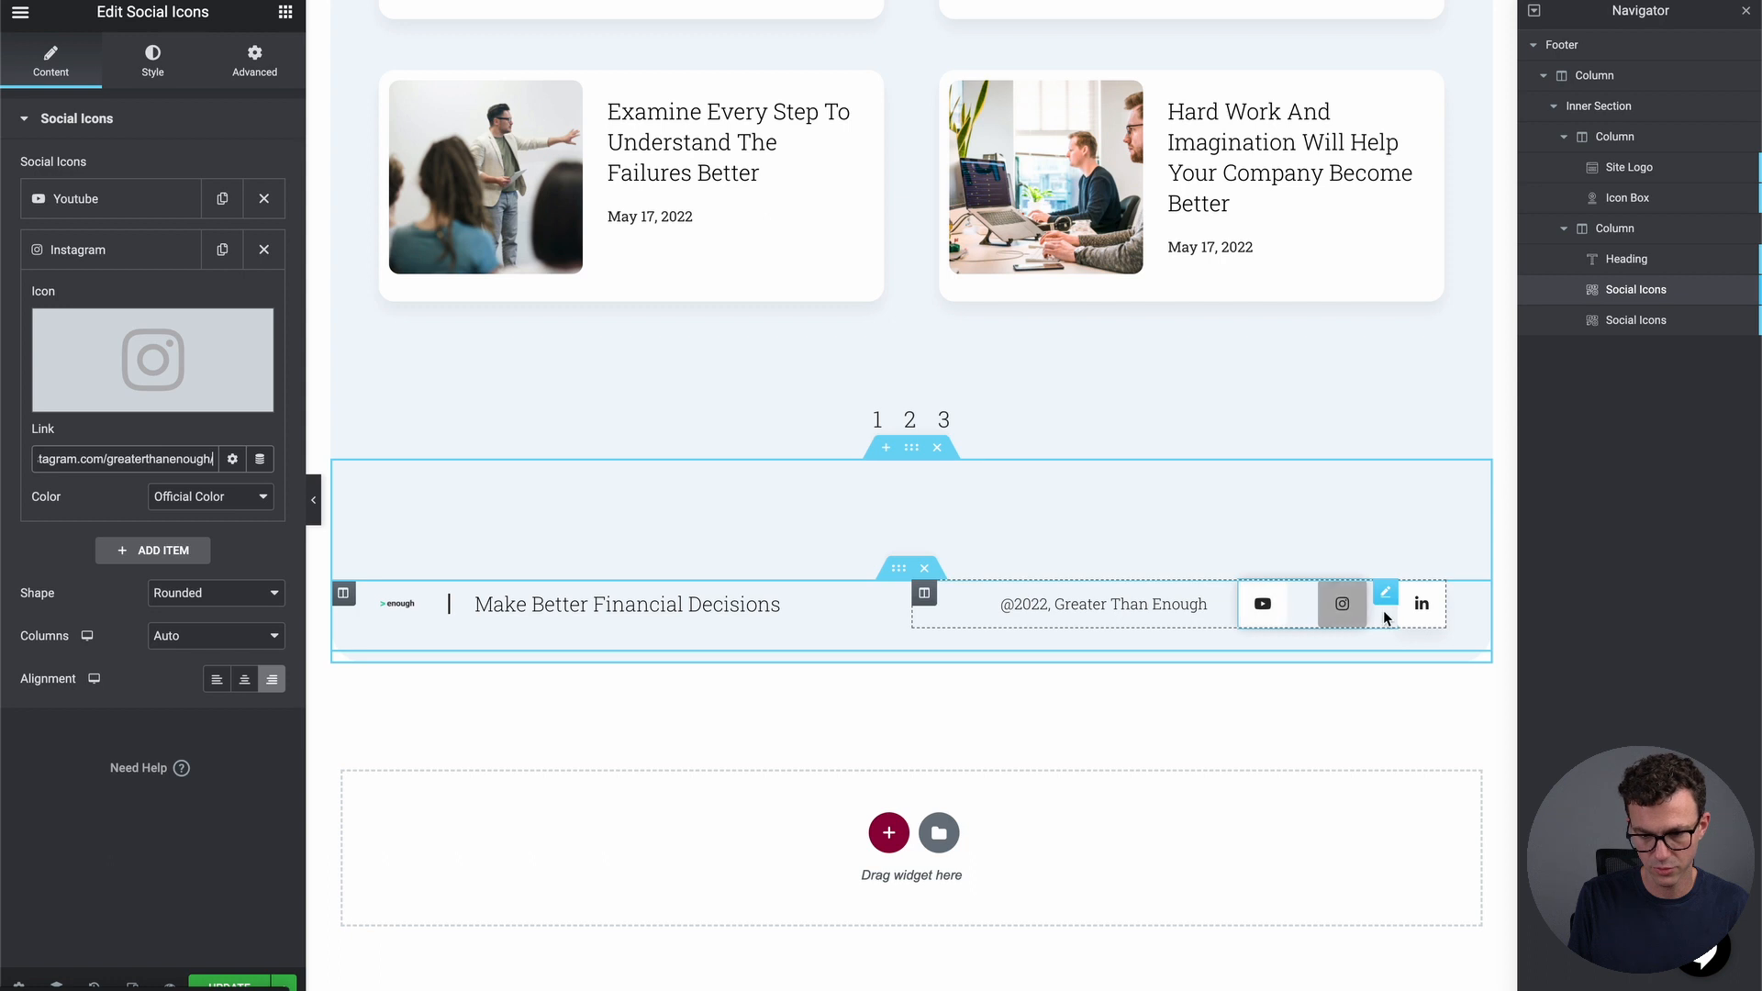
{"action": "left_click", "coordinate": [1423, 615]}
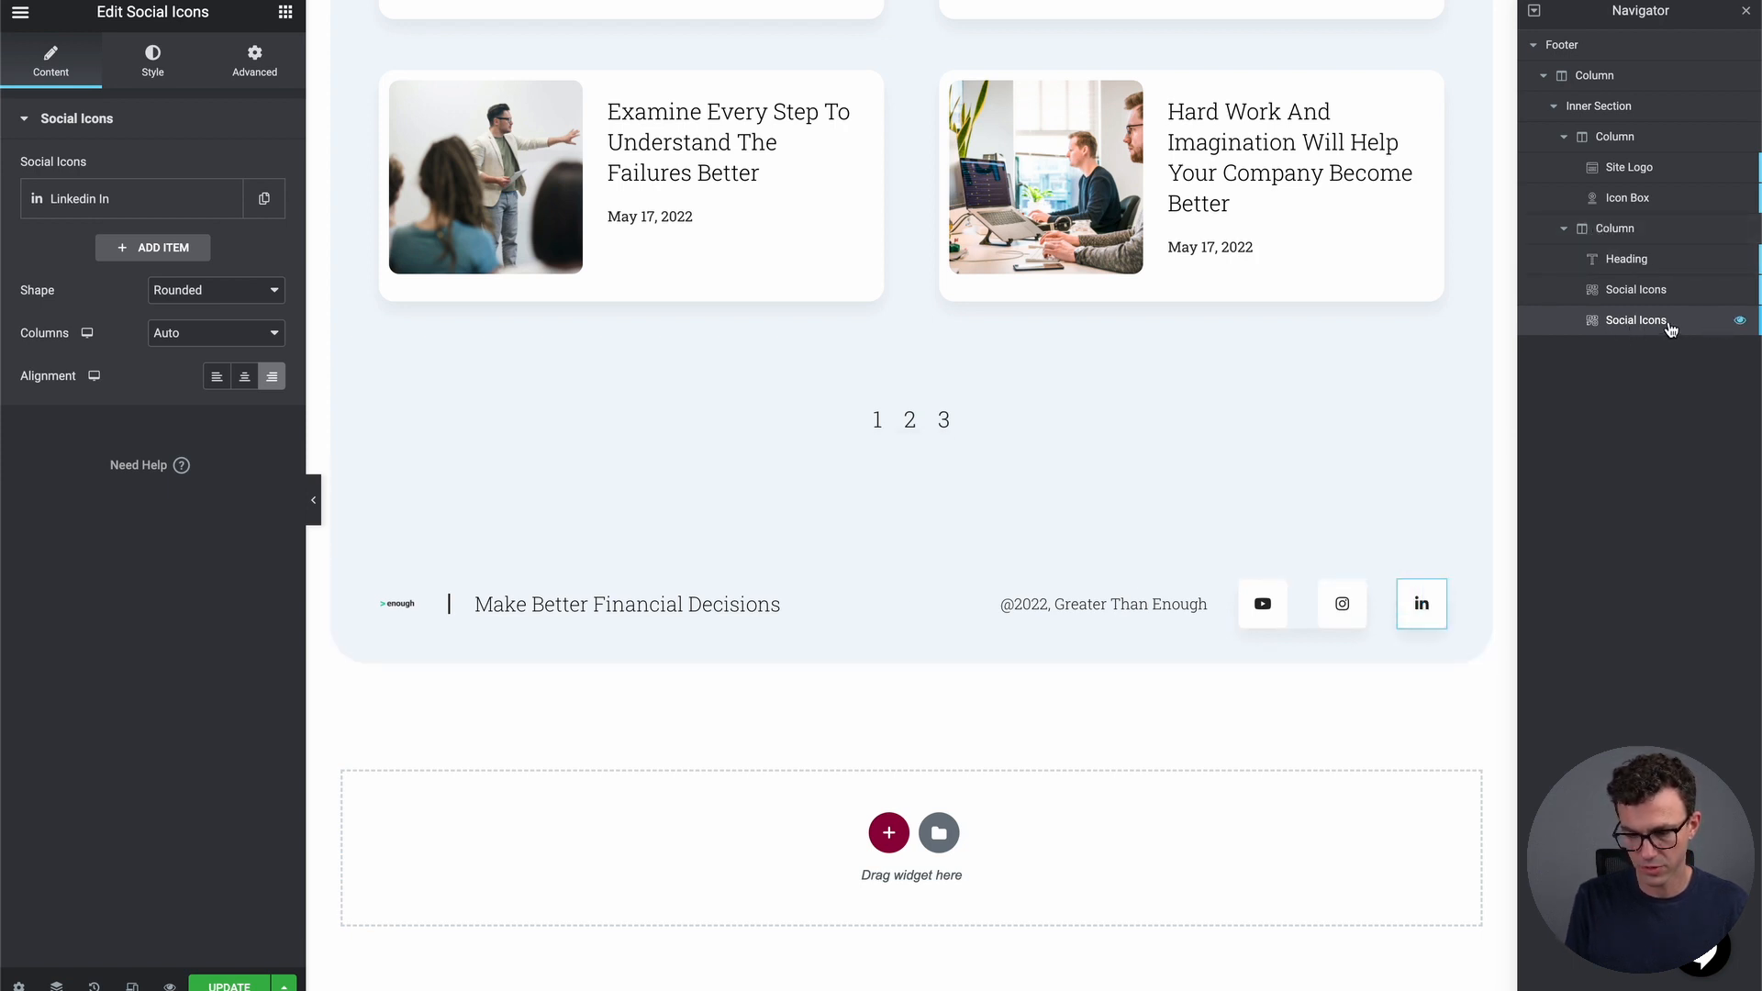
Delete the LinkedIn icon widget from the footer via the Navigator
{"action": "right_click", "coordinate": [1663, 321]}
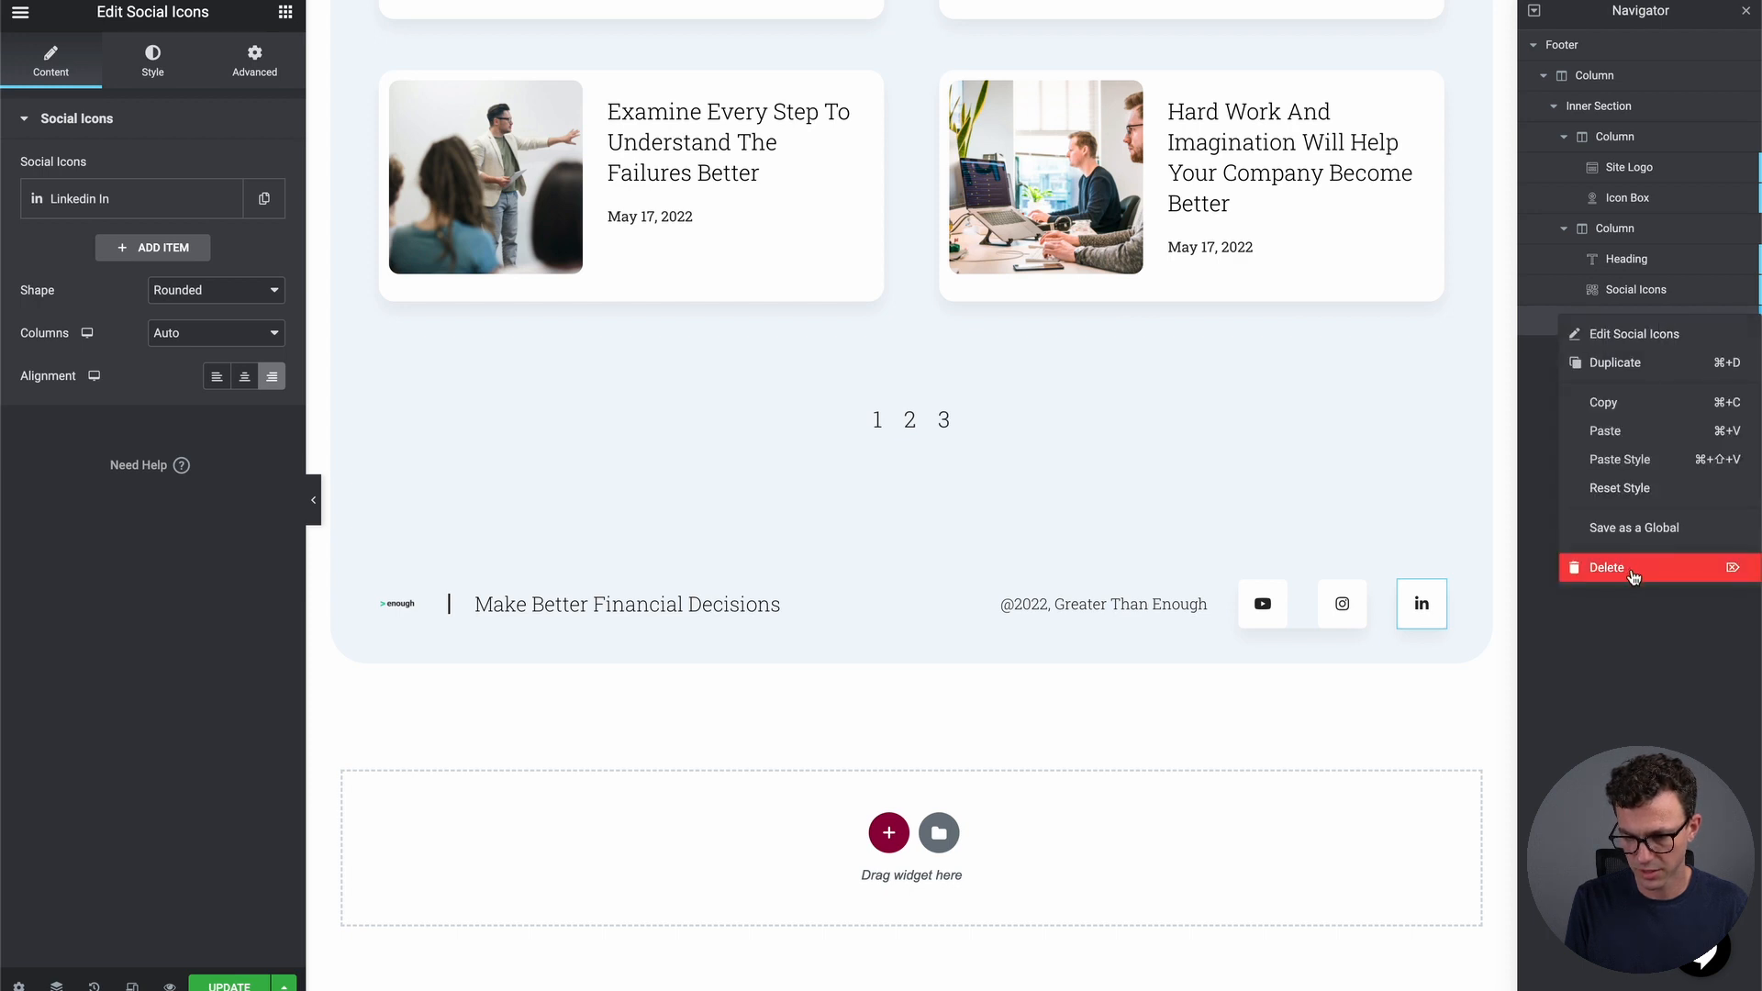
{"action": "left_click", "coordinate": [1630, 569]}
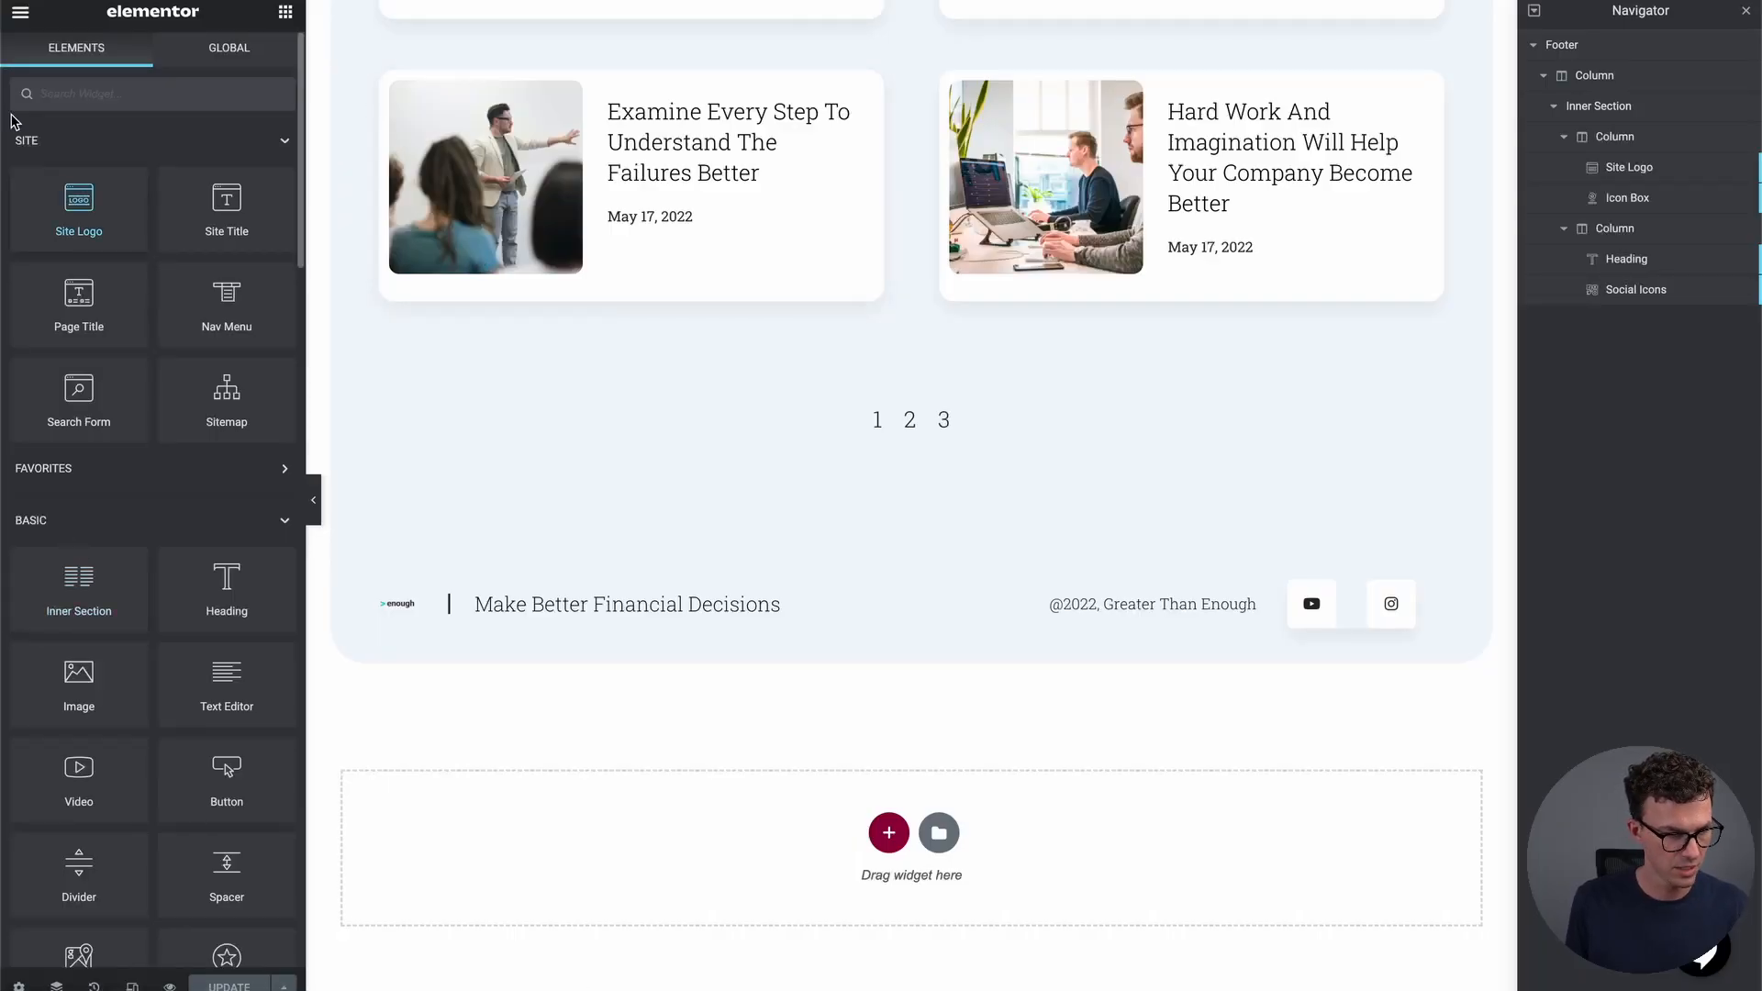
Return to the WordPress dashboard and move 'test page 2' to the Trash from All Pages
{"action": "left_click", "coordinate": [22, 12]}
{"action": "left_click", "coordinate": [108, 420]}
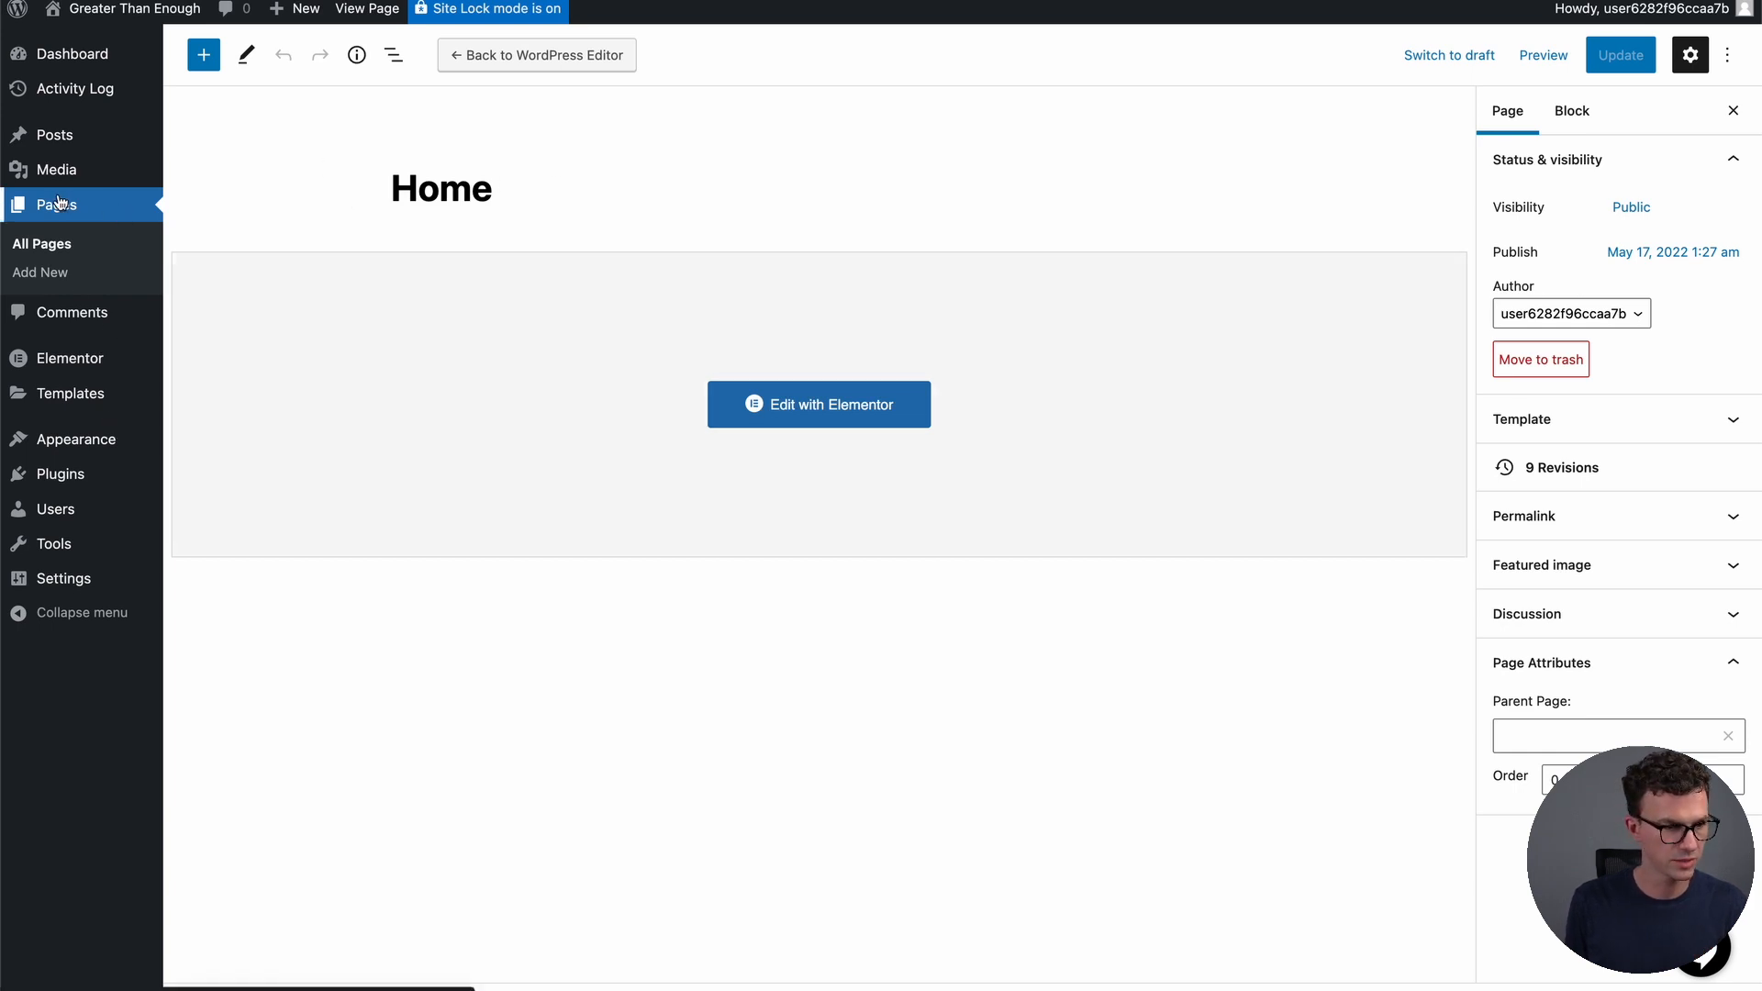
{"action": "left_click", "coordinate": [61, 246]}
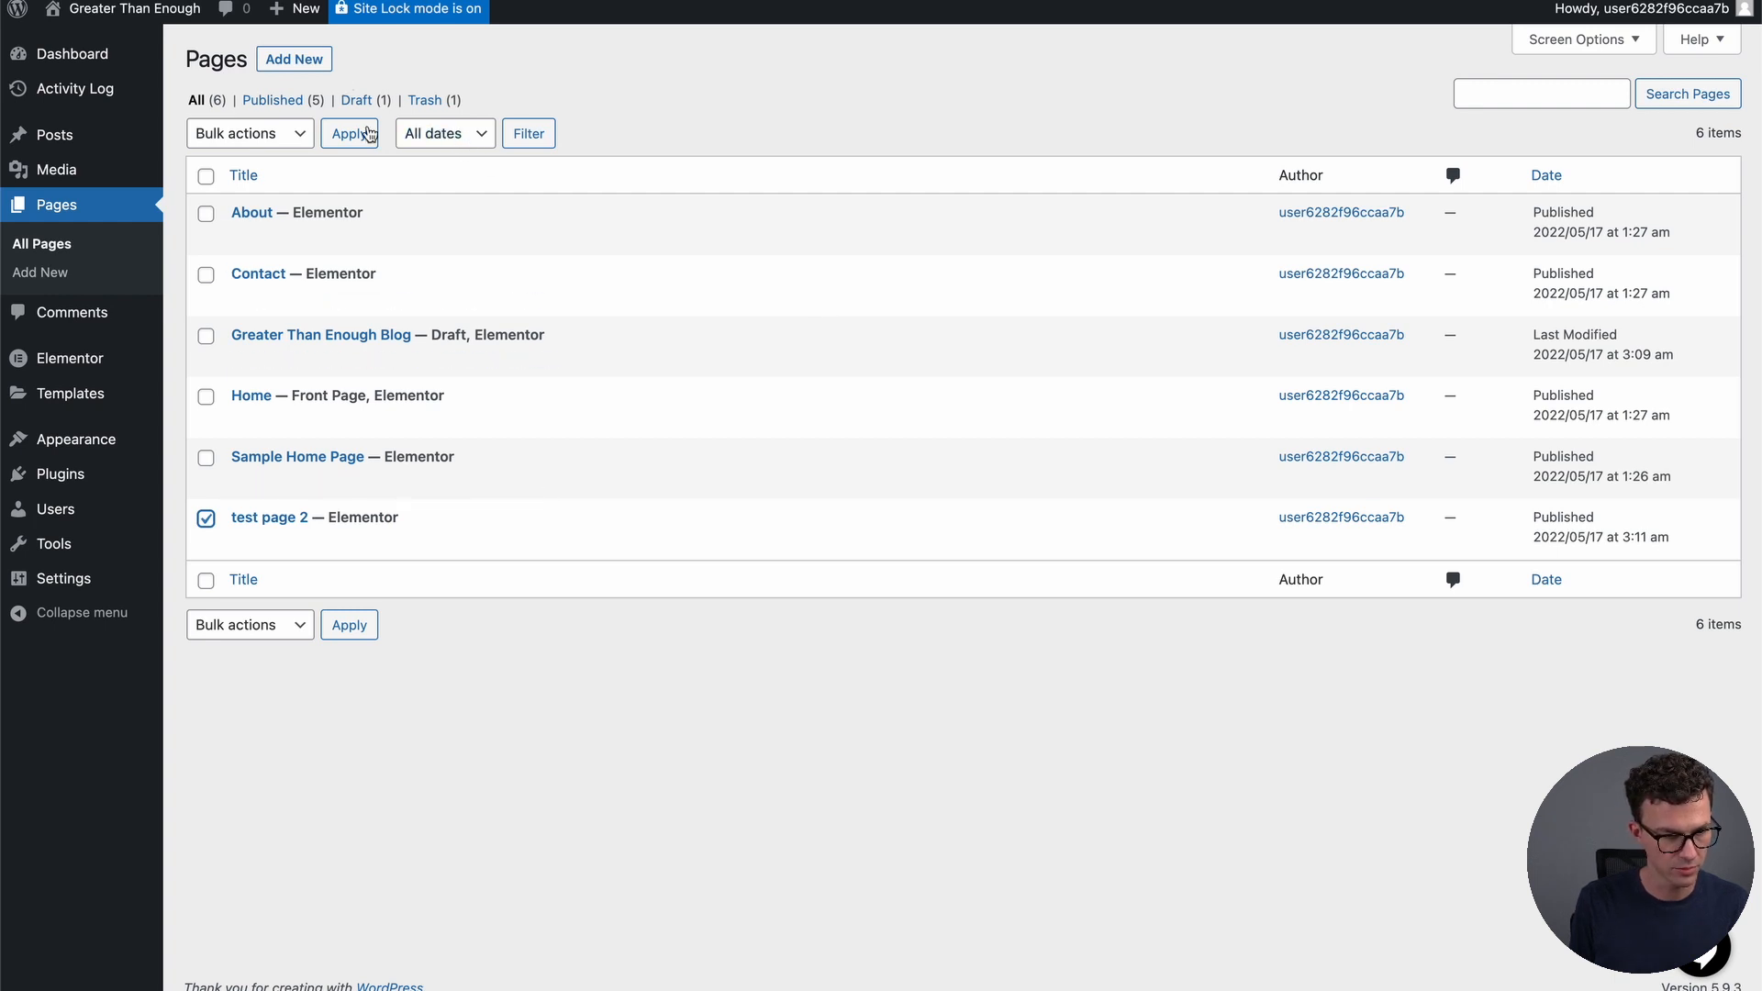
{"action": "left_click", "coordinate": [301, 133]}
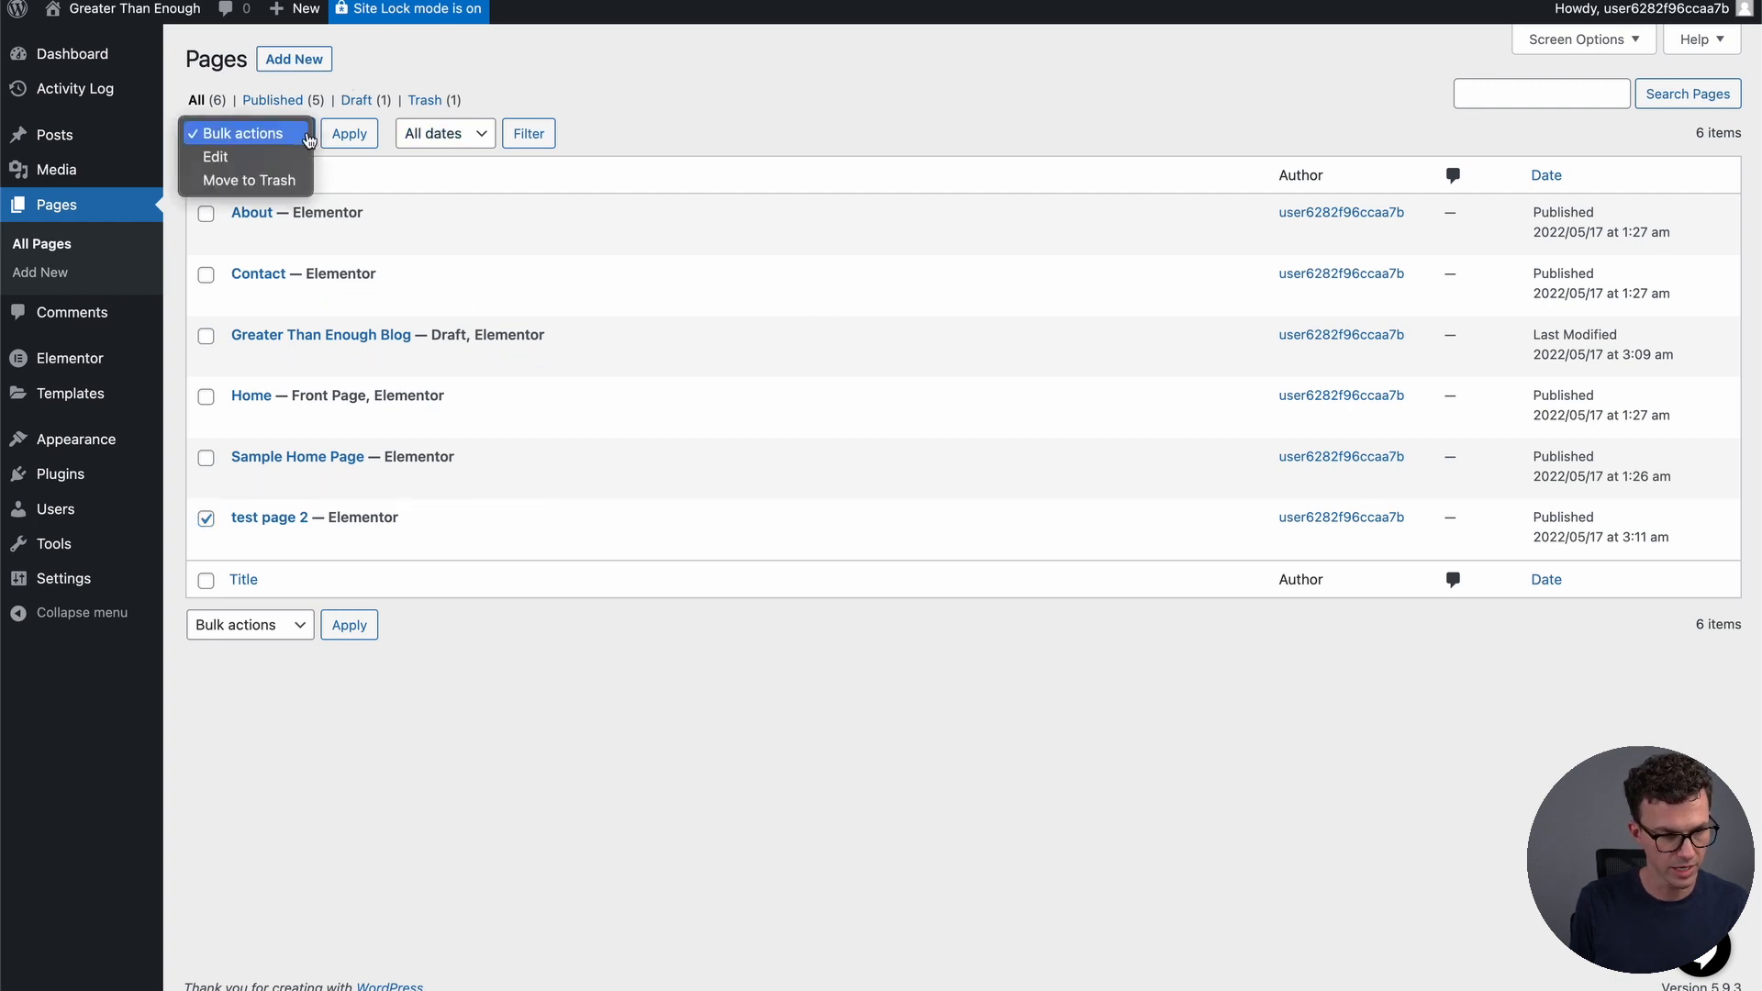
{"action": "left_click", "coordinate": [269, 182]}
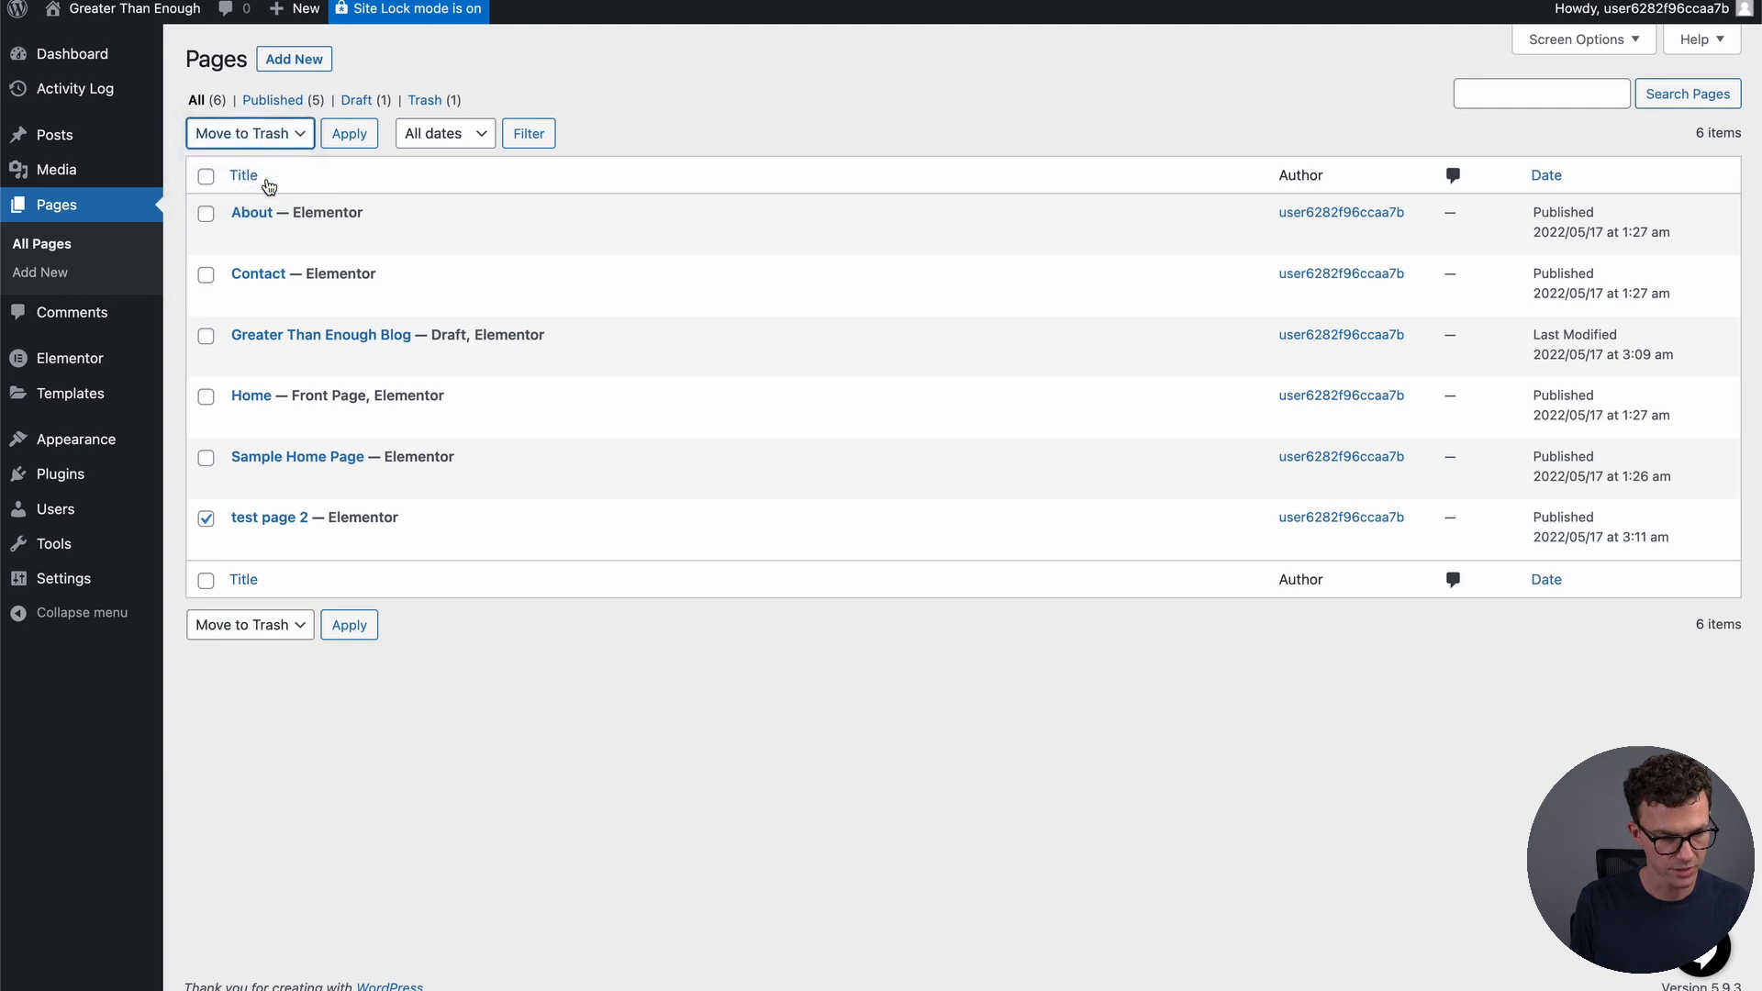
{"action": "left_click", "coordinate": [358, 633]}
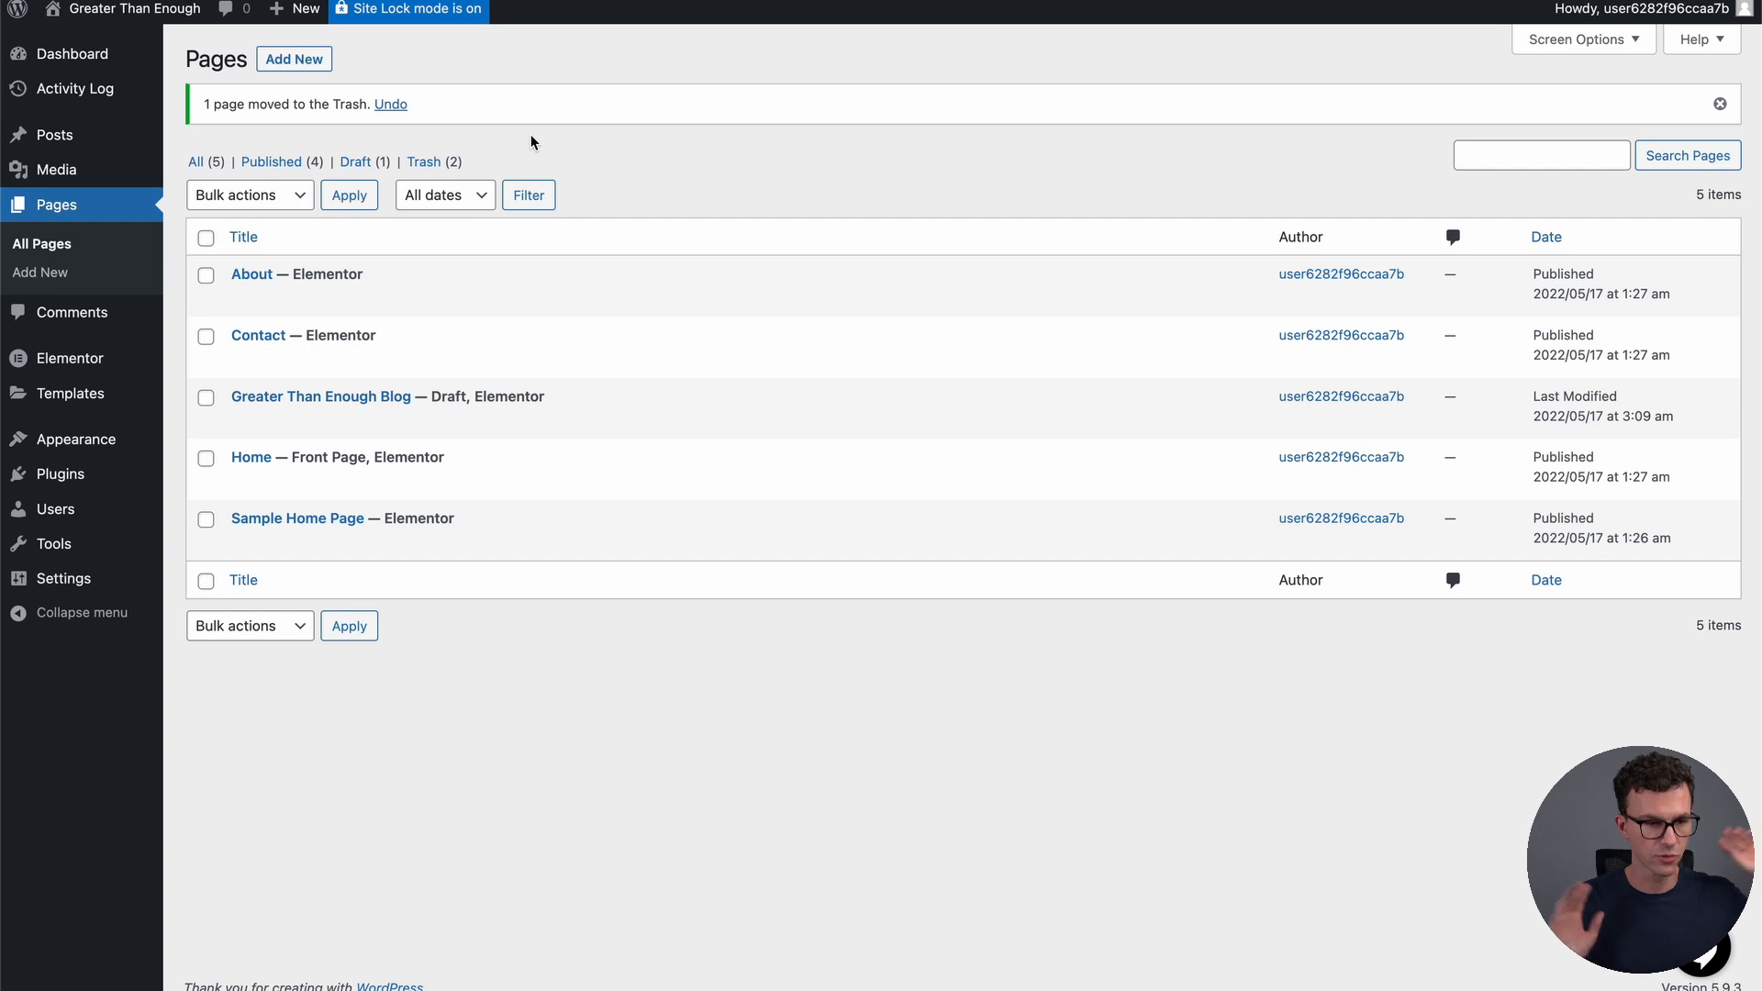
{"action": "left_click", "coordinate": [292, 71]}
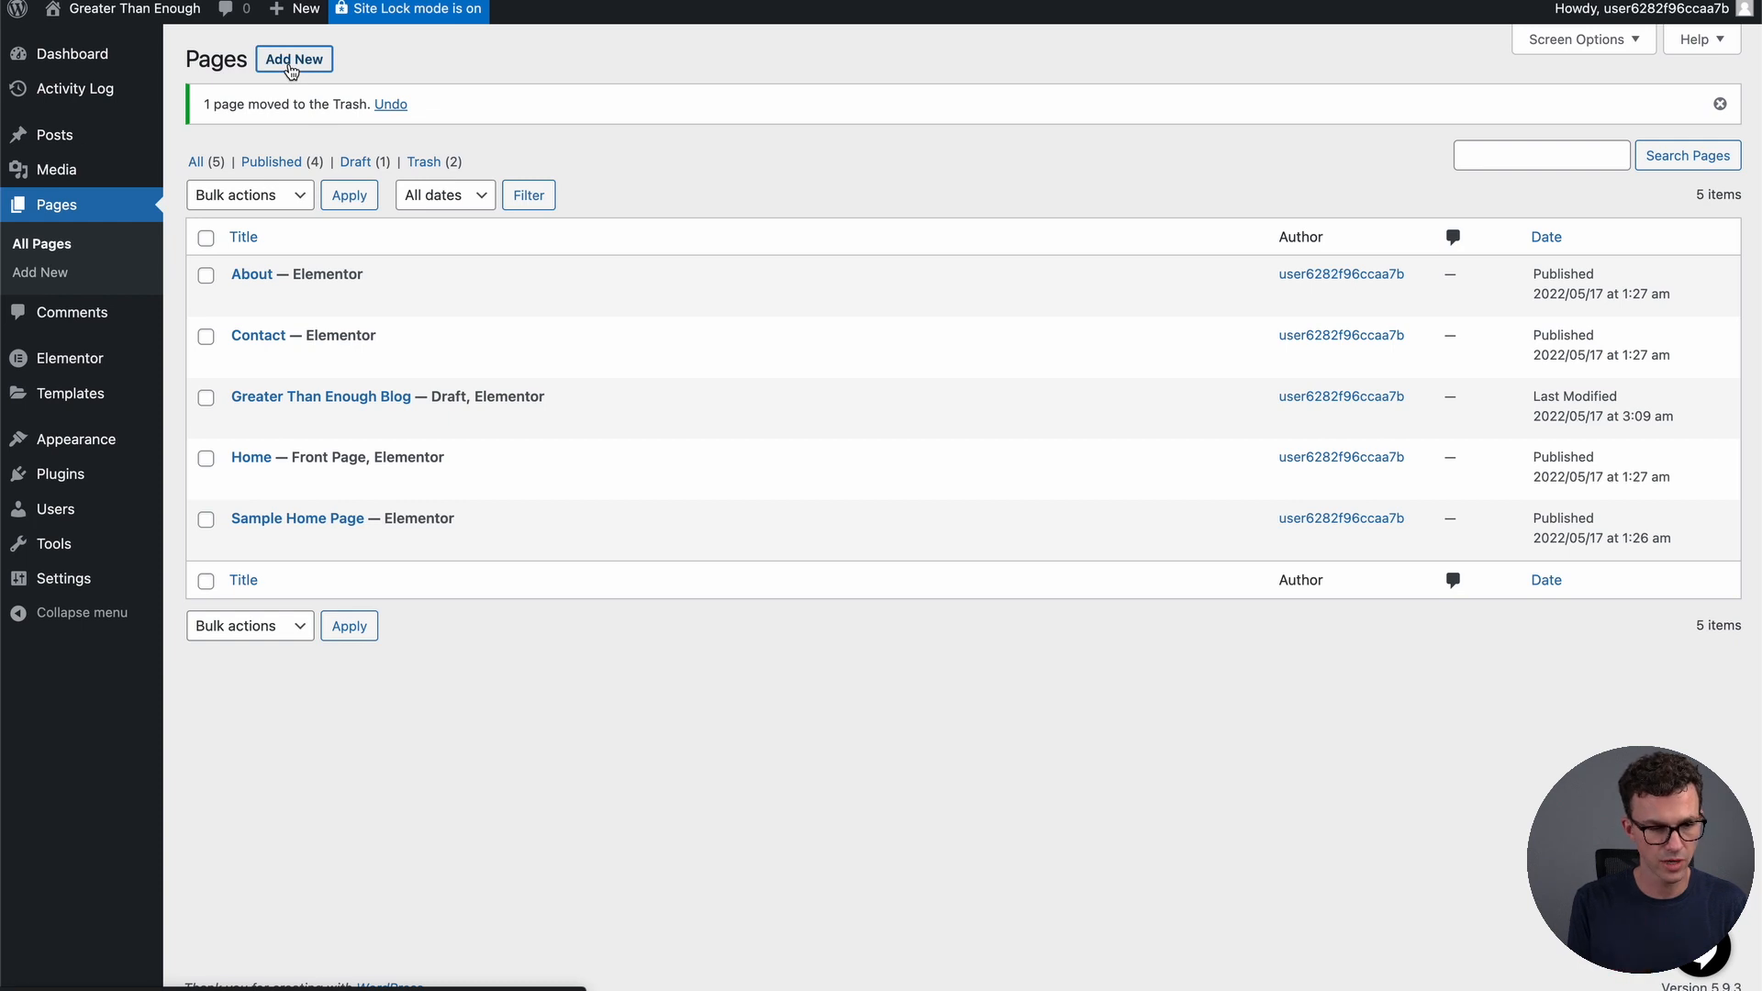
Create a page titled 'Credit Cards' and add a Posts grid to it in Elementor
{"action": "type", "text": "Credit Cards"}
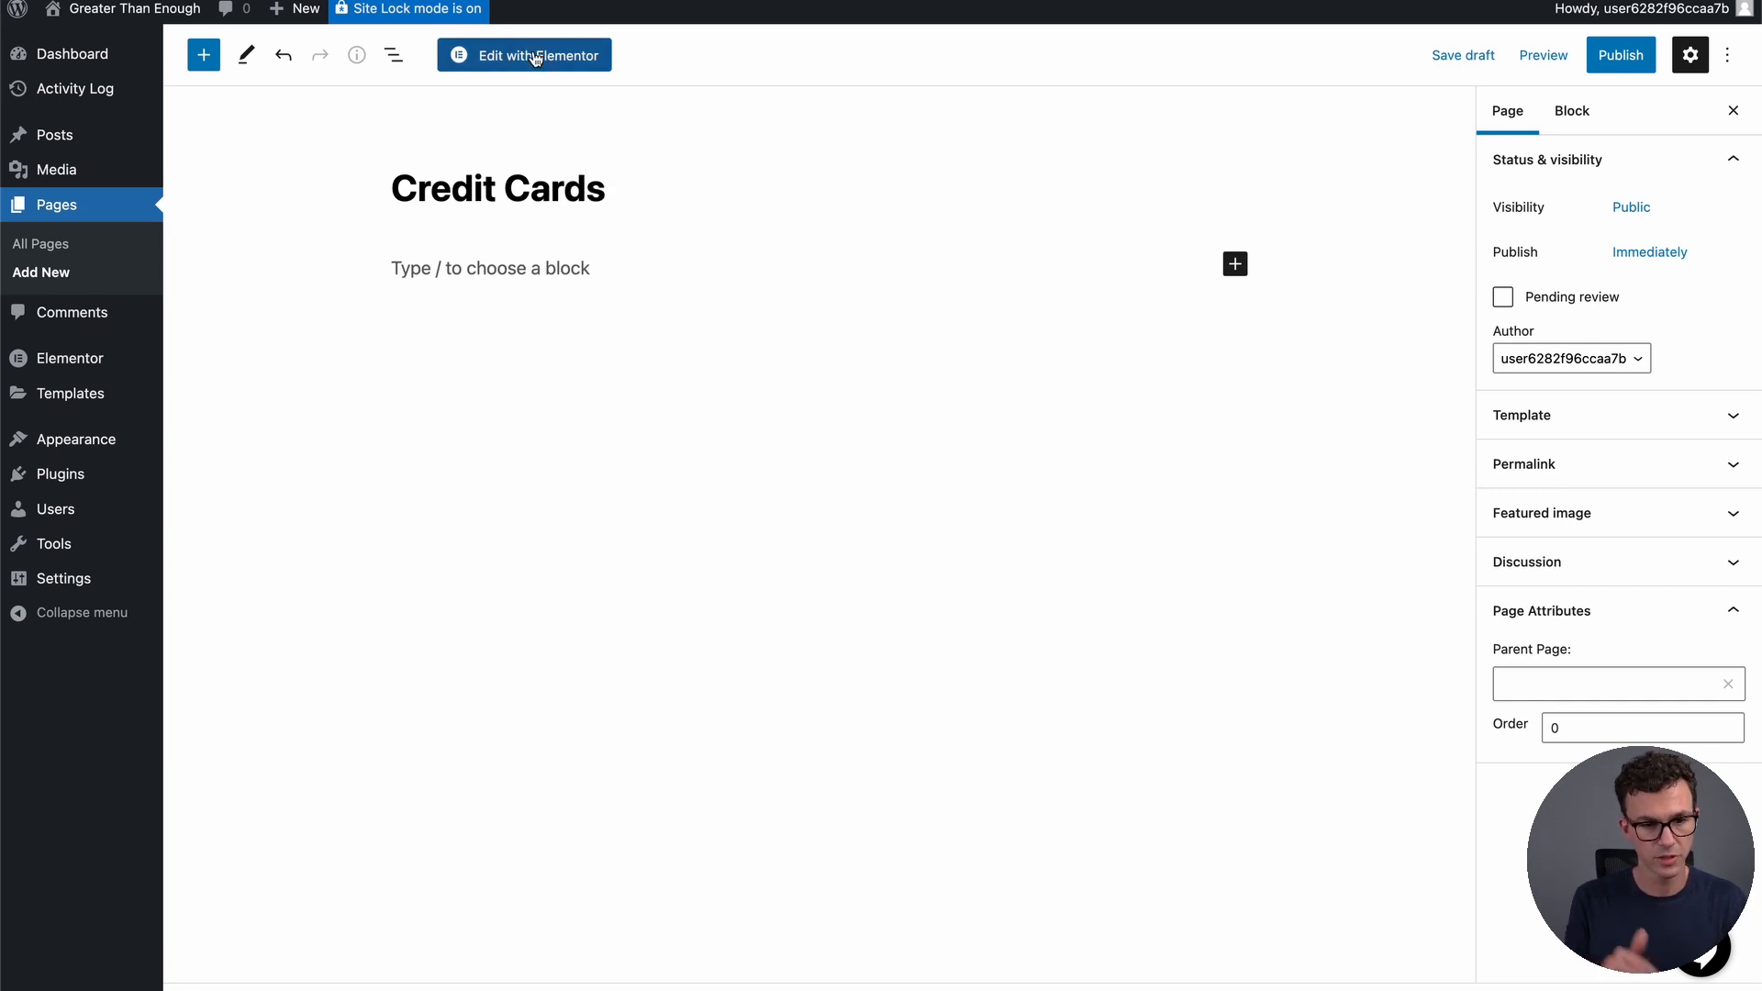
{"action": "left_click", "coordinate": [536, 57]}
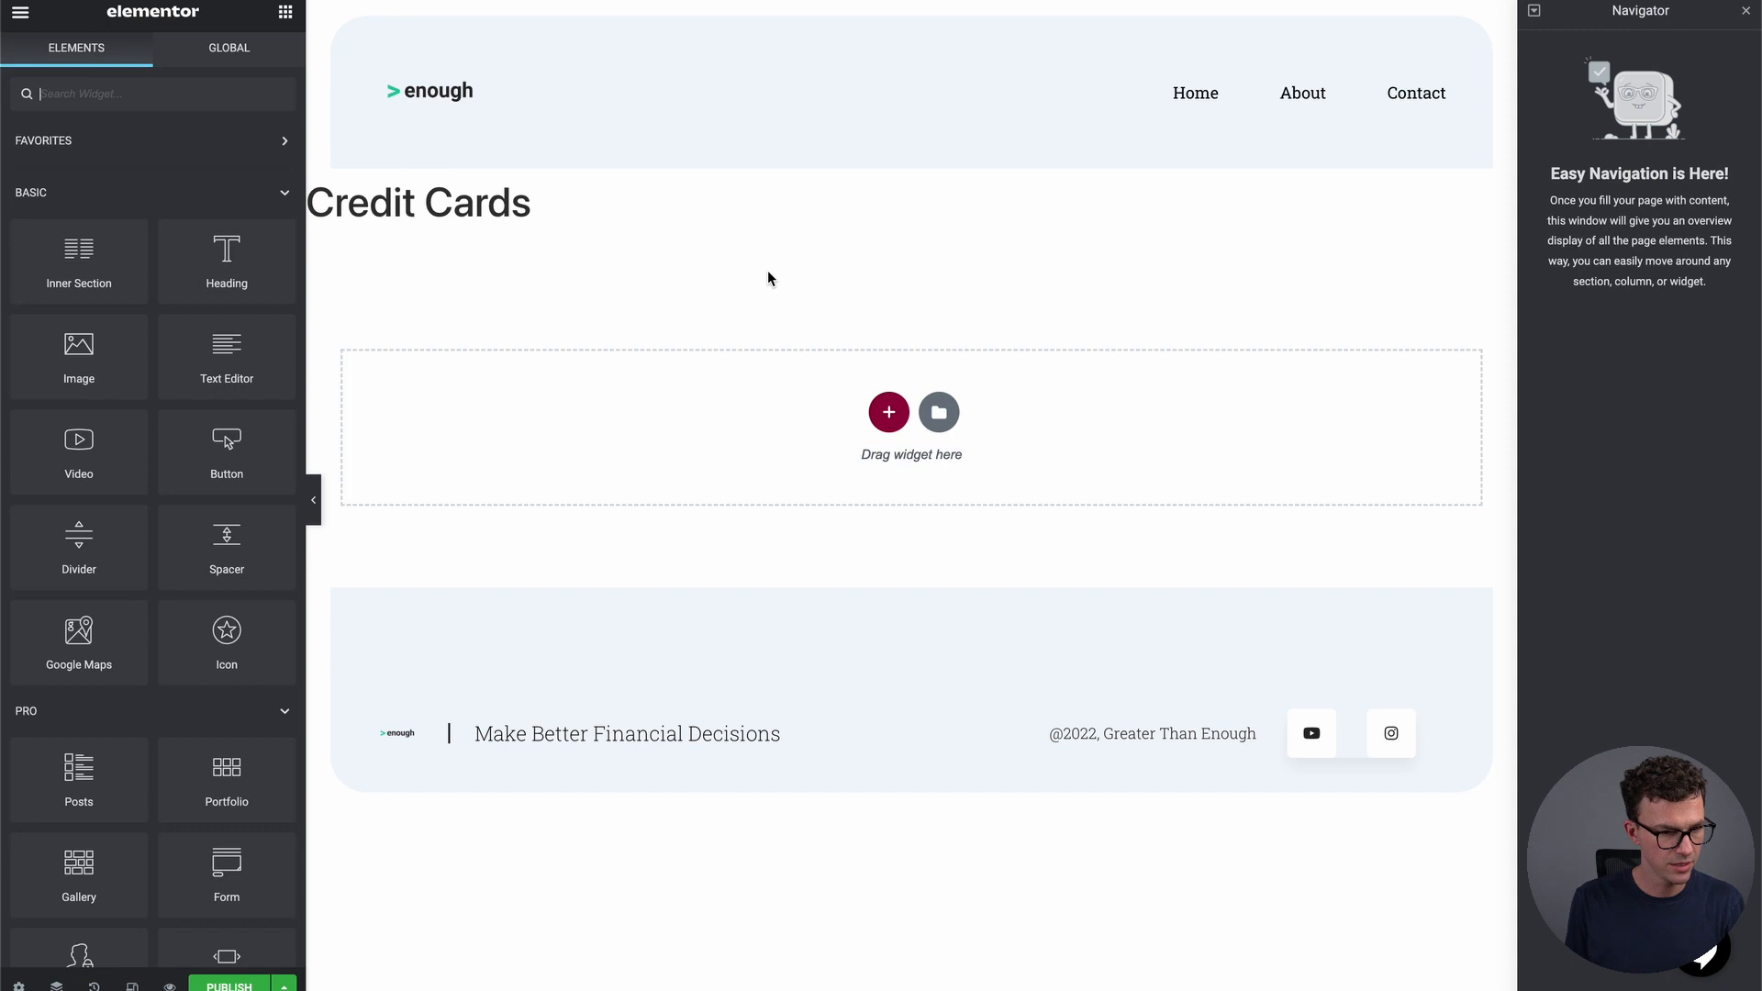
{"action": "scroll", "coordinate": [224, 423], "scroll_direction": "down", "scroll_amount": 5}
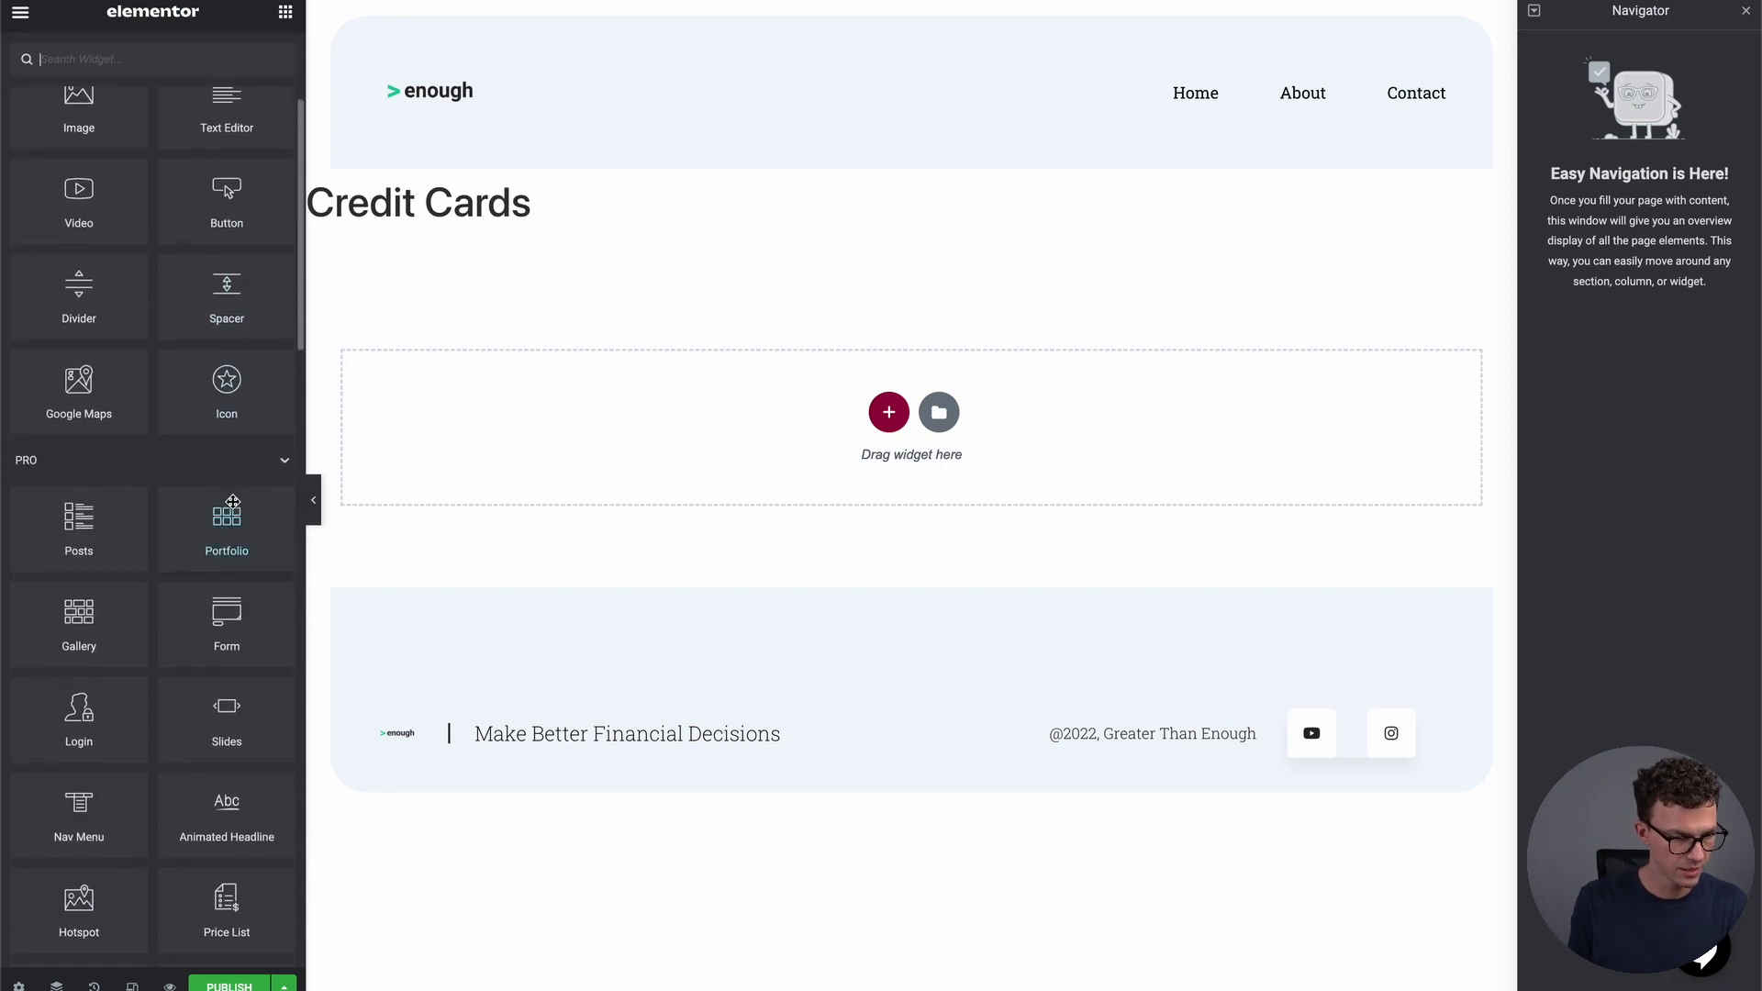
{"action": "left_click_drag", "start_coordinate": [66, 537], "coordinate": [889, 429]}
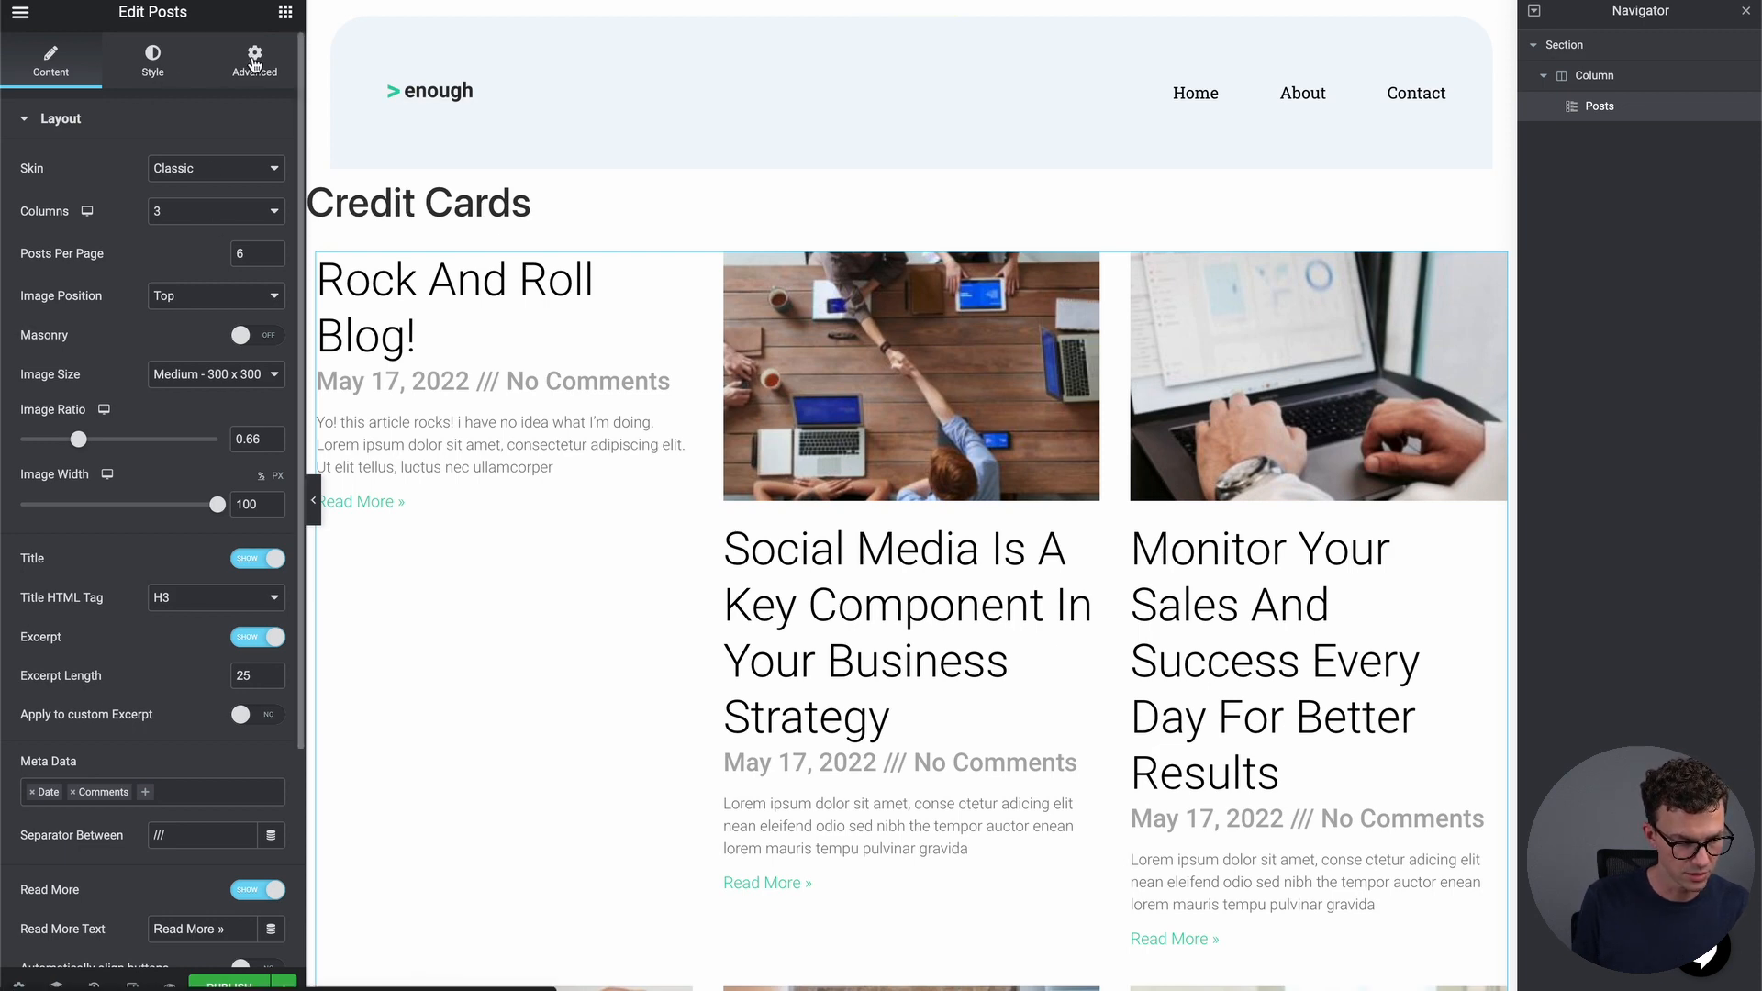
Set the posts grid query to Include By Term and publish the Credit Cards page
{"action": "scroll", "coordinate": [227, 551], "scroll_direction": "down", "scroll_amount": 4}
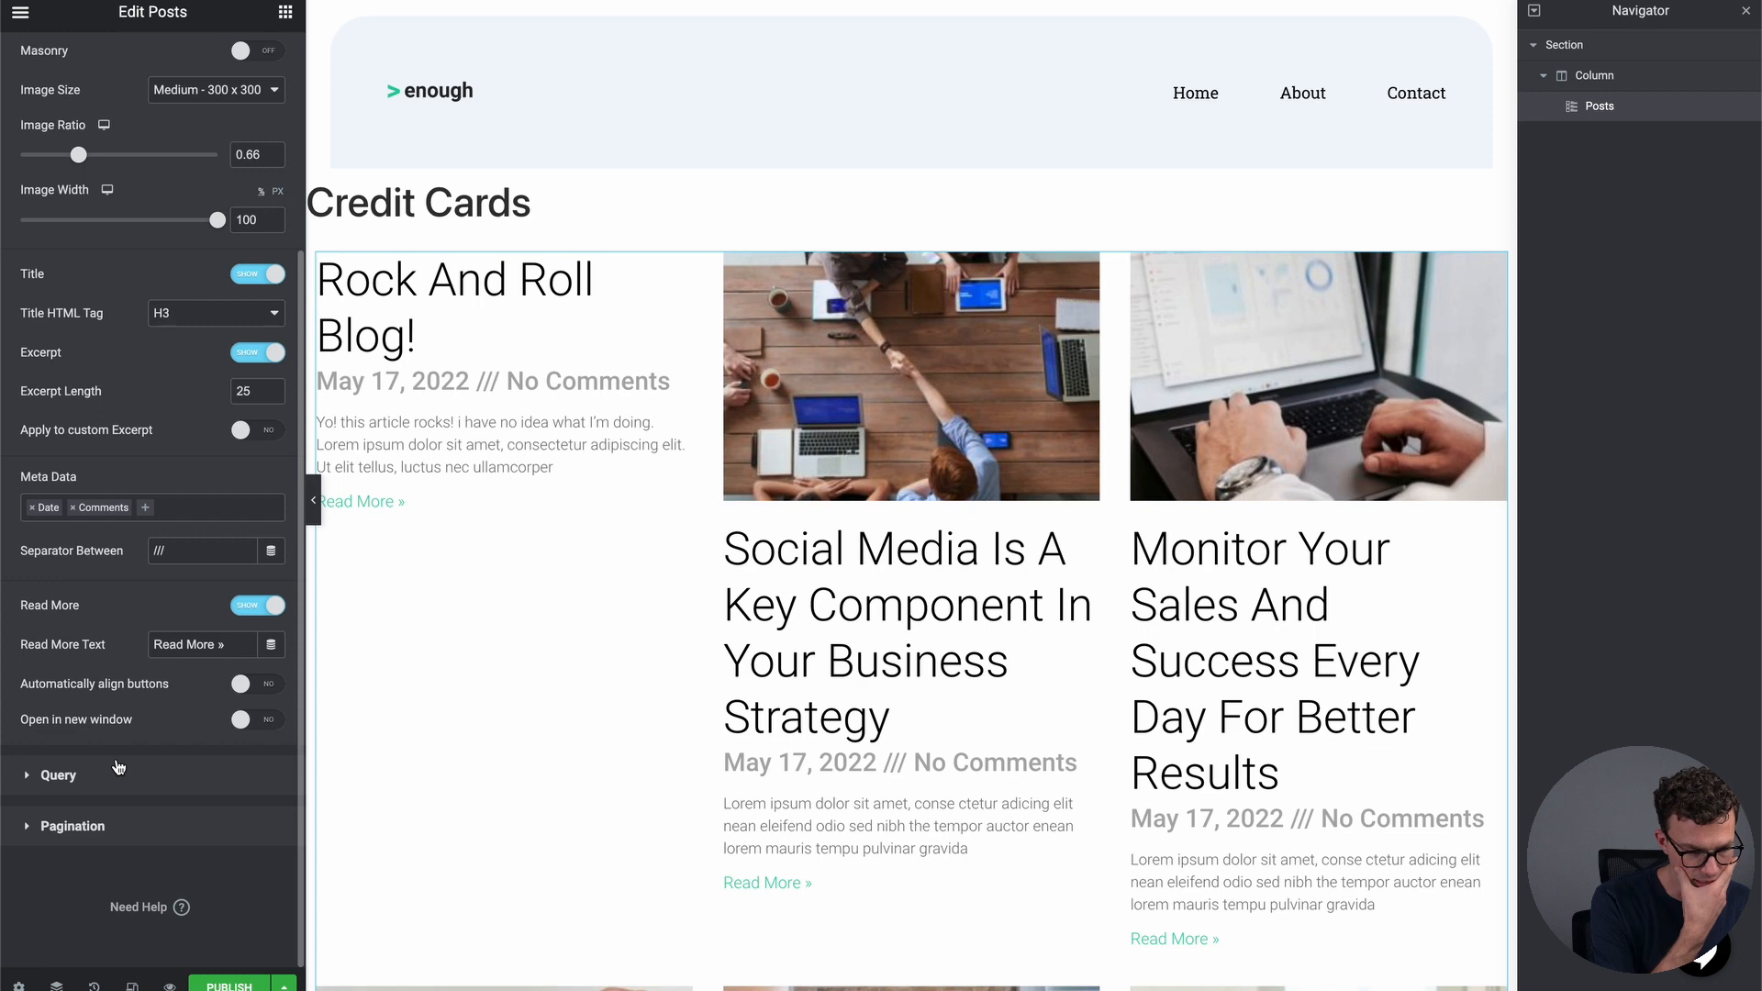
{"action": "left_click", "coordinate": [101, 780]}
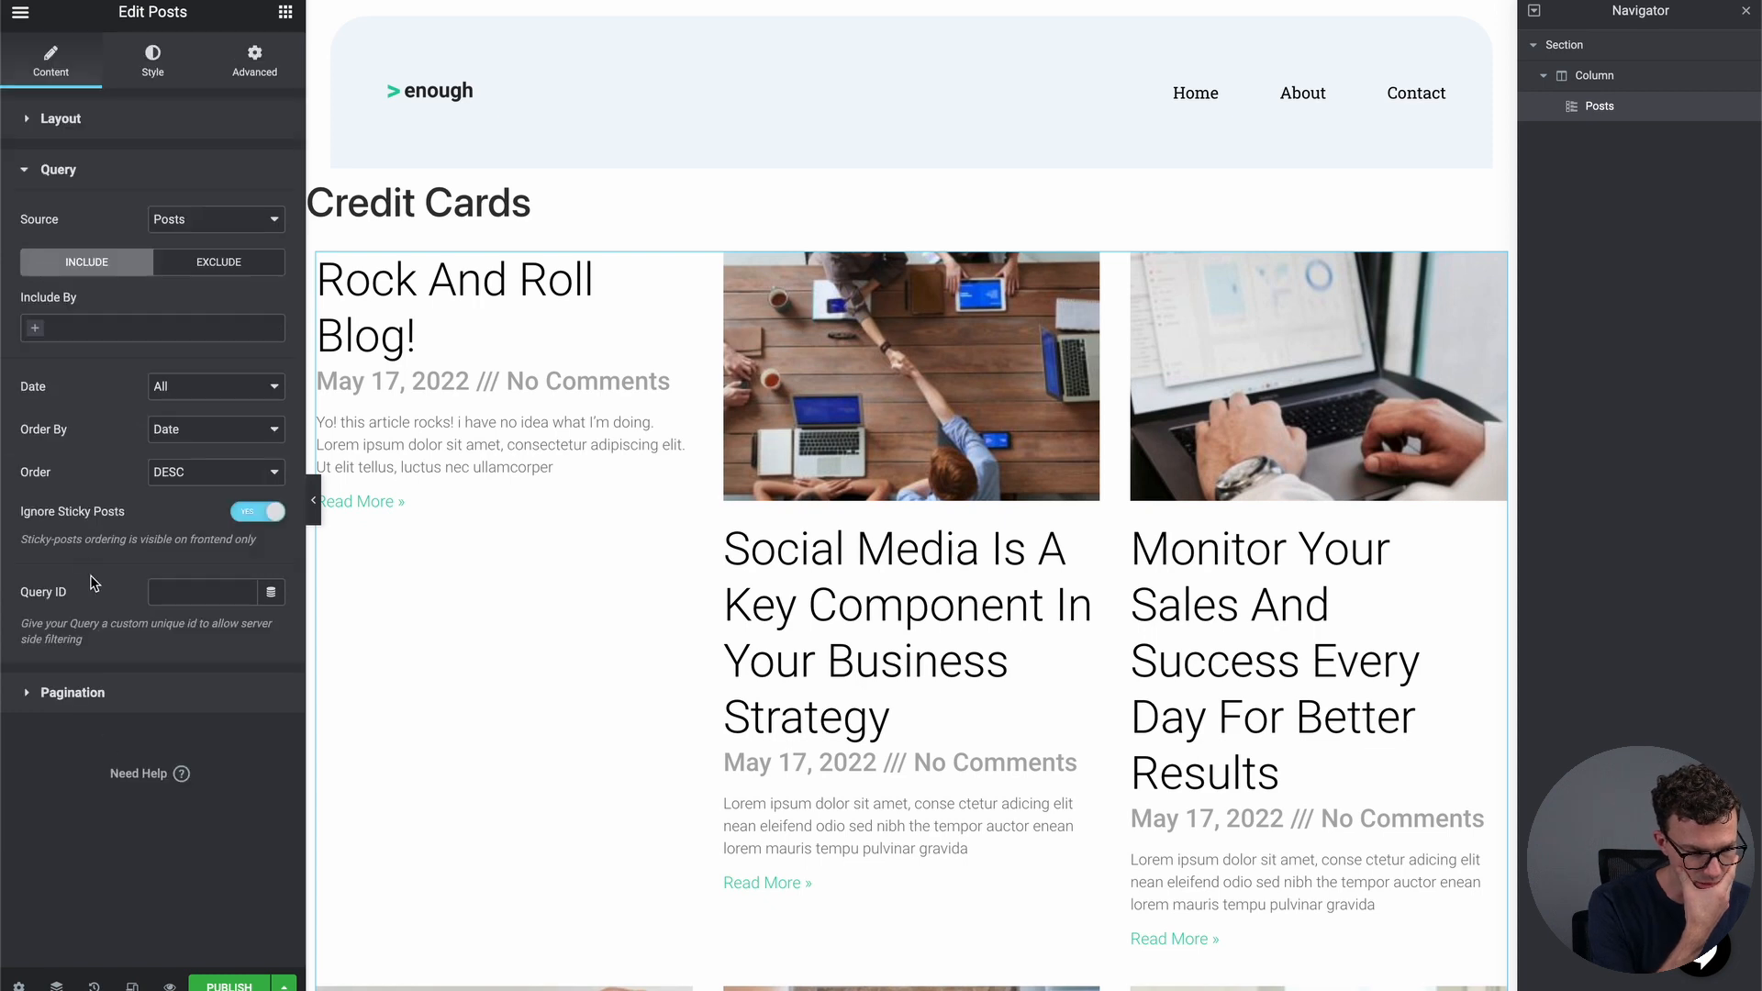
{"action": "left_click", "coordinate": [83, 325]}
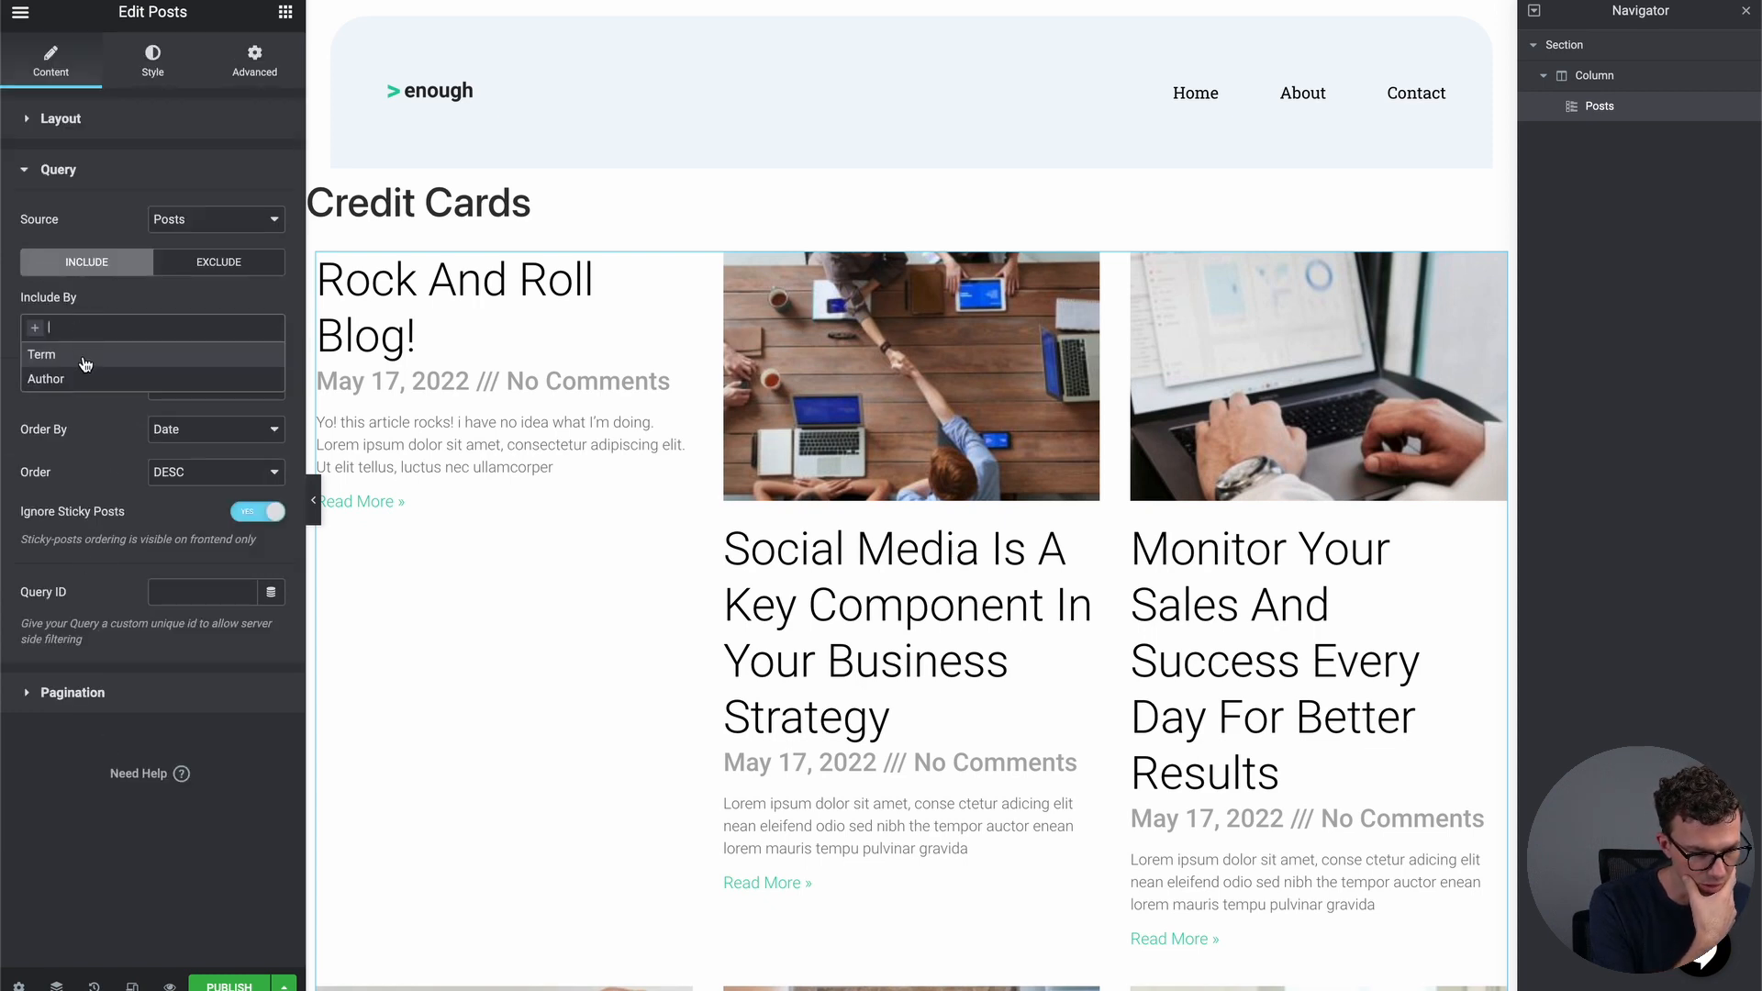
{"action": "left_click", "coordinate": [73, 356]}
{"action": "left_click", "coordinate": [94, 393]}
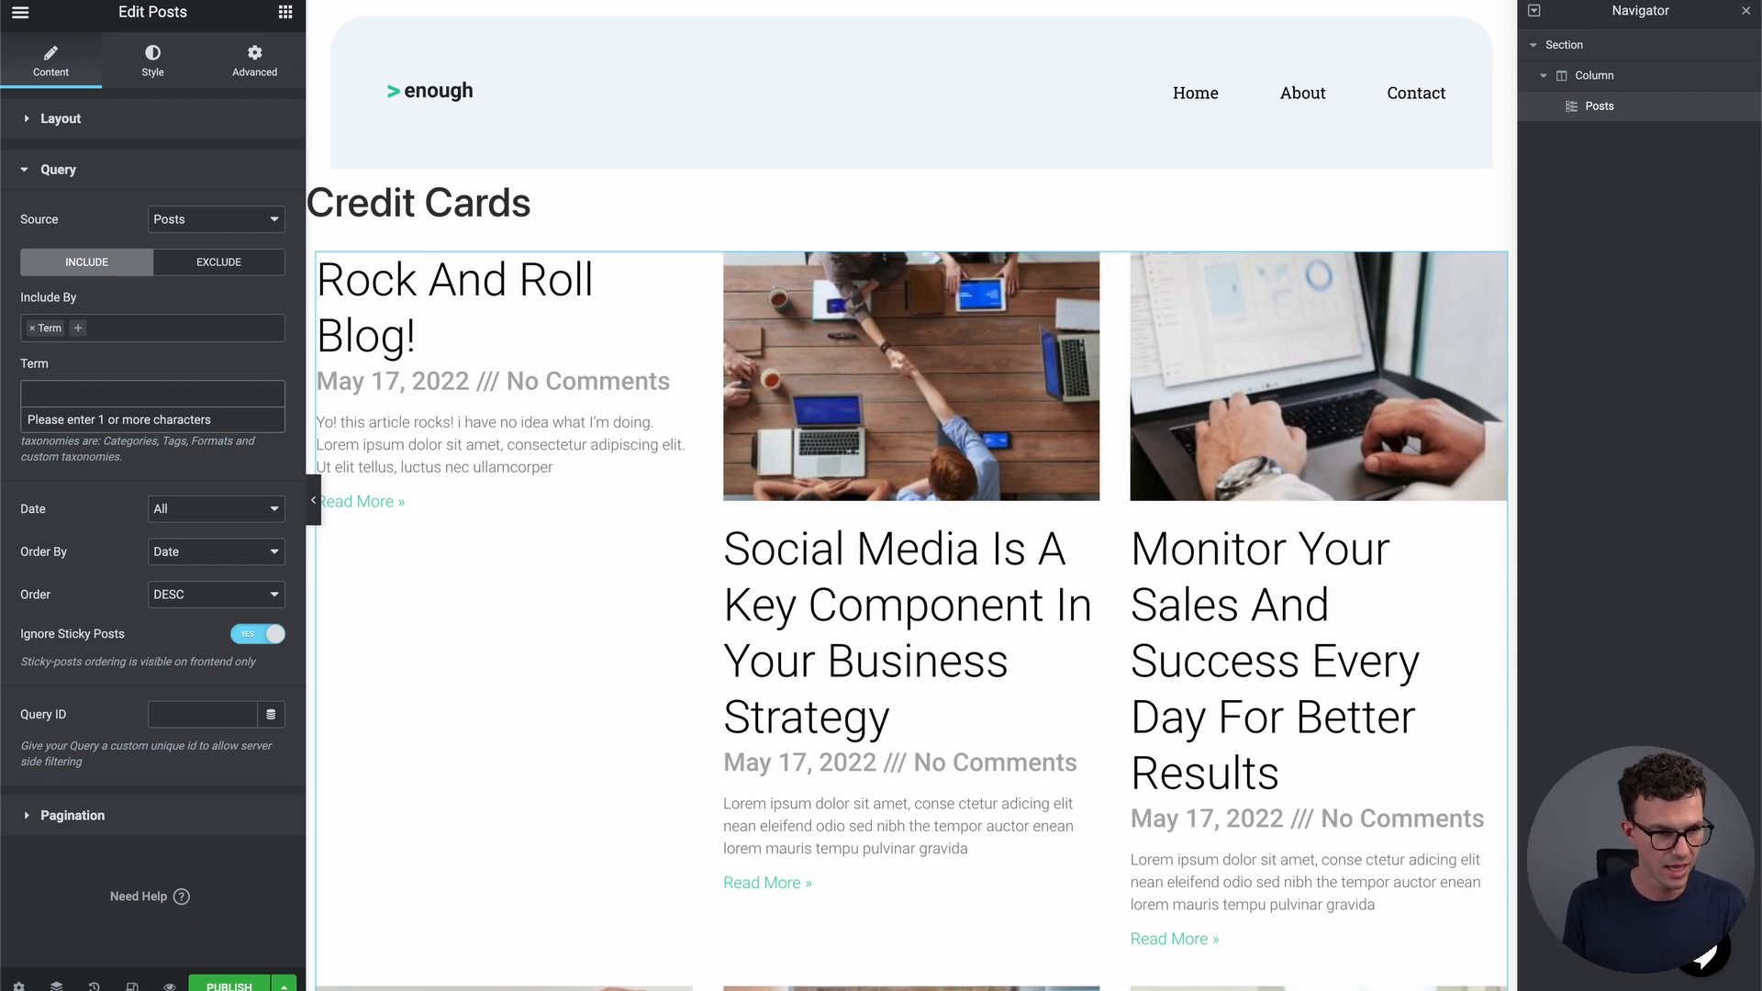
{"action": "left_click", "coordinate": [220, 982]}
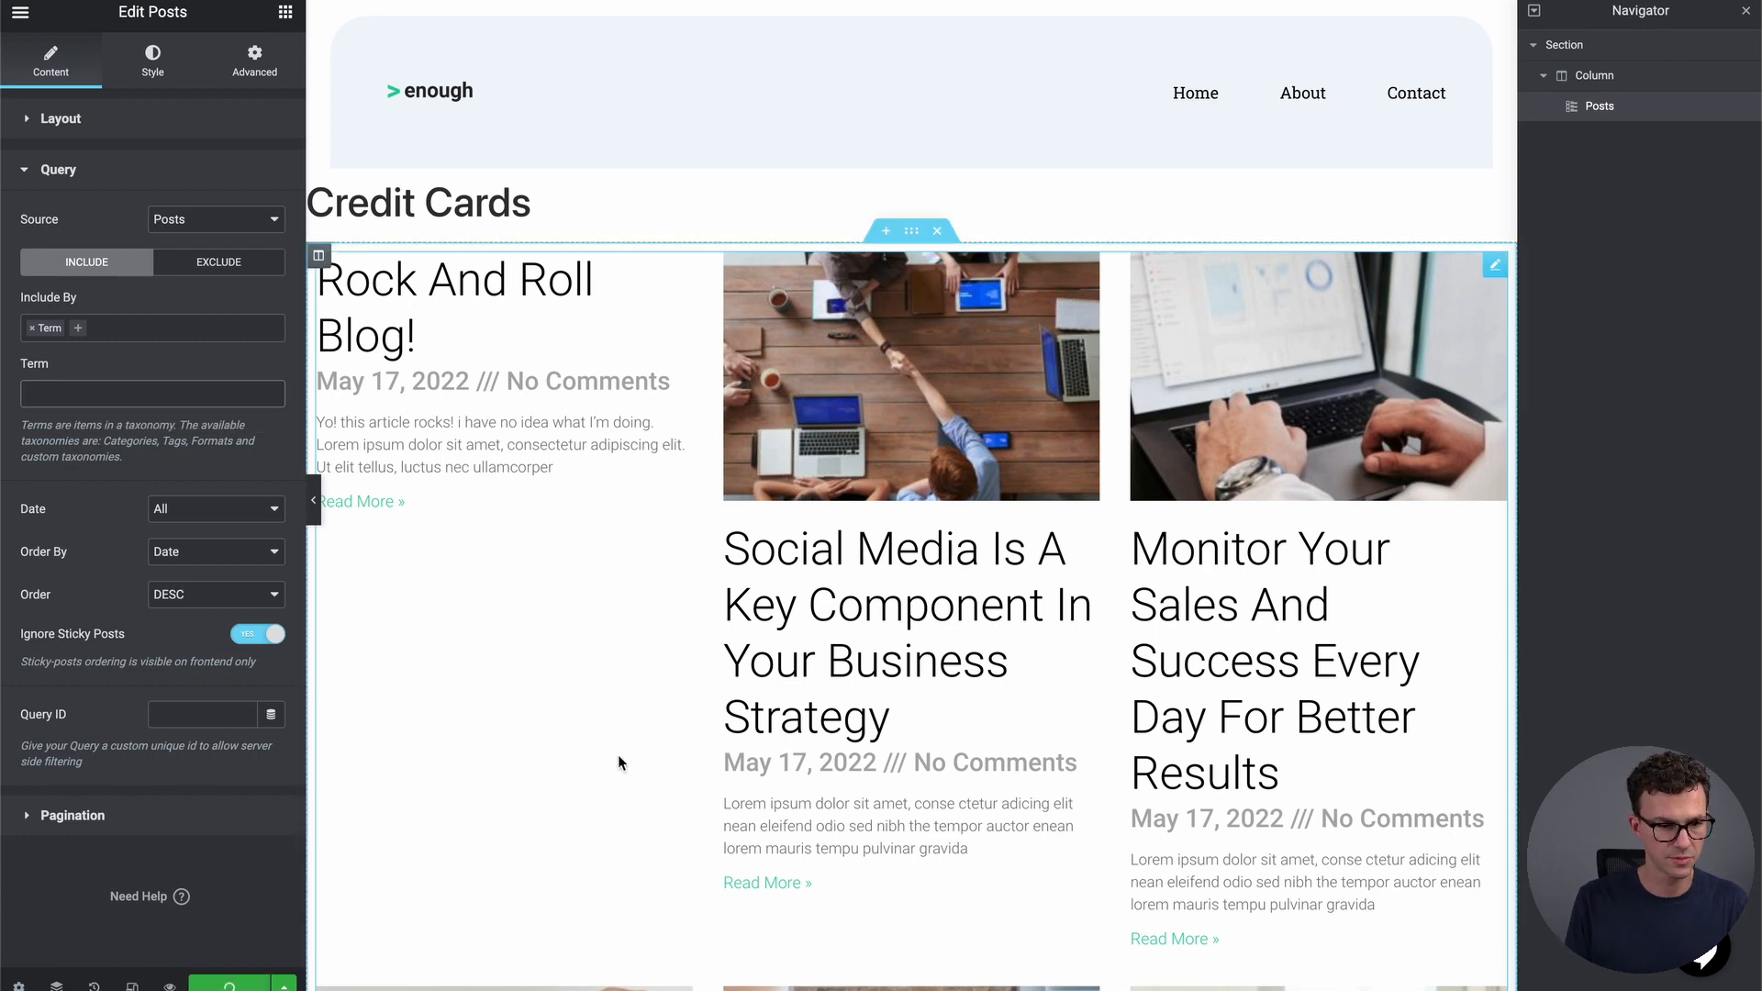
{"action": "left_click", "coordinate": [20, 11]}
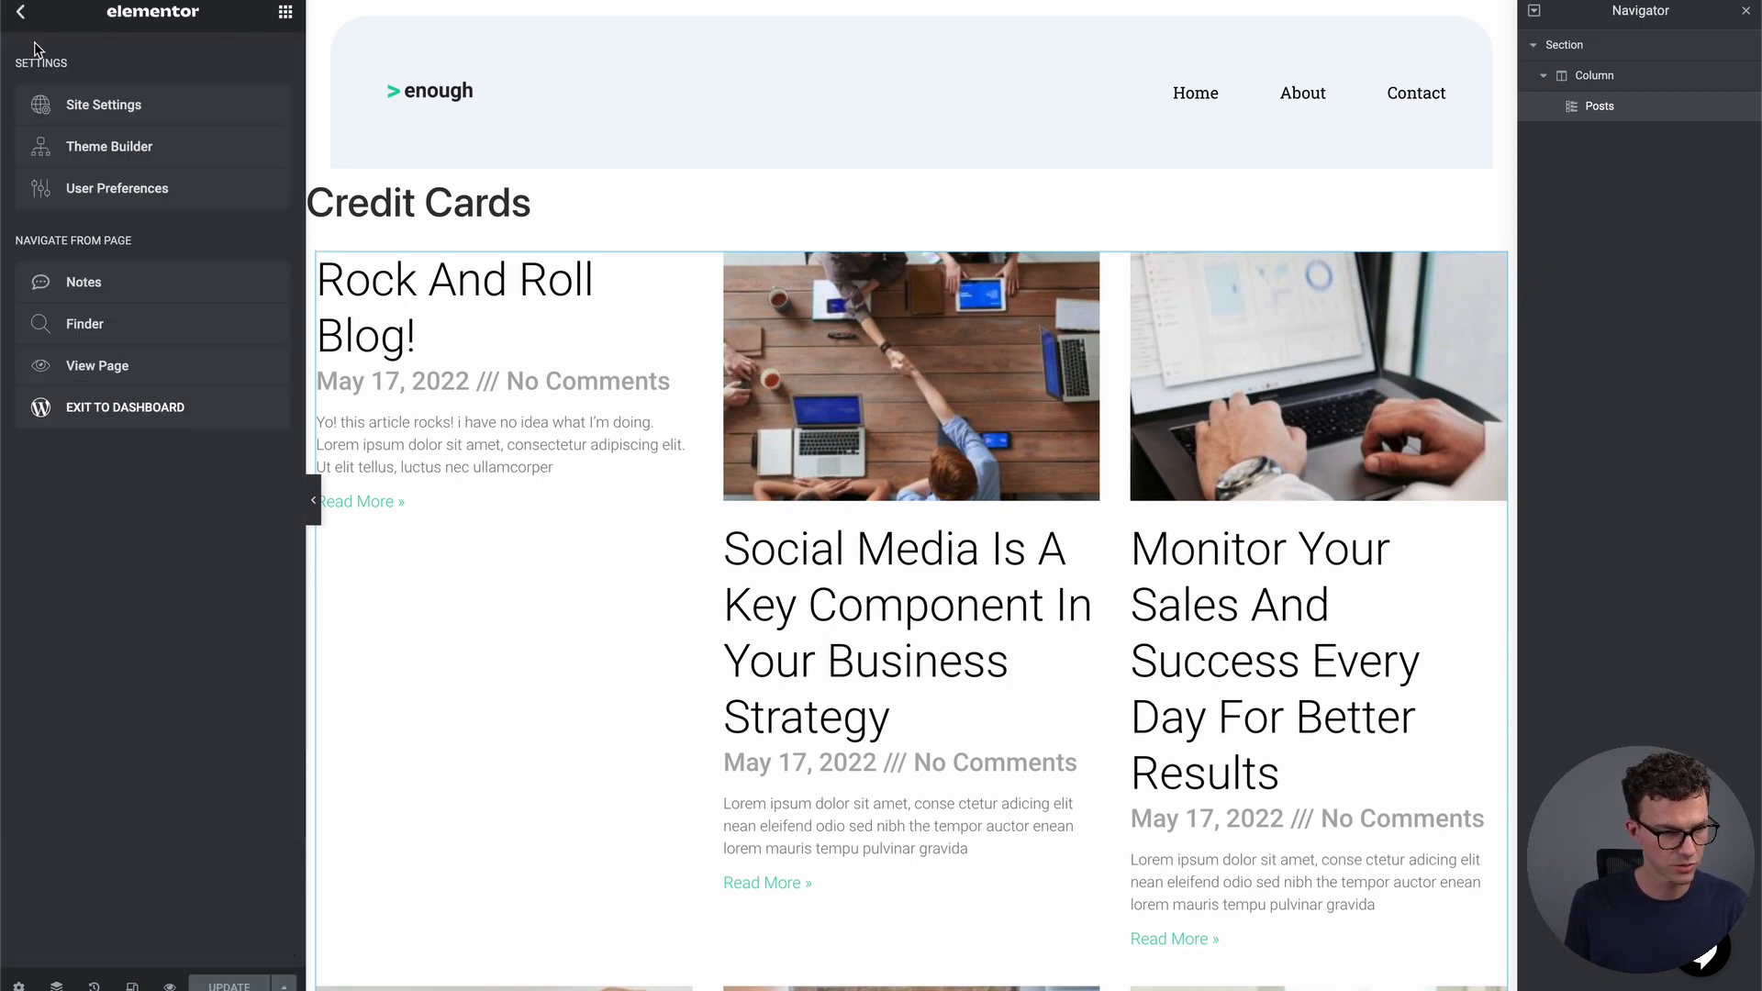
Exit to the dashboard and open the Contact page in Elementor from All Pages
{"action": "left_click", "coordinate": [122, 407]}
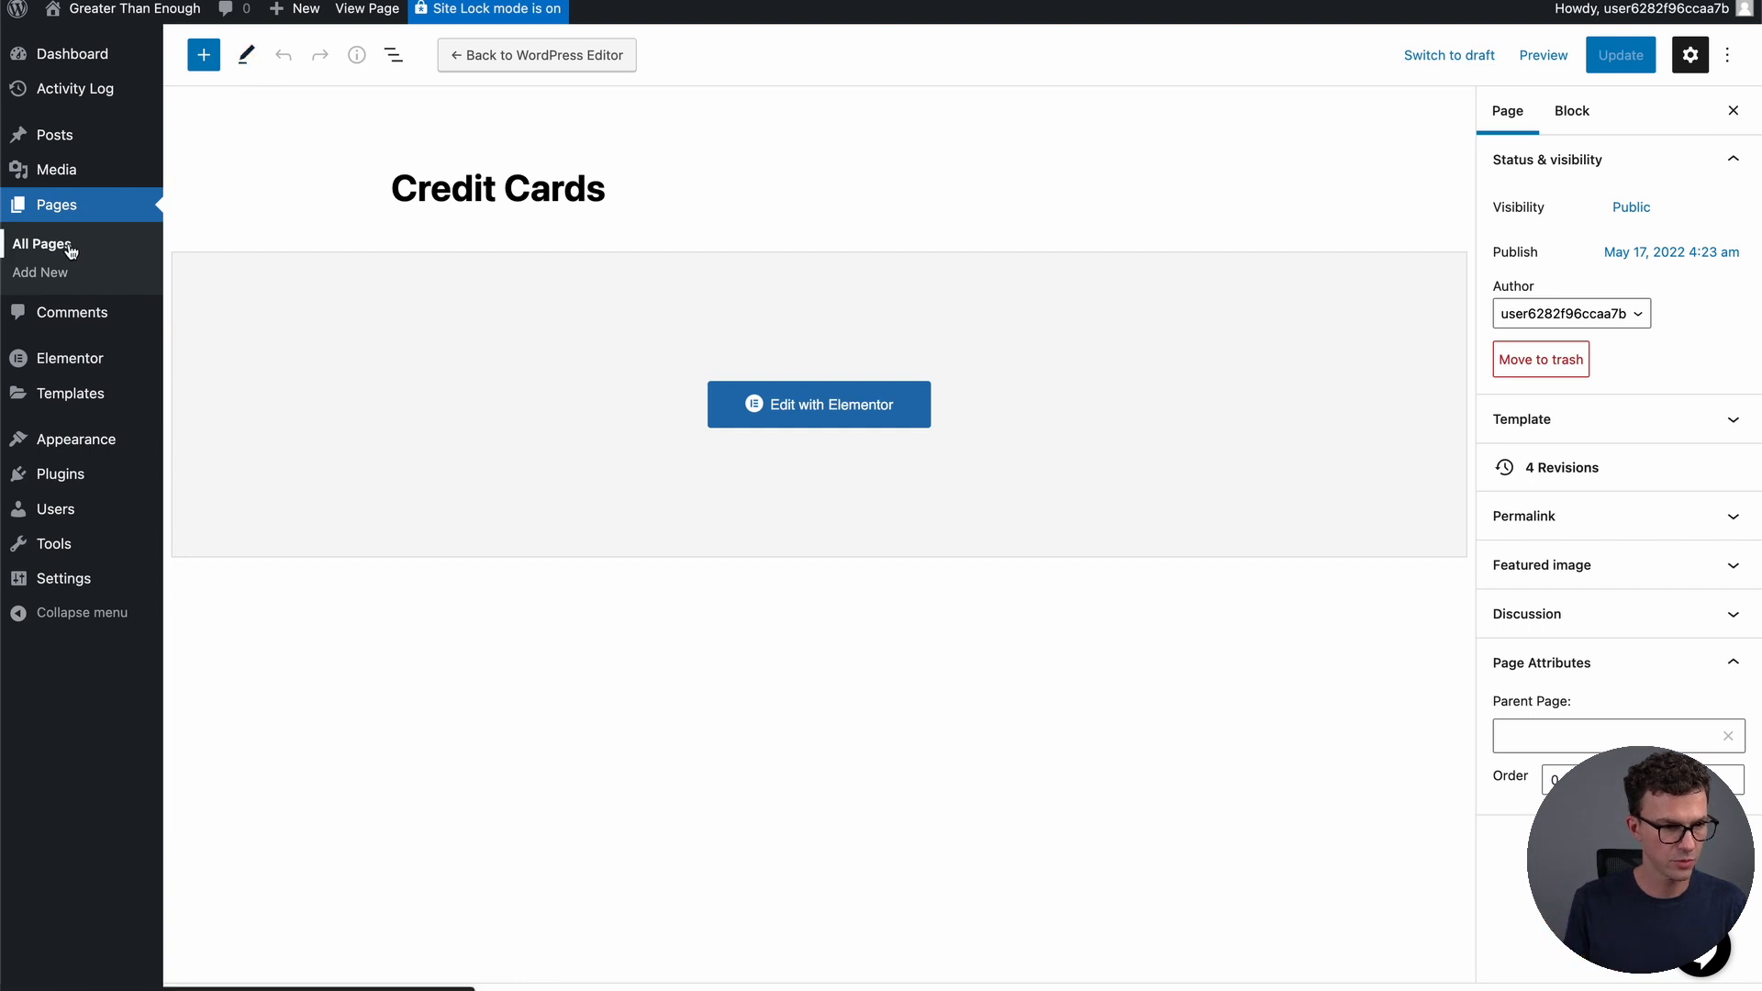
{"action": "left_click", "coordinate": [41, 244]}
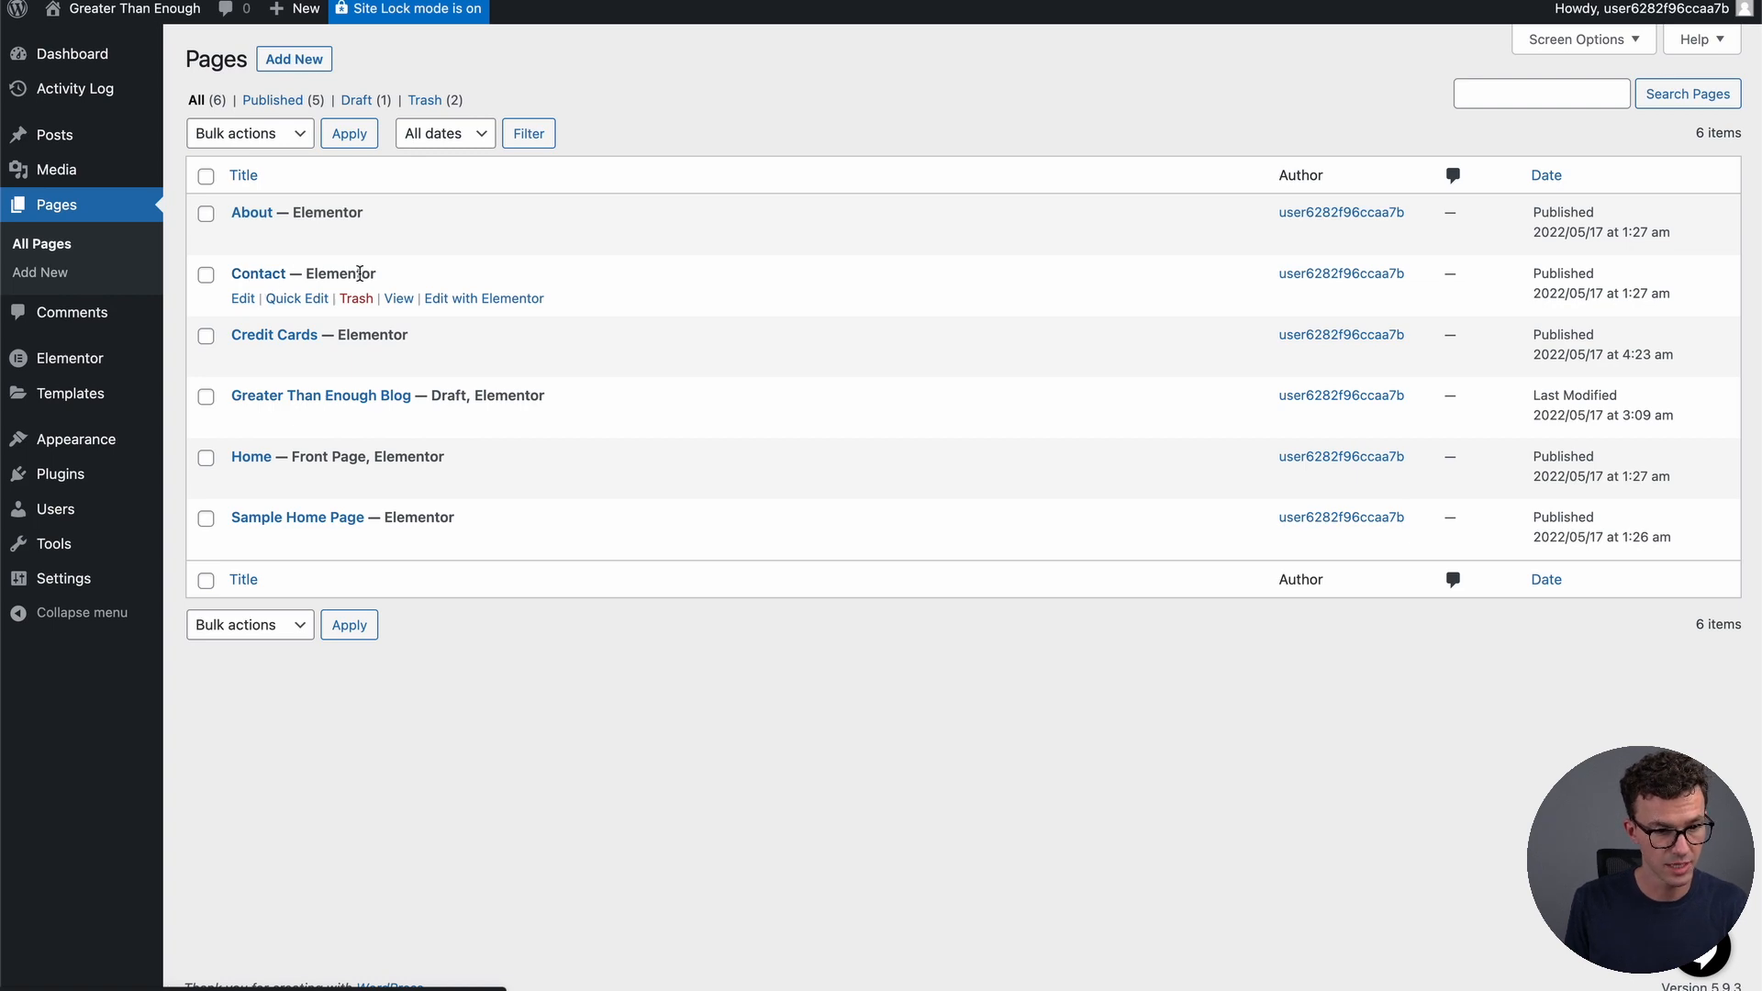
{"action": "left_click", "coordinate": [481, 301]}
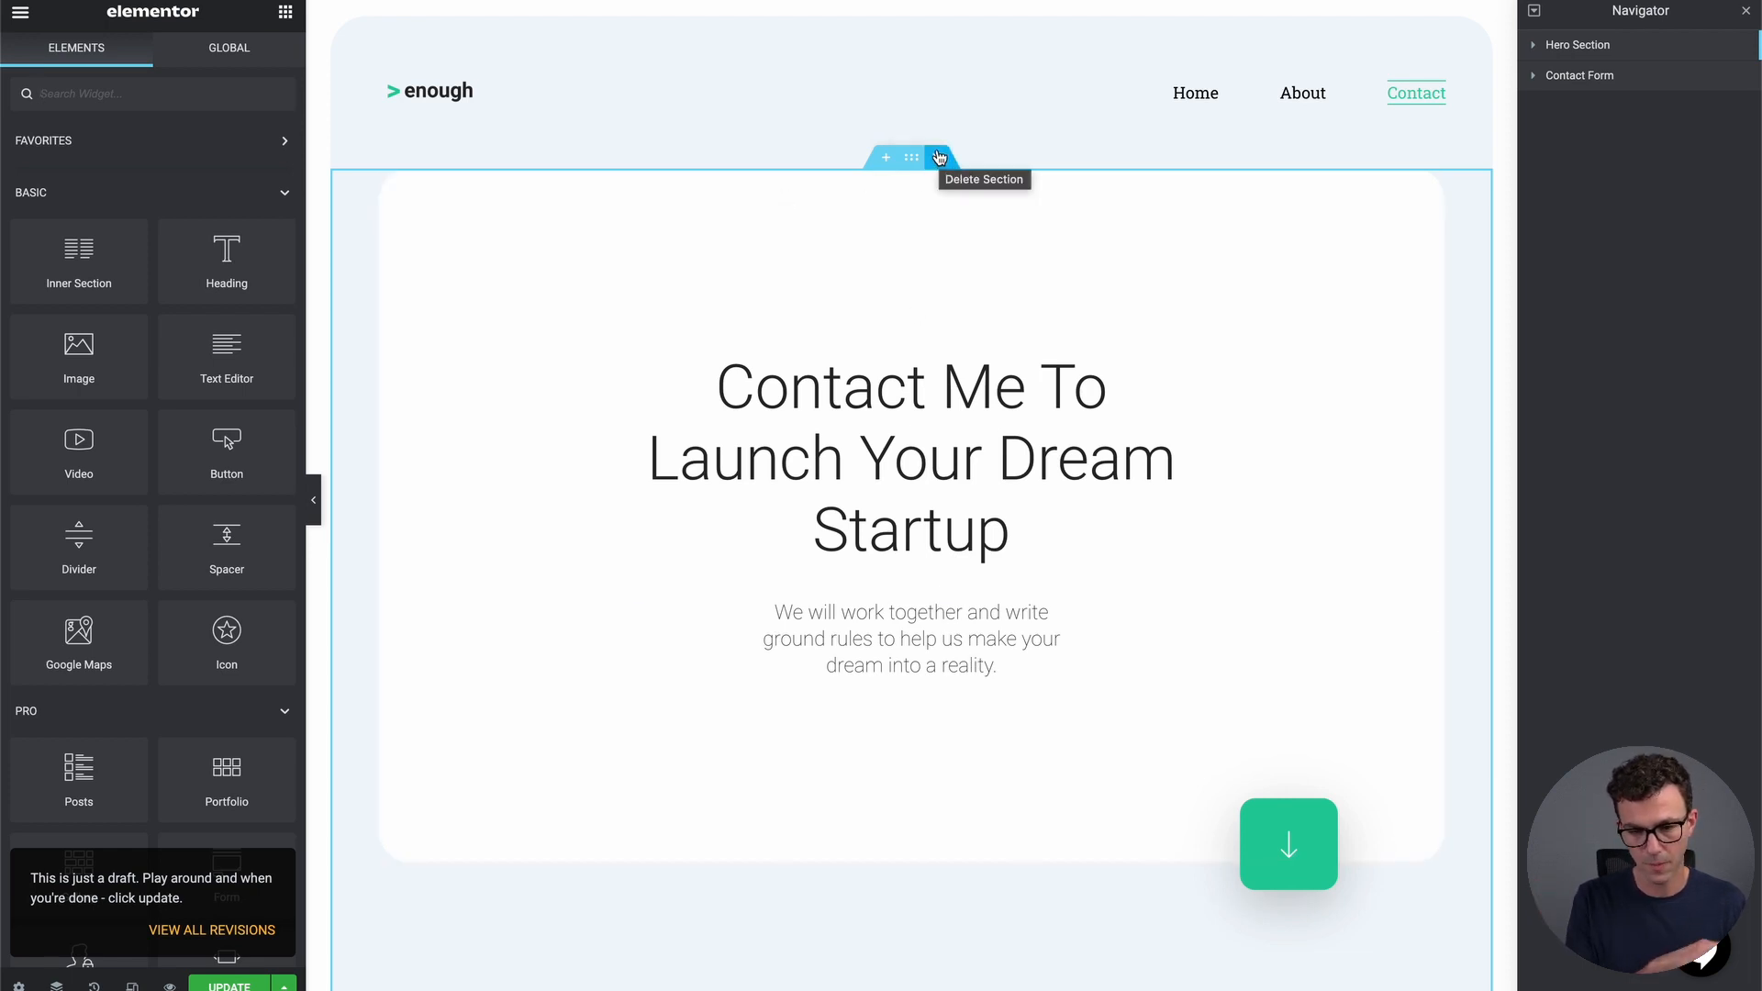
Delete the Contact page's hero section and reword the form intro to 'Let me know how you'd like to work together'
{"action": "left_click", "coordinate": [938, 158]}
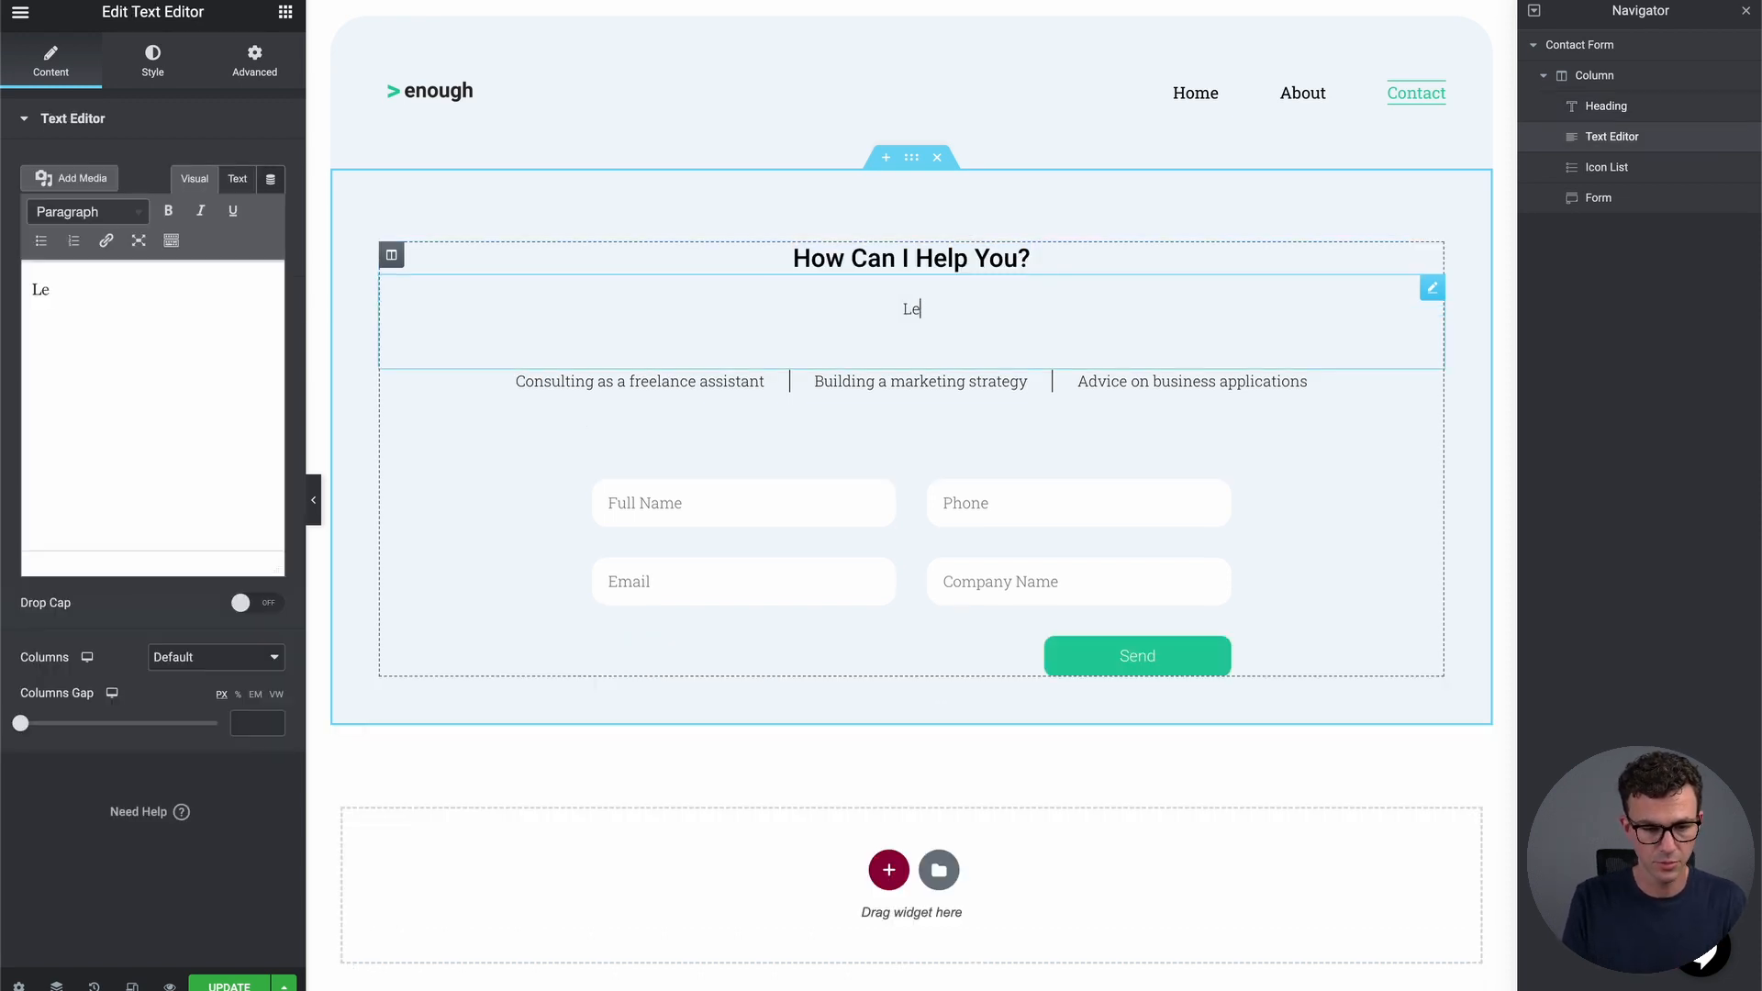
{"action": "type", "text": "tme kno"}
{"action": "key", "text": "BackSpace"}
{"action": "key", "text": "BackSpace"}
{"action": "key", "text": "BackSpace"}
{"action": "key", "text": "BackSpace"}
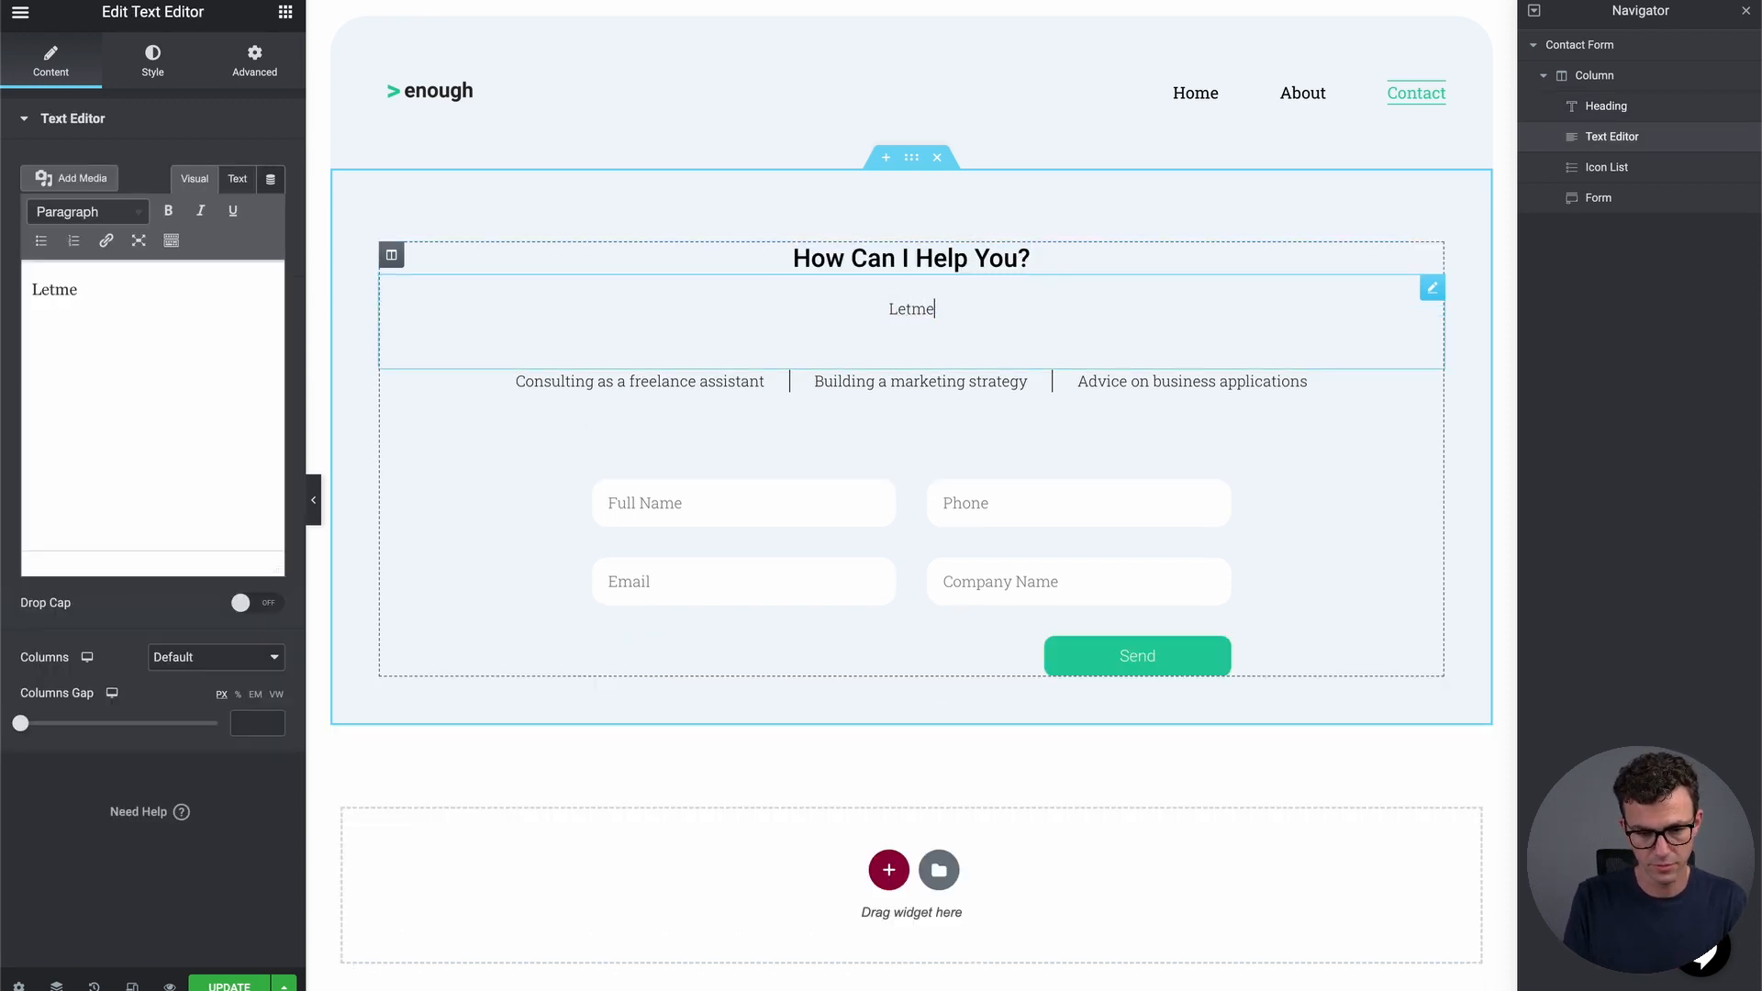
{"action": "key", "text": "BackSpace"}
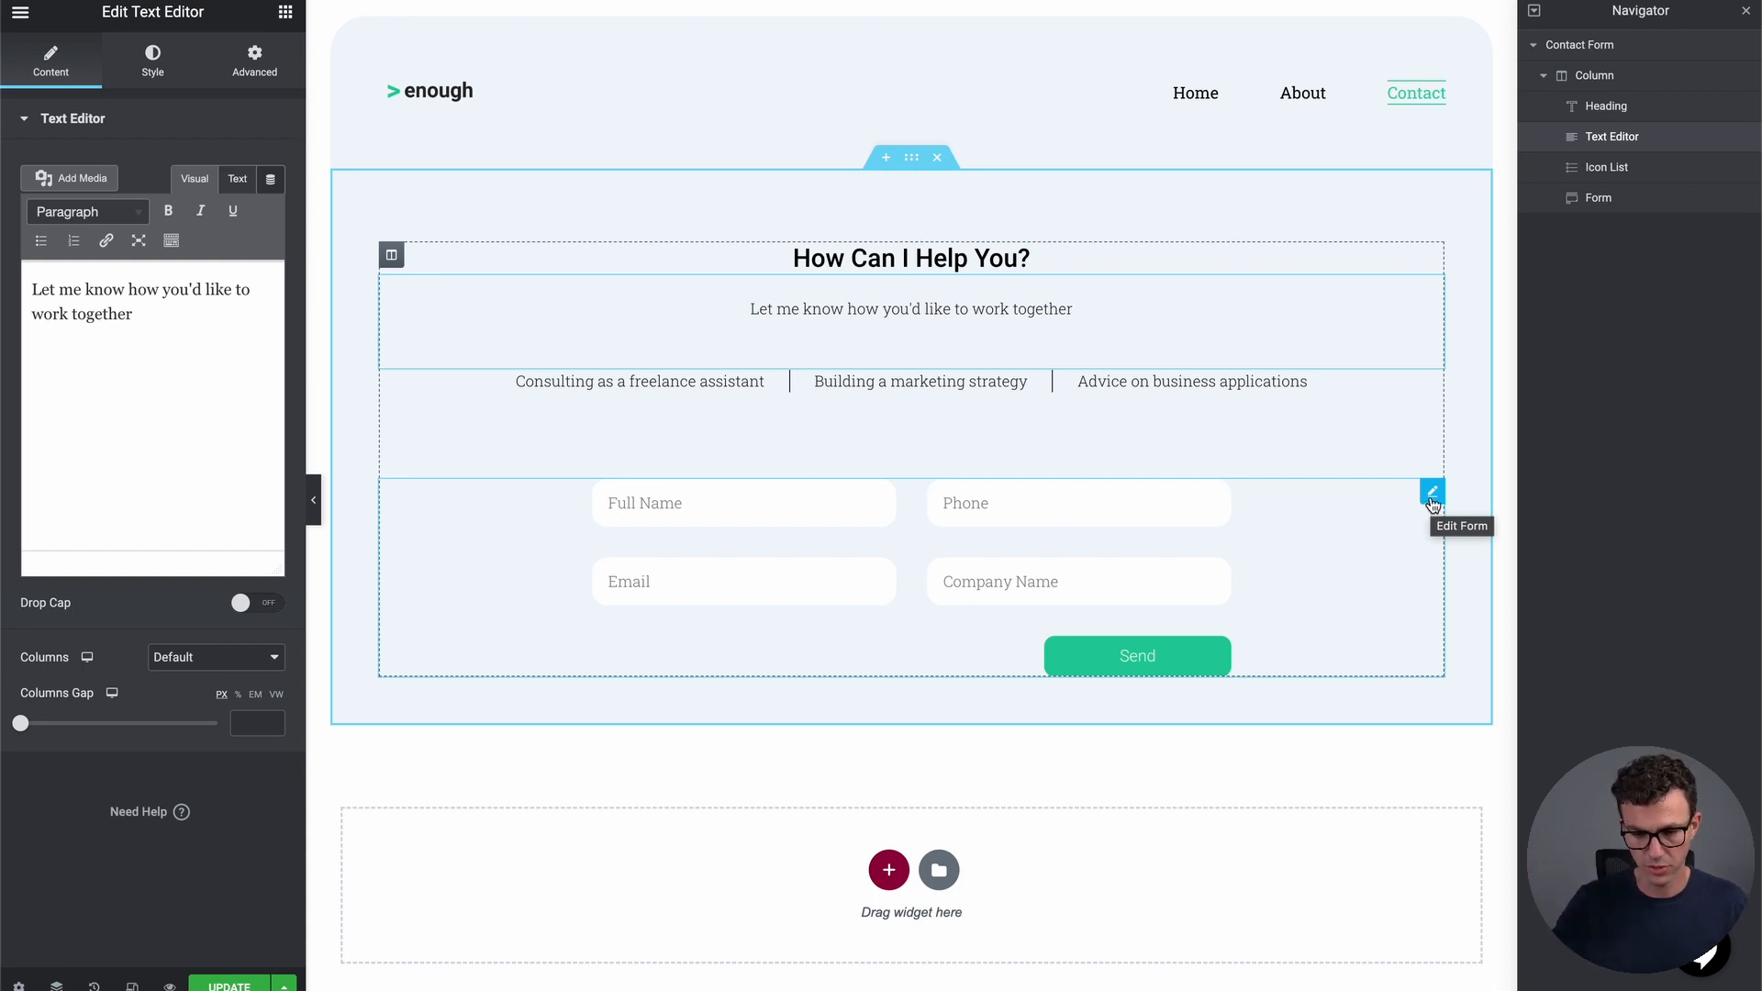
{"action": "left_click", "coordinate": [1433, 496]}
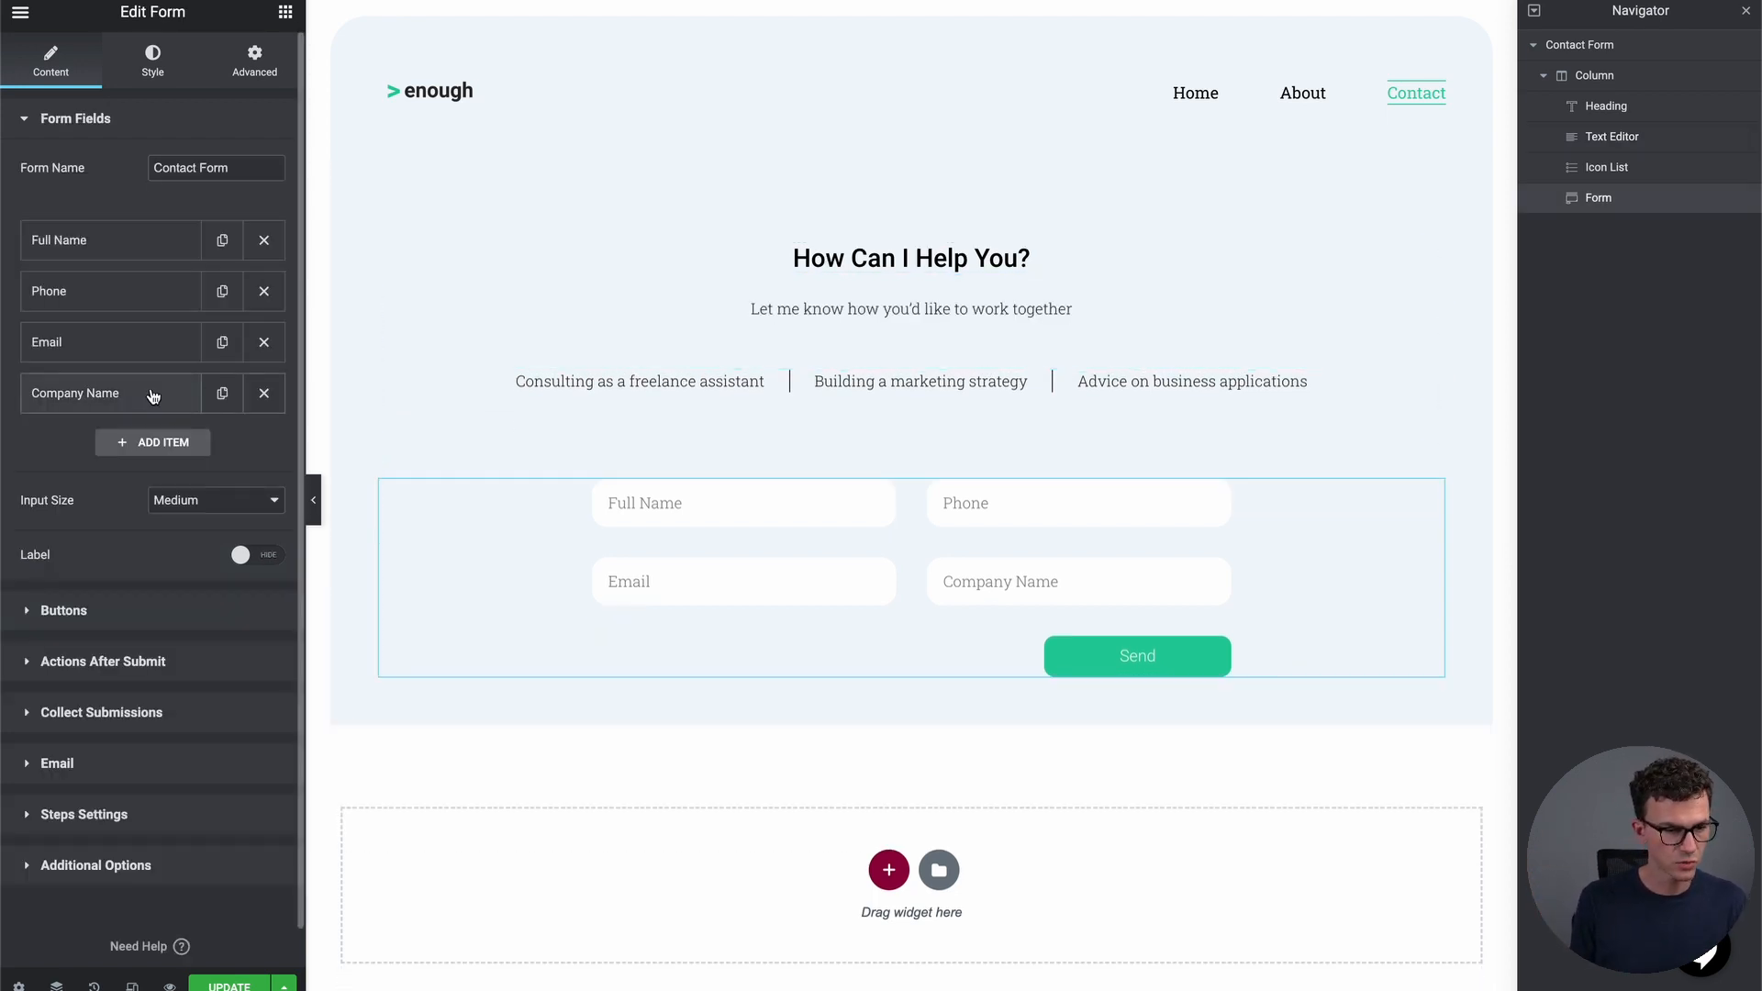
Add a new form field with label and placeholder 'Message'
{"action": "left_click", "coordinate": [163, 444]}
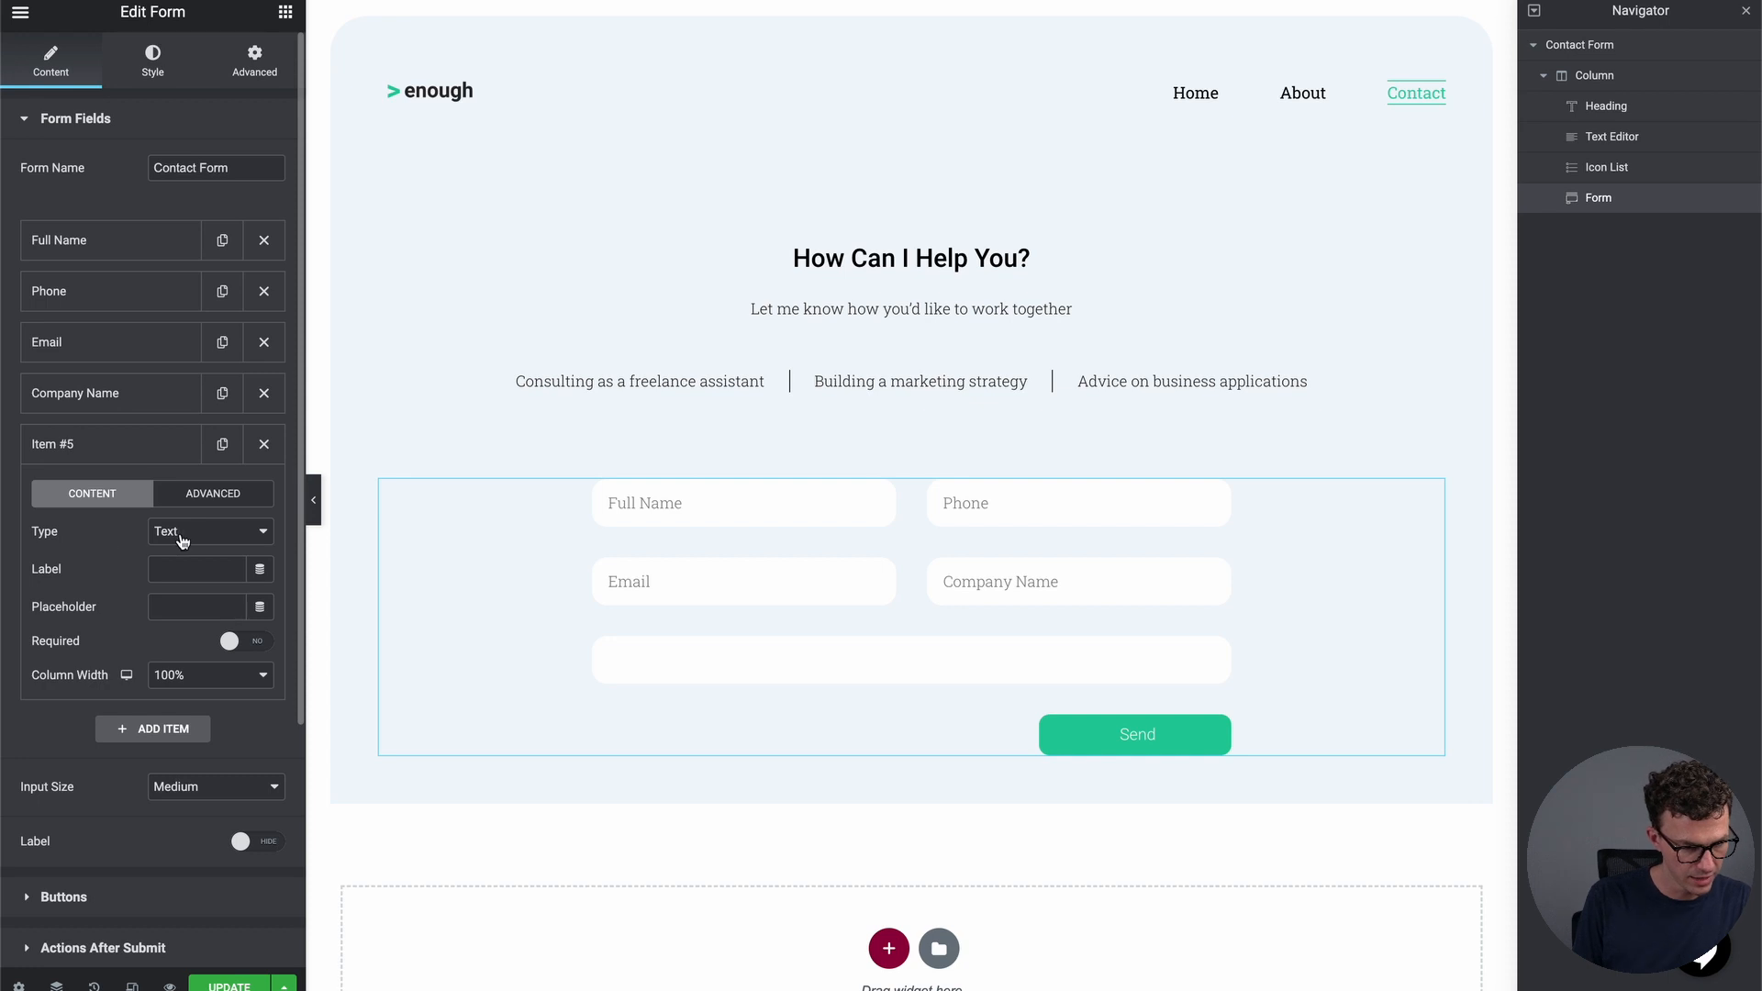
{"action": "left_click", "coordinate": [212, 566]}
{"action": "type", "text": "Message"}
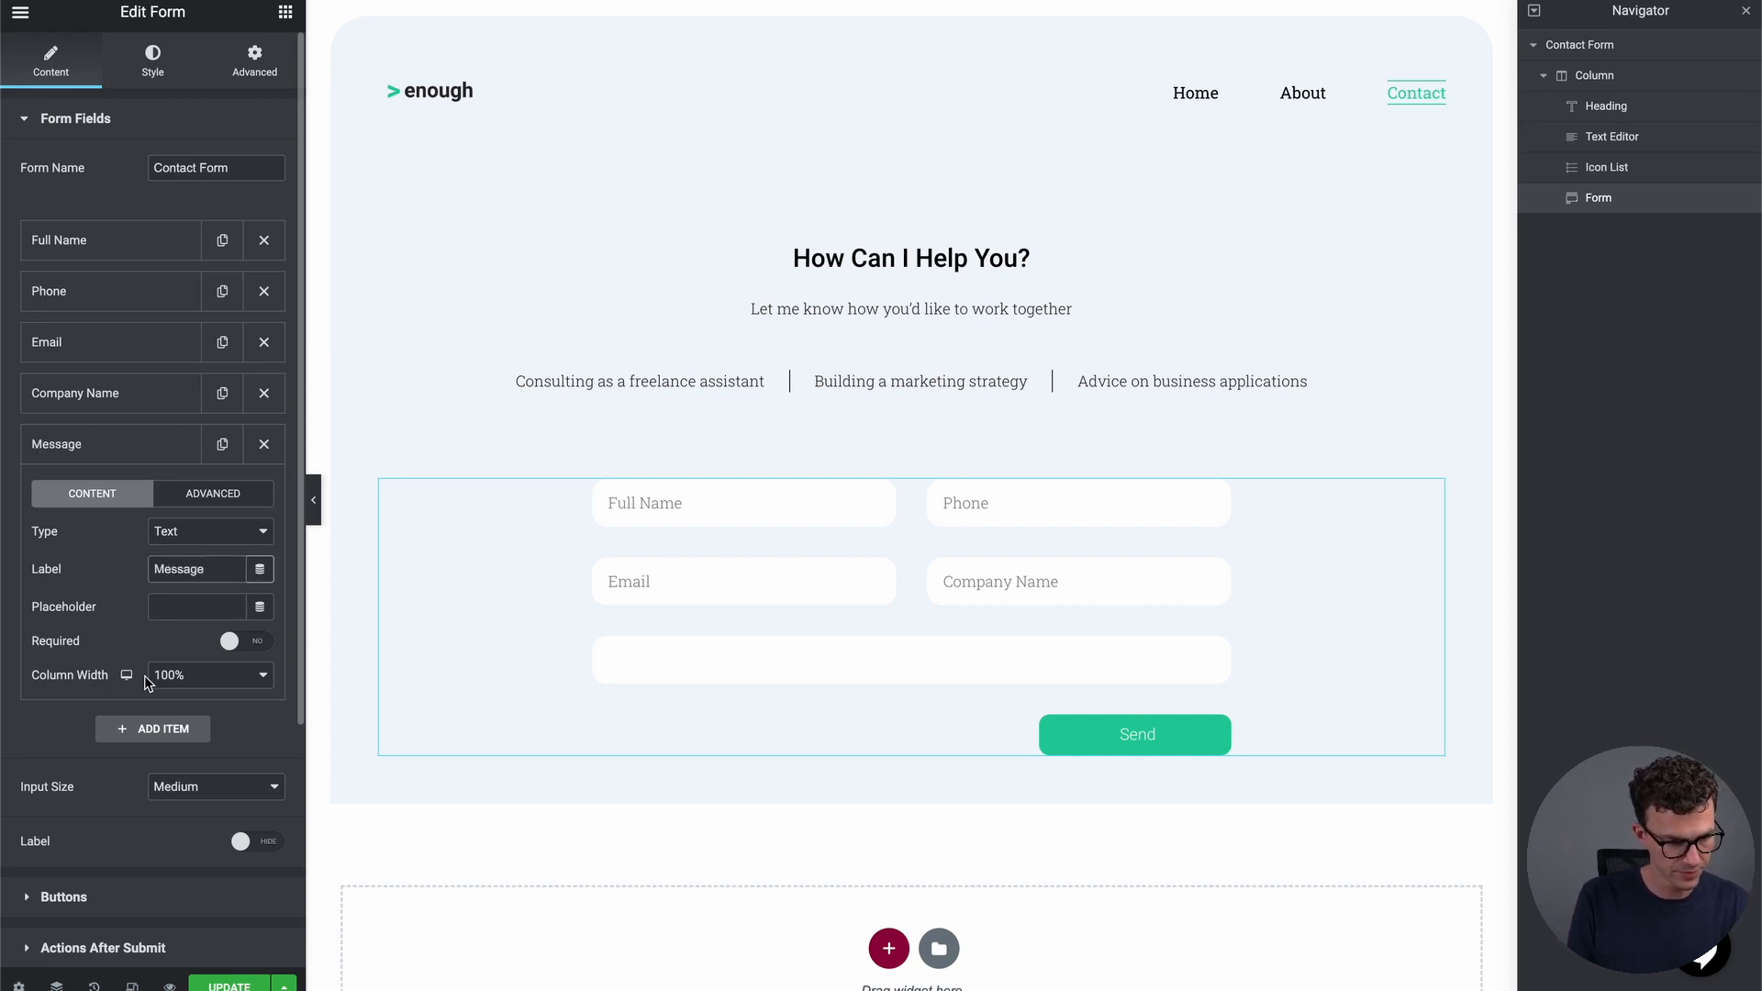
{"action": "left_click", "coordinate": [179, 608]}
{"action": "type", "text": "Message"}
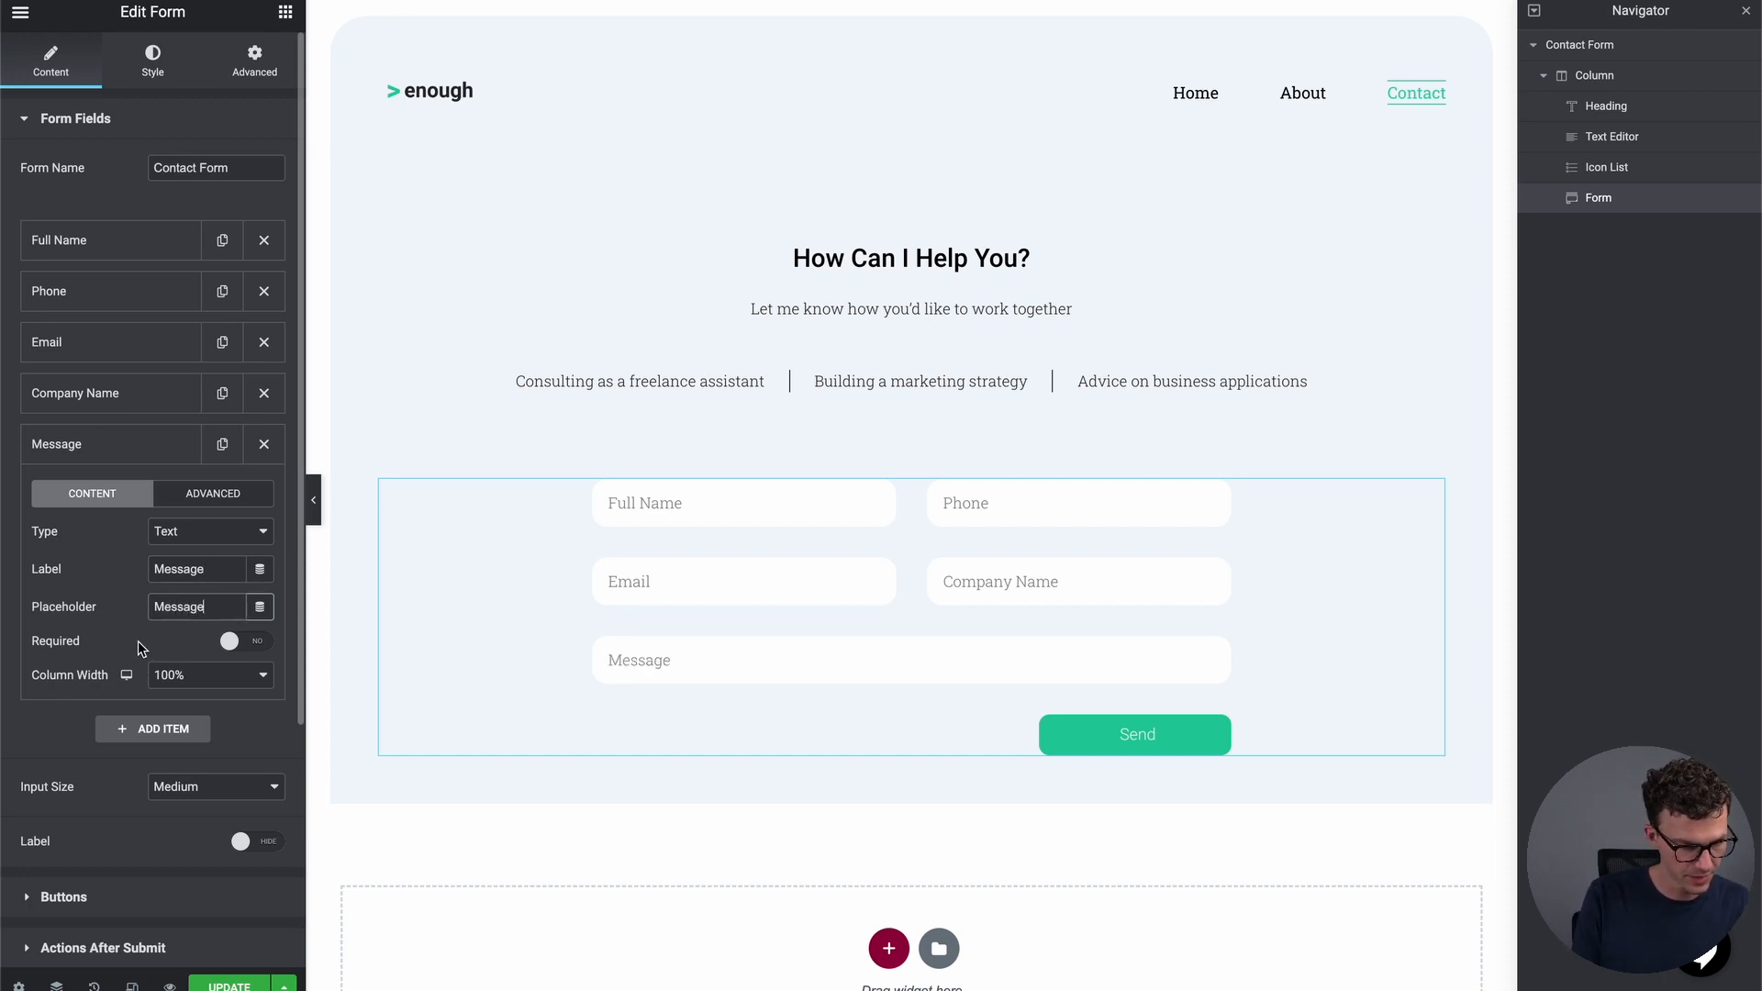
{"action": "scroll", "coordinate": [128, 569], "scroll_direction": "down", "scroll_amount": 1}
{"action": "left_click", "coordinate": [113, 491]}
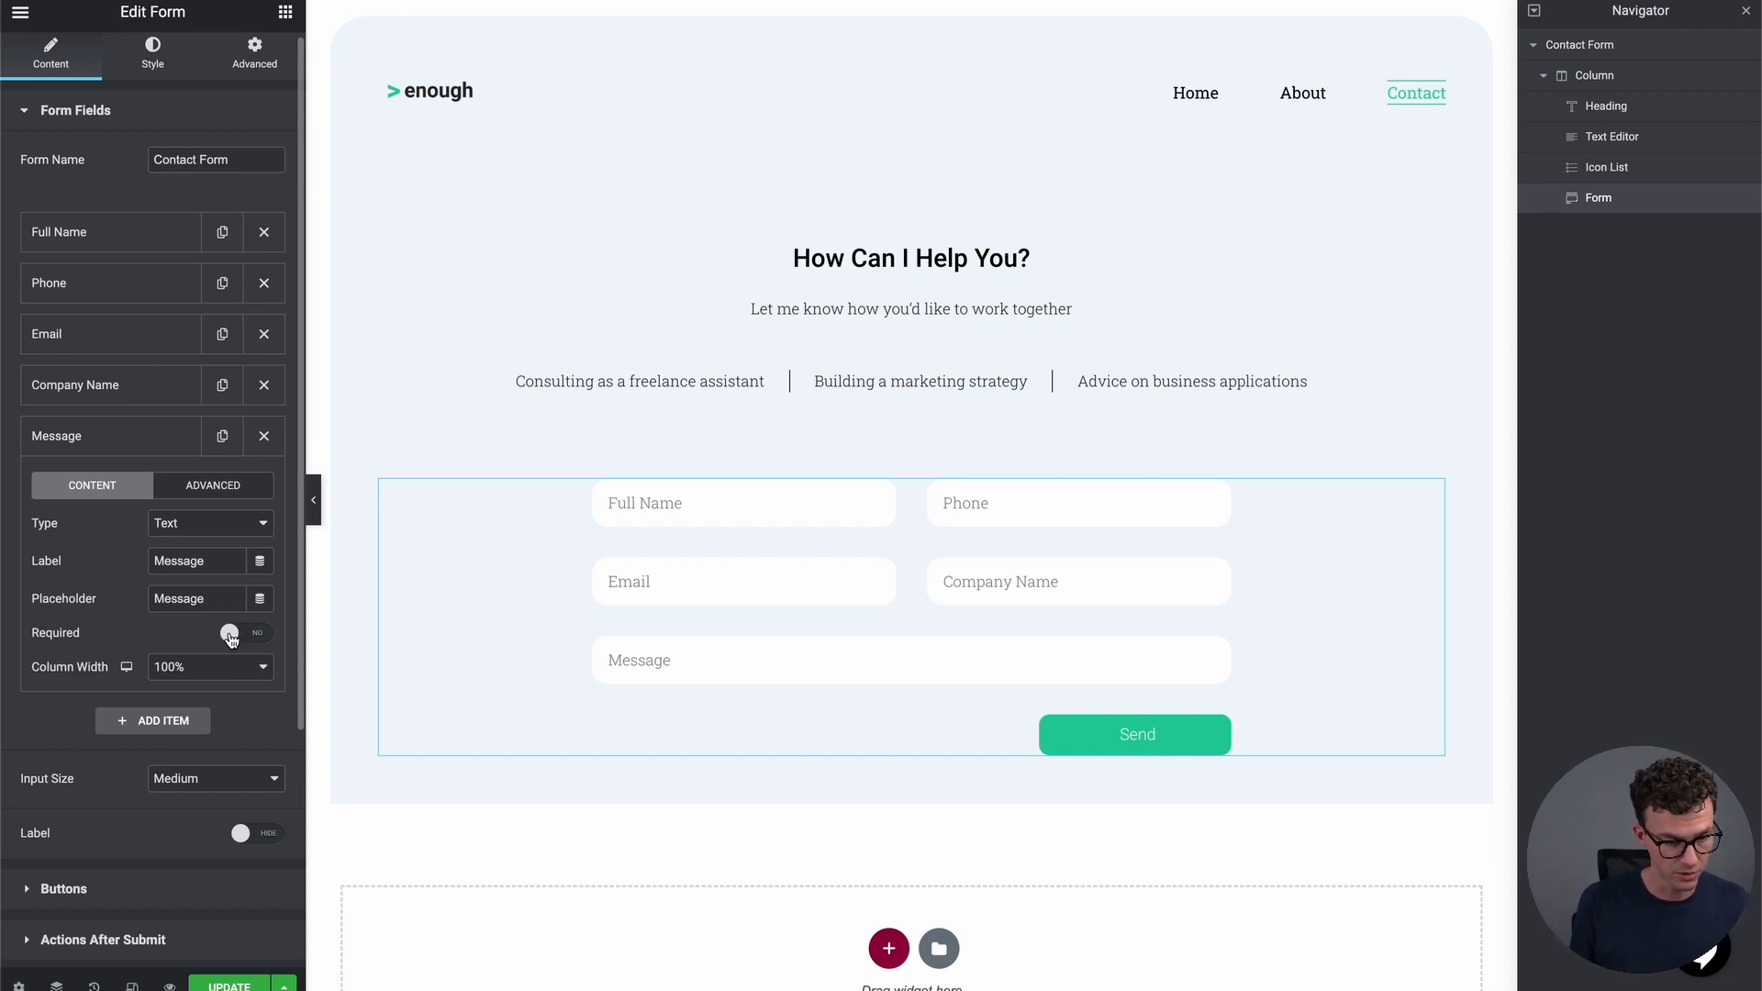
Make Company Name required, then review the Email, Phone and Full Name field settings
{"action": "left_click", "coordinate": [110, 385]}
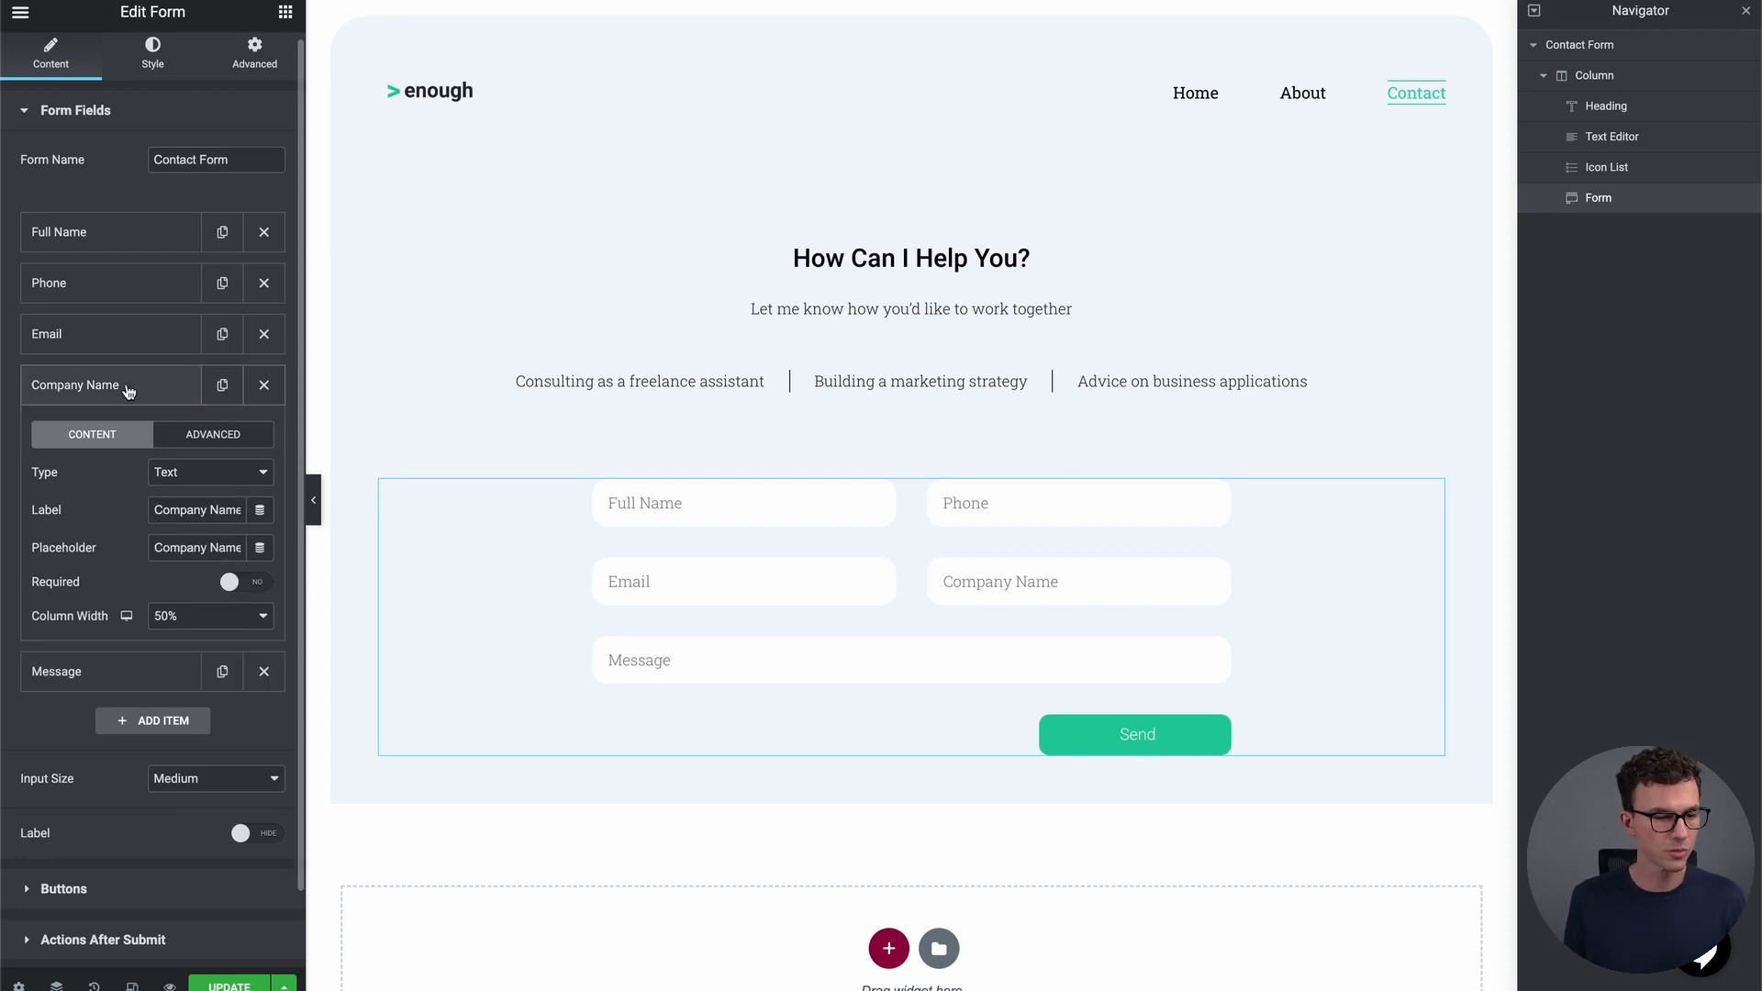
{"action": "left_click", "coordinate": [259, 584]}
{"action": "left_click", "coordinate": [126, 336]}
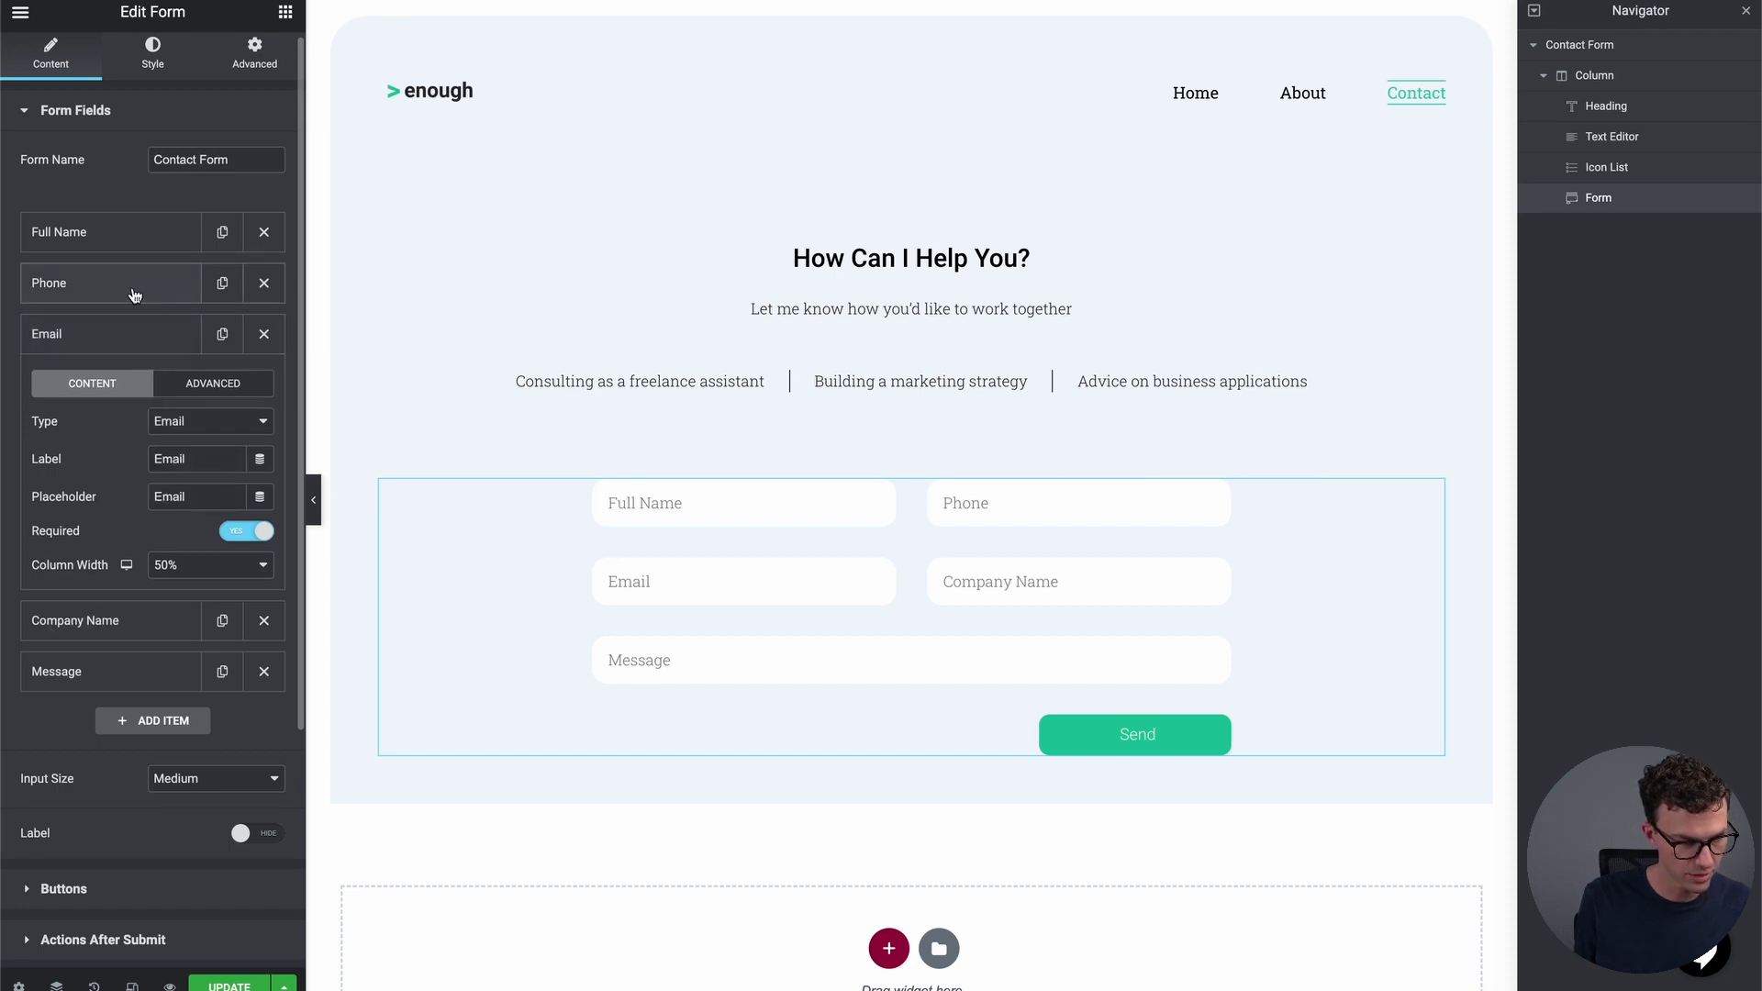
{"action": "left_click", "coordinate": [133, 286]}
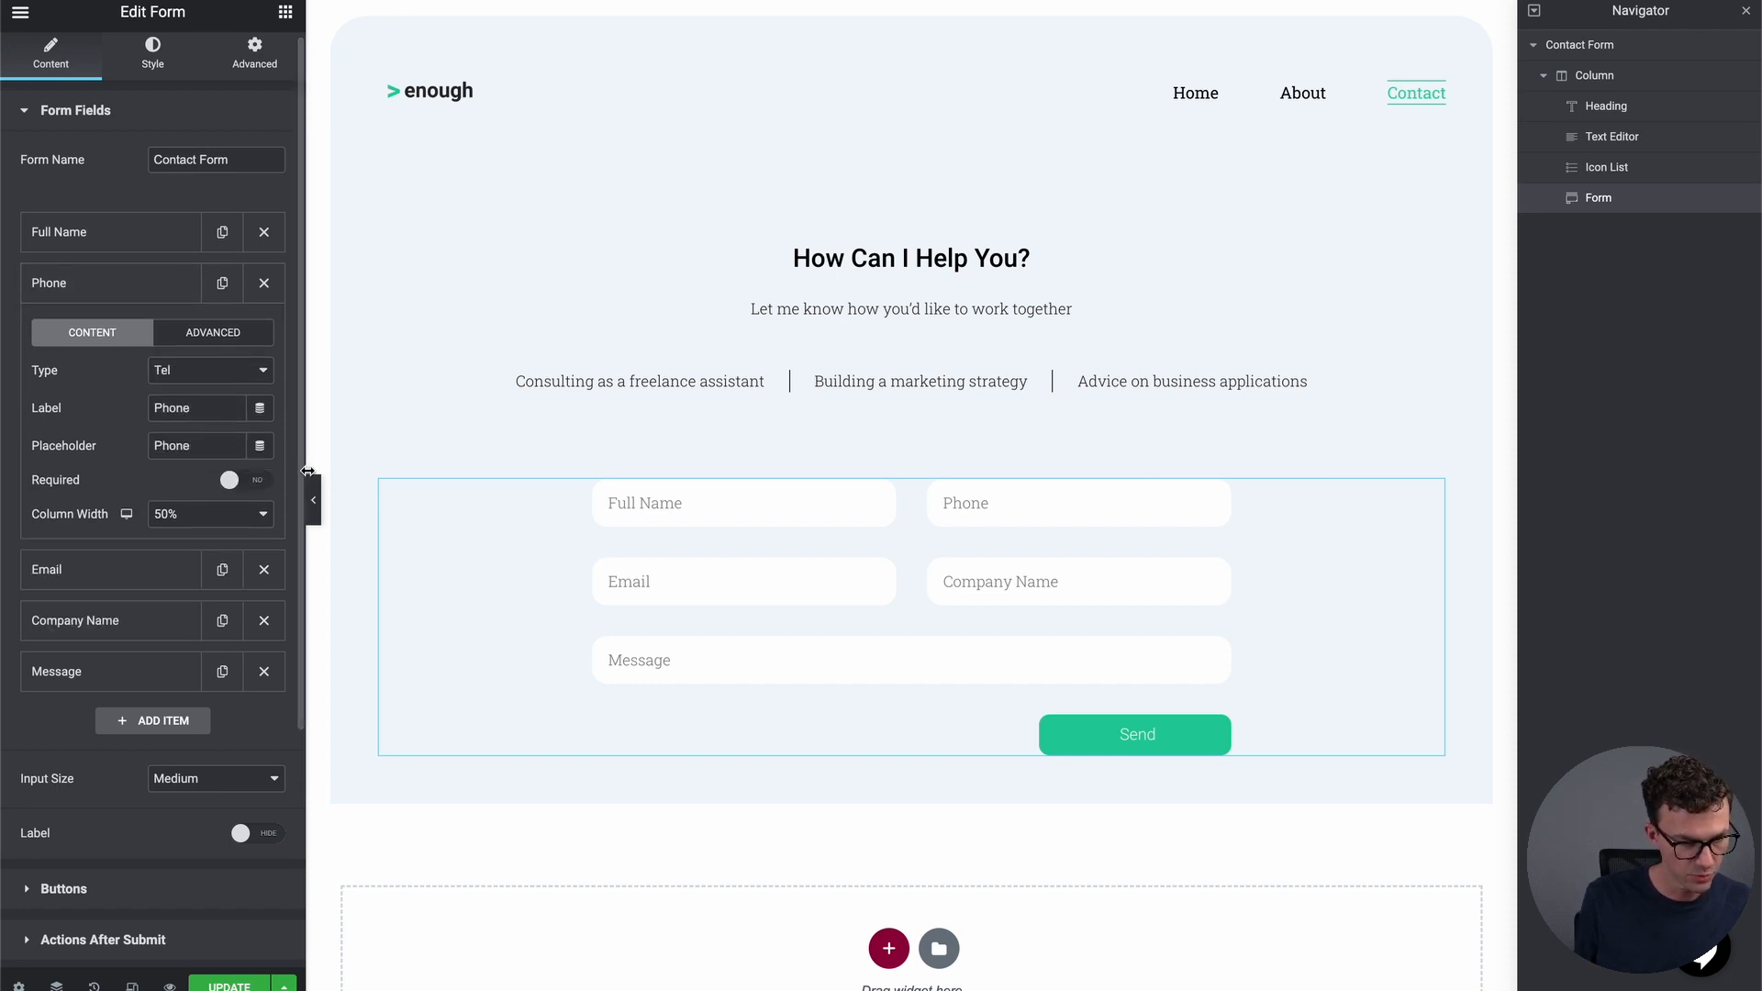
{"action": "left_click", "coordinate": [122, 237]}
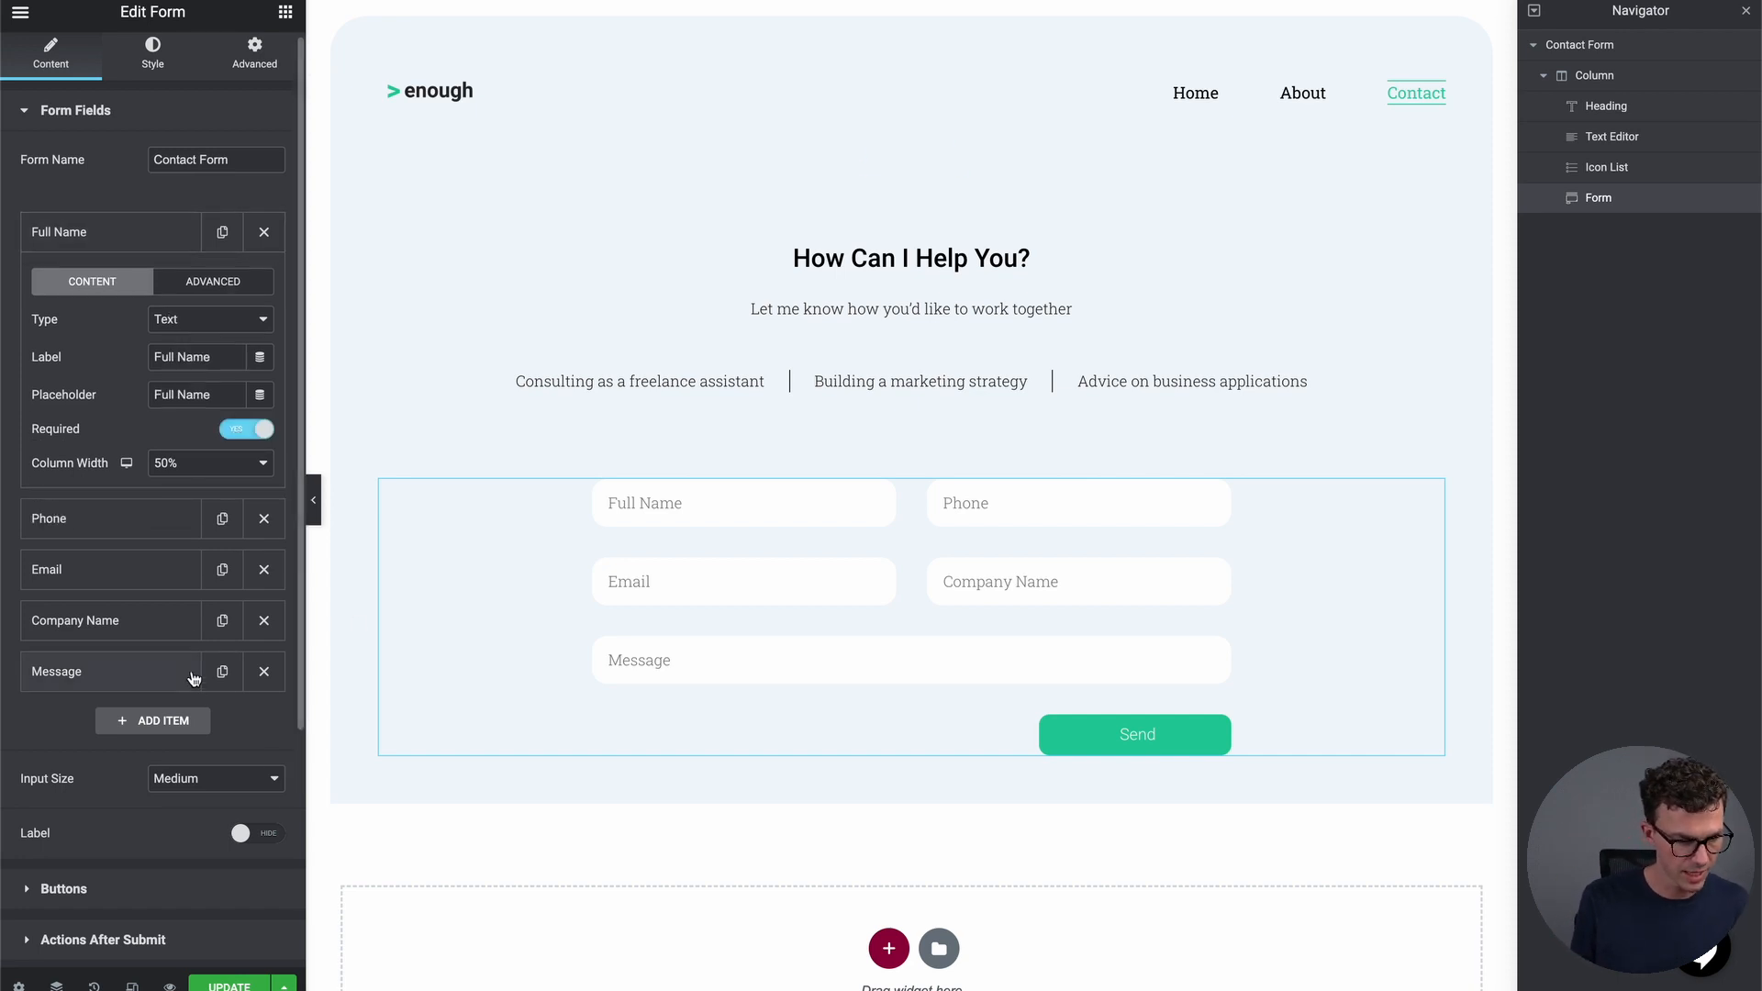
{"action": "scroll", "coordinate": [208, 587], "scroll_direction": "down", "scroll_amount": 4}
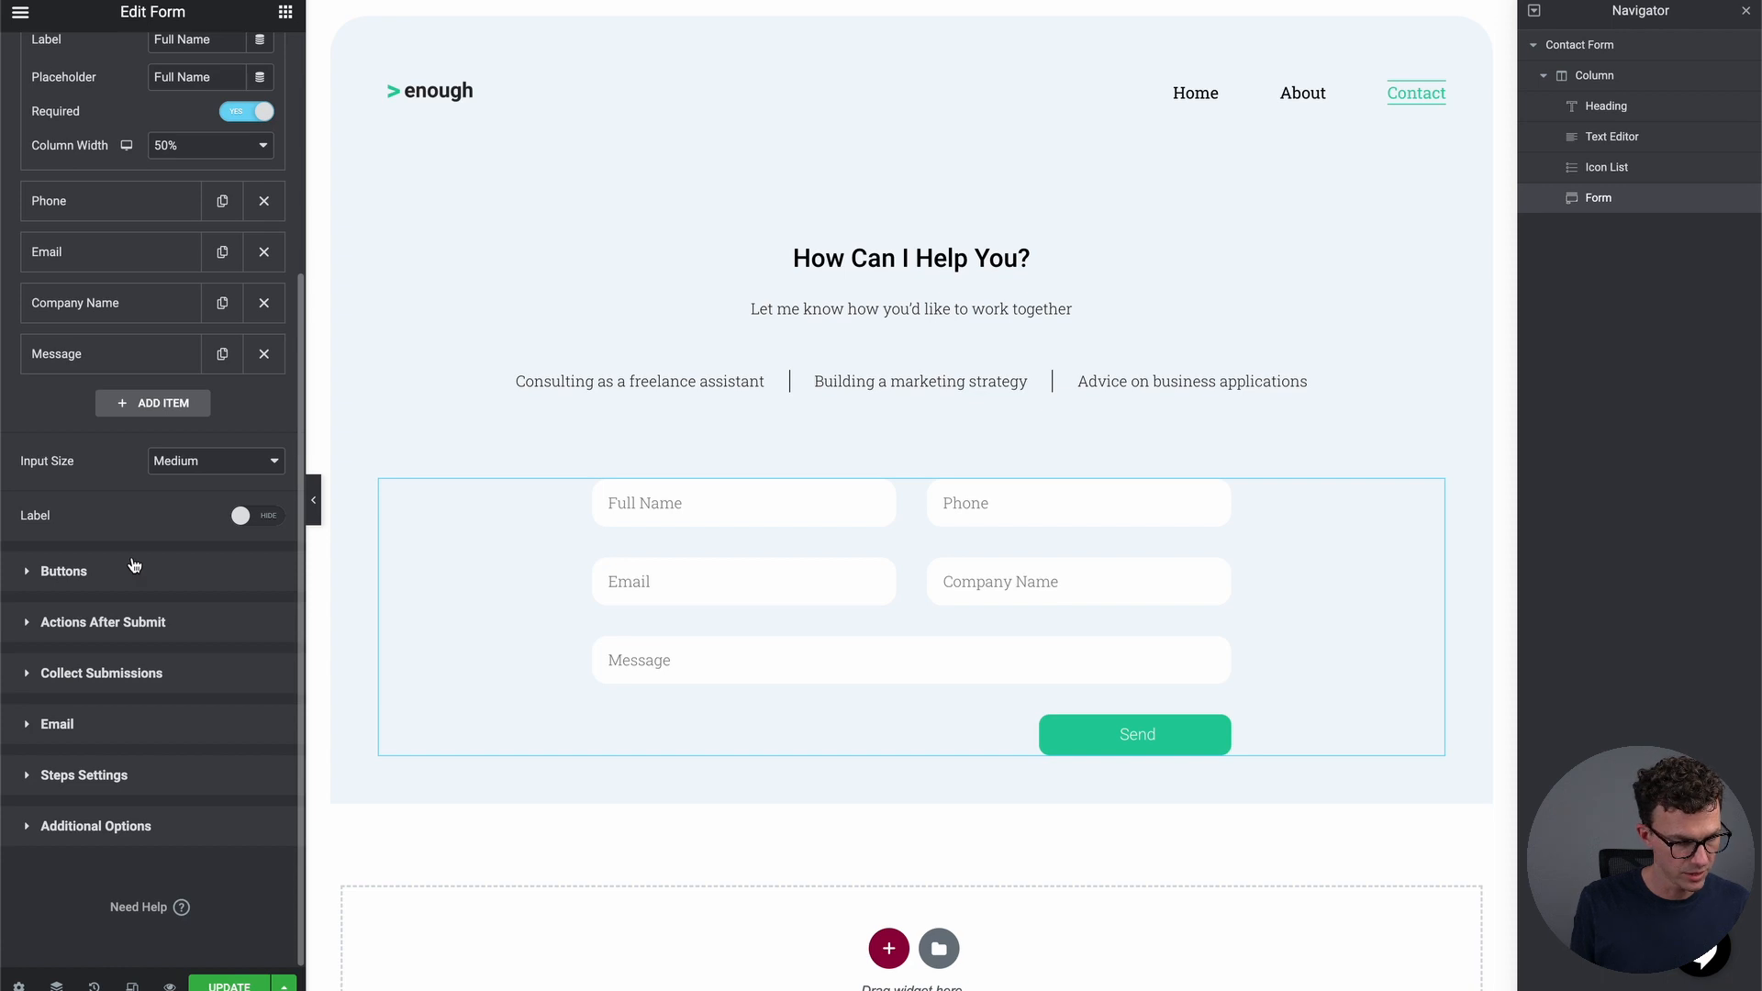
Set the Send button's alignment to Left
{"action": "left_click", "coordinate": [138, 575]}
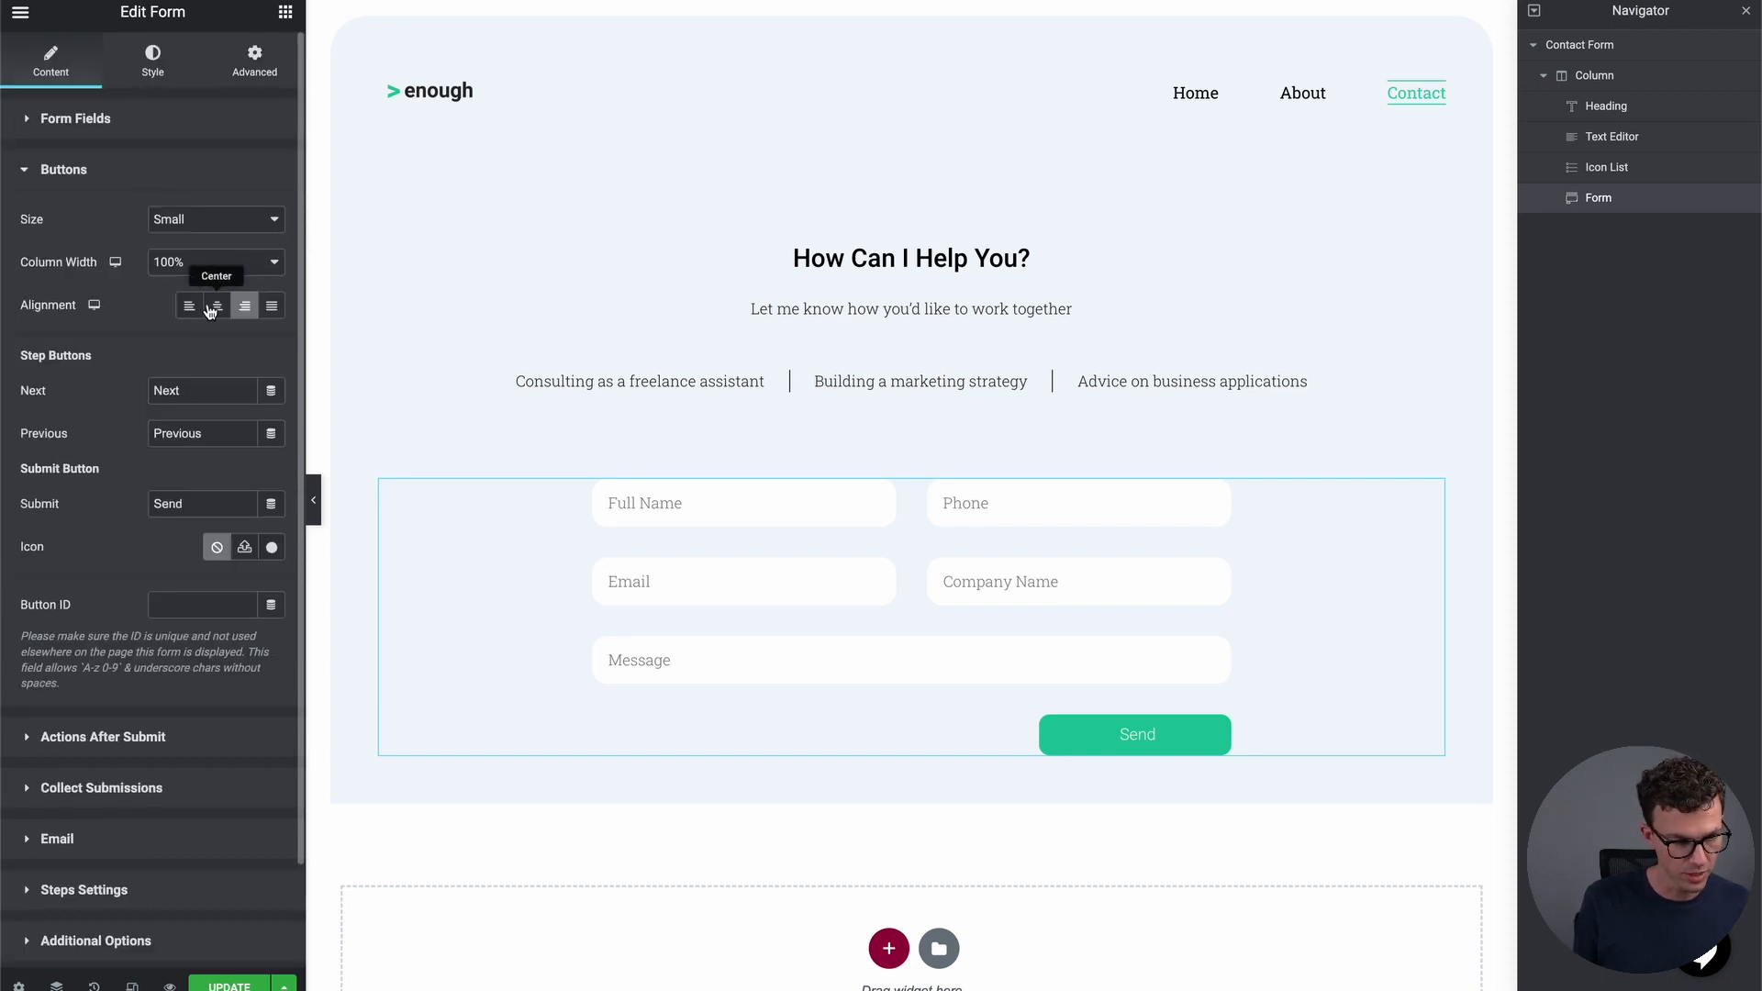
{"action": "left_click", "coordinate": [216, 310]}
{"action": "left_click", "coordinate": [190, 306]}
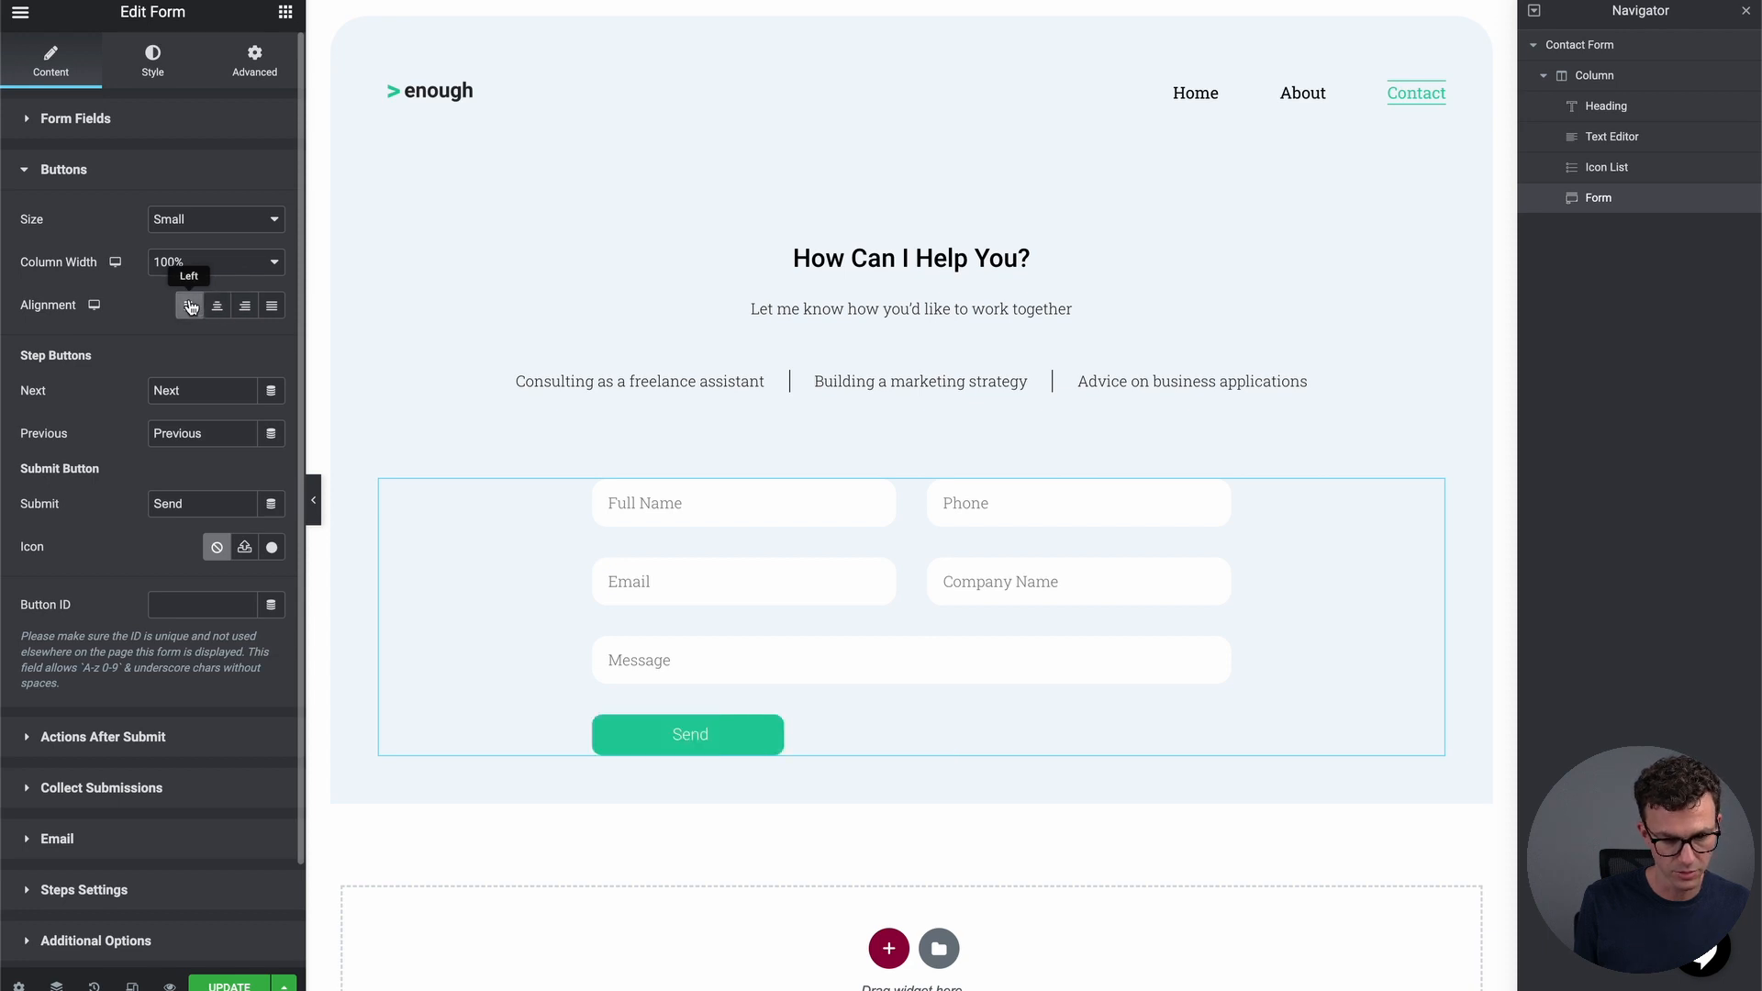
Review the Actions After Submit and Collect Submissions settings
{"action": "scroll", "coordinate": [210, 535], "scroll_direction": "down", "scroll_amount": 1}
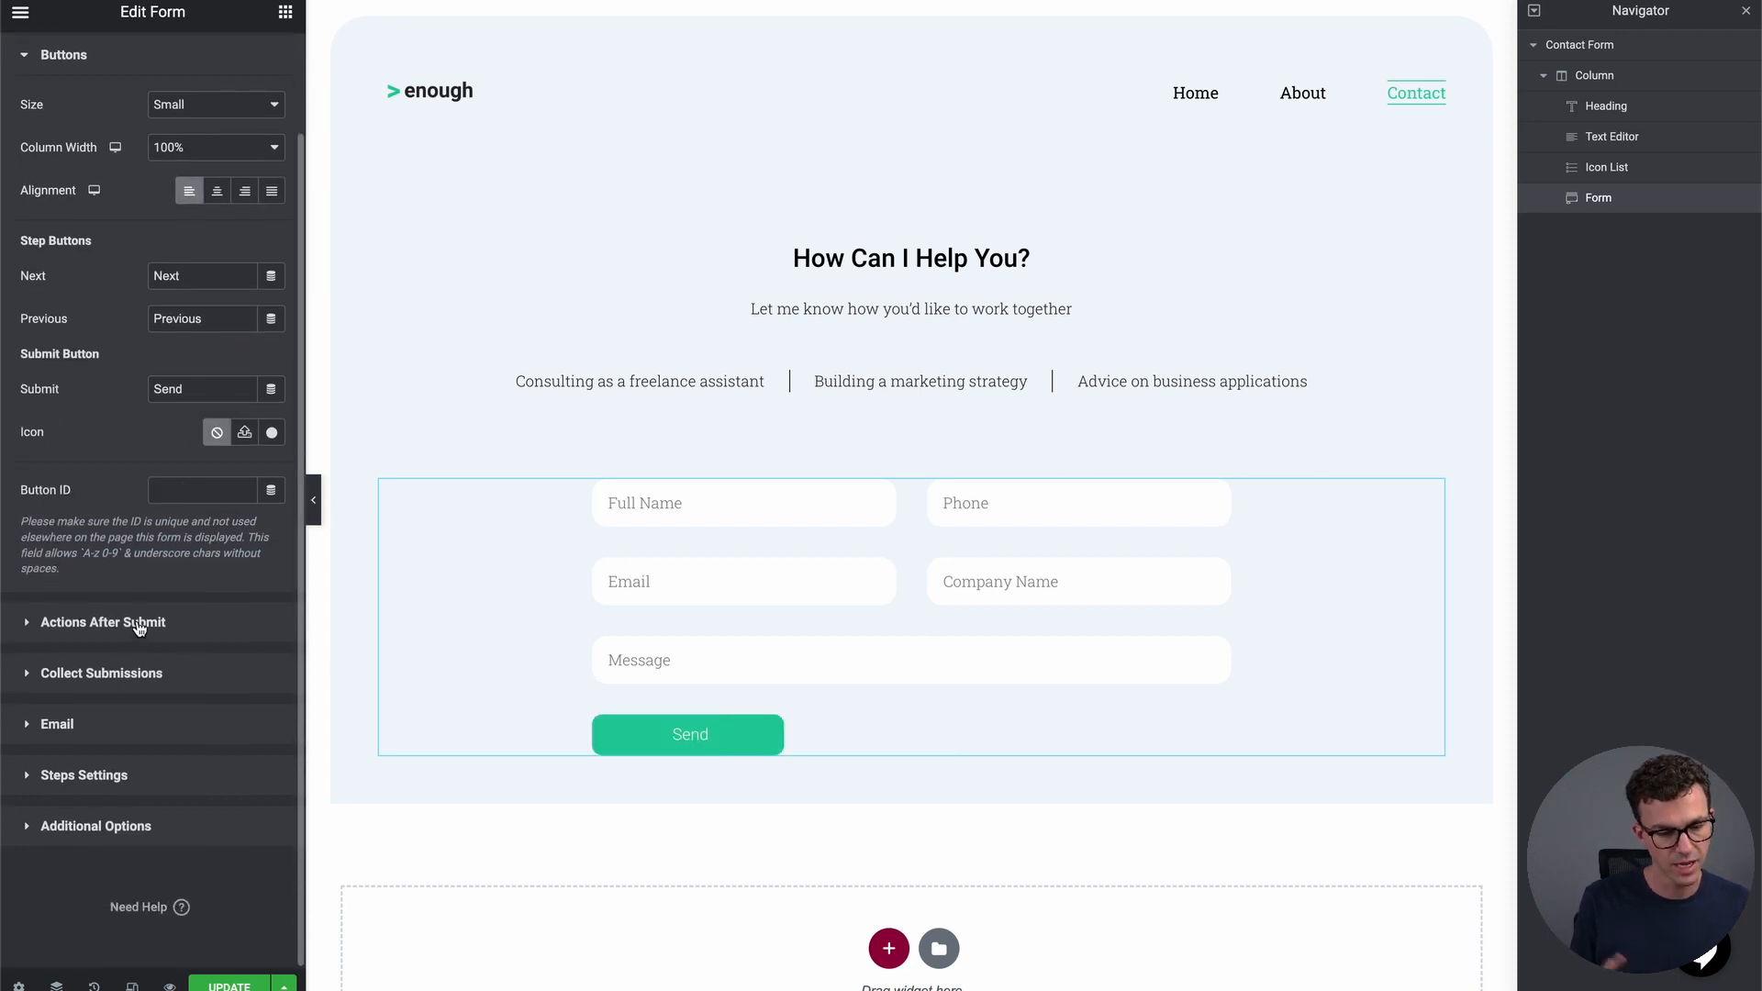
{"action": "left_click", "coordinate": [138, 624]}
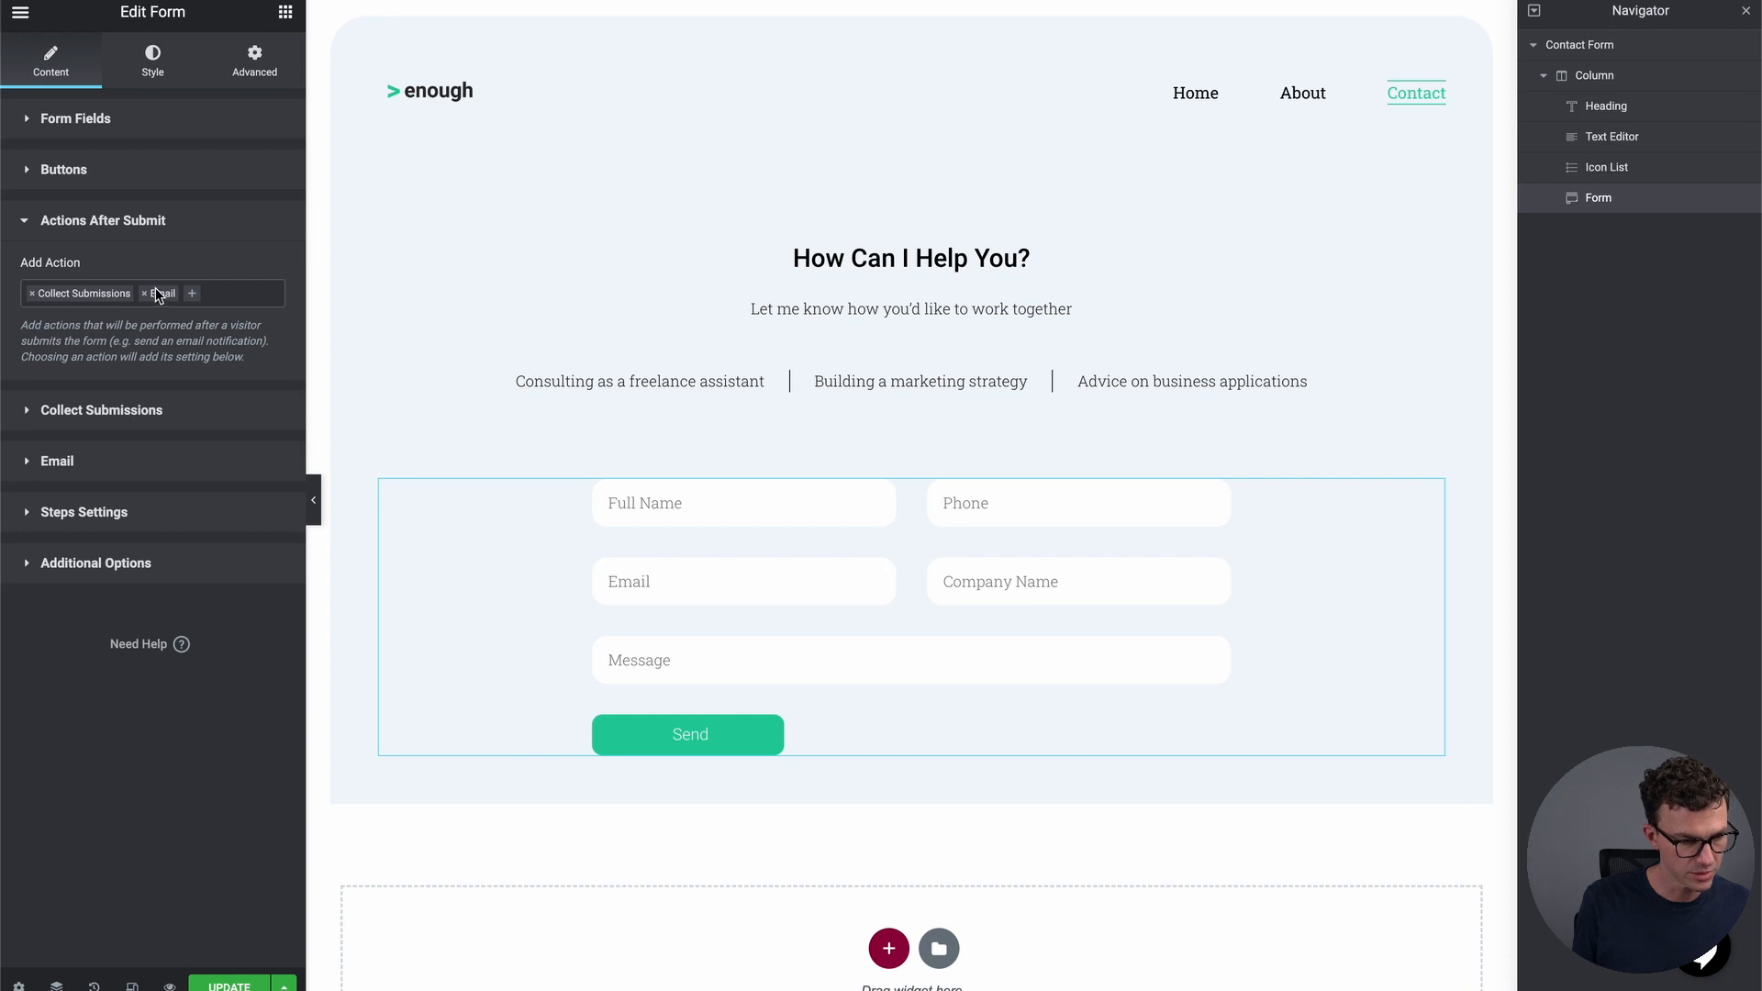
{"action": "left_click", "coordinate": [126, 415]}
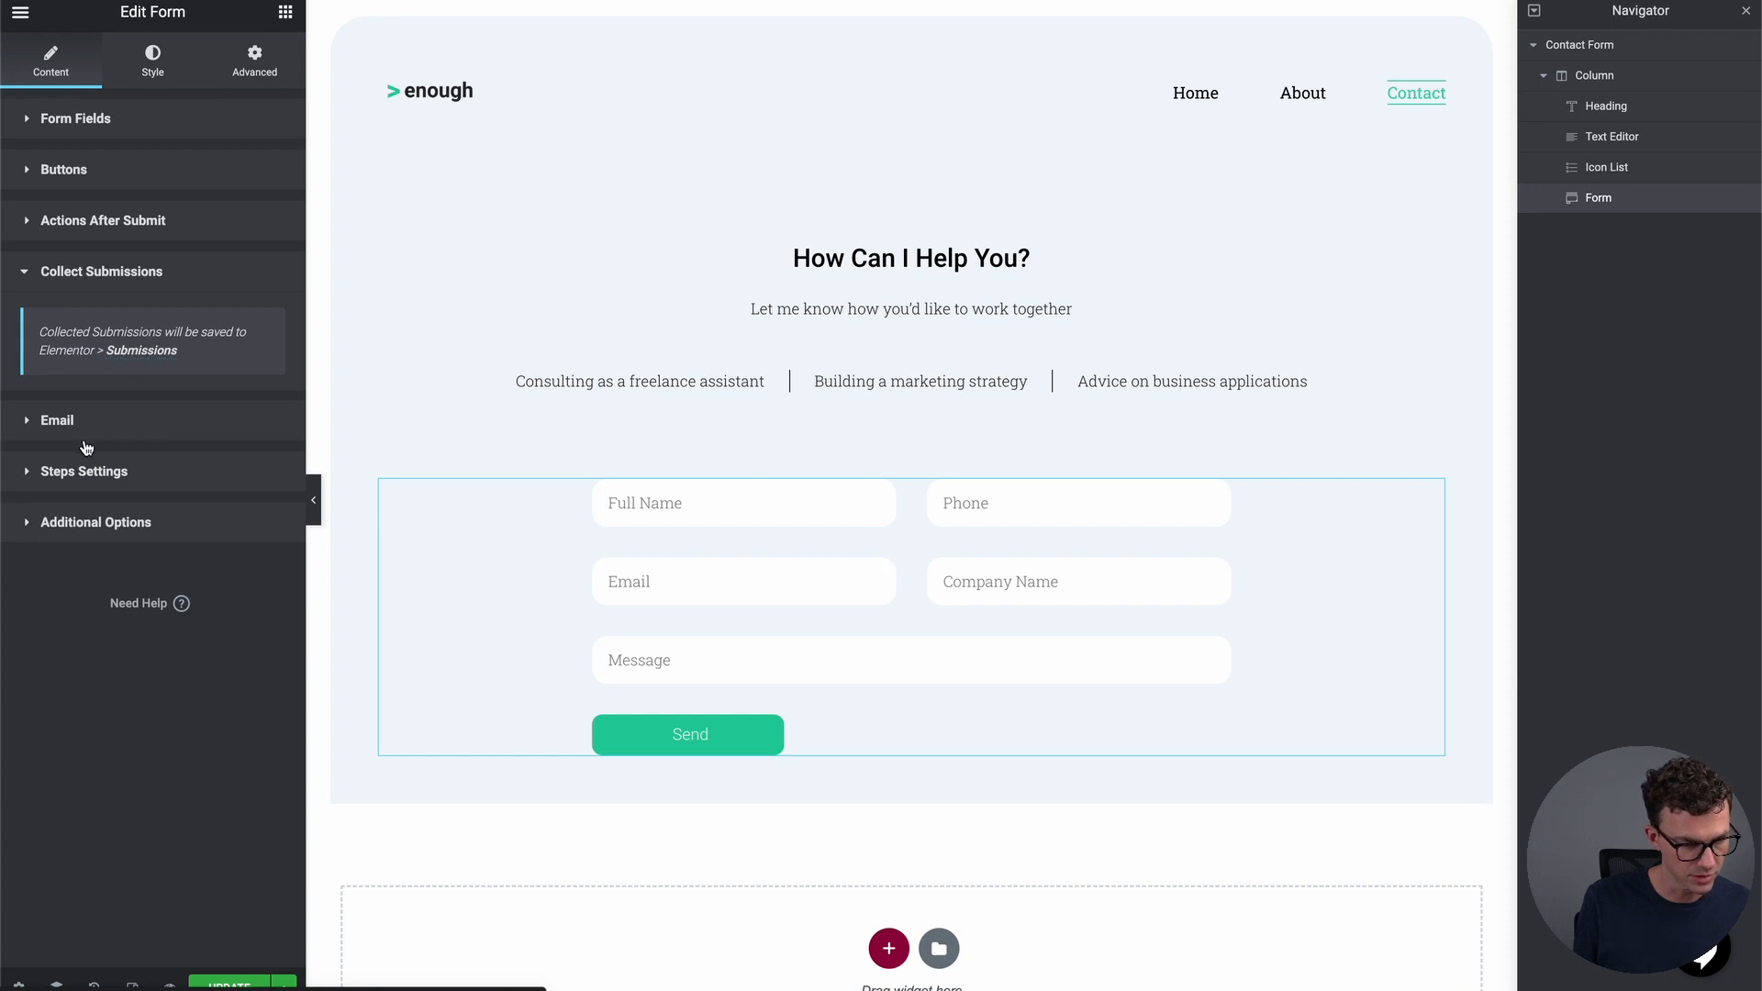
Replace the notification To address, set the From Email name to 'hello', and exit to the dashboard
{"action": "left_click", "coordinate": [96, 428]}
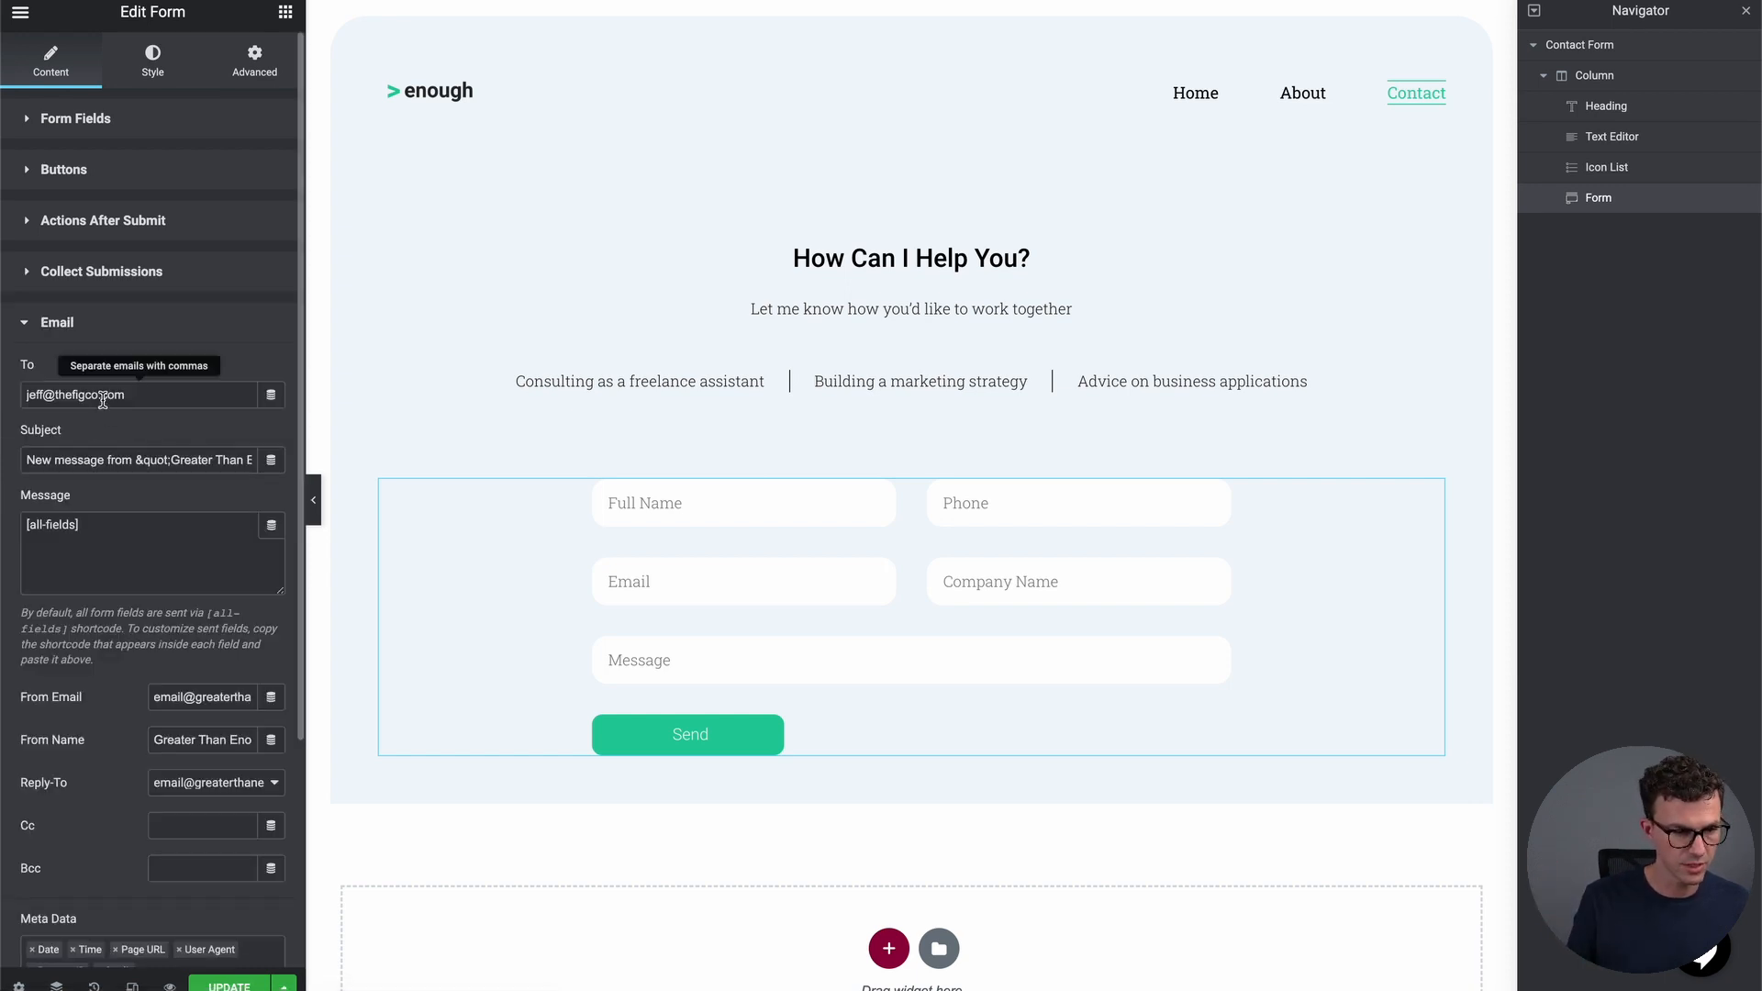
{"action": "triple_click", "coordinate": [104, 396]}
{"action": "type", "text": "hello"}
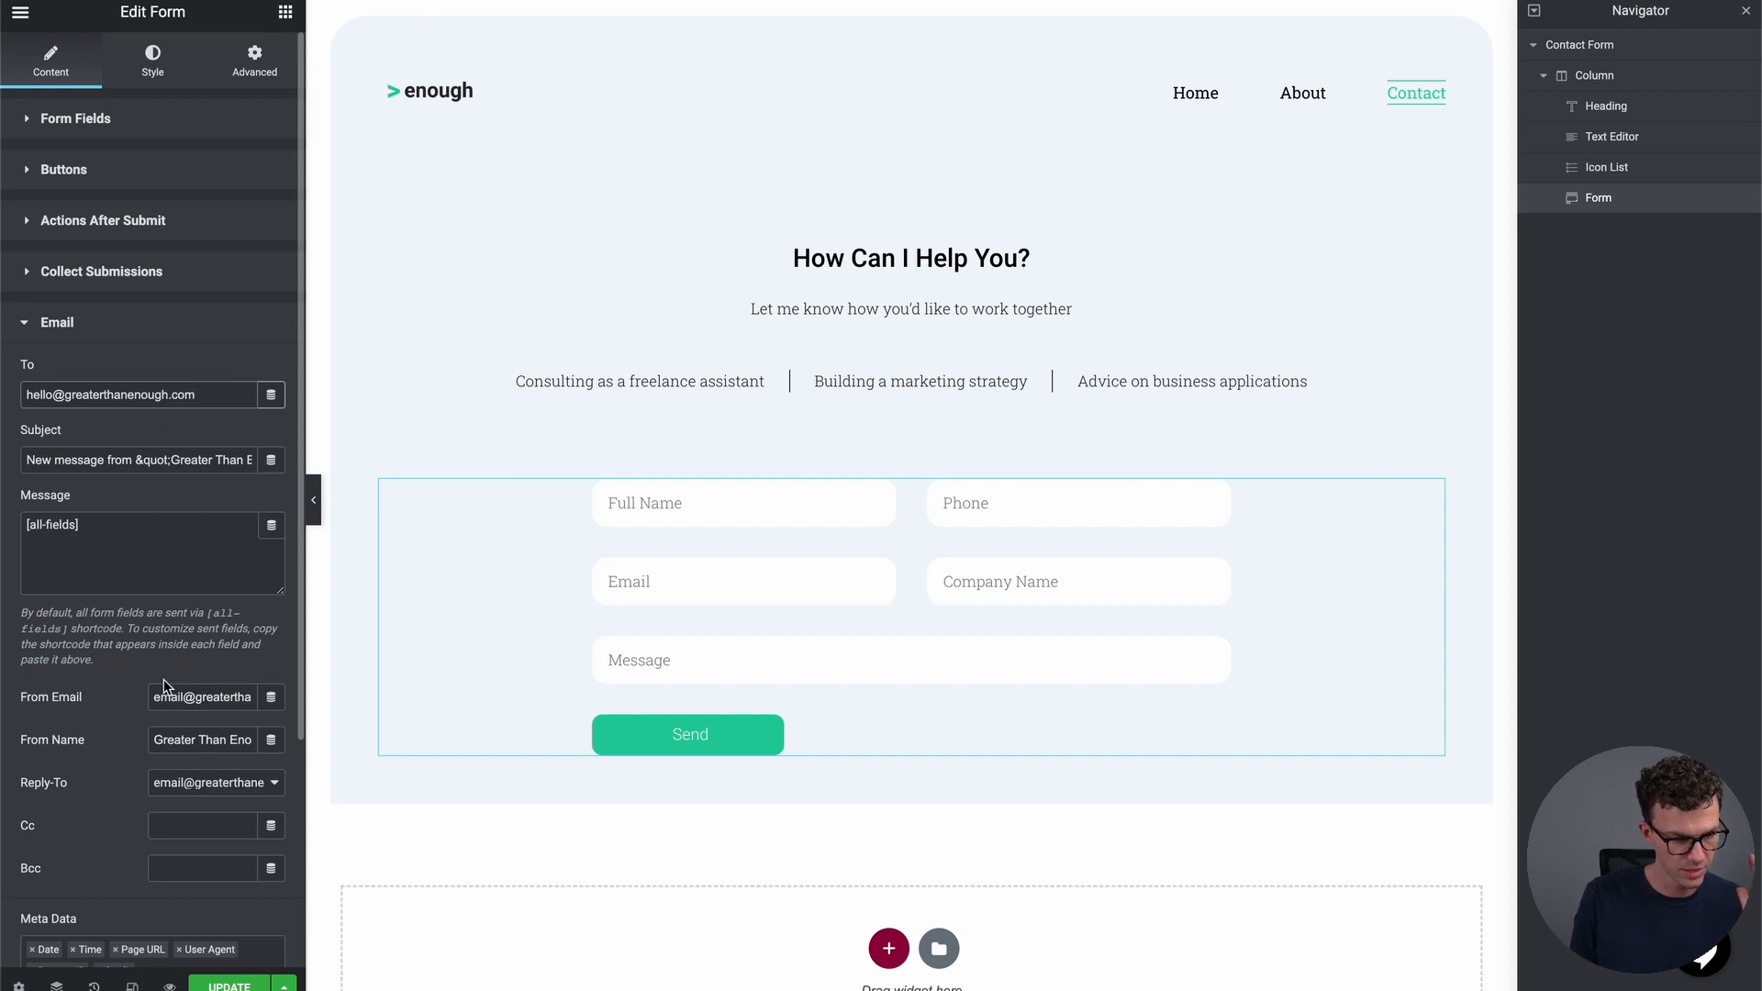
{"action": "left_click", "coordinate": [183, 698]}
{"action": "double_click", "coordinate": [183, 698]}
{"action": "type", "text": "hello"}
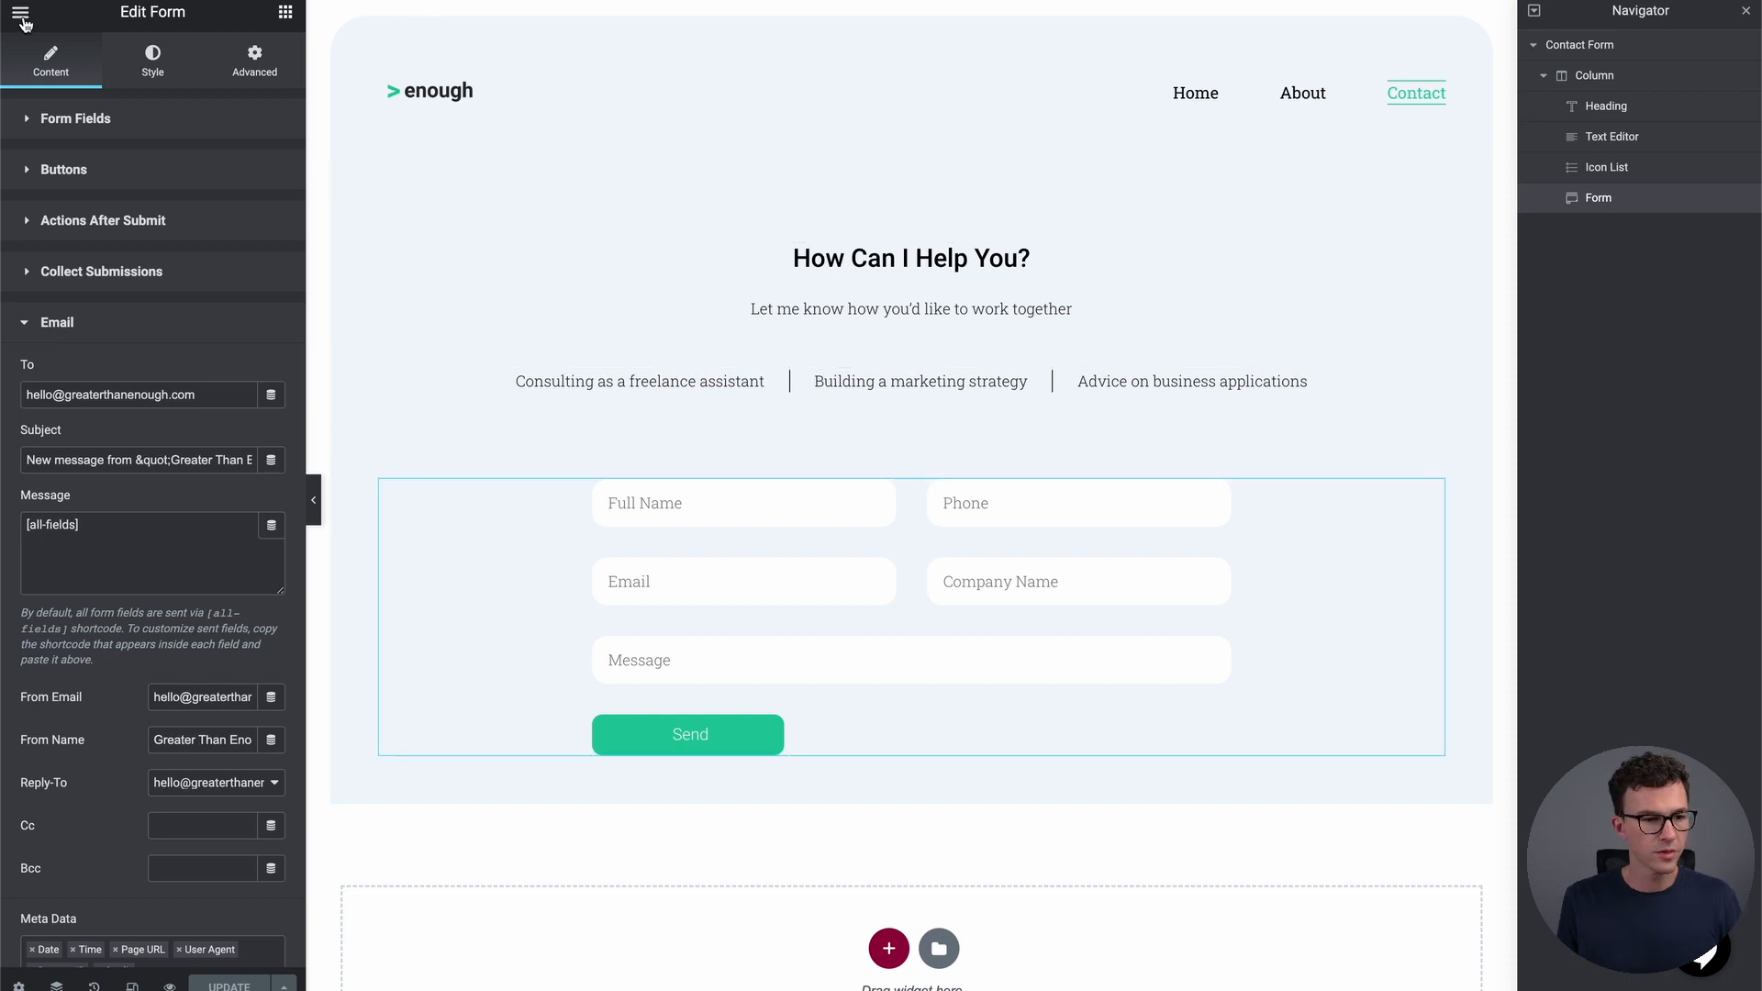
{"action": "left_click", "coordinate": [21, 15]}
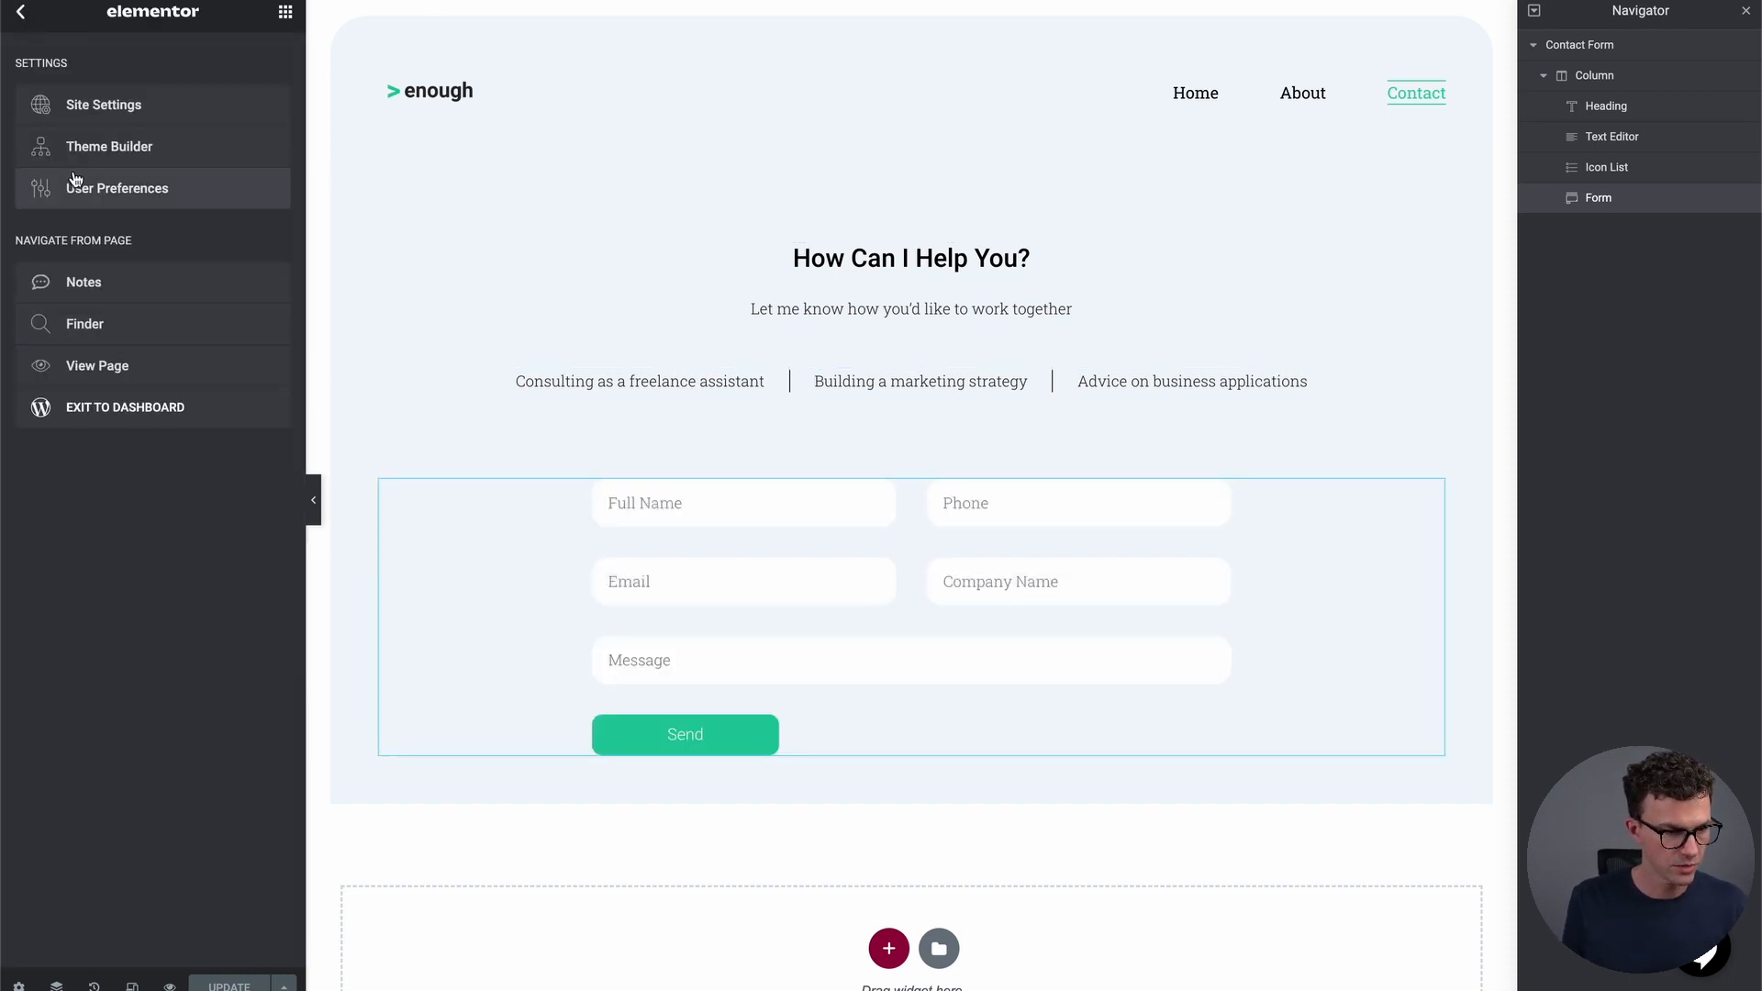
{"action": "left_click", "coordinate": [122, 407]}
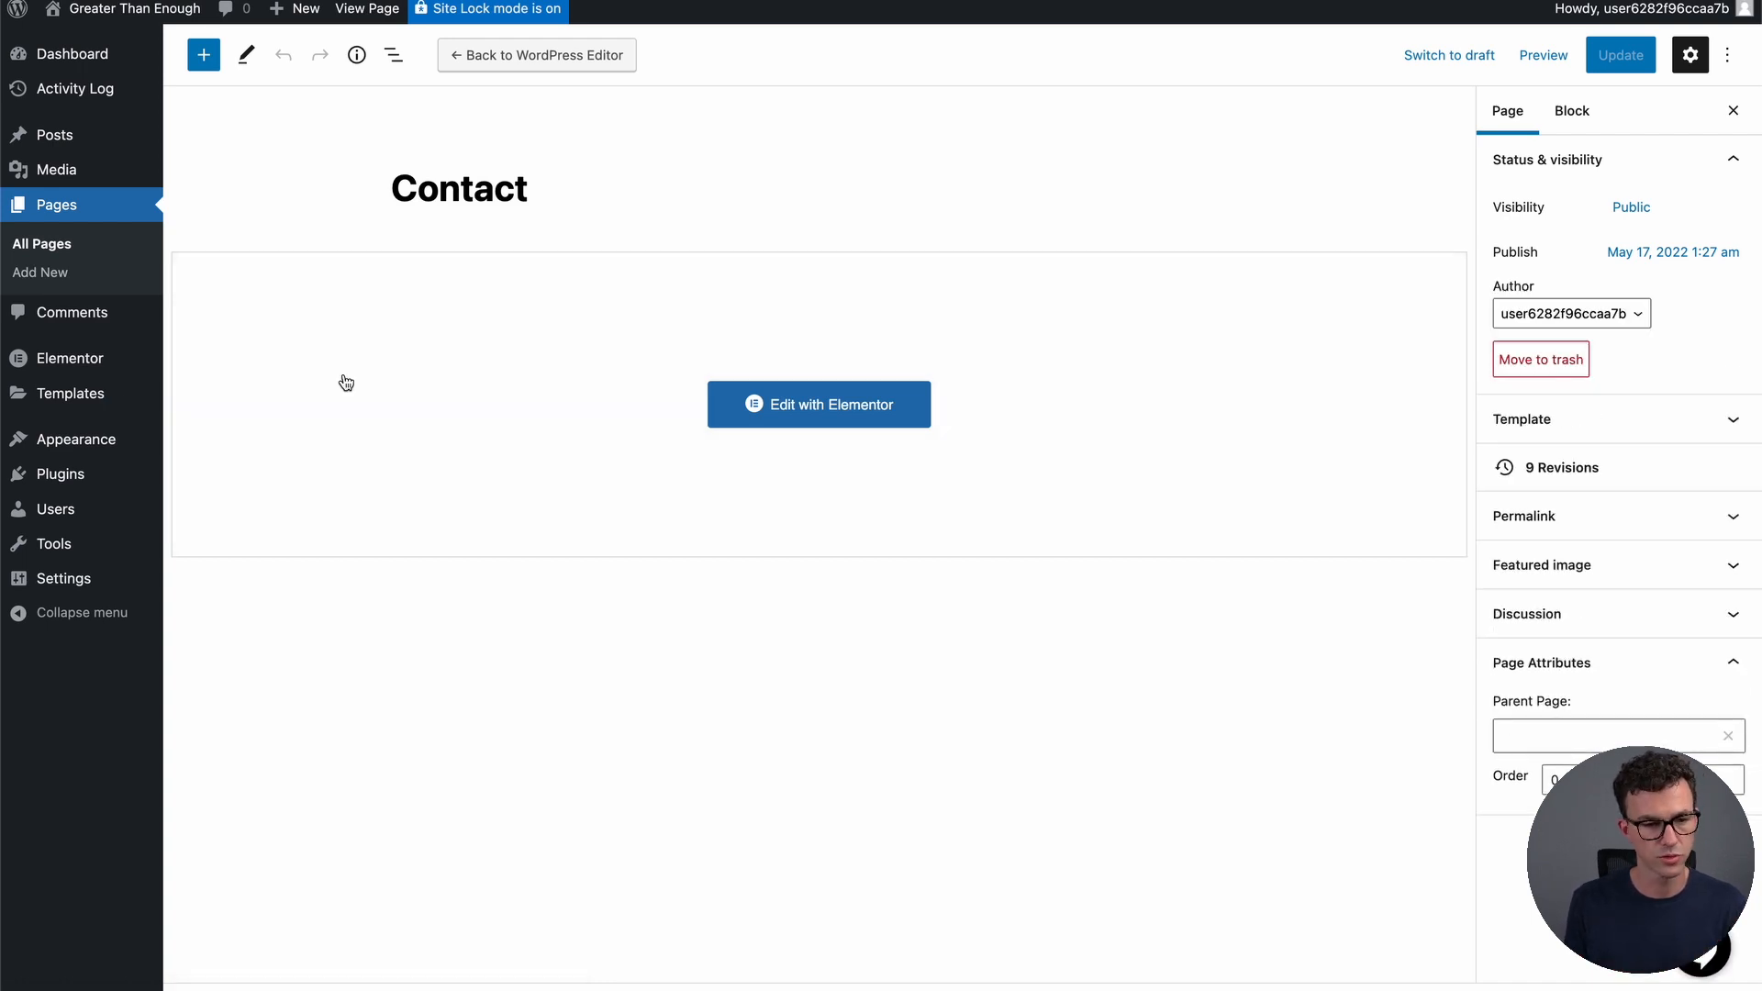
In All Posts, bulk-trash every checked post except Rock and Roll Blog!
{"action": "left_click", "coordinate": [52, 212]}
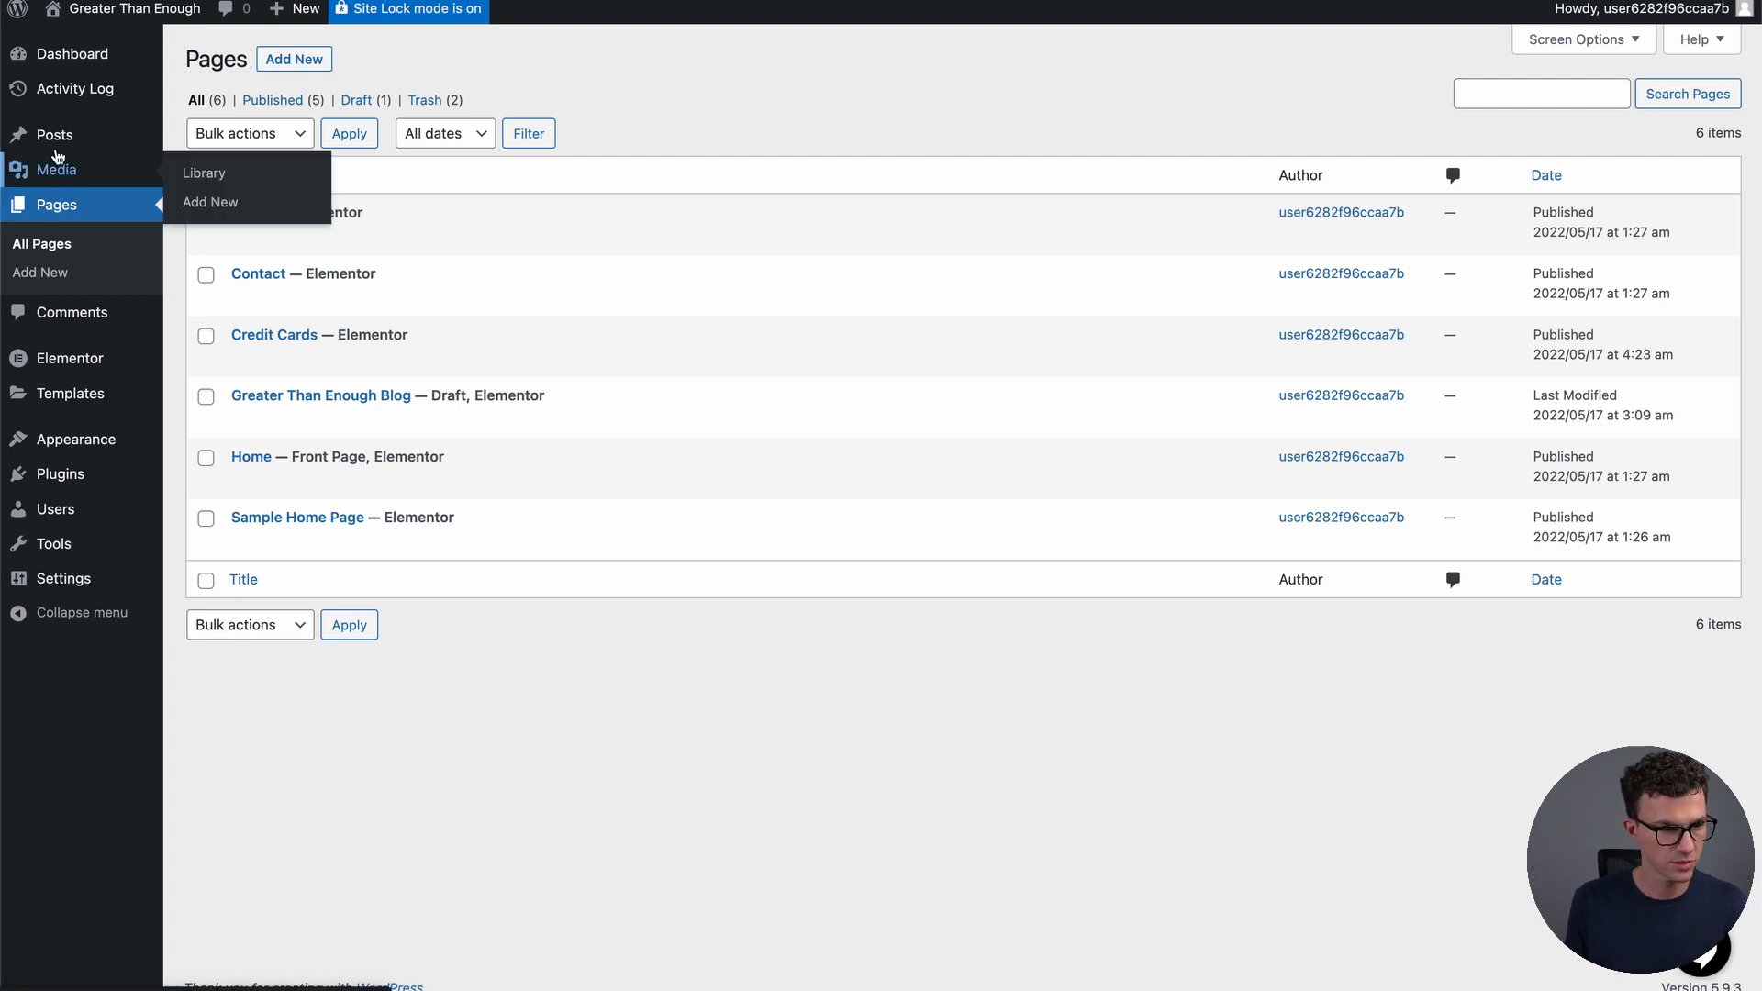
{"action": "mouse_move", "coordinate": [57, 150]}
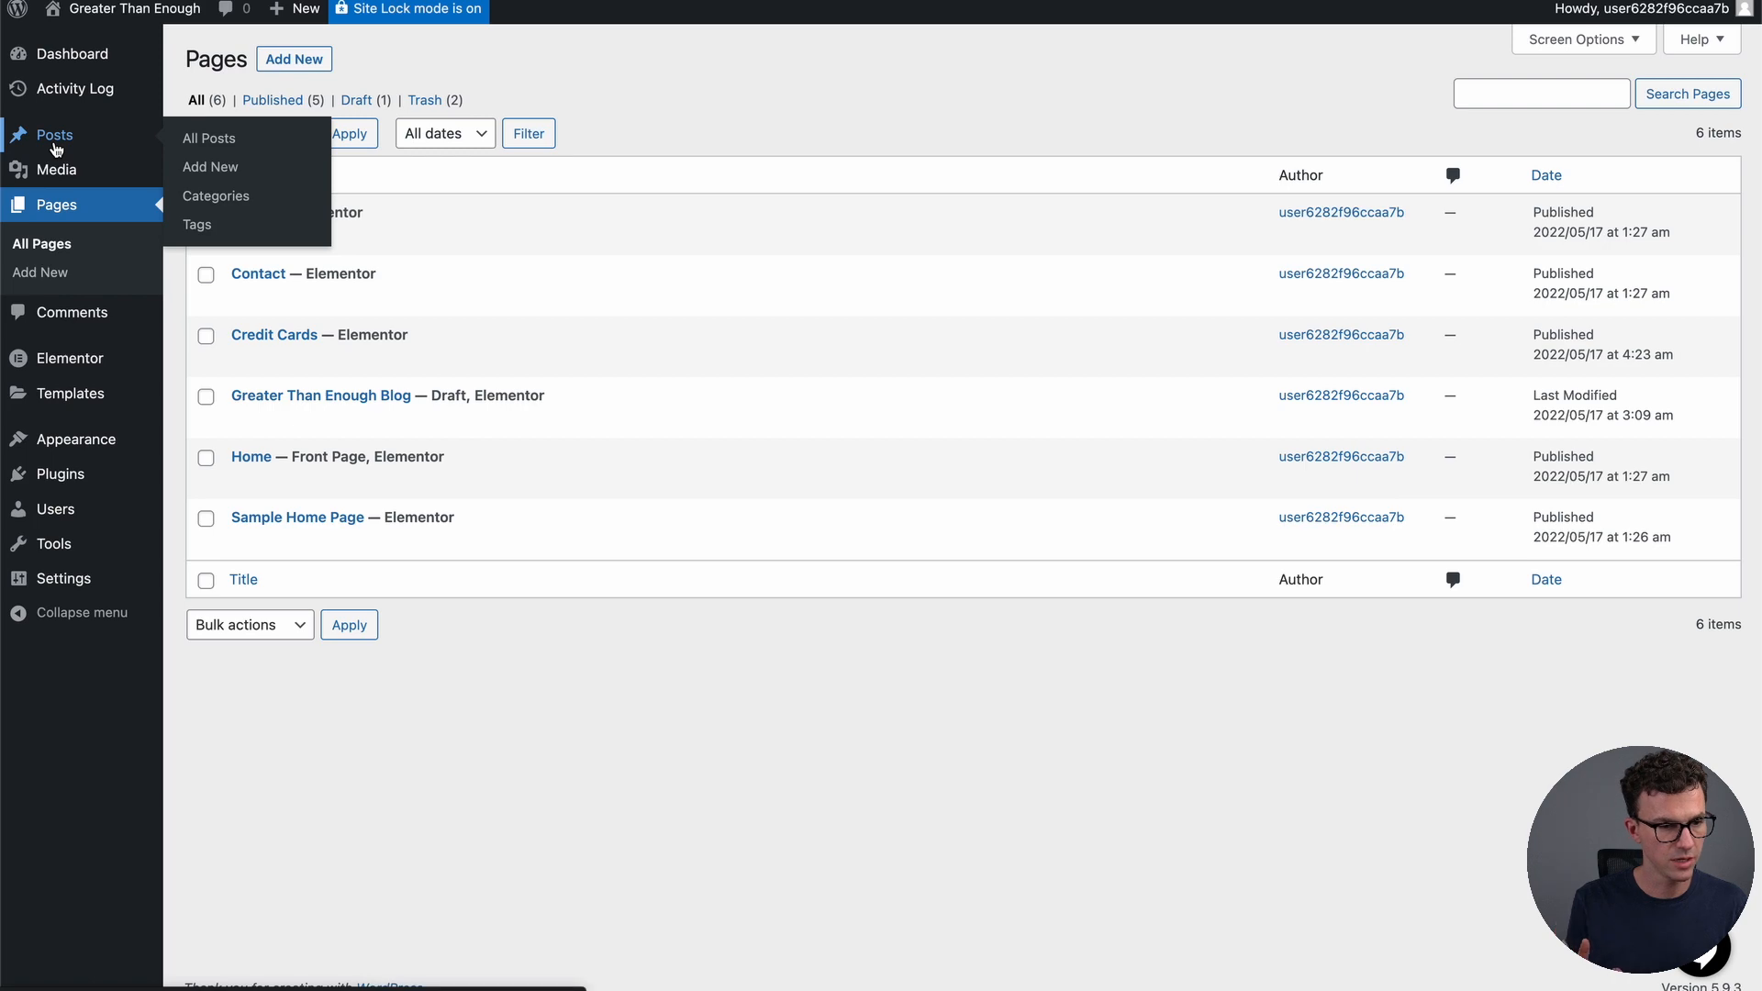
{"action": "left_click", "coordinate": [57, 147]}
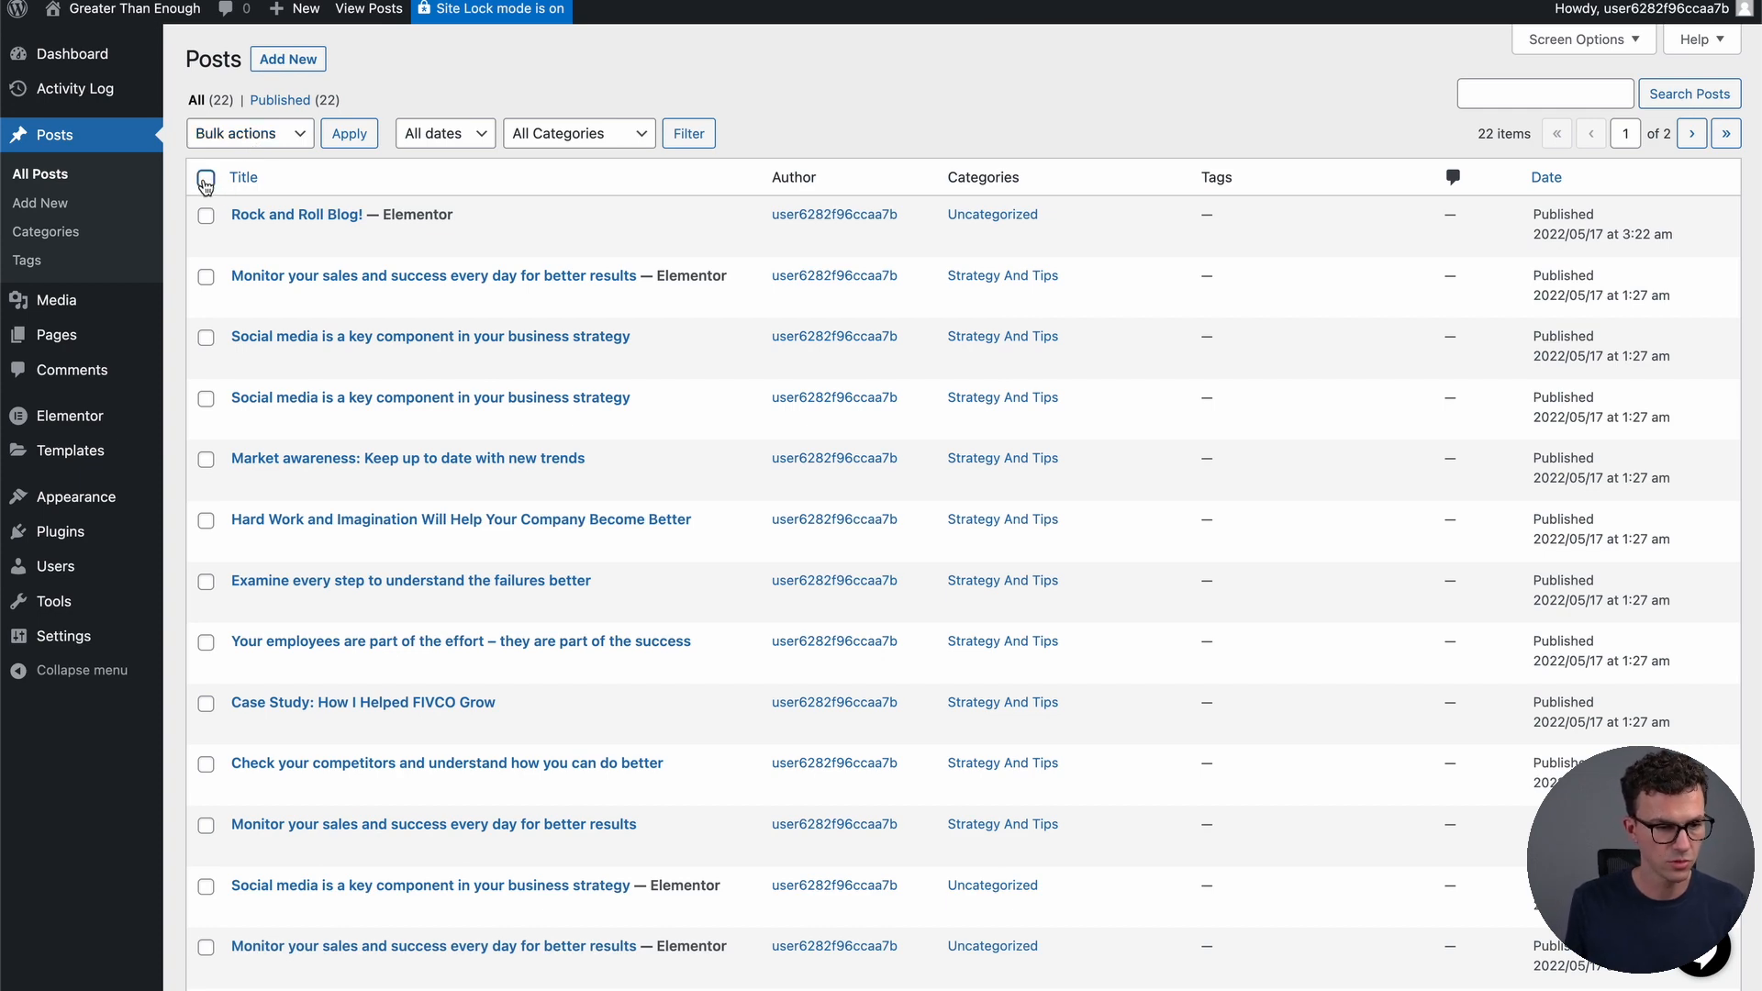
{"action": "scroll", "coordinate": [305, 484], "scroll_direction": "down", "scroll_amount": 10}
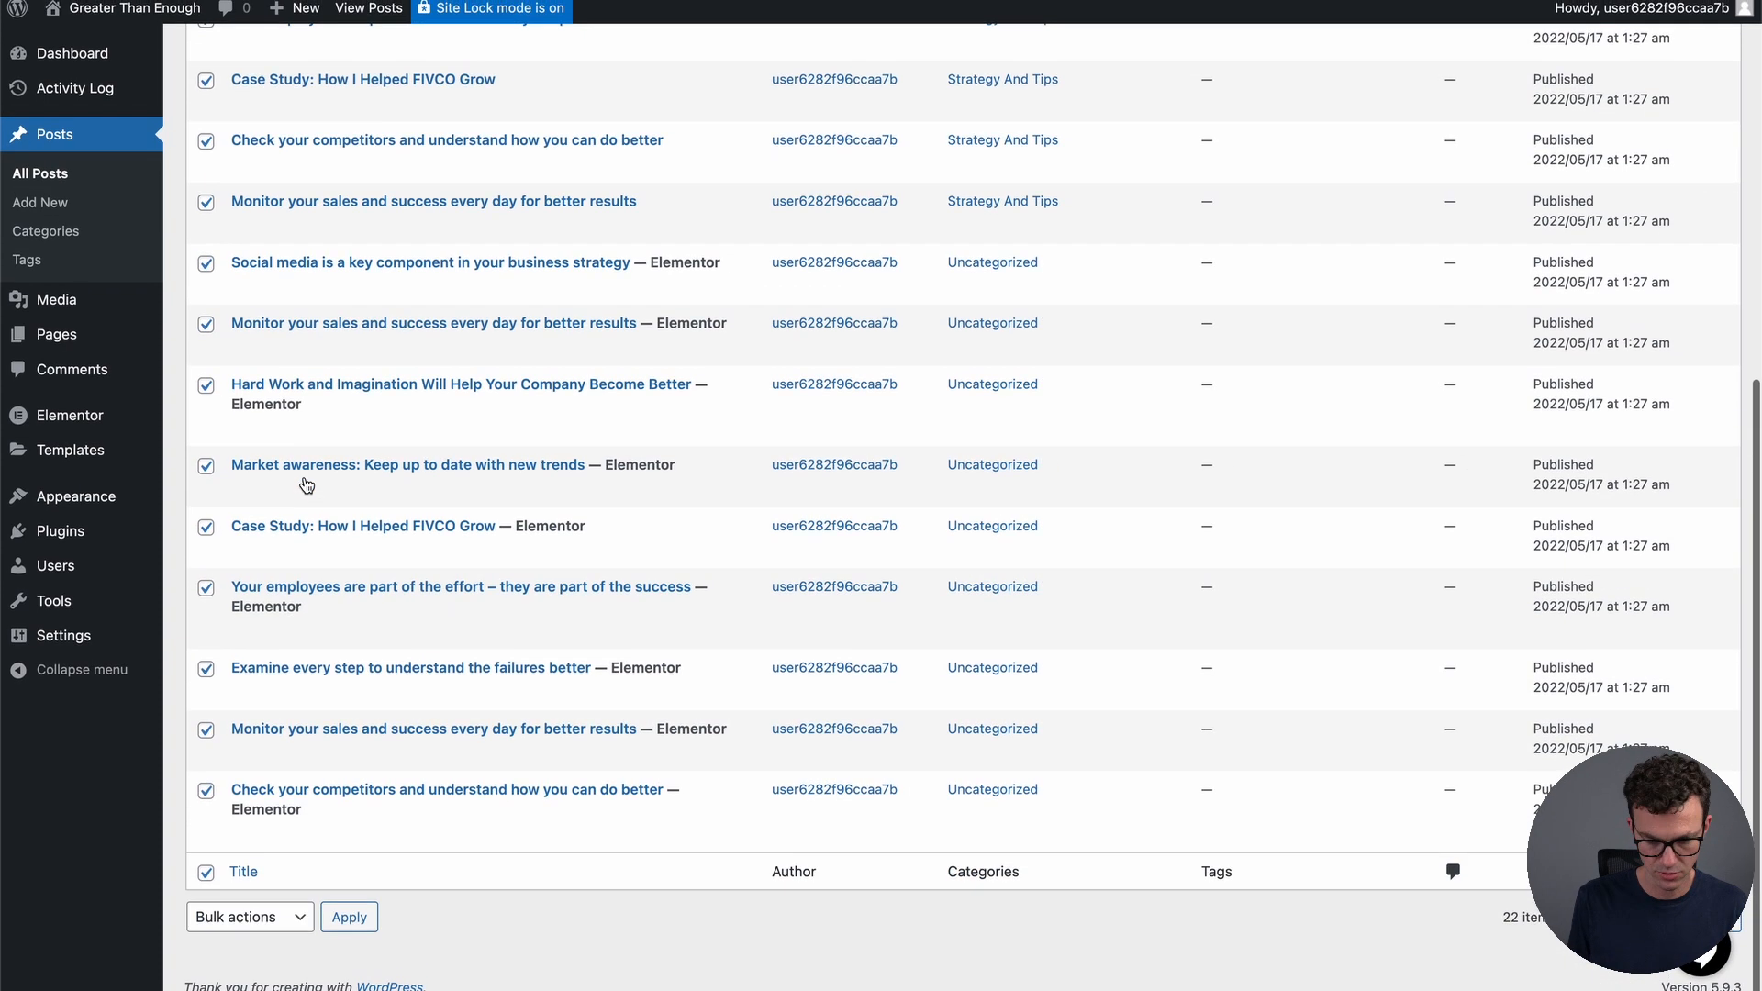
{"action": "scroll", "coordinate": [304, 484], "scroll_direction": "up", "scroll_amount": 10}
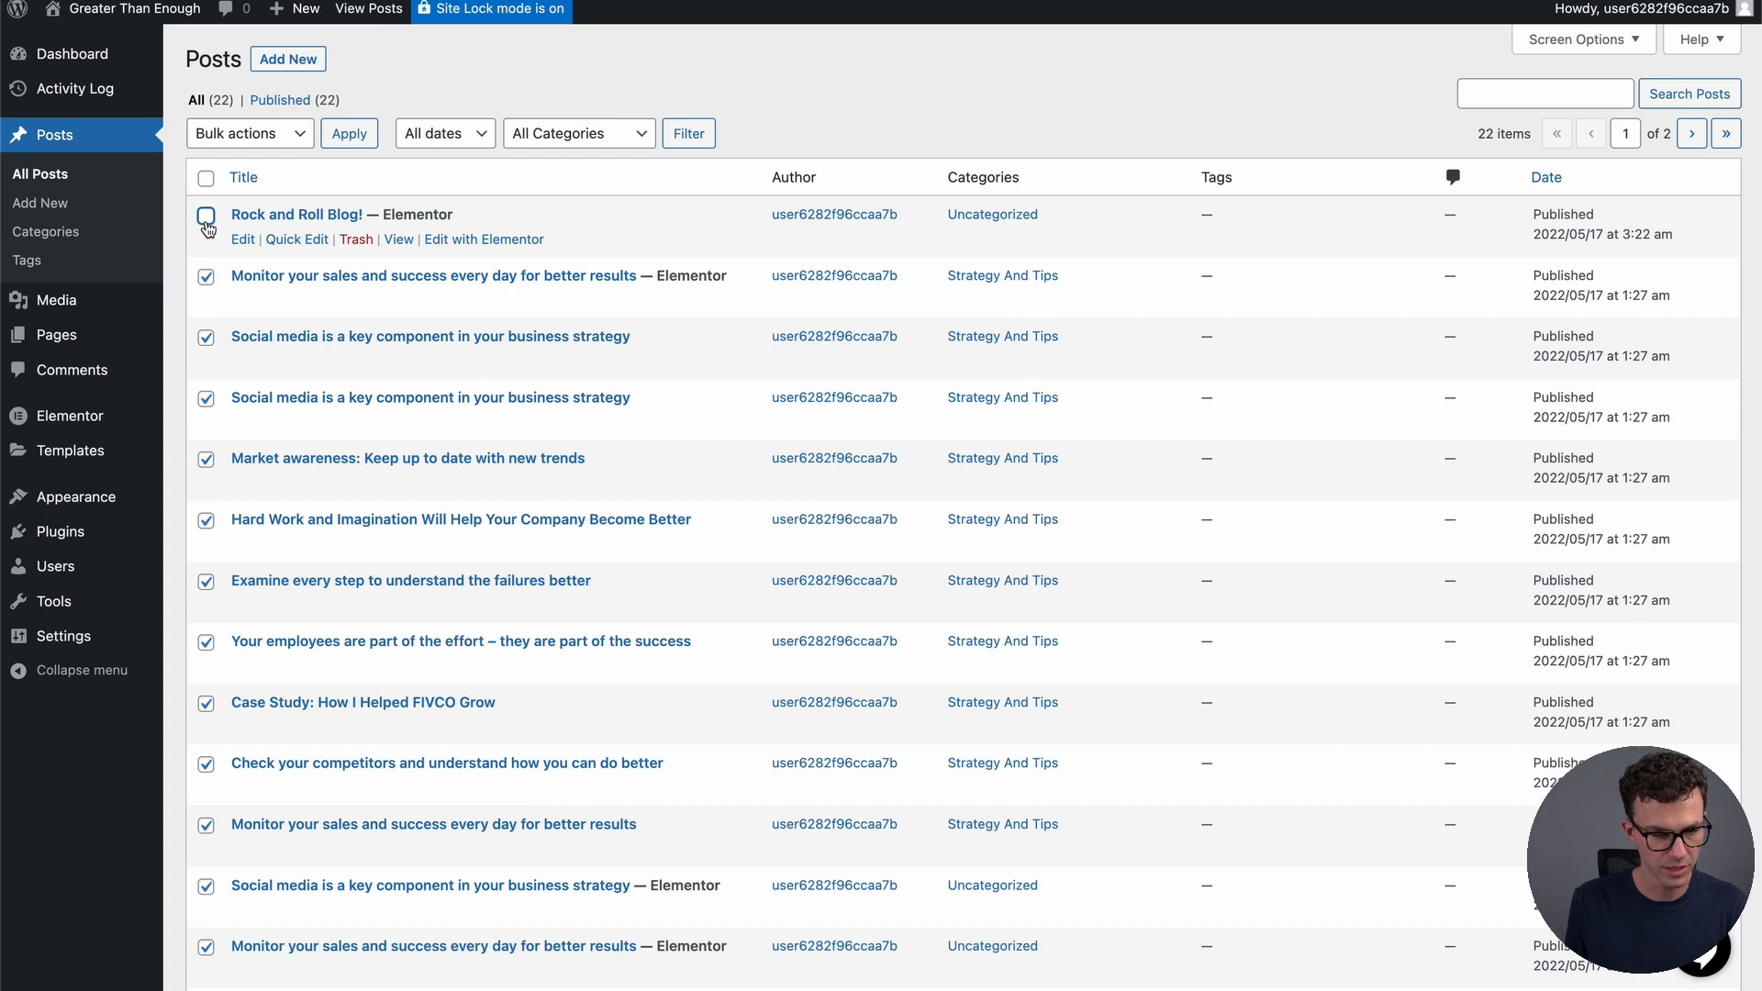
{"action": "left_click", "coordinate": [288, 144]}
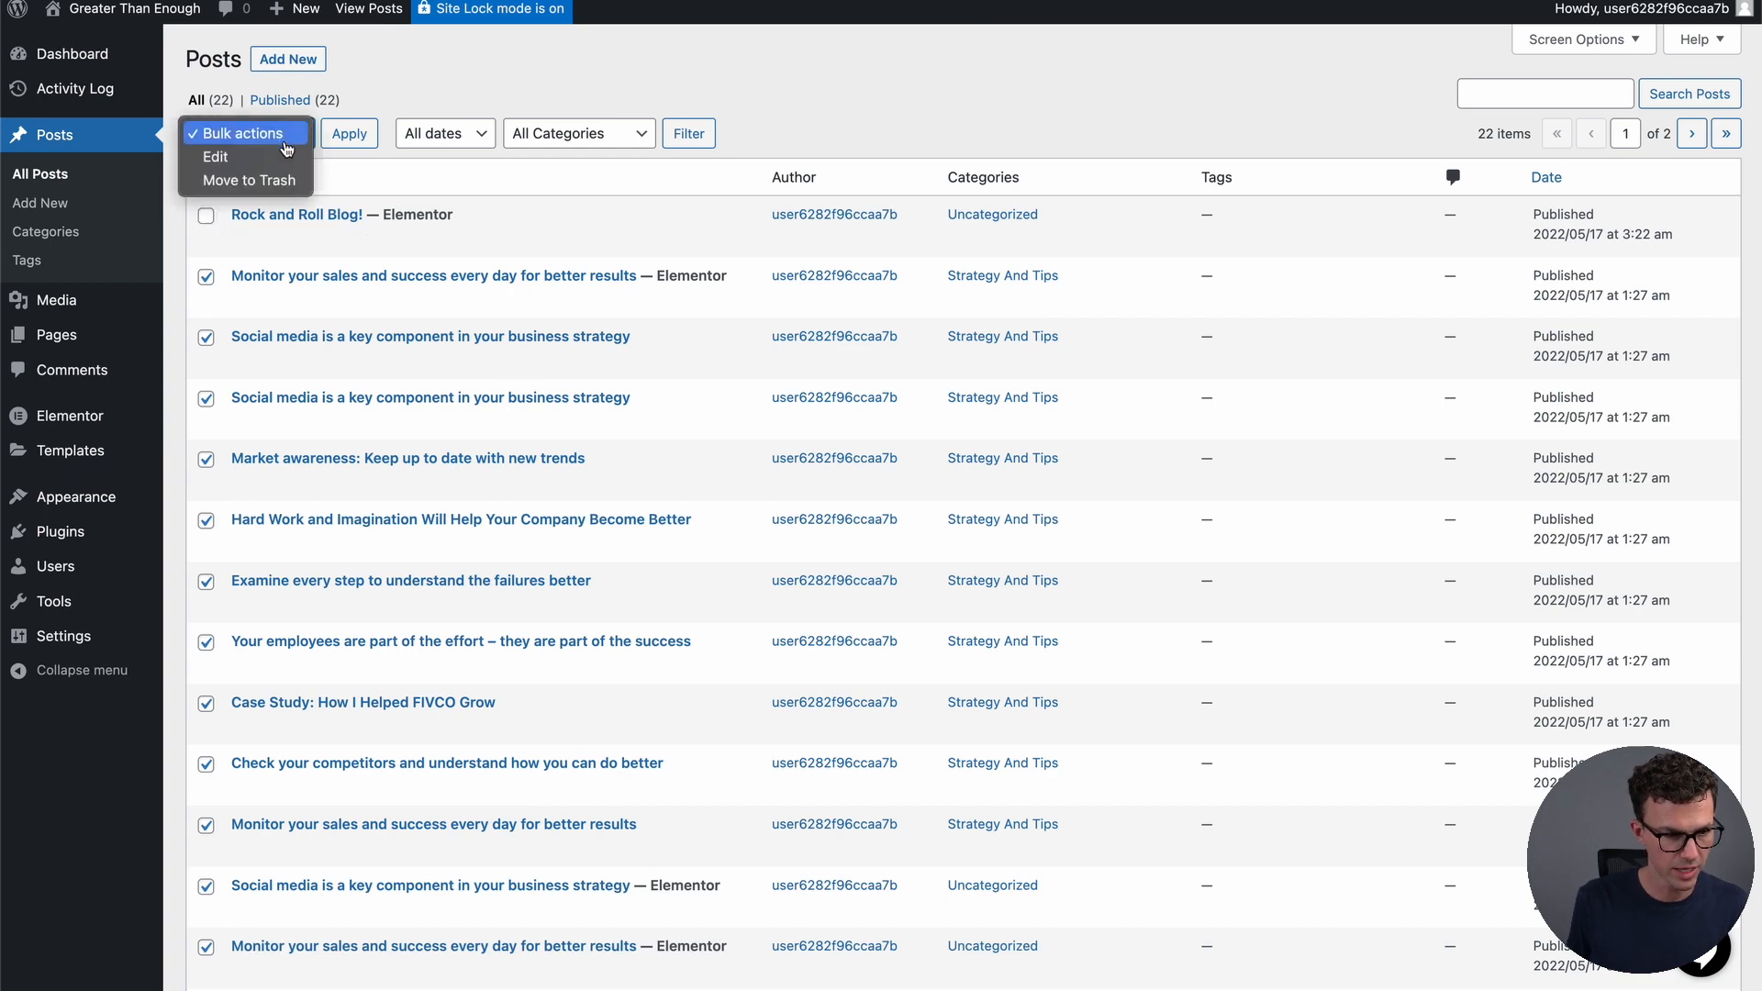
{"action": "left_click", "coordinate": [246, 177]}
{"action": "scroll", "coordinate": [396, 613], "scroll_direction": "down", "scroll_amount": 8}
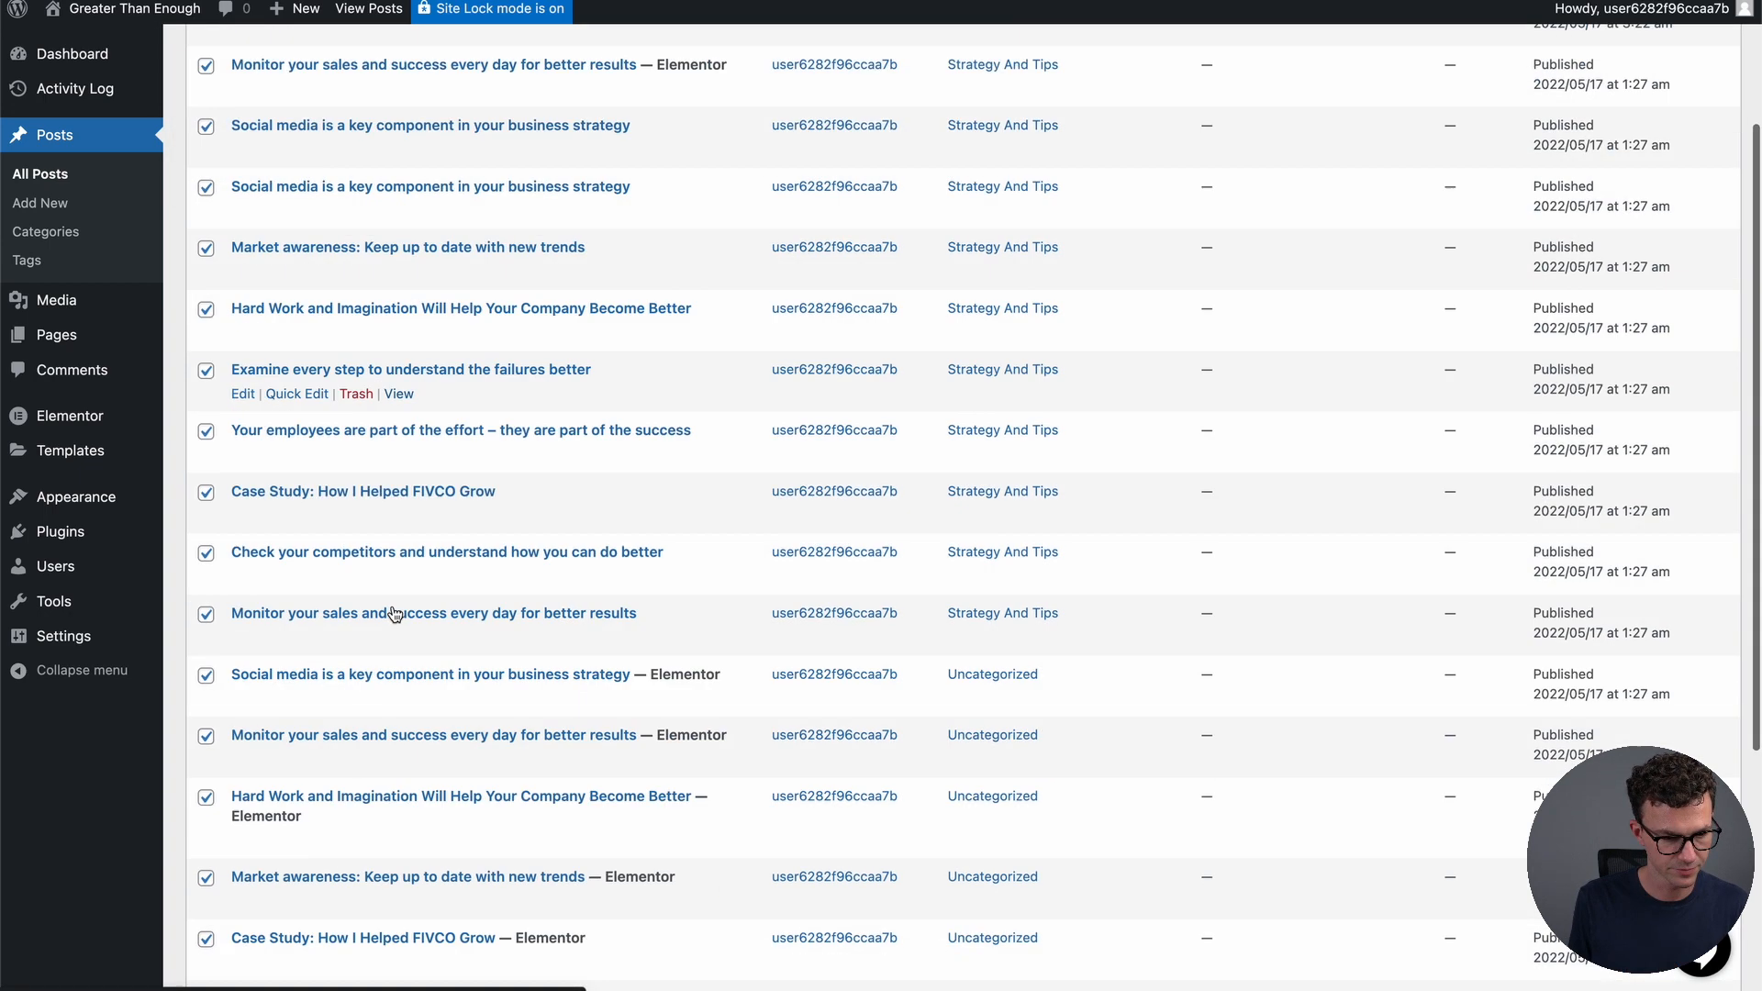
{"action": "left_click", "coordinate": [350, 920]}
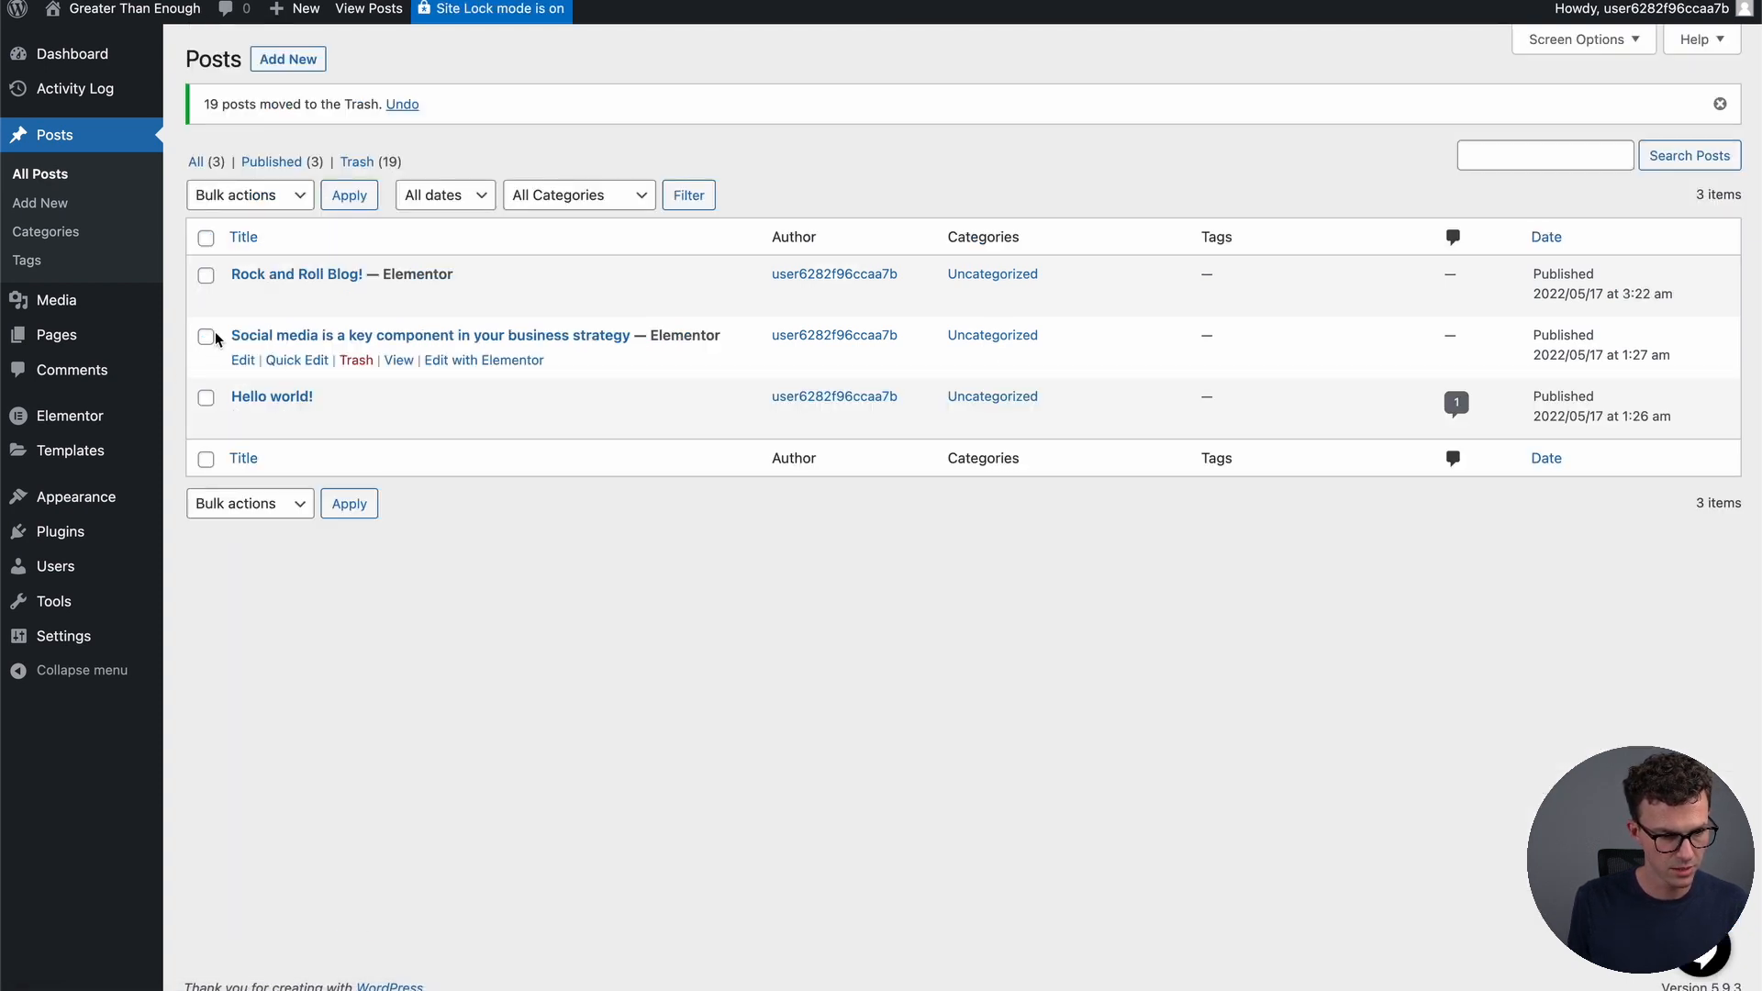
Bulk-trash the two remaining unwanted posts, including Hello world!
{"action": "left_click", "coordinate": [205, 397]}
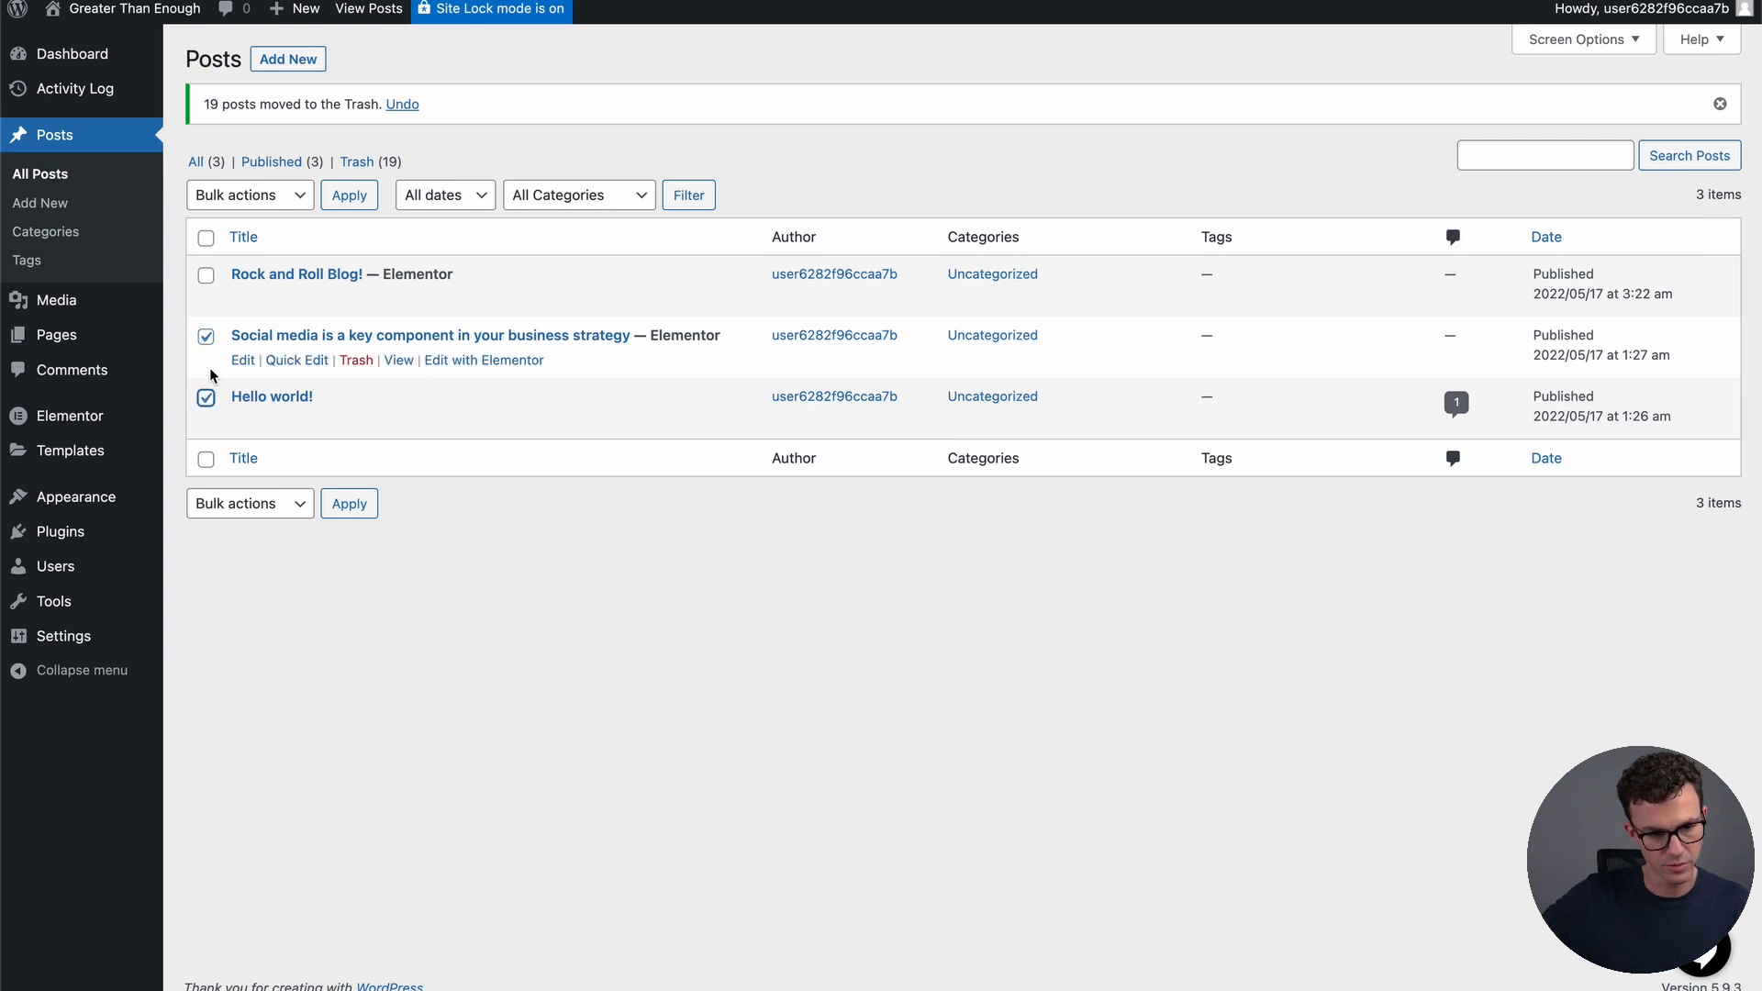
{"action": "left_click", "coordinate": [280, 198]}
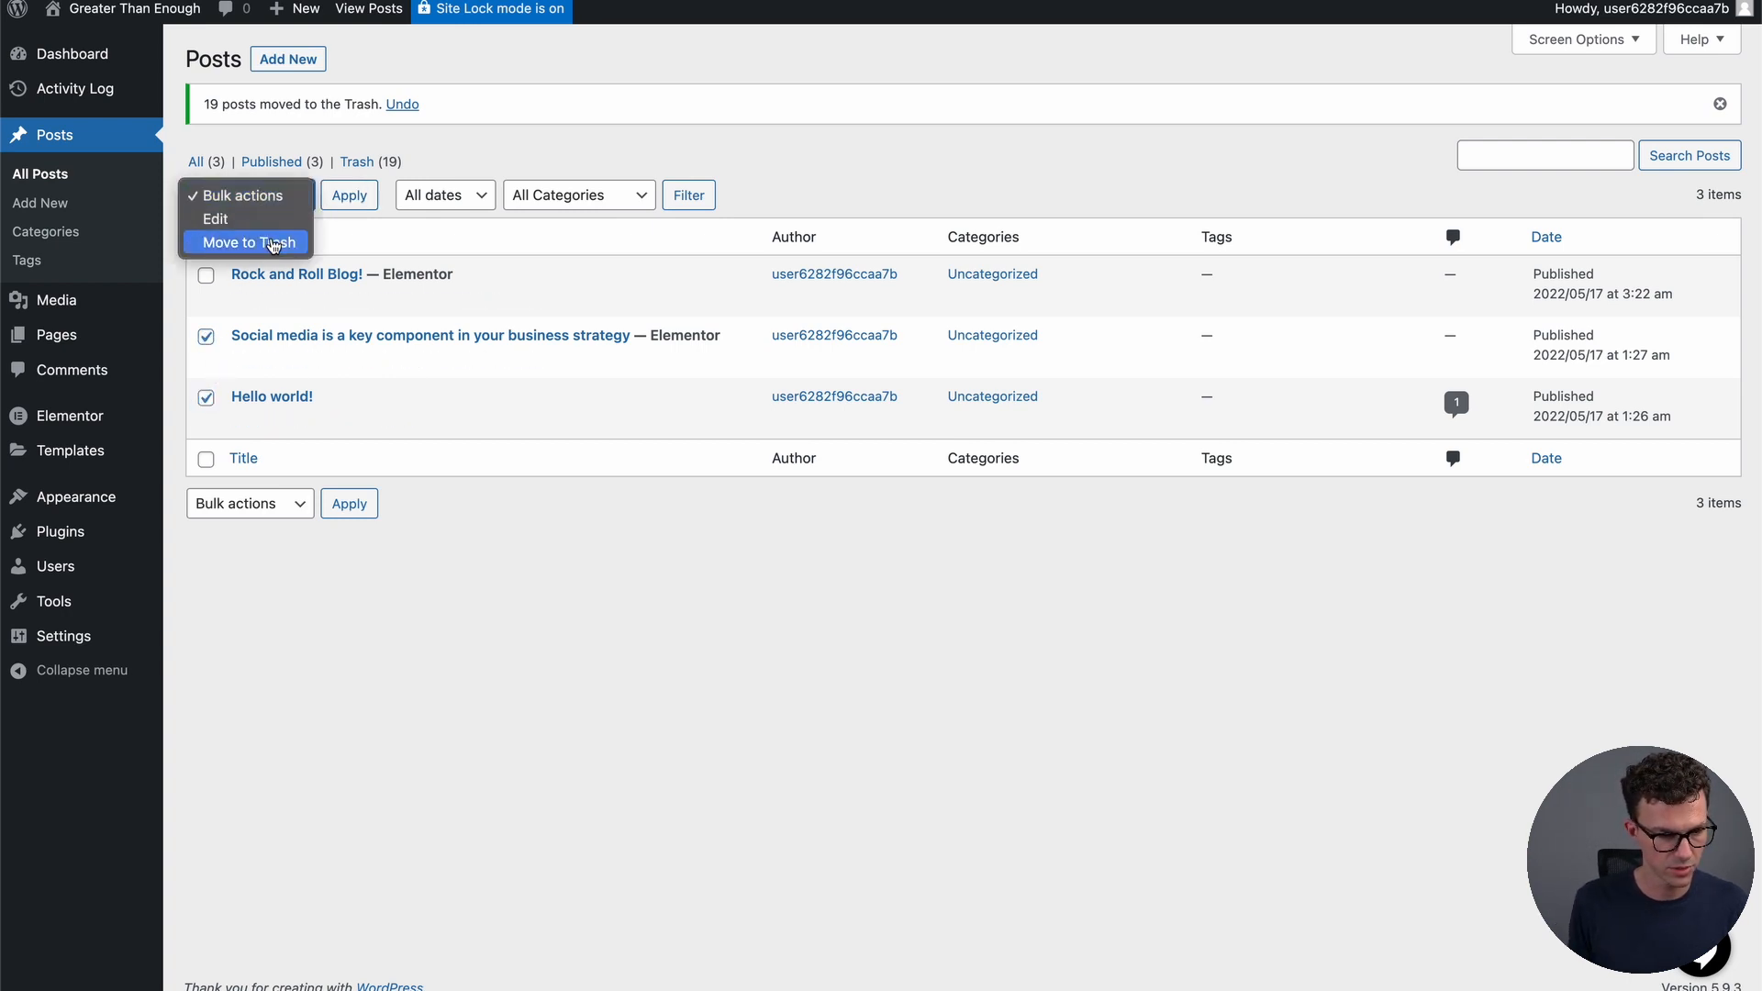
{"action": "left_click", "coordinate": [273, 243]}
{"action": "left_click", "coordinate": [334, 502]}
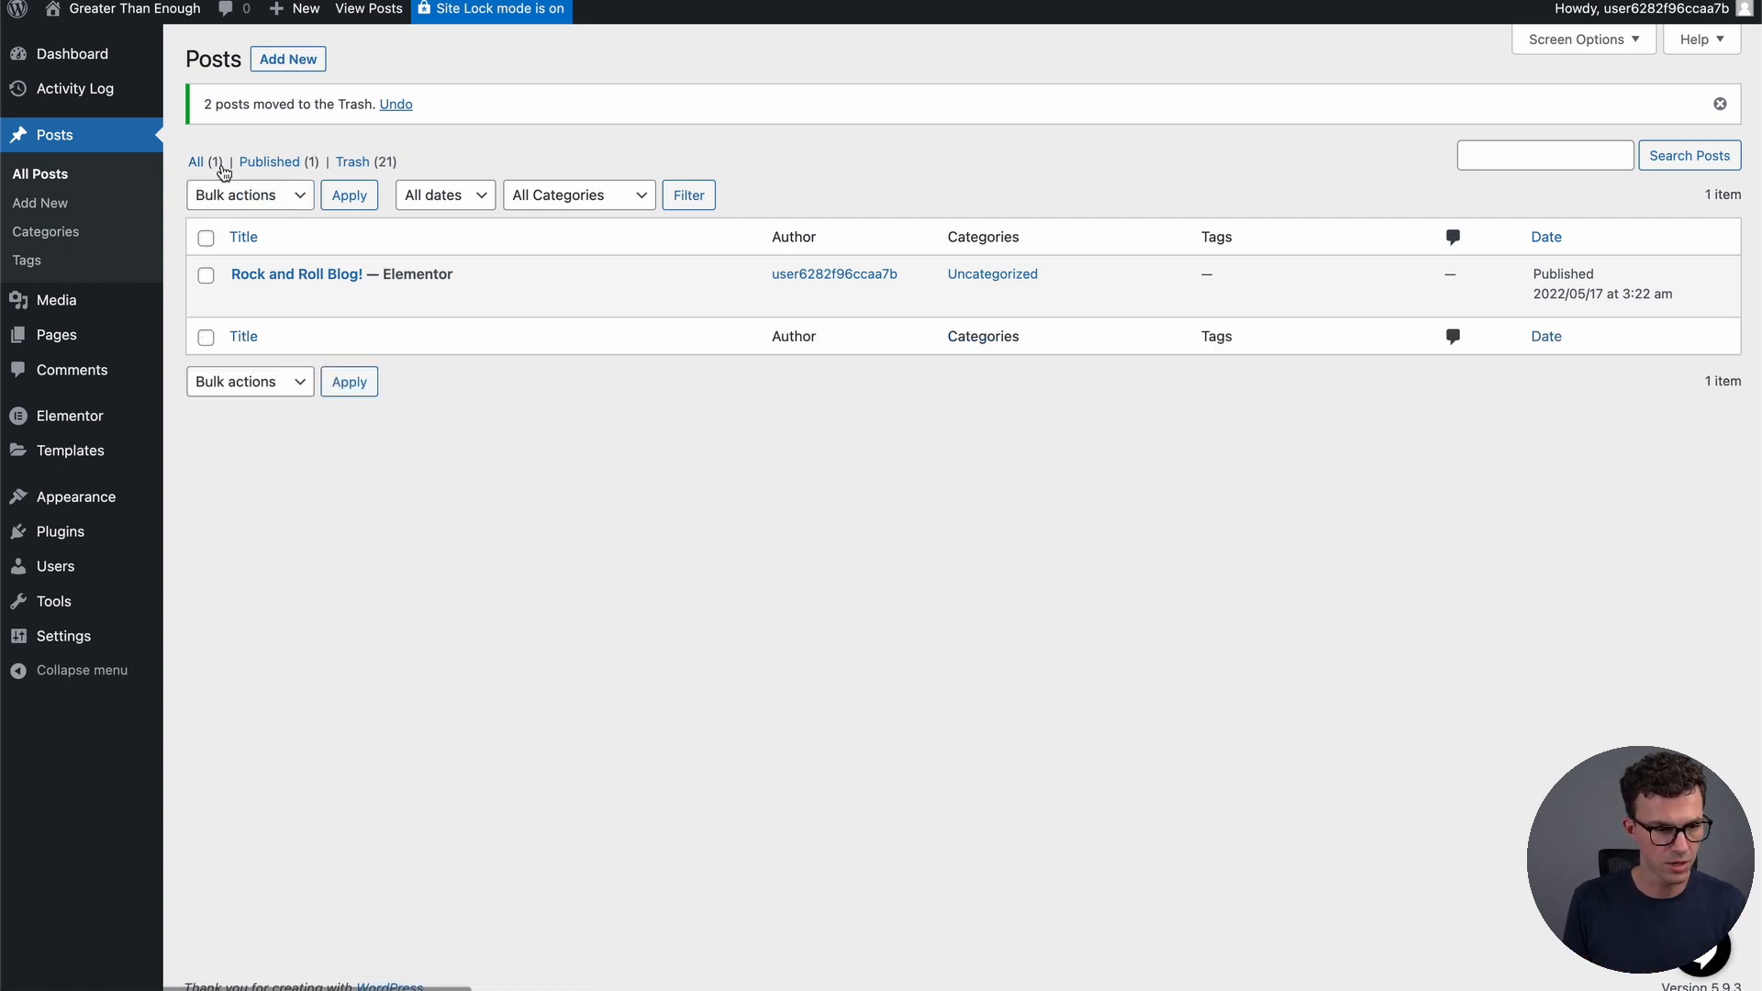
{"action": "left_click", "coordinate": [302, 64]}
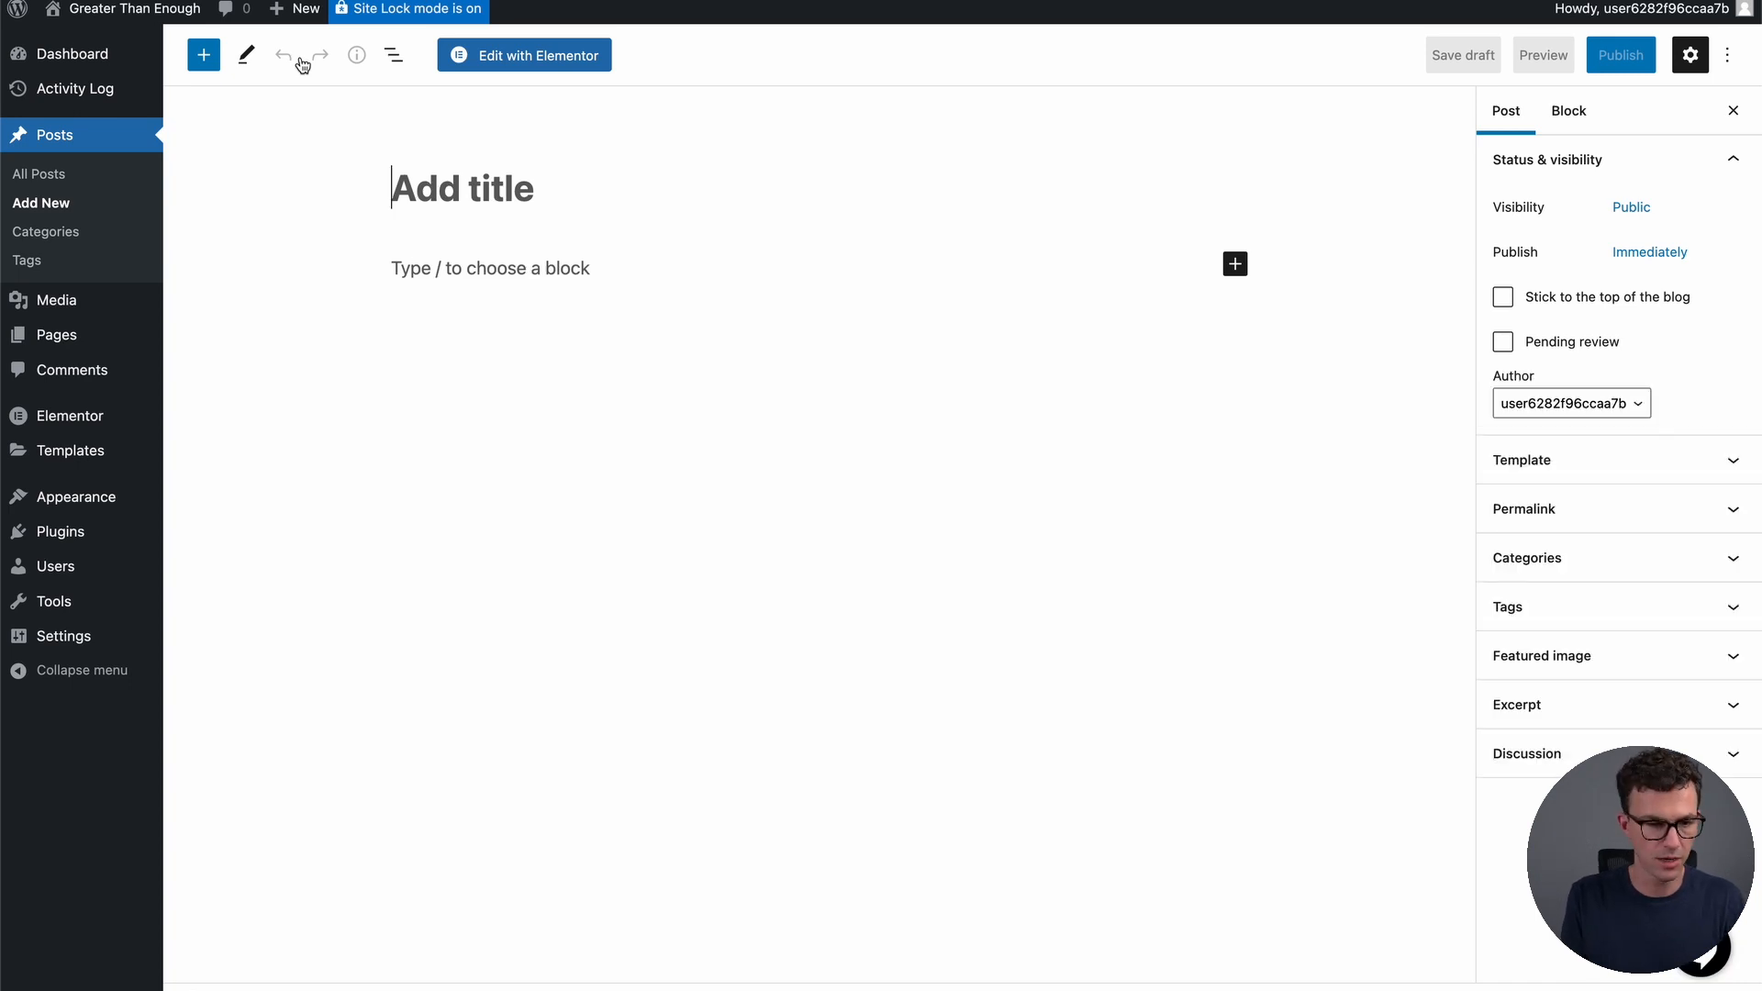
Title the new post 'Best Credit Cards 2022' and open it in Elementor
{"action": "type", "text": "Best Credit "}
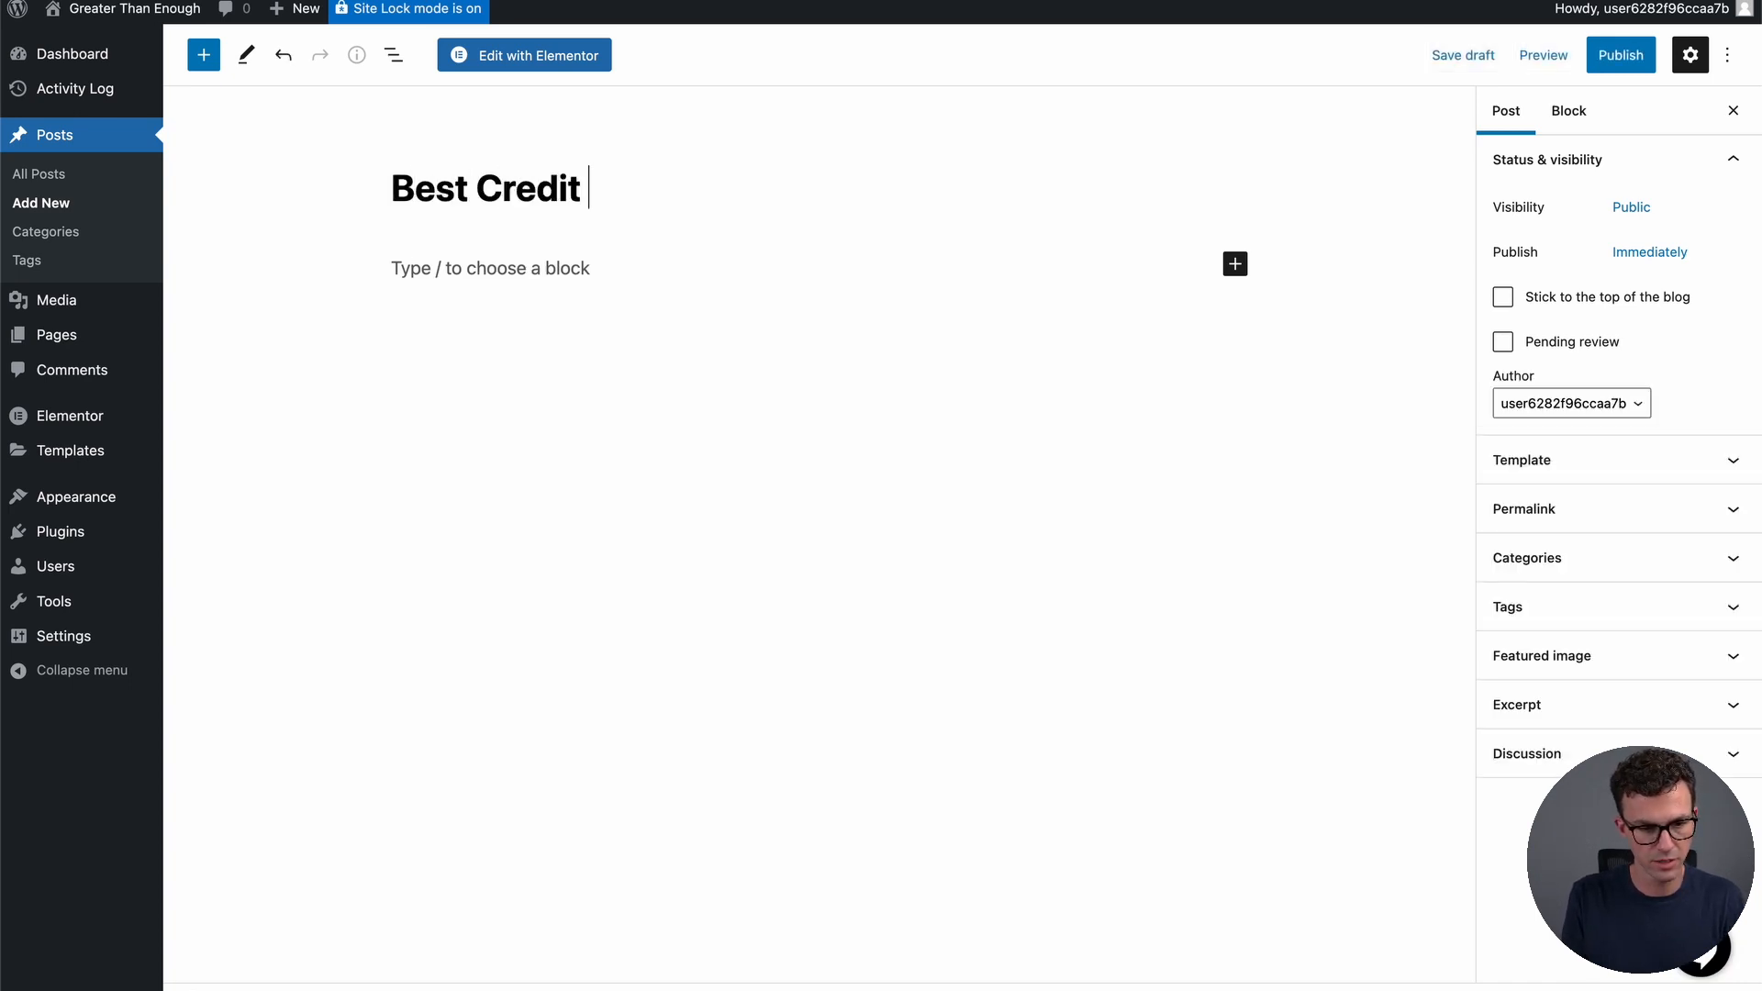
{"action": "type", "text": "Cards 2022"}
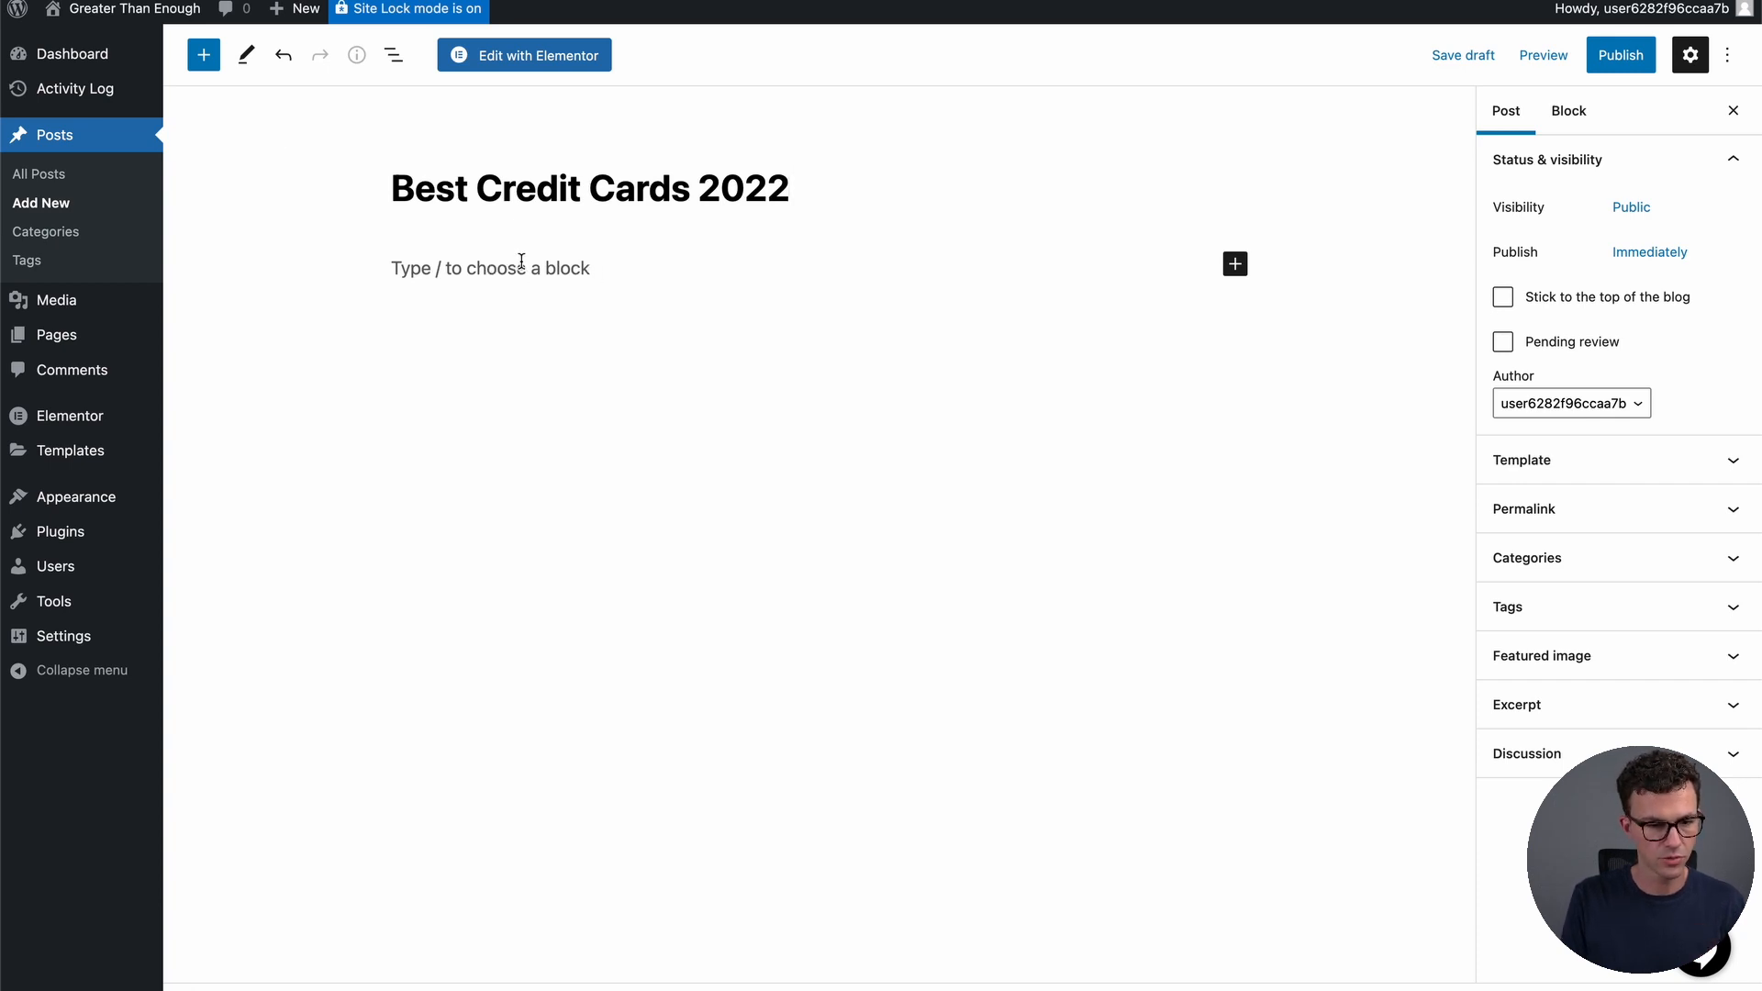
{"action": "left_click", "coordinate": [531, 56]}
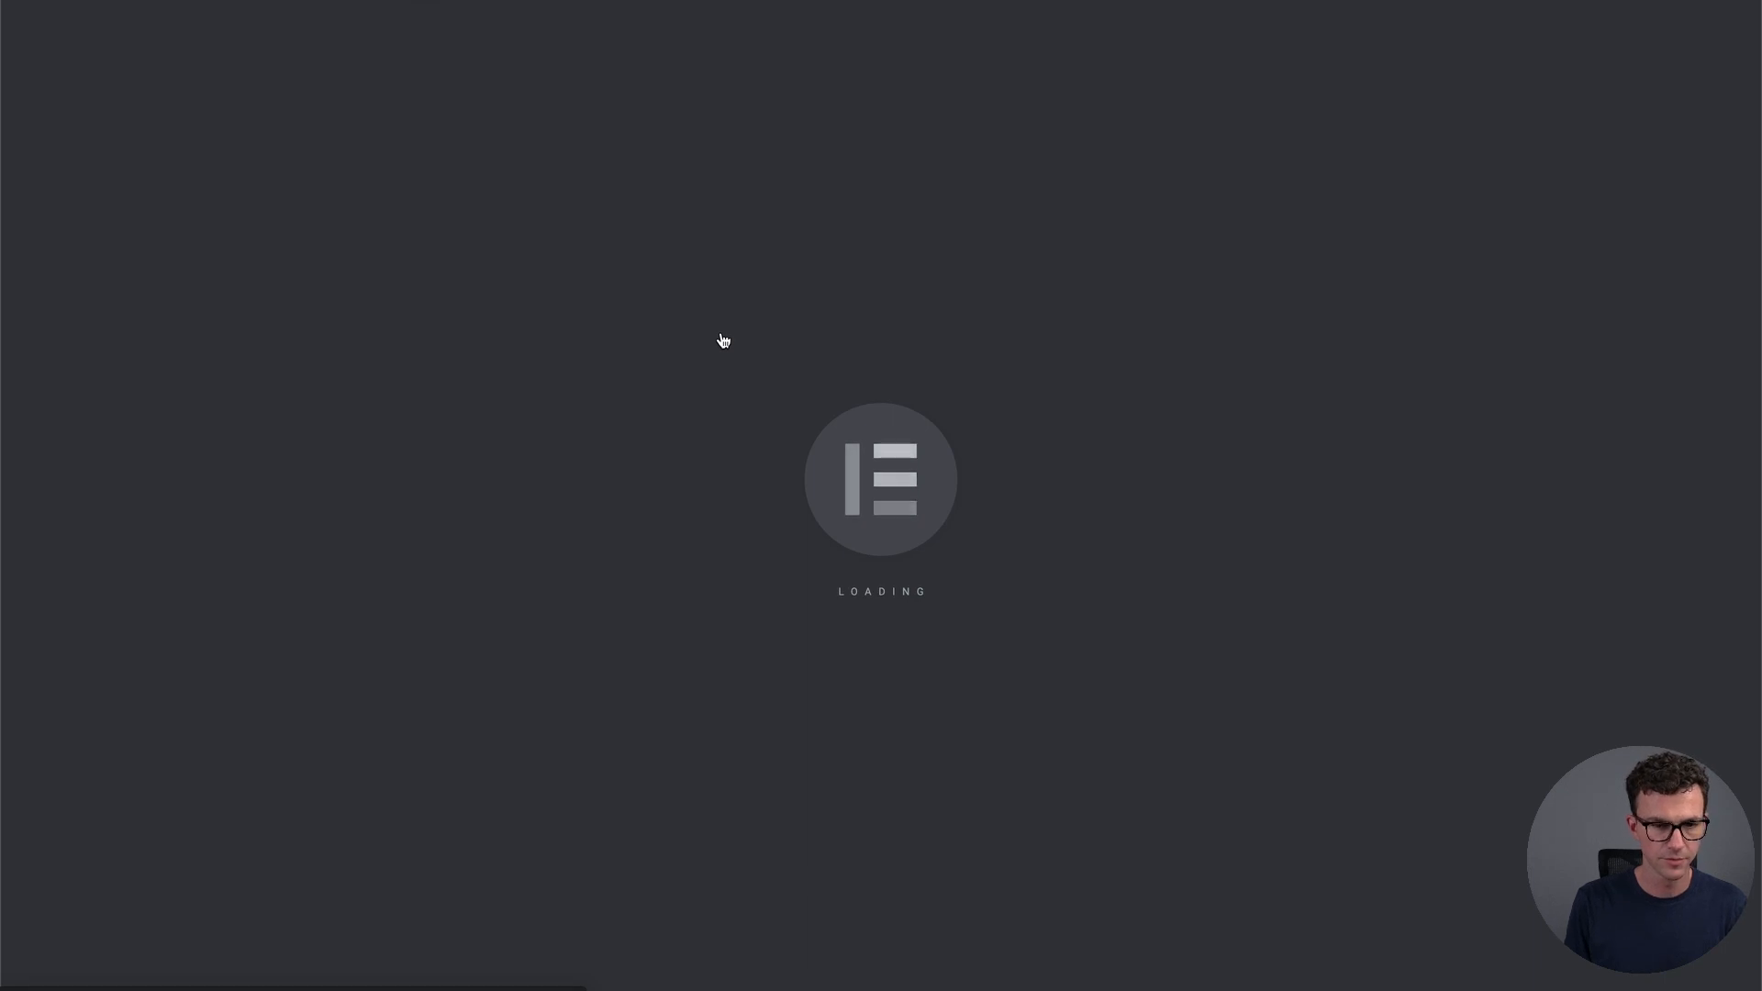
Place a Text Editor widget with placeholder text into the empty post area
{"action": "scroll", "coordinate": [723, 340], "scroll_direction": "down", "scroll_amount": 5}
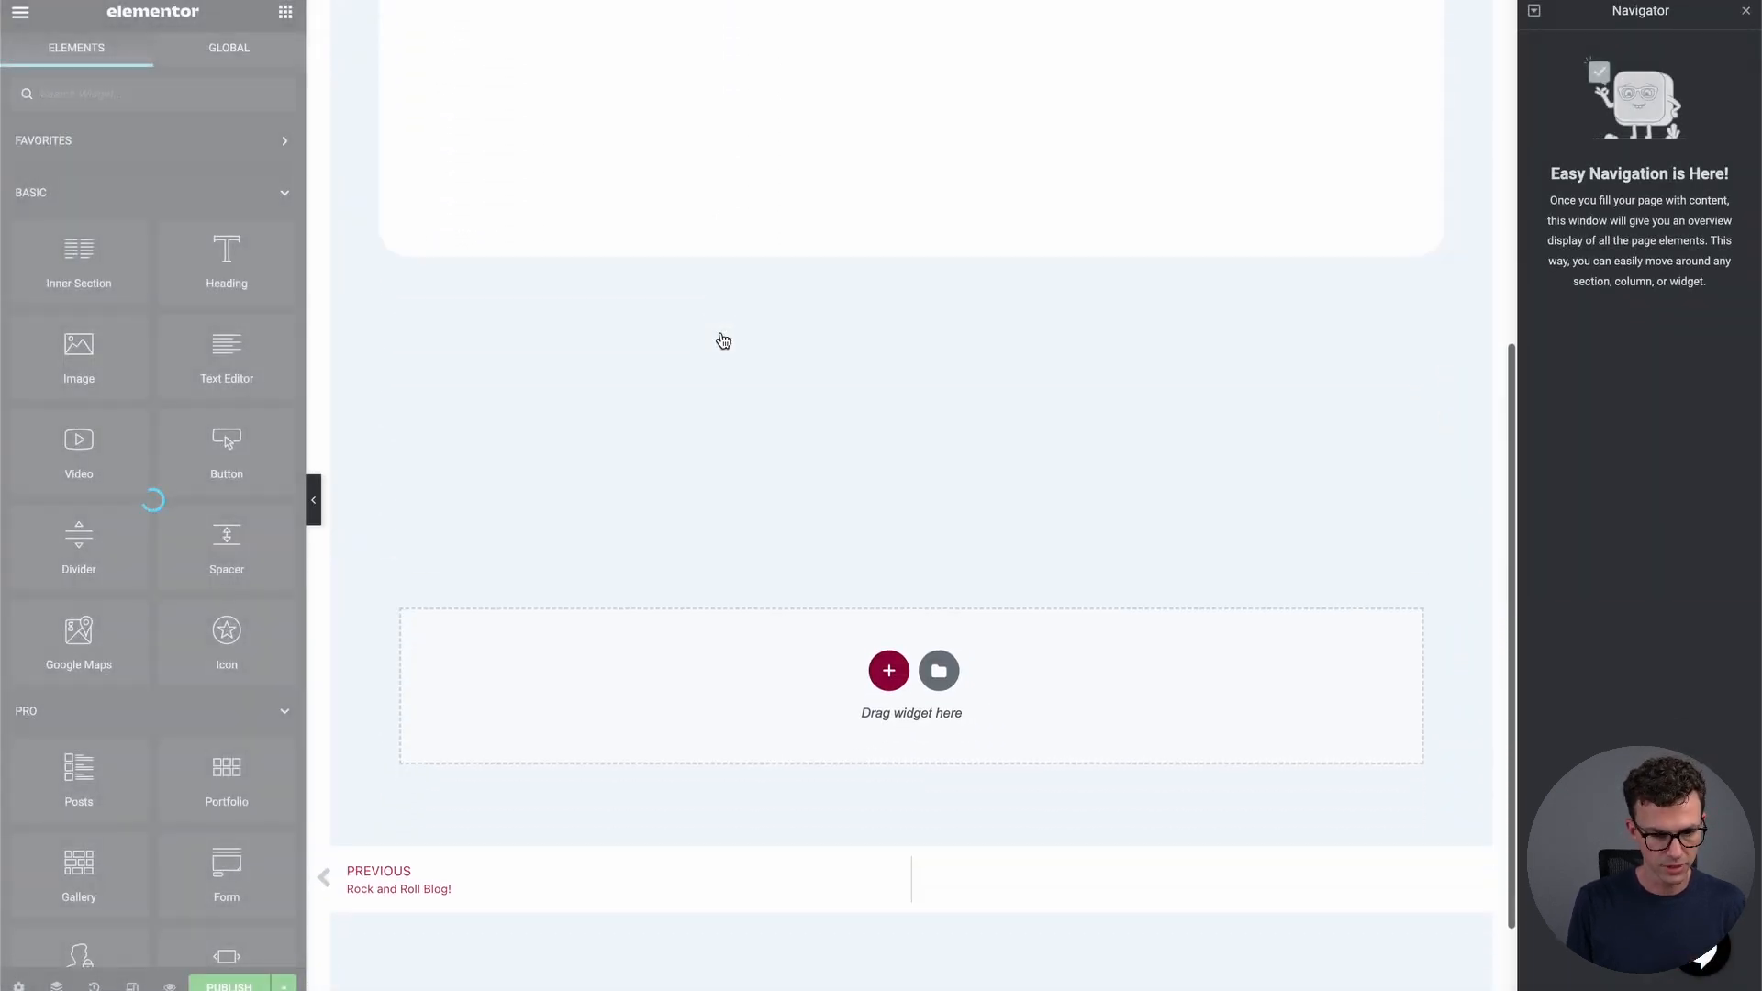
{"action": "left_click_drag", "start_coordinate": [227, 360], "coordinate": [736, 663]}
{"action": "scroll", "coordinate": [620, 197], "scroll_direction": "up", "scroll_amount": 4}
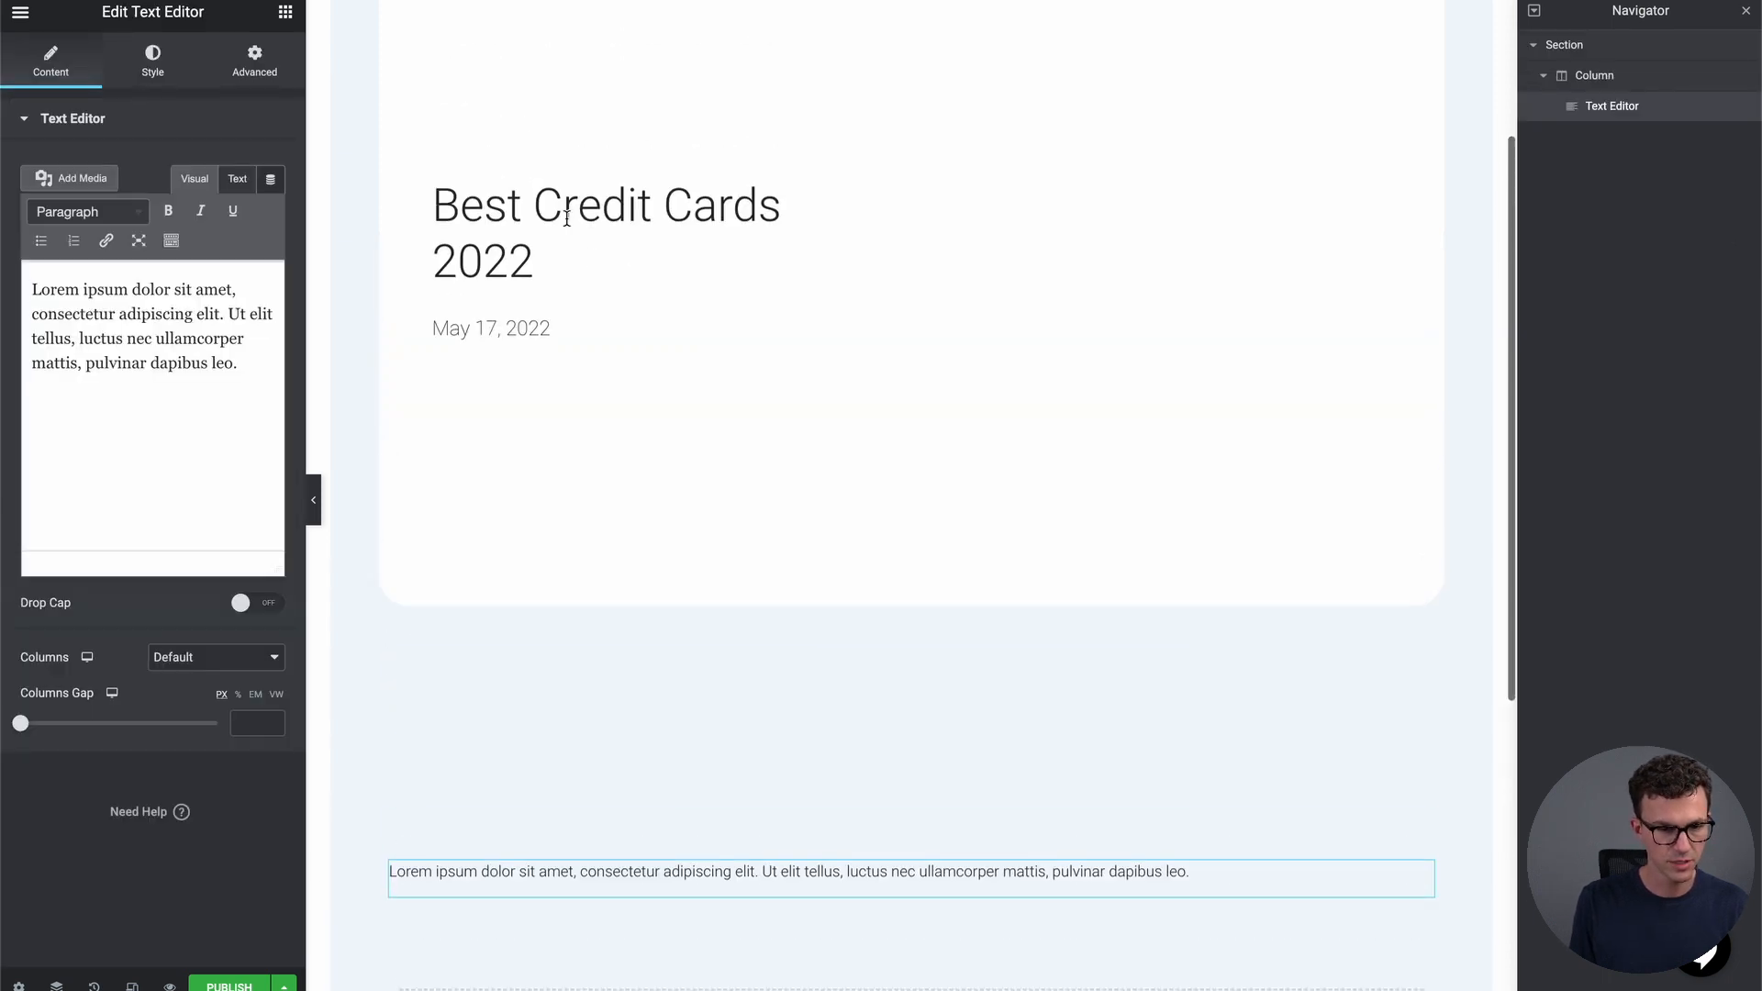
{"action": "scroll", "coordinate": [598, 319], "scroll_direction": "down", "scroll_amount": 1}
{"action": "scroll", "coordinate": [783, 735], "scroll_direction": "down", "scroll_amount": 2}
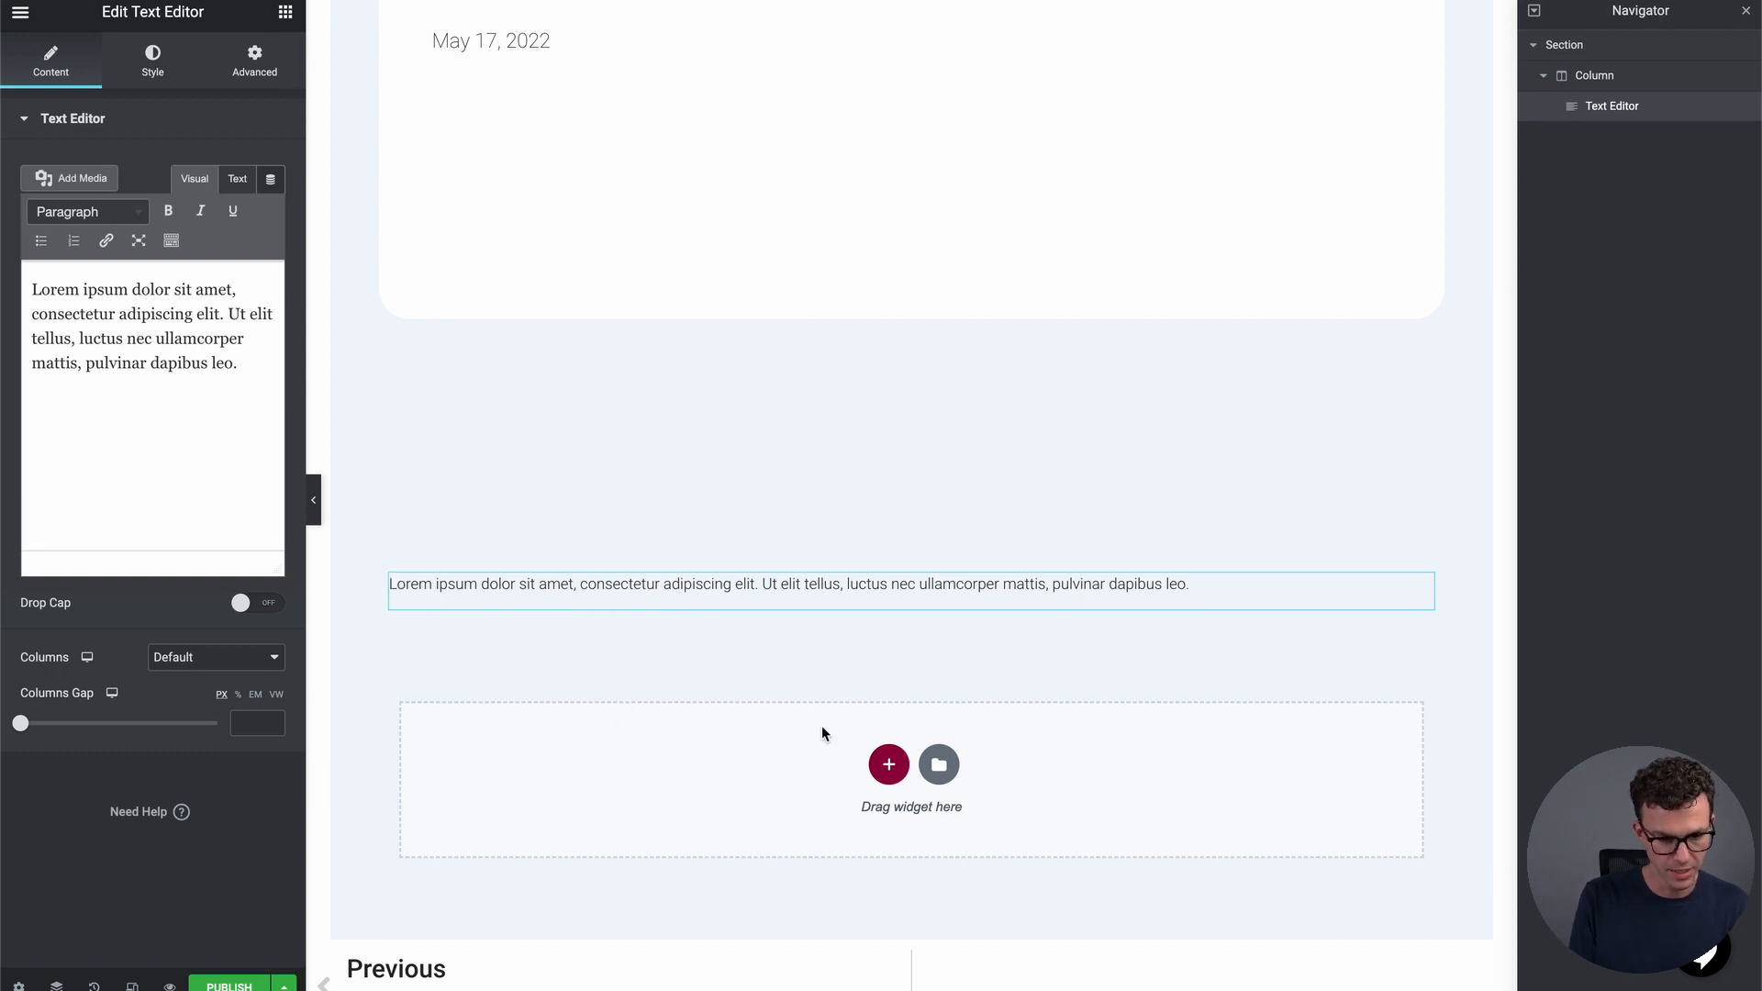
Add a new section below the text and drop a Video widget into it
{"action": "left_click", "coordinate": [883, 757]}
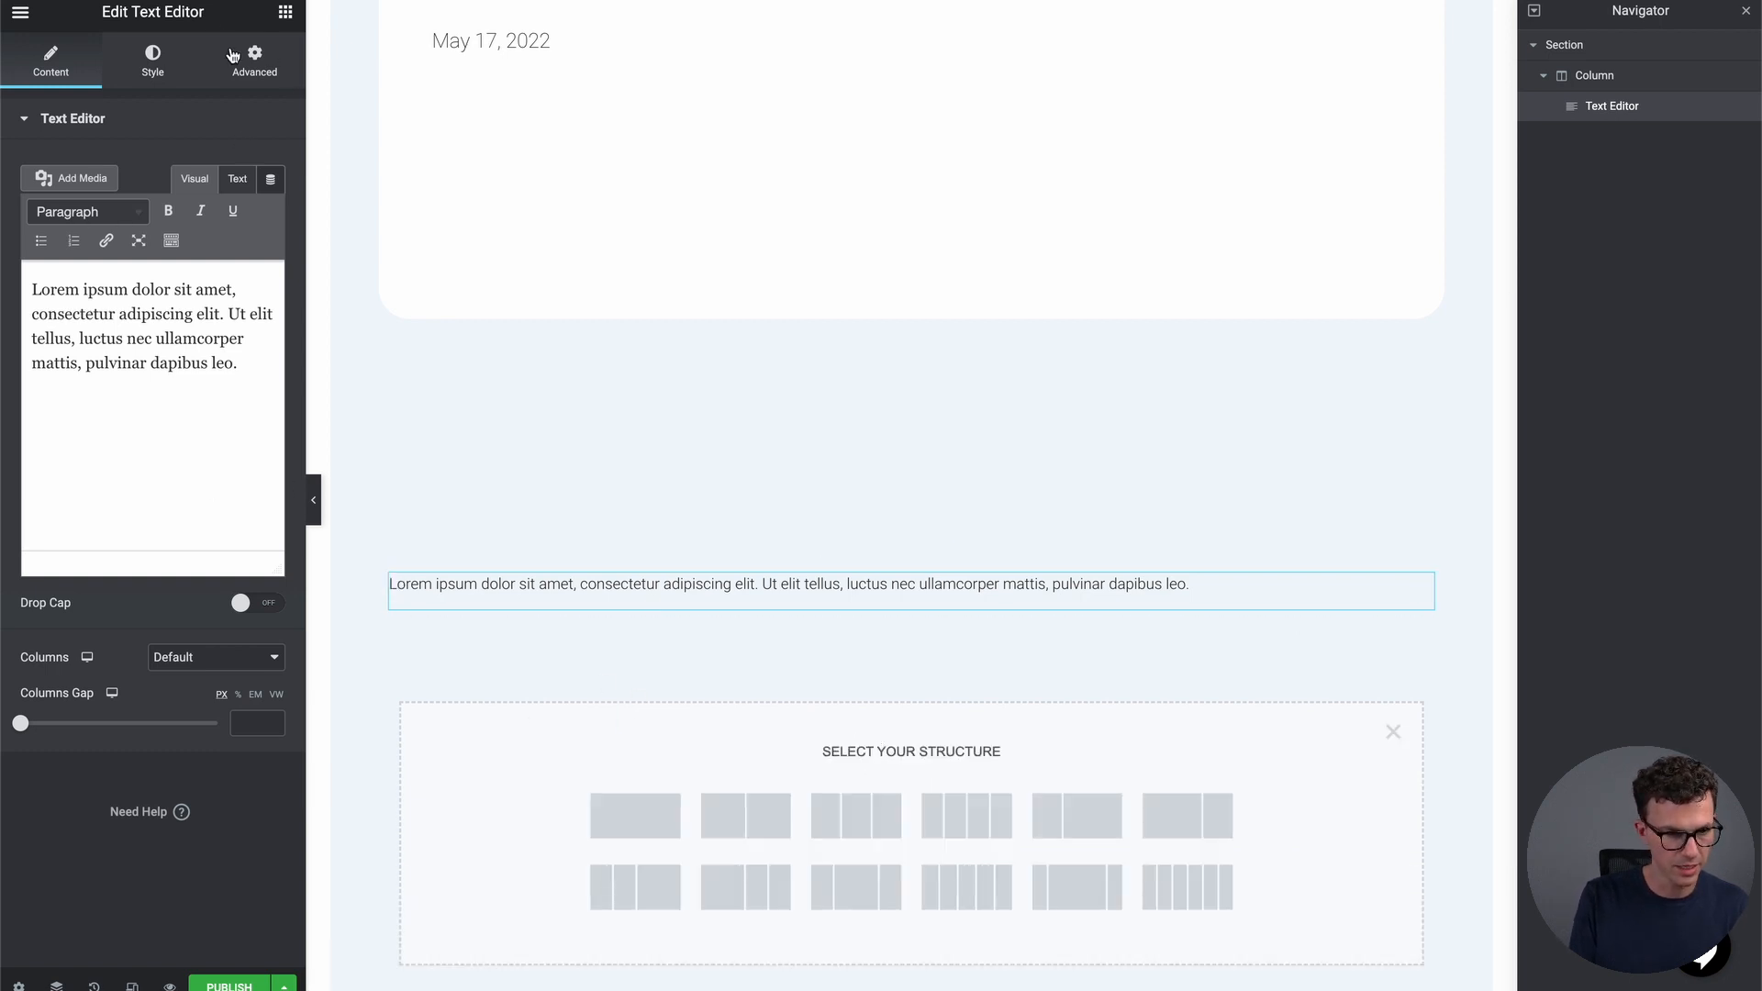
{"action": "left_click", "coordinate": [284, 13]}
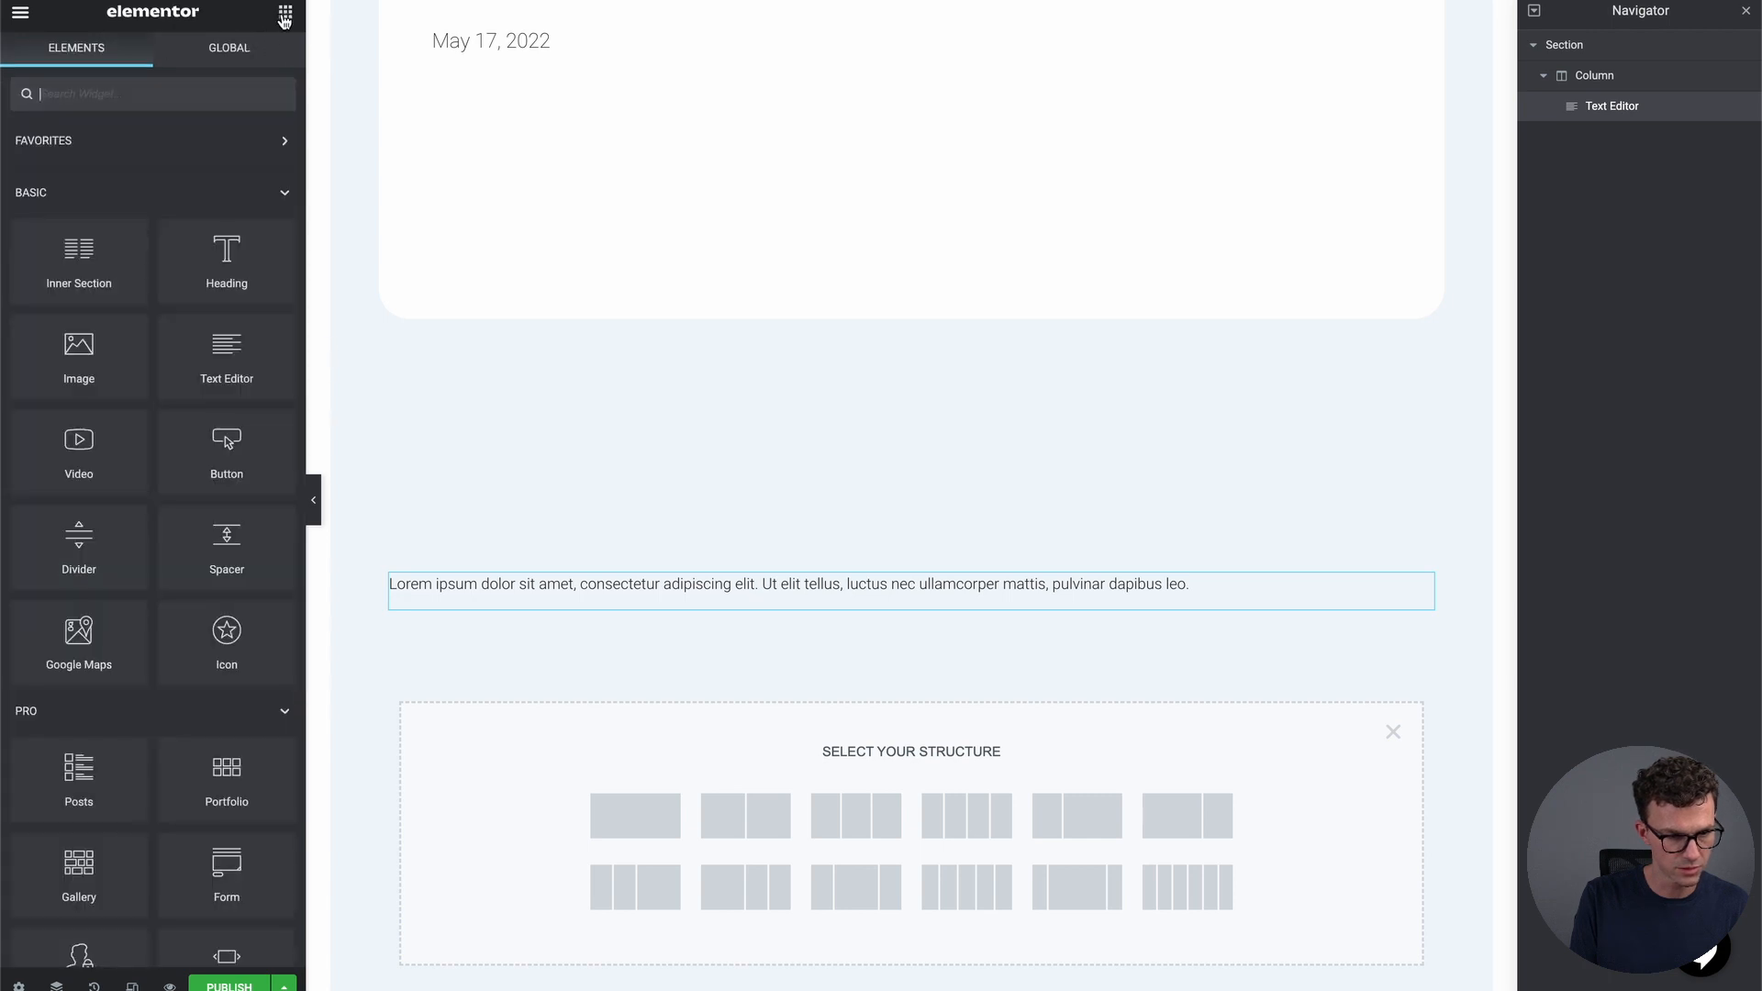
{"action": "scroll", "coordinate": [143, 443], "scroll_direction": "down", "scroll_amount": 3}
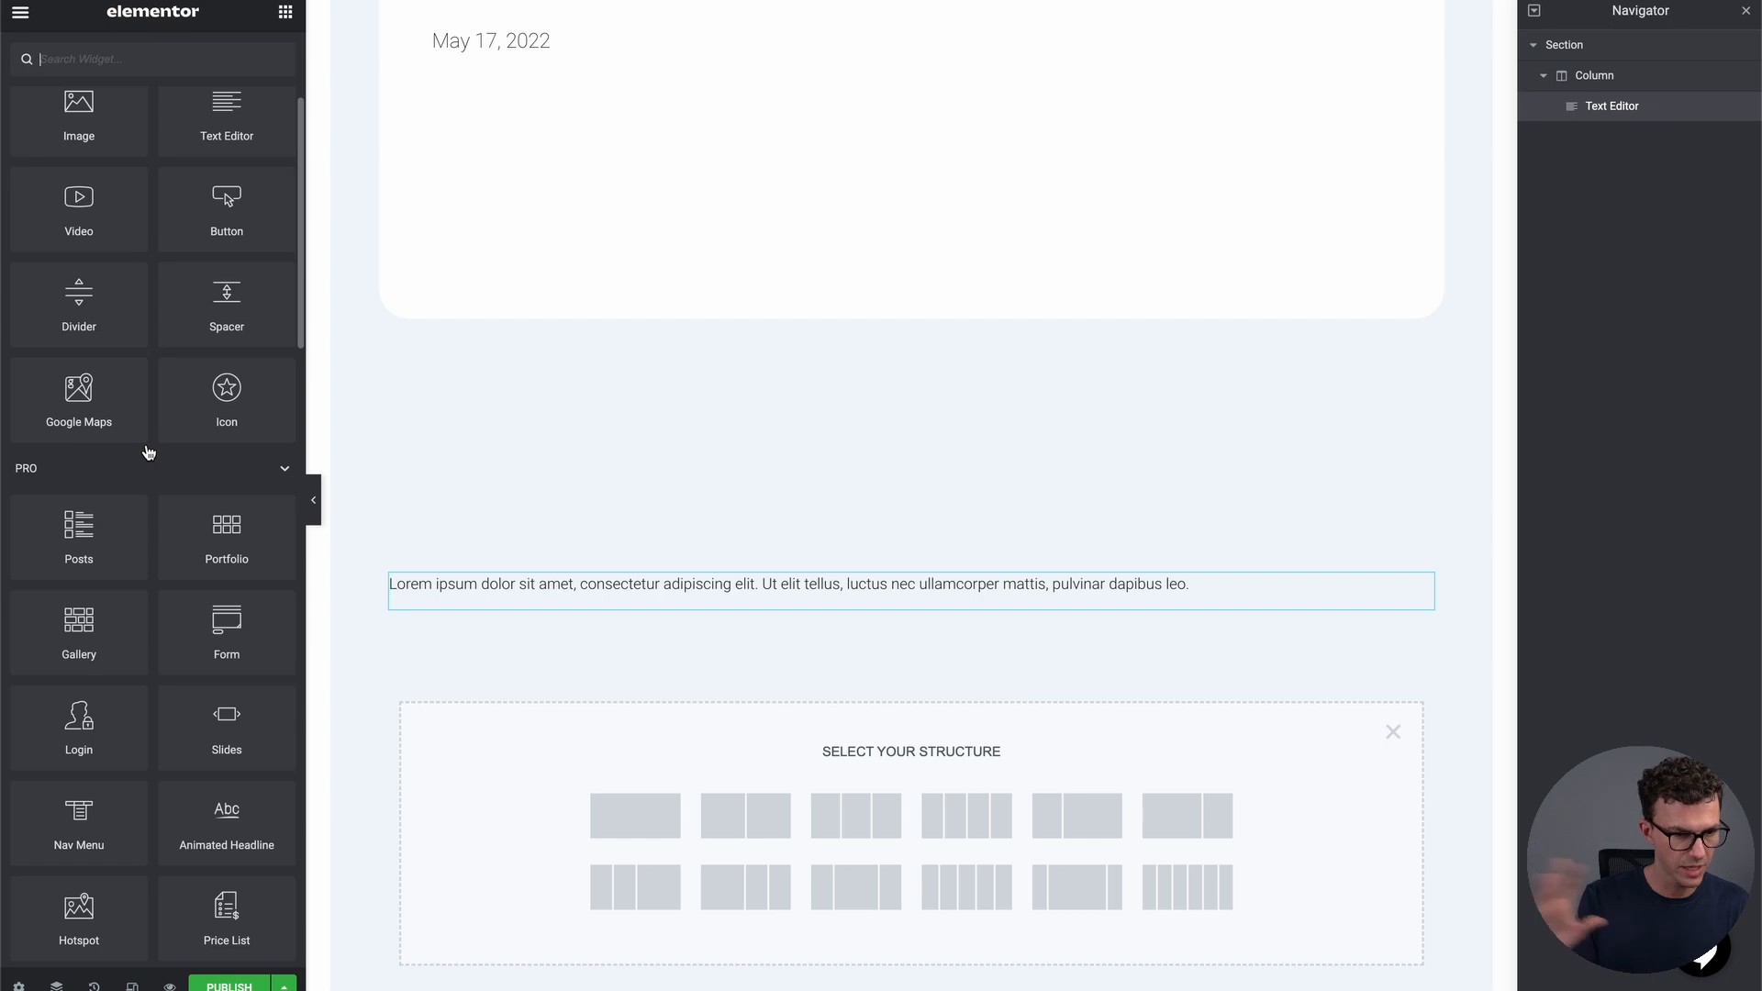
{"action": "left_click_drag", "start_coordinate": [82, 197], "coordinate": [885, 769]}
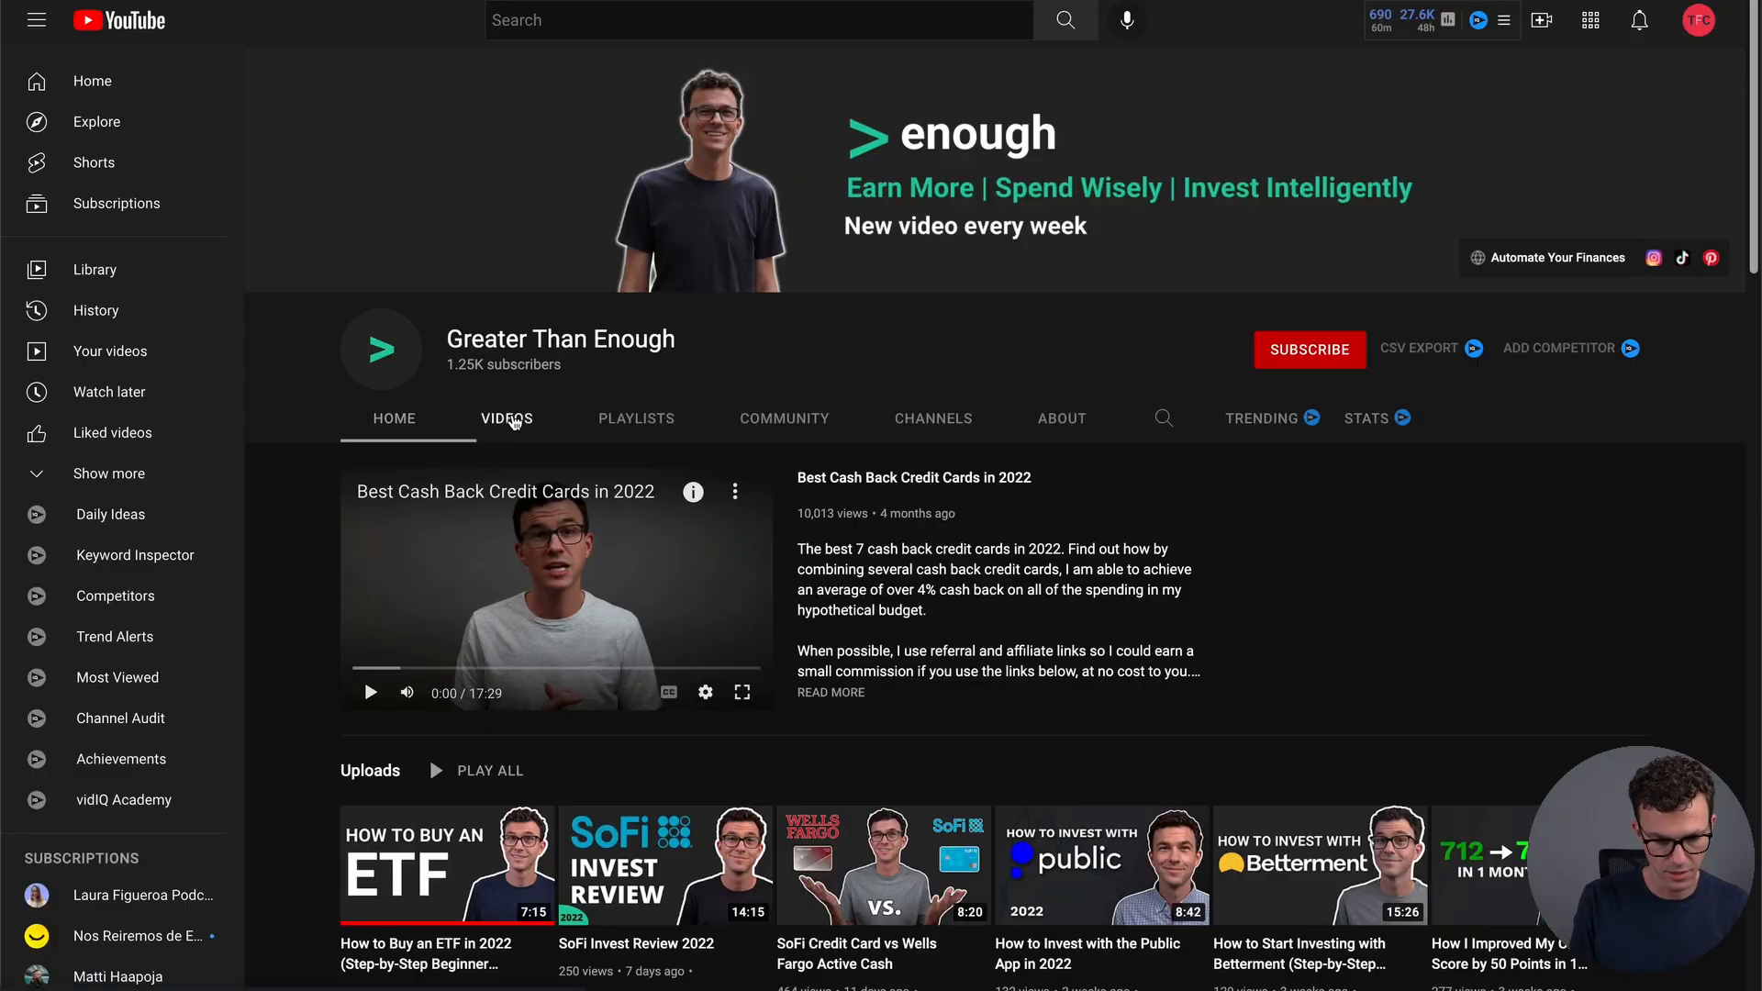
{"action": "left_click", "coordinate": [507, 417]}
Copy the youtu.be share link of the Best Cash Back Credit Cards in 2022 video
{"action": "scroll", "coordinate": [702, 690], "scroll_direction": "down", "scroll_amount": 8}
{"action": "scroll", "coordinate": [702, 691], "scroll_direction": "down", "scroll_amount": 6}
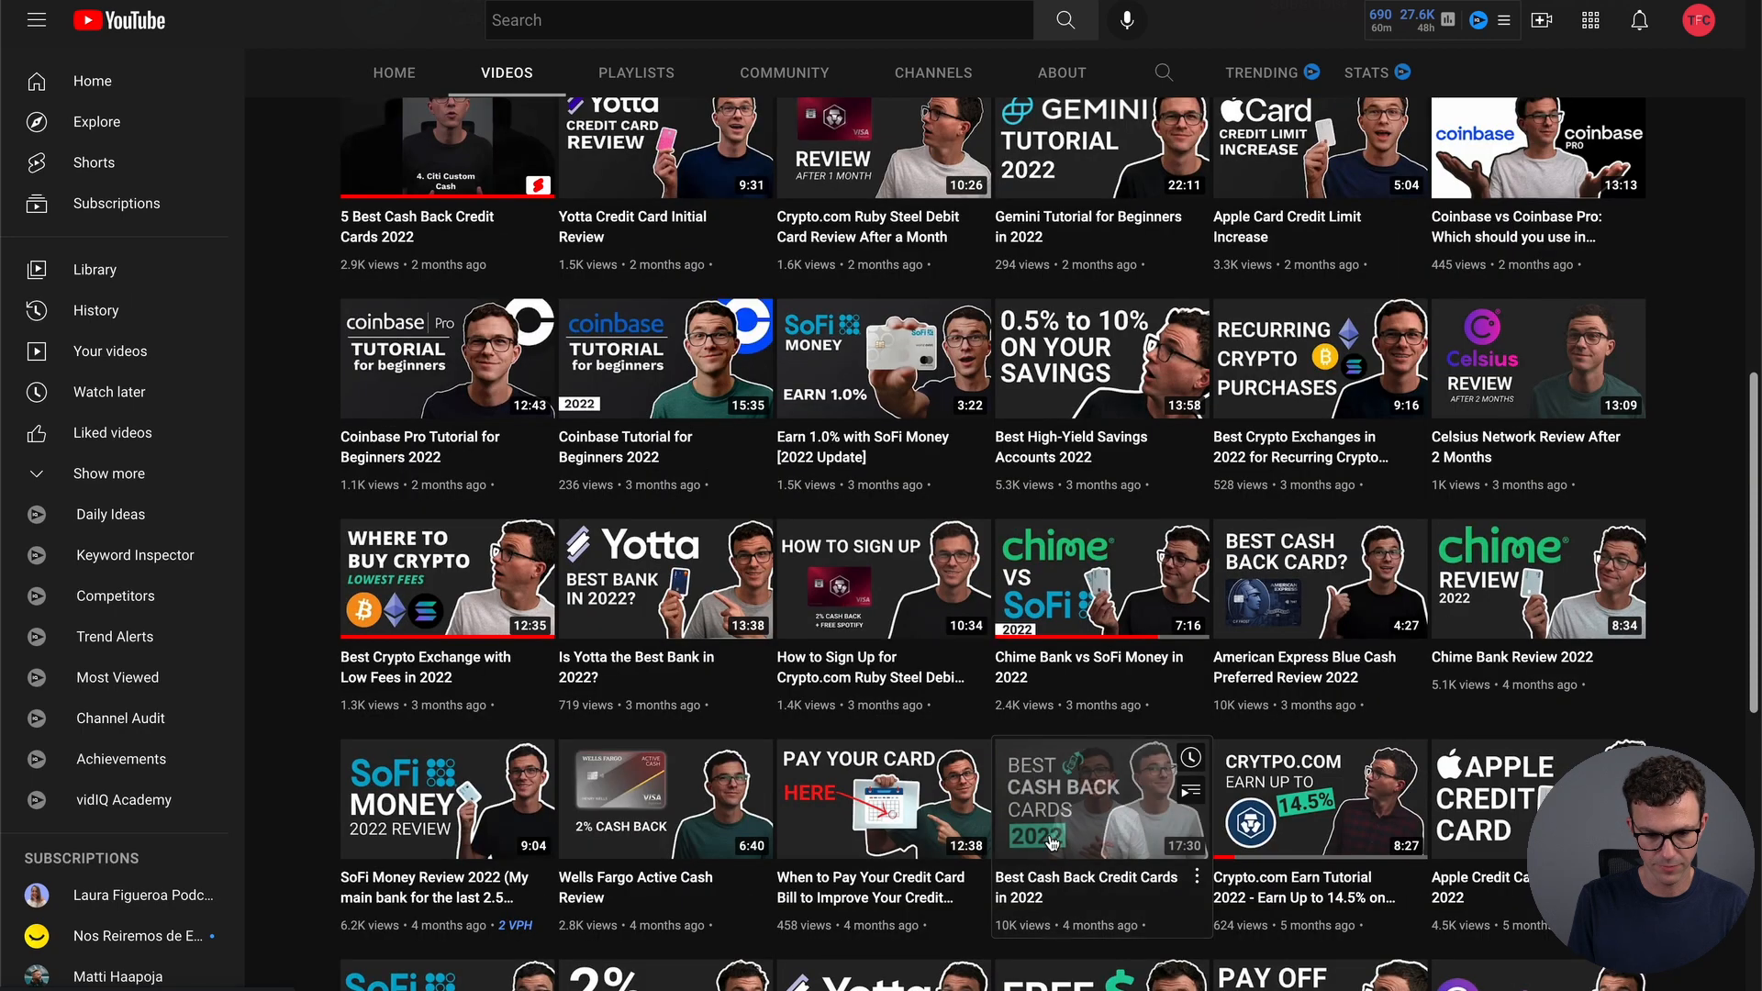
{"action": "left_click", "coordinate": [1031, 777]}
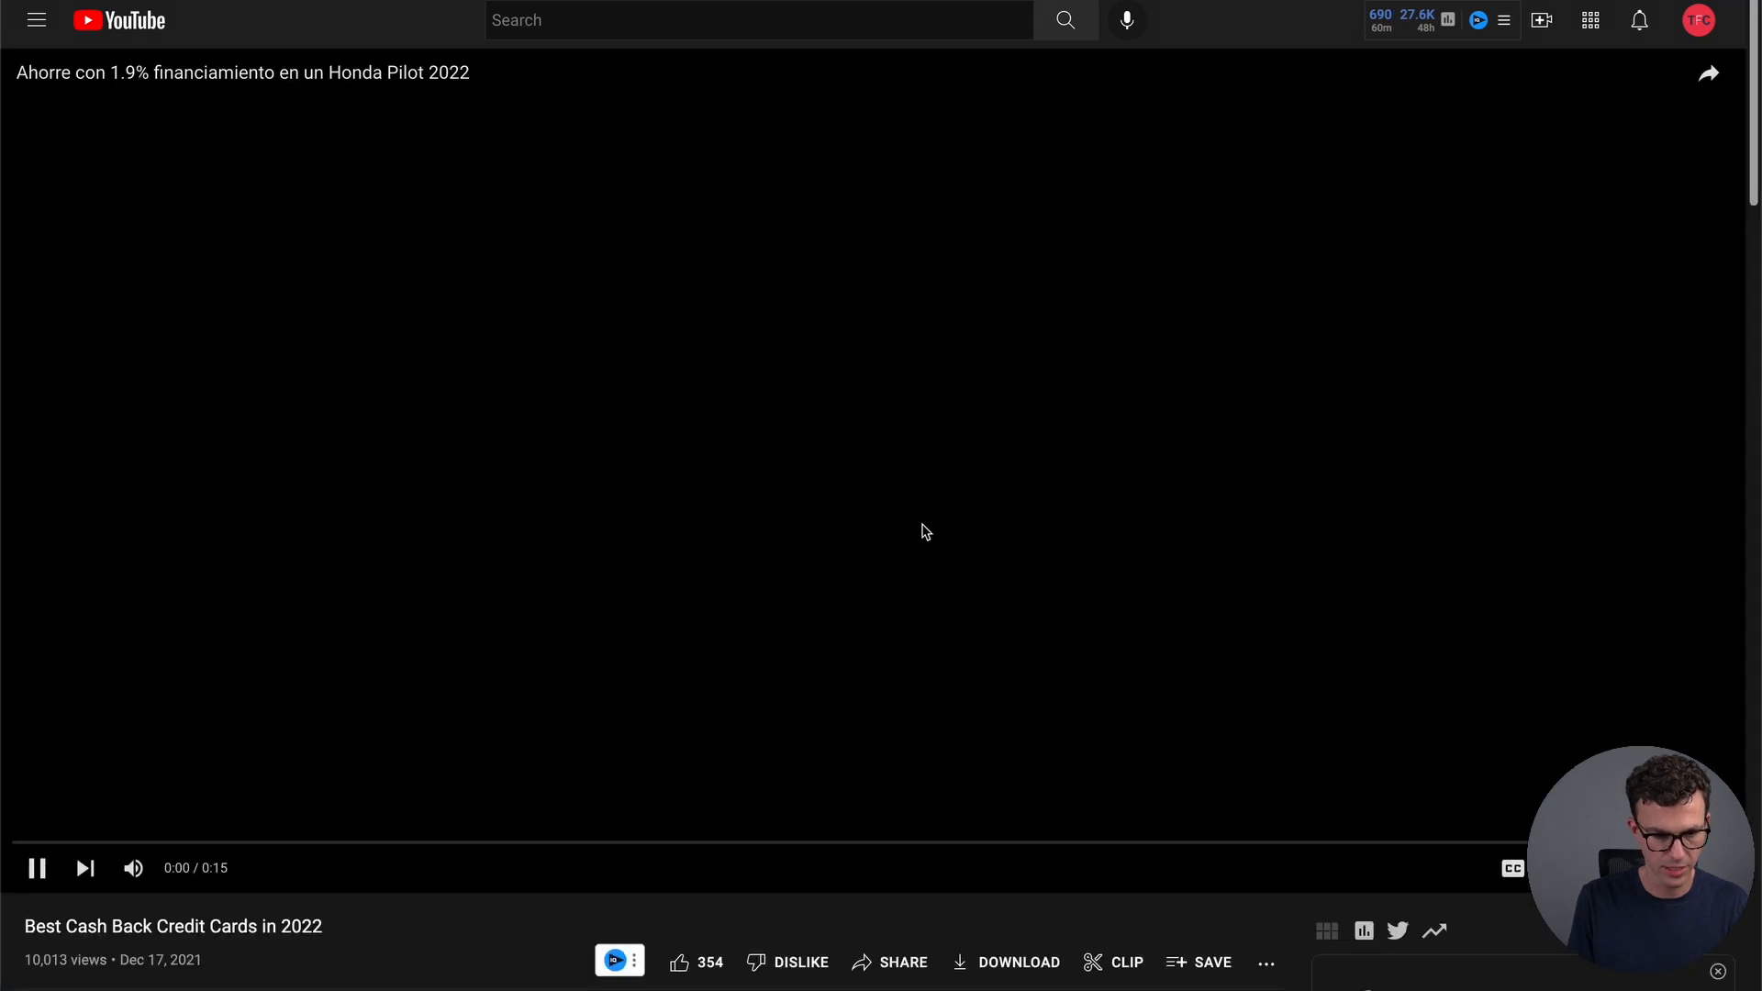
{"action": "left_click", "coordinate": [908, 501]}
{"action": "left_click", "coordinate": [877, 966]}
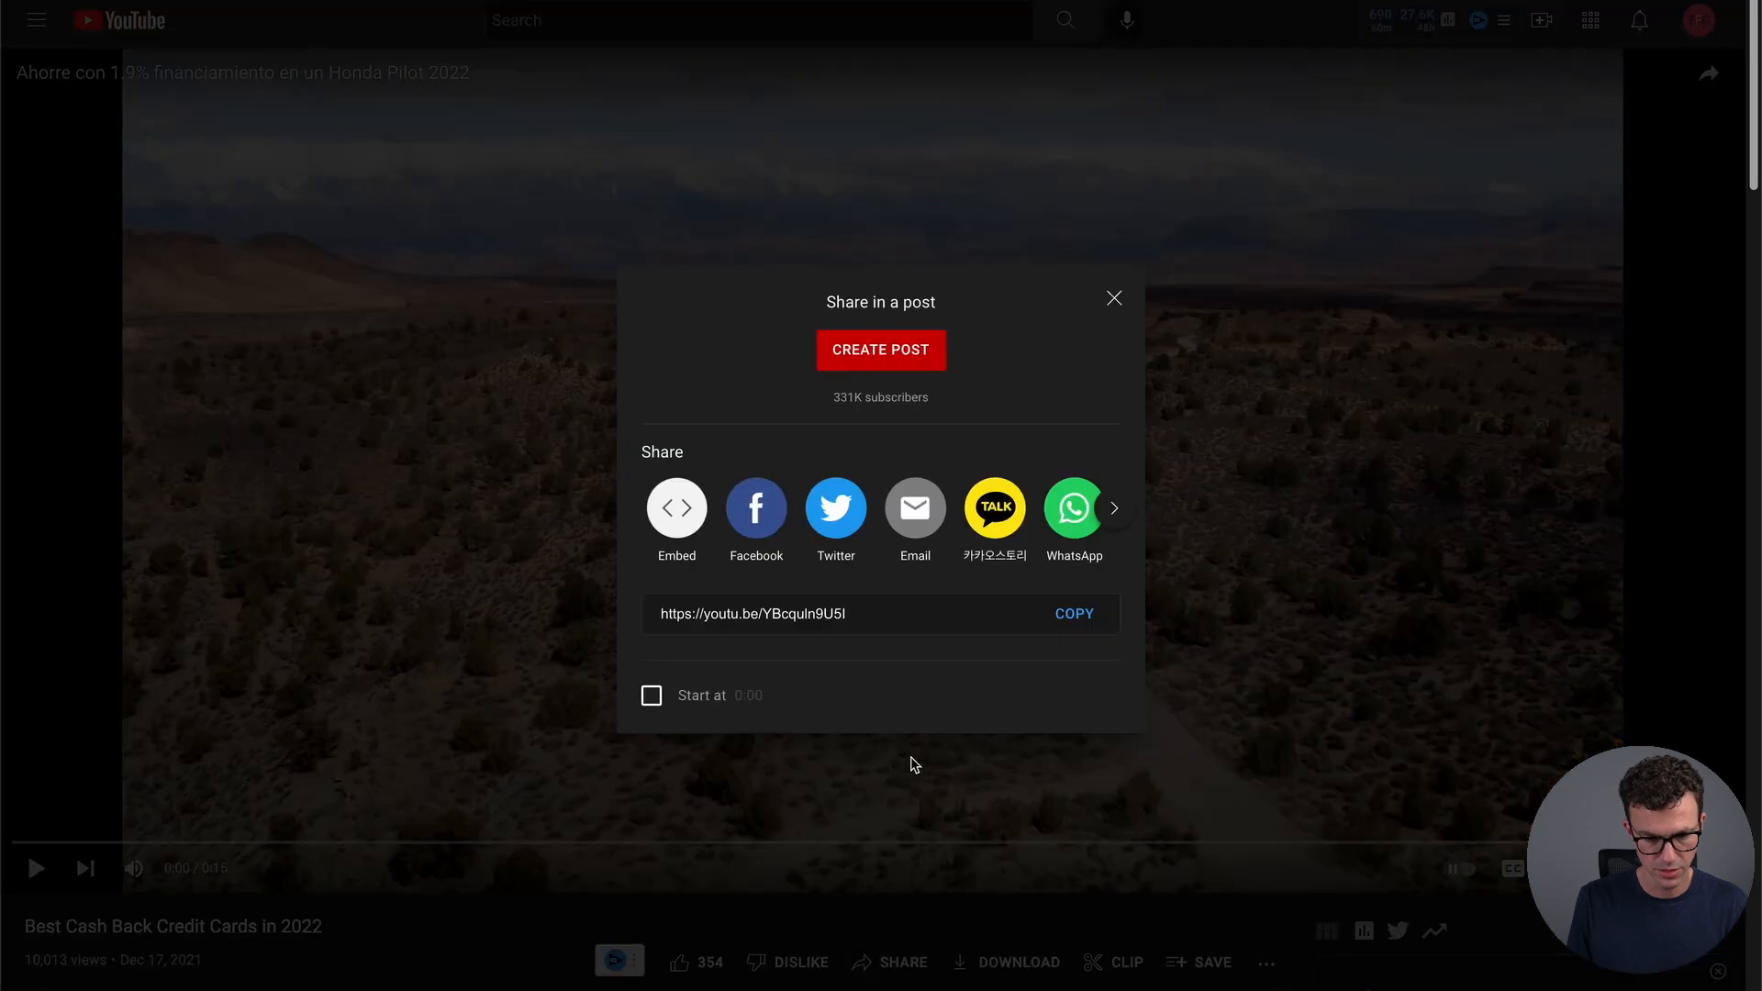
{"action": "right_click", "coordinate": [1069, 595]}
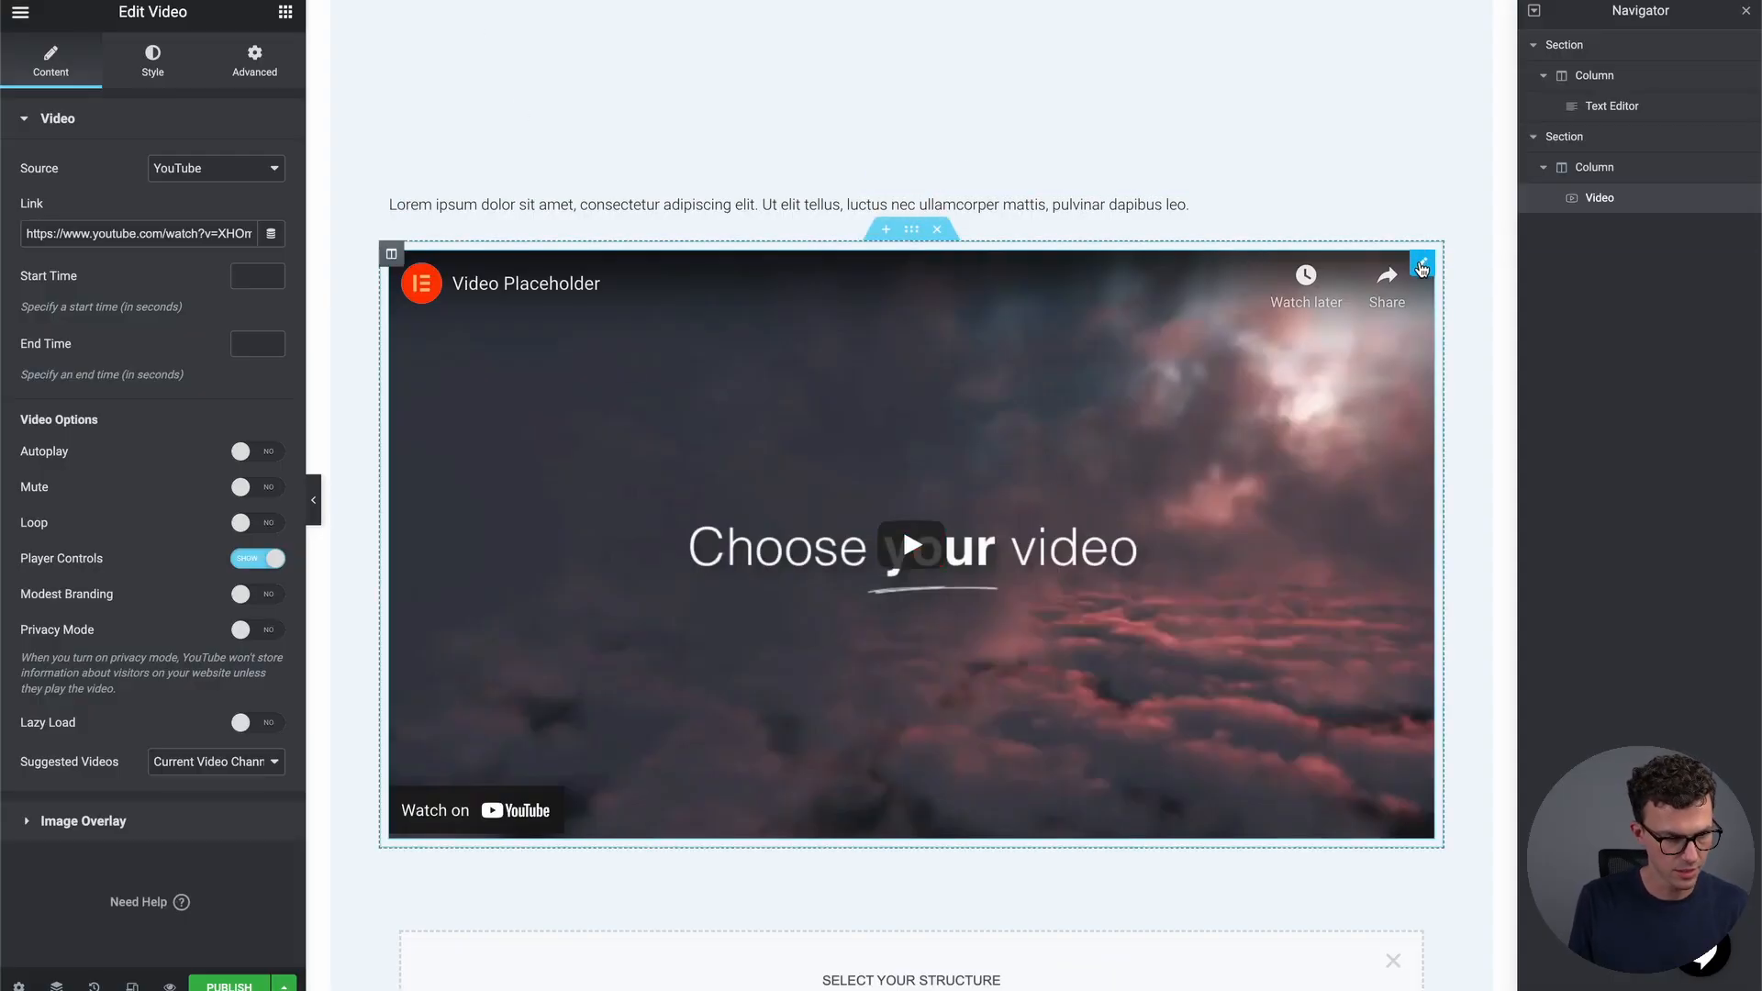
{"action": "triple_click", "coordinate": [126, 241]}
{"action": "key", "text": "ctrl+v"}
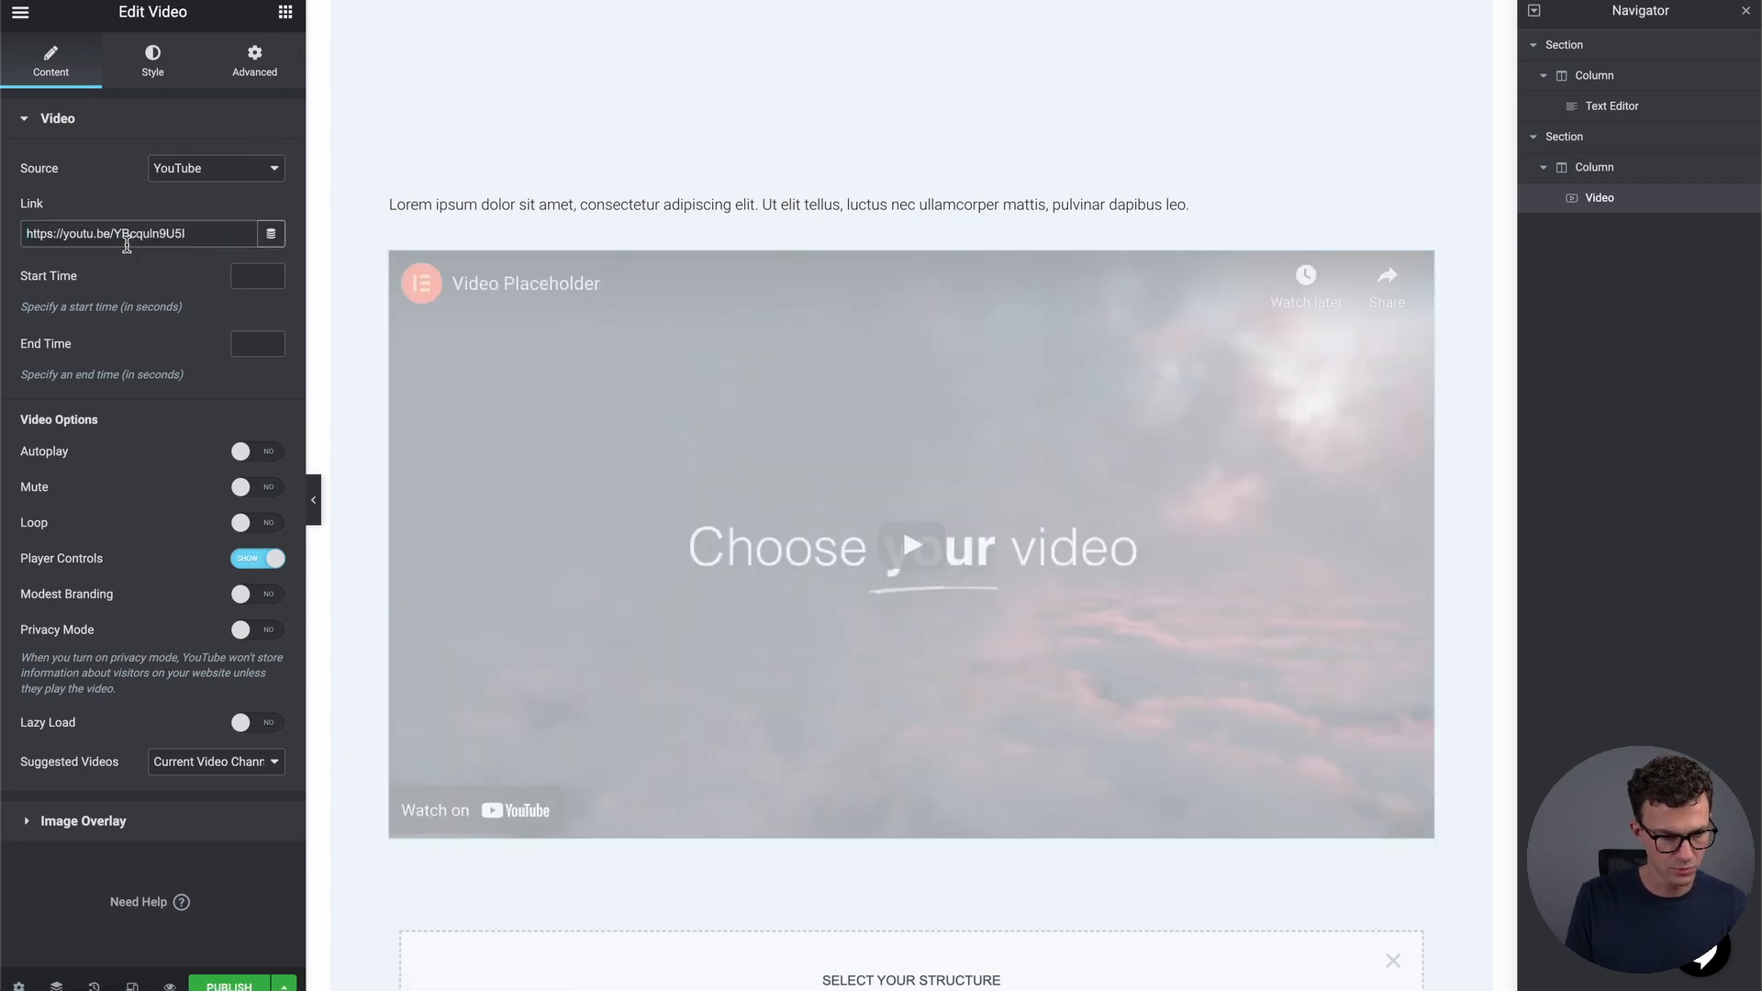
{"action": "scroll", "coordinate": [690, 398], "scroll_direction": "up", "scroll_amount": 7}
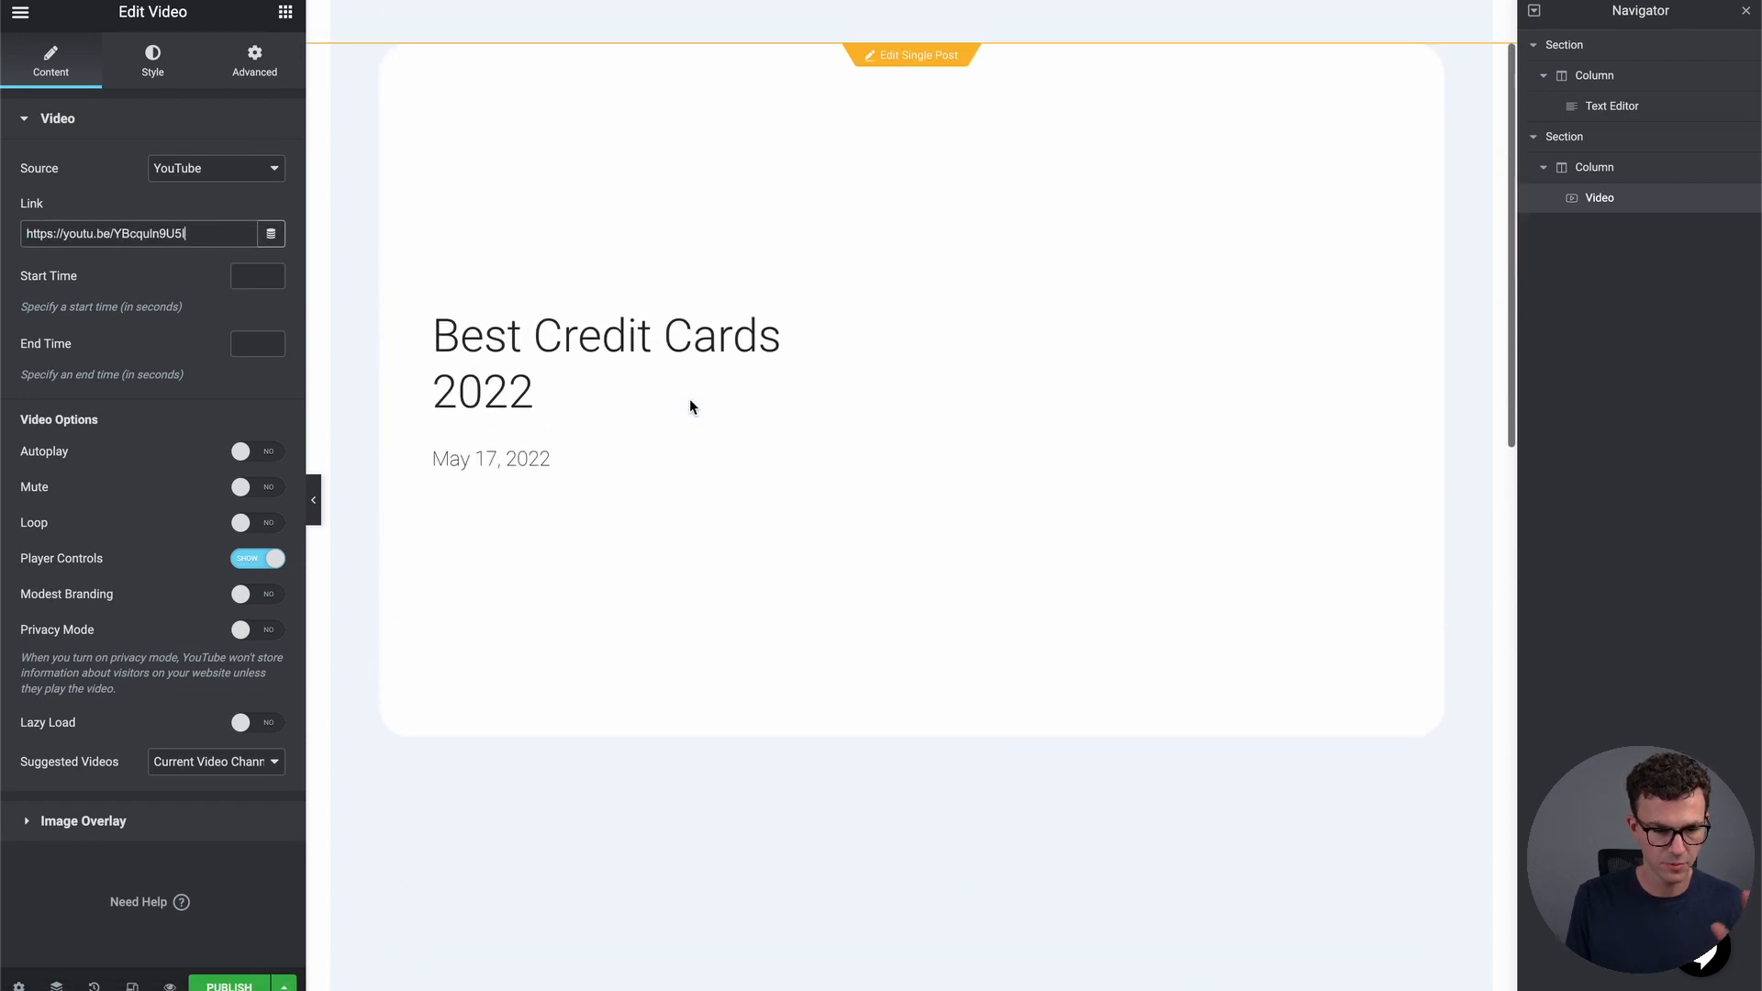
{"action": "scroll", "coordinate": [689, 397], "scroll_direction": "down", "scroll_amount": 7}
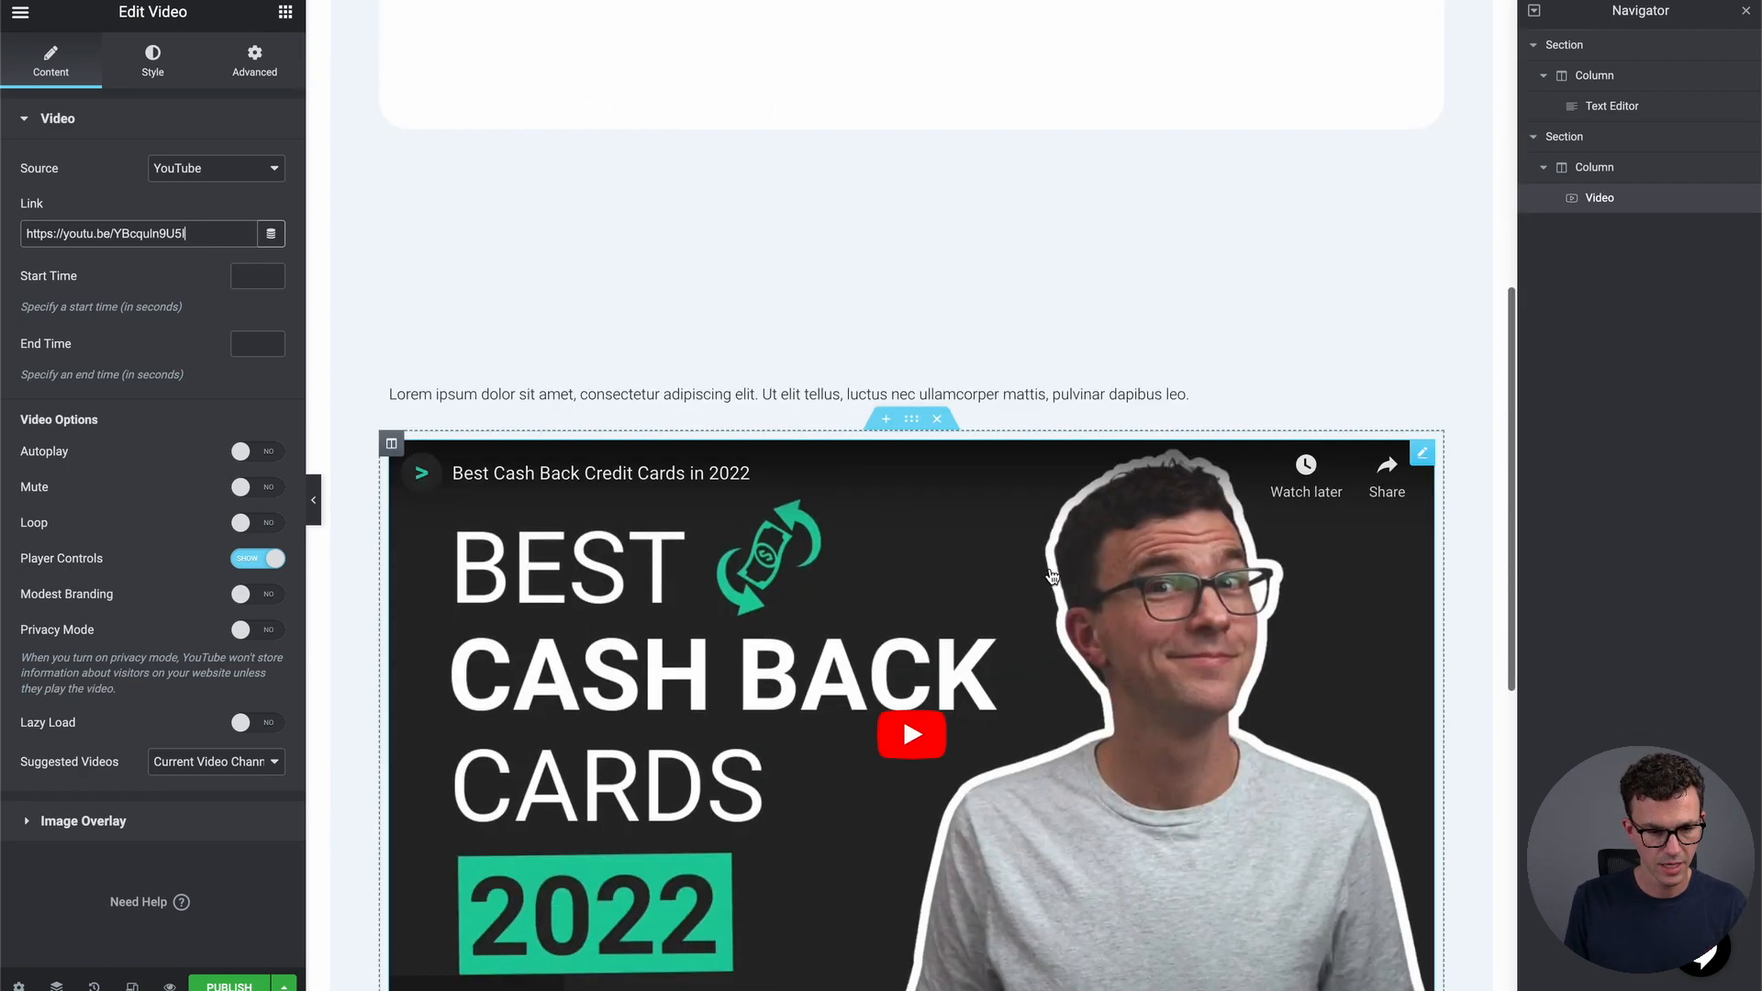
{"action": "scroll", "coordinate": [806, 386], "scroll_direction": "down", "scroll_amount": 4}
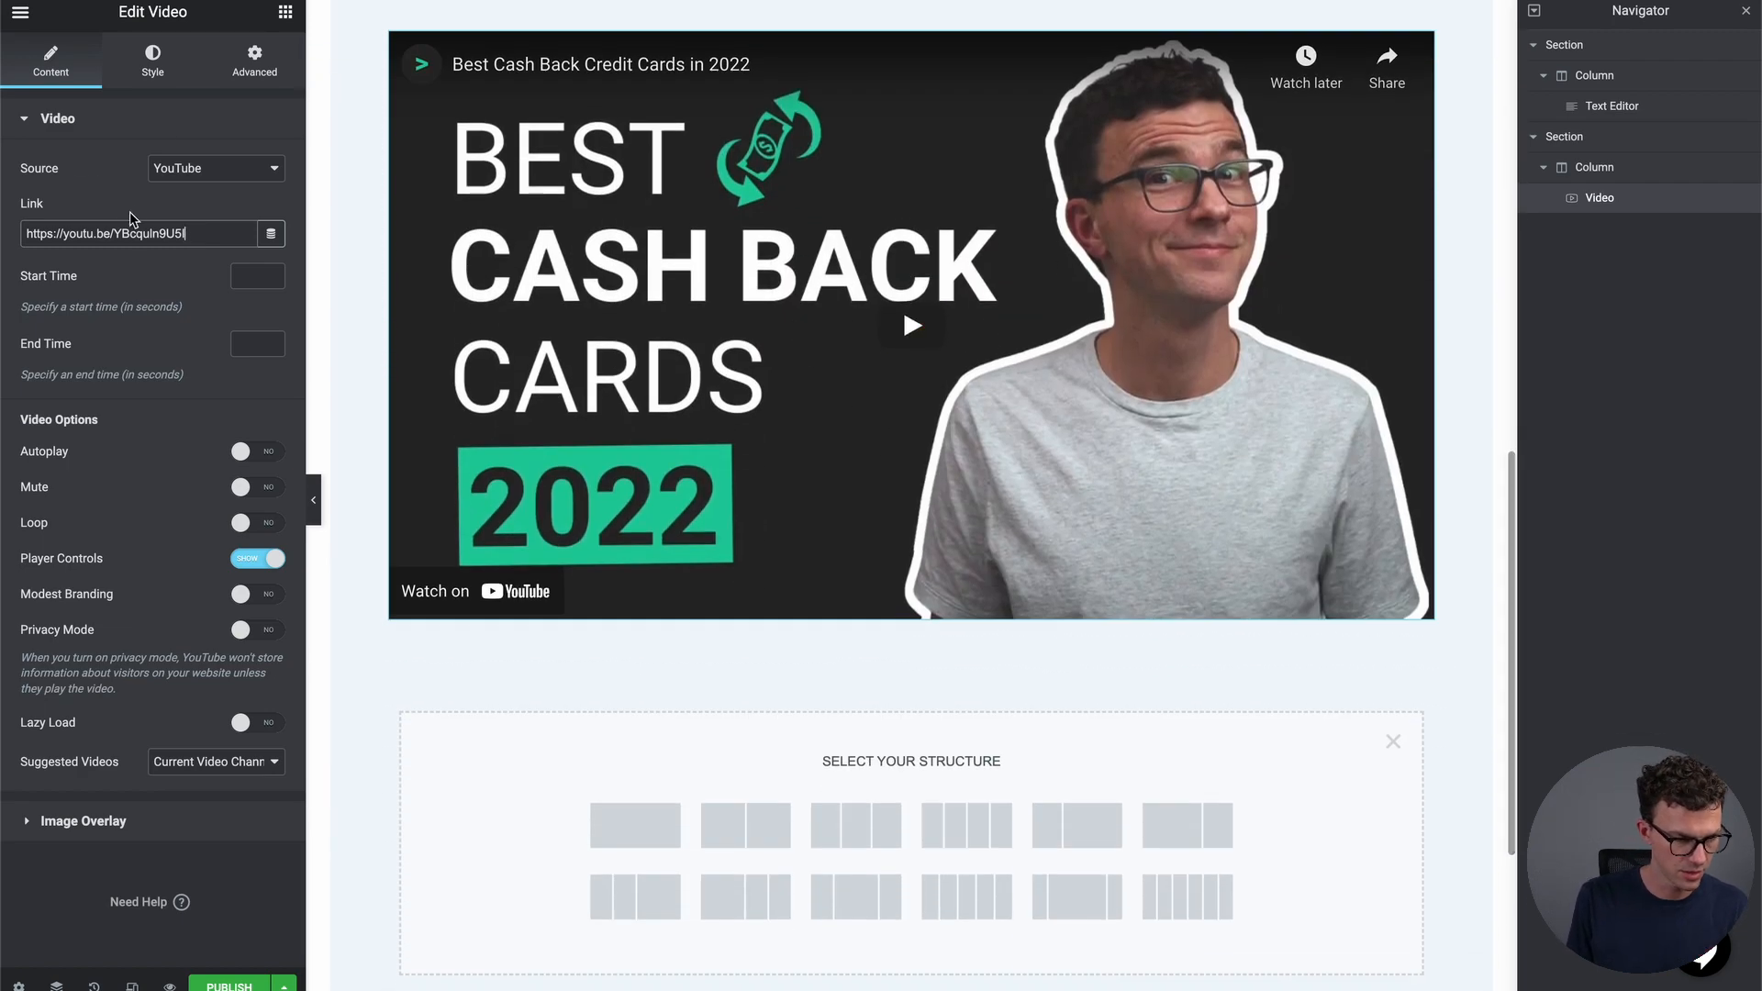
{"action": "left_click", "coordinate": [285, 11]}
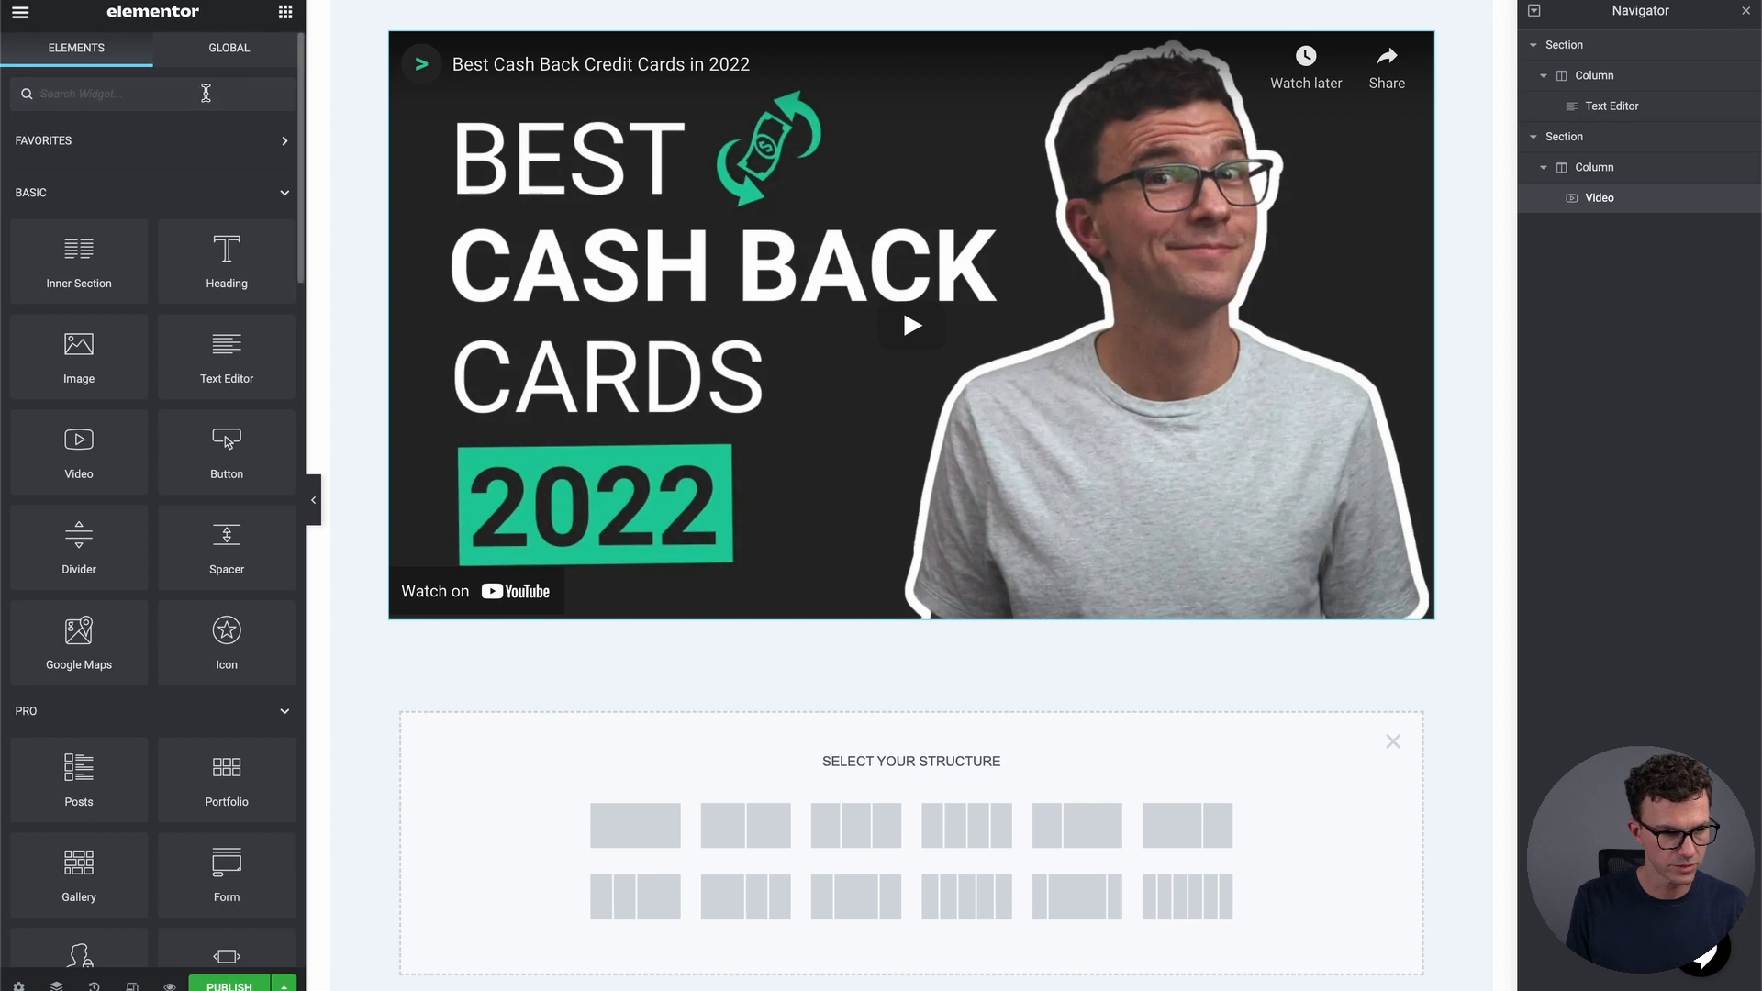
{"action": "scroll", "coordinate": [214, 317], "scroll_direction": "down", "scroll_amount": 6}
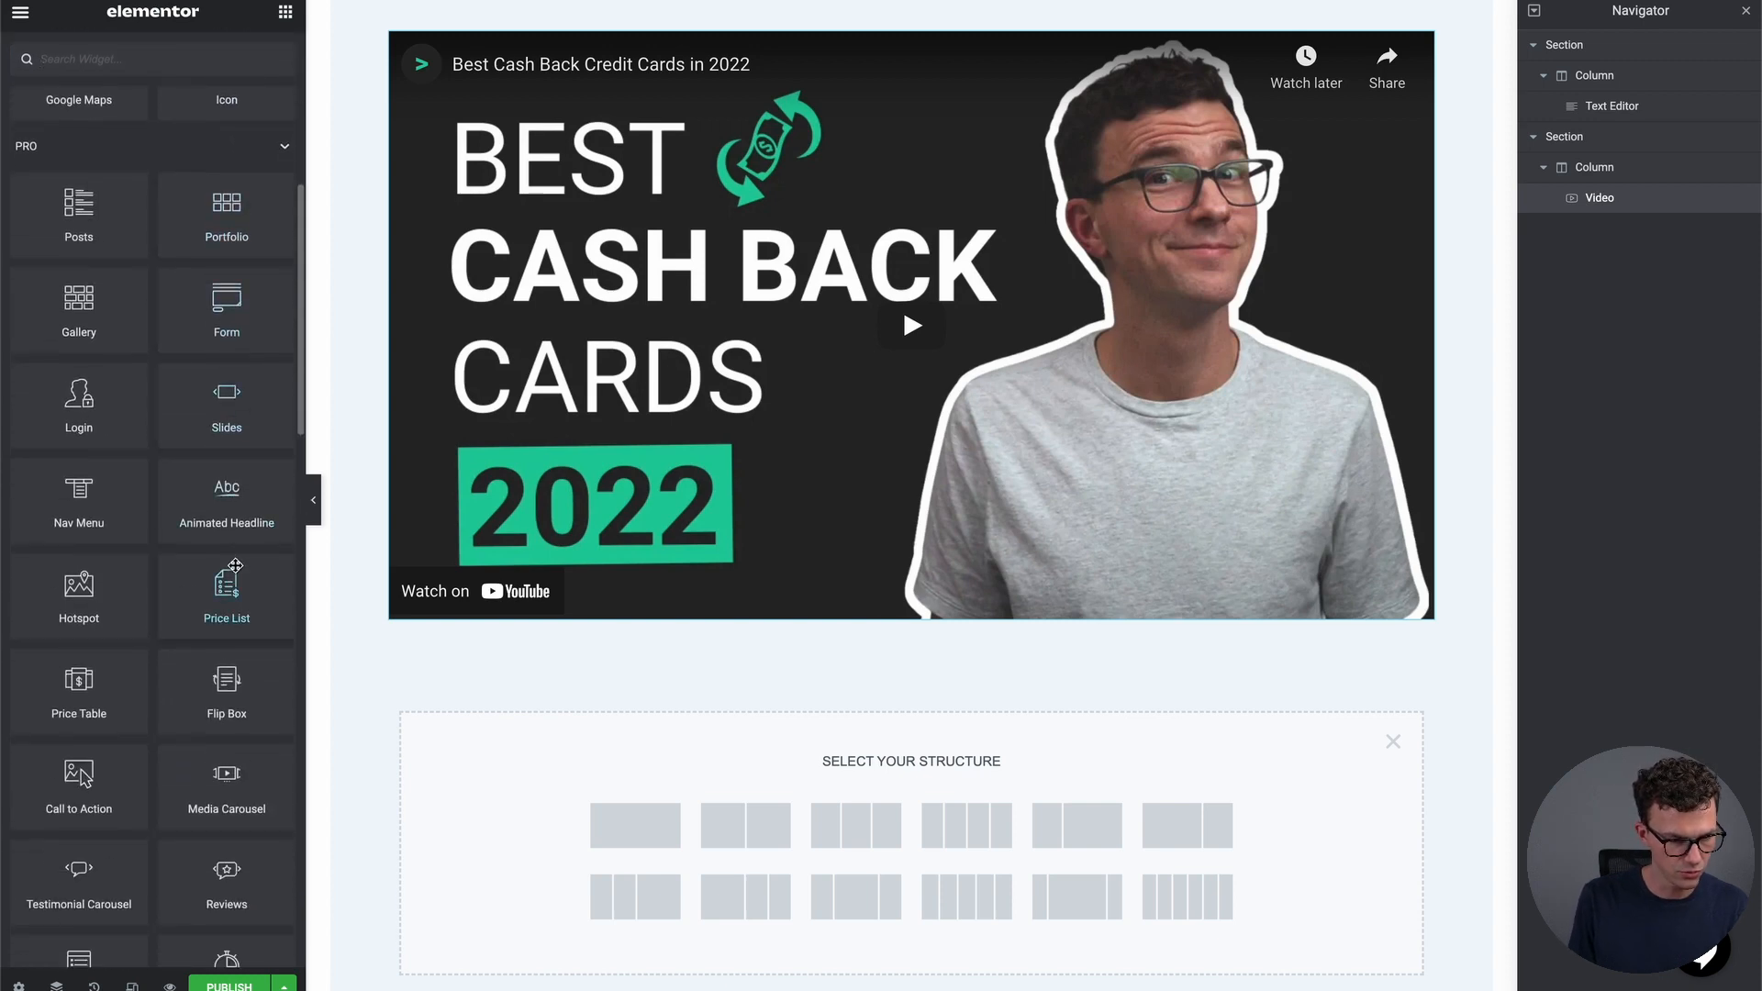
{"action": "scroll", "coordinate": [110, 634], "scroll_direction": "down", "scroll_amount": 4}
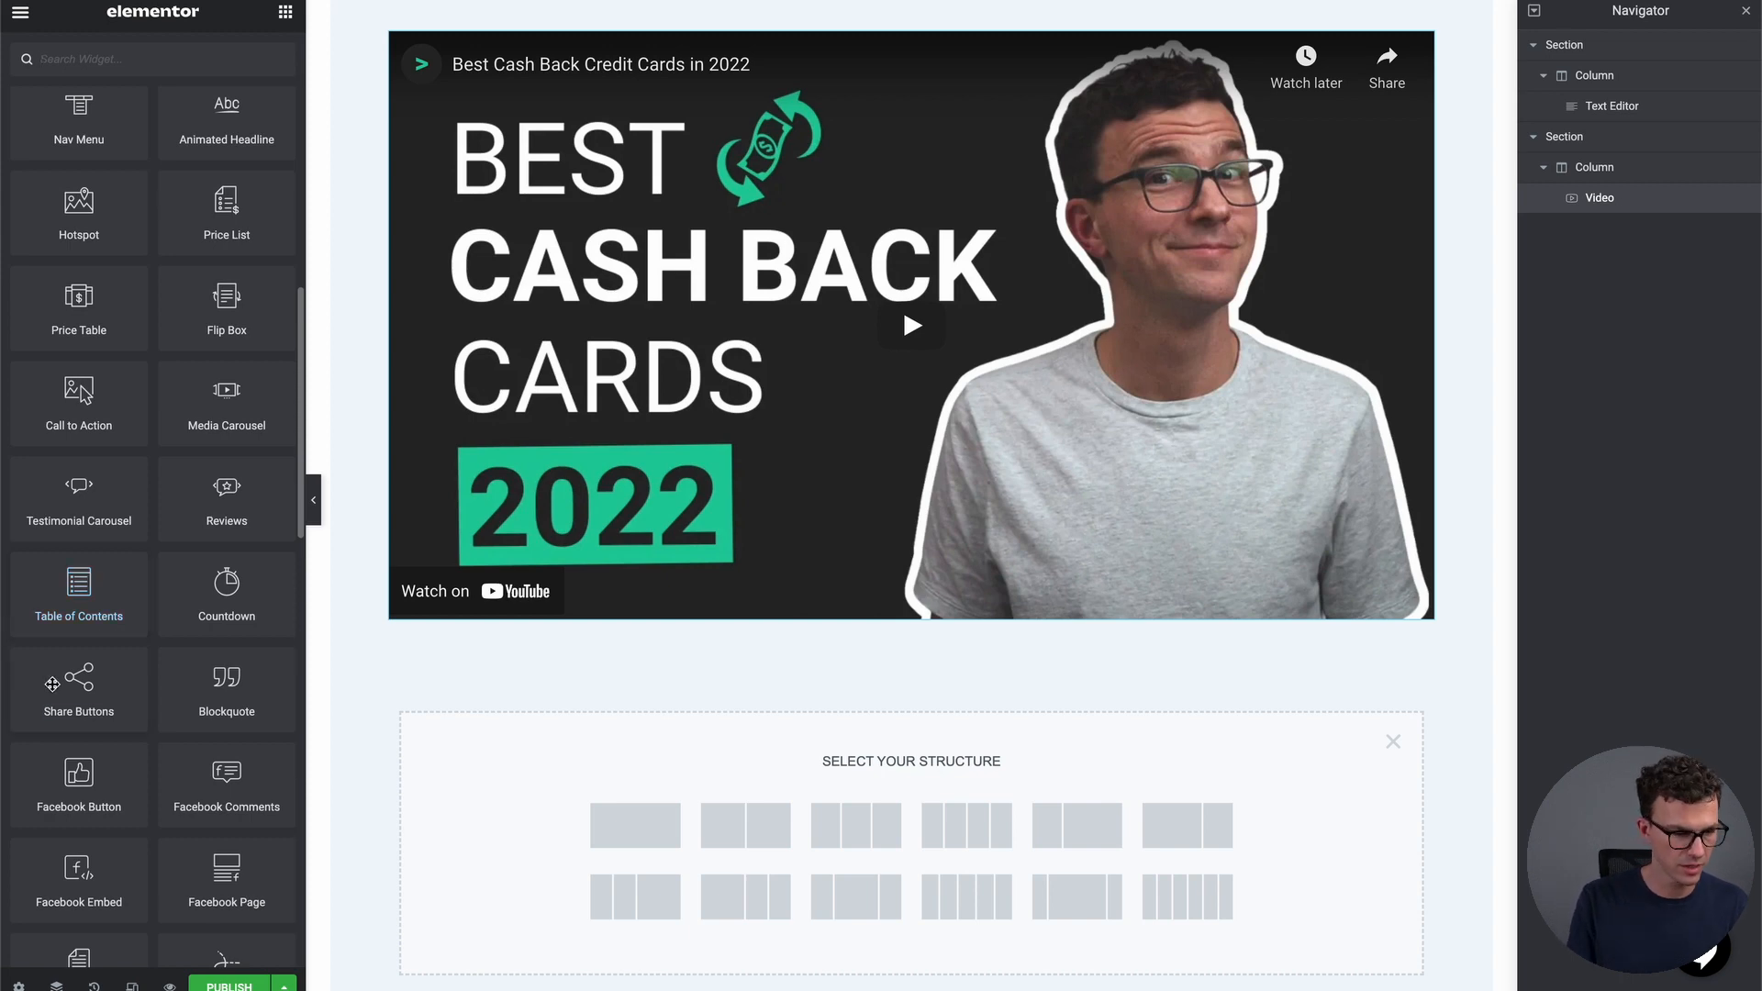
{"action": "scroll", "coordinate": [270, 779], "scroll_direction": "down", "scroll_amount": 8}
{"action": "scroll", "coordinate": [269, 778], "scroll_direction": "down", "scroll_amount": 1}
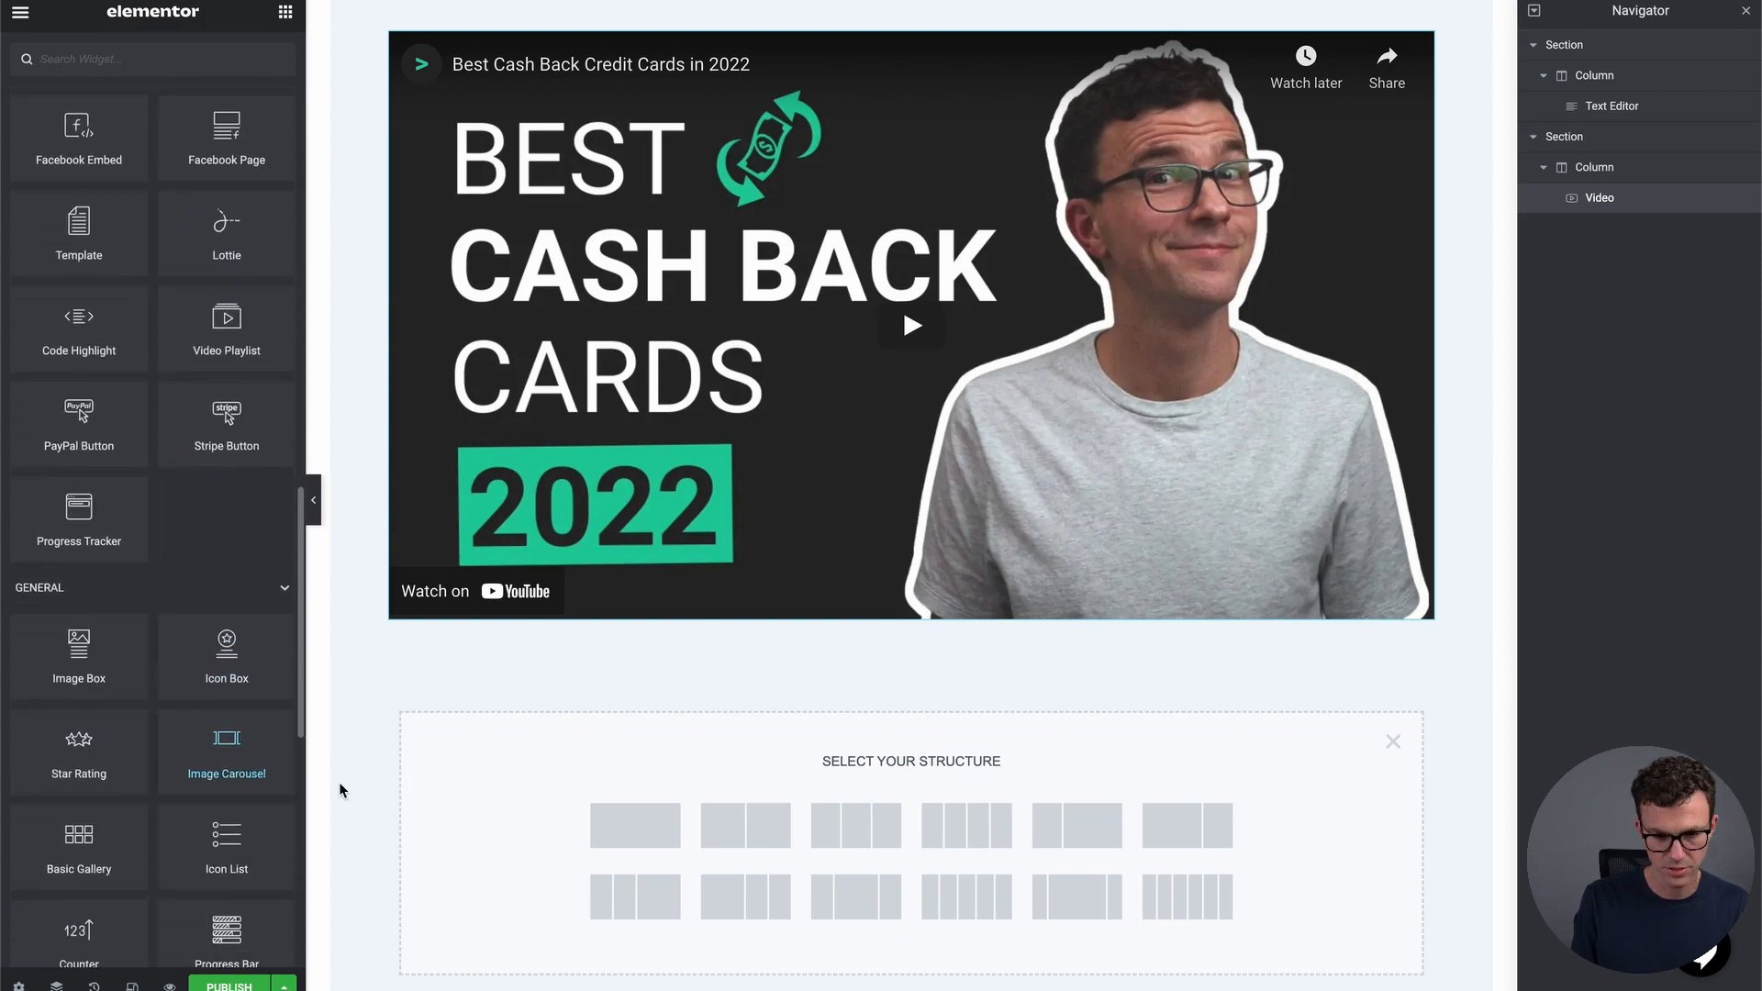
{"action": "scroll", "coordinate": [340, 790], "scroll_direction": "up", "scroll_amount": 10}
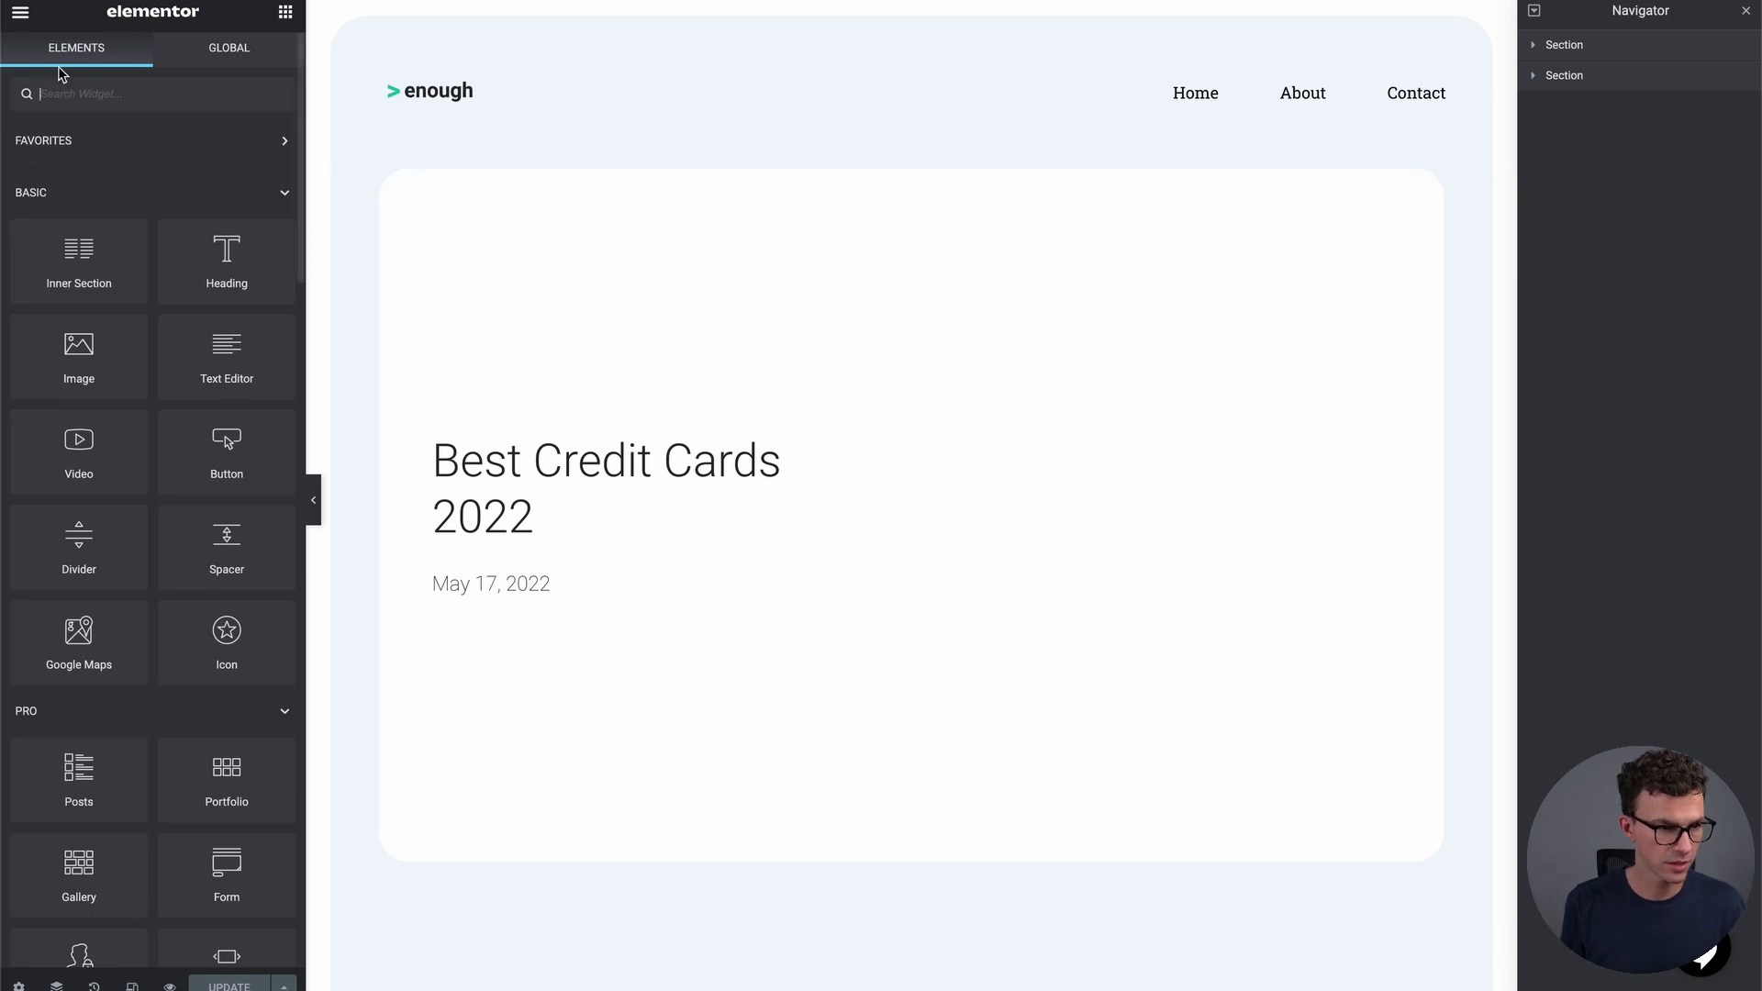
Exit Elementor to the dashboard, go to All Pages, and open Home in Elementor
{"action": "left_click", "coordinate": [20, 12]}
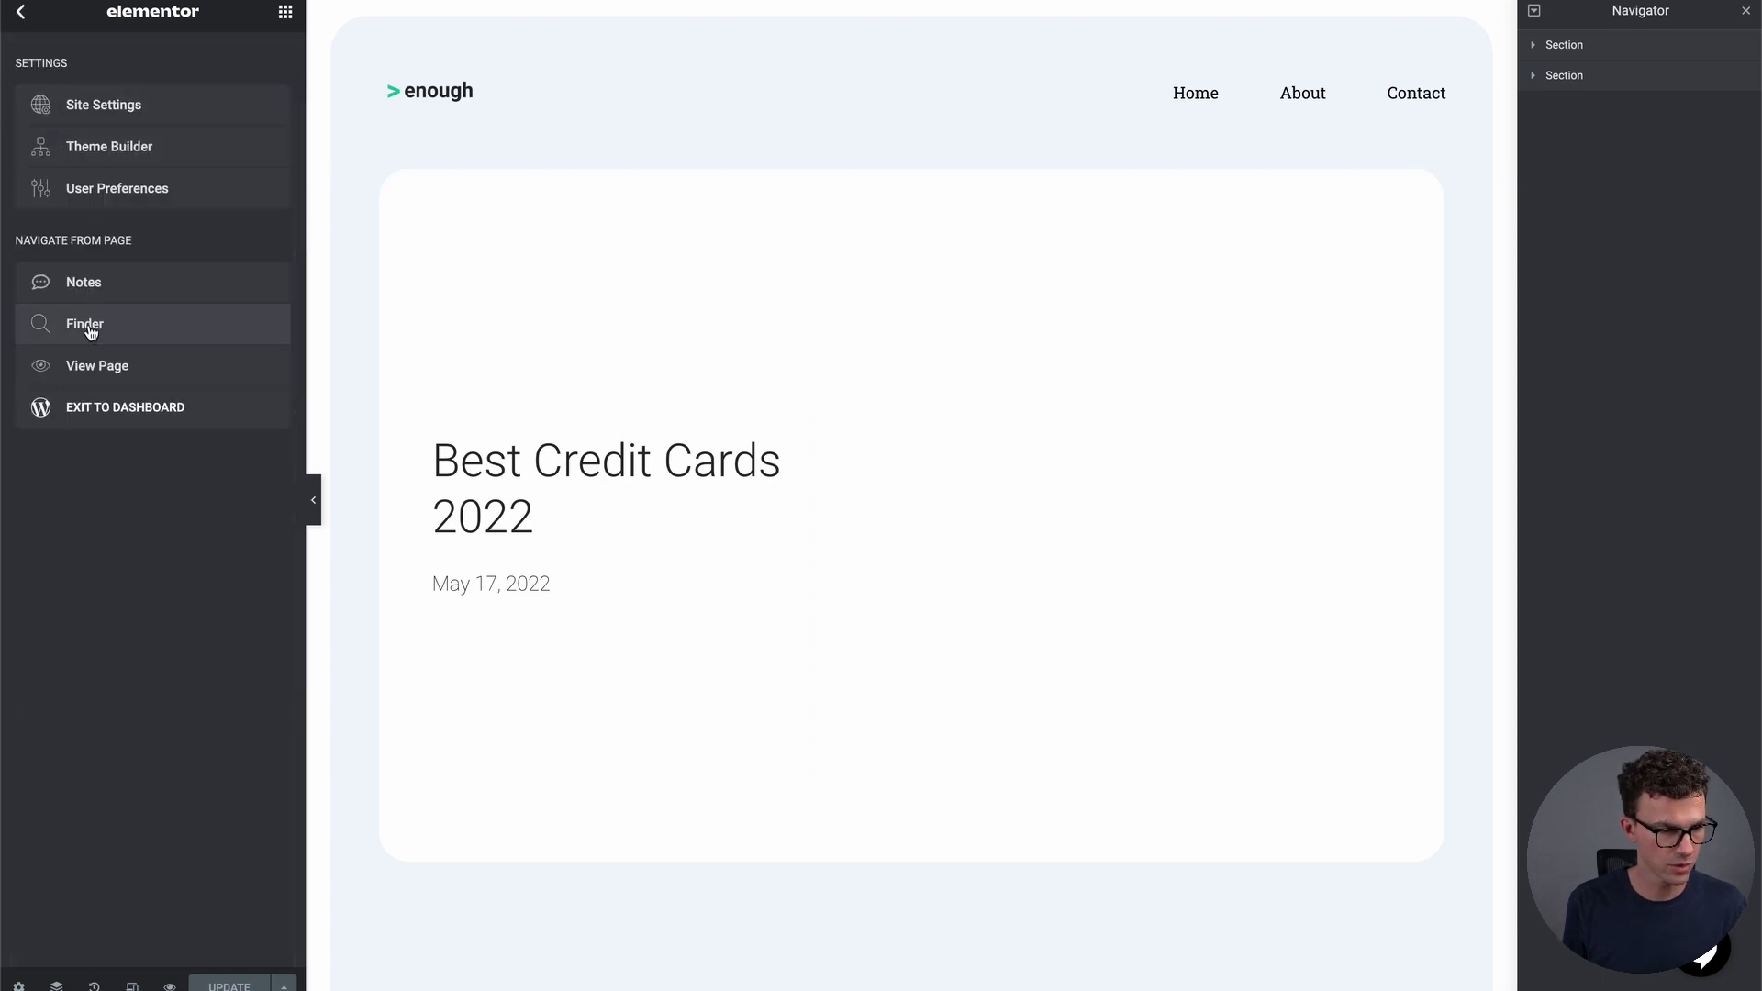
{"action": "left_click", "coordinate": [111, 409]}
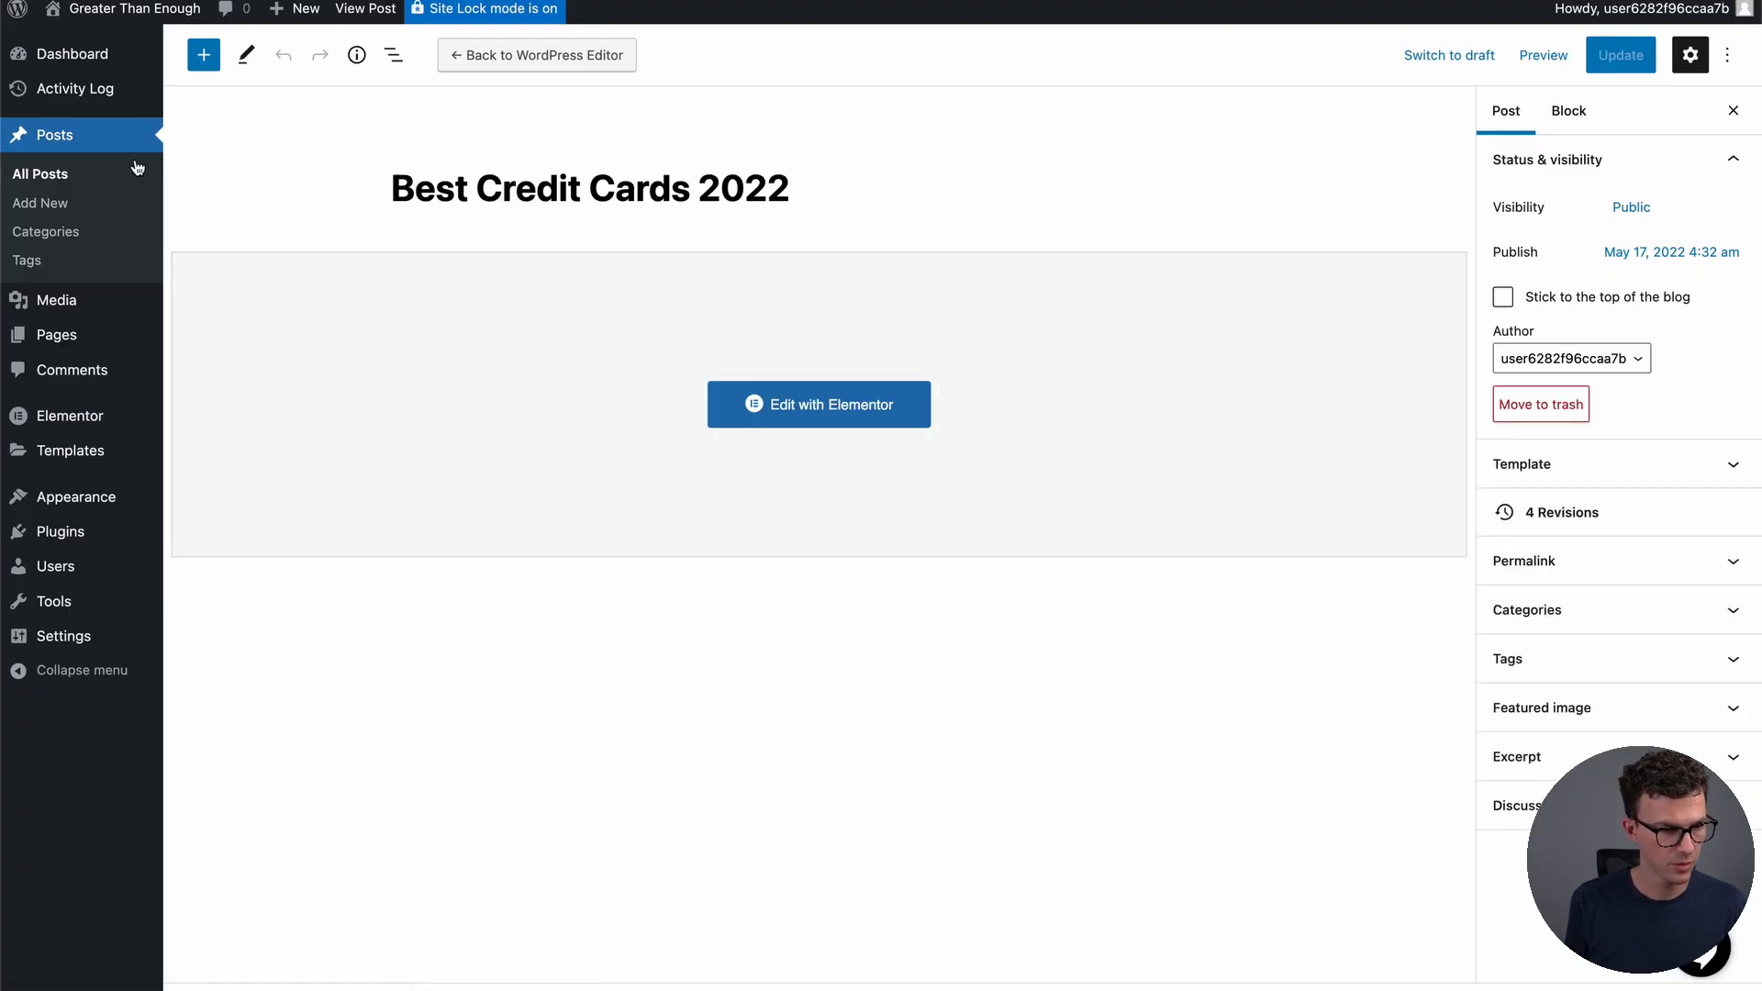
{"action": "left_click", "coordinate": [58, 177]}
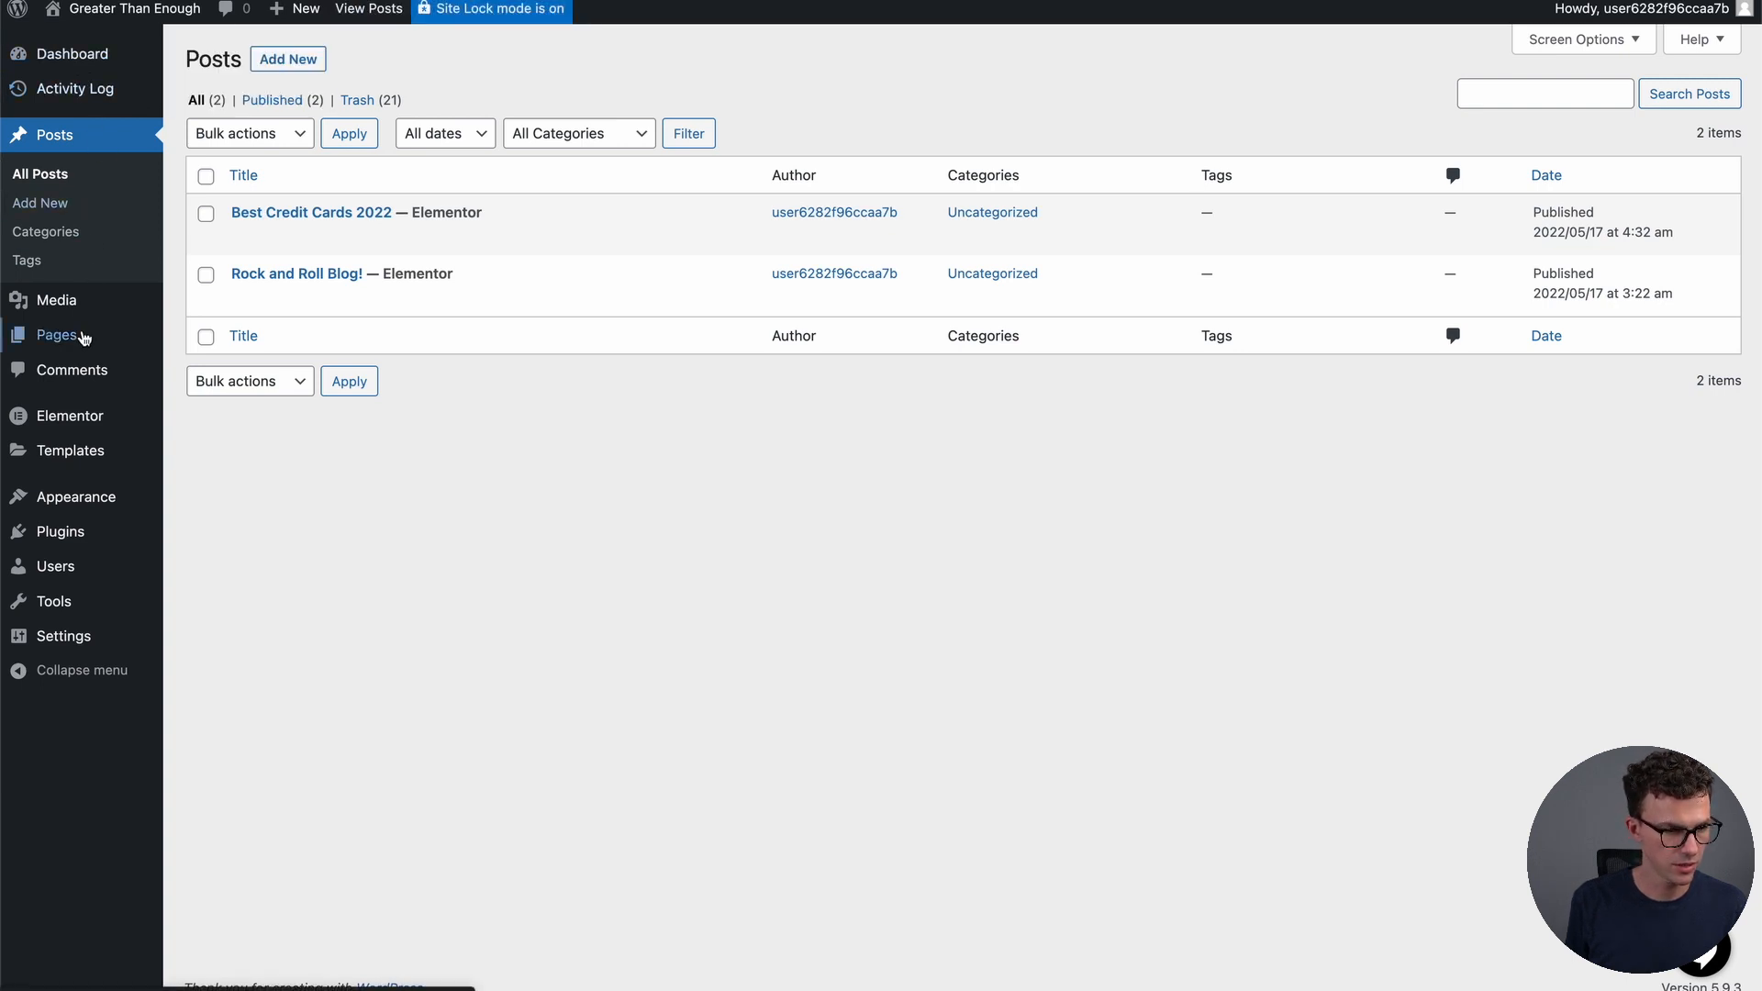
{"action": "mouse_move", "coordinate": [84, 344]}
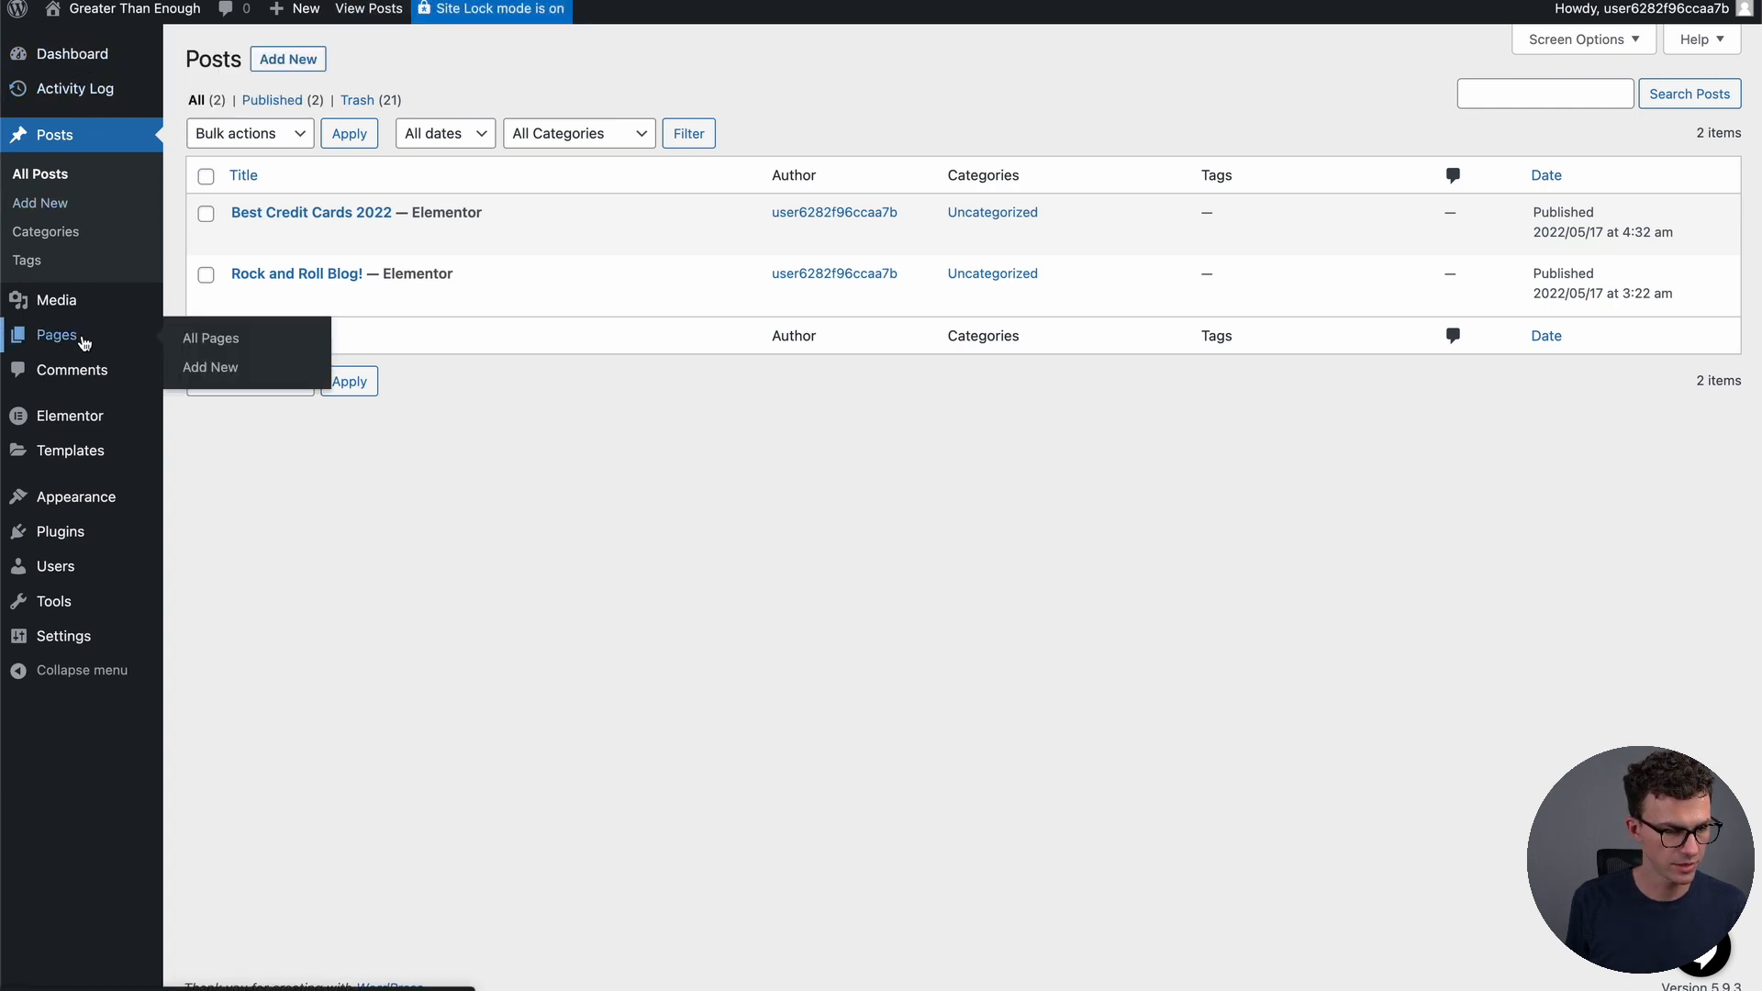
{"action": "left_click", "coordinate": [211, 342]}
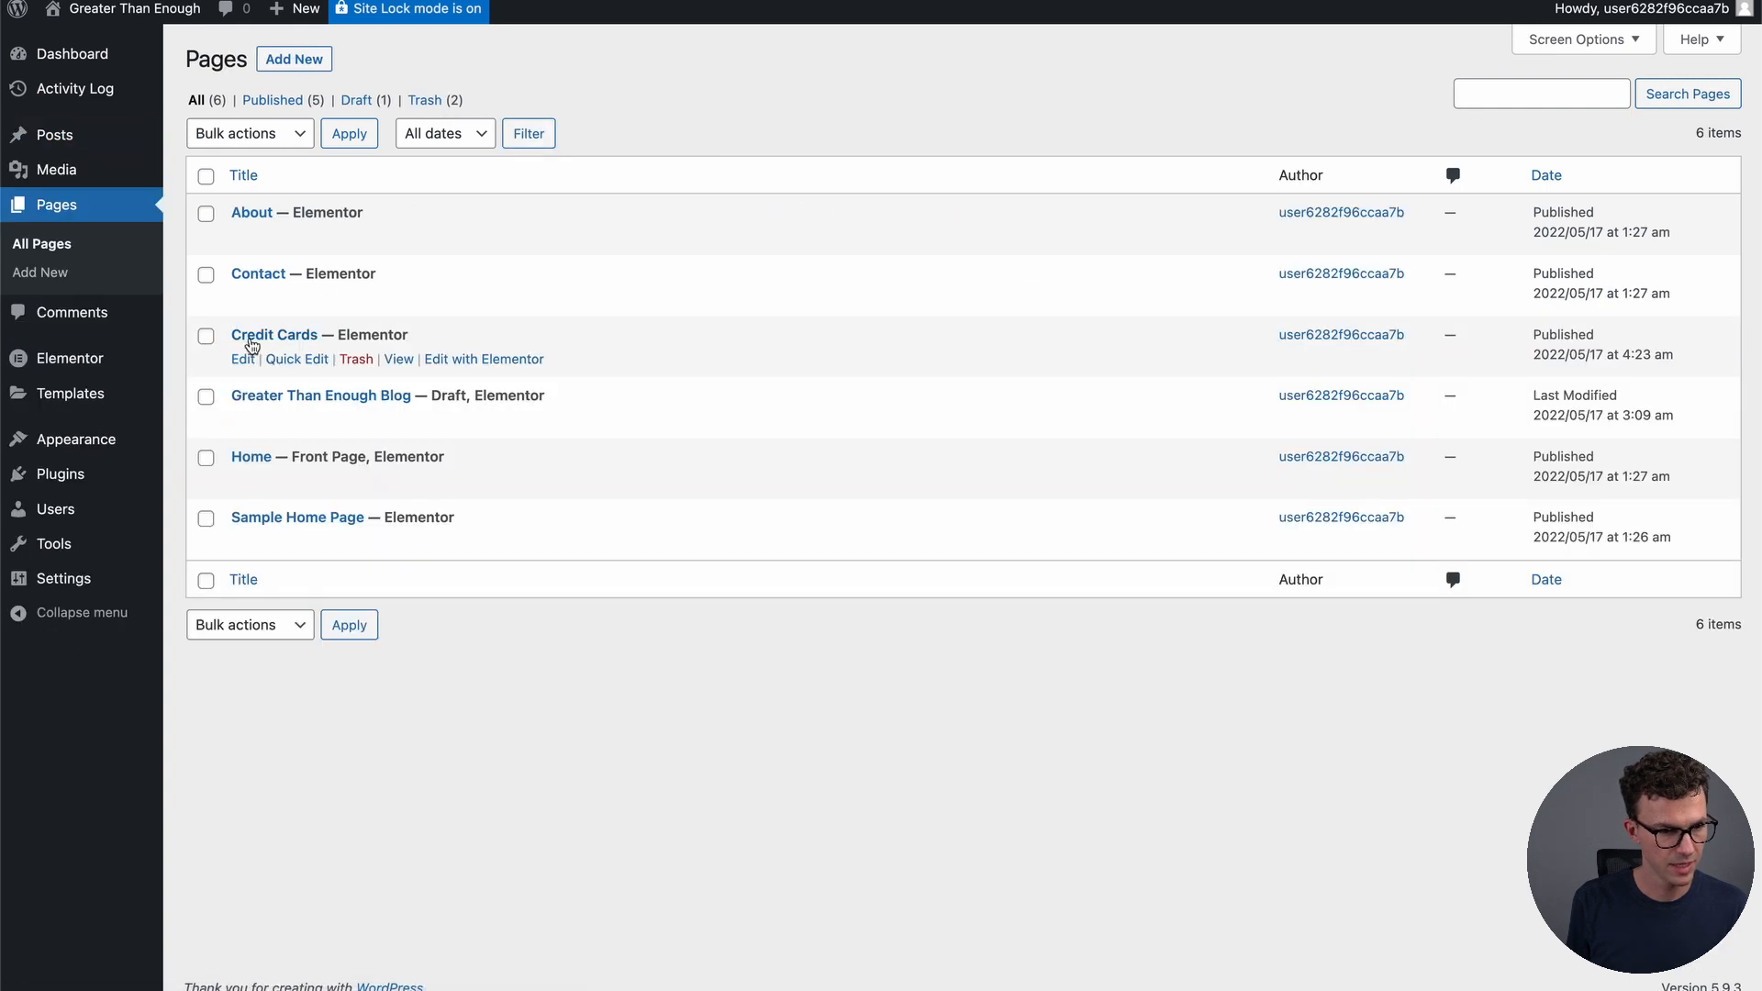
{"action": "left_click", "coordinate": [459, 483]}
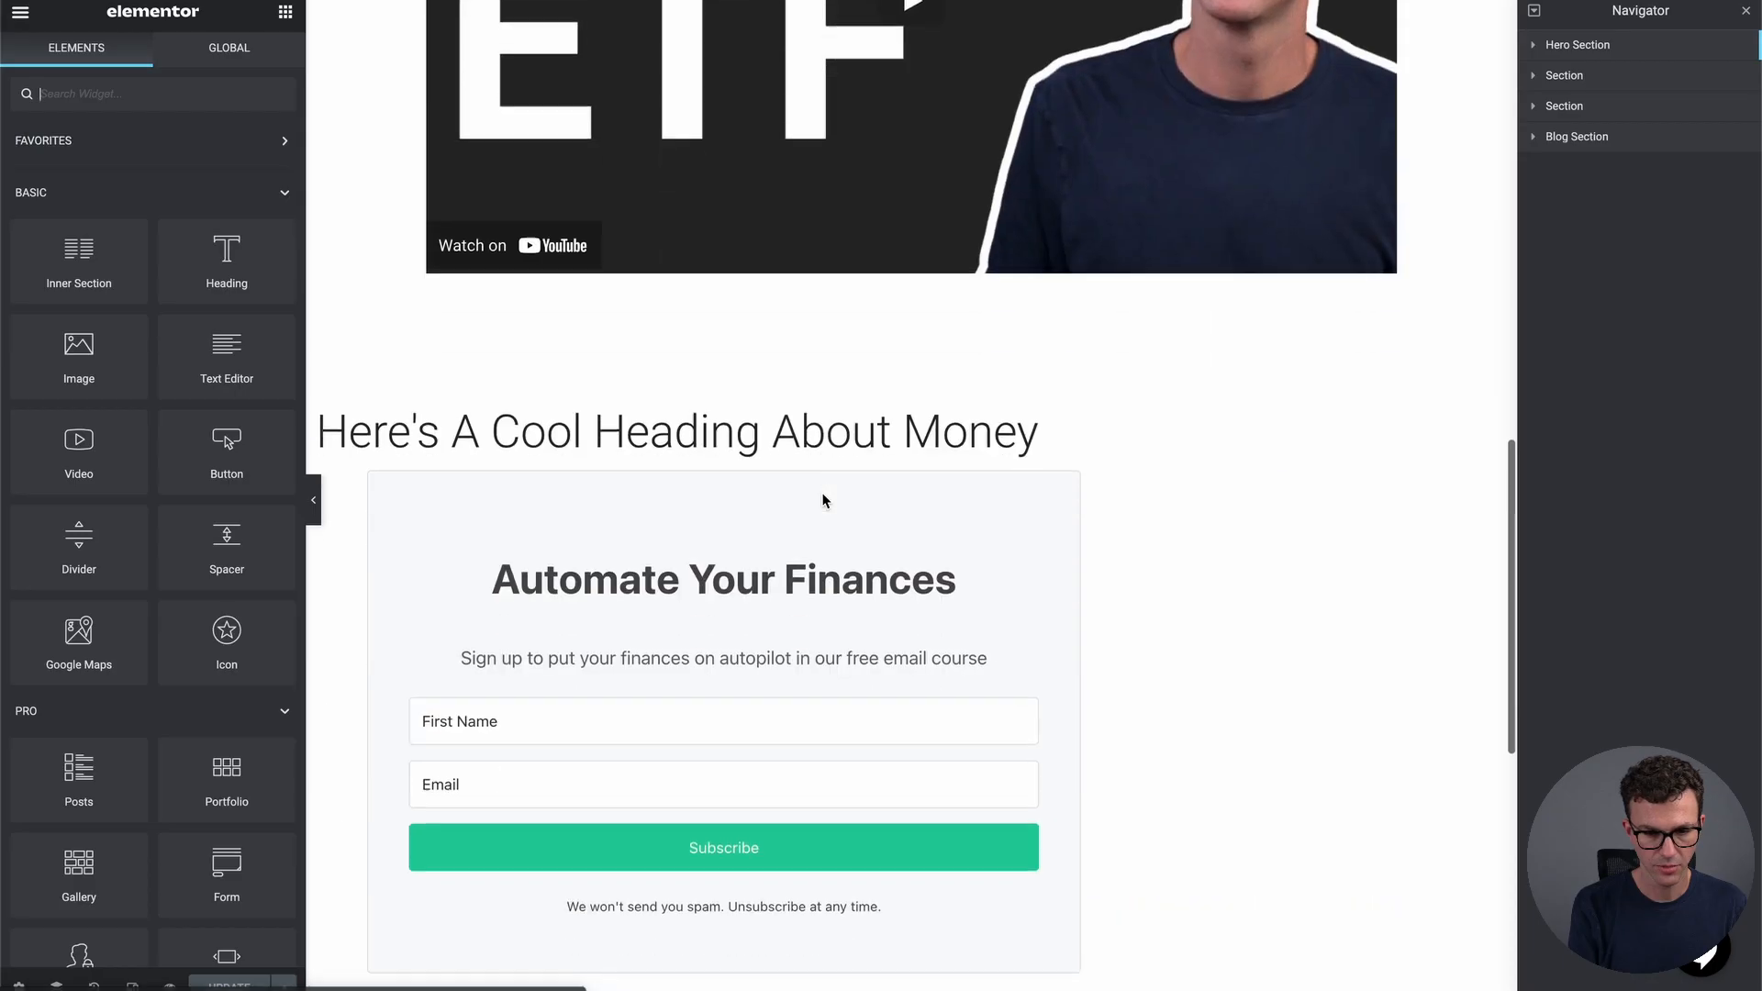
Look over the Home page in Elementor, then exit to the WordPress dashboard
{"action": "scroll", "coordinate": [823, 495], "scroll_direction": "down", "scroll_amount": 8}
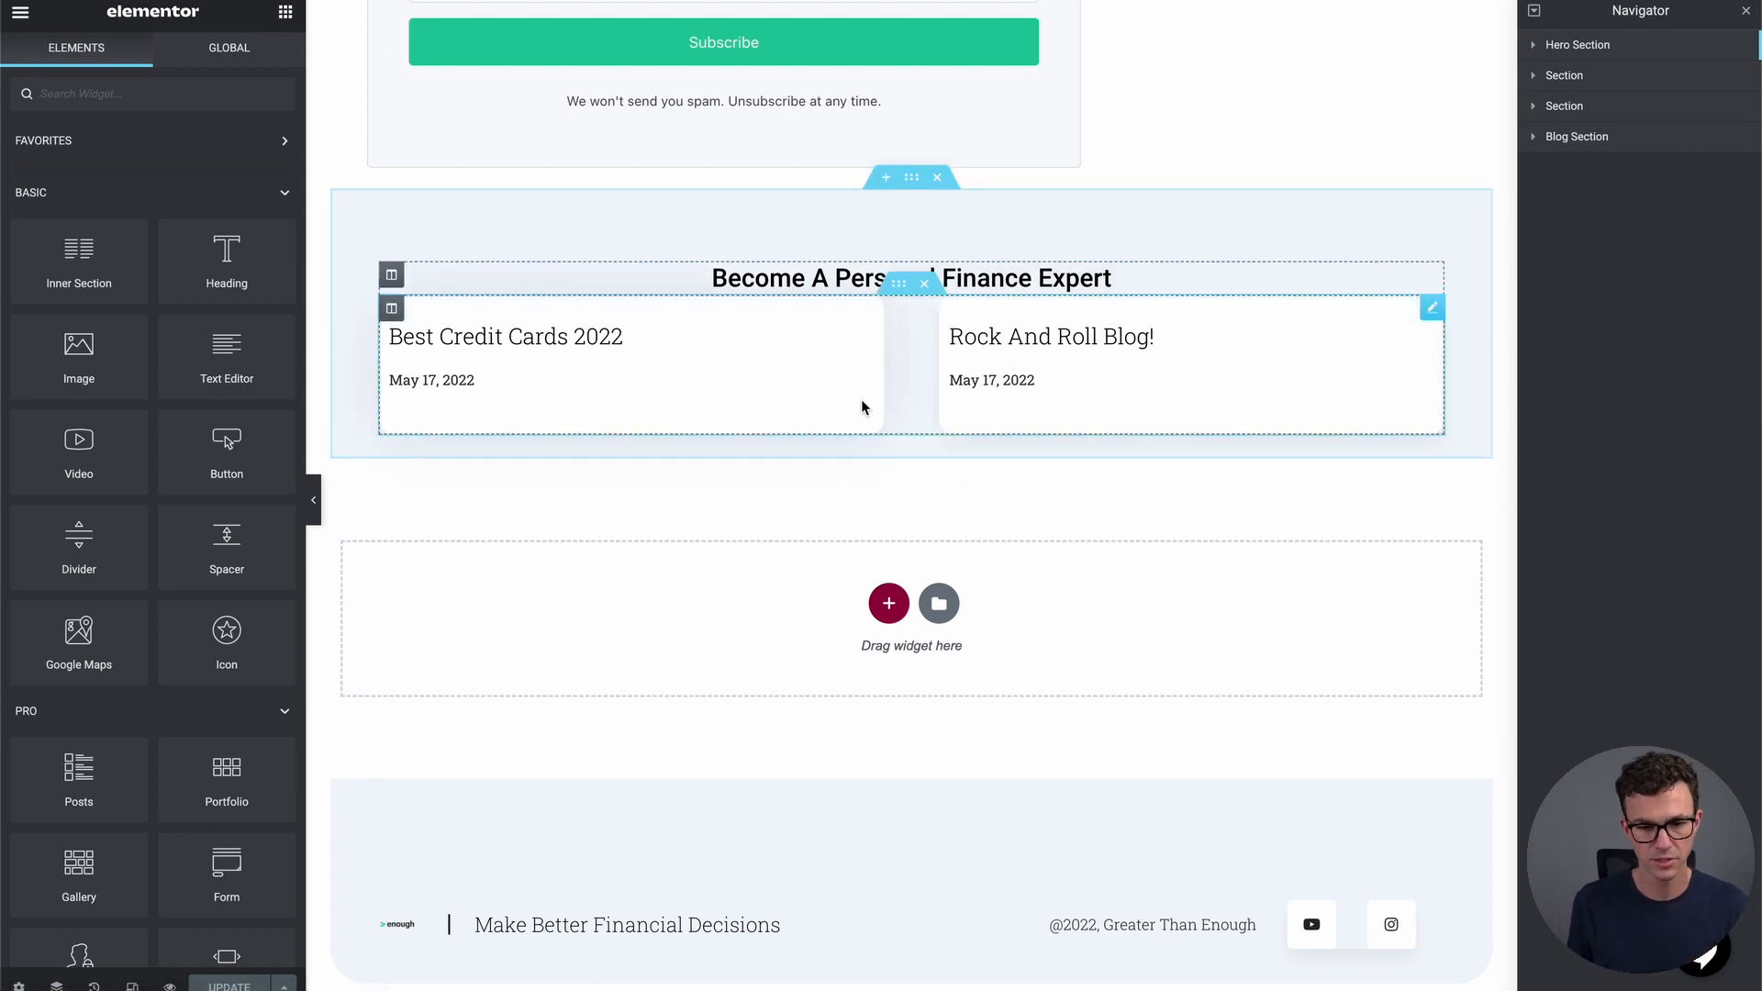
{"action": "scroll", "coordinate": [862, 404], "scroll_direction": "up", "scroll_amount": 15}
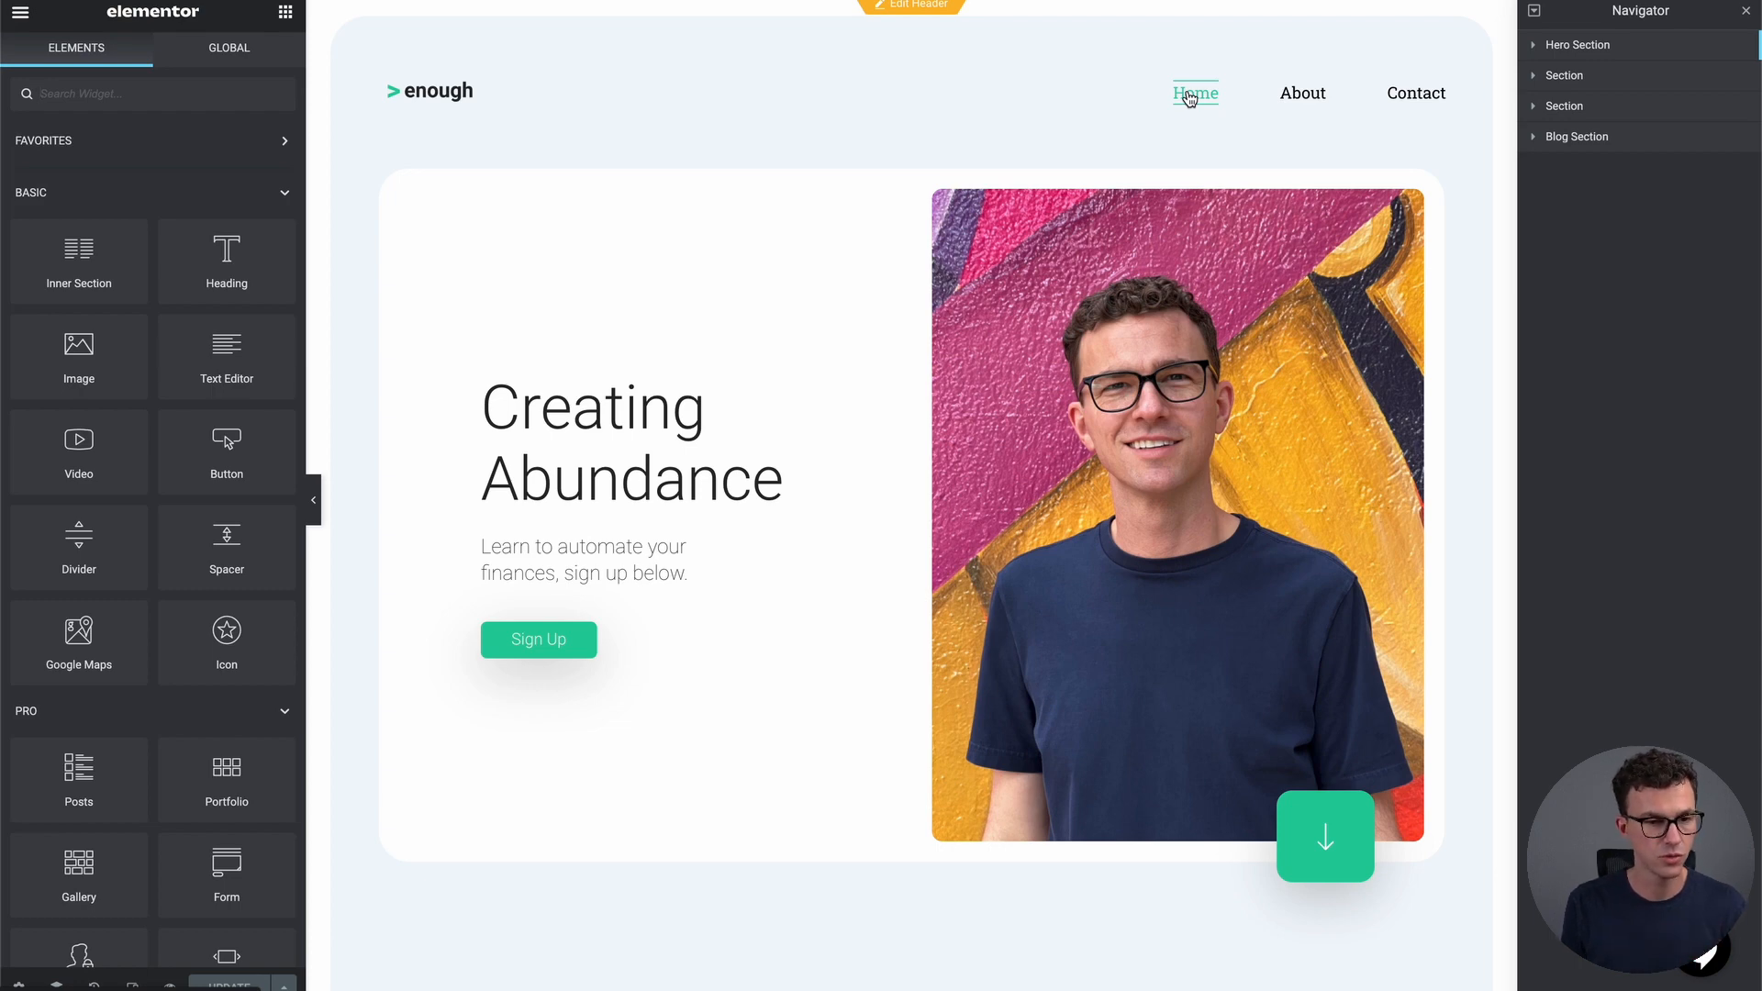
{"action": "left_click", "coordinate": [21, 13]}
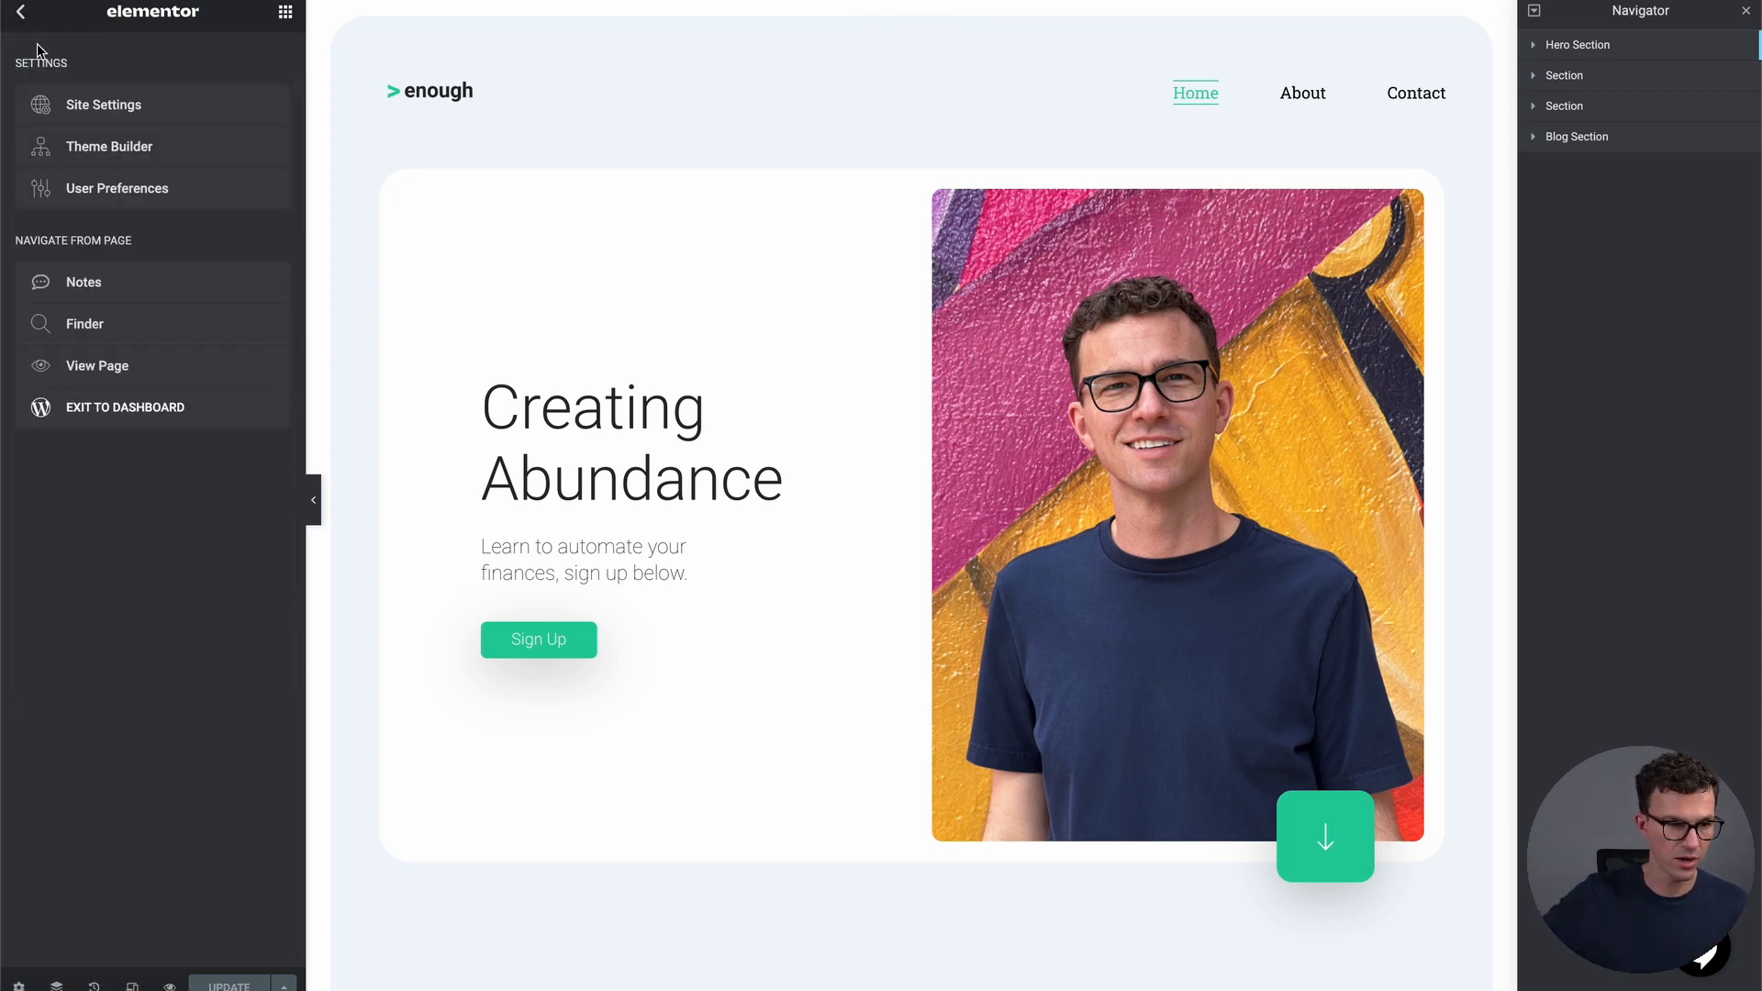
{"action": "left_click", "coordinate": [139, 408]}
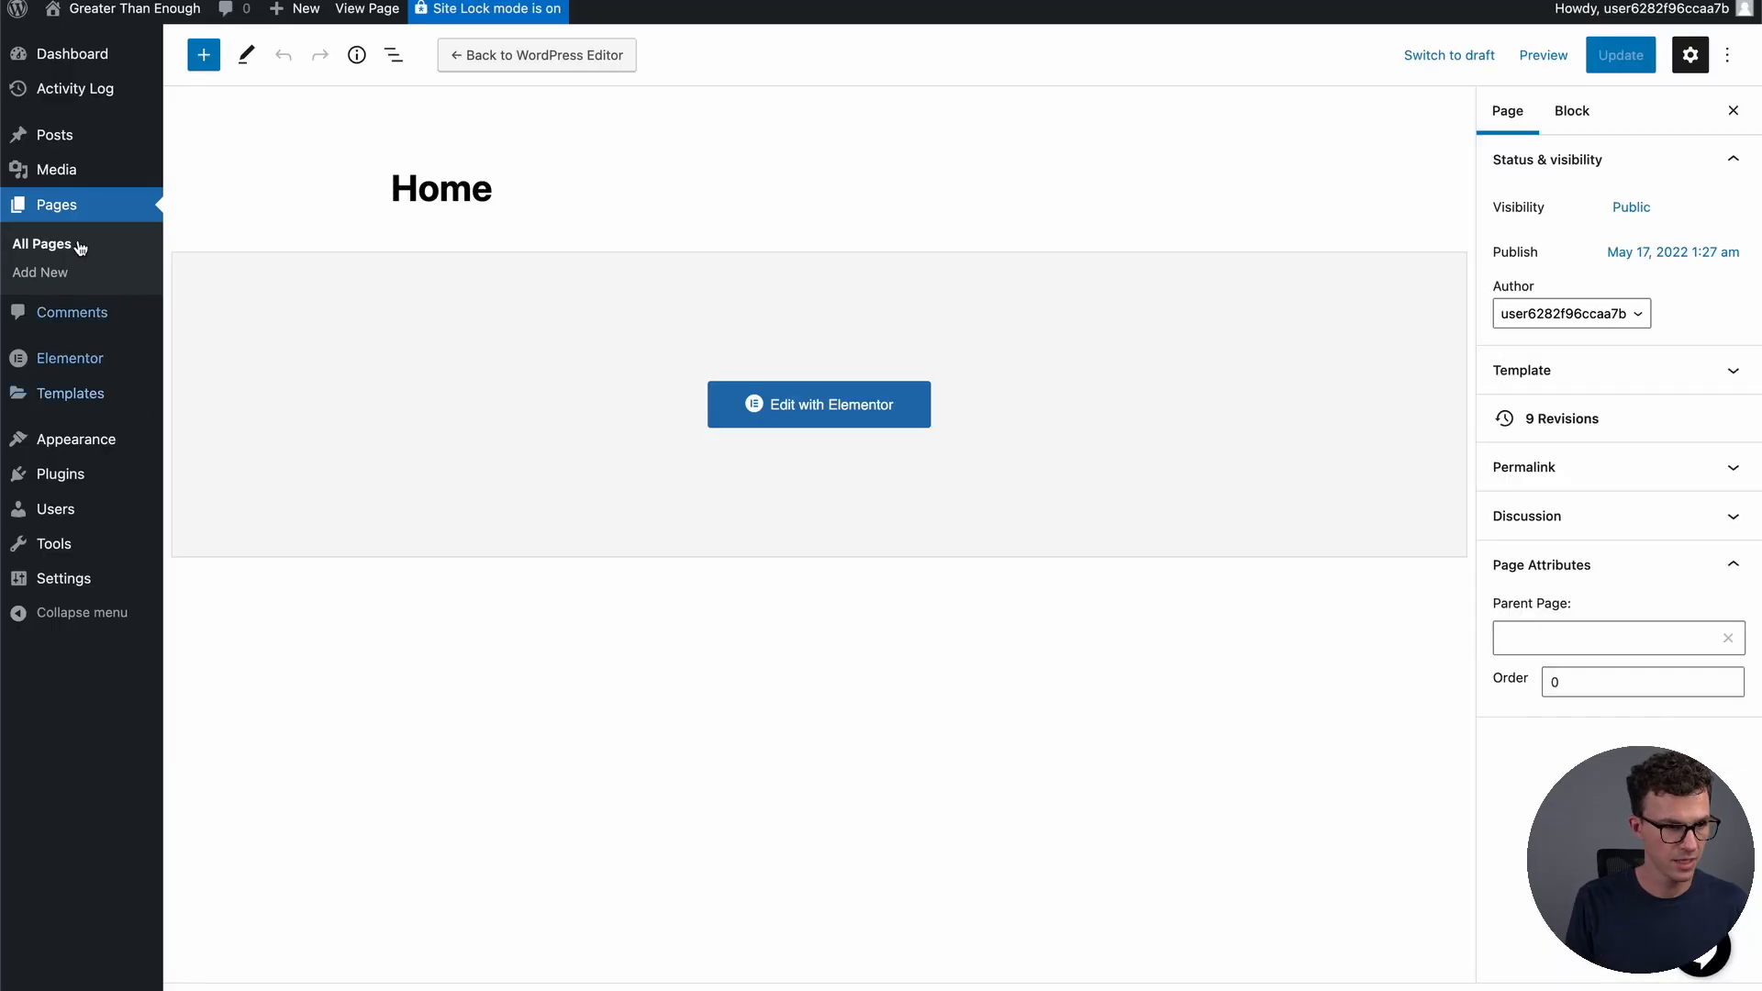
{"action": "mouse_move", "coordinate": [43, 145]}
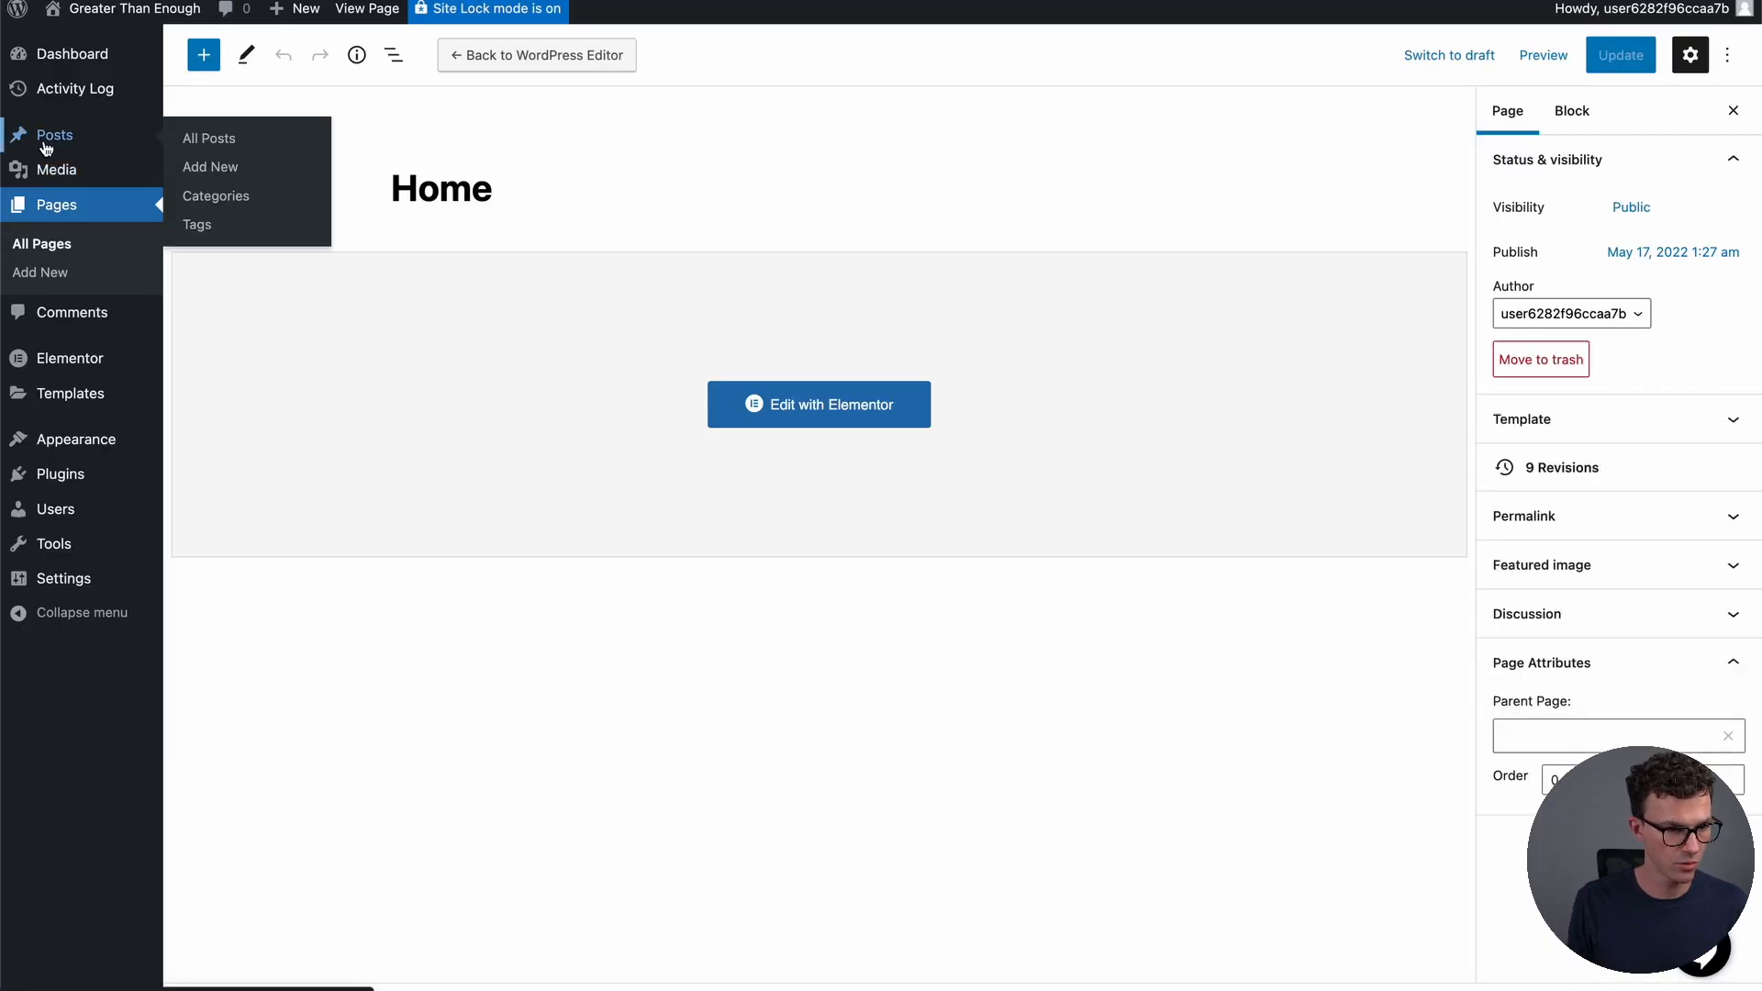
{"action": "mouse_move", "coordinate": [84, 441]}
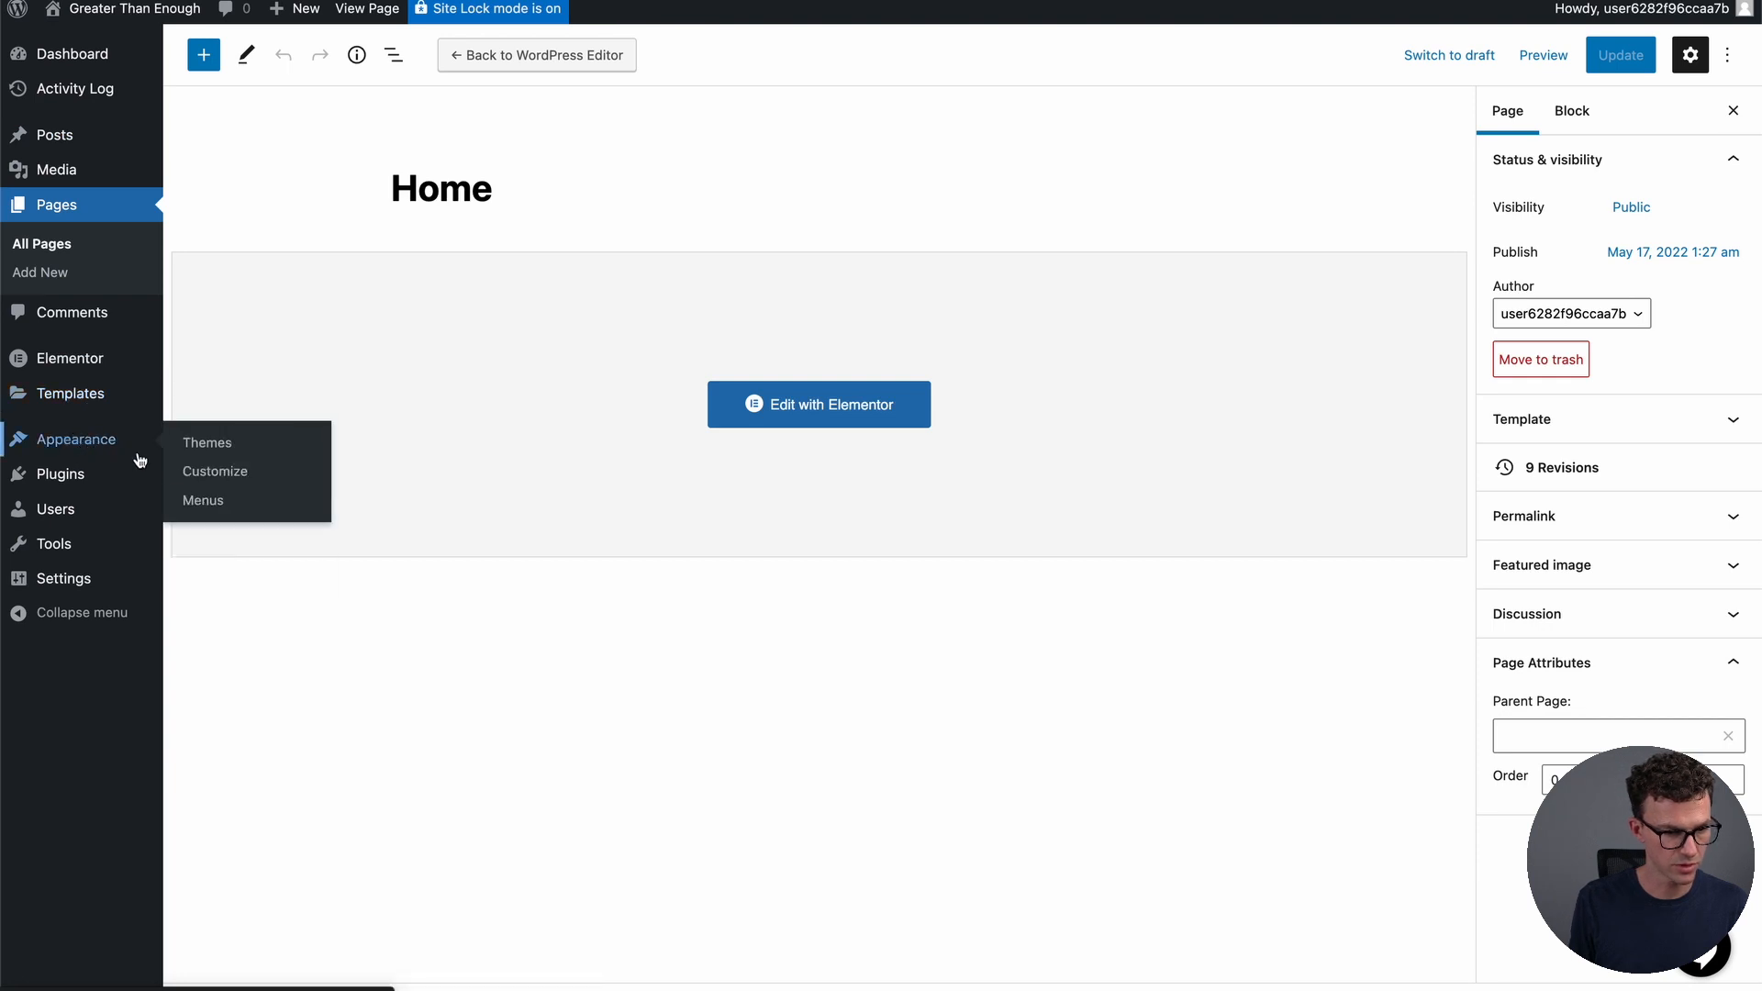
Add the Credit Cards page to the Main Menu and position it directly below Home
{"action": "left_click", "coordinate": [204, 502]}
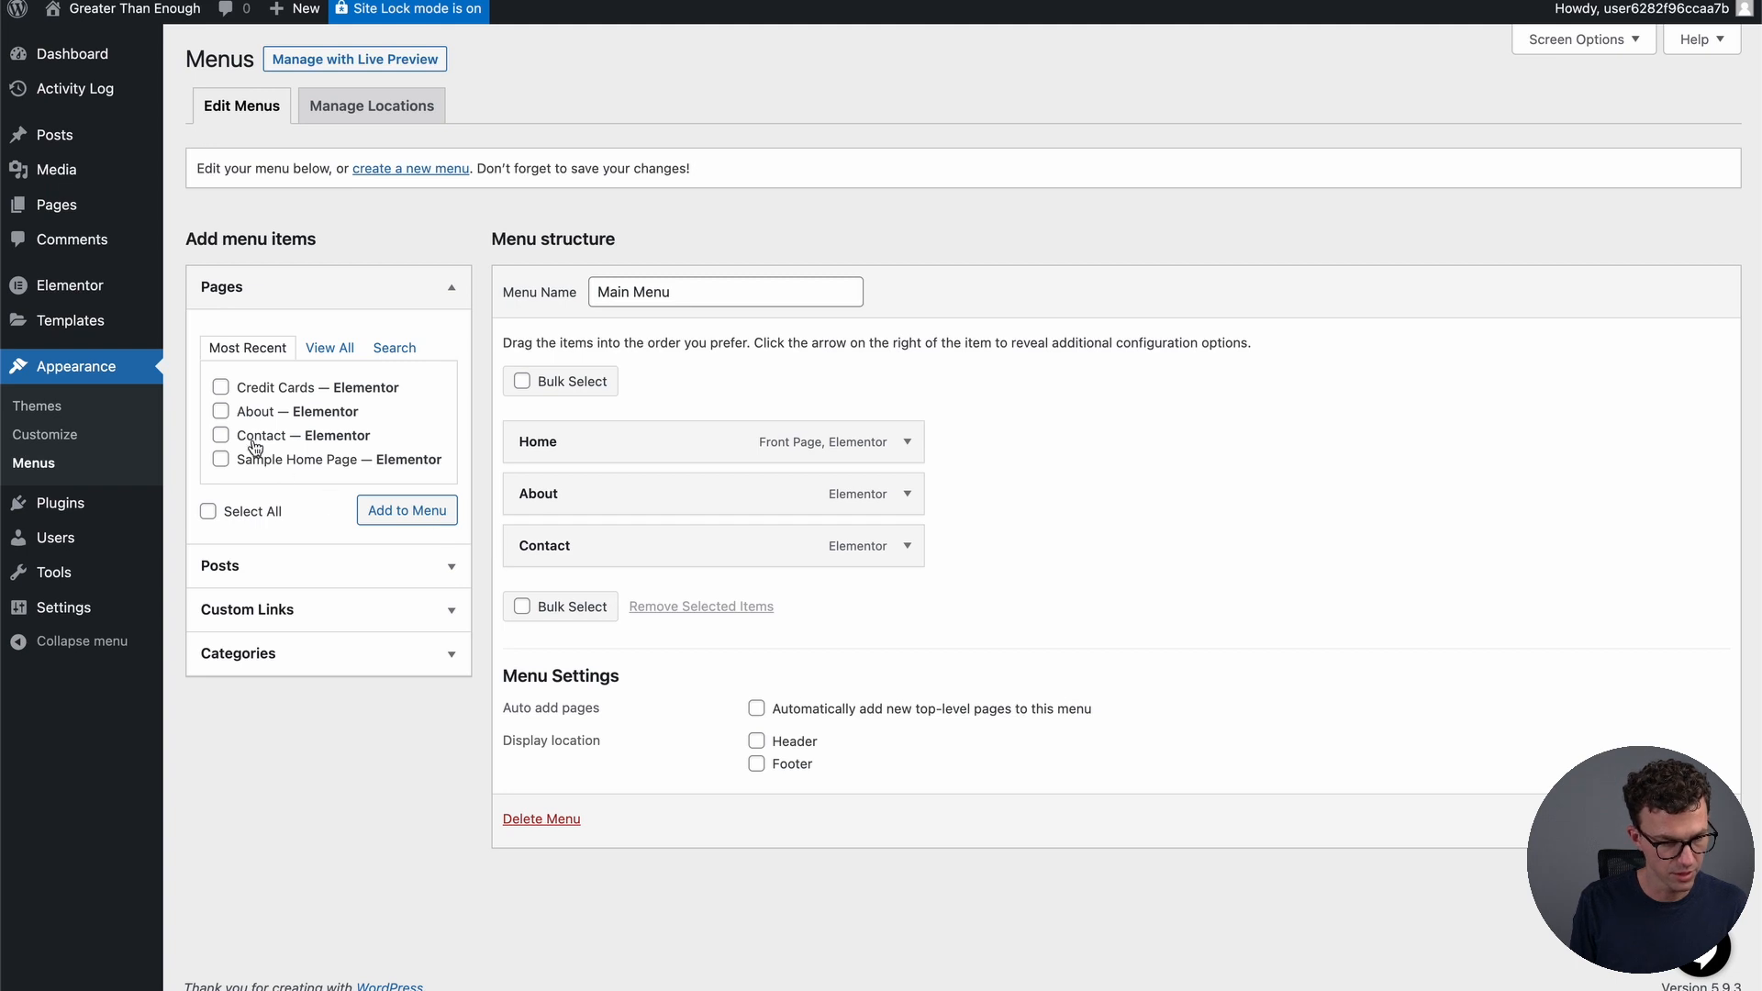
{"action": "left_click", "coordinate": [220, 388]}
{"action": "left_click", "coordinate": [415, 519]}
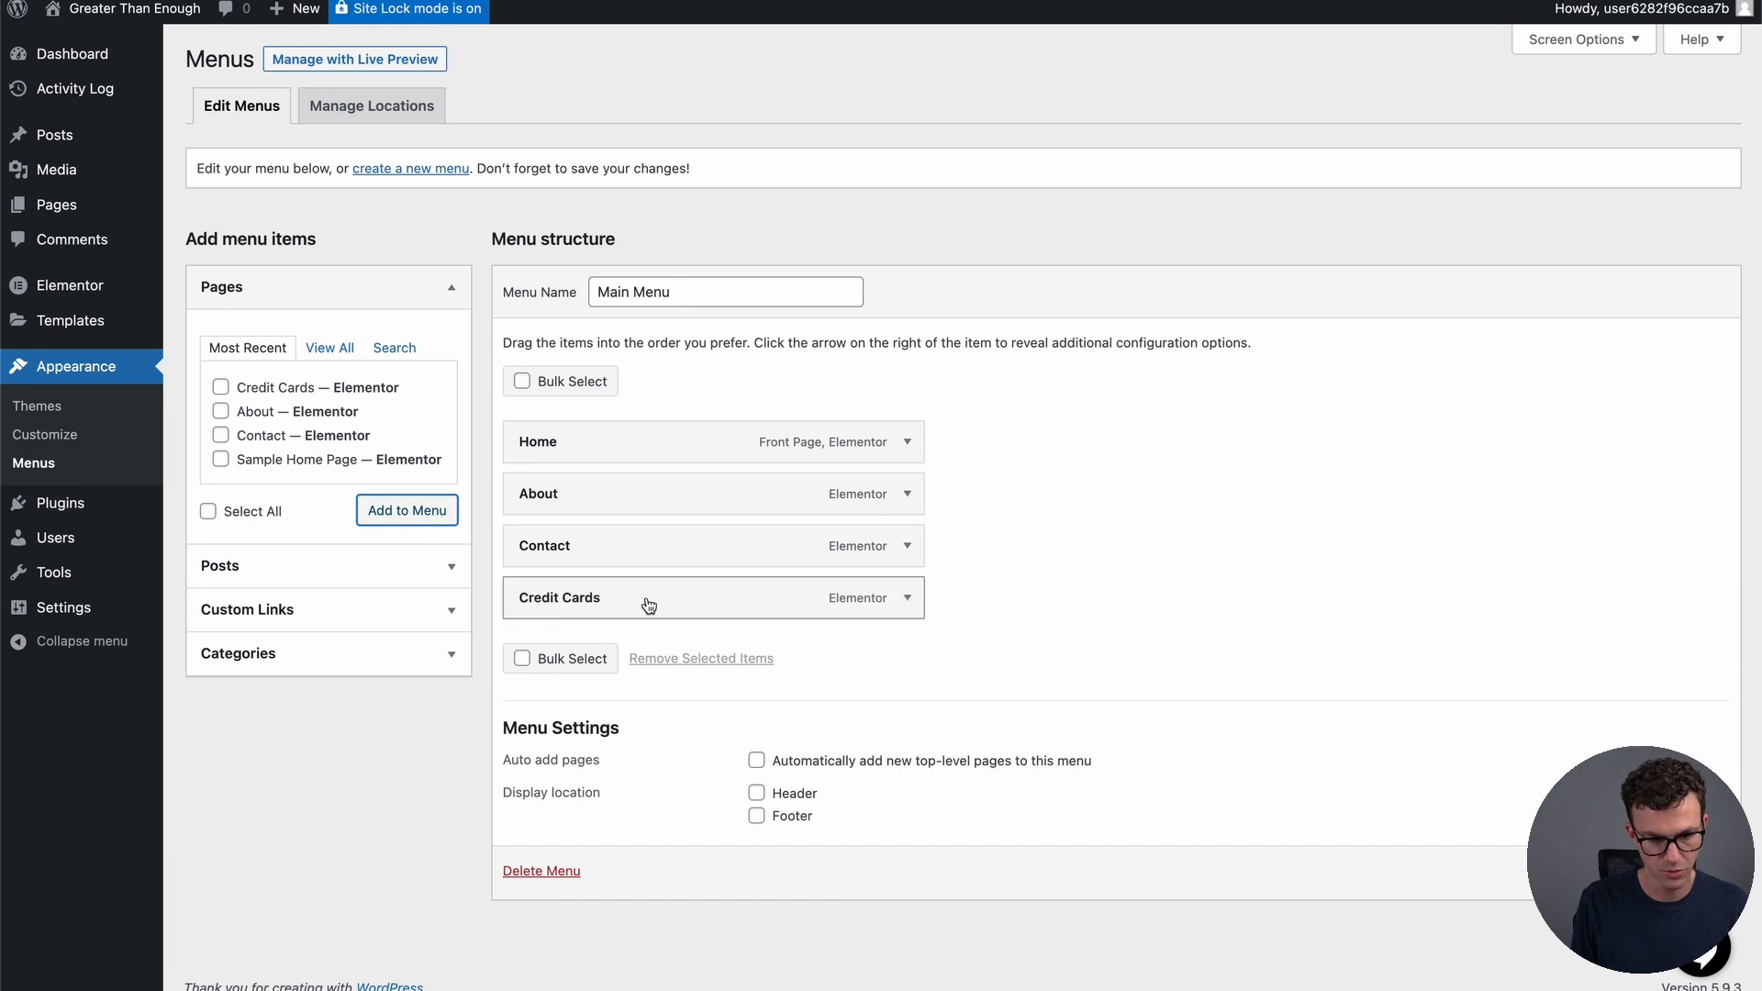
{"action": "left_click_drag", "start_coordinate": [681, 598], "coordinate": [678, 477]}
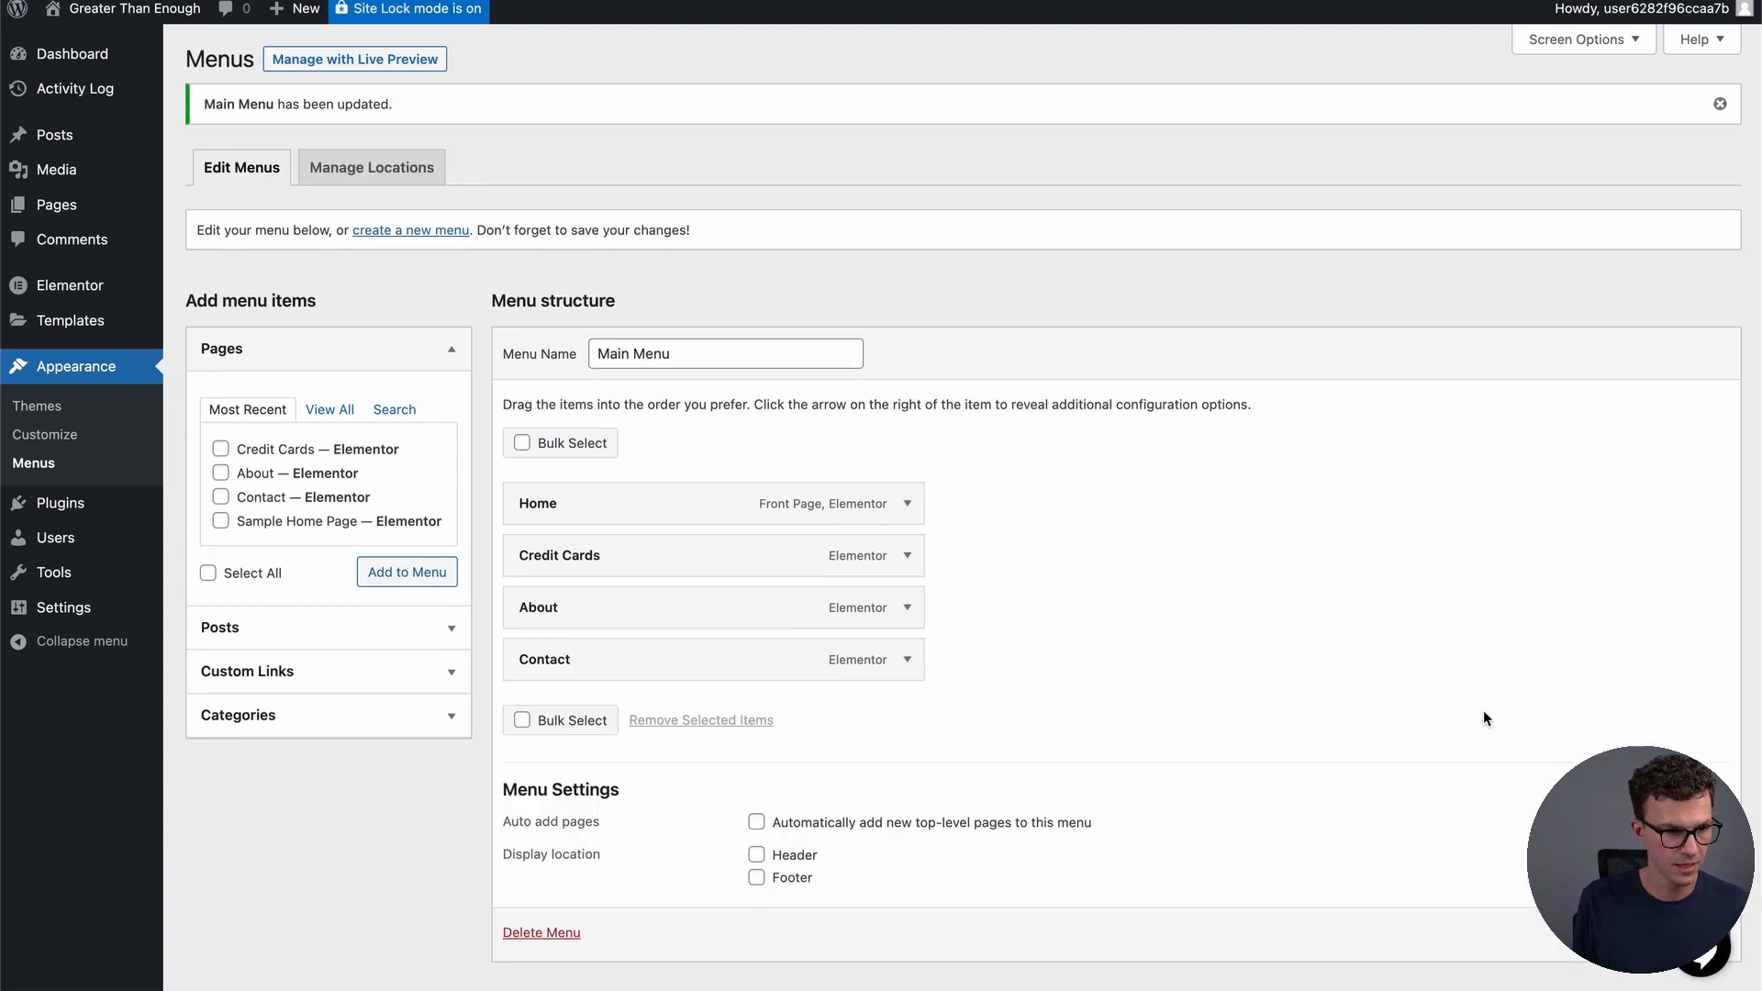
Open the Contact page in Elementor to confirm Credit Cards appears in its header menu
{"action": "mouse_move", "coordinate": [58, 211]}
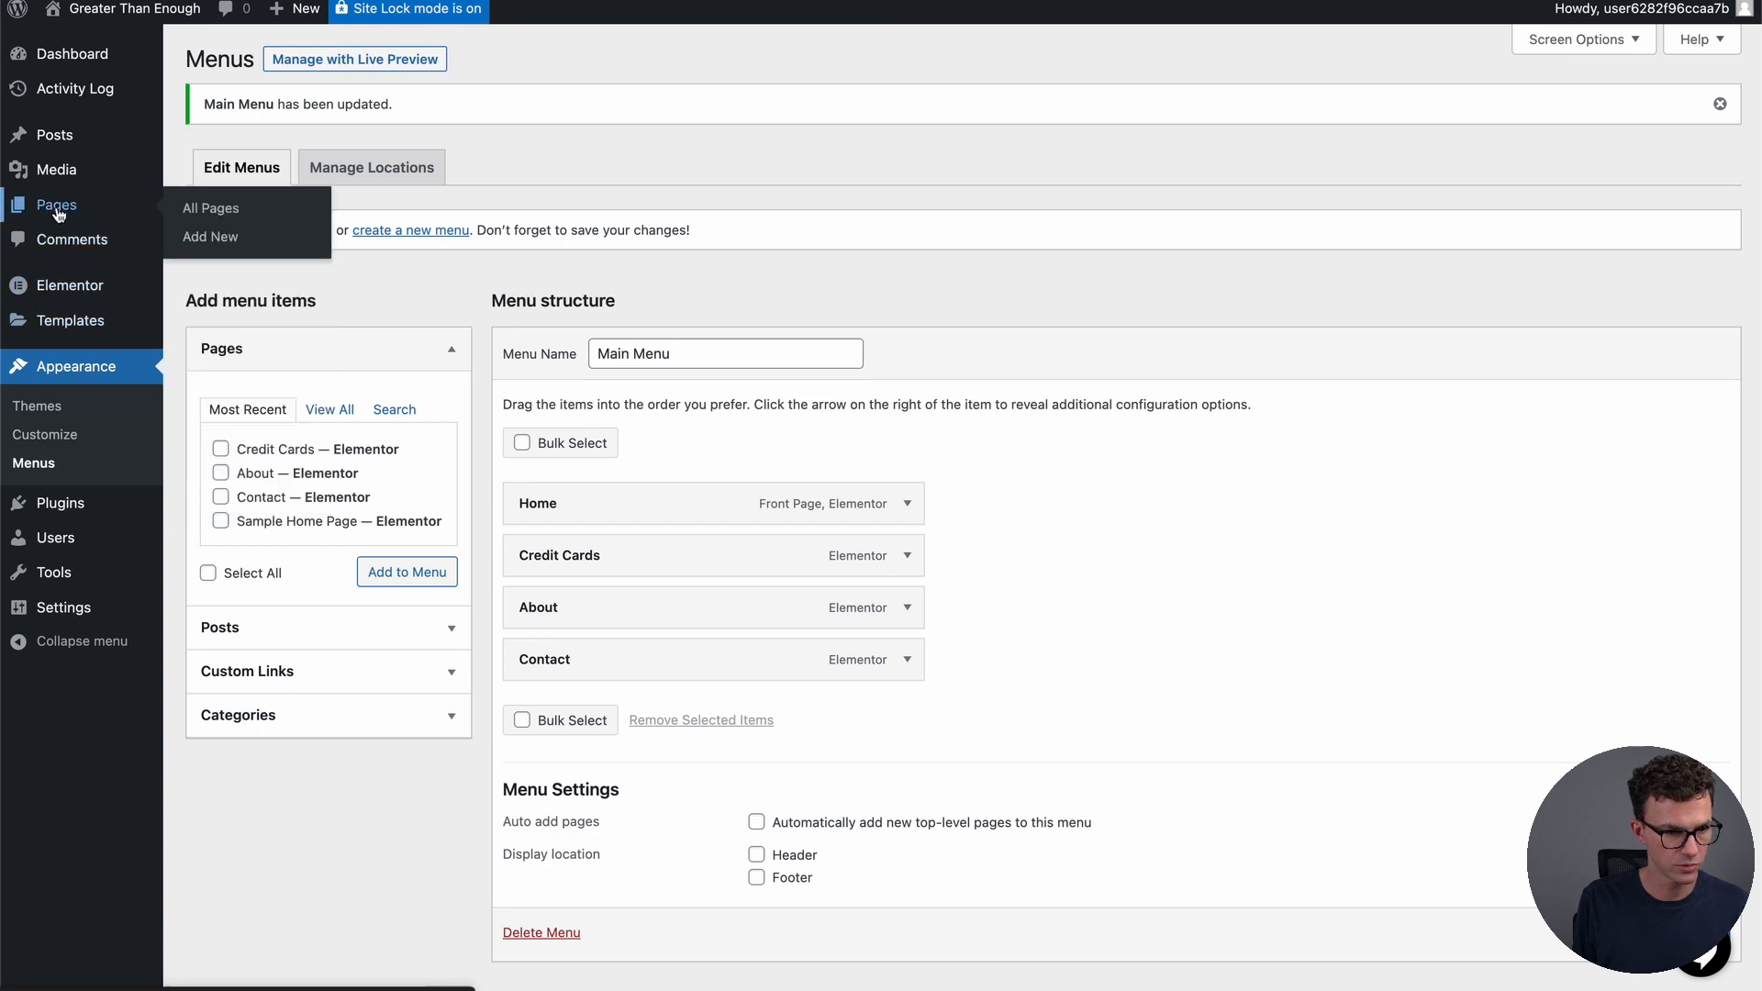
{"action": "left_click", "coordinate": [227, 211]}
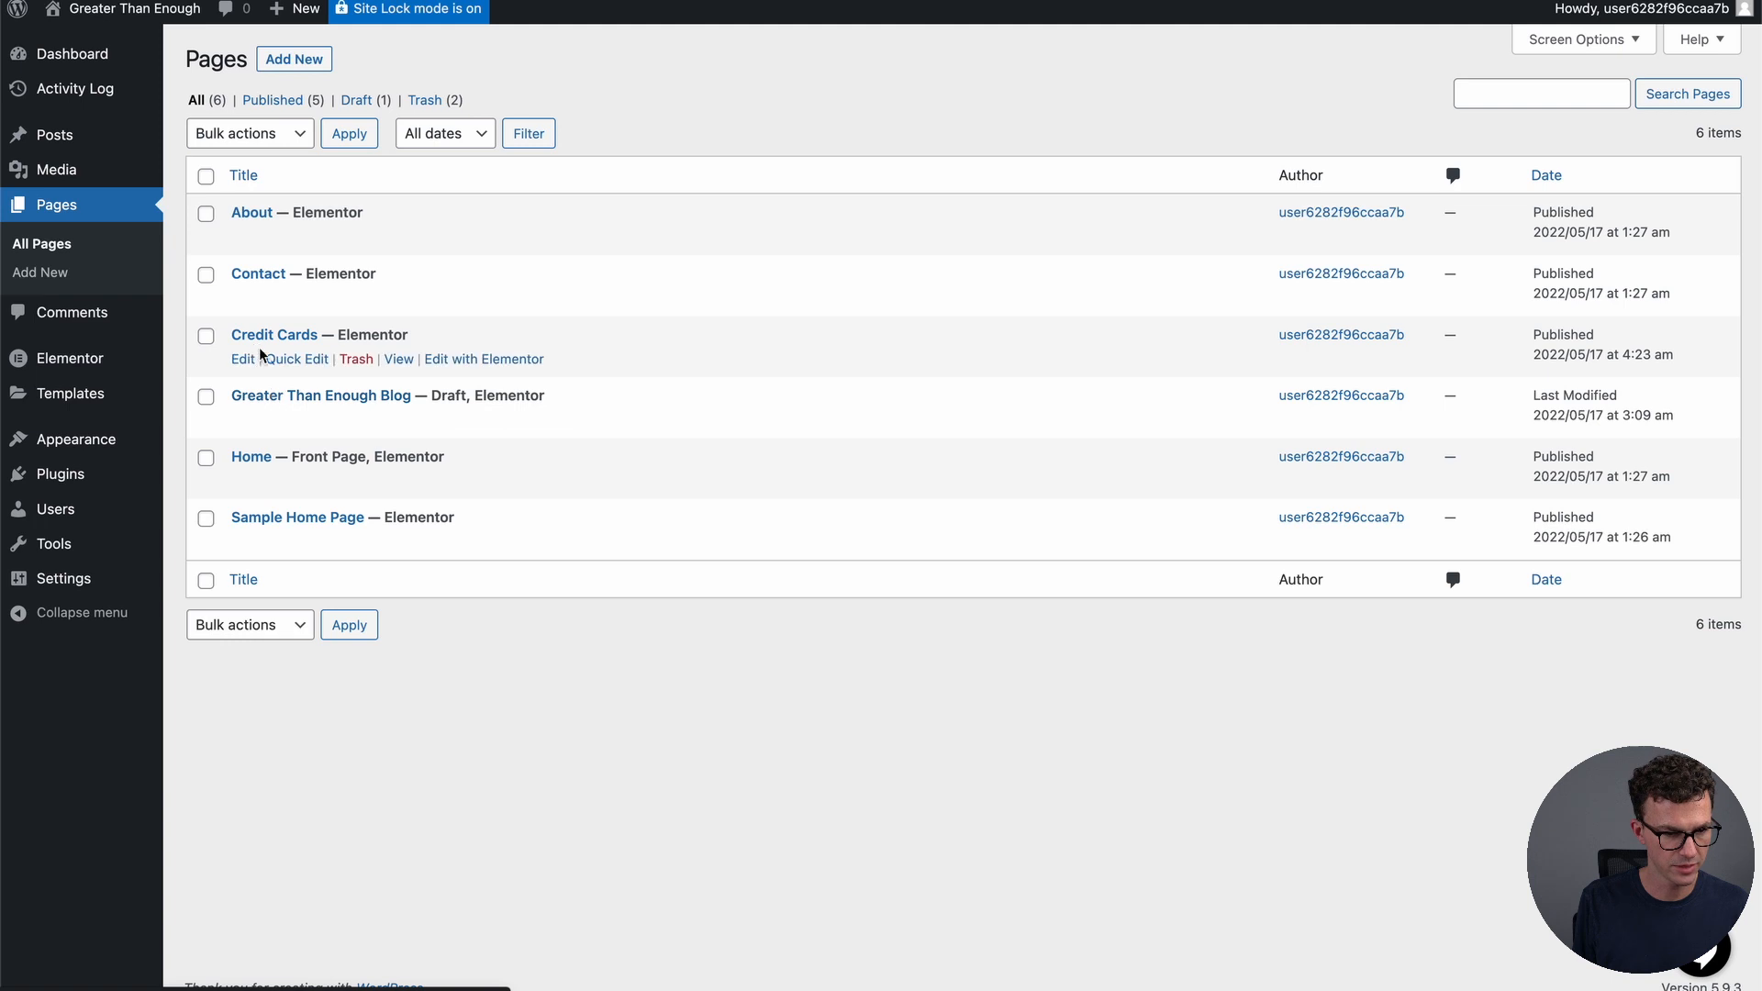
{"action": "left_click", "coordinate": [467, 301]}
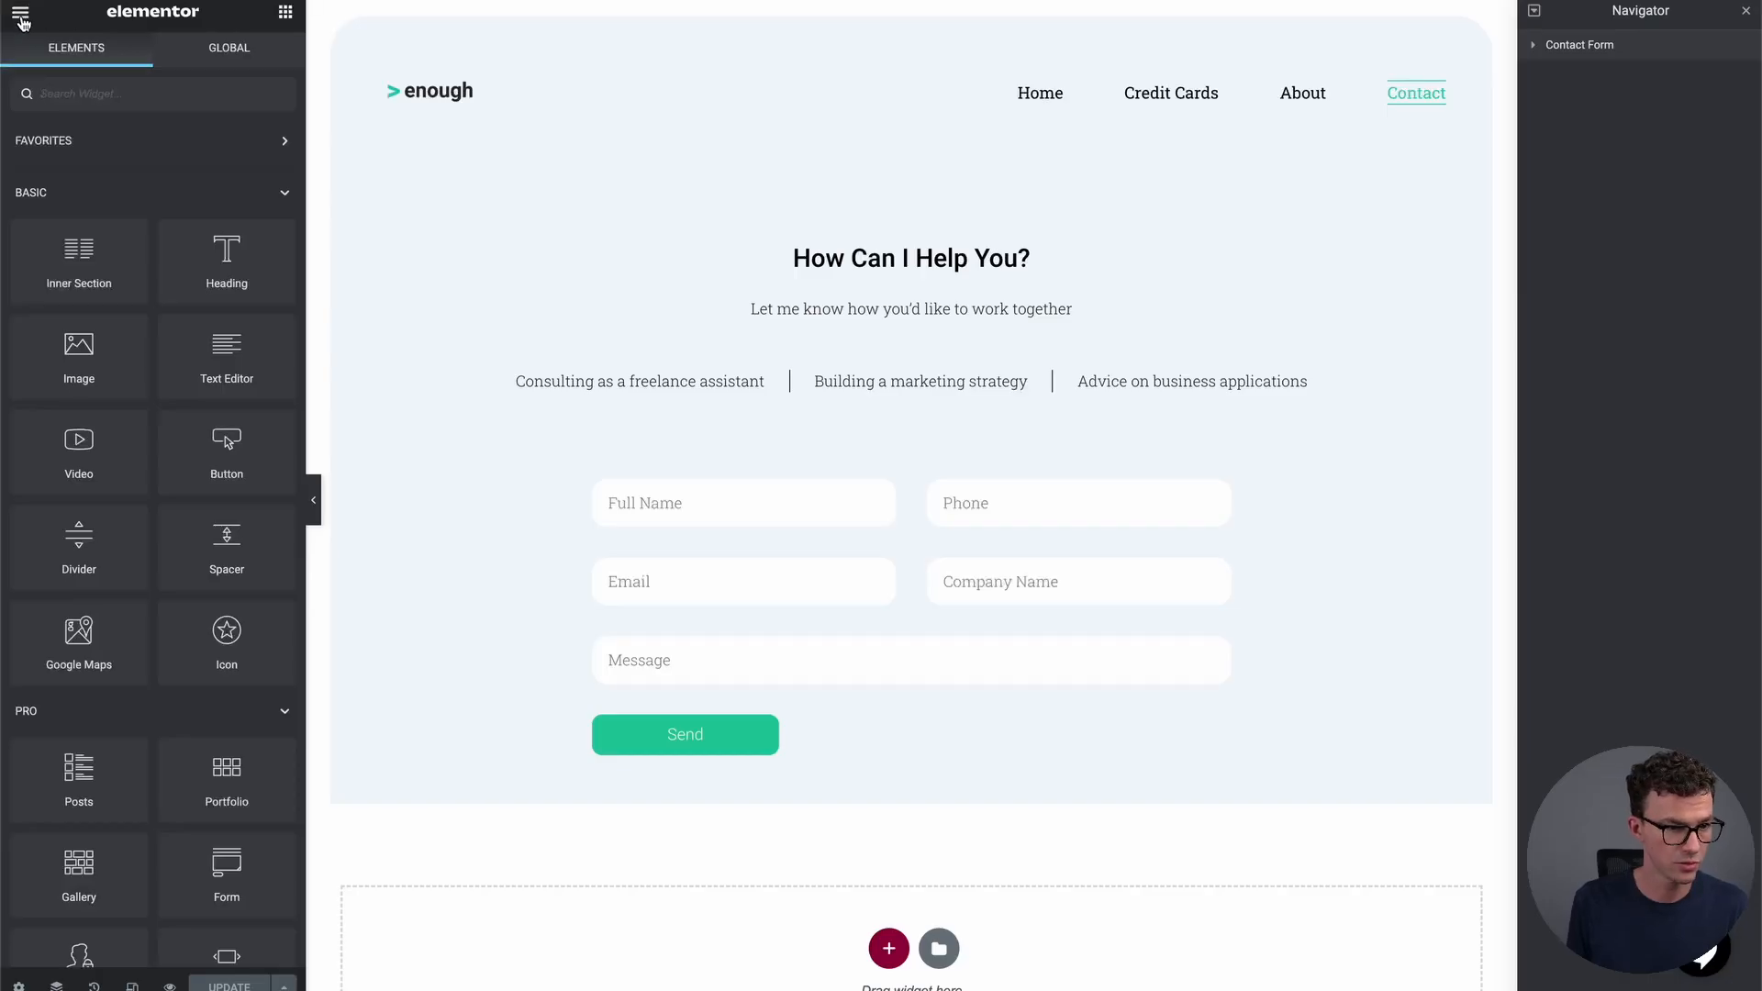
Exit the Elementor editor and return to the WordPress Dashboard
{"action": "left_click", "coordinate": [21, 17]}
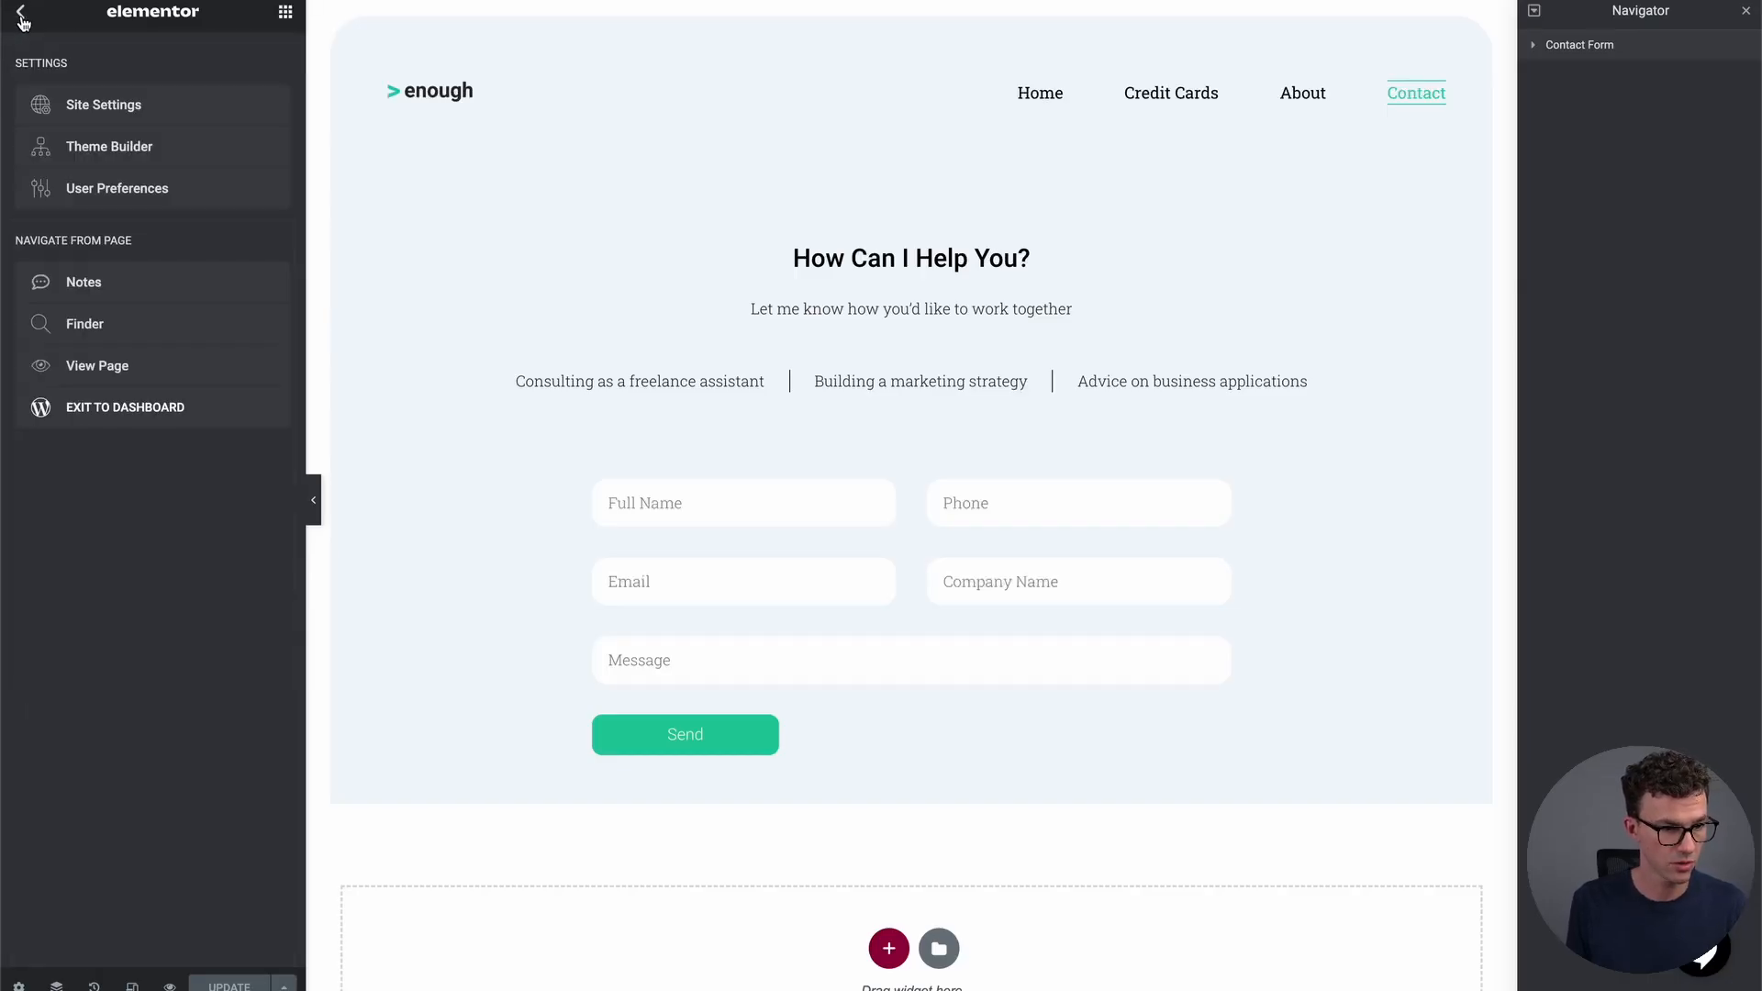
{"action": "left_click", "coordinate": [115, 407]}
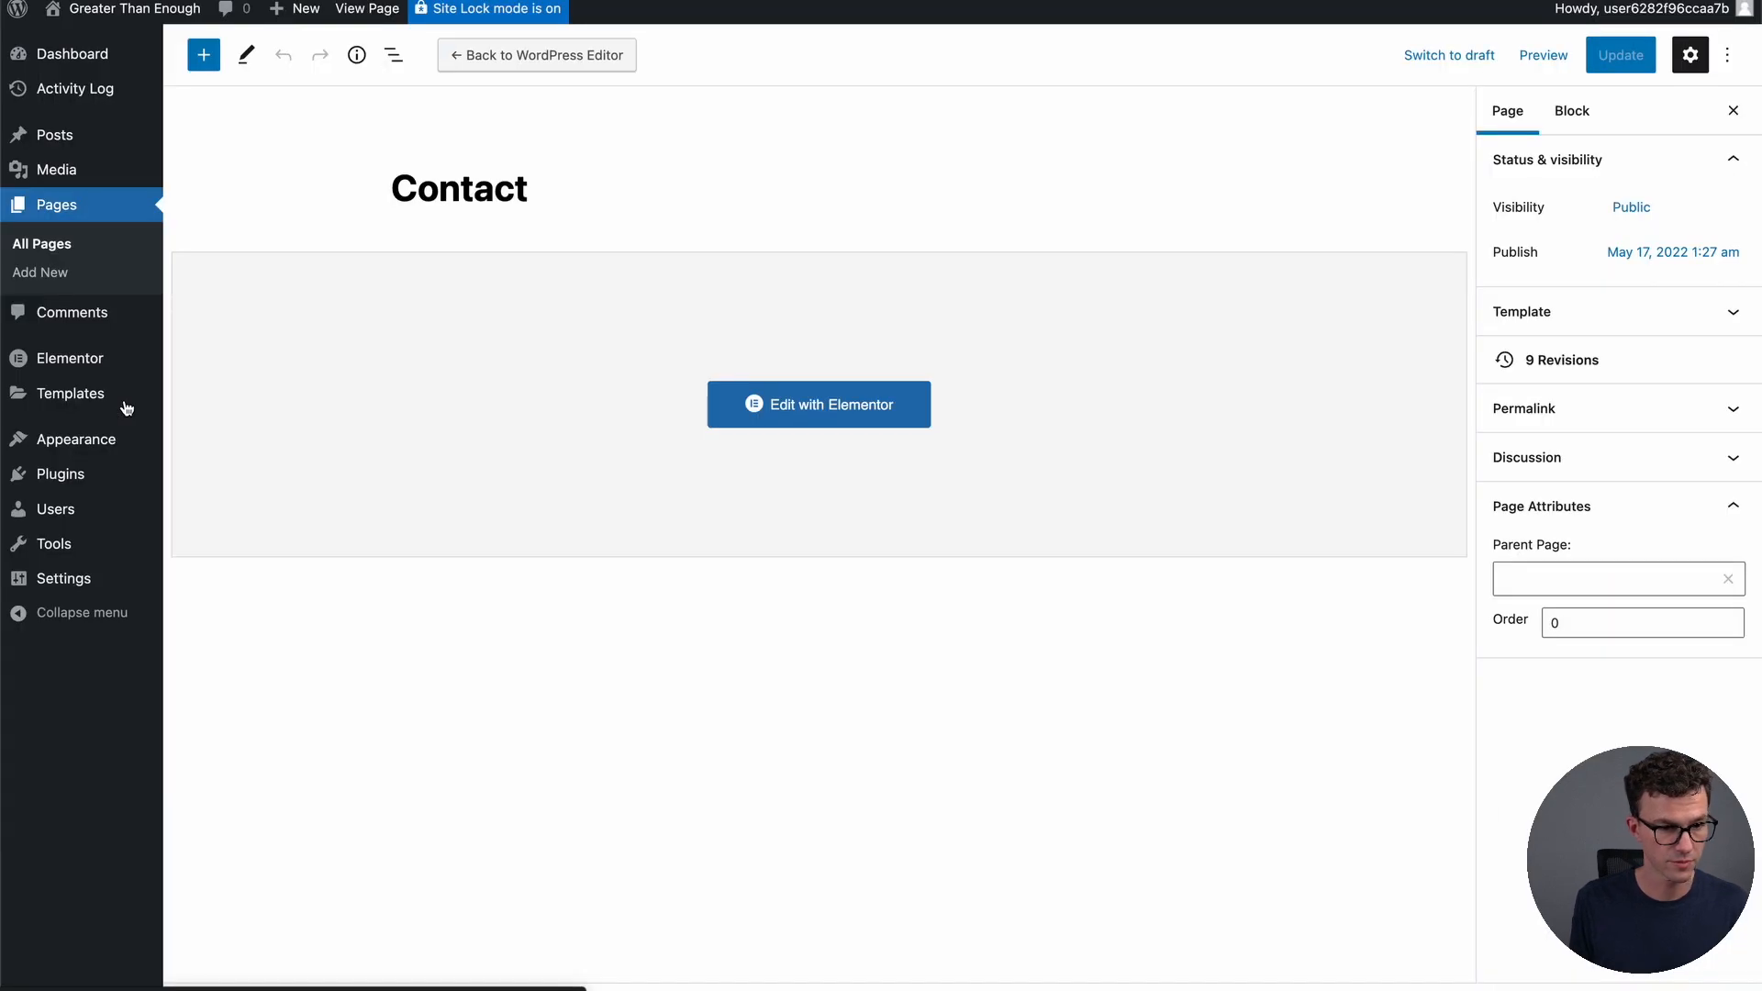
{"action": "left_click", "coordinate": [25, 61]}
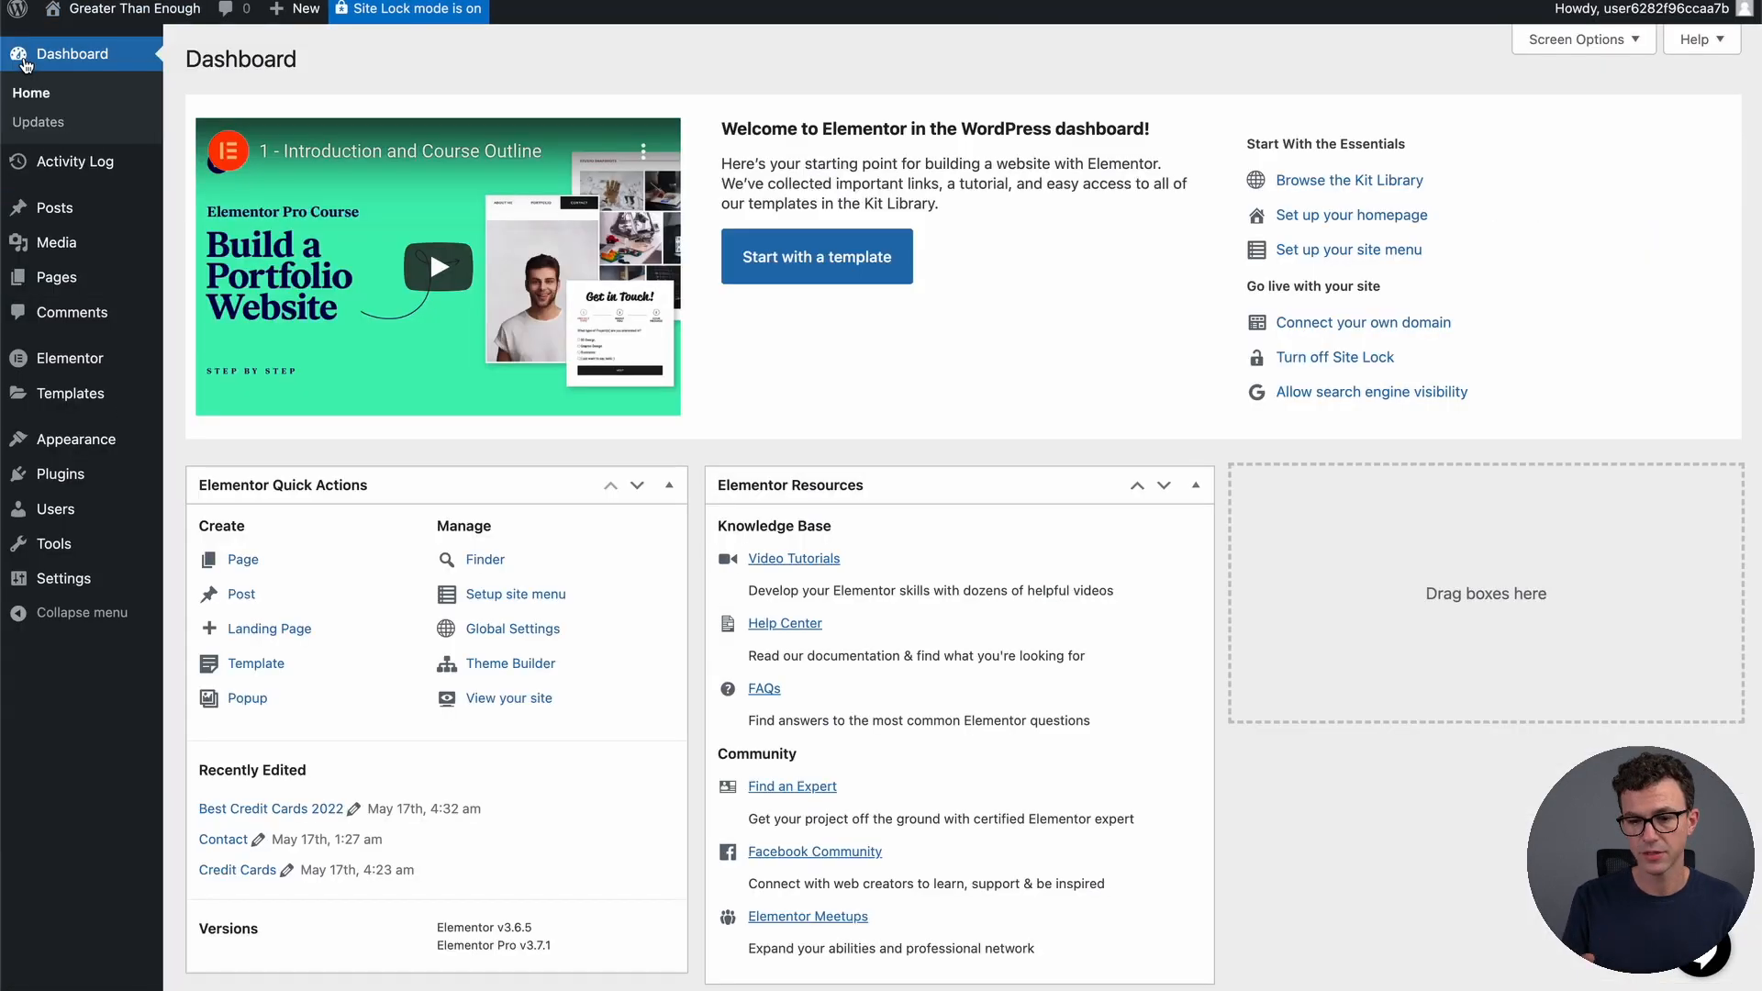
Start adding a custom domain to reveal the A record and CNAME greaterthanenough.elementor.cloud
{"action": "left_click", "coordinate": [1349, 323]}
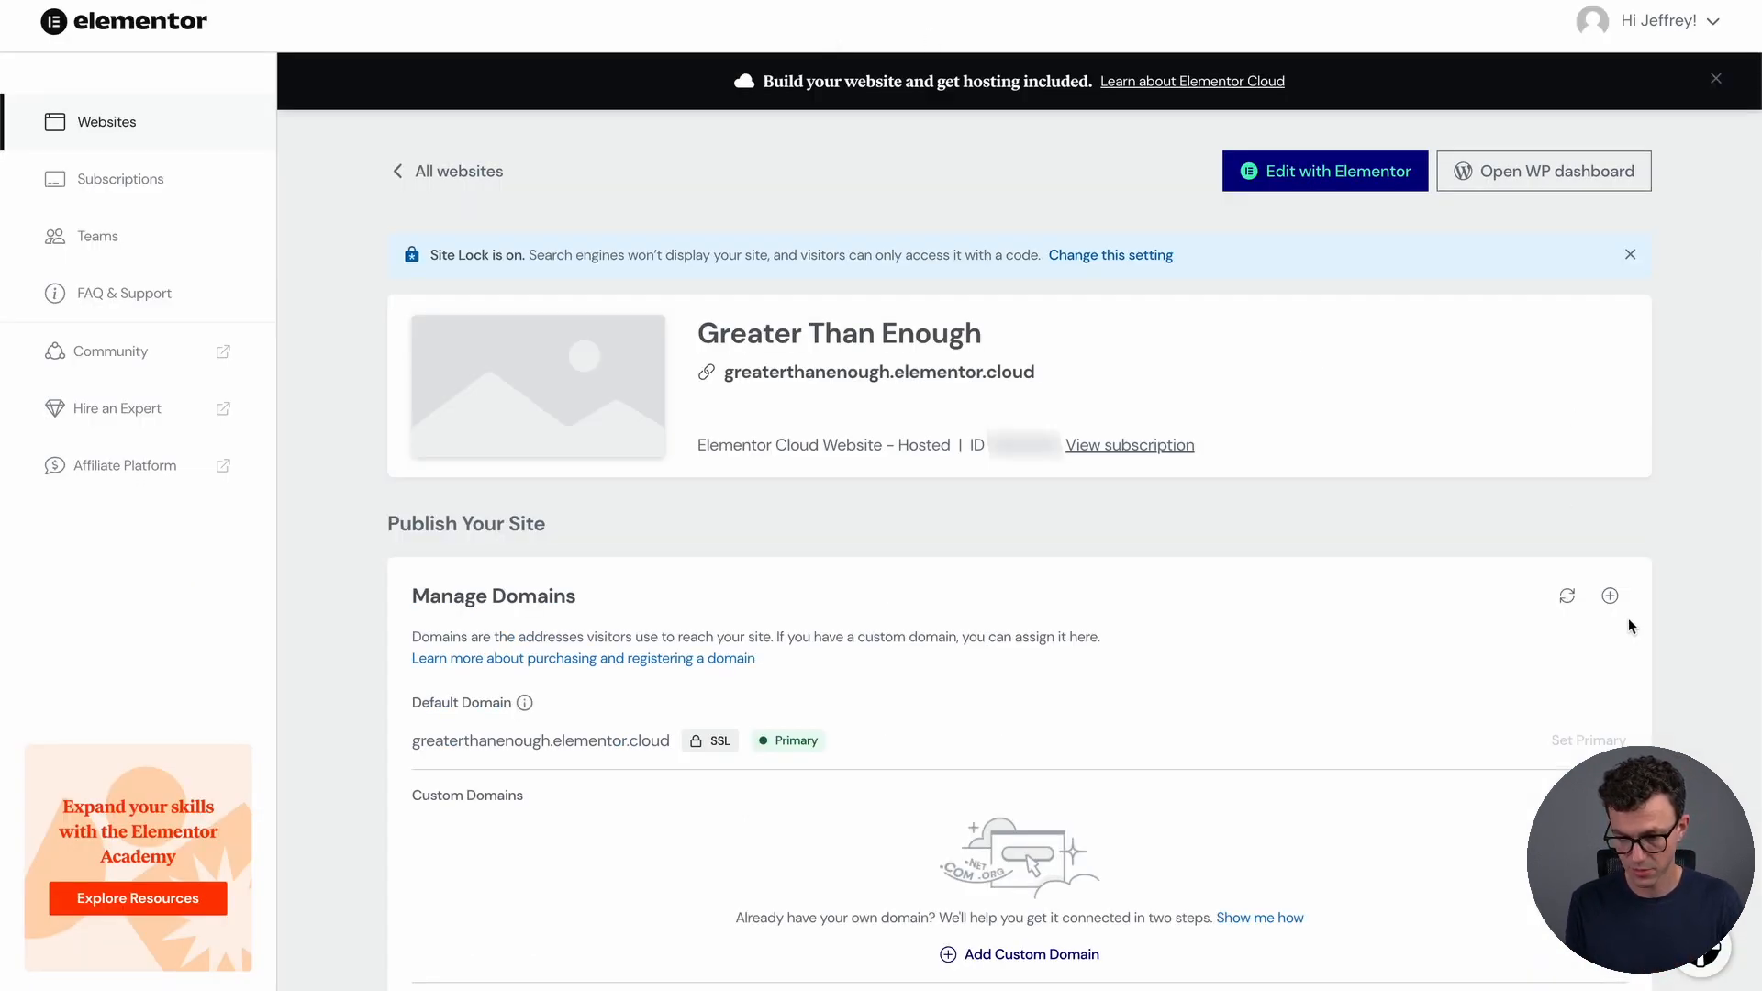
{"action": "left_click", "coordinate": [1610, 596]}
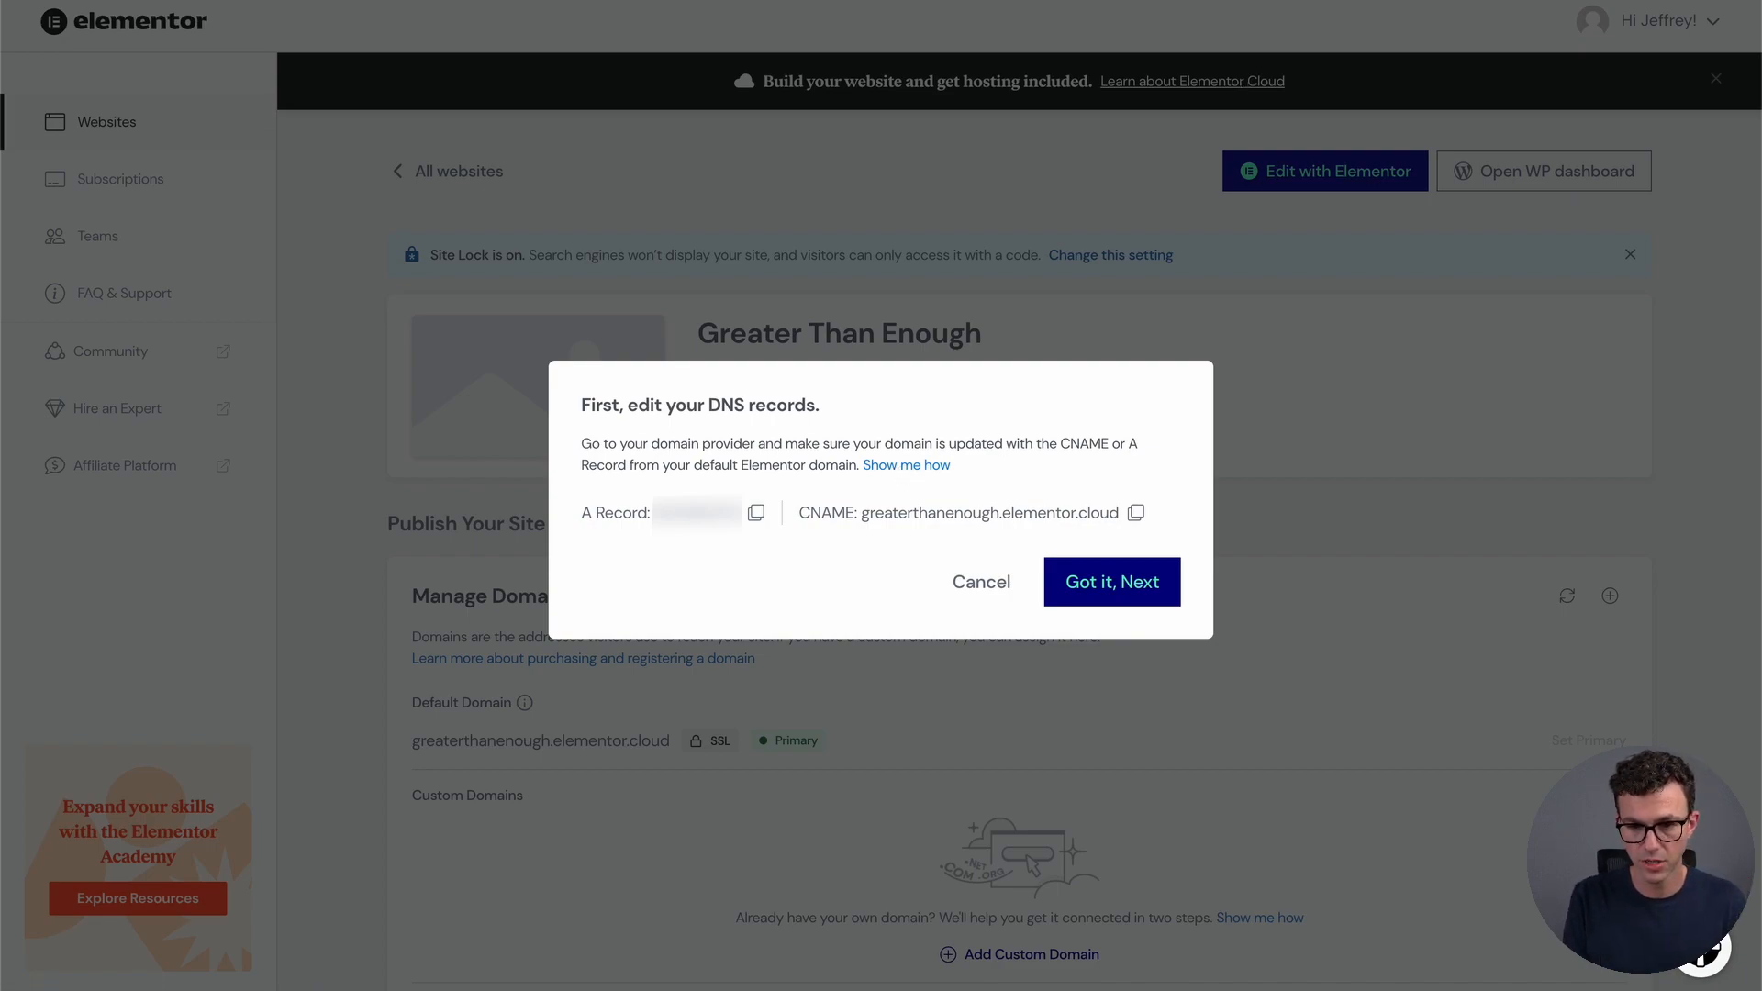
{"action": "key", "text": "super+t"}
Go to Porkbun and sign in to the account
{"action": "type", "text": "perk"}
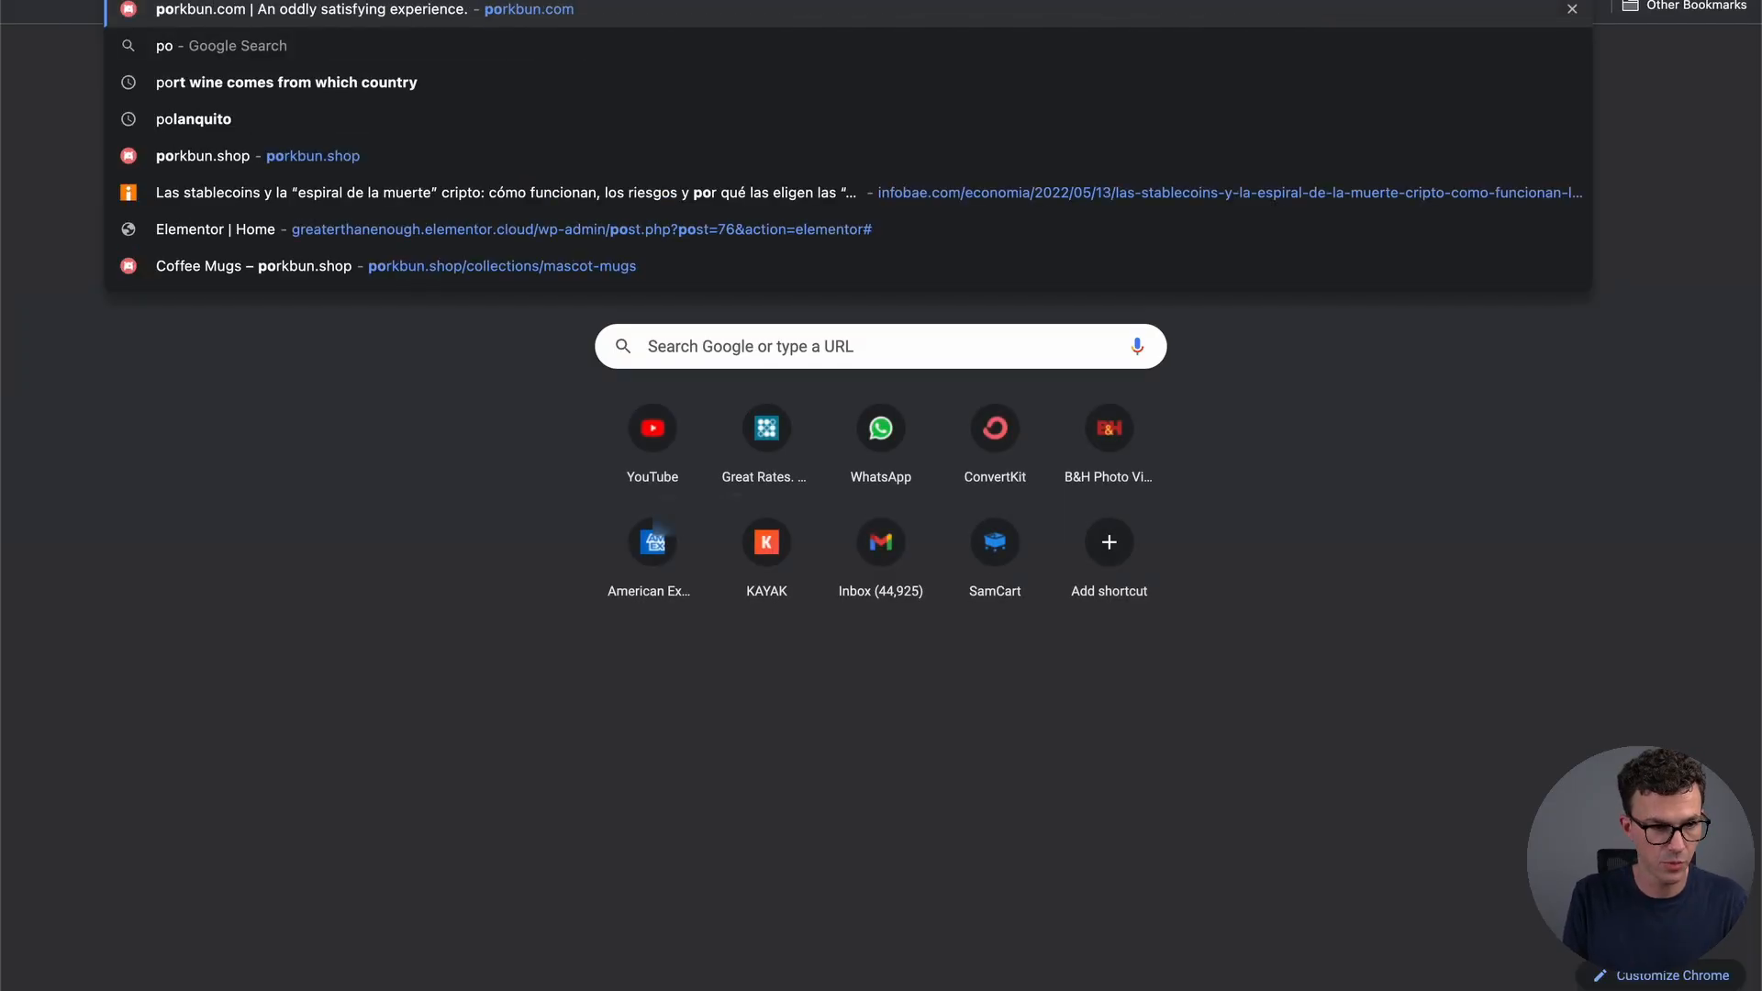
{"action": "key", "text": "Return"}
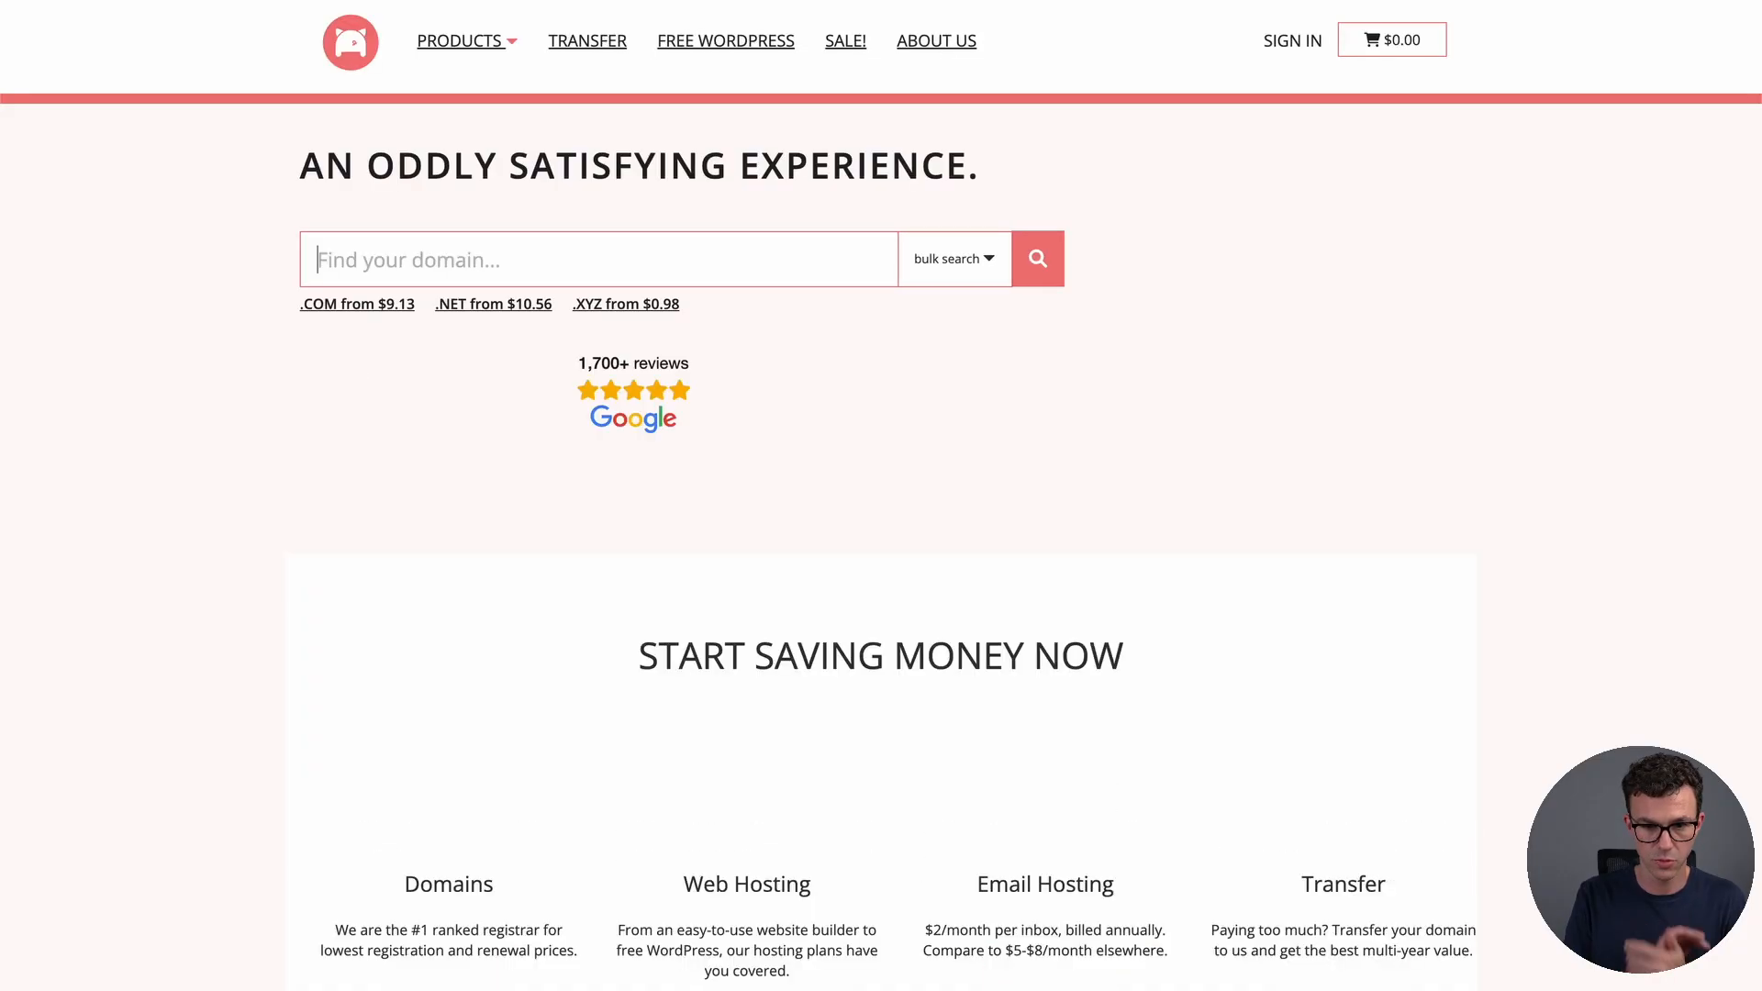
{"action": "left_click", "coordinate": [1296, 36]}
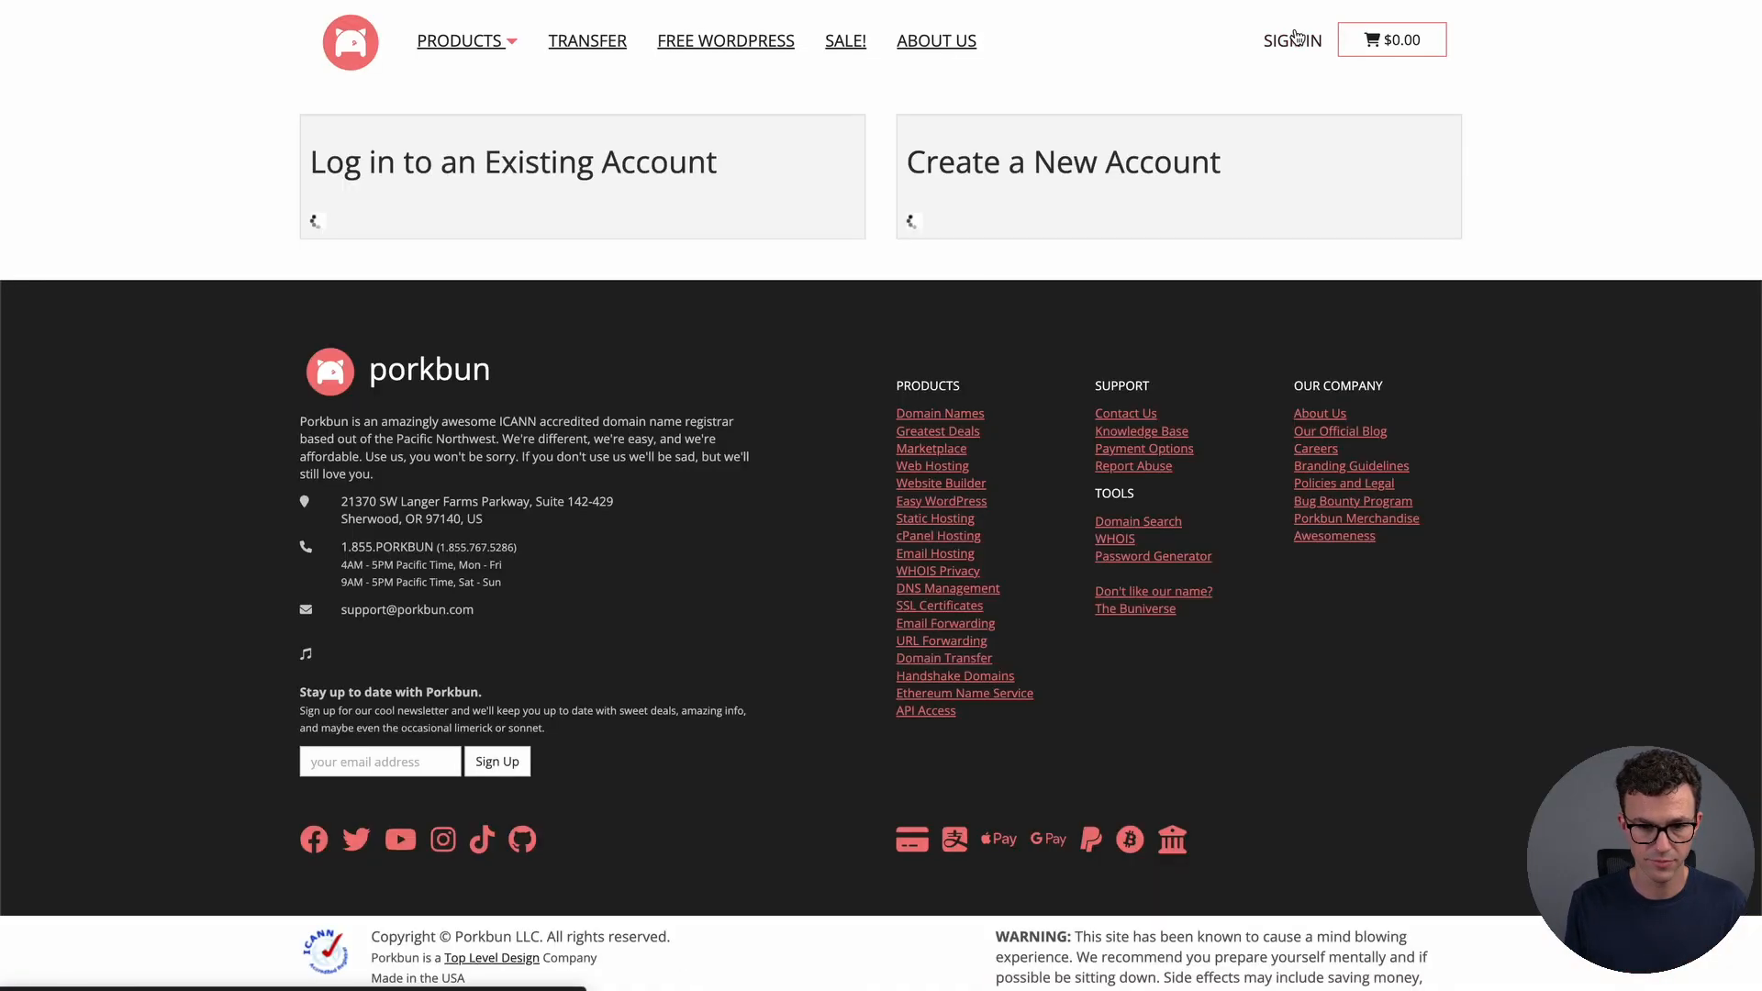
{"action": "key", "text": "F2"}
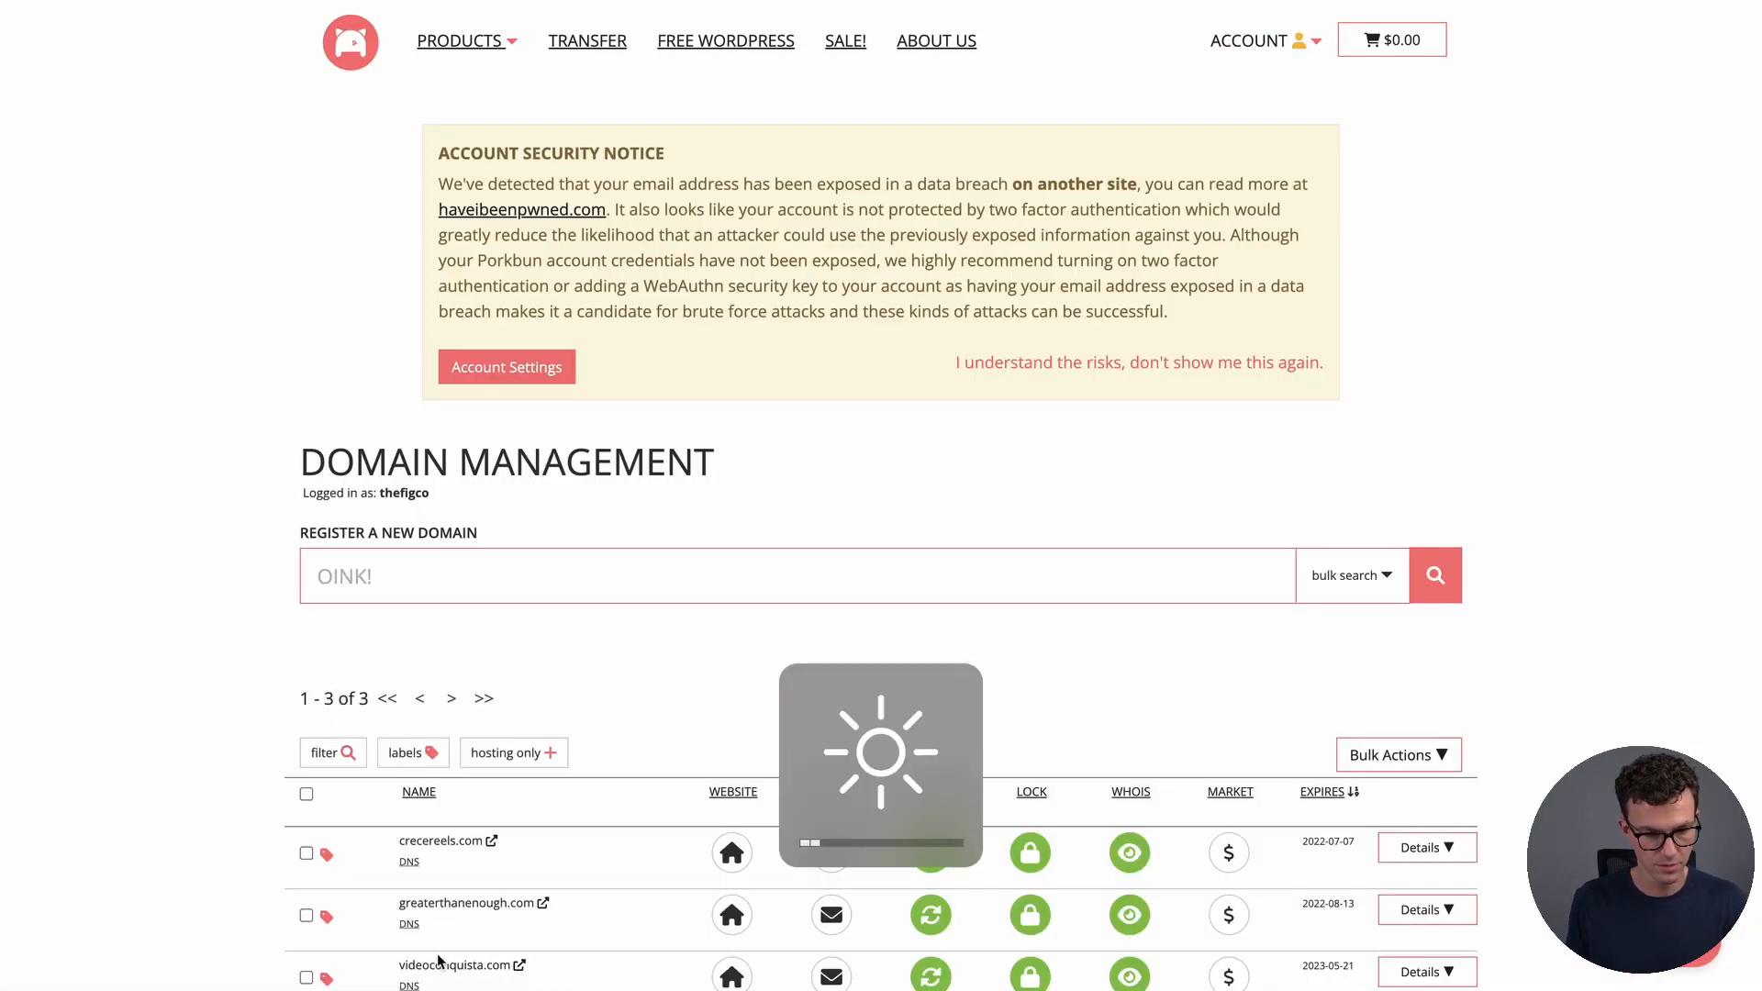
{"action": "scroll", "coordinate": [439, 917], "scroll_direction": "down", "scroll_amount": 5}
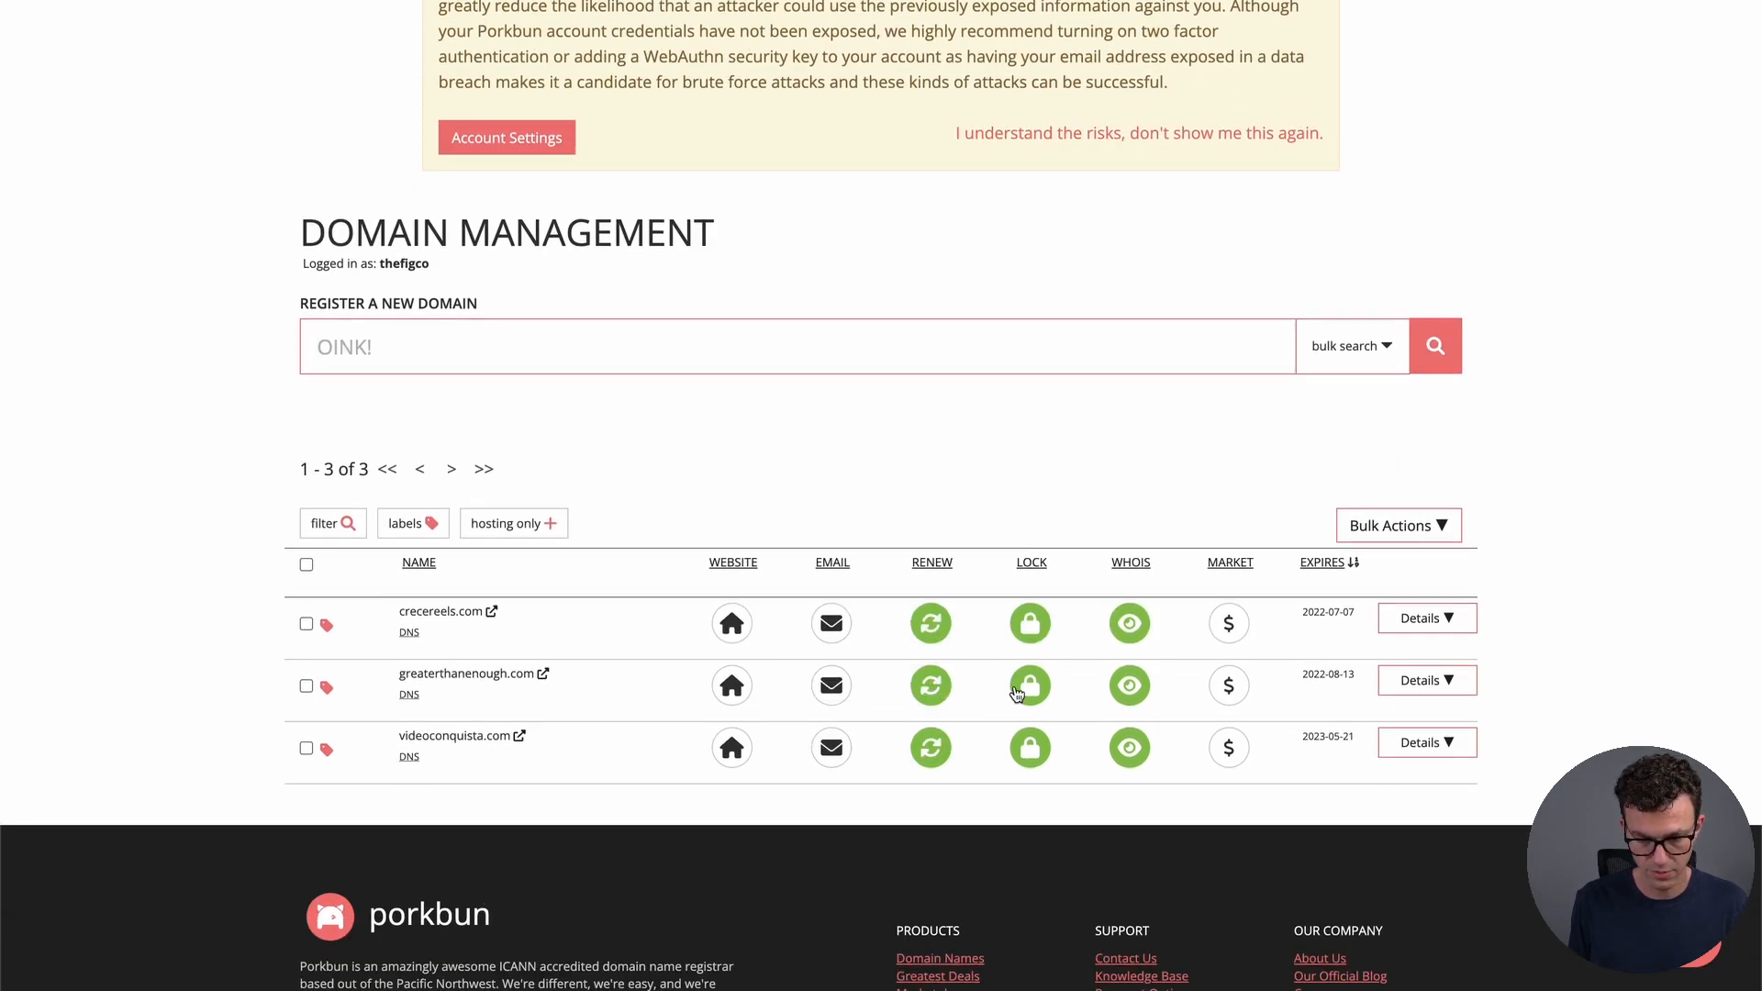
Open the DNS records editor for greaterthanenough.com and choose record type A
{"action": "left_click", "coordinate": [1403, 687]}
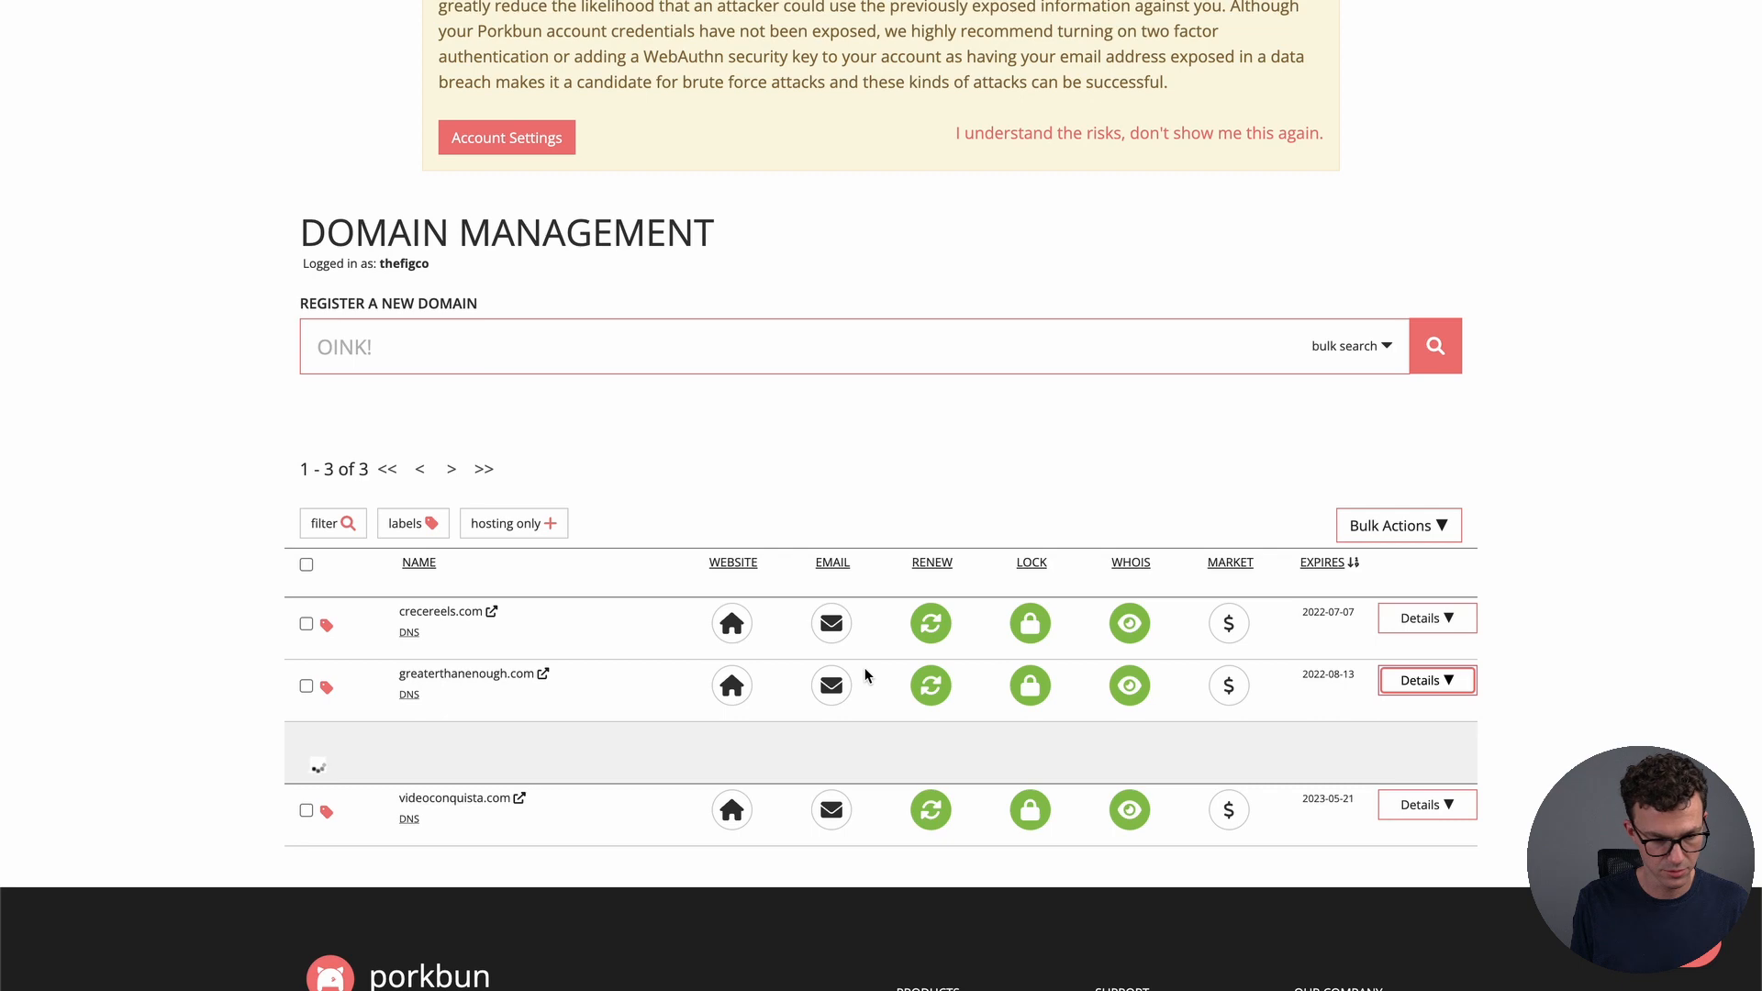
{"action": "scroll", "coordinate": [865, 676], "scroll_direction": "down", "scroll_amount": 4}
{"action": "left_click", "coordinate": [907, 436]}
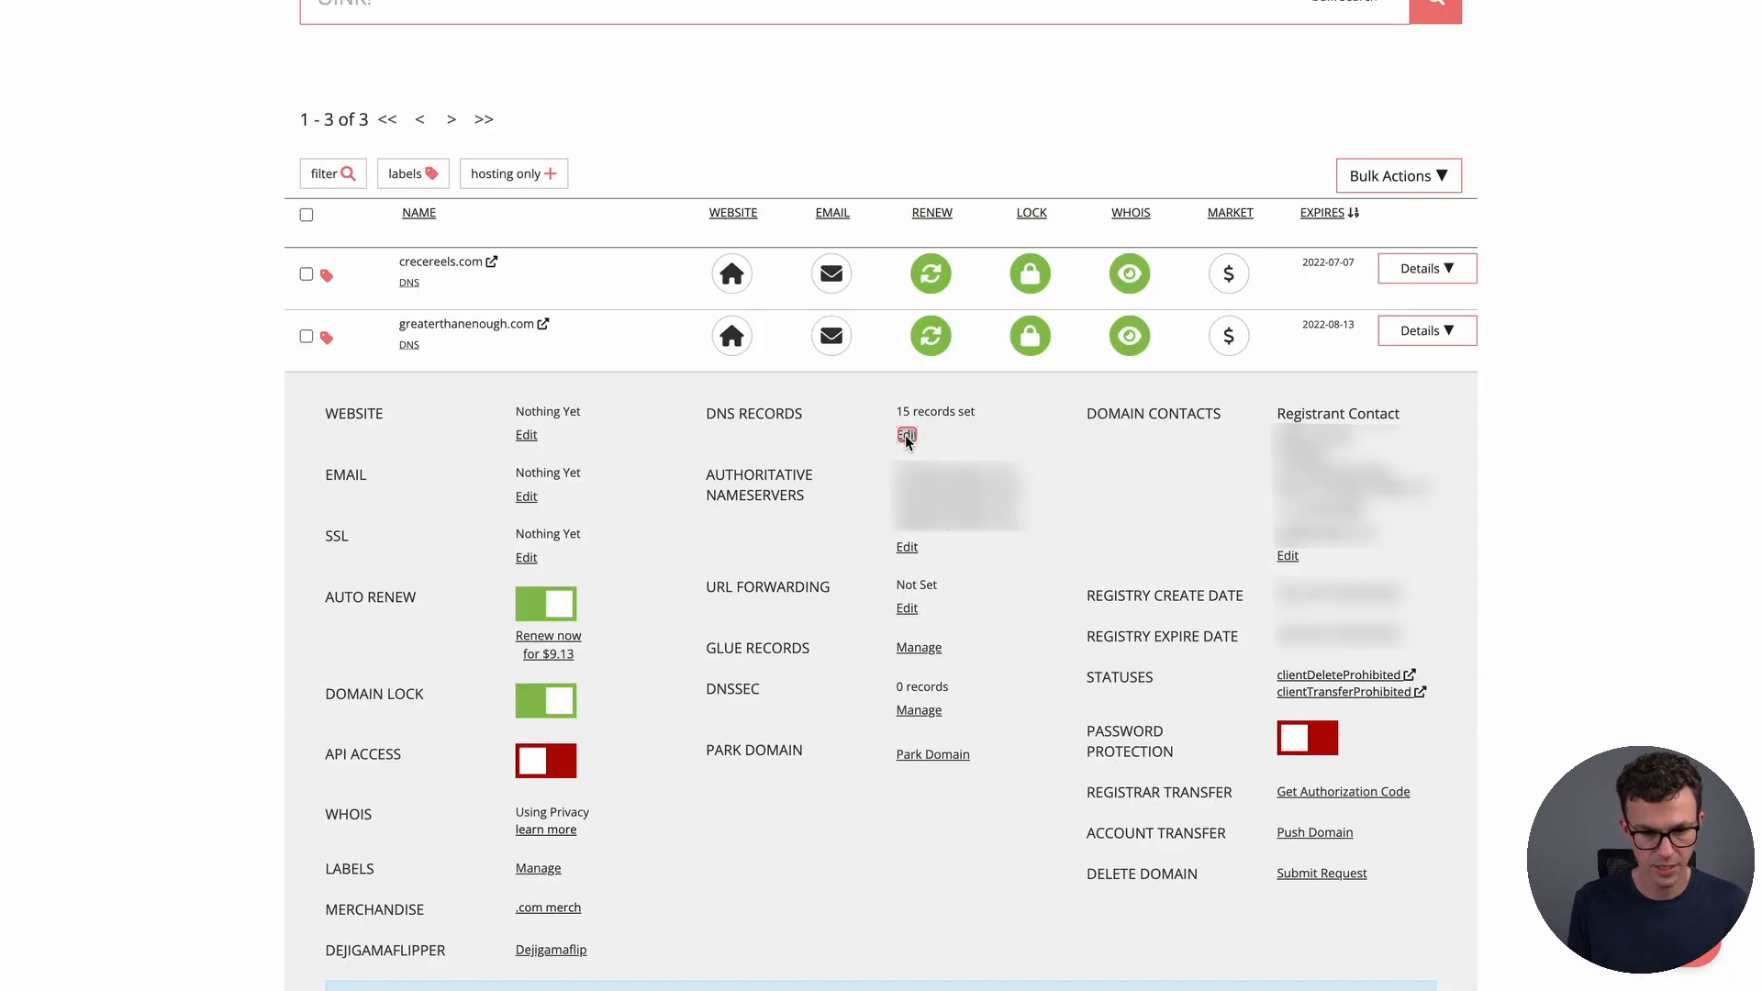
{"action": "left_click", "coordinate": [552, 256]}
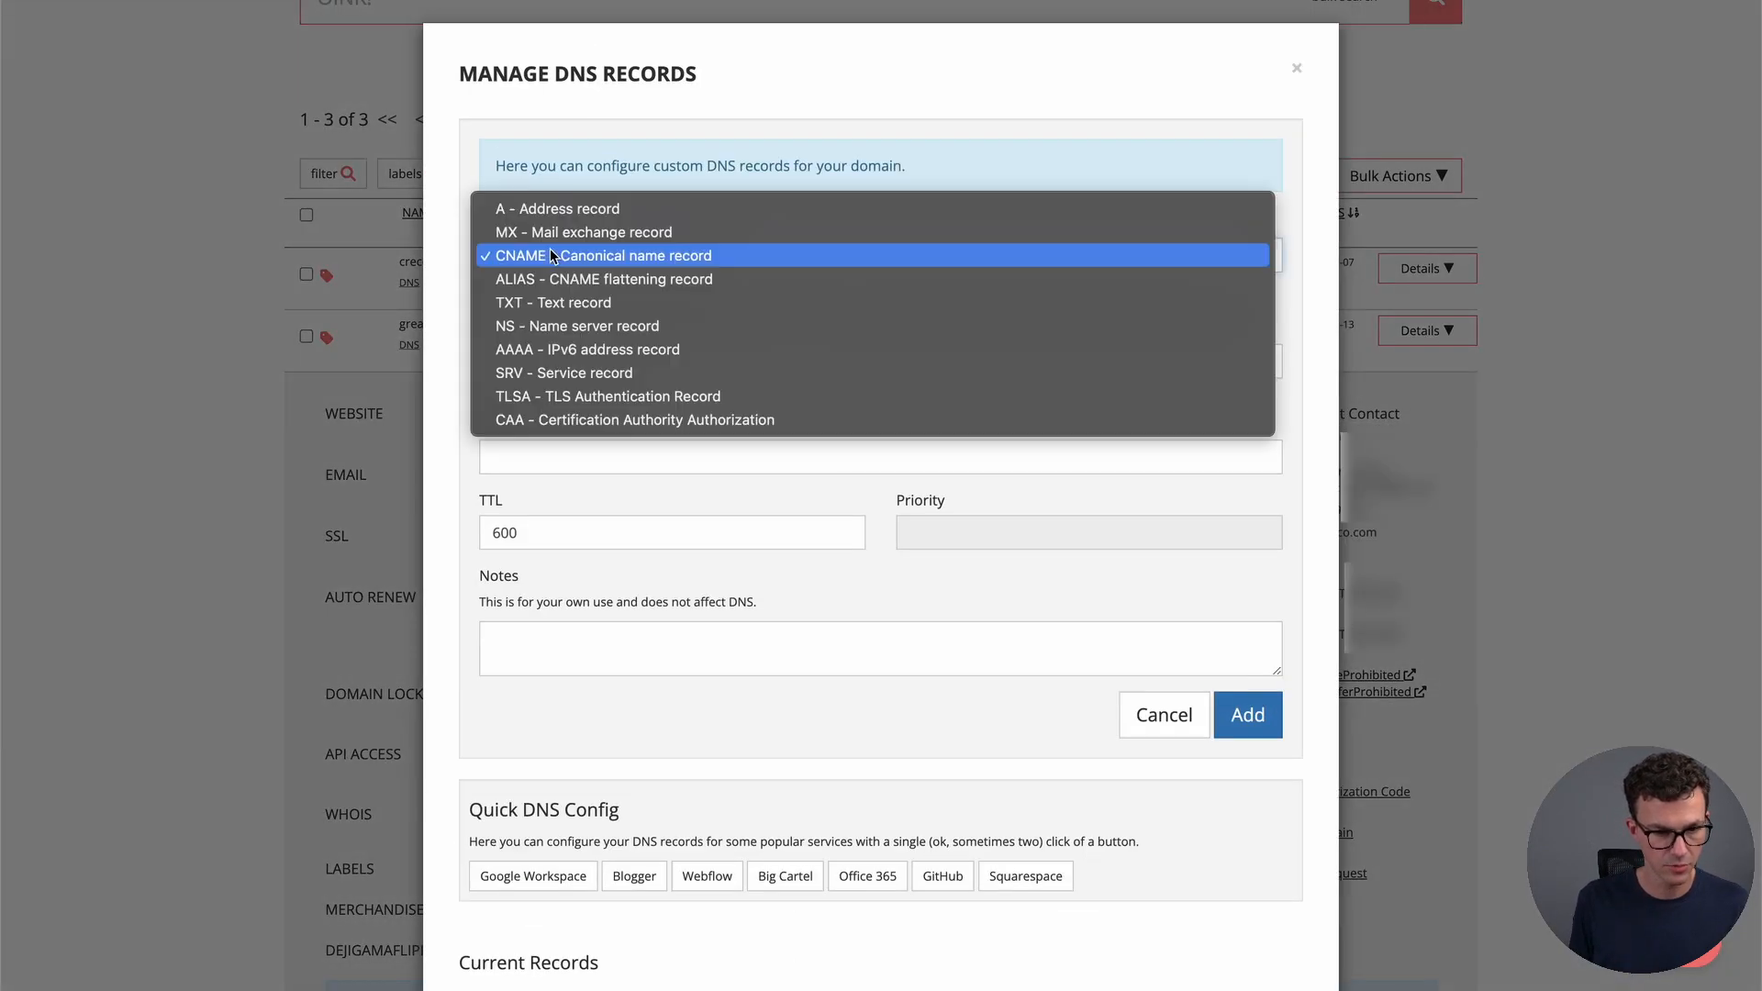
{"action": "left_click", "coordinate": [548, 213]}
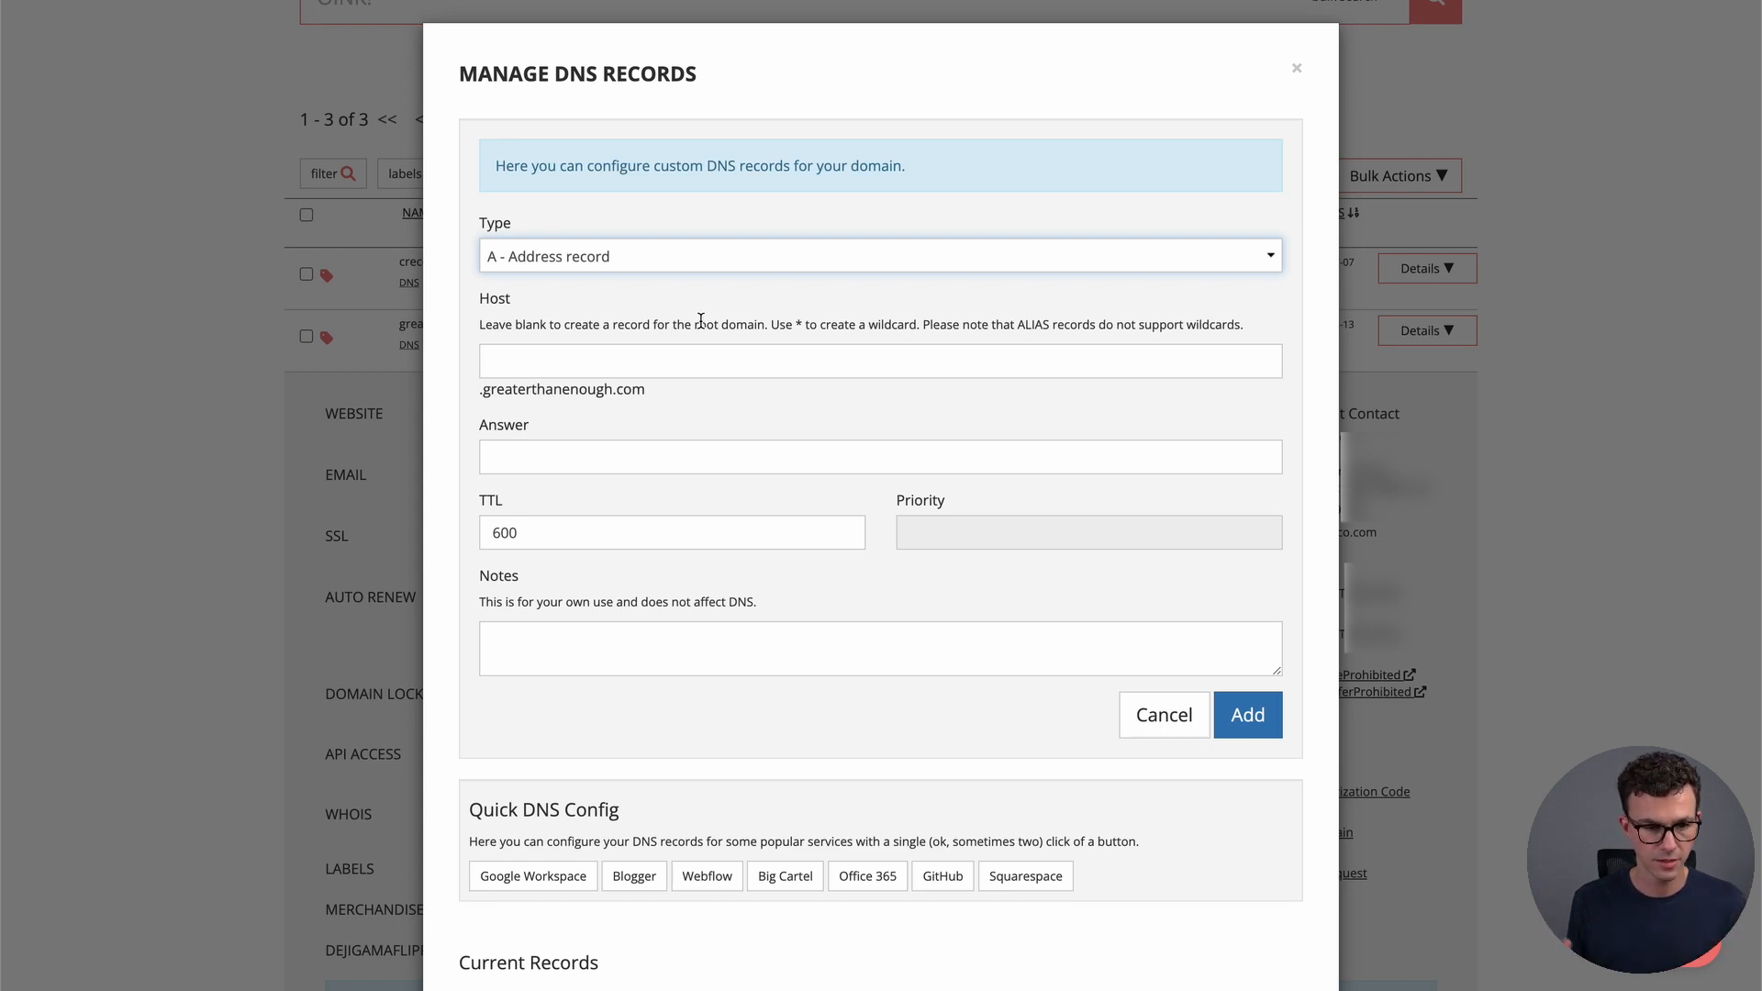
Paste Elementor's A record IP as the answer and add the record
{"action": "left_click", "coordinate": [660, 452]}
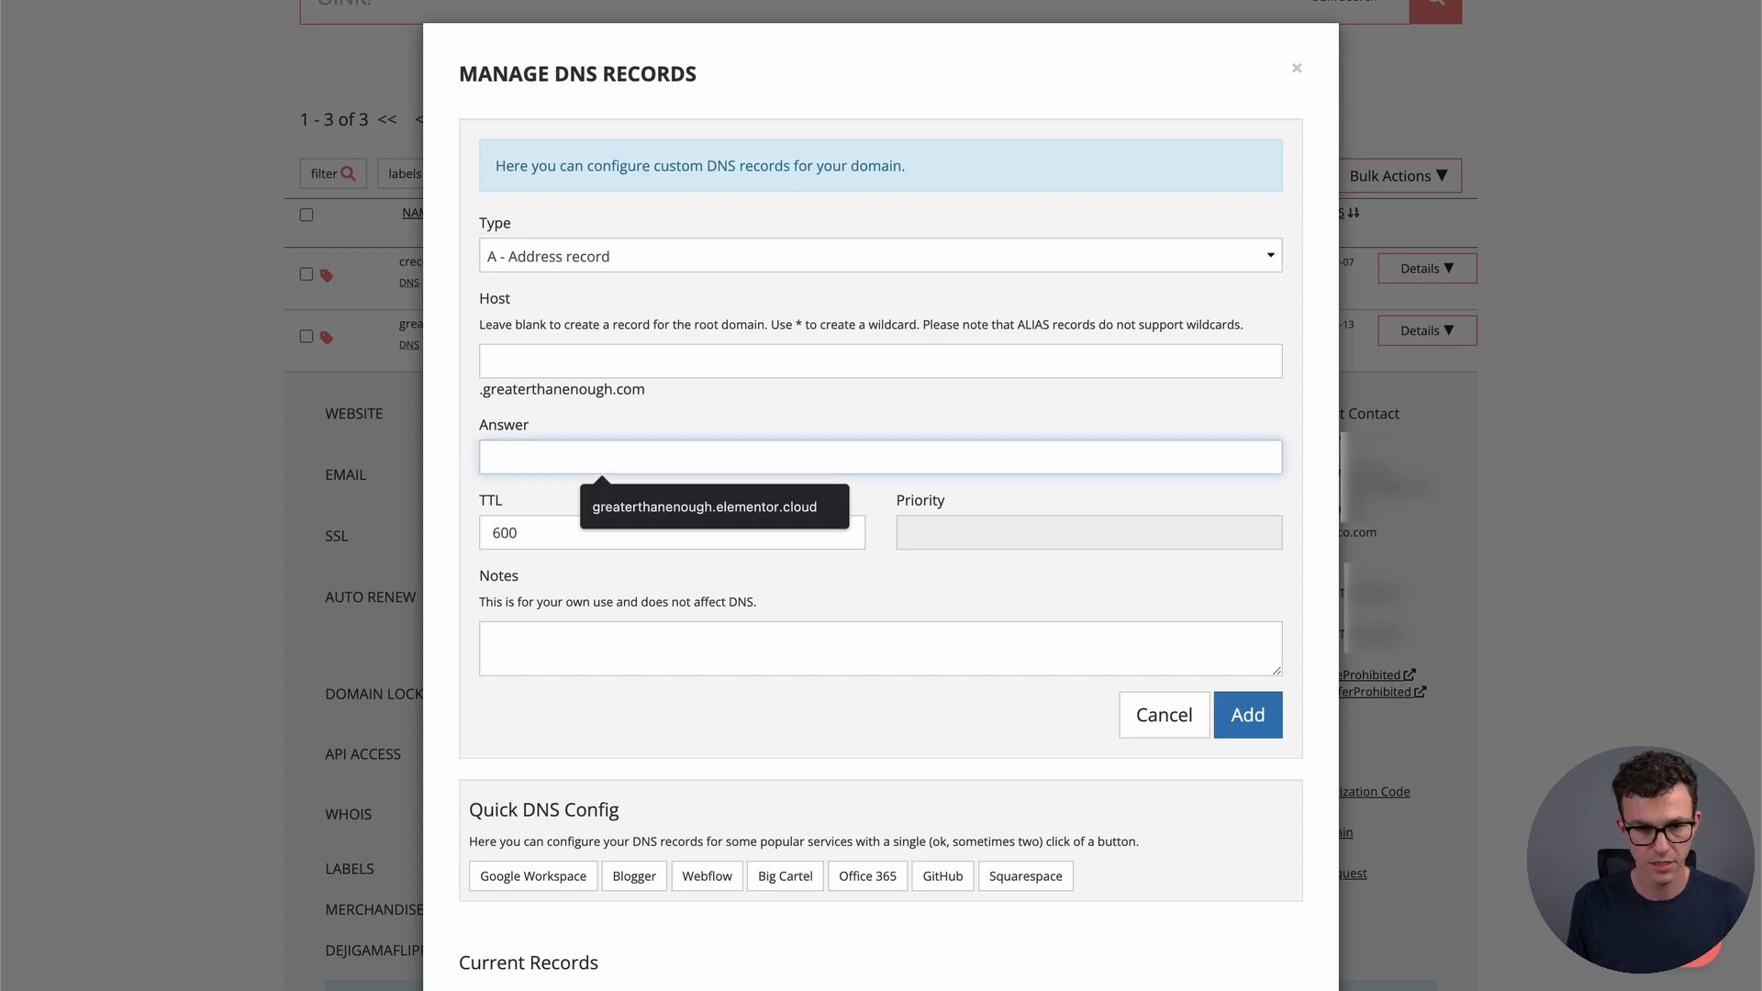
{"action": "key", "text": "ctrl+Tab"}
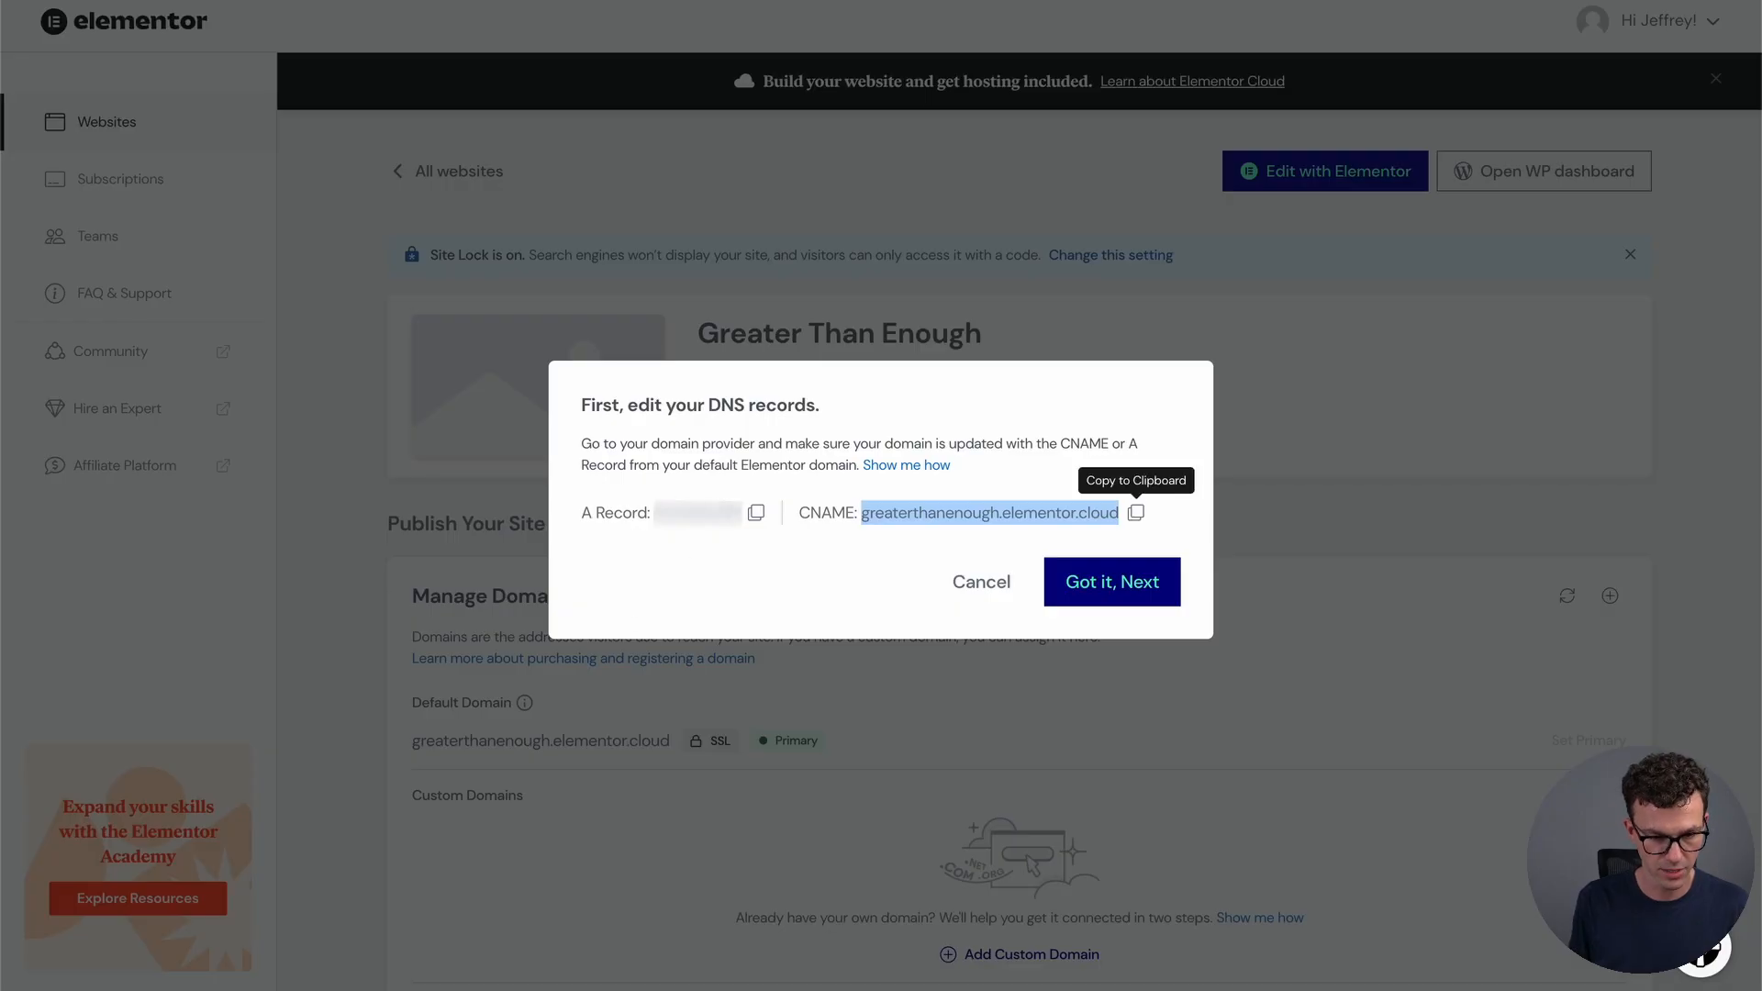
{"action": "left_click", "coordinate": [758, 516]}
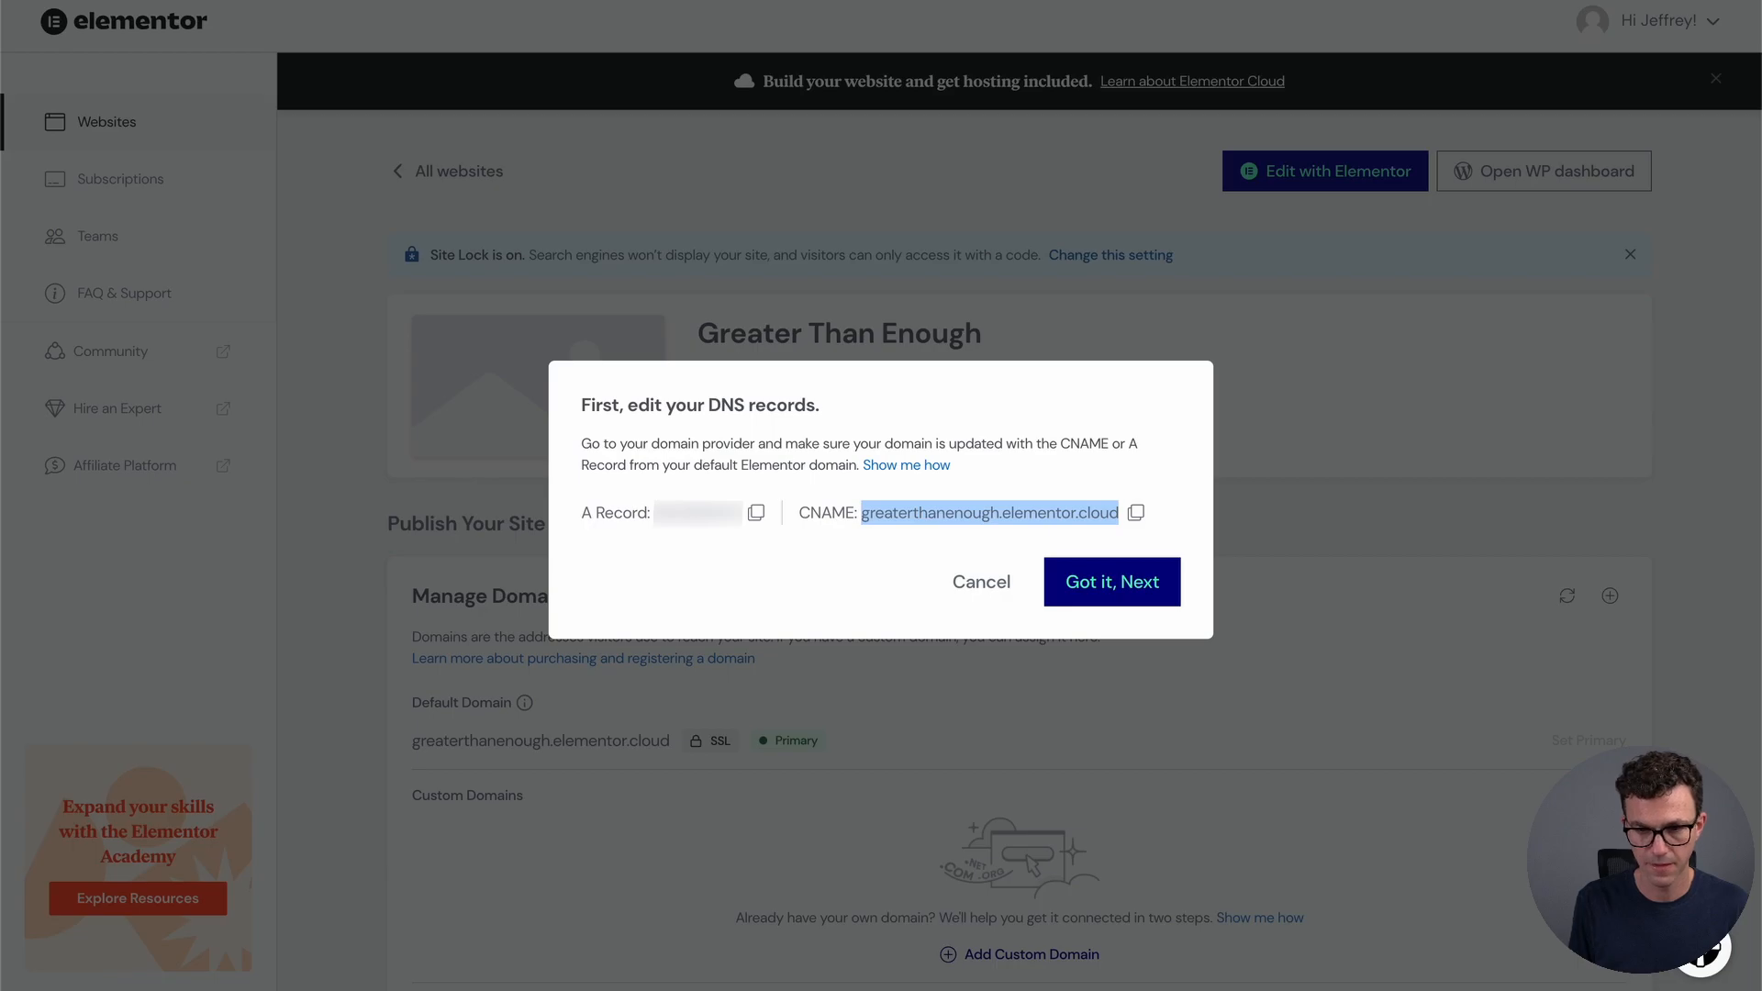
{"action": "key", "text": "ctrl+shift+Tab"}
{"action": "key", "text": "ctrl+v"}
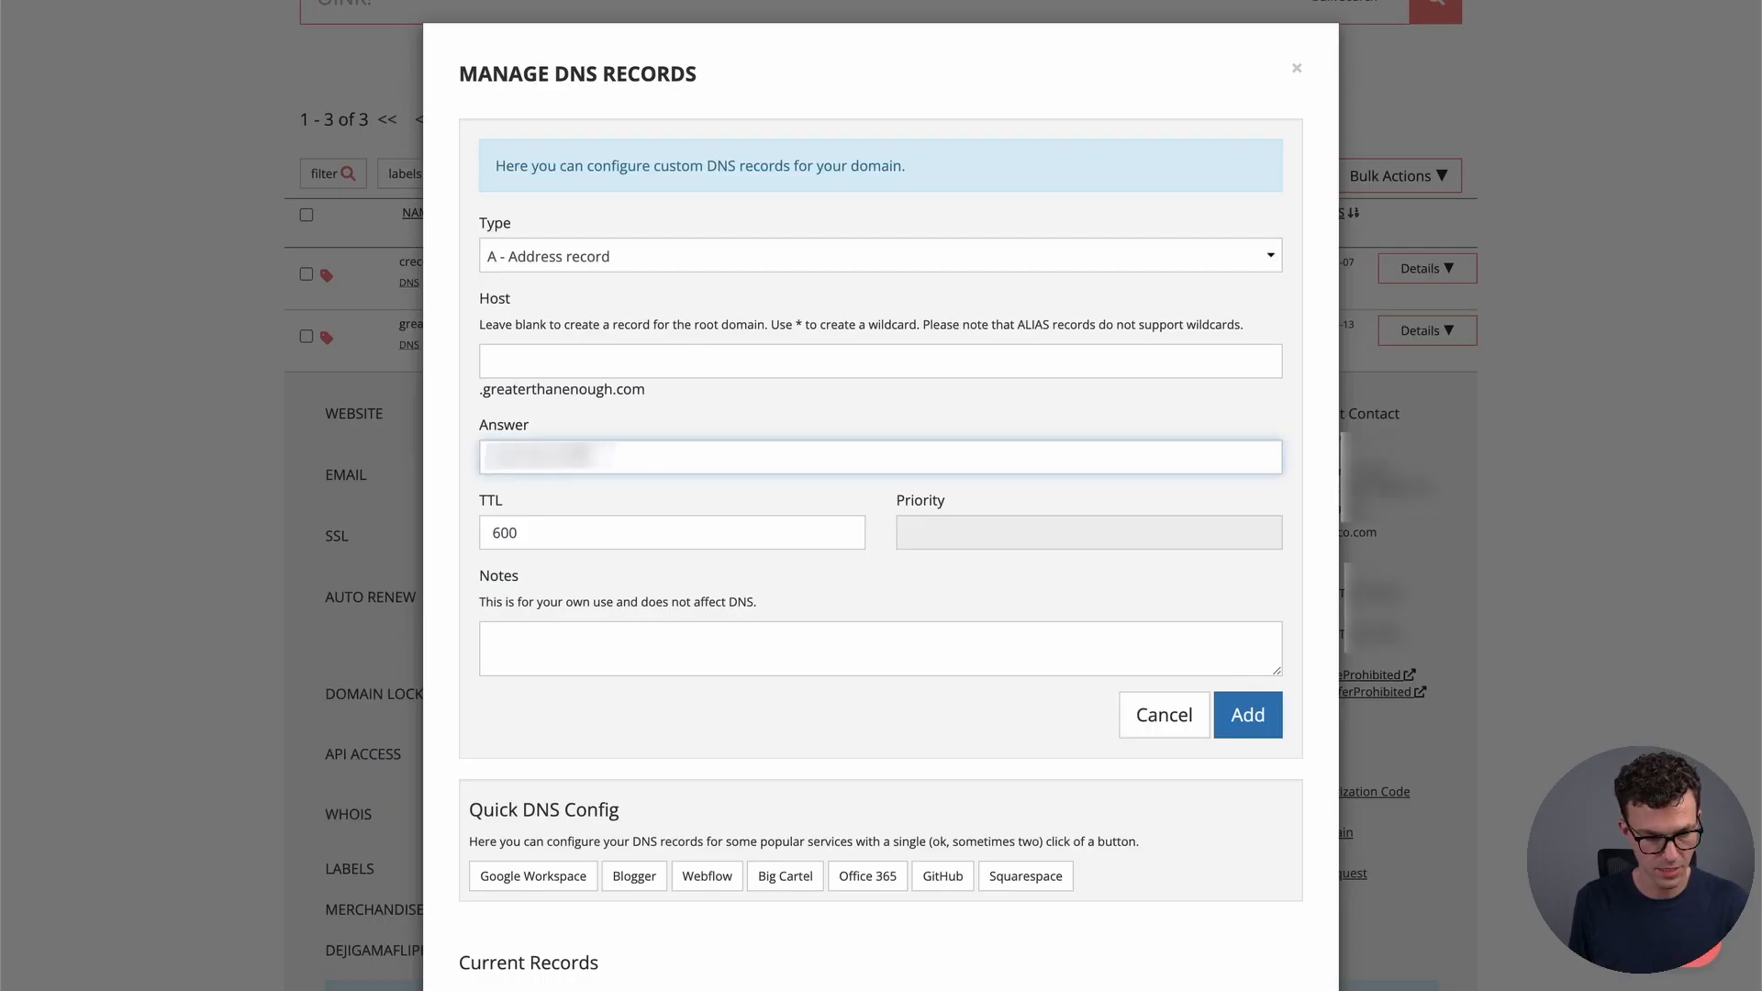
{"action": "left_click", "coordinate": [1244, 716]}
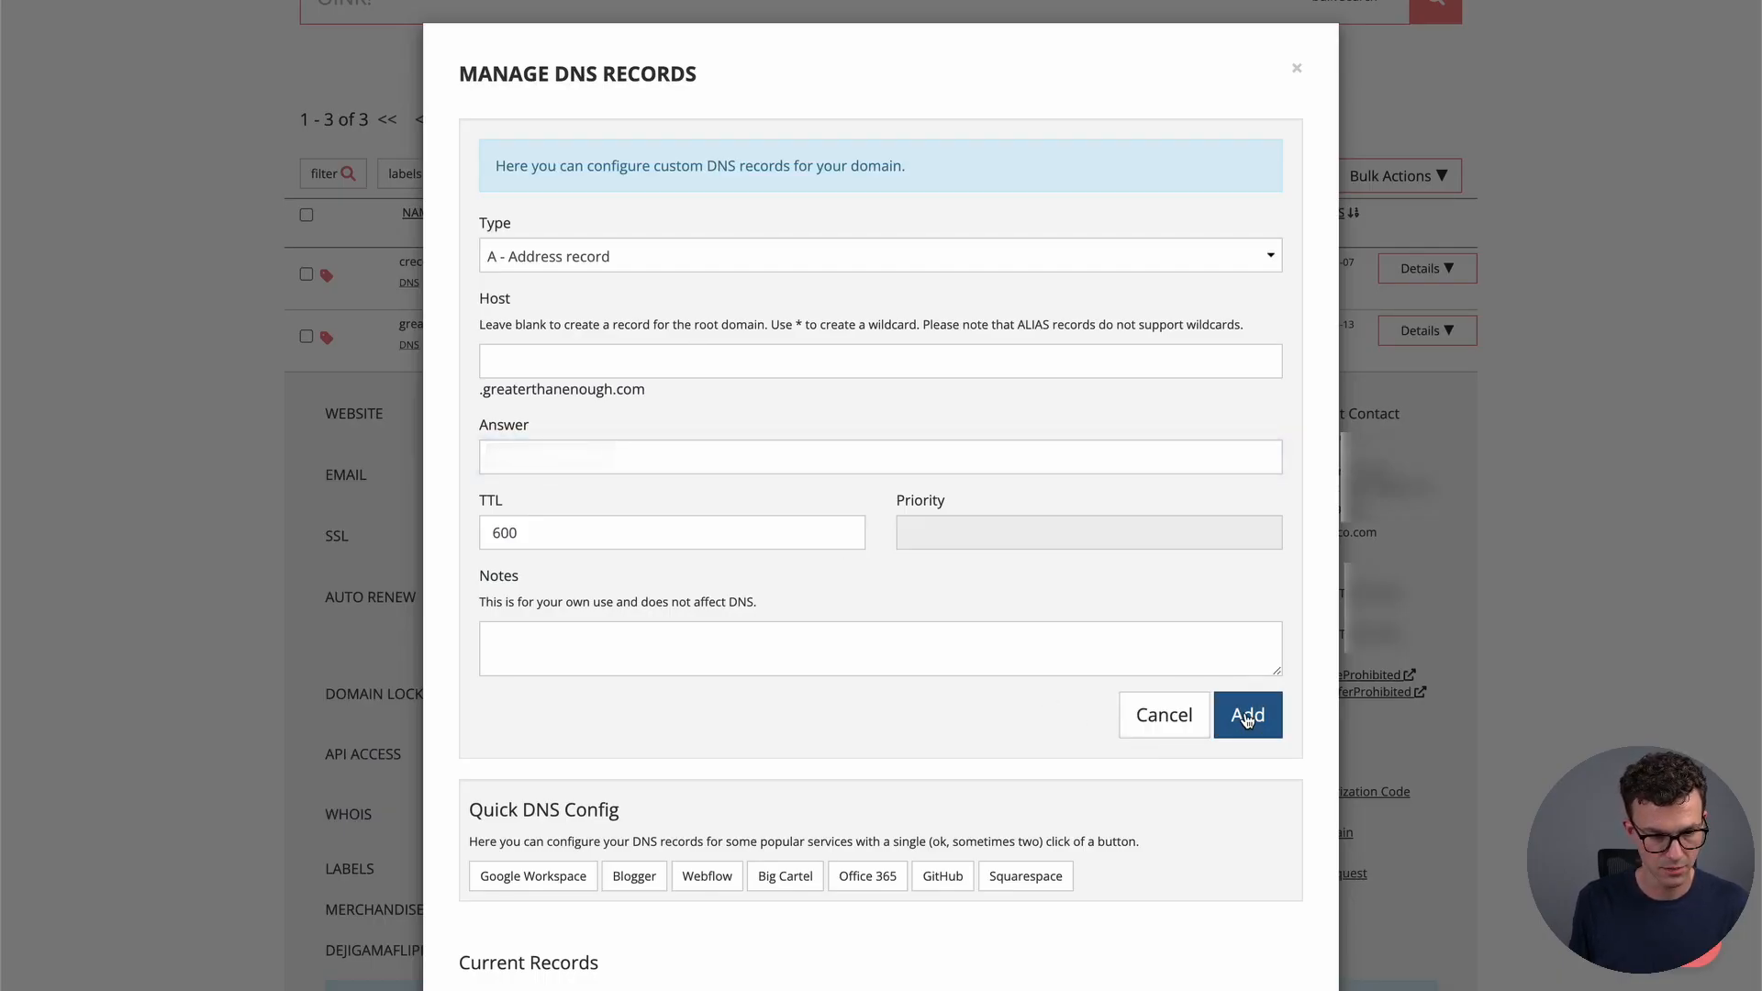
{"action": "key", "text": "ctrl+Tab"}
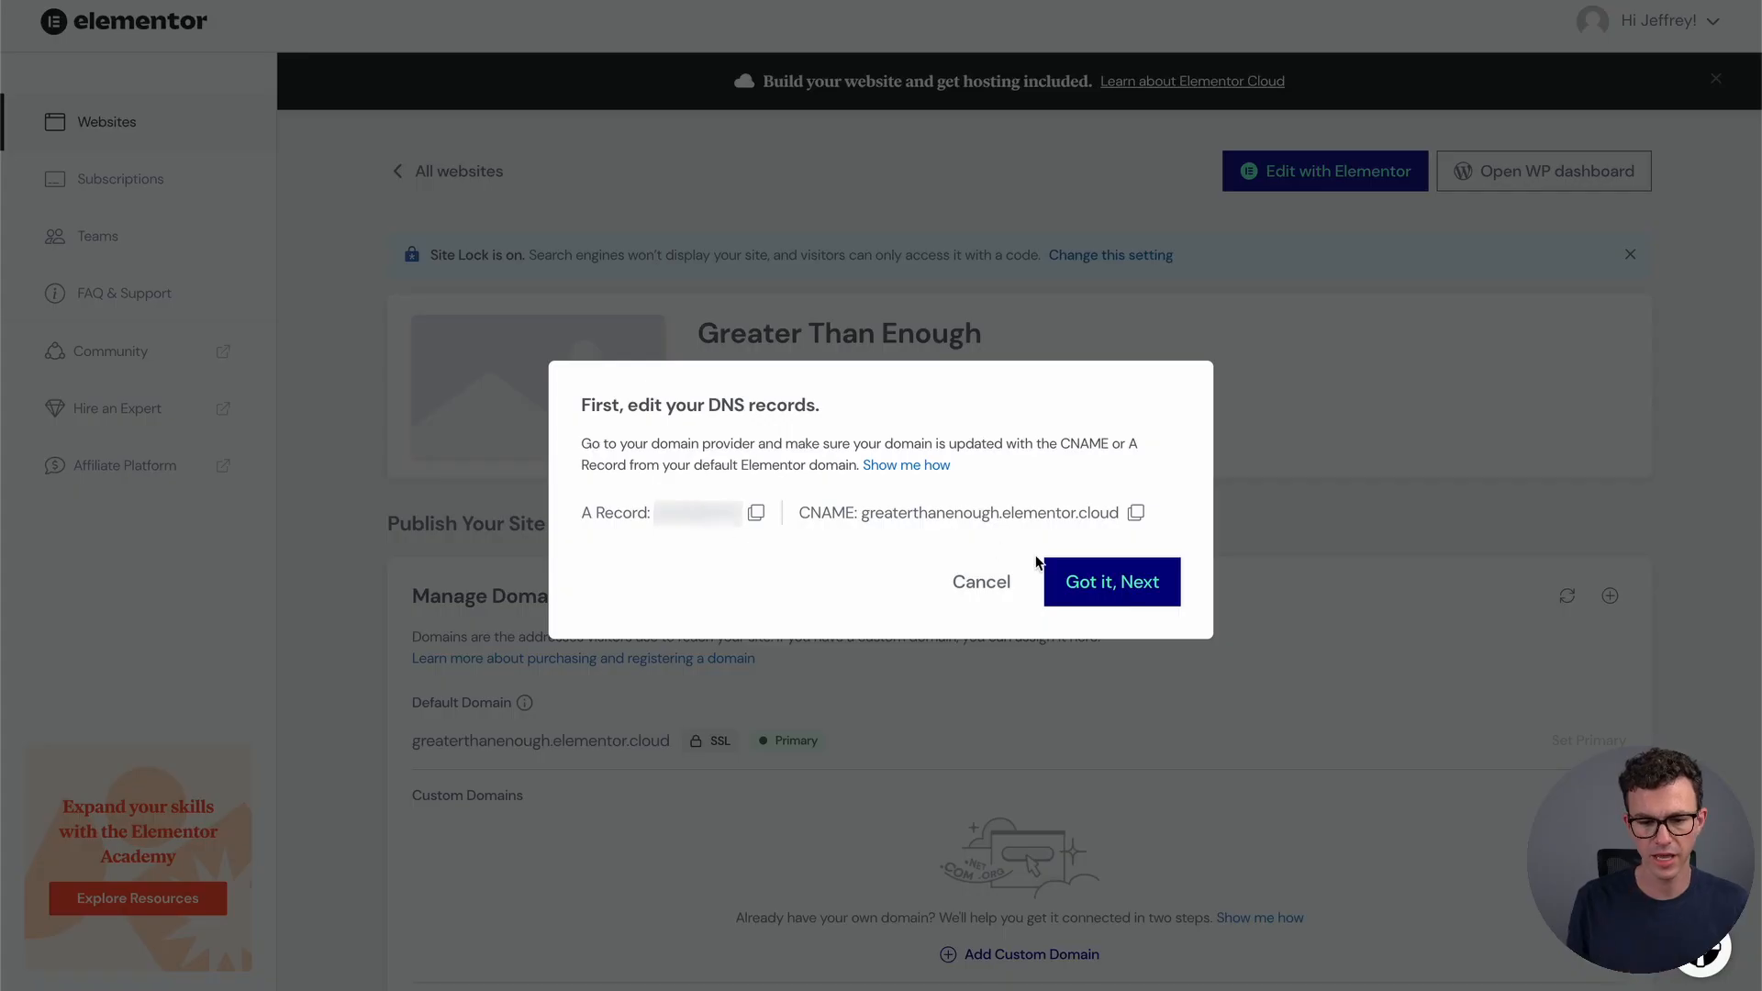
Enter greaterthanenough.com as the custom domain, keeping primary and www options, and add it
{"action": "left_click", "coordinate": [1102, 585]}
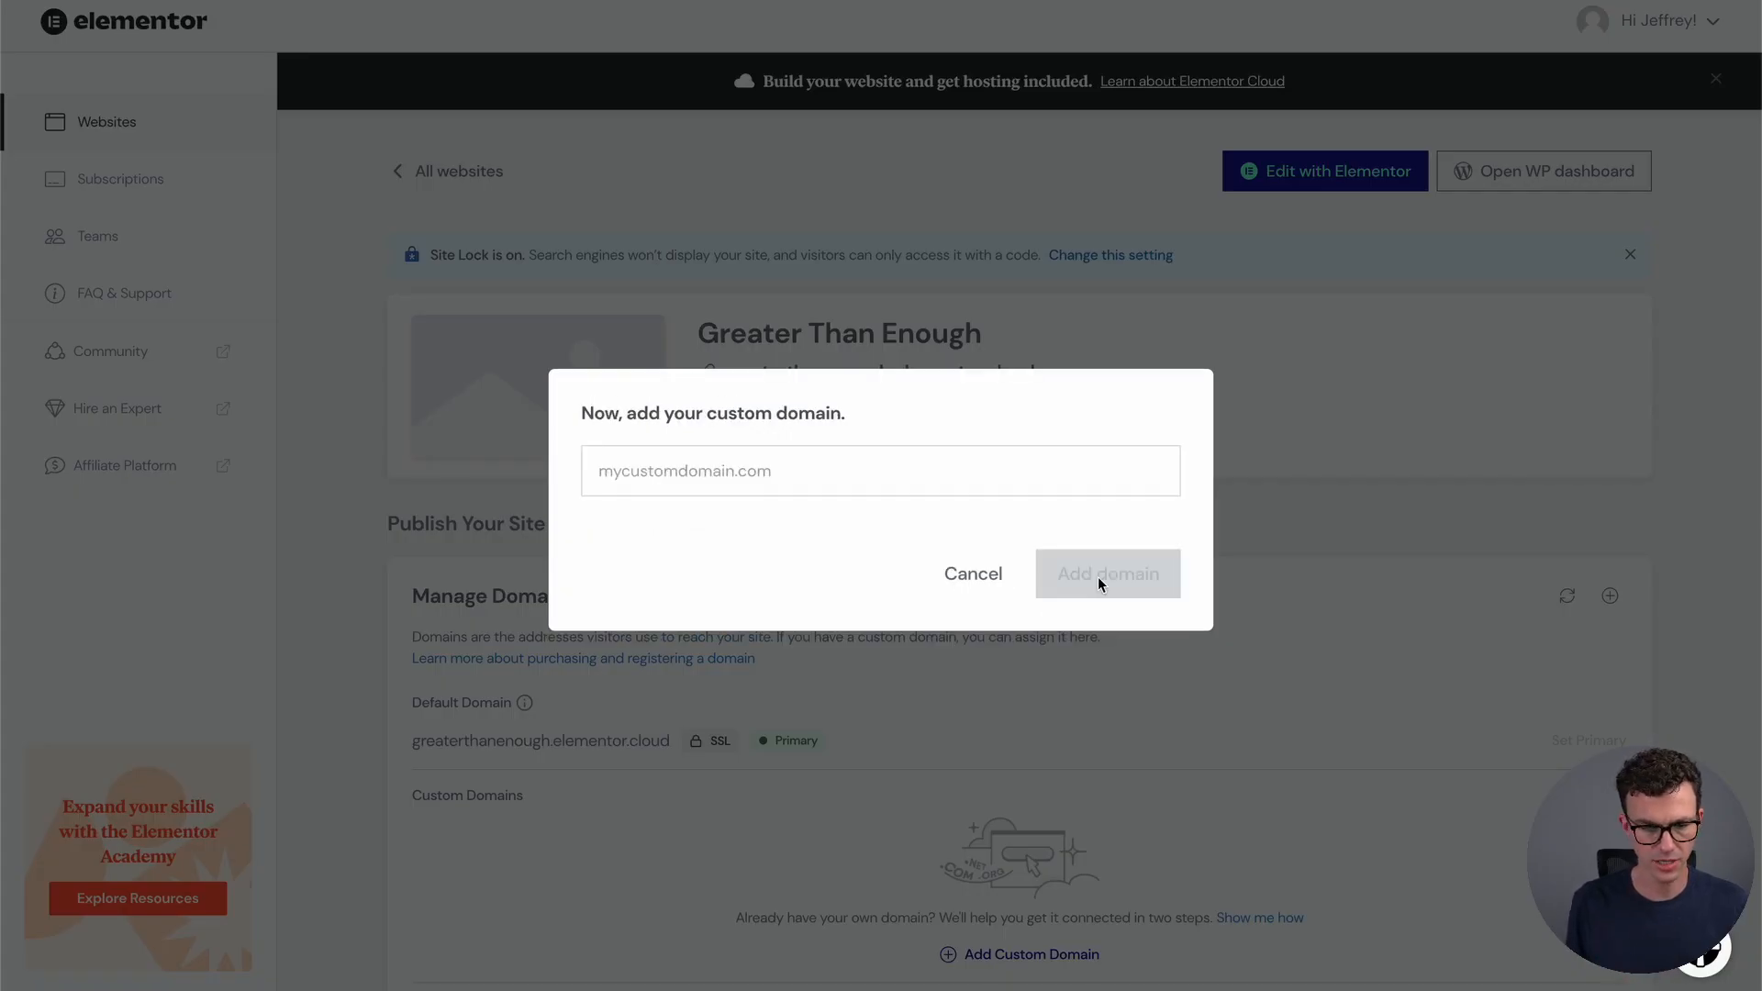
{"action": "left_click", "coordinate": [684, 471]}
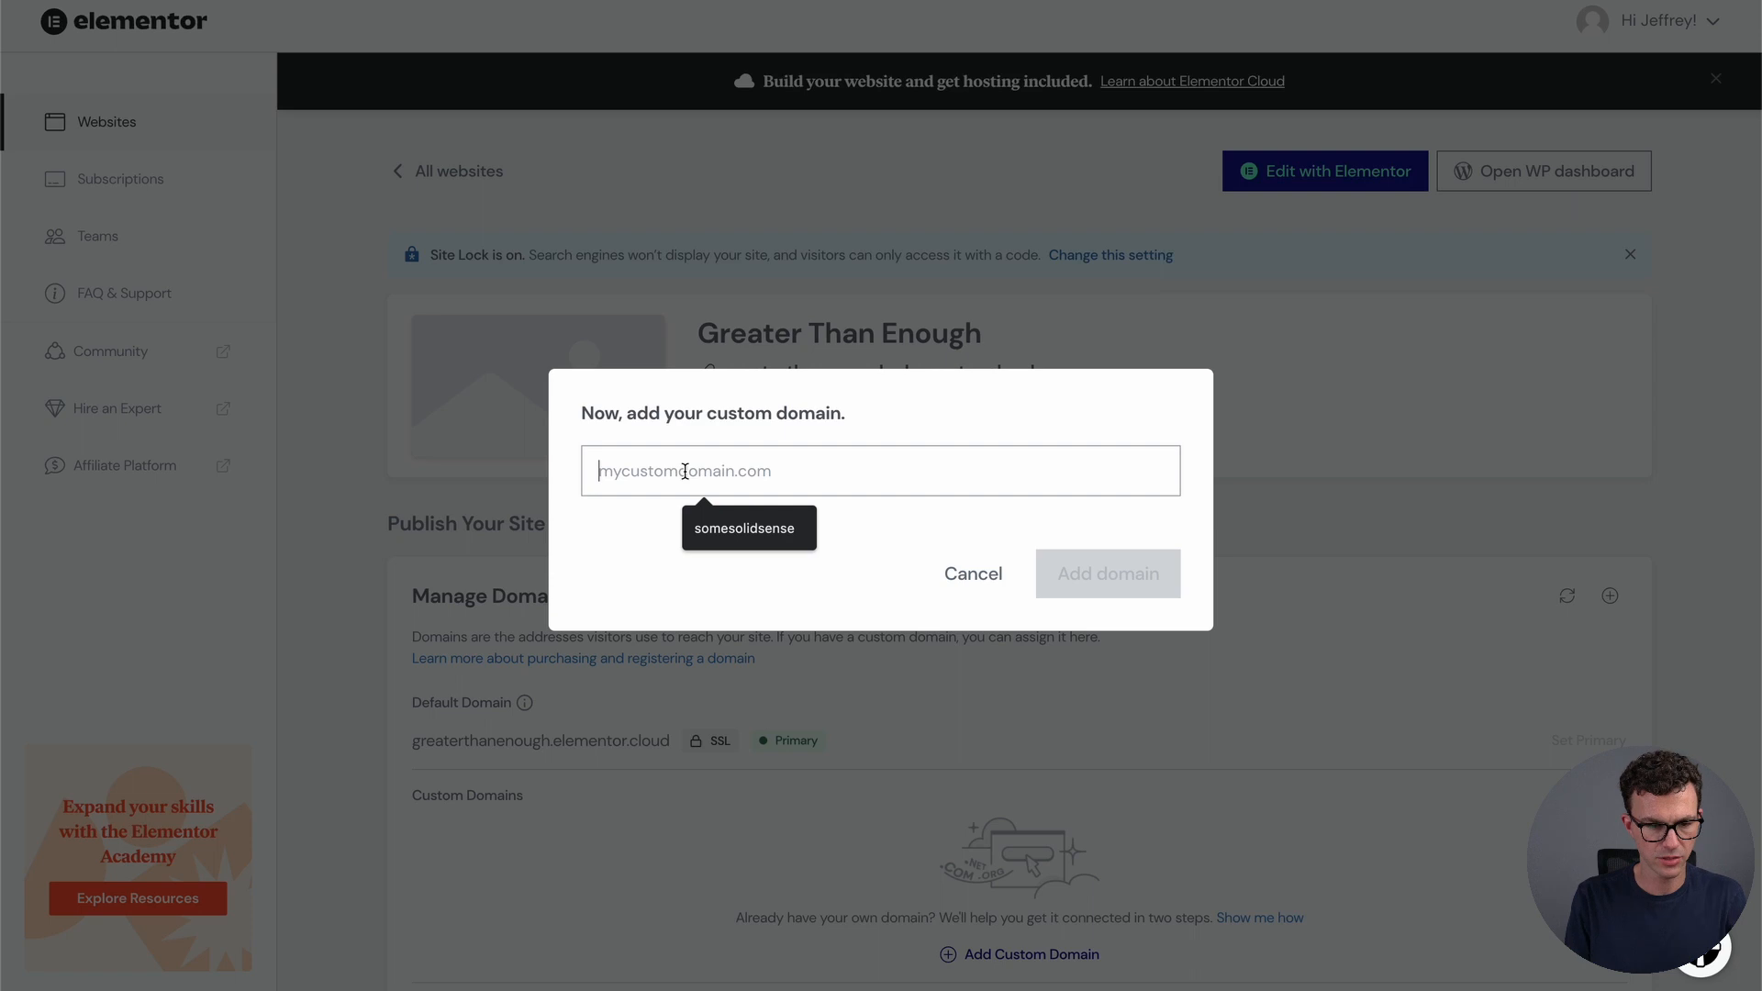
{"action": "type", "text": "greaterthanenough.com"}
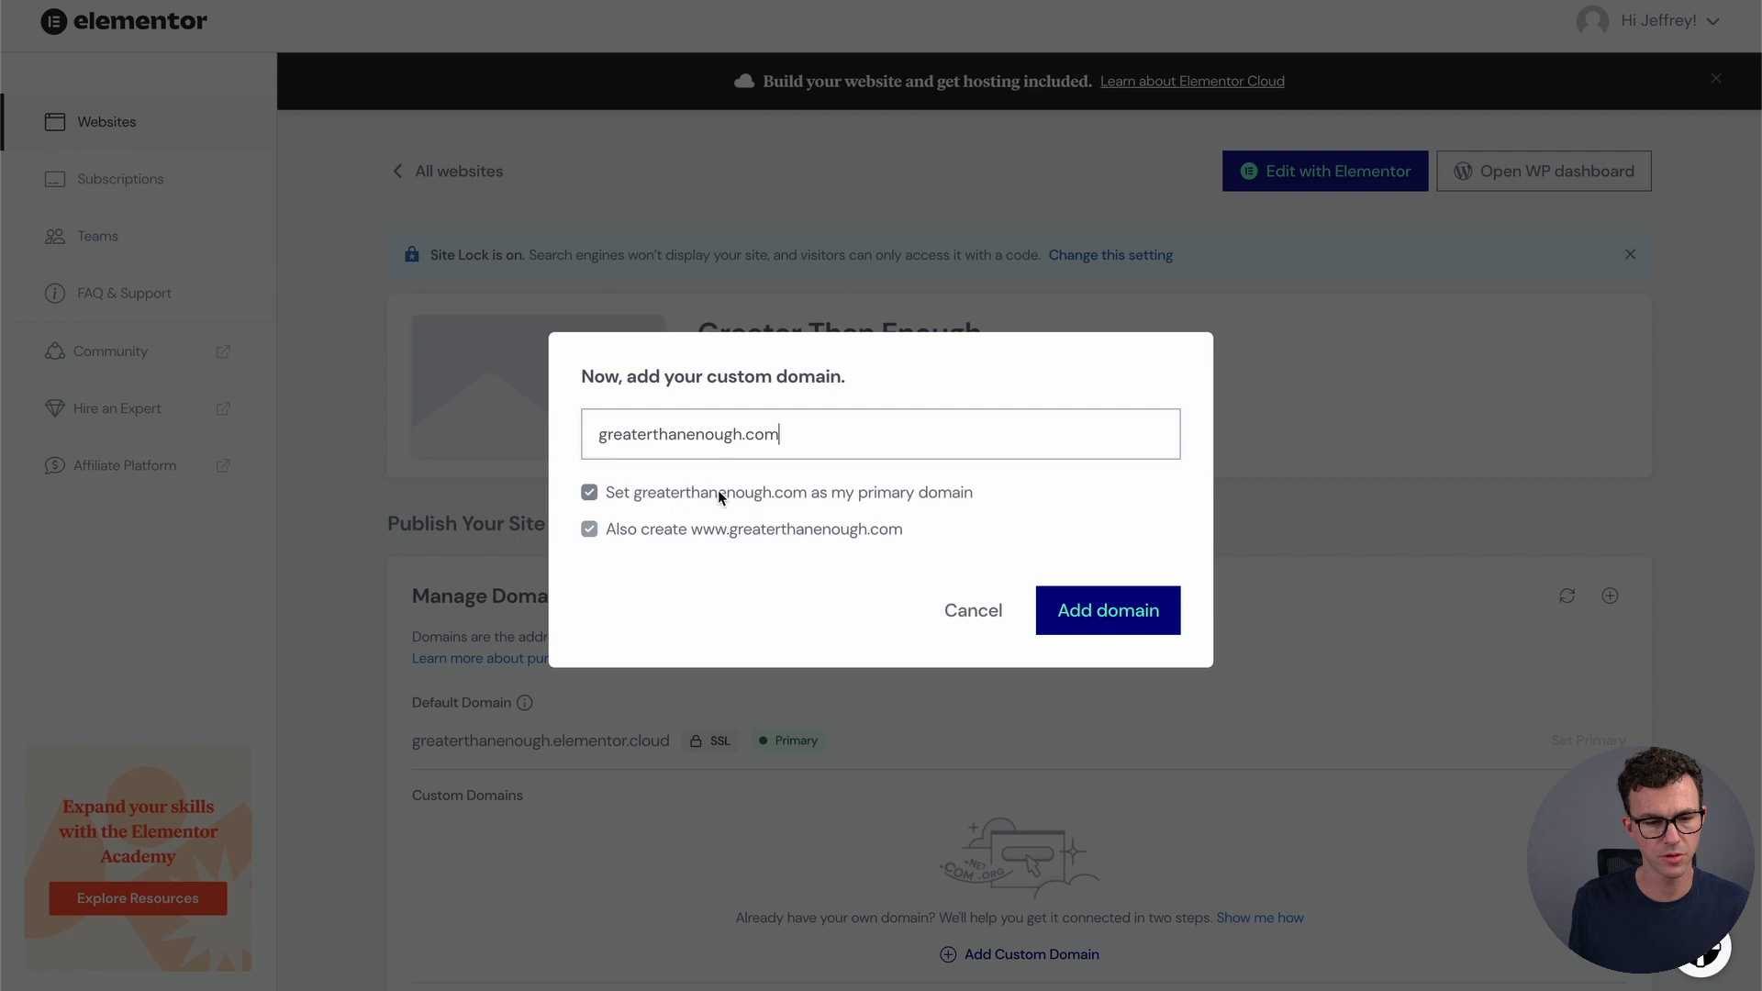
{"action": "left_click", "coordinate": [1106, 621]}
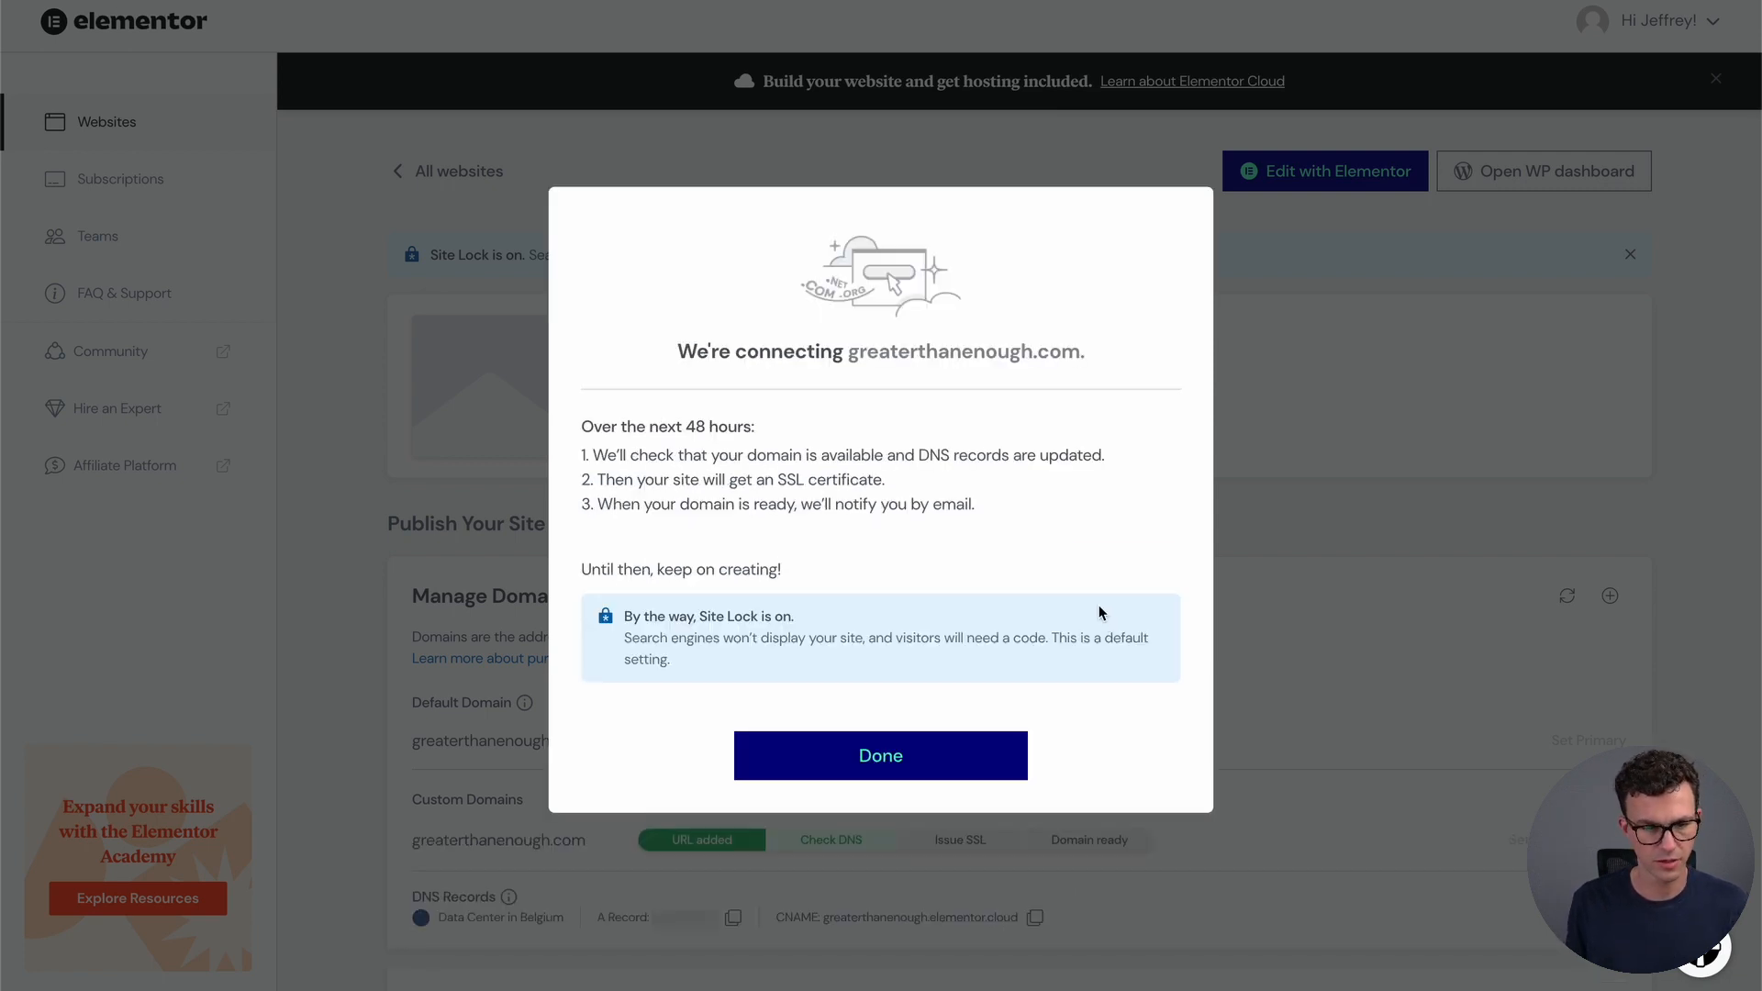
Highlight the DNS check, SSL and email notification steps, then dismiss the notice
{"action": "left_click_drag", "start_coordinate": [635, 459], "coordinate": [727, 487]}
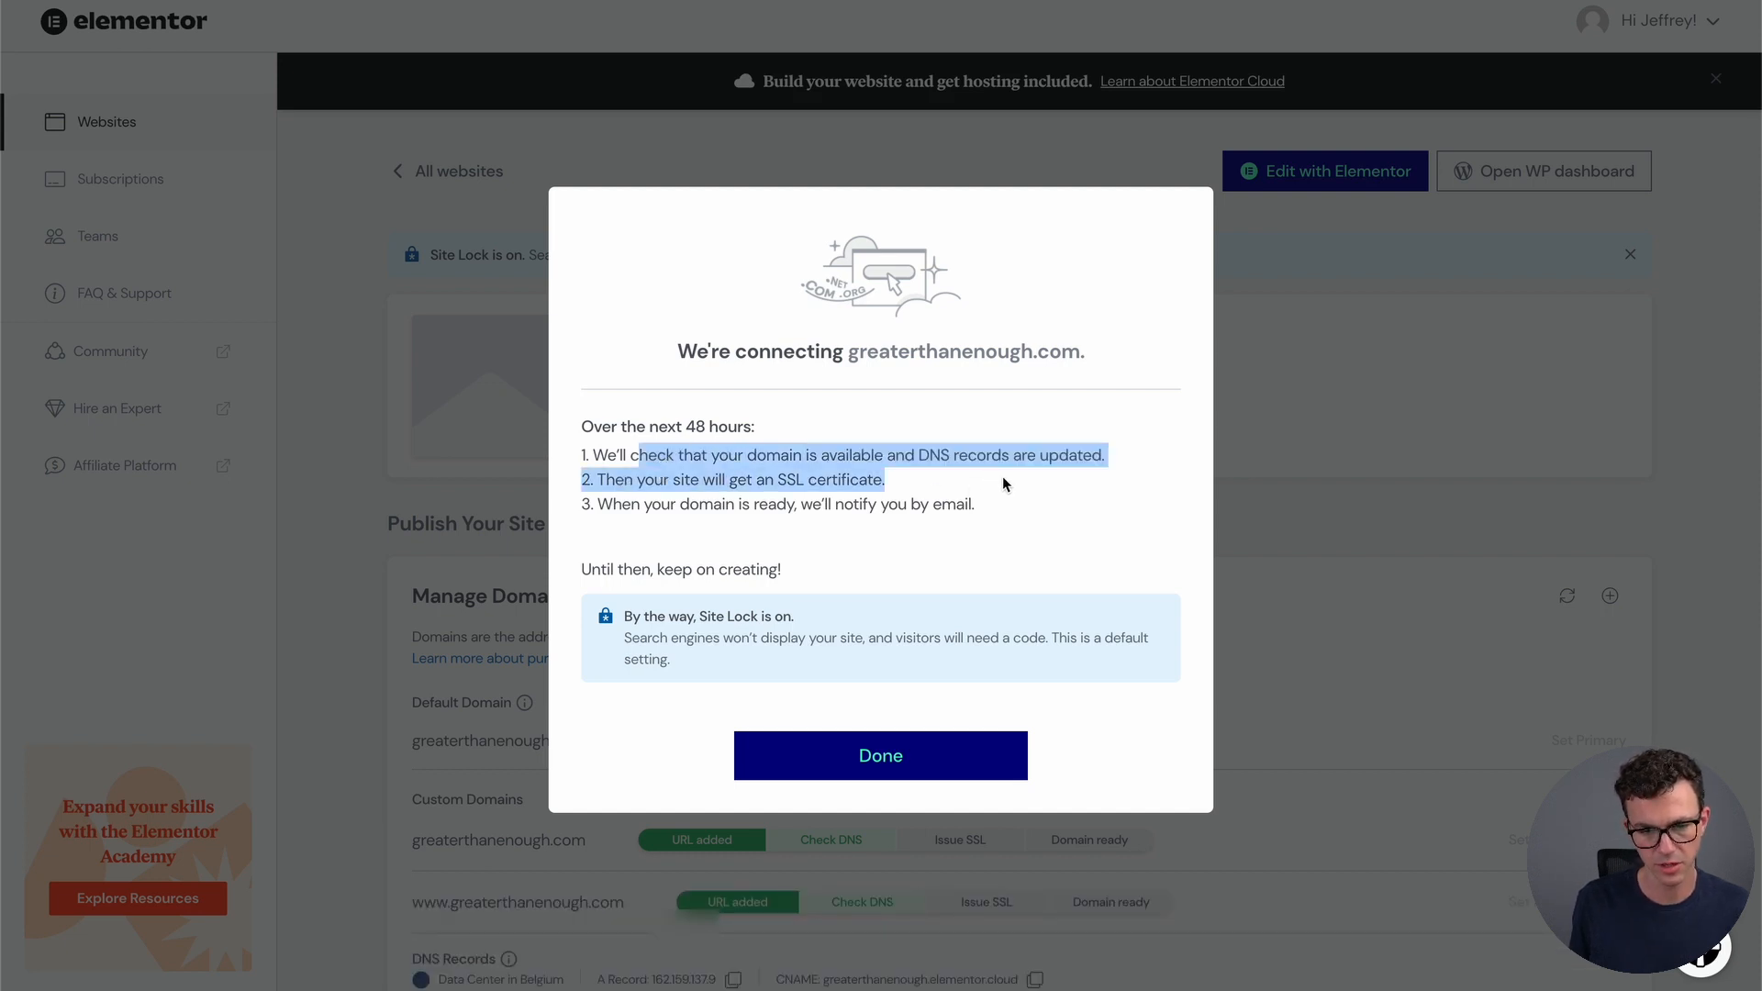
{"action": "left_click_drag", "start_coordinate": [660, 506], "coordinate": [994, 519]}
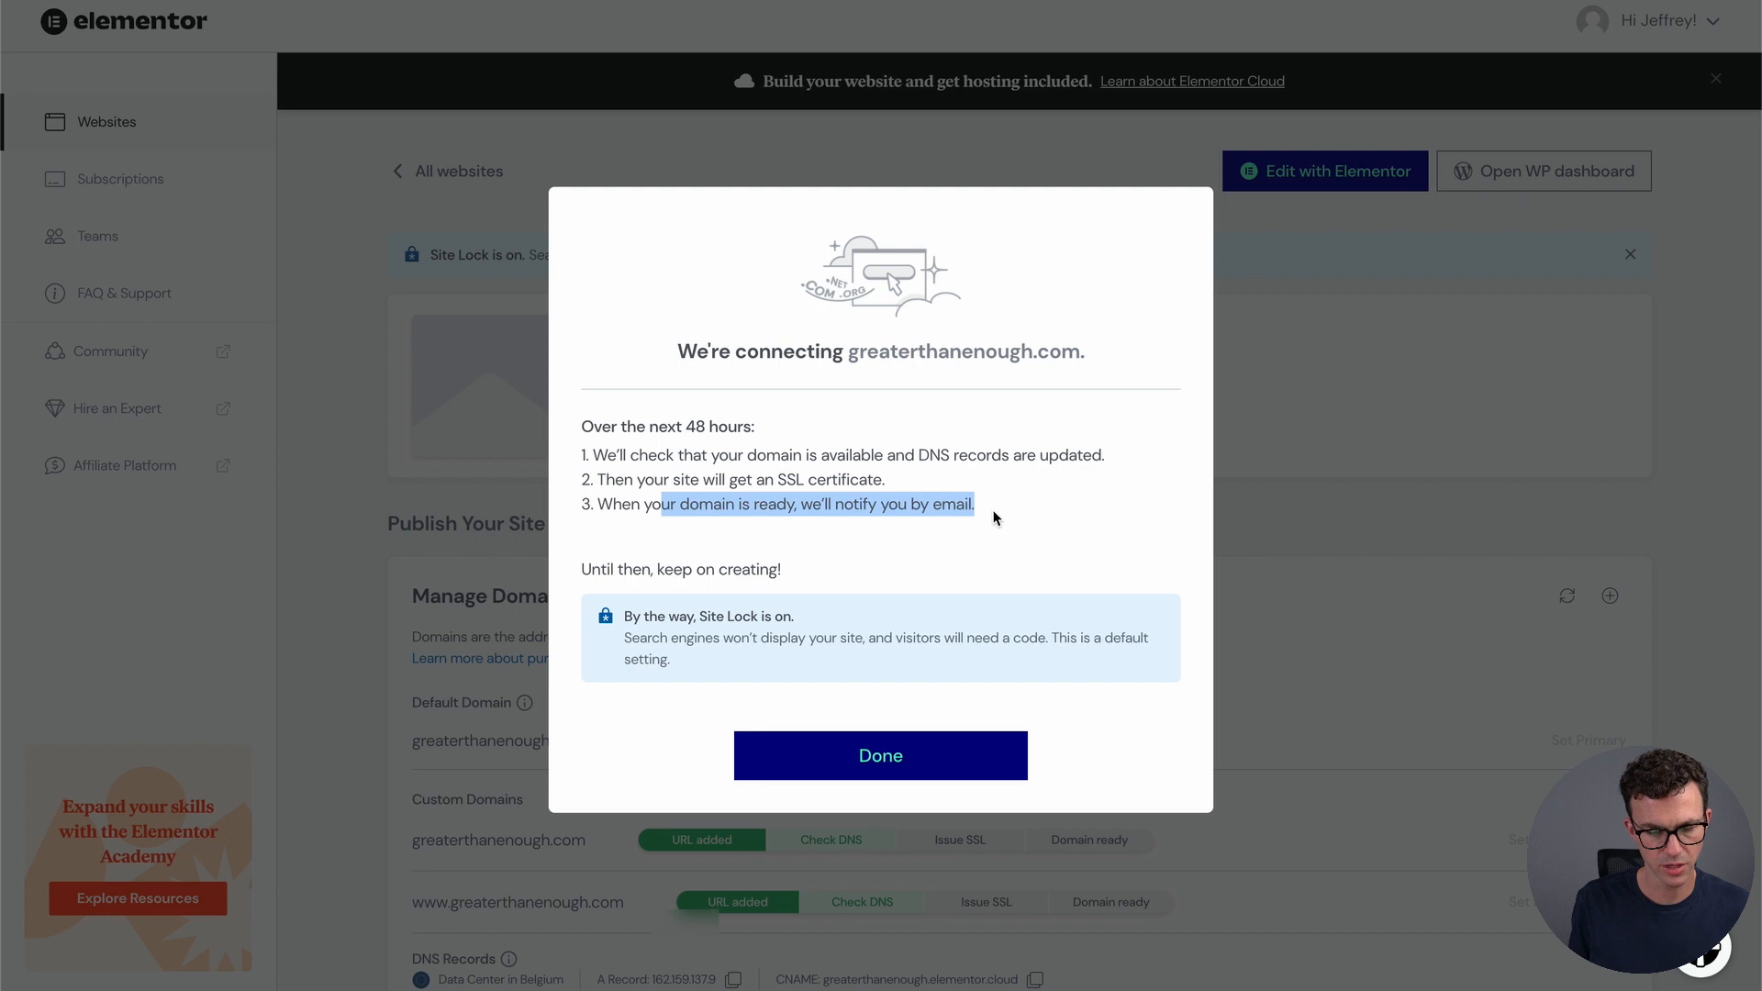
{"action": "left_click", "coordinate": [614, 511]}
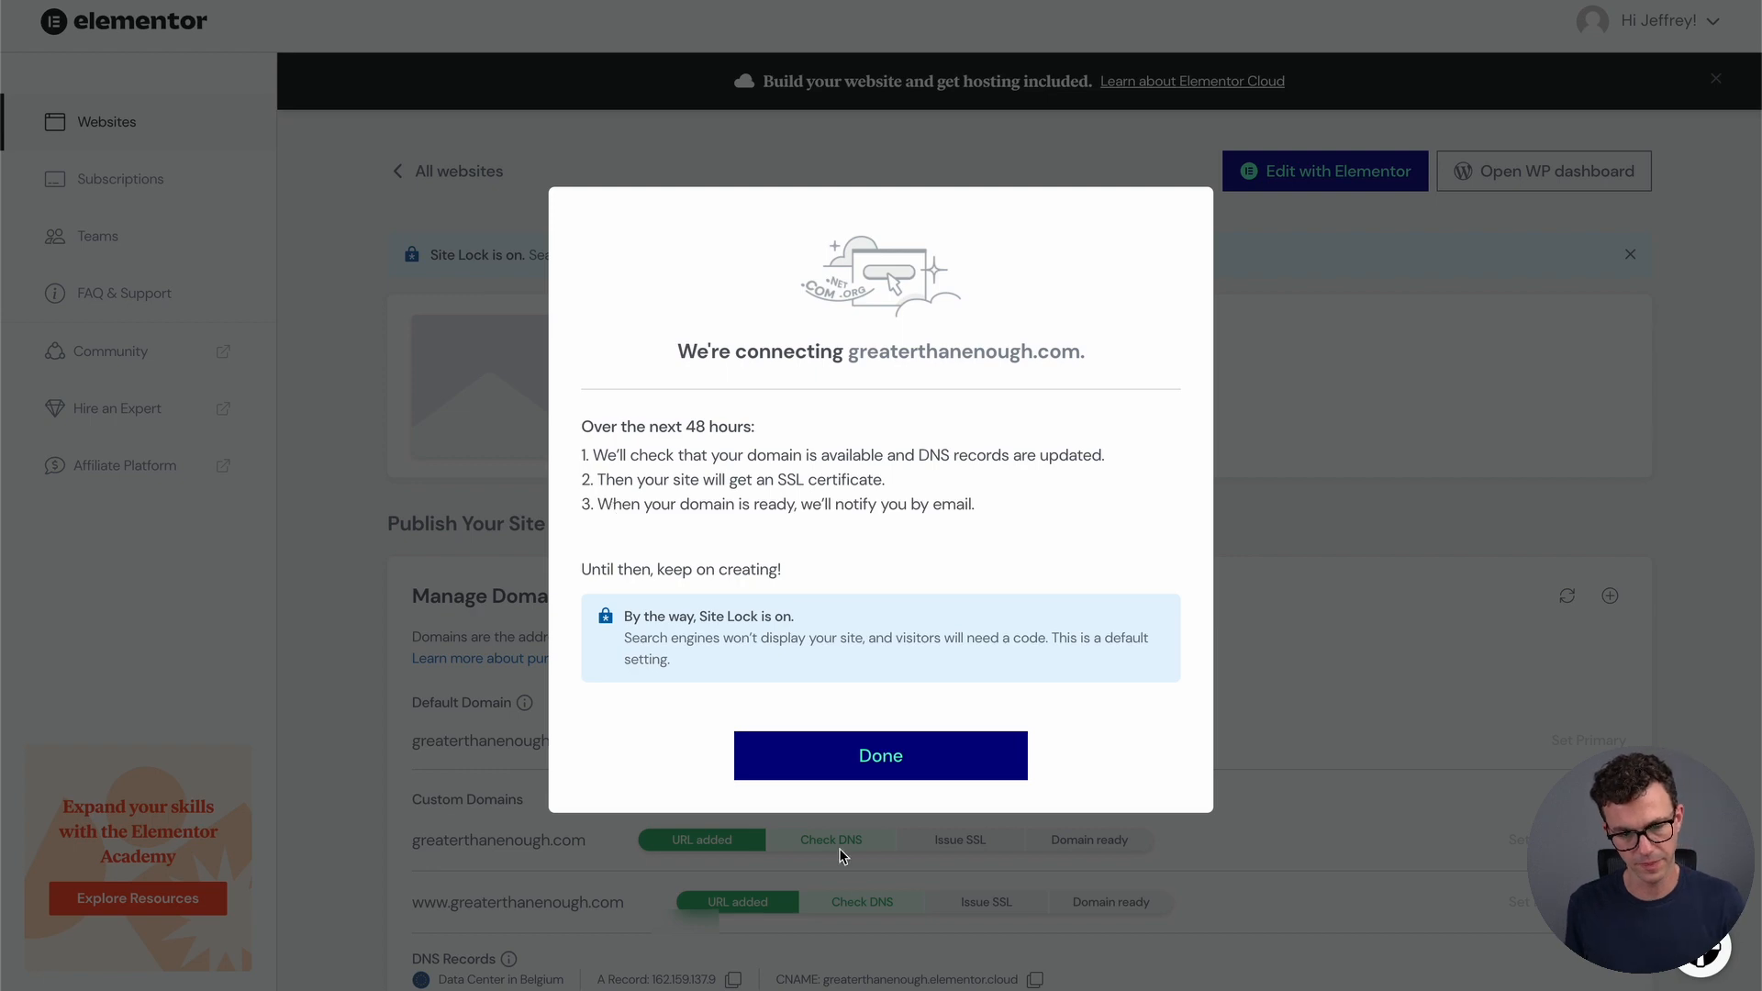
{"action": "left_click", "coordinate": [868, 755]}
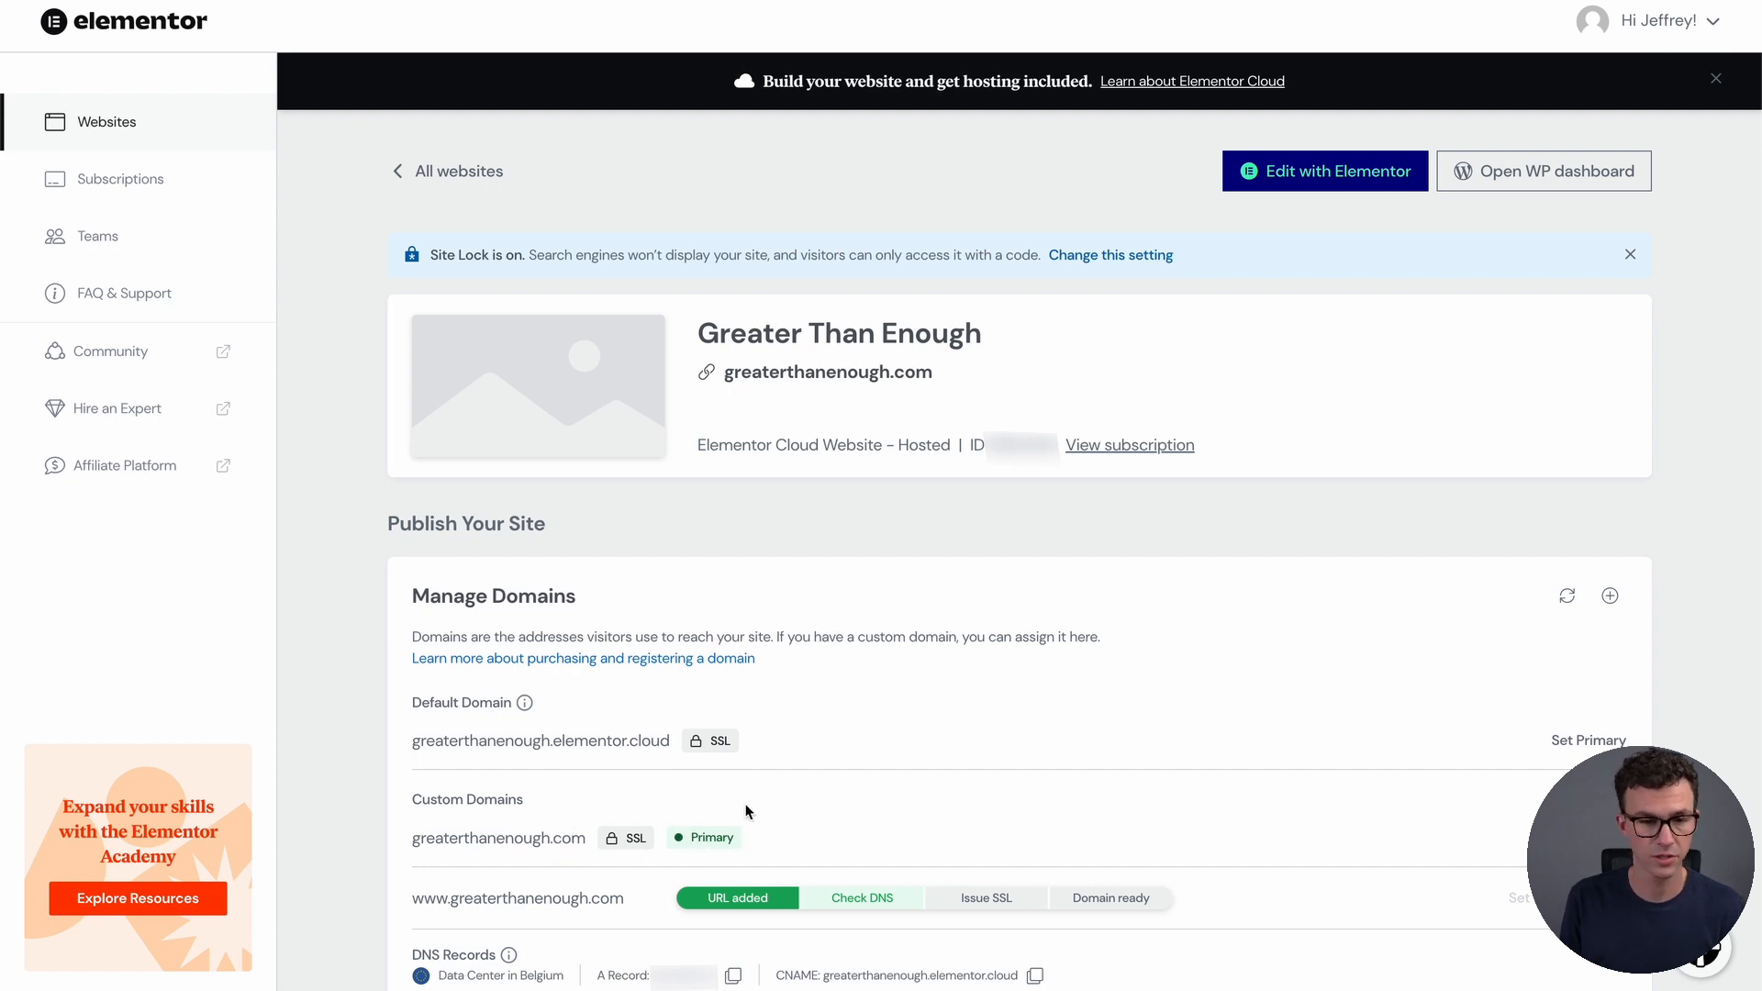
Load greaterthanenough.com in a new tab and select the Site Lock pin code
{"action": "key", "text": "super+t"}
{"action": "type", "text": "grear"}
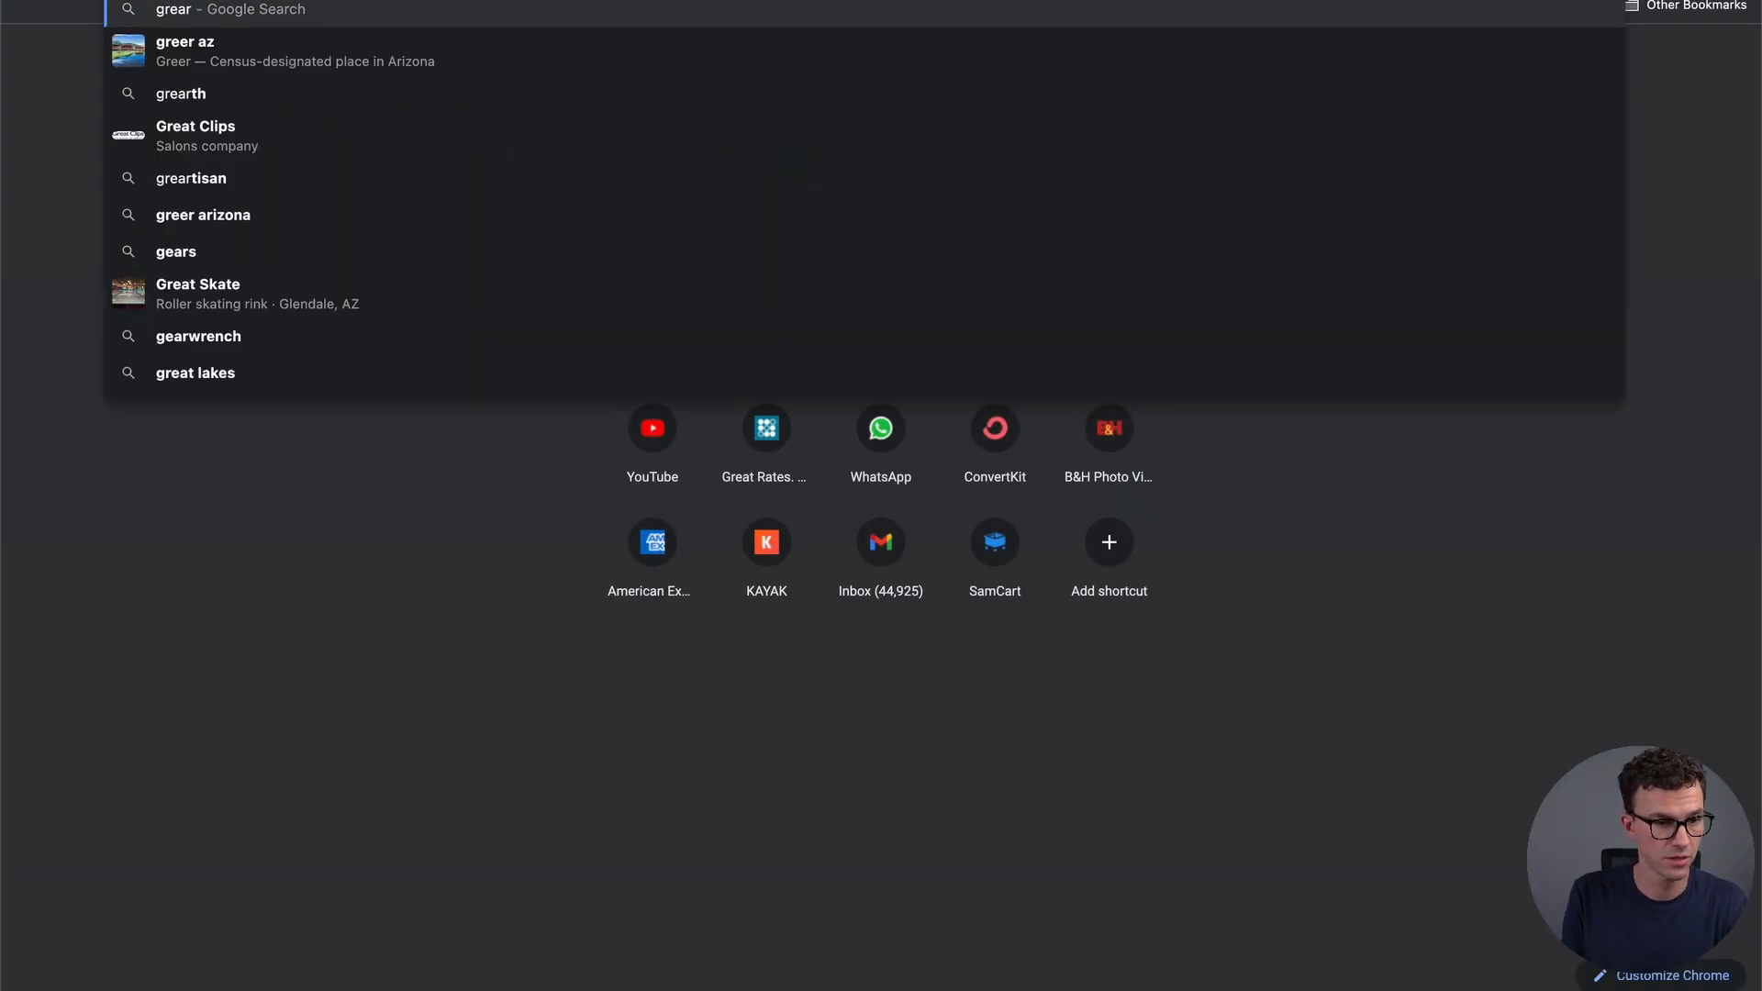
{"action": "key", "text": "BackSpace"}
{"action": "type", "text": "t"}
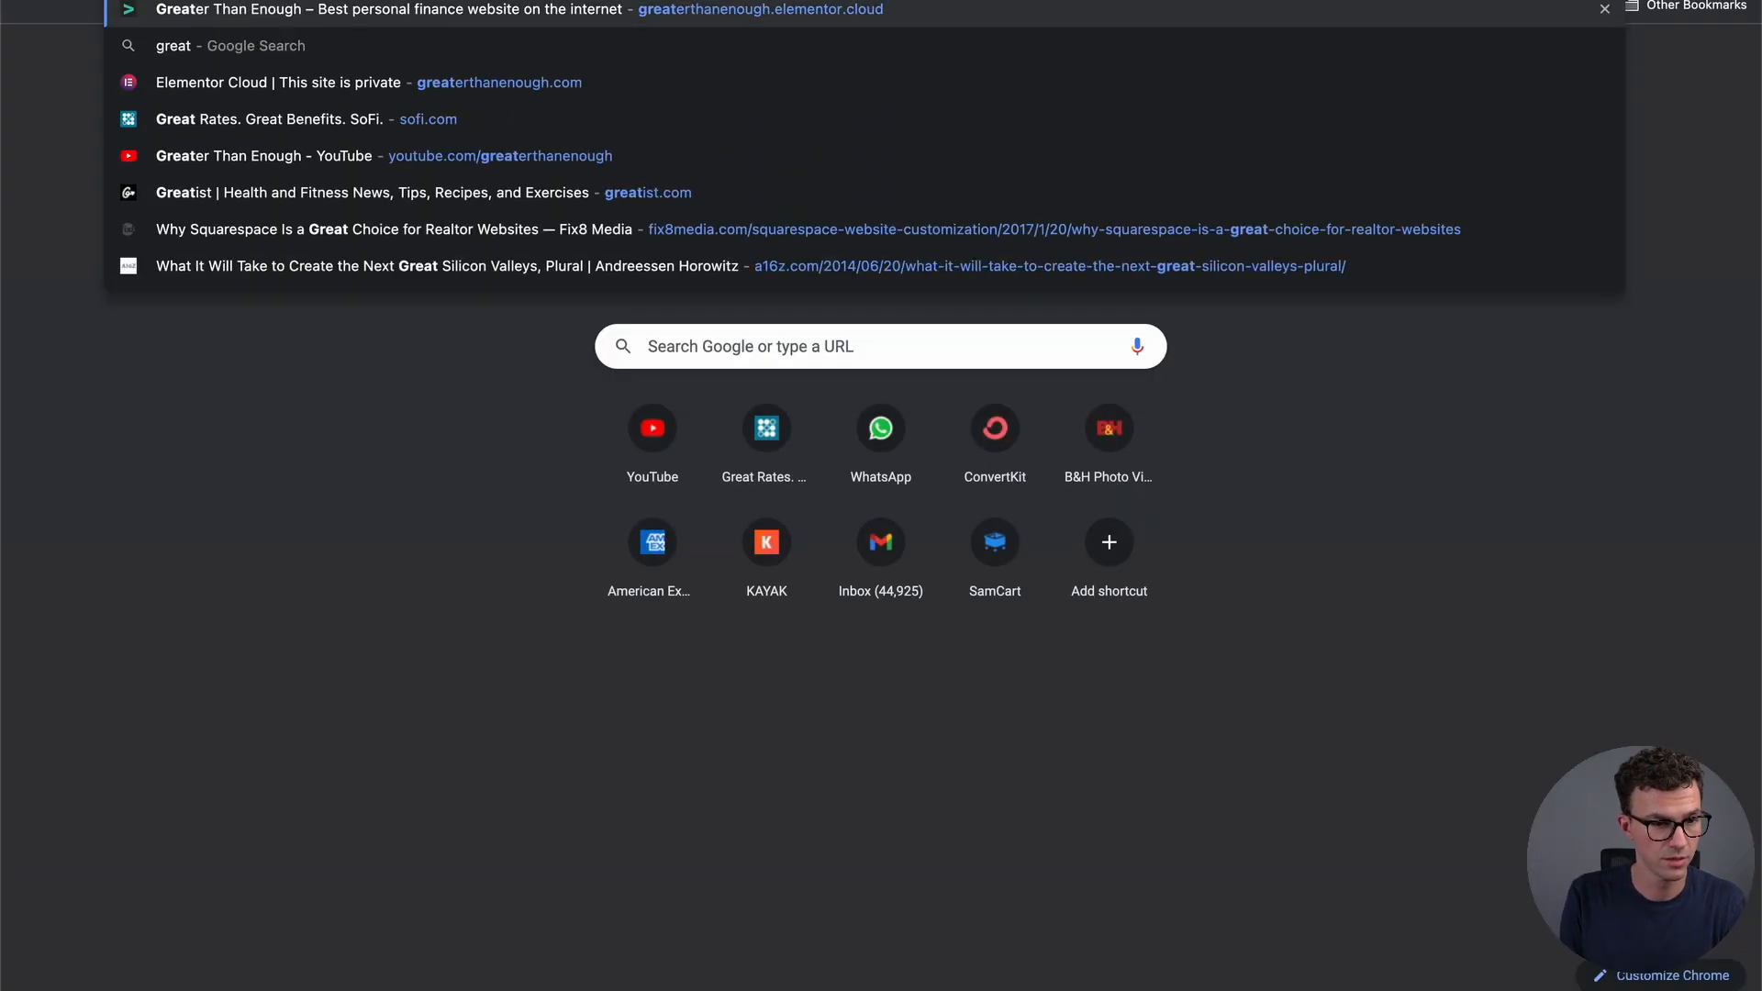
{"action": "type", "text": "erthanenough.com"}
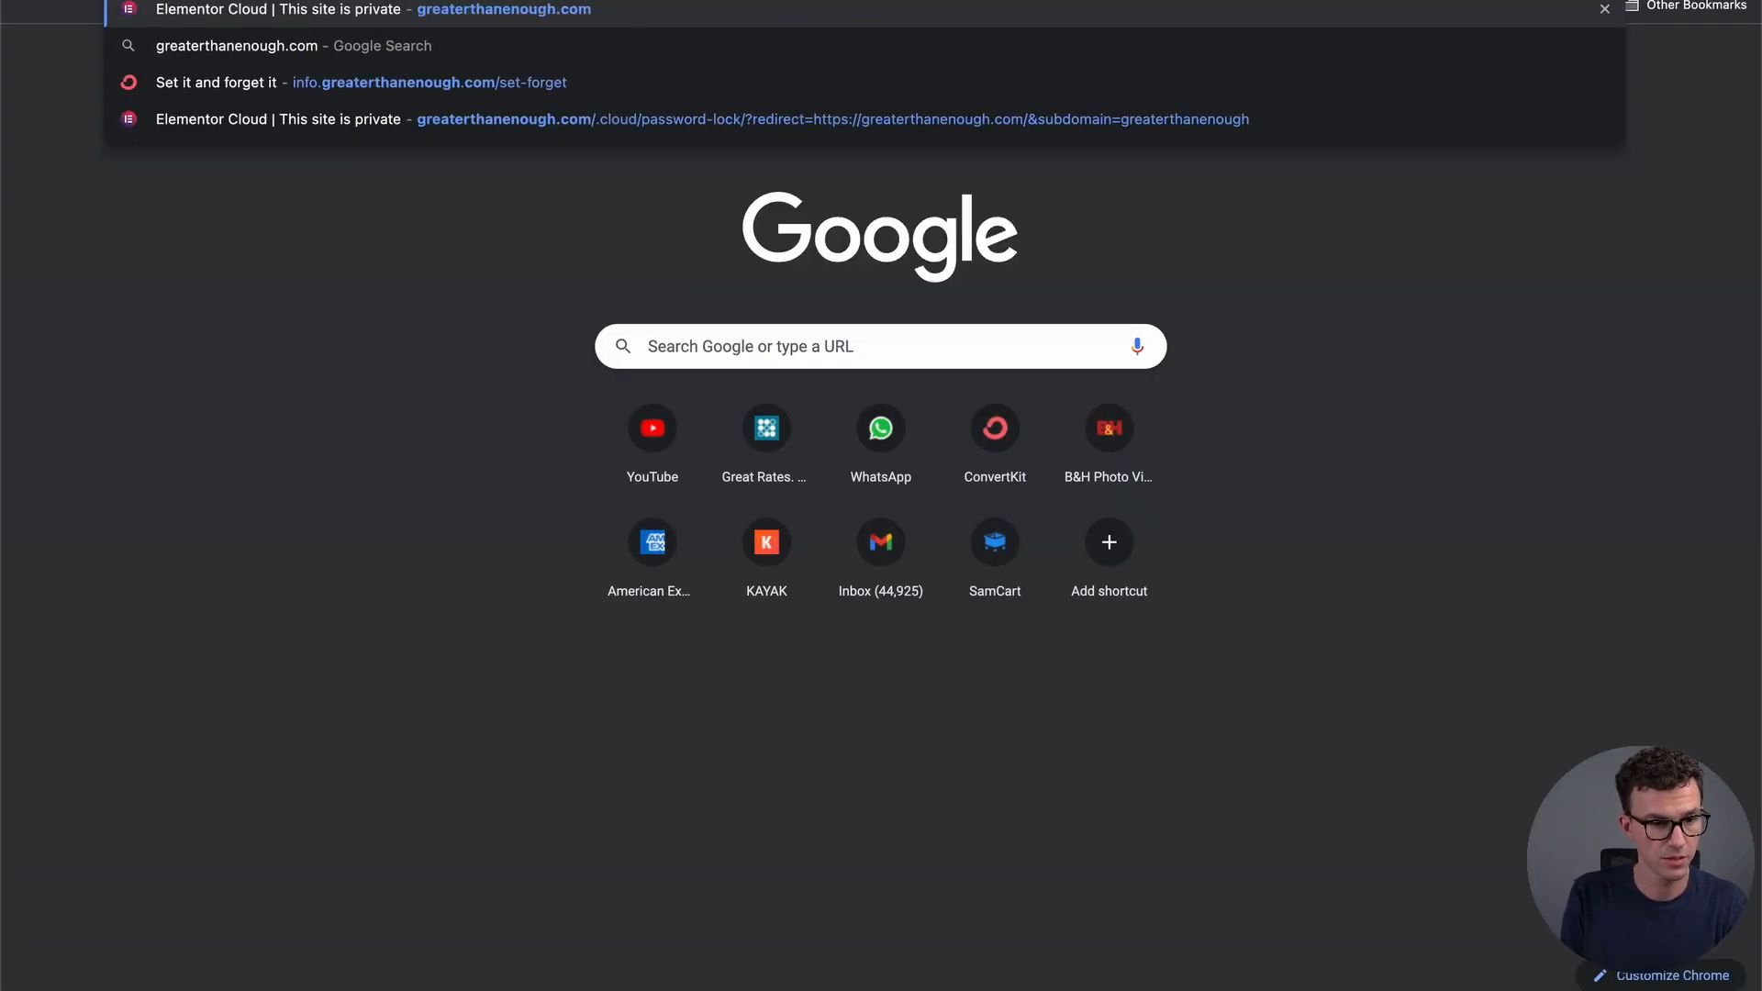
{"action": "key", "text": "Return"}
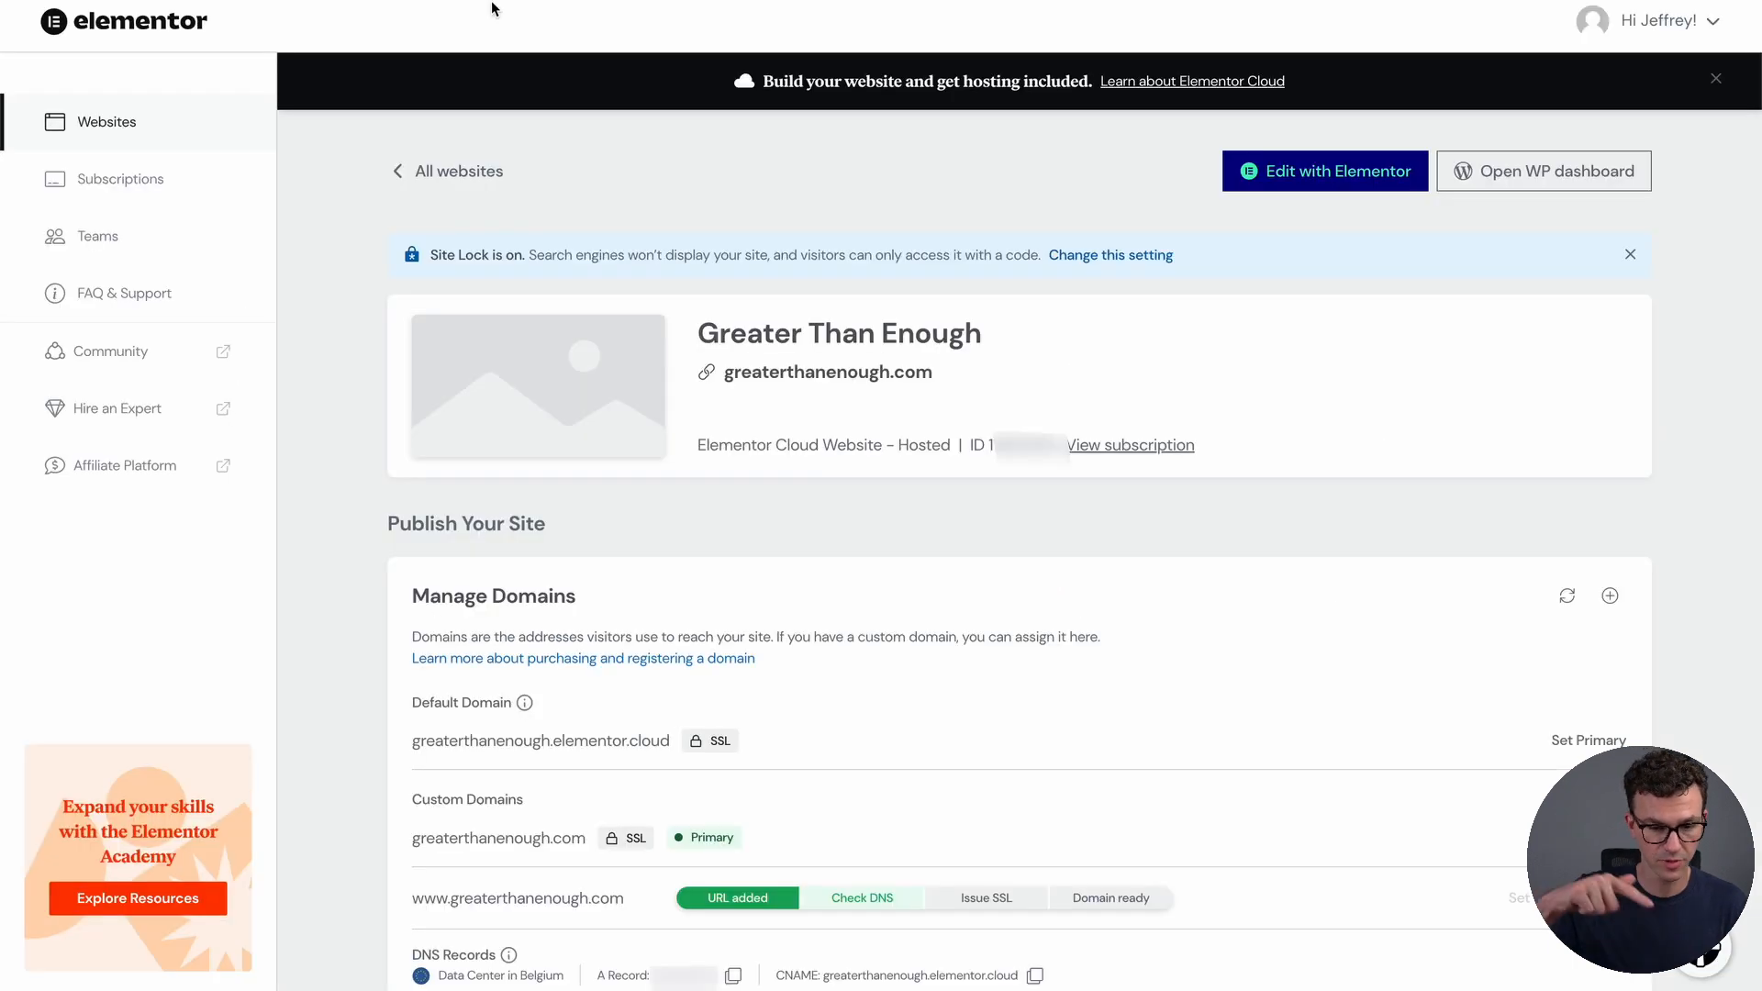
{"action": "scroll", "coordinate": [956, 680], "scroll_direction": "down", "scroll_amount": 5}
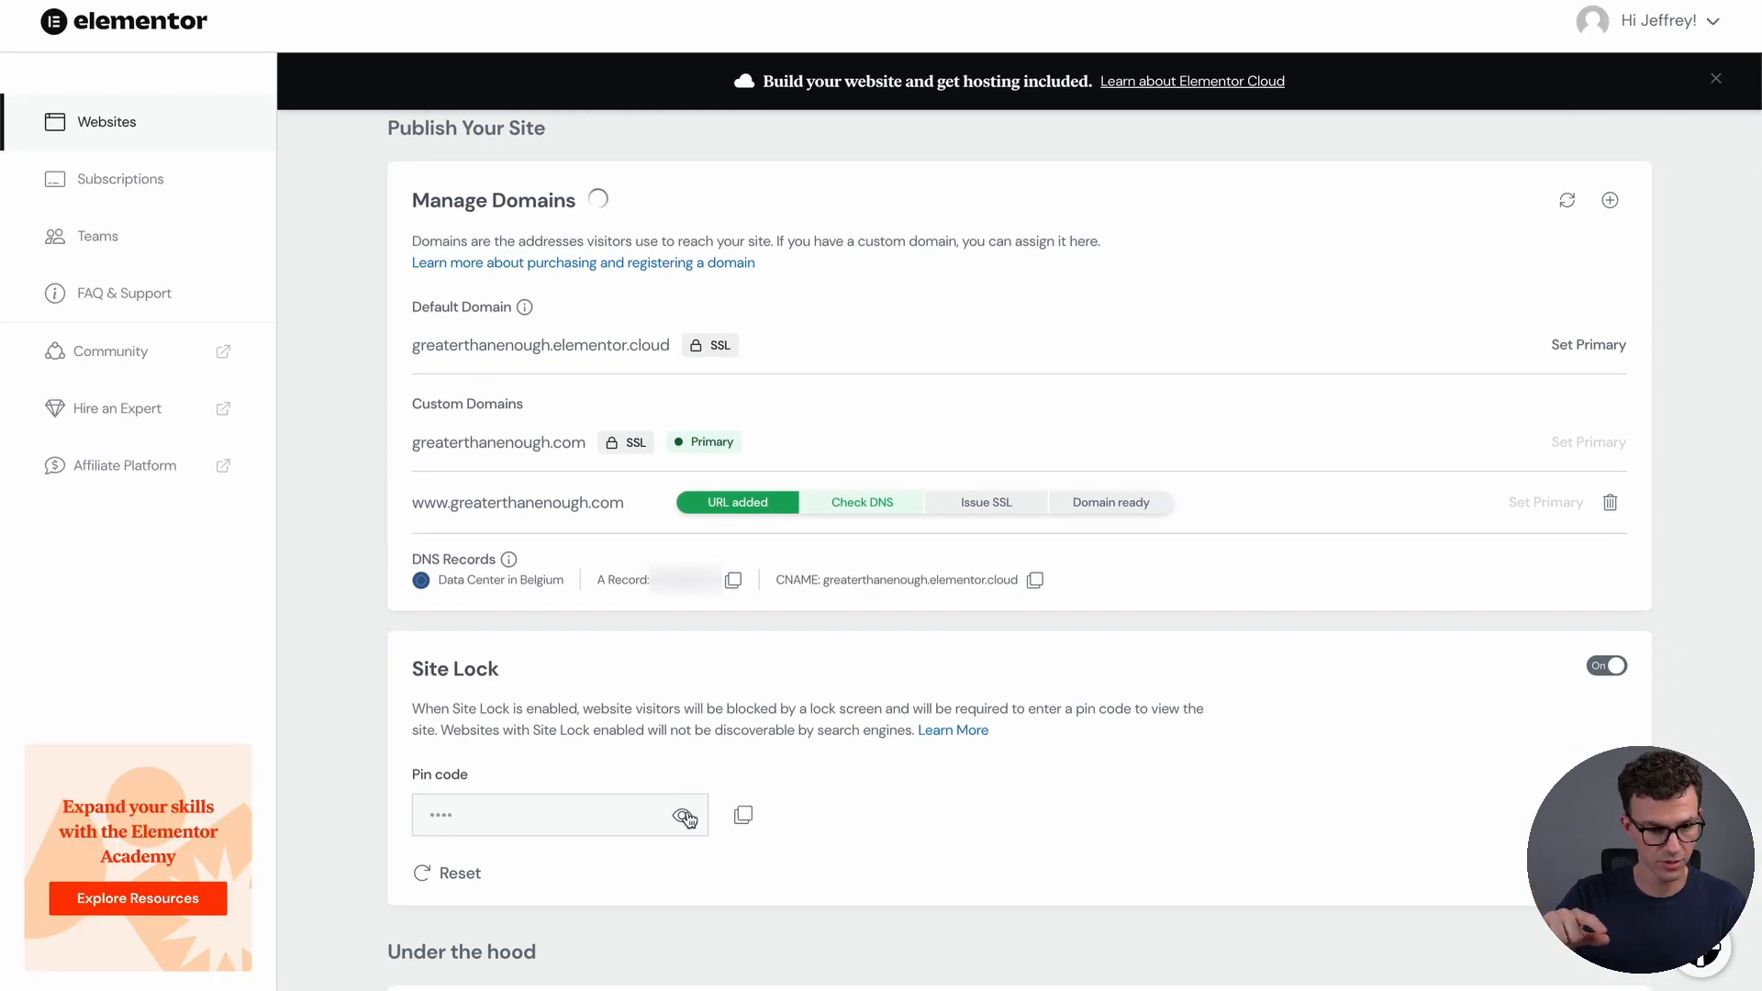
{"action": "double_click", "coordinate": [545, 821]}
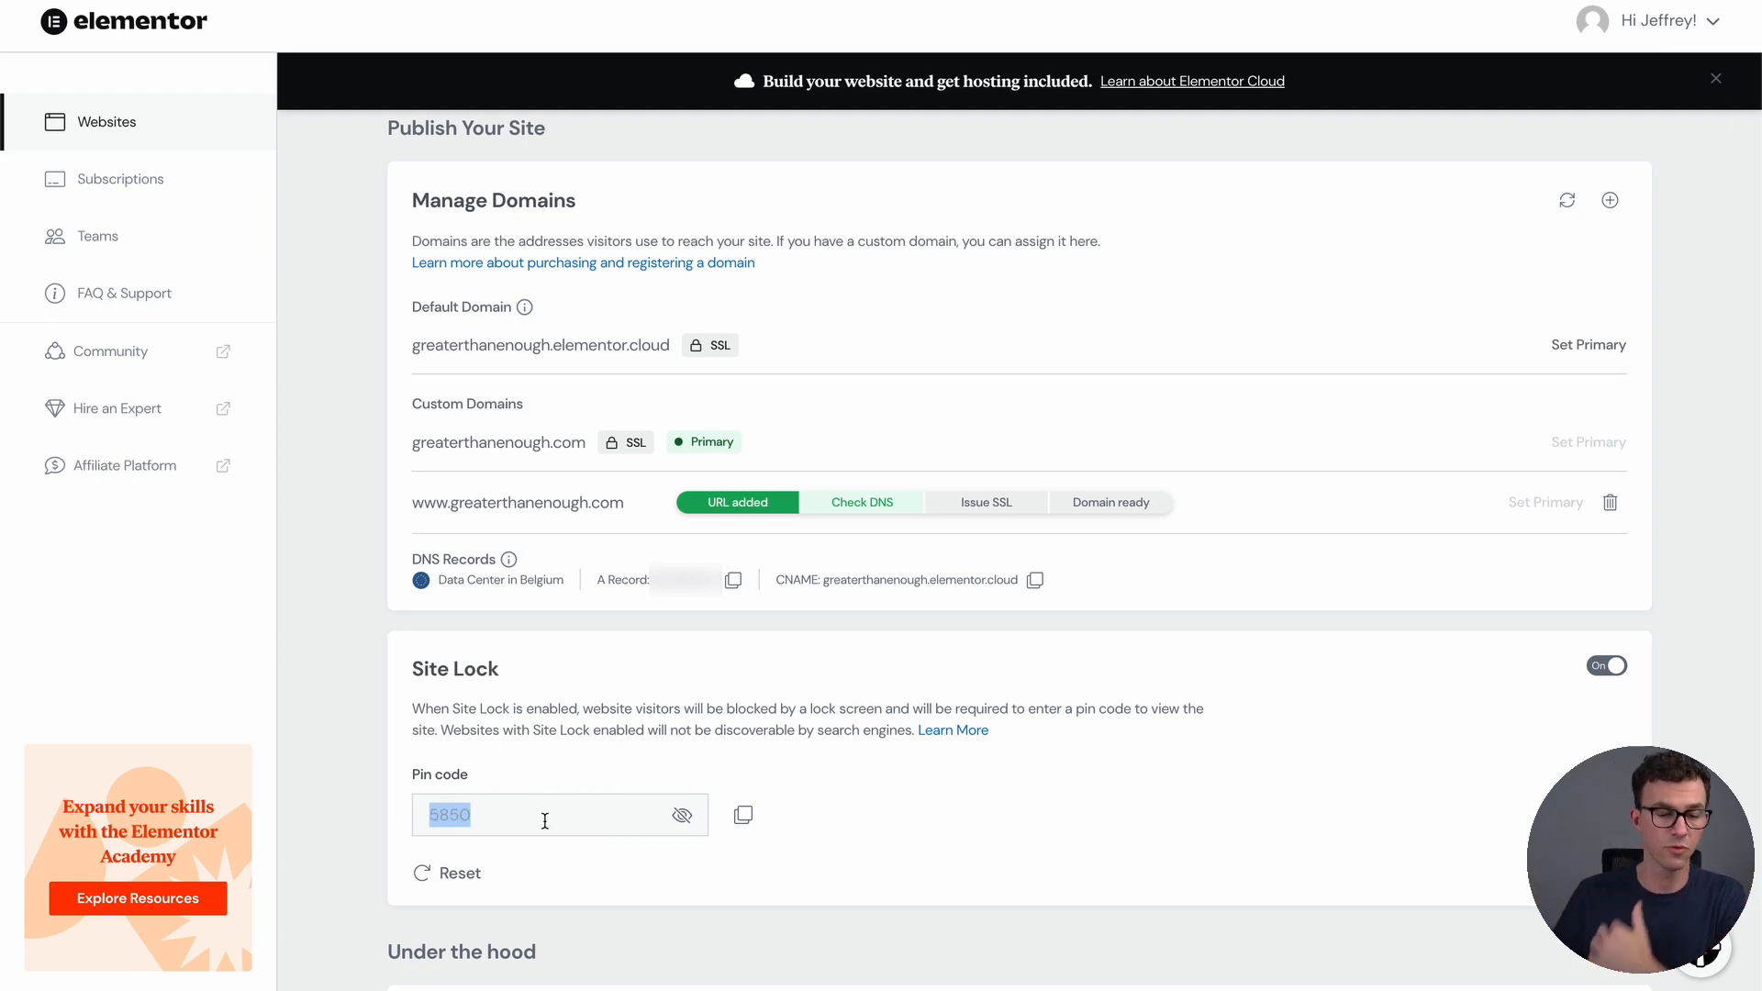
Switch Site Lock off, confirm Unlock Site, and reload greaterthanenough.com
{"action": "left_click", "coordinate": [1605, 663]}
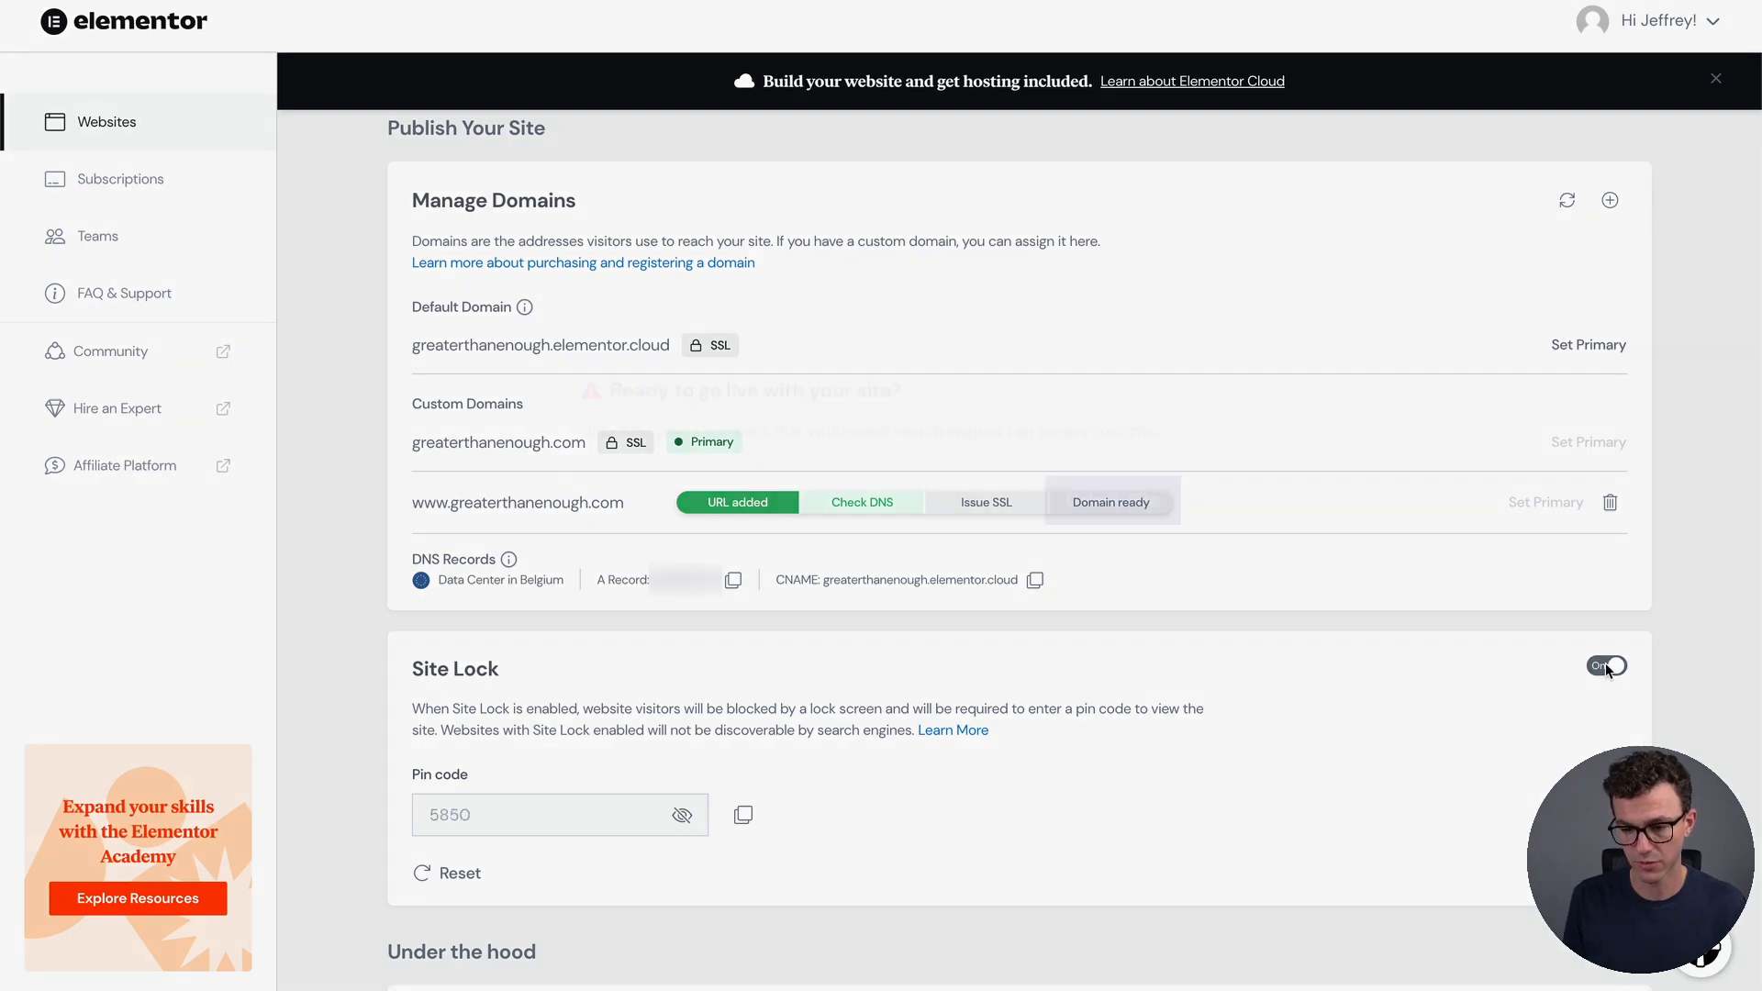
{"action": "left_click", "coordinate": [1095, 549]}
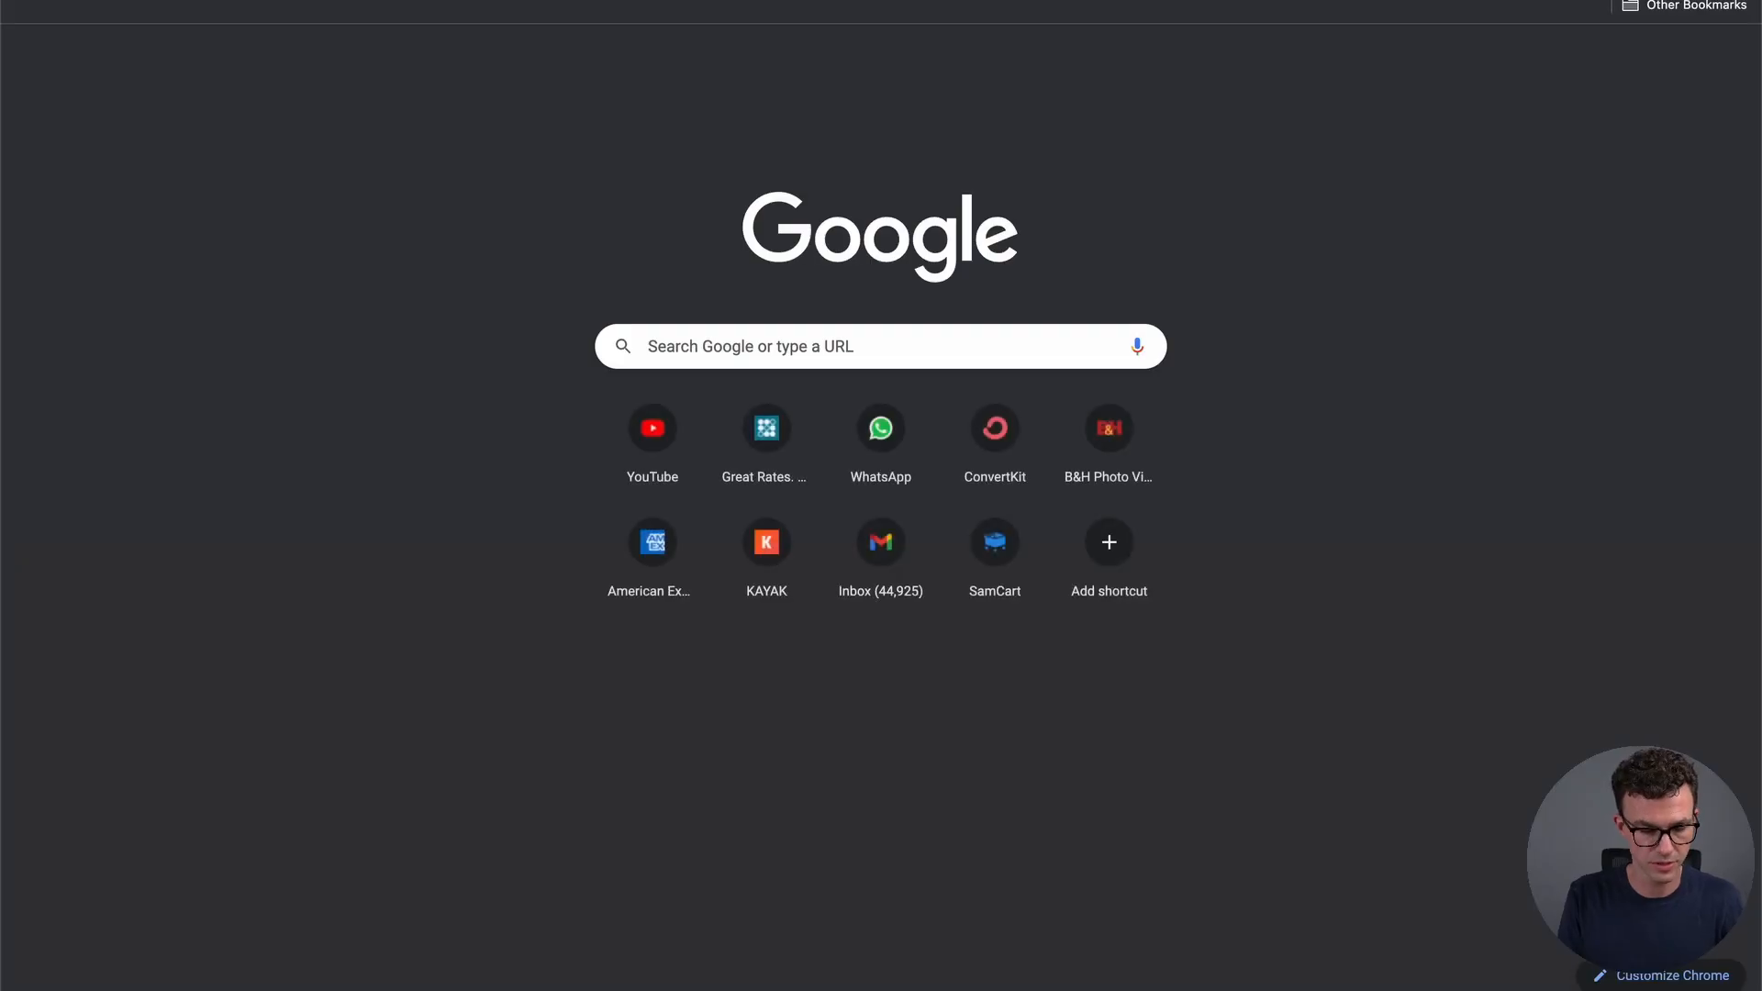
{"action": "type", "text": "gre"}
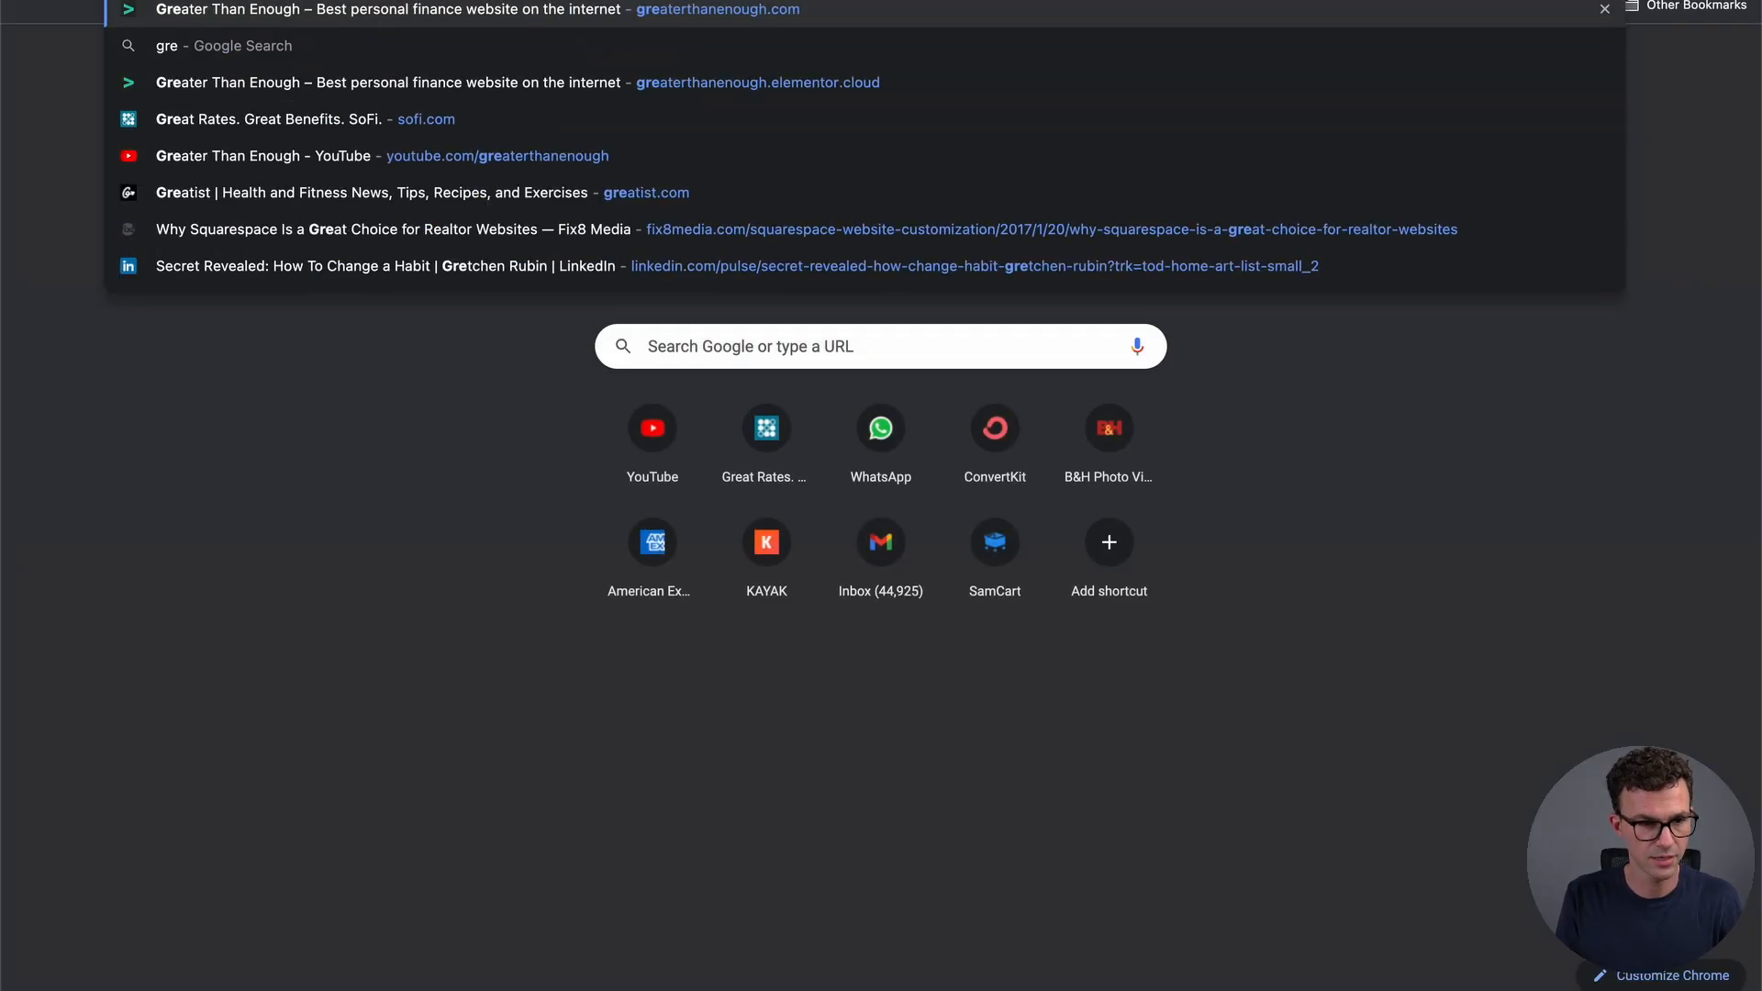
{"action": "key", "text": "Return"}
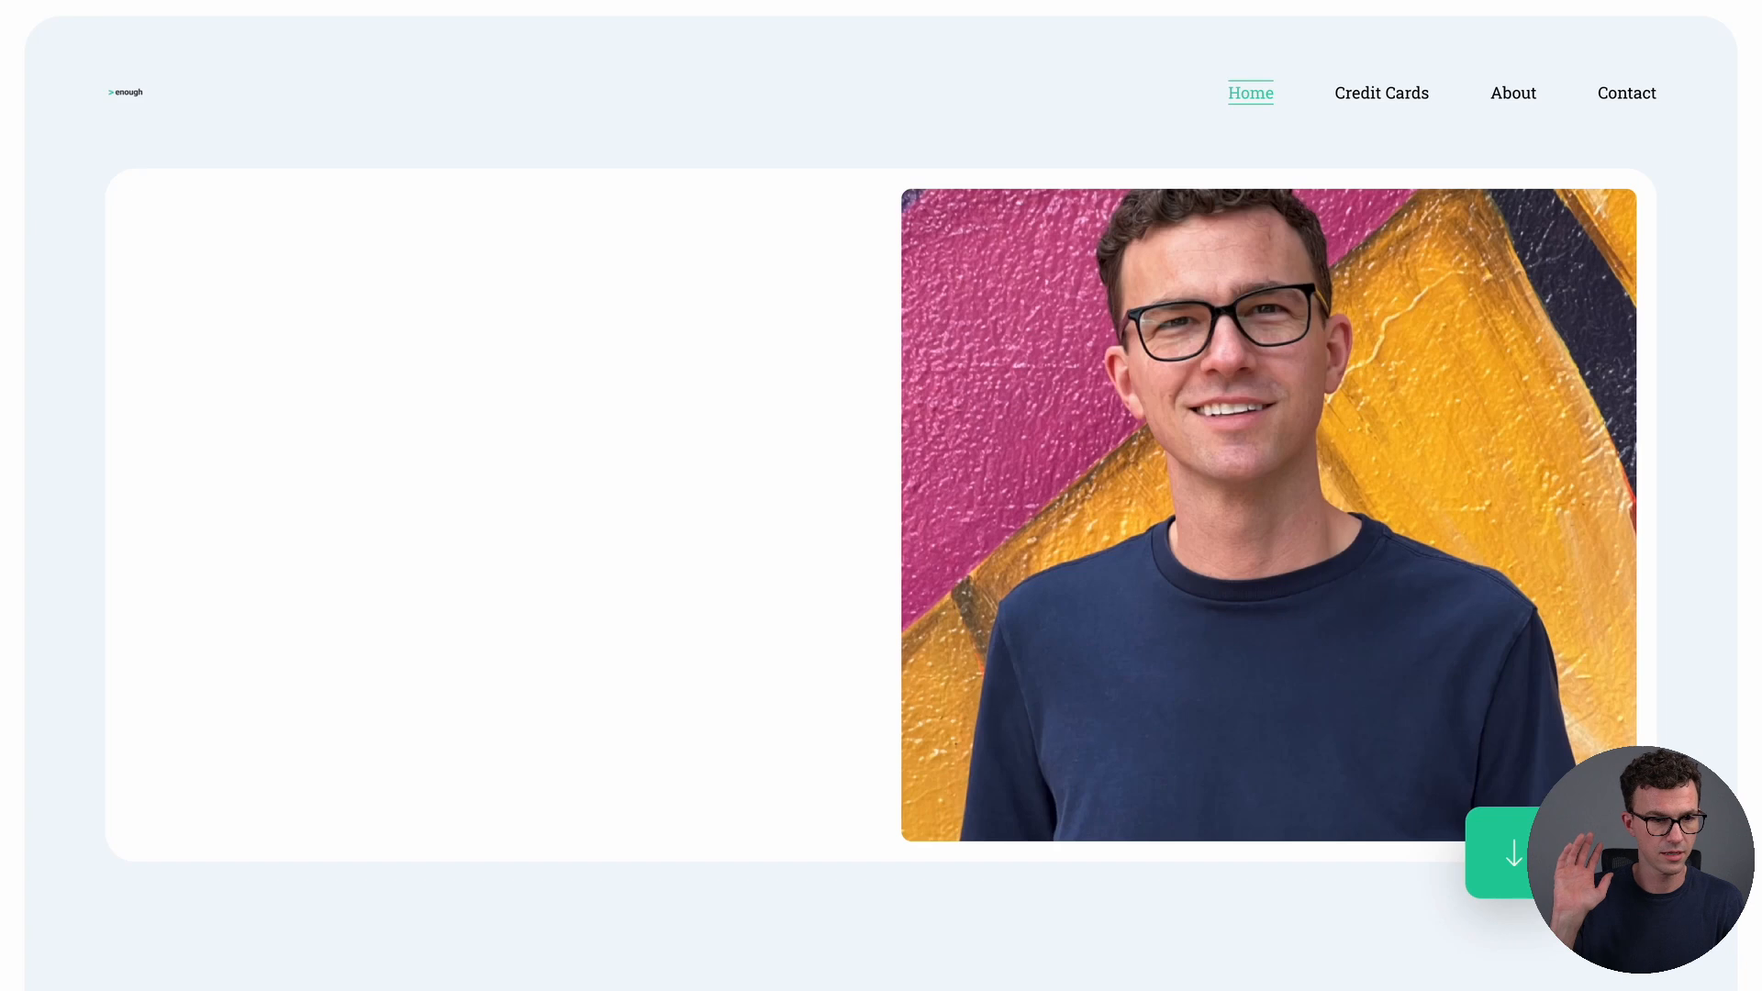